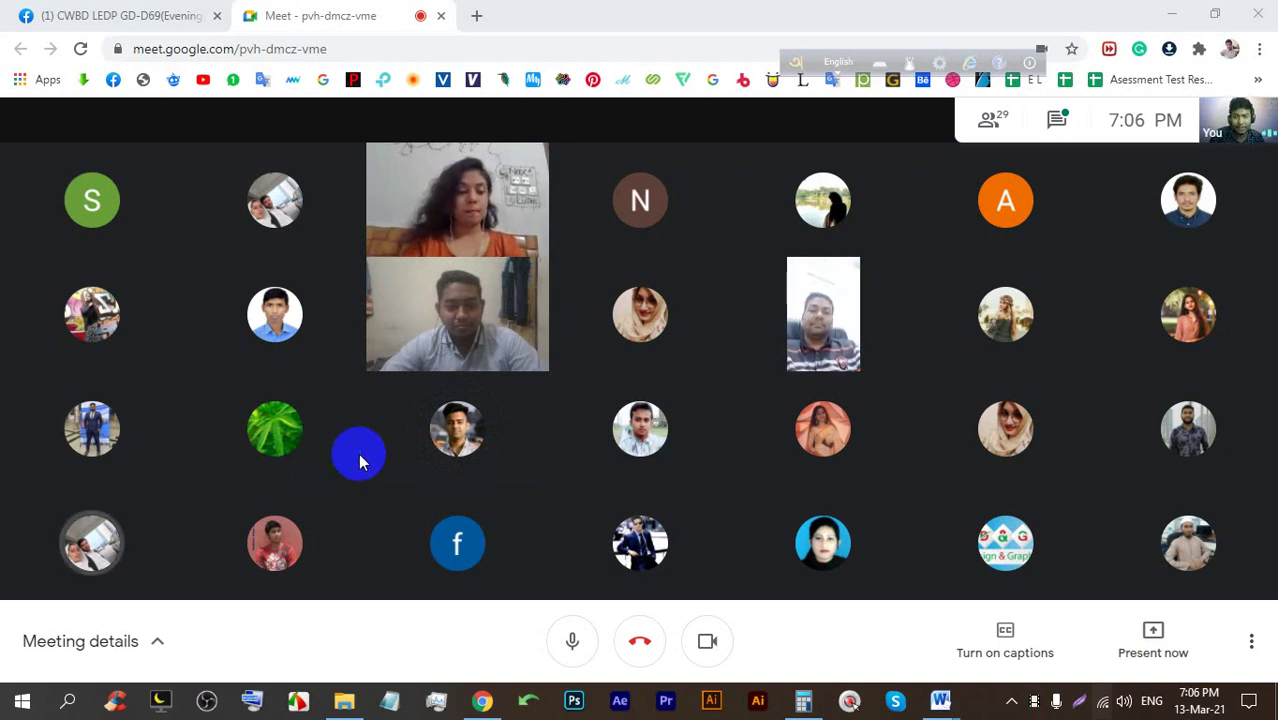
# Present the screen to everyone in the Google Meet call
pyautogui.moveTo(416, 426)
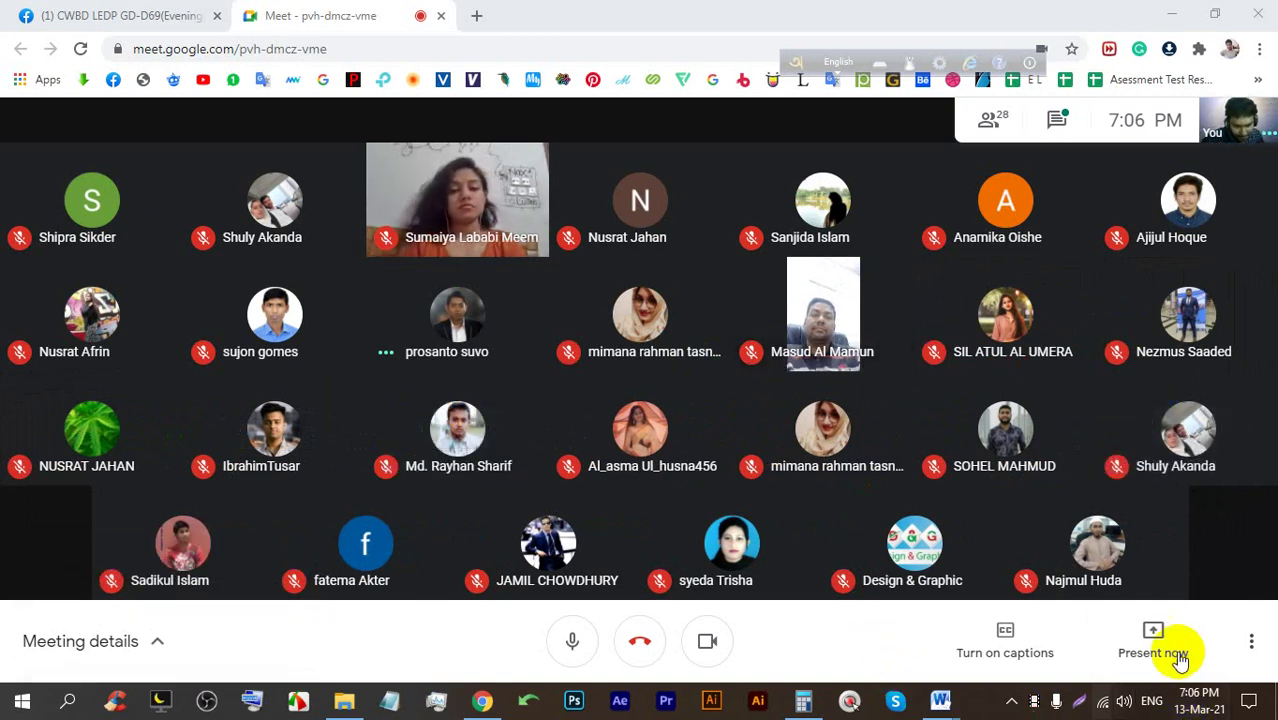
pyautogui.click(1153, 640)
pyautogui.click(1133, 480)
pyautogui.click(804, 434)
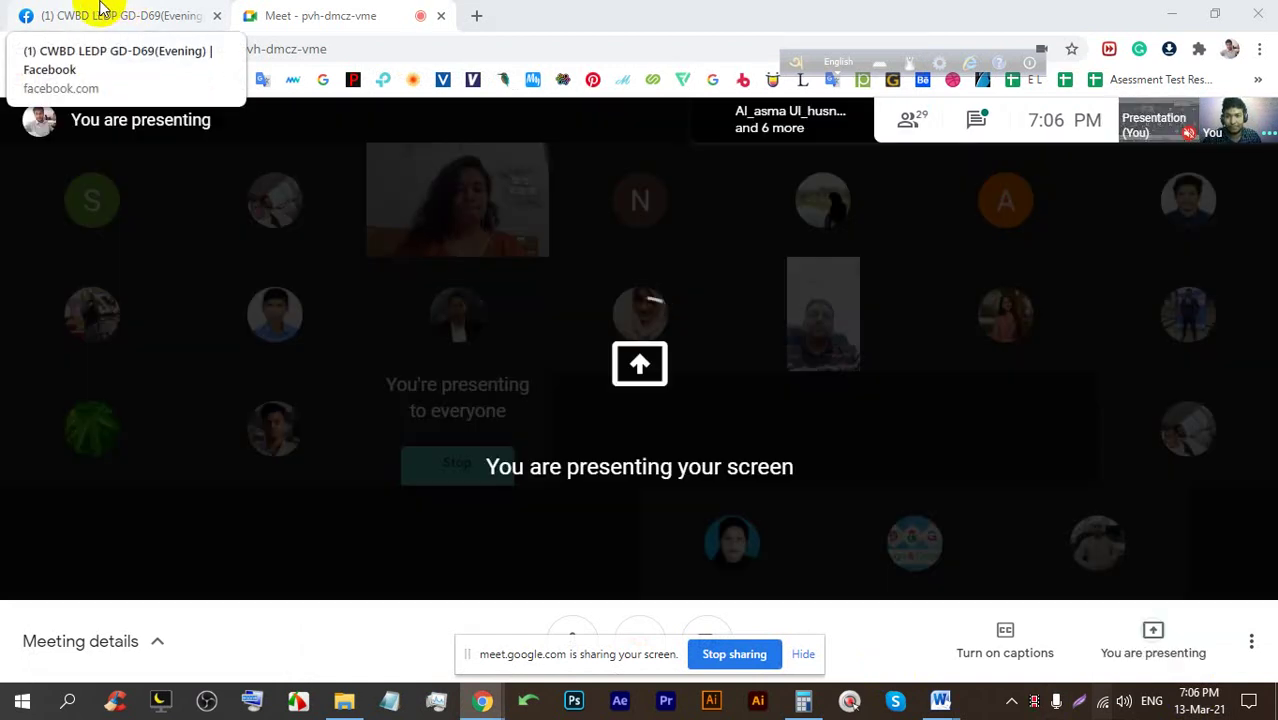
# Switch to the CWBD LEDP GD-D69(Evening) Facebook group and open the green-and-blue weave image from the class 3 homework post
pyautogui.click(103, 12)
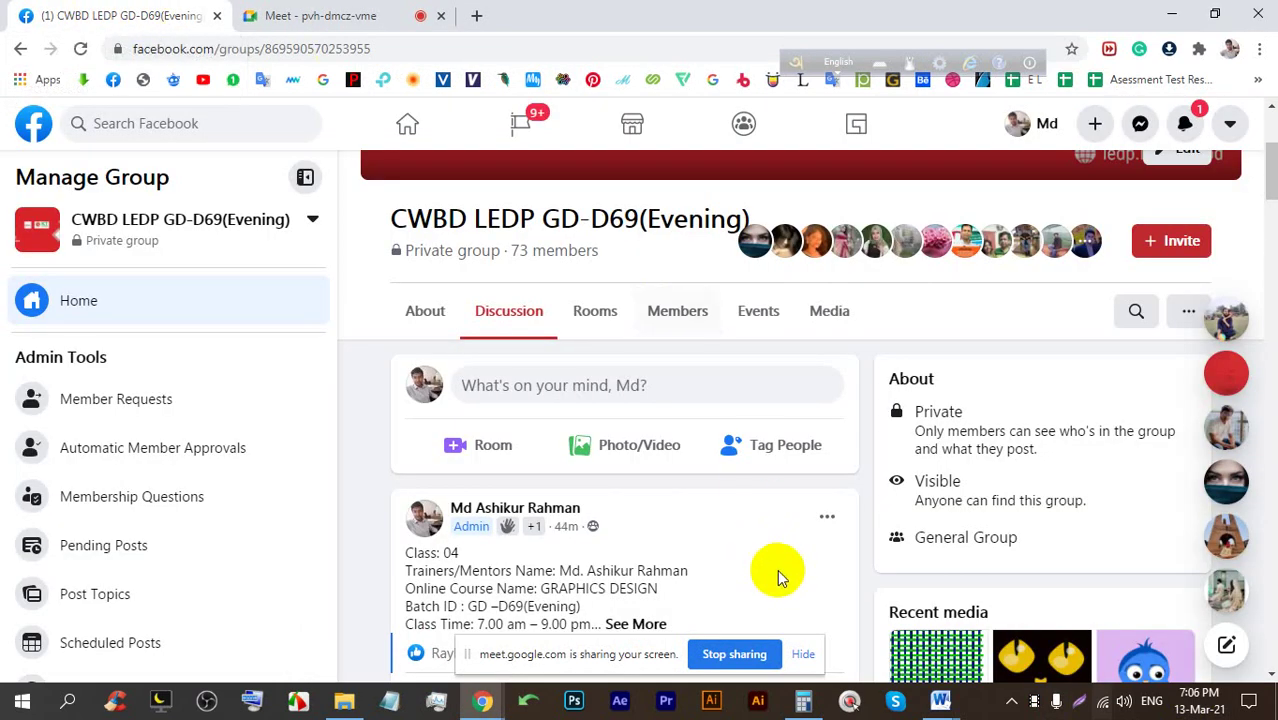
pyautogui.scroll(-3, 590, 455)
pyautogui.scroll(-3, 590, 455)
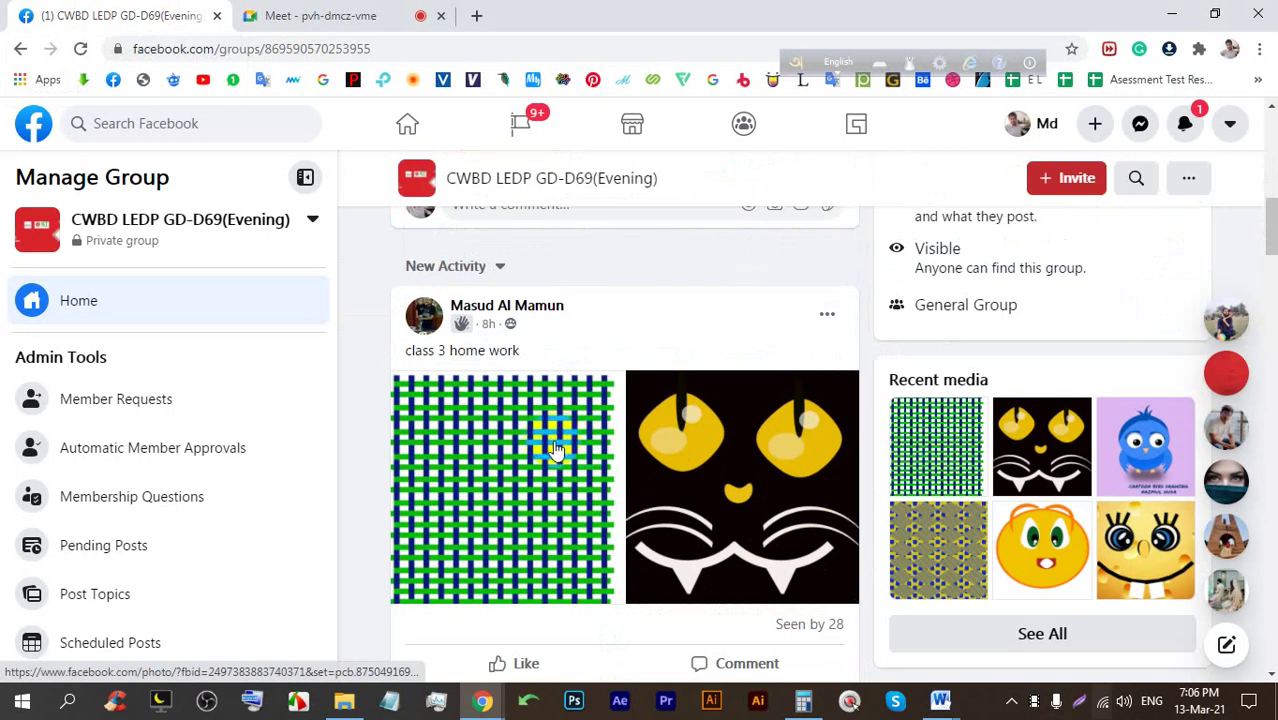
pyautogui.scroll(5, 556, 440)
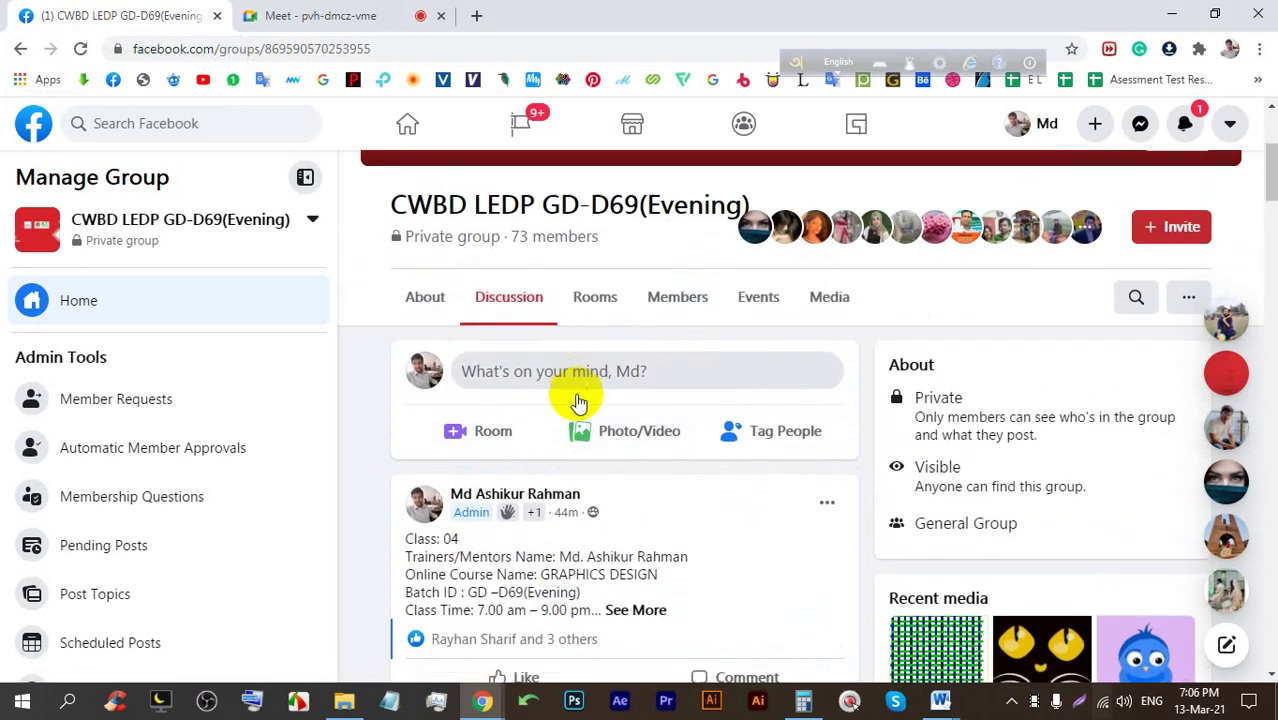
pyautogui.scroll(-7, 578, 402)
pyautogui.scroll(2, 499, 251)
pyautogui.click(527, 314)
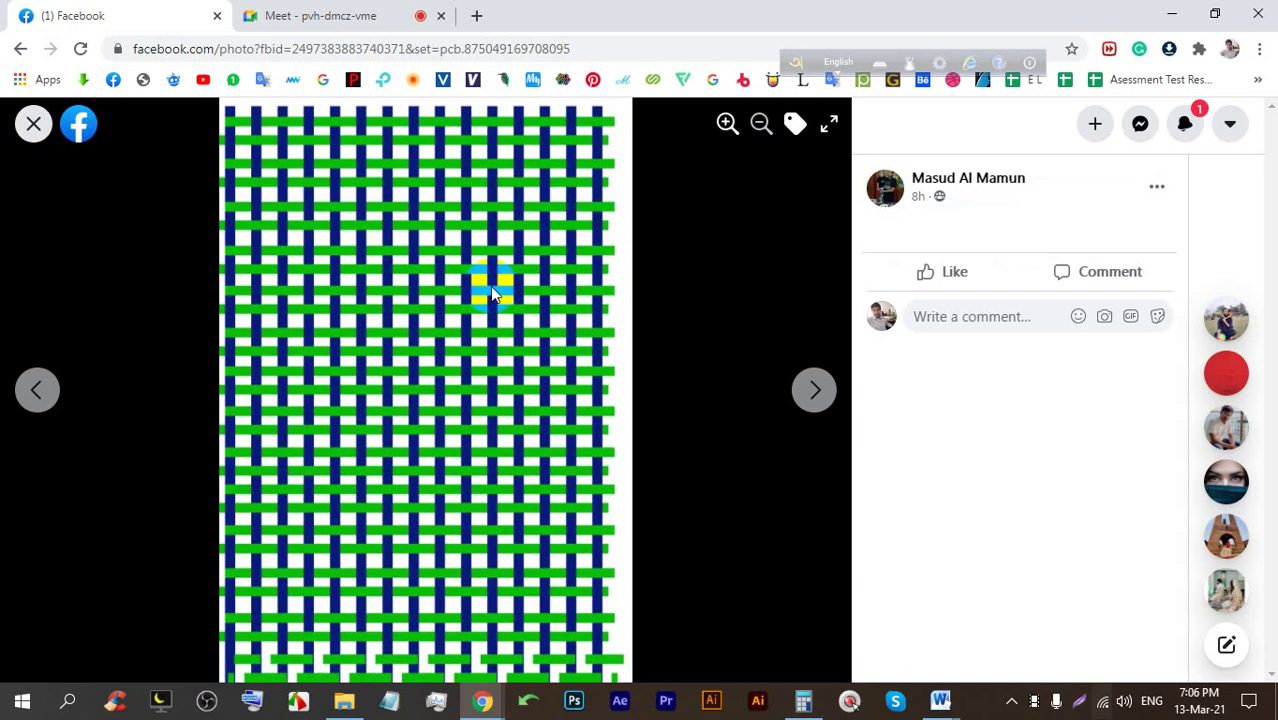
# Admit the person waiting to join the Meet call and return to the Facebook homework photo
pyautogui.click(330, 15)
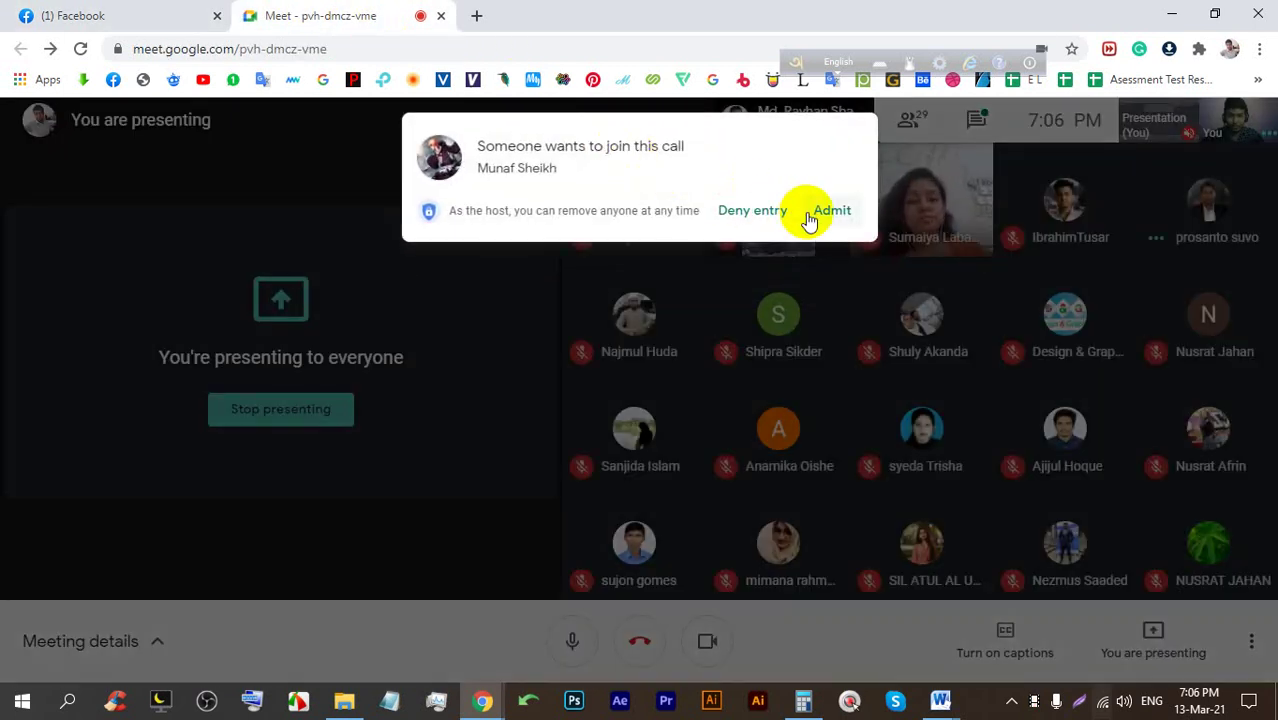
pyautogui.click(810, 220)
pyautogui.click(155, 12)
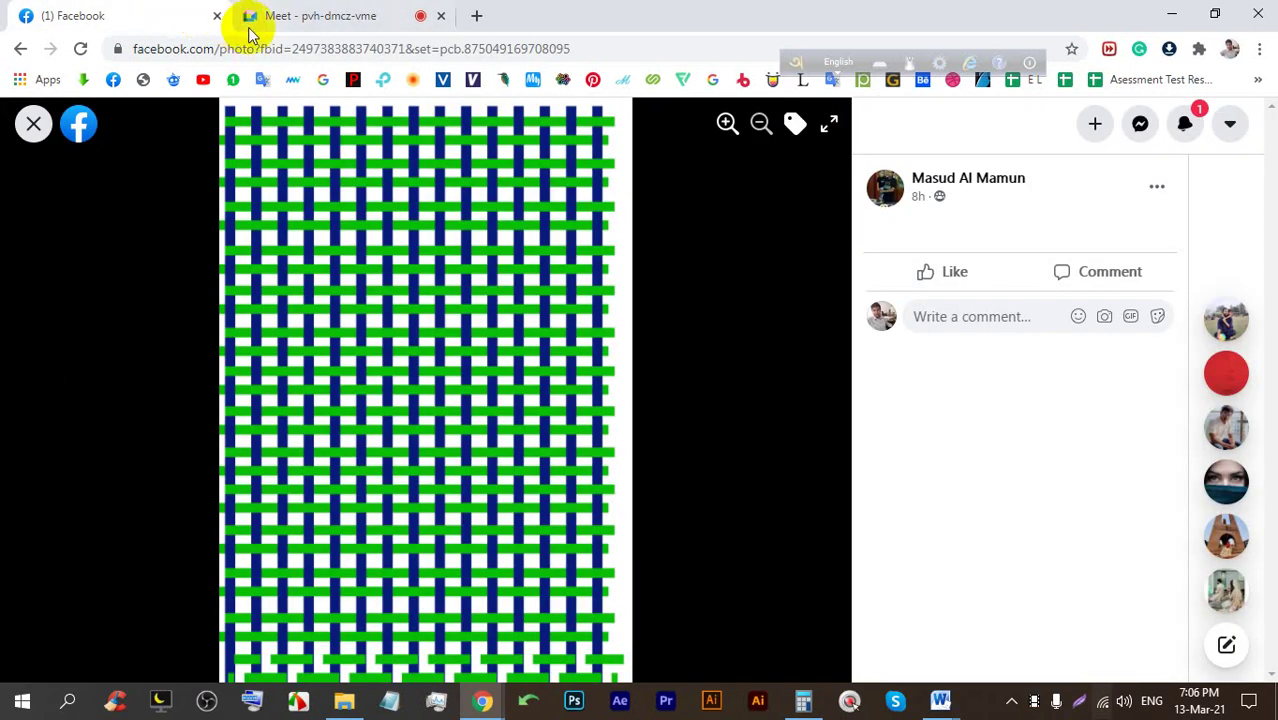
# Review the cat-face image alongside the weave pattern in the homework post, then close the photo viewer
pyautogui.click(815, 395)
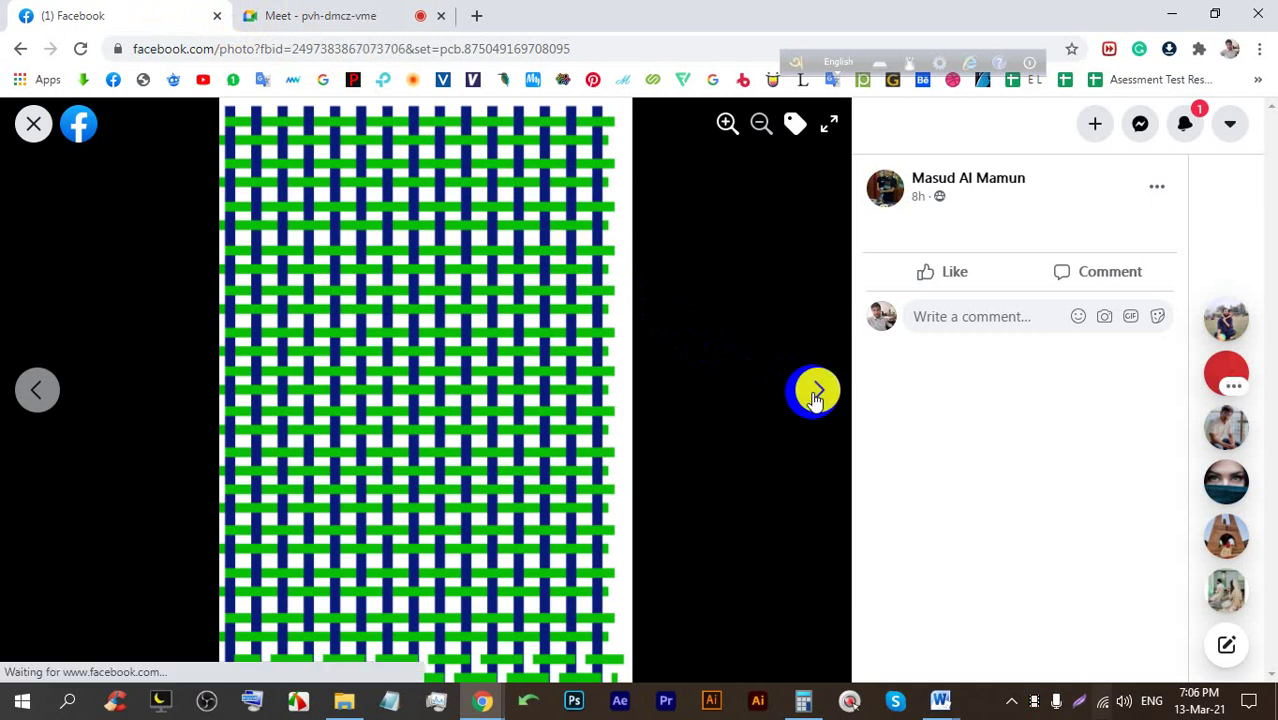
pyautogui.rightClick(815, 395)
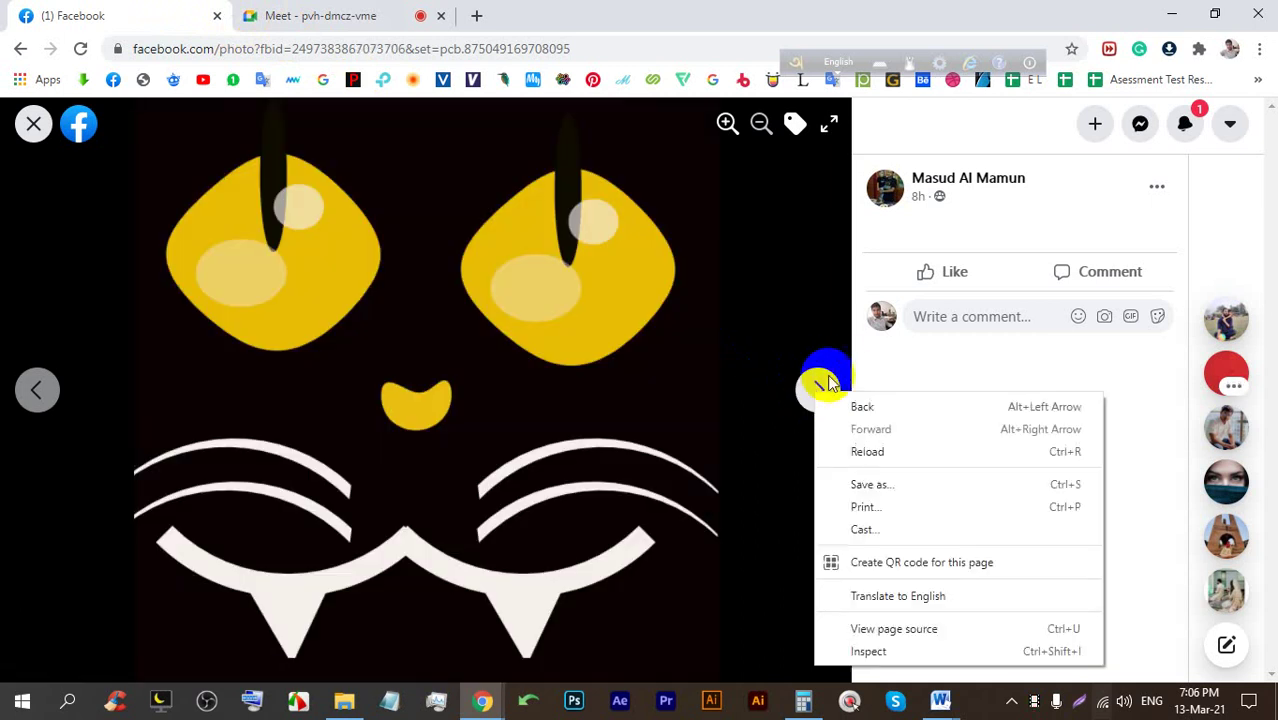
pyautogui.click(819, 386)
pyautogui.click(34, 390)
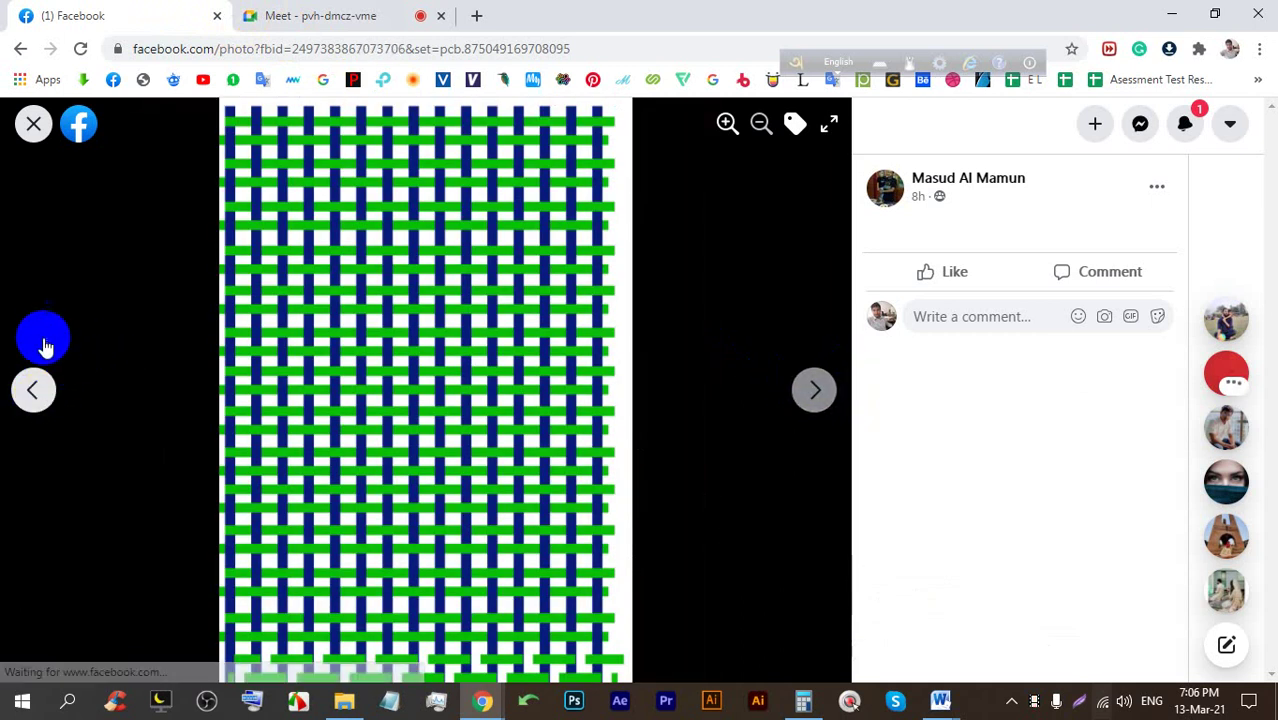
pyautogui.click(33, 123)
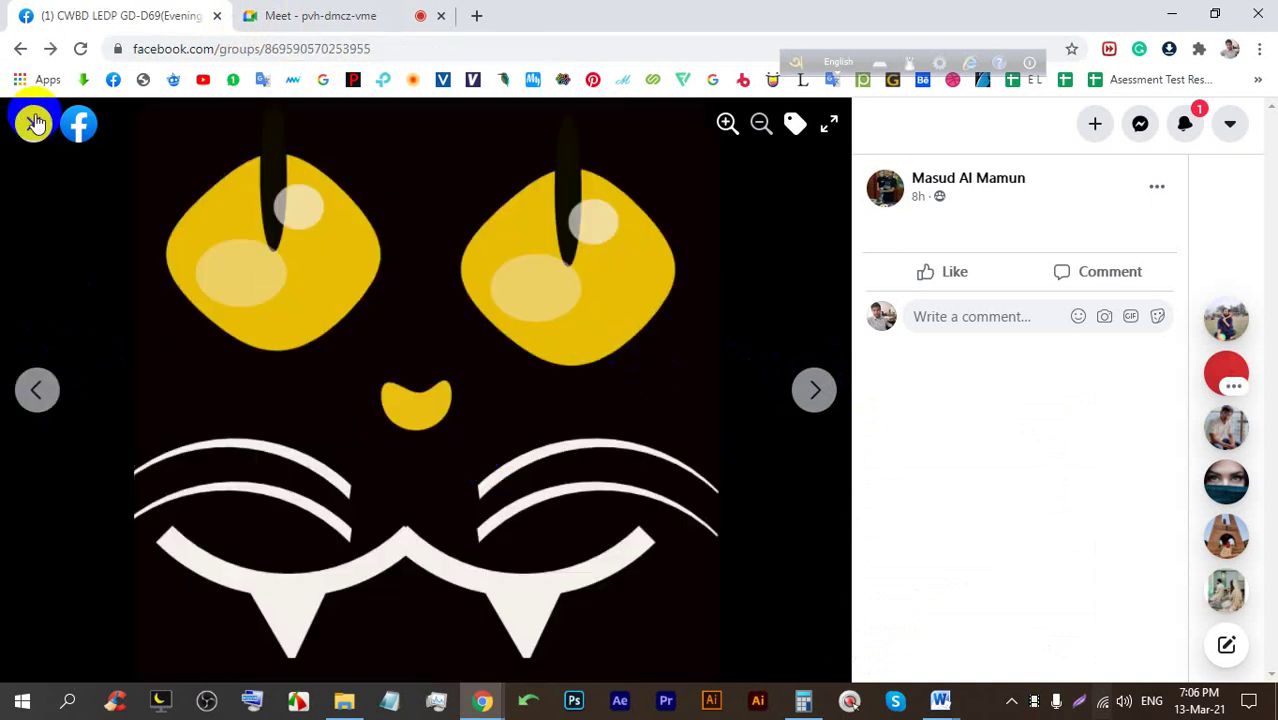
pyautogui.scroll(-2, 620, 390)
# Switch back to the Meet call and admit the two people waiting to join
pyautogui.click(365, 12)
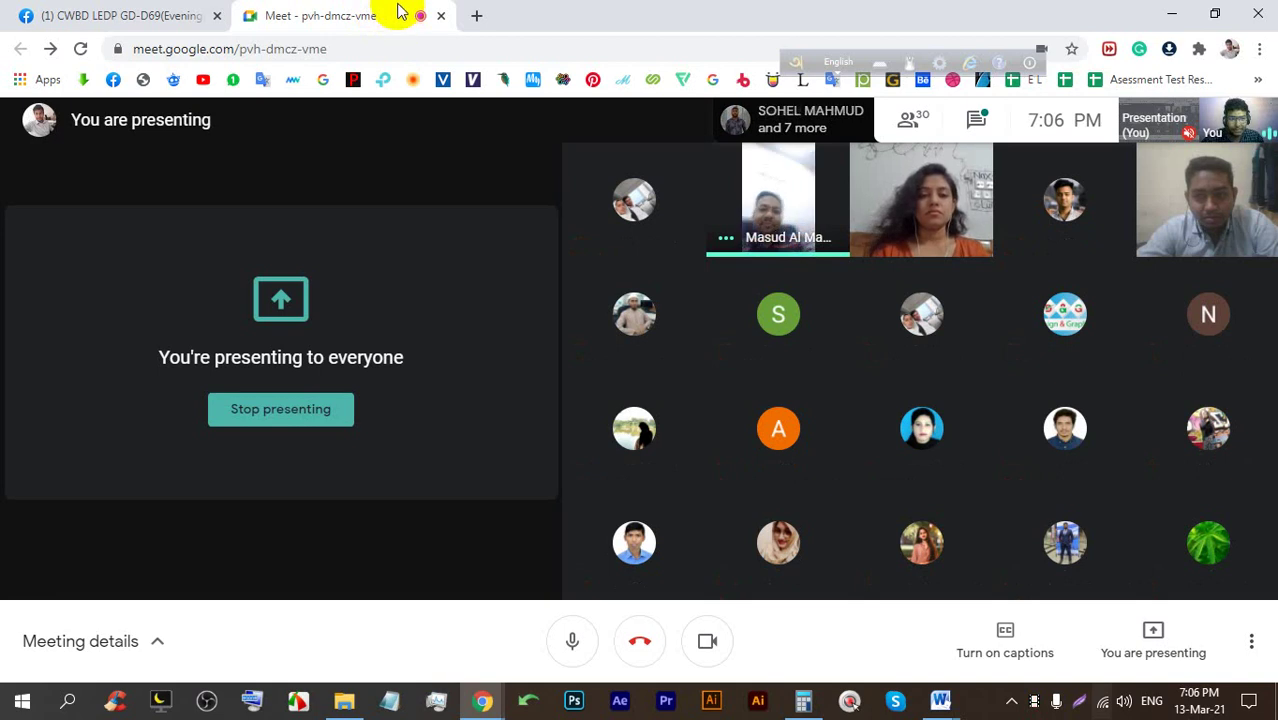
pyautogui.click(100, 12)
pyautogui.click(328, 12)
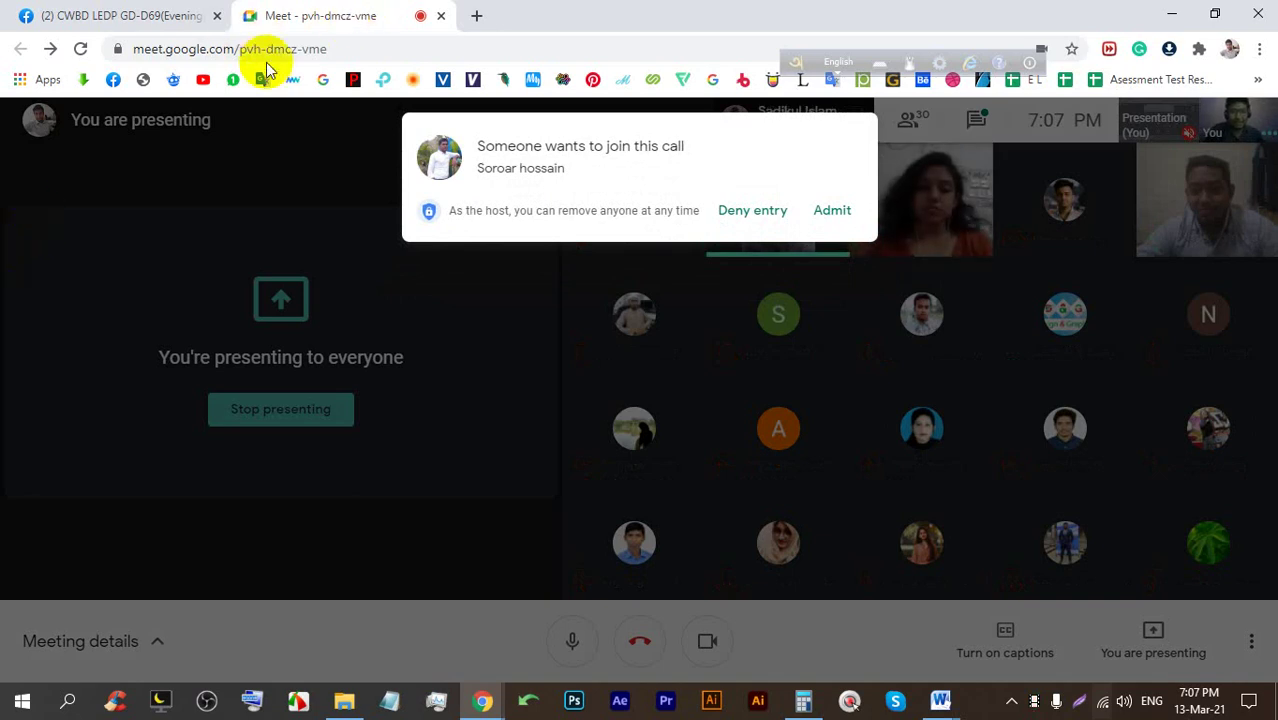
pyautogui.click(831, 209)
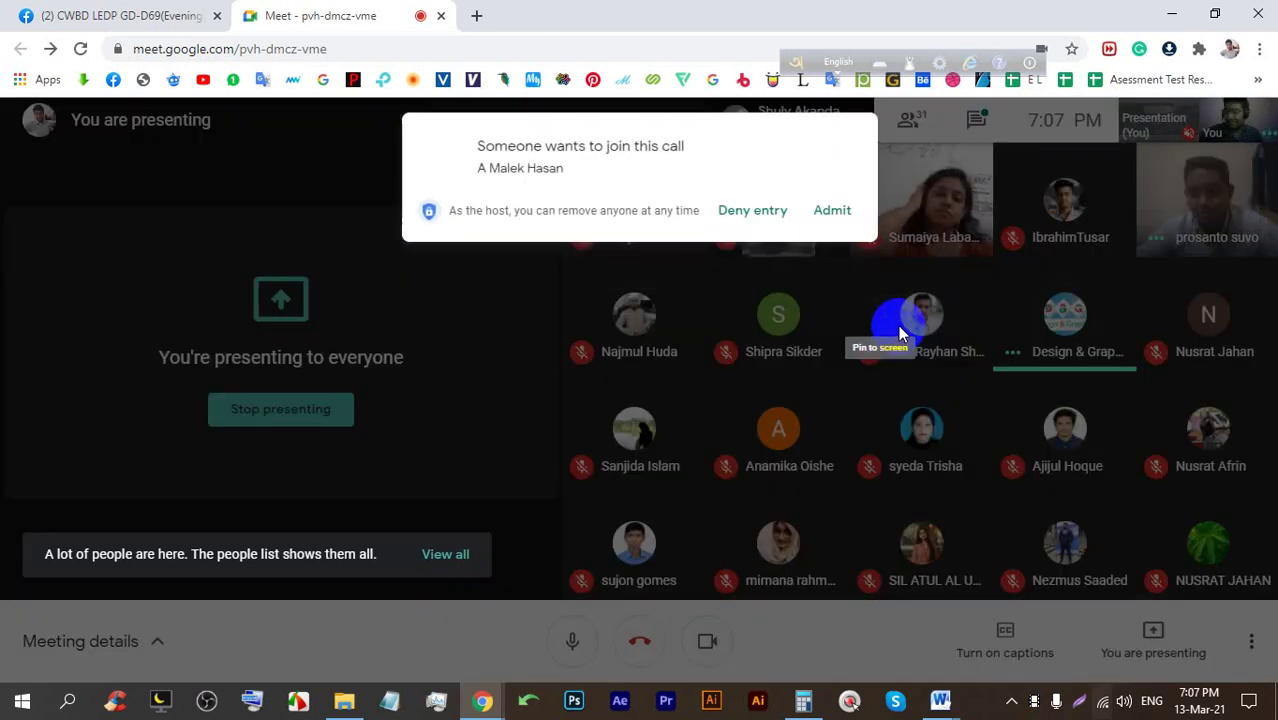
pyautogui.click(832, 212)
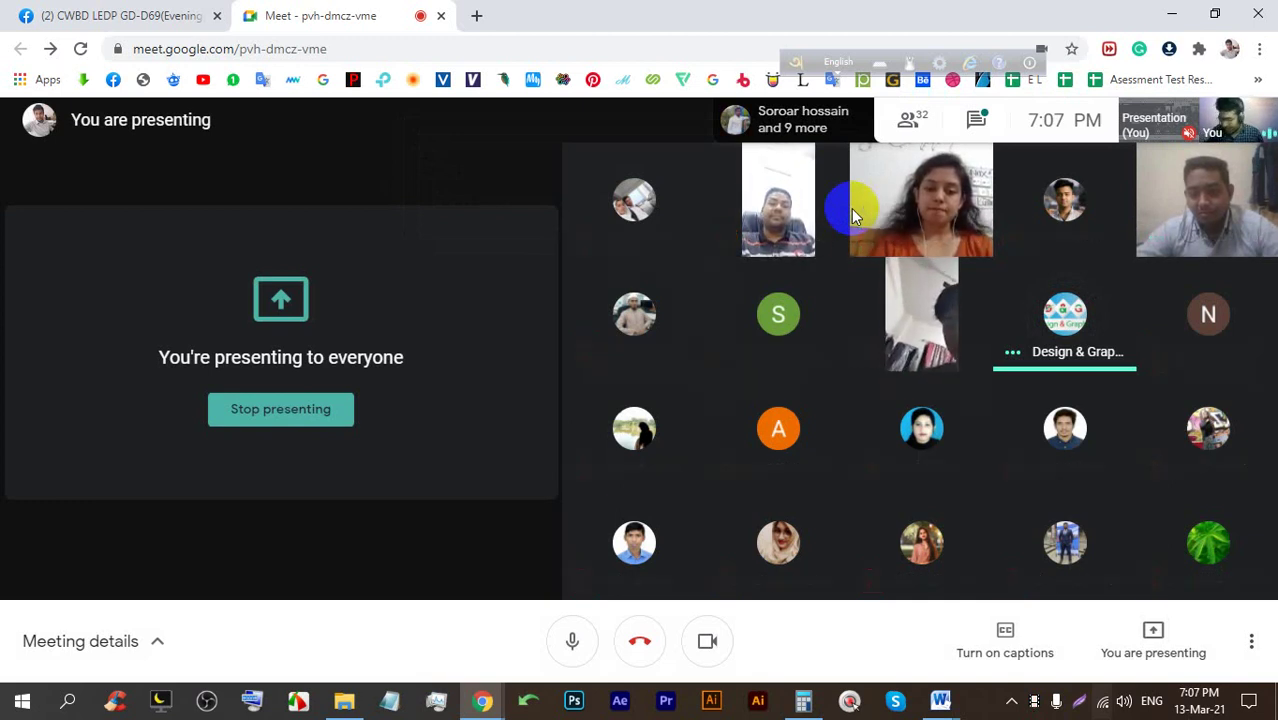
pyautogui.moveTo(823, 242)
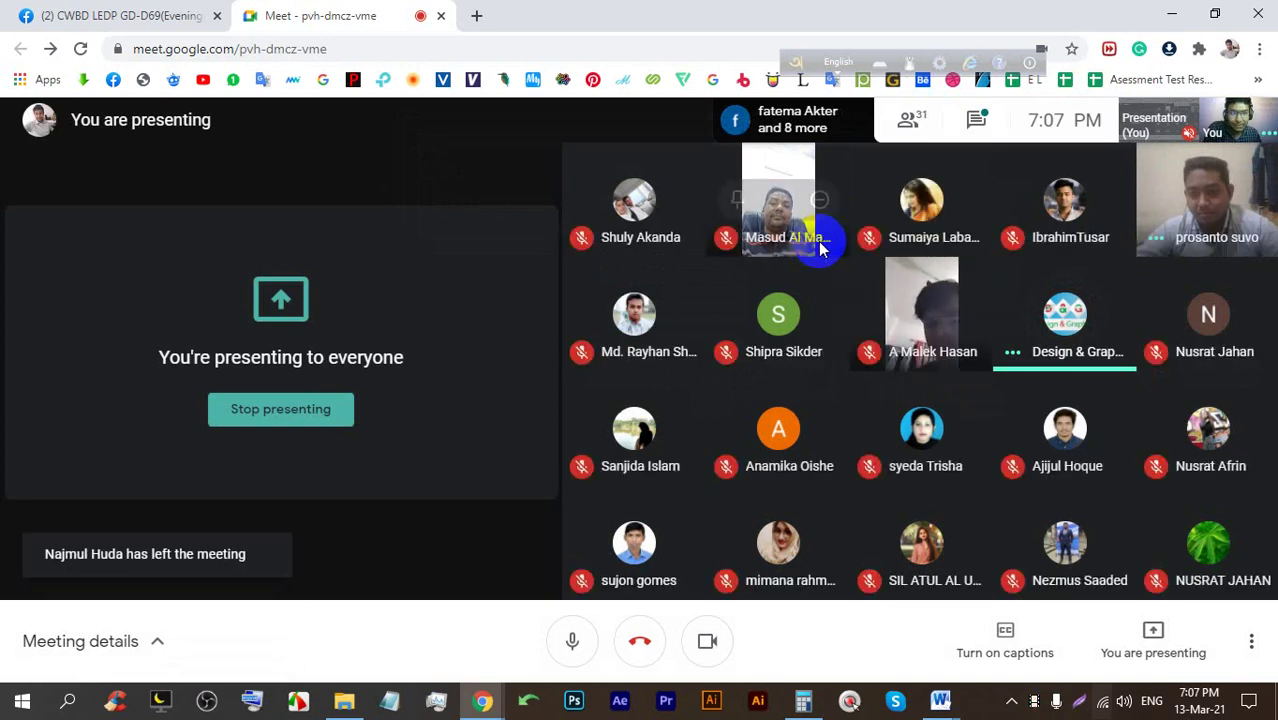
# Return to the Facebook group feed and open the owl illustration posted on March 11
pyautogui.click(165, 8)
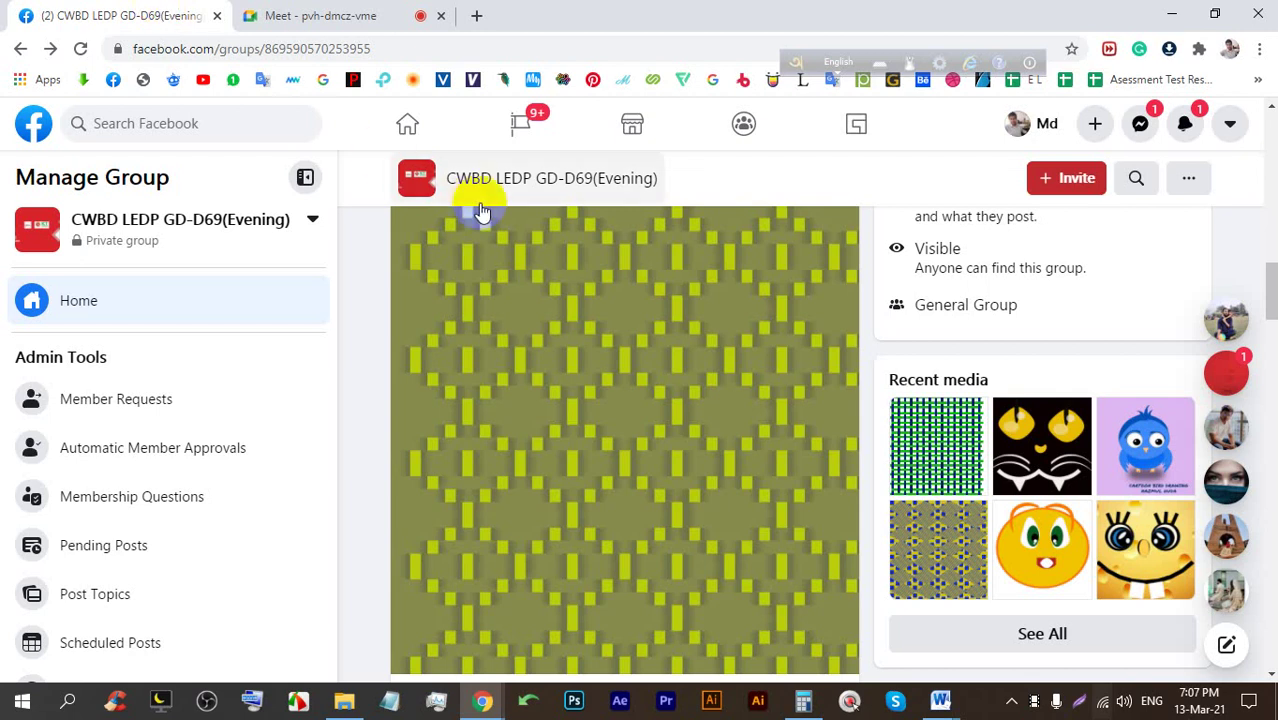
pyautogui.scroll(-5, 694, 380)
pyautogui.scroll(5, 640, 405)
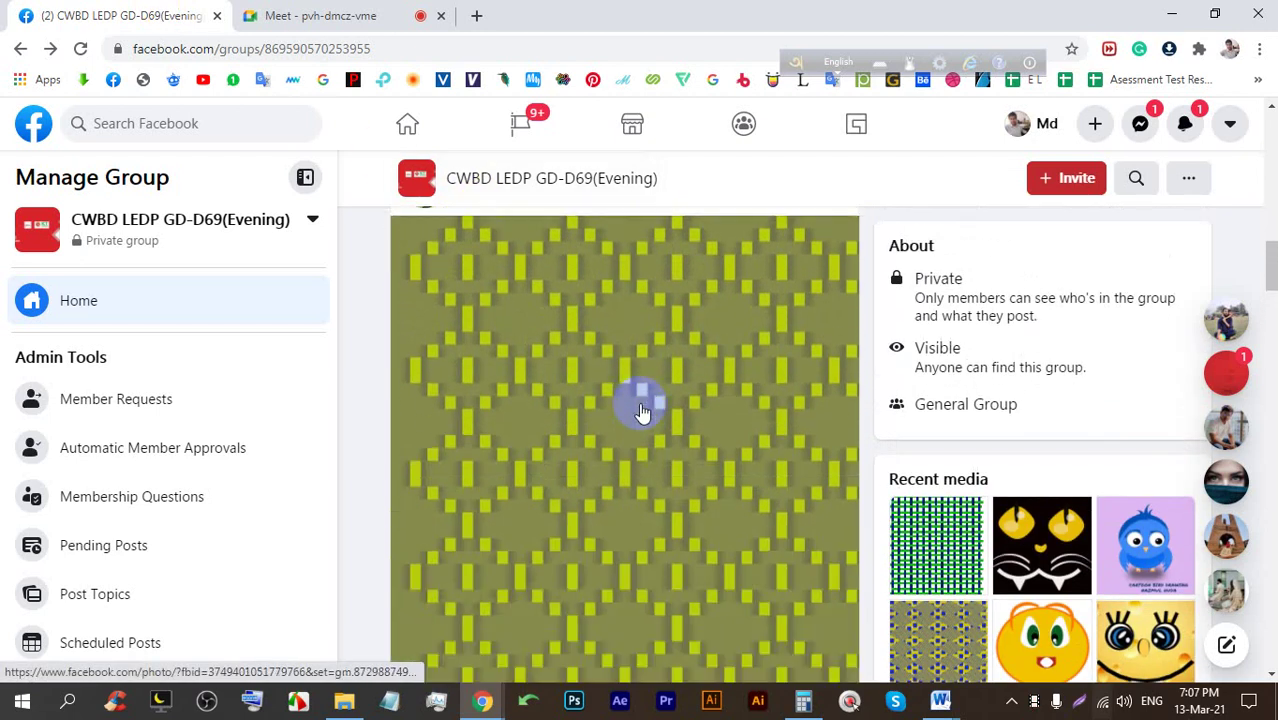
pyautogui.scroll(-5, 588, 320)
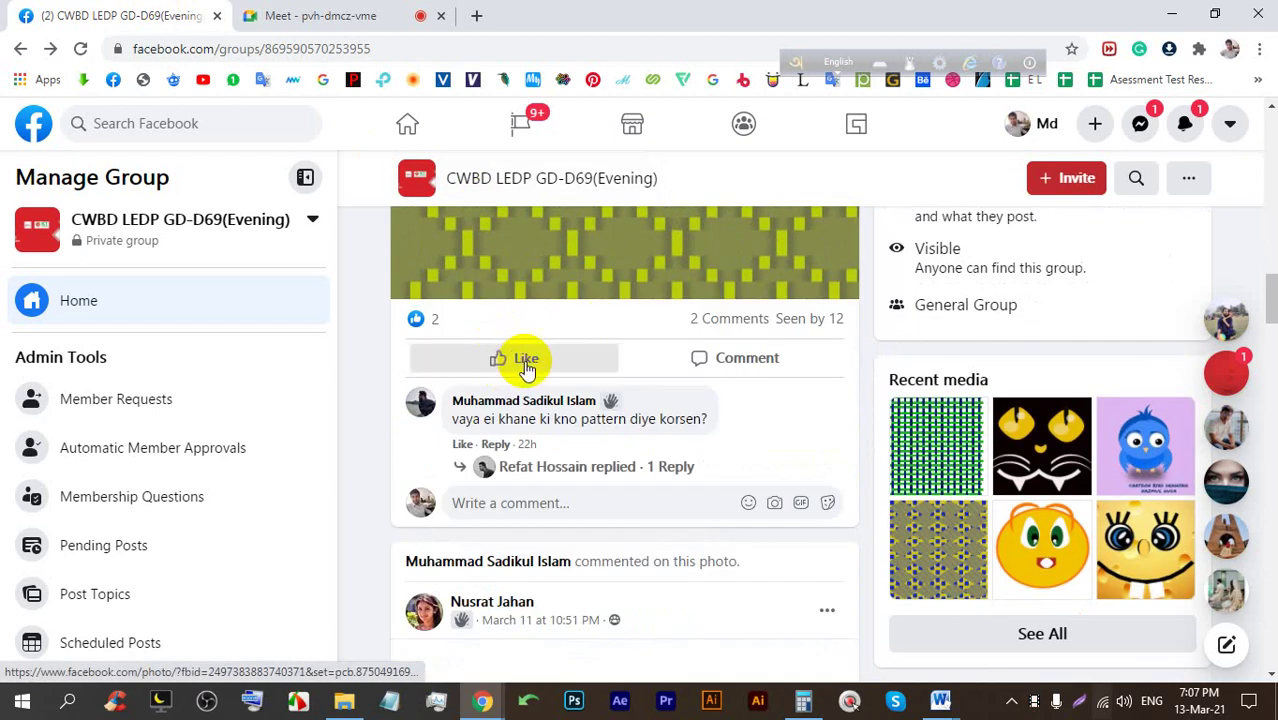
pyautogui.scroll(-6, 614, 345)
pyautogui.scroll(3, 620, 345)
pyautogui.click(622, 342)
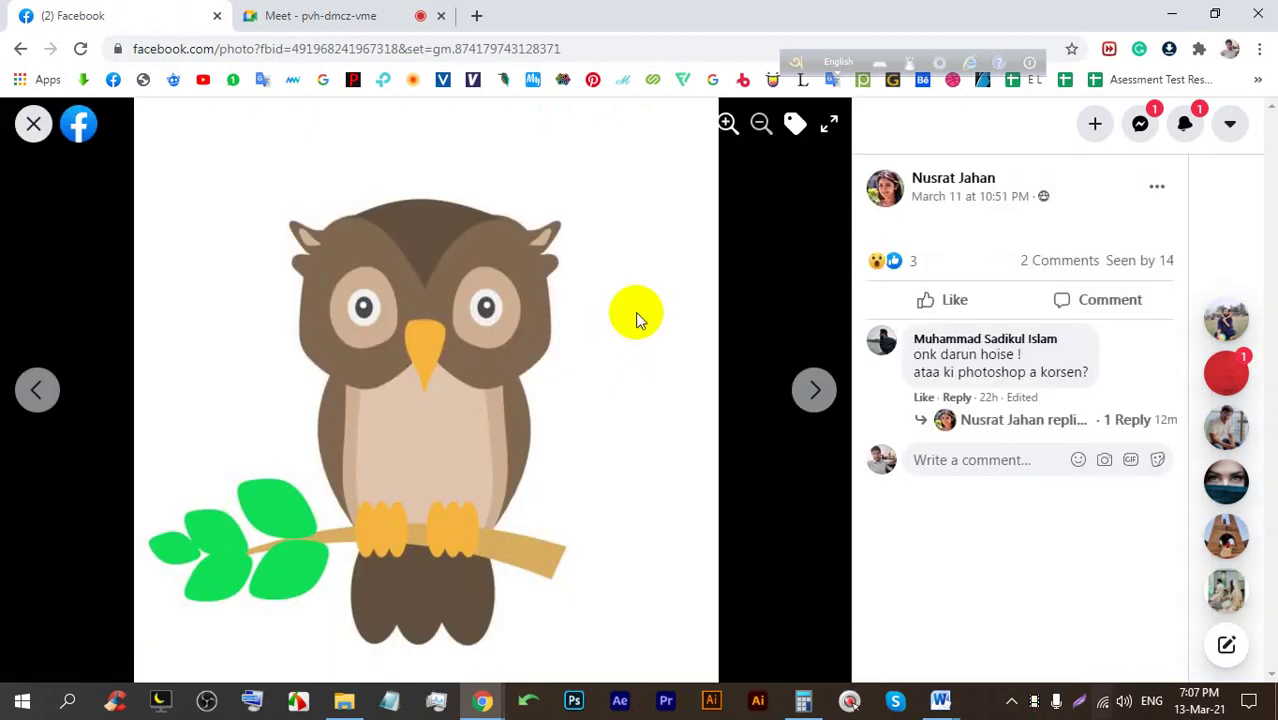
pyautogui.click(335, 13)
pyautogui.click(72, 12)
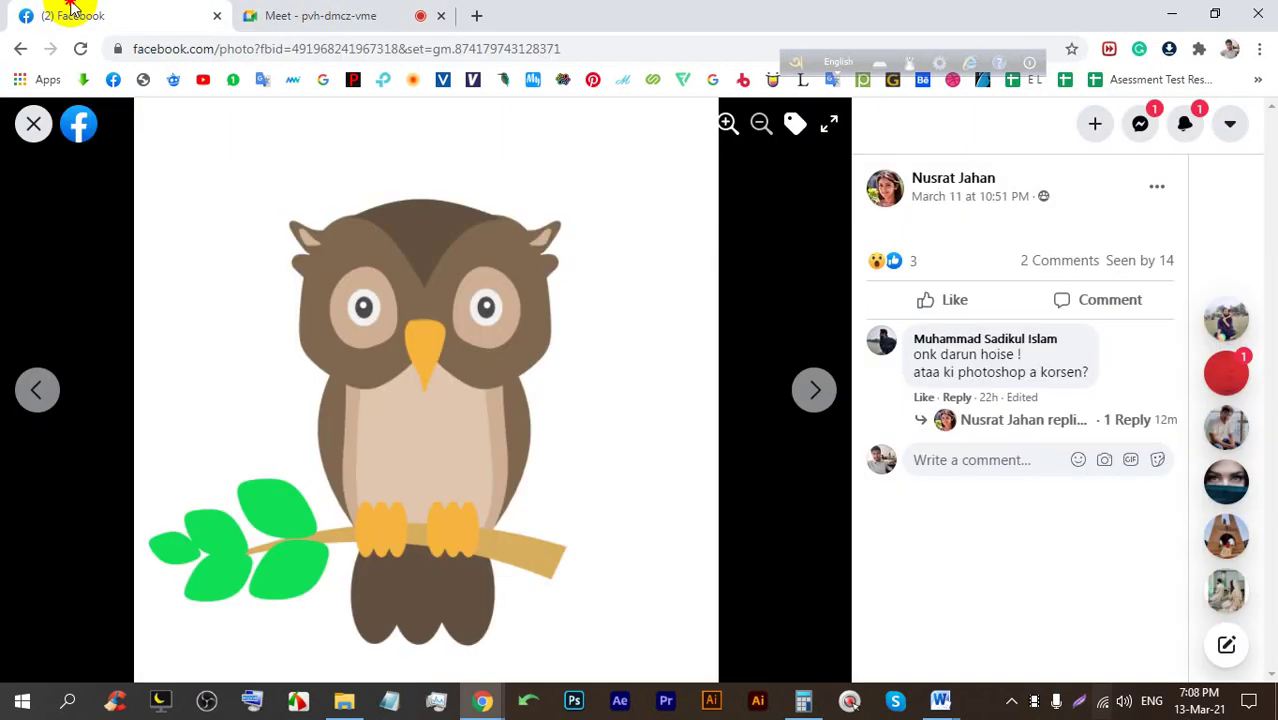
pyautogui.click(340, 13)
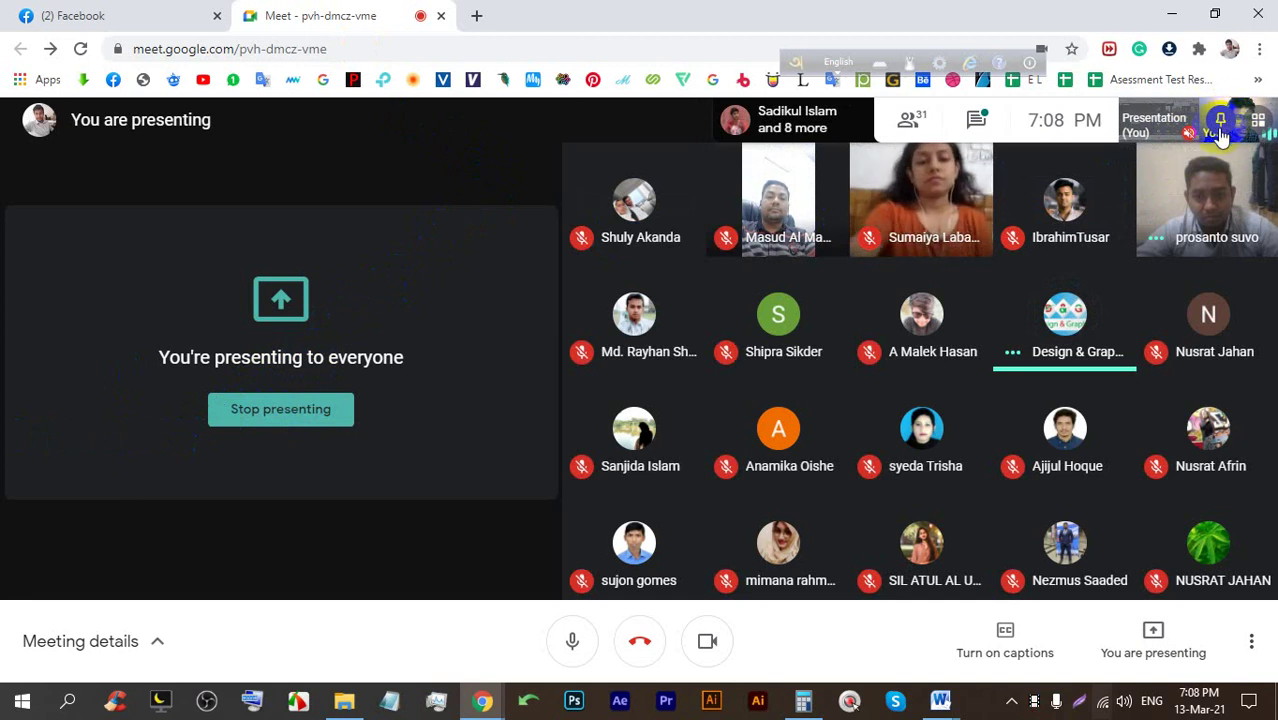
pyautogui.click(99, 12)
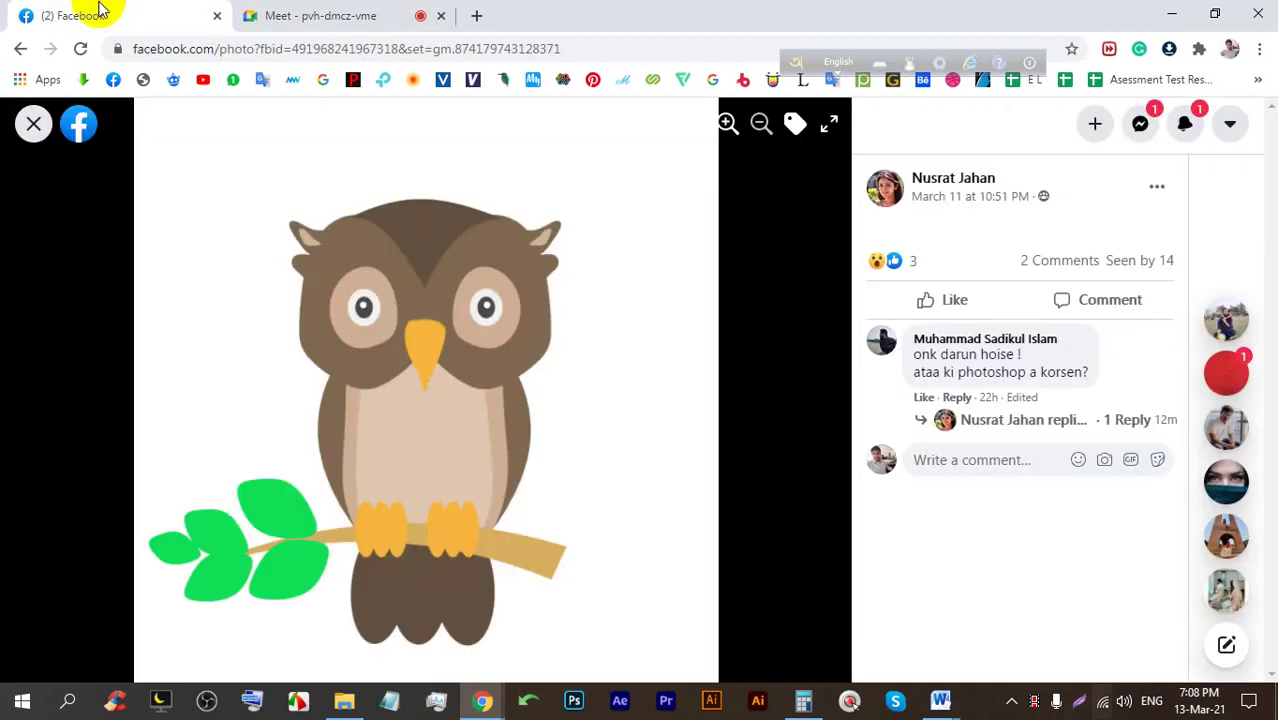
# Switch to the Meet call and highlight its full meeting link in the address bar
pyautogui.click(300, 12)
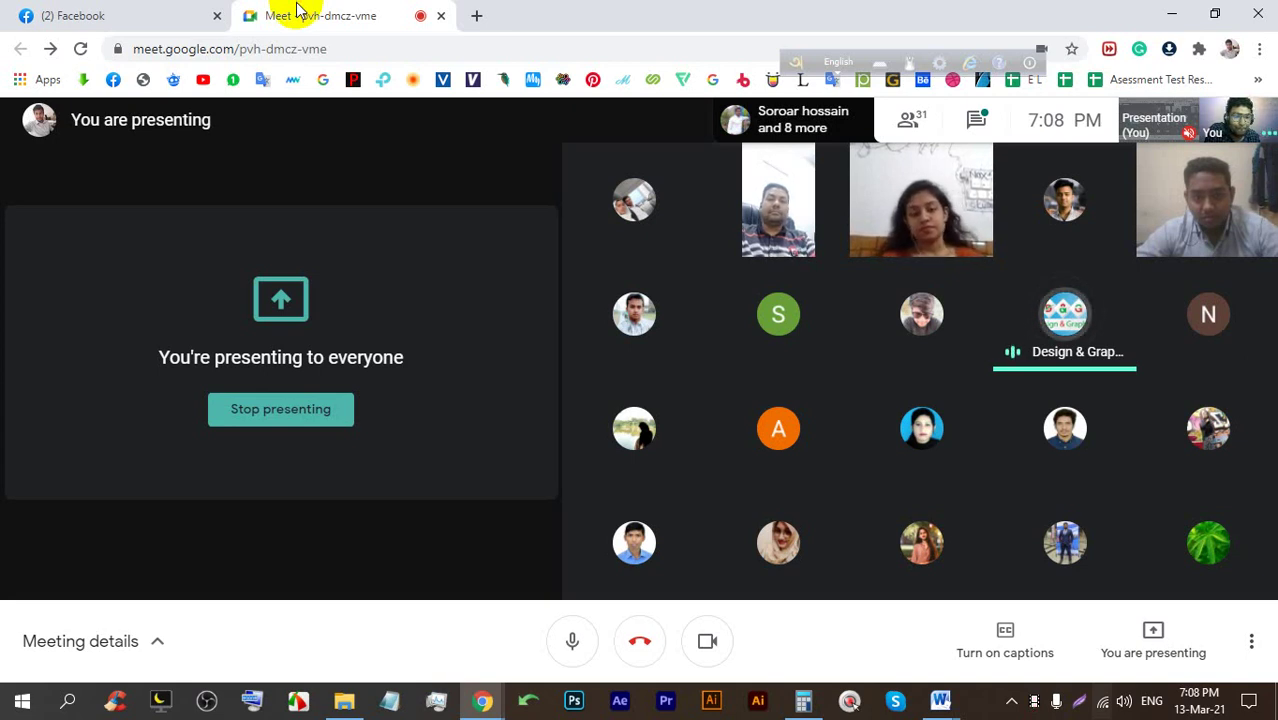
pyautogui.click(203, 48)
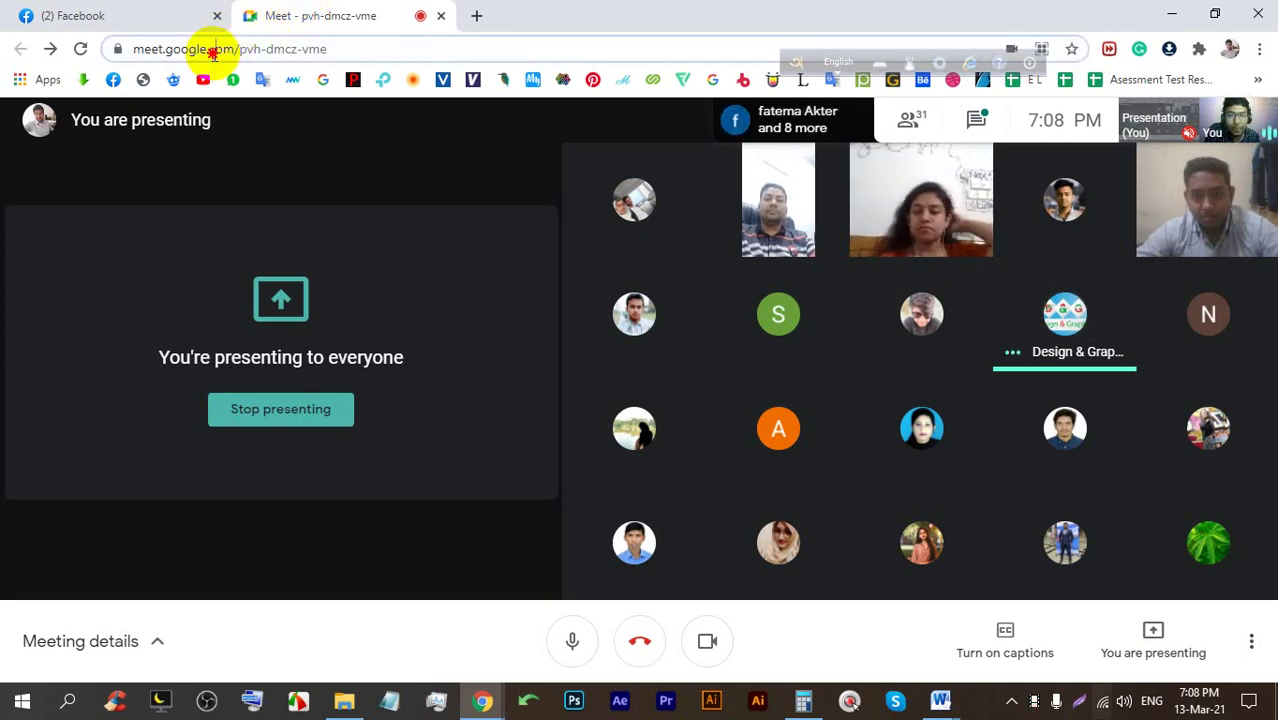
pyautogui.click(232, 50)
pyautogui.moveTo(417, 49); pyautogui.dragTo(164, 49)
pyautogui.click(282, 52)
pyautogui.moveTo(423, 48); pyautogui.dragTo(80, 43)
pyautogui.click(337, 46)
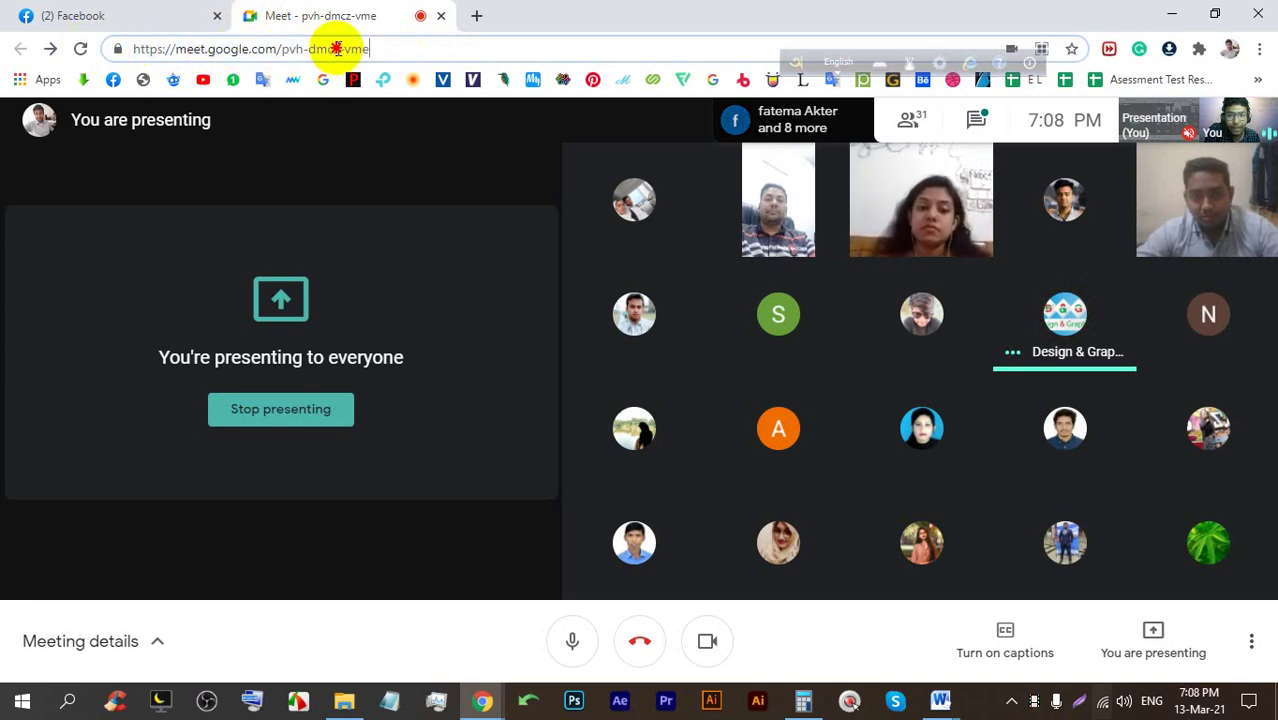
pyautogui.moveTo(372, 48); pyautogui.dragTo(117, 52)
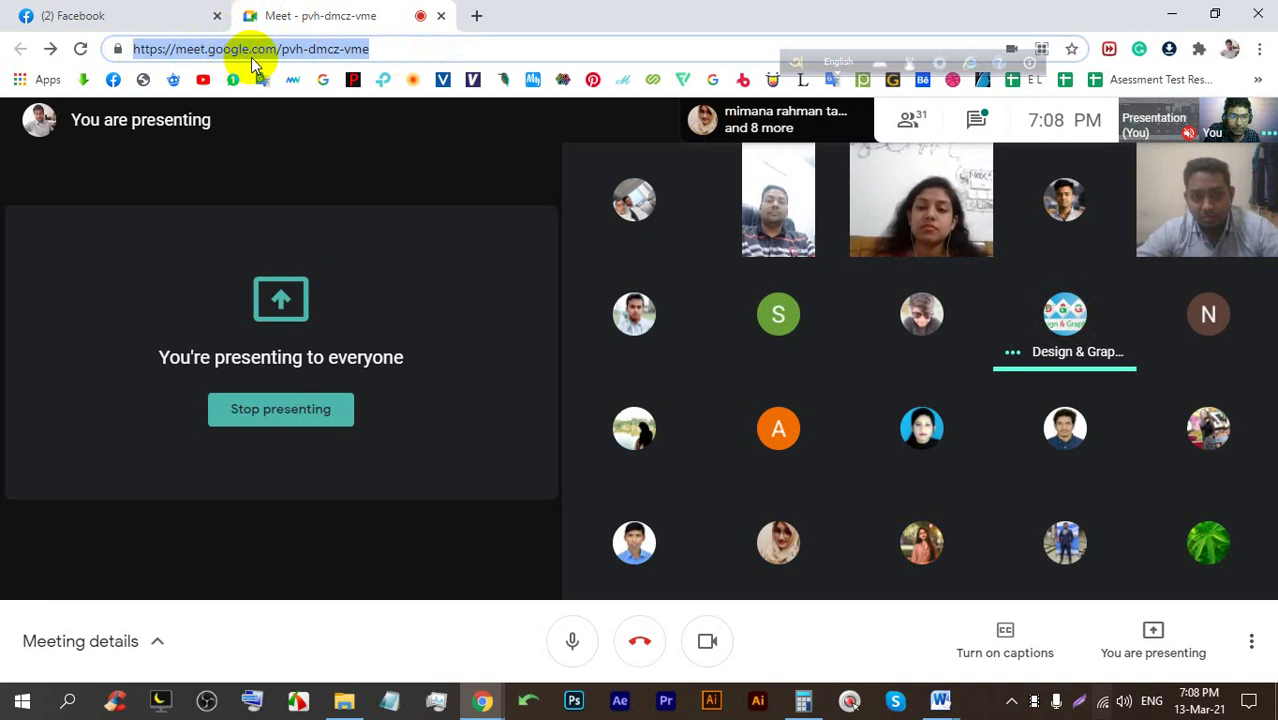
pyautogui.click(310, 52)
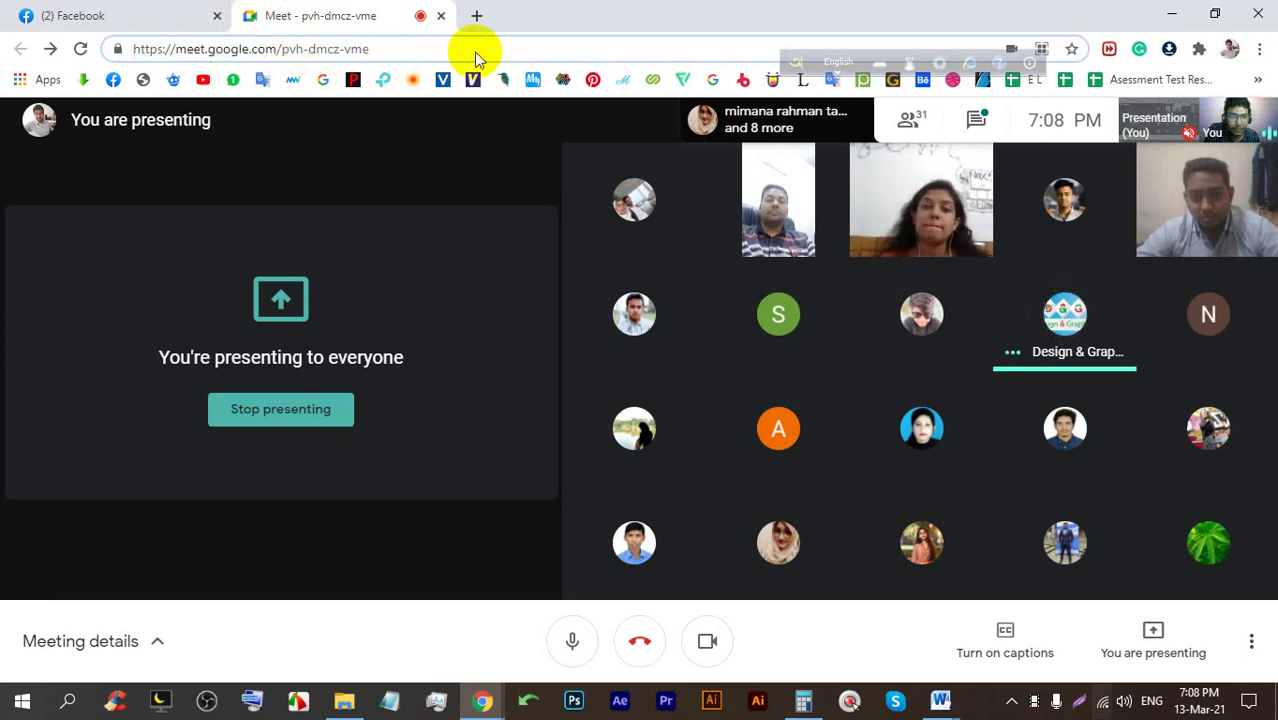
# Admit the new participant waiting to join the Meet call and go back to the owl illustration
pyautogui.click(50, 15)
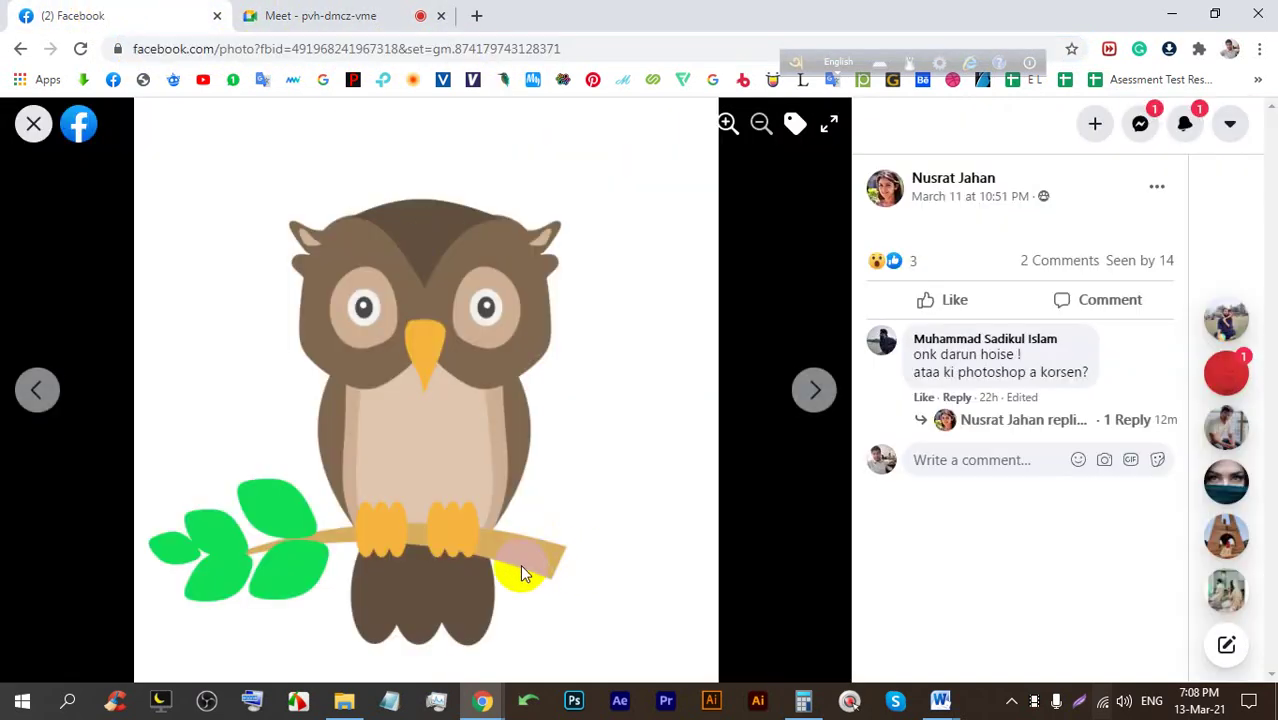
pyautogui.click(364, 15)
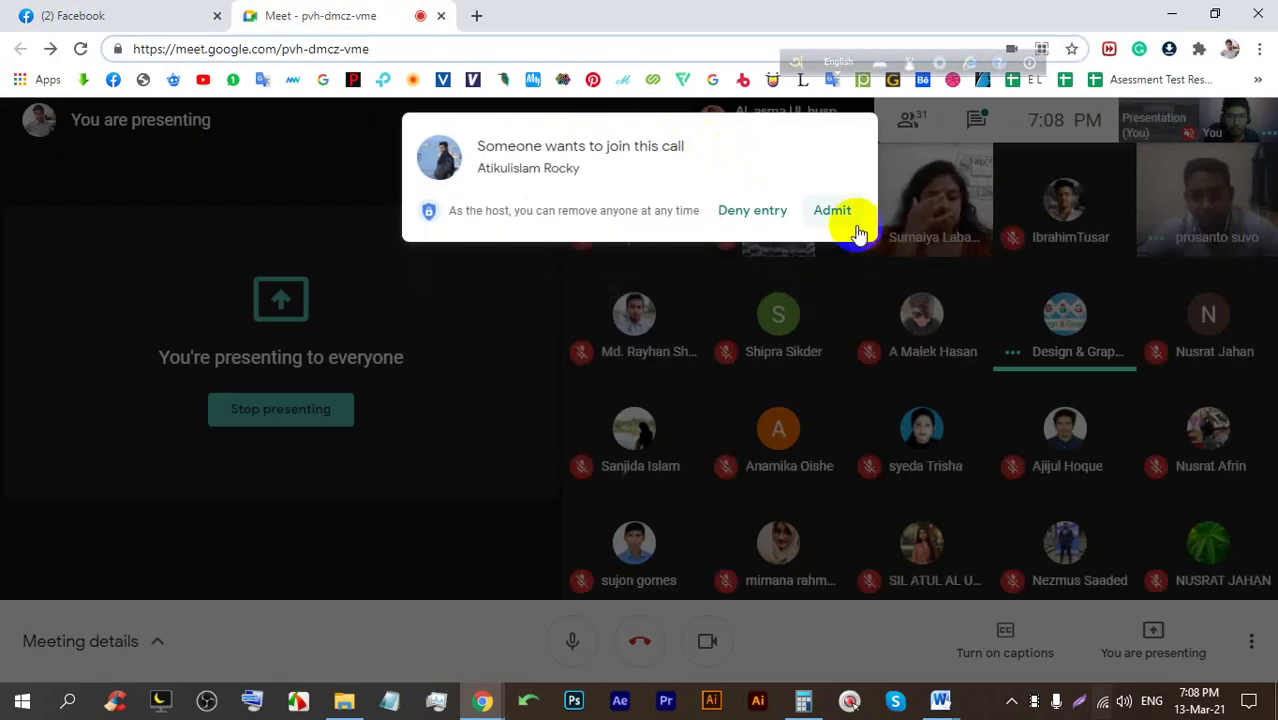
pyautogui.click(170, 15)
# View the purple-and-black weave image next to the owl illustration, and check on the Meet participants
pyautogui.click(815, 390)
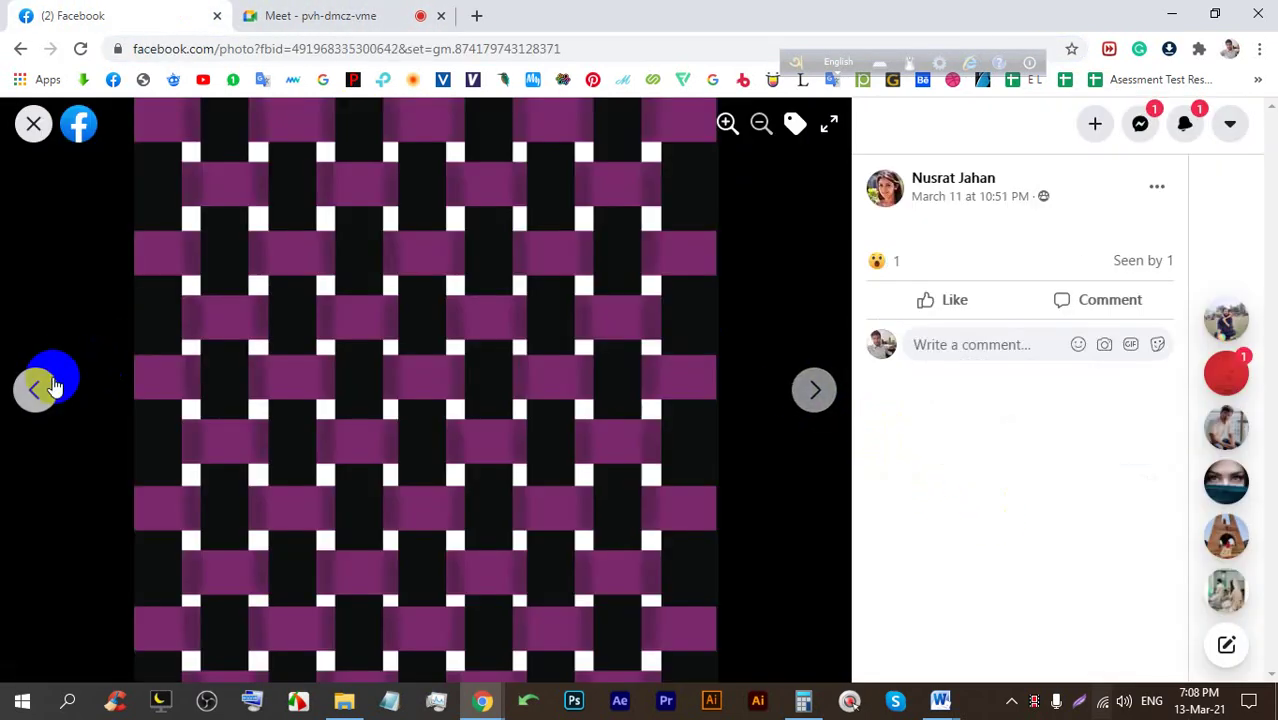
pyautogui.click(36, 388)
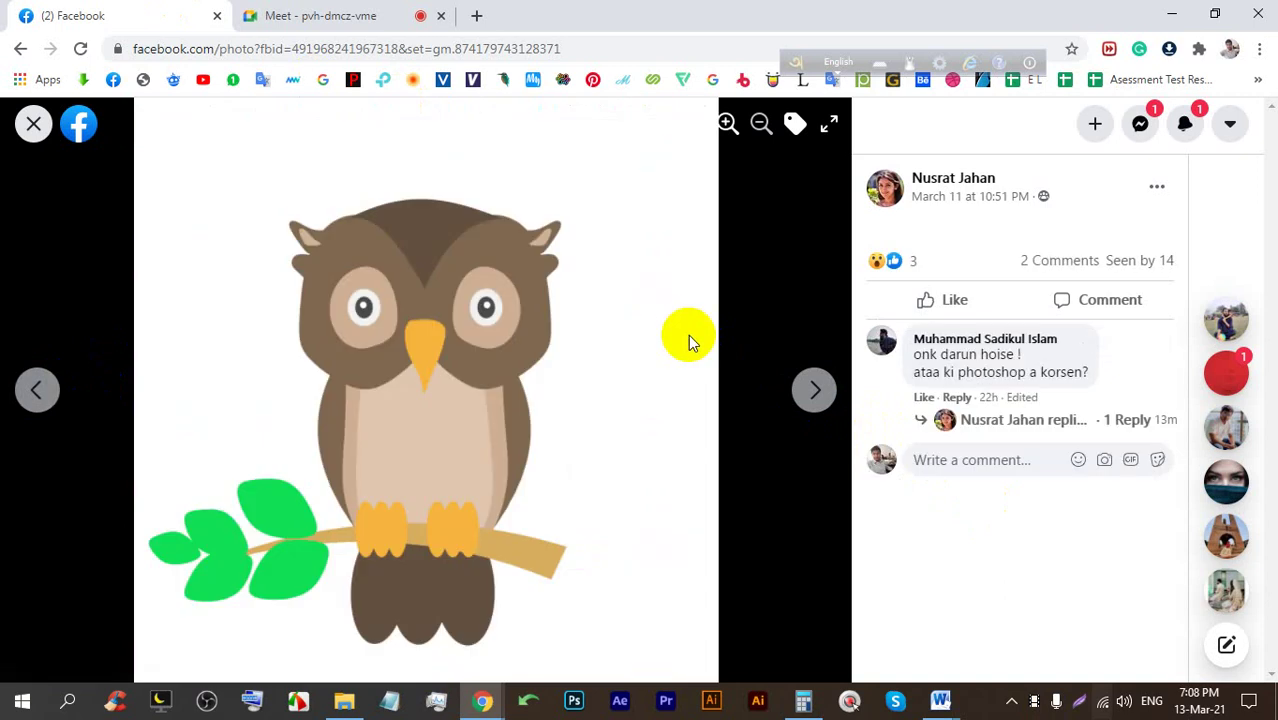
pyautogui.click(352, 12)
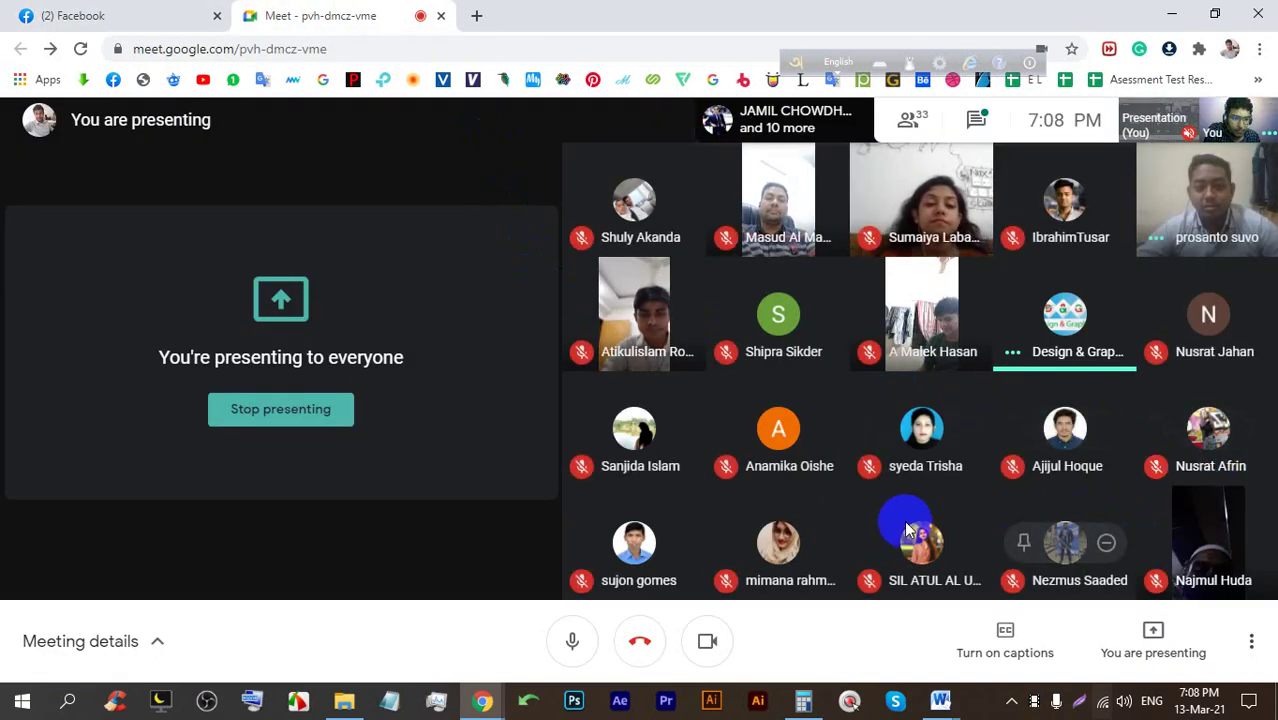
pyautogui.click(137, 10)
pyautogui.click(455, 356)
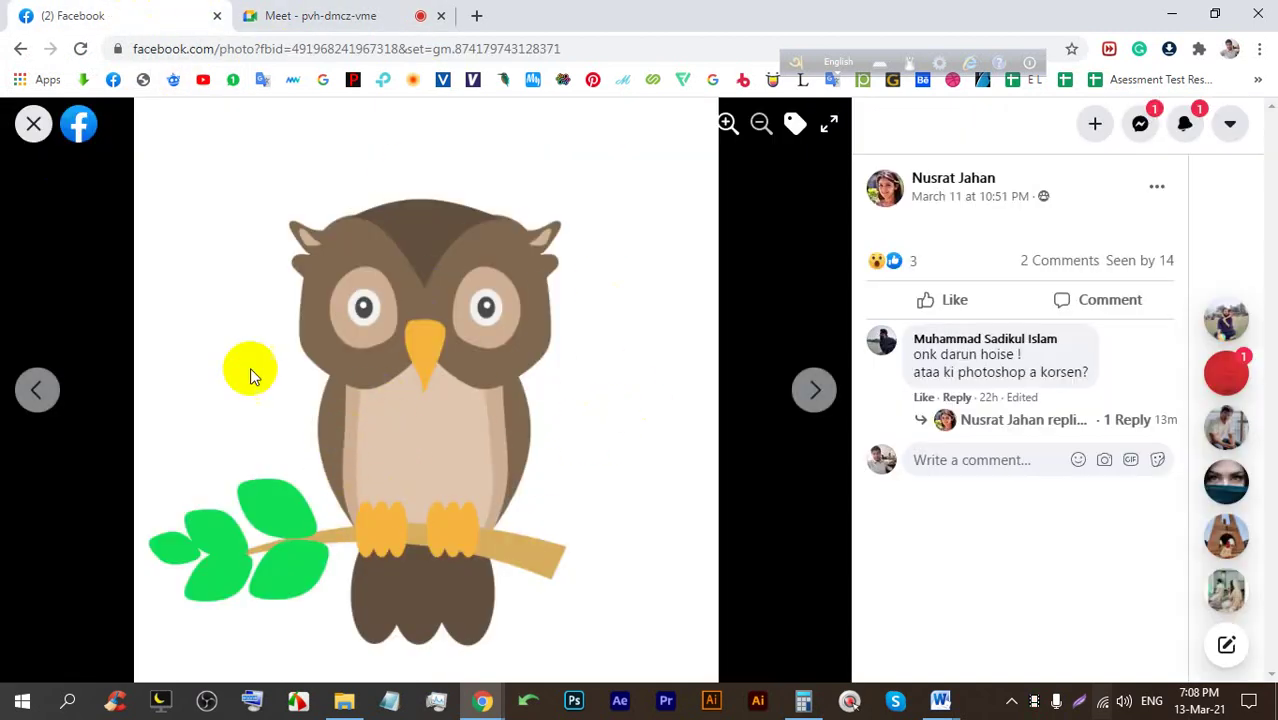
# Check the Meet call, view the purple-and-black weave image beside the owl again, and return to the group feed
pyautogui.click(33, 125)
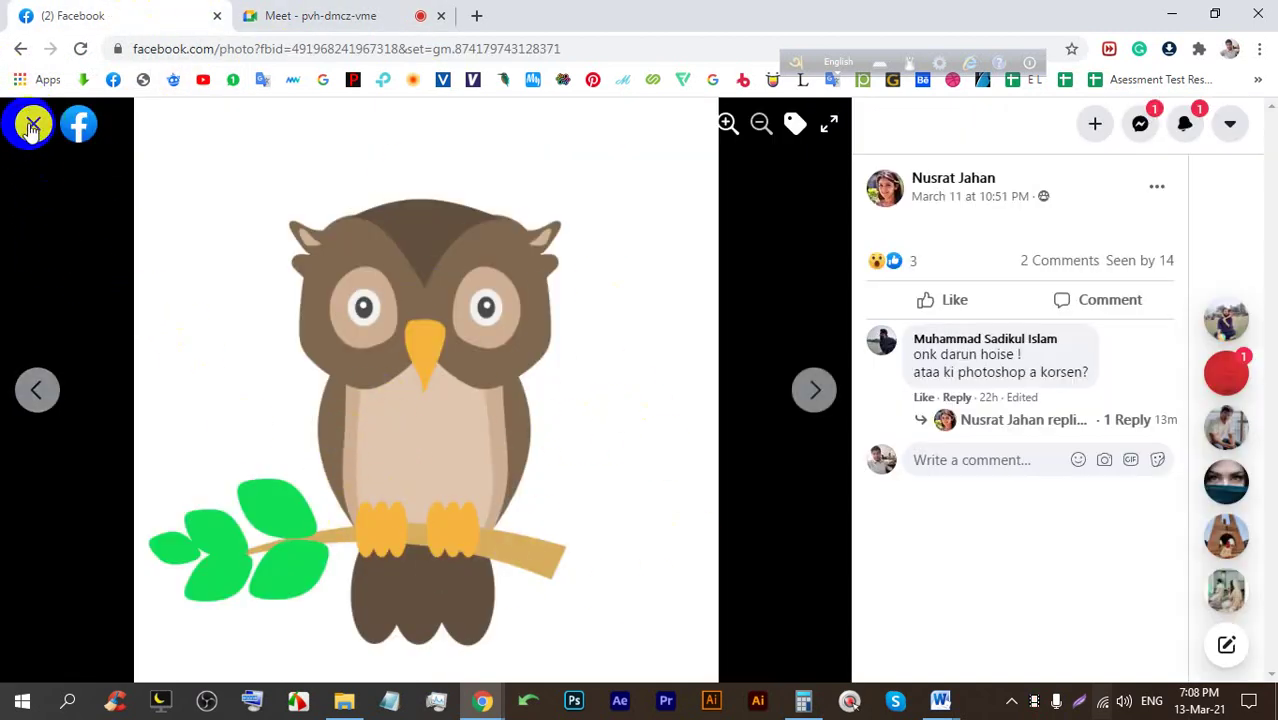
pyautogui.click(385, 16)
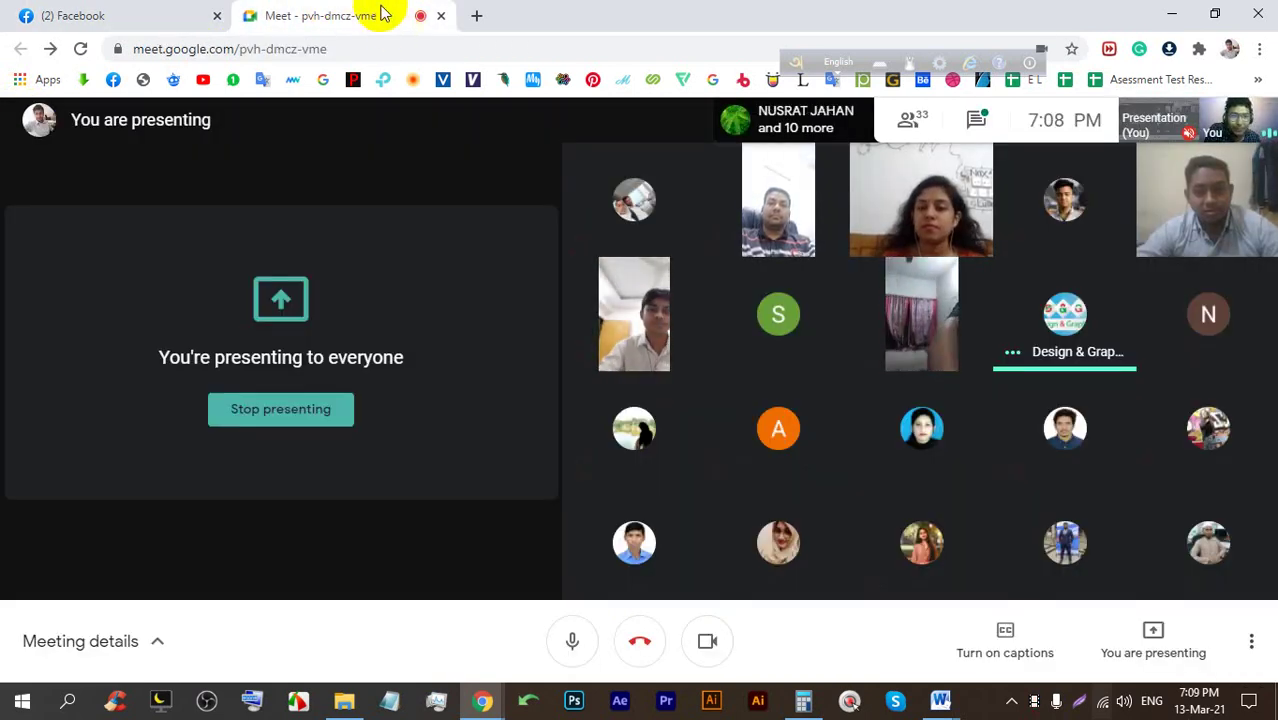
pyautogui.click(28, 13)
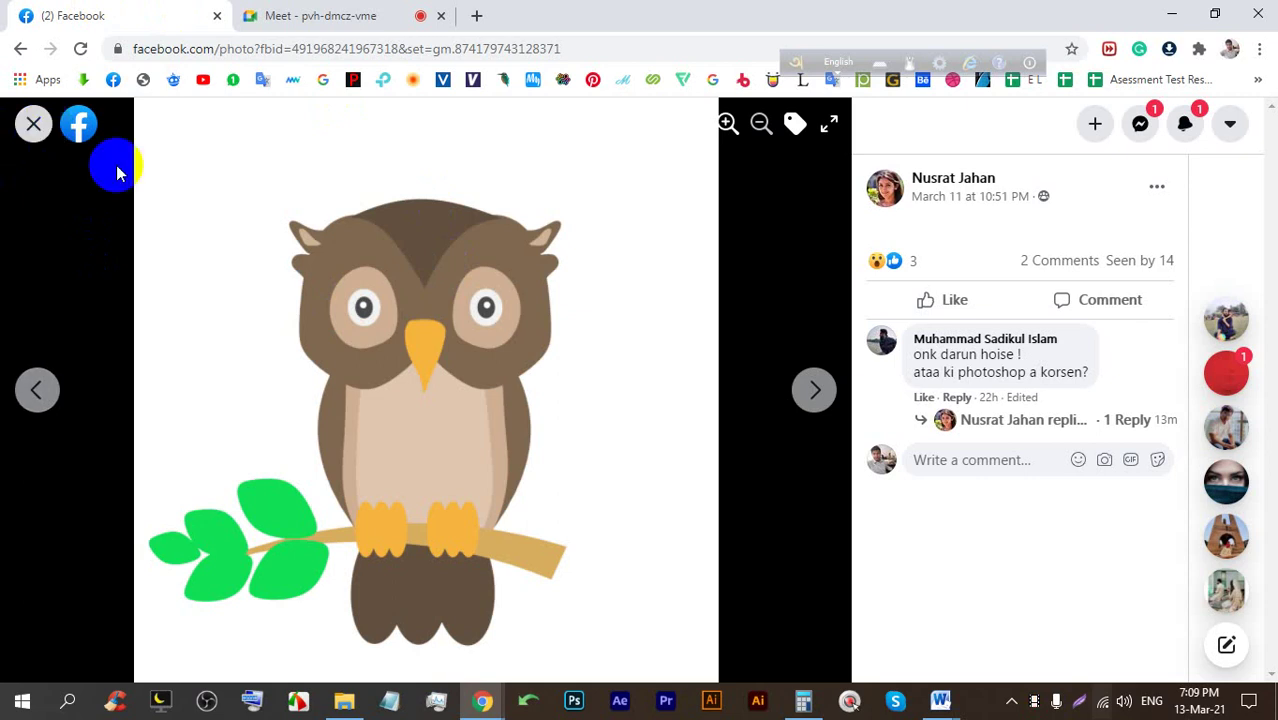
pyautogui.click(793, 382)
pyautogui.click(33, 126)
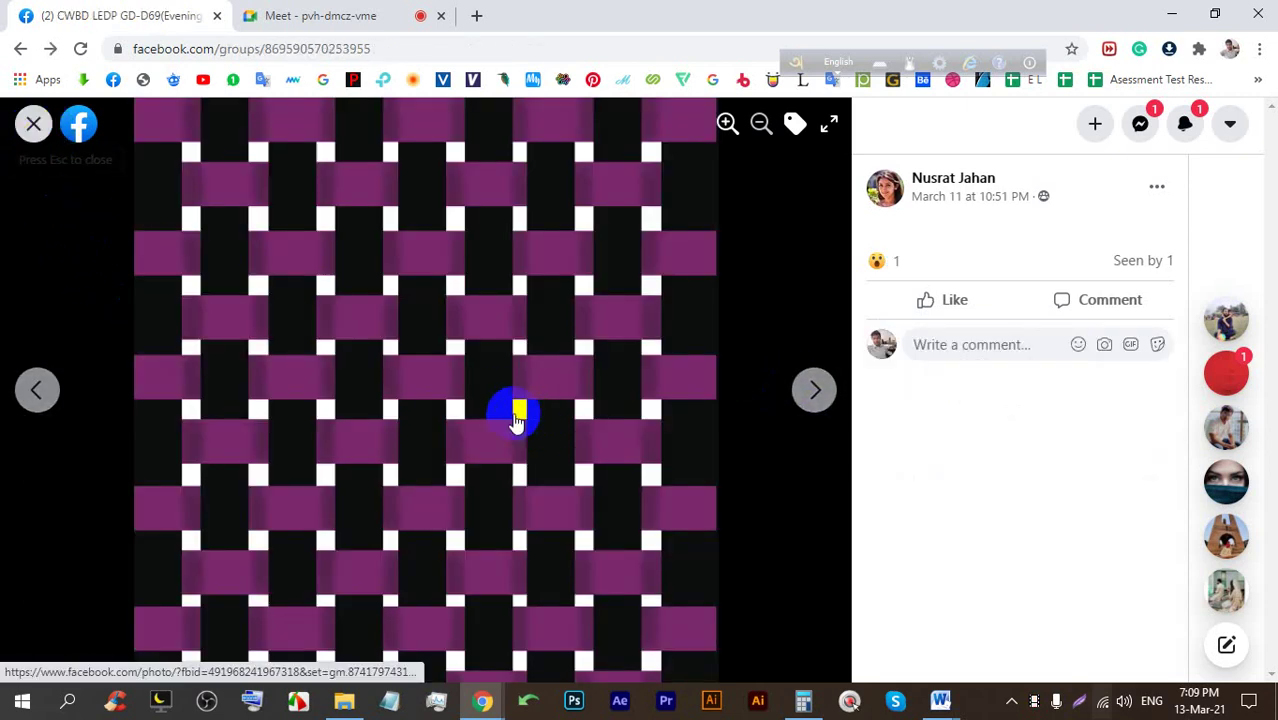
# Open the Cartoon Bird Drawing homework in the group feed and highlight its #pen_Tool caption
pyautogui.scroll(-8, 620, 380)
pyautogui.scroll(-5, 605, 362)
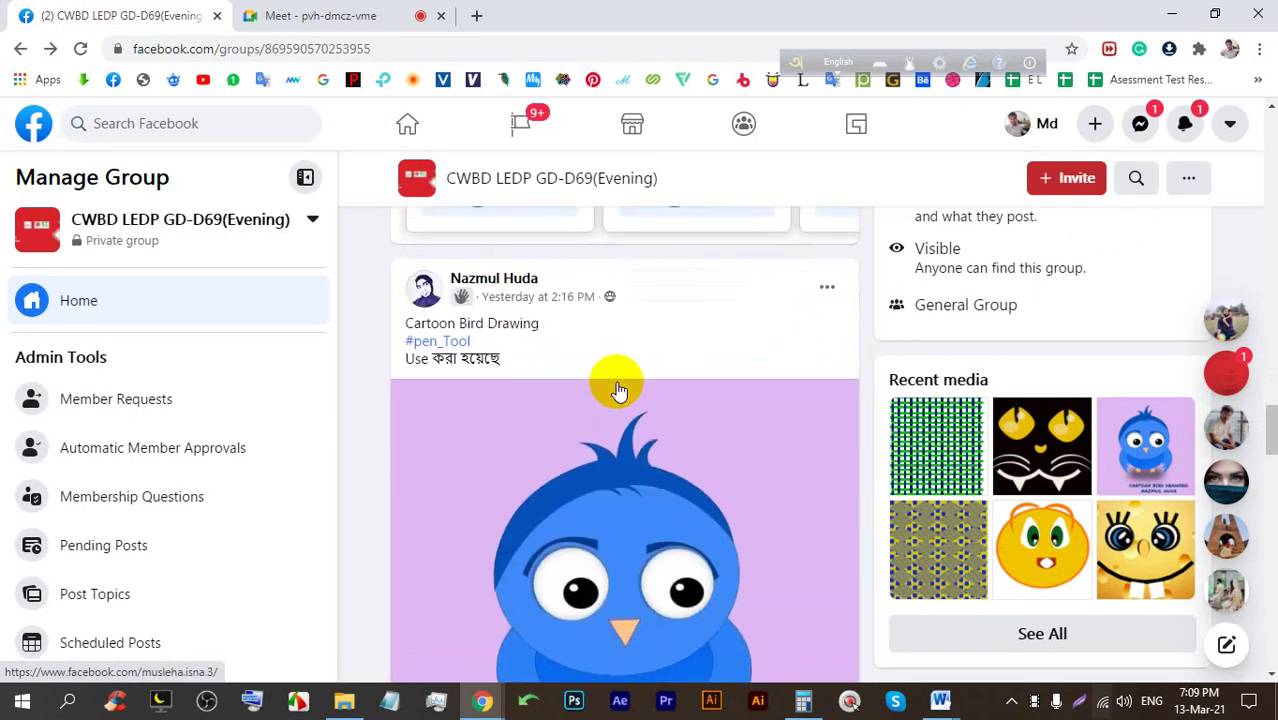
pyautogui.click(625, 368)
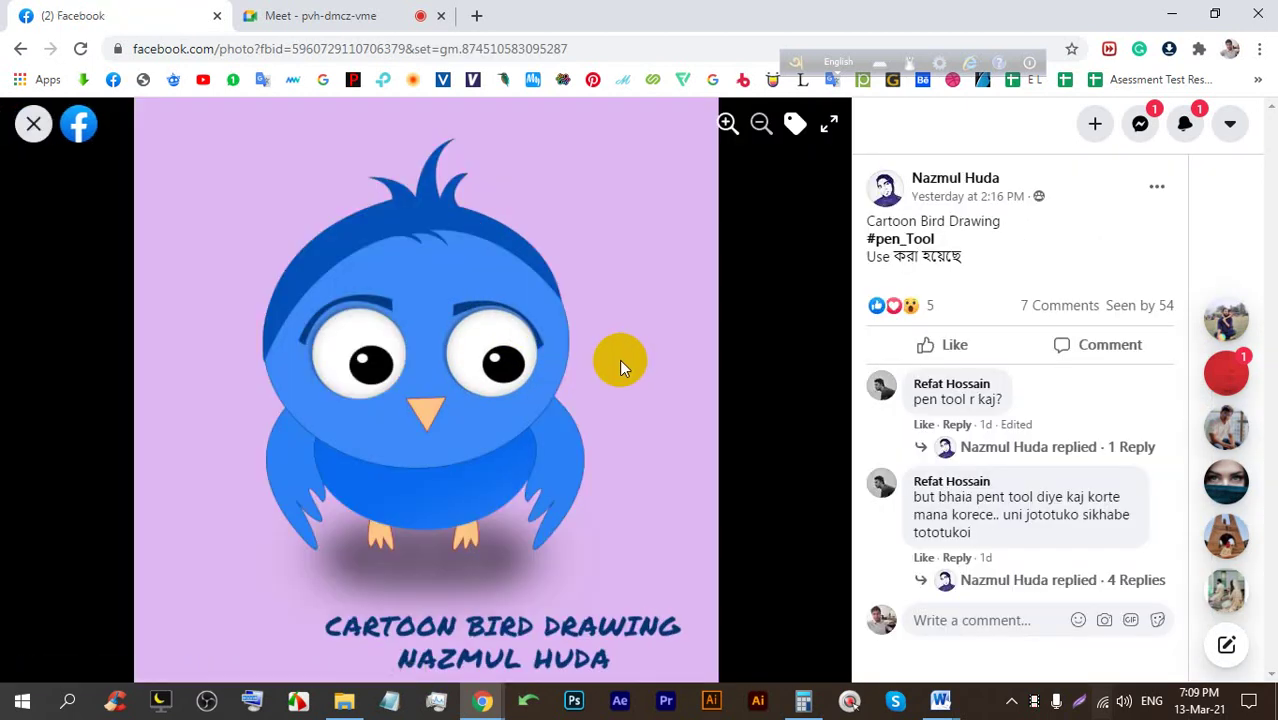
pyautogui.moveTo(968, 262); pyautogui.dragTo(868, 218)
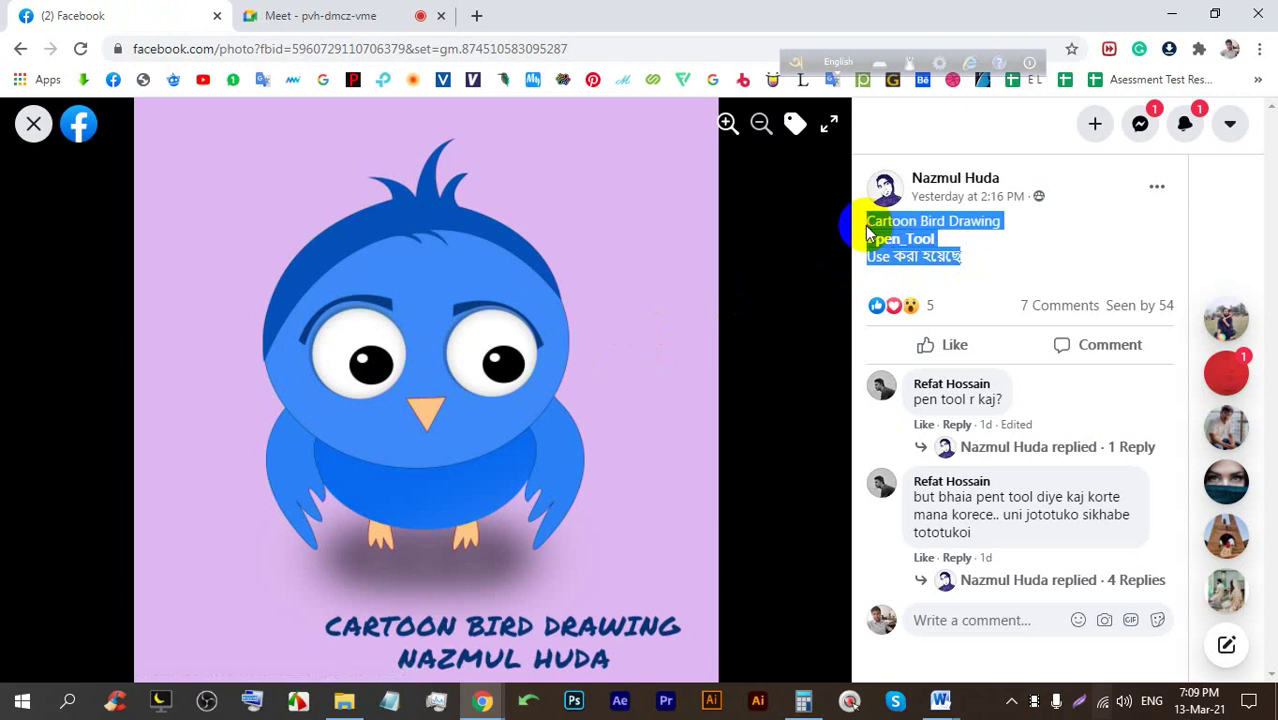
pyautogui.click(993, 260)
pyautogui.moveTo(990, 260); pyautogui.dragTo(862, 211)
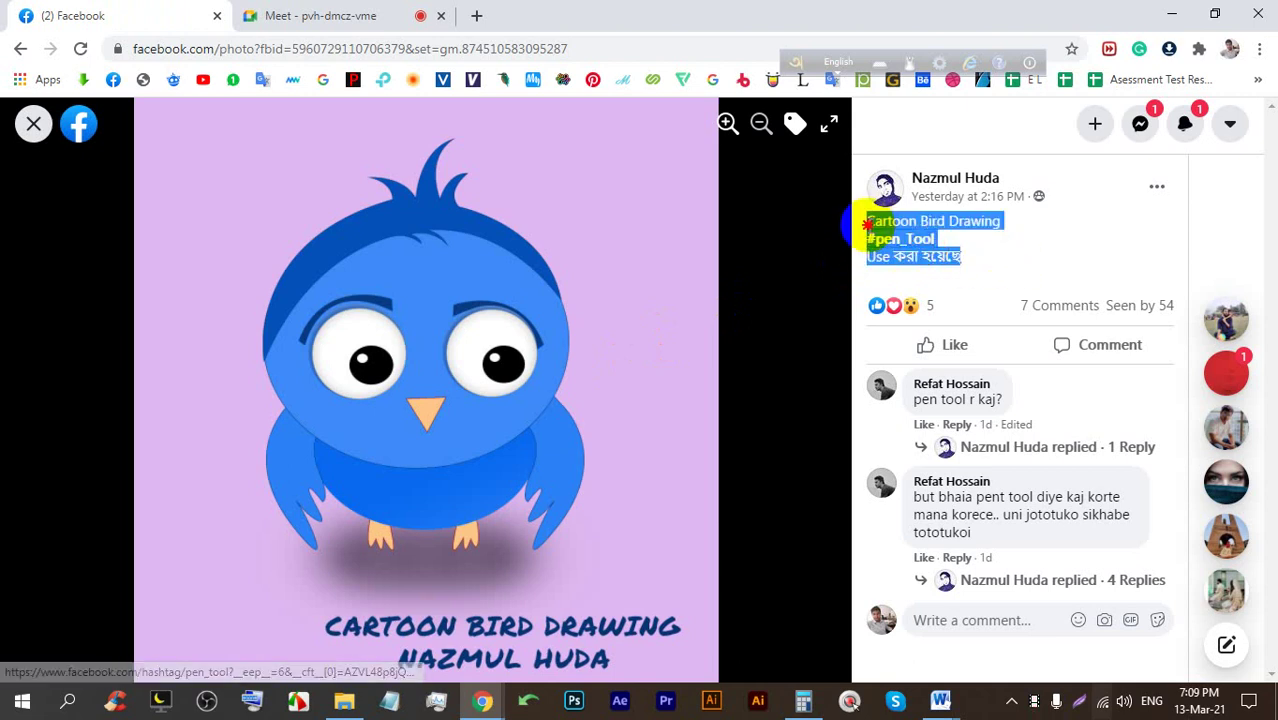
# Check on the Meet participants while going back and forth to the cartoon bird drawing
pyautogui.click(403, 14)
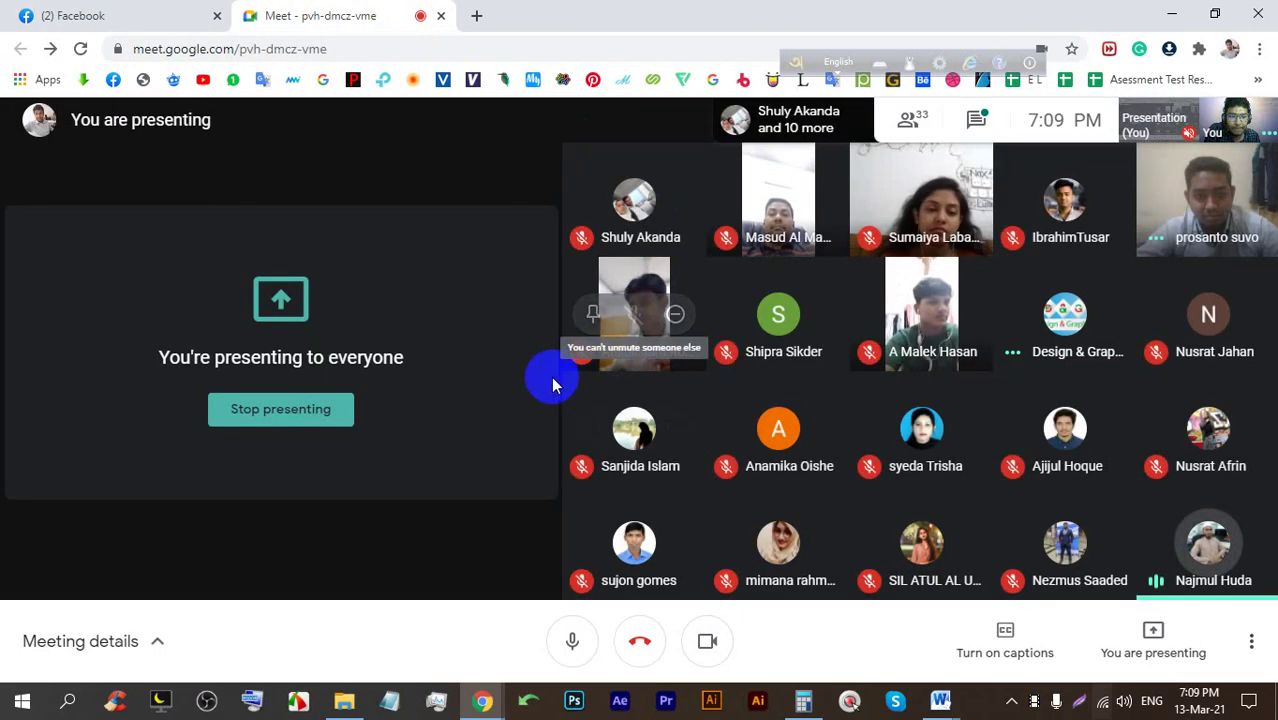
pyautogui.click(92, 8)
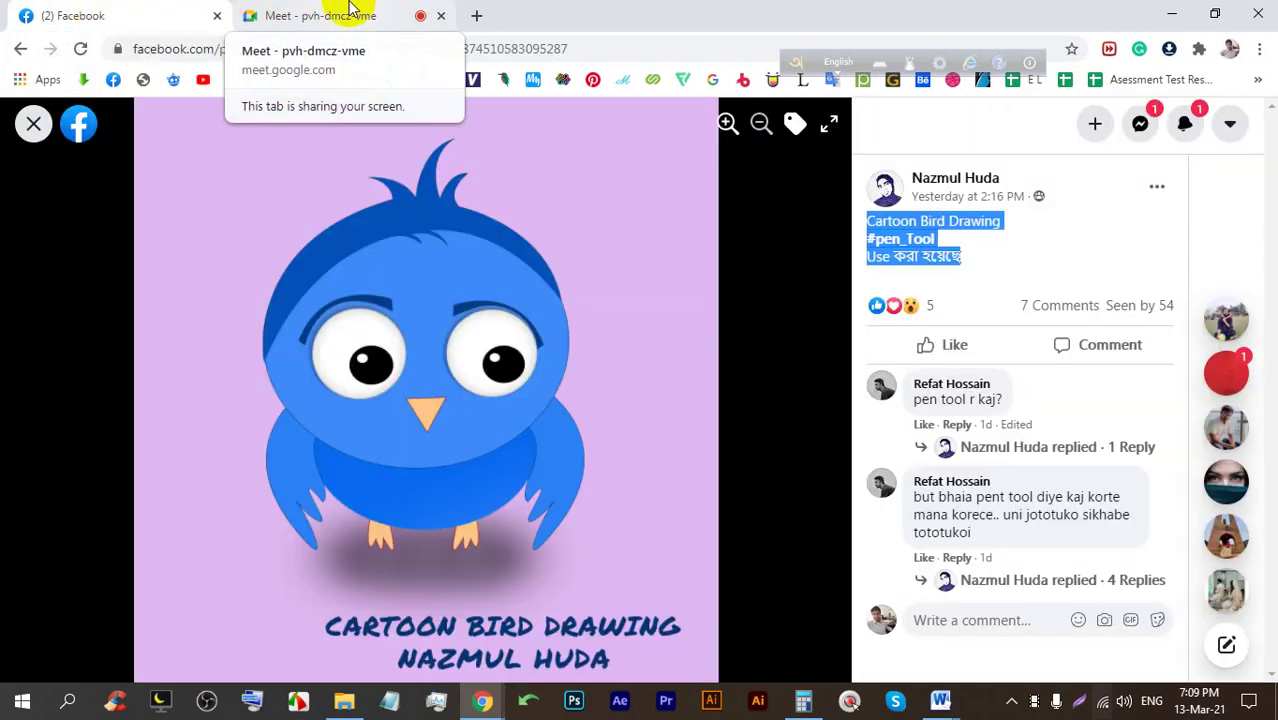
pyautogui.click(274, 12)
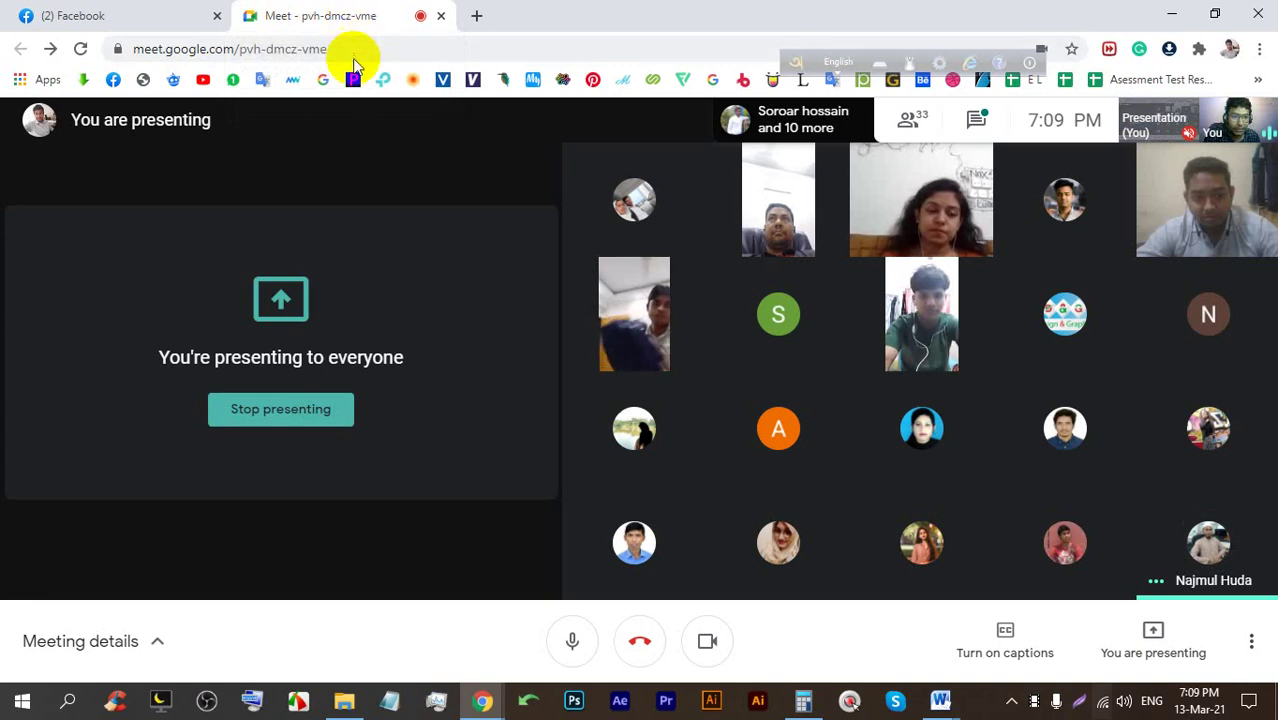
pyautogui.click(100, 14)
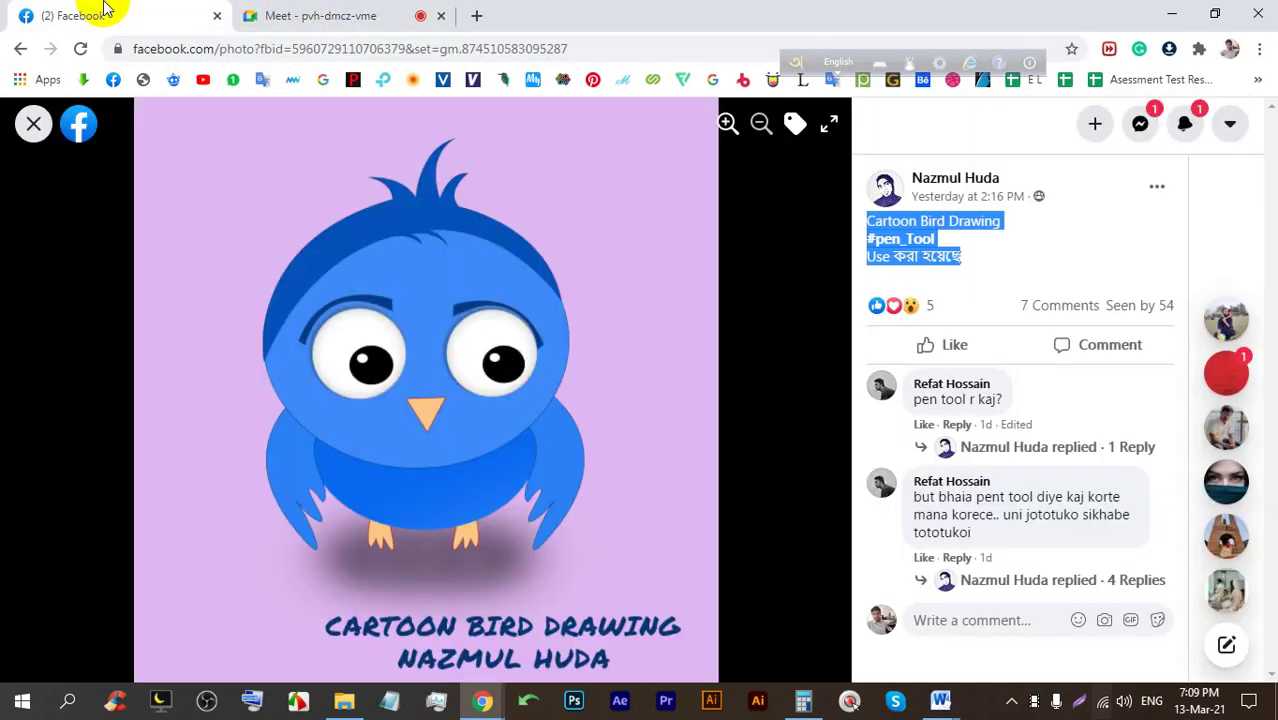
pyautogui.click(285, 8)
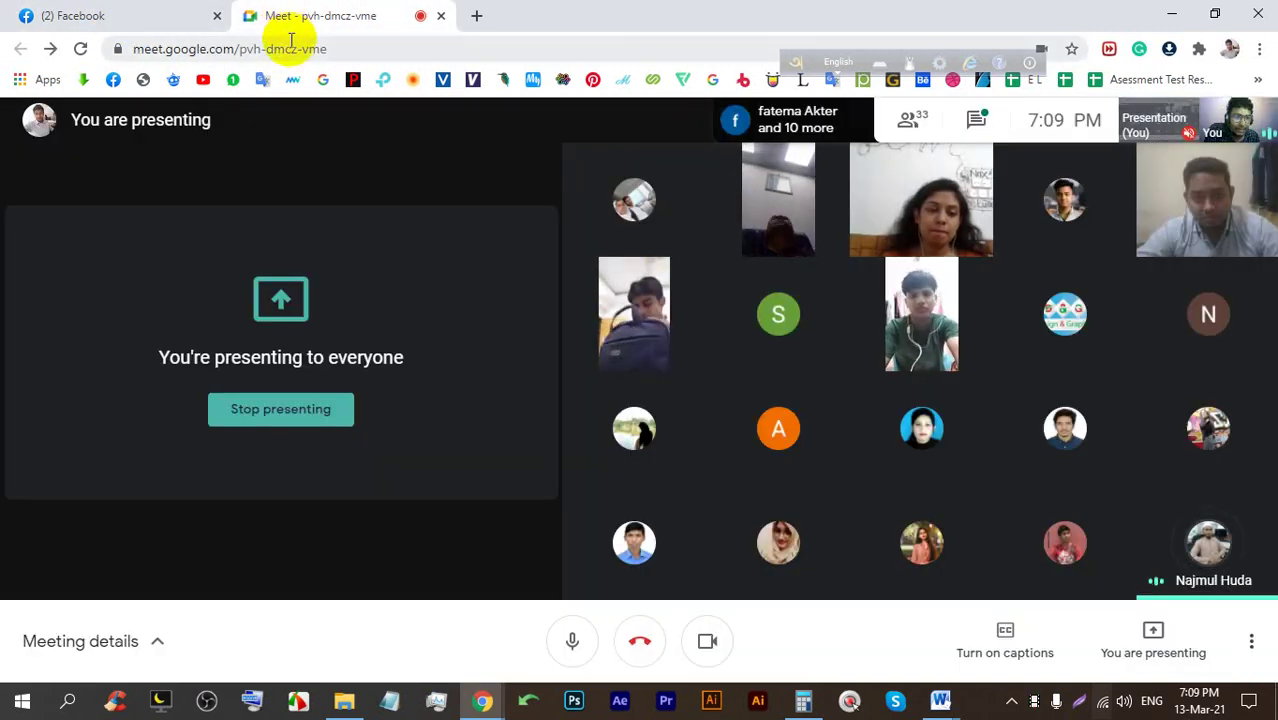
# Close the open Word window and turn the Meet camera off and back on
pyautogui.click(940, 700)
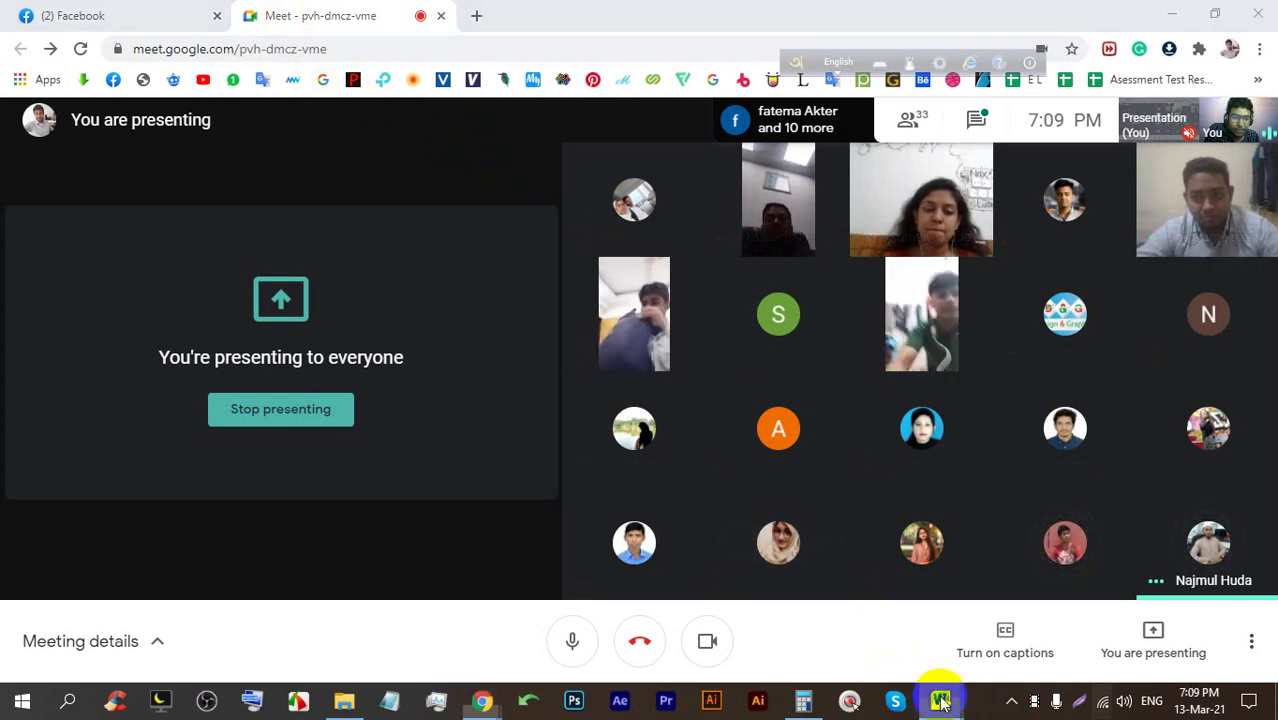
pyautogui.rightClick(940, 700)
pyautogui.click(928, 662)
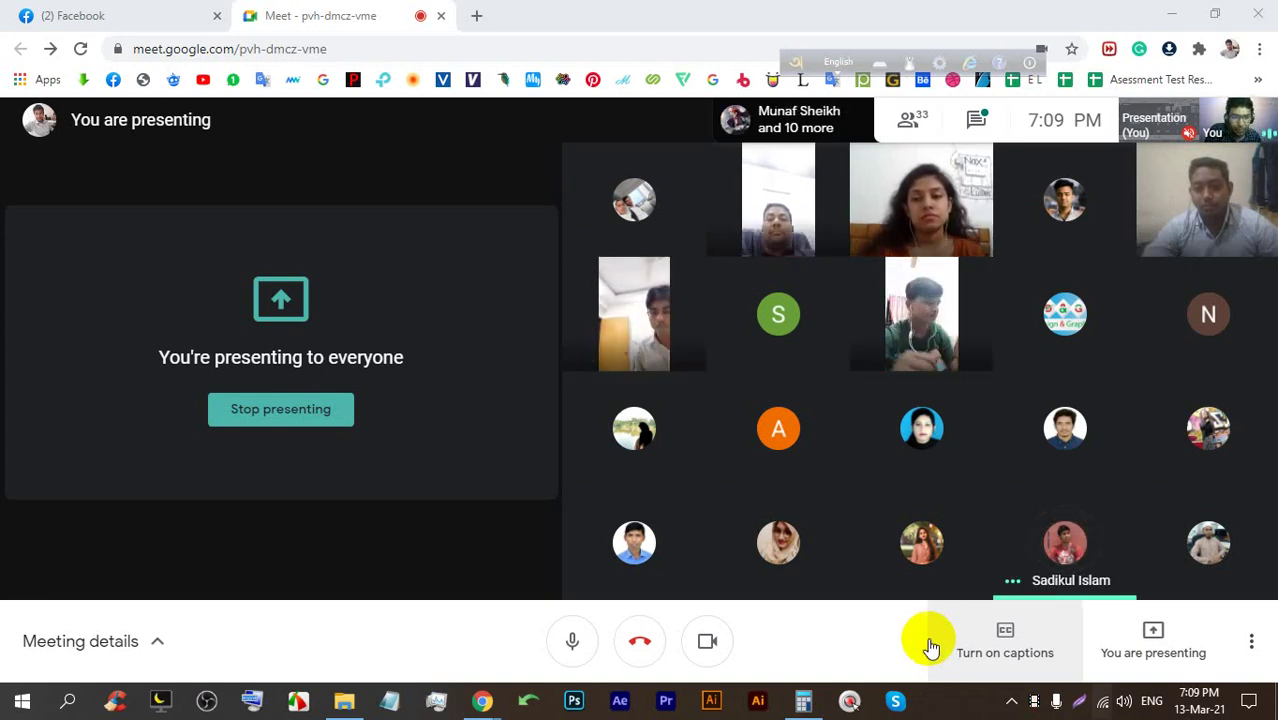
pyautogui.click(710, 641)
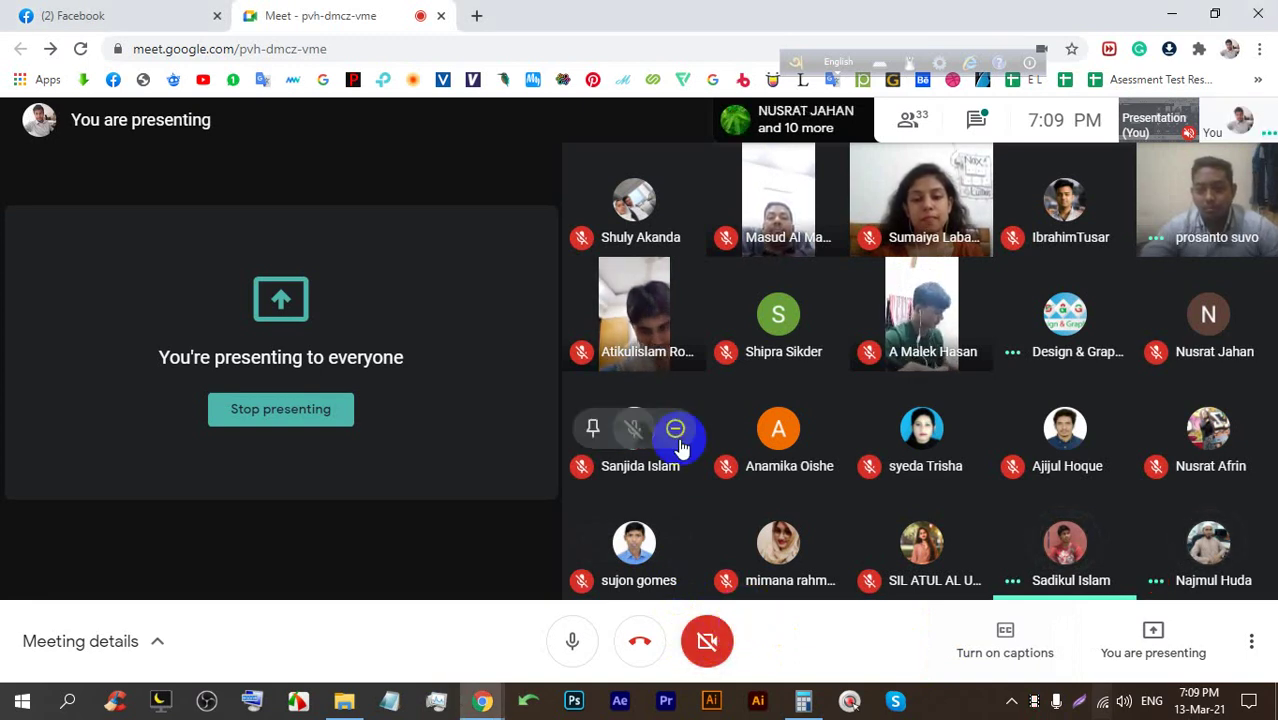
pyautogui.click(706, 639)
# Return to the cartoon bird drawing, view it once more from the feed, and close it
pyautogui.click(143, 12)
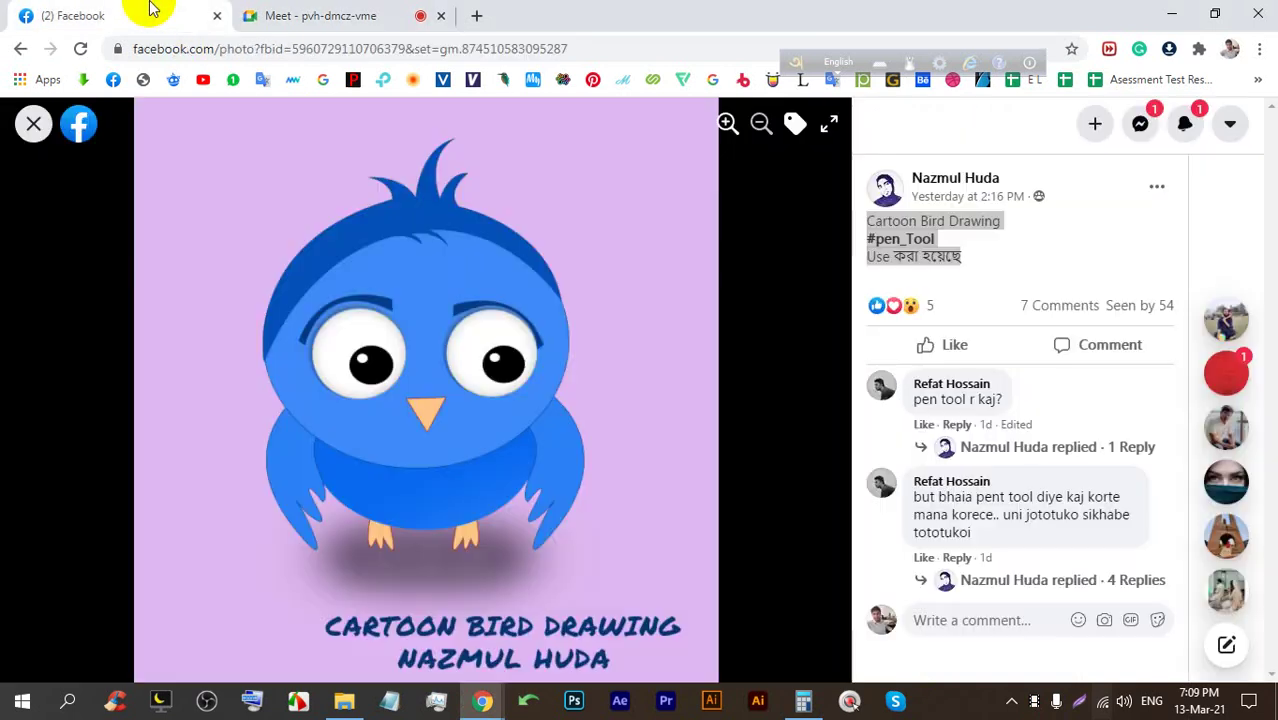
pyautogui.click(33, 125)
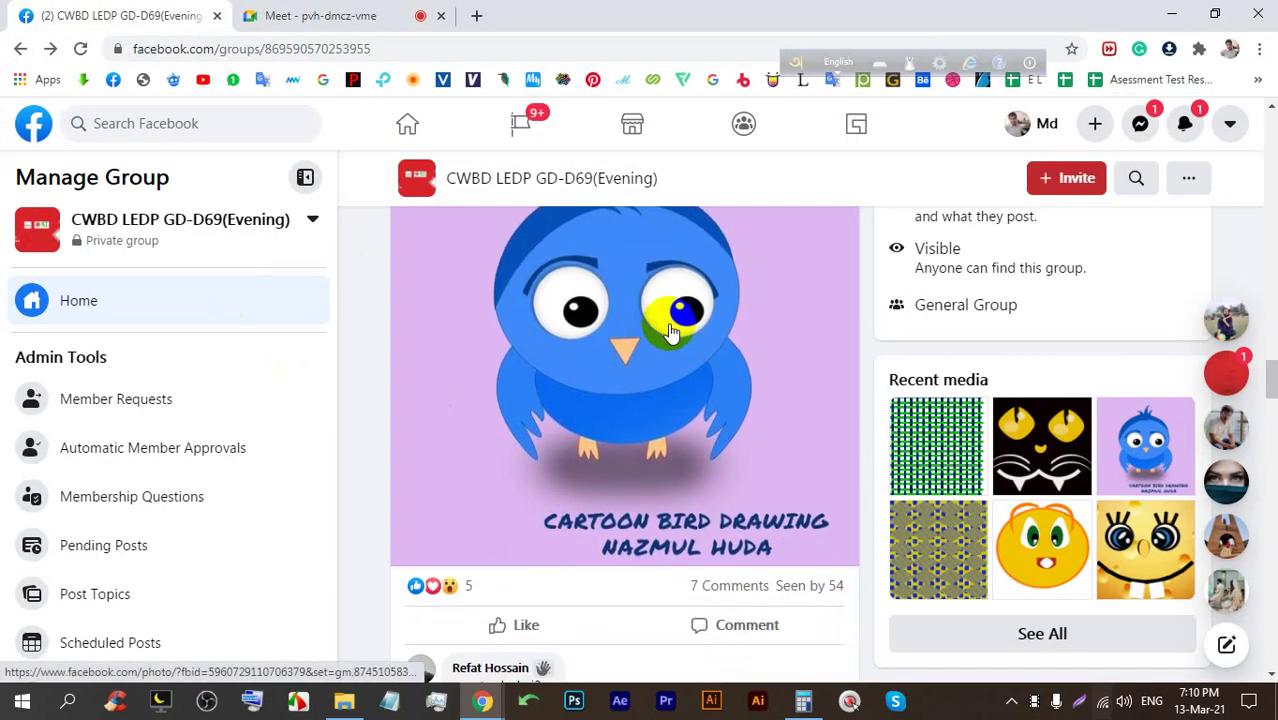
pyautogui.click(670, 335)
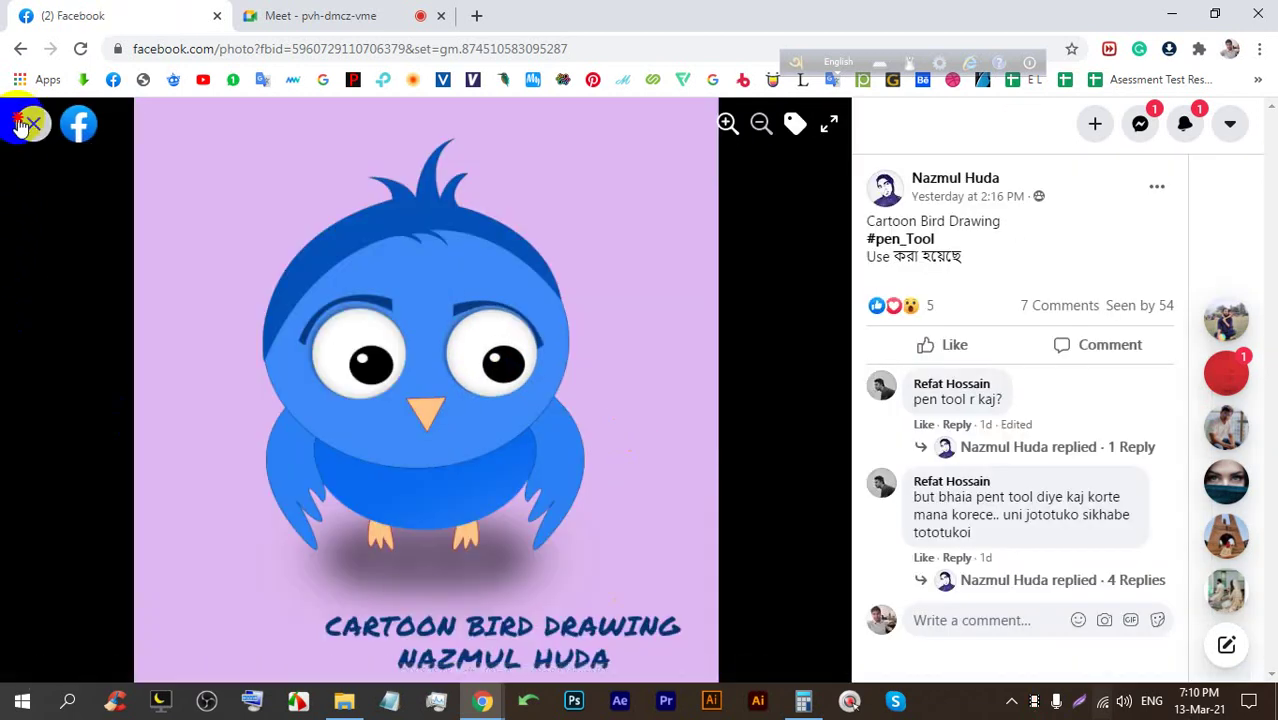
pyautogui.click(33, 123)
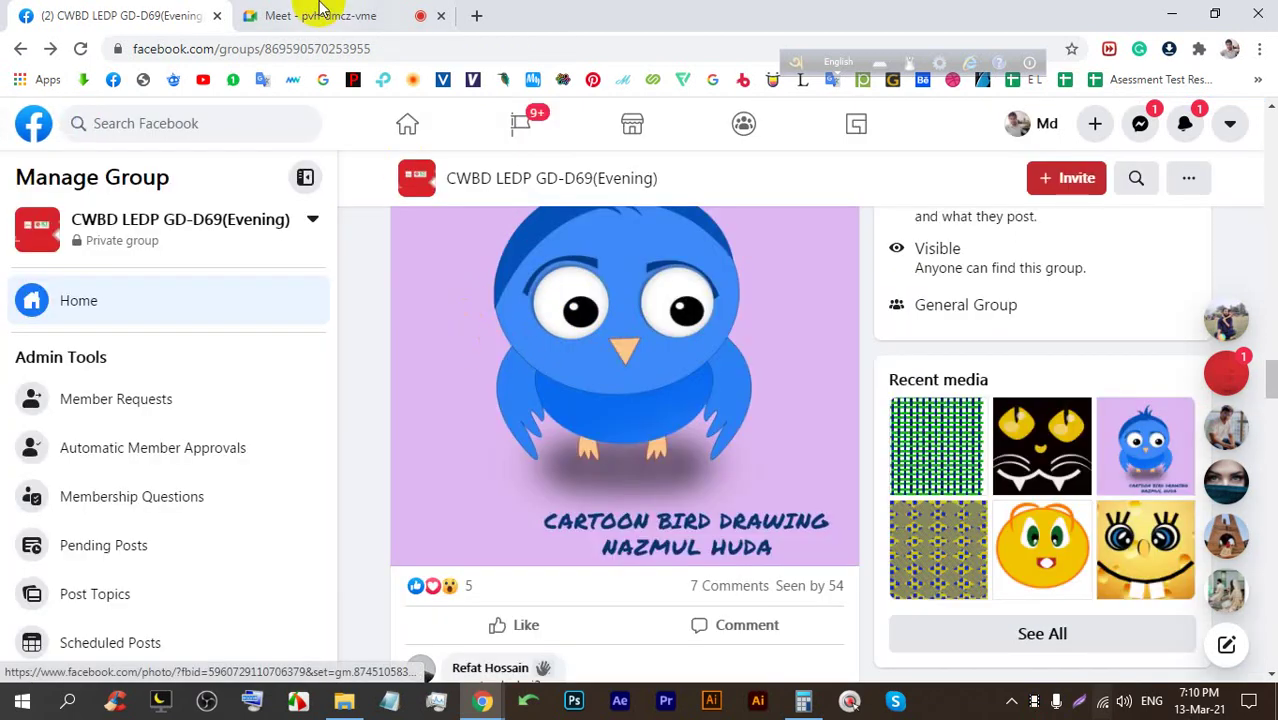
# Admit the participant waiting to join the Meet call and return to the Facebook group feed
pyautogui.click(320, 15)
pyautogui.click(834, 211)
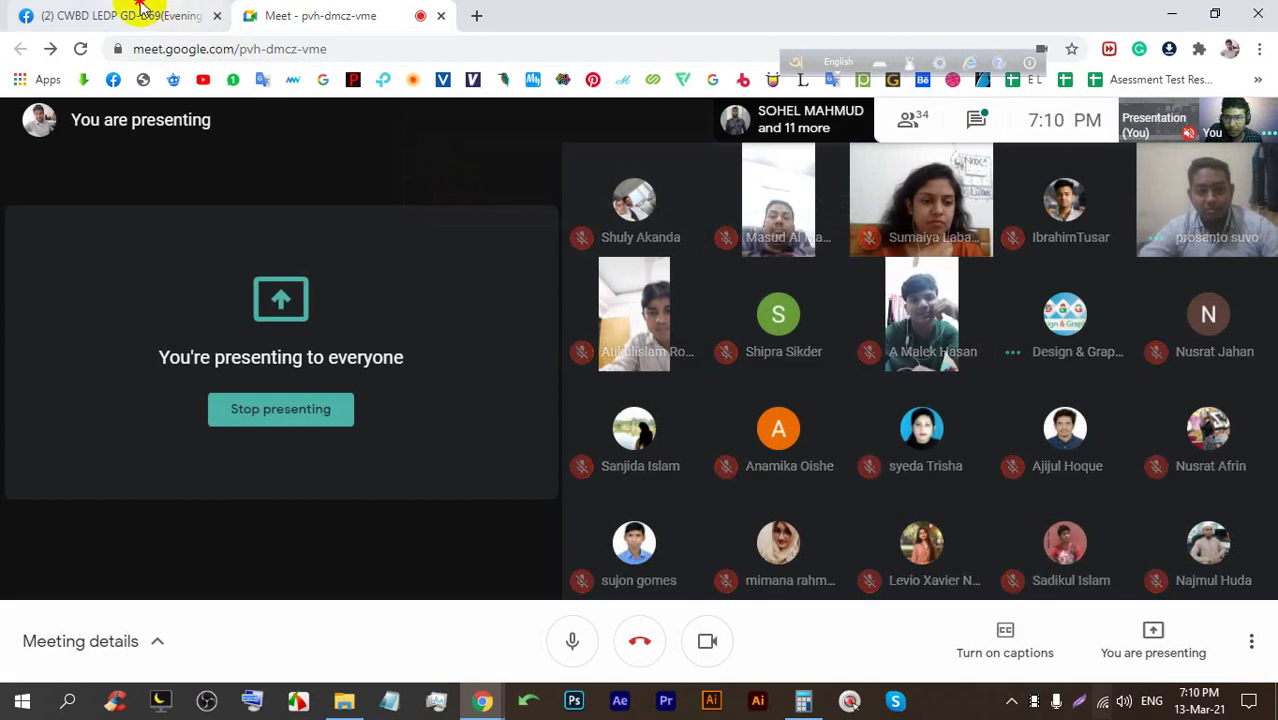
pyautogui.click(137, 15)
# View the orange-eyed cat face and the yellow-and-orange weave in the March 10 homework post, and return to the feed
pyautogui.scroll(-5, 600, 450)
pyautogui.click(547, 316)
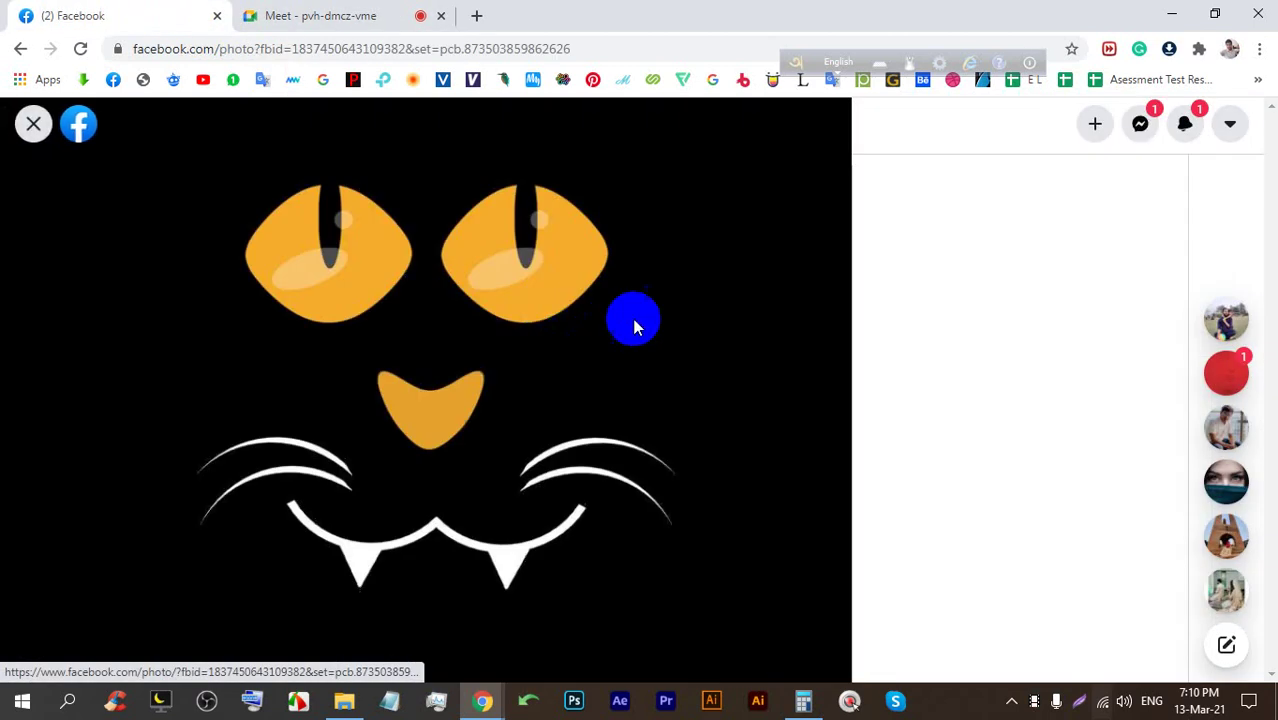
pyautogui.click(815, 389)
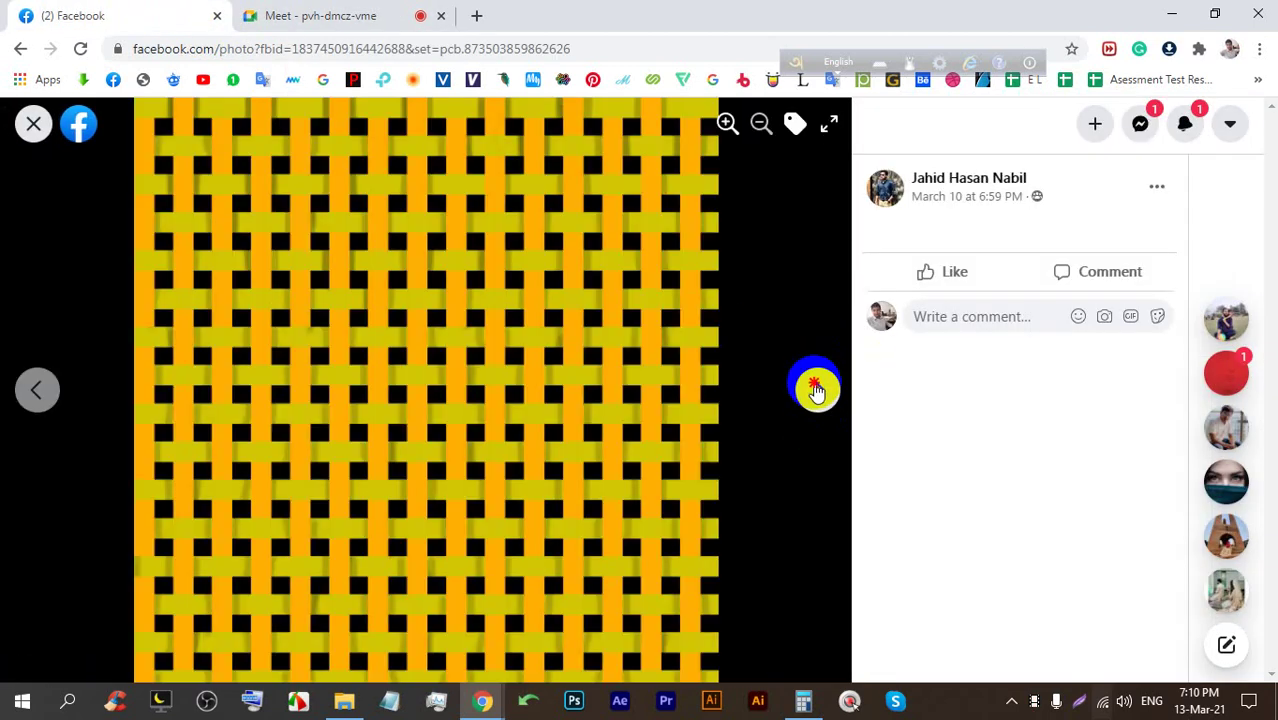
pyautogui.click(37, 389)
pyautogui.click(33, 124)
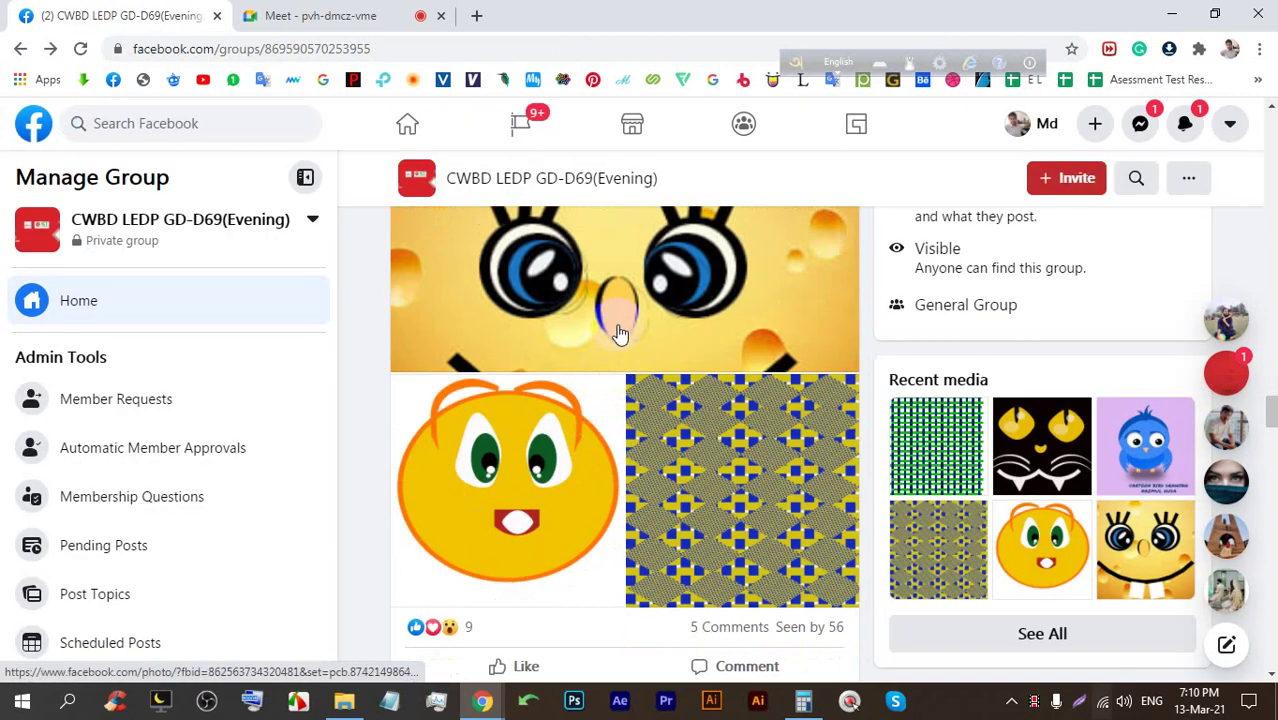
# Review the cheese-textured face, the yellow cartoon face and the blue-and-yellow pattern in the same homework post, and return to the feed
pyautogui.click(614, 326)
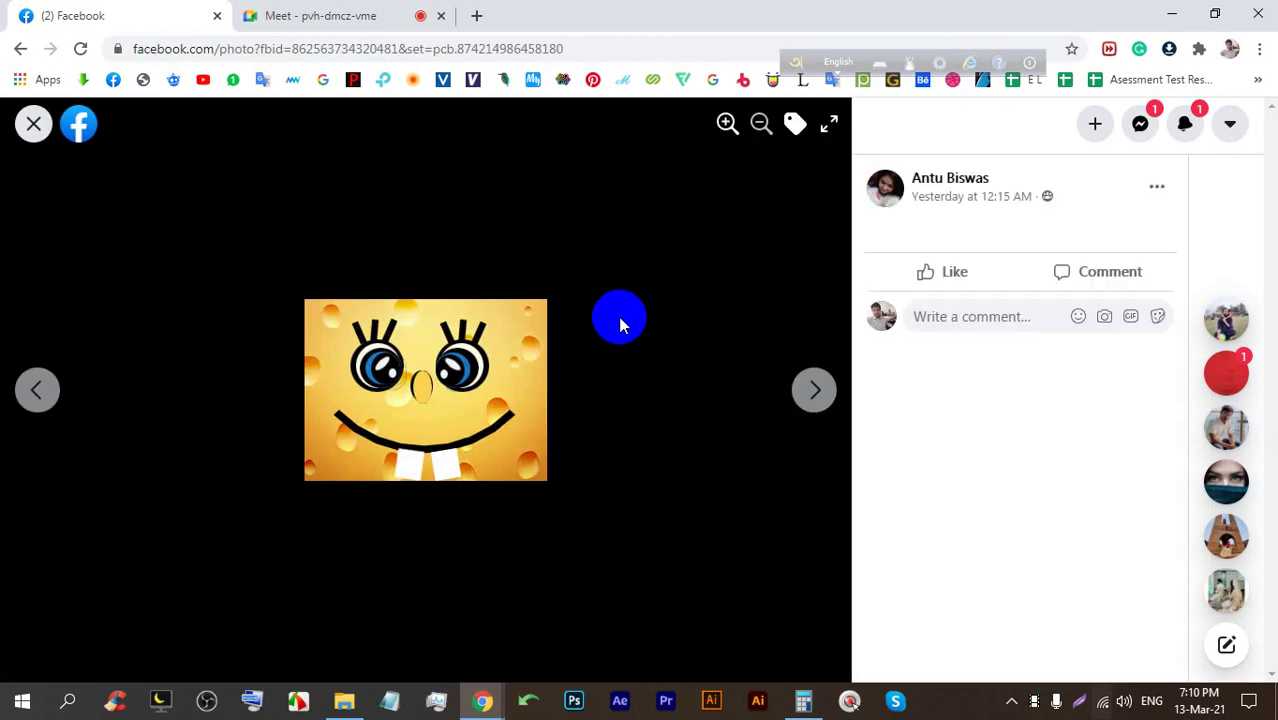
pyautogui.click(816, 391)
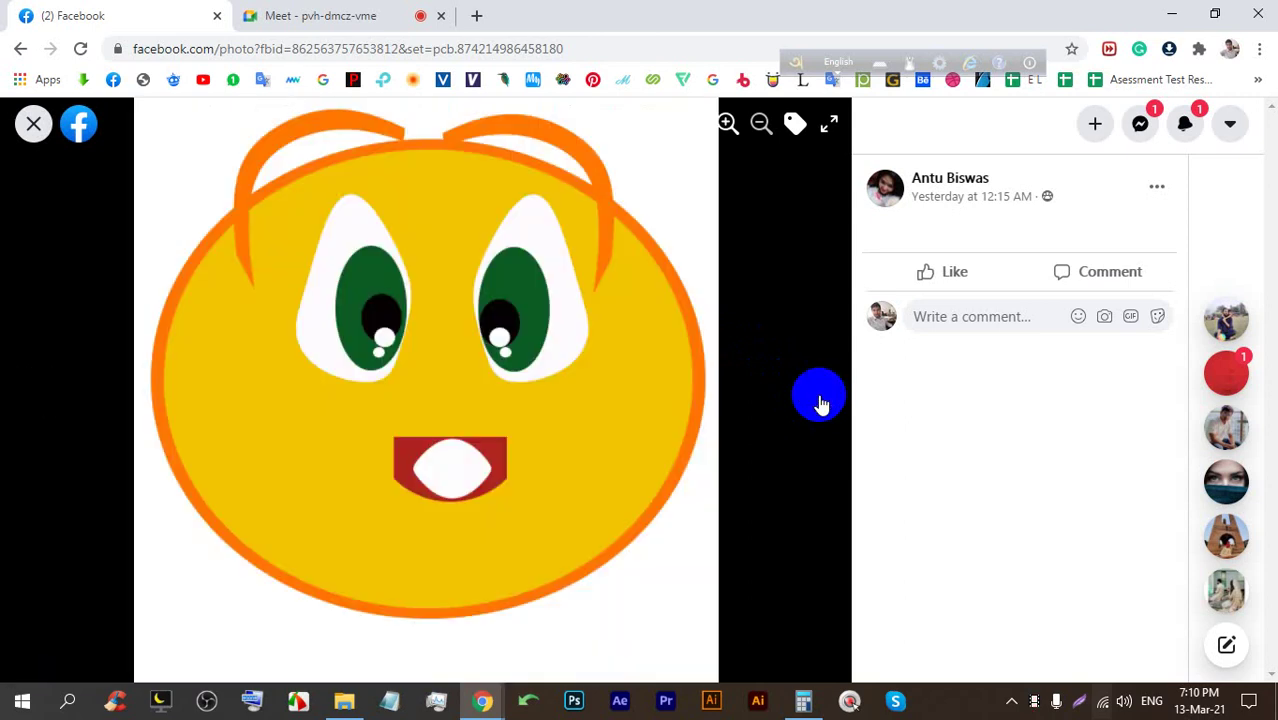
pyautogui.press('Escape')
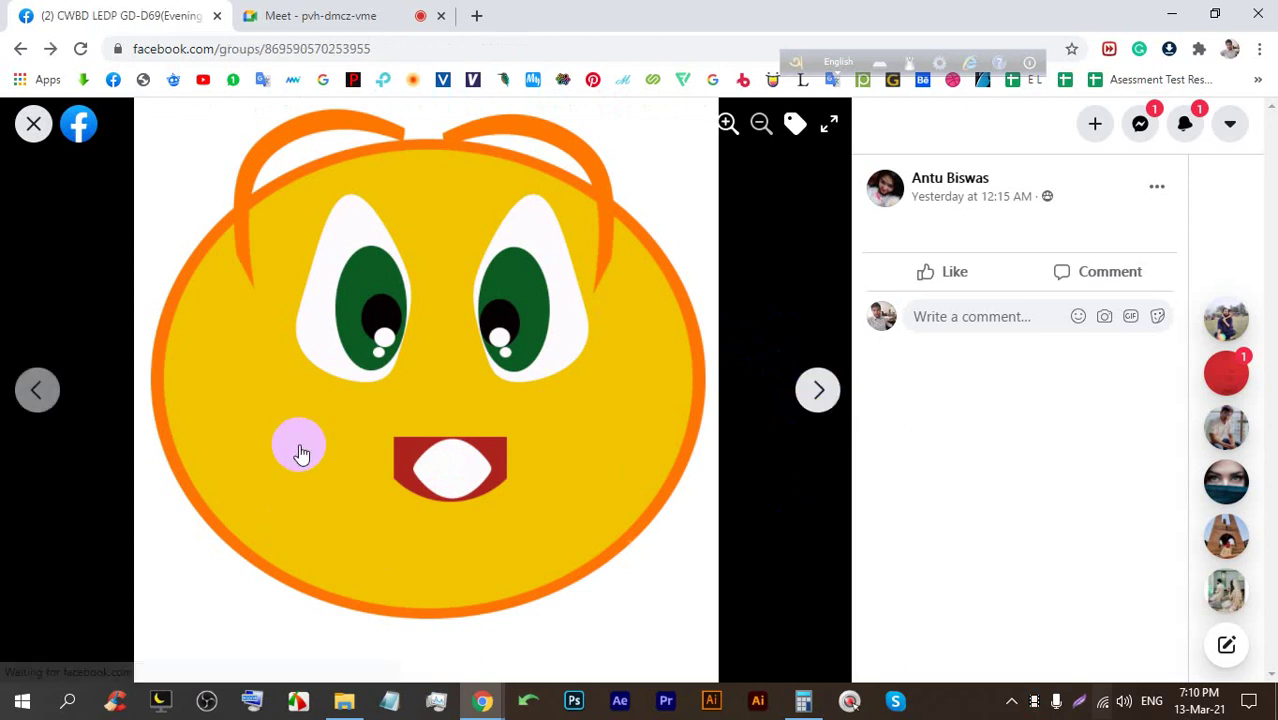
pyautogui.click(545, 318)
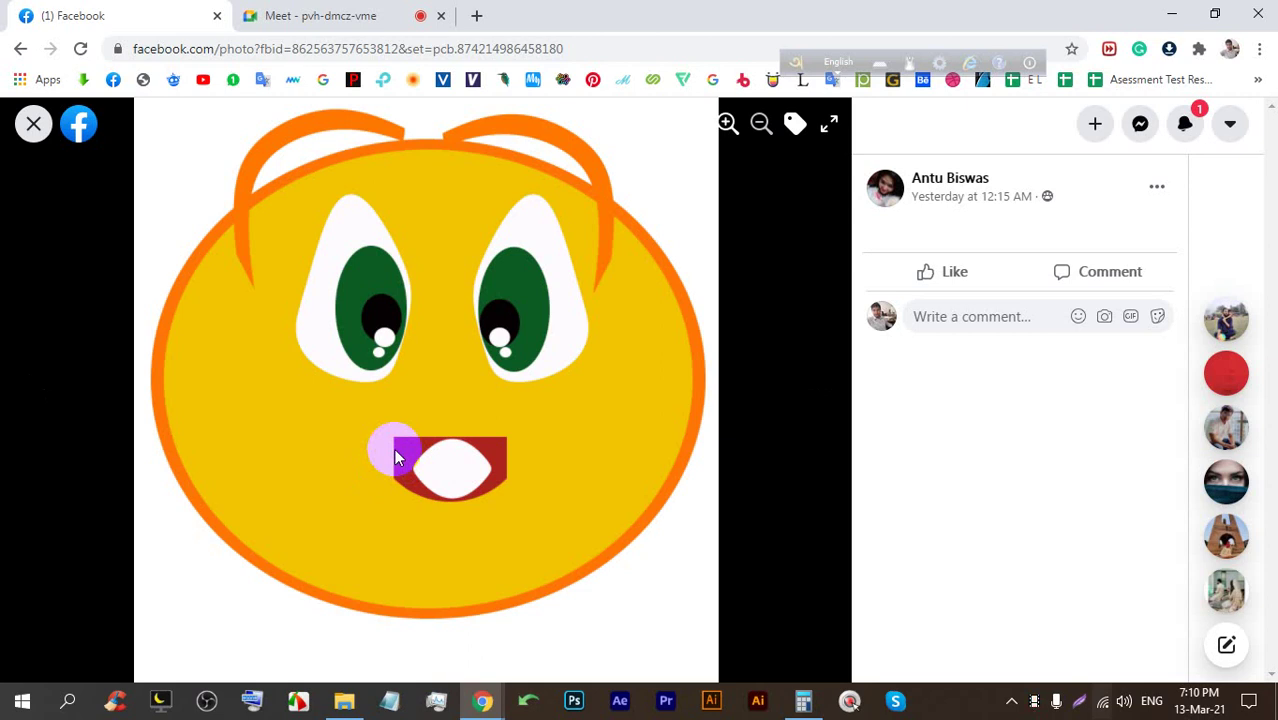
pyautogui.click(33, 124)
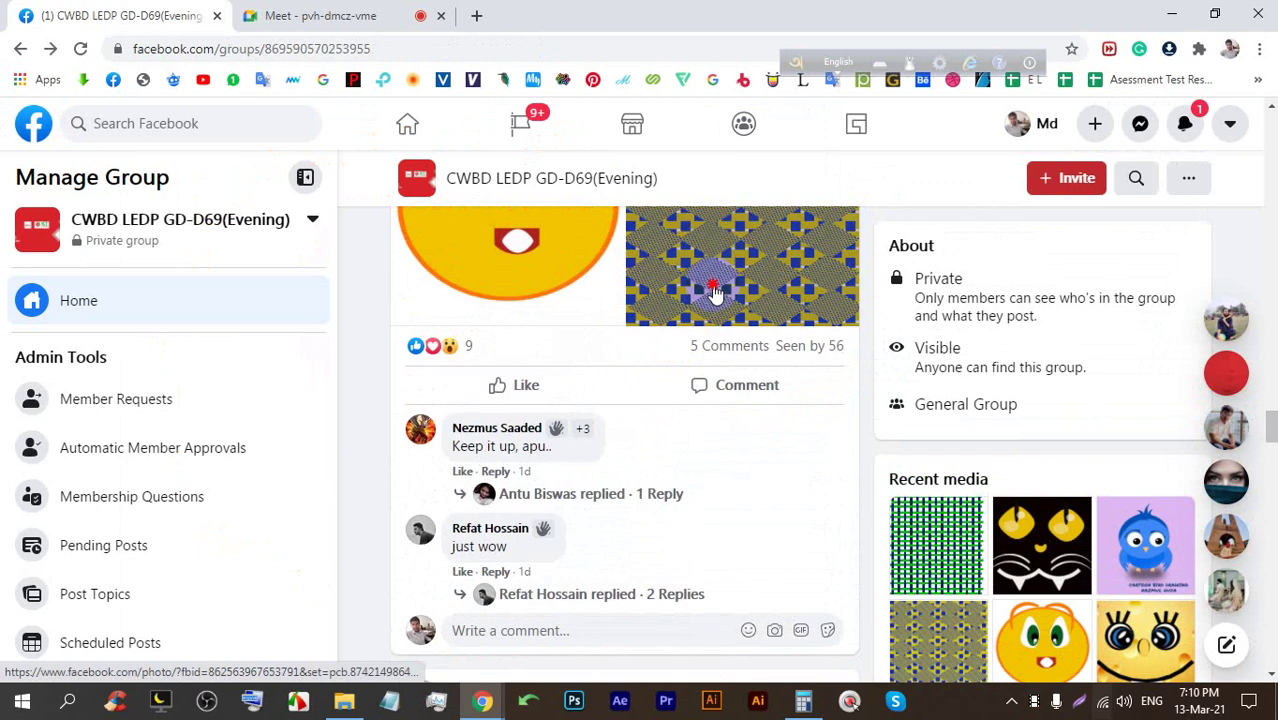
pyautogui.click(713, 290)
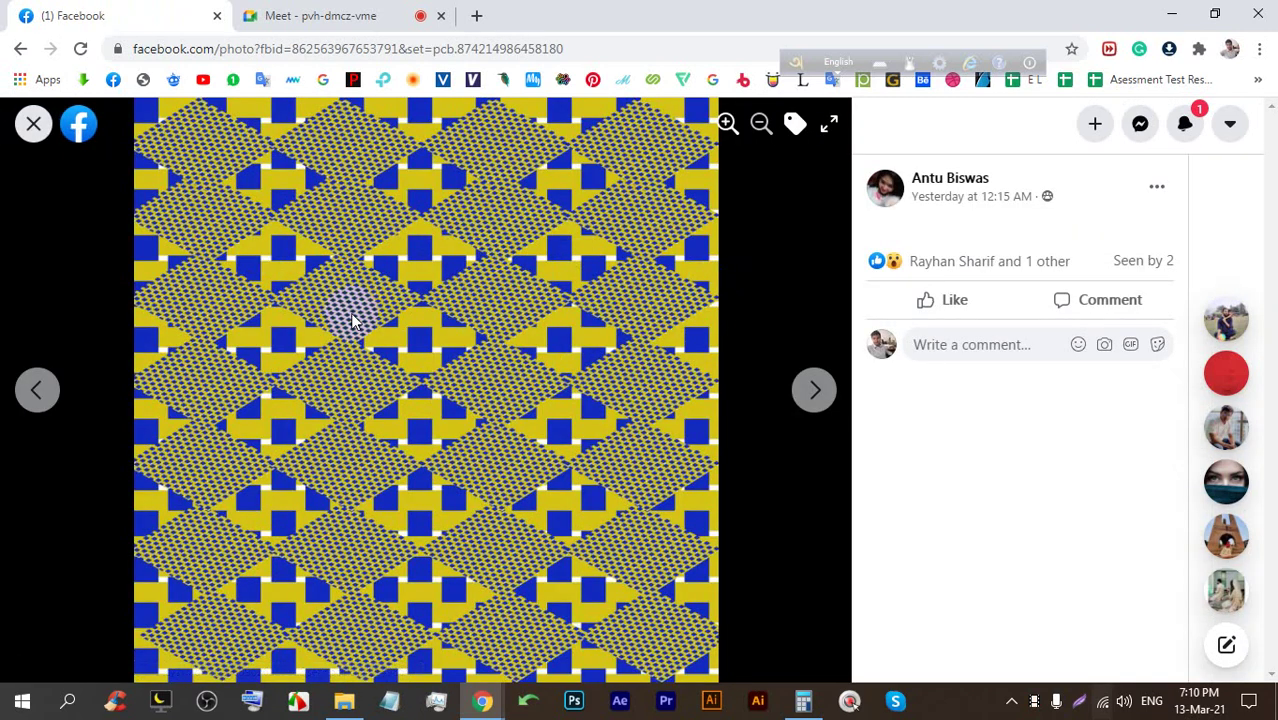
pyautogui.click(33, 124)
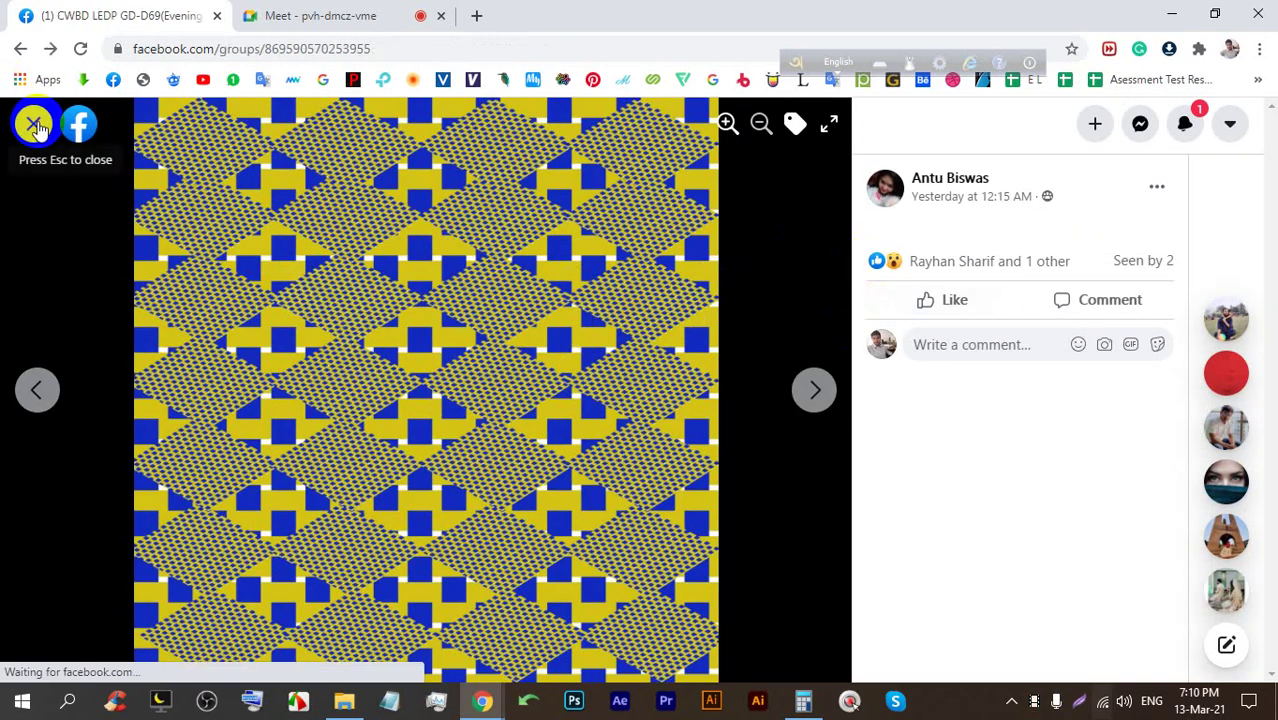
# Look through the owl, weave and blue cat face images of the March 11 homework post, and close the viewer
pyautogui.scroll(-5, 571, 448)
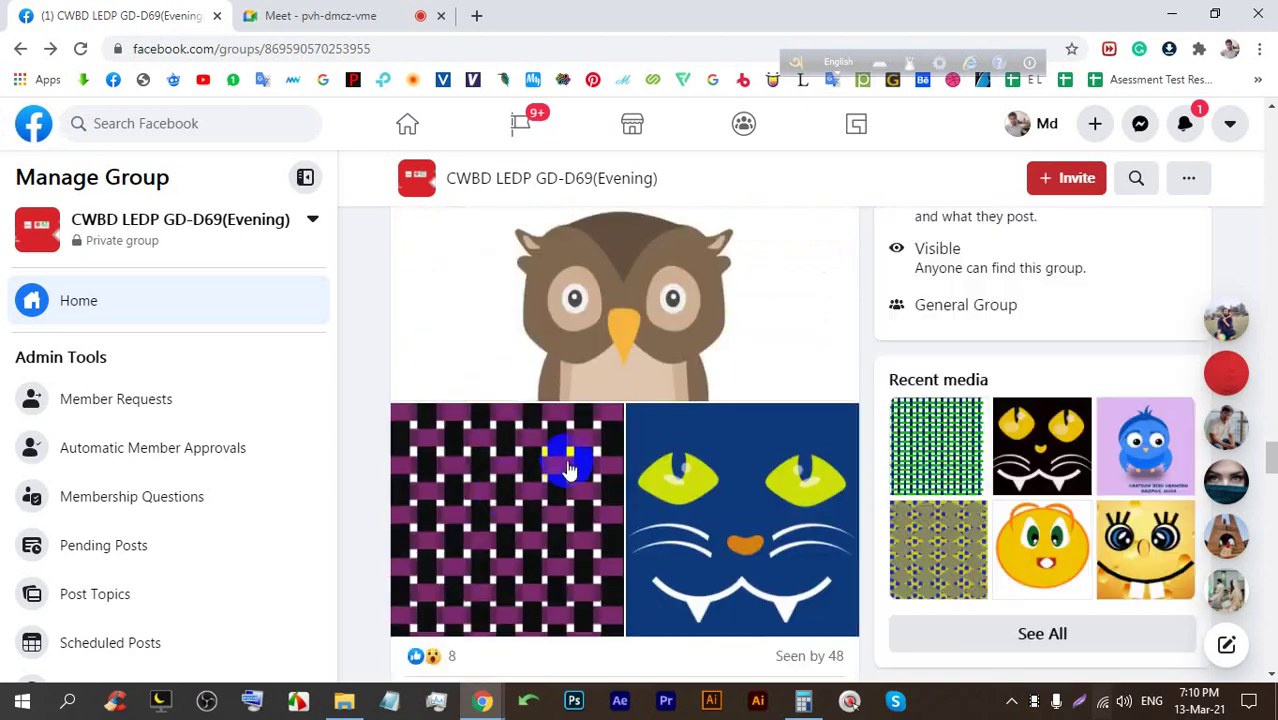
pyautogui.click(617, 325)
pyautogui.click(818, 390)
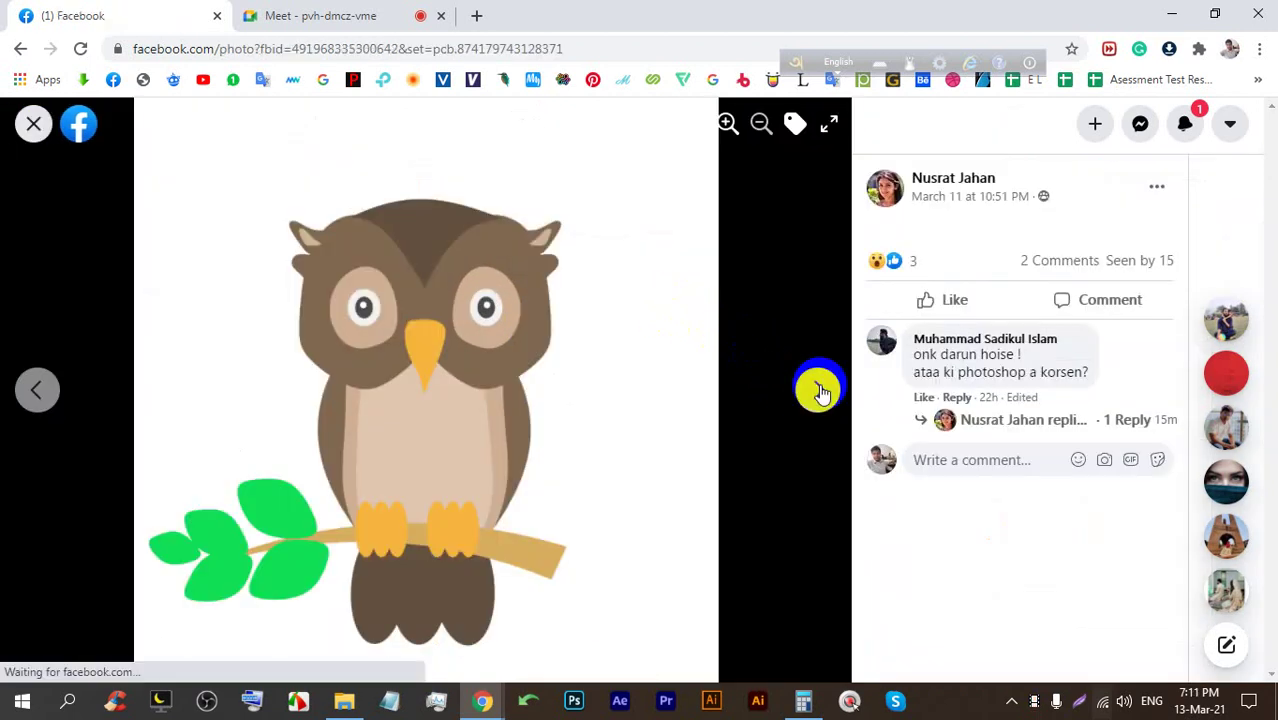
pyautogui.click(818, 390)
pyautogui.click(33, 124)
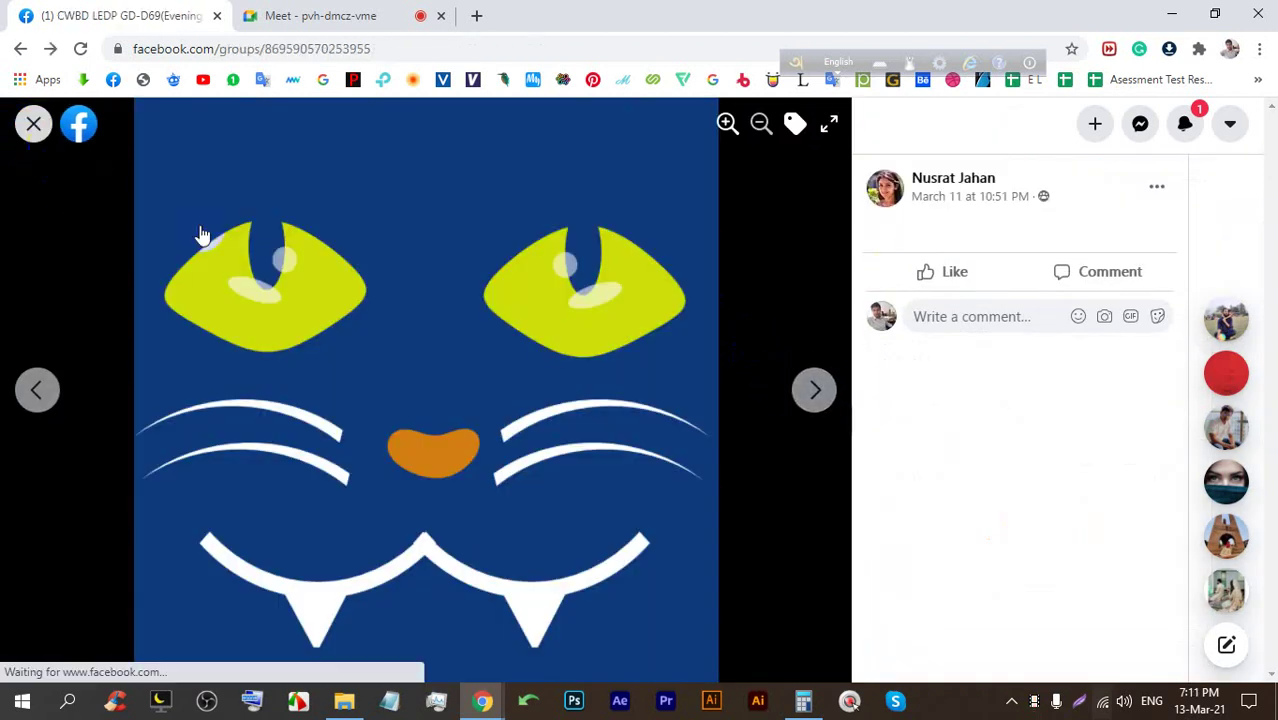
# Browse the older March 10 homework posts further down the group feed
pyautogui.scroll(-10, 613, 420)
pyautogui.scroll(3, 581, 373)
pyautogui.scroll(-8, 587, 370)
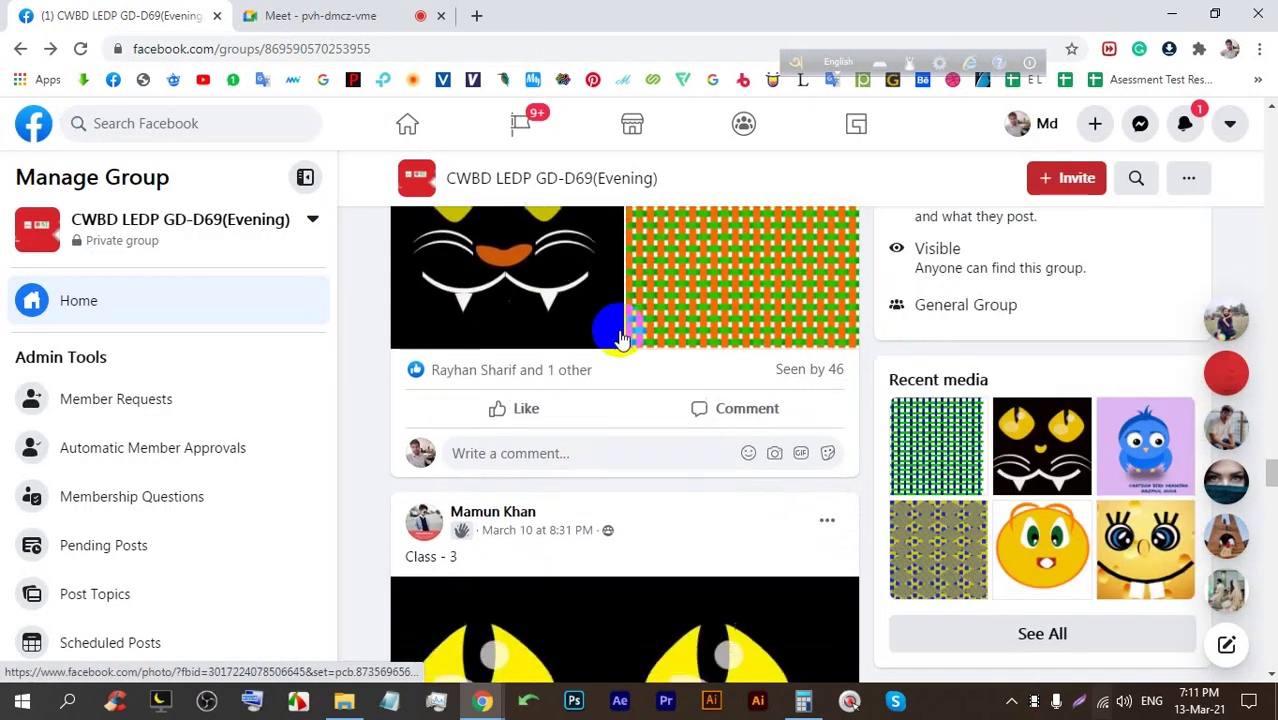
pyautogui.scroll(-10, 620, 333)
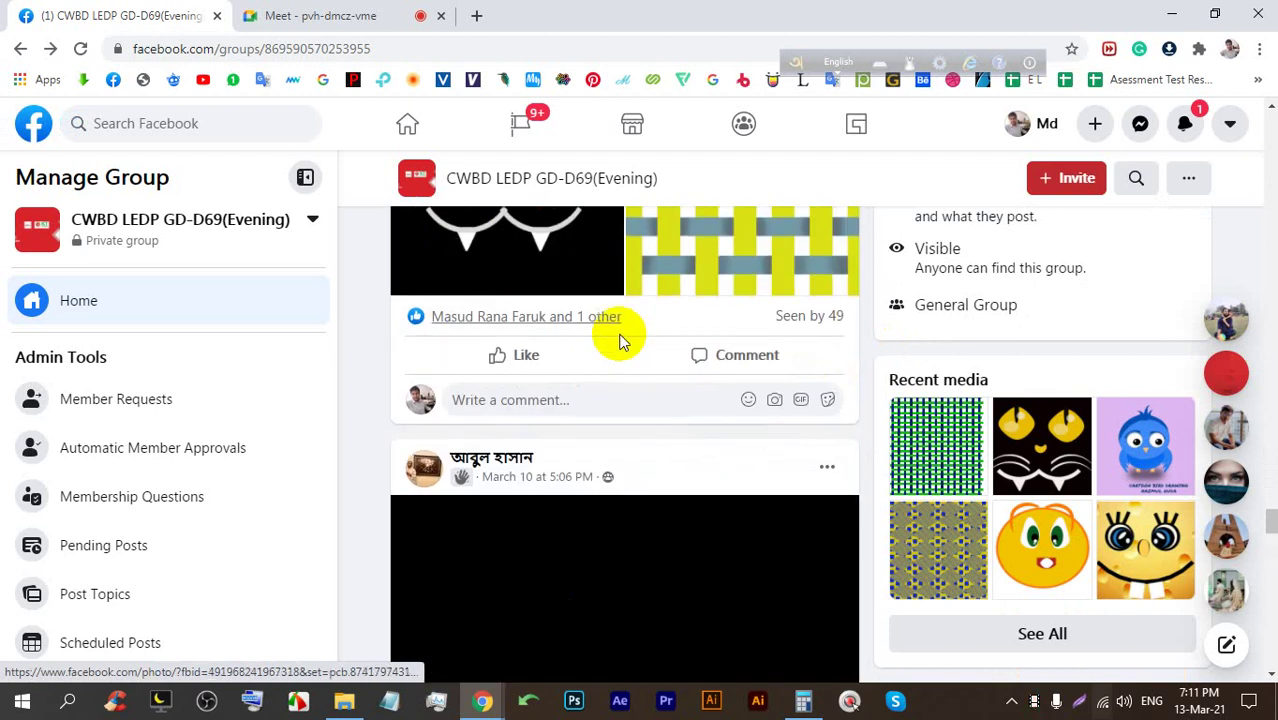
# Switch to the Google Meet call, read the chat messages, and close the chat
pyautogui.click(371, 21)
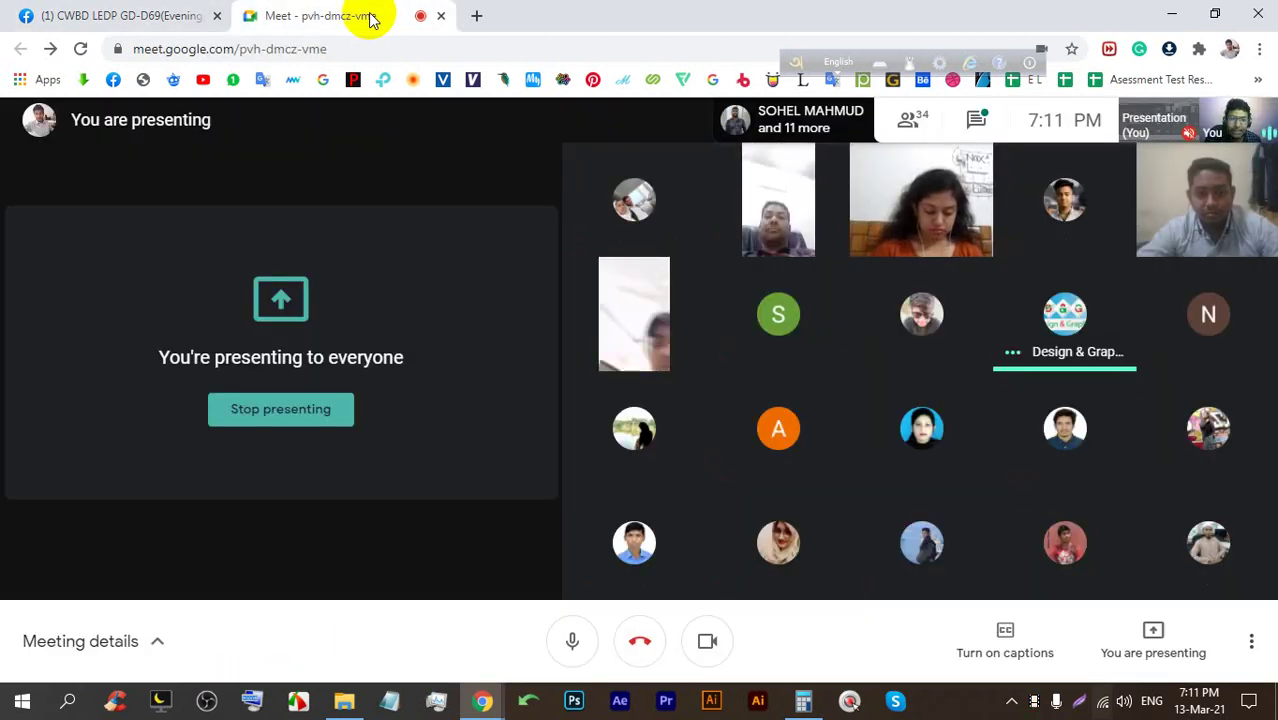
pyautogui.click(976, 120)
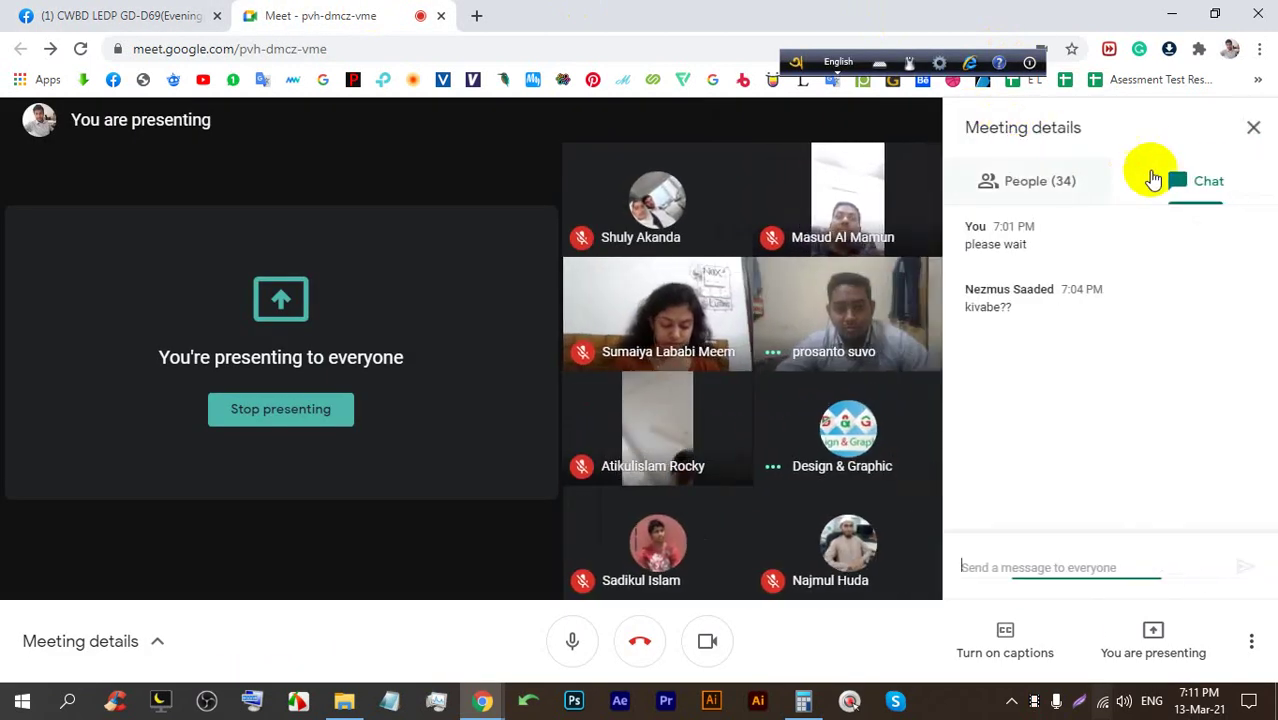
pyautogui.click(1253, 128)
# Stop presenting the screen and admit the two participants waiting to join the call
pyautogui.click(280, 408)
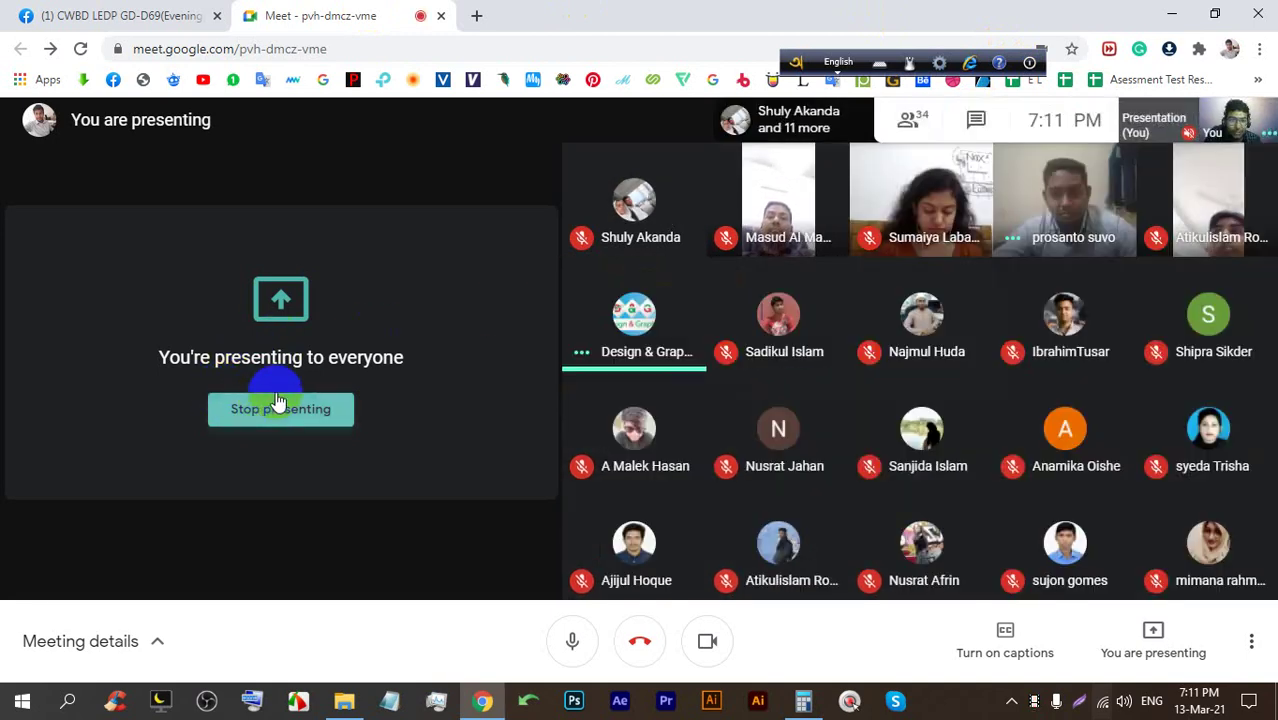
pyautogui.click(347, 378)
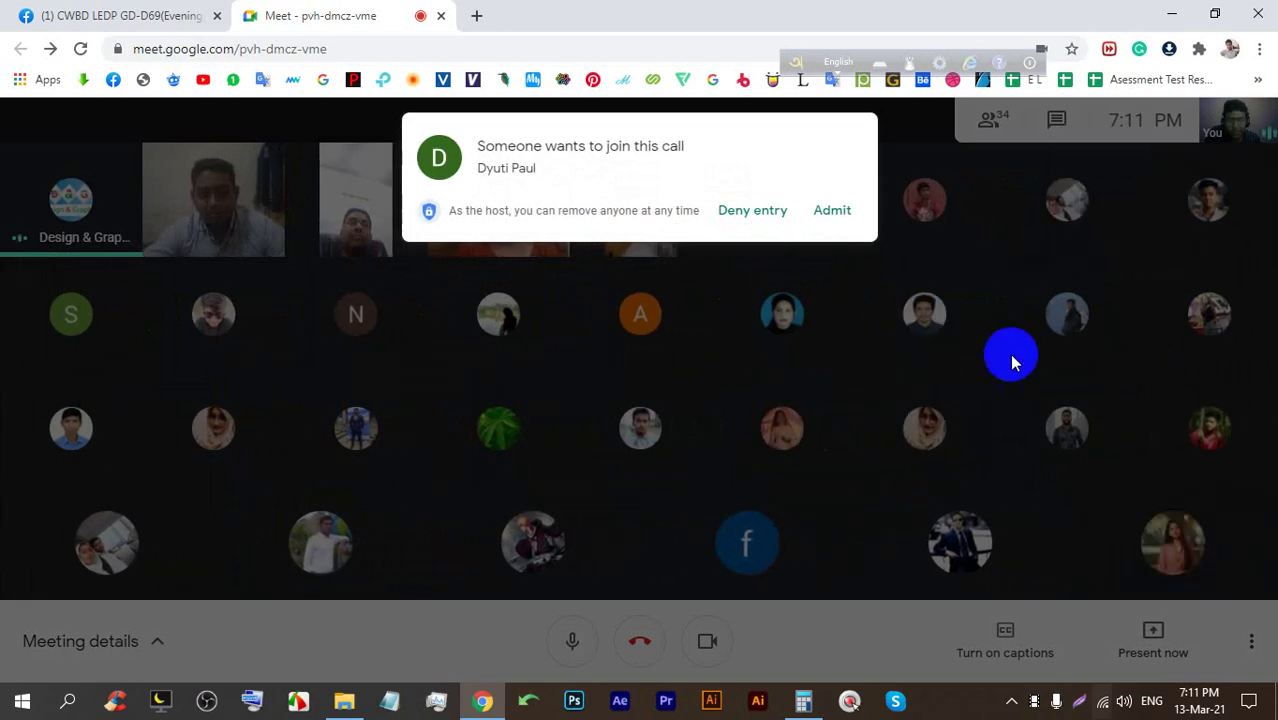
pyautogui.click(855, 215)
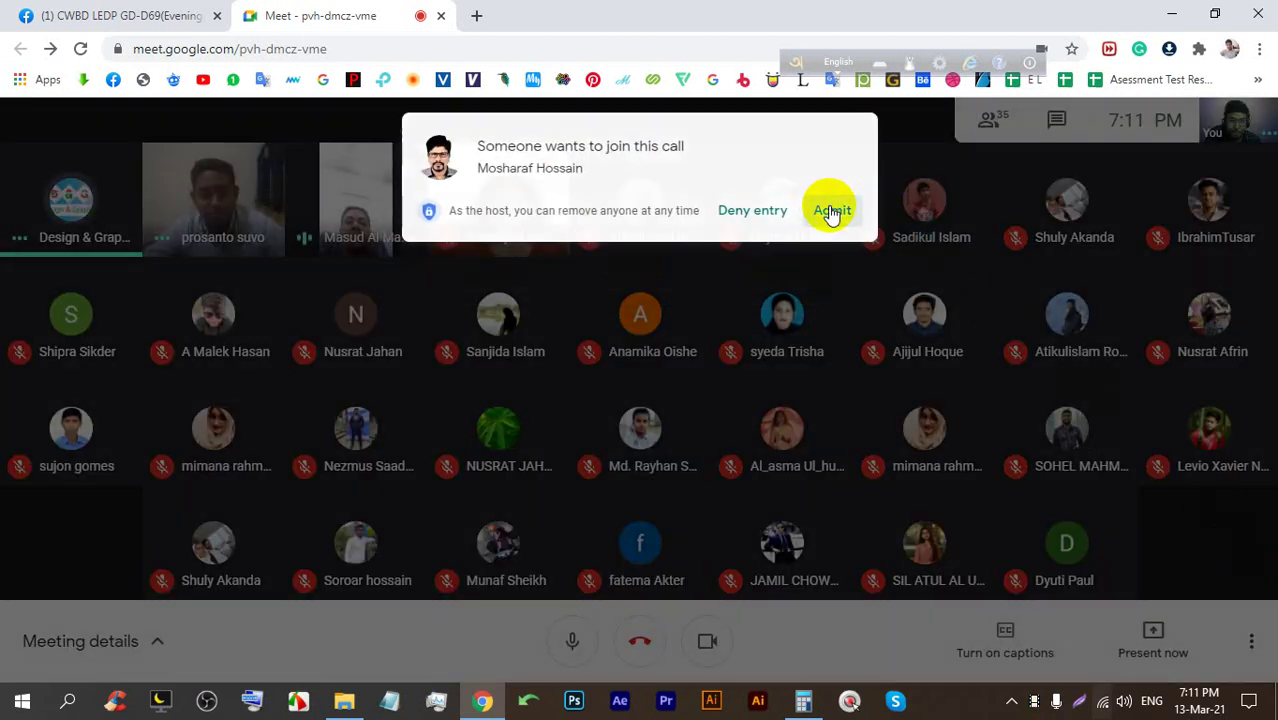
pyautogui.click(831, 212)
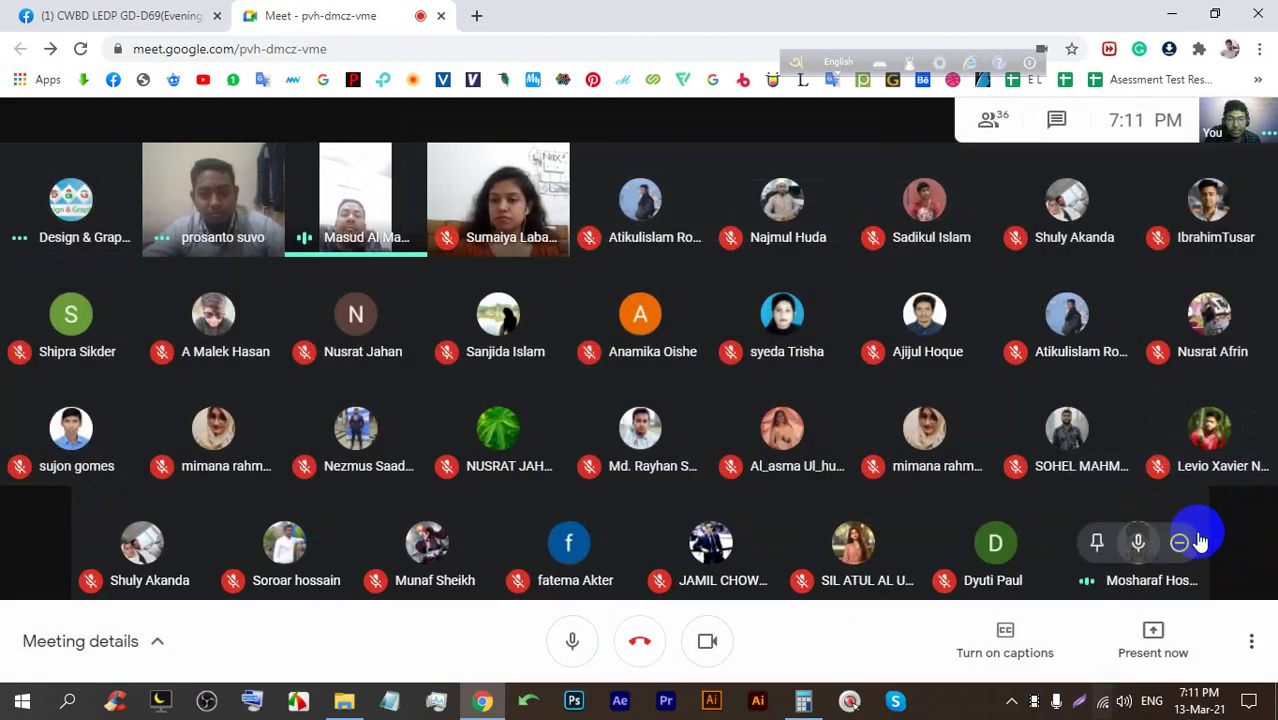
# Present the entire screen to the Meet call and dismiss the sharing notice
pyautogui.click(1165, 648)
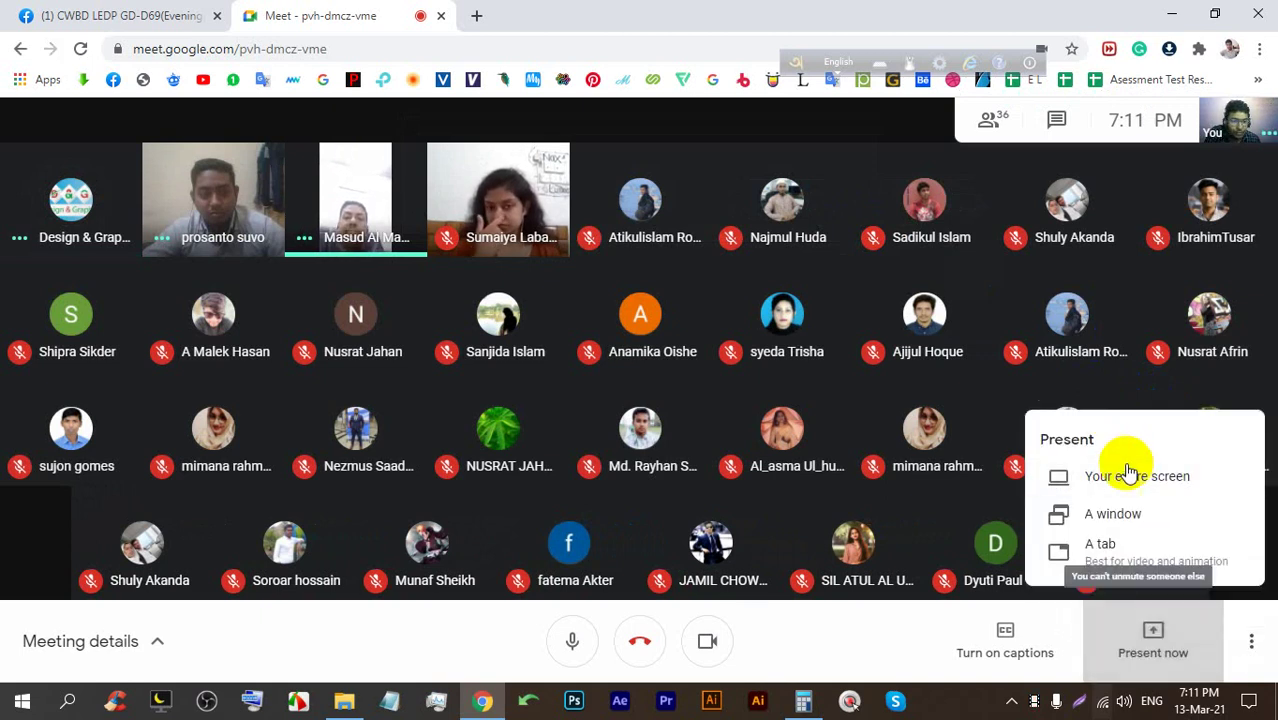
pyautogui.click(1135, 457)
pyautogui.click(616, 182)
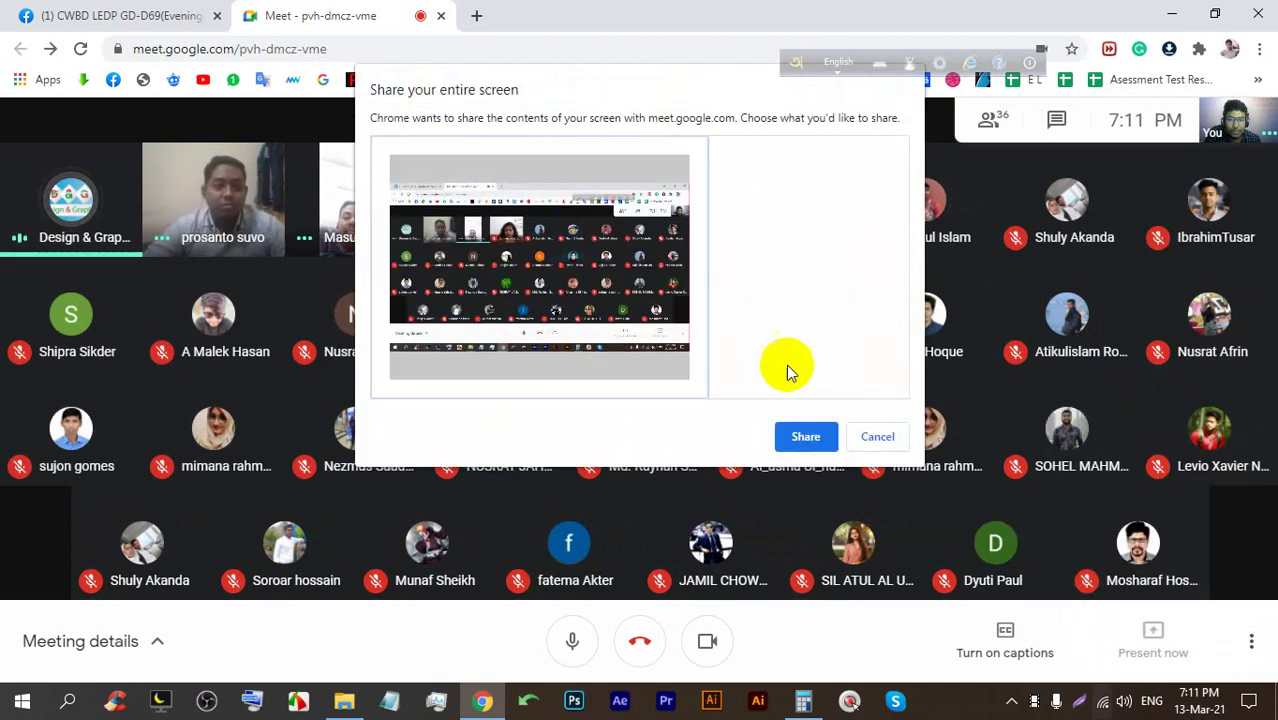
pyautogui.click(806, 436)
pyautogui.click(820, 653)
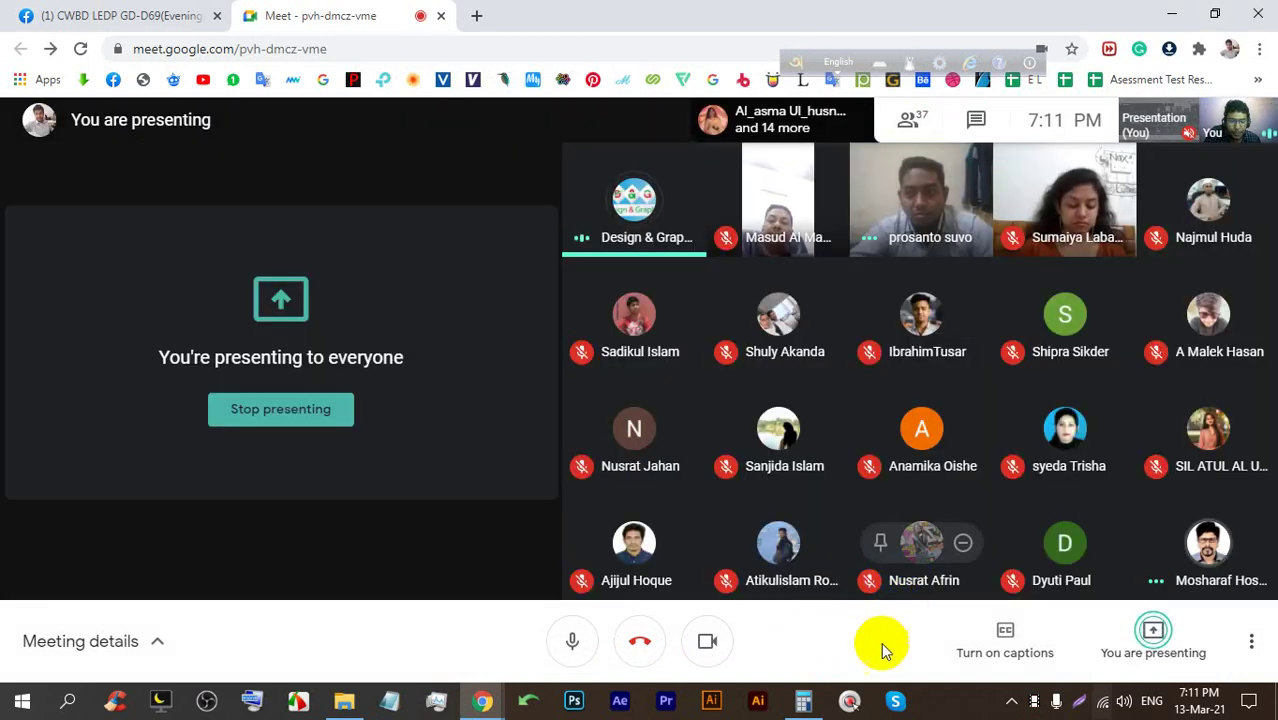
# Open Photoshop and create a new document from the Web Large 1920 x 1080 px preset at 72 ppi
pyautogui.click(573, 703)
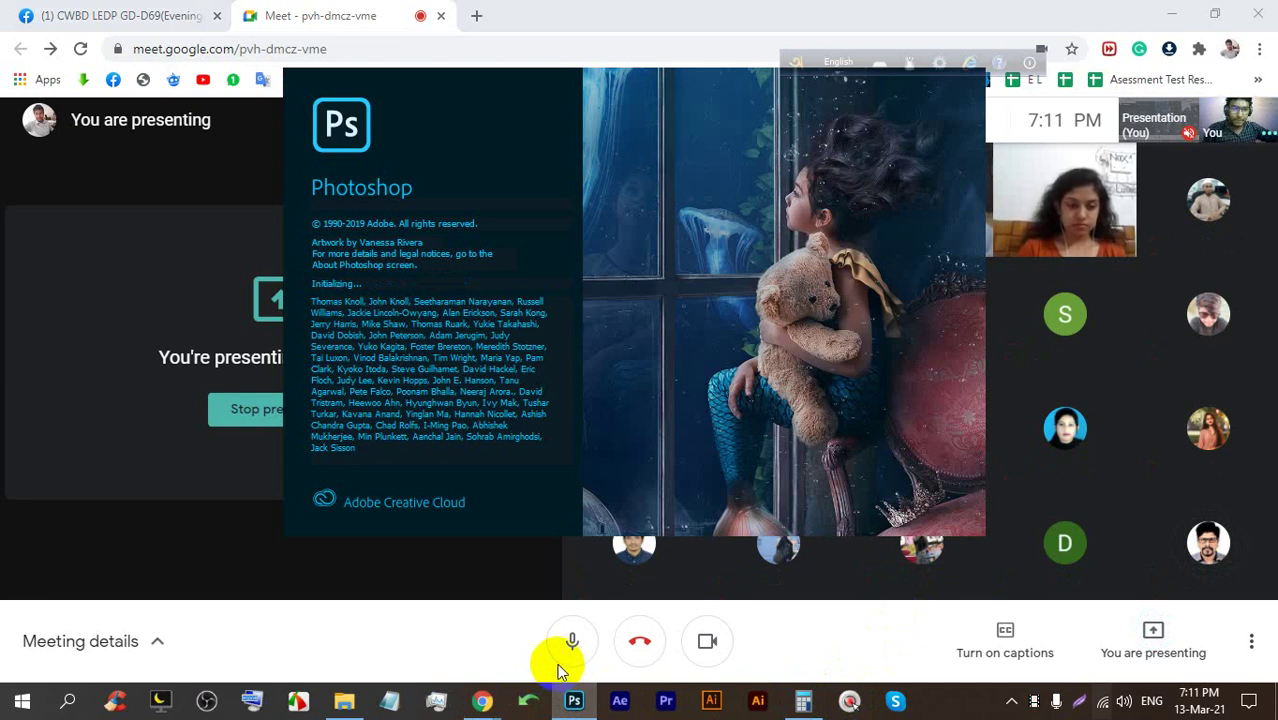
pyautogui.moveTo(632, 595)
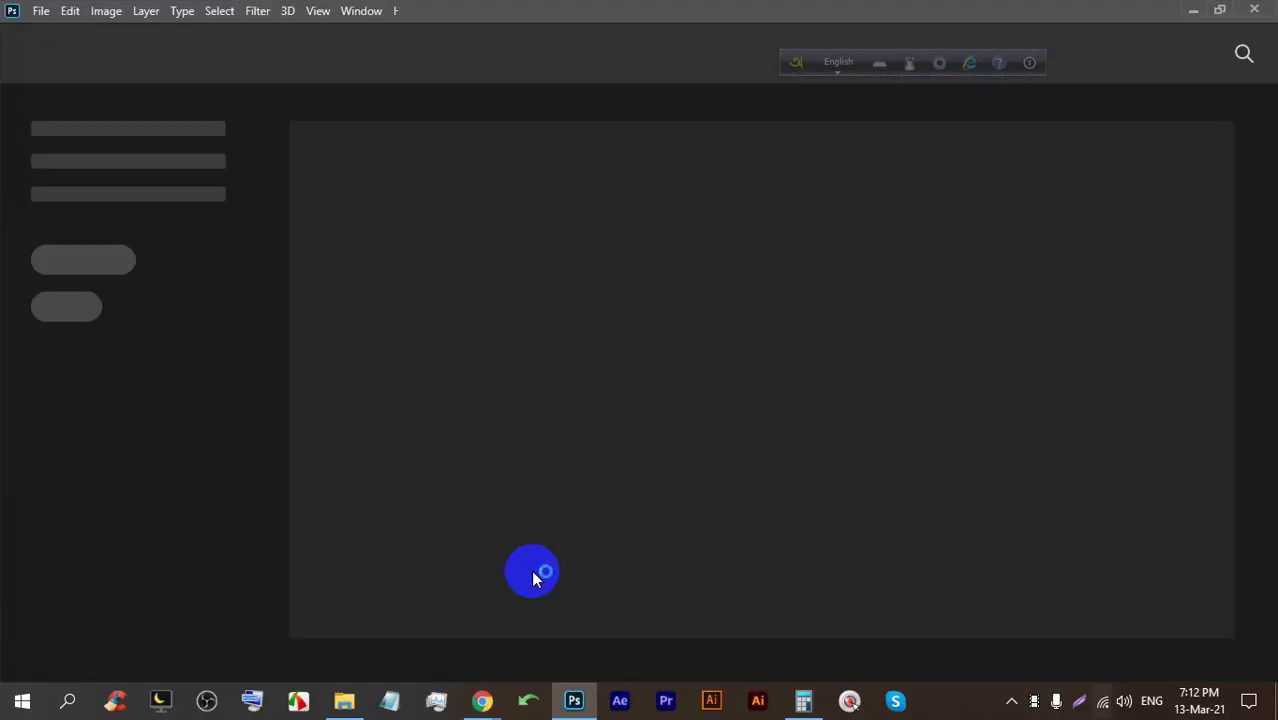
pyautogui.click(41, 10)
pyautogui.click(66, 34)
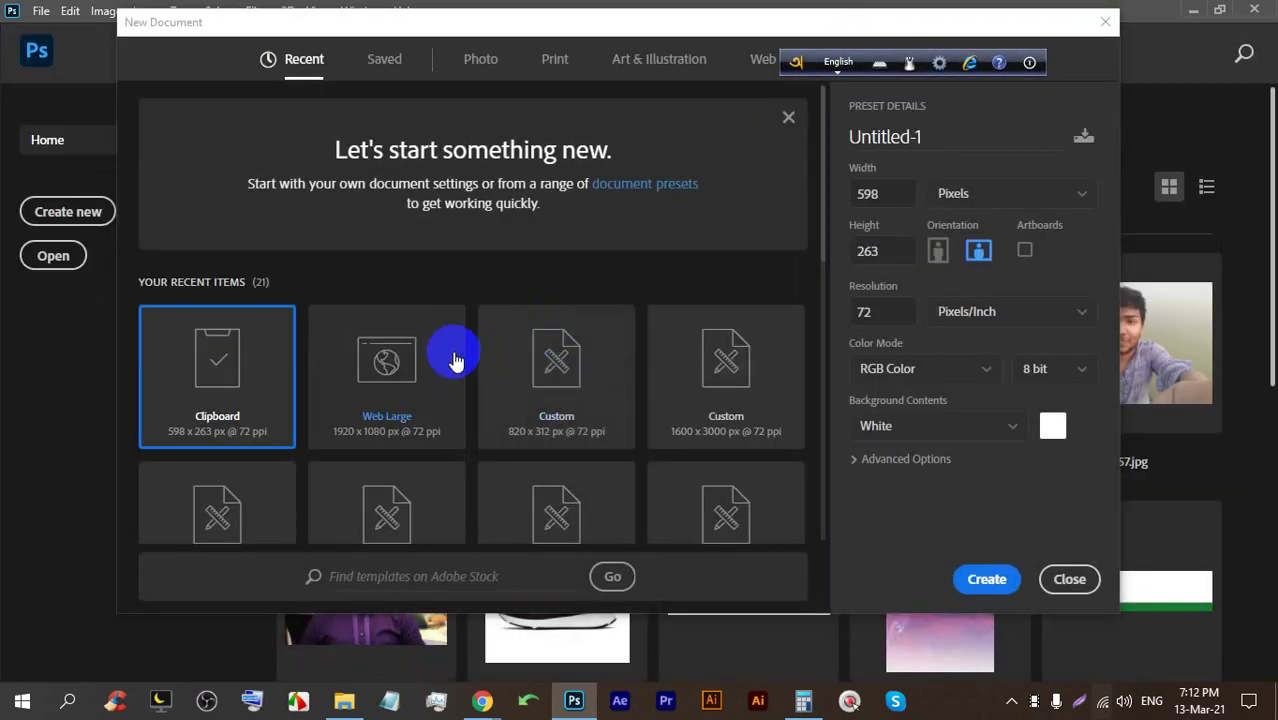
pyautogui.doubleClick(392, 360)
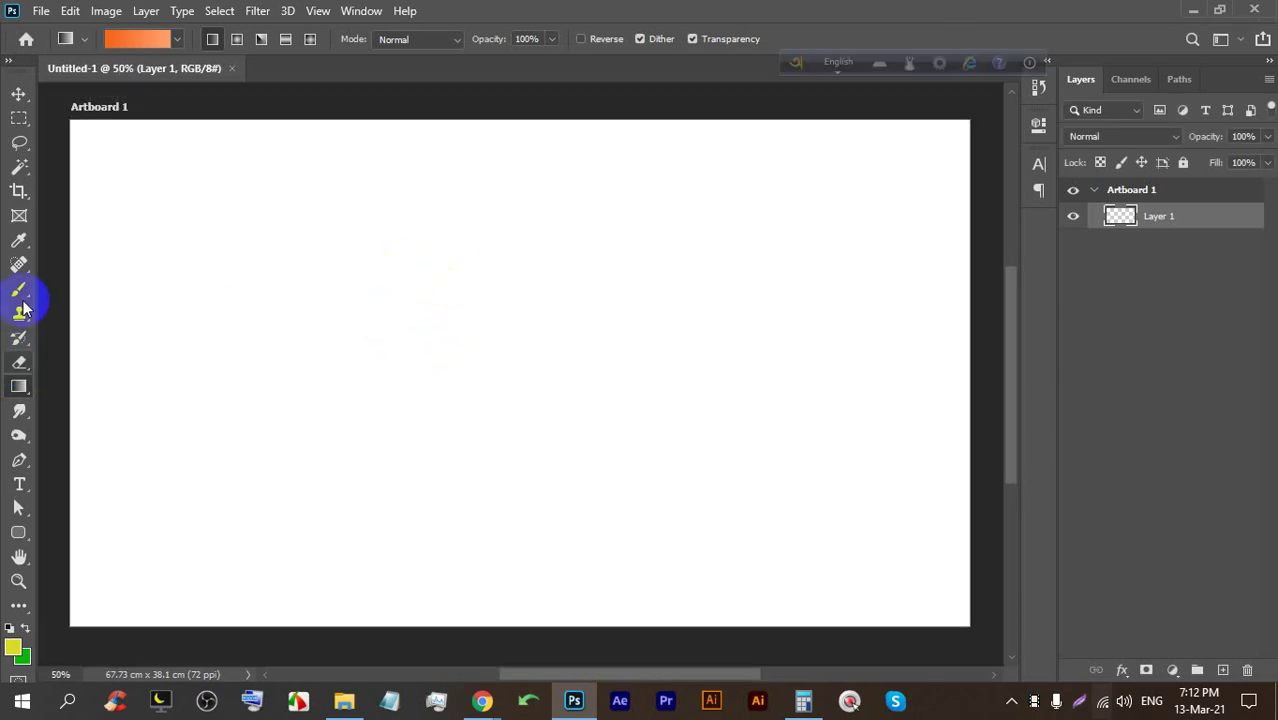
# Marquee-select a wide rectangle across the upper half of the artboard and fill it with the yellow foreground colour
pyautogui.click(18, 120)
pyautogui.moveTo(171, 221); pyautogui.dragTo(826, 399)
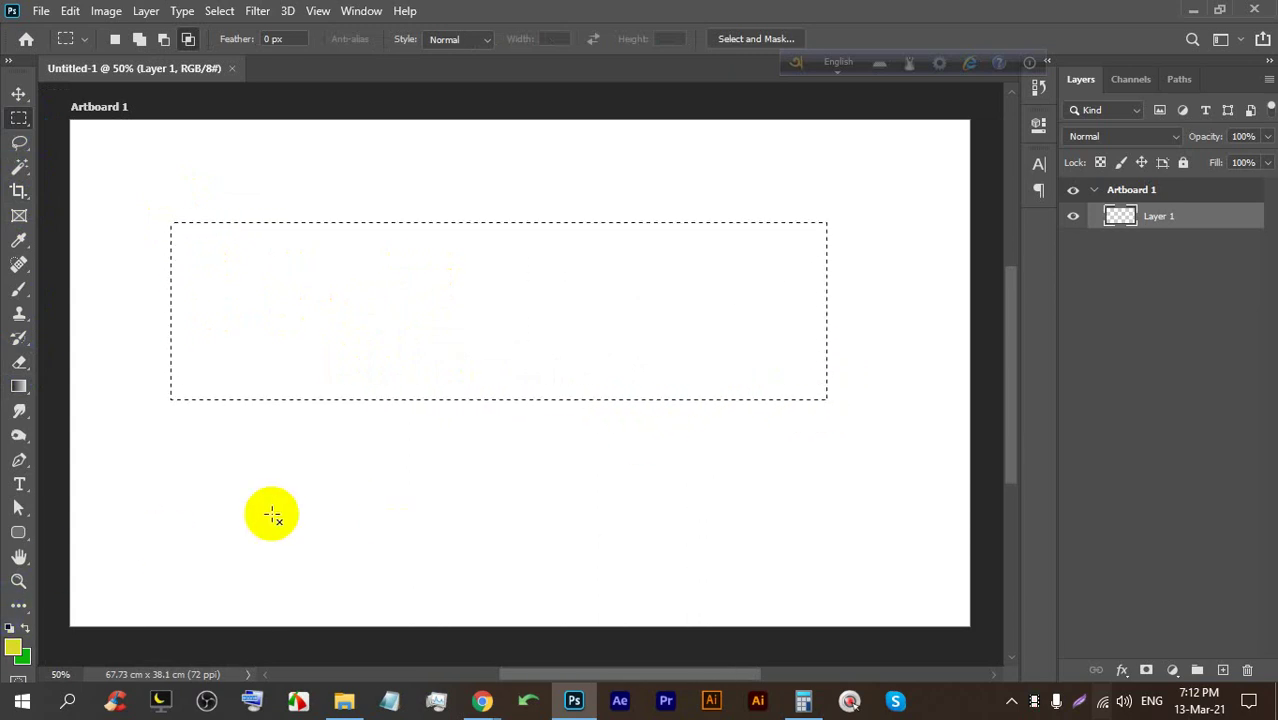
pyautogui.hotkey('alt', 'BackSpace')
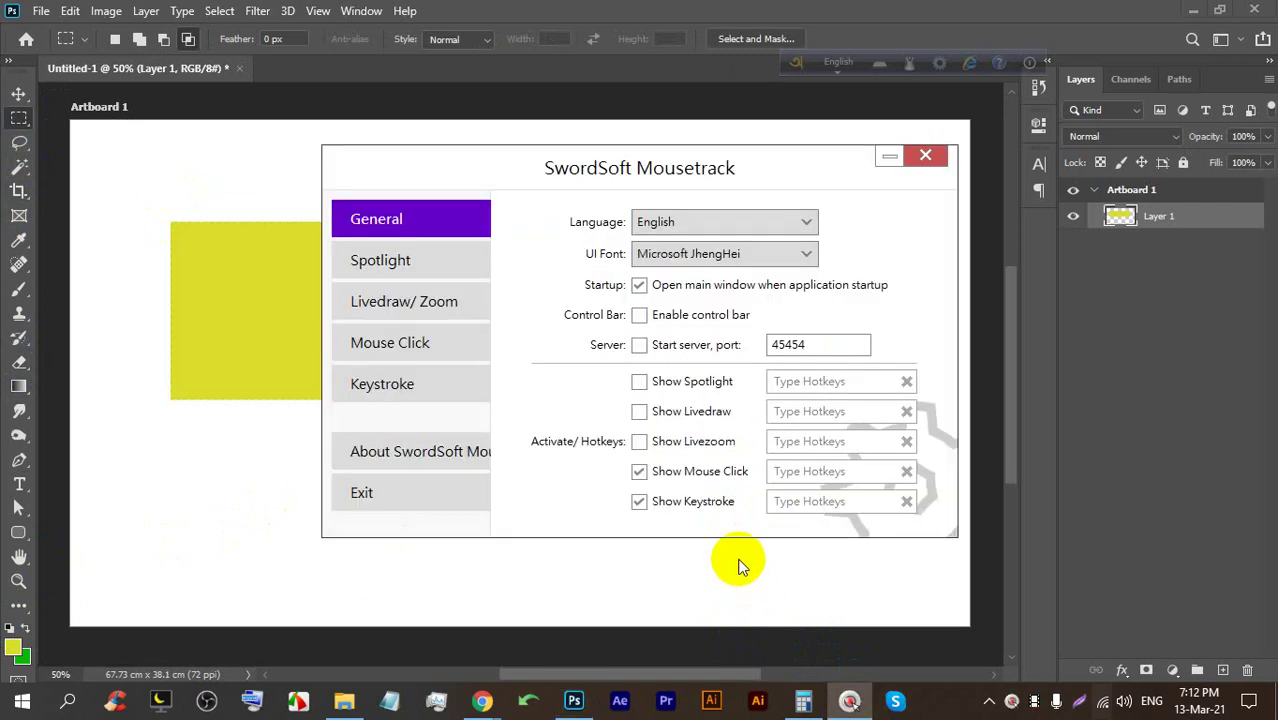
pyautogui.click(888, 156)
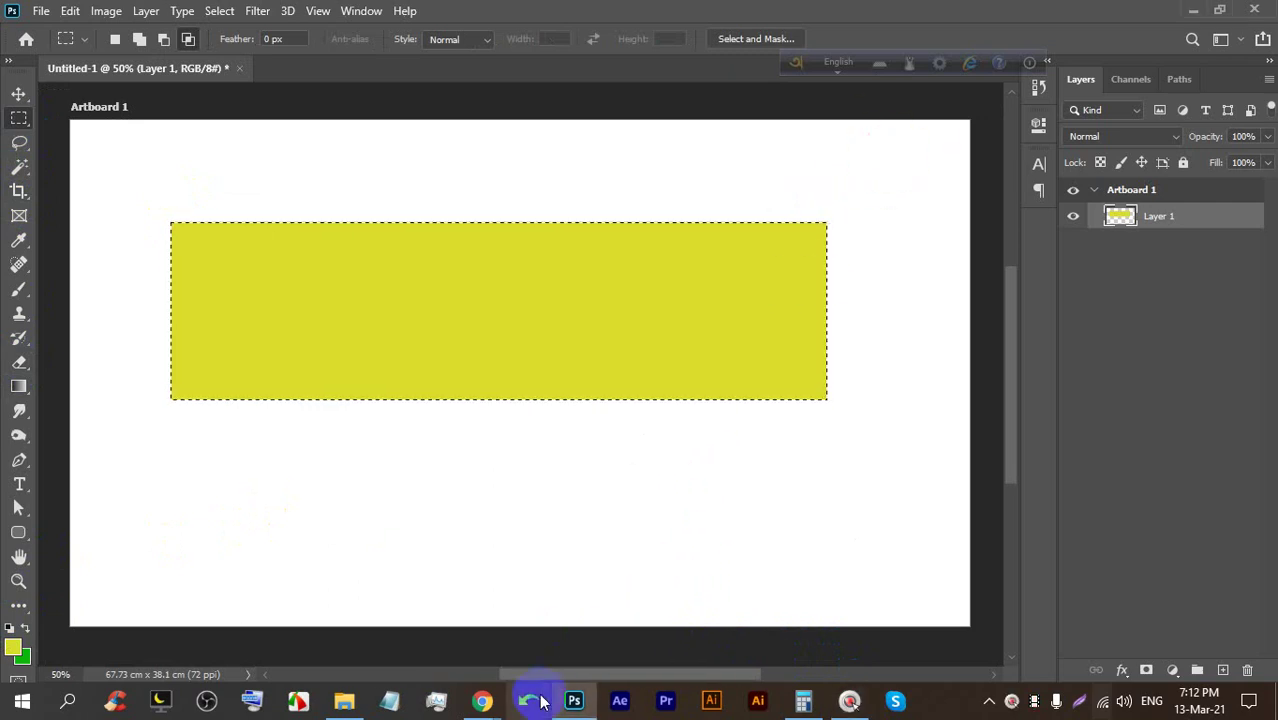
# Return to the Meet call in Chrome, present the entire screen again, and hide the sharing notice
pyautogui.click(483, 700)
pyautogui.click(410, 626)
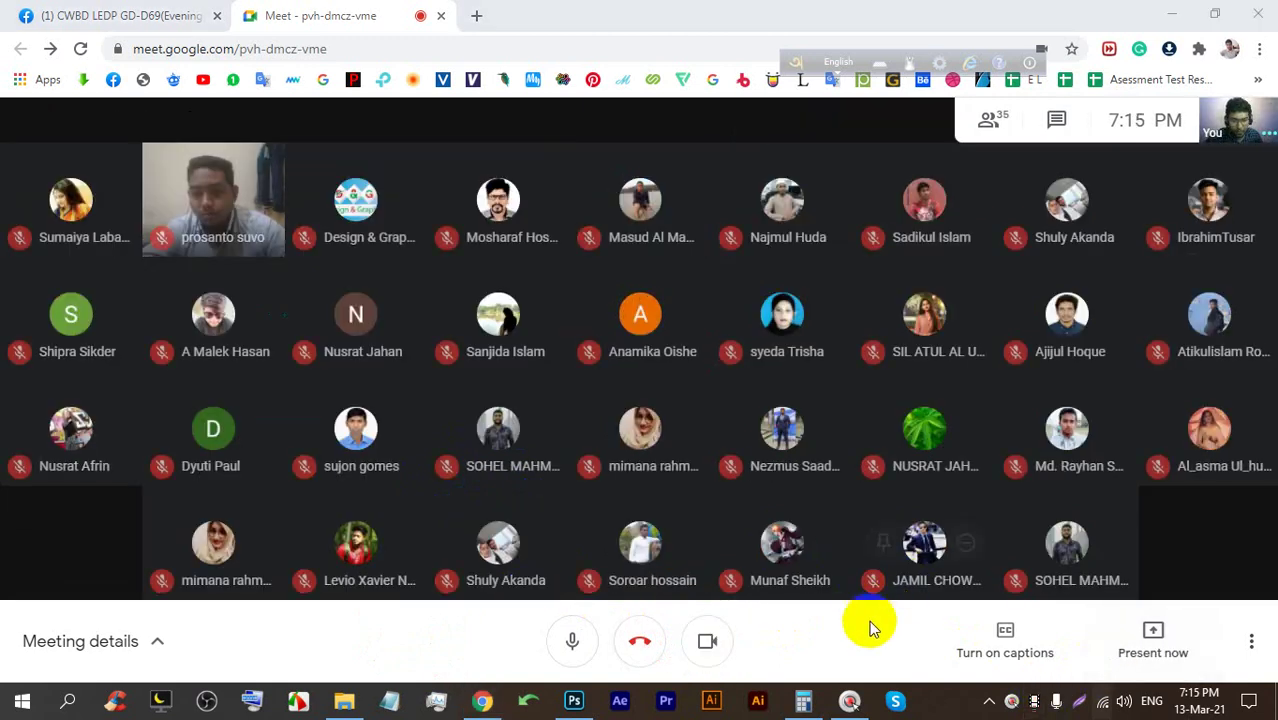
pyautogui.click(1140, 640)
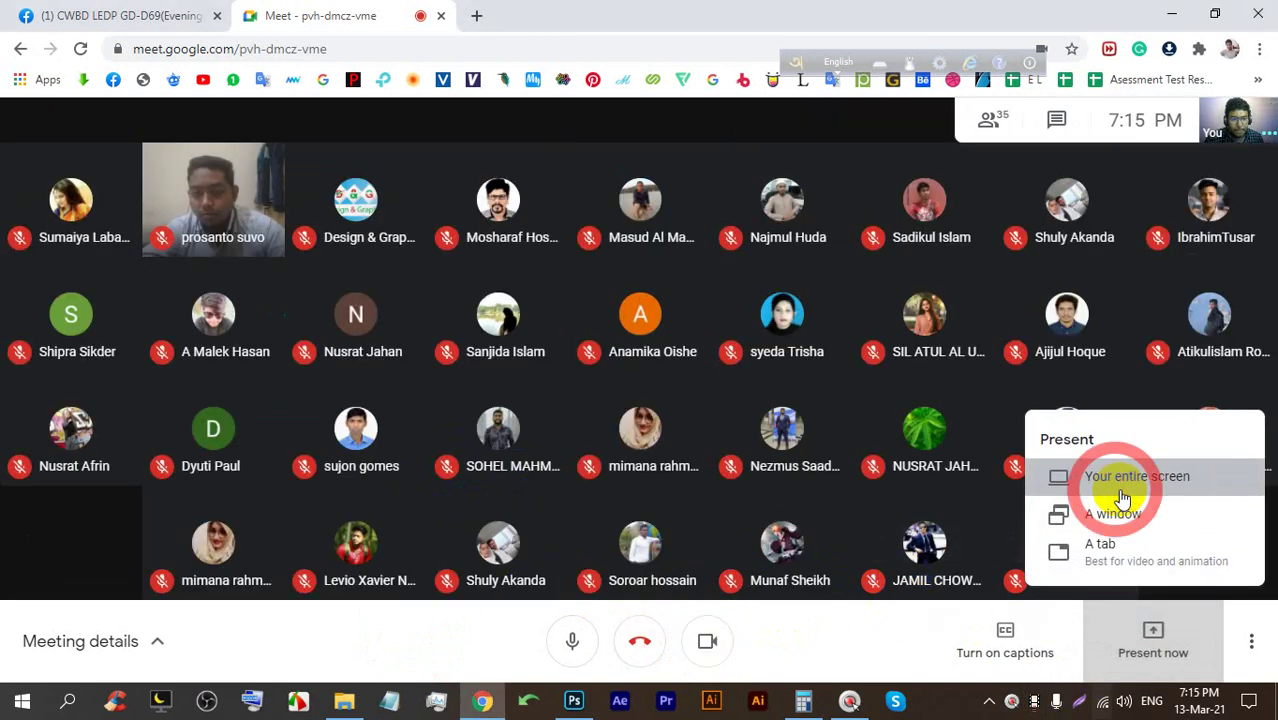
pyautogui.click(1125, 478)
pyautogui.click(795, 437)
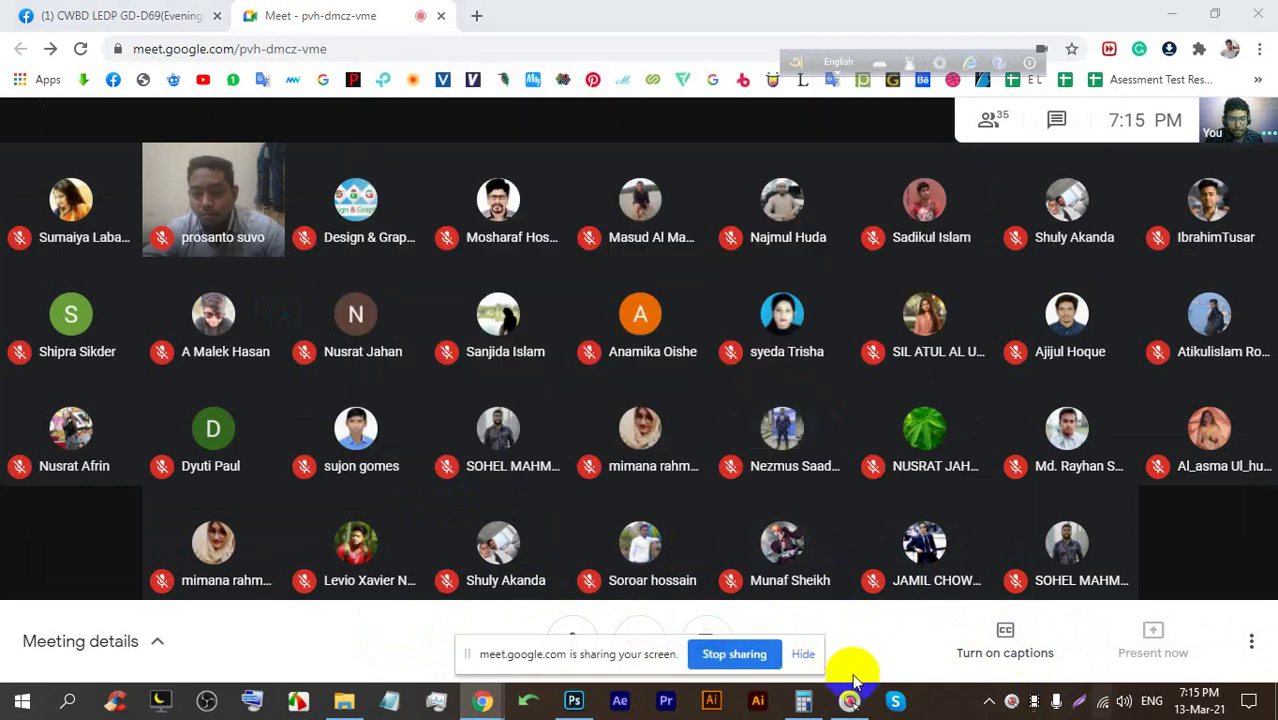
pyautogui.click(803, 654)
# Check the SwordSoft Mousetrack settings, and return to Photoshop to deselect the yellow rectangle
pyautogui.click(849, 700)
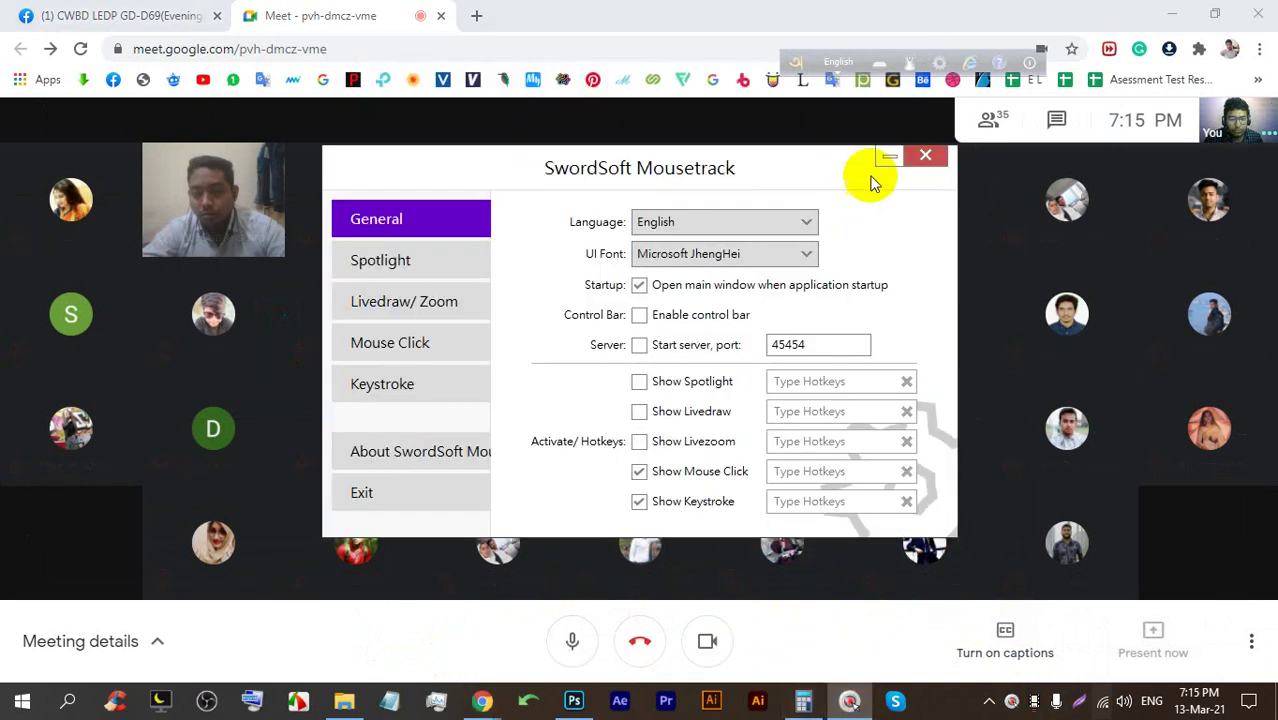
pyautogui.click(911, 157)
pyautogui.click(574, 700)
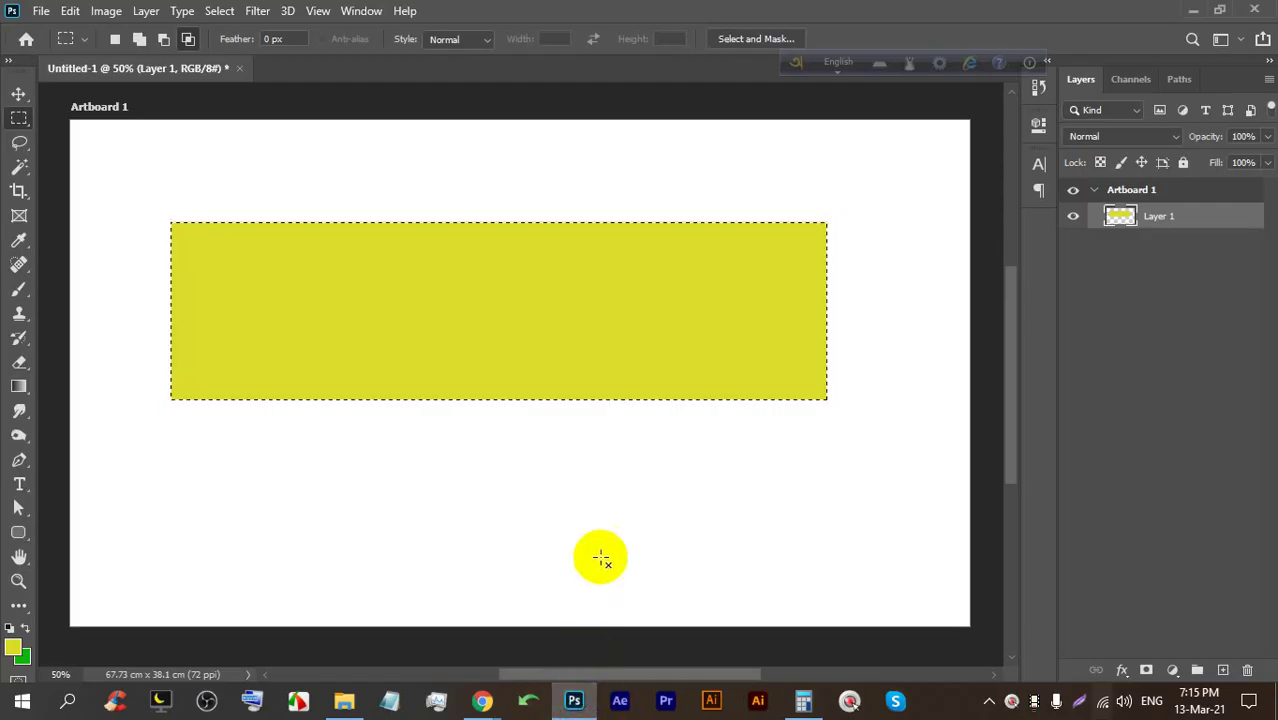
pyautogui.scroll(1, 411, 212)
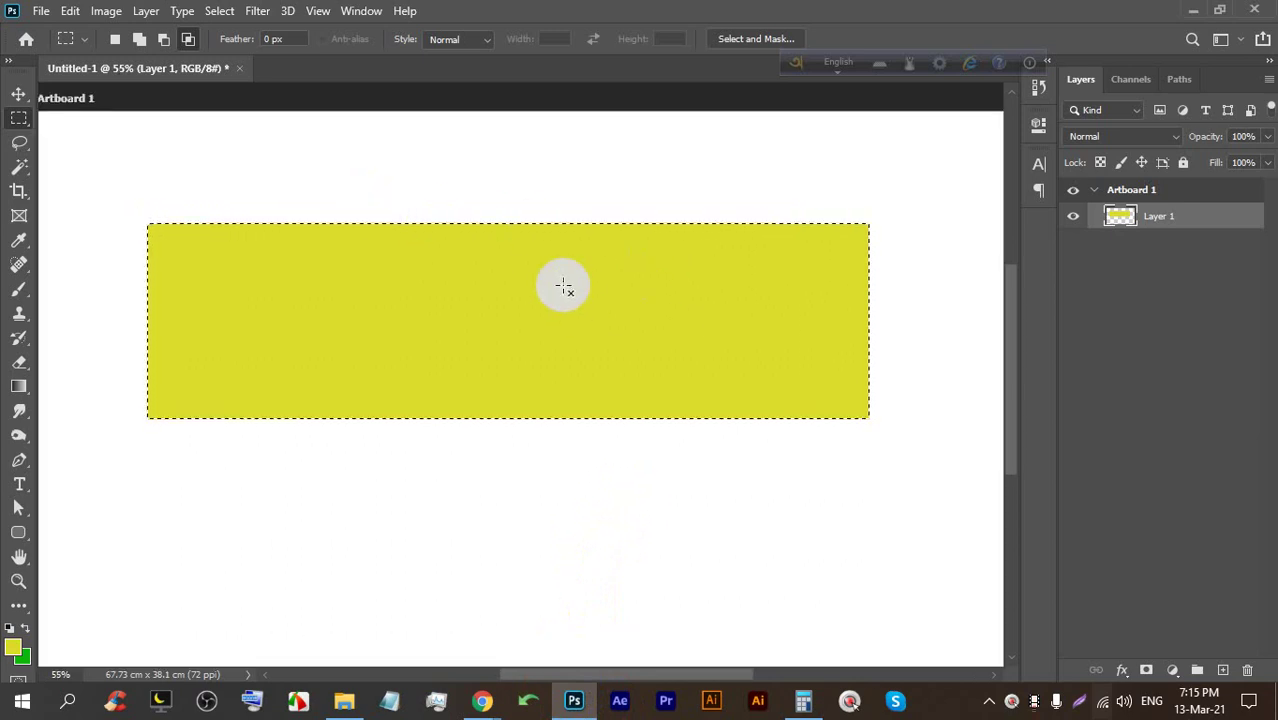
pyautogui.hotkey('ctrl', 'd')
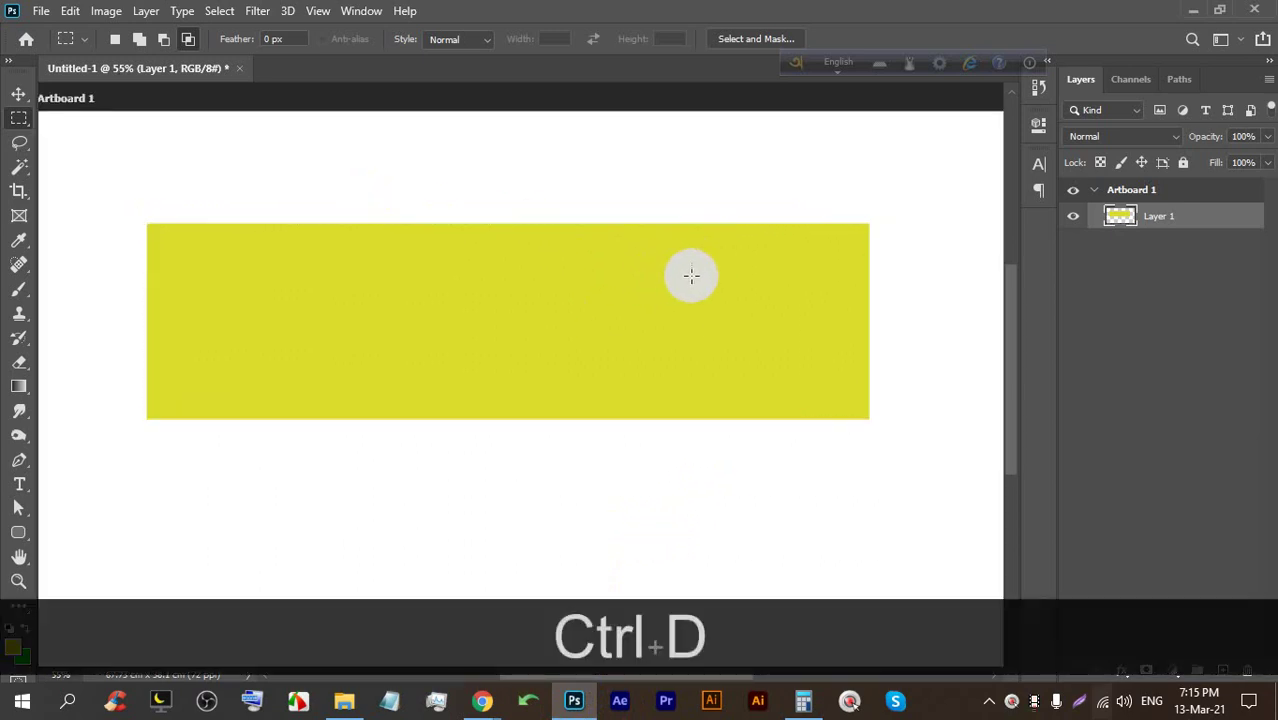
pyautogui.scroll(1, 257, 425)
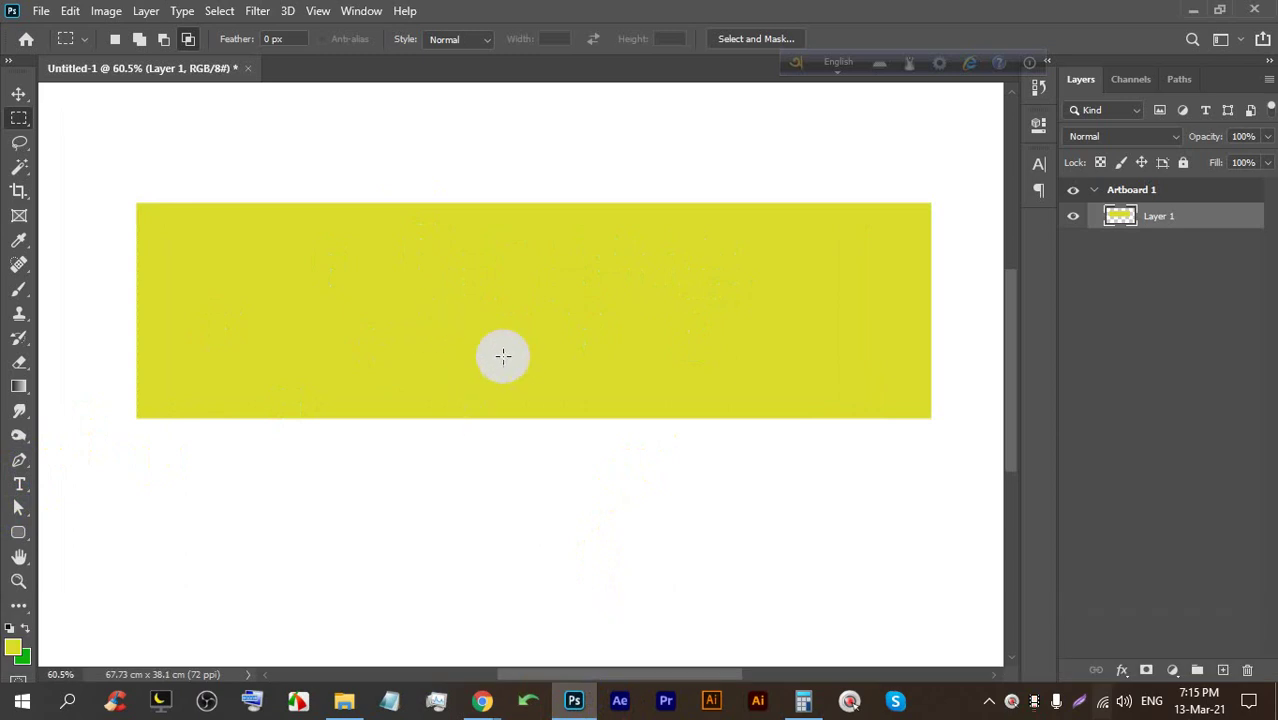
# Choose the Burn Tool and set its brush size to 200
pyautogui.click(12, 440)
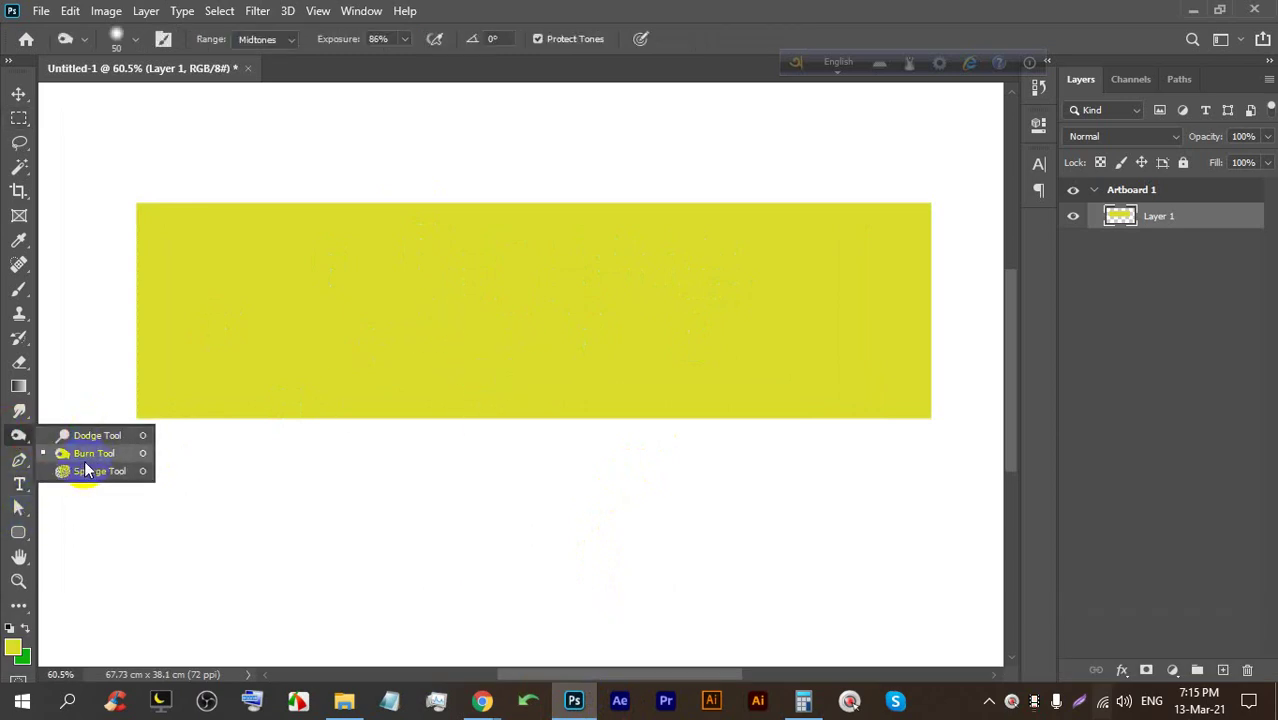
pyautogui.click(87, 457)
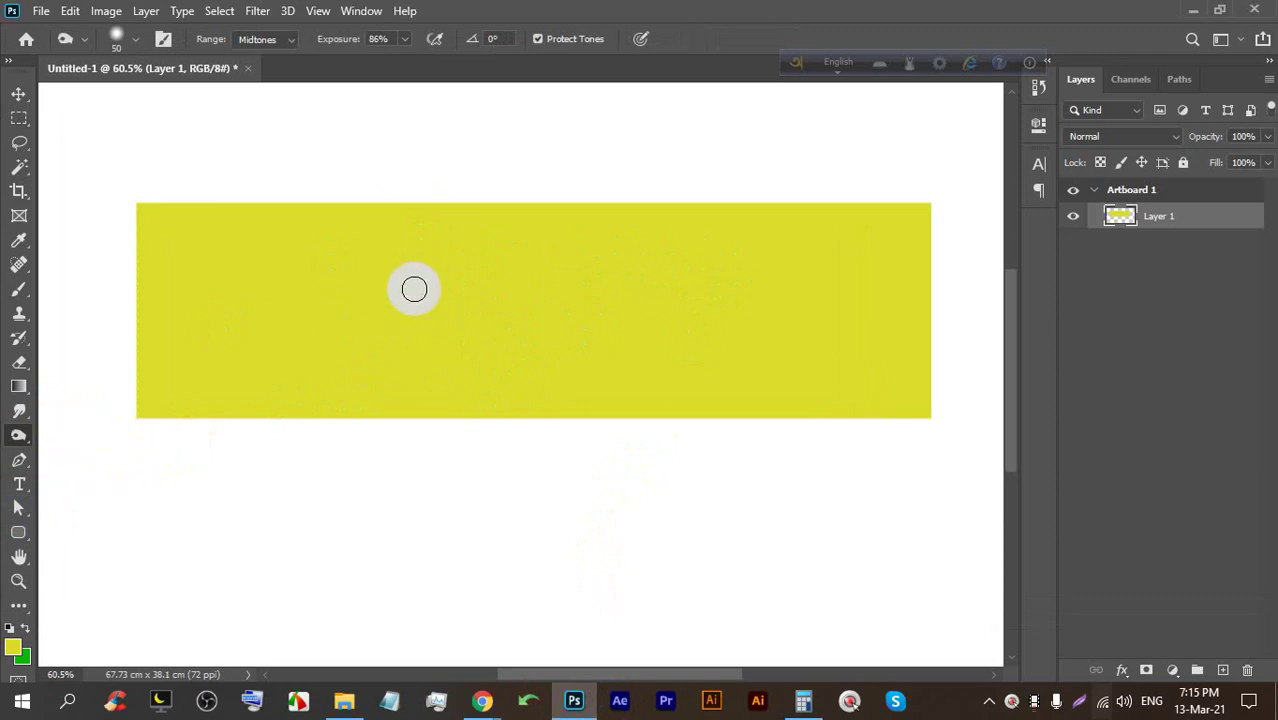
pyautogui.press('[')
pyautogui.press('[')
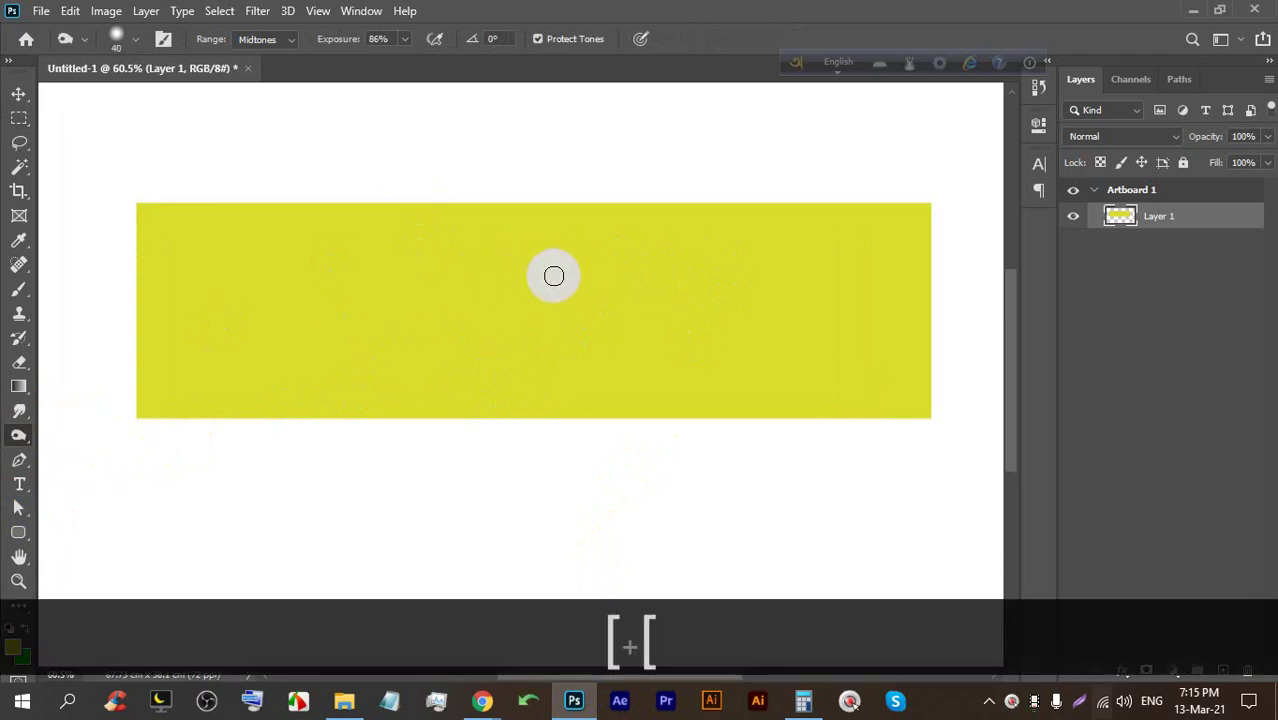
pyautogui.press('[')
pyautogui.press(']')
pyautogui.press(']')
pyautogui.press(']')
pyautogui.press(']')
pyautogui.press(']')
pyautogui.press(']')
pyautogui.press(']')
pyautogui.press(']')
pyautogui.press(']')
pyautogui.press(']')
pyautogui.press(']')
pyautogui.press(']')
pyautogui.press(']')
pyautogui.press(']')
pyautogui.press(']')
pyautogui.press(']')
pyautogui.press(']')
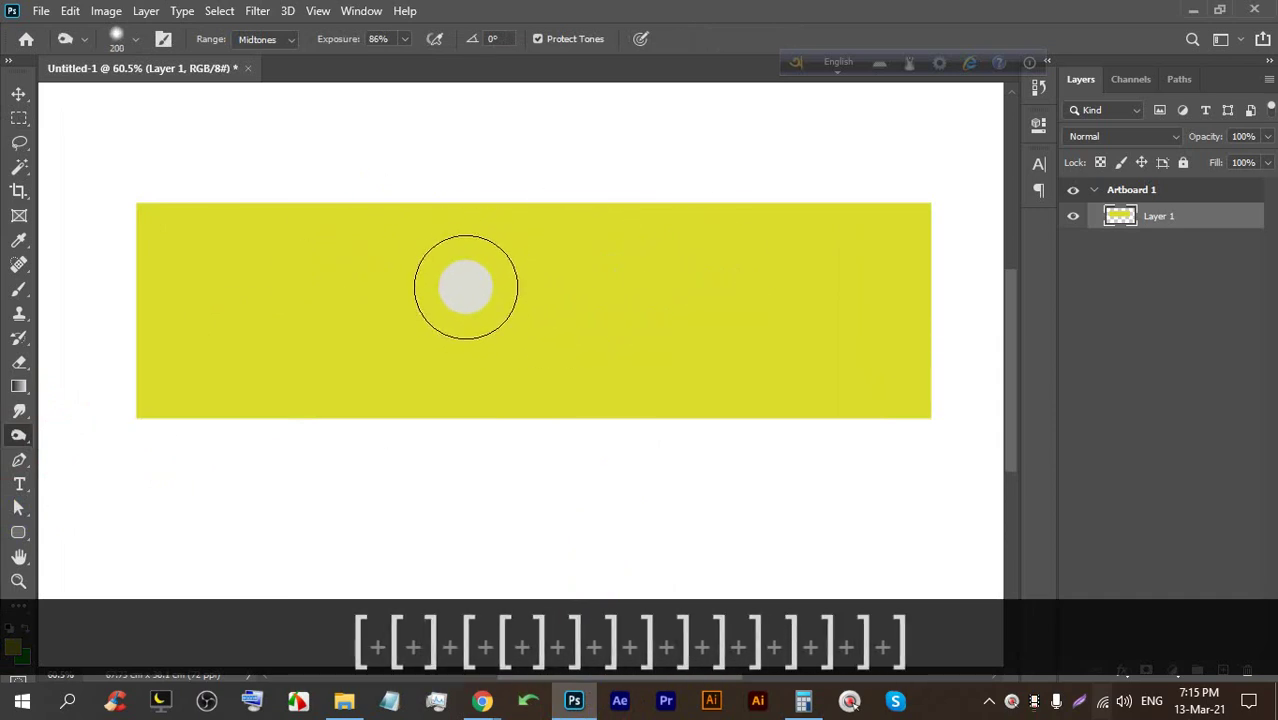
# Set the burn range to Shadows and burn a broad slanted band down the left part of the yellow rectangle
pyautogui.click(257, 39)
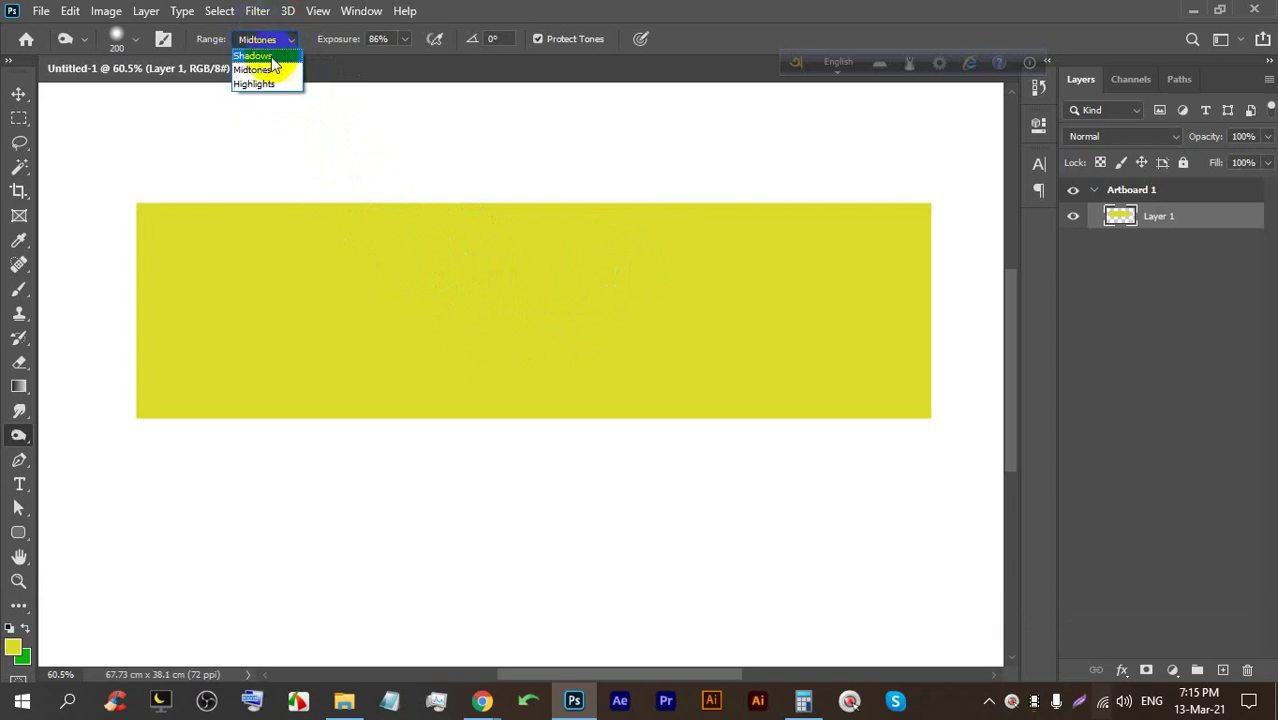
pyautogui.moveTo(361, 241)
pyautogui.mouseDown()
pyautogui.moveTo(337, 345)
pyautogui.moveTo(274, 348)
pyautogui.moveTo(297, 245)
pyautogui.moveTo(275, 276)
pyautogui.mouseUp()
pyautogui.scroll(5, 275, 276)
pyautogui.moveTo(280, 176); pyautogui.dragTo(215, 454)
pyautogui.moveTo(257, 331); pyautogui.dragTo(219, 442)
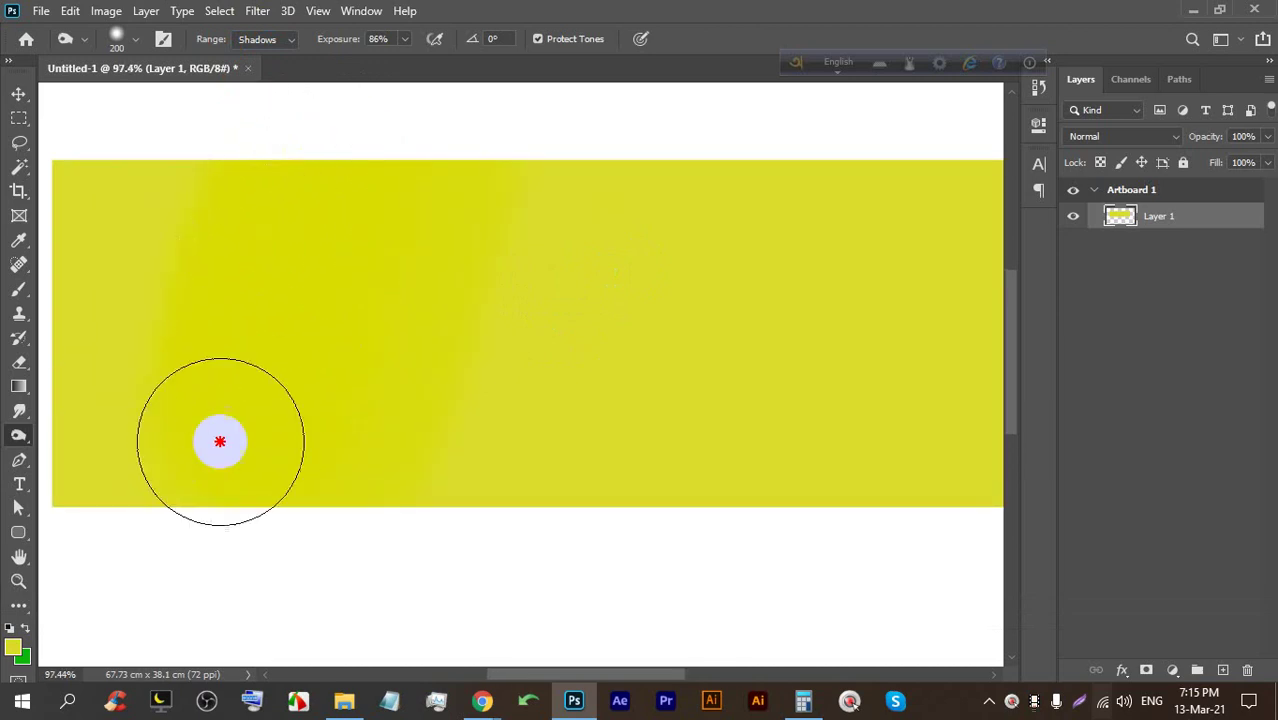
# Set the burn range to Midtones and burn over the band near the rectangle's left end
pyautogui.click(266, 40)
pyautogui.click(277, 72)
pyautogui.moveTo(297, 214)
pyautogui.mouseDown()
pyautogui.moveTo(171, 539)
pyautogui.moveTo(254, 177)
pyautogui.moveTo(183, 443)
pyautogui.moveTo(204, 139)
pyautogui.mouseUp()
# Set the burn range to Highlights and burn a slanted band through the middle of the rectangle, going over it repeatedly
pyautogui.click(257, 40)
pyautogui.click(262, 84)
pyautogui.moveTo(713, 220)
pyautogui.mouseDown()
pyautogui.moveTo(630, 488)
pyautogui.moveTo(674, 143)
pyautogui.moveTo(585, 420)
pyautogui.moveTo(573, 357)
pyautogui.mouseUp()
pyautogui.scroll(-3, 437, 311)
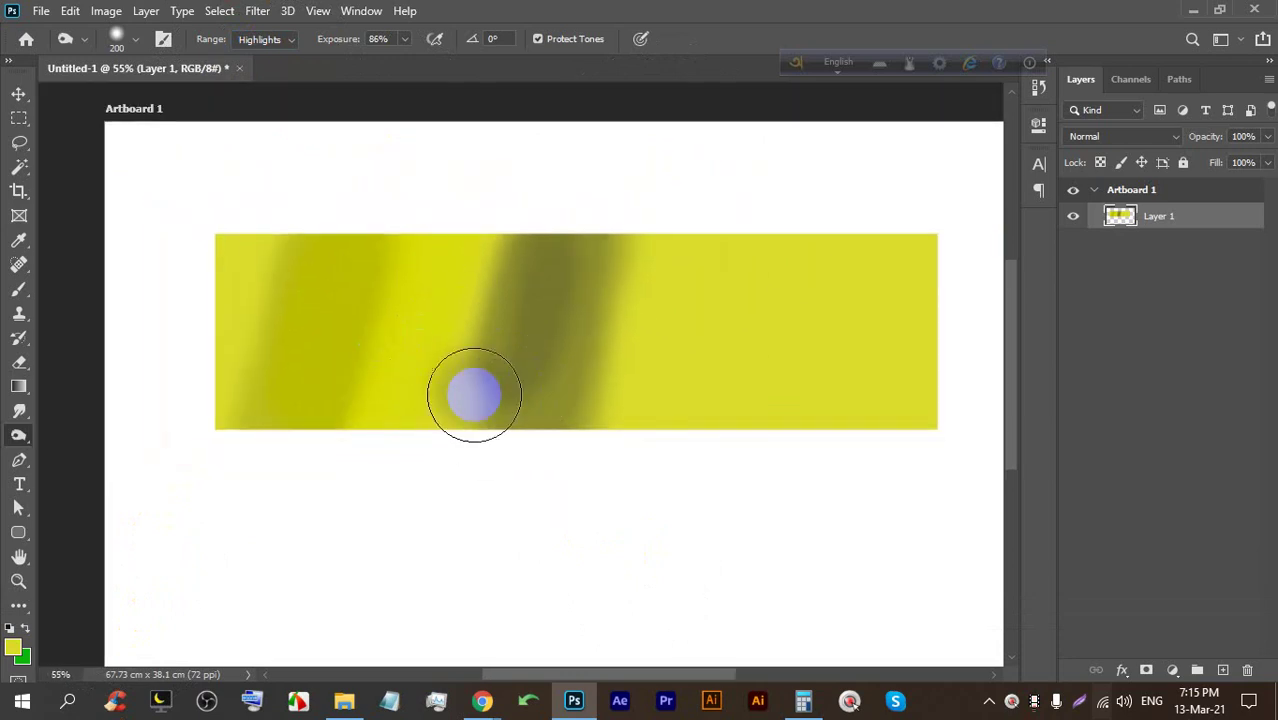
pyautogui.scroll(1, 474, 391)
pyautogui.moveTo(577, 262); pyautogui.dragTo(537, 348)
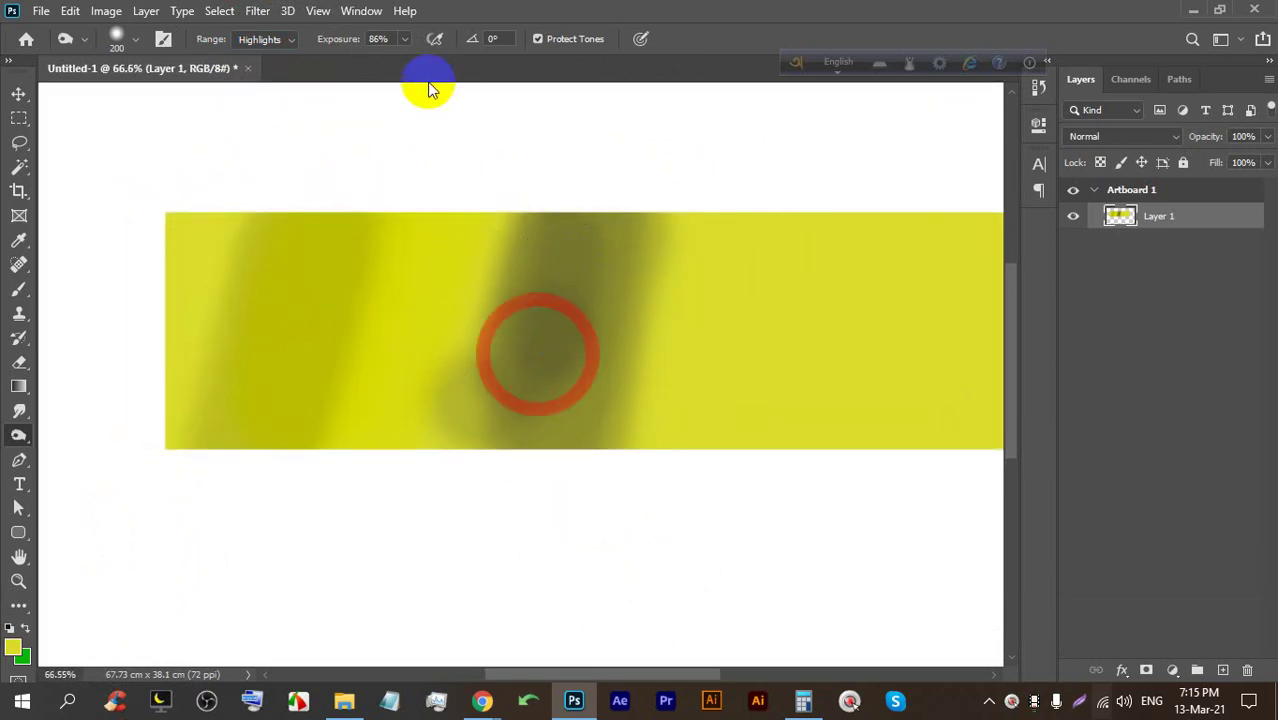
# Set the burn exposure to 49% and burn two slanted bands on the right part of the rectangle
pyautogui.moveTo(363, 63); pyautogui.dragTo(375, 63)
pyautogui.moveTo(798, 229); pyautogui.dragTo(763, 390)
pyautogui.scroll(-2, 534, 214)
pyautogui.moveTo(740, 202); pyautogui.dragTo(730, 300)
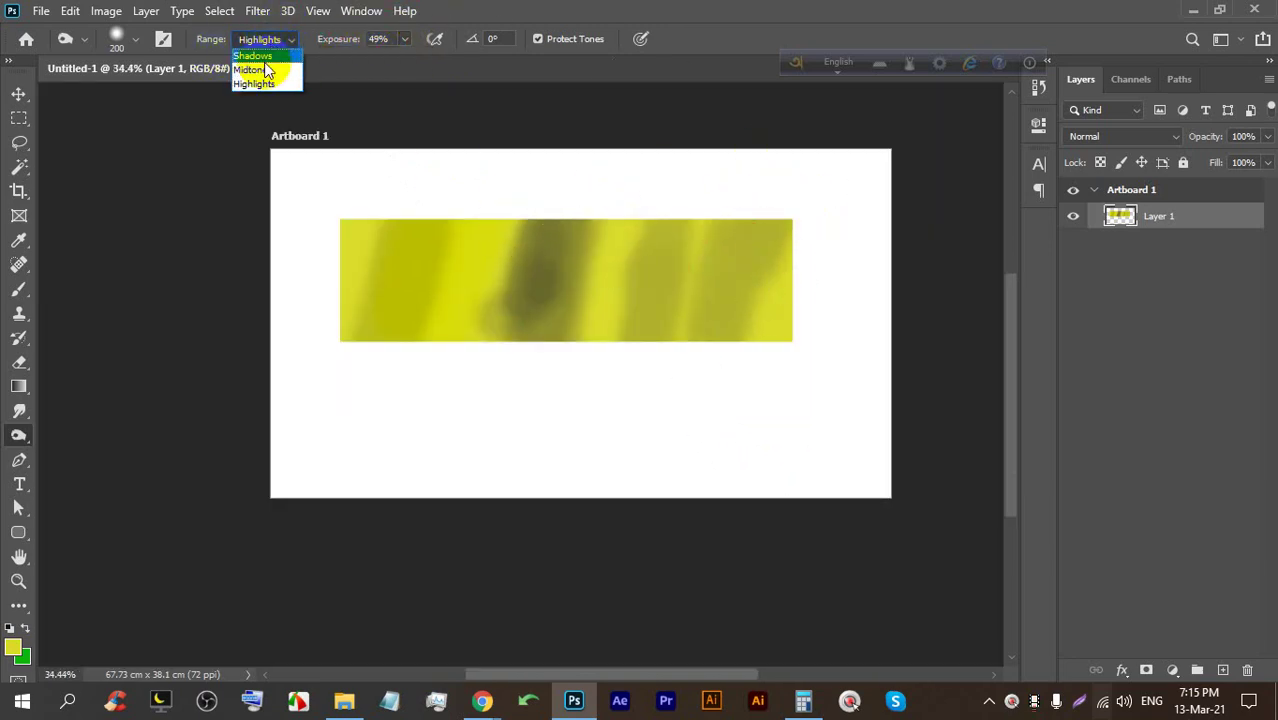
# Show the Burn Tool's tool group and switch to the Google Meet call in Chrome
pyautogui.click(29, 431)
pyautogui.moveTo(24, 443); pyautogui.dragTo(73, 452)
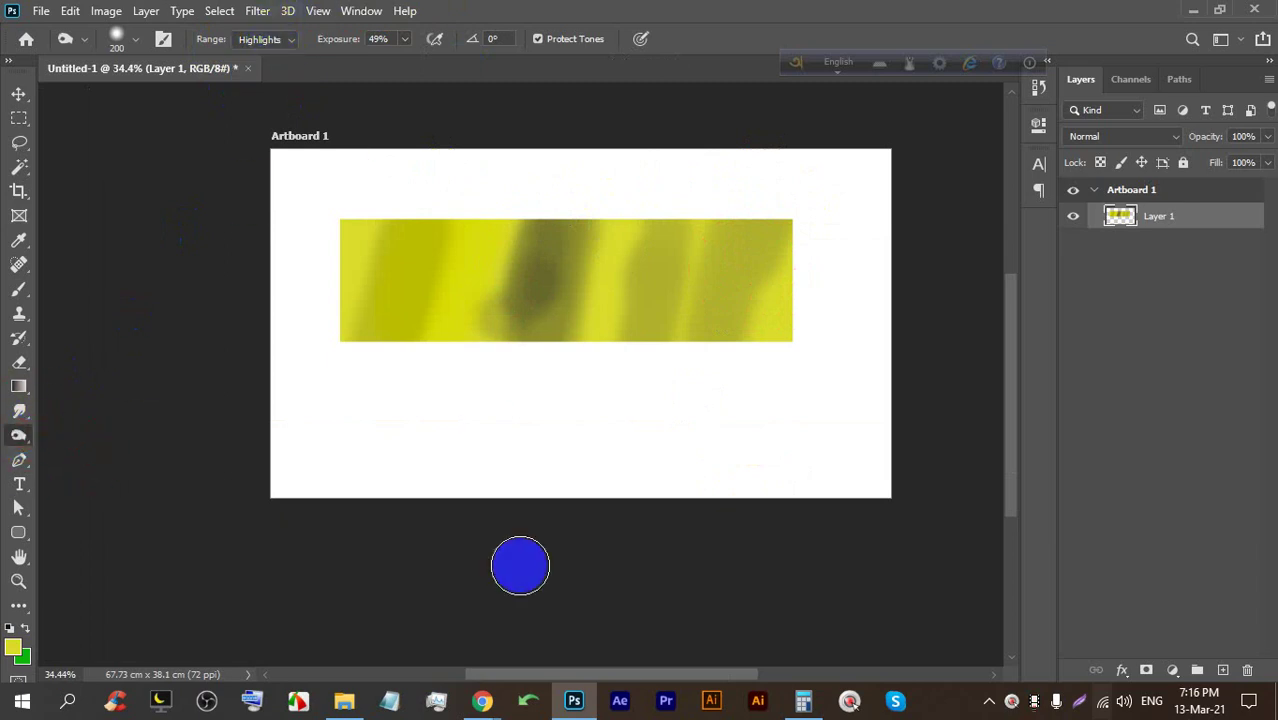
pyautogui.click(425, 628)
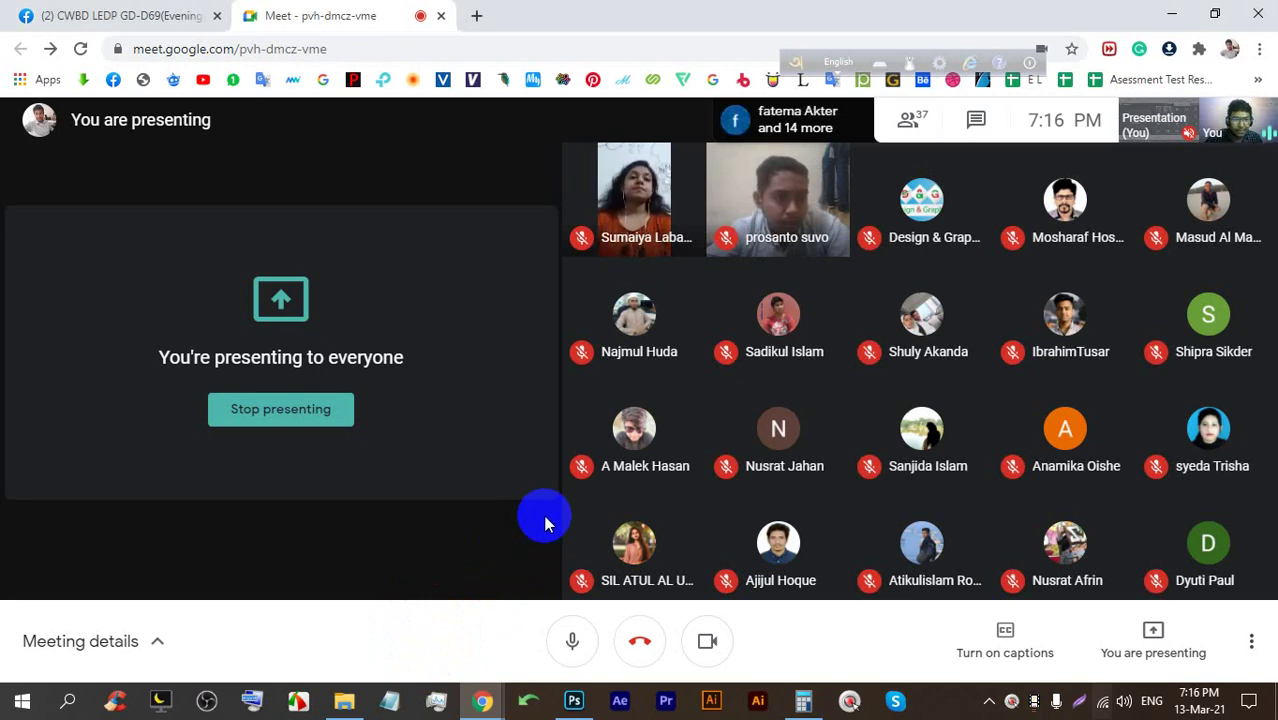
pyautogui.moveTo(566, 703)
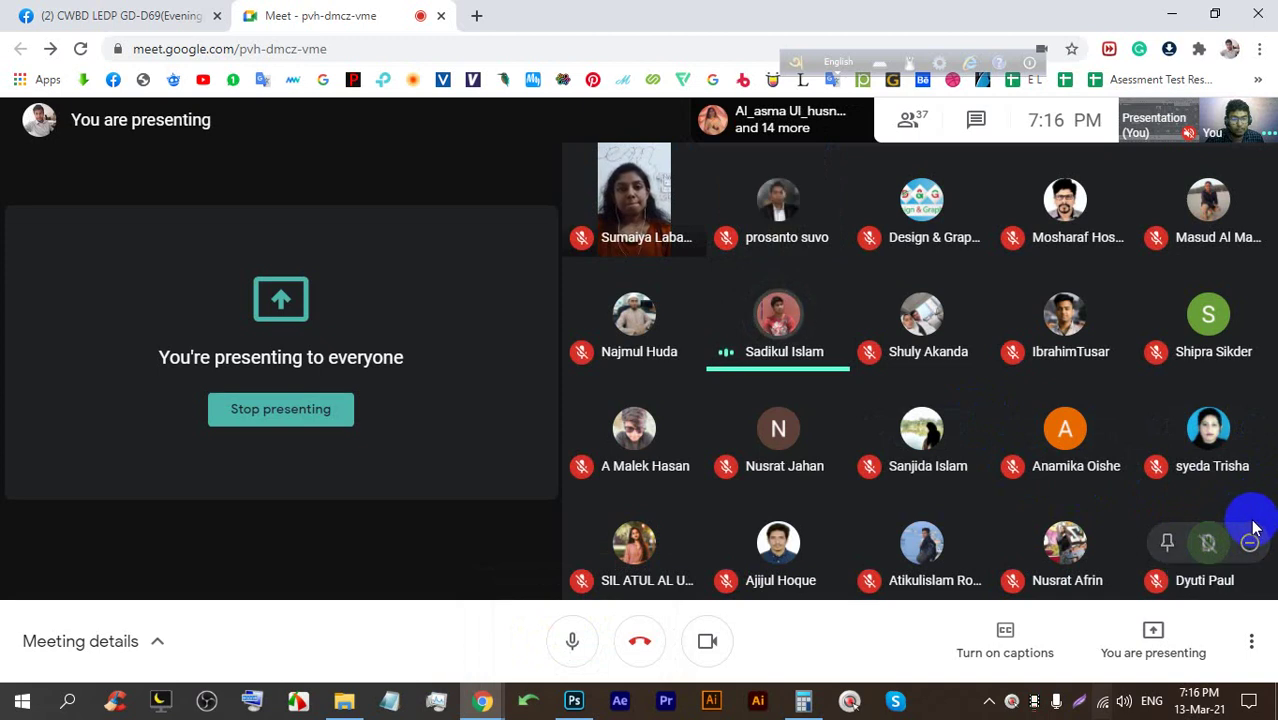
# Browse the CWBD LEDP GD-D69(Evening) Facebook group feed and open the March 9 photo of the olive-green pattern
pyautogui.click(43, 13)
pyautogui.scroll(-5, 630, 395)
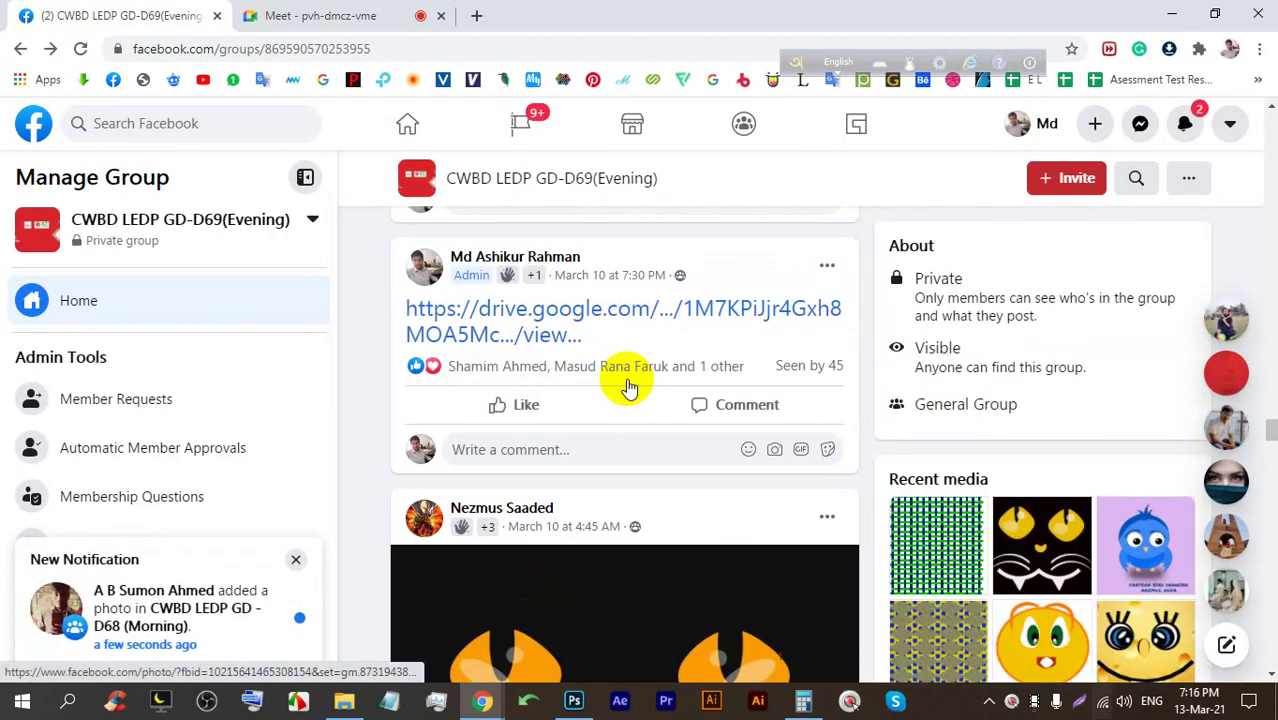
pyautogui.scroll(-10, 628, 388)
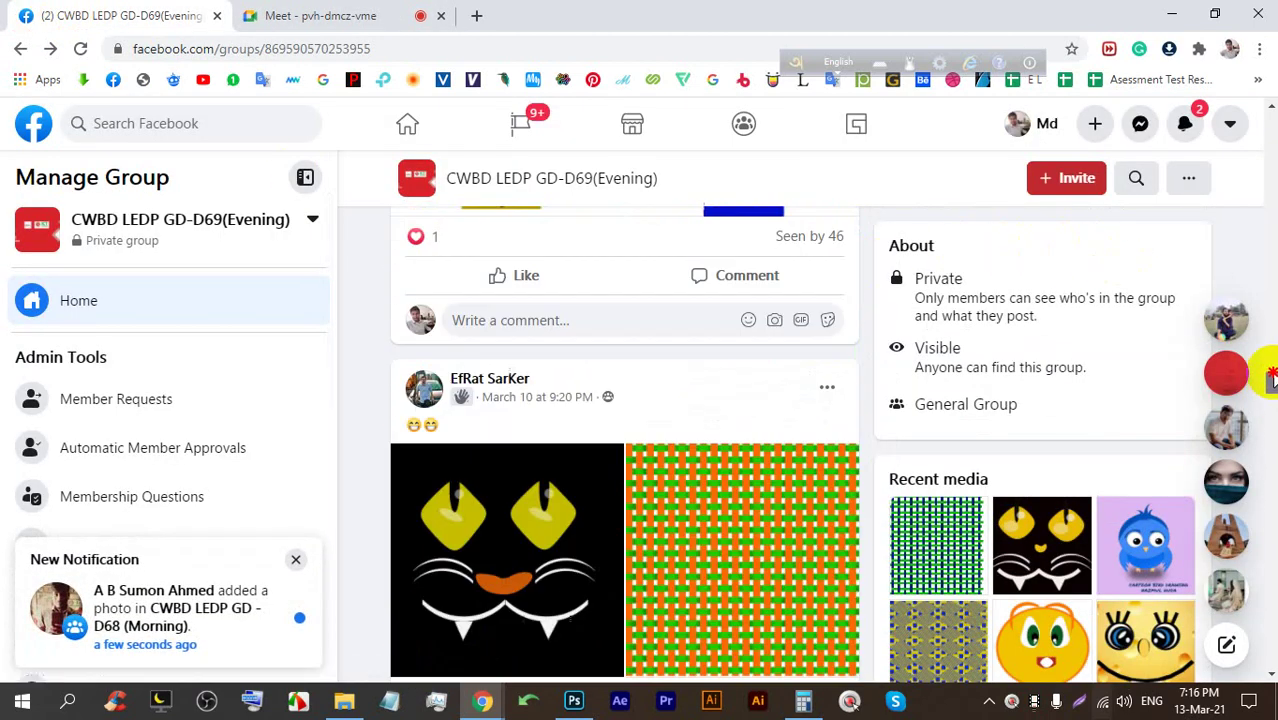
pyautogui.scroll(-10, 1270, 378)
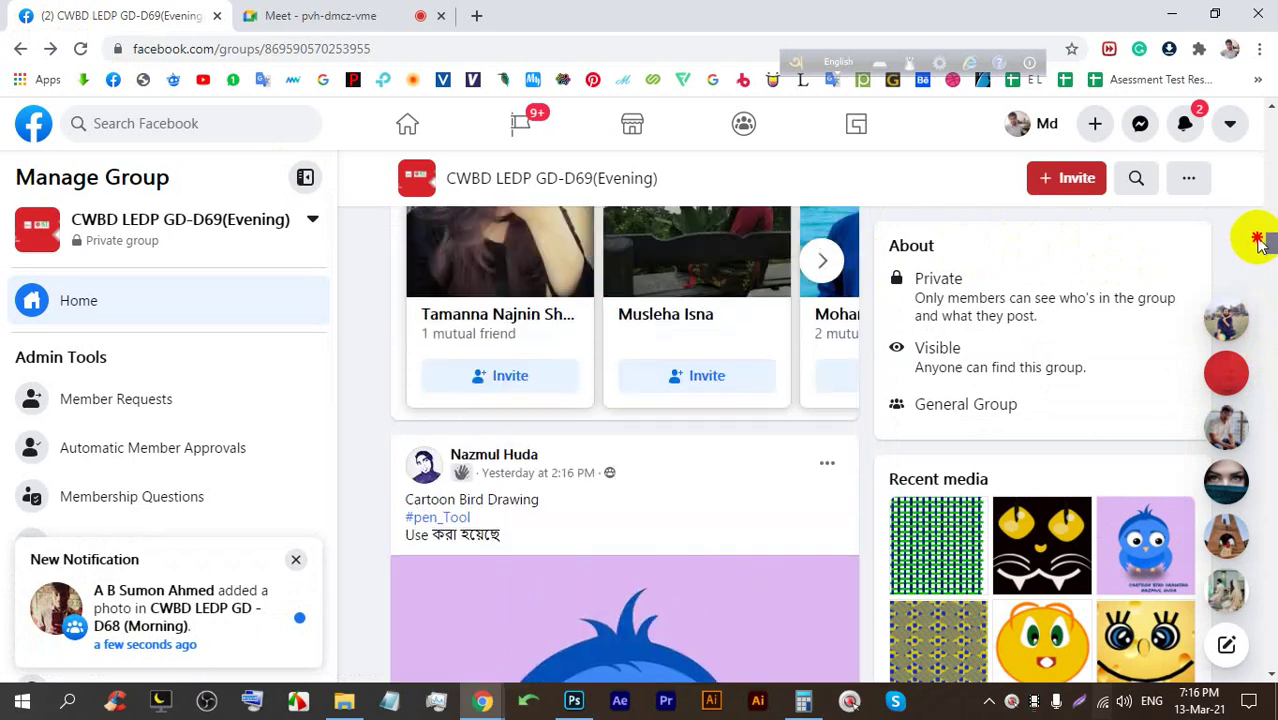
pyautogui.scroll(-10, 1258, 240)
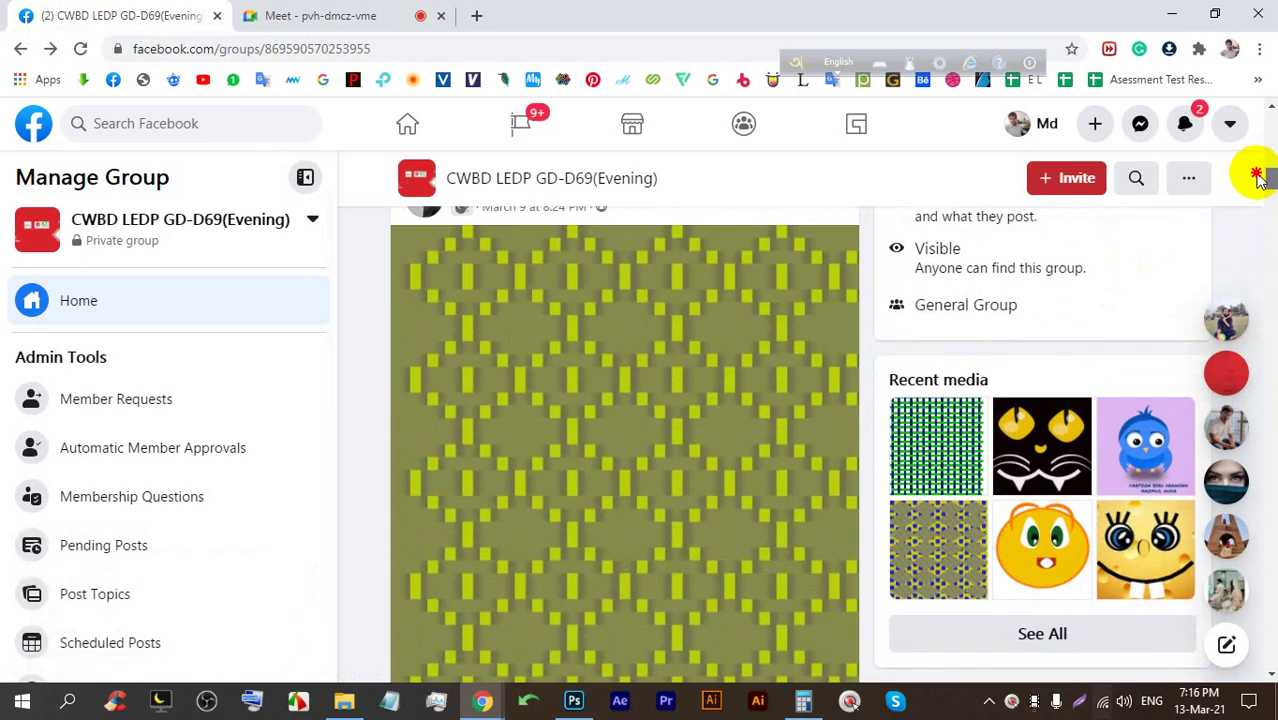
pyautogui.click(662, 300)
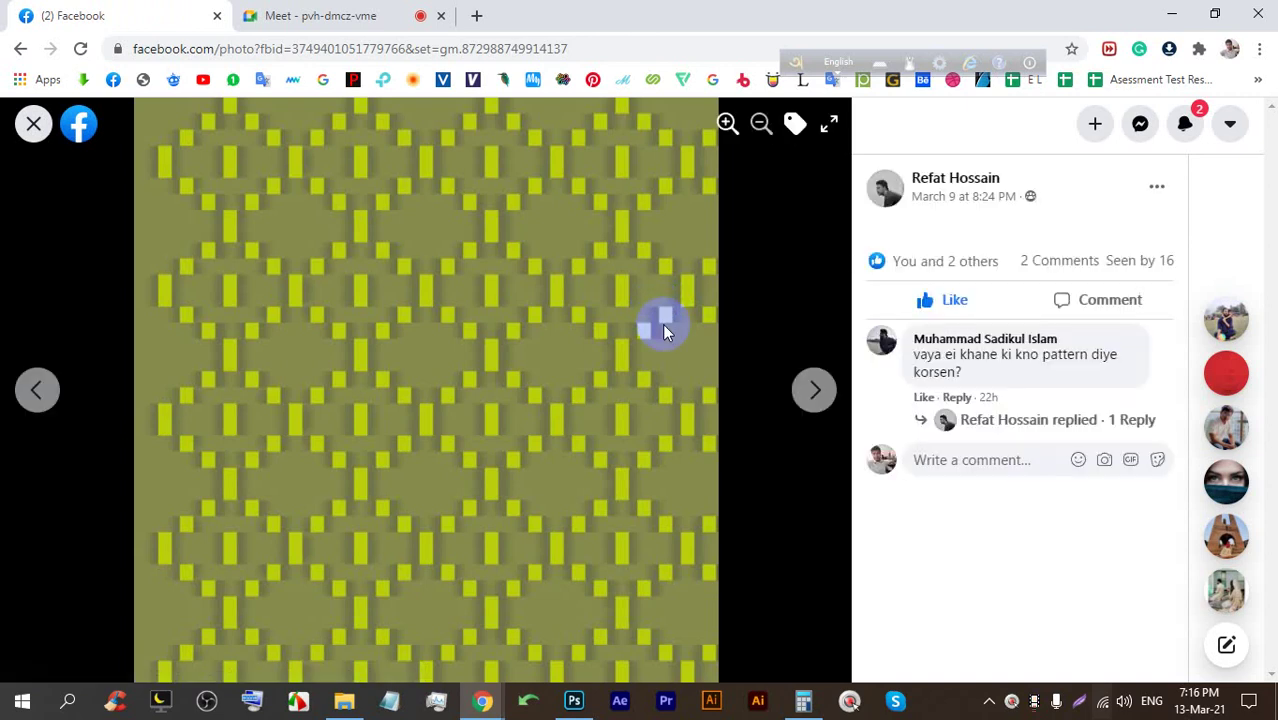
# Check the Google Meet call alongside the olive-green pattern photo, and close the photo to return to the group feed
pyautogui.click(335, 15)
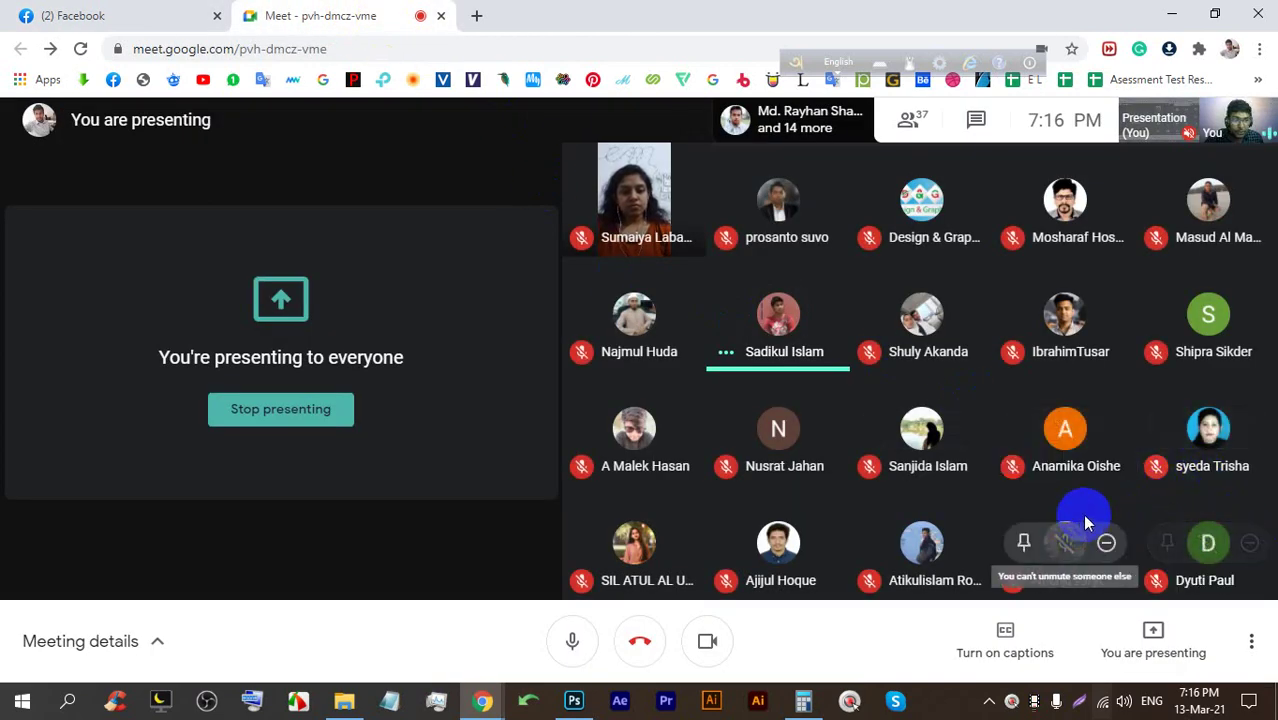
pyautogui.click(145, 12)
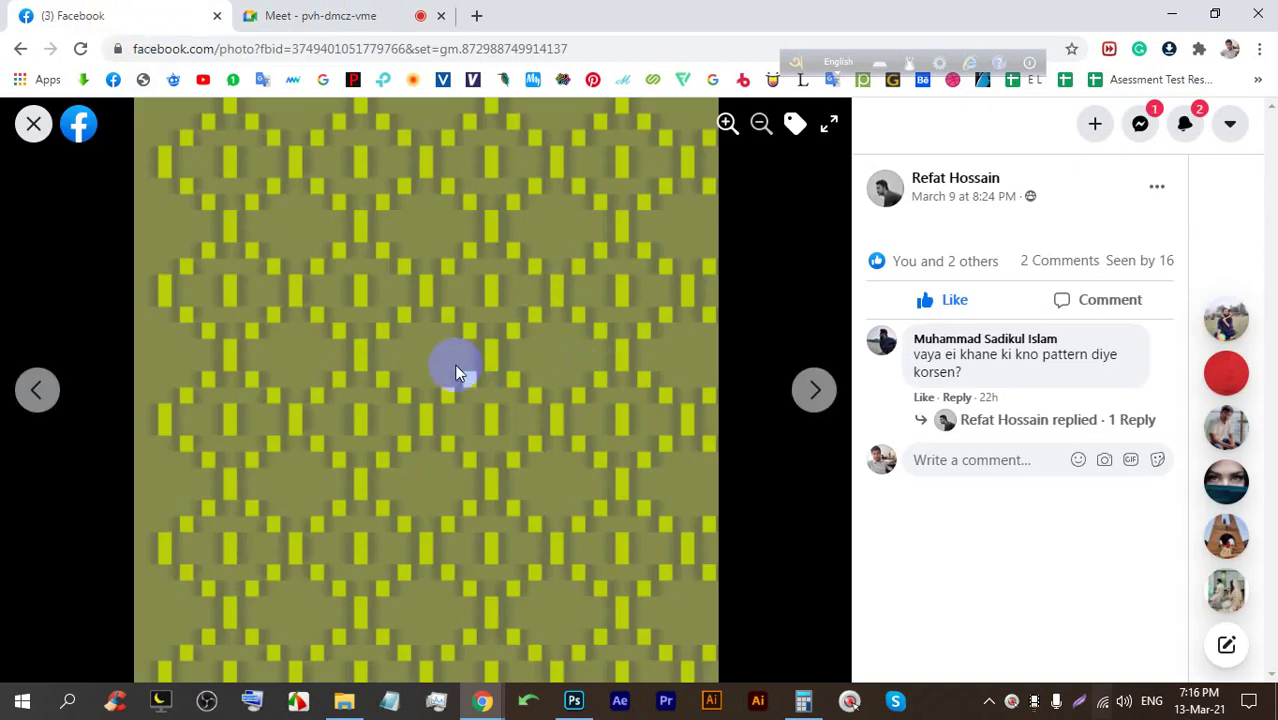
pyautogui.click(335, 15)
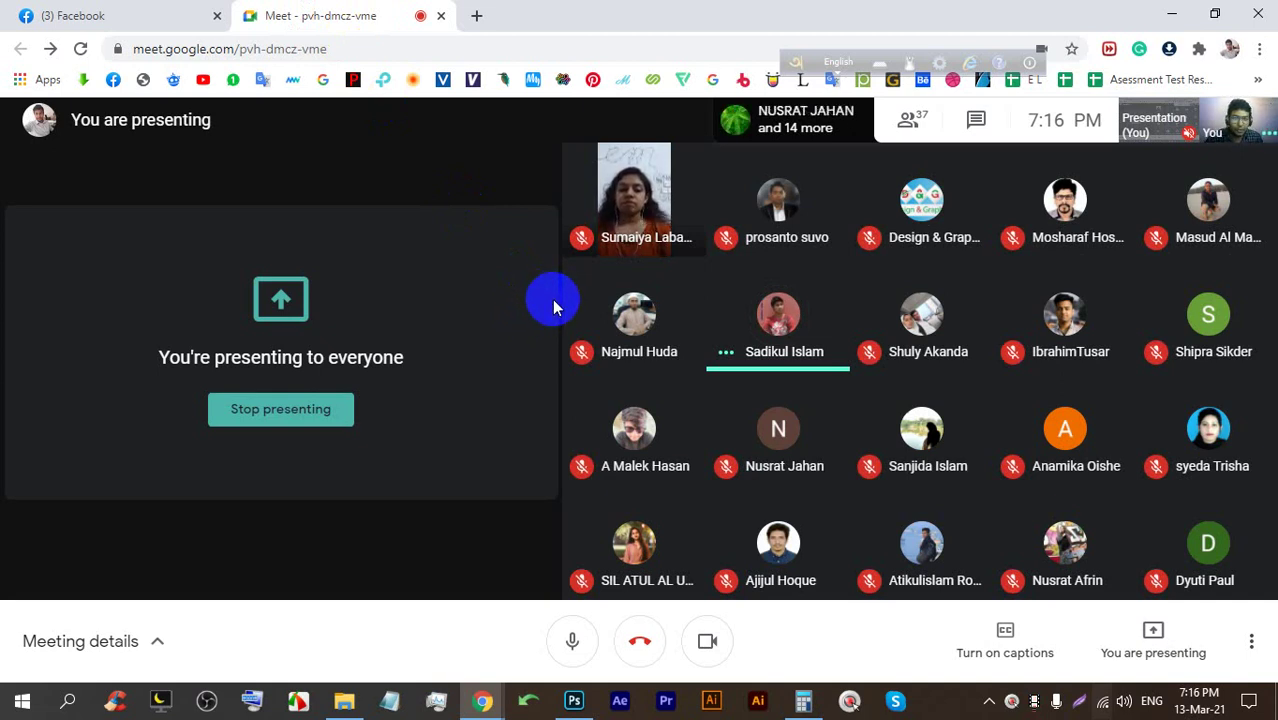
pyautogui.click(70, 15)
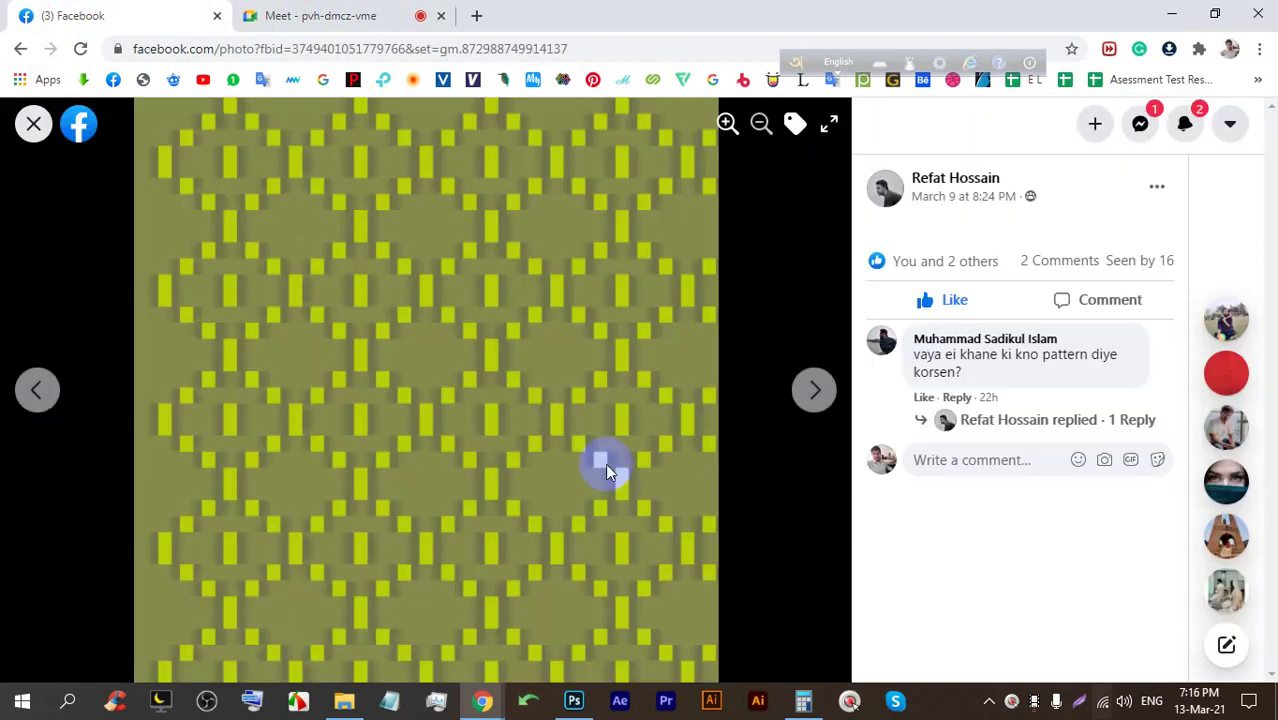
pyautogui.click(31, 126)
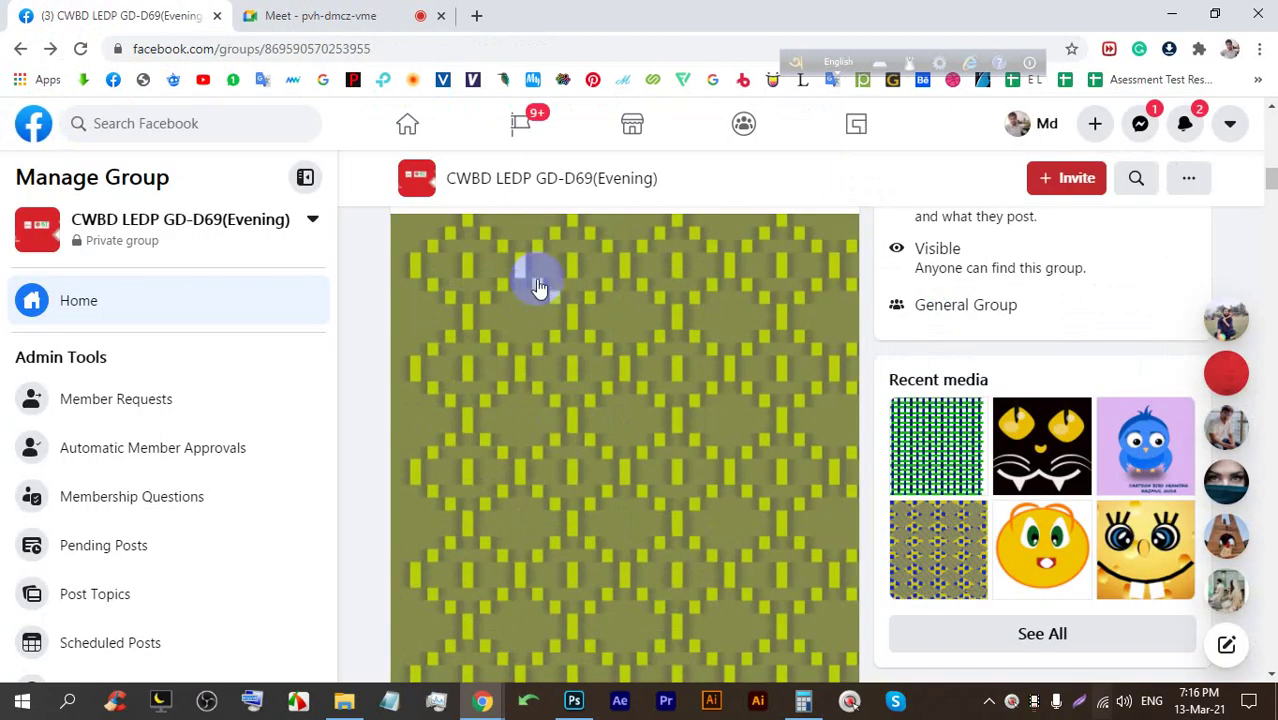
# Find the homework post with the cat face in the group feed and open its orange and yellow weave photo
pyautogui.scroll(-20, 630, 410)
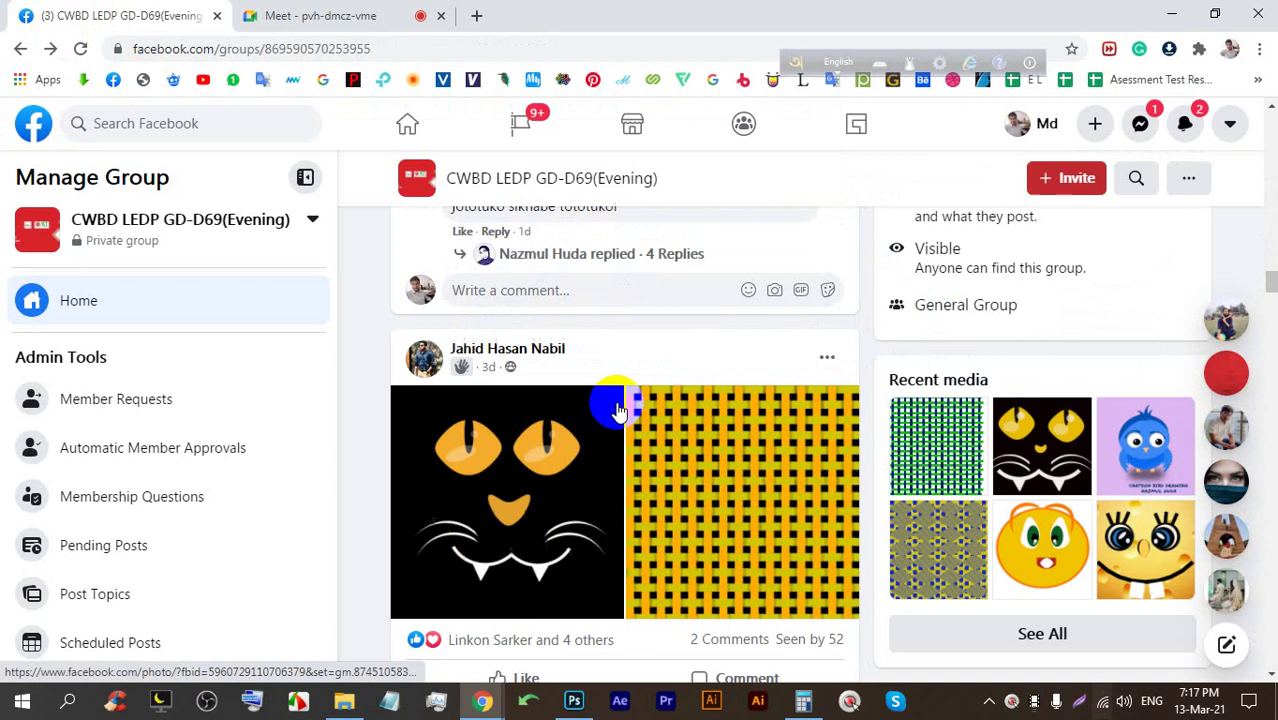
pyautogui.scroll(3, 620, 398)
pyautogui.click(690, 305)
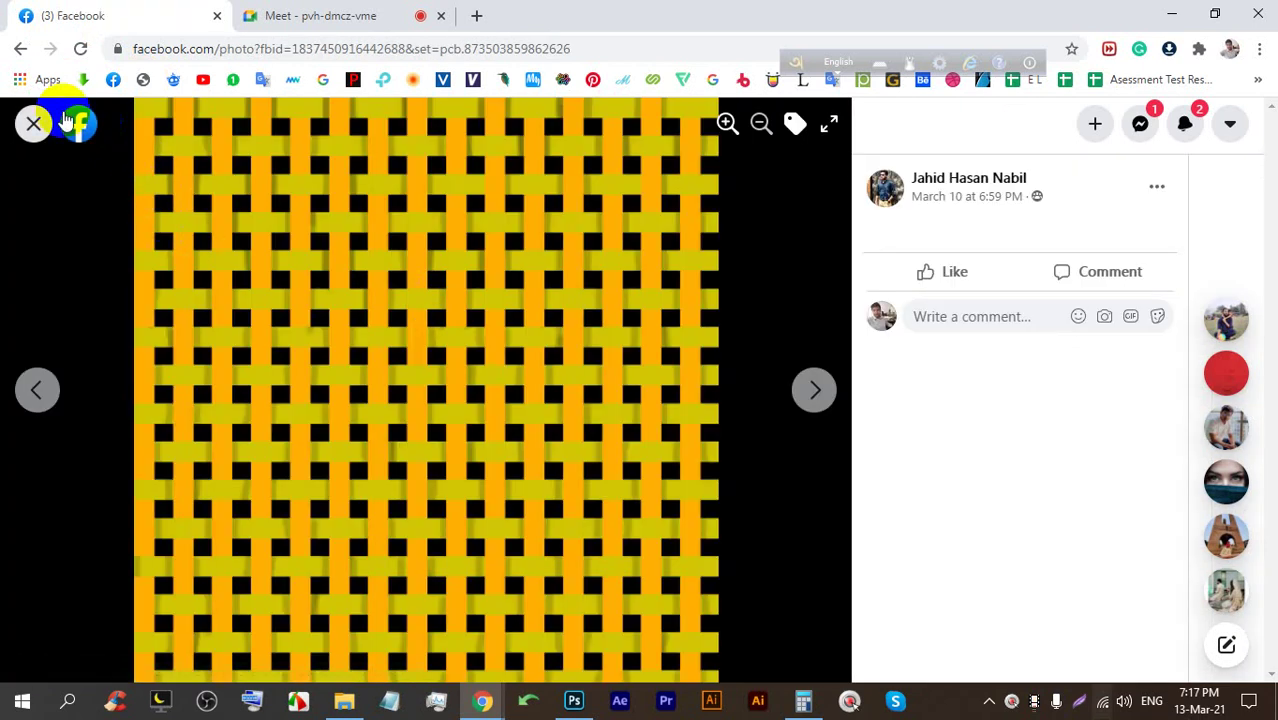
# Return to the Google Meet call and admit the waiting participant
pyautogui.click(282, 15)
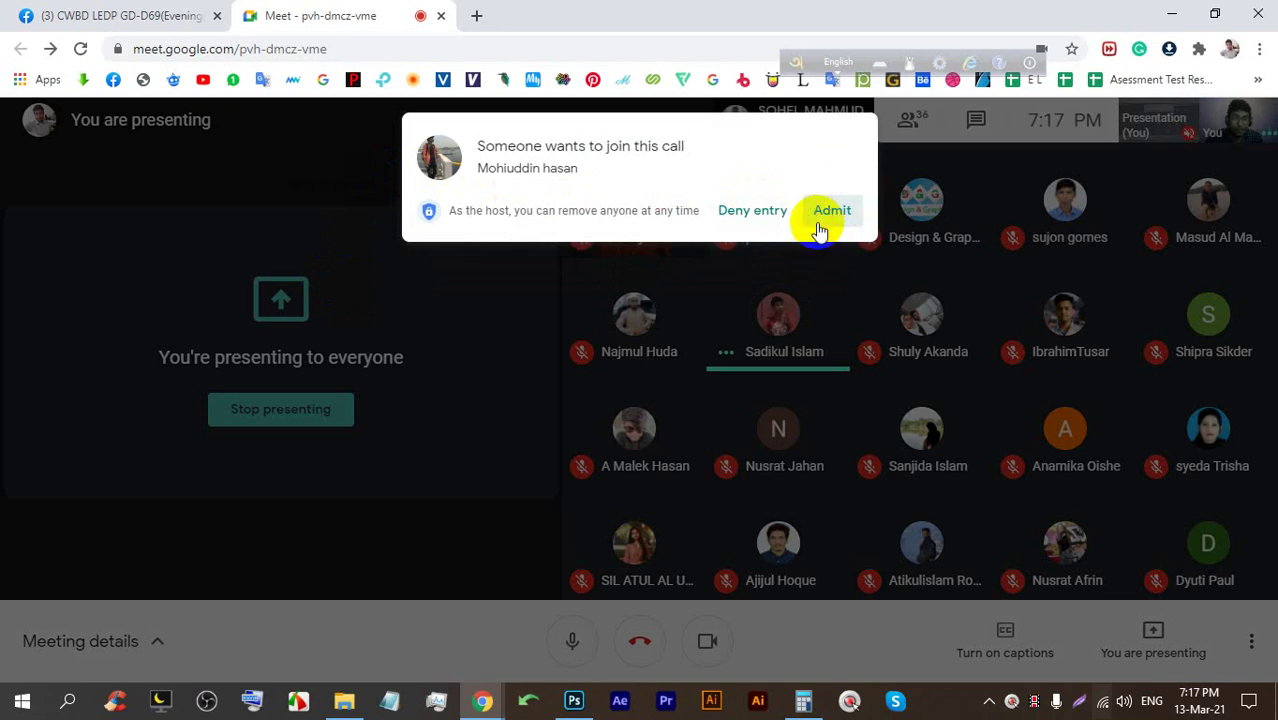
pyautogui.click(818, 222)
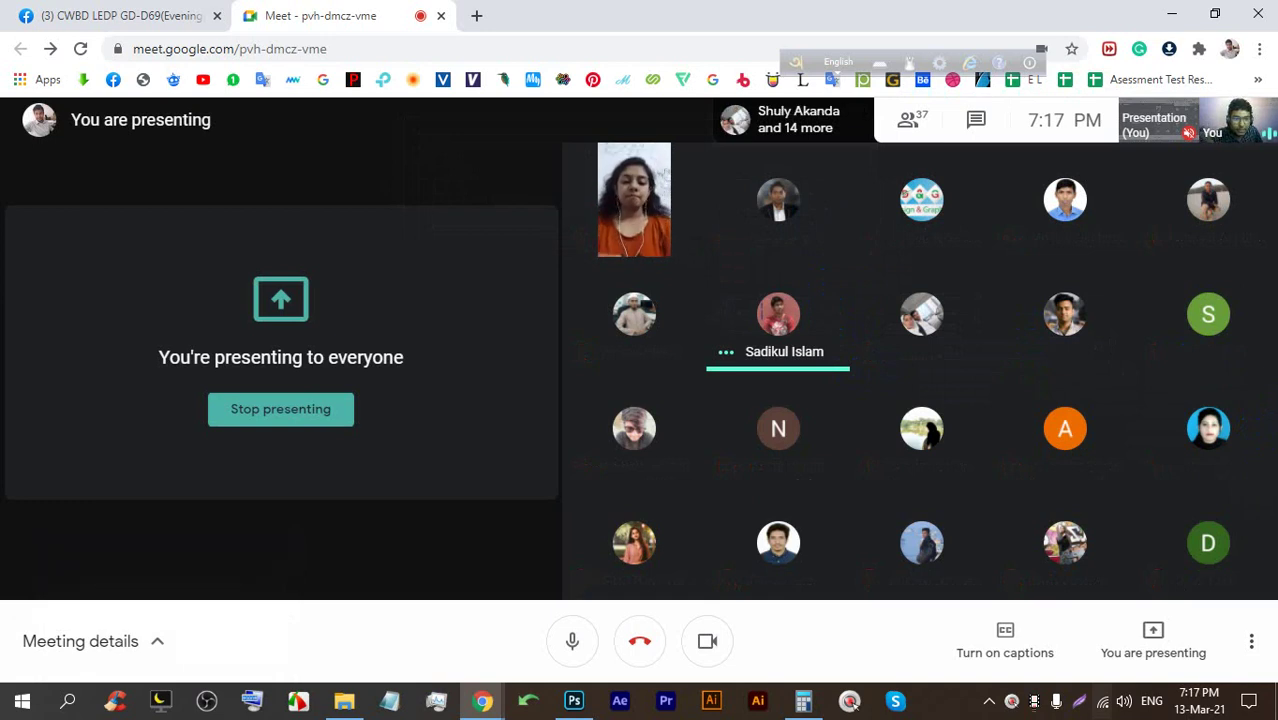
# Look through the group's homework posts around the olive-green pattern and return to the Google Meet call
pyautogui.click(120, 15)
pyautogui.scroll(8, 580, 315)
pyautogui.scroll(3, 588, 318)
pyautogui.scroll(-15, 590, 310)
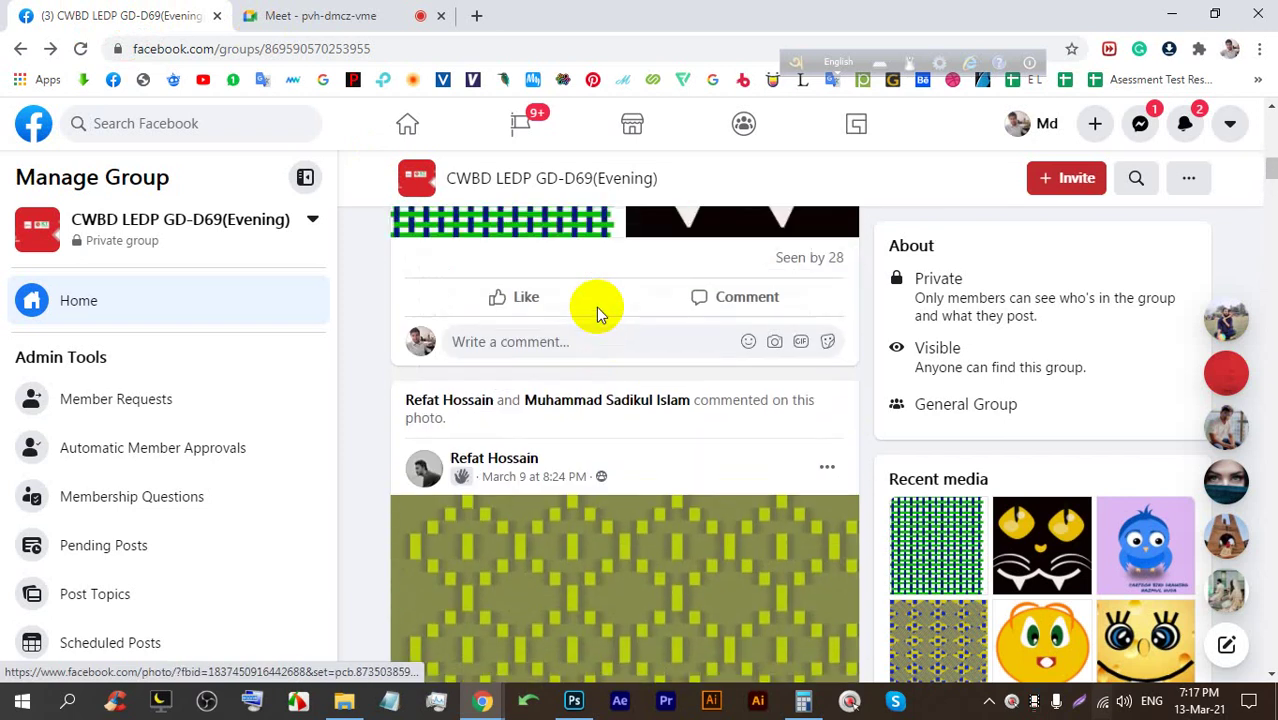
pyautogui.scroll(-3, 596, 307)
pyautogui.click(340, 15)
pyautogui.moveTo(585, 325)
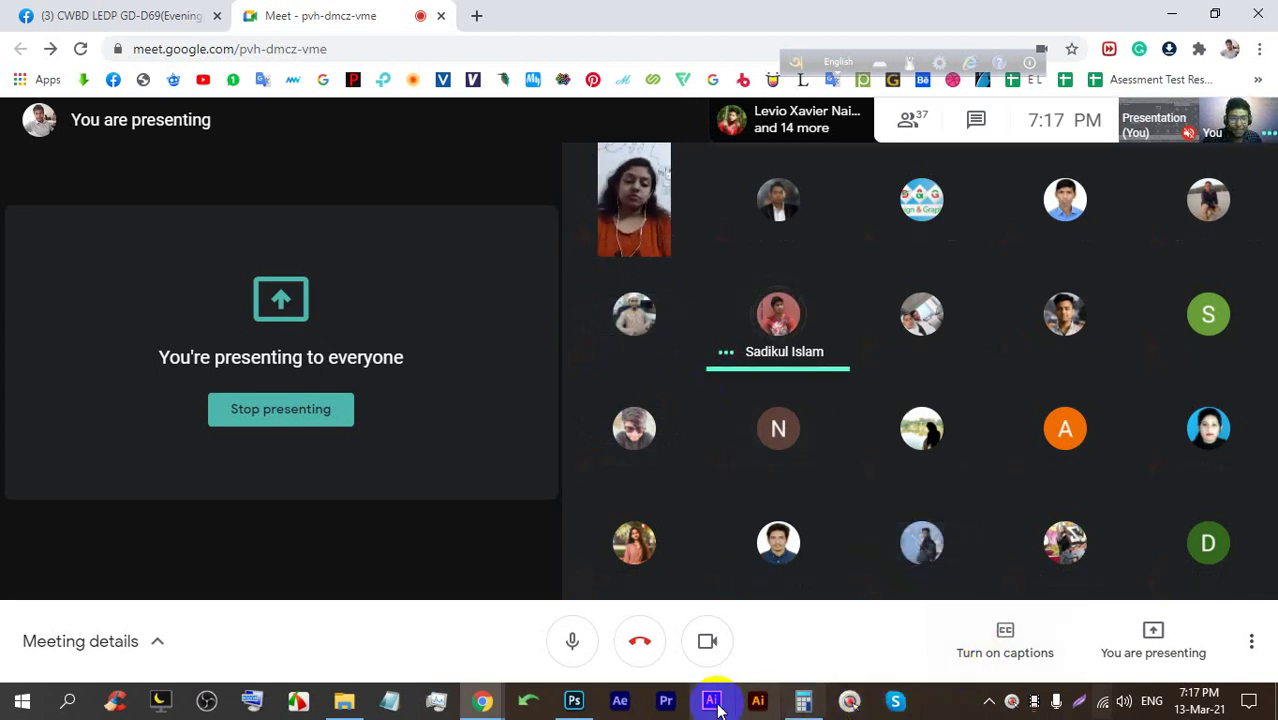
# Switch to Photoshop, close the Untitled-1 document without saving it, and start a new document
pyautogui.click(574, 700)
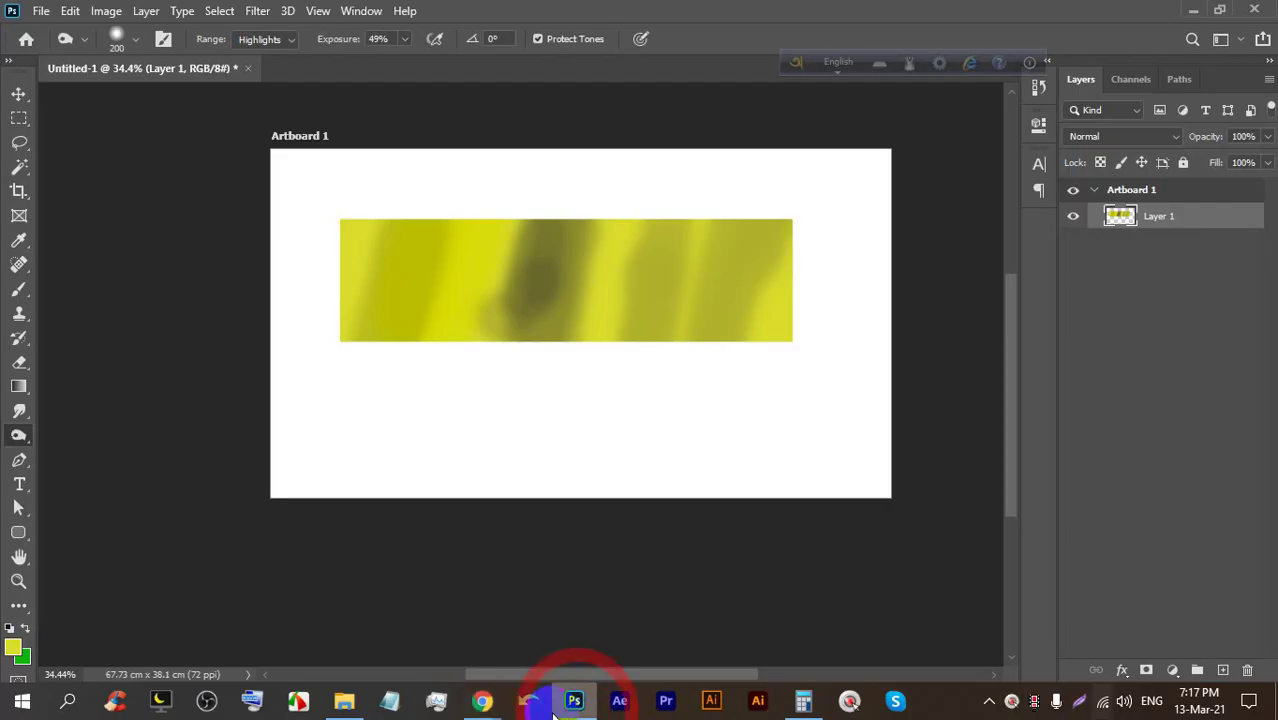
pyautogui.click(243, 67)
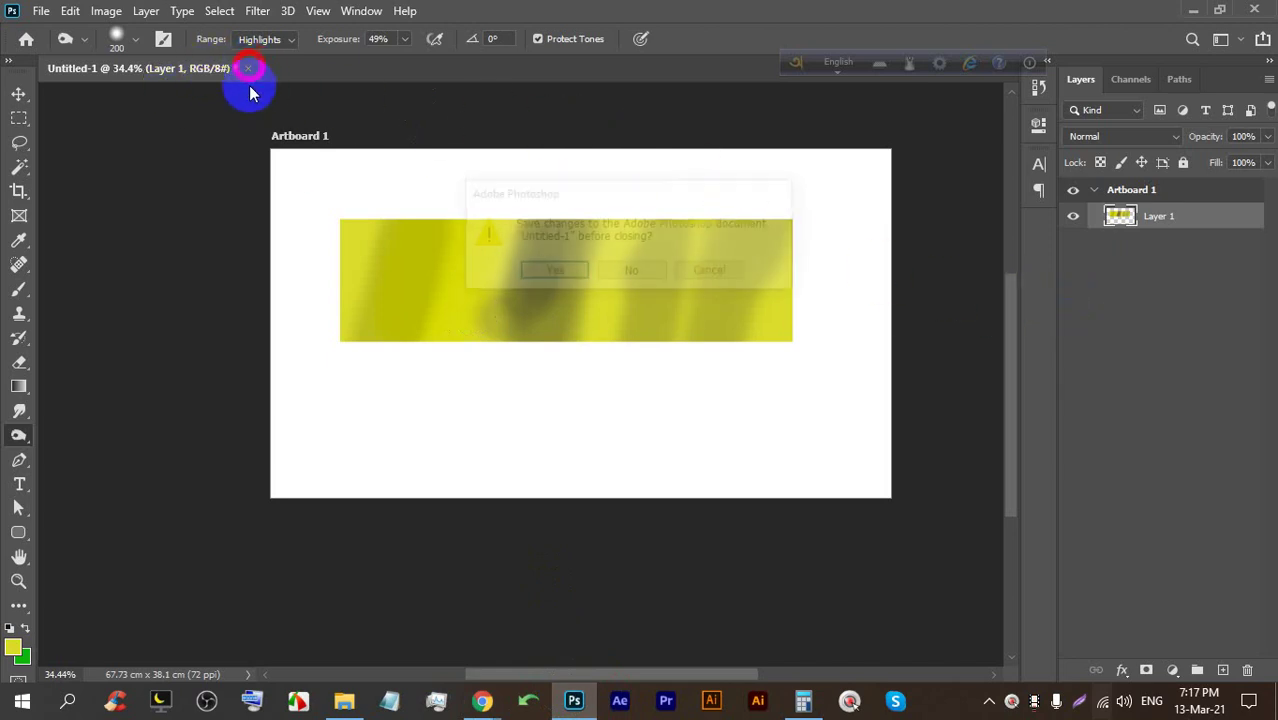
pyautogui.click(638, 273)
pyautogui.click(41, 11)
pyautogui.click(52, 30)
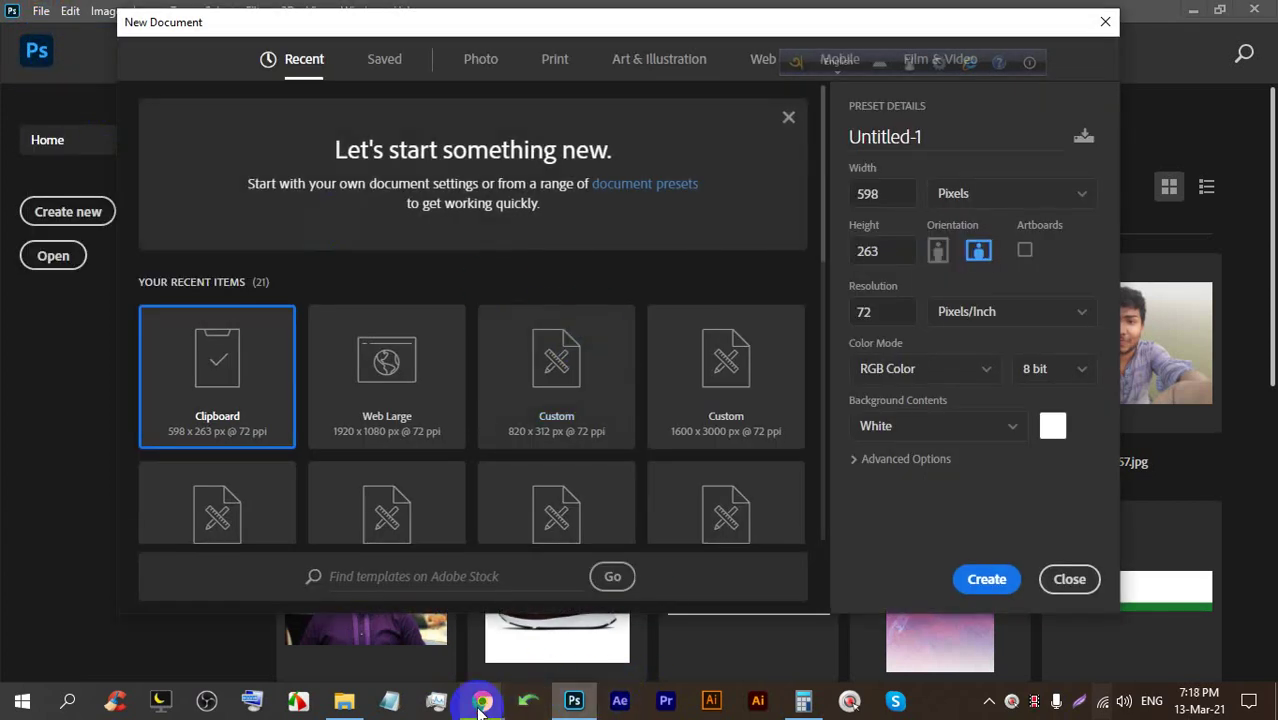
# Switch to the Google Meet call and admit the new participant asking to join
pyautogui.click(365, 605)
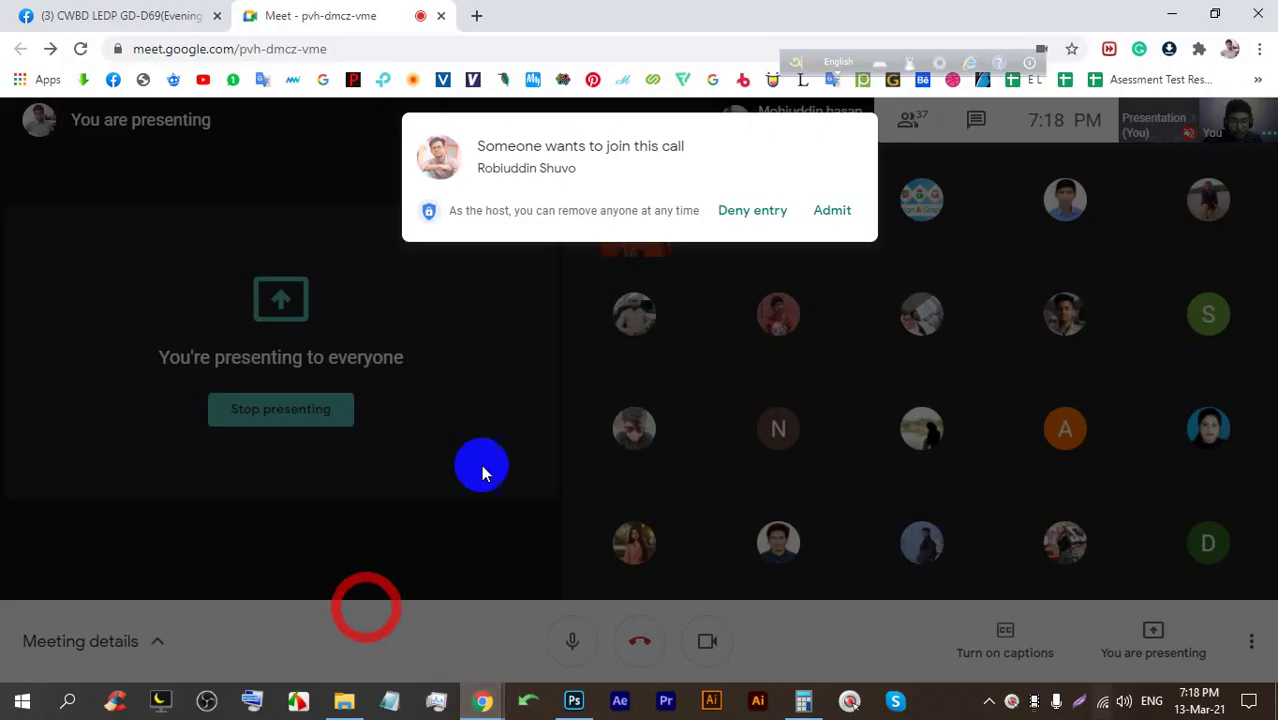
pyautogui.click(843, 210)
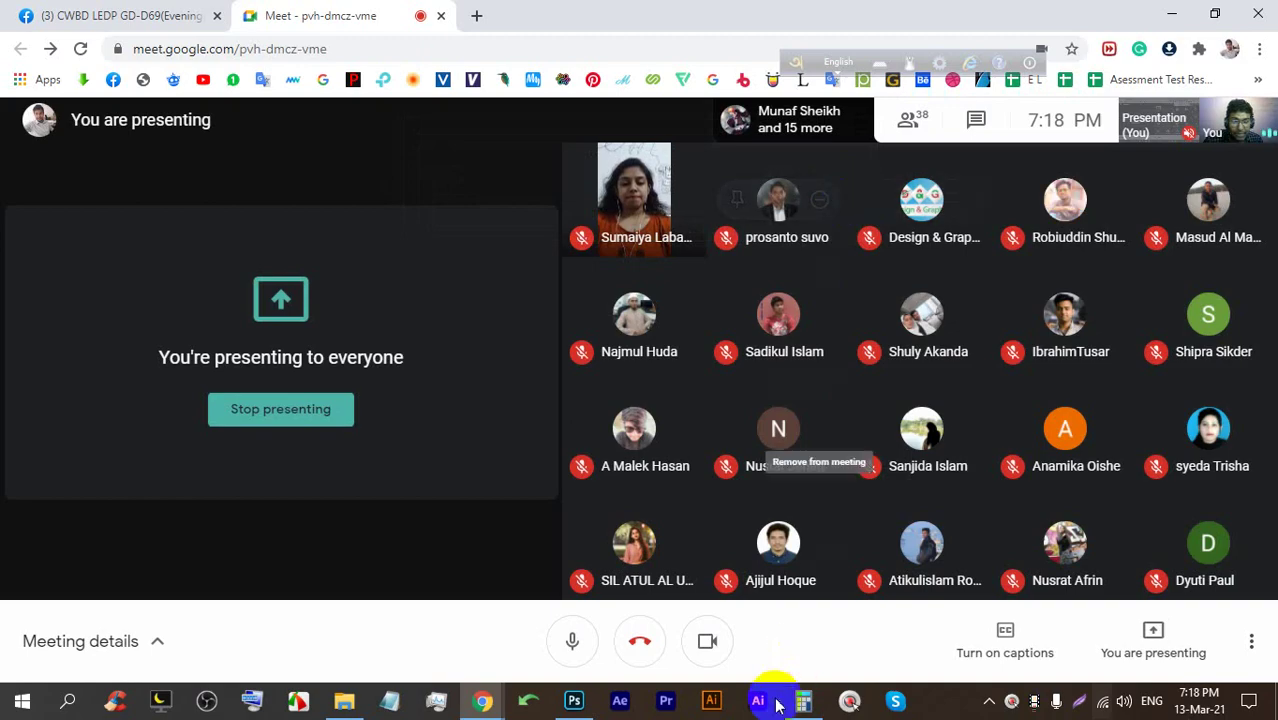
# Switch to Photoshop and create a document from the recent Web Large preset, 1920 x 1080 px at 72 ppi
pyautogui.click(568, 692)
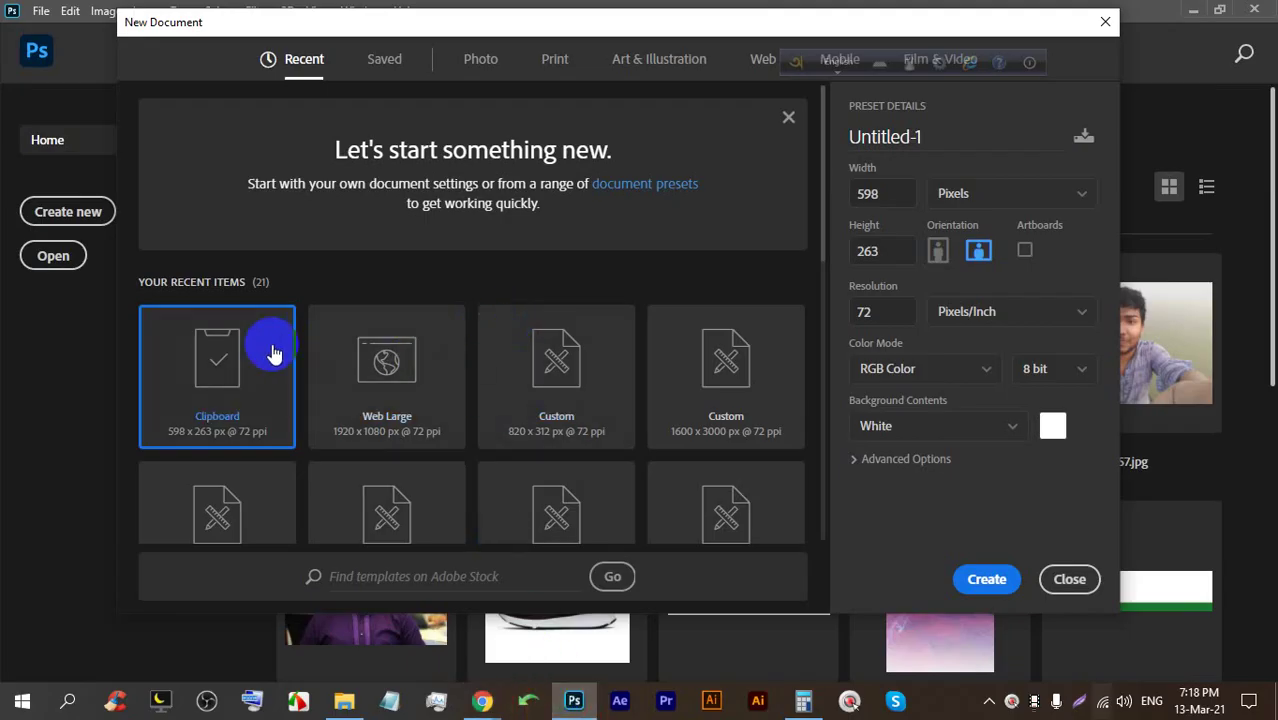
pyautogui.doubleClick(408, 356)
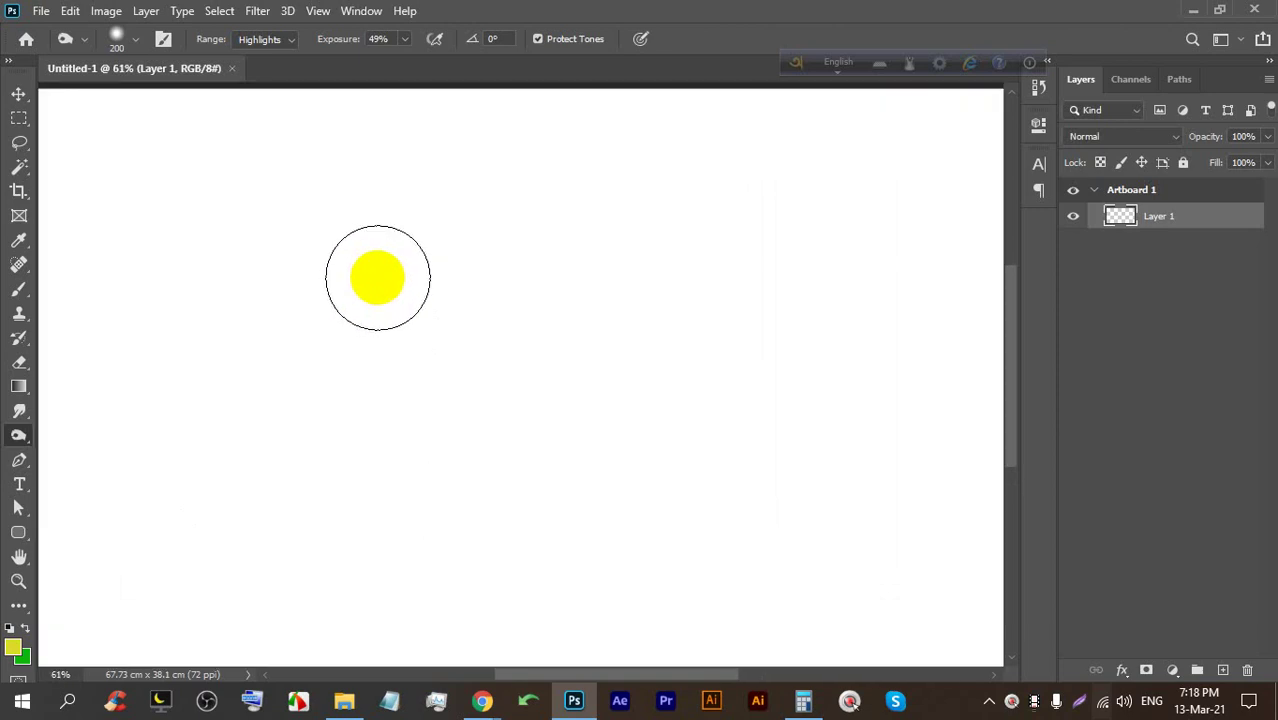
# Adjust the Burn Tool's brush size to 125
pyautogui.press('[')
pyautogui.press('[')
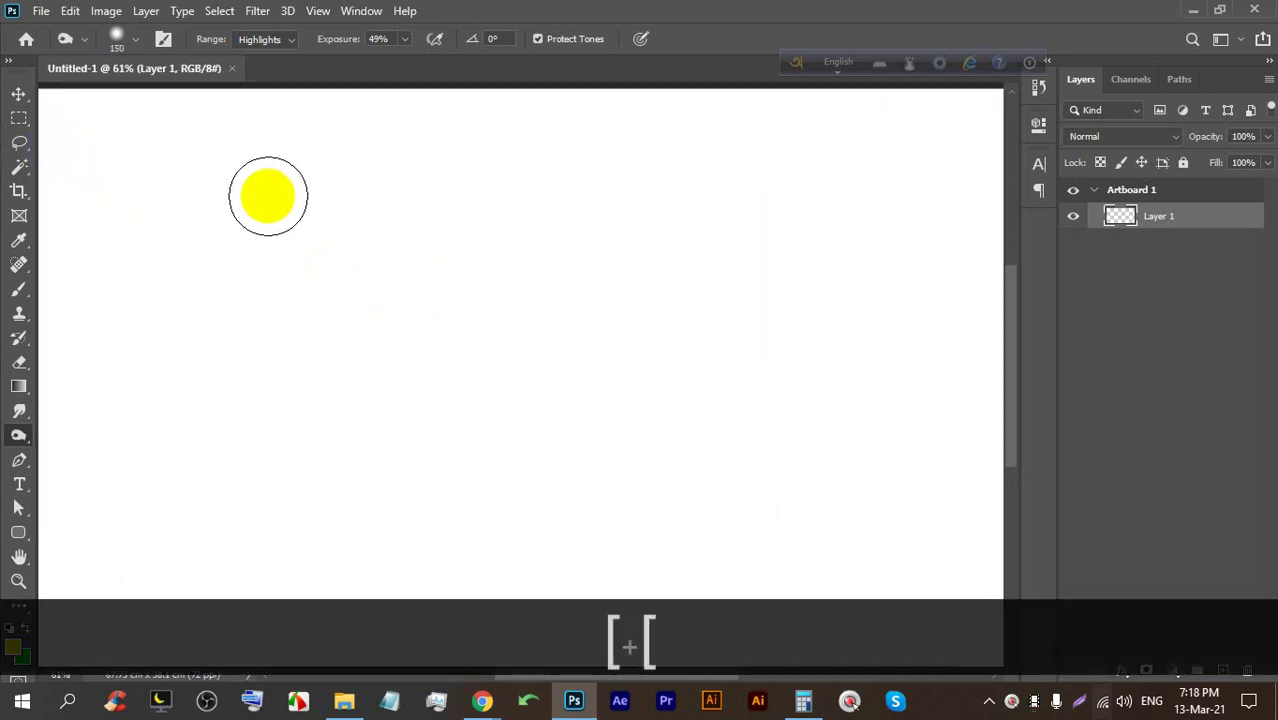
pyautogui.press('[')
pyautogui.press('[')
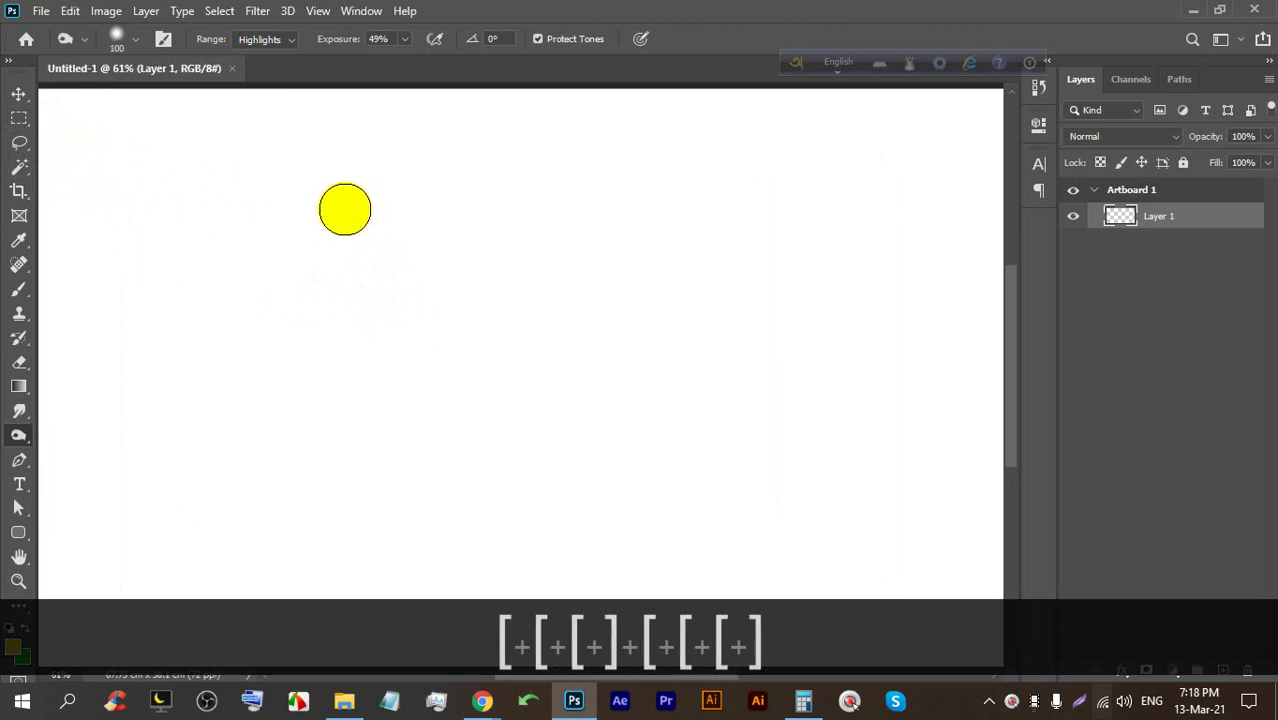
pyautogui.press(']')
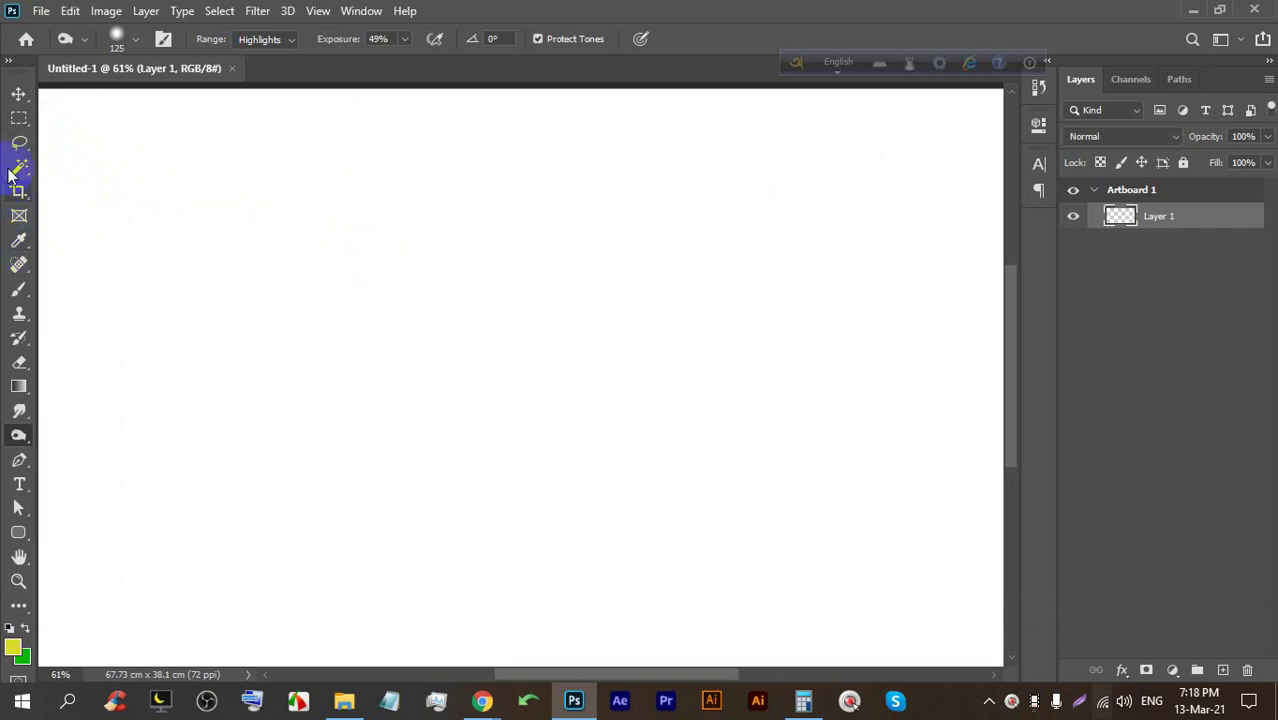
# Activate the Rectangular Marquee Tool and examine the marquee tool variants, checking the Google Meet call in between
pyautogui.click(20, 120)
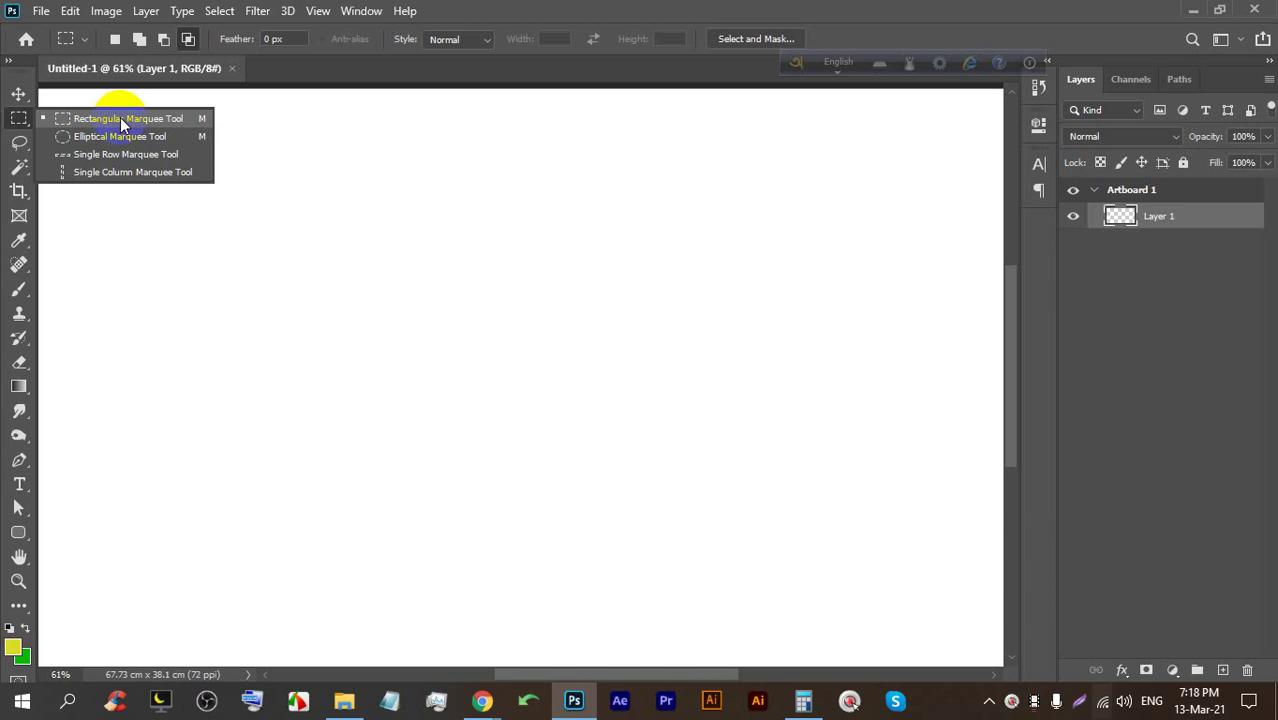
pyautogui.moveTo(482, 701)
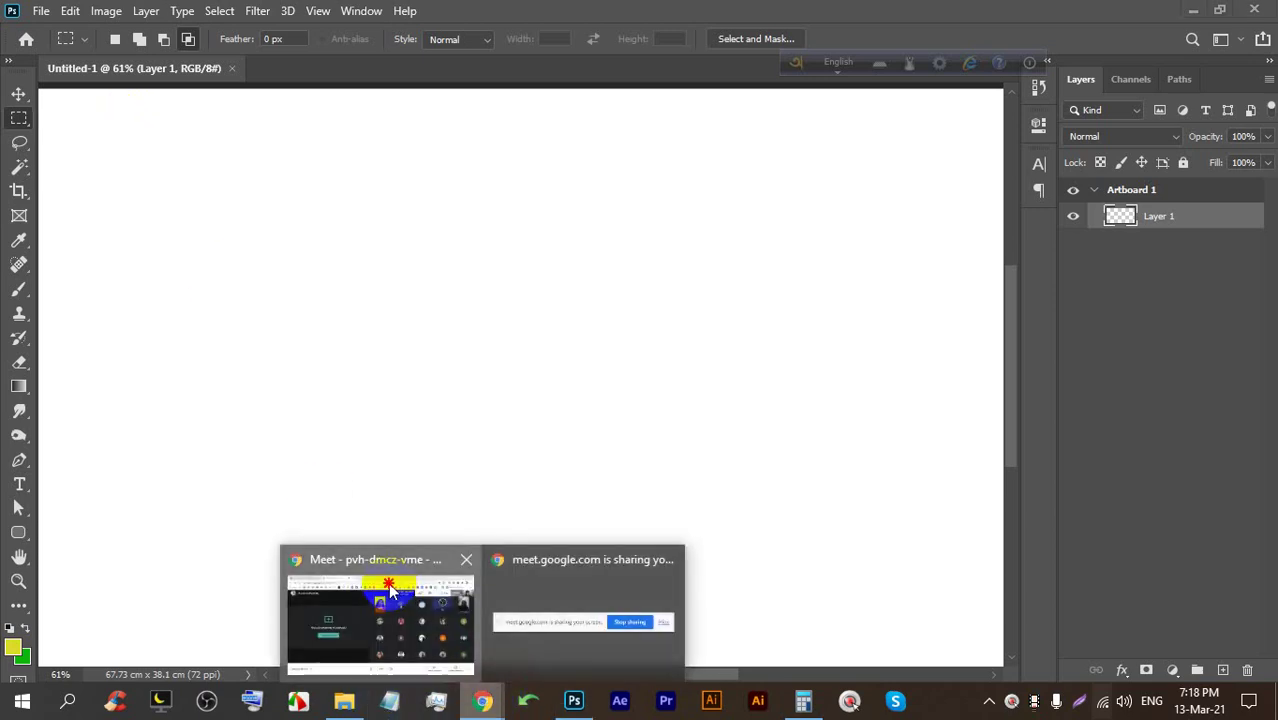
pyautogui.click(415, 562)
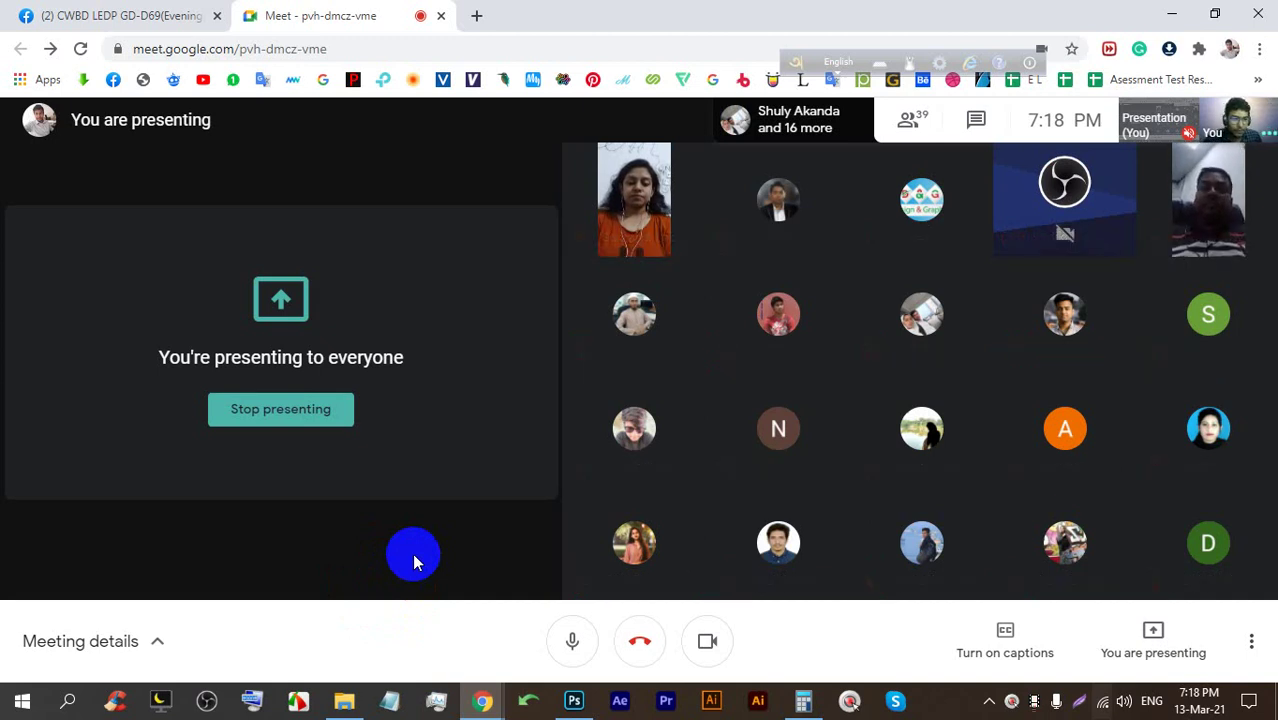
pyautogui.click(572, 700)
pyautogui.click(27, 121)
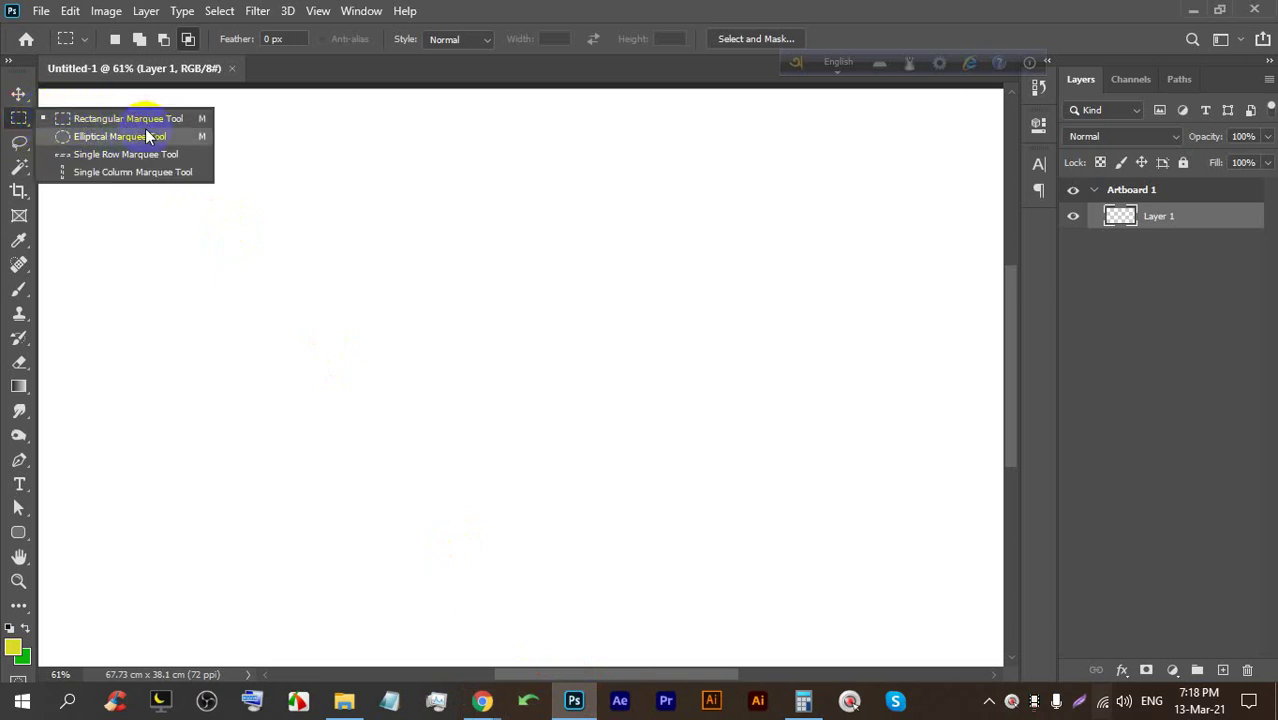
pyautogui.moveTo(478, 698)
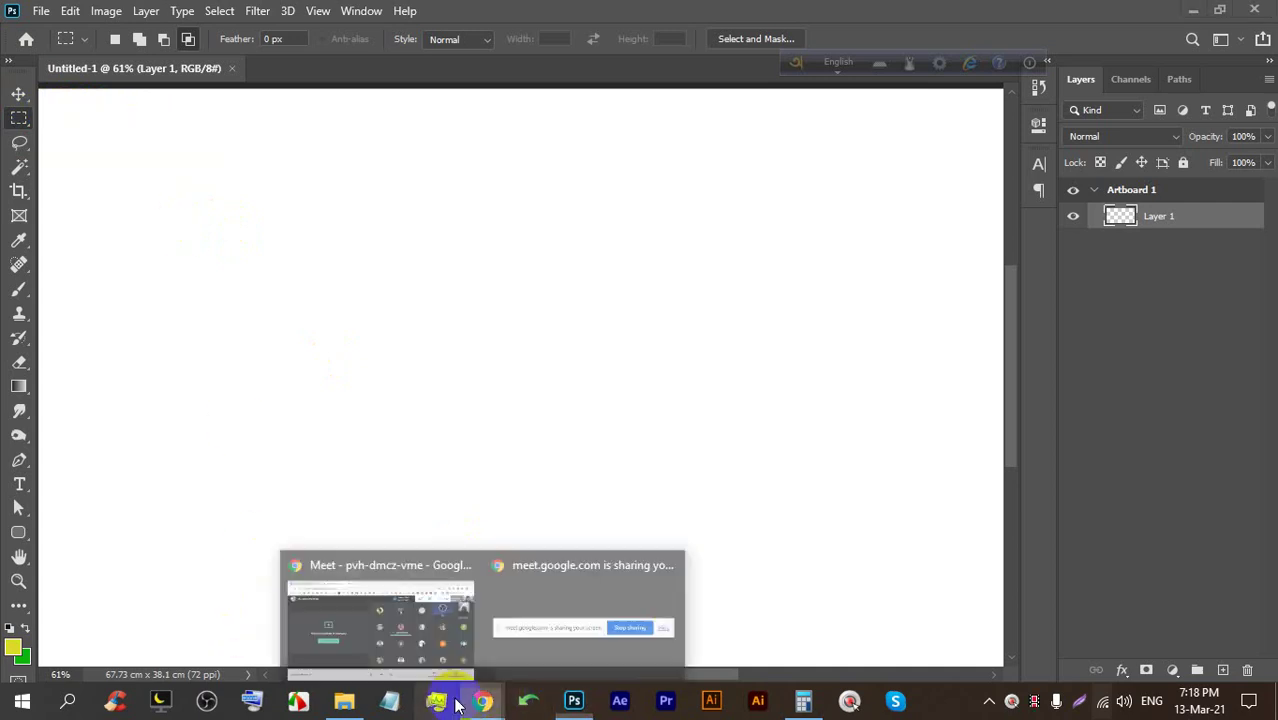
pyautogui.click(412, 598)
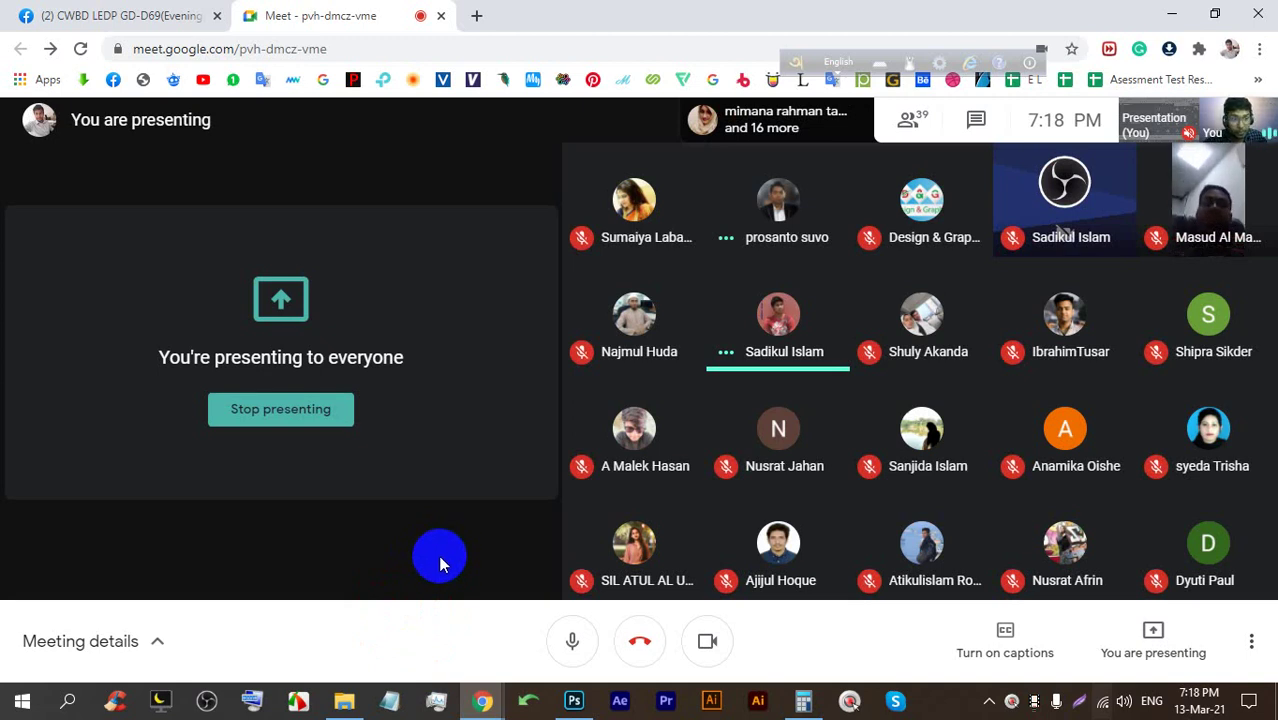
# Check the Google Meet call, return to Photoshop and examine the available marquee tool variants
pyautogui.click(576, 702)
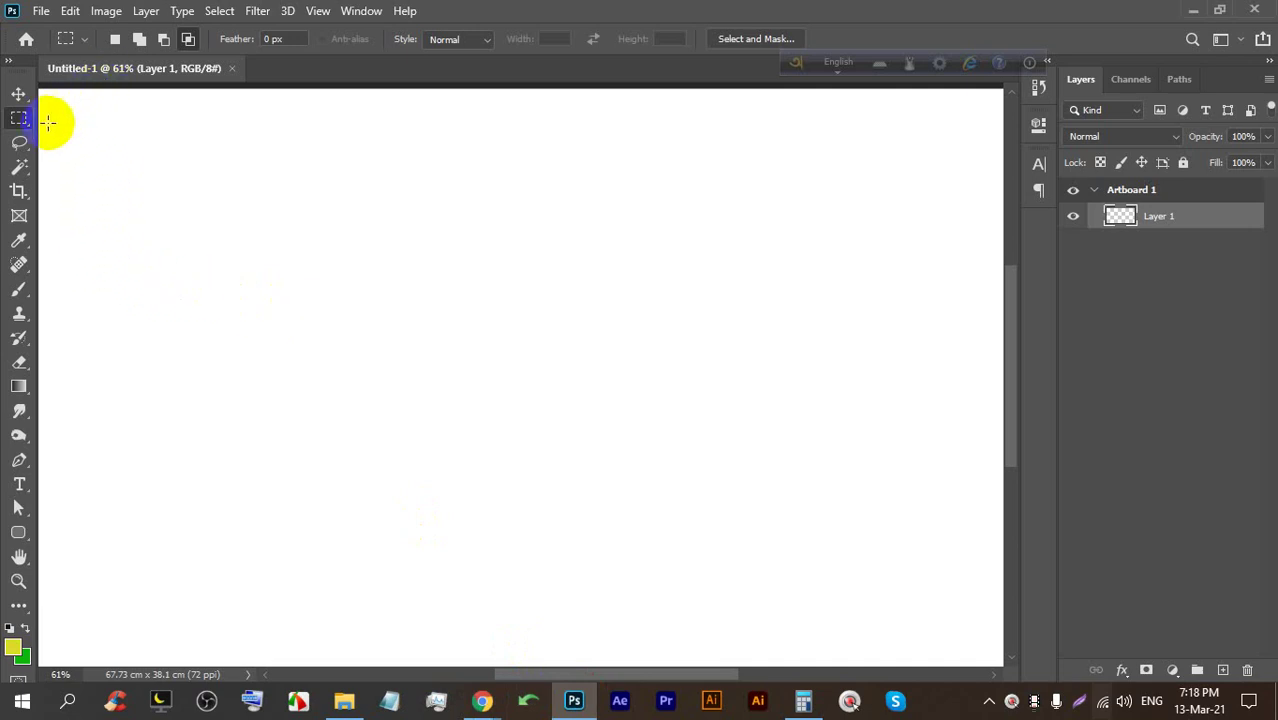
pyautogui.click(574, 701)
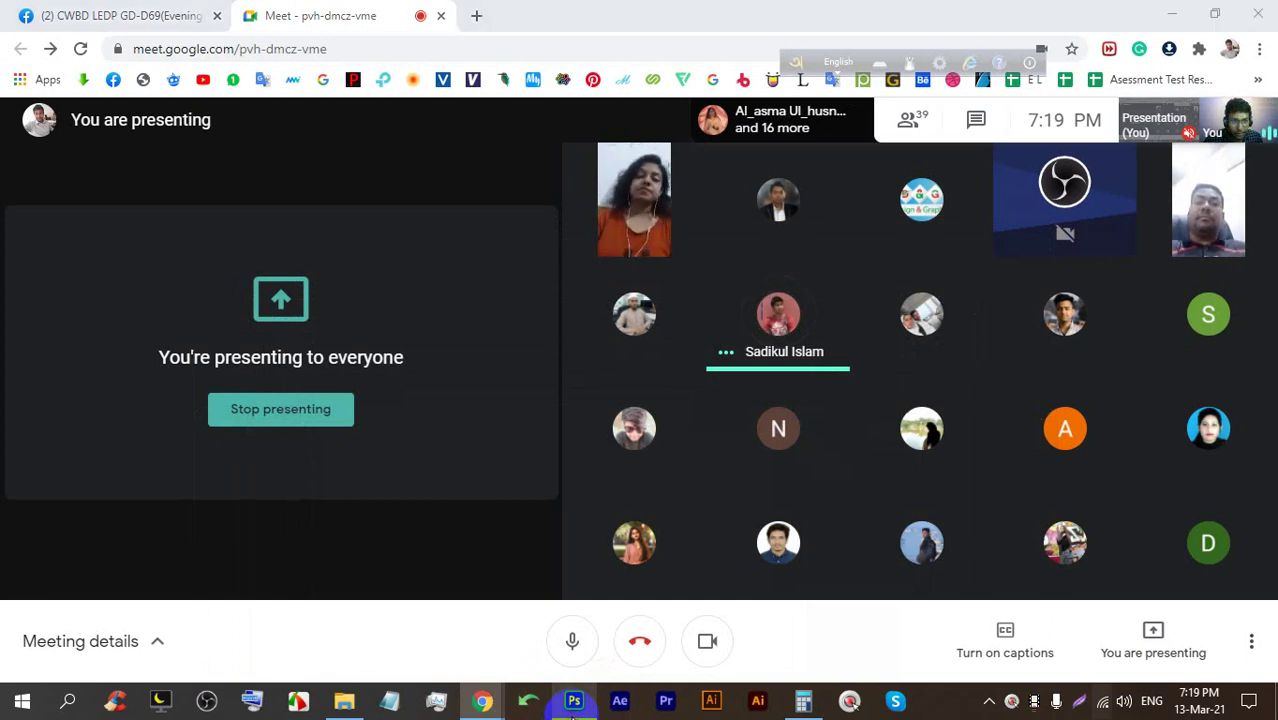
pyautogui.click(573, 705)
pyautogui.rightClick(16, 118)
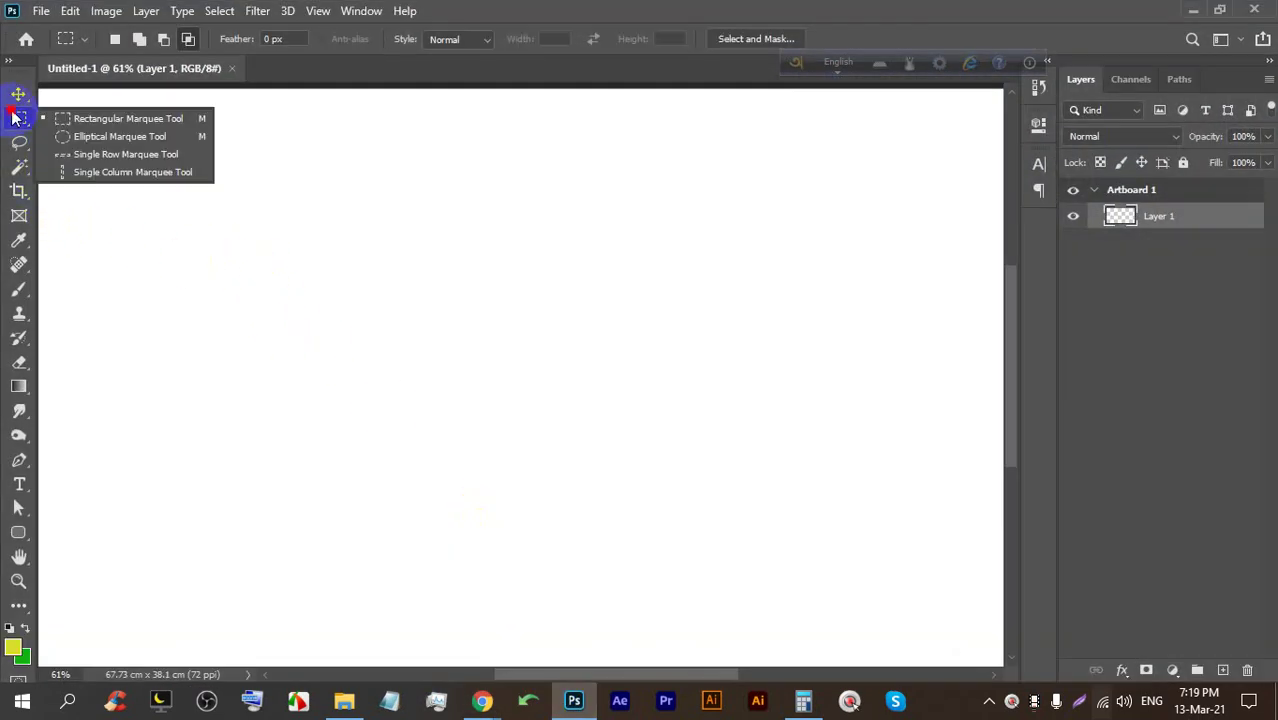
pyautogui.click(19, 121)
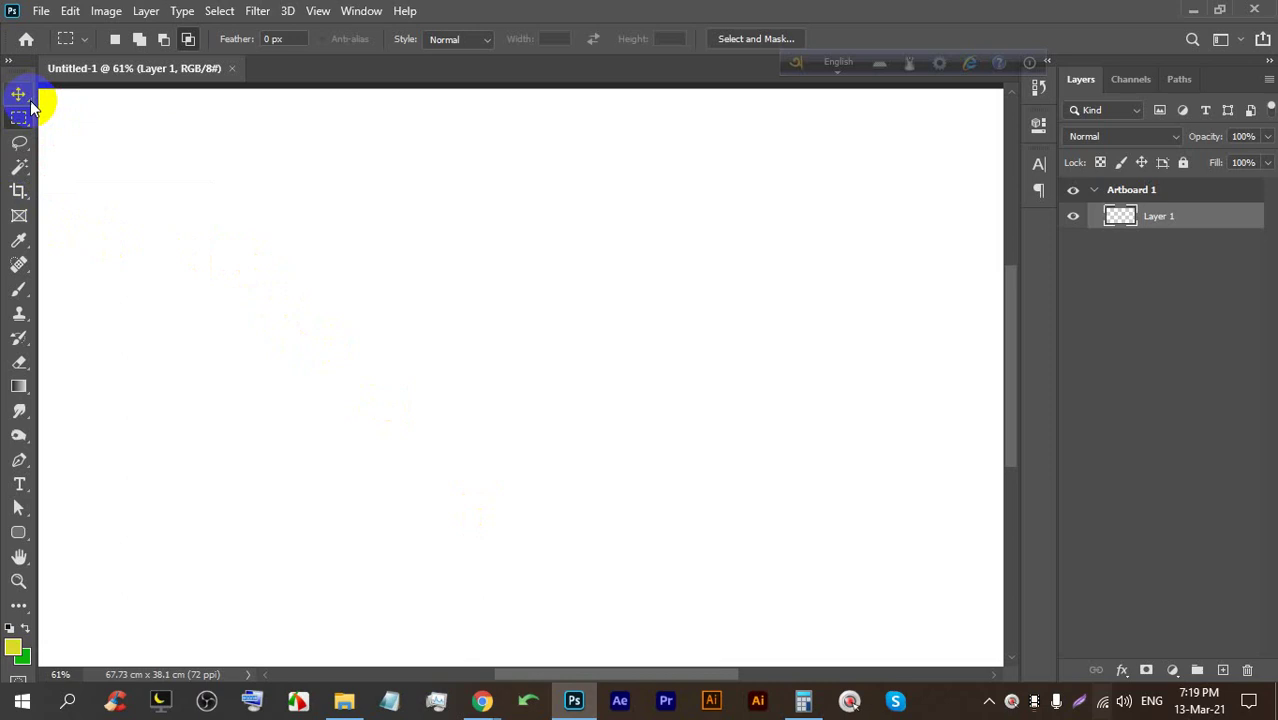
# Activate the Lasso Tool and examine its Polygonal and Magnetic variants
pyautogui.click(20, 143)
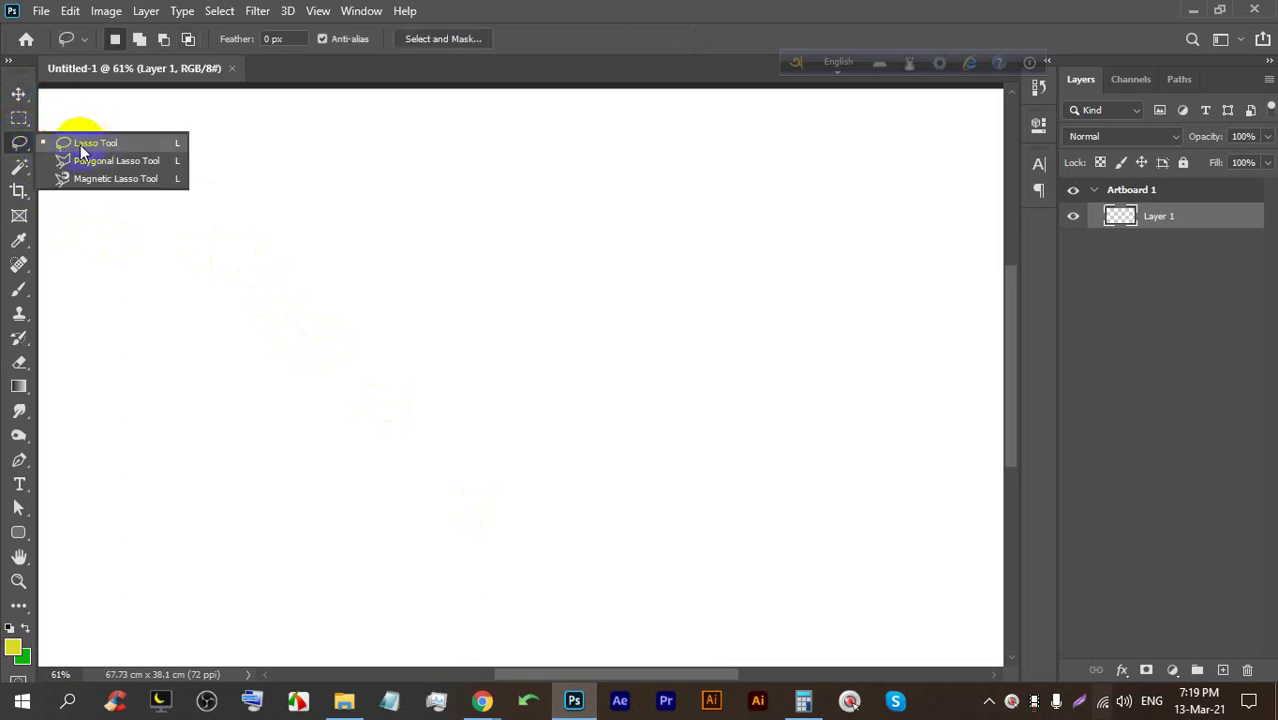
pyautogui.click(20, 148)
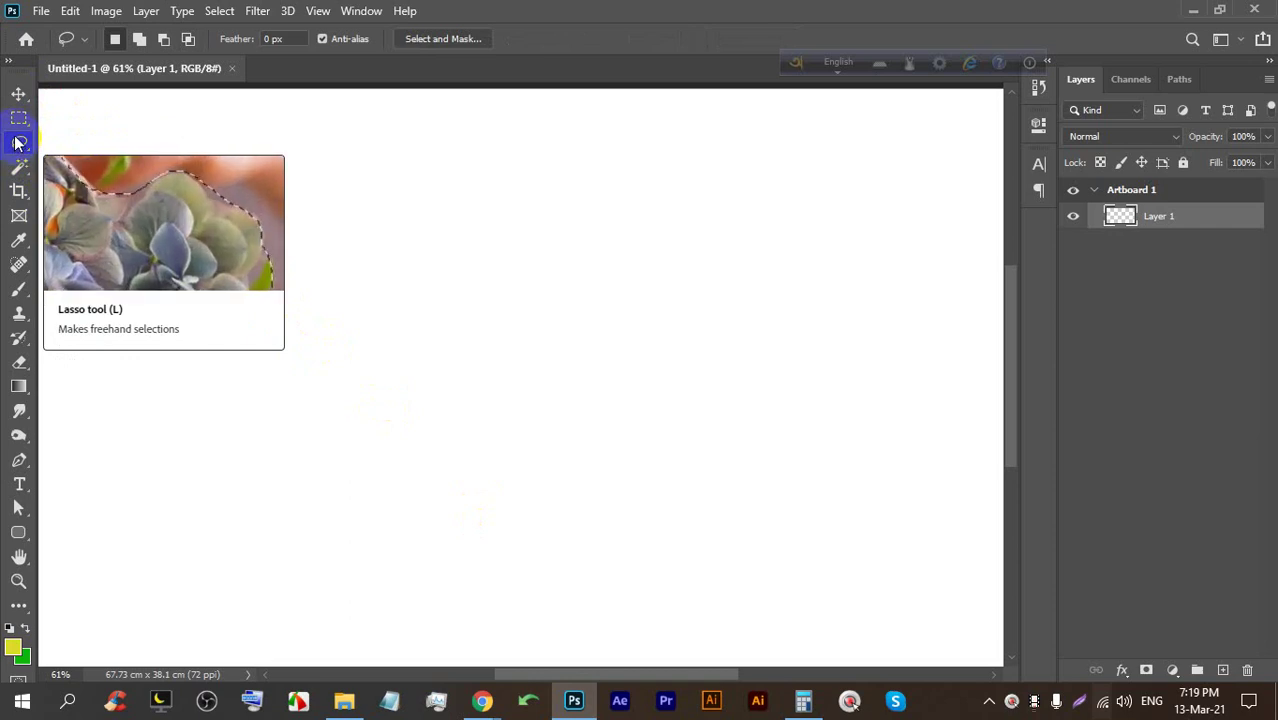
pyautogui.rightClick(16, 143)
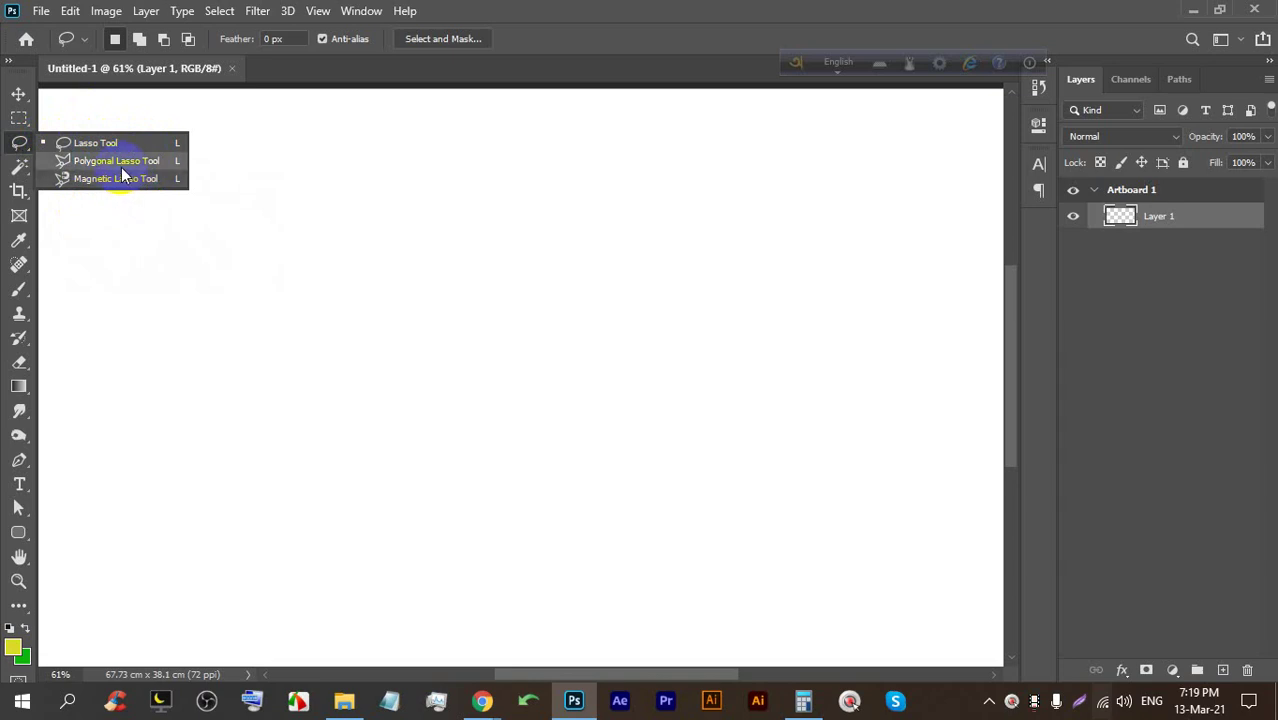
# Open the image 2013_09_01_2_12_b.jpg from the LEDP\Image folder on the LEDP (E:) drive
pyautogui.click(40, 10)
pyautogui.click(40, 46)
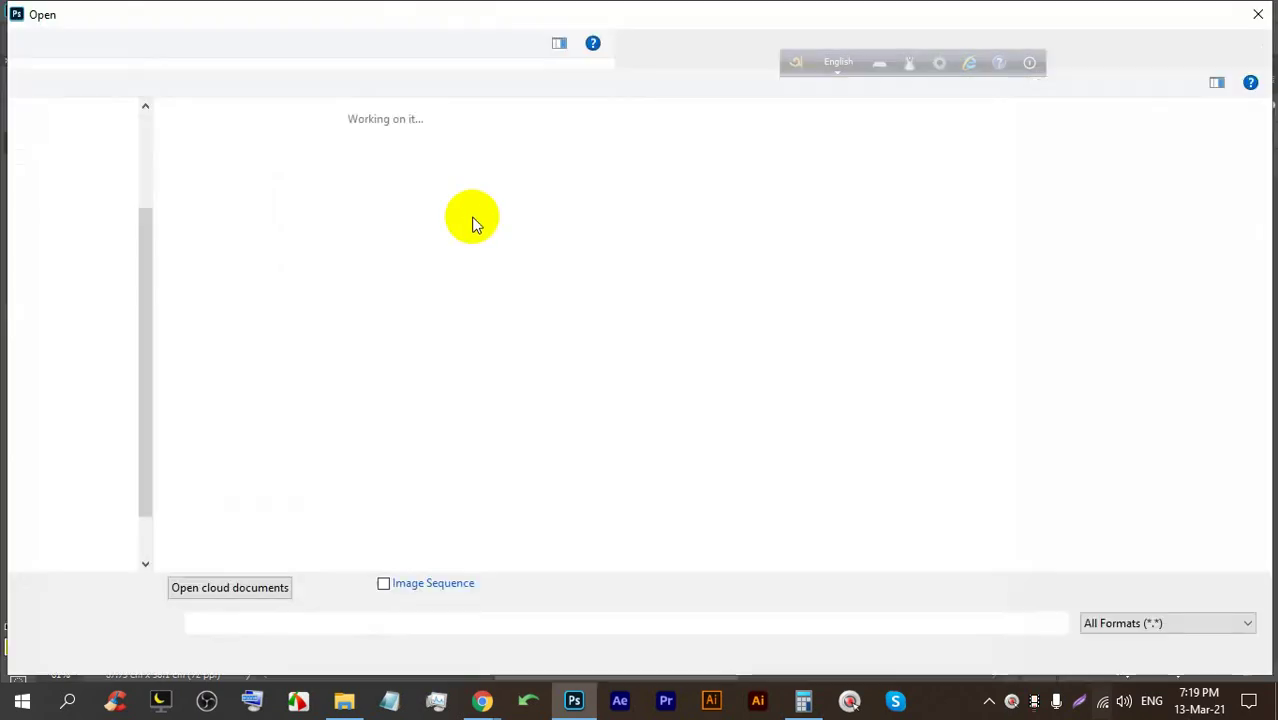
pyautogui.click(218, 47)
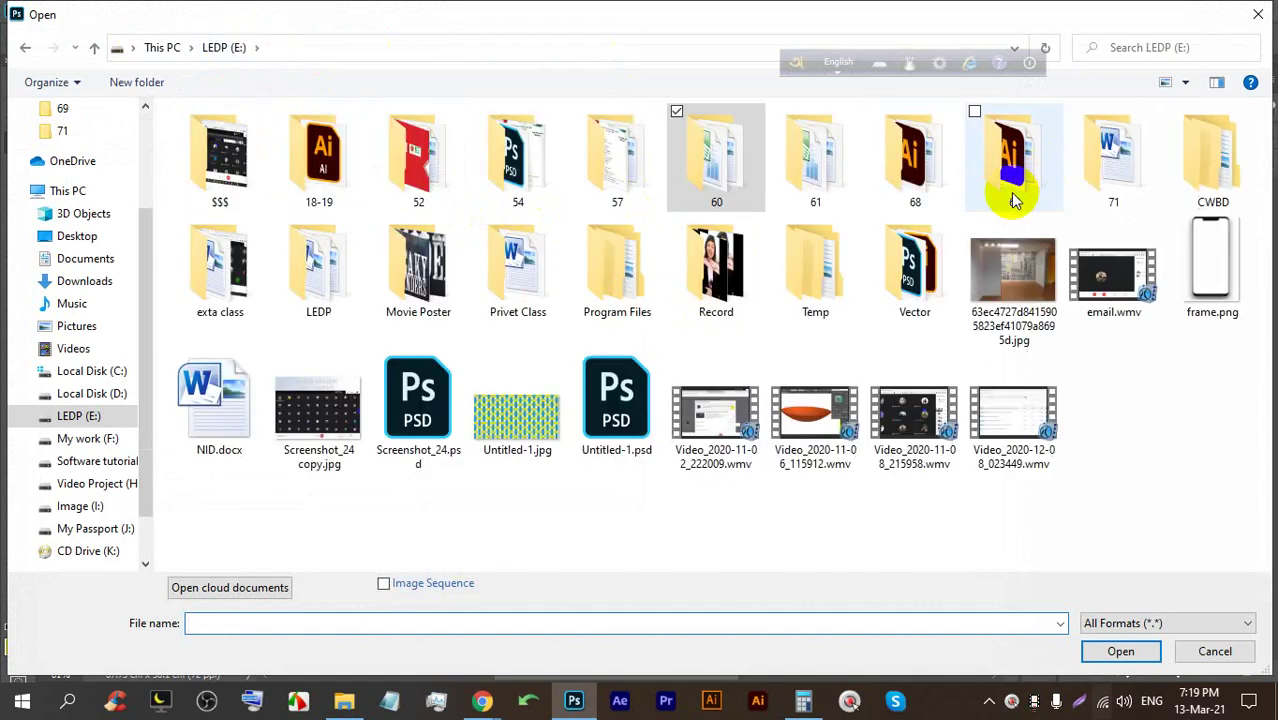
pyautogui.click(334, 287)
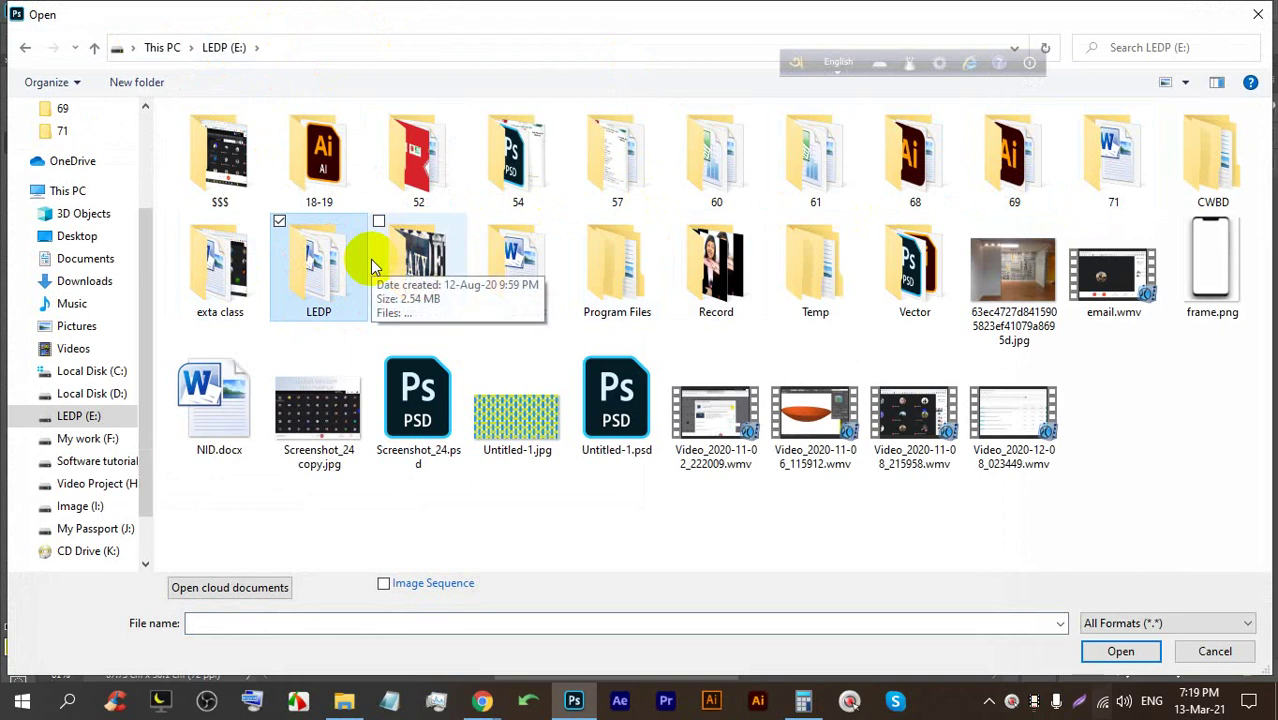
pyautogui.press('Return')
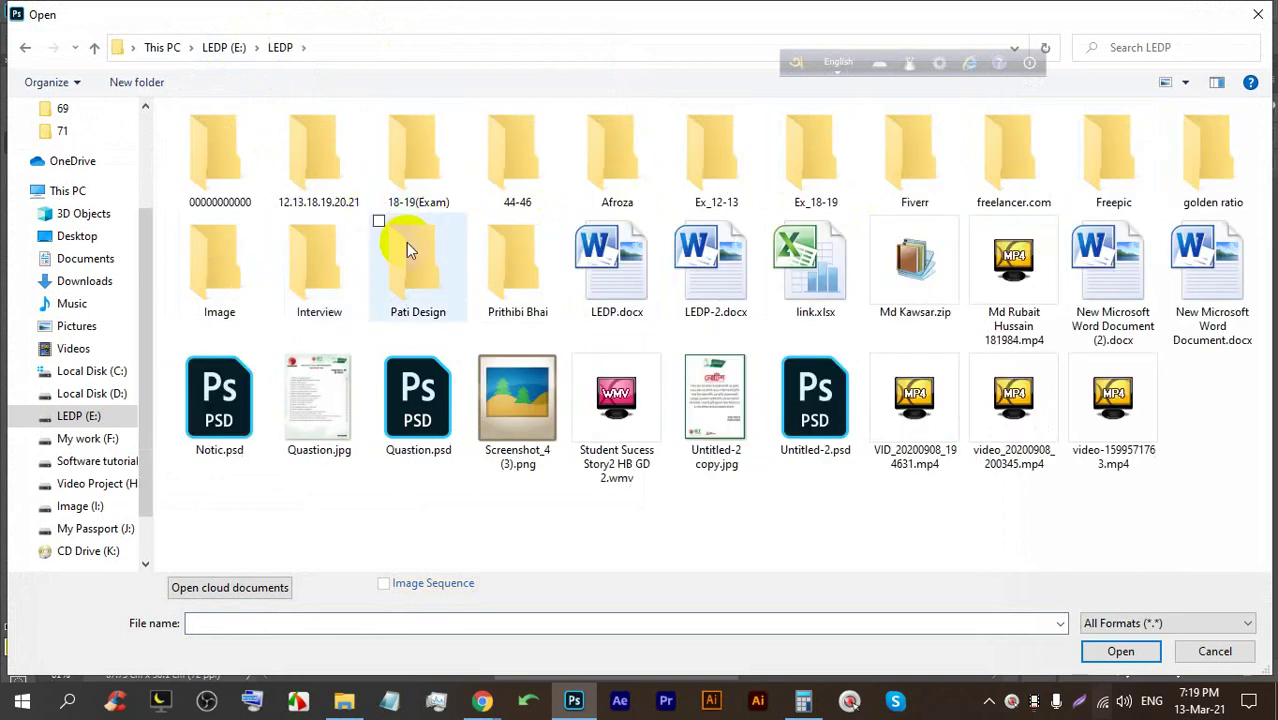
pyautogui.doubleClick(225, 280)
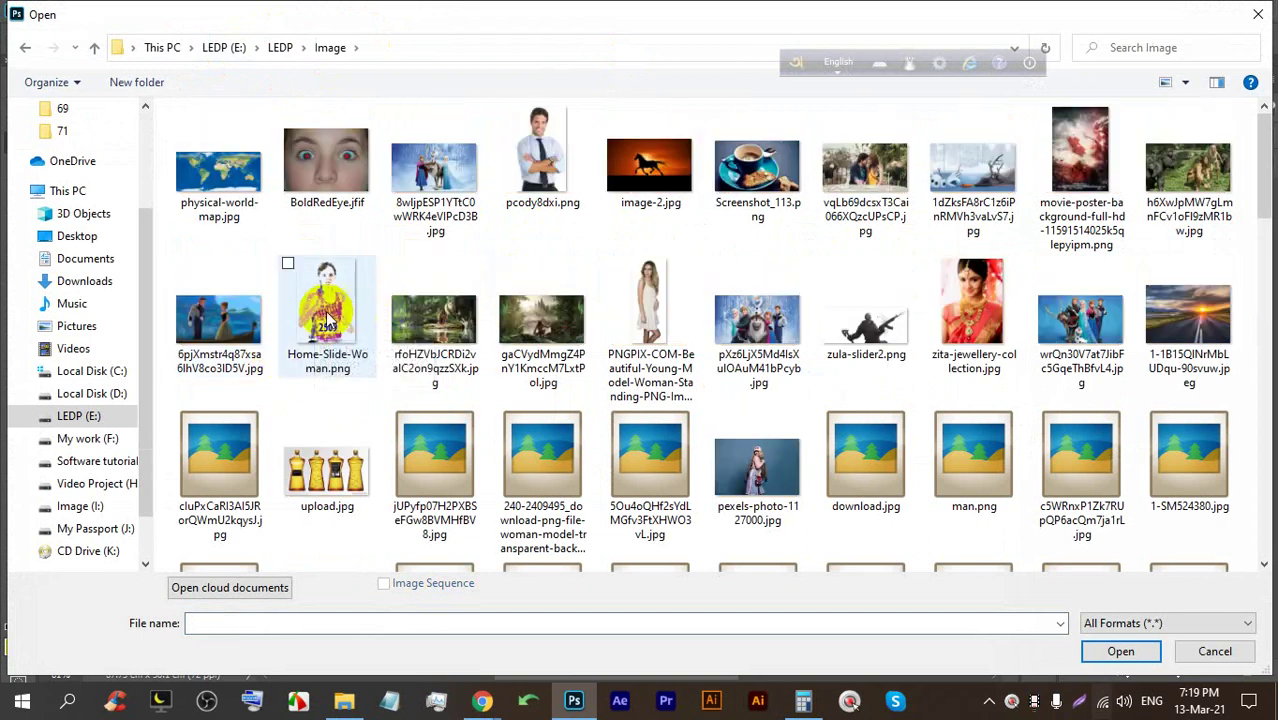
pyautogui.scroll(-3, 410, 400)
pyautogui.scroll(-3, 413, 340)
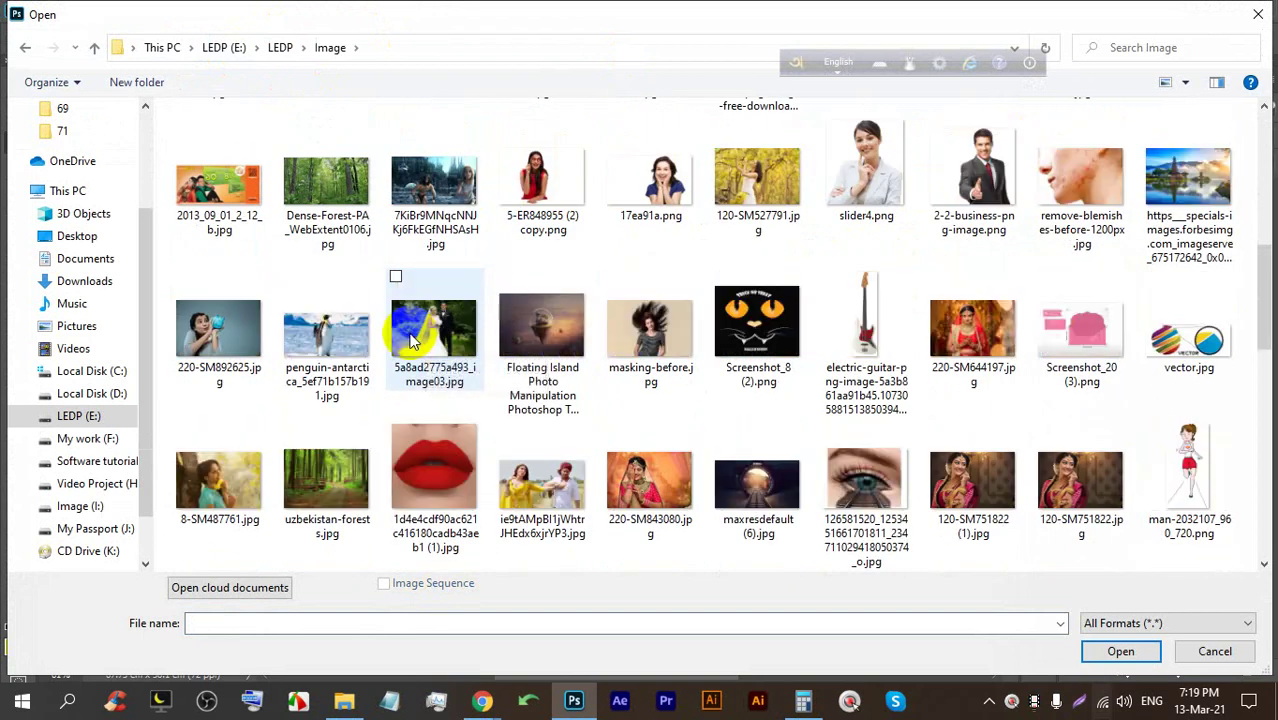
pyautogui.scroll(-6, 390, 342)
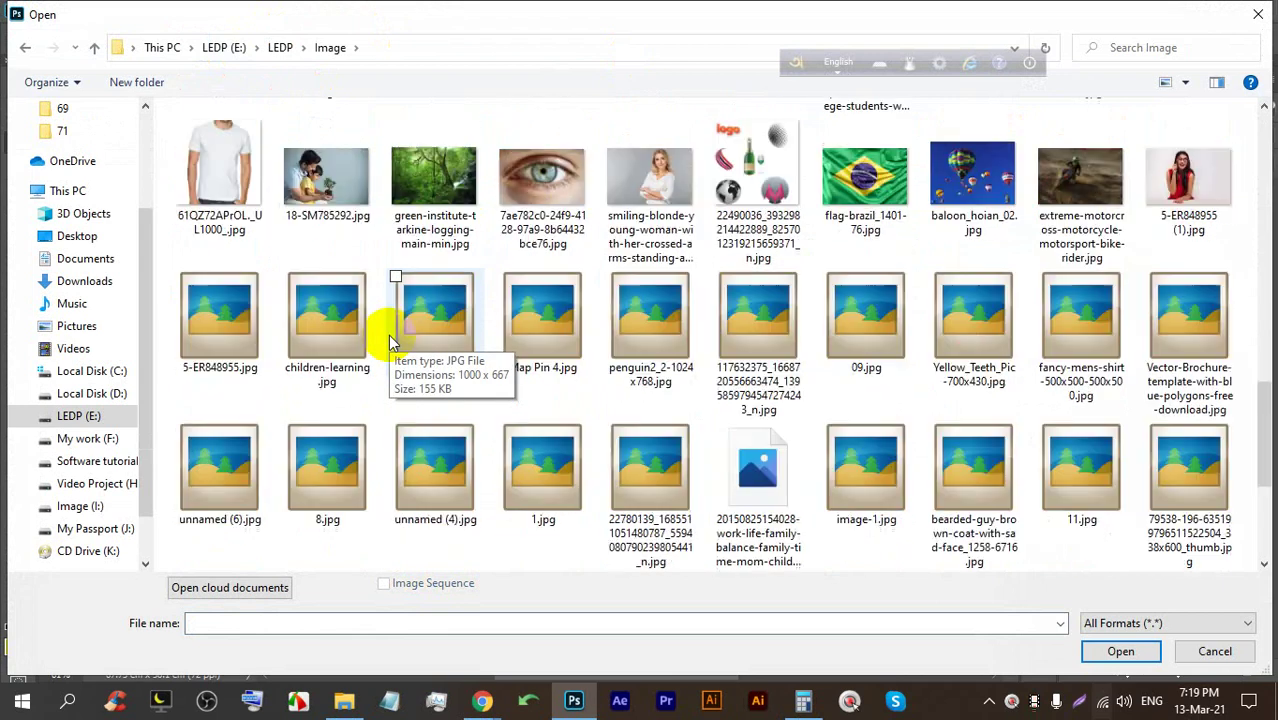
pyautogui.scroll(5, 370, 335)
pyautogui.click(213, 180)
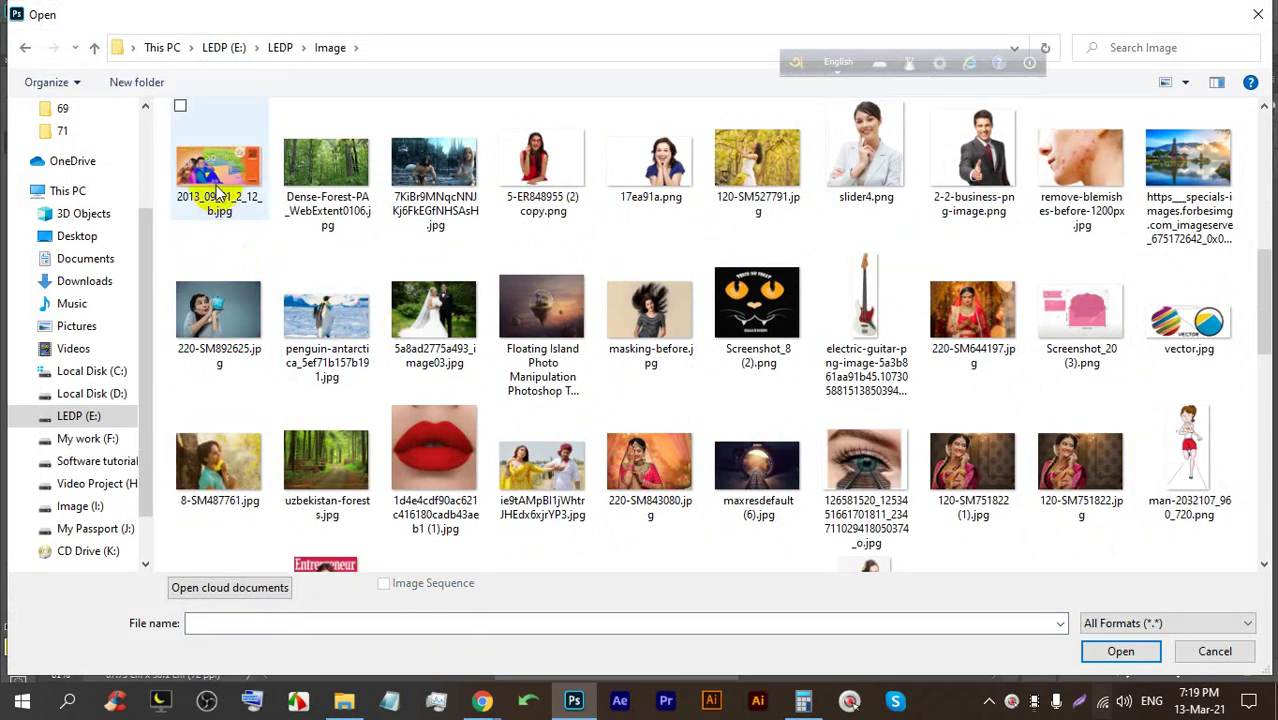
pyautogui.doubleClick(212, 185)
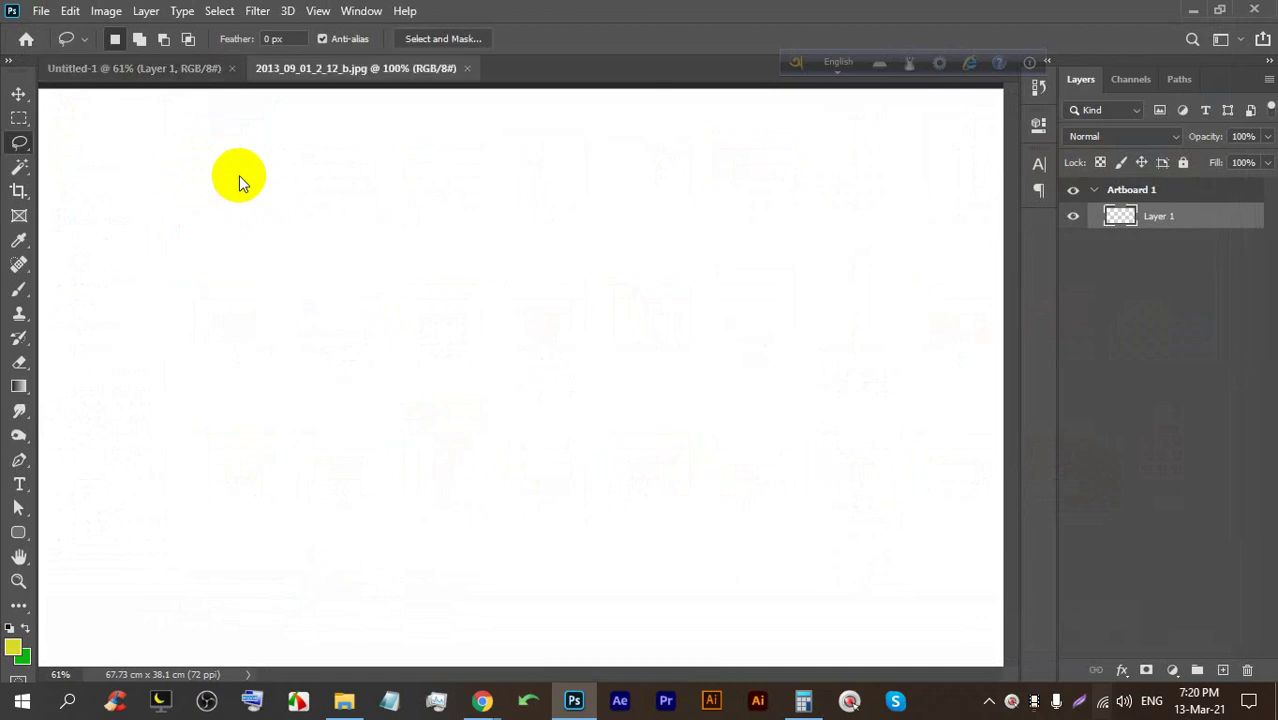
# Draw a freehand Lasso selection around the heads and upper bodies of the couple in the banner
pyautogui.scroll(-1, 228, 323)
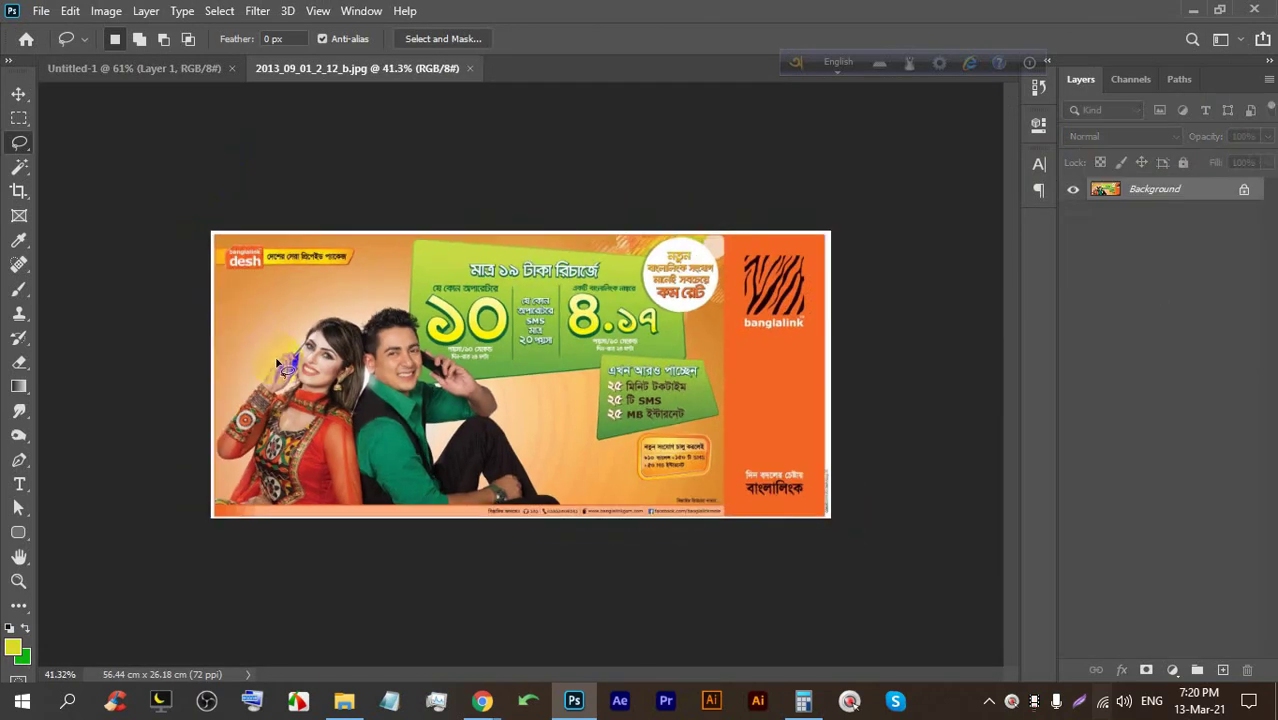
pyautogui.scroll(3, 300, 368)
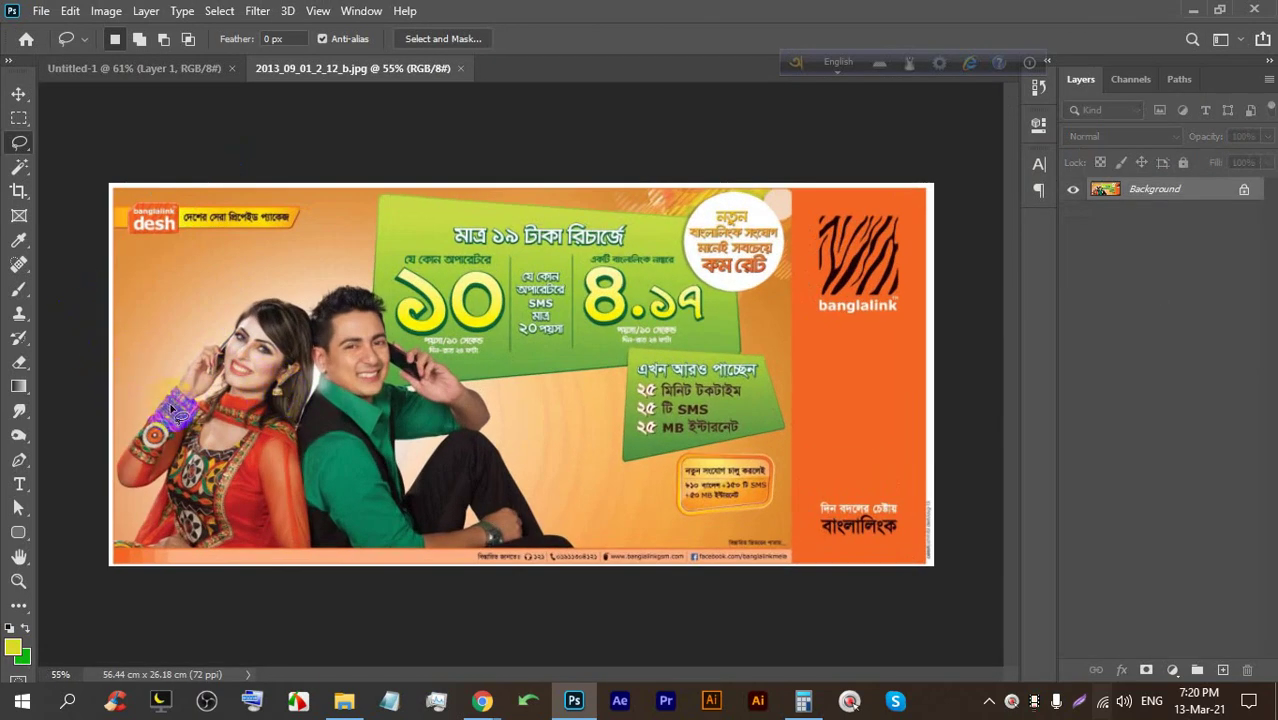
pyautogui.scroll(3, 172, 410)
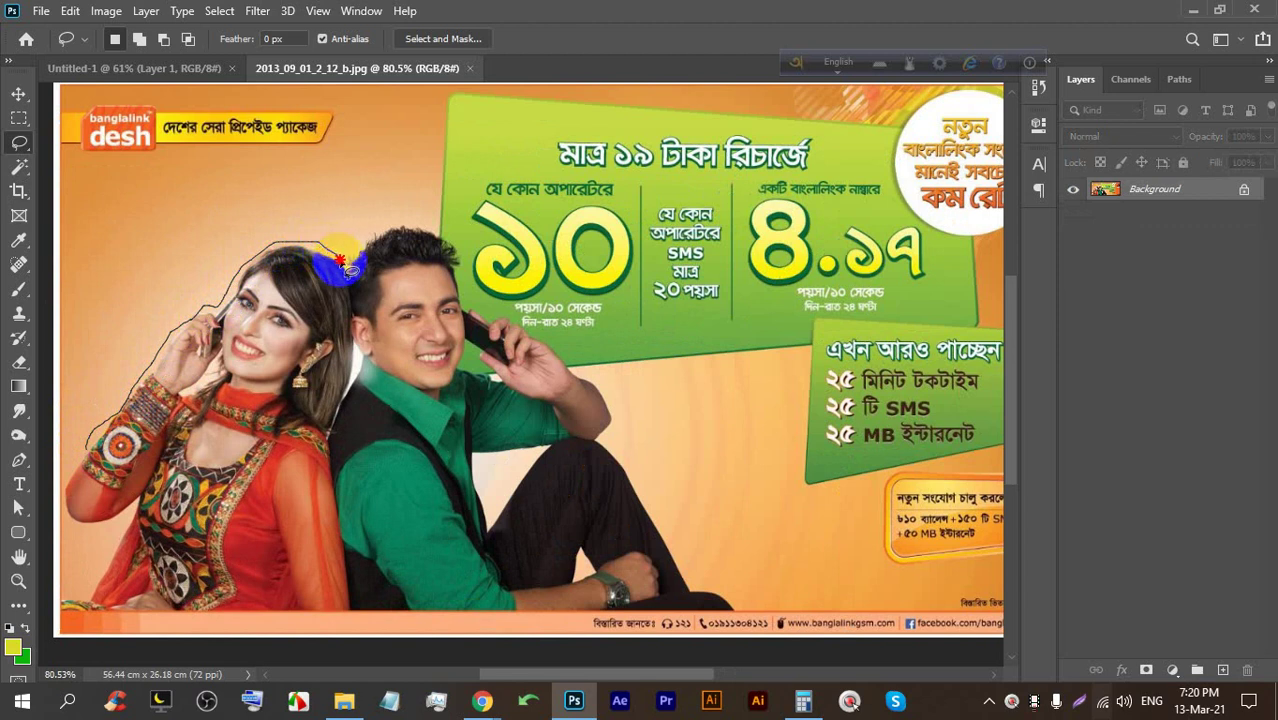
pyautogui.moveTo(415, 217)
pyautogui.mouseDown()
pyautogui.moveTo(466, 249)
pyautogui.moveTo(478, 306)
pyautogui.moveTo(571, 352)
pyautogui.moveTo(599, 382)
pyautogui.moveTo(611, 449)
pyautogui.moveTo(241, 487)
pyautogui.moveTo(73, 522)
pyautogui.moveTo(57, 501)
pyautogui.moveTo(98, 432)
pyautogui.mouseUp()
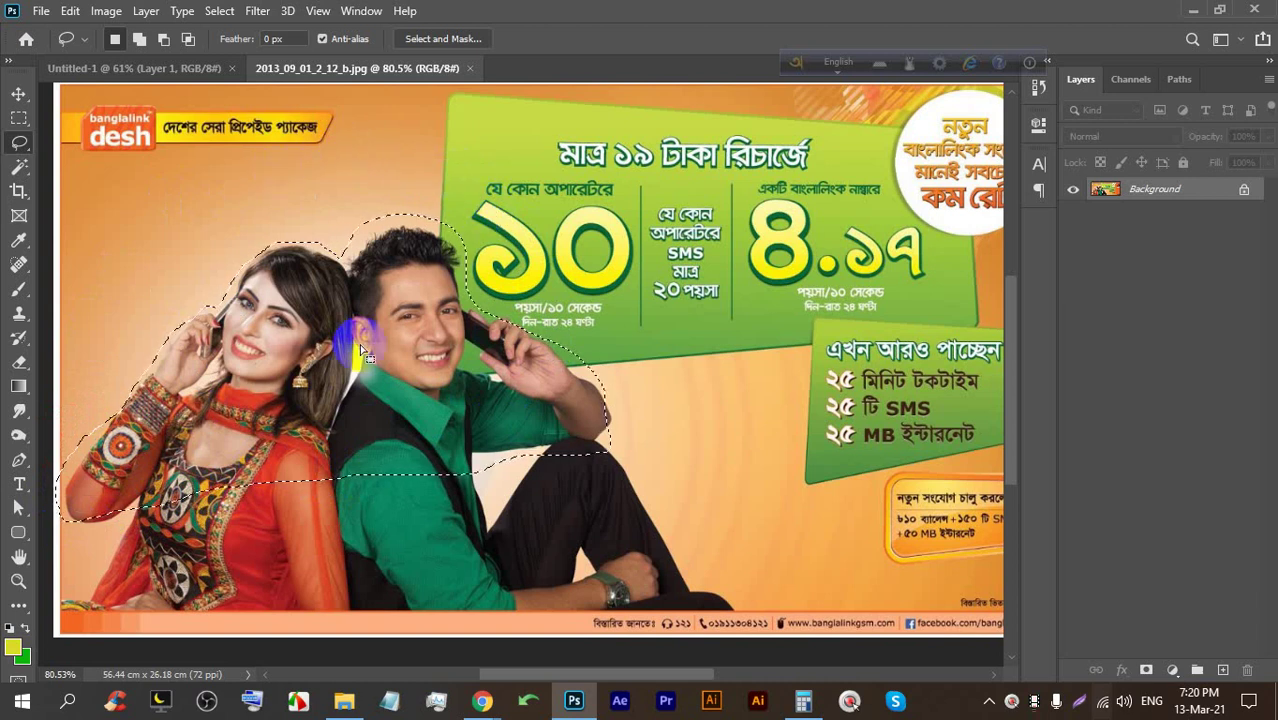
# Copy the selected couple into the Untitled-1 document with the Move Tool, placing it in the upper-left part of the artboard
pyautogui.click(19, 97)
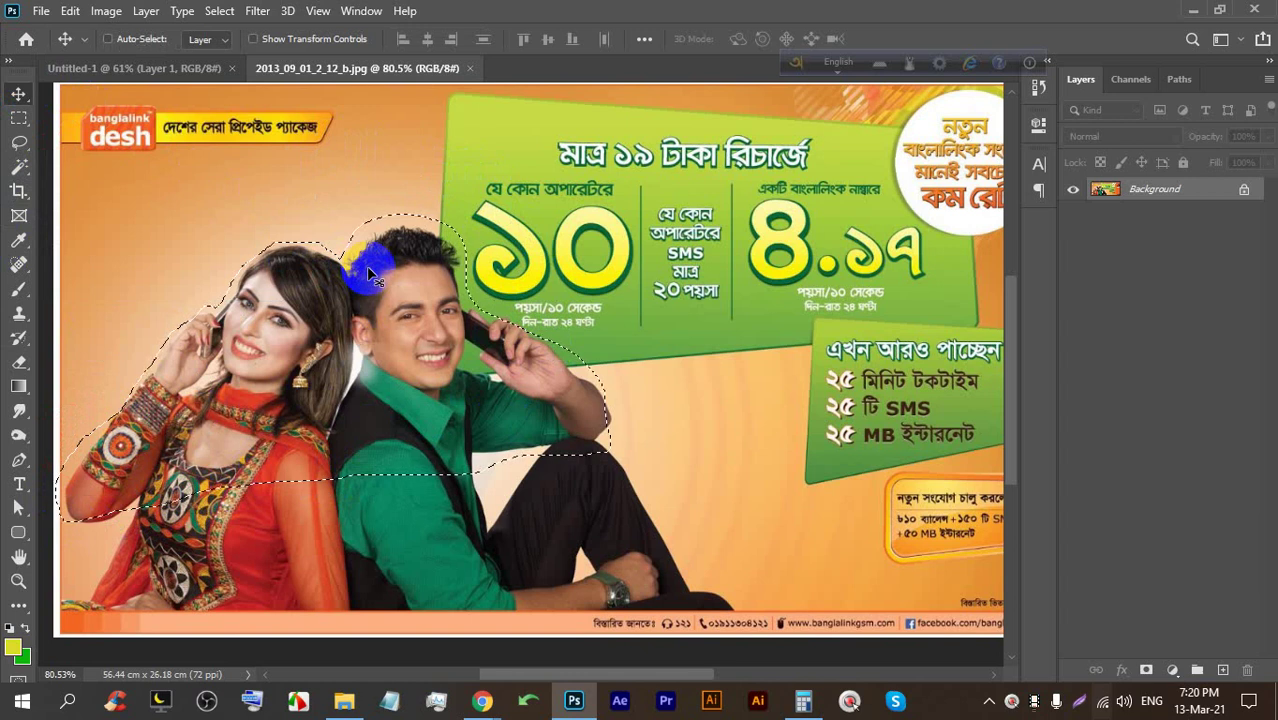
pyautogui.moveTo(385, 275)
pyautogui.mouseDown()
pyautogui.moveTo(285, 190)
pyautogui.moveTo(222, 80)
pyautogui.moveTo(446, 226)
pyautogui.mouseUp()
pyautogui.moveTo(492, 269); pyautogui.dragTo(379, 246)
pyautogui.scroll(-3, 497, 235)
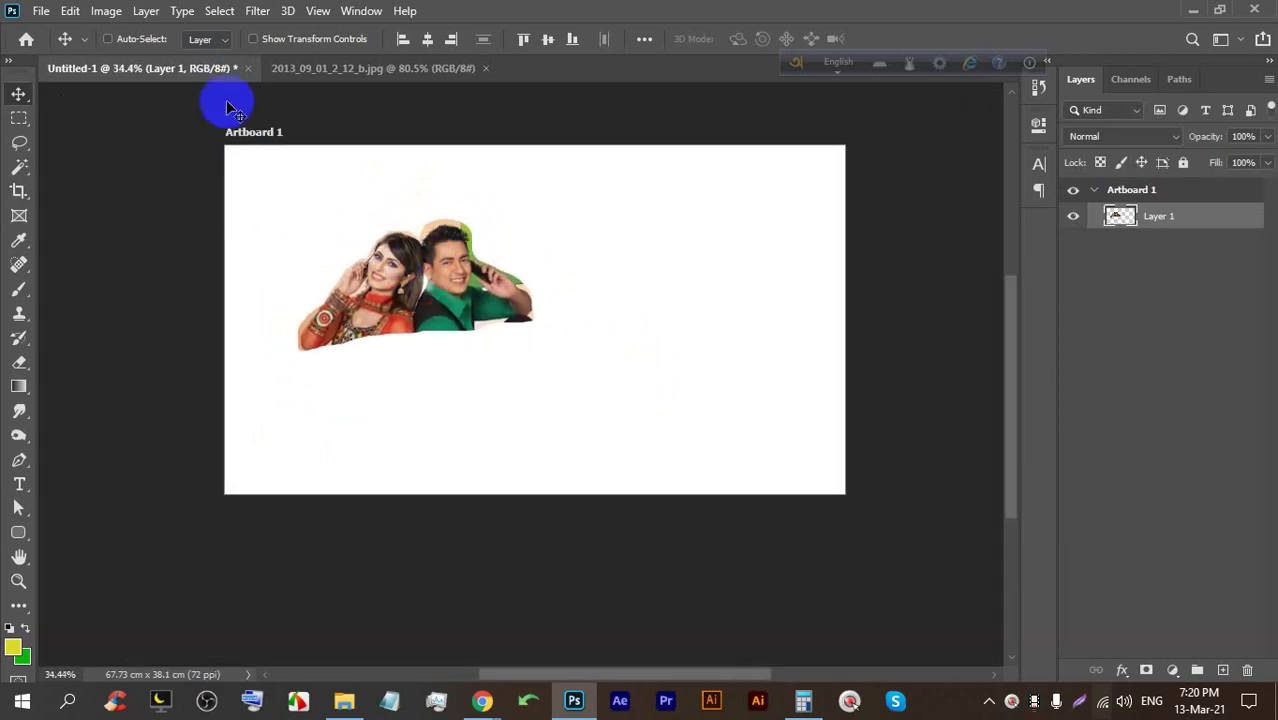
# In 2013_09_01_2_12_b.jpg, trace the digit ১ of the large yellow ১০ with a freehand Lasso selection
pyautogui.click(352, 72)
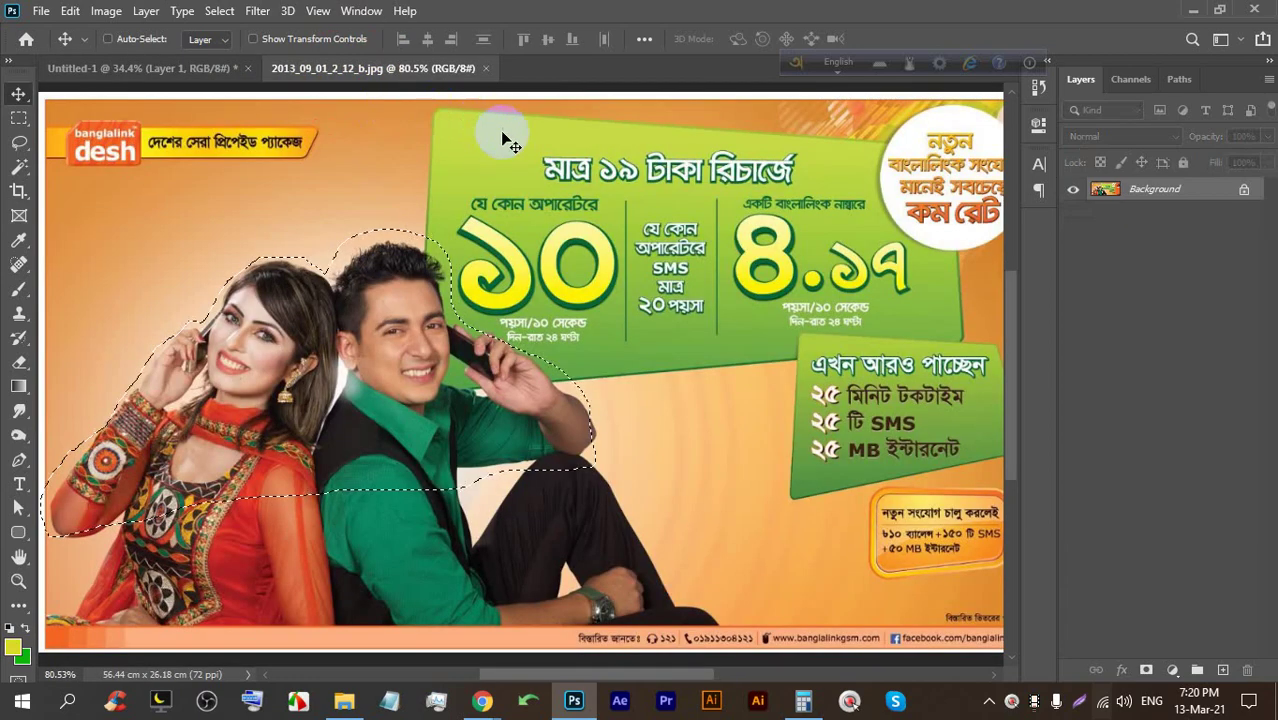
pyautogui.scroll(5, 508, 134)
pyautogui.scroll(1, 475, 232)
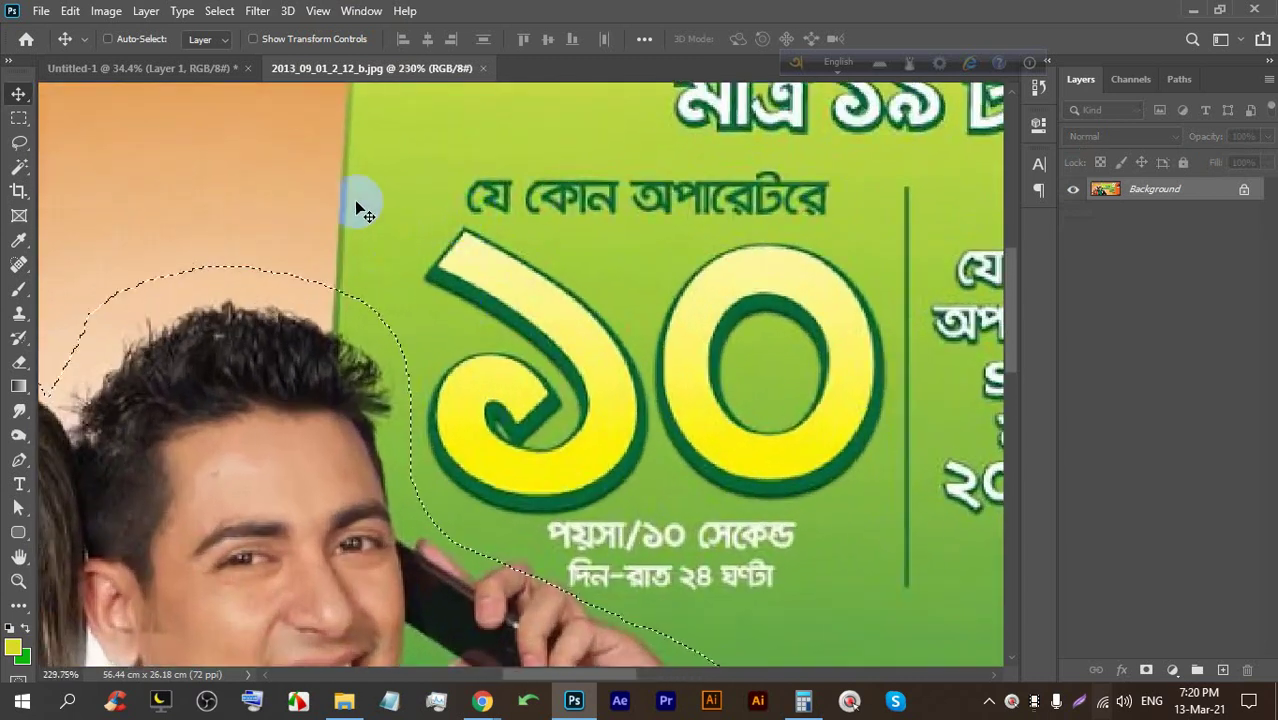
pyautogui.click(22, 146)
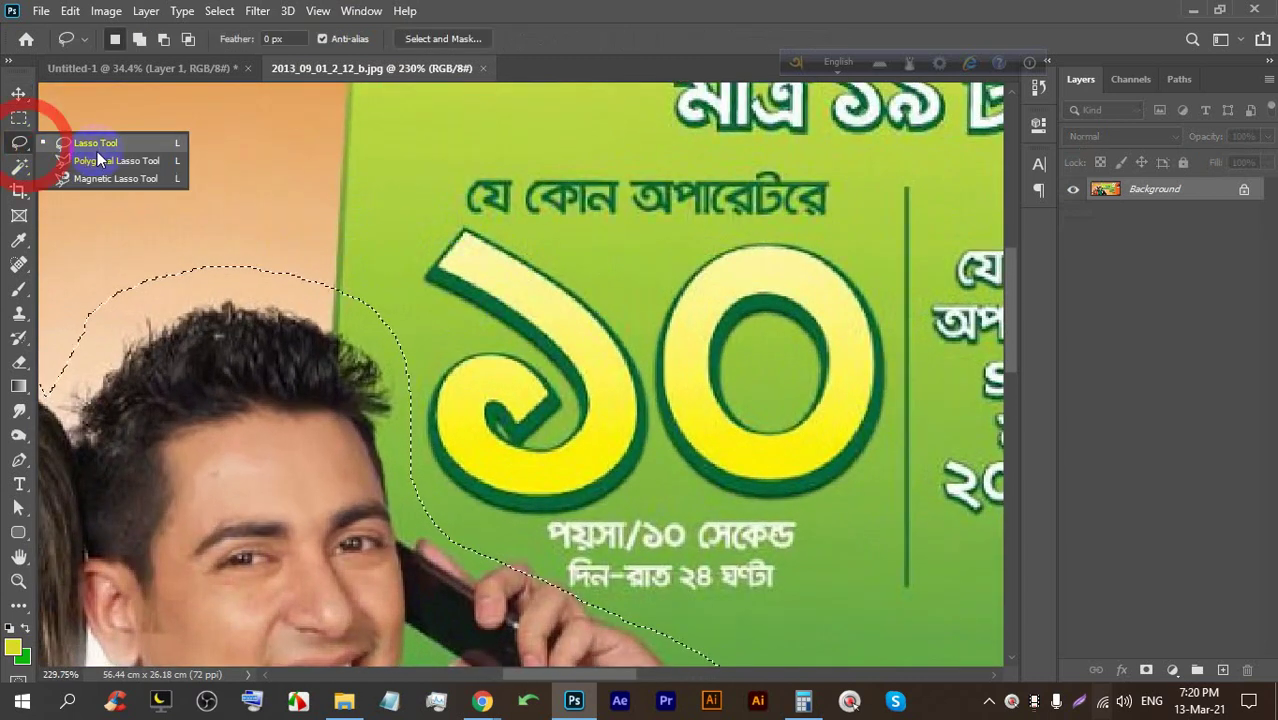
pyautogui.click(90, 136)
pyautogui.click(469, 228)
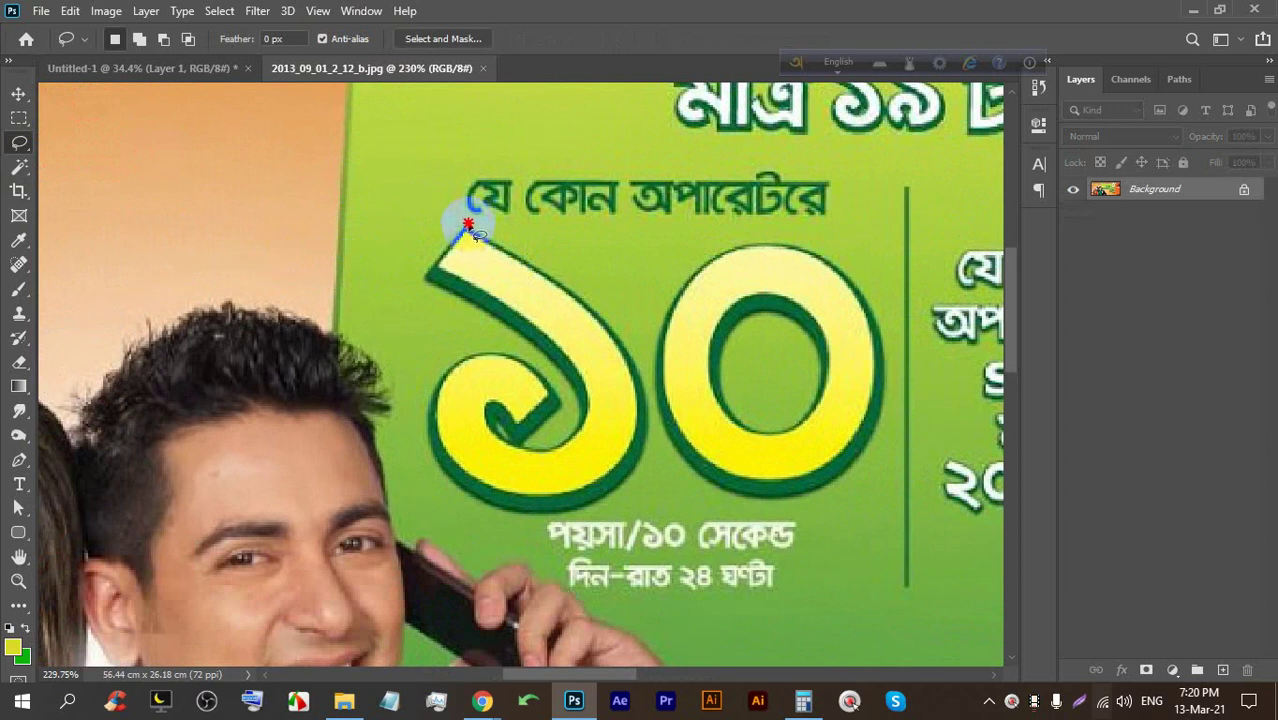
pyautogui.moveTo(489, 236); pyautogui.dragTo(538, 265)
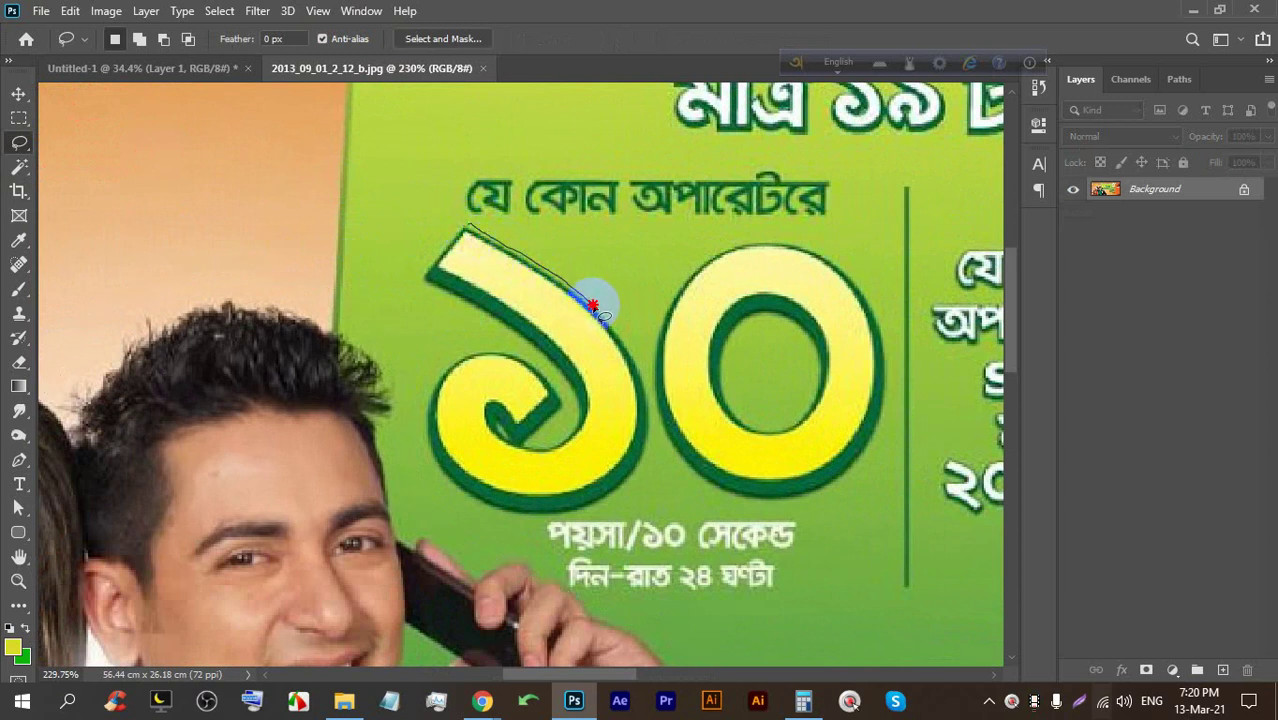
pyautogui.moveTo(614, 326)
pyautogui.mouseDown()
pyautogui.moveTo(642, 374)
pyautogui.moveTo(650, 432)
pyautogui.moveTo(632, 479)
pyautogui.moveTo(555, 513)
pyautogui.moveTo(502, 514)
pyautogui.moveTo(450, 487)
pyautogui.moveTo(429, 413)
pyautogui.moveTo(441, 377)
pyautogui.moveTo(497, 352)
pyautogui.moveTo(553, 381)
pyautogui.mouseUp()
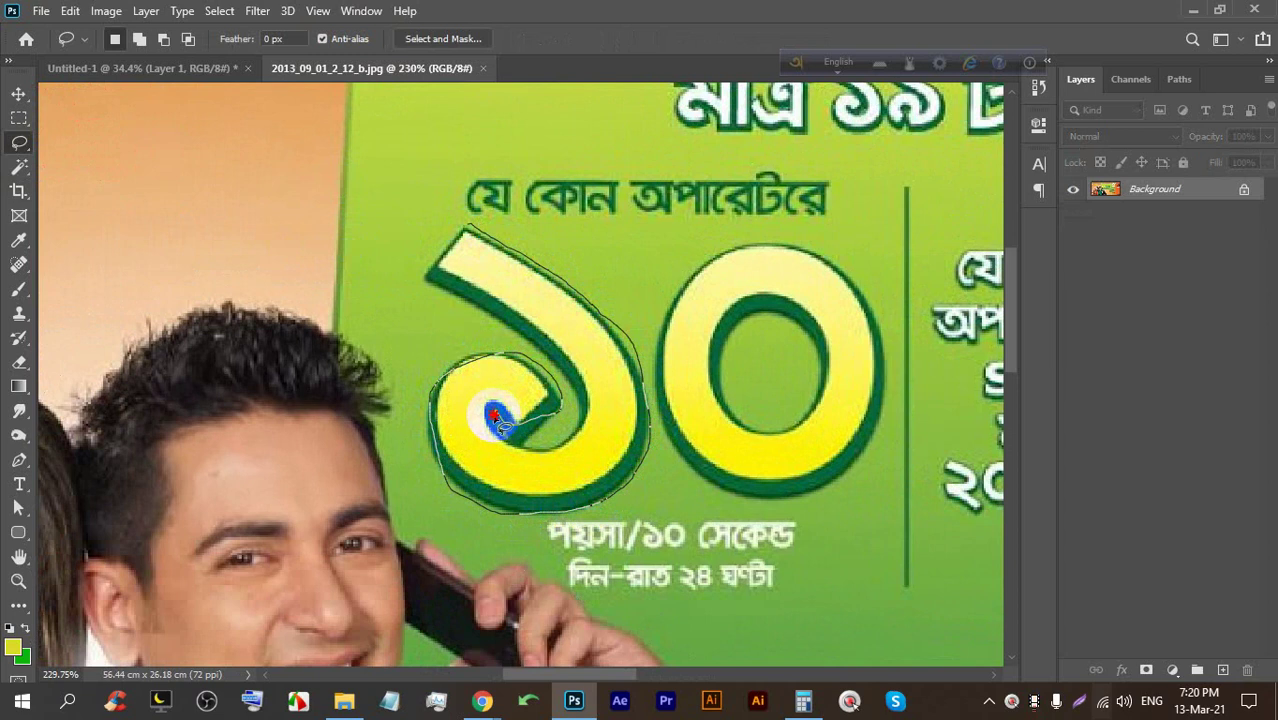
pyautogui.moveTo(538, 448); pyautogui.dragTo(578, 413)
pyautogui.moveTo(510, 332); pyautogui.dragTo(432, 287)
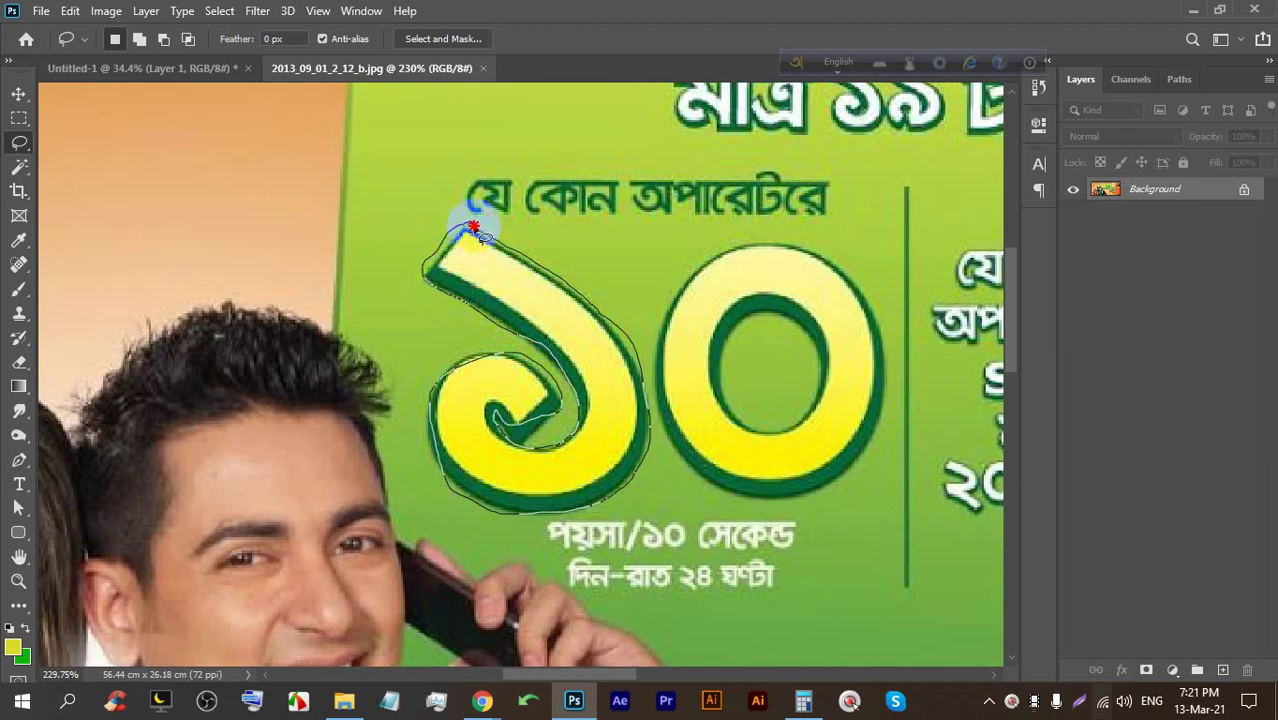
pyautogui.moveTo(474, 228); pyautogui.dragTo(472, 230)
pyautogui.scroll(-3, 500, 440)
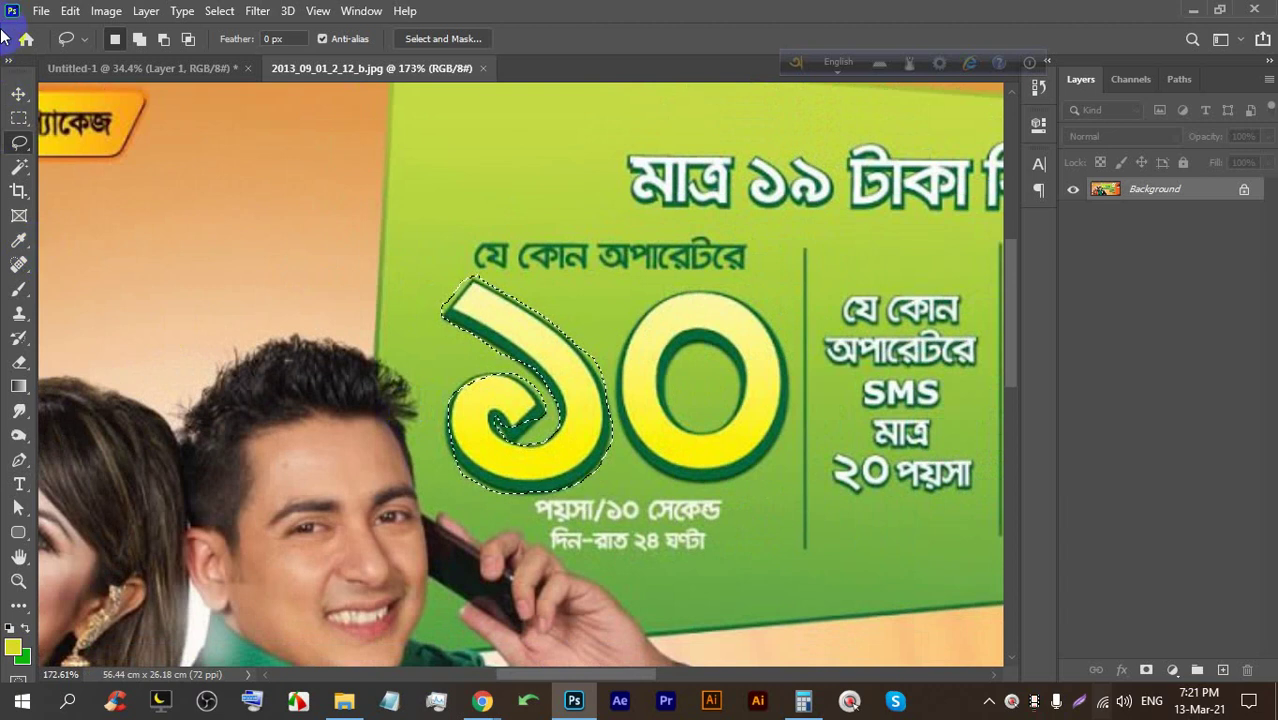
# Try moving the selected digit ১ out of its place with the Move Tool, and undo the move
pyautogui.click(18, 93)
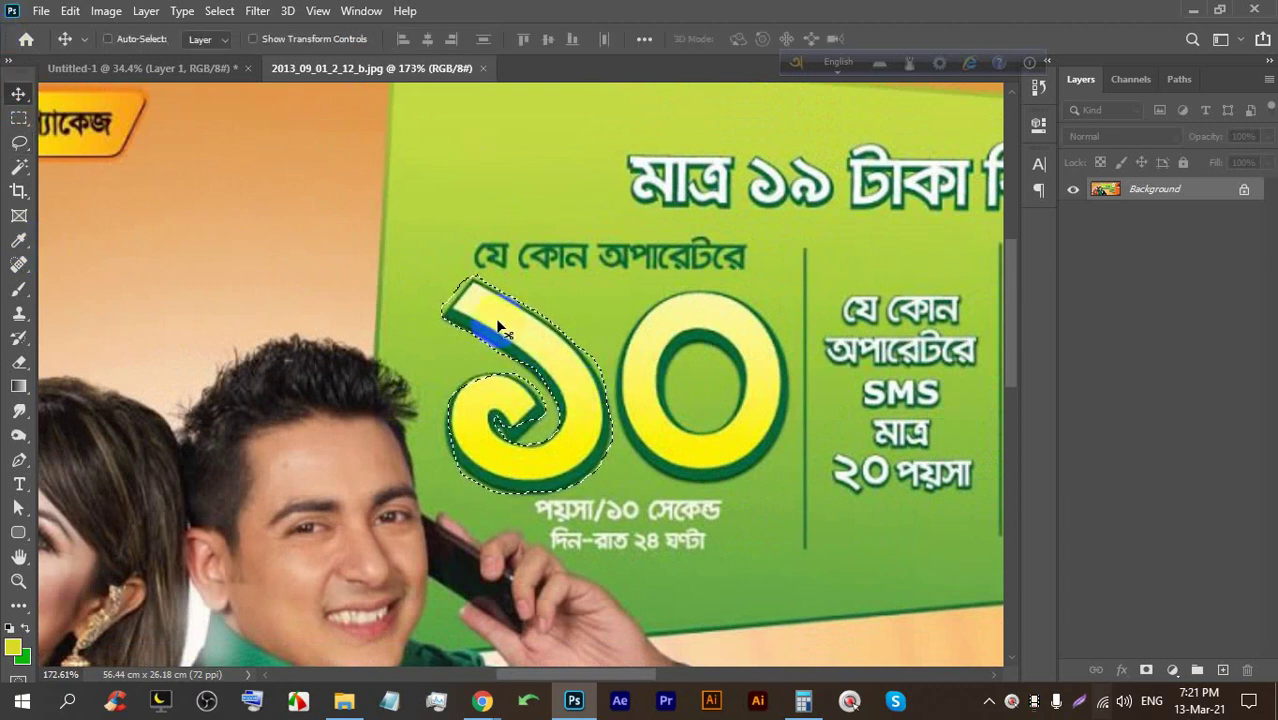
pyautogui.moveTo(510, 326)
pyautogui.mouseDown()
pyautogui.moveTo(482, 275)
pyautogui.moveTo(355, 198)
pyautogui.moveTo(311, 205)
pyautogui.moveTo(556, 157)
pyautogui.moveTo(600, 187)
pyautogui.moveTo(337, 223)
pyautogui.moveTo(363, 256)
pyautogui.moveTo(355, 244)
pyautogui.mouseUp()
pyautogui.scroll(-5, 500, 200)
pyautogui.hotkey('ctrl', 'z')
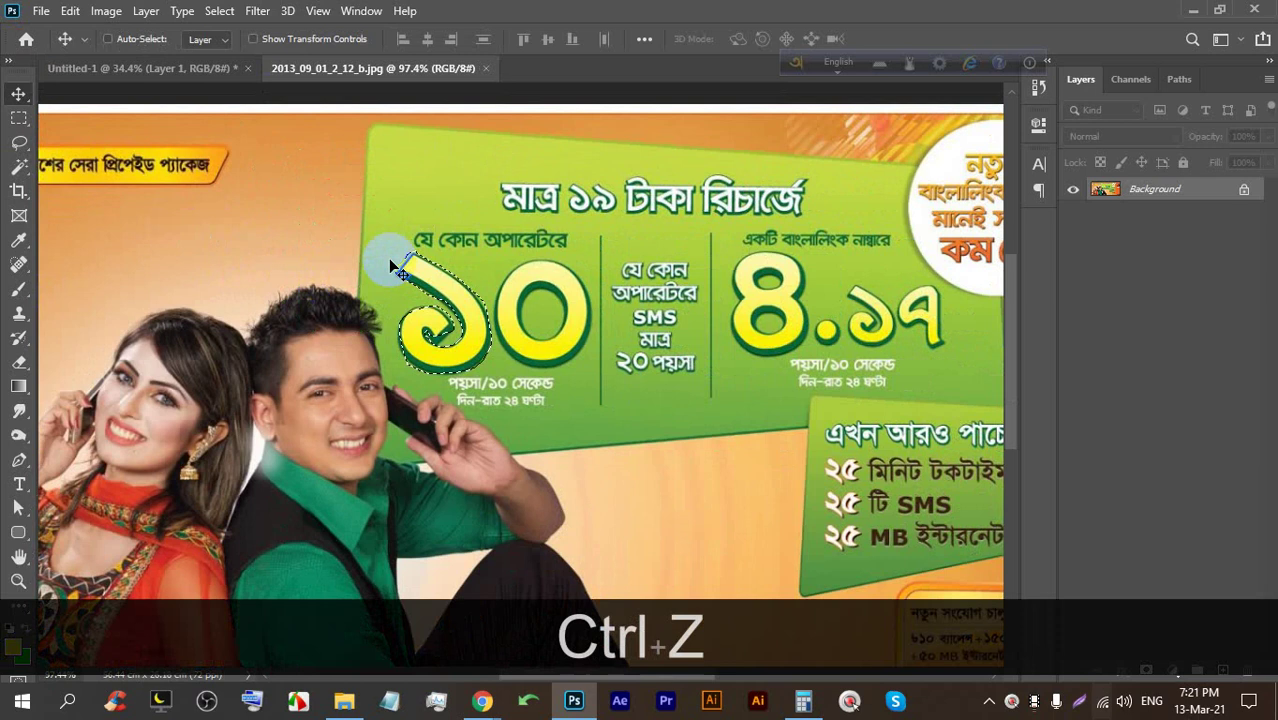
# Duplicate the selected digit ১ to the left of the large ১০, and place another copy above that duplicate
pyautogui.scroll(5, 420, 265)
pyautogui.press('alt')
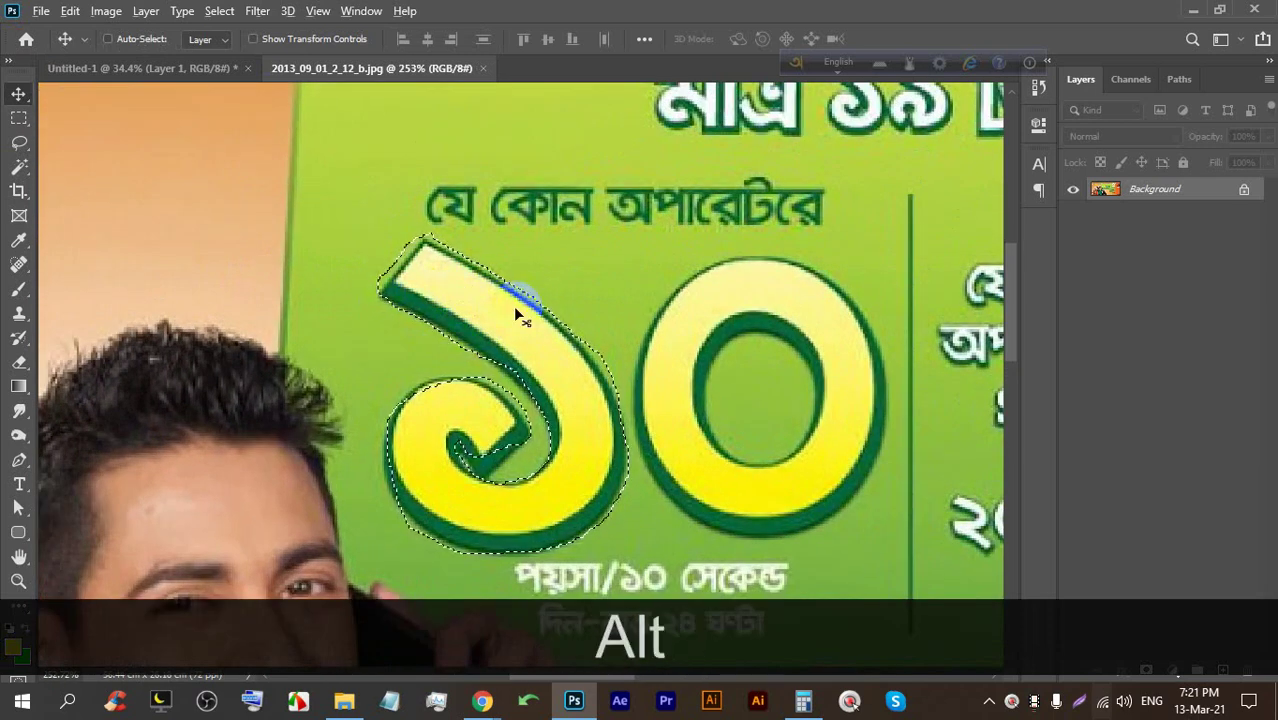
pyautogui.press('alt')
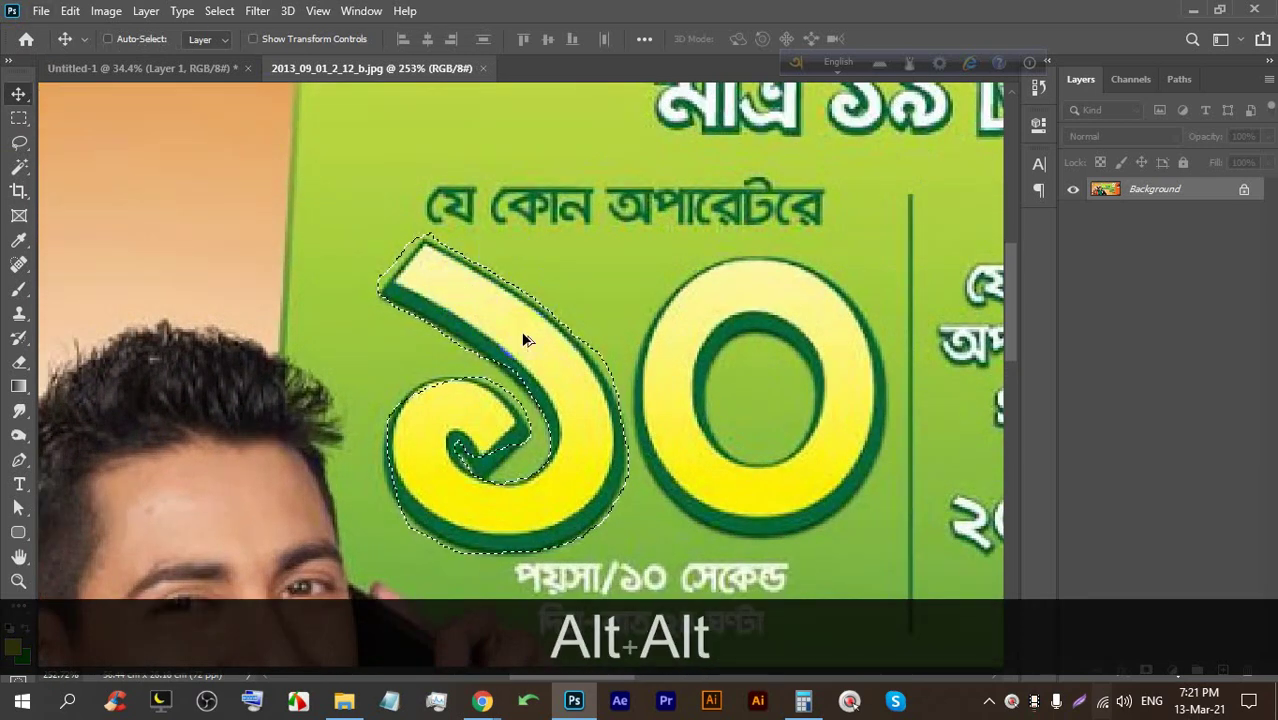
pyautogui.moveTo(458, 296); pyautogui.dragTo(211, 312)
pyautogui.scroll(-5, 232, 302)
pyautogui.moveTo(216, 312); pyautogui.dragTo(284, 218)
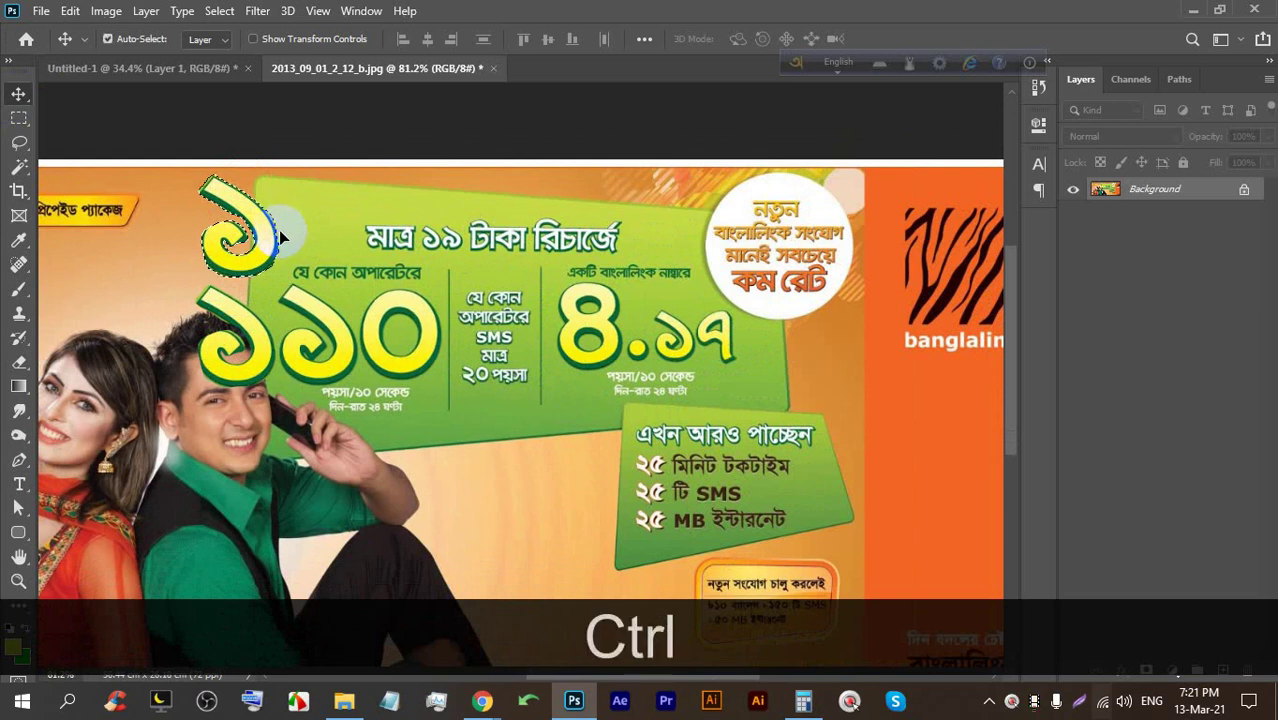
# Undo the duplicated digits and copy the selected digit ১ into the Untitled-1 document, right of the couple
pyautogui.hotkey('ctrl', 'z')
pyautogui.hotkey('ctrl', 'z')
pyautogui.scroll(4, 290, 240)
pyautogui.moveTo(325, 305); pyautogui.dragTo(262, 106)
pyautogui.moveTo(591, 297); pyautogui.dragTo(610, 282)
pyautogui.scroll(4, 608, 282)
# Try enlarging and moving the copied digit ১ with Free Transform, and cancel the transformation
pyautogui.click(603, 280)
pyautogui.hotkey('ctrl', 't')
pyautogui.moveTo(610, 330); pyautogui.dragTo(575, 380)
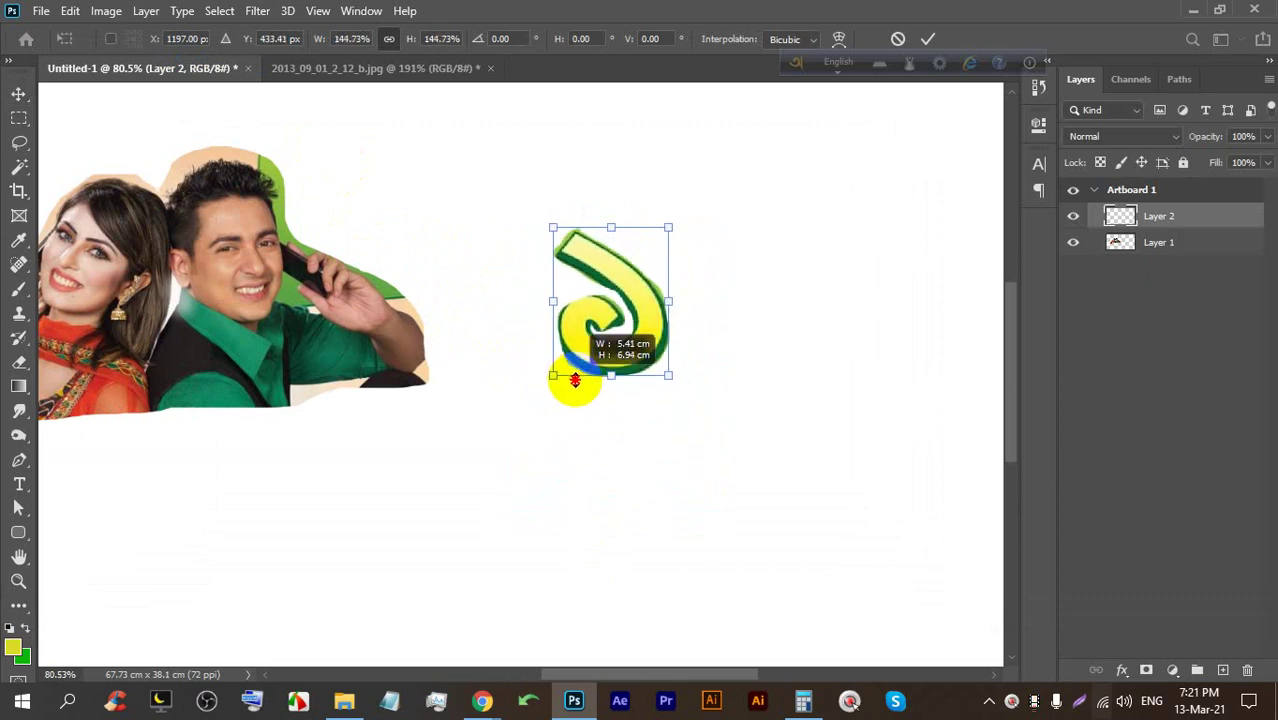
pyautogui.scroll(-3, 575, 380)
pyautogui.moveTo(660, 384); pyautogui.dragTo(712, 508)
pyautogui.moveTo(708, 362); pyautogui.dragTo(649, 304)
pyautogui.click(898, 39)
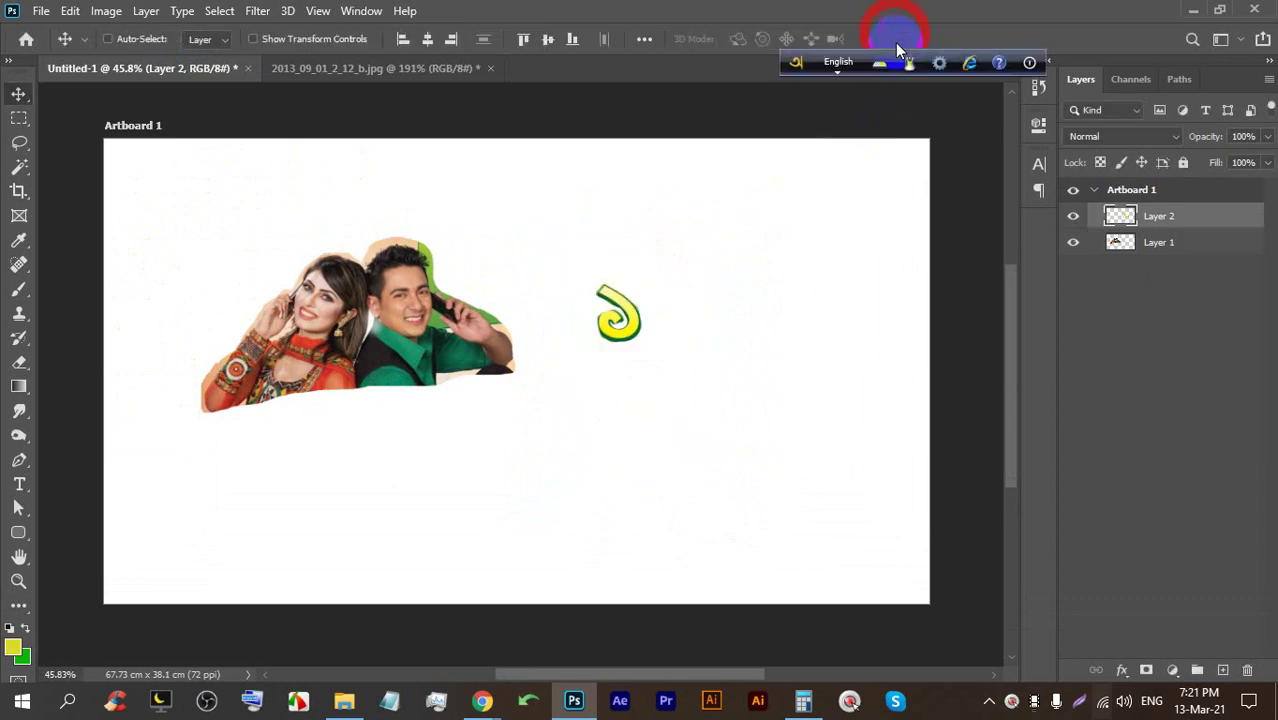
# Delete the digit layer and the couple layer from the Untitled-1 artboard
pyautogui.scroll(2, 630, 318)
pyautogui.press('BackSpace')
pyautogui.press('BackSpace')
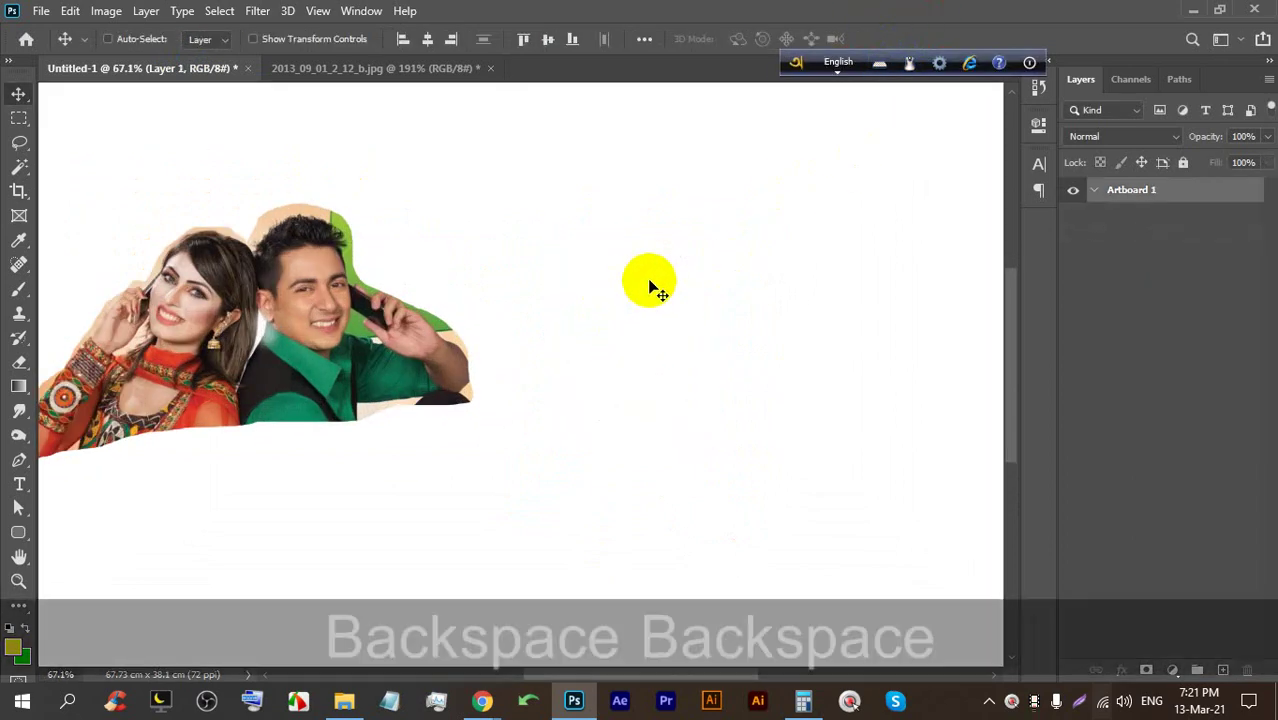
# Return to 2013_09_01_2_12_b.jpg and deselect the digit ১
pyautogui.click(392, 68)
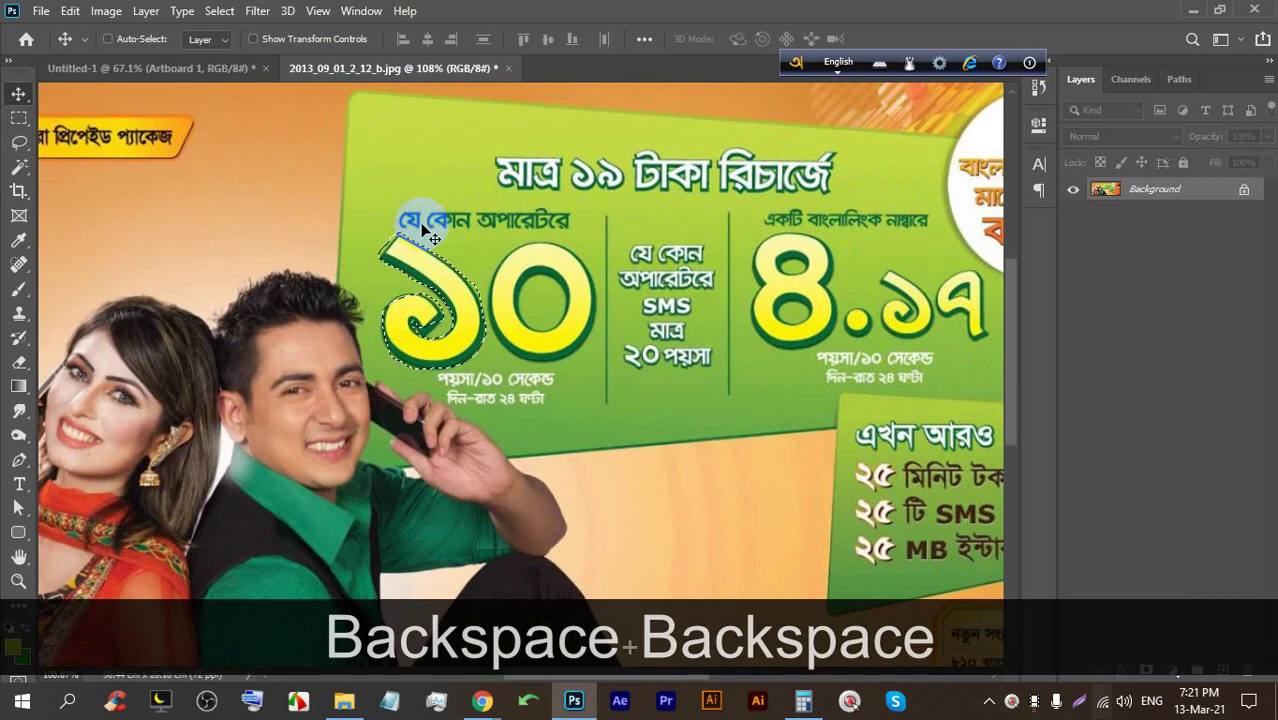
pyautogui.scroll(5, 410, 215)
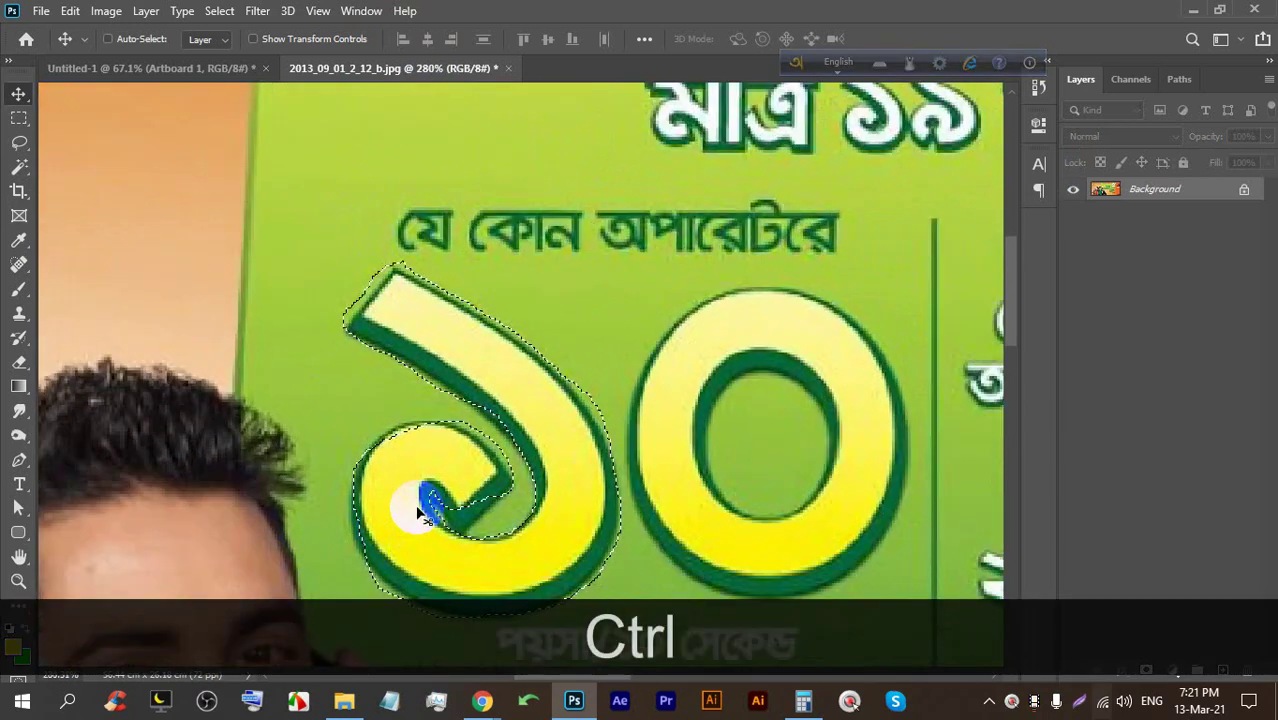
pyautogui.scroll(-2, 433, 410)
pyautogui.hotkey('ctrl', 'd')
pyautogui.scroll(-2, 422, 362)
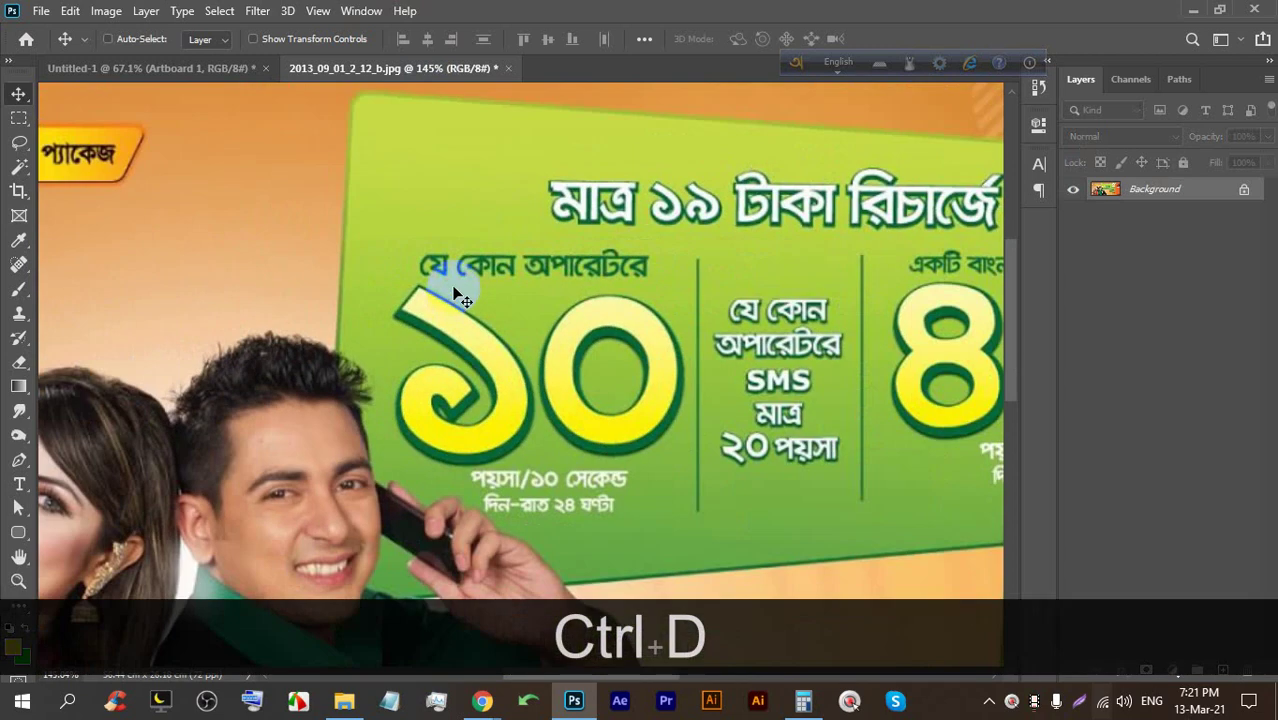
pyautogui.scroll(-2, 578, 285)
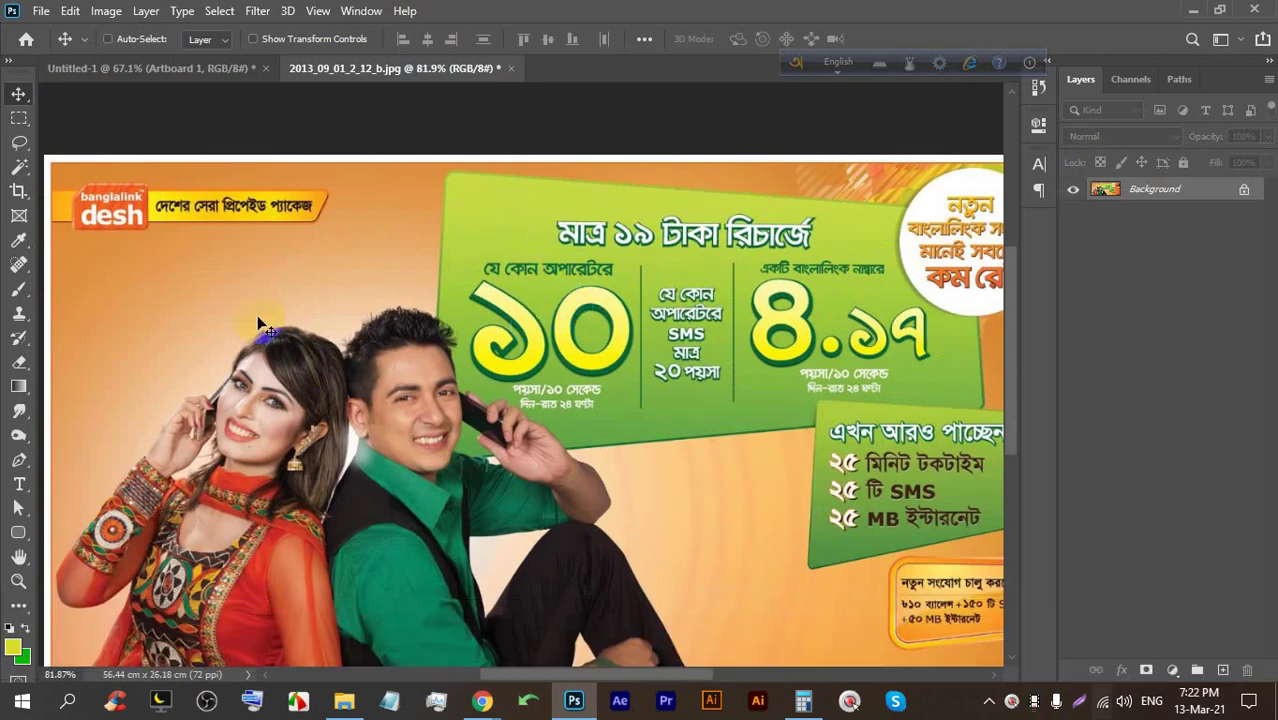
pyautogui.click(521, 377)
pyautogui.scroll(3, 518, 355)
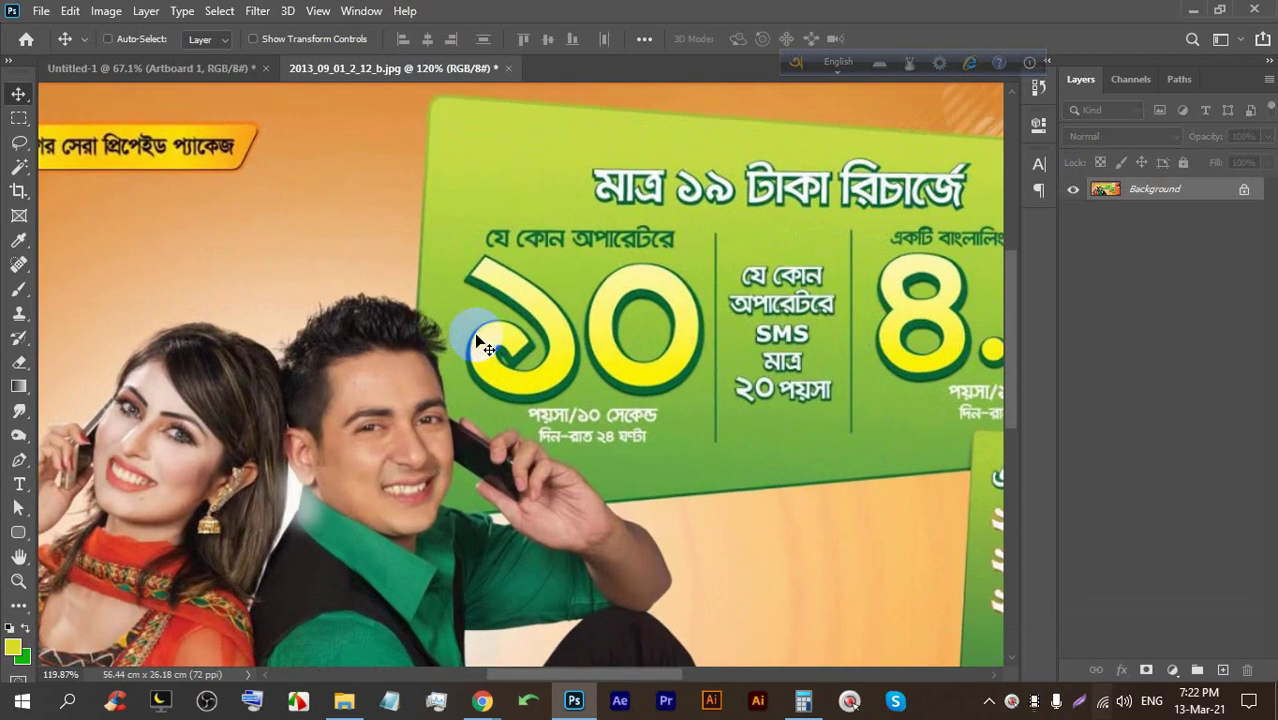
# Activate the freehand Lasso Tool and set its feather to 20 px
pyautogui.click(22, 145)
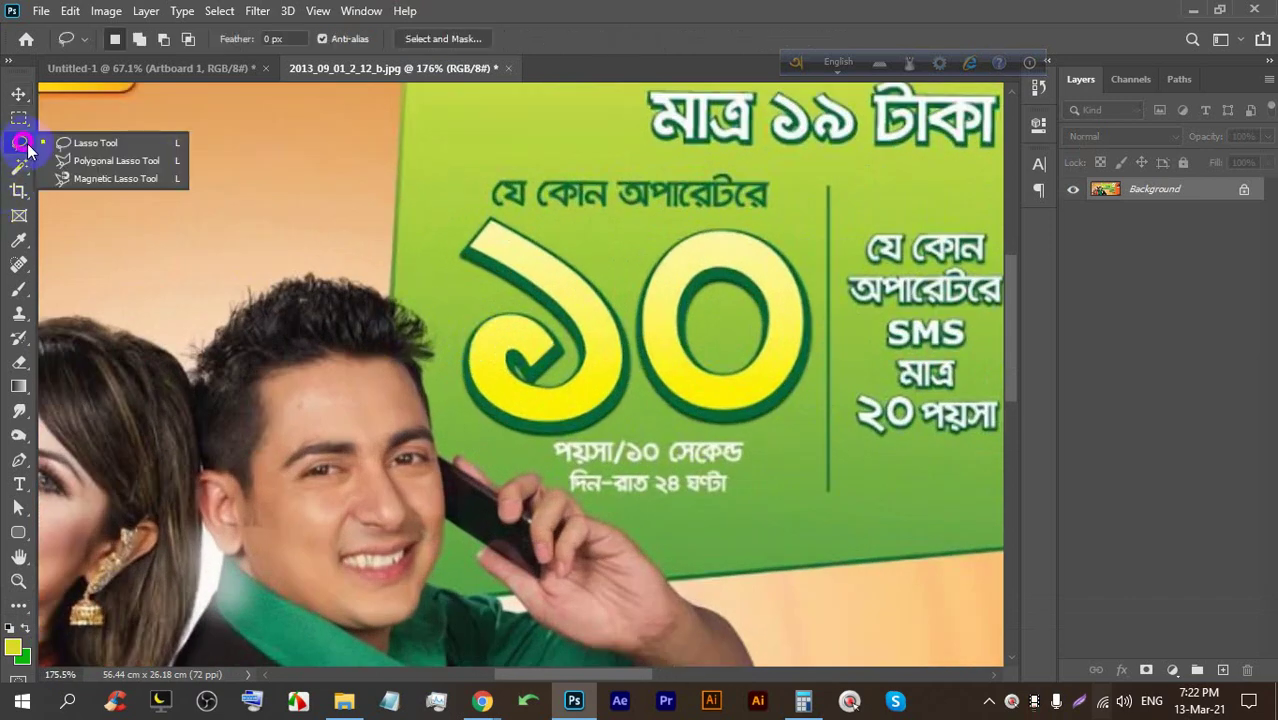
pyautogui.click(98, 146)
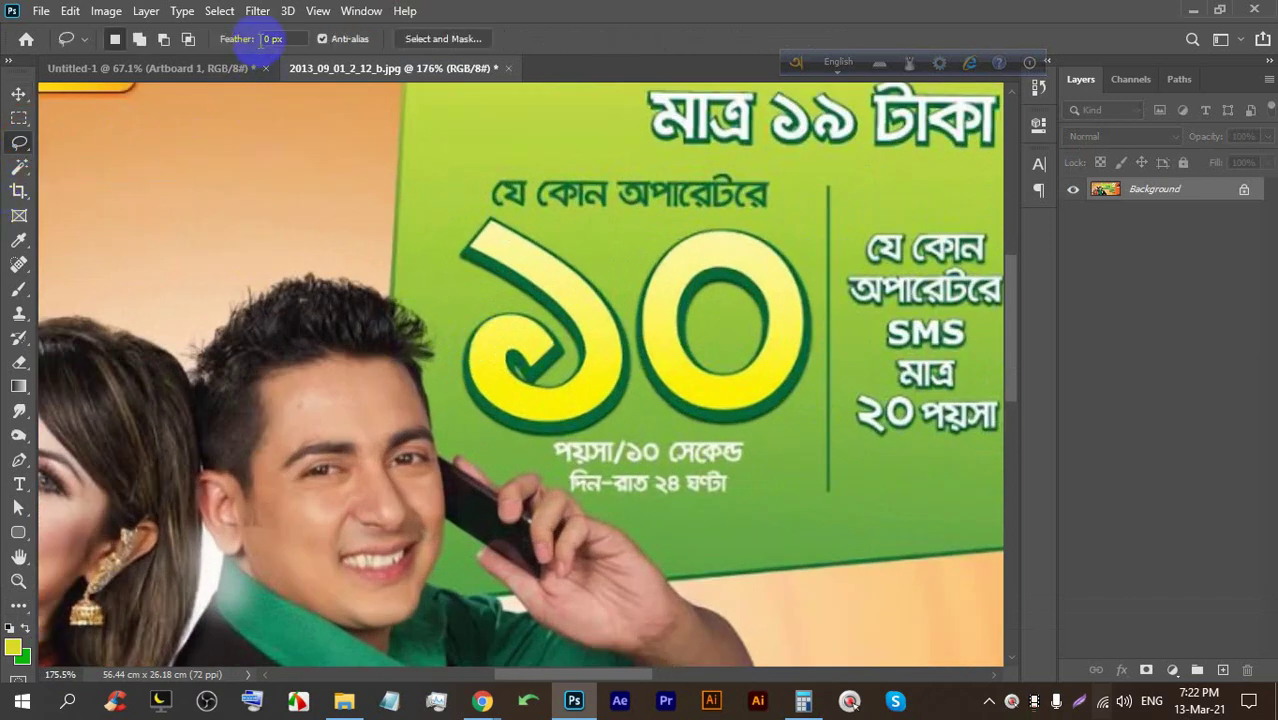
pyautogui.write('20')
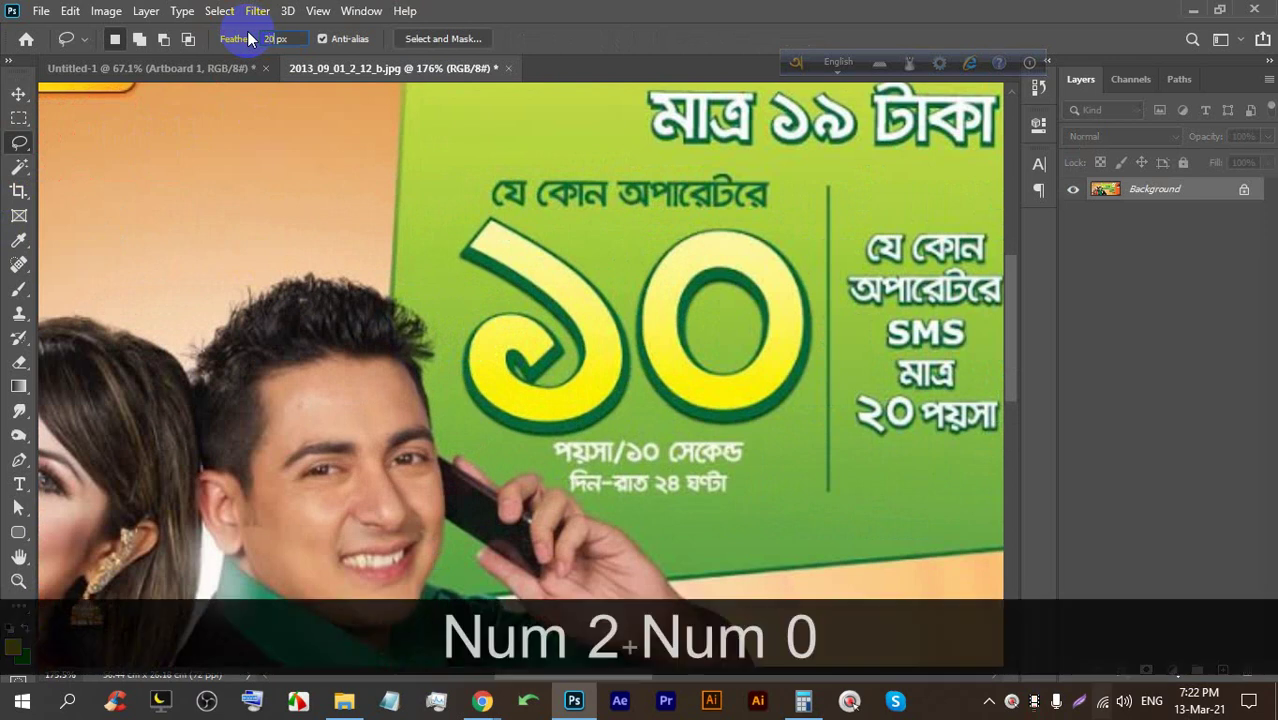
pyautogui.press('Return')
# Trace a feathered freehand Lasso selection around the upper bodies of the couple in the banner
pyautogui.scroll(-5, 277, 223)
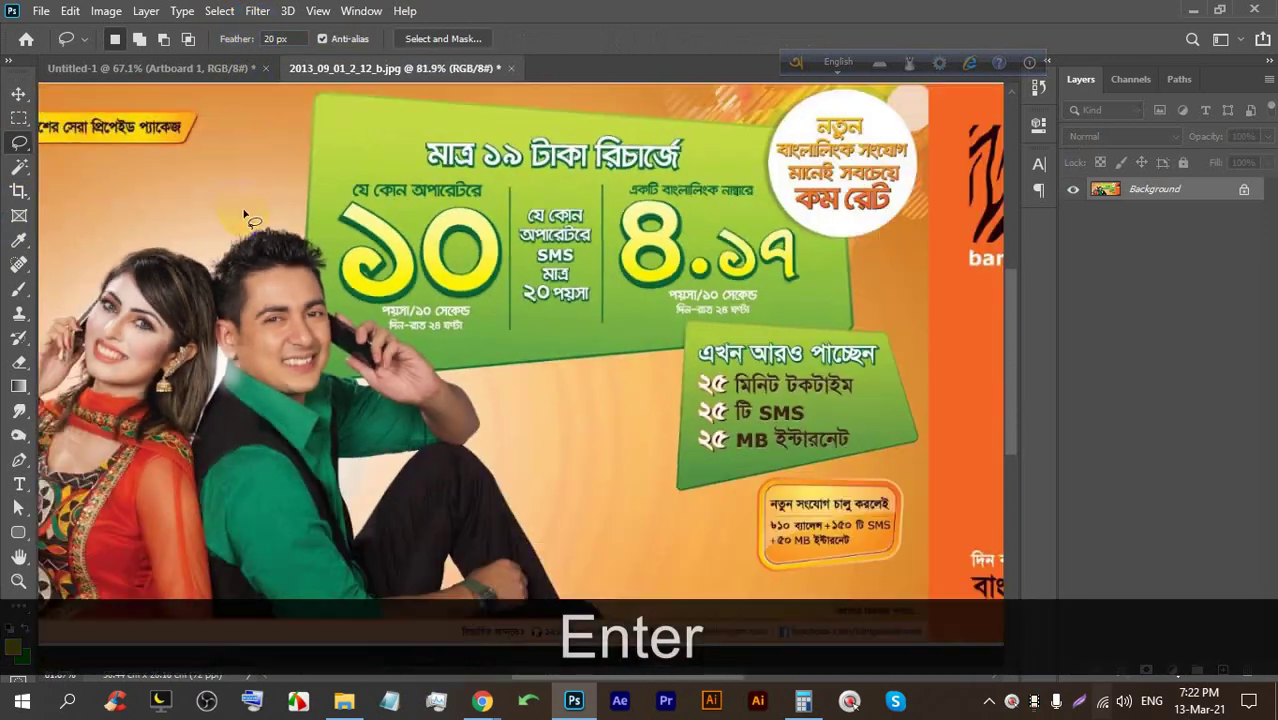
pyautogui.scroll(1, 277, 223)
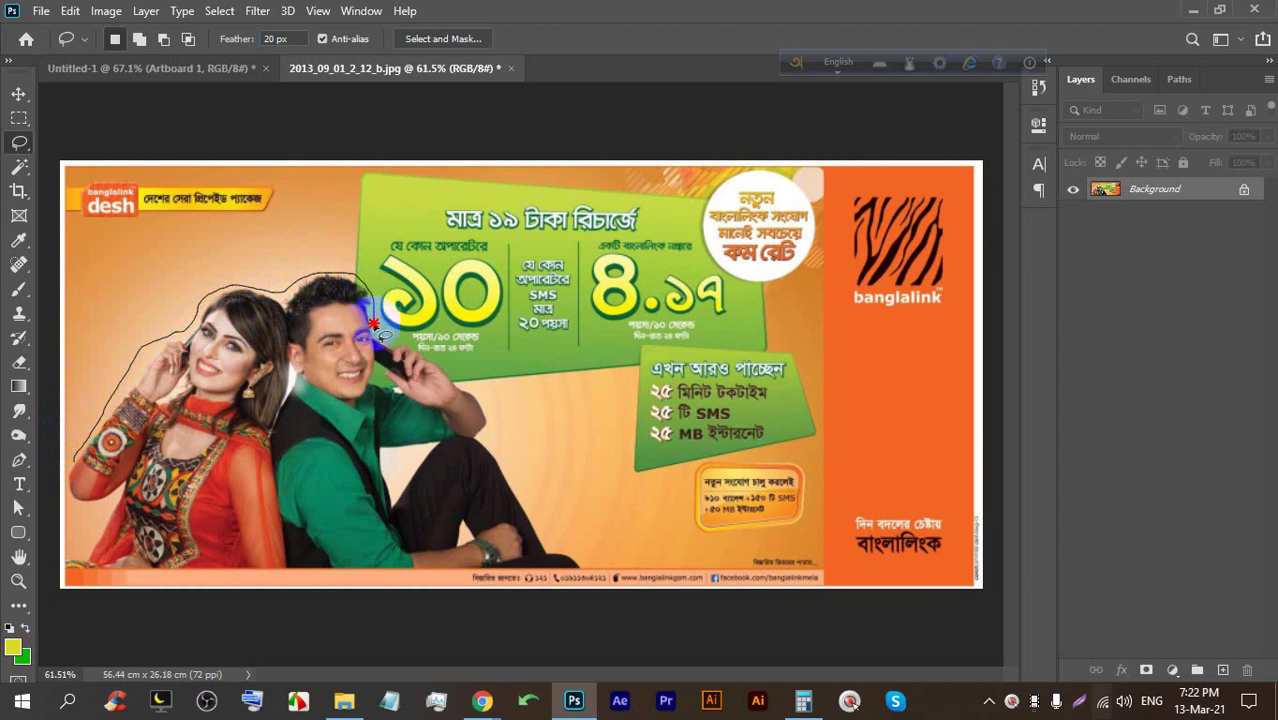
pyautogui.moveTo(455, 453)
pyautogui.mouseDown()
pyautogui.moveTo(330, 460)
pyautogui.moveTo(88, 508)
pyautogui.mouseUp()
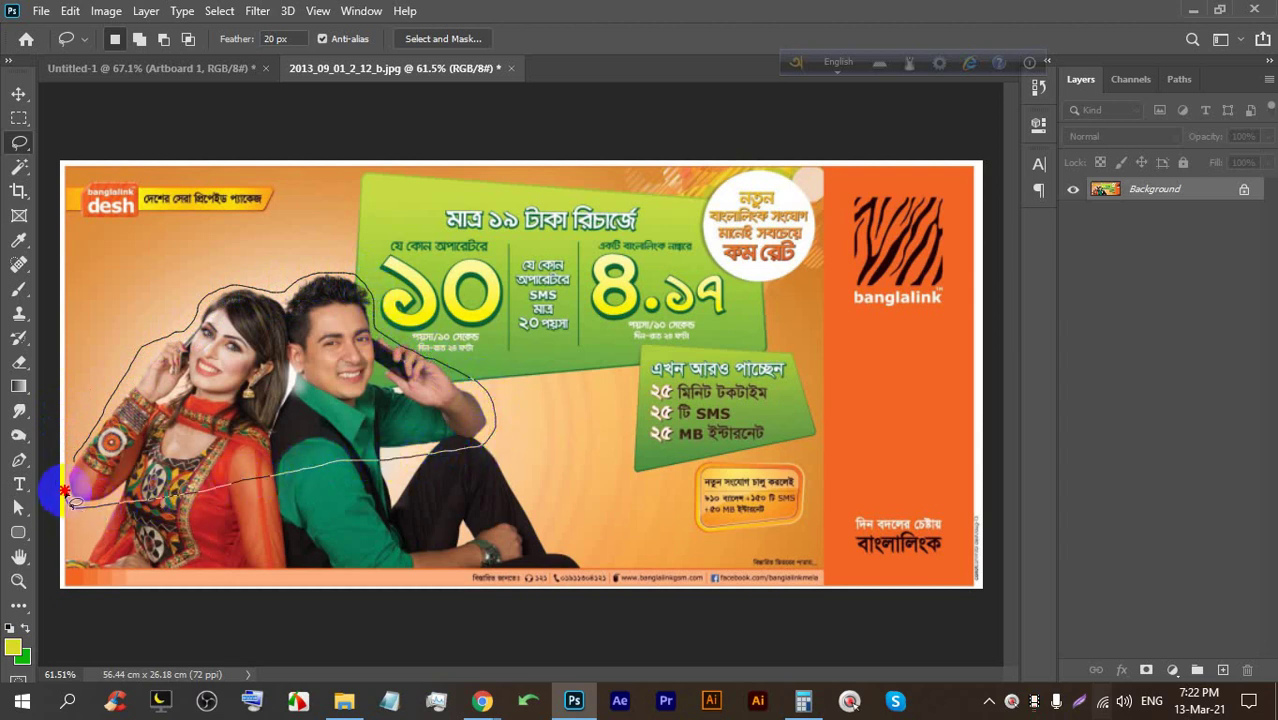
pyautogui.moveTo(82, 456); pyautogui.dragTo(84, 458)
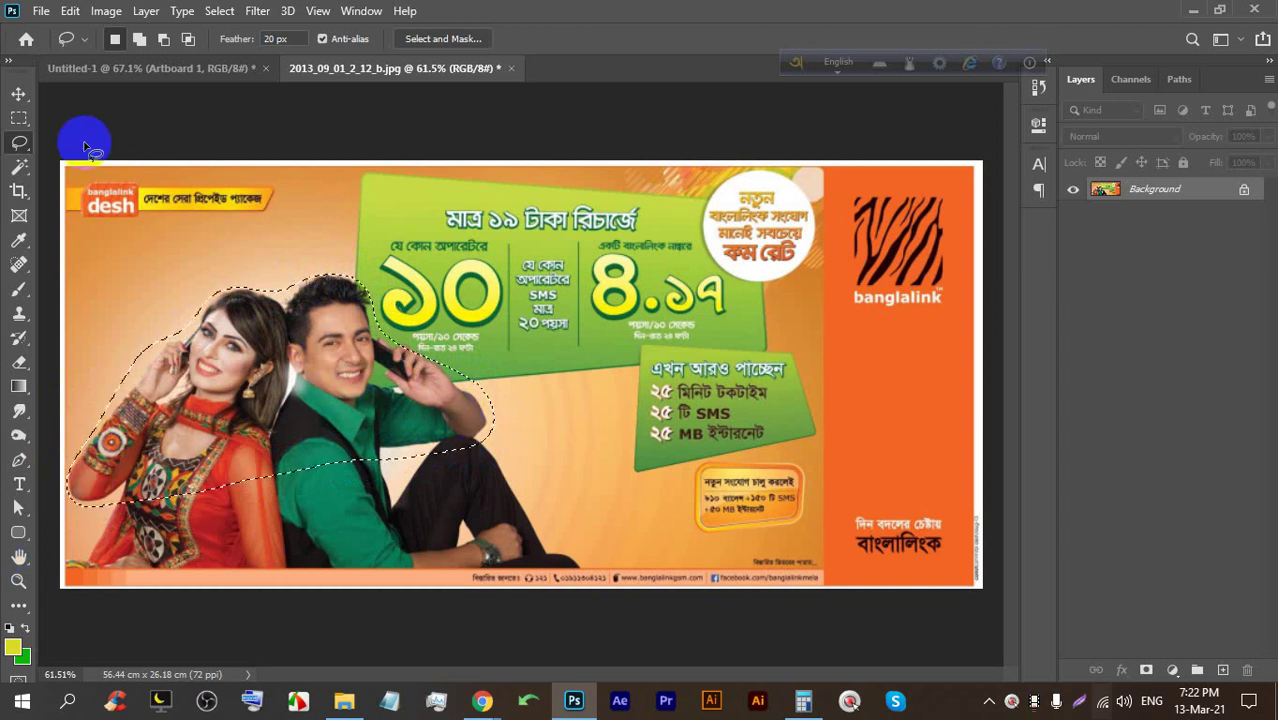
# Copy the feathered couple into the Untitled-1 document with the Move Tool and position it in the artboard's upper-middle area
pyautogui.click(18, 94)
pyautogui.moveTo(280, 323)
pyautogui.mouseDown()
pyautogui.moveTo(171, 68)
pyautogui.moveTo(177, 78)
pyautogui.mouseUp()
pyautogui.moveTo(440, 285); pyautogui.dragTo(440, 285)
pyautogui.scroll(-3, 440, 285)
pyautogui.scroll(4, 440, 285)
pyautogui.moveTo(415, 365); pyautogui.dragTo(420, 303)
pyautogui.scroll(-2, 425, 307)
pyautogui.moveTo(428, 223); pyautogui.dragTo(414, 353)
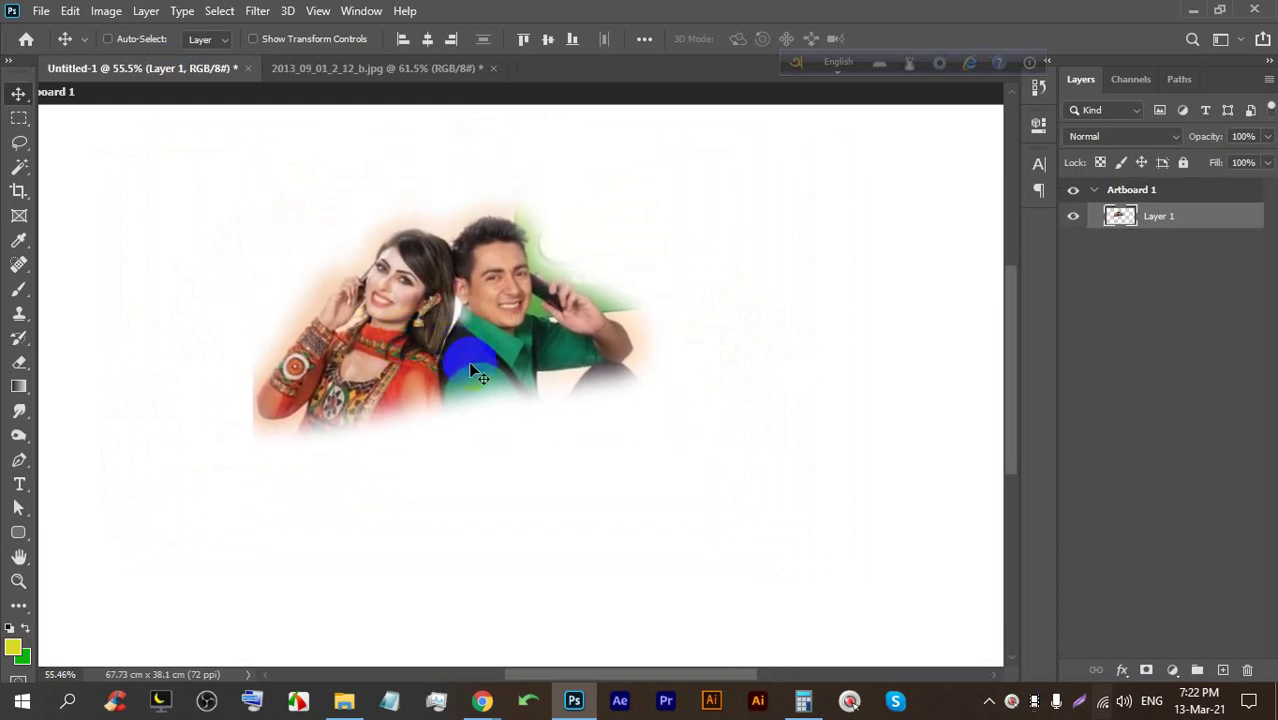
pyautogui.scroll(4, 470, 364)
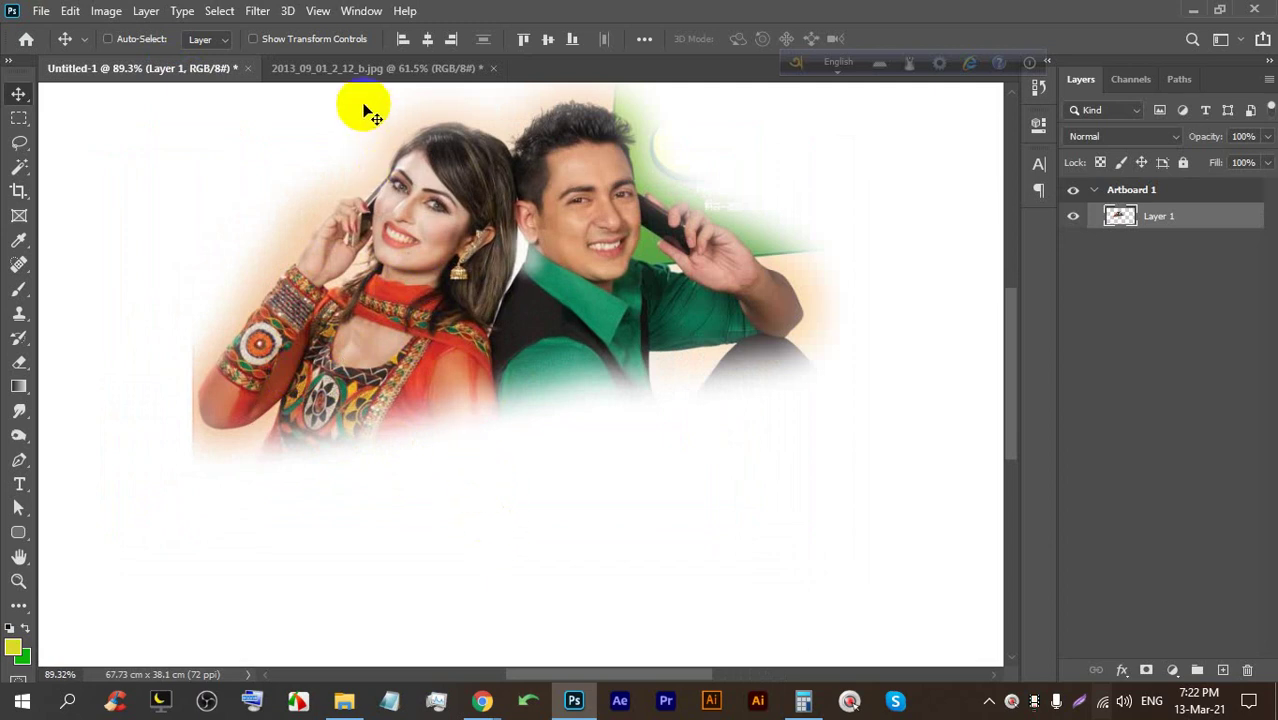
# Switch to the Google Meet window to check the class participants, and return to Photoshop
pyautogui.click(18, 122)
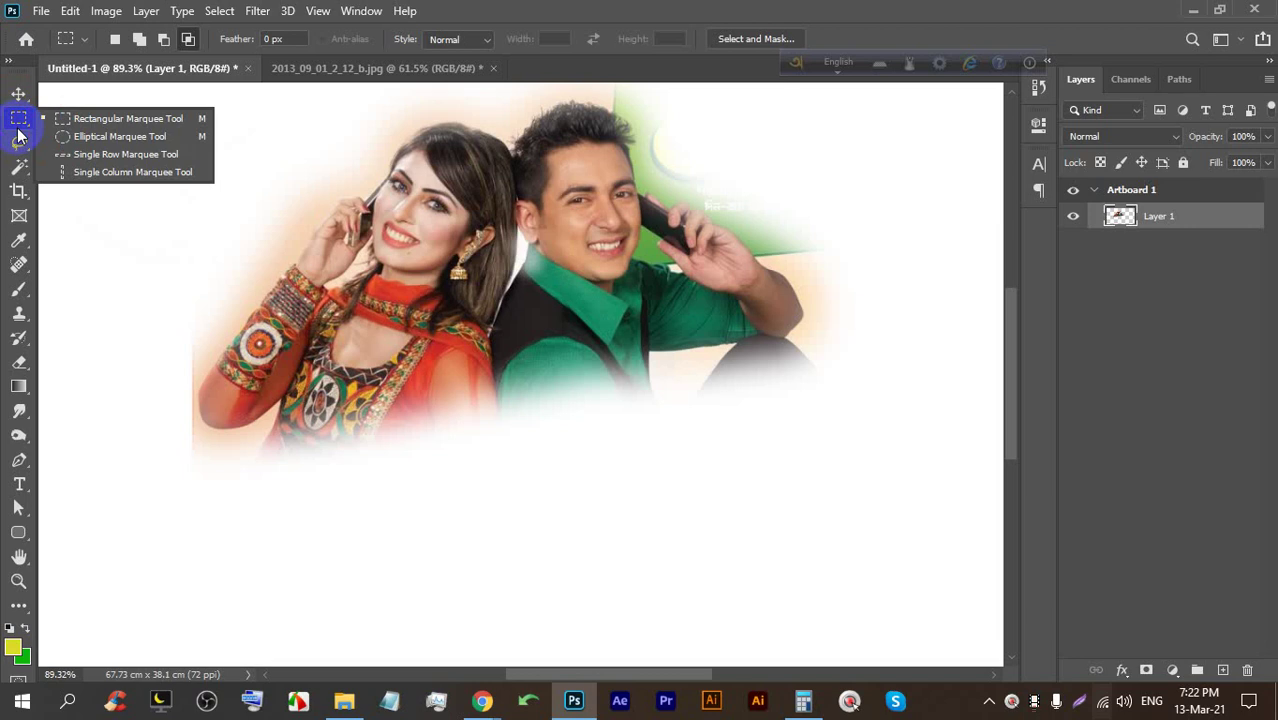
pyautogui.click(482, 690)
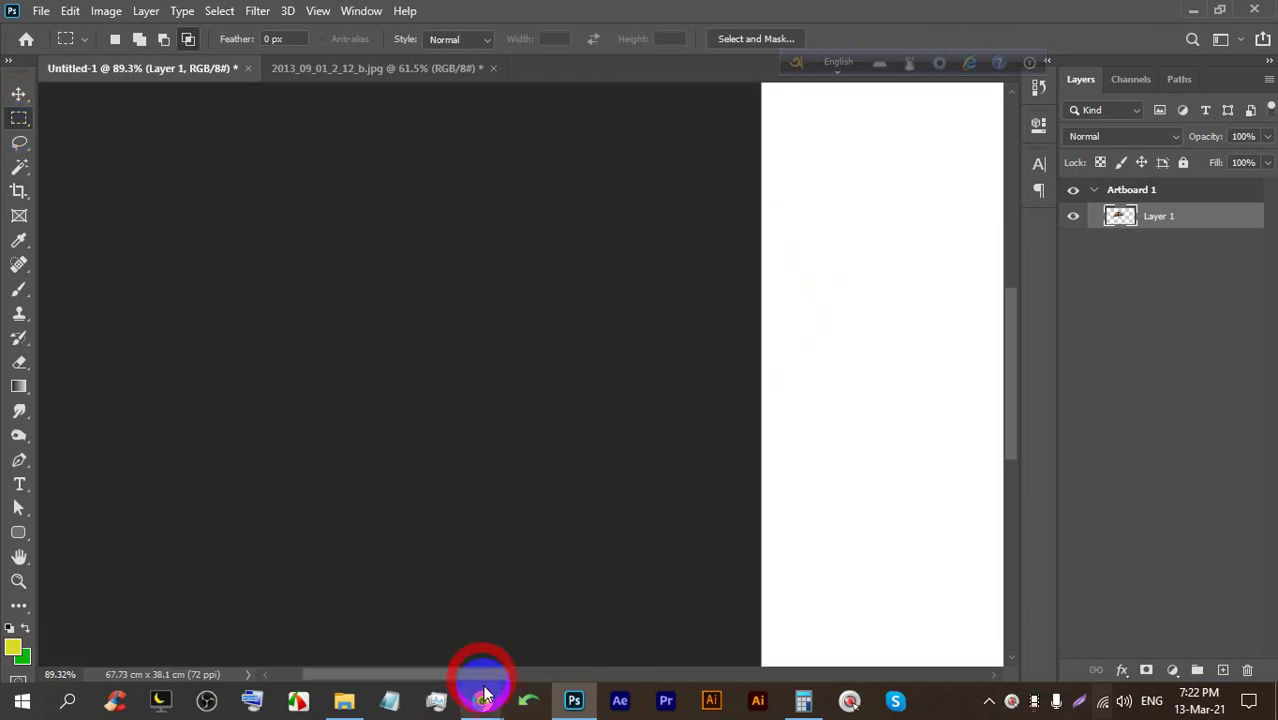
pyautogui.click(366, 619)
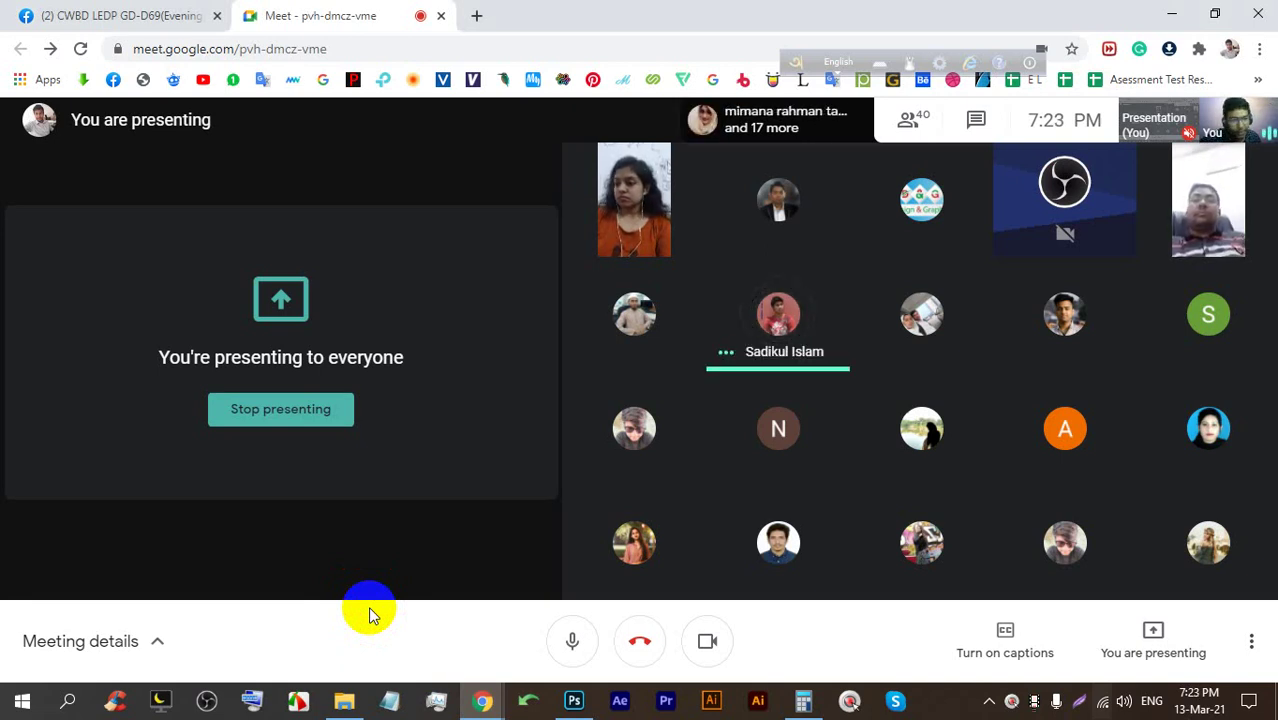
pyautogui.click(558, 701)
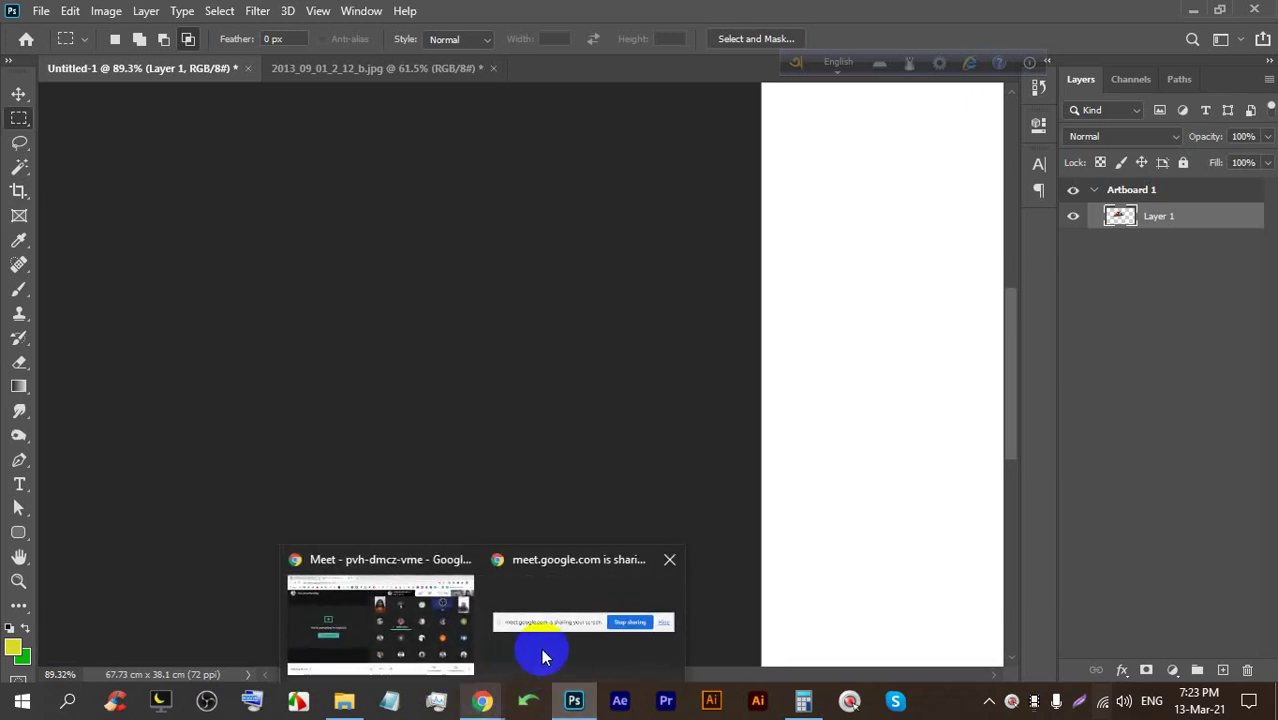
# Show 2013_09_01_2_12_b.jpg fitted to the window and deselect the couple
pyautogui.click(340, 70)
pyautogui.hotkey('ctrl', '0')
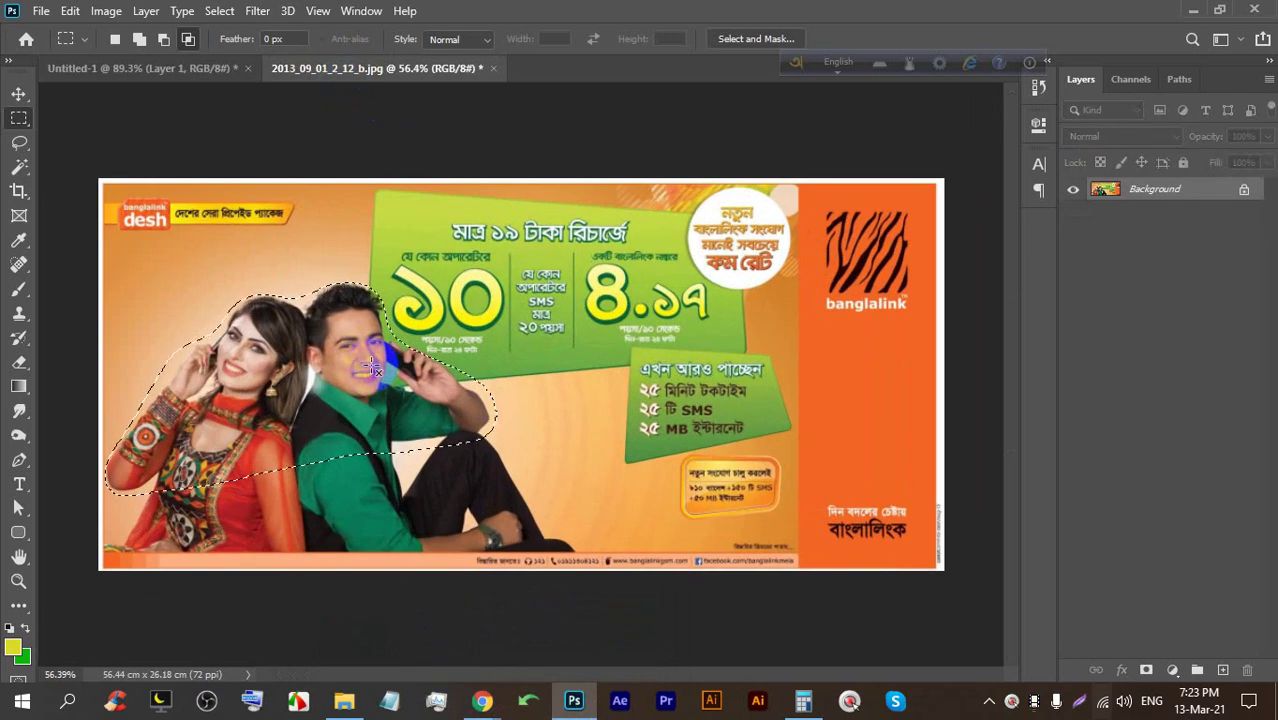
pyautogui.hotkey('ctrl', 'd')
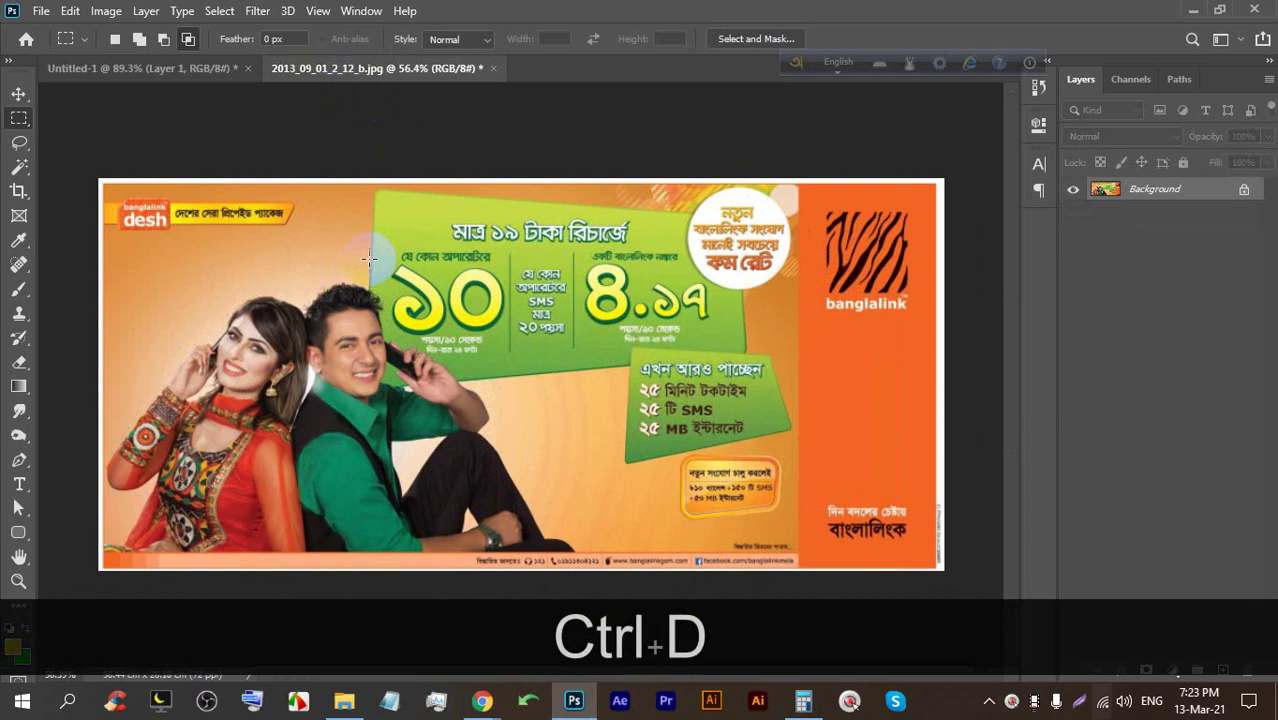
pyautogui.scroll(2, 216, 329)
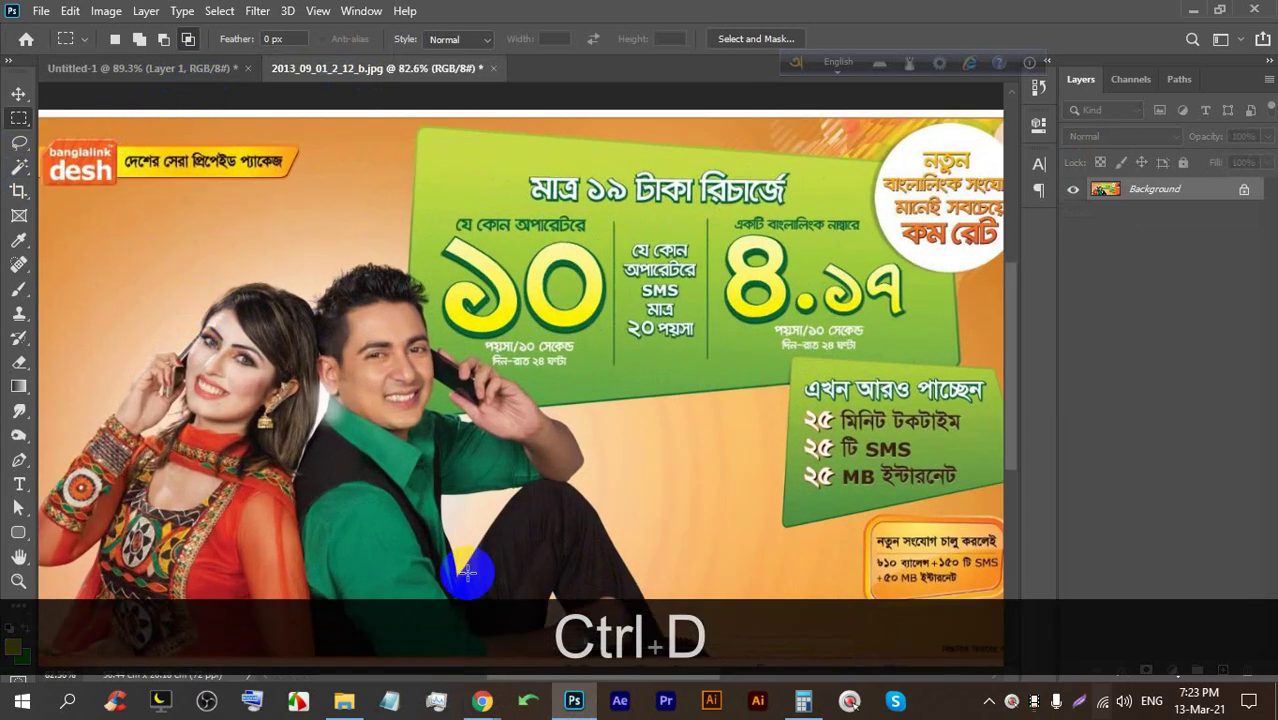
# Check the Google Meet call once more and go back to the banner image in Photoshop
pyautogui.moveTo(490, 700)
pyautogui.click(352, 621)
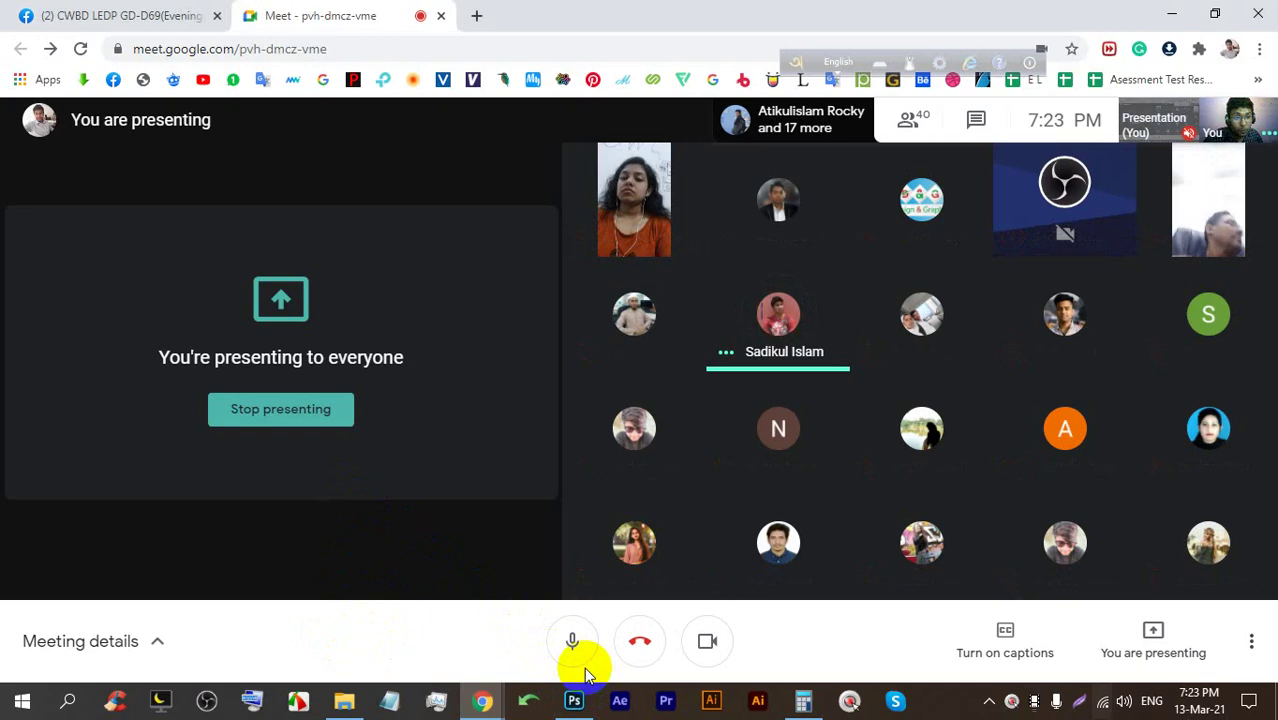
pyautogui.click(574, 700)
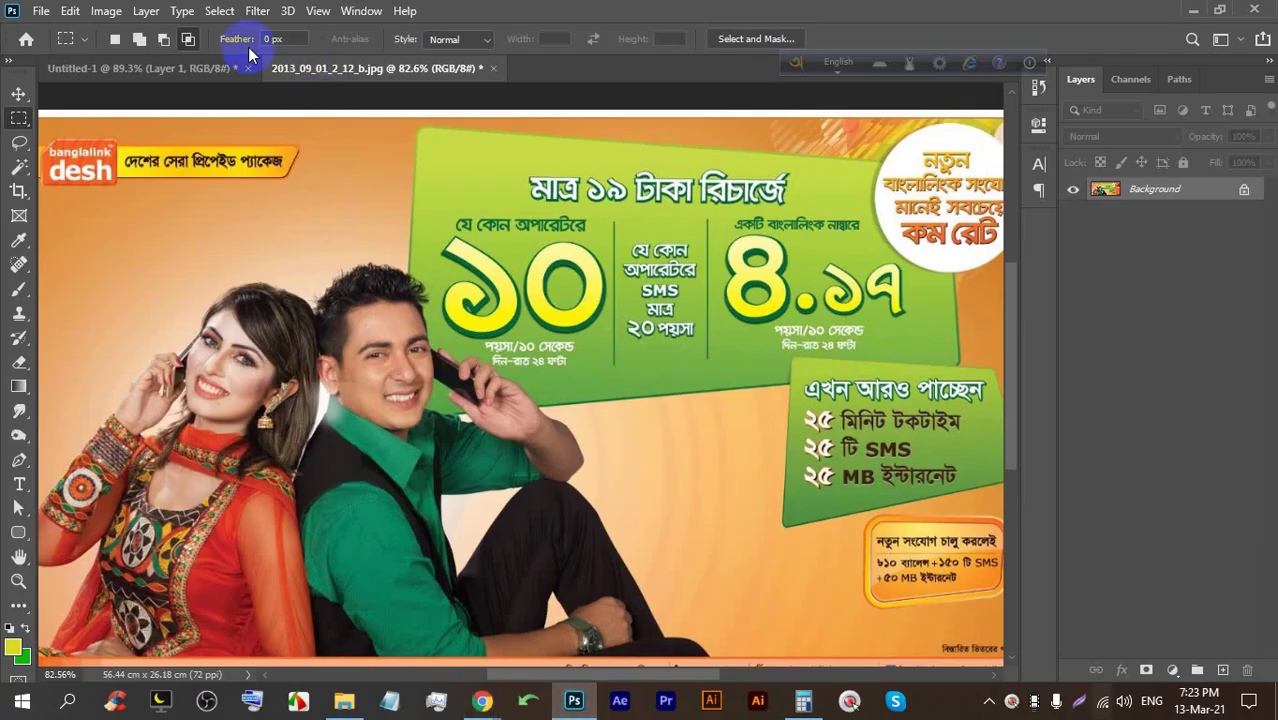
# Delete the feathered couple layer from the Untitled-1 document
pyautogui.click(160, 68)
pyautogui.scroll(-3, 738, 260)
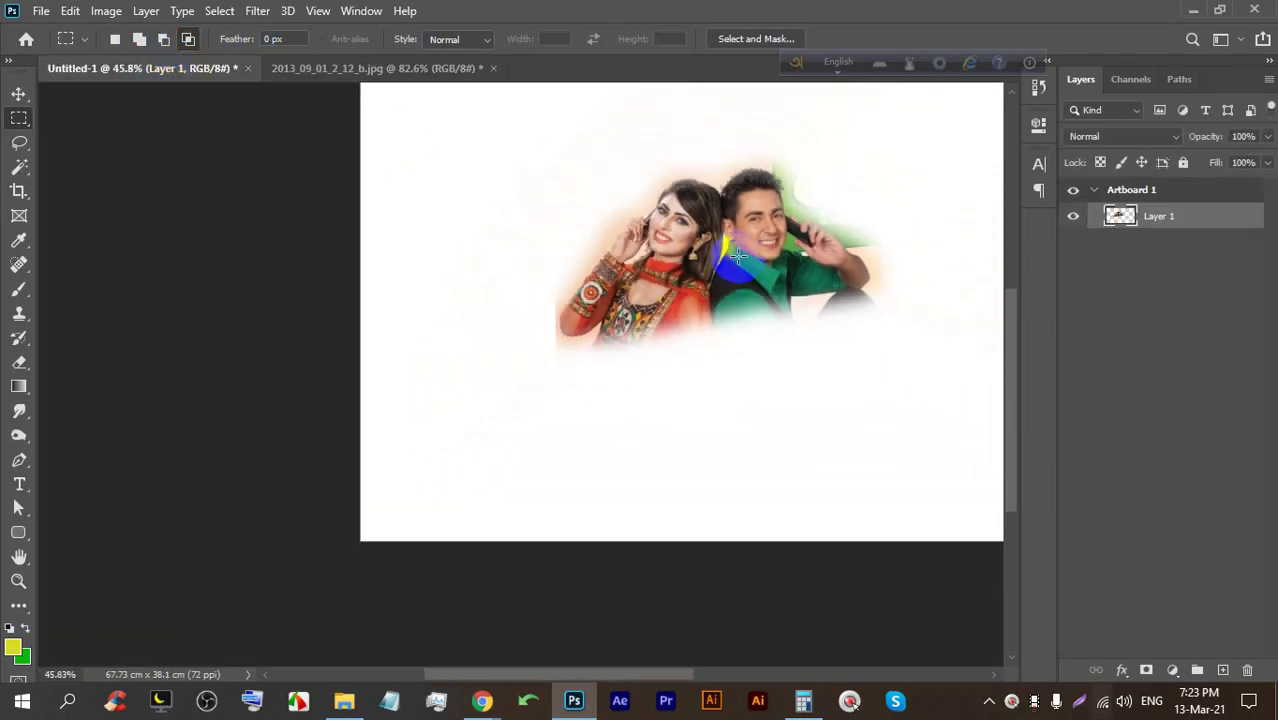
pyautogui.press('BackSpace')
# Admit the waiting participant to the Google Meet call and return to Photoshop
pyautogui.moveTo(476, 692)
pyautogui.click(436, 557)
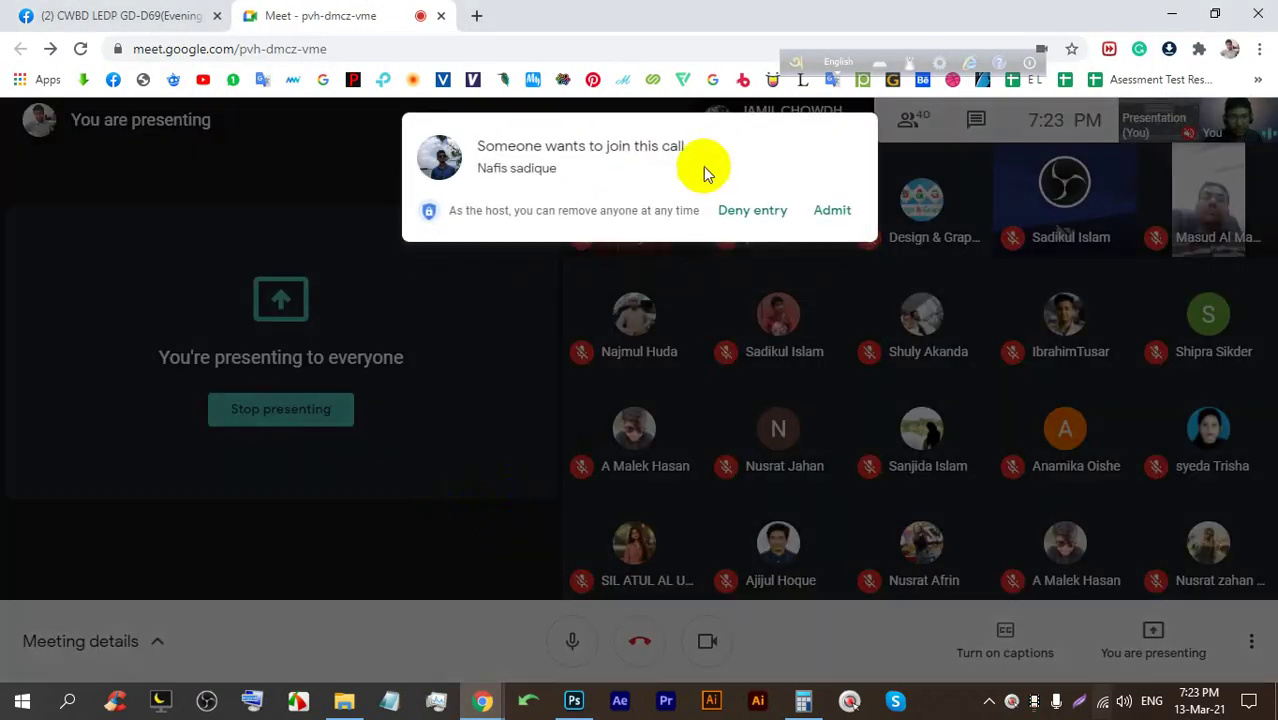
pyautogui.click(834, 211)
pyautogui.click(574, 700)
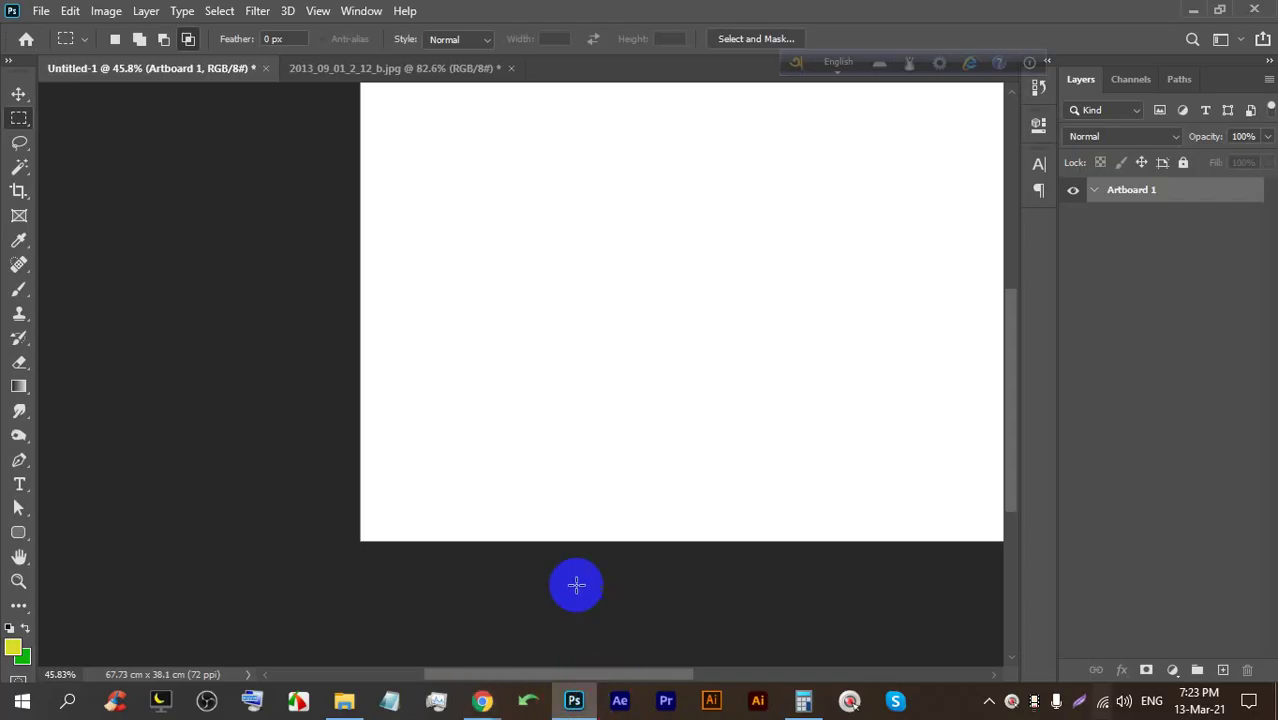
# Activate the freehand Lasso Tool over the empty Untitled-1 artboard
pyautogui.scroll(-4, 578, 199)
pyautogui.scroll(12, 720, 140)
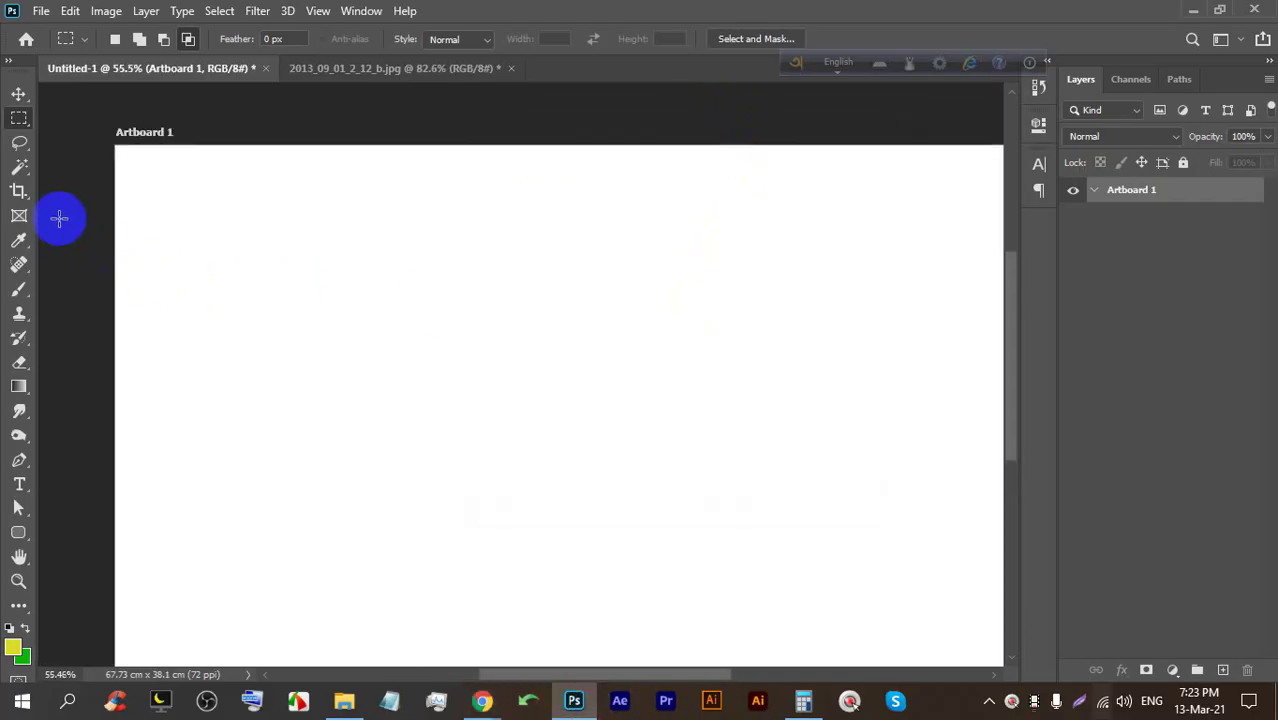
pyautogui.click(9, 143)
pyautogui.rightClick(15, 142)
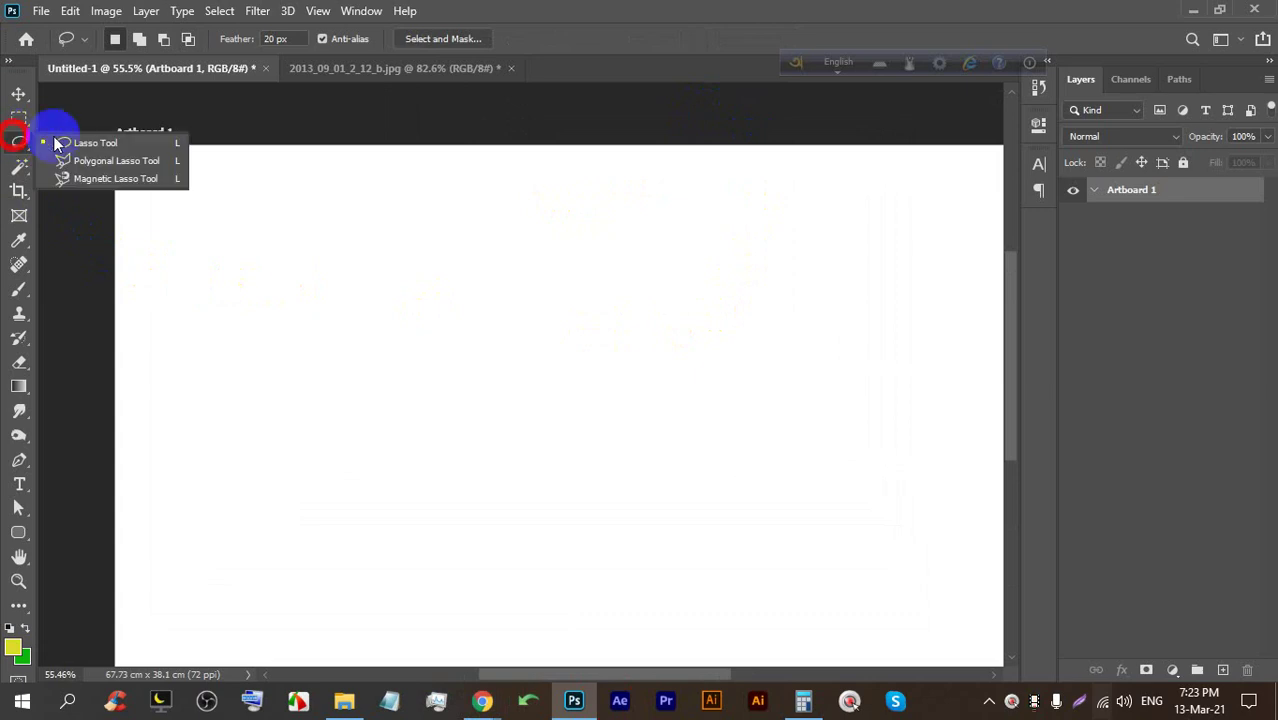
pyautogui.click(85, 143)
pyautogui.scroll(-2, 171, 128)
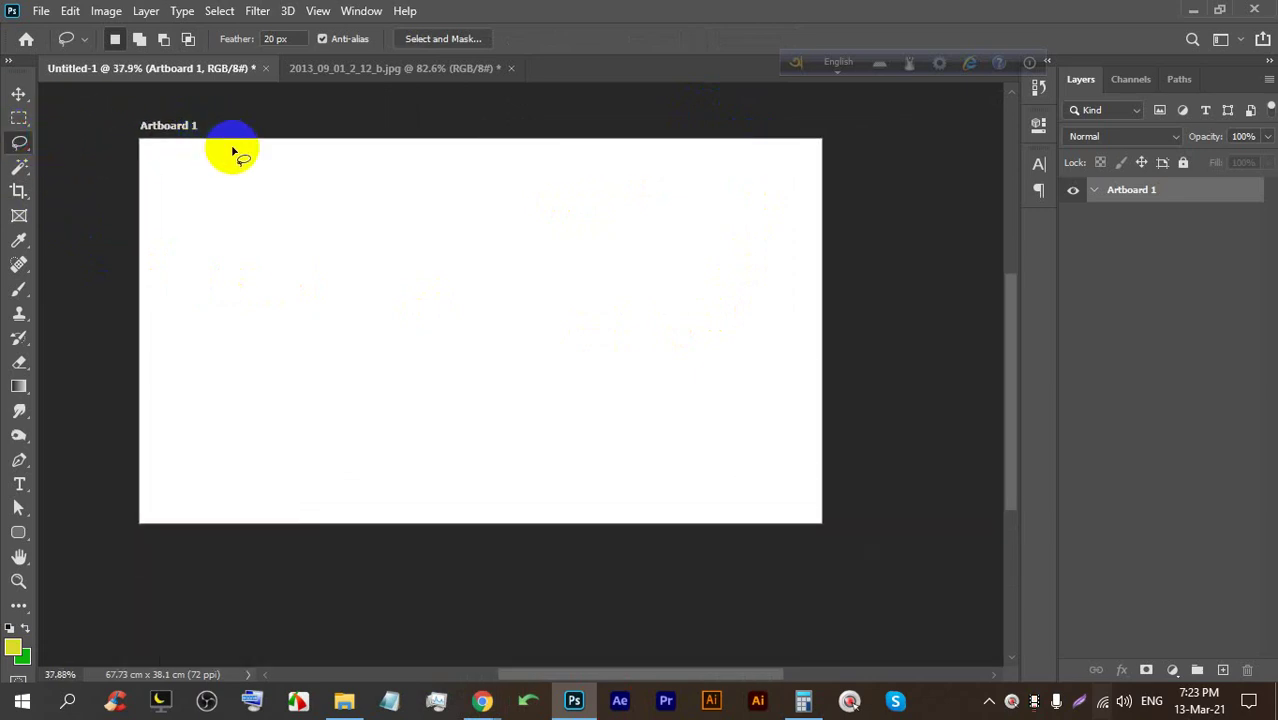
pyautogui.scroll(1, 190, 235)
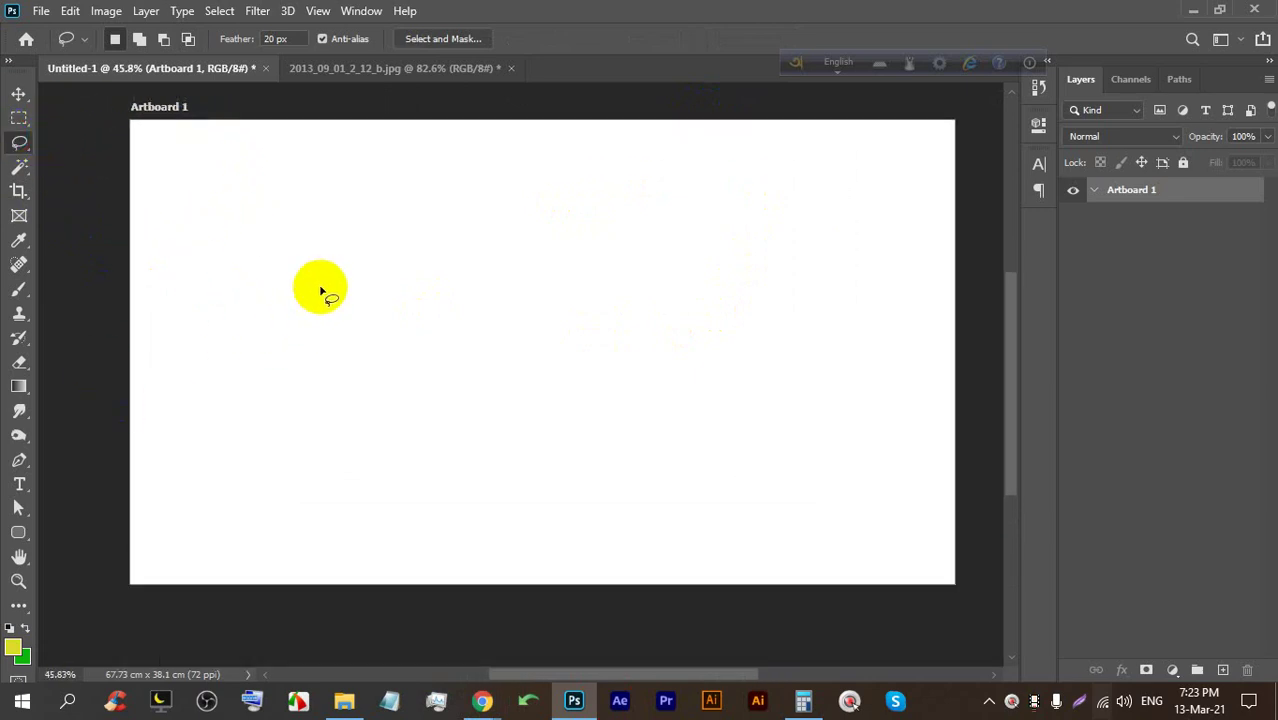
pyautogui.click(74, 418)
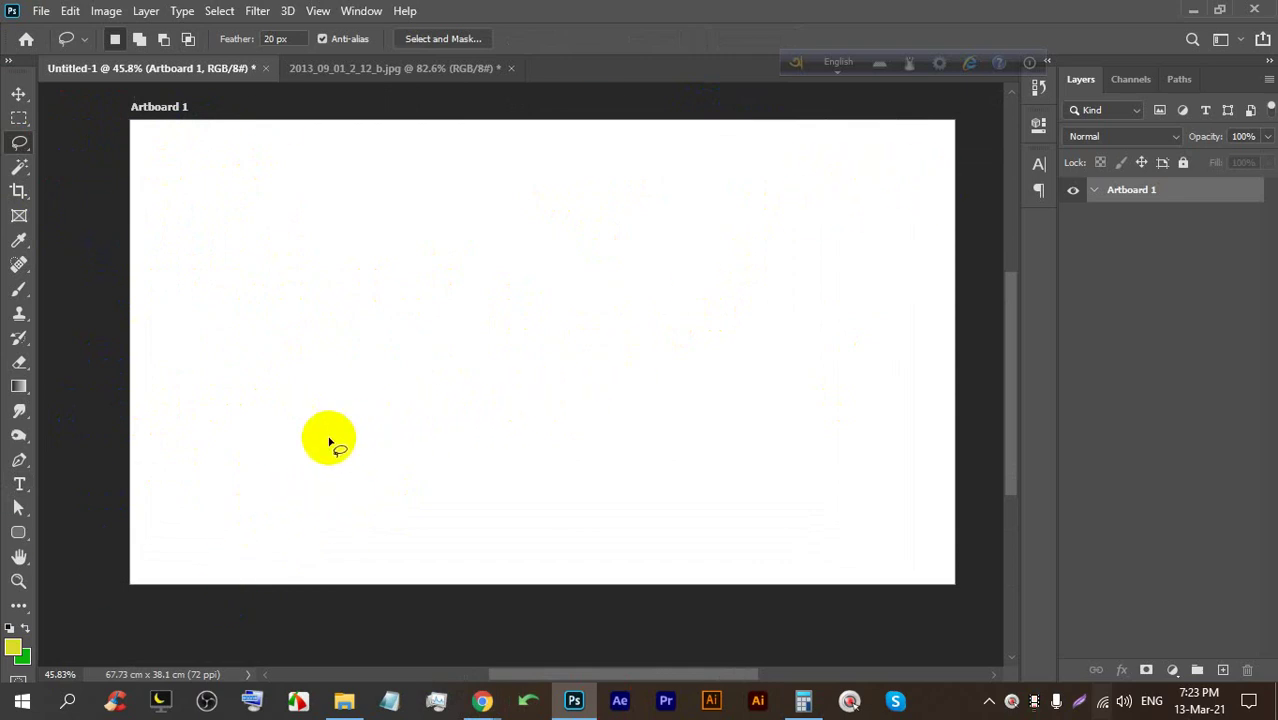
pyautogui.moveTo(208, 417)
pyautogui.mouseDown()
pyautogui.moveTo(220, 345)
pyautogui.moveTo(256, 351)
pyautogui.moveTo(372, 294)
pyautogui.moveTo(605, 243)
pyautogui.moveTo(615, 222)
pyautogui.moveTo(752, 374)
pyautogui.moveTo(667, 493)
pyautogui.moveTo(397, 526)
pyautogui.moveTo(307, 470)
pyautogui.moveTo(213, 483)
pyautogui.moveTo(212, 408)
pyautogui.mouseUp()
# Admit the waiting participant to the Google Meet call and, back in Photoshop, clear the freehand selection
pyautogui.click(478, 697)
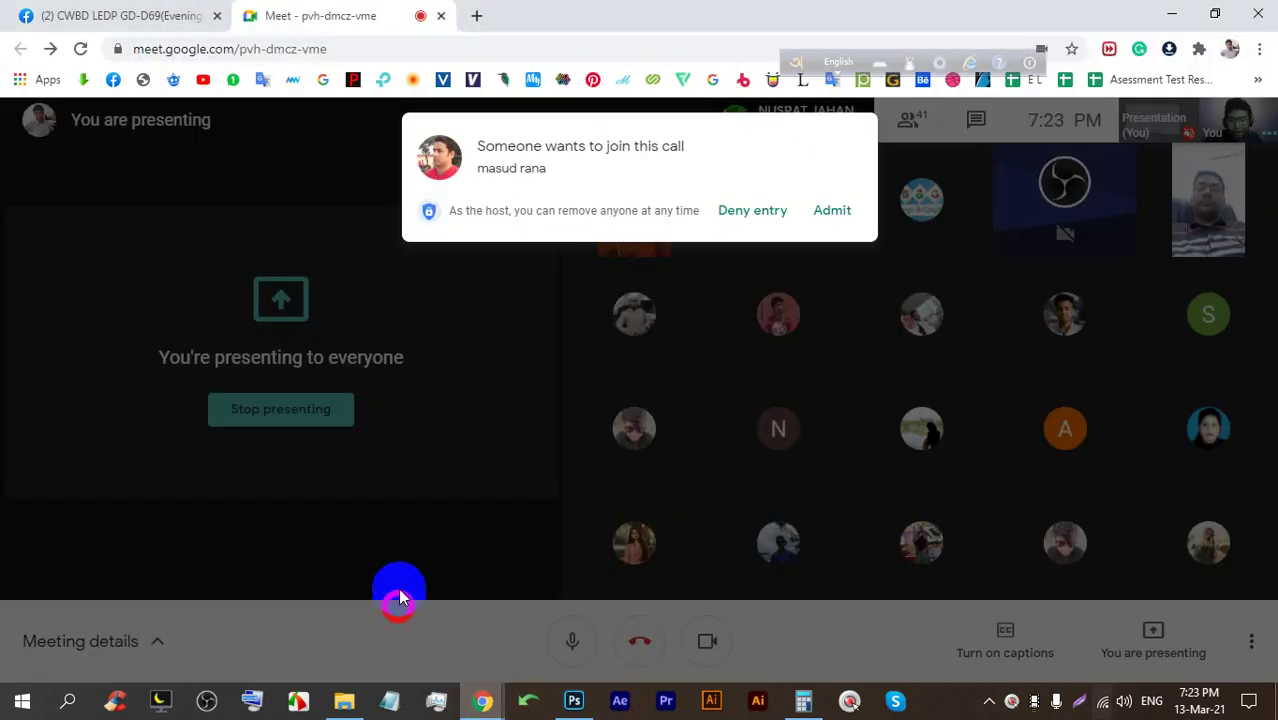
pyautogui.click(829, 212)
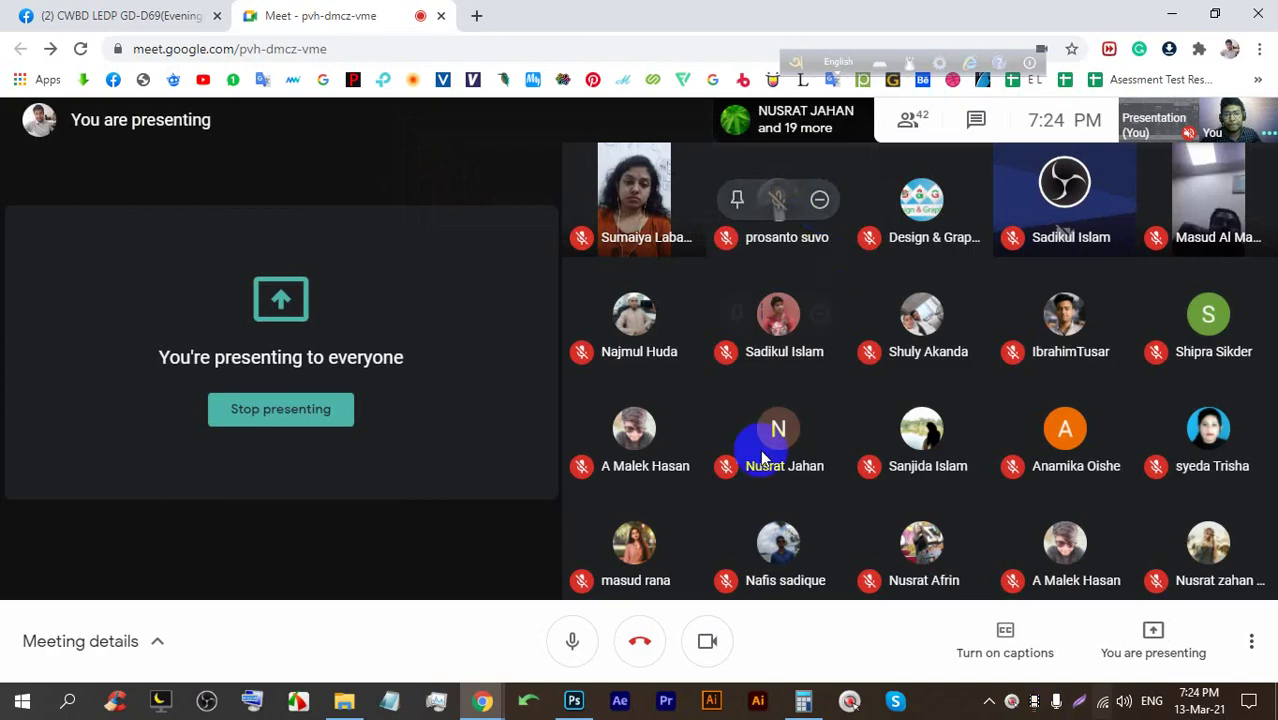
pyautogui.click(575, 699)
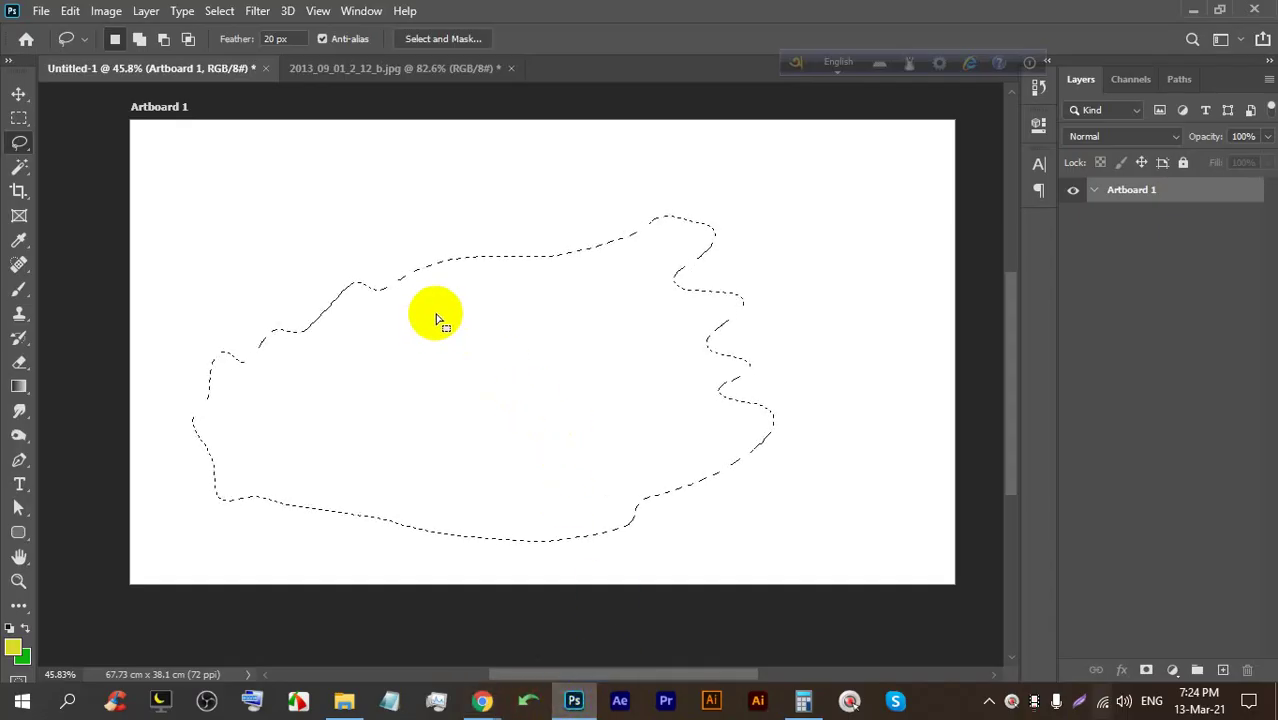
pyautogui.hotkey('ctrl', 'd')
# Admit the next person asking to join the Google Meet call and return to Photoshop
pyautogui.moveTo(482, 700)
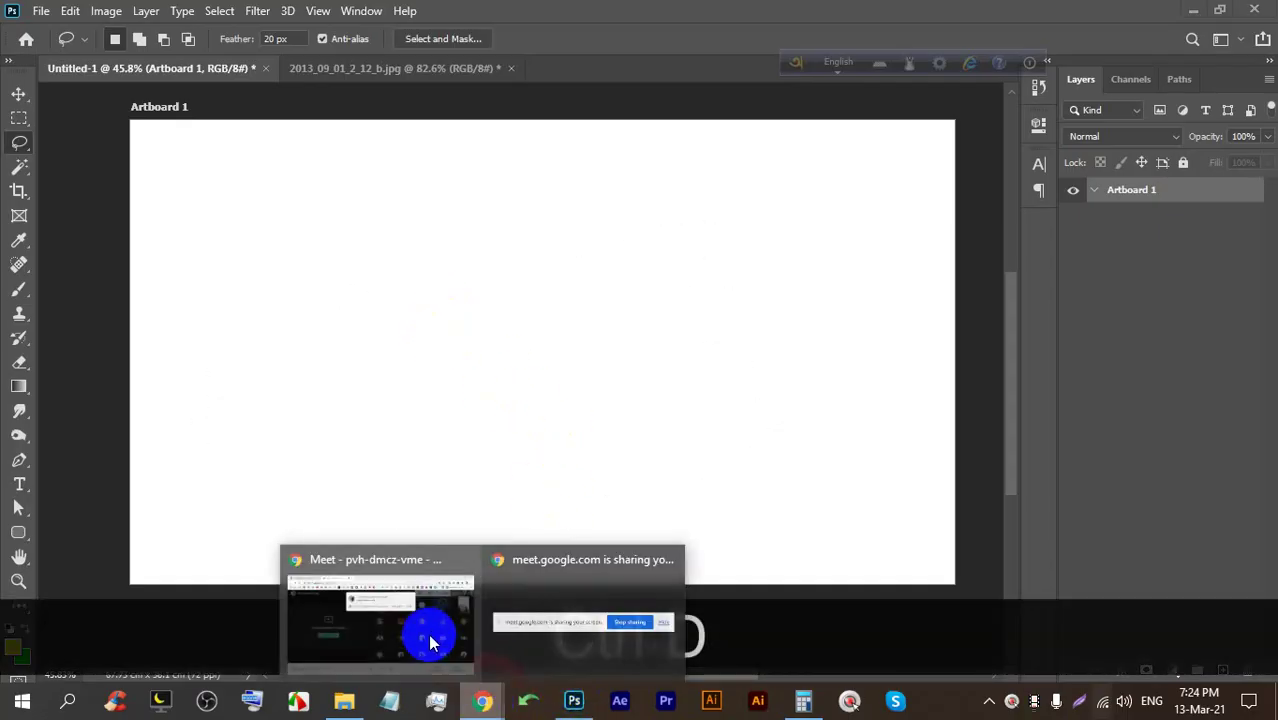
pyautogui.click(428, 633)
pyautogui.click(845, 202)
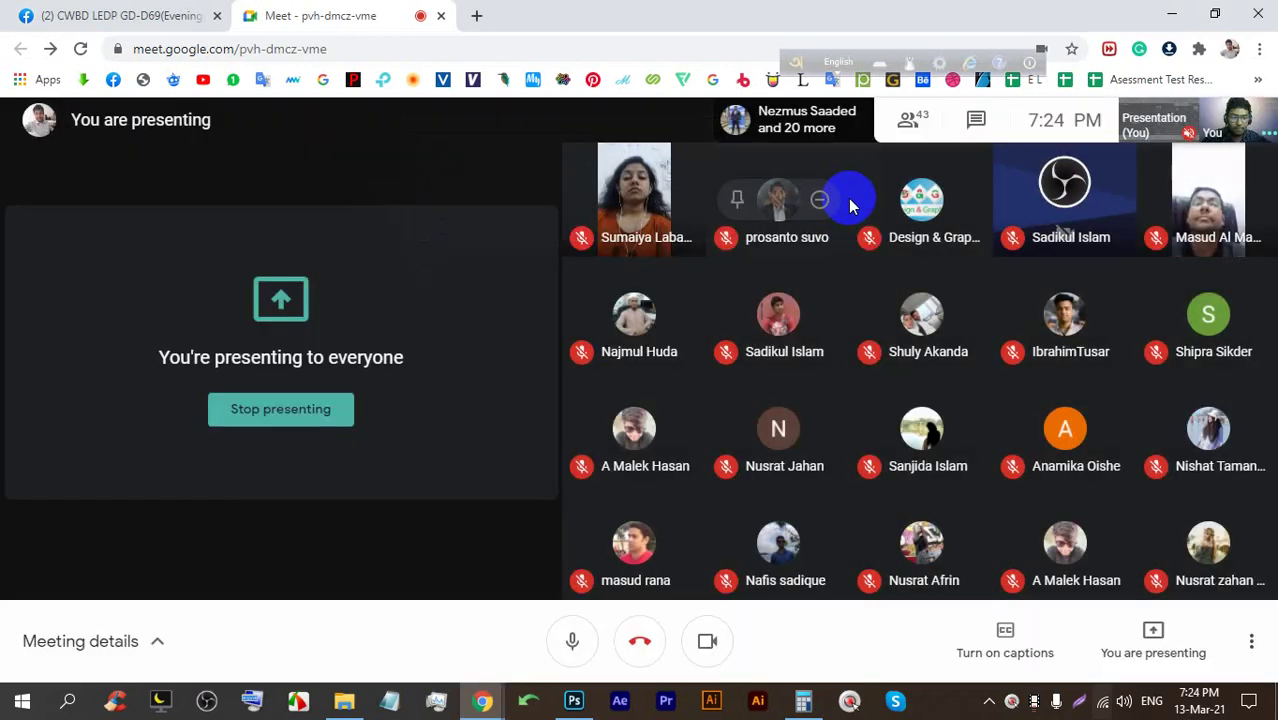
pyautogui.click(574, 700)
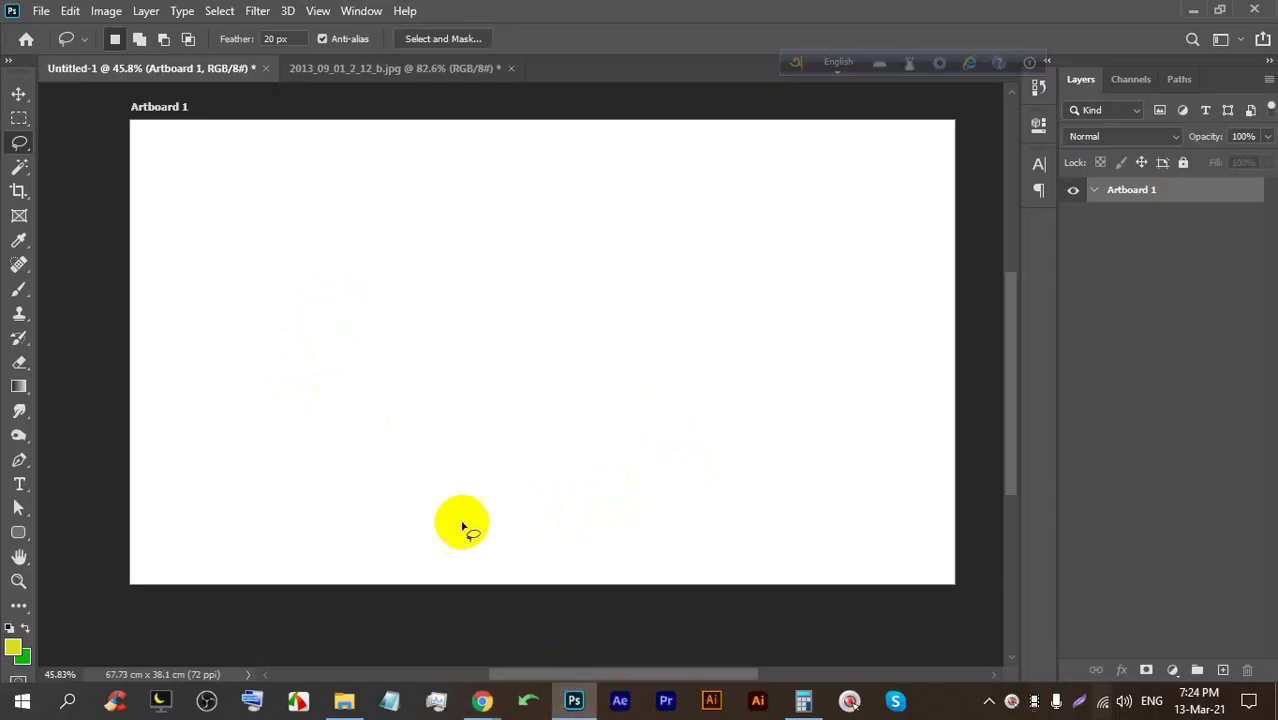
# Lasso a jagged shape across the artboard with a 20 px feather and fill it with the yellow foreground color on a new layer
pyautogui.moveTo(219, 452)
pyautogui.mouseDown()
pyautogui.moveTo(244, 323)
pyautogui.moveTo(319, 275)
pyautogui.moveTo(588, 230)
pyautogui.moveTo(723, 197)
pyautogui.moveTo(781, 163)
pyautogui.moveTo(868, 170)
pyautogui.moveTo(913, 283)
pyautogui.moveTo(932, 557)
pyautogui.moveTo(832, 399)
pyautogui.moveTo(819, 513)
pyautogui.moveTo(775, 566)
pyautogui.moveTo(715, 458)
pyautogui.moveTo(653, 490)
pyautogui.moveTo(643, 479)
pyautogui.moveTo(558, 543)
pyautogui.moveTo(504, 338)
pyautogui.moveTo(437, 526)
pyautogui.moveTo(259, 595)
pyautogui.moveTo(261, 544)
pyautogui.moveTo(289, 486)
pyautogui.moveTo(216, 497)
pyautogui.moveTo(161, 527)
pyautogui.moveTo(160, 443)
pyautogui.moveTo(213, 451)
pyautogui.mouseUp()
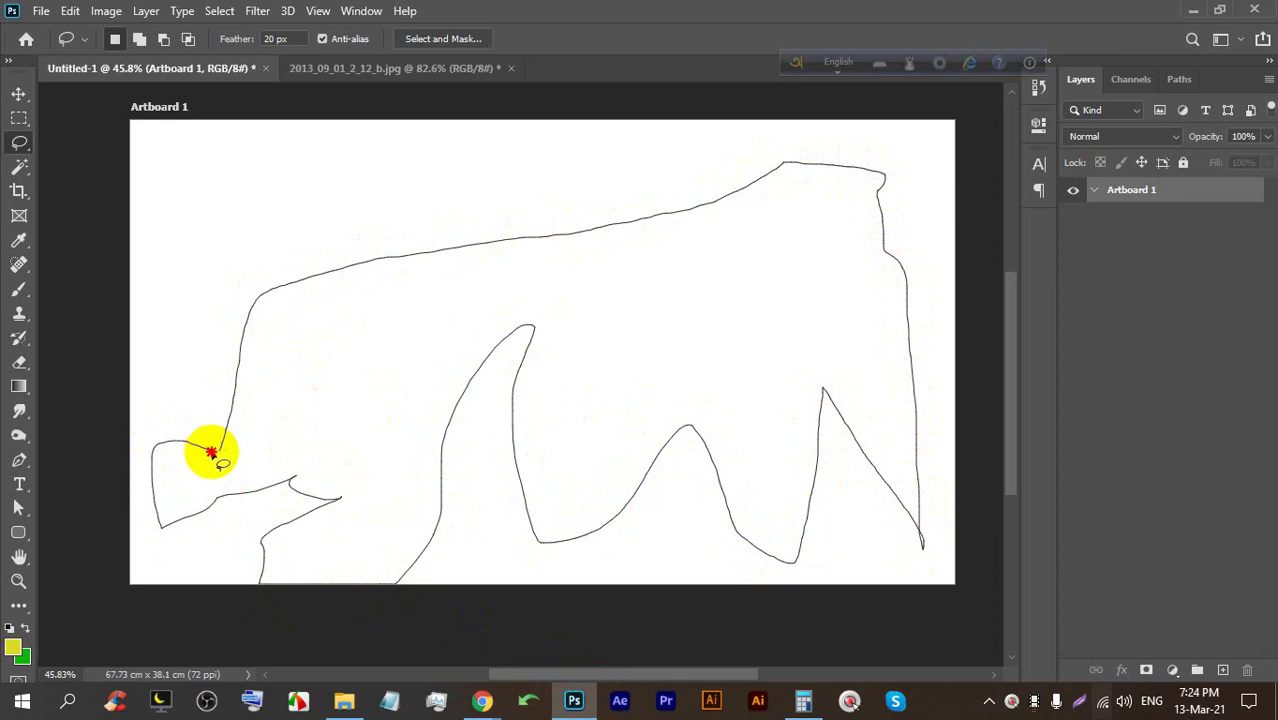
pyautogui.moveTo(218, 450); pyautogui.dragTo(262, 485)
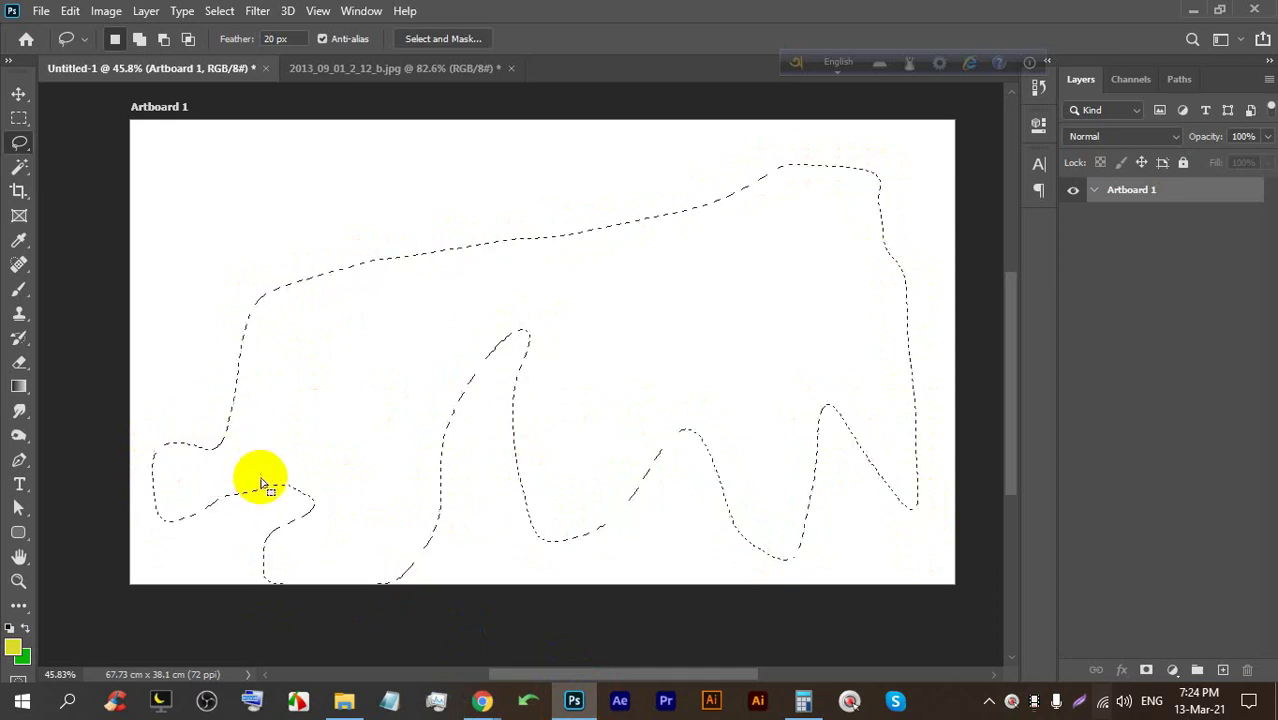
pyautogui.scroll(-4, 541, 467)
pyautogui.scroll(4, 459, 428)
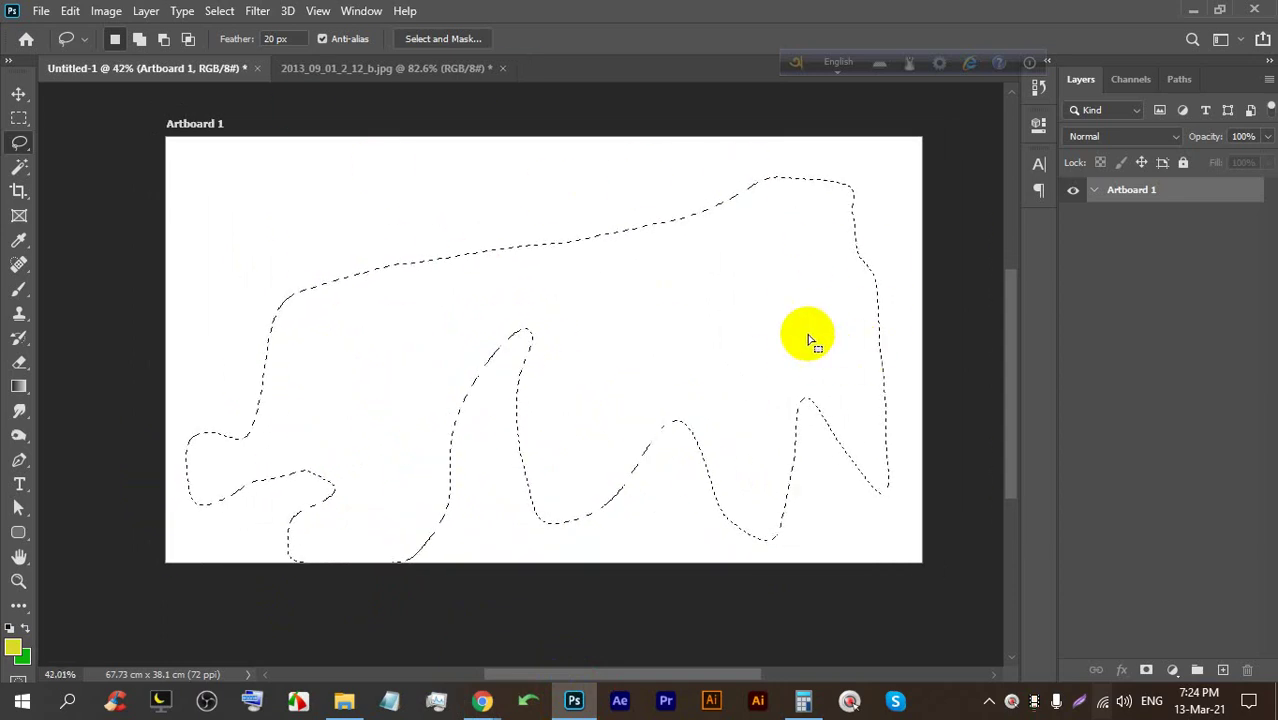
pyautogui.click(1220, 670)
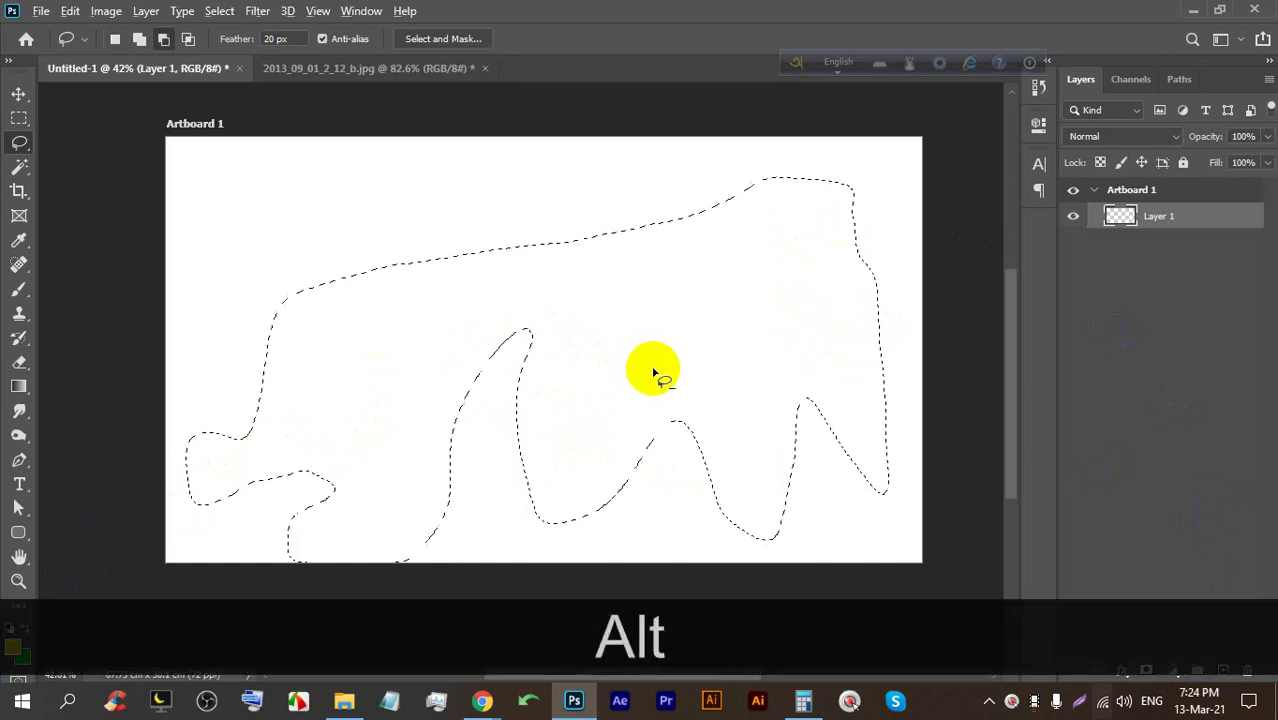
pyautogui.hotkey('alt', 'Delete')
# Undo the feathered yellow fill and clear the lasso selection
pyautogui.scroll(20, 506, 318)
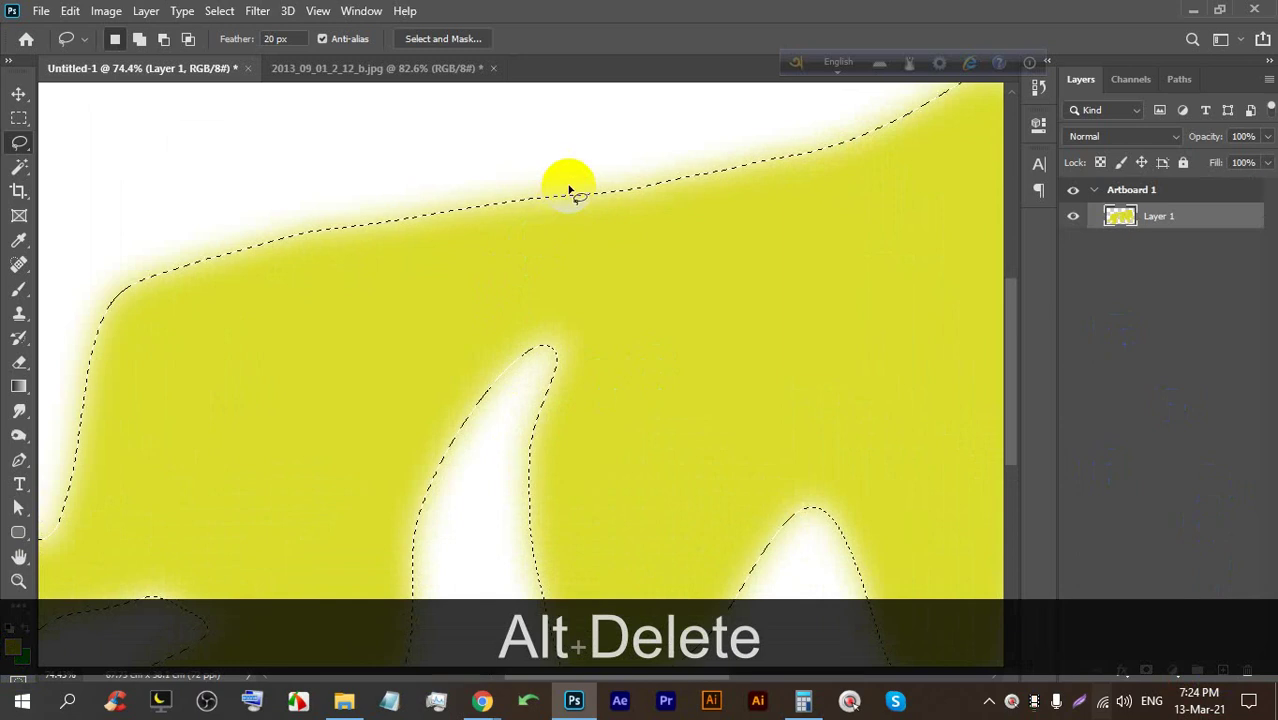
pyautogui.scroll(-6, 634, 177)
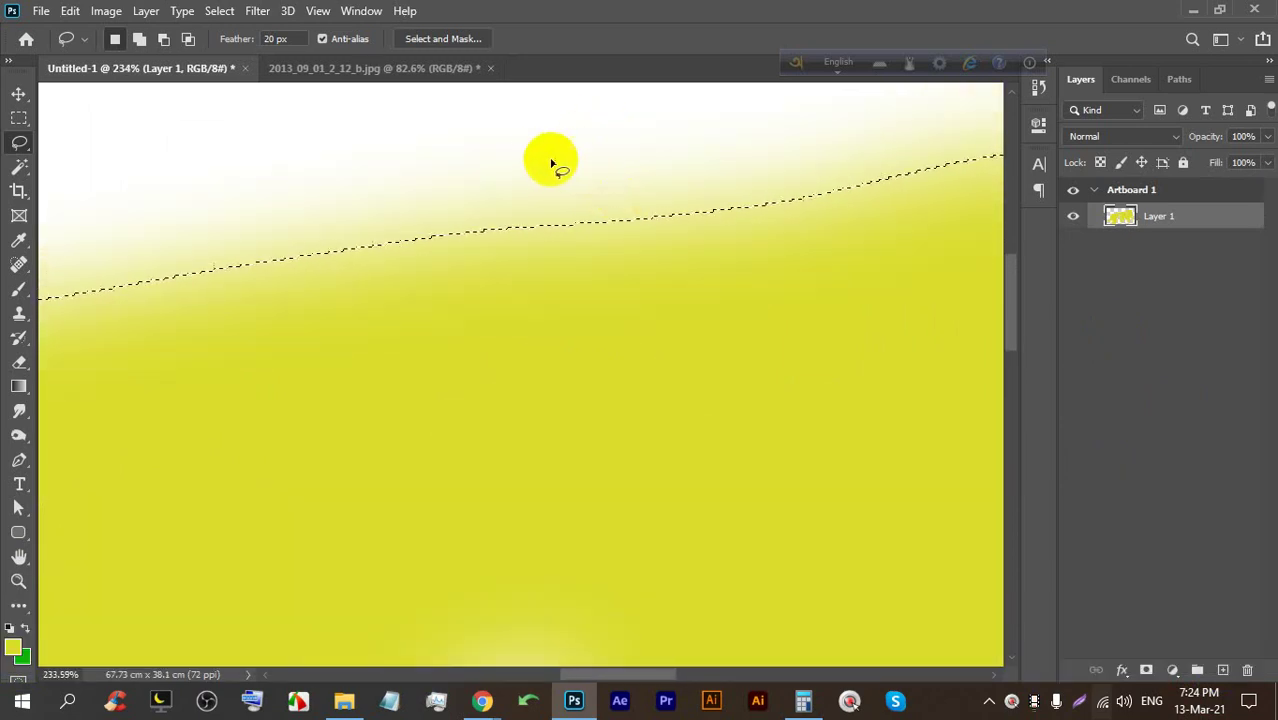
pyautogui.scroll(-1, 540, 190)
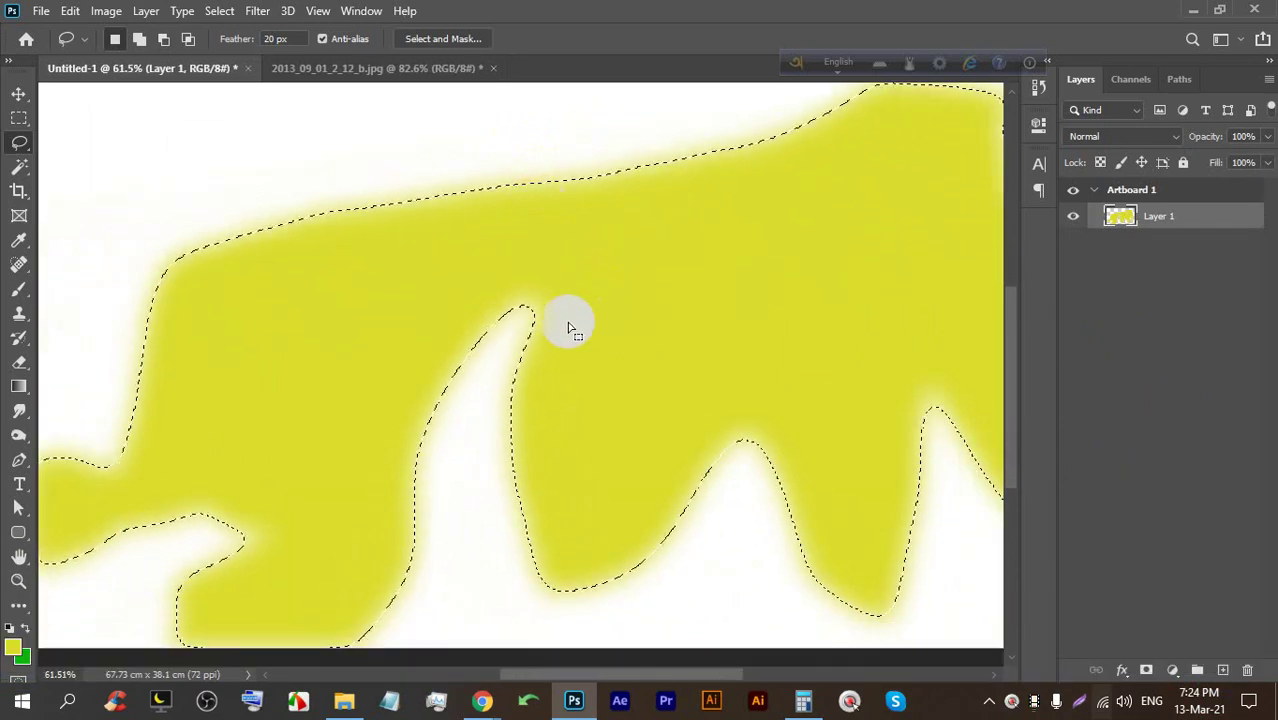
pyautogui.scroll(4, 508, 395)
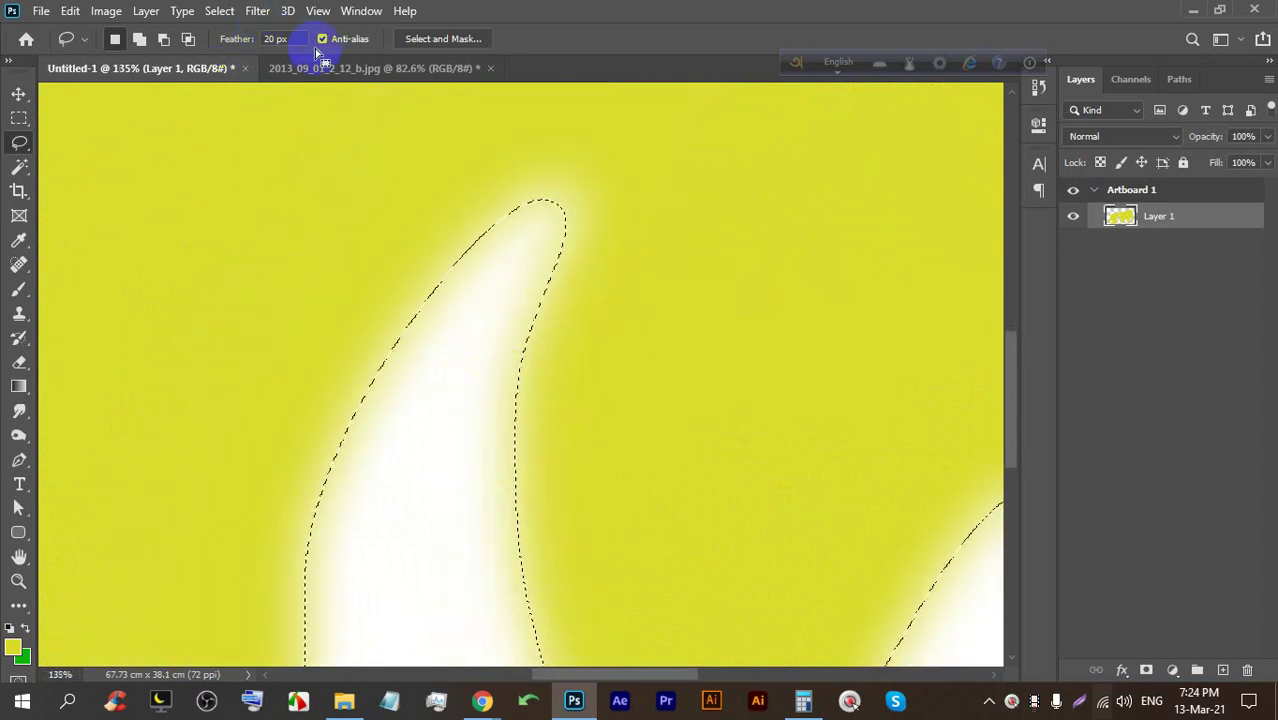
pyautogui.scroll(-5, 342, 223)
pyautogui.scroll(1, 160, 208)
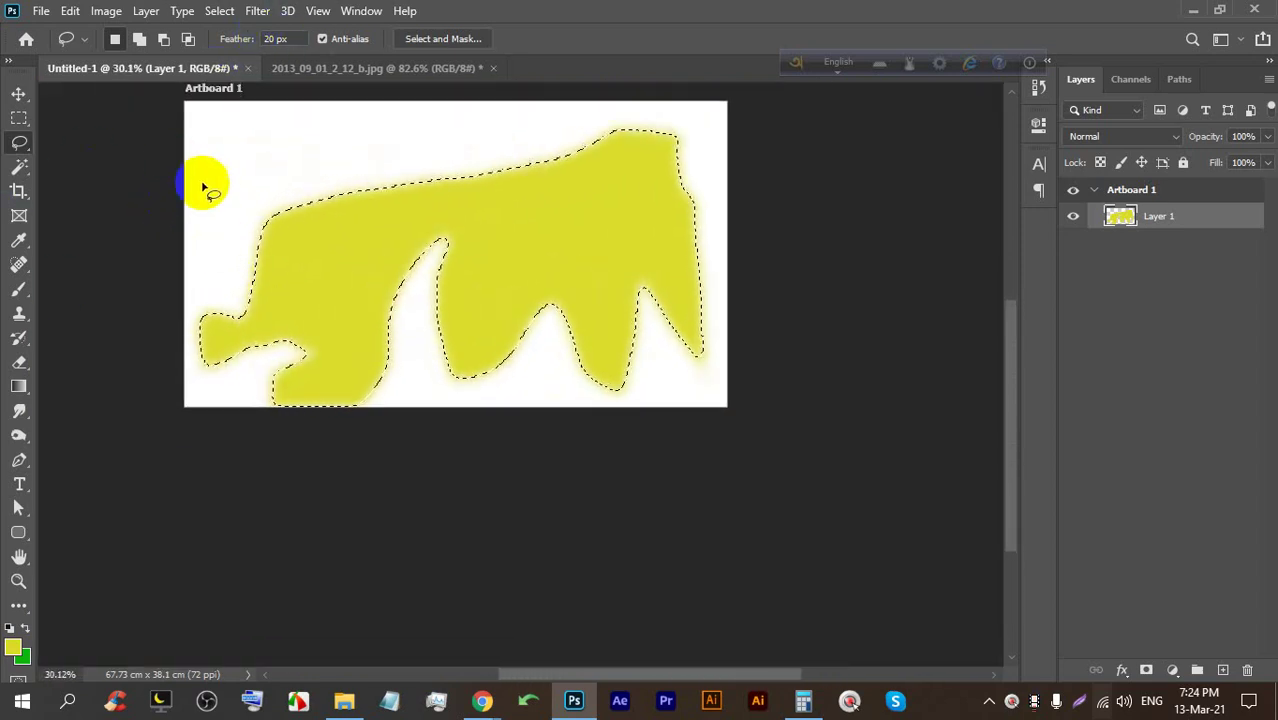
pyautogui.press('ctrl')
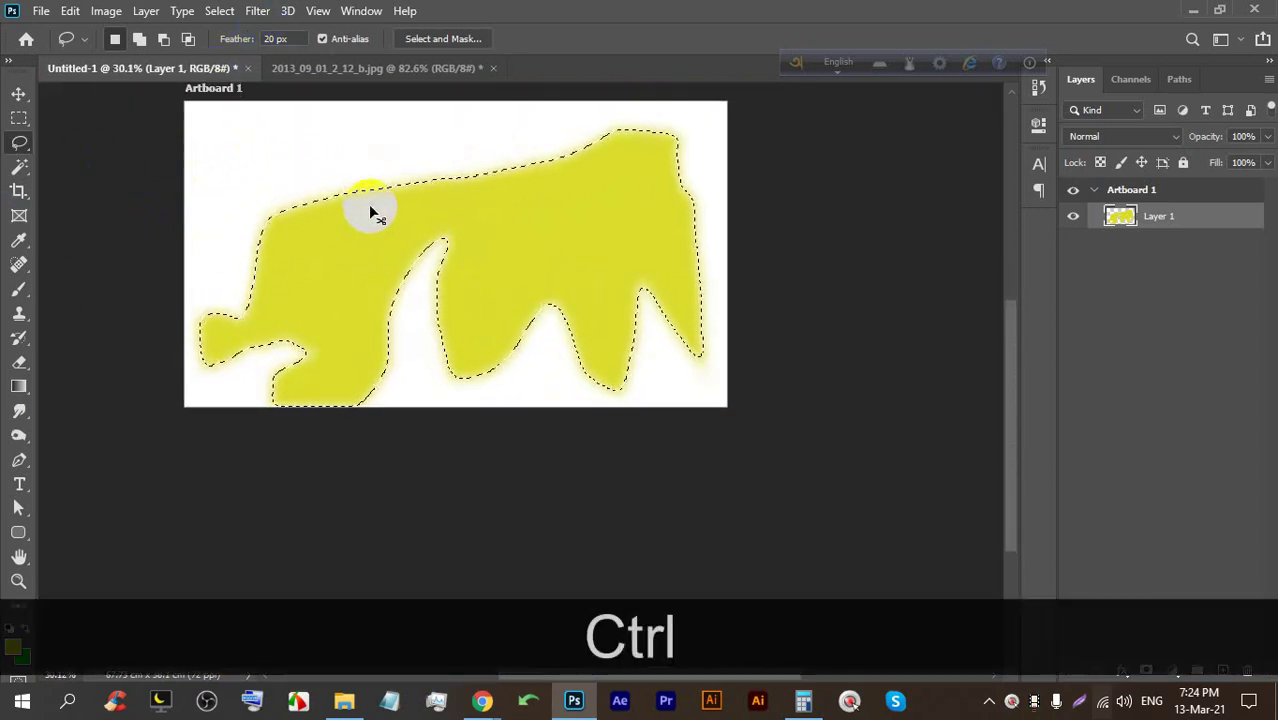
pyautogui.hotkey('ctrl', 'z')
pyautogui.hotkey('ctrl', 'd')
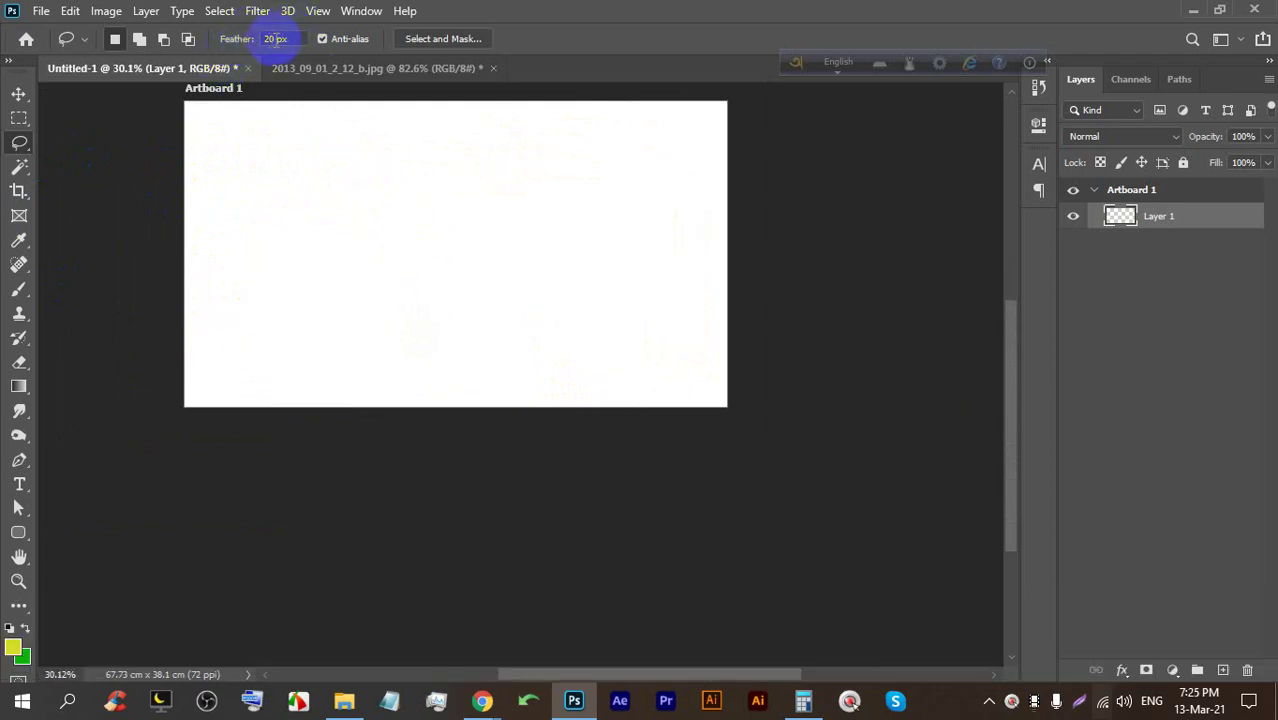
# With the lasso feather set to 0 px, draw a large freehand selection across the artboard, fill it with yellow and deselect
pyautogui.write('0')
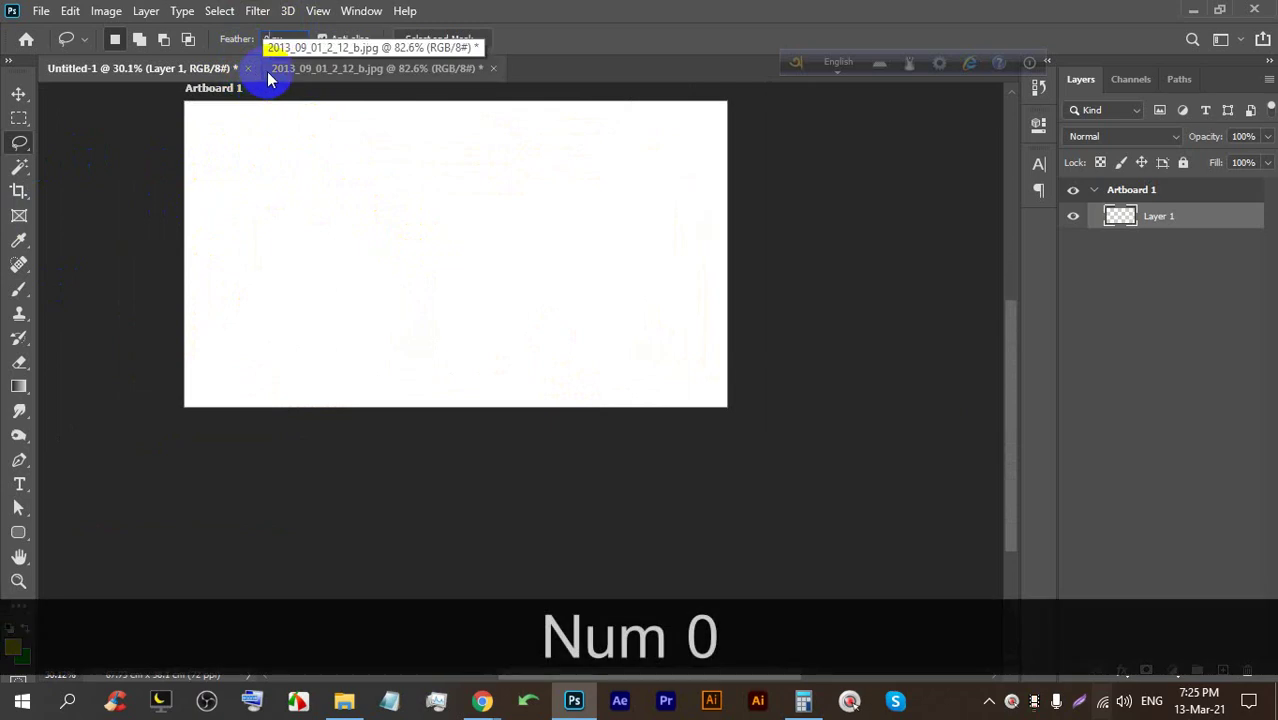
pyautogui.press('Return')
pyautogui.moveTo(357, 362)
pyautogui.mouseDown()
pyautogui.moveTo(229, 284)
pyautogui.moveTo(253, 148)
pyautogui.moveTo(676, 146)
pyautogui.moveTo(737, 177)
pyautogui.moveTo(737, 341)
pyautogui.moveTo(561, 382)
pyautogui.moveTo(491, 377)
pyautogui.moveTo(434, 400)
pyautogui.moveTo(354, 359)
pyautogui.mouseUp()
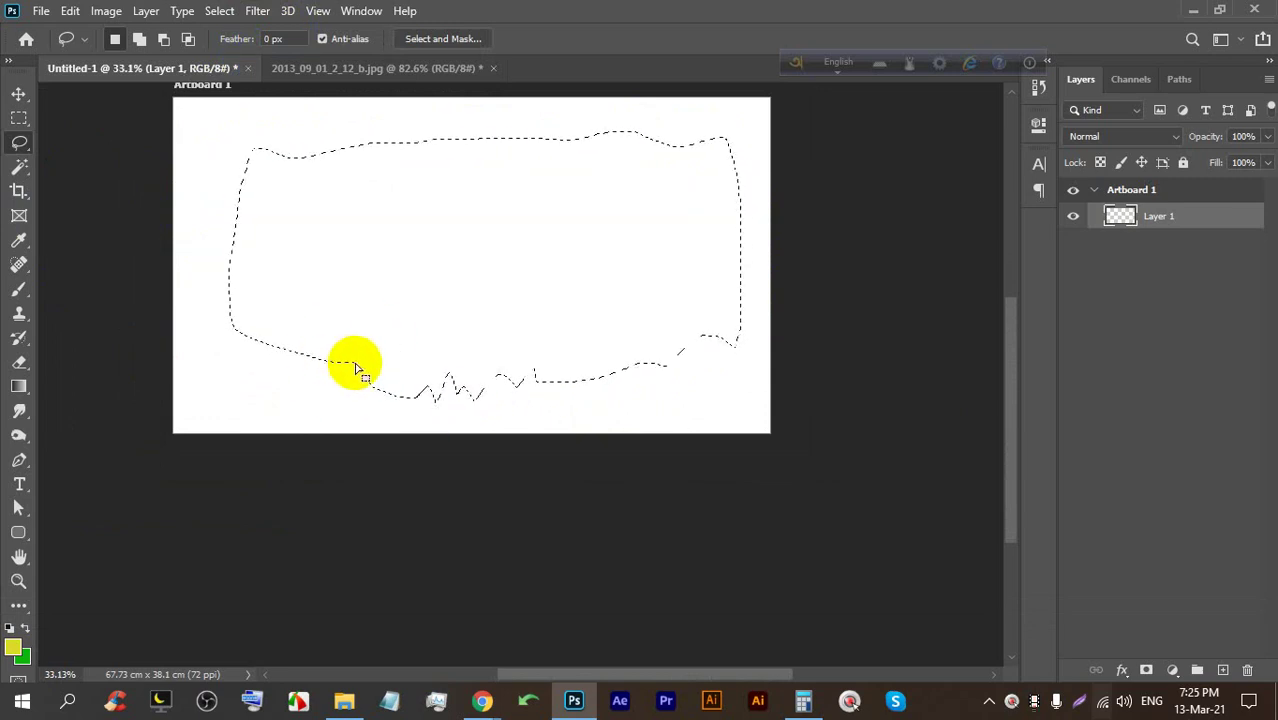
pyautogui.hotkey('alt', 'Delete')
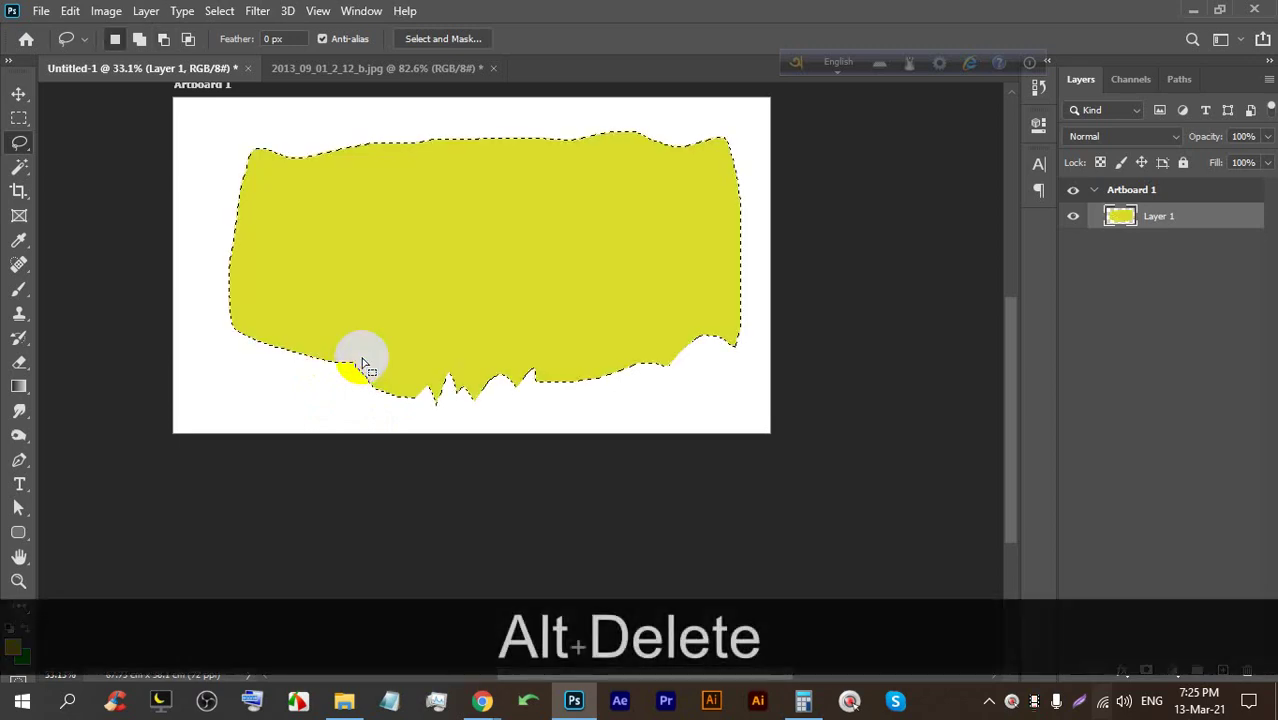
pyautogui.scroll(10, 642, 470)
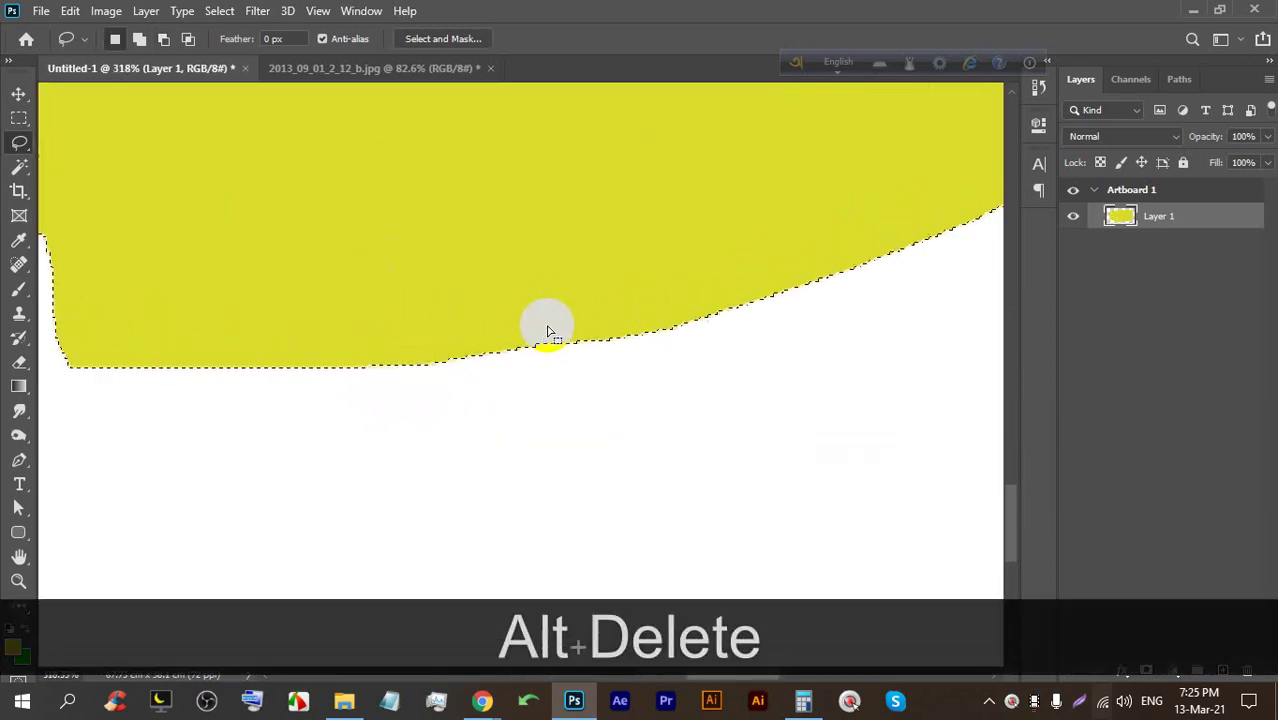
pyautogui.scroll(5, 547, 332)
pyautogui.hotkey('ctrl', 'd')
pyautogui.scroll(-5, 595, 365)
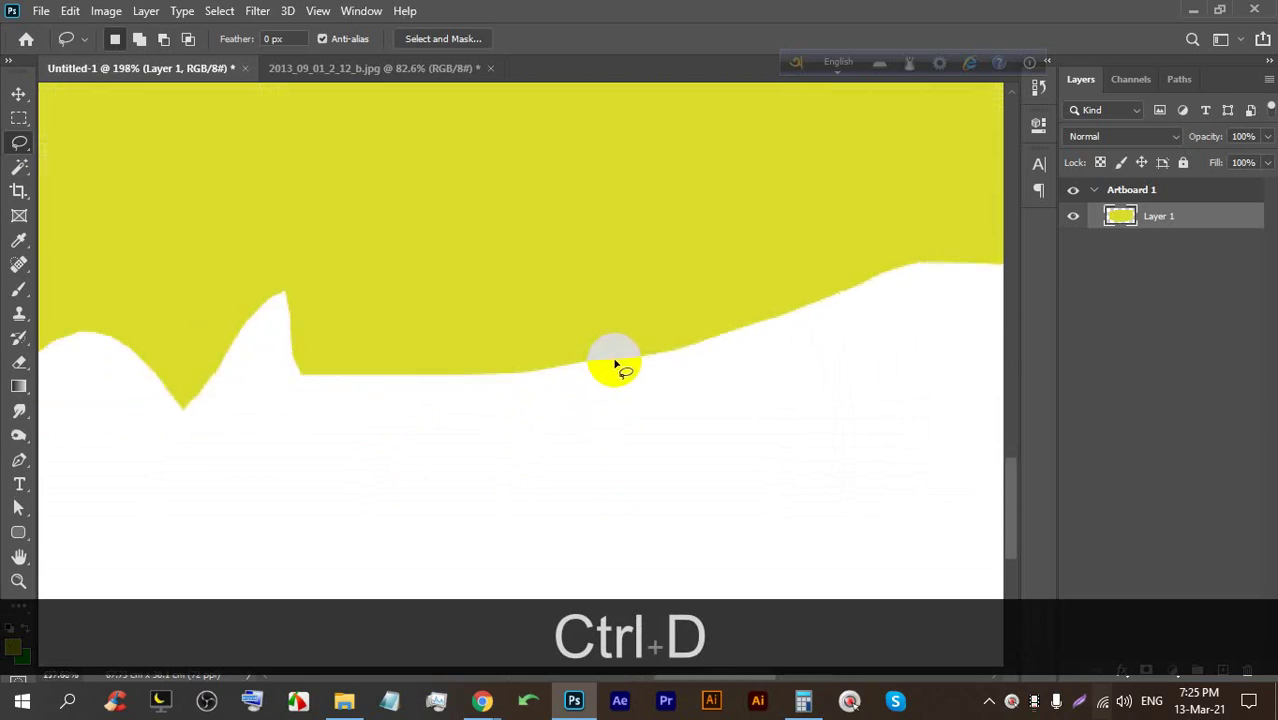
pyautogui.scroll(-7, 615, 365)
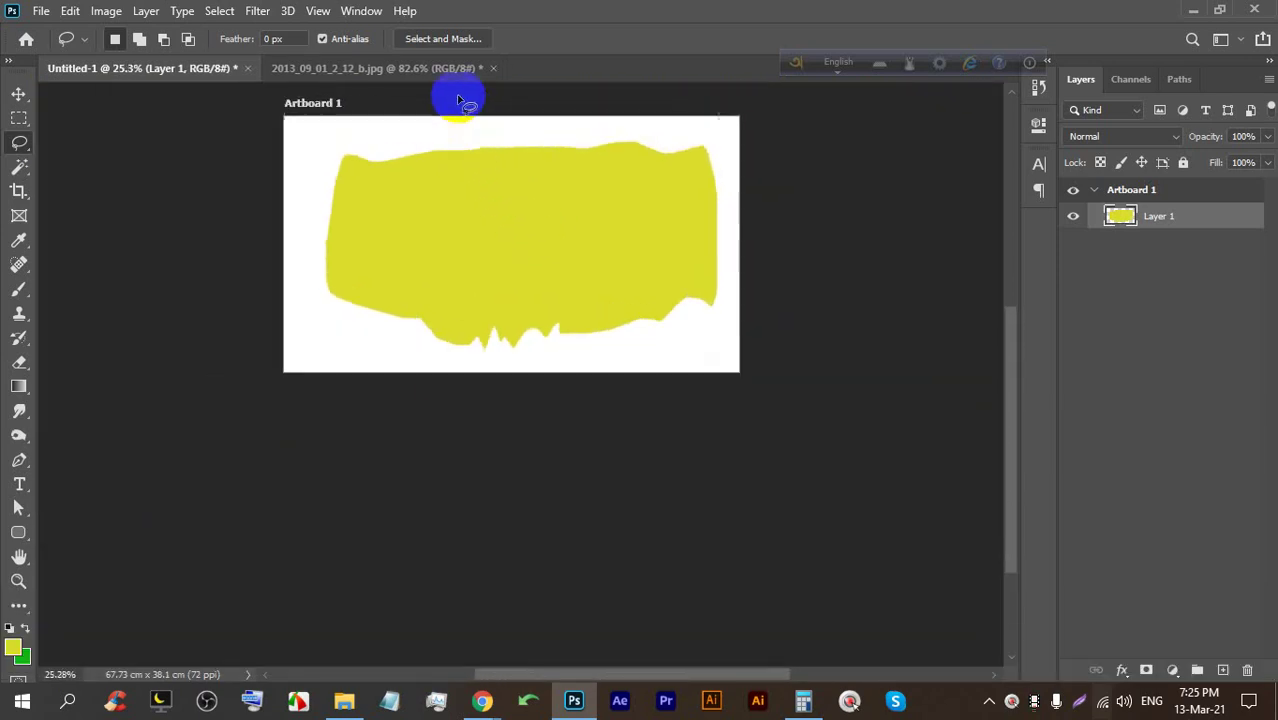
# On a new layer, lasso a smaller shape inside the yellow one, fill it with the green background color and deselect
pyautogui.scroll(2, 459, 100)
pyautogui.click(1223, 670)
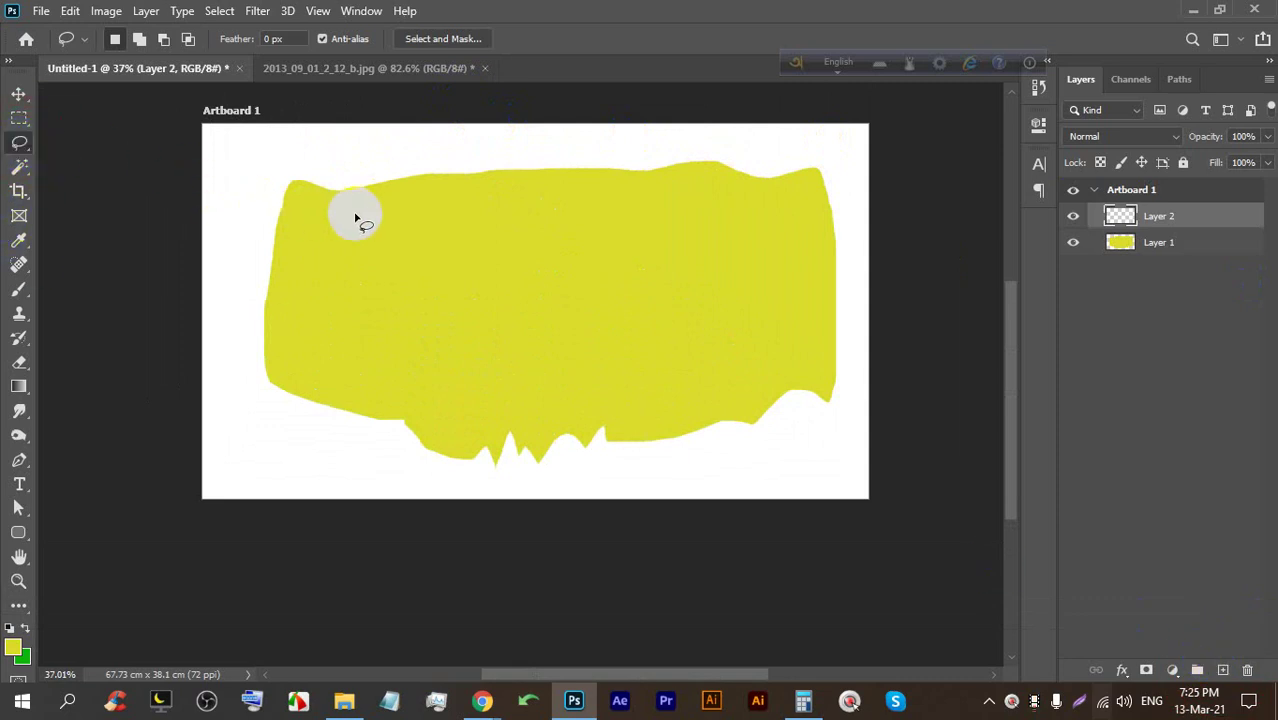
pyautogui.moveTo(323, 222)
pyautogui.mouseDown()
pyautogui.moveTo(445, 201)
pyautogui.moveTo(787, 201)
pyautogui.moveTo(807, 231)
pyautogui.moveTo(819, 365)
pyautogui.moveTo(805, 355)
pyautogui.moveTo(766, 385)
pyautogui.moveTo(694, 376)
pyautogui.moveTo(625, 421)
pyautogui.moveTo(600, 408)
pyautogui.moveTo(583, 421)
pyautogui.moveTo(570, 406)
pyautogui.moveTo(537, 430)
pyautogui.moveTo(536, 411)
pyautogui.moveTo(528, 425)
pyautogui.moveTo(488, 396)
pyautogui.moveTo(450, 428)
pyautogui.moveTo(307, 378)
pyautogui.moveTo(282, 344)
pyautogui.moveTo(295, 261)
pyautogui.moveTo(333, 215)
pyautogui.mouseUp()
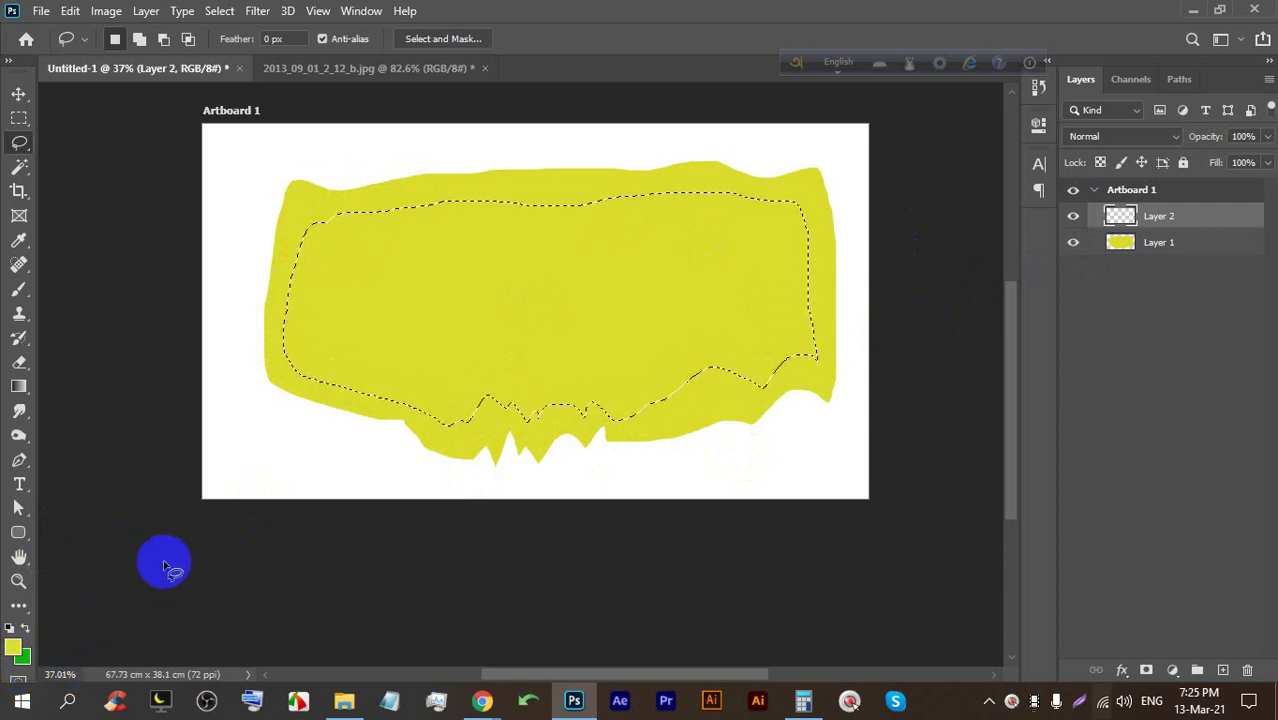
pyautogui.hotkey('ctrl', 'Delete')
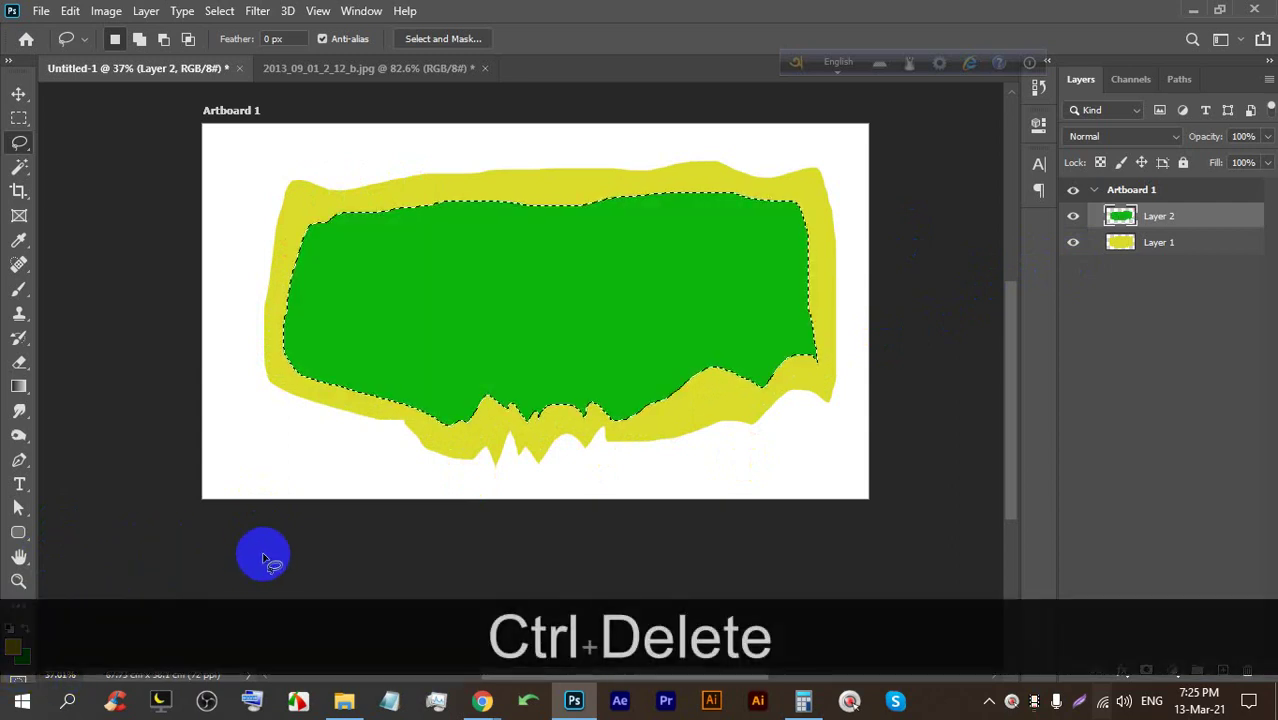
pyautogui.hotkey('ctrl', 'd')
pyautogui.scroll(2, 530, 304)
pyautogui.scroll(-4, 411, 221)
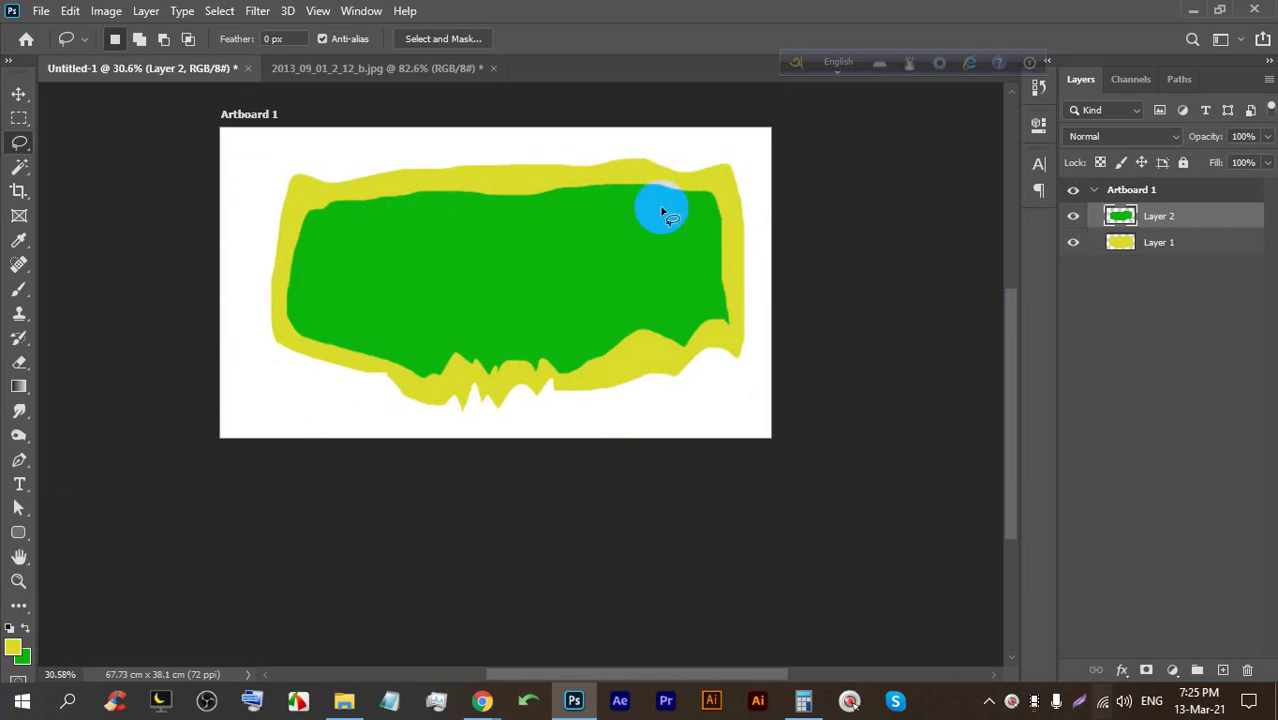
# Delete the green and yellow shape layers, and check the Google Meet call before returning to Photoshop
pyautogui.press('BackSpace')
pyautogui.press('BackSpace')
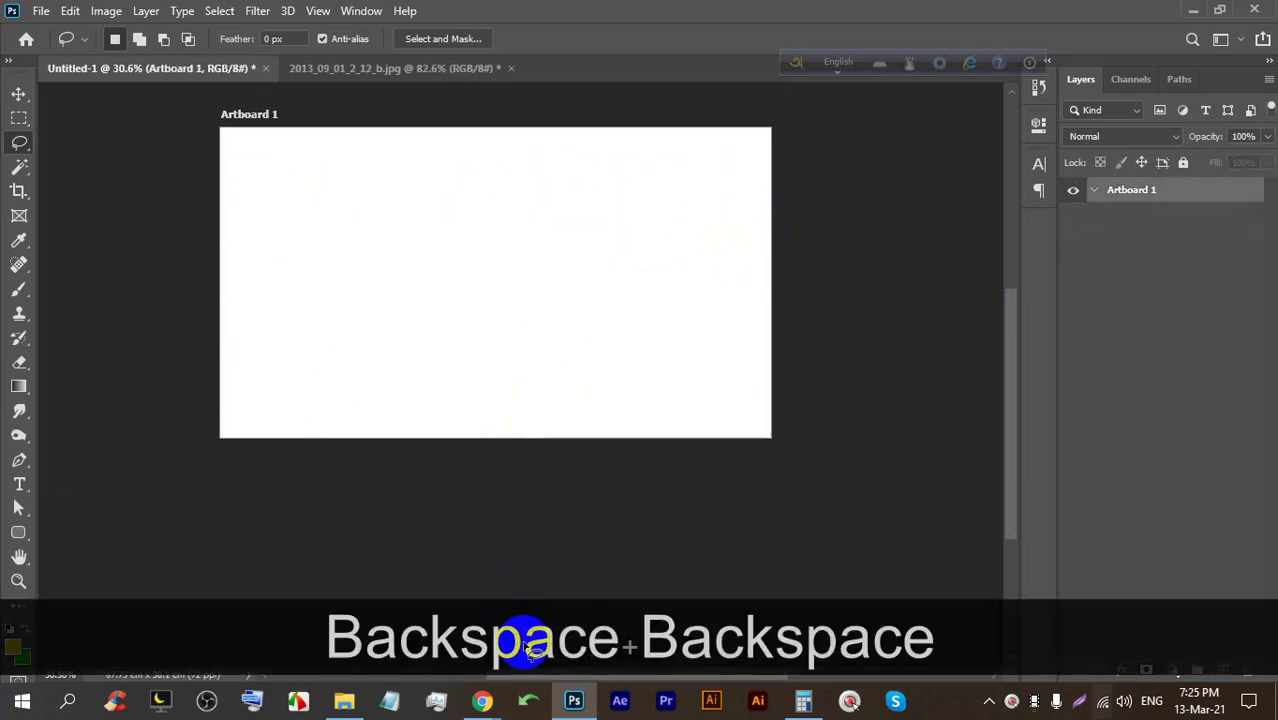
pyautogui.click(422, 608)
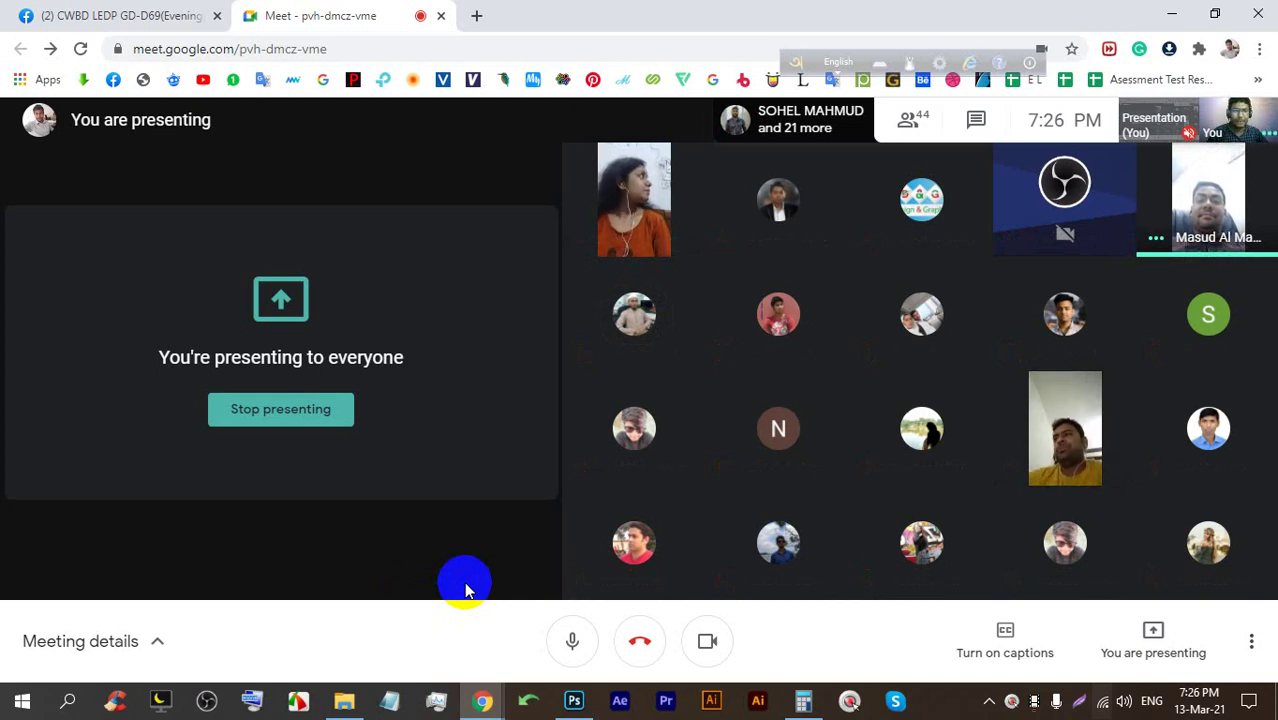
pyautogui.click(570, 701)
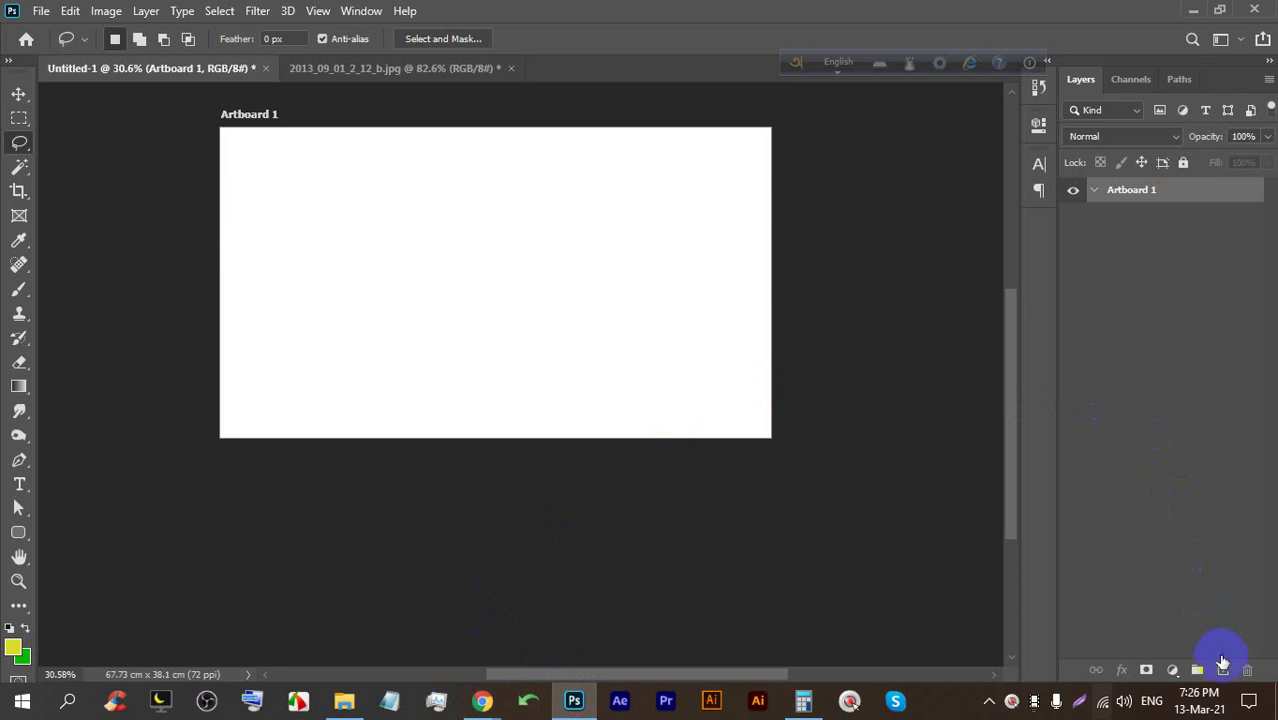
# On a new layer, lasso a selection with a zigzag, mountain-like upper edge spanning the artboard's full width down to its bottom edge
pyautogui.click(1222, 665)
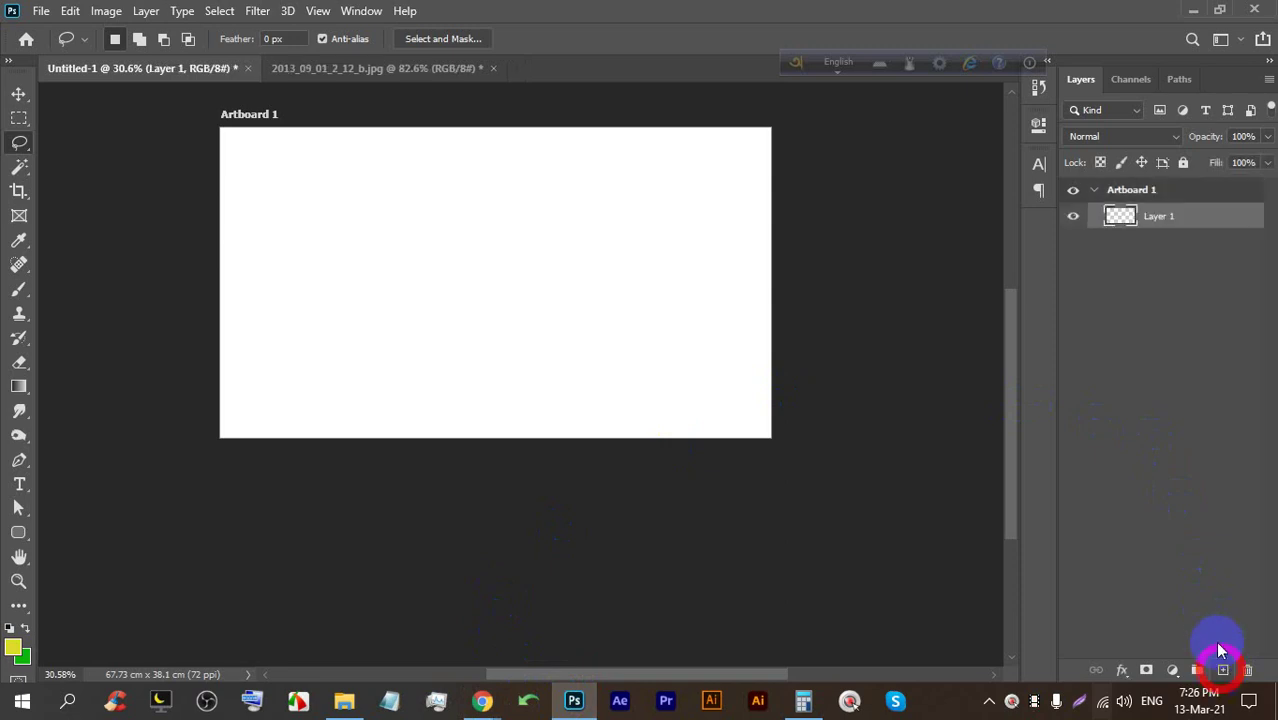
pyautogui.click(14, 152)
pyautogui.click(66, 139)
pyautogui.click(234, 432)
pyautogui.moveTo(218, 440)
pyautogui.mouseDown()
pyautogui.moveTo(228, 391)
pyautogui.moveTo(314, 225)
pyautogui.moveTo(351, 345)
pyautogui.moveTo(422, 143)
pyautogui.moveTo(482, 345)
pyautogui.moveTo(514, 268)
pyautogui.moveTo(557, 355)
pyautogui.moveTo(605, 277)
pyautogui.moveTo(673, 305)
pyautogui.moveTo(807, 302)
pyautogui.moveTo(802, 430)
pyautogui.moveTo(543, 493)
pyautogui.moveTo(239, 495)
pyautogui.moveTo(210, 432)
pyautogui.moveTo(224, 418)
pyautogui.mouseUp()
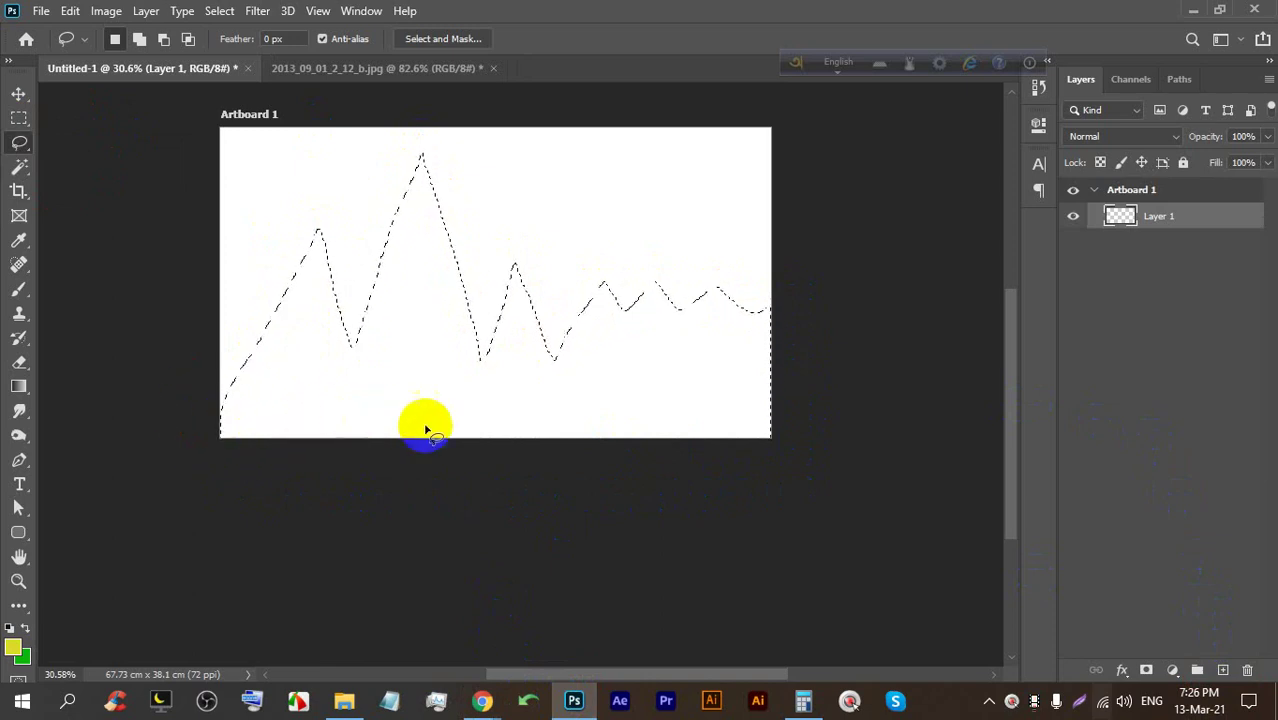
# Check the participants in the Google Meet call and return to the zigzag selection in Photoshop
pyautogui.click(497, 700)
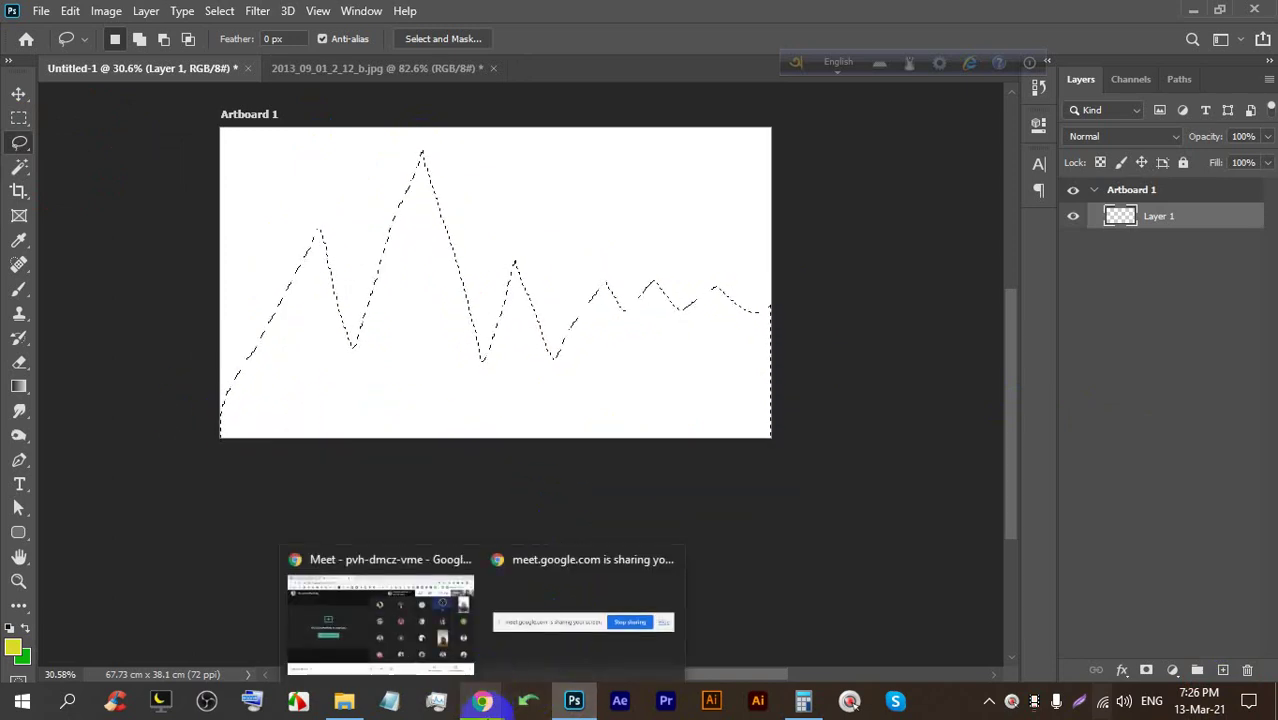
pyautogui.click(380, 615)
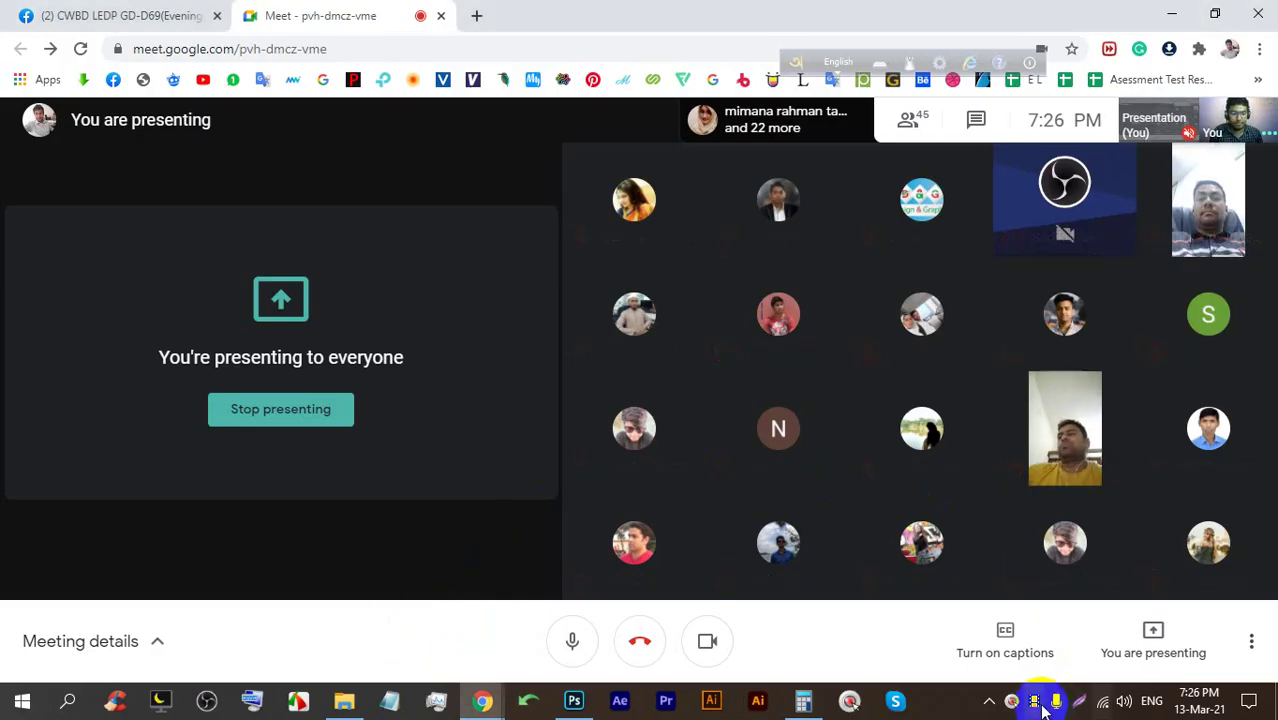
pyautogui.click(575, 700)
pyautogui.scroll(2, 342, 150)
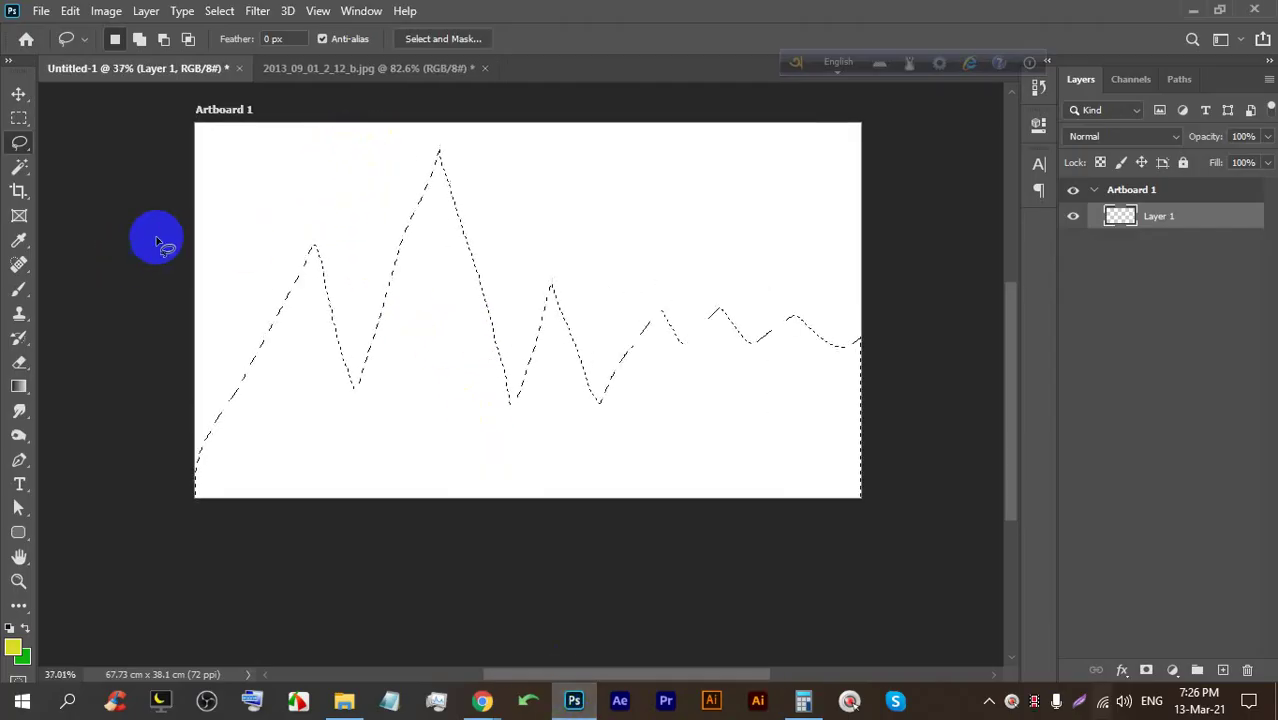
# Look in on the Google Meet call and switch back to Photoshop
pyautogui.click(481, 702)
pyautogui.click(371, 608)
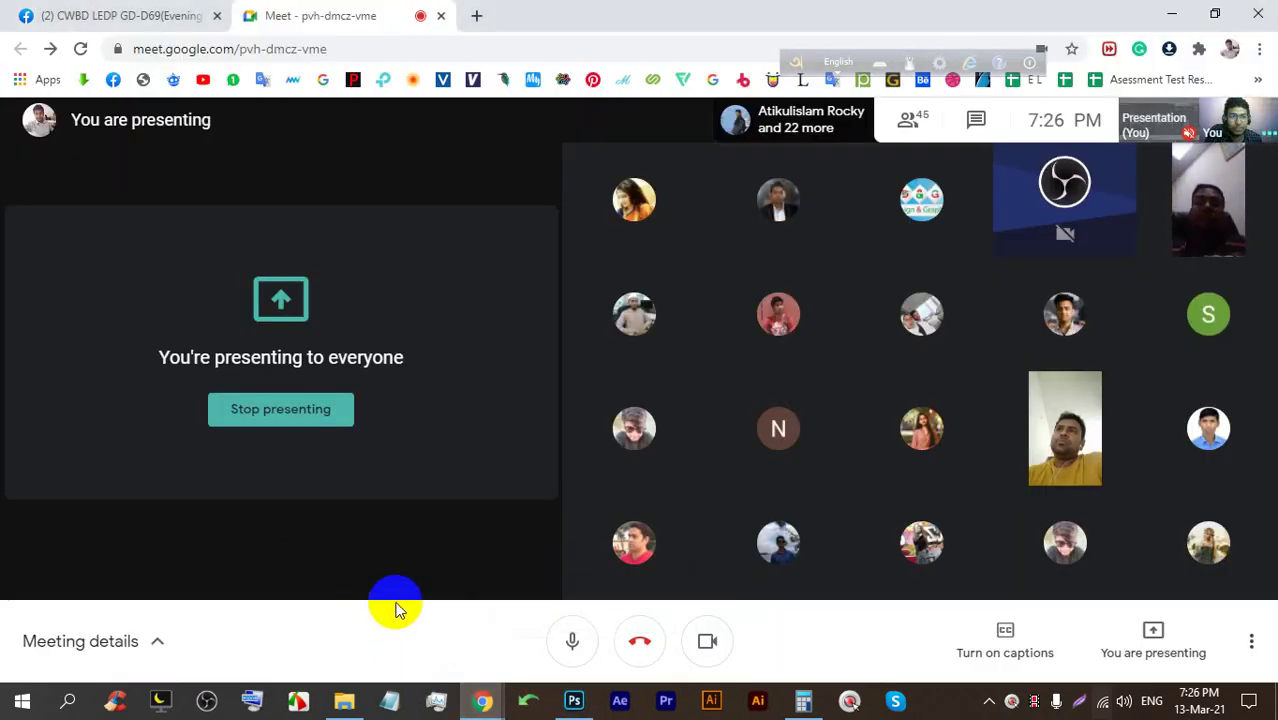
pyautogui.click(574, 700)
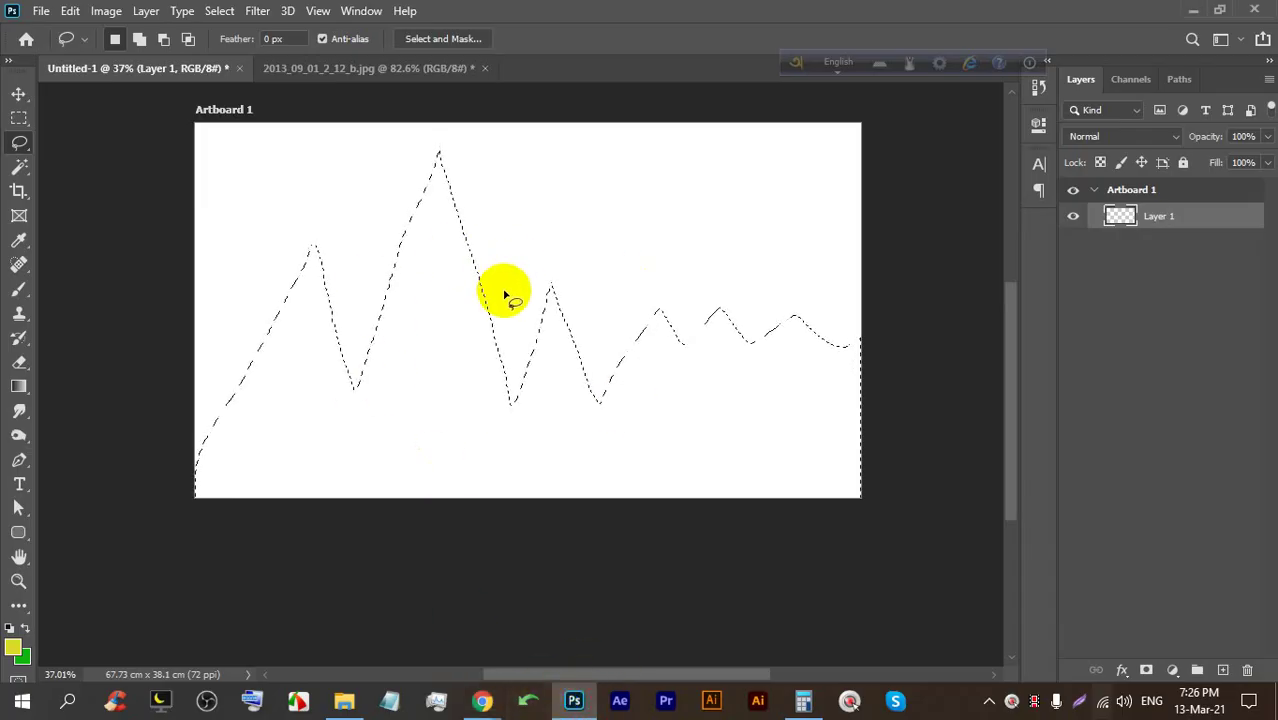
# Fill the zigzag selection on Layer 1 with the yellow foreground color using the Paint Bucket Tool
pyautogui.click(18, 384)
pyautogui.click(80, 402)
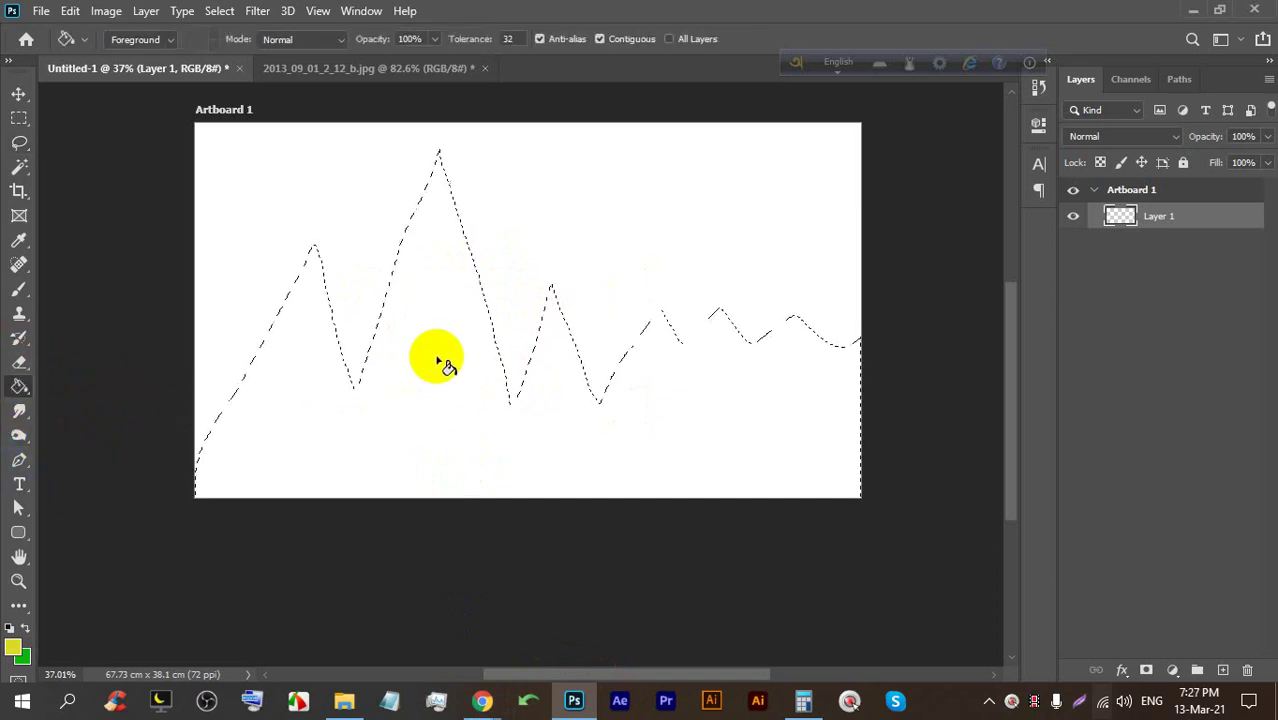
pyautogui.click(443, 365)
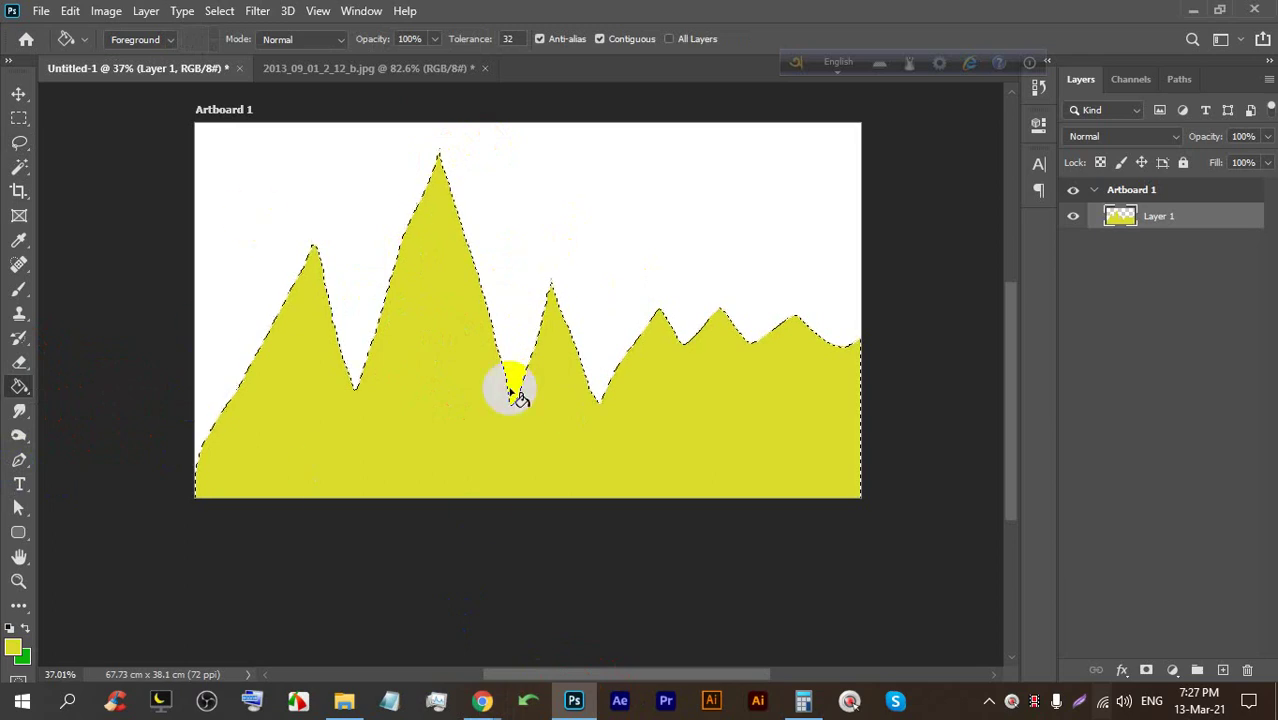
# Change the foreground color to a strong blue and refill the zigzag selection with it
pyautogui.click(14, 648)
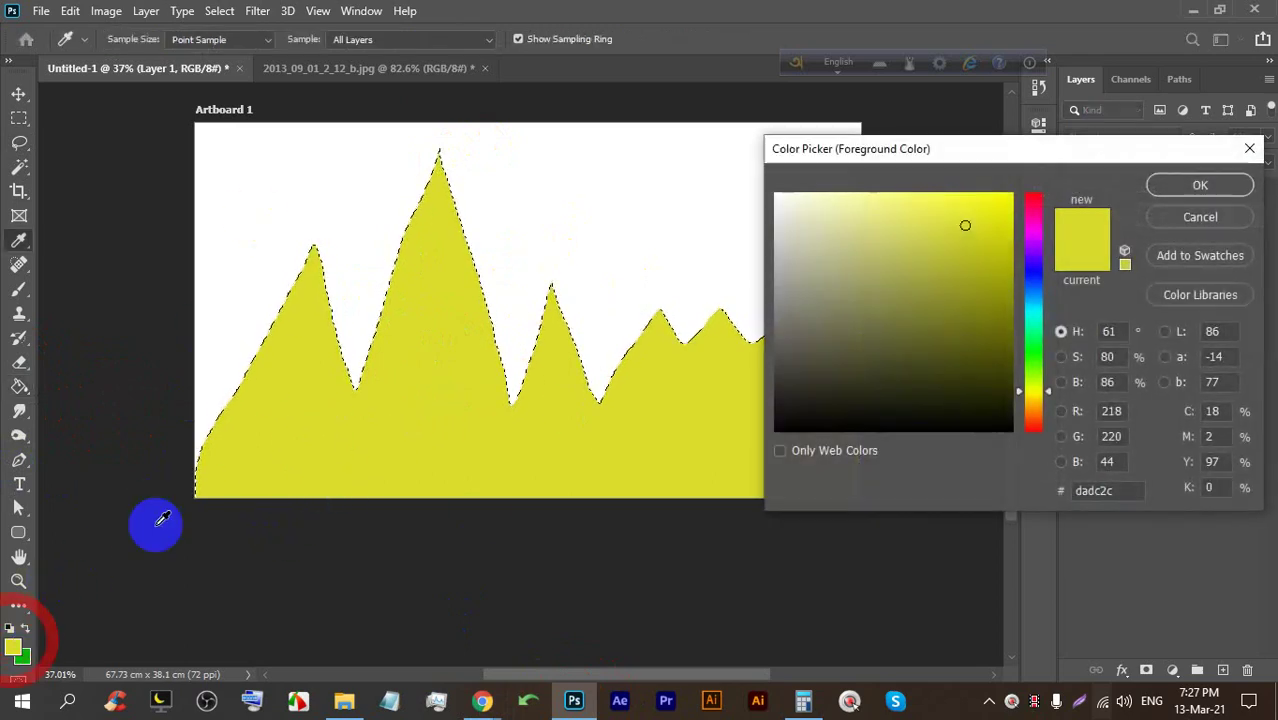
pyautogui.click(1037, 199)
pyautogui.moveTo(1040, 199); pyautogui.dragTo(1031, 274)
pyautogui.click(977, 249)
pyautogui.click(1190, 190)
pyautogui.press('g')
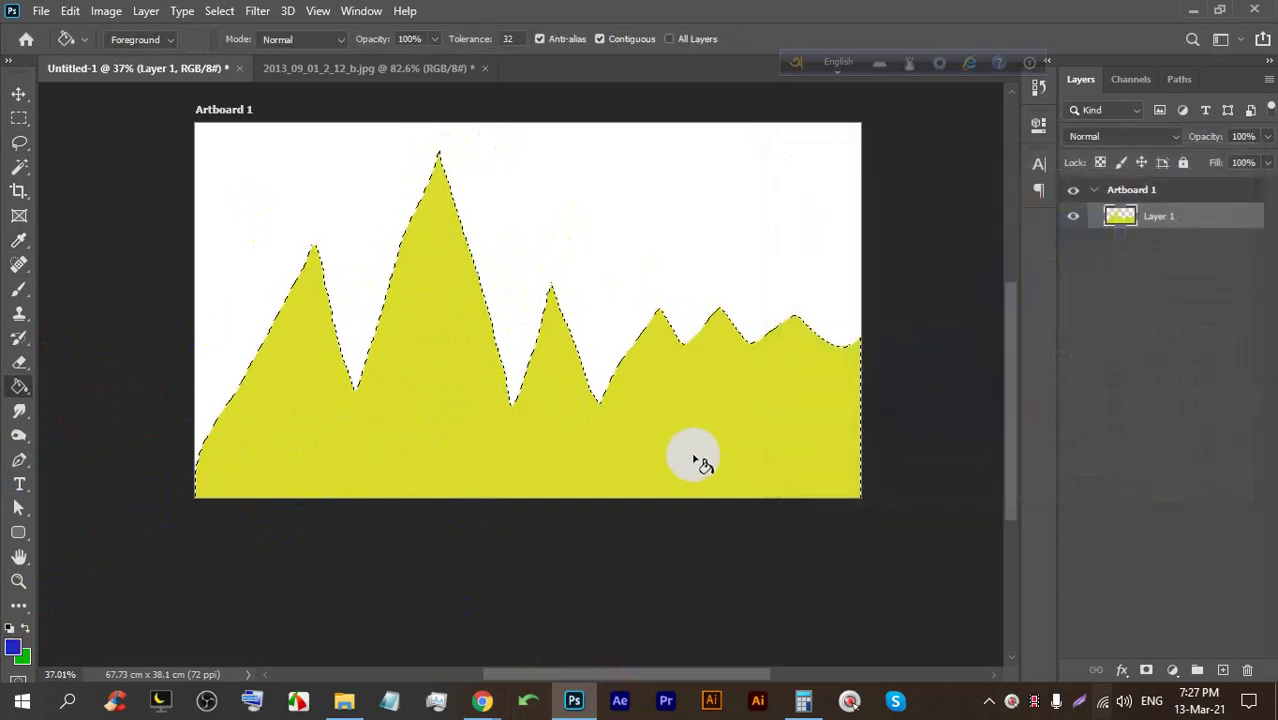
pyautogui.click(693, 442)
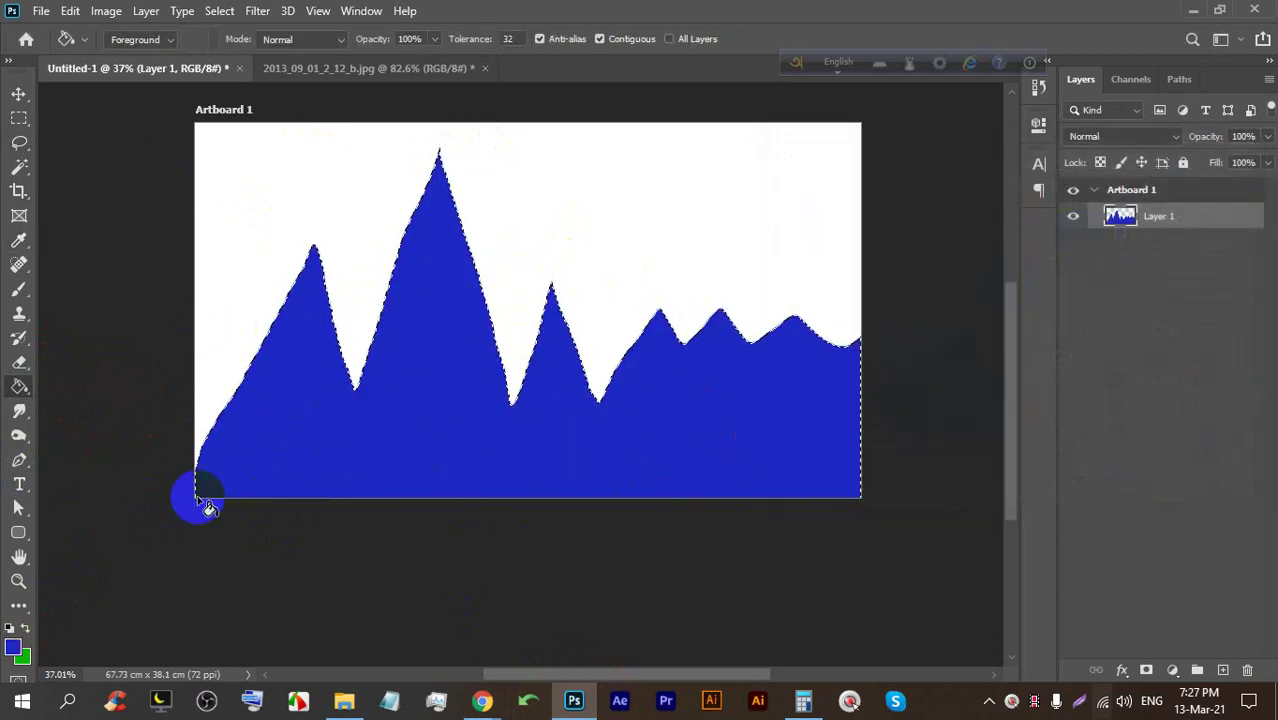
# Set the foreground color to bright red (f51117) and fill the zigzag selection with it
pyautogui.click(12, 648)
pyautogui.moveTo(1017, 207); pyautogui.dragTo(1013, 199)
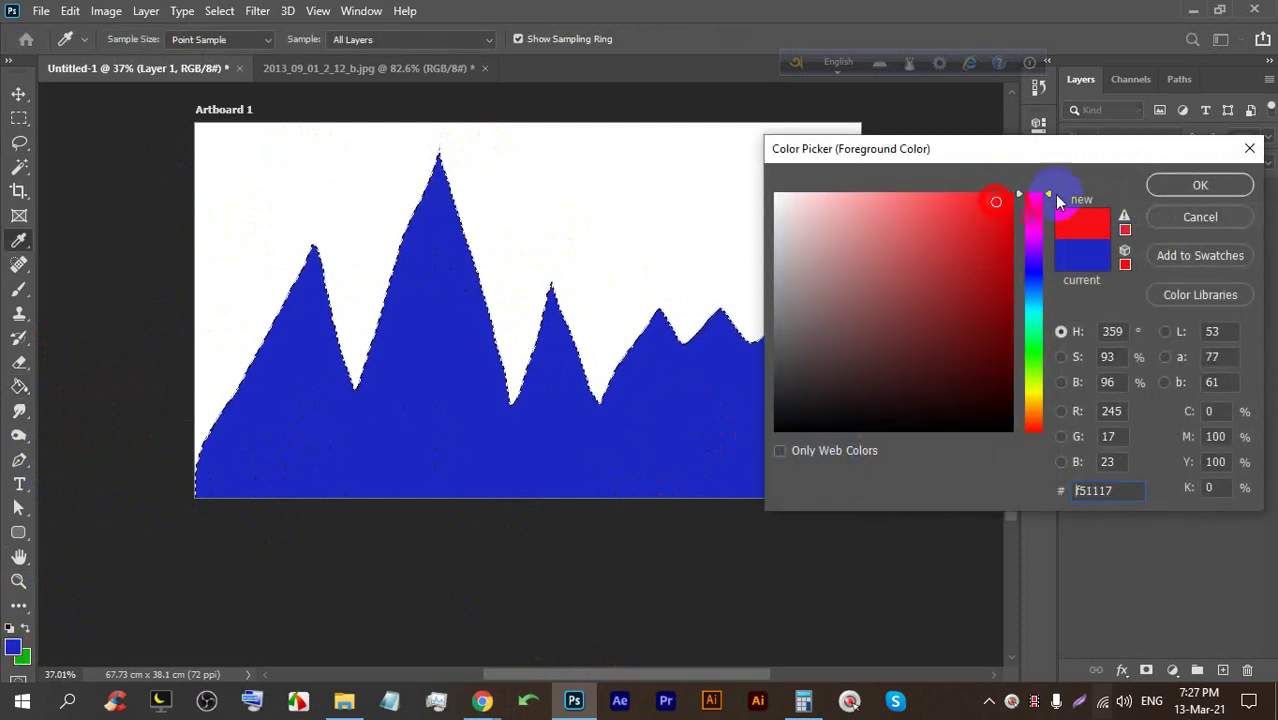
pyautogui.click(1200, 185)
pyautogui.click(605, 432)
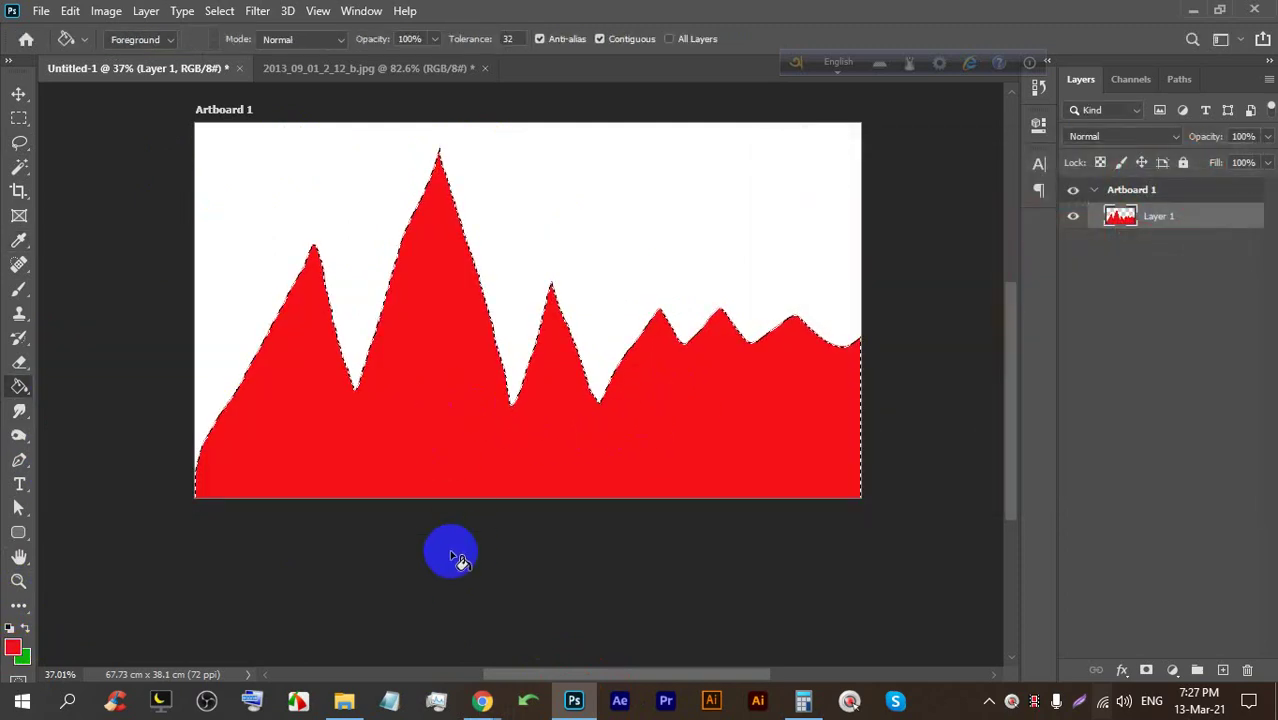
# Switch to the Google Meet call, close the Calculator window and stop presenting the screen
pyautogui.moveTo(482, 700)
pyautogui.click(386, 580)
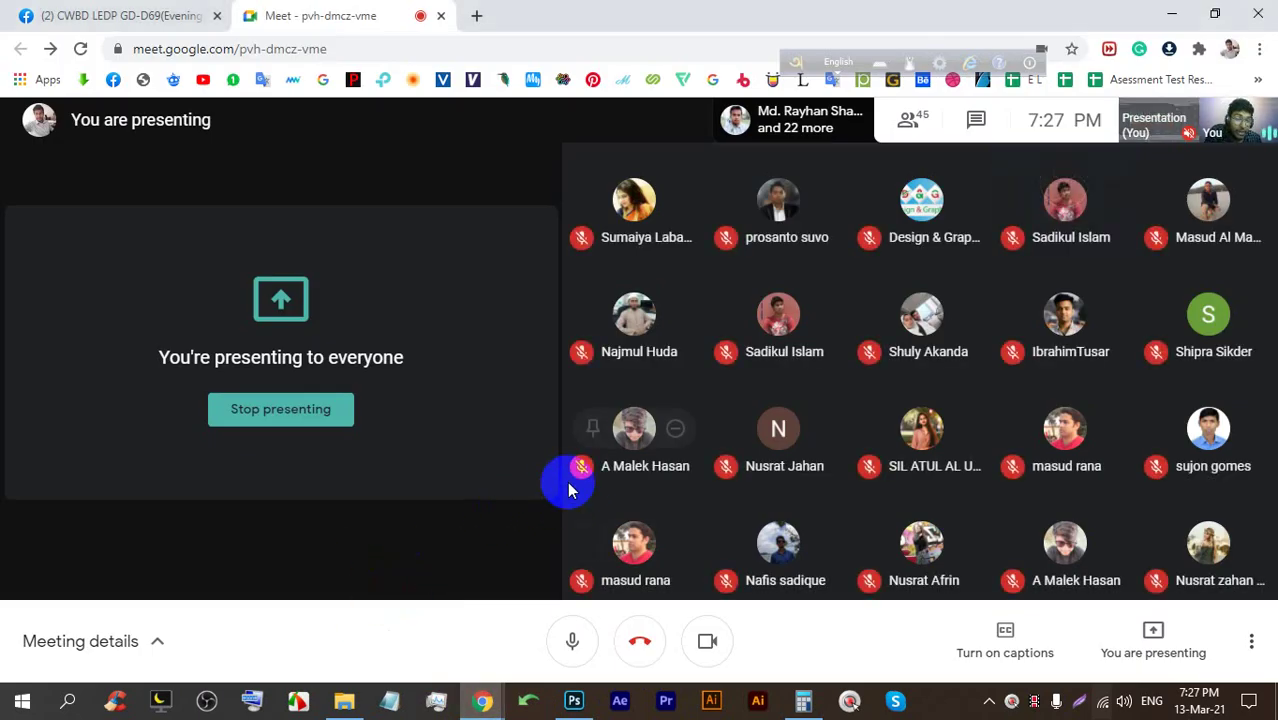
pyautogui.click(803, 700)
pyautogui.rightClick(795, 698)
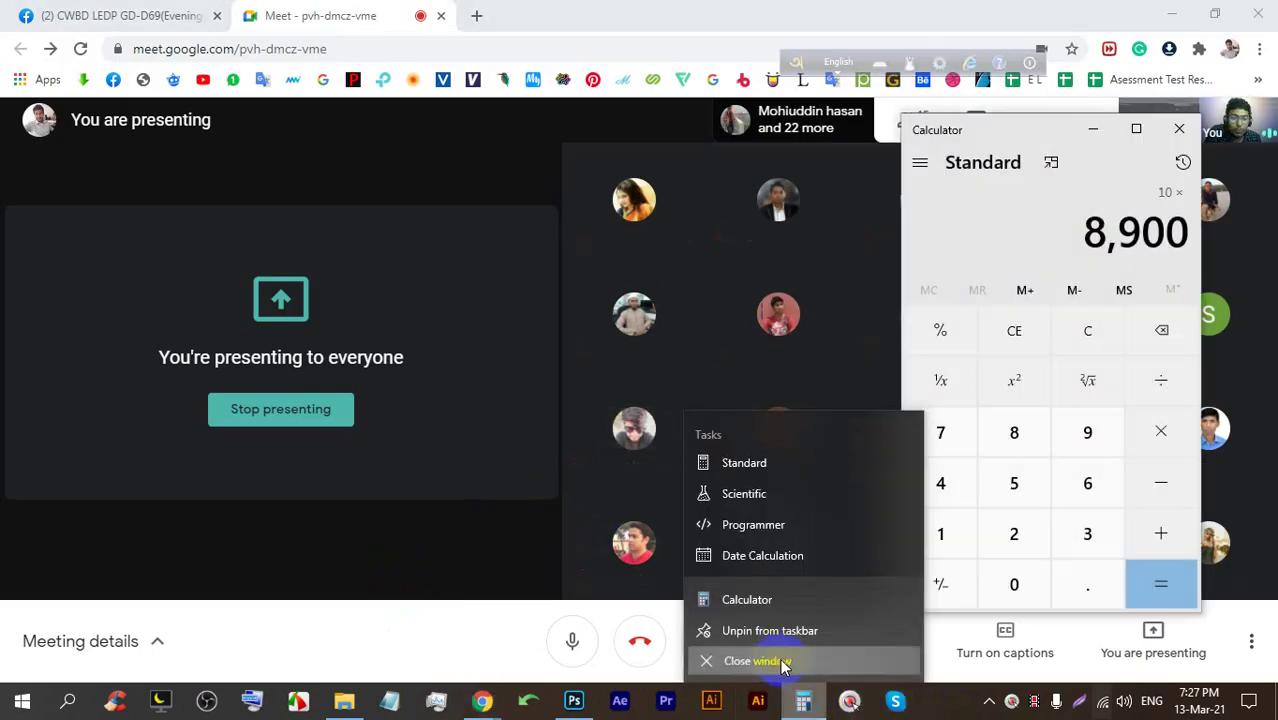
pyautogui.click(783, 662)
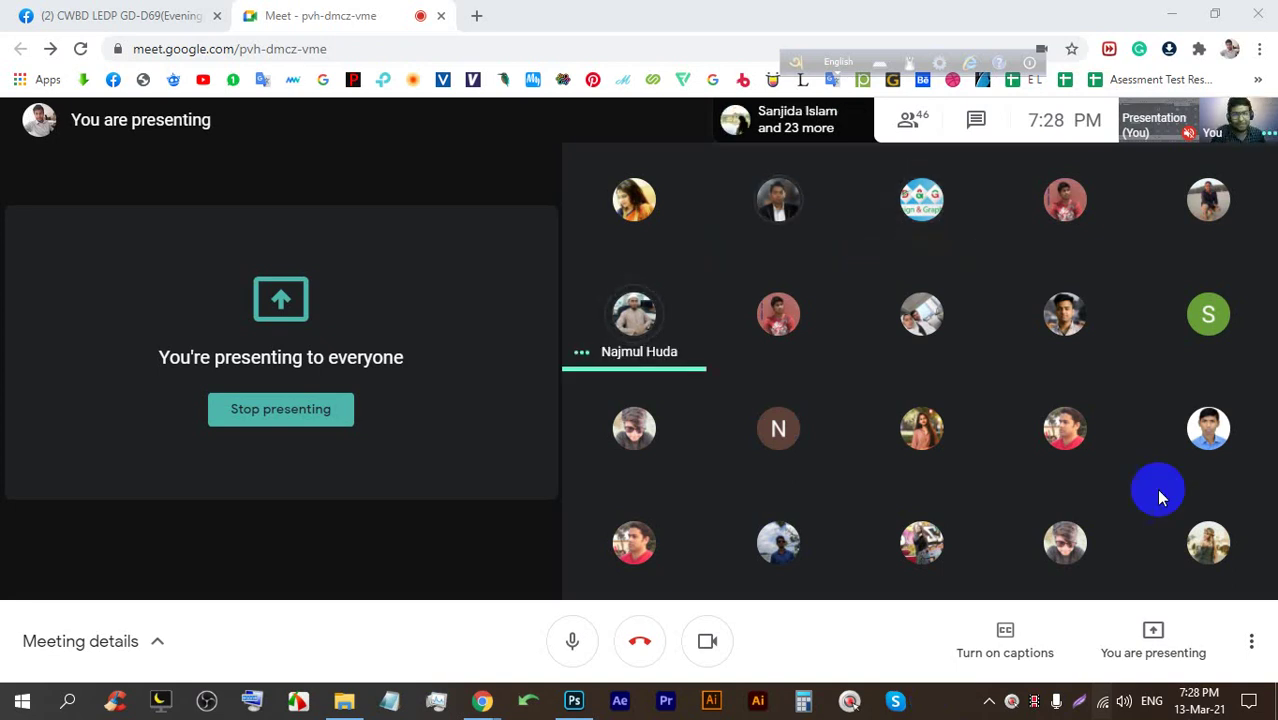
pyautogui.click(278, 429)
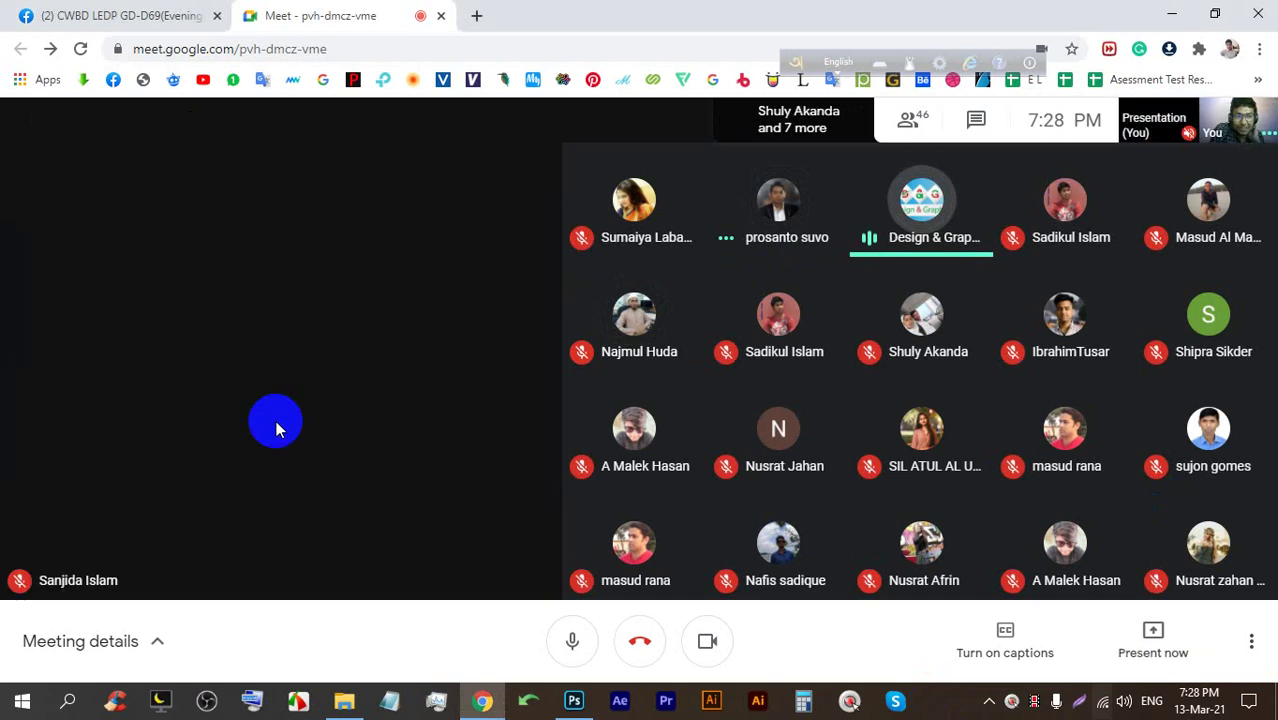
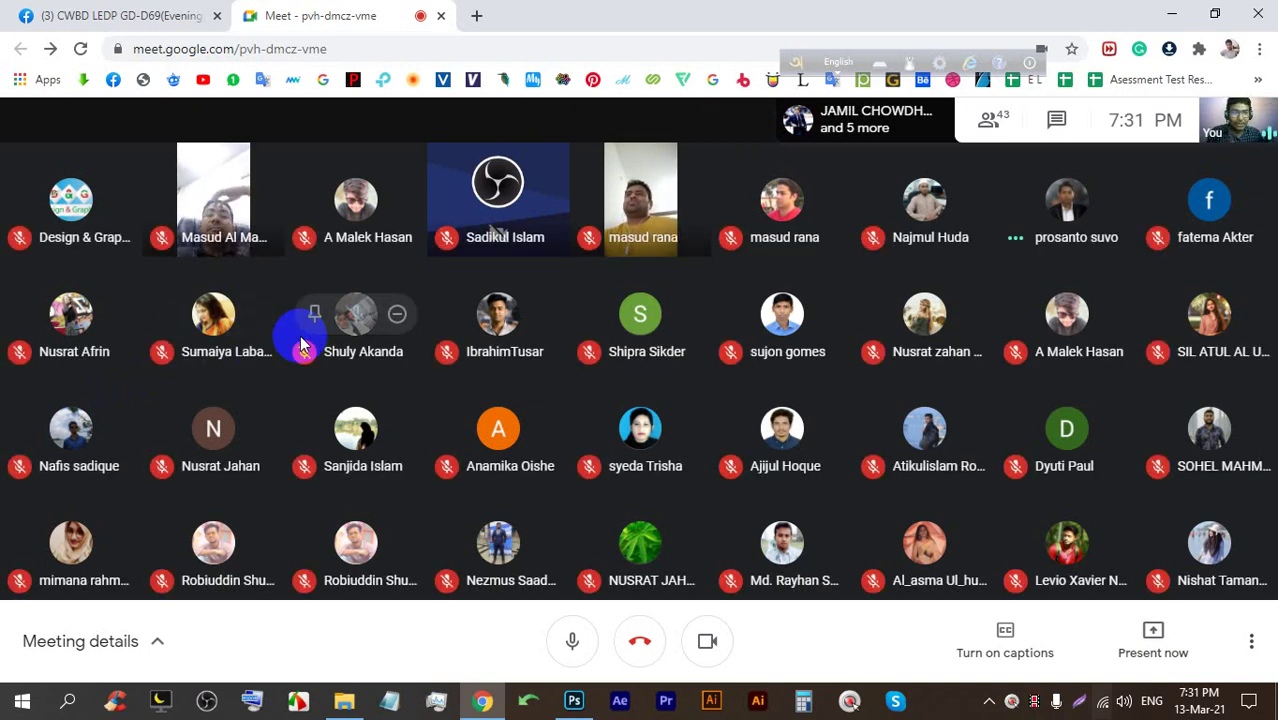
# Present the entire screen to the Google Meet call again and hide the screen-sharing notice
pyautogui.click(1147, 628)
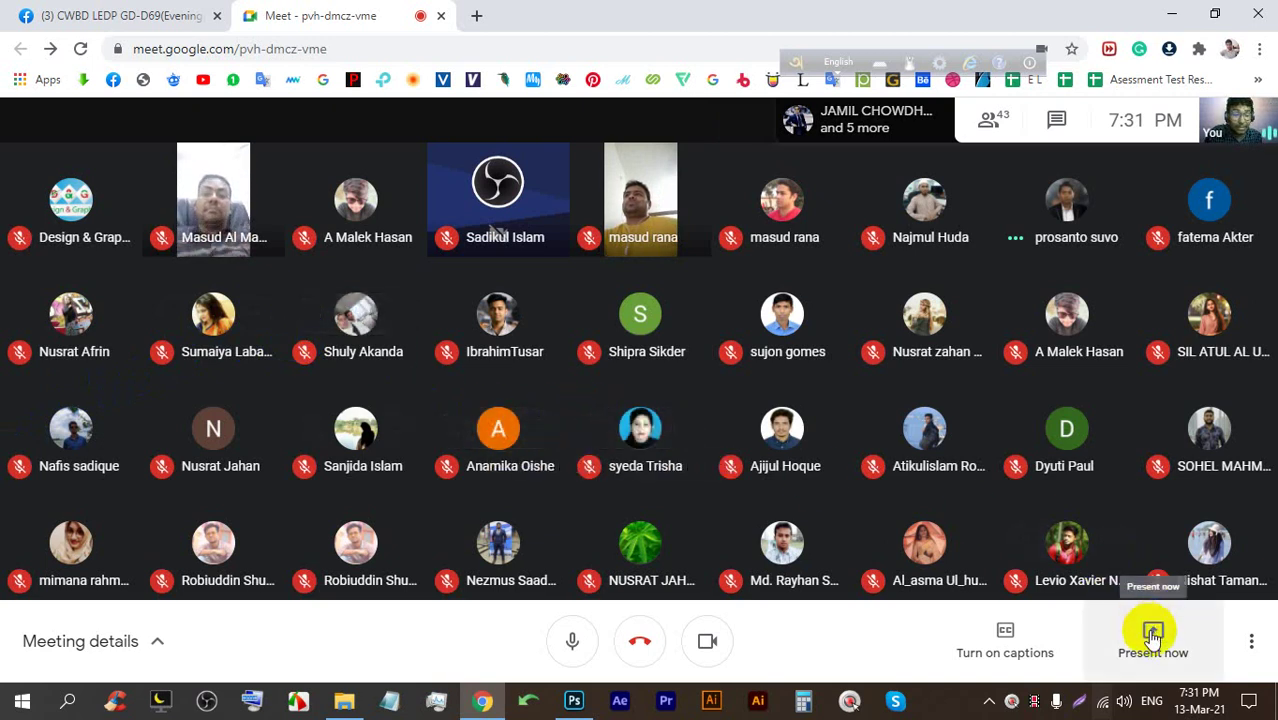
pyautogui.click(1143, 472)
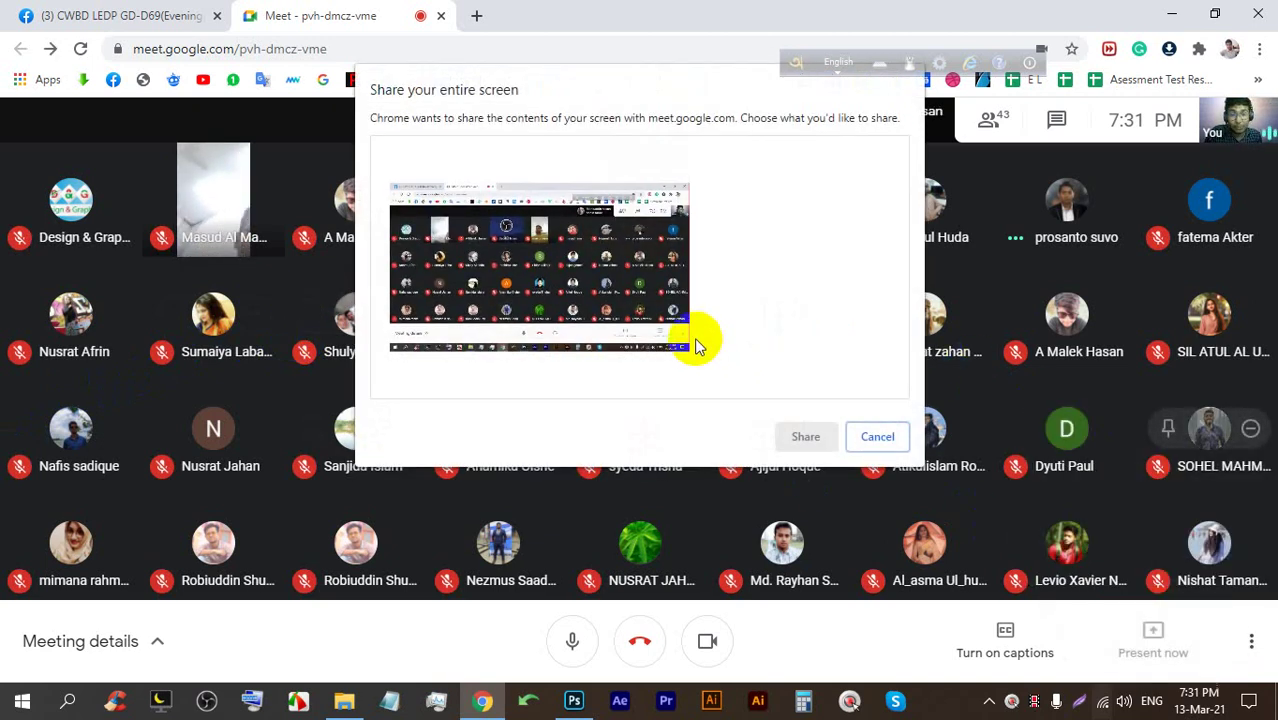
pyautogui.click(694, 343)
pyautogui.click(812, 436)
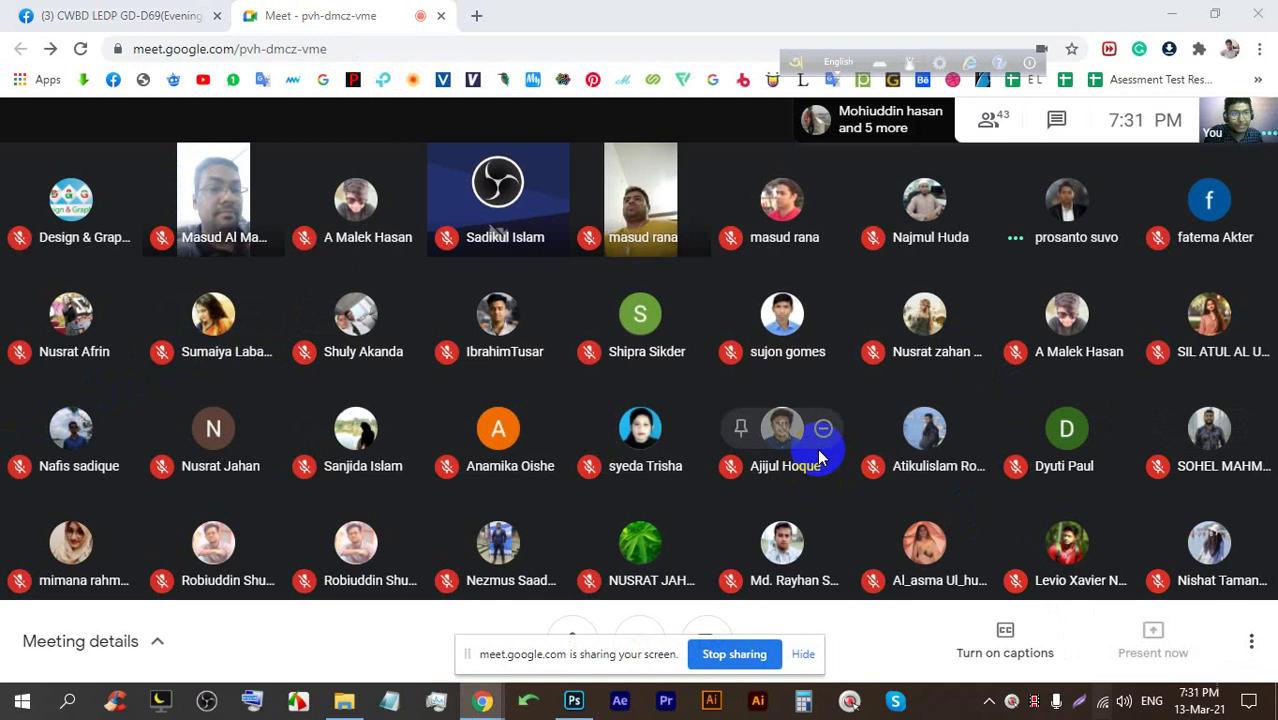
pyautogui.click(806, 654)
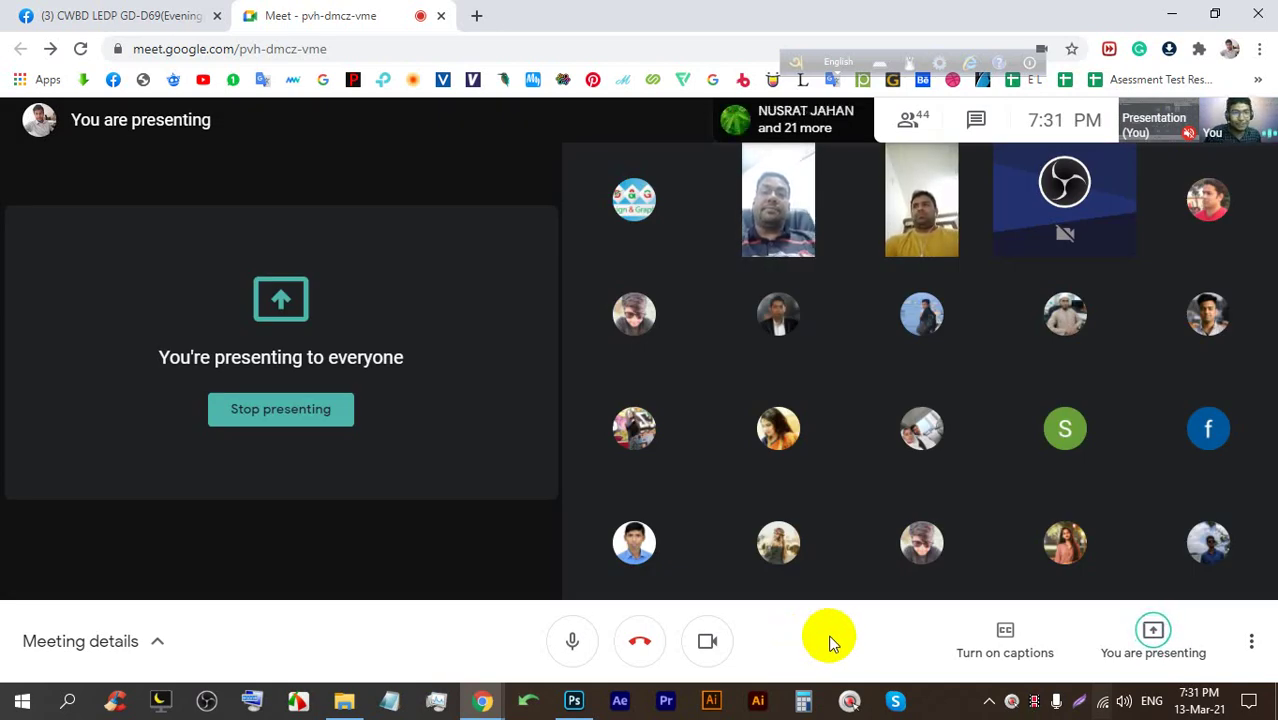
pyautogui.click(866, 621)
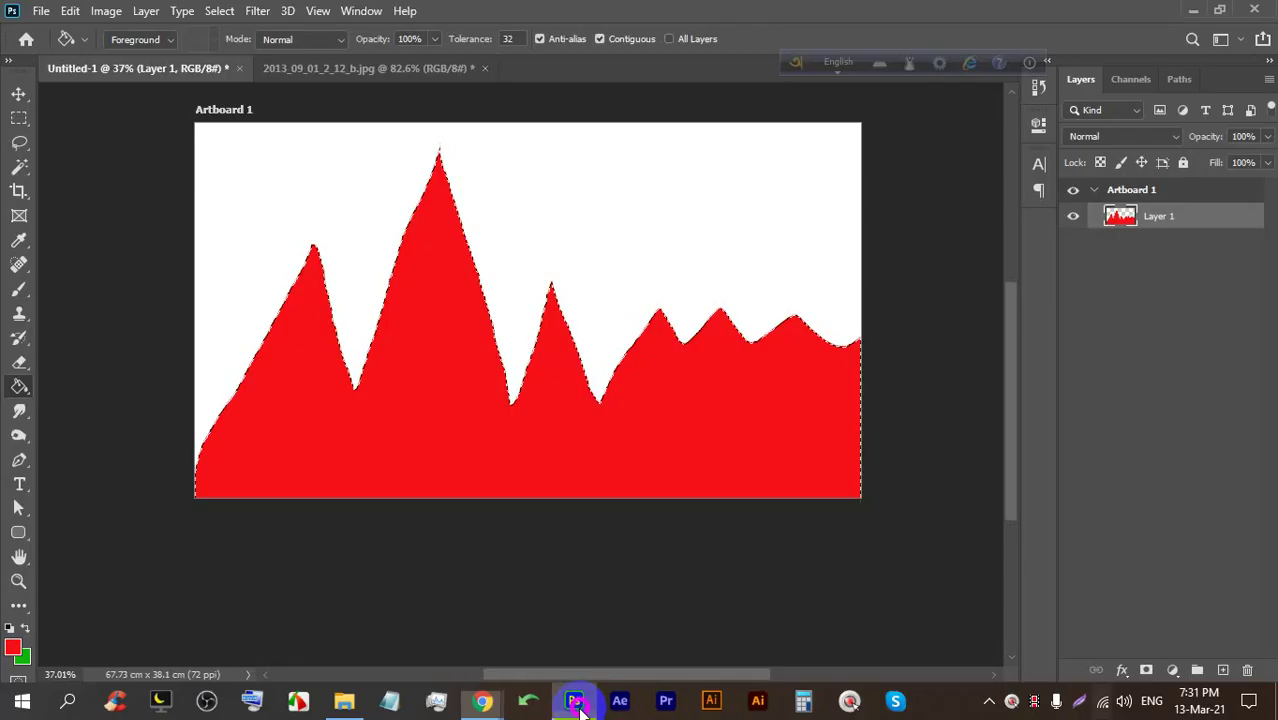
# Review the red mountain shape in Photoshop, checking the participants in the Google Meet call in between
pyautogui.click(574, 700)
pyautogui.scroll(2, 428, 170)
pyautogui.scroll(-2, 438, 222)
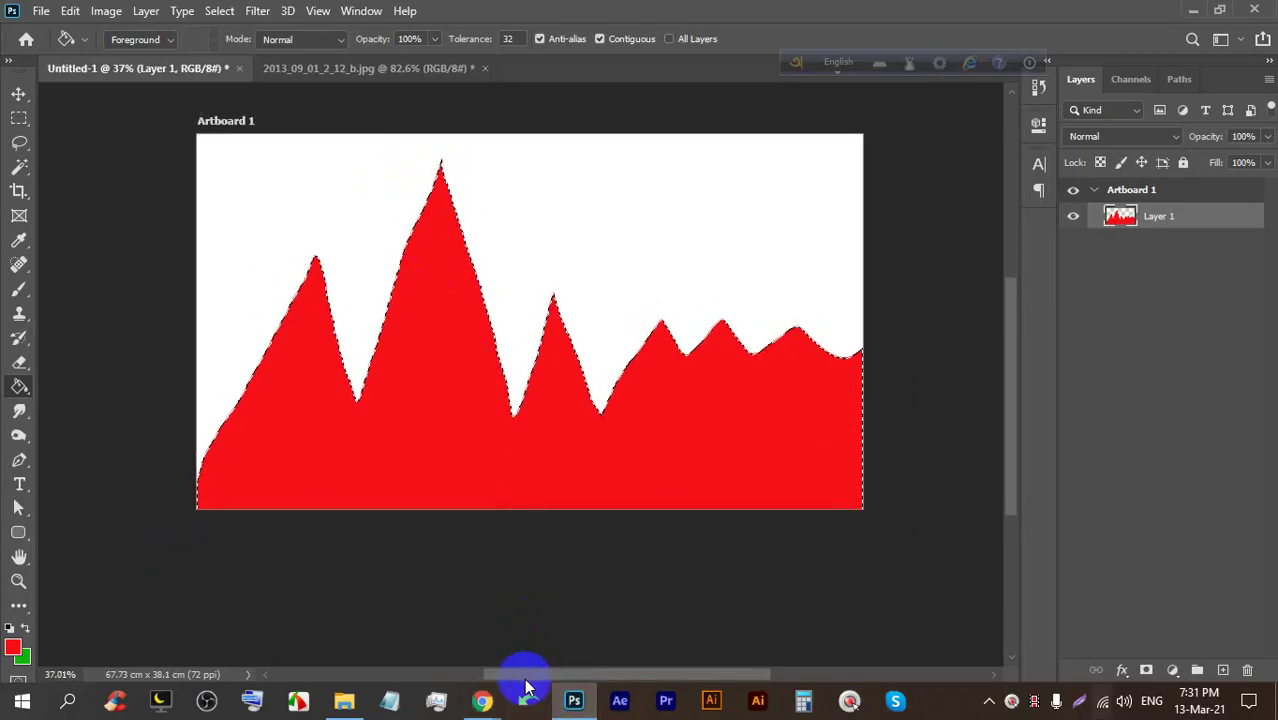
pyautogui.click(485, 700)
pyautogui.click(402, 638)
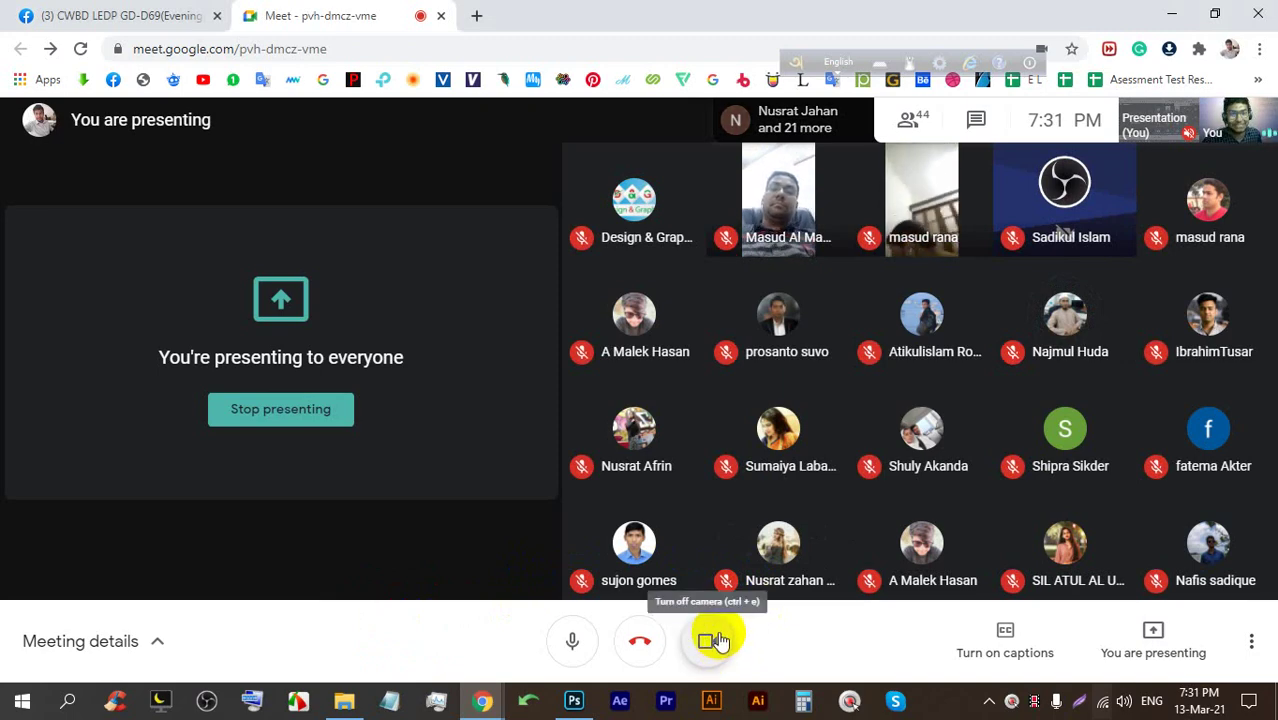
pyautogui.click(574, 700)
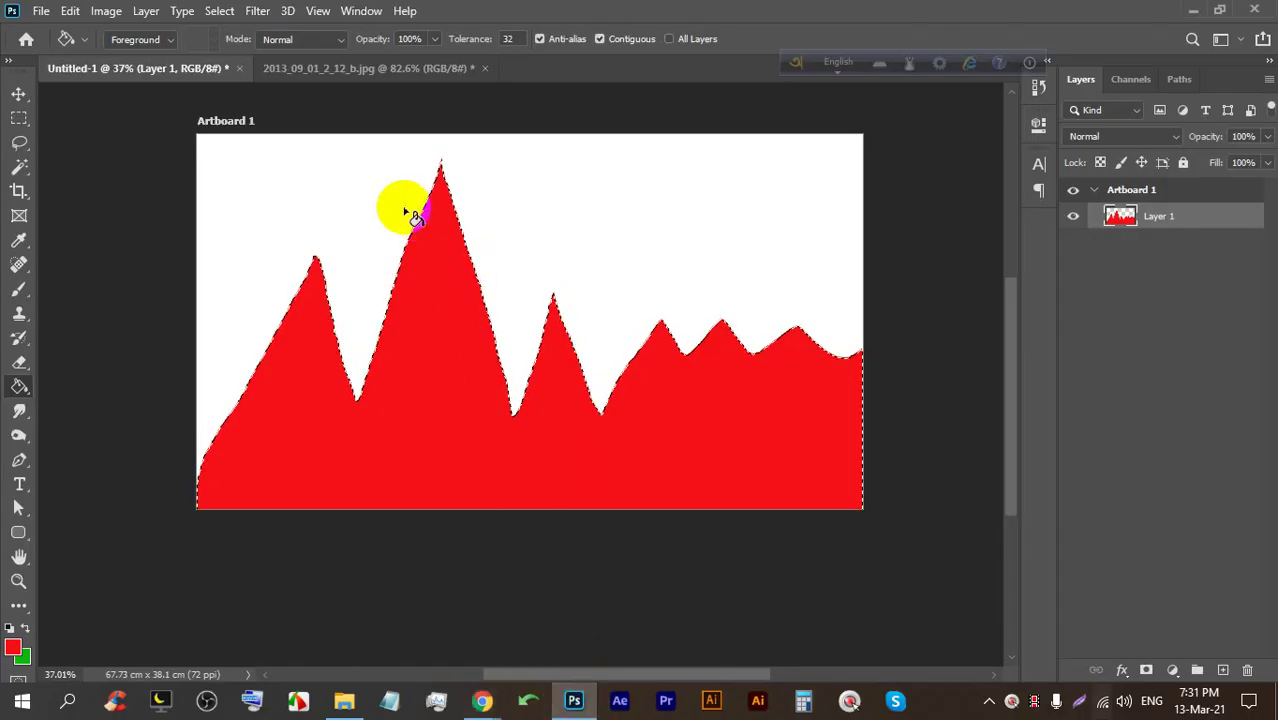
pyautogui.scroll(2, 414, 205)
pyautogui.scroll(-2, 456, 271)
pyautogui.click(574, 700)
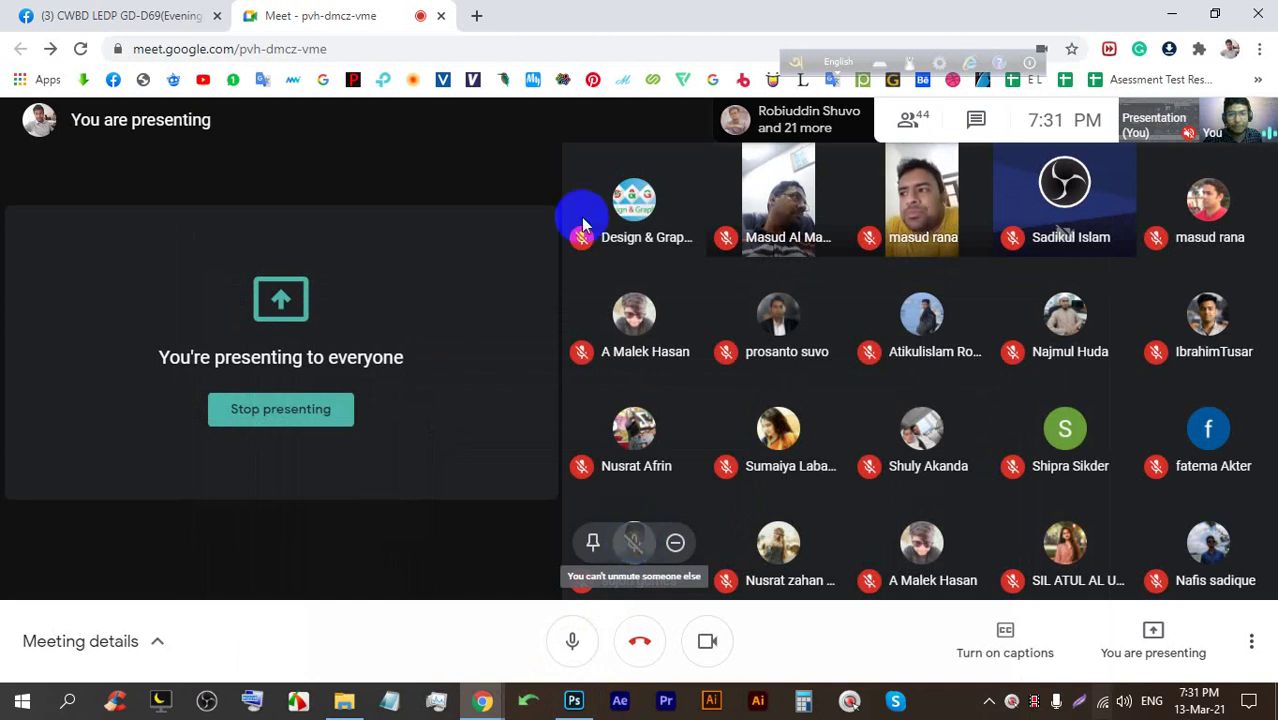
# Open the bookmarked Color Hunt site in a new browser tab and copy its web address
pyautogui.click(476, 15)
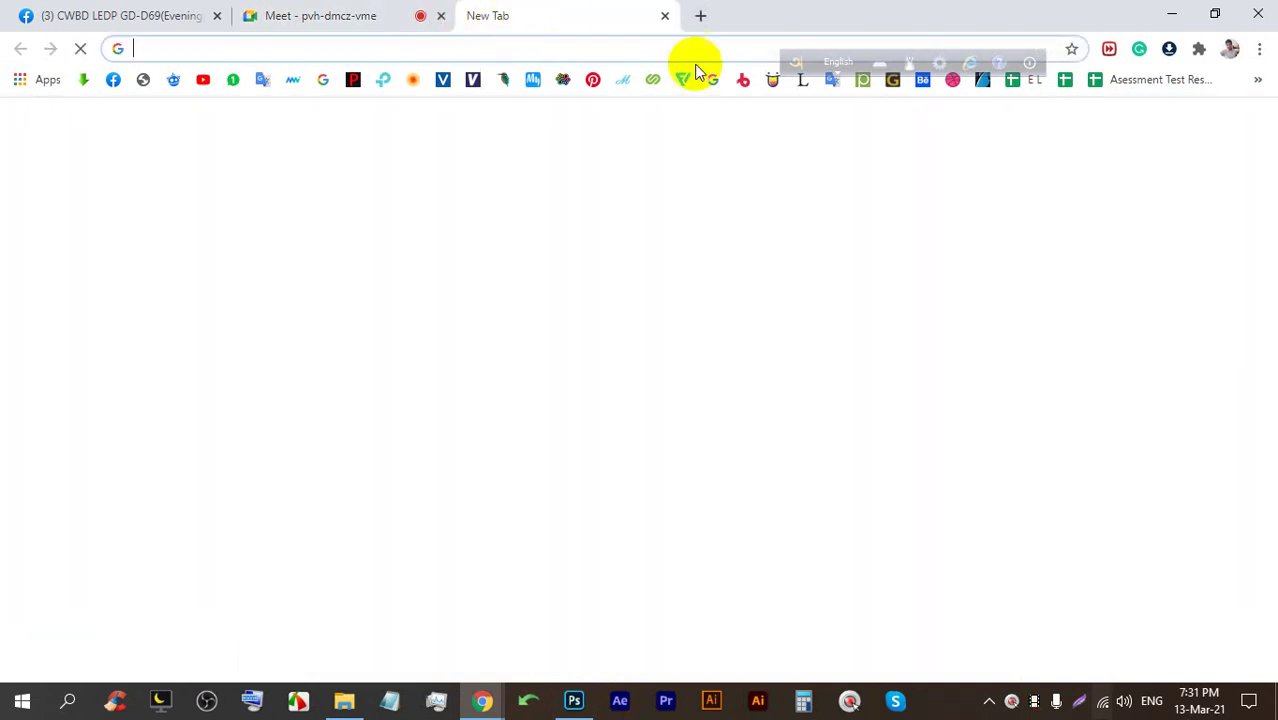
pyautogui.click(773, 82)
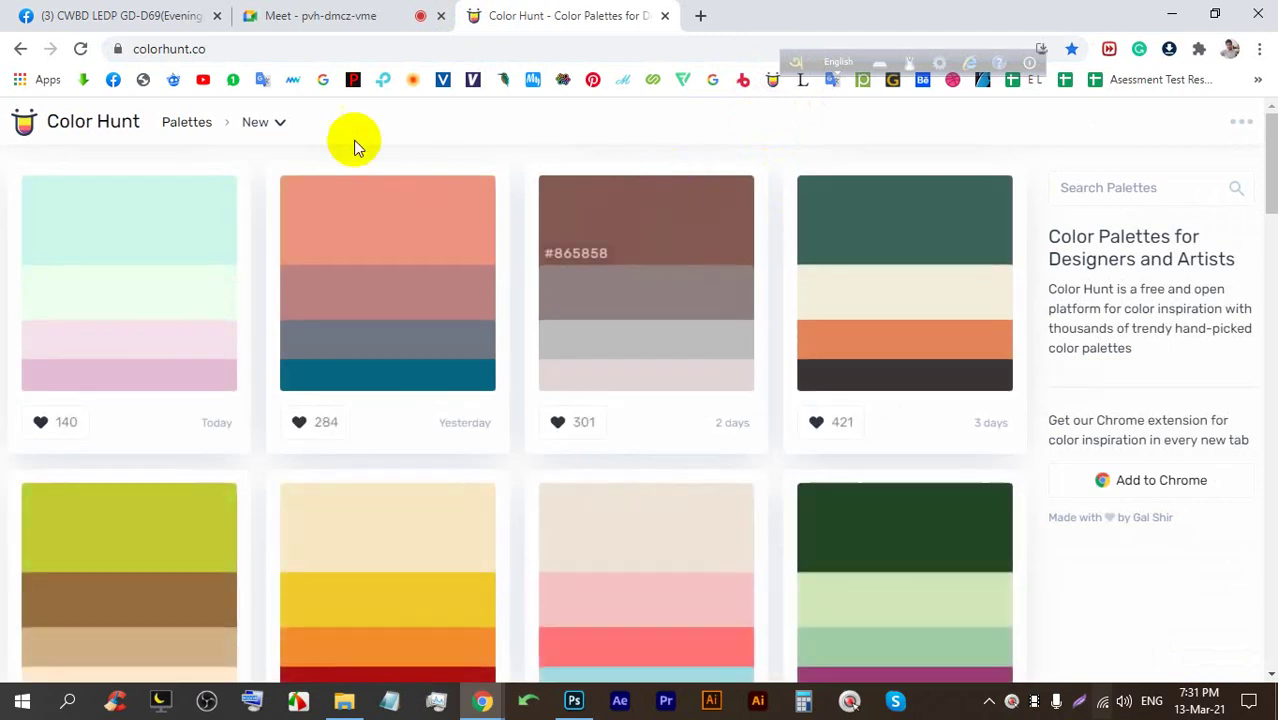
pyautogui.click(287, 48)
pyautogui.moveTo(288, 48); pyautogui.dragTo(86, 46)
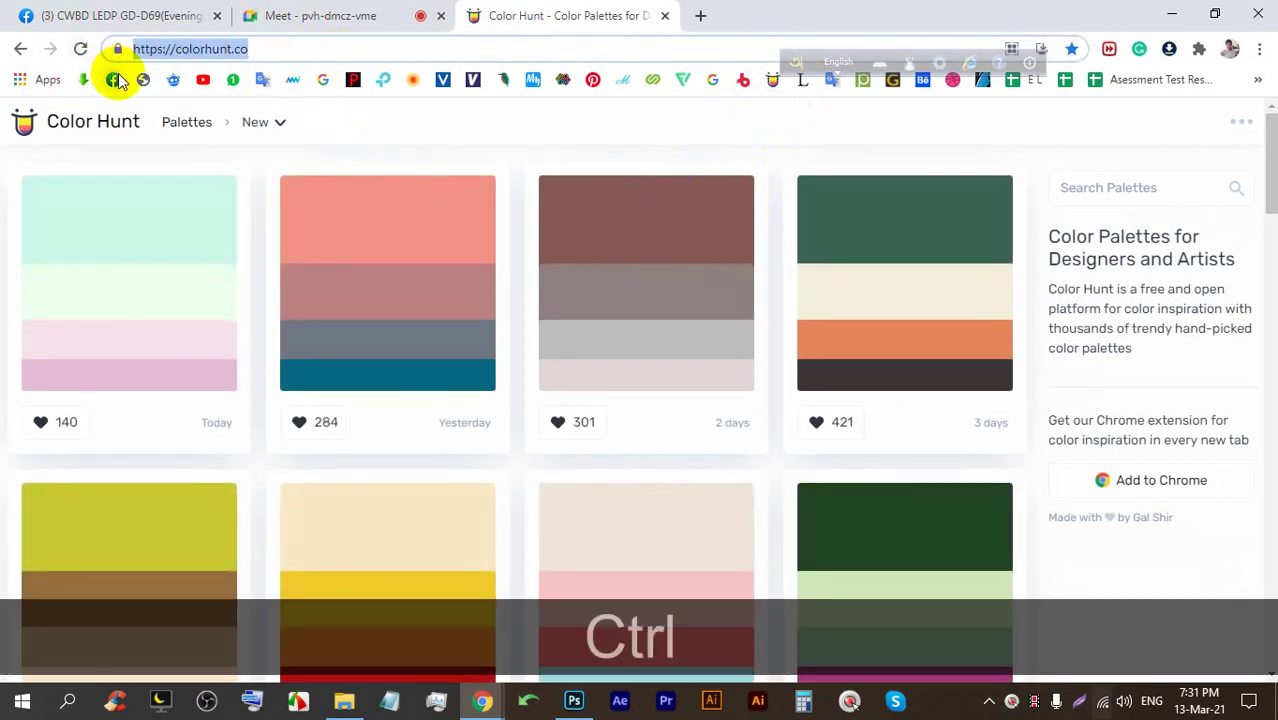
pyautogui.hotkey('ctrl', 'c')
pyautogui.click(49, 14)
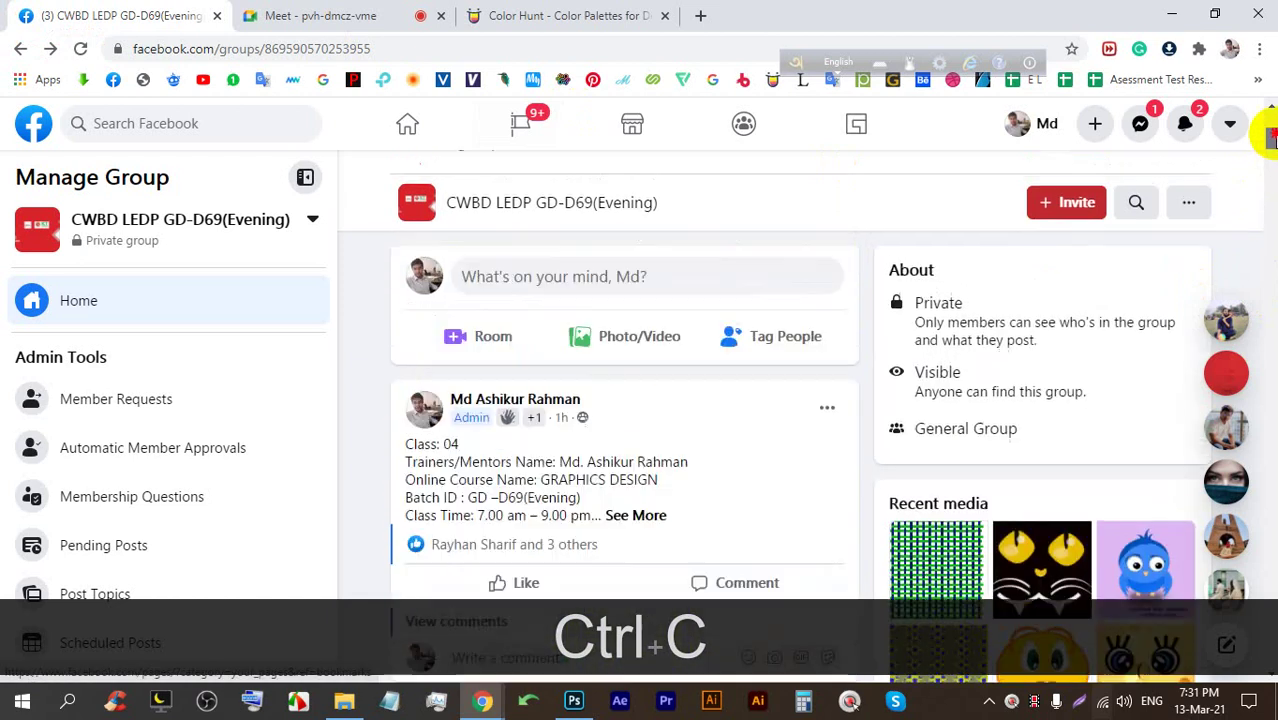
pyautogui.scroll(5, 1268, 140)
pyautogui.scroll(-3, 556, 405)
pyautogui.click(530, 392)
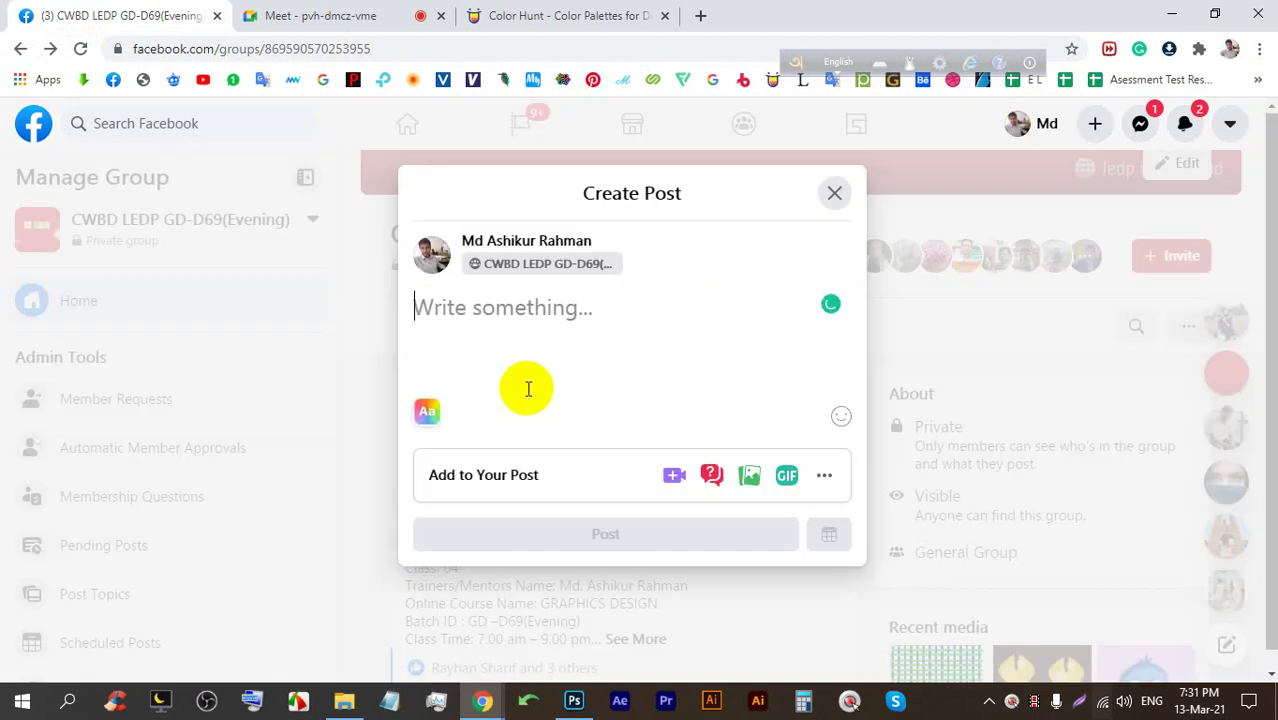
pyautogui.hotkey('ctrl', 'v')
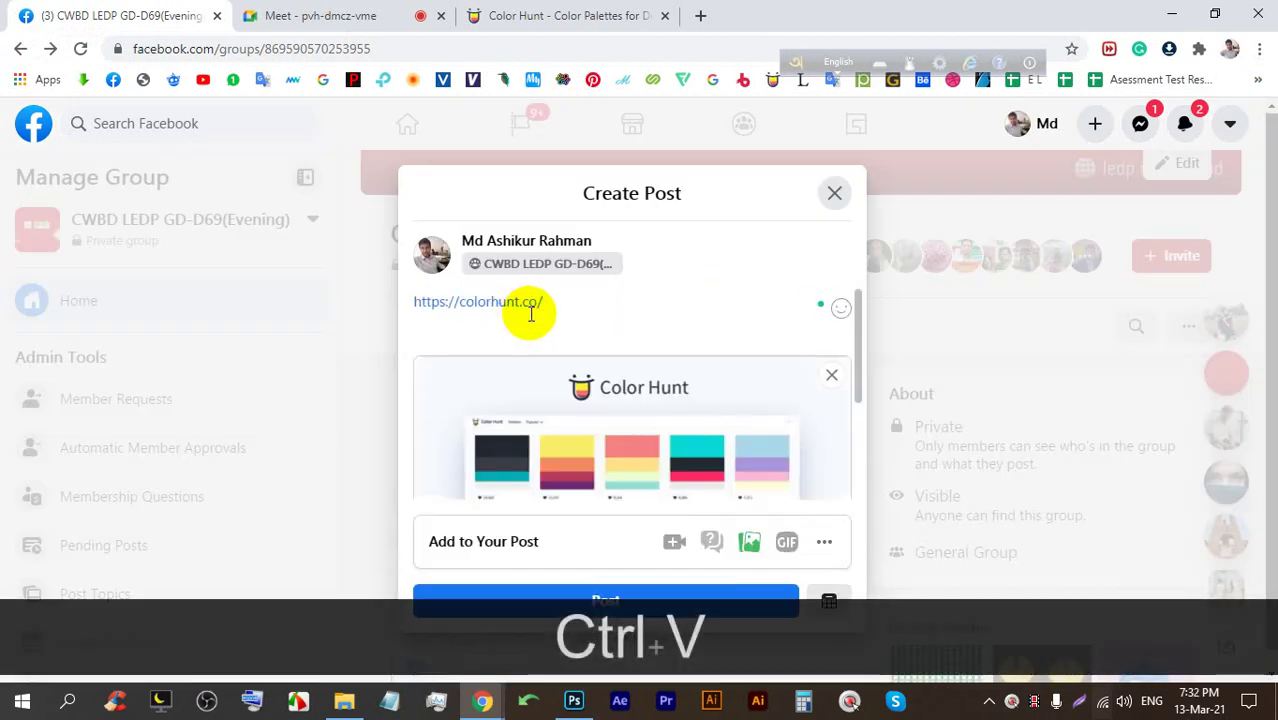
pyautogui.click(543, 606)
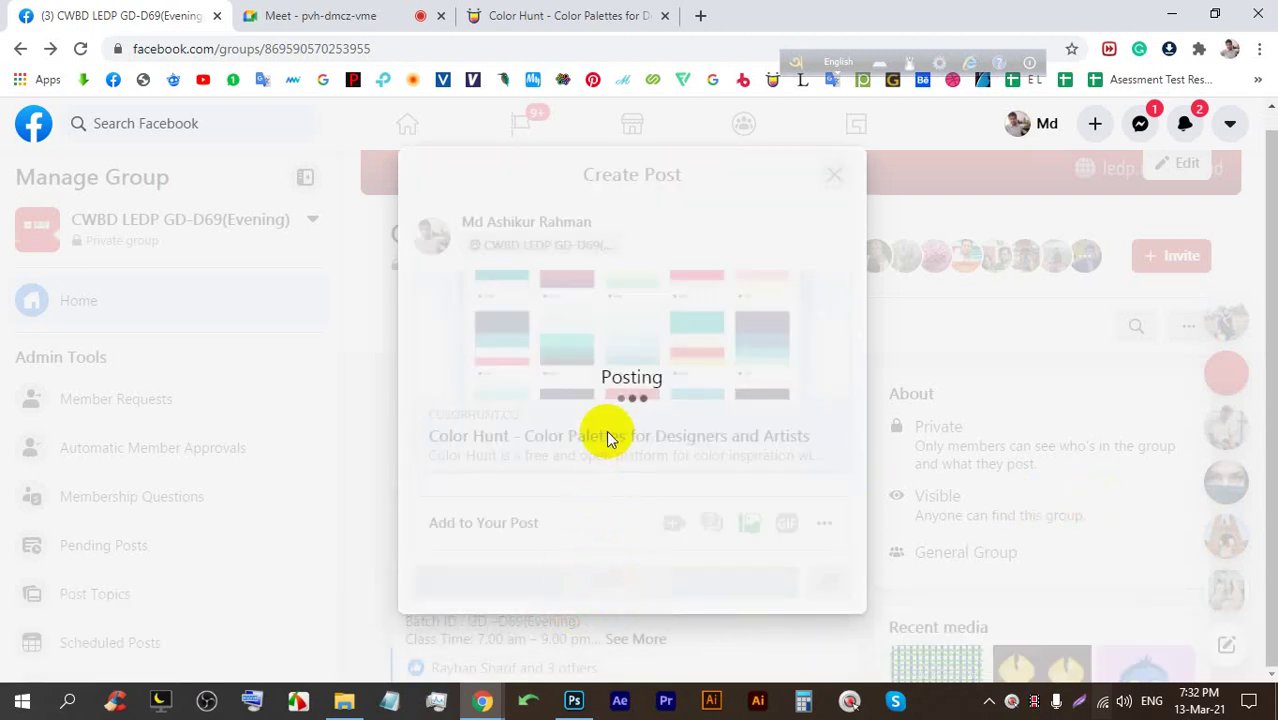
# Browse the newest palettes on Color Hunt, checking the participants in the Google Meet call in between
pyautogui.click(366, 12)
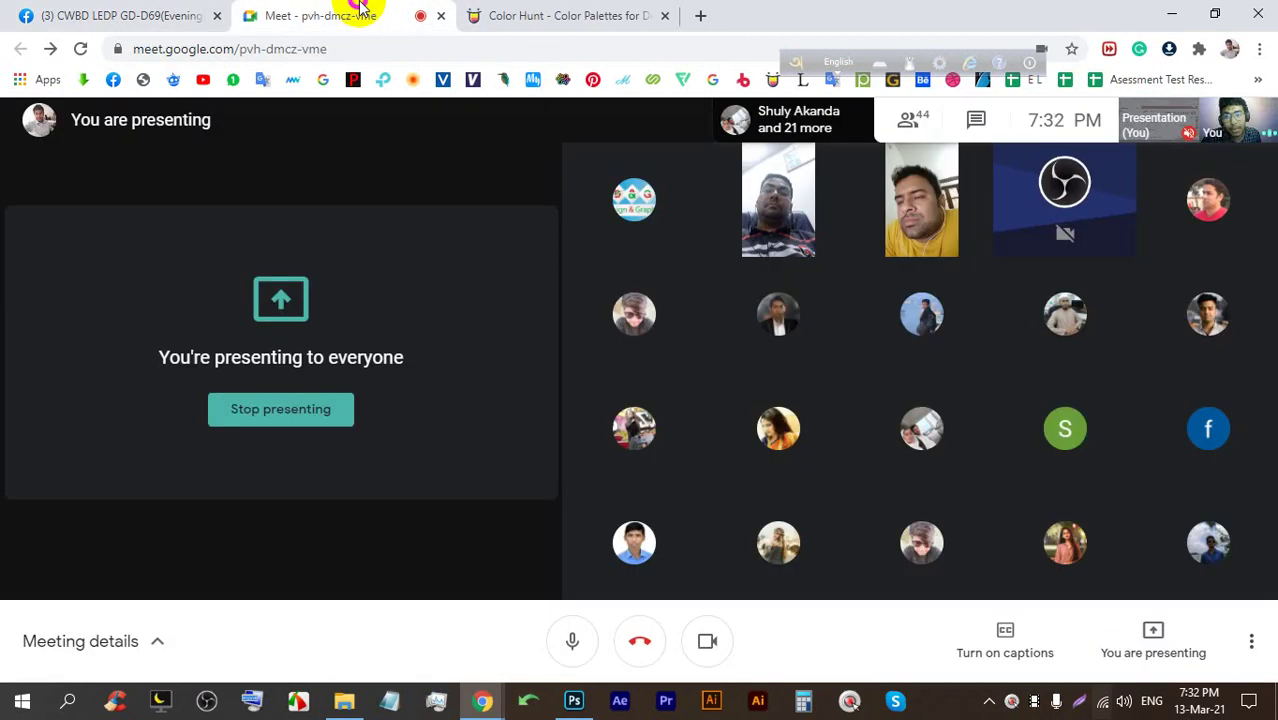
pyautogui.click(528, 12)
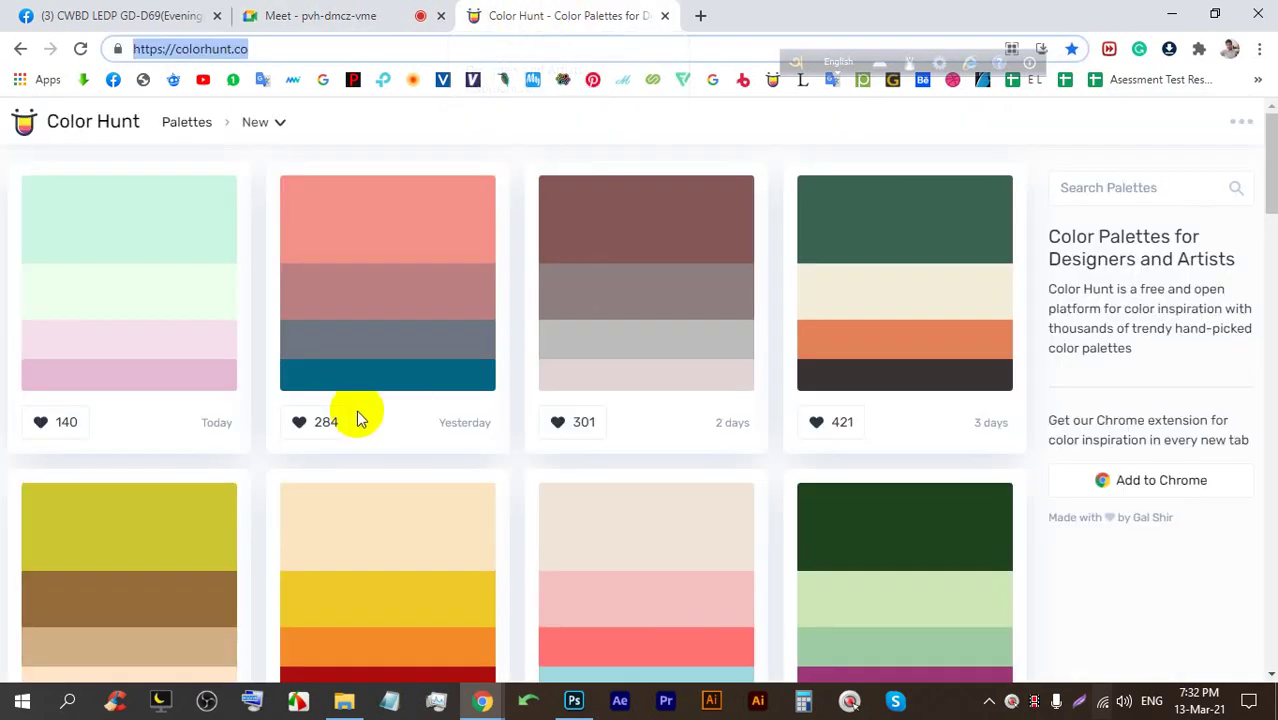
pyautogui.scroll(-10, 394, 302)
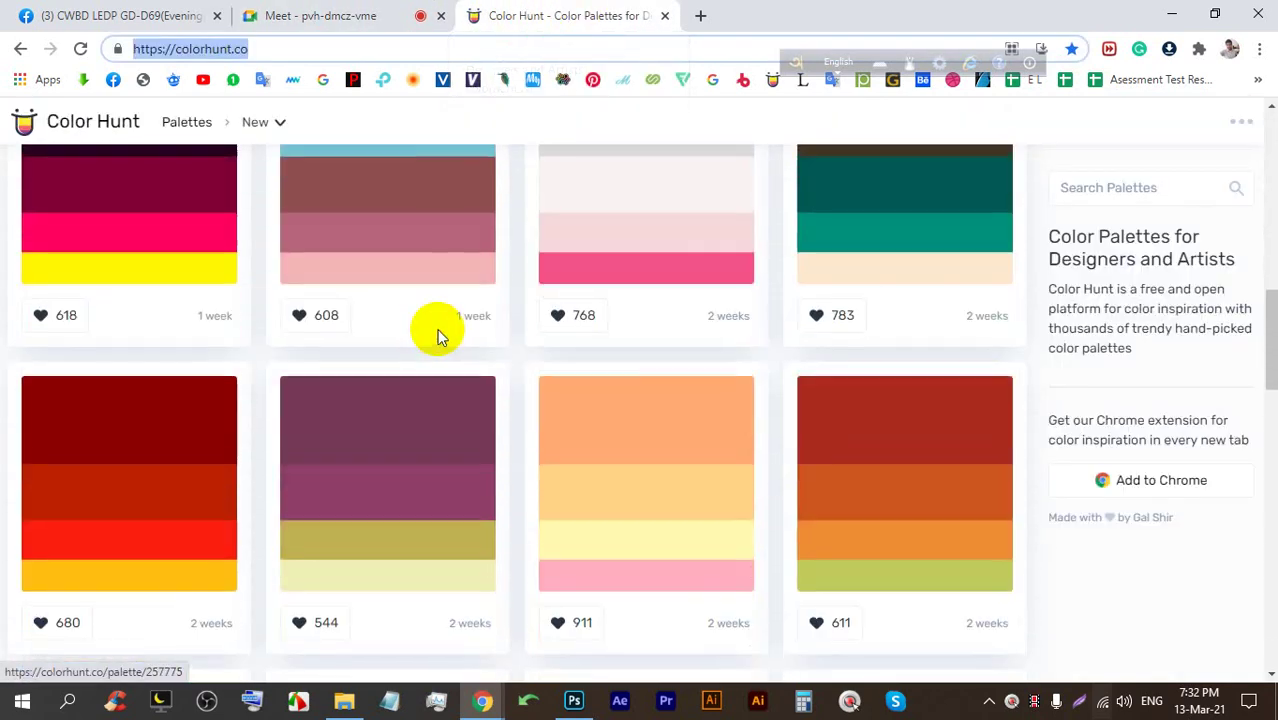
pyautogui.scroll(-10, 437, 328)
pyautogui.scroll(-4, 627, 317)
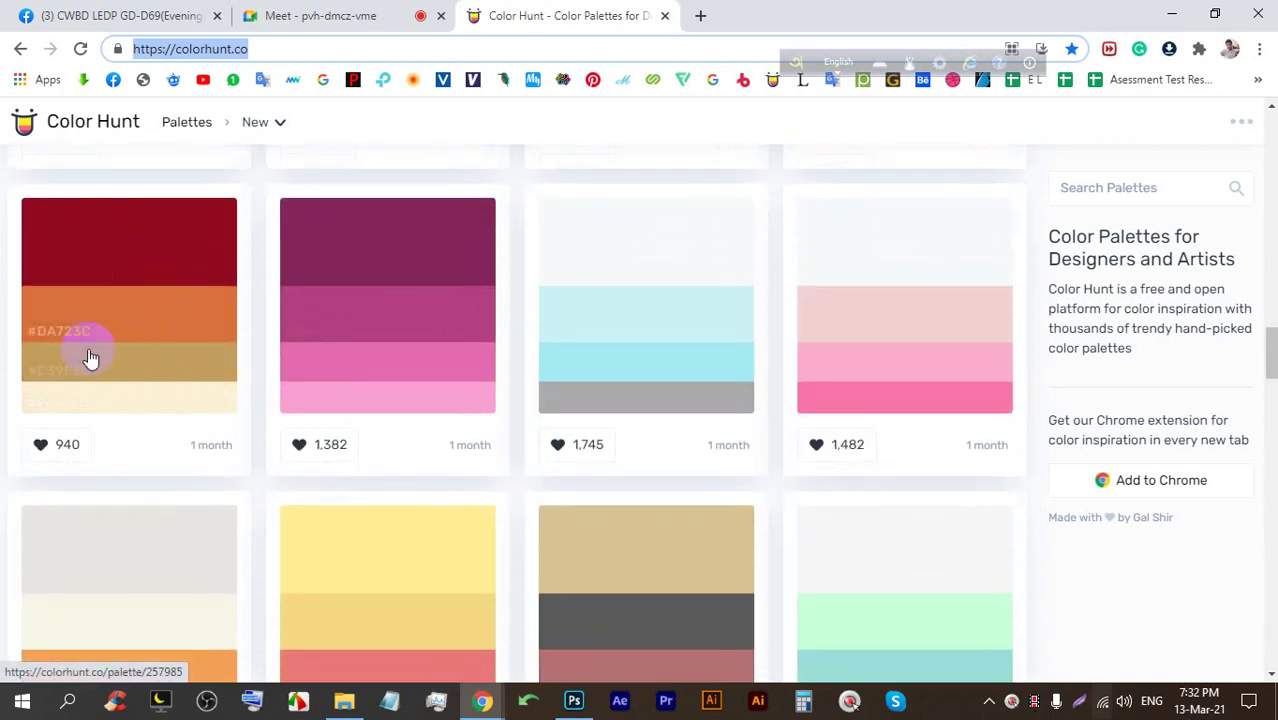
pyautogui.scroll(-4, 90, 358)
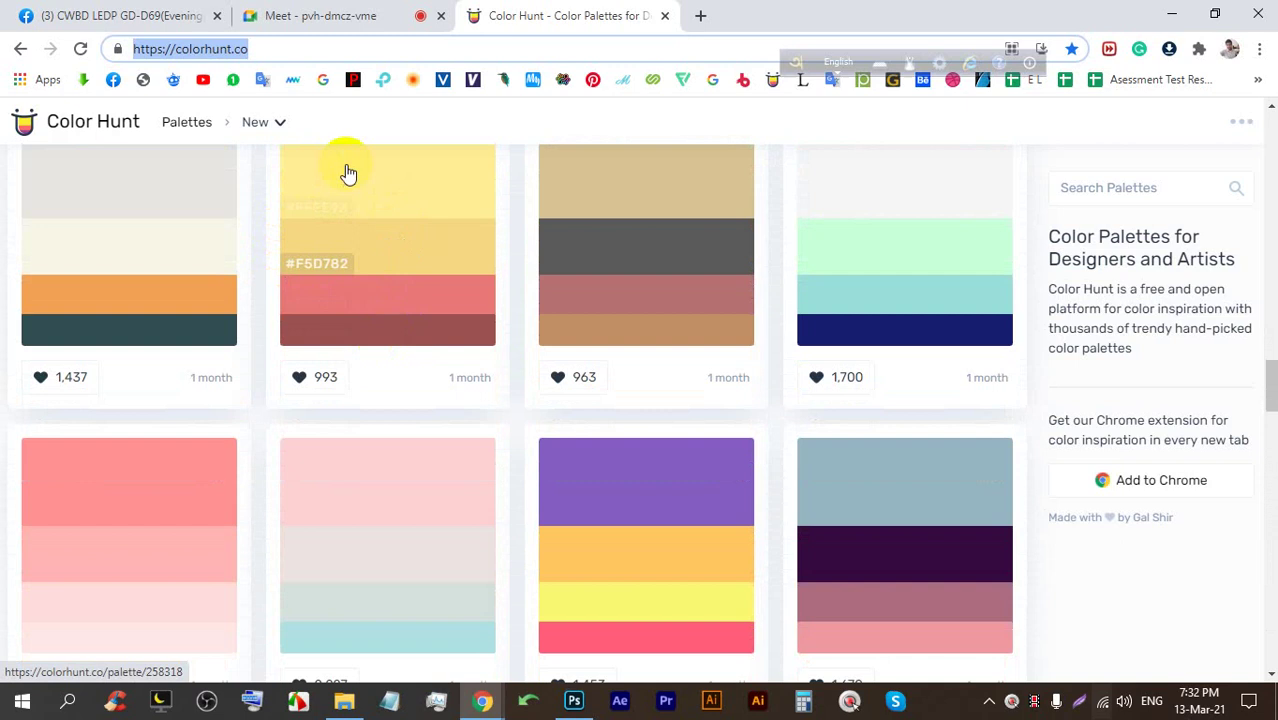
pyautogui.scroll(1, 391, 274)
pyautogui.click(315, 12)
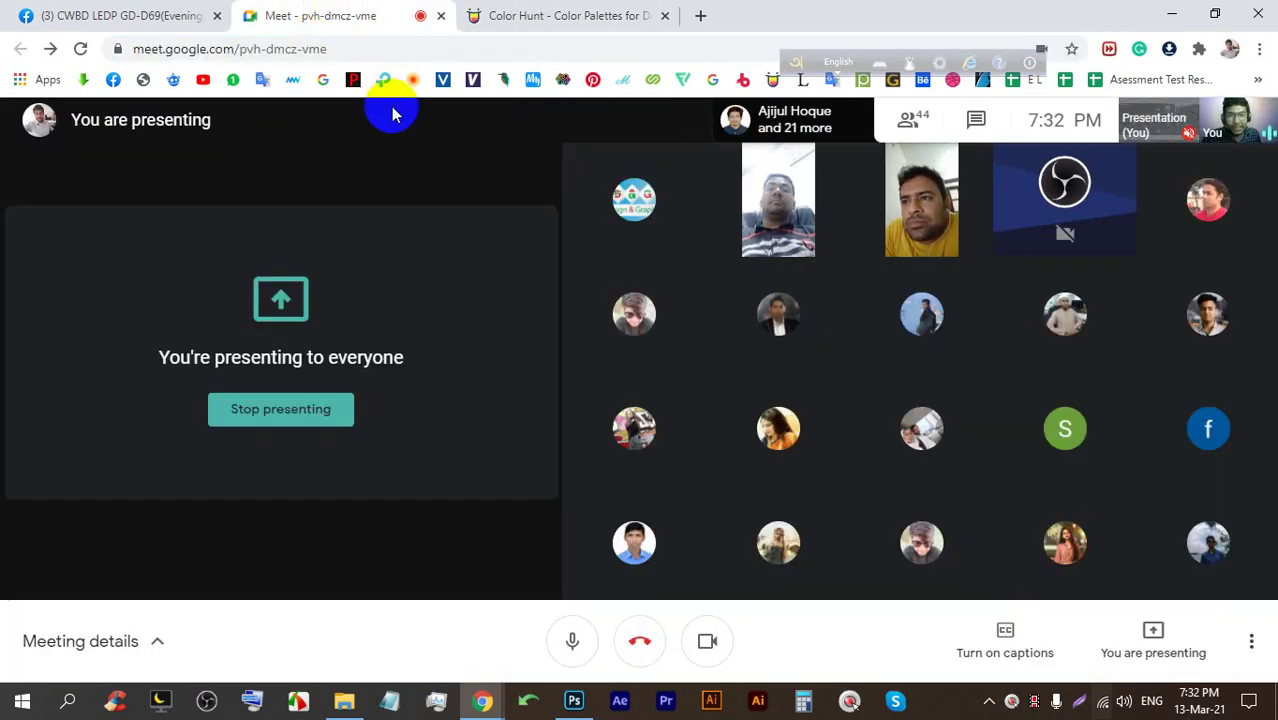
pyautogui.click(566, 14)
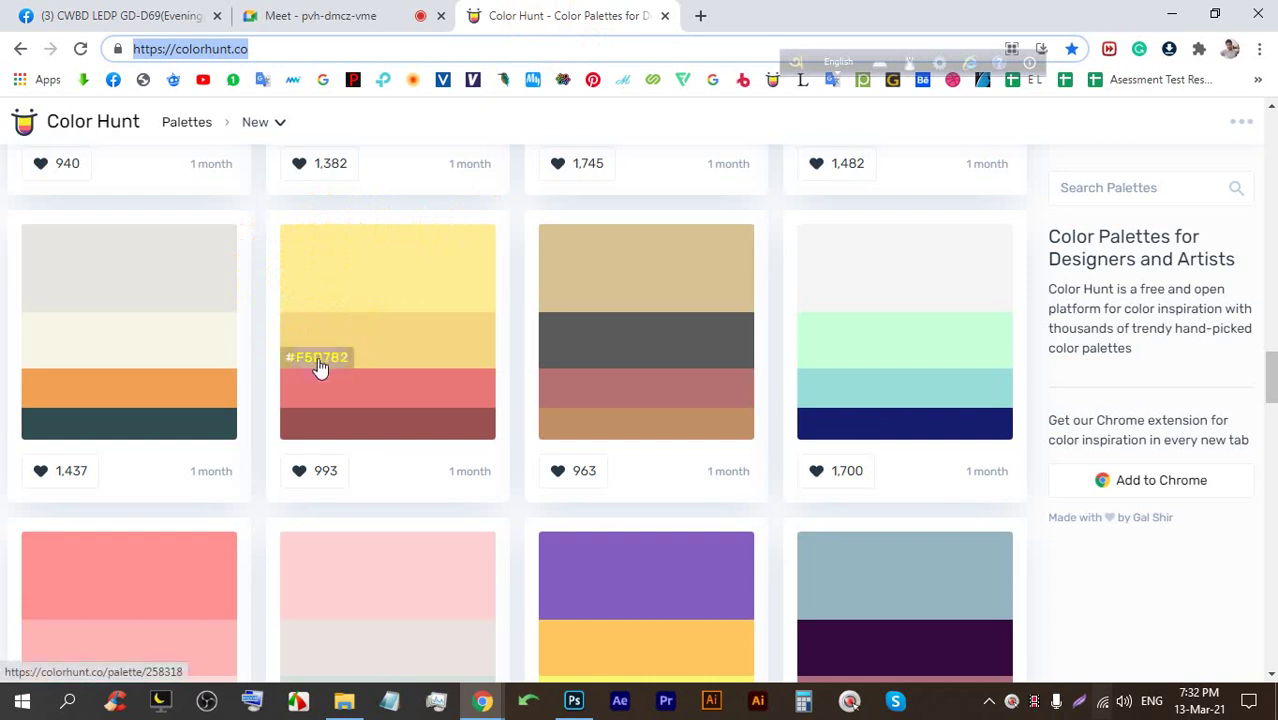
# Admit the waiting participant to the Google Meet call and copy the color code #F5D782 from the yellow and red Color Hunt palette
pyautogui.click(322, 15)
pyautogui.click(815, 210)
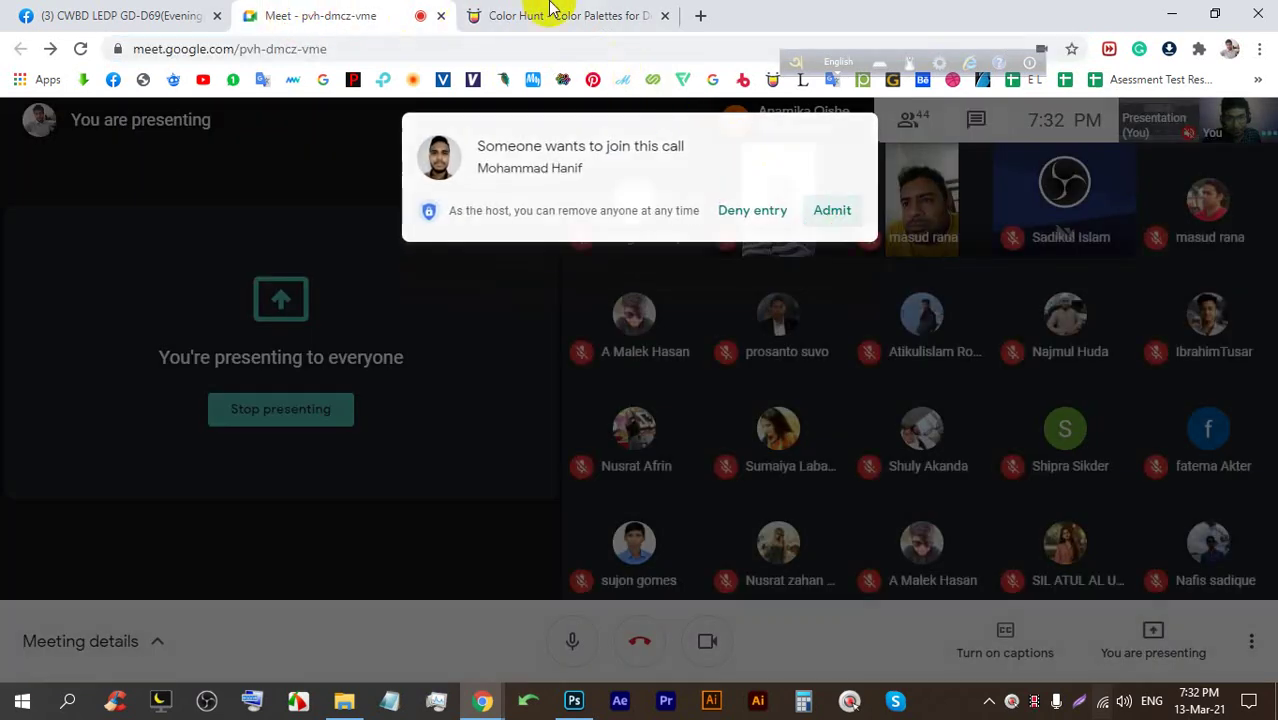
pyautogui.click(497, 16)
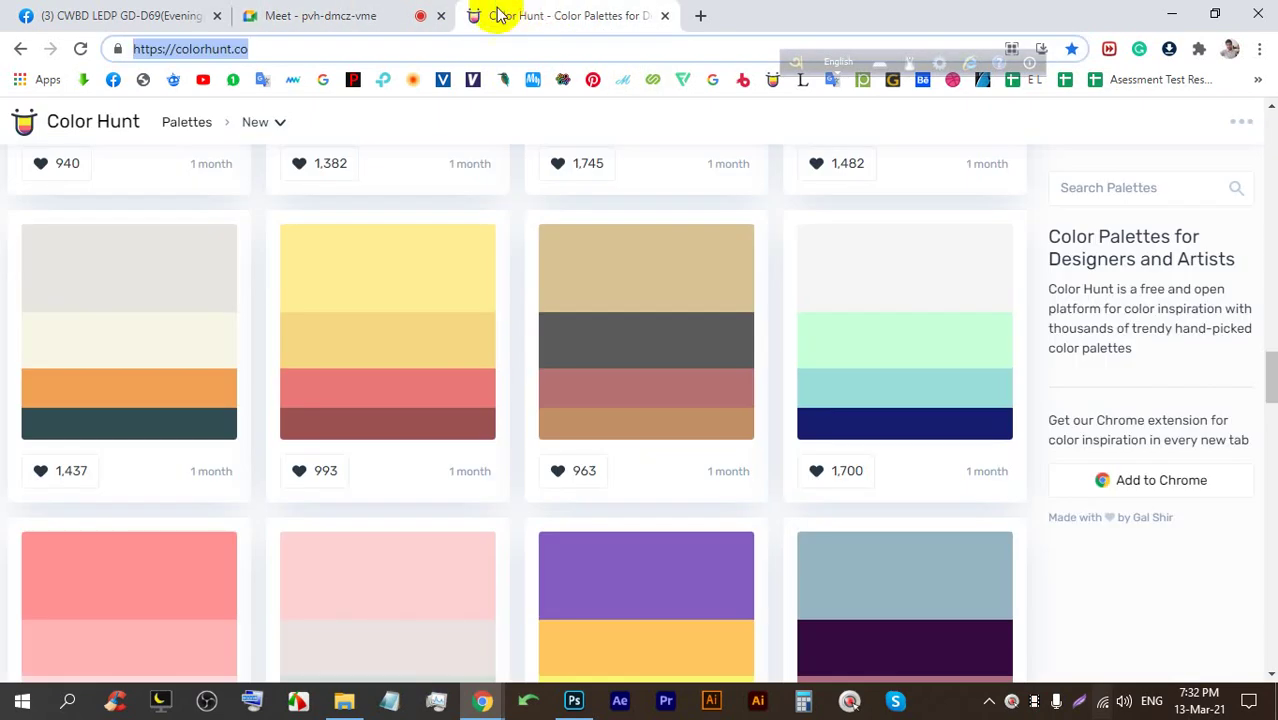
pyautogui.click(322, 356)
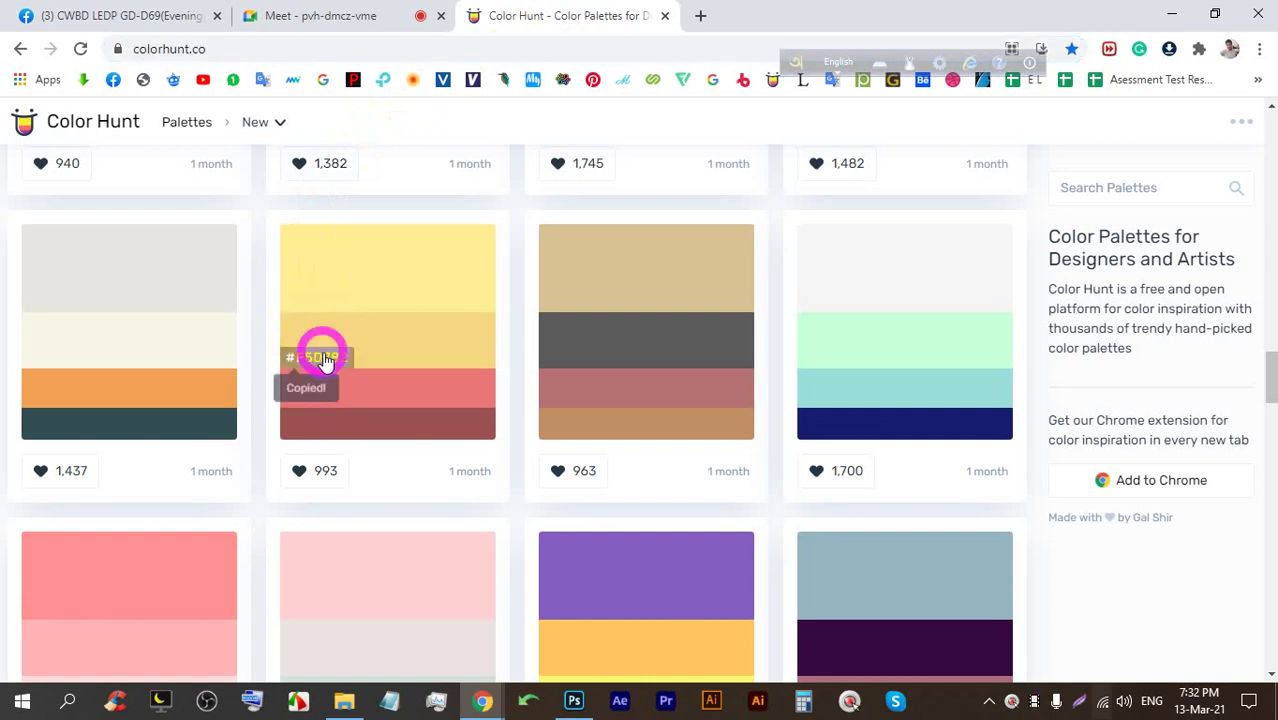
pyautogui.click(370, 10)
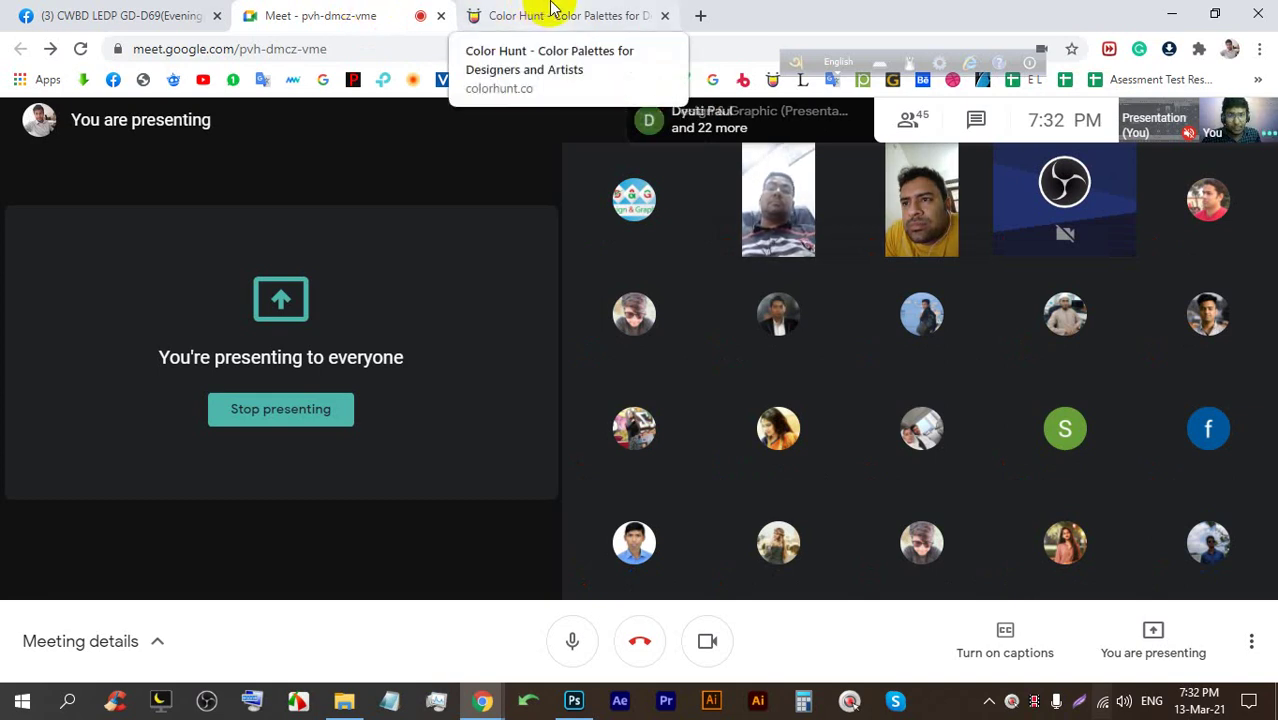
# Switch to Photoshop, choose the Paint Bucket Tool and open the foreground Color Picker at its hex code
pyautogui.click(574, 700)
pyautogui.click(456, 258)
pyautogui.rightClick(17, 389)
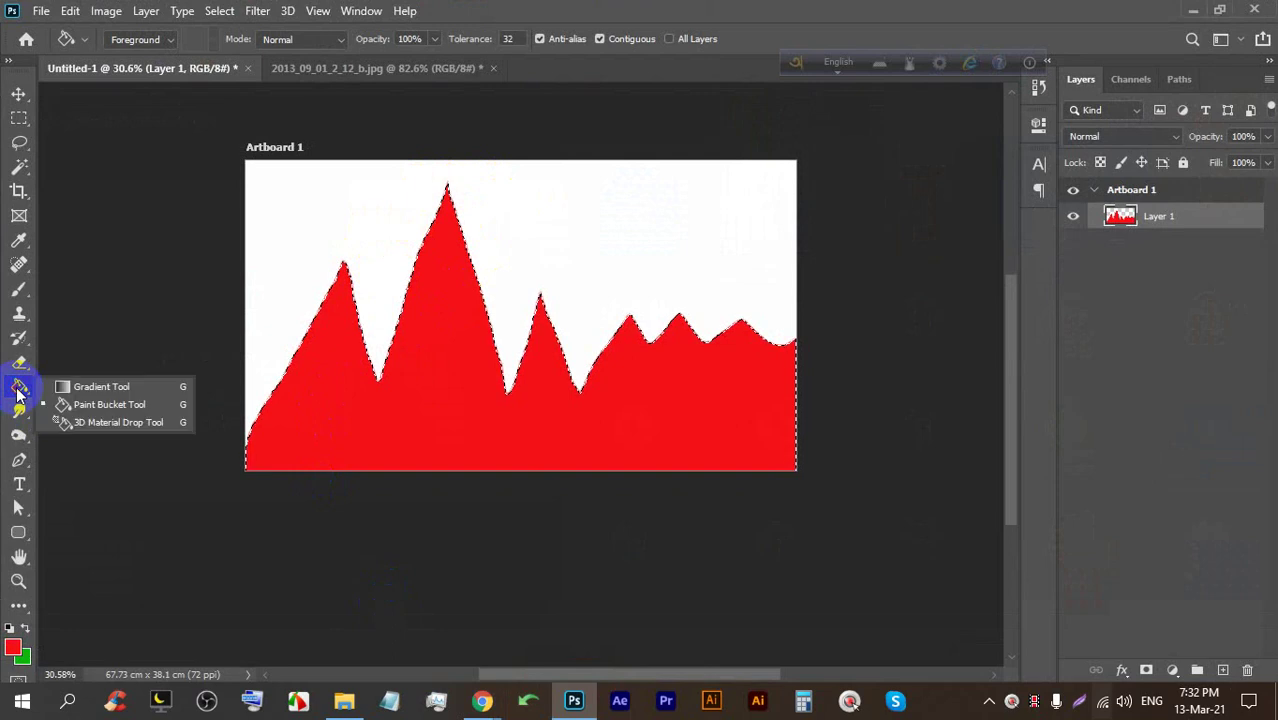
pyautogui.click(107, 404)
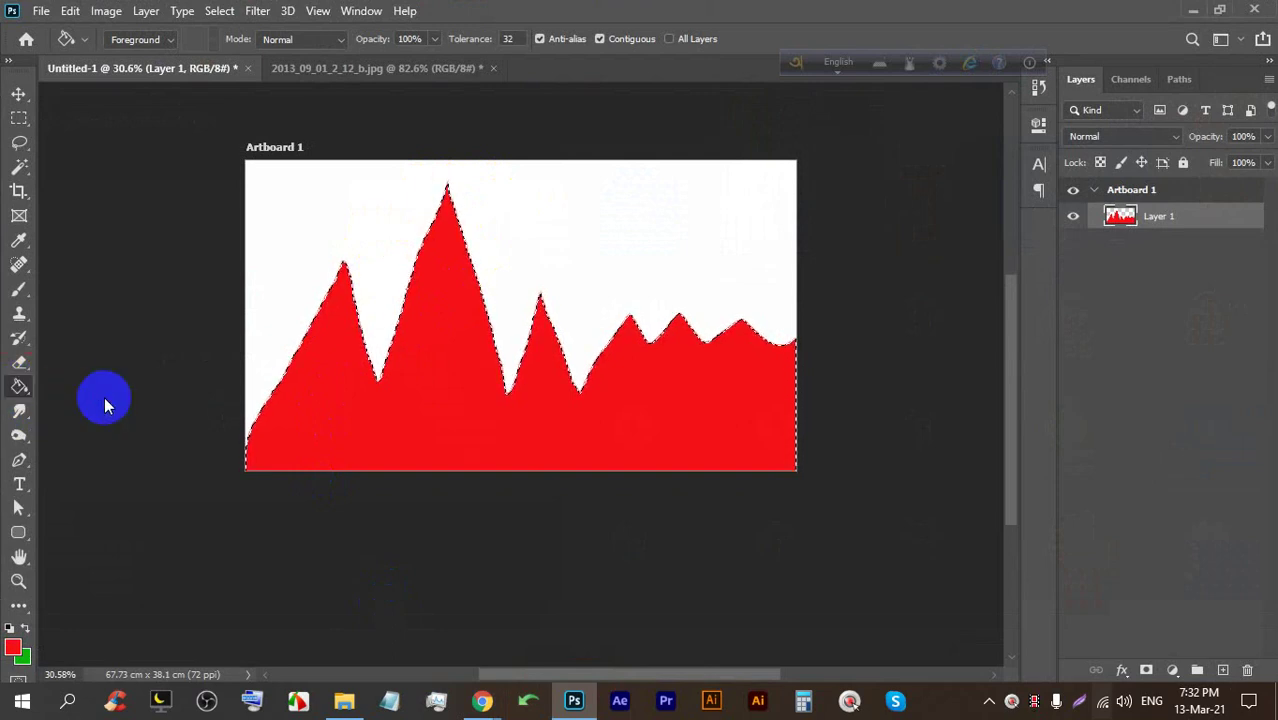
pyautogui.click(13, 652)
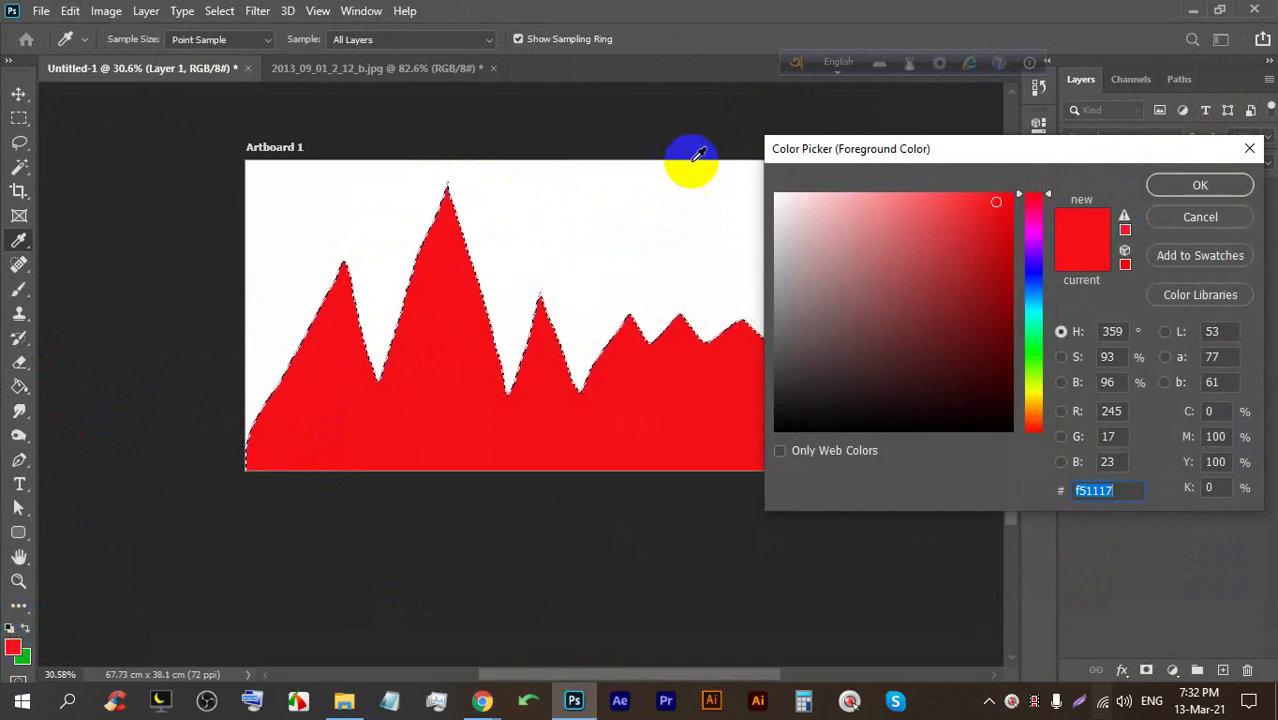
pyautogui.moveTo(1124, 490); pyautogui.dragTo(1075, 490)
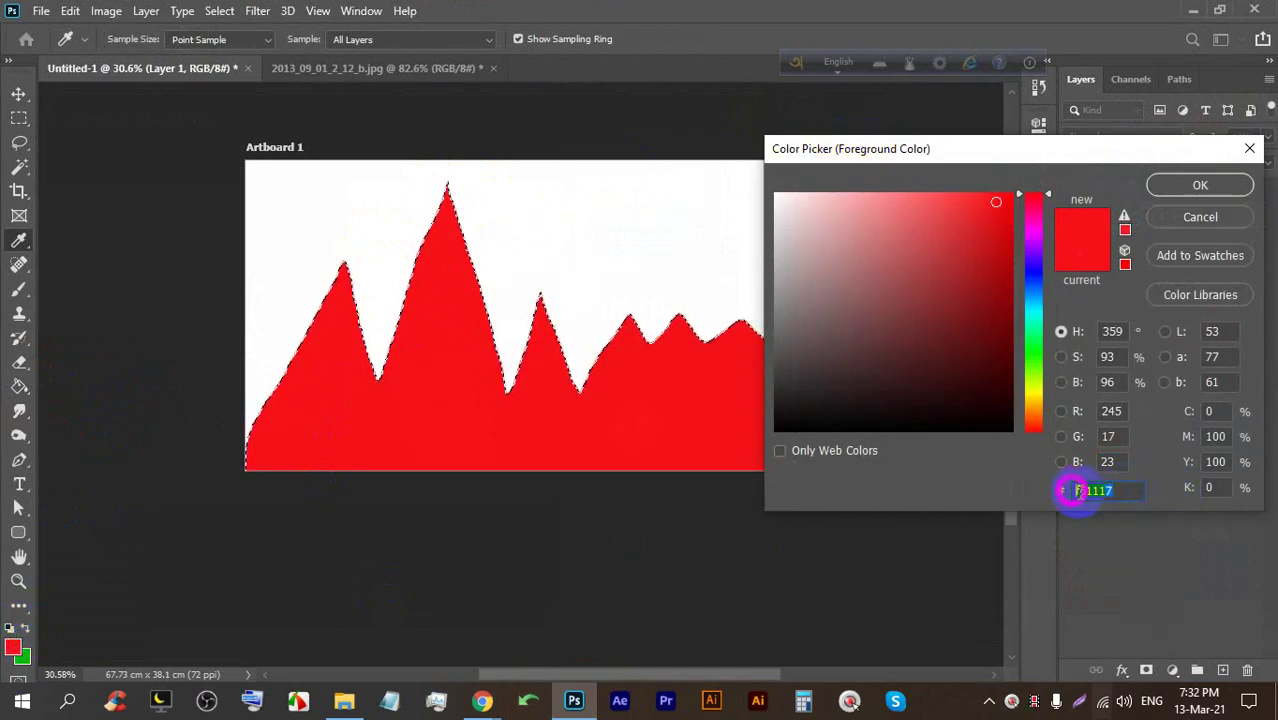
pyautogui.click(1128, 491)
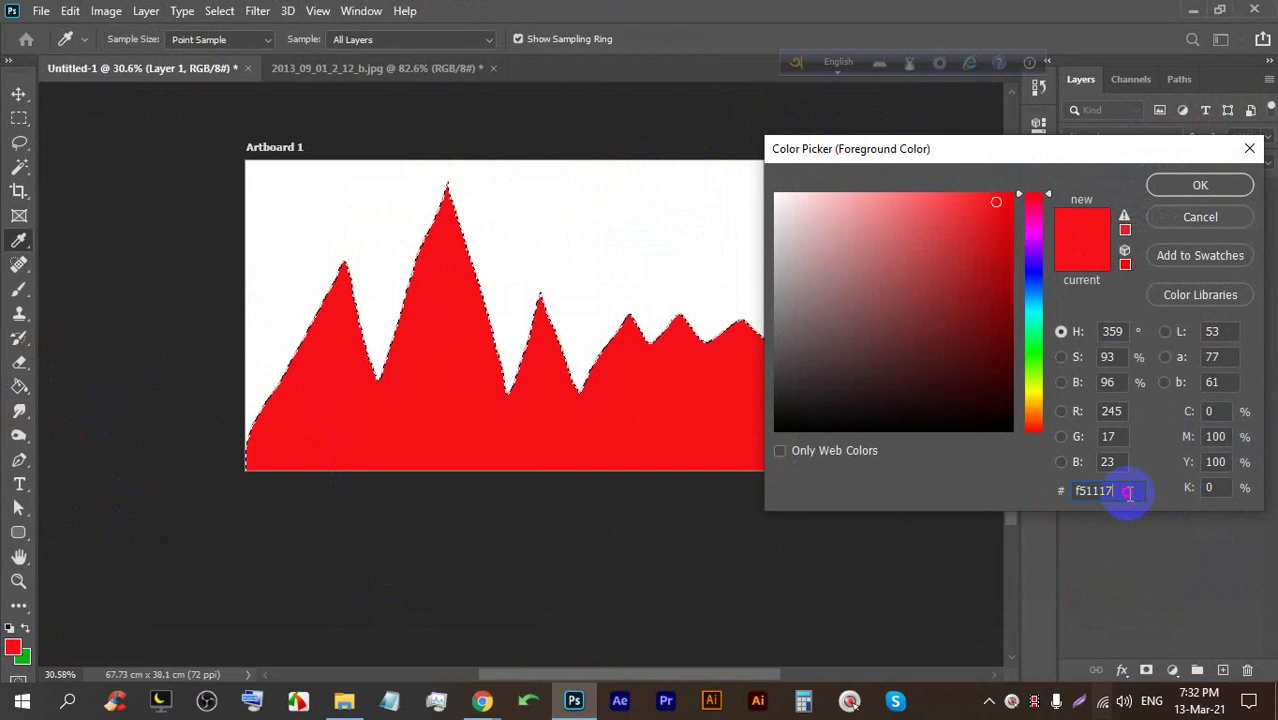
# Try several foreground colors in the Color Picker, from light and dark reds to olive green 9ebe1e and blue 1b17bb
pyautogui.click(996, 234)
pyautogui.click(997, 222)
pyautogui.click(940, 206)
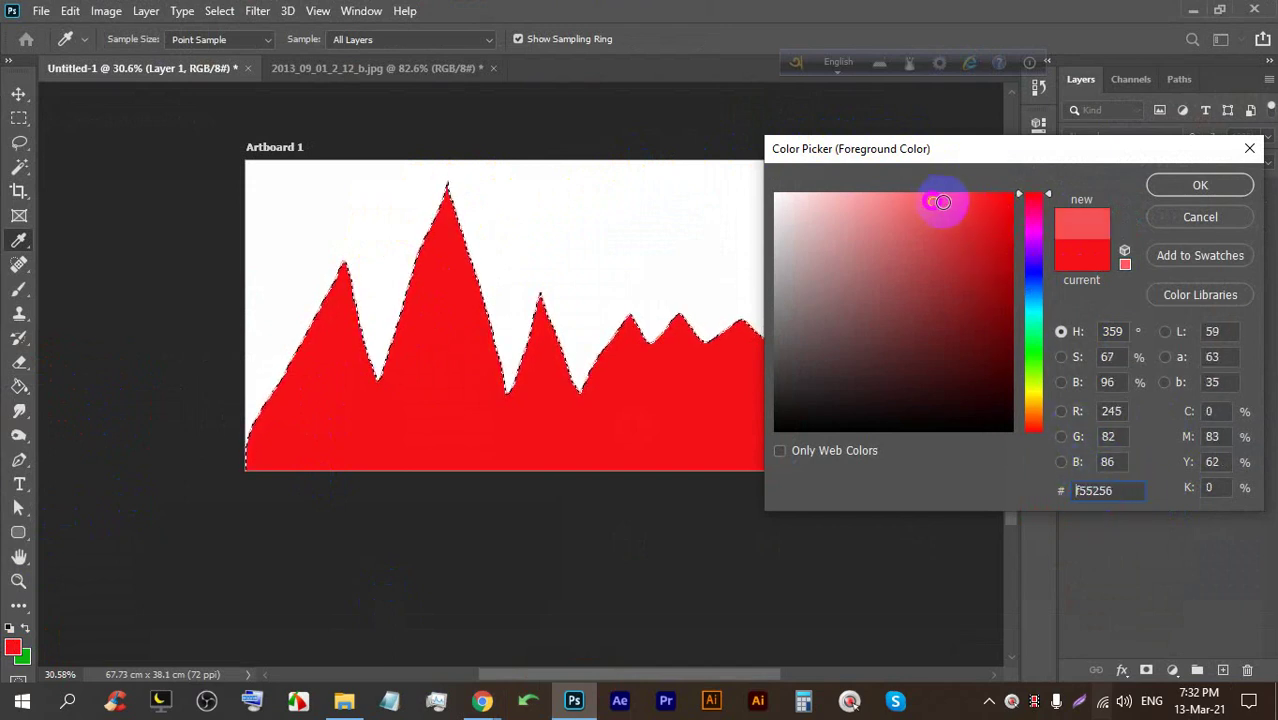
pyautogui.moveTo(947, 210); pyautogui.dragTo(985, 196)
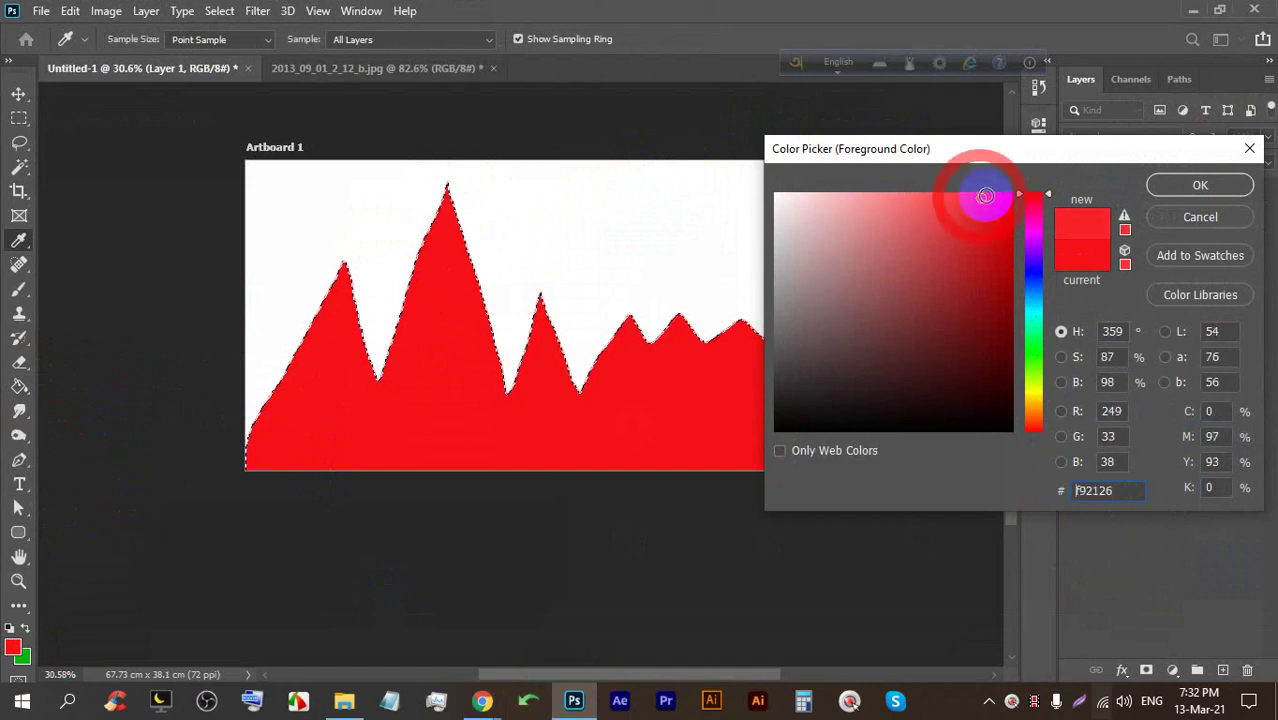
pyautogui.click(983, 364)
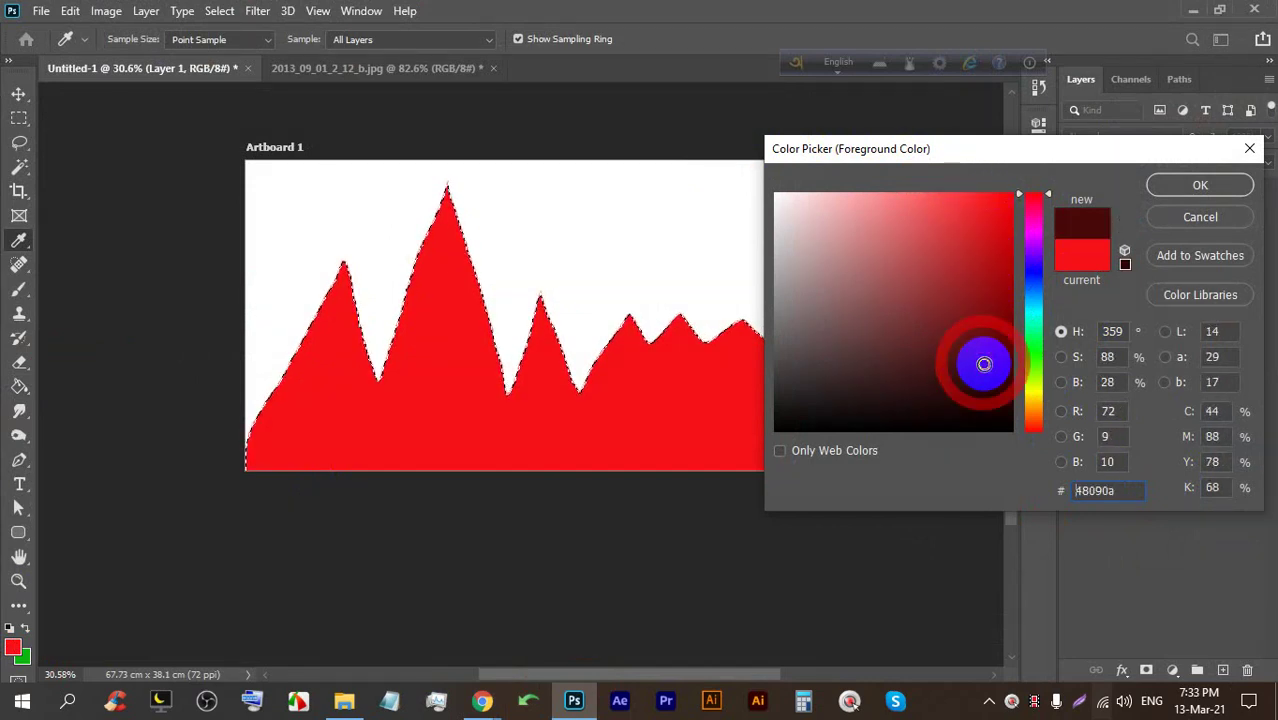
pyautogui.click(1000, 204)
pyautogui.moveTo(1000, 204)
pyautogui.mouseDown()
pyautogui.moveTo(984, 234)
pyautogui.moveTo(990, 379)
pyautogui.moveTo(975, 352)
pyautogui.moveTo(984, 165)
pyautogui.moveTo(914, 262)
pyautogui.moveTo(924, 220)
pyautogui.mouseUp()
pyautogui.moveTo(1021, 192)
pyautogui.mouseDown()
pyautogui.moveTo(1044, 434)
pyautogui.moveTo(1035, 383)
pyautogui.mouseUp()
pyautogui.moveTo(921, 222); pyautogui.dragTo(984, 254)
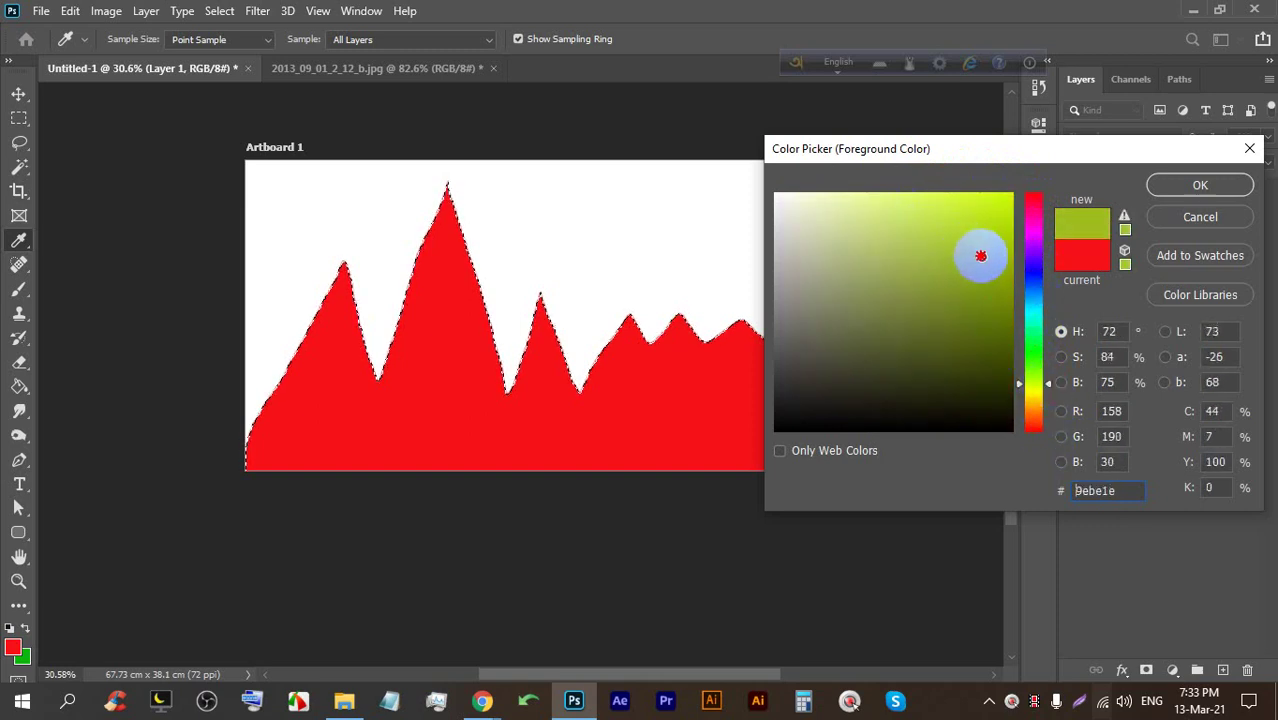
pyautogui.moveTo(1027, 383)
pyautogui.mouseDown()
pyautogui.moveTo(1038, 215)
pyautogui.moveTo(1027, 428)
pyautogui.moveTo(1041, 195)
pyautogui.moveTo(1041, 271)
pyautogui.mouseUp()
pyautogui.click(1080, 490)
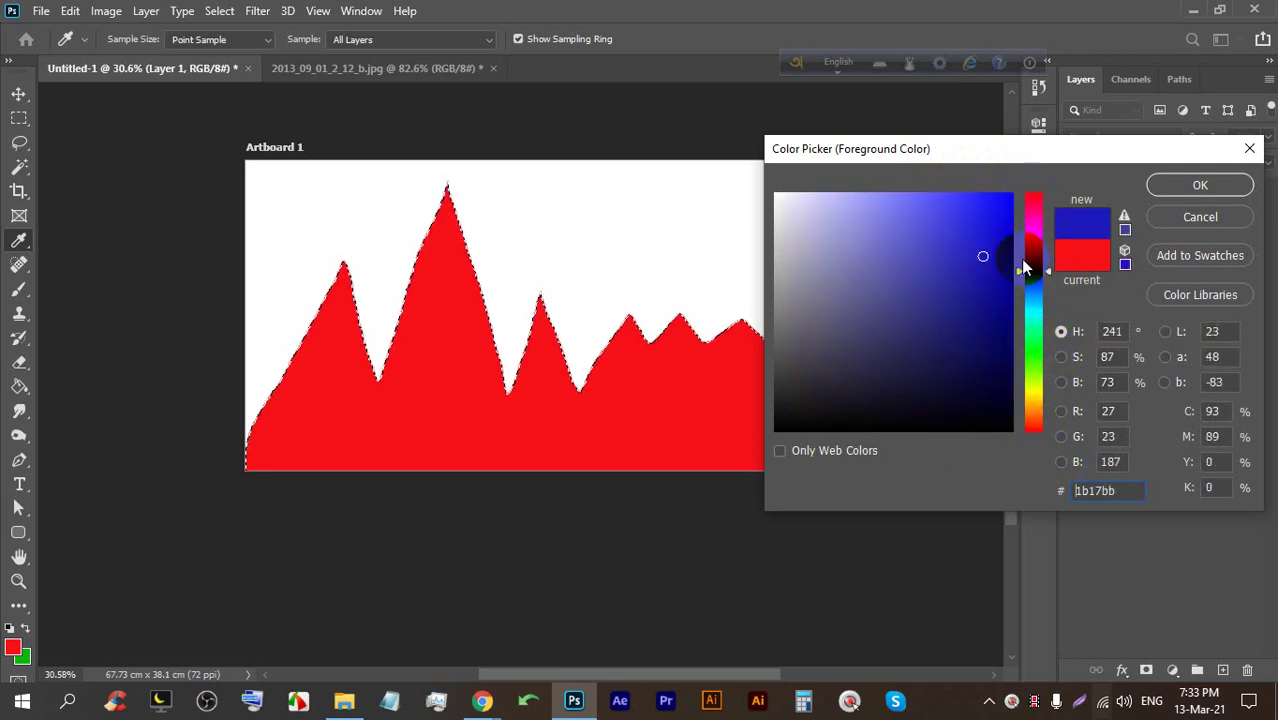
# Check the Google Meet call, then try near-black foreground shades in Photoshop and shift the hue from blue to green, 1b201a
pyautogui.click(483, 701)
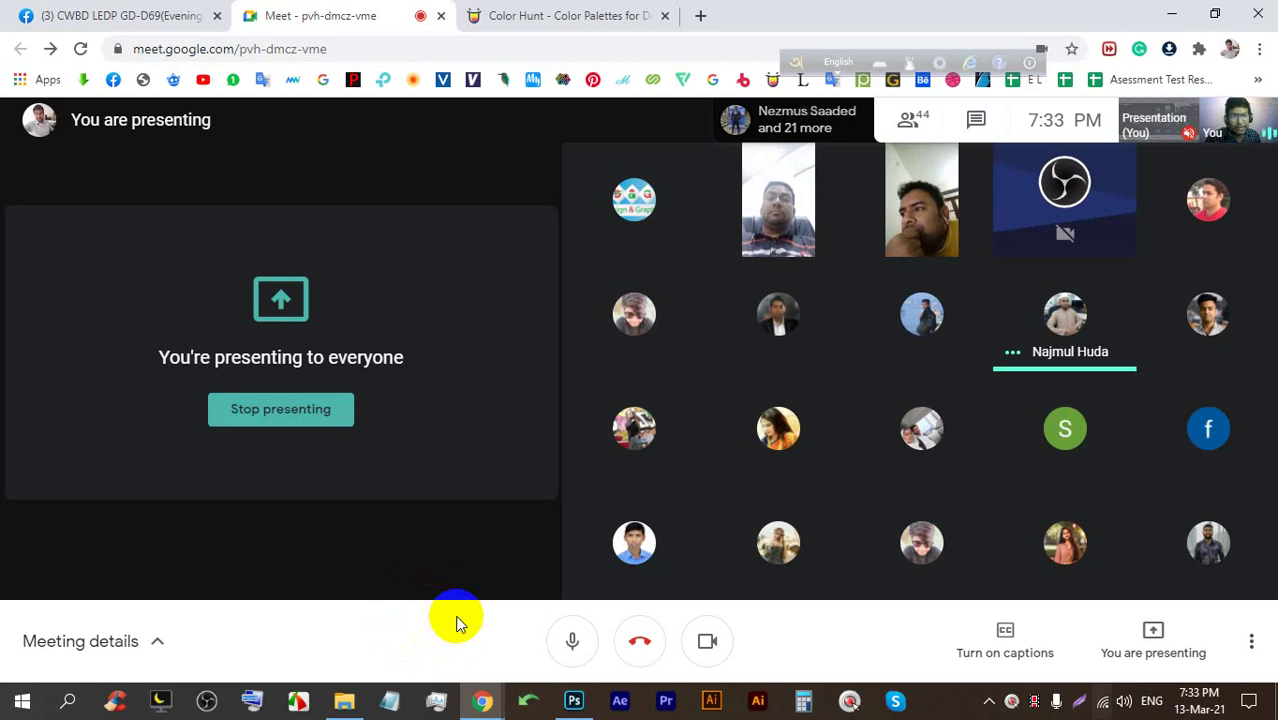
pyautogui.click(570, 703)
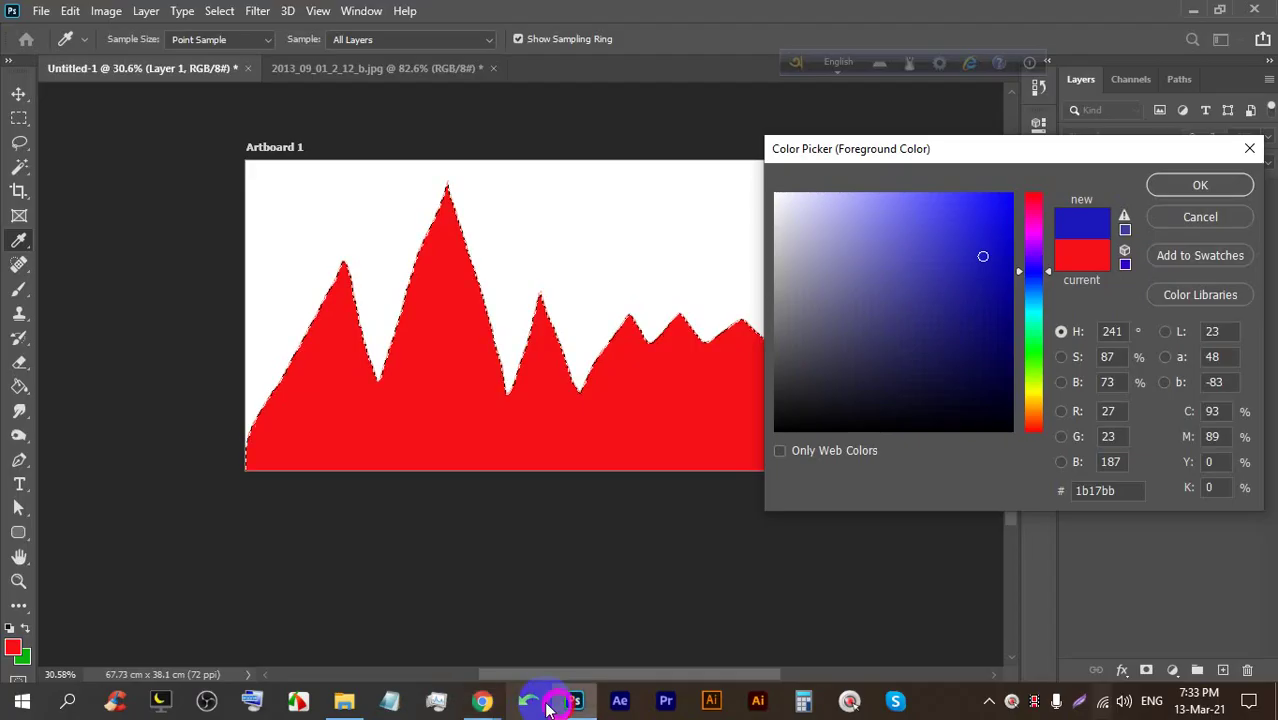
pyautogui.click(827, 407)
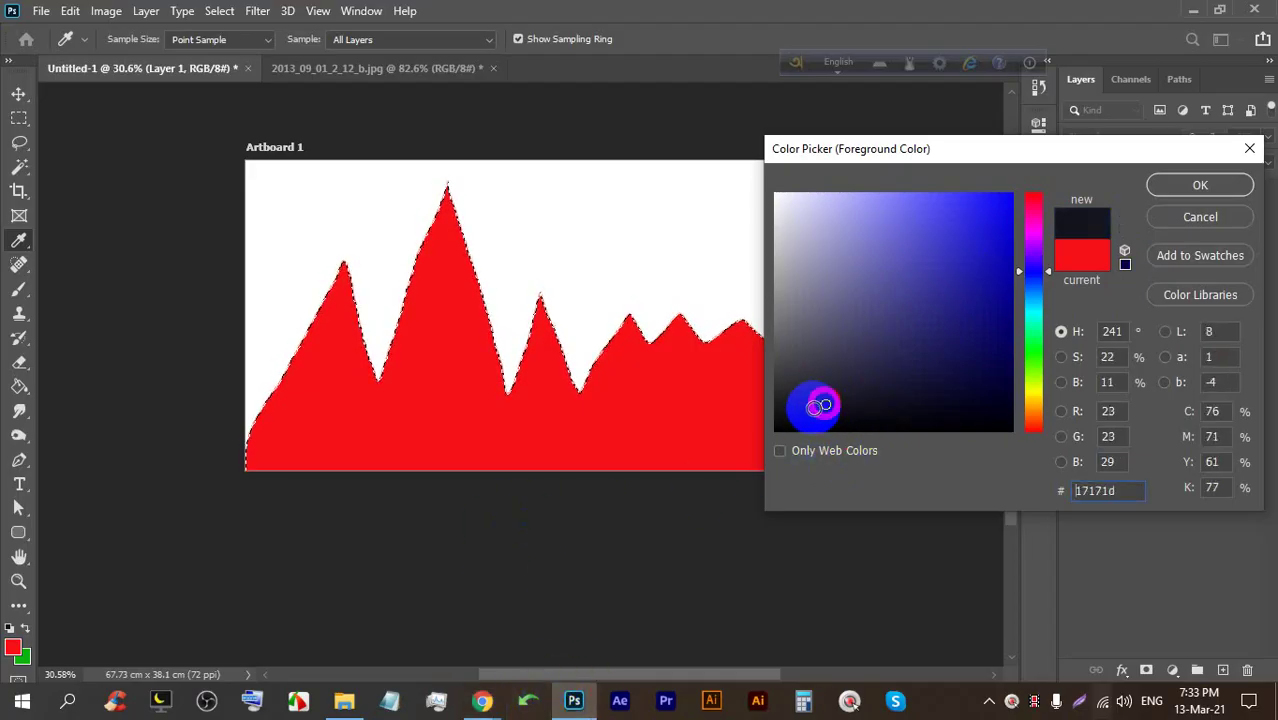
pyautogui.moveTo(959, 408)
pyautogui.mouseDown()
pyautogui.moveTo(1012, 443)
pyautogui.moveTo(850, 422)
pyautogui.moveTo(821, 401)
pyautogui.mouseUp()
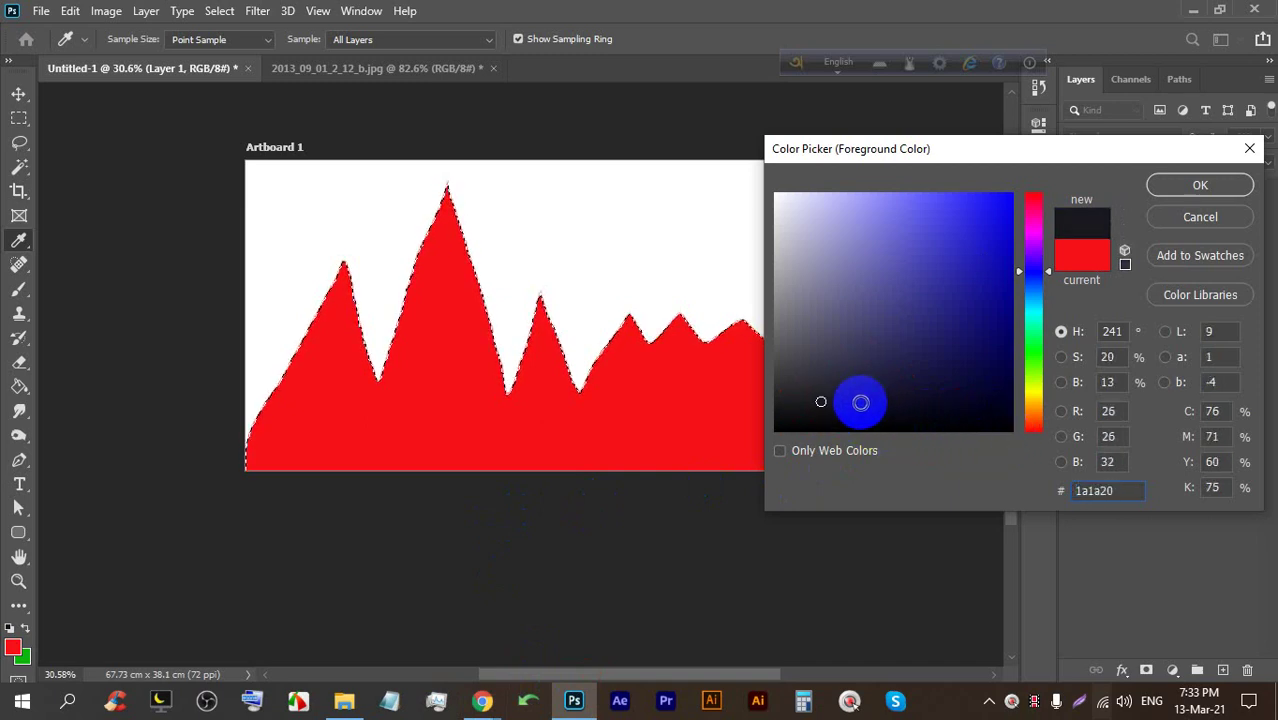
pyautogui.click(1027, 270)
pyautogui.moveTo(1030, 358)
pyautogui.mouseDown()
pyautogui.moveTo(1033, 258)
pyautogui.moveTo(1031, 395)
pyautogui.moveTo(1027, 206)
pyautogui.moveTo(1033, 399)
pyautogui.moveTo(1012, 368)
pyautogui.mouseUp()
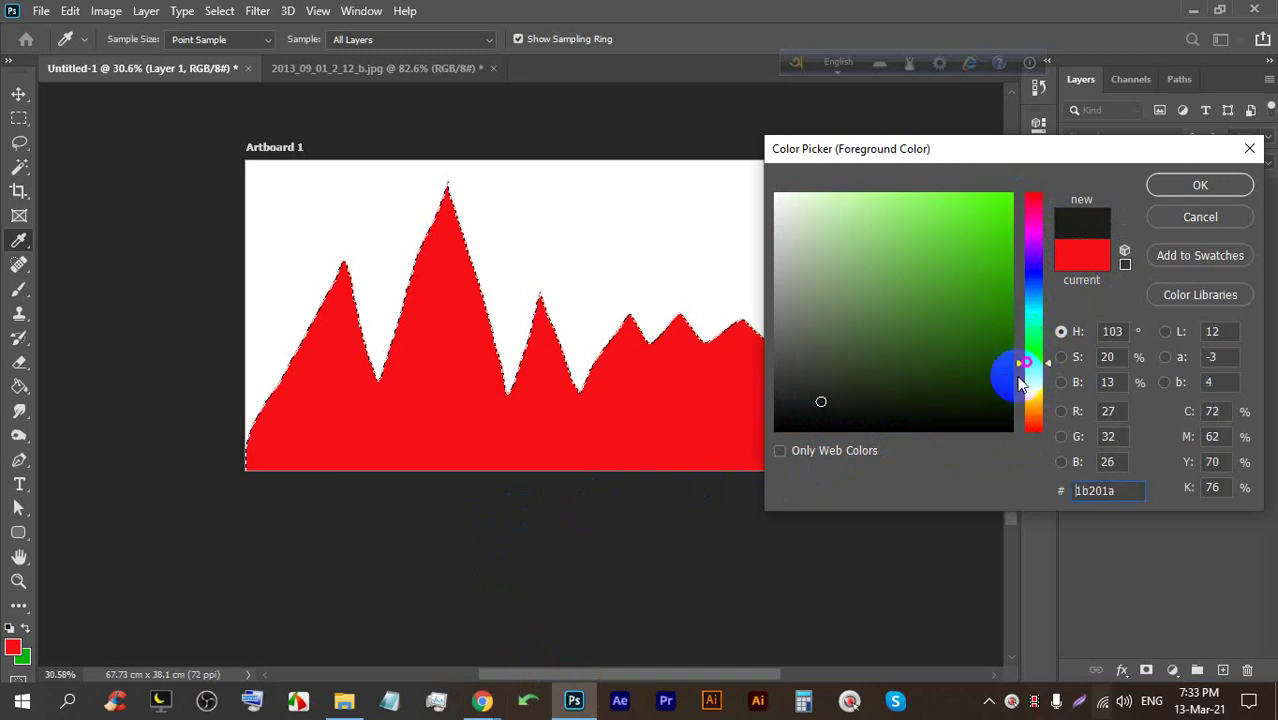
# Copy the color code #F5D782 from Color Hunt and apply it as the foreground color in Photoshop
pyautogui.moveTo(482, 700)
pyautogui.click(415, 624)
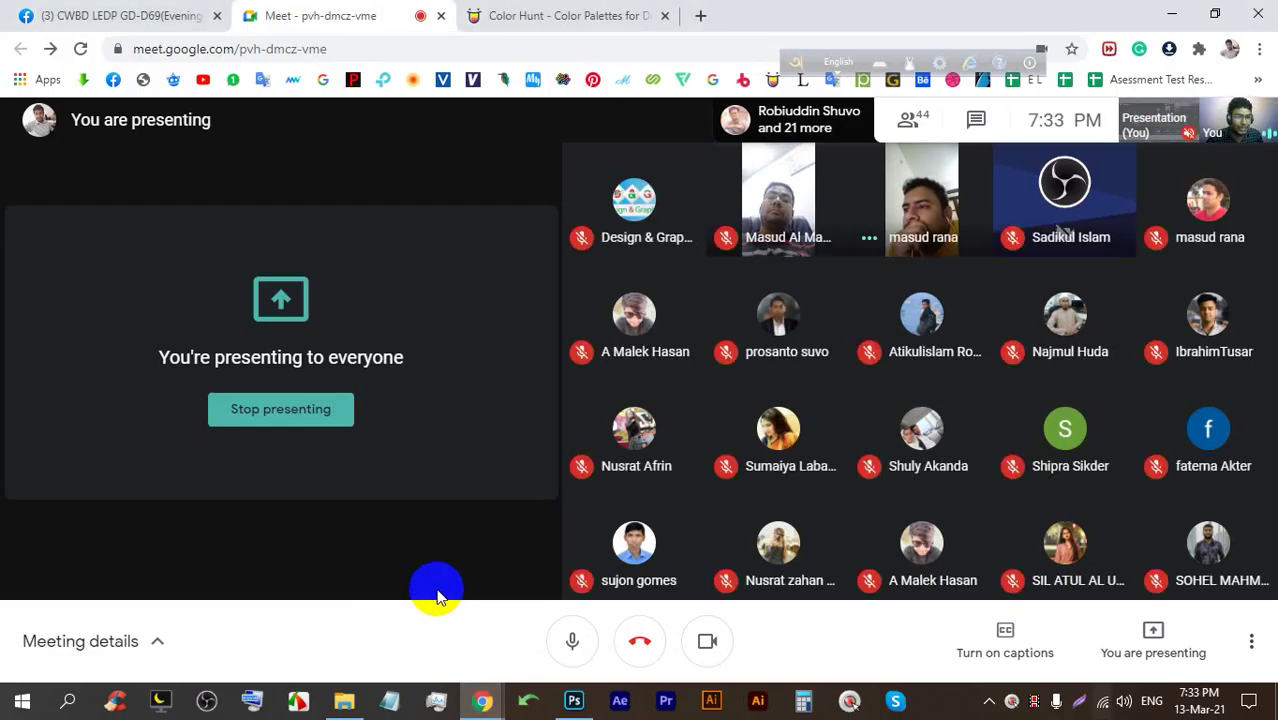
pyautogui.click(575, 12)
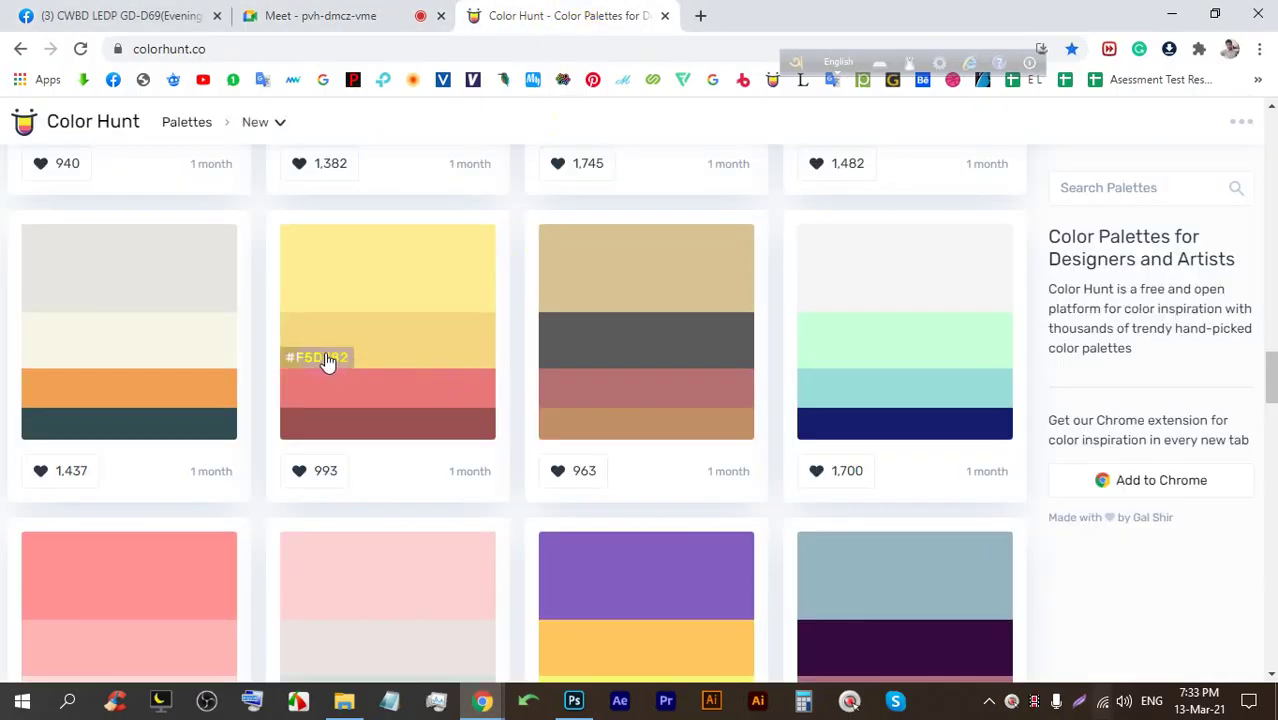
pyautogui.click(328, 362)
pyautogui.click(574, 700)
pyautogui.click(1122, 488)
pyautogui.moveTo(1122, 488); pyautogui.dragTo(998, 491)
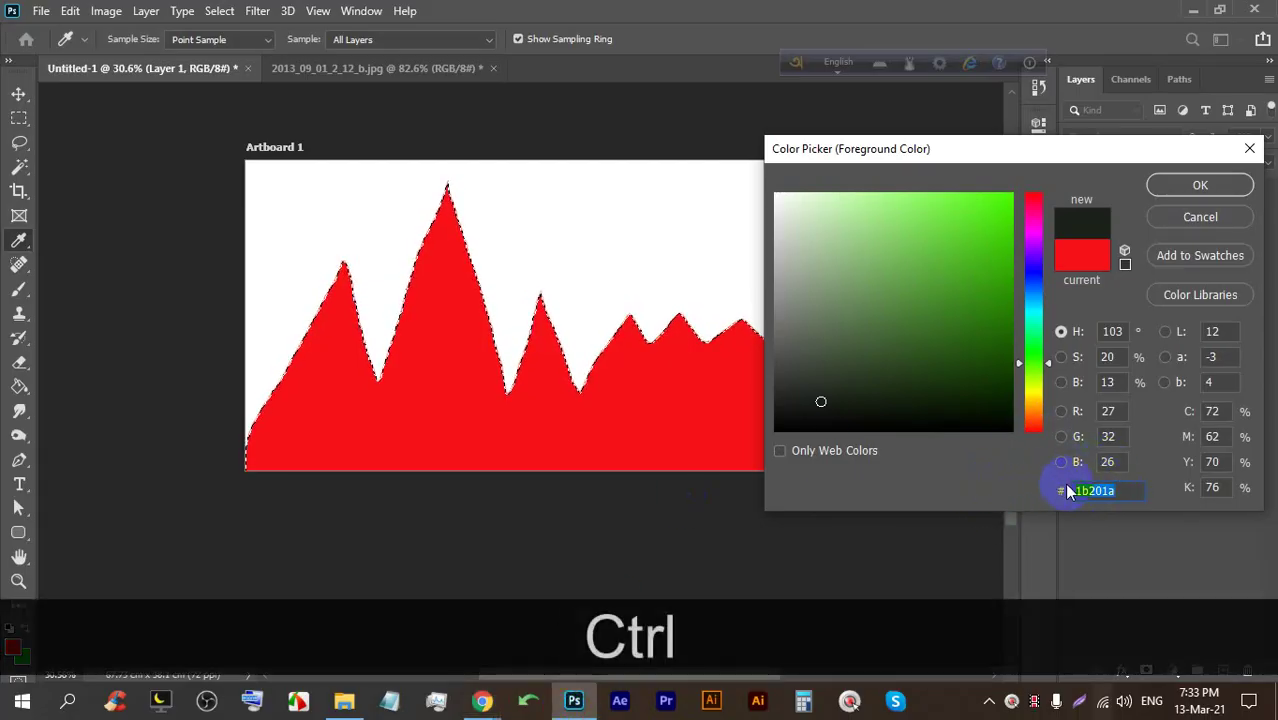
pyautogui.hotkey('ctrl', 'v')
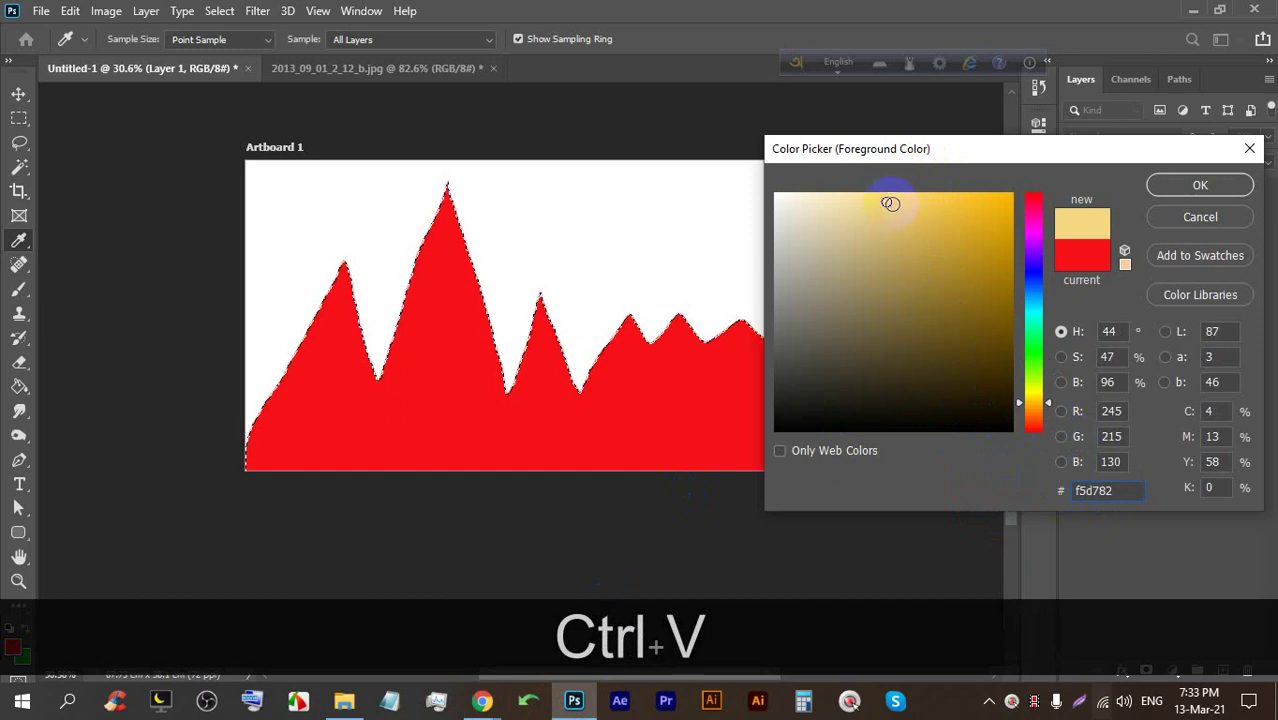
pyautogui.click(1165, 186)
# Fill the mountain selection on Layer 1 with the yellow foreground color using the Paint Bucket Tool and deselect it
pyautogui.press('g')
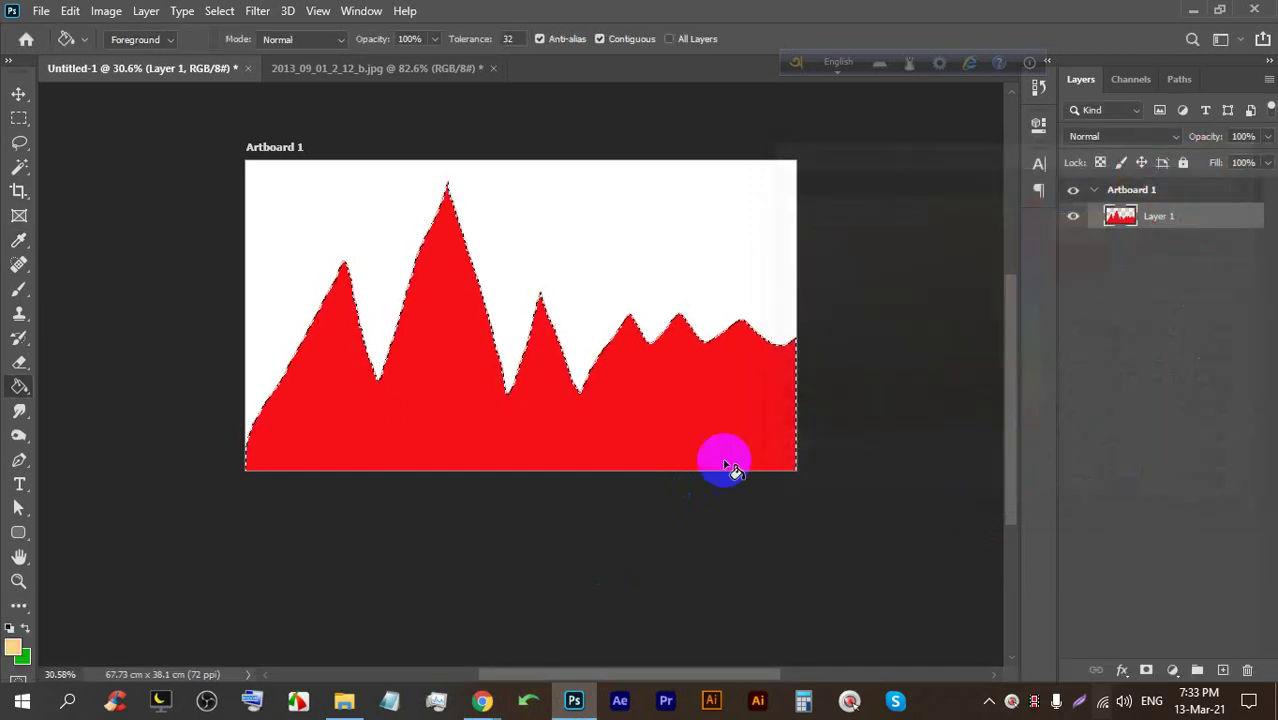
pyautogui.click(704, 408)
pyautogui.scroll(5, 405, 172)
pyautogui.scroll(-4, 438, 175)
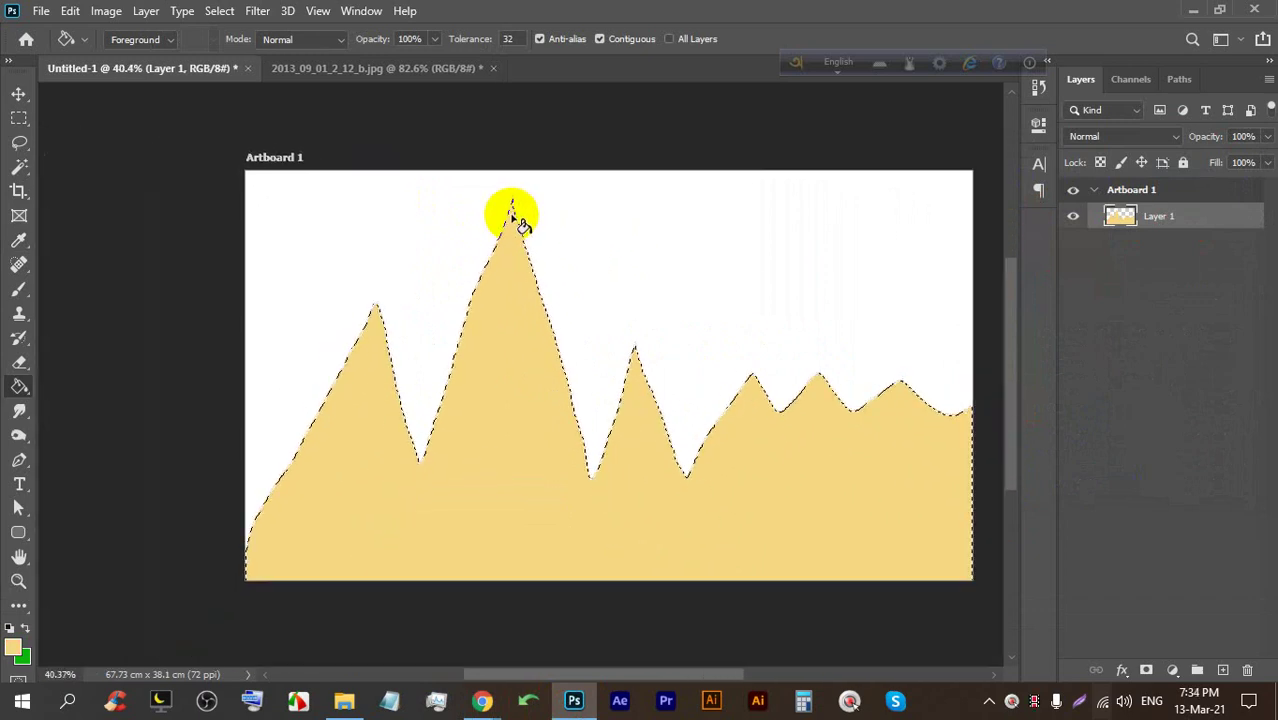
pyautogui.hotkey('ctrl', 'd')
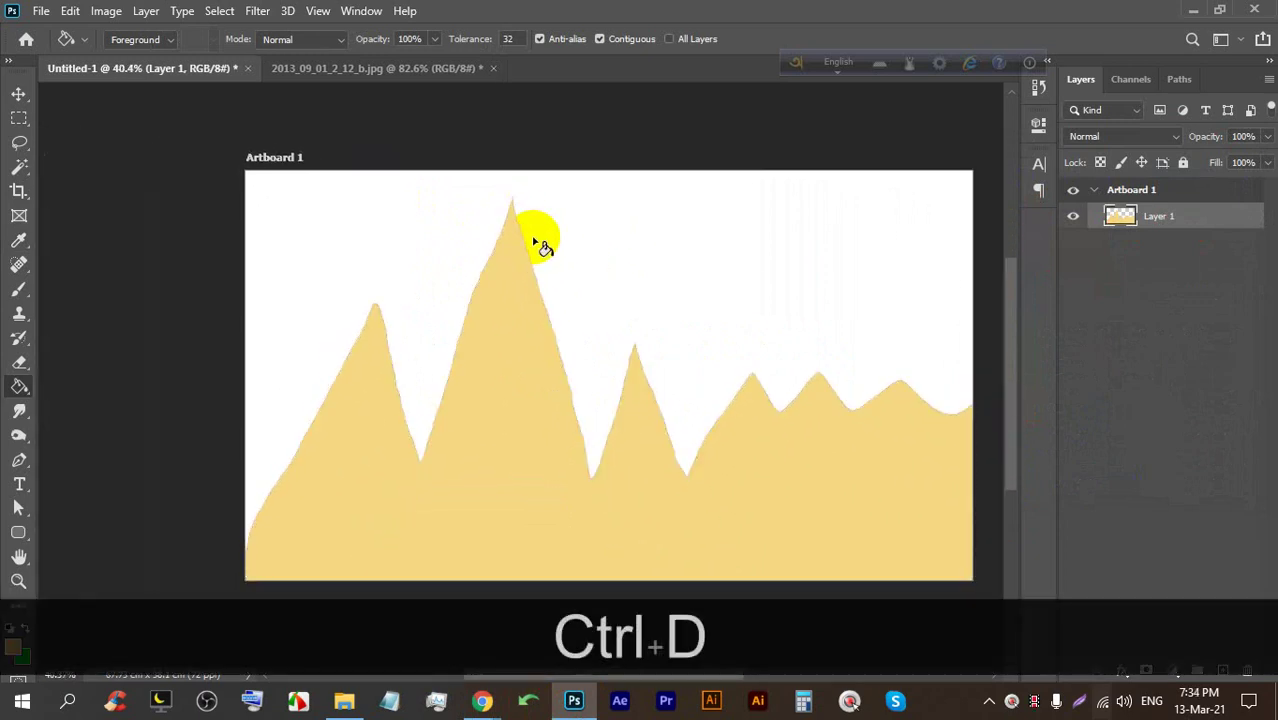
# Return to the Google Meet call in the browser and admit the waiting participant
pyautogui.moveTo(482, 700)
pyautogui.click(373, 604)
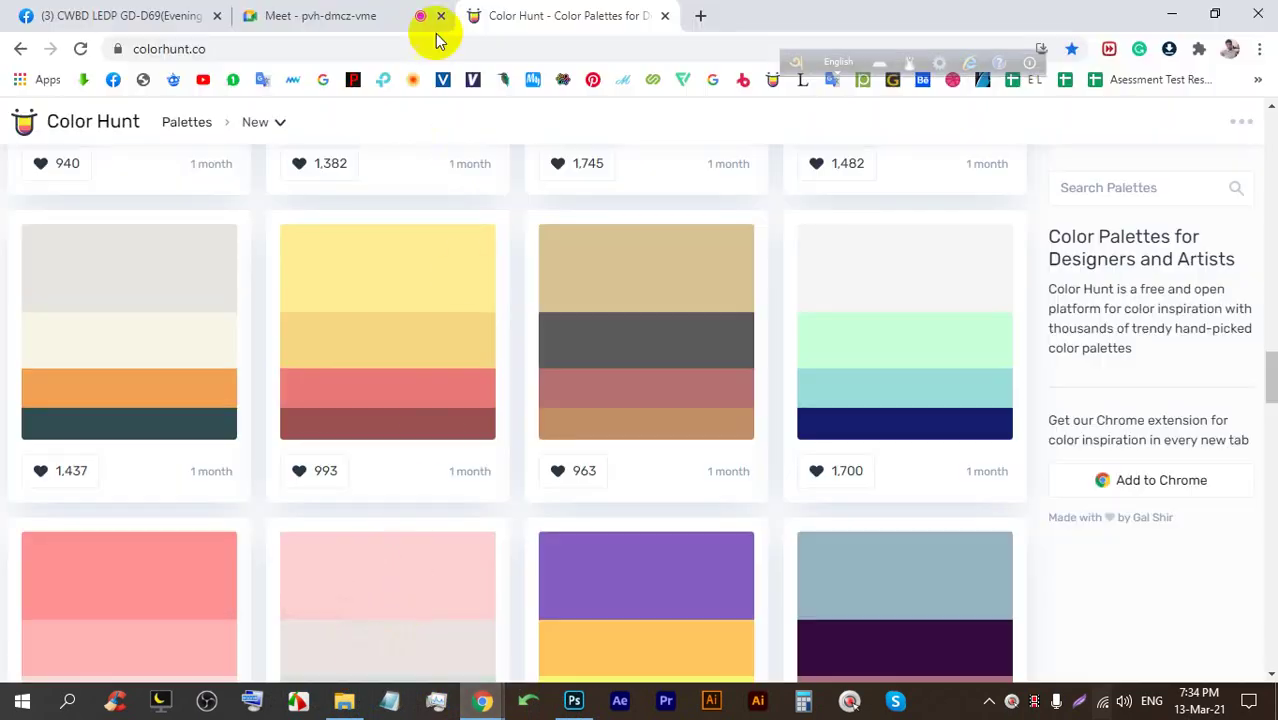
pyautogui.click(371, 14)
pyautogui.click(836, 214)
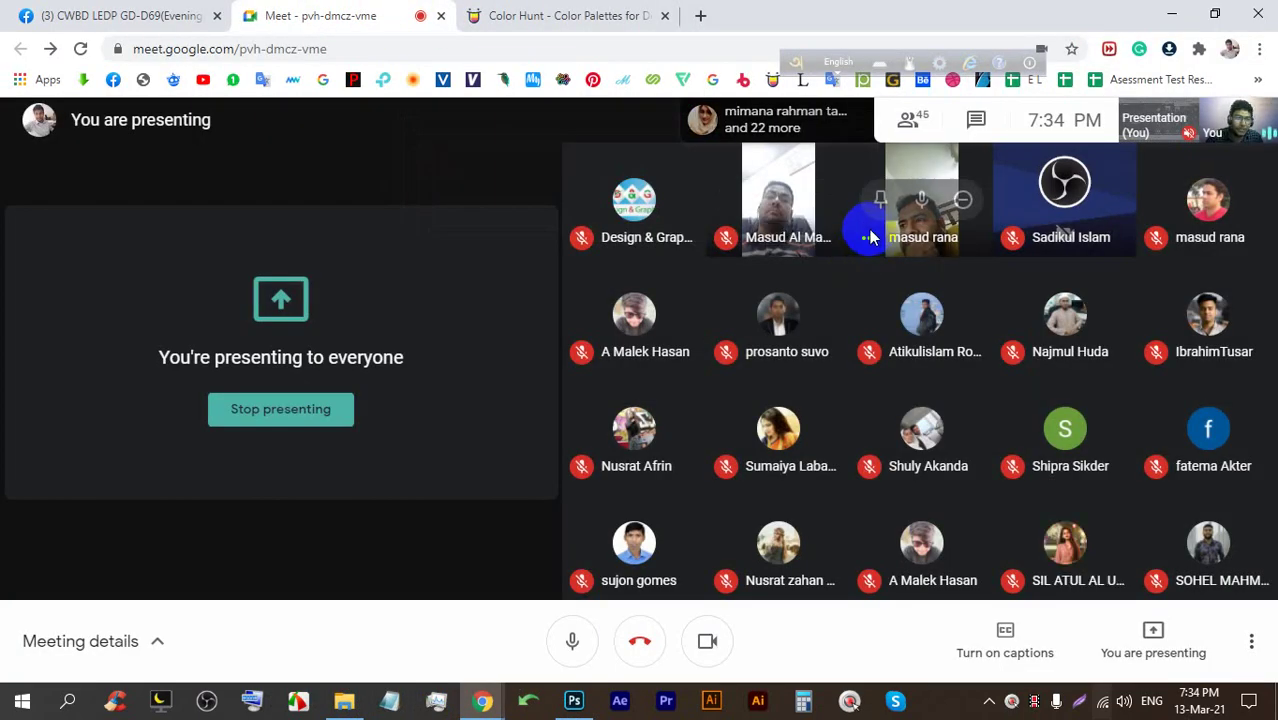
pyautogui.moveTo(840, 332)
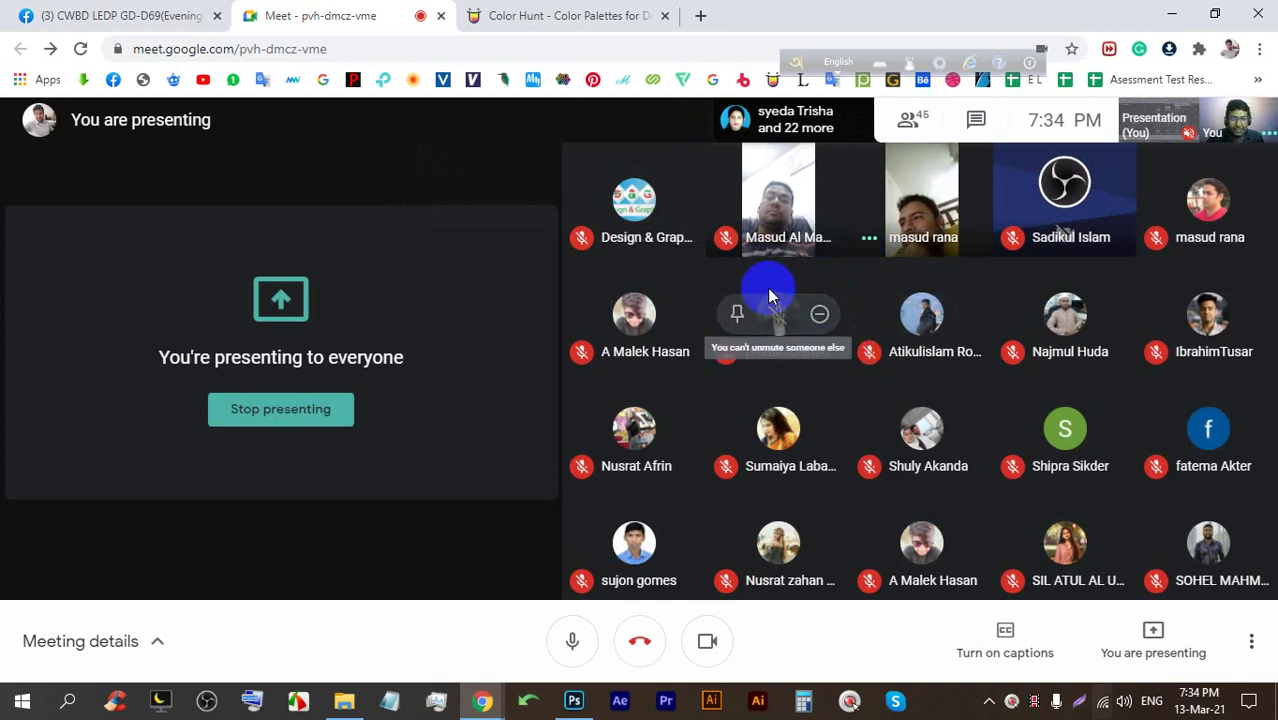
pyautogui.moveTo(800, 402)
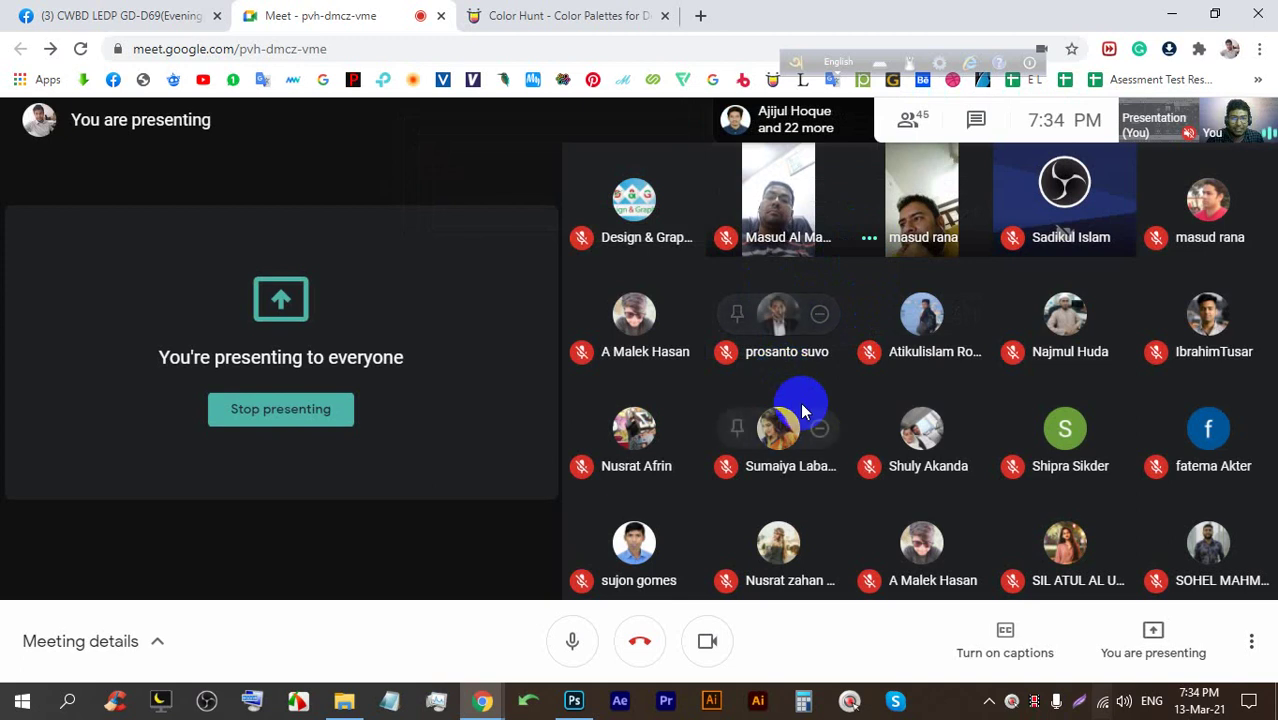
pyautogui.moveTo(856, 548)
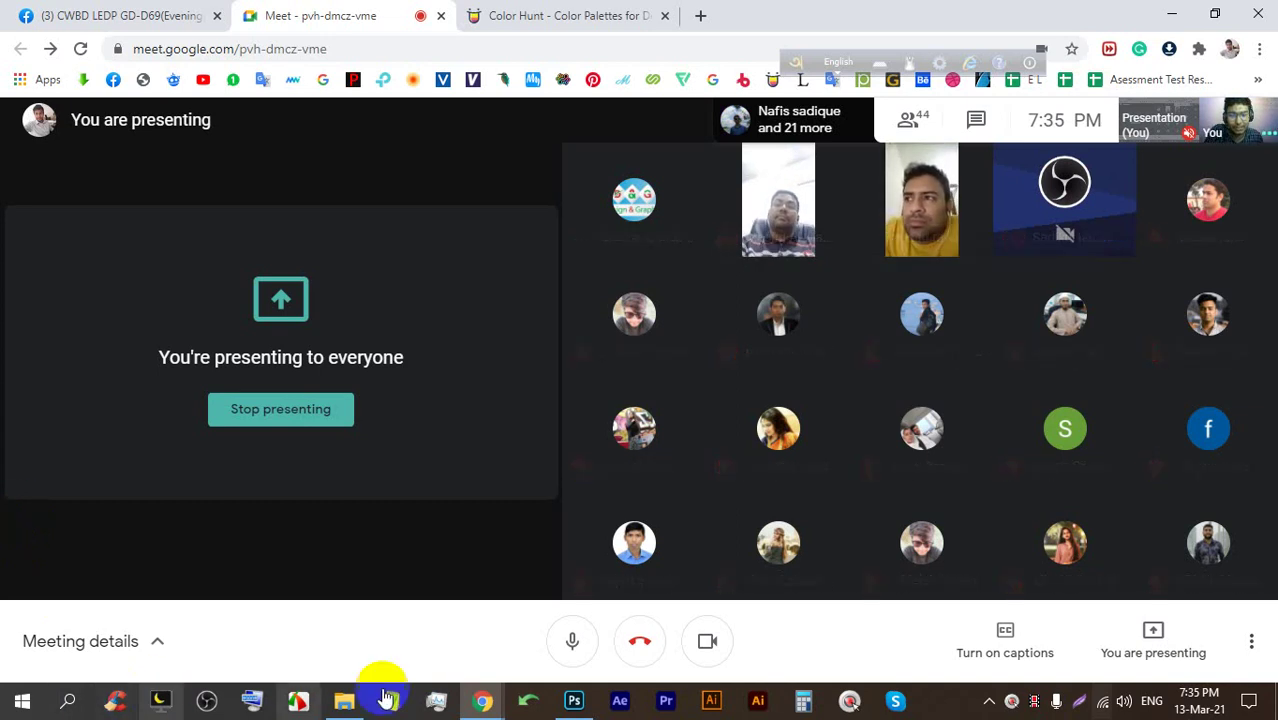
# Switch to Photoshop and activate the Move Tool for the mountain artwork
pyautogui.click(574, 708)
pyautogui.scroll(-1, 599, 251)
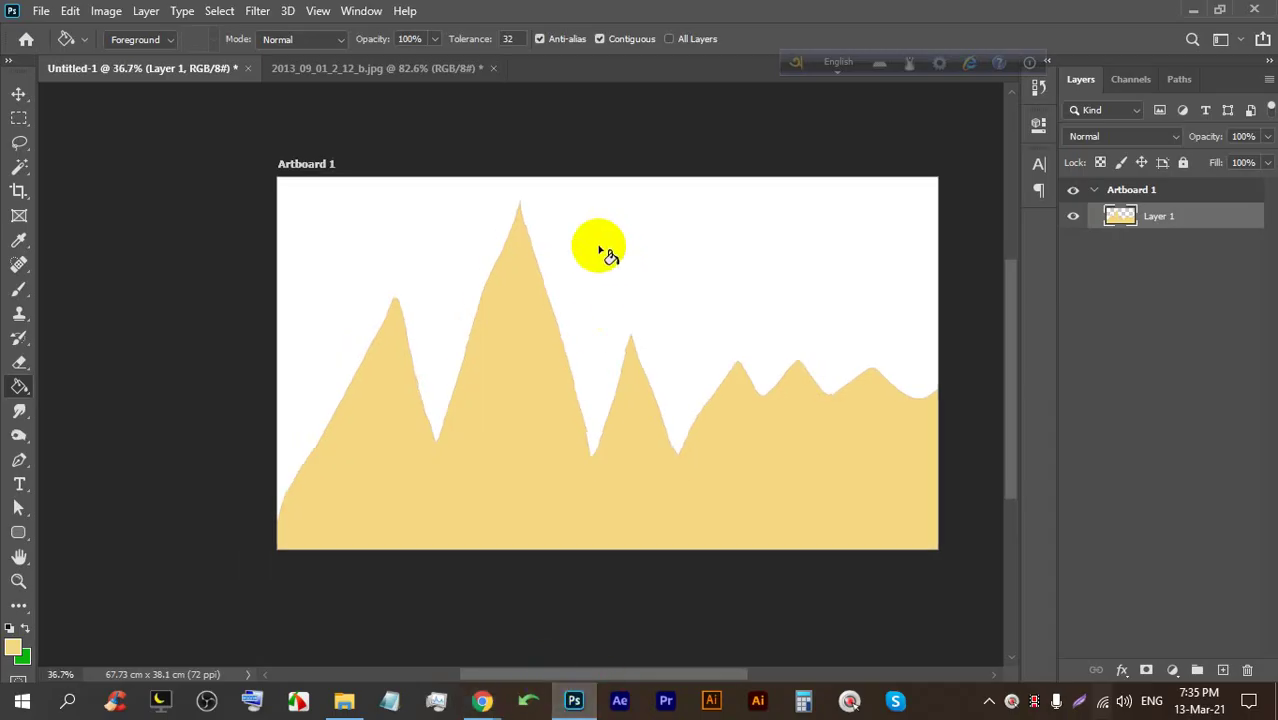
pyautogui.scroll(3, 559, 277)
pyautogui.click(48, 112)
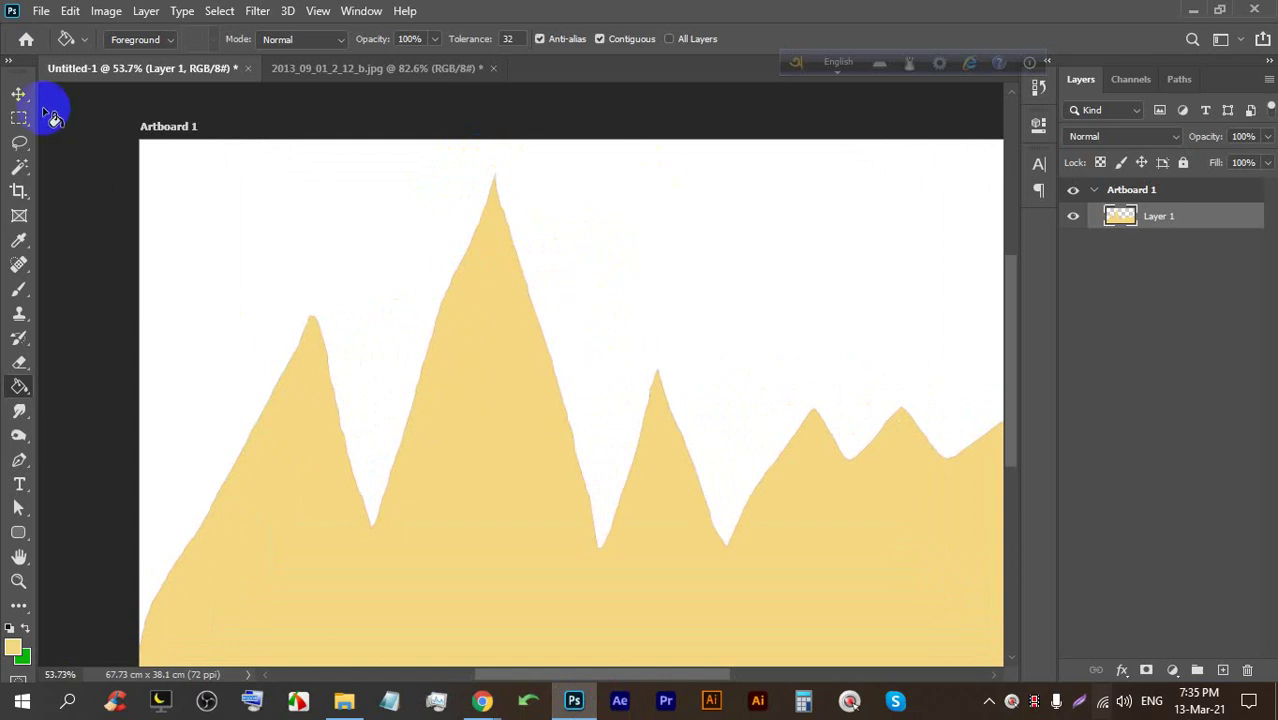
pyautogui.click(15, 96)
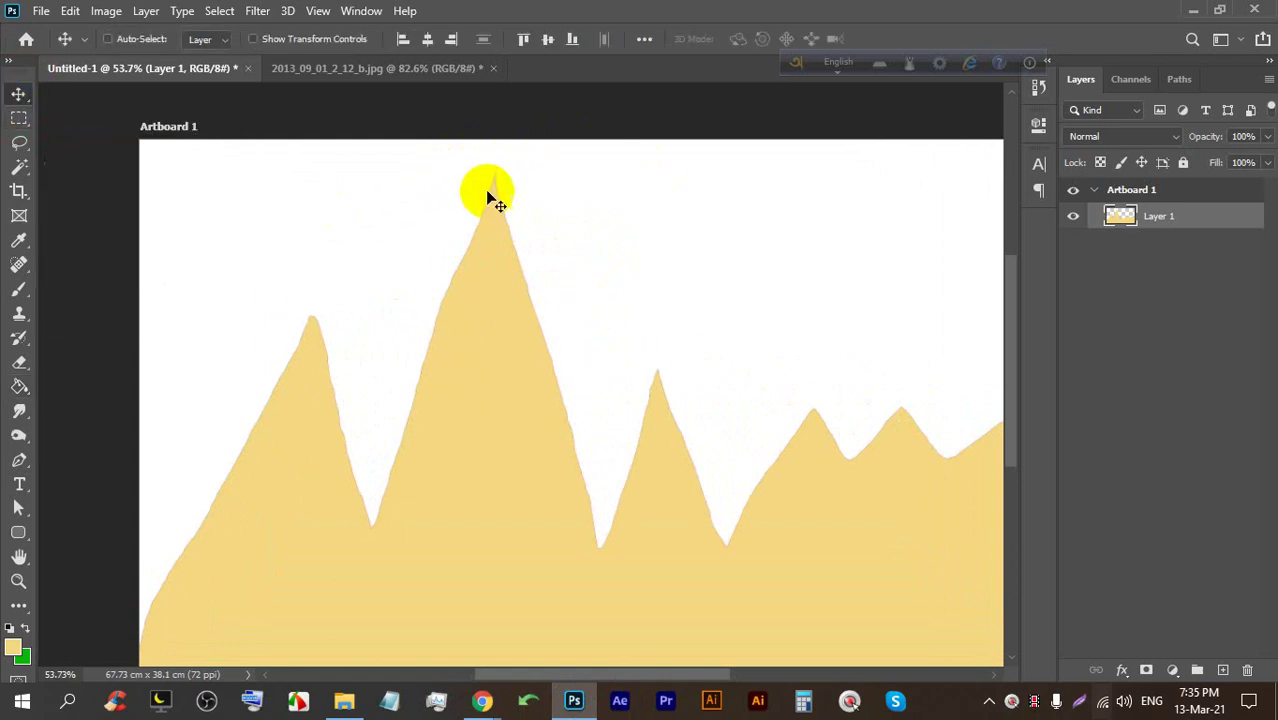
pyautogui.scroll(-1, 470, 210)
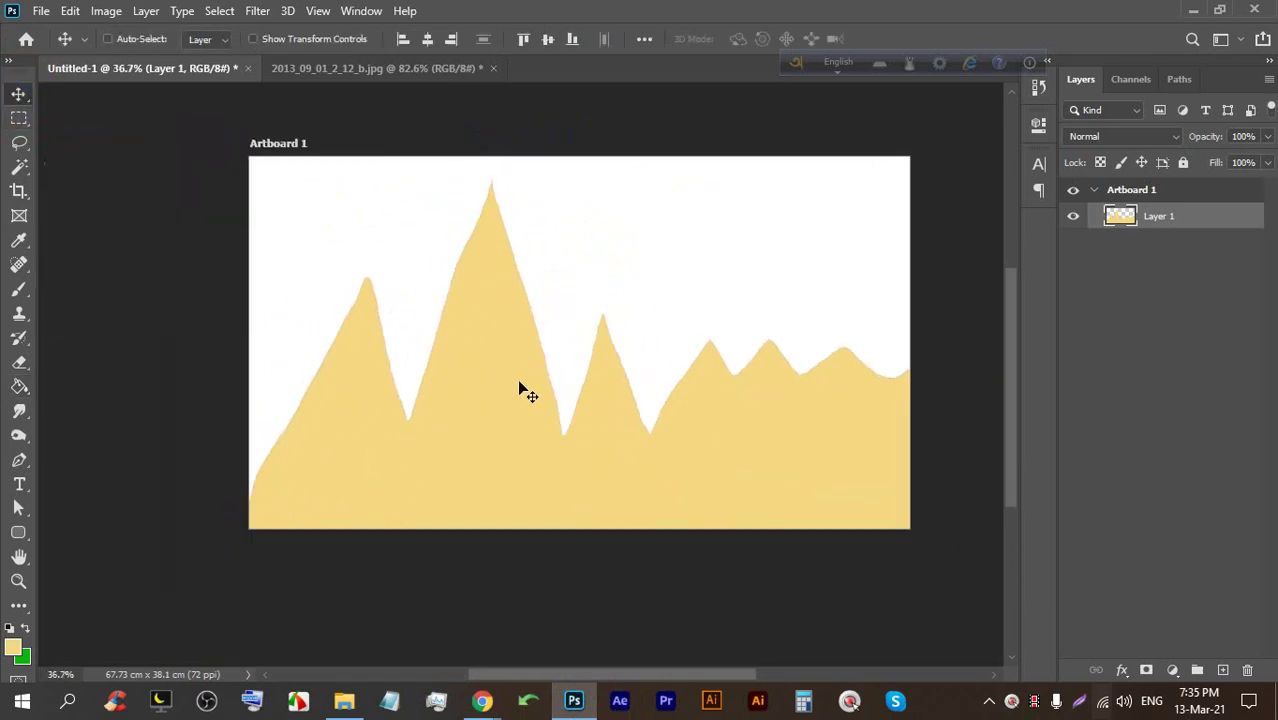
pyautogui.click(80, 140)
# Hide Layer 1 and show it again to demonstrate which artwork it holds
pyautogui.click(977, 320)
pyautogui.click(1114, 226)
pyautogui.click(1070, 218)
pyautogui.click(1070, 216)
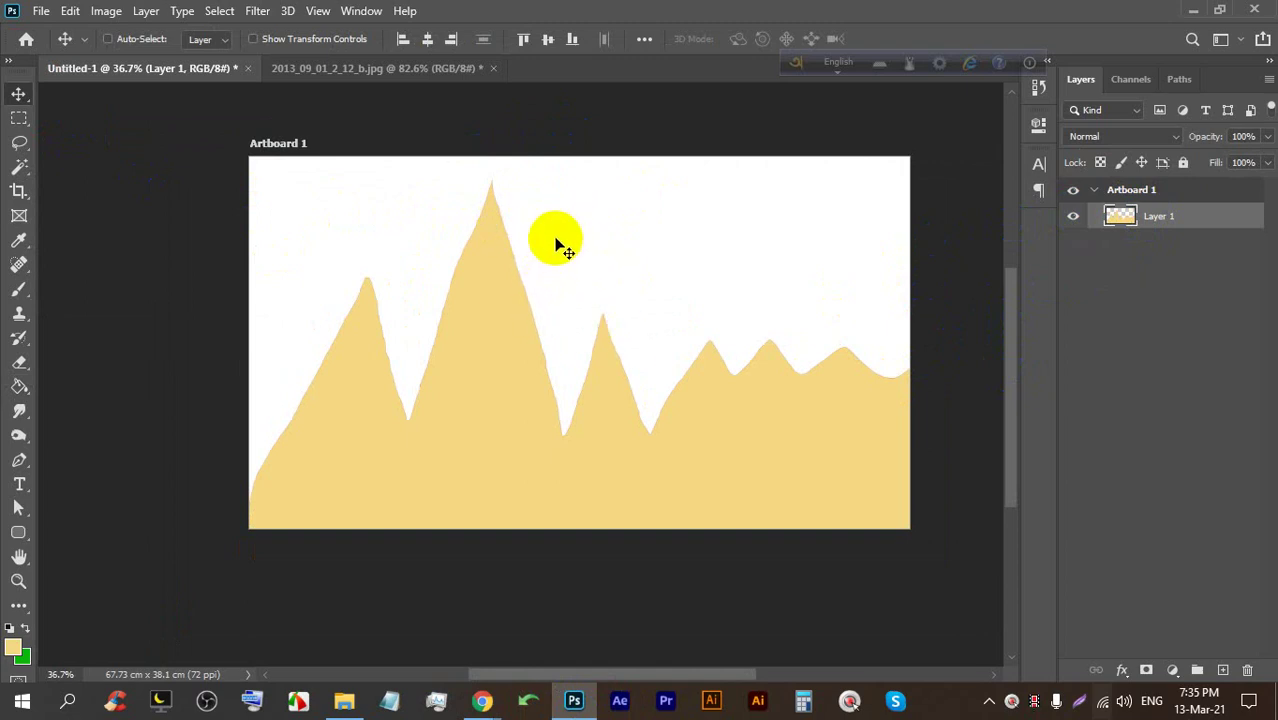
pyautogui.click(980, 296)
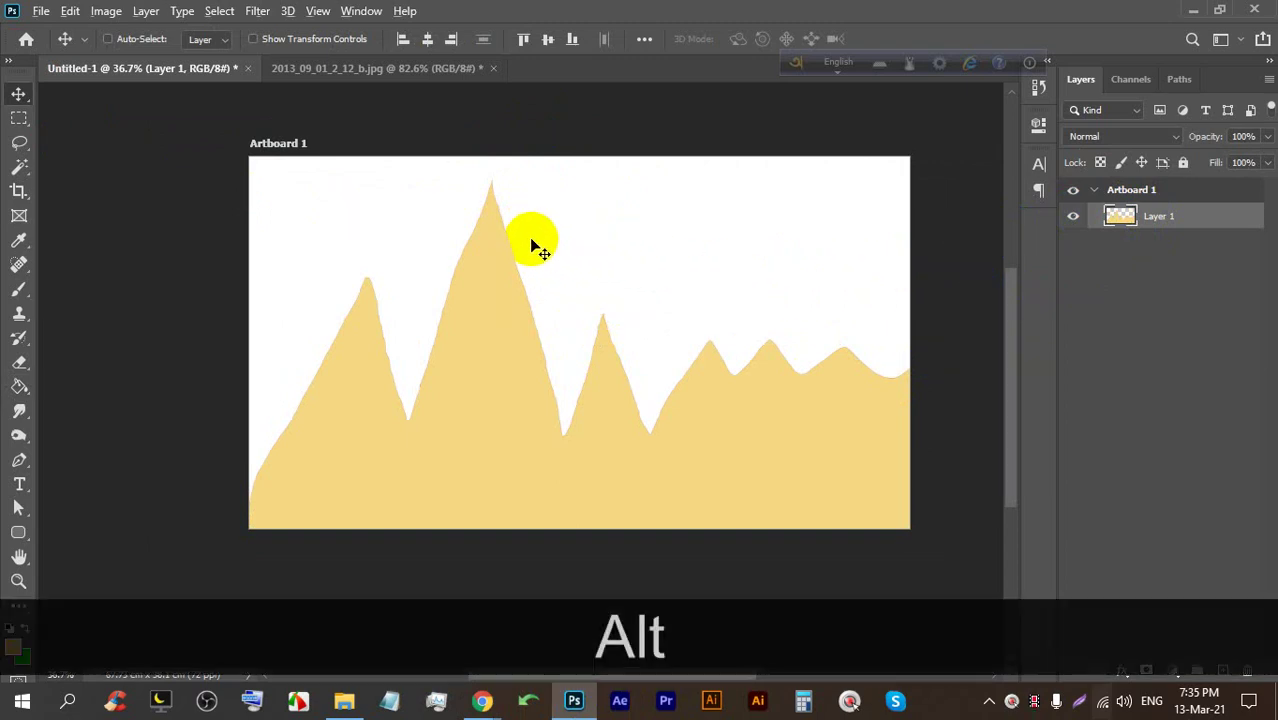
# Duplicate the mountain layer and shift the copy slightly downward with Free Transform to Y 634.07 px
pyautogui.press('alt')
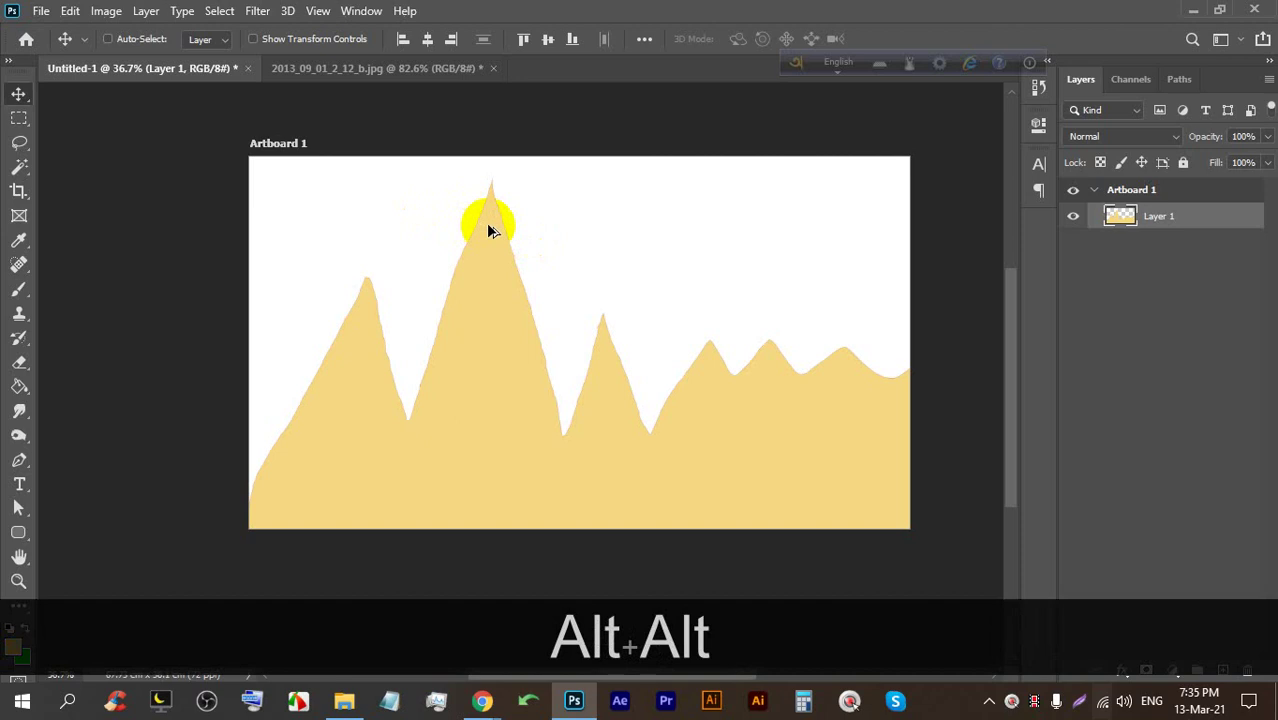
pyautogui.moveTo(488, 228); pyautogui.dragTo(485, 268)
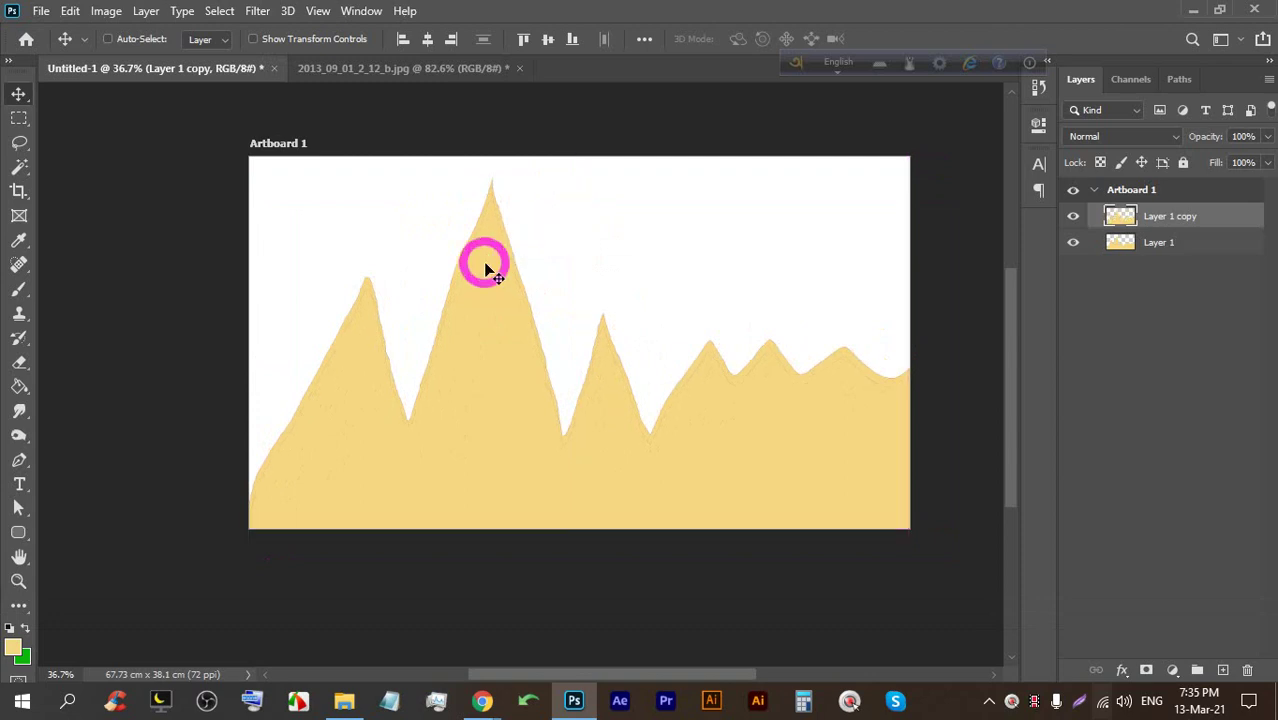
pyautogui.hotkey('ctrl', 't')
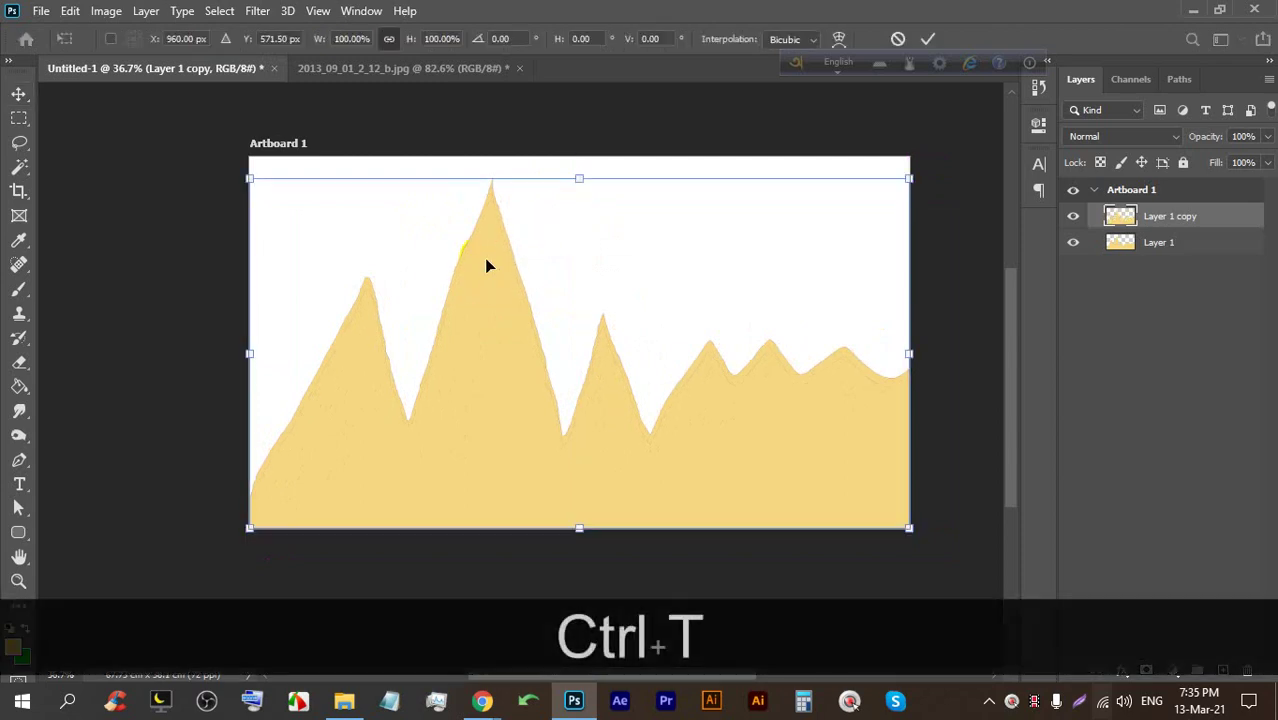
pyautogui.moveTo(490, 236); pyautogui.dragTo(486, 253)
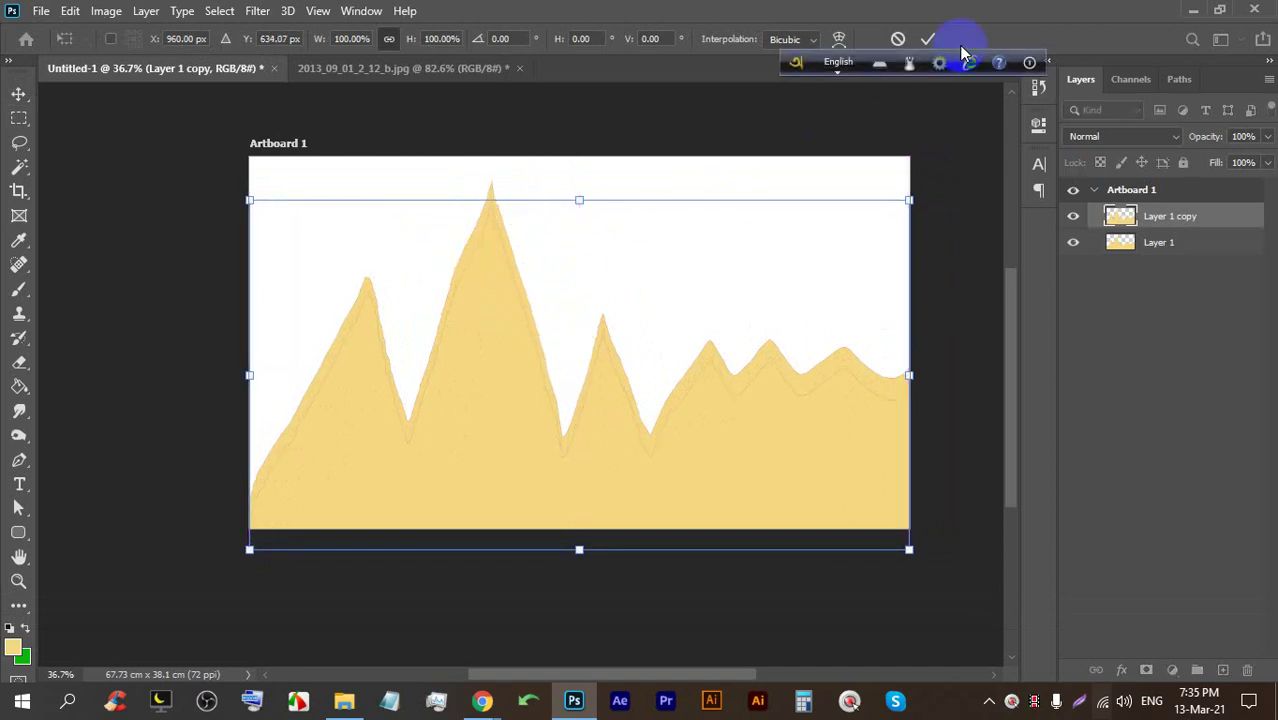
pyautogui.click(927, 40)
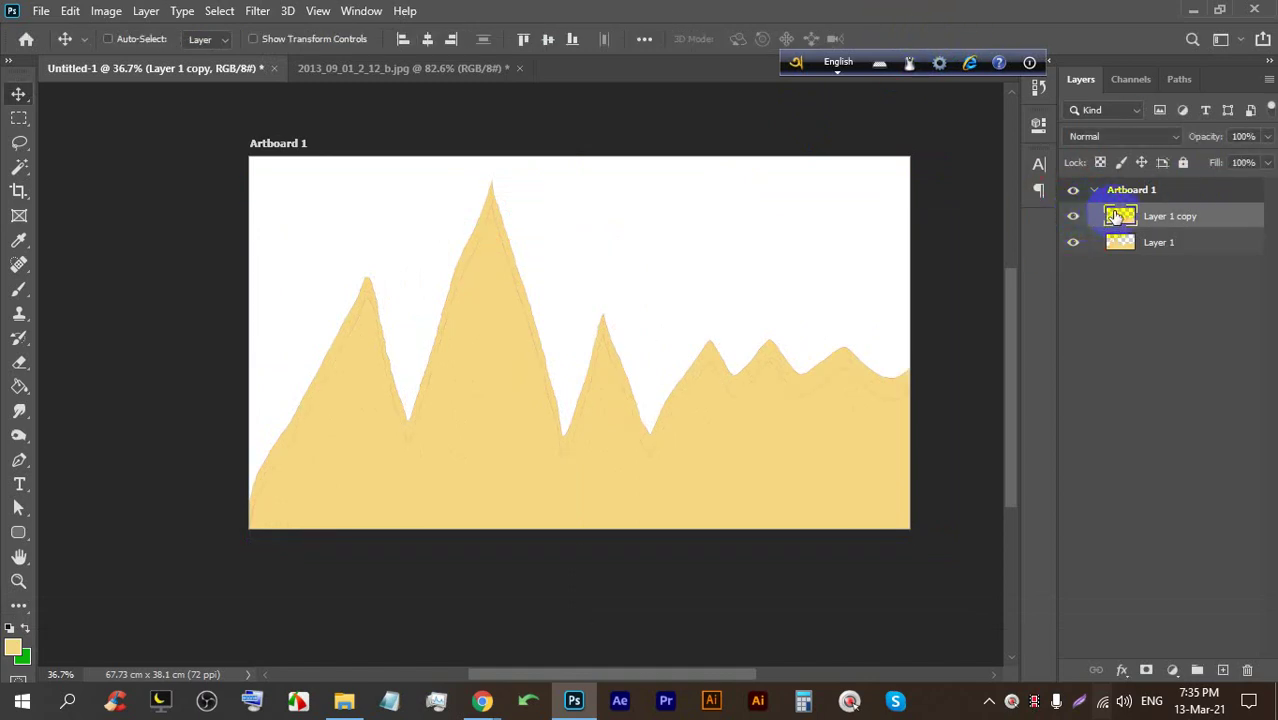
# Load the Layer 1 copy mountains as a selection and set the foreground color to #ffee93 copied from Color Hunt
pyautogui.keyDown('ctrl'); pyautogui.click(1120, 218); pyautogui.keyUp('ctrl')
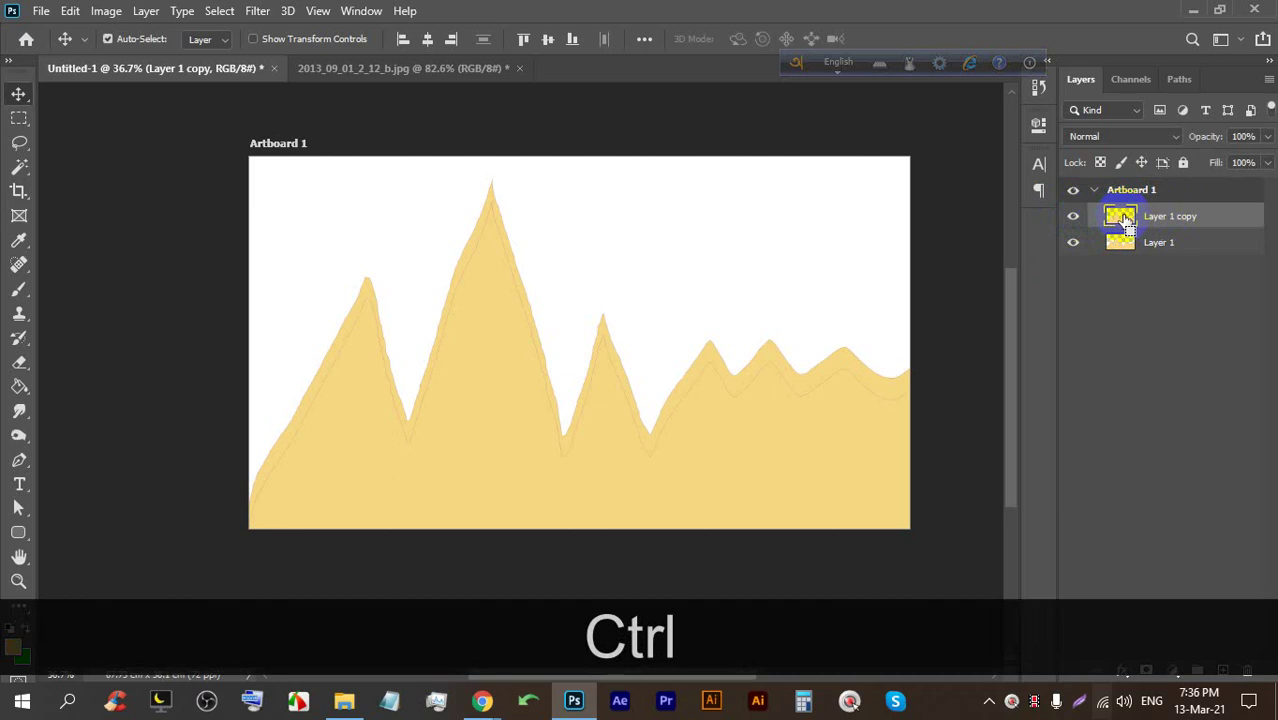
pyautogui.click(628, 518)
pyautogui.click(485, 697)
pyautogui.click(342, 622)
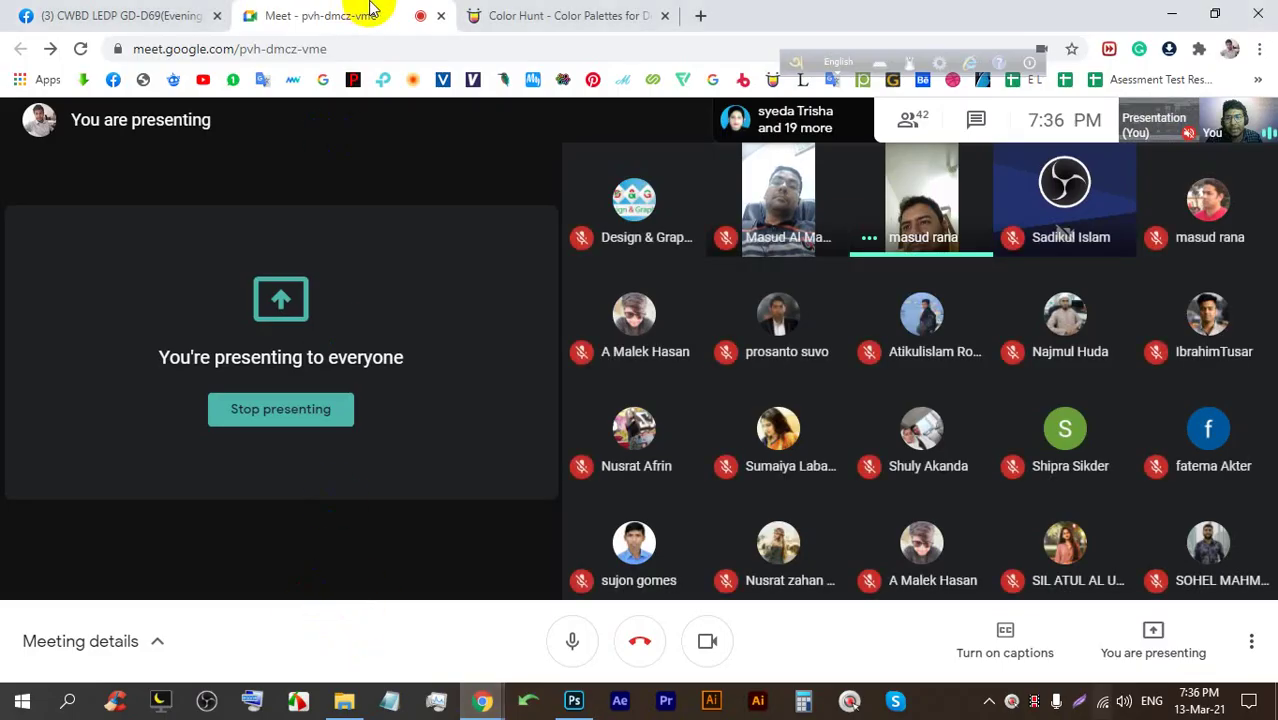
pyautogui.click(545, 15)
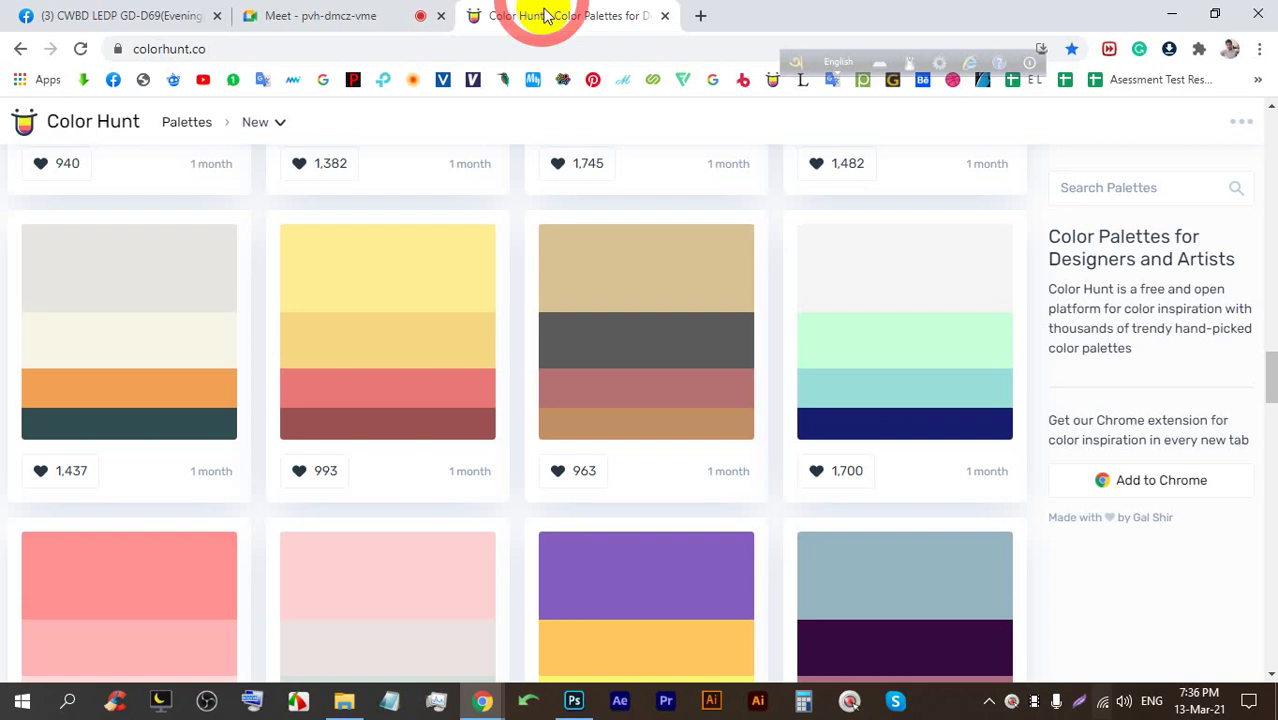
pyautogui.click(328, 300)
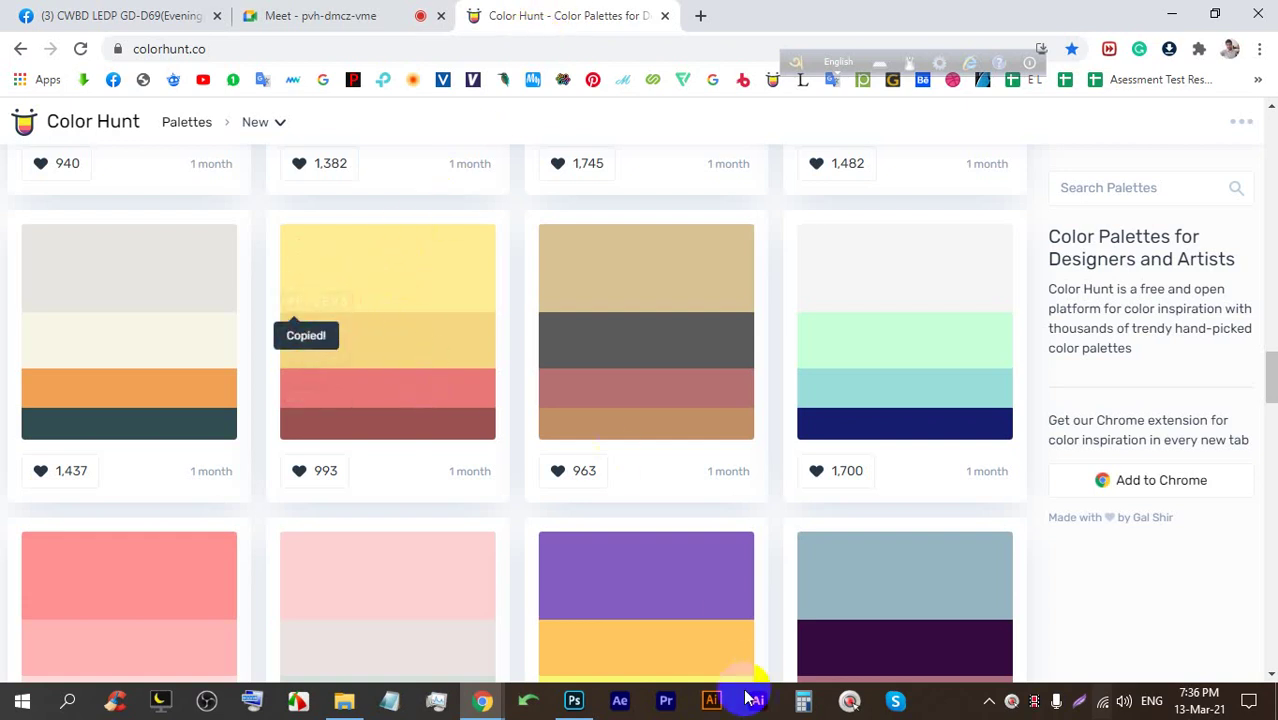
pyautogui.click(574, 700)
pyautogui.press('i')
pyautogui.click(14, 648)
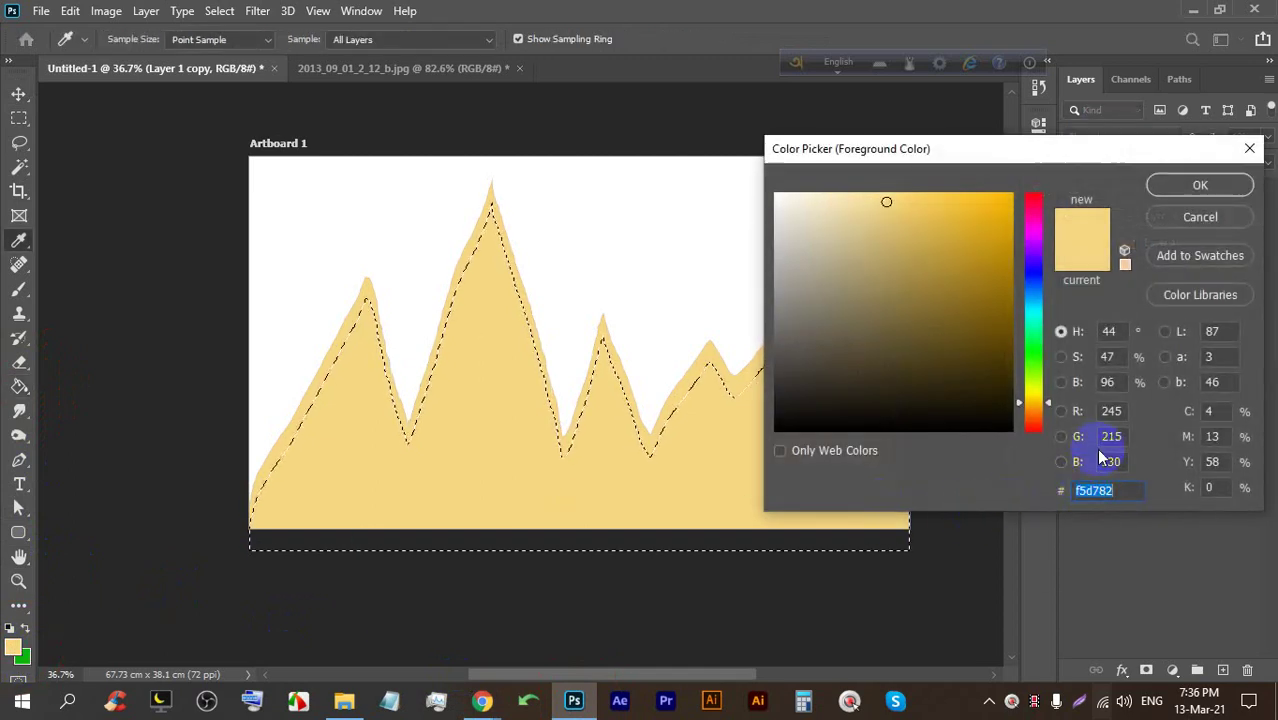
pyautogui.hotkey('ctrl', 'v')
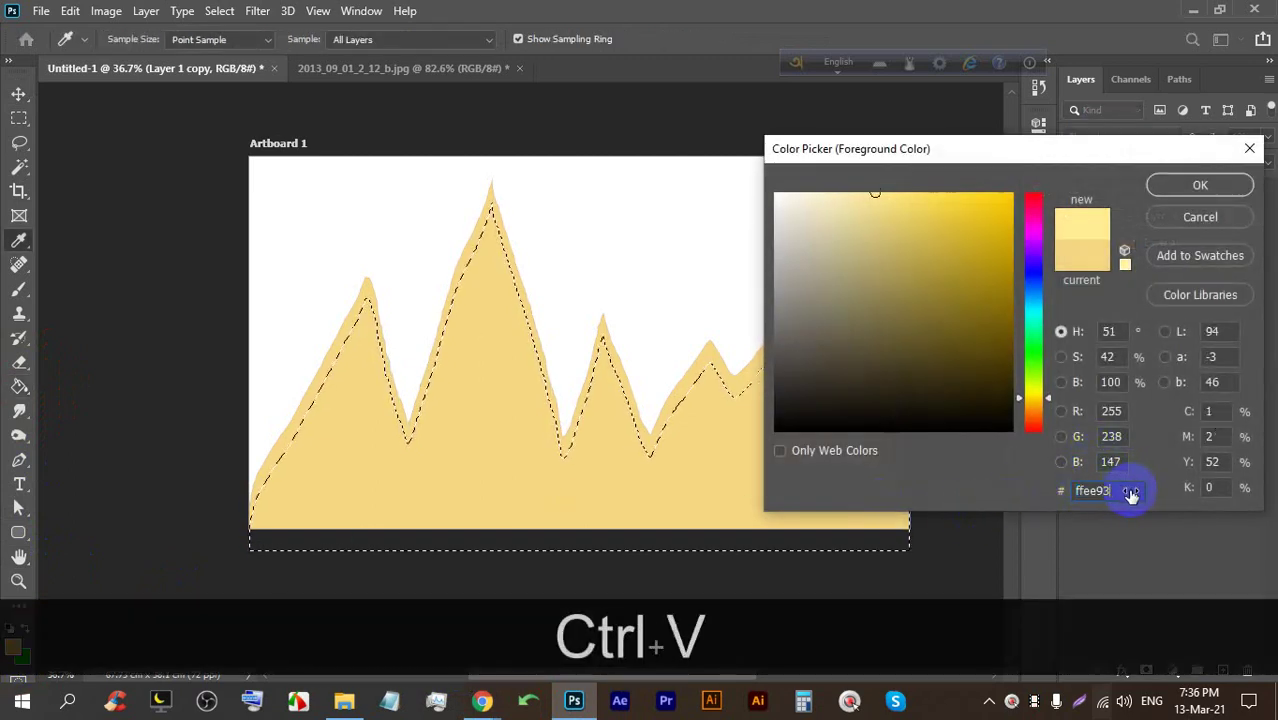
pyautogui.click(1160, 186)
# Fill the selected mountain copy with the pale yellow foreground color using the Paint Bucket Tool and deselect it
pyautogui.press('g')
pyautogui.click(504, 397)
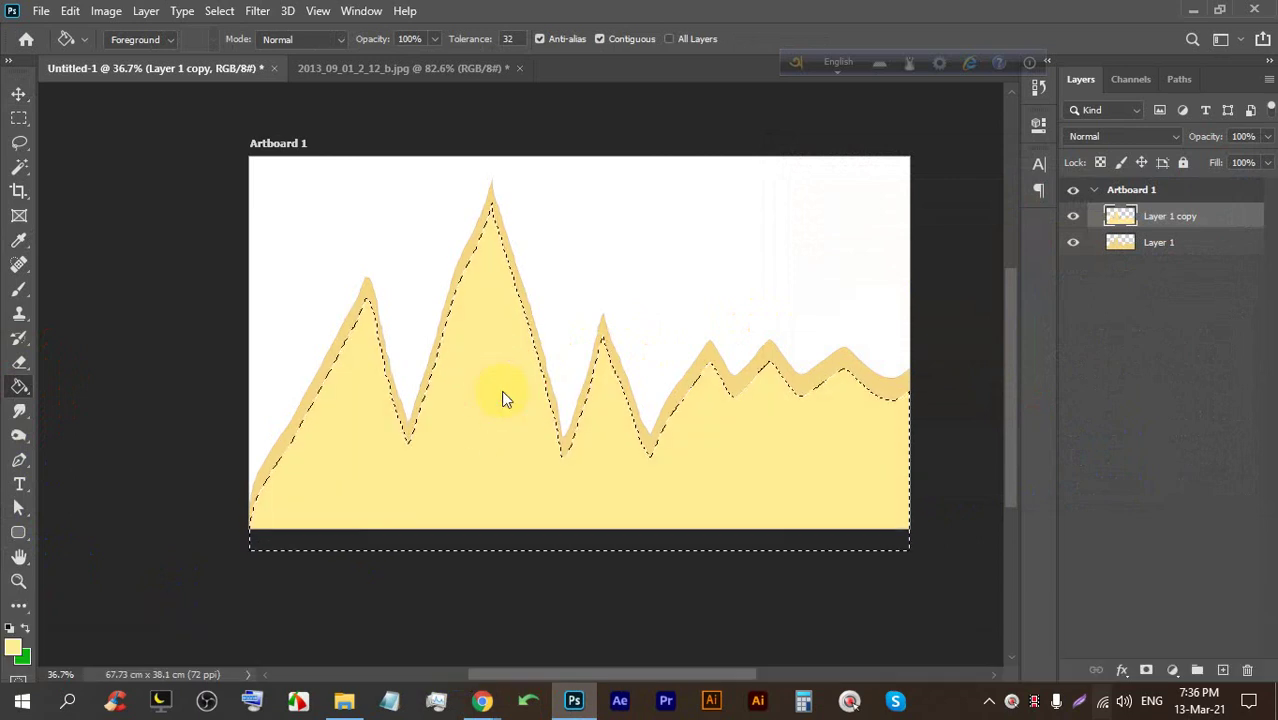
pyautogui.hotkey('ctrl', 'd')
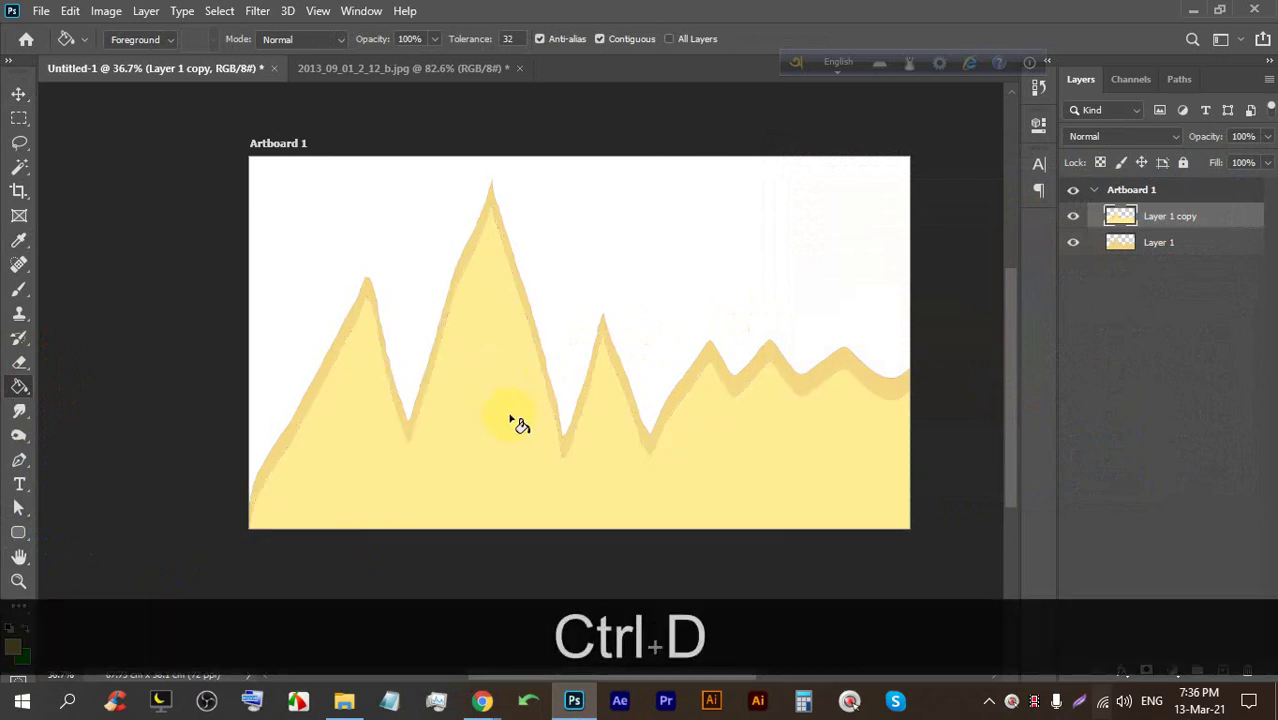
# Move the pale yellow mountain copy slightly upward and fine-tune its offset so a thin darker edge shows behind it
pyautogui.click(15, 93)
pyautogui.moveTo(474, 289); pyautogui.dragTo(484, 259)
pyautogui.press('Left')
pyautogui.press('Down')
pyautogui.press('Down')
pyautogui.press('Down')
pyautogui.press('Down')
pyautogui.press('Down')
pyautogui.press('Down')
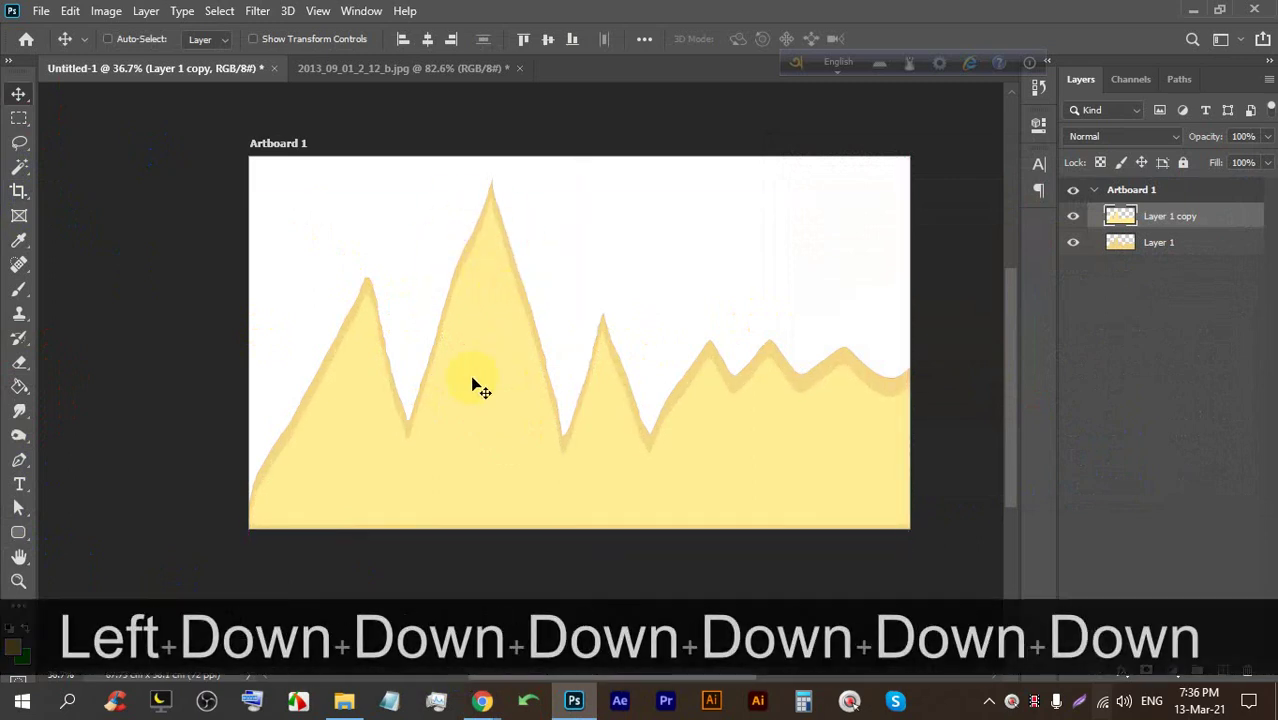
# Activate the Lasso Tool and add a new empty layer above Layer 1 copy
pyautogui.scroll(-2, 533, 342)
pyautogui.scroll(1, 648, 368)
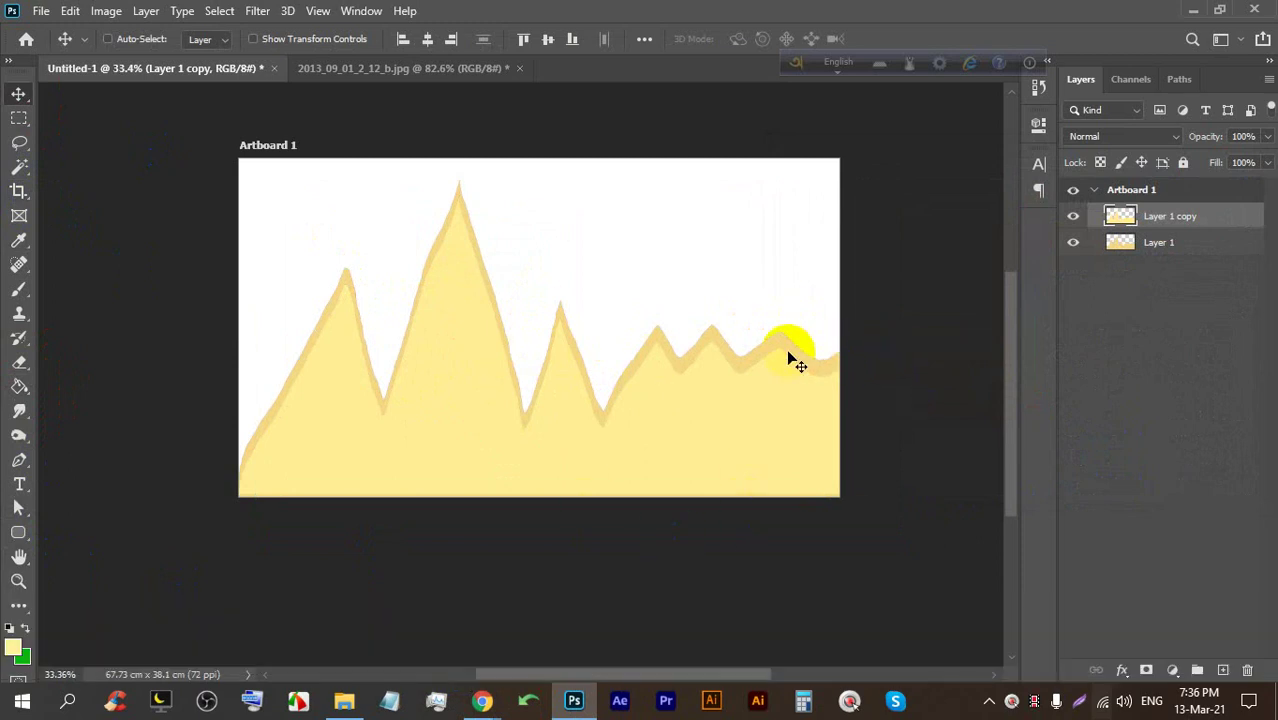
pyautogui.moveTo(14, 150); pyautogui.dragTo(86, 146)
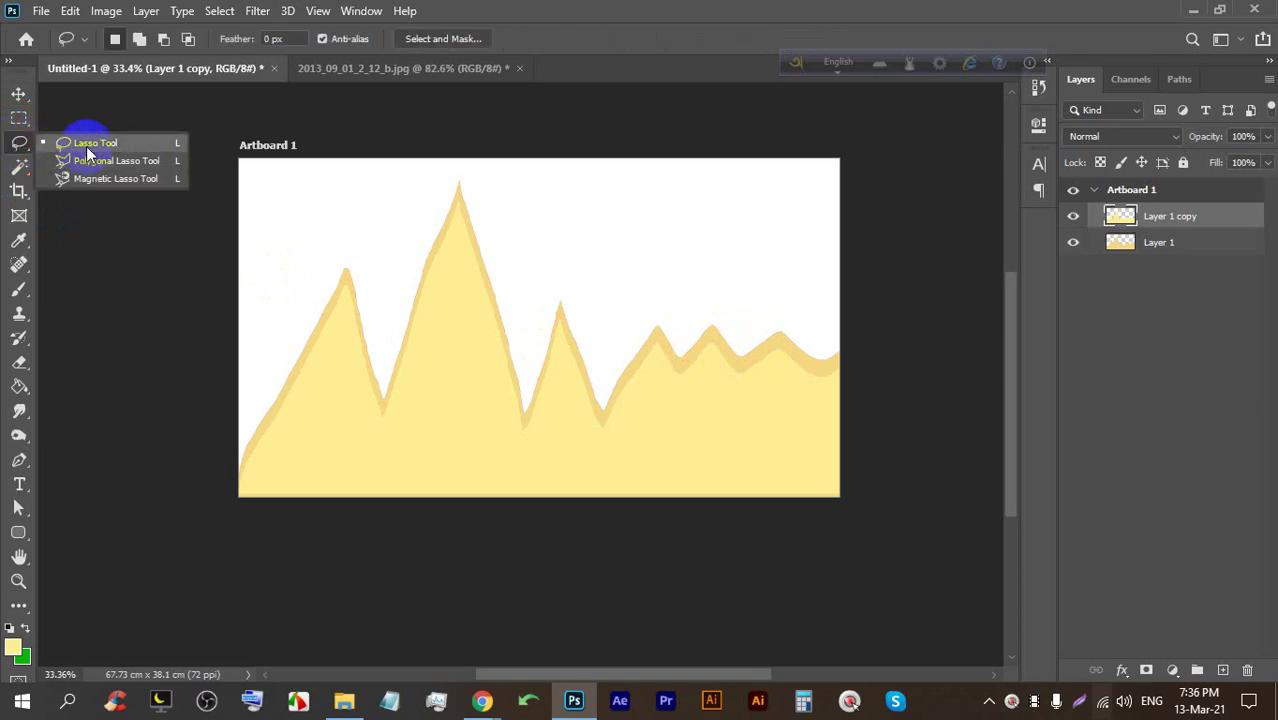
pyautogui.click(1221, 669)
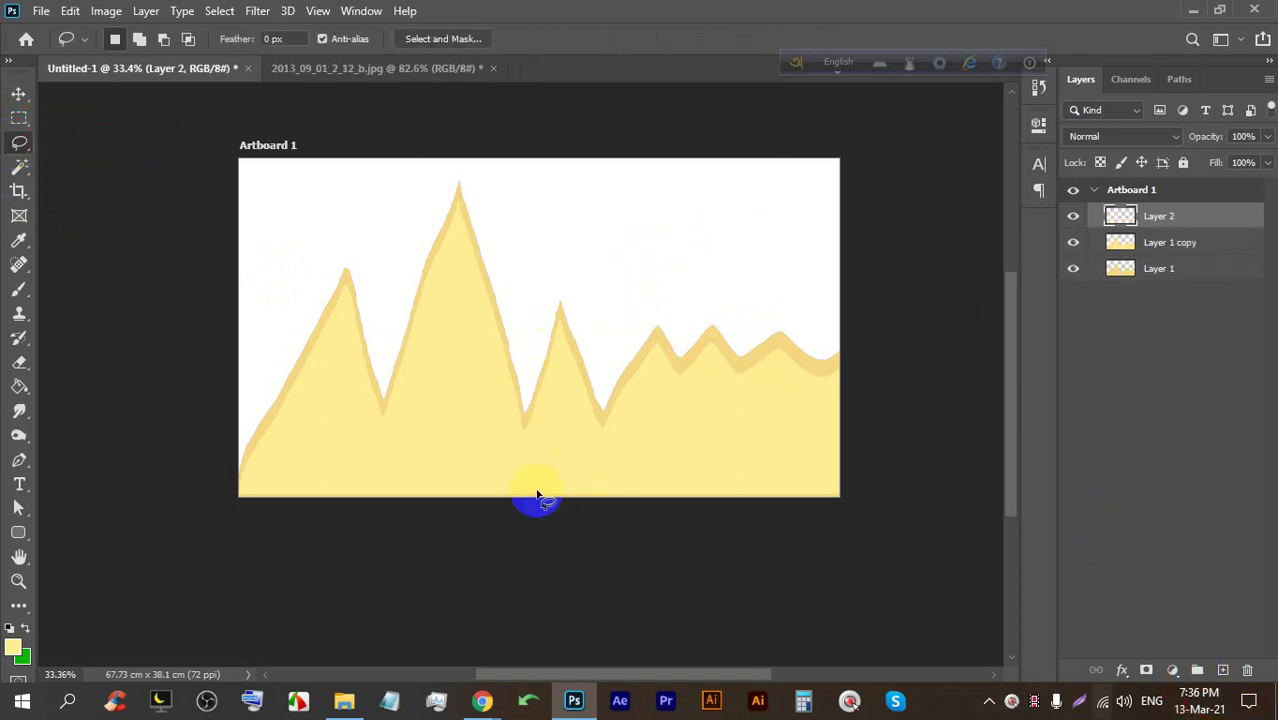
# Check the Google Meet call in the browser and return to Photoshop
pyautogui.moveTo(482, 698)
pyautogui.click(345, 605)
pyautogui.click(305, 14)
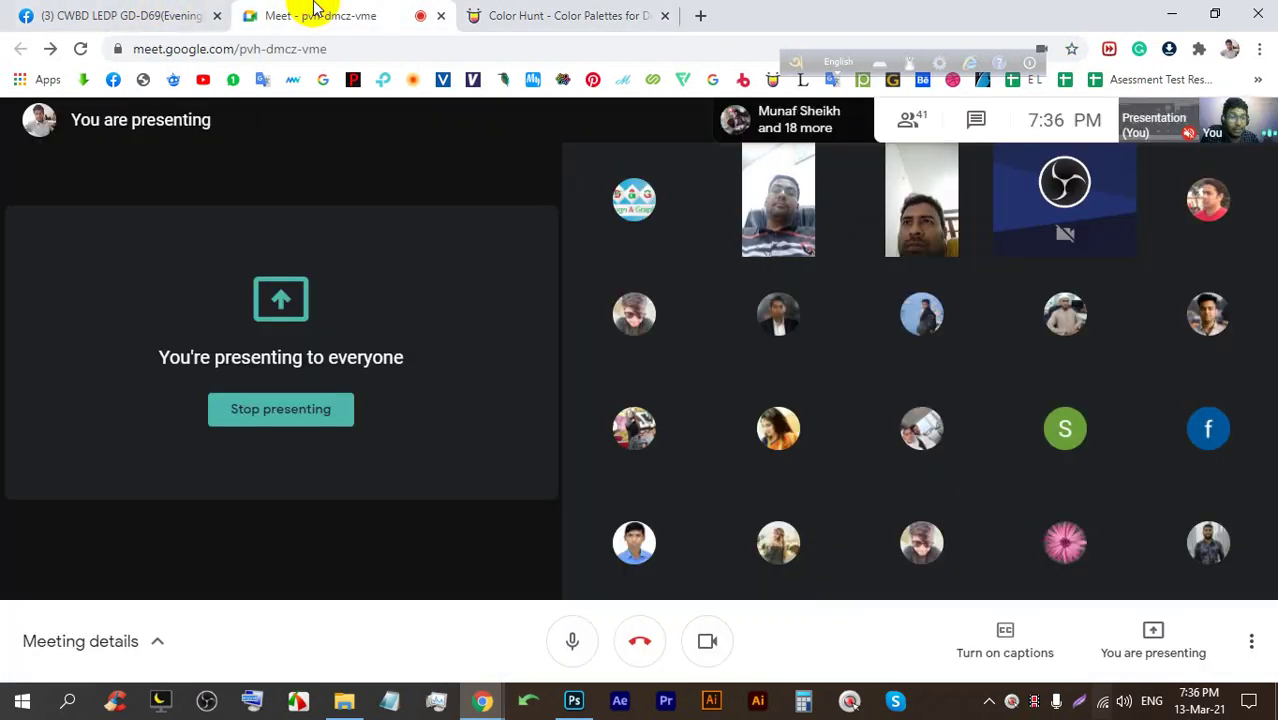
pyautogui.moveTo(548, 703)
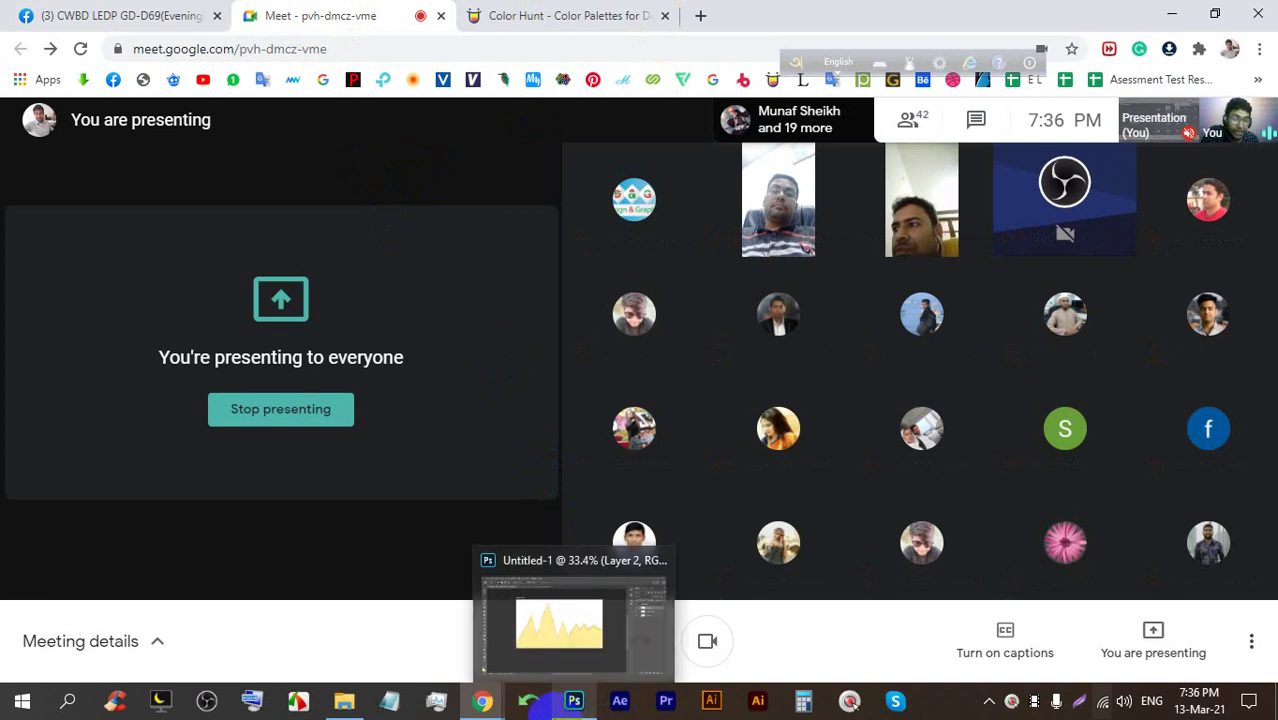
pyautogui.click(556, 702)
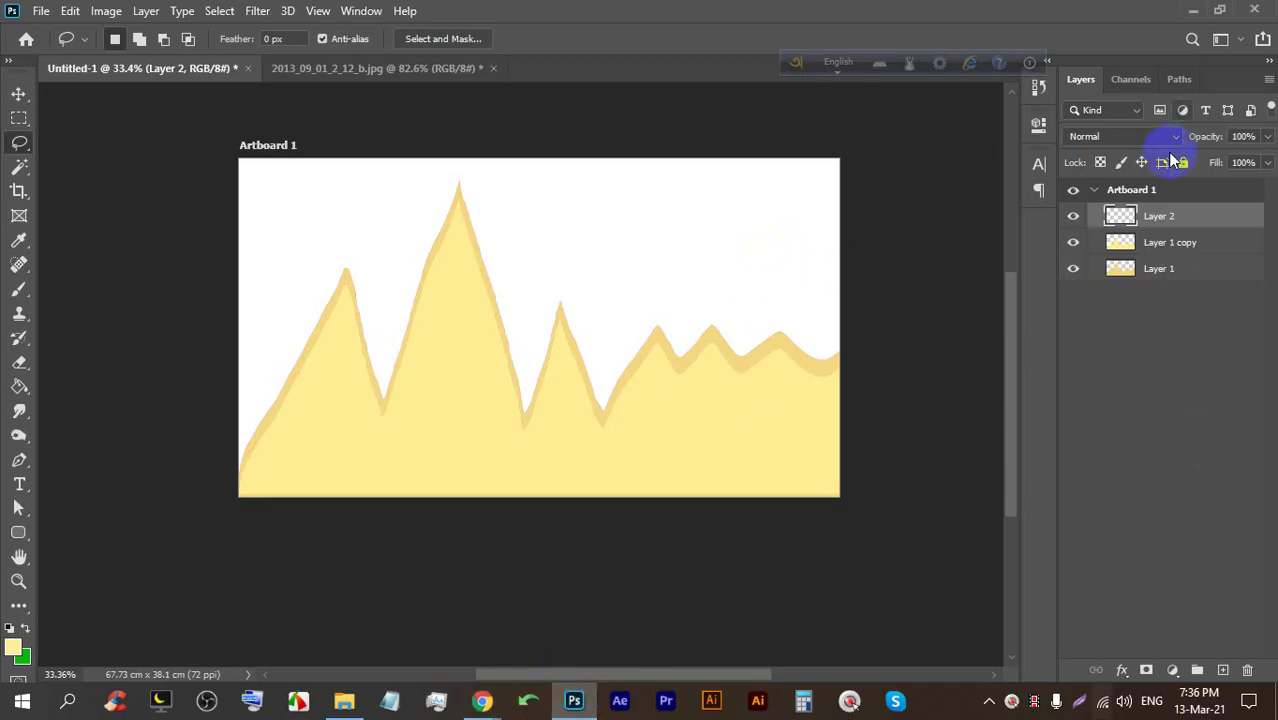
# Draw a freehand cloud-shaped lasso selection on Layer 2 in the white sky above the small right-hand peaks
pyautogui.click(1072, 218)
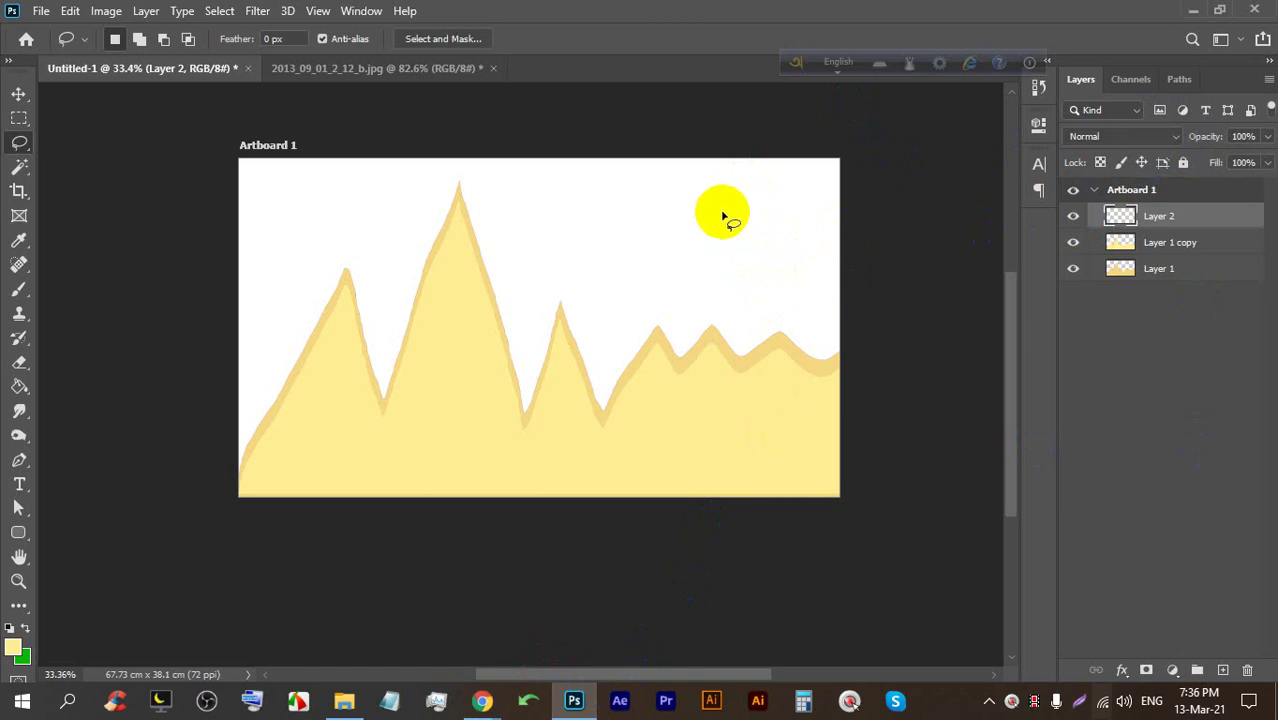
pyautogui.scroll(2, 724, 215)
pyautogui.moveTo(749, 246)
pyautogui.mouseDown()
pyautogui.moveTo(833, 233)
pyautogui.moveTo(843, 198)
pyautogui.moveTo(810, 192)
pyautogui.moveTo(791, 168)
pyautogui.moveTo(730, 161)
pyautogui.moveTo(602, 174)
pyautogui.moveTo(573, 196)
pyautogui.moveTo(563, 228)
pyautogui.moveTo(763, 244)
pyautogui.mouseUp()
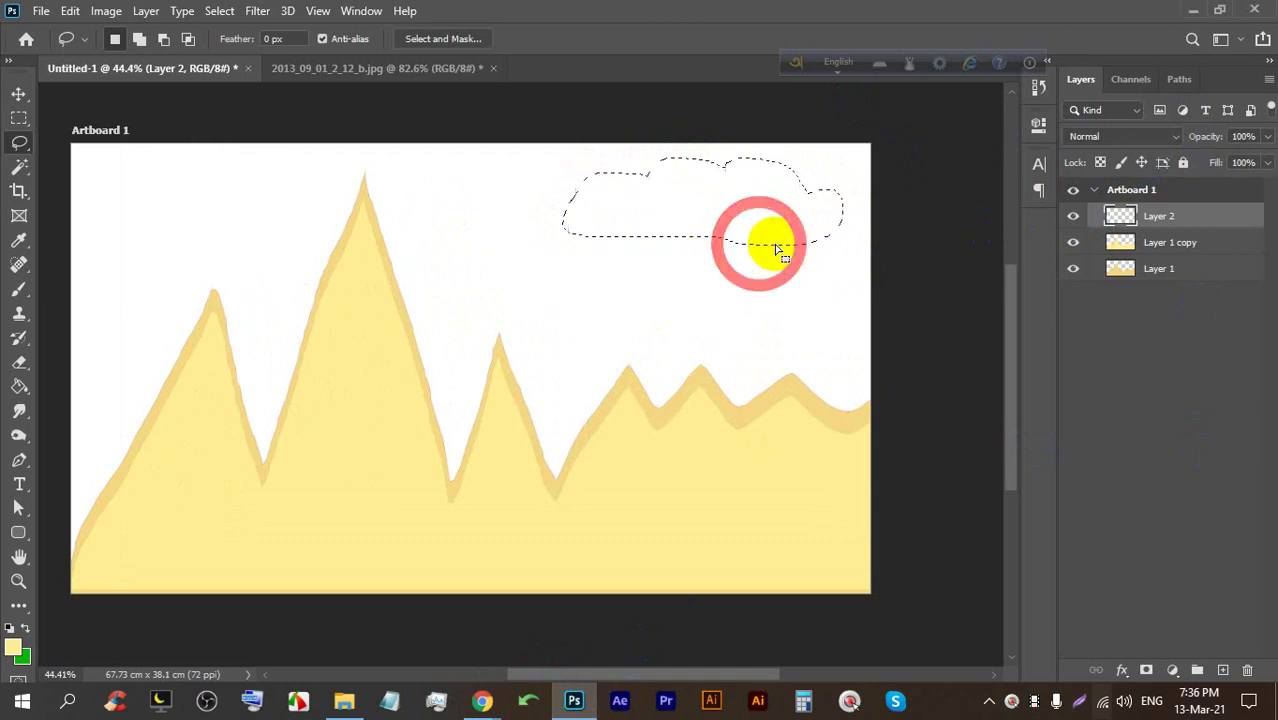
# Set the foreground color to green 5fc02a and fill the cloud selection with the Paint Bucket Tool
pyautogui.click(19, 386)
pyautogui.click(13, 648)
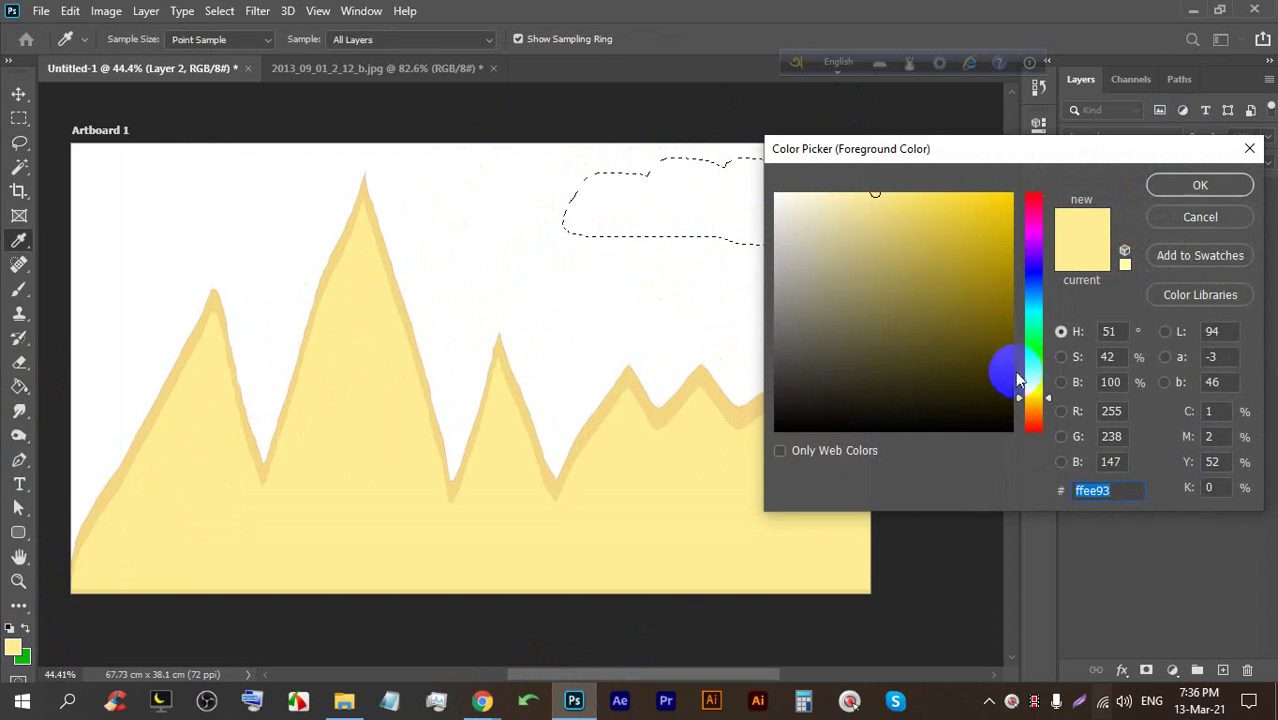
pyautogui.moveTo(1018, 380); pyautogui.dragTo(1036, 366)
pyautogui.moveTo(927, 220); pyautogui.dragTo(960, 251)
pyautogui.click(1203, 185)
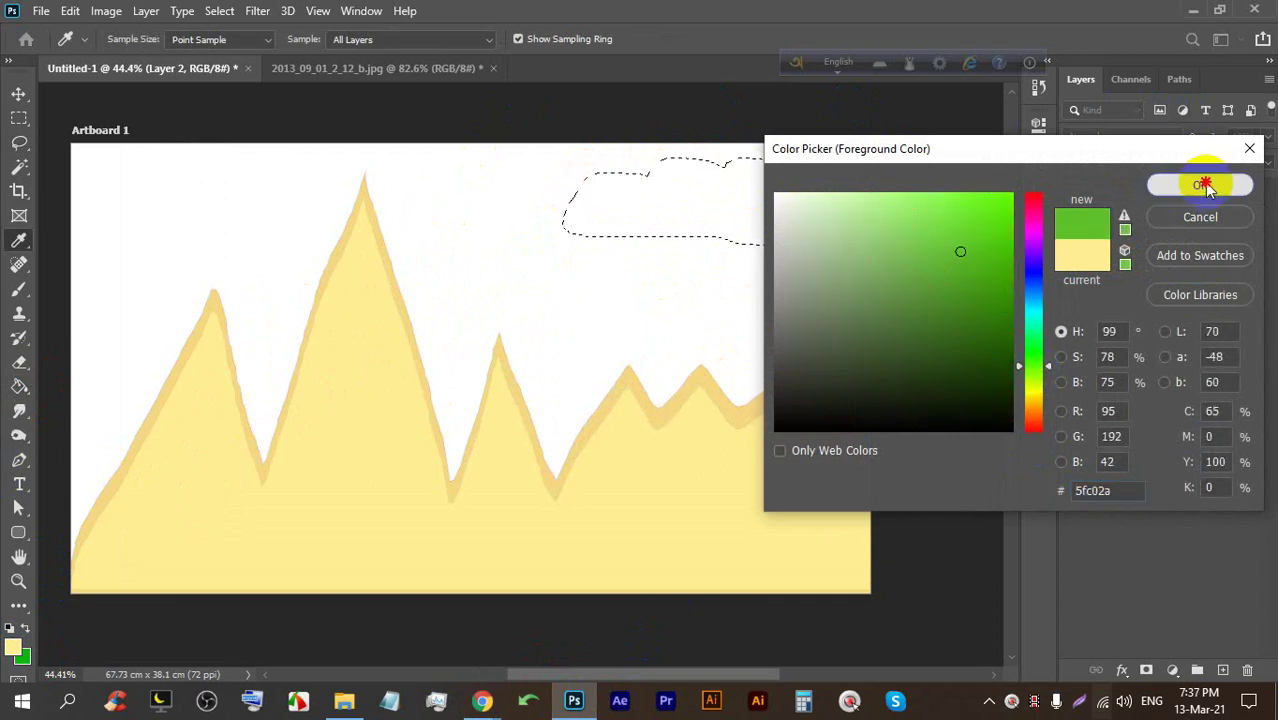
pyautogui.click(728, 202)
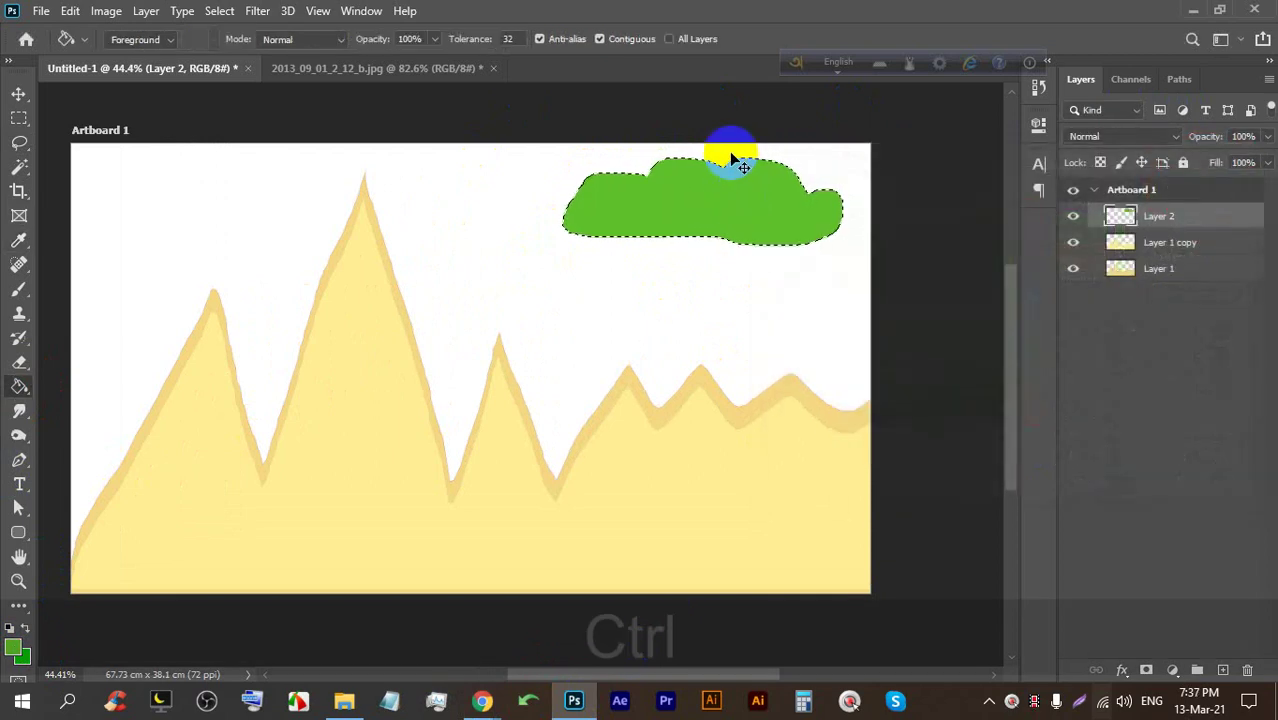
# Deselect the green canopy and toggle Layer 2's visibility off and on to check it
pyautogui.hotkey('ctrl', 'd')
pyautogui.click(1073, 216)
pyautogui.click(1073, 216)
# Outline a freehand lasso selection of a tree trunk with spreading roots, running from below the green canopy to the ground
pyautogui.click(19, 142)
pyautogui.moveTo(752, 230)
pyautogui.mouseDown()
pyautogui.moveTo(738, 389)
pyautogui.moveTo(765, 527)
pyautogui.mouseUp()
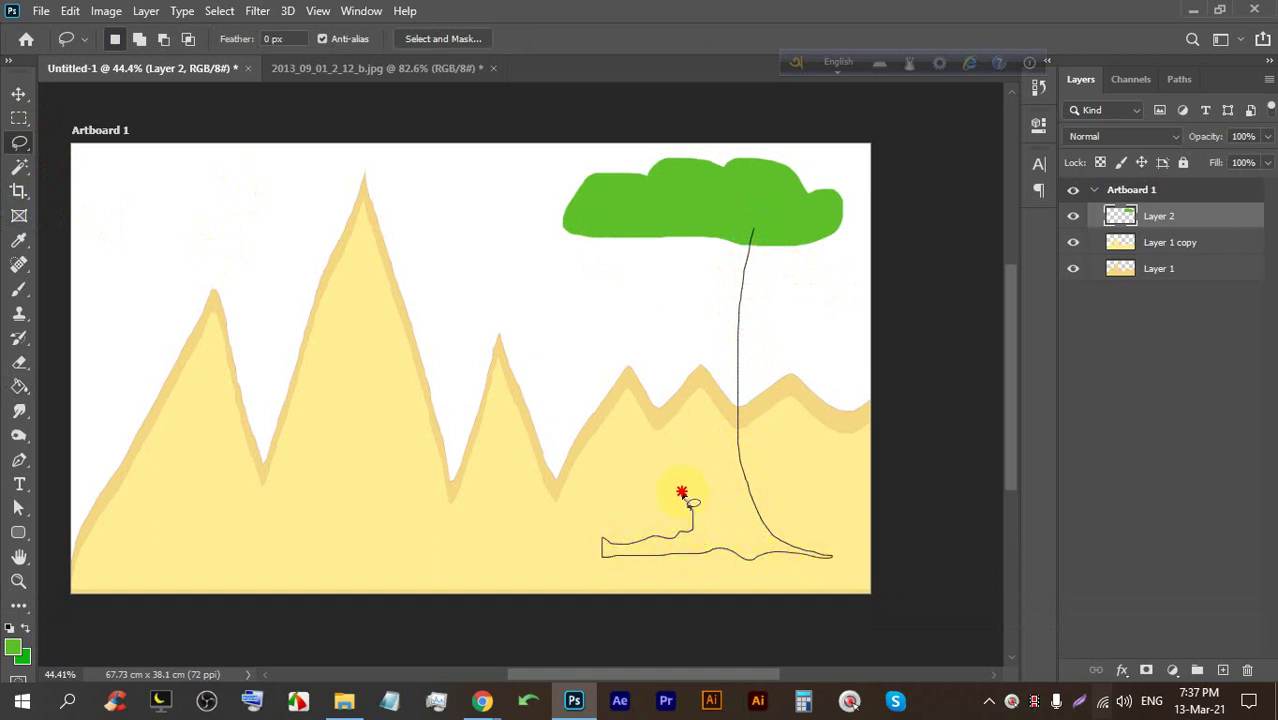
pyautogui.hotkey('ctrl', 'z')
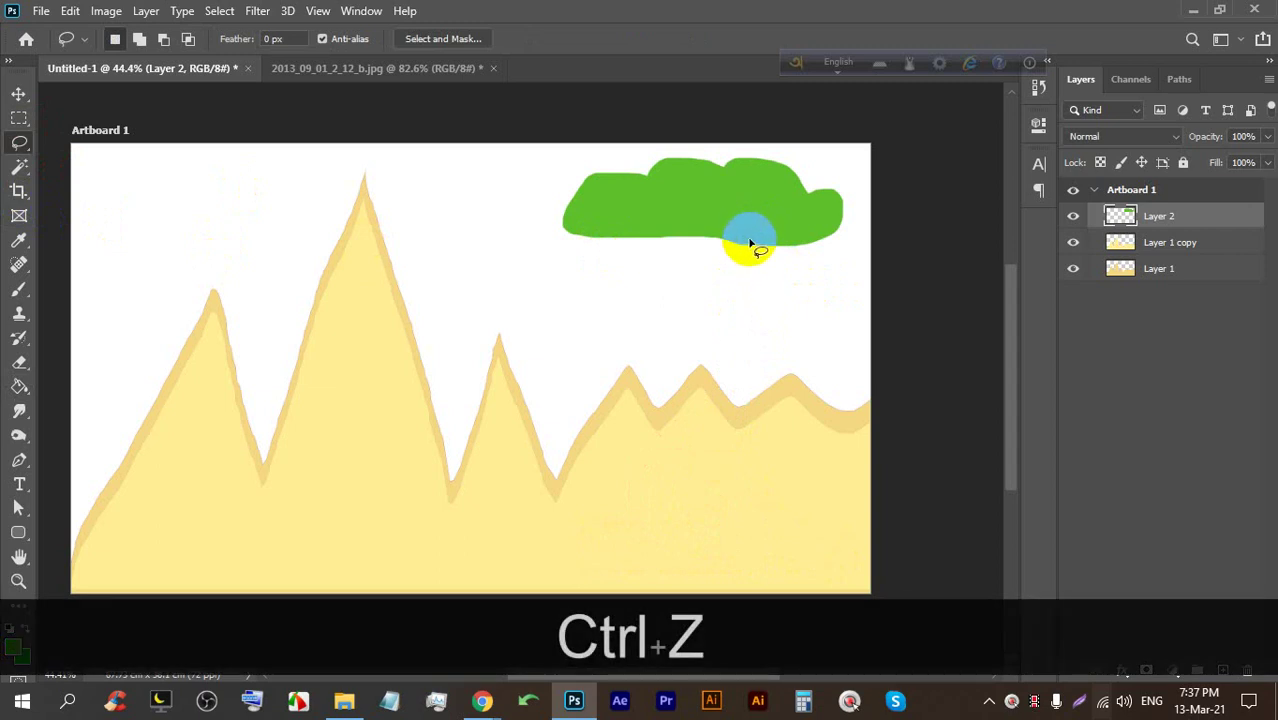
pyautogui.moveTo(742, 241); pyautogui.dragTo(742, 547)
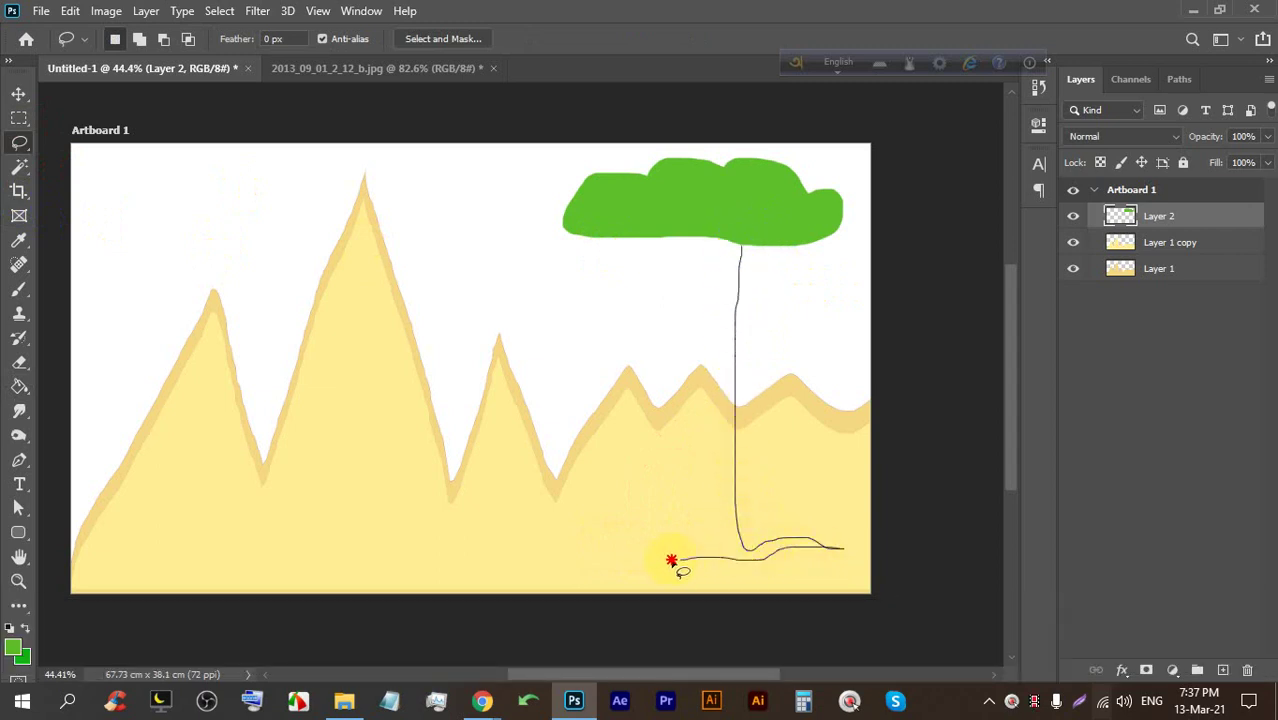
pyautogui.moveTo(697, 418)
pyautogui.mouseDown()
pyautogui.moveTo(695, 234)
pyautogui.moveTo(743, 252)
pyautogui.mouseUp()
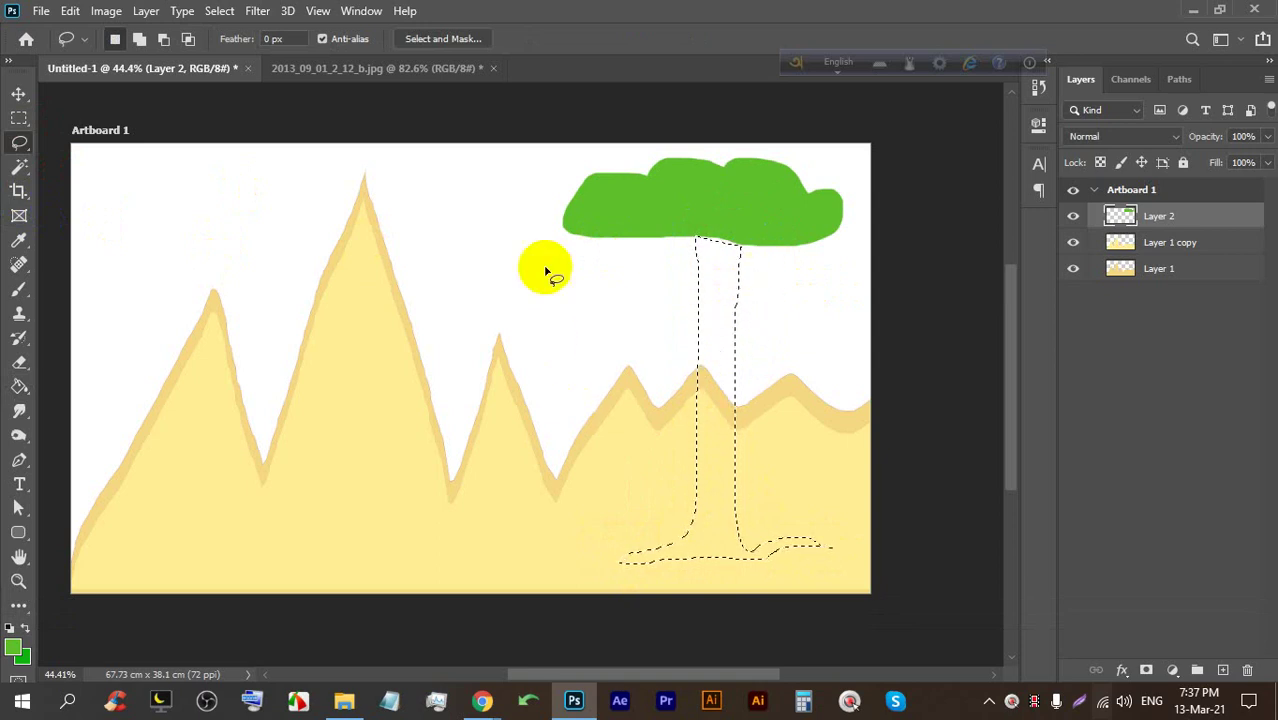
# Fill the trunk selection with brown on Layer 2 and clear the selection
pyautogui.click(19, 386)
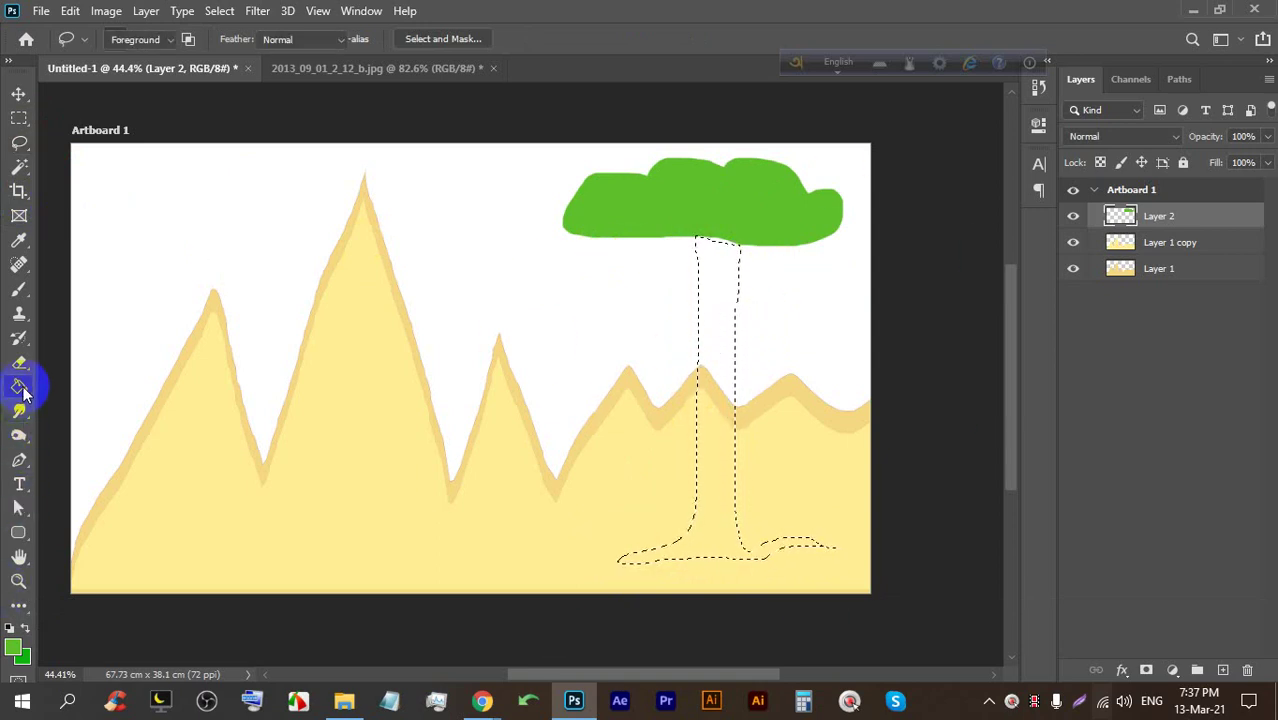
pyautogui.click(14, 651)
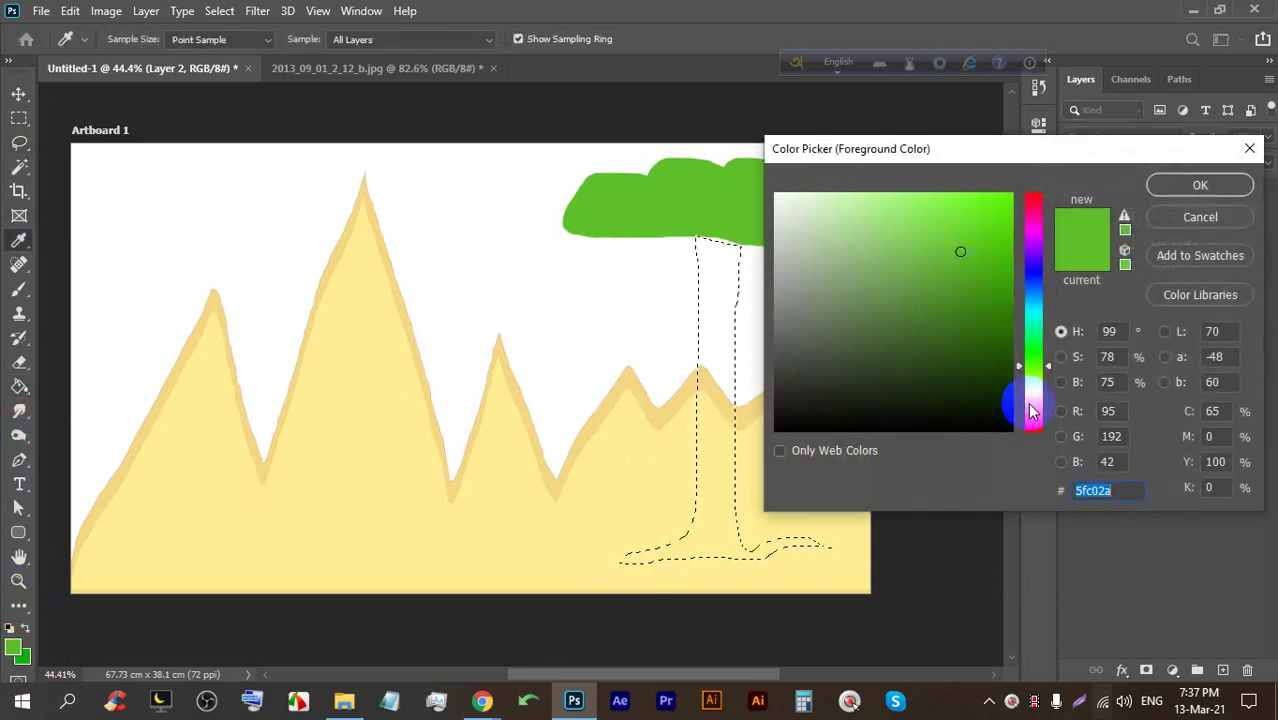
pyautogui.moveTo(995, 340); pyautogui.dragTo(995, 282)
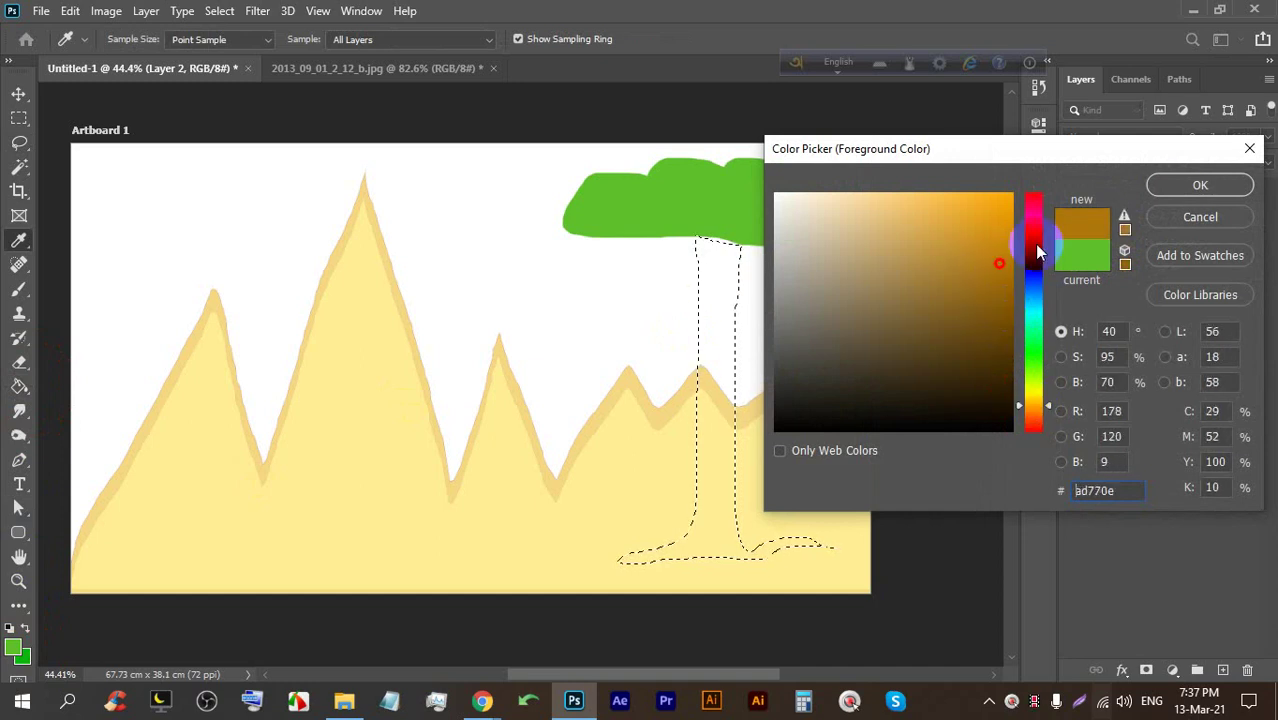
pyautogui.click(1192, 184)
pyautogui.click(718, 320)
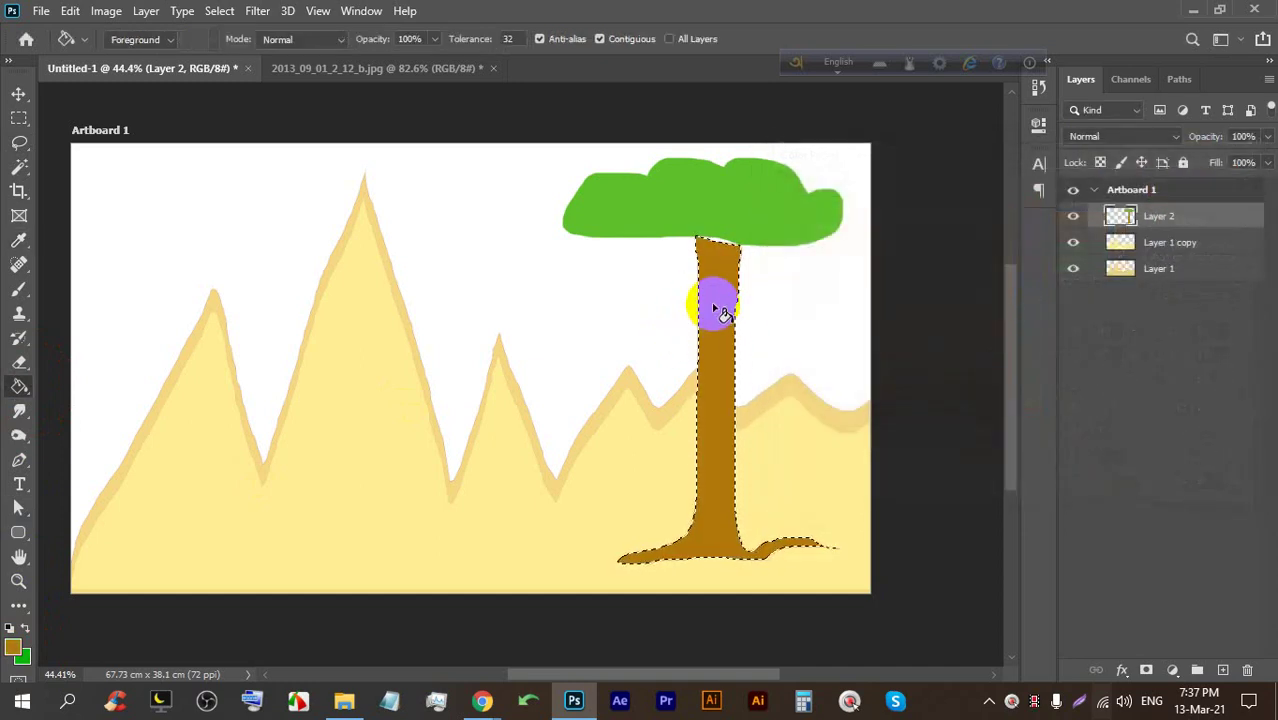
pyautogui.press('ctrl')
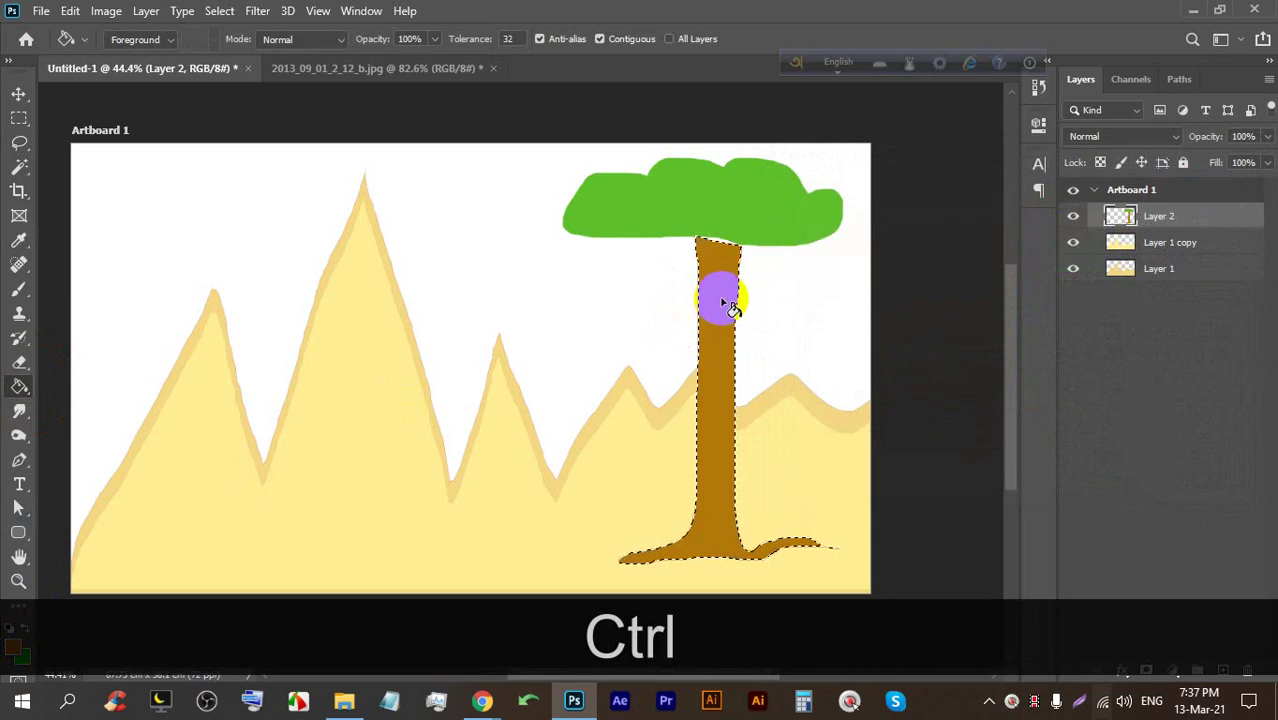
pyautogui.press('d')
pyautogui.hotkey('ctrl', 'd')
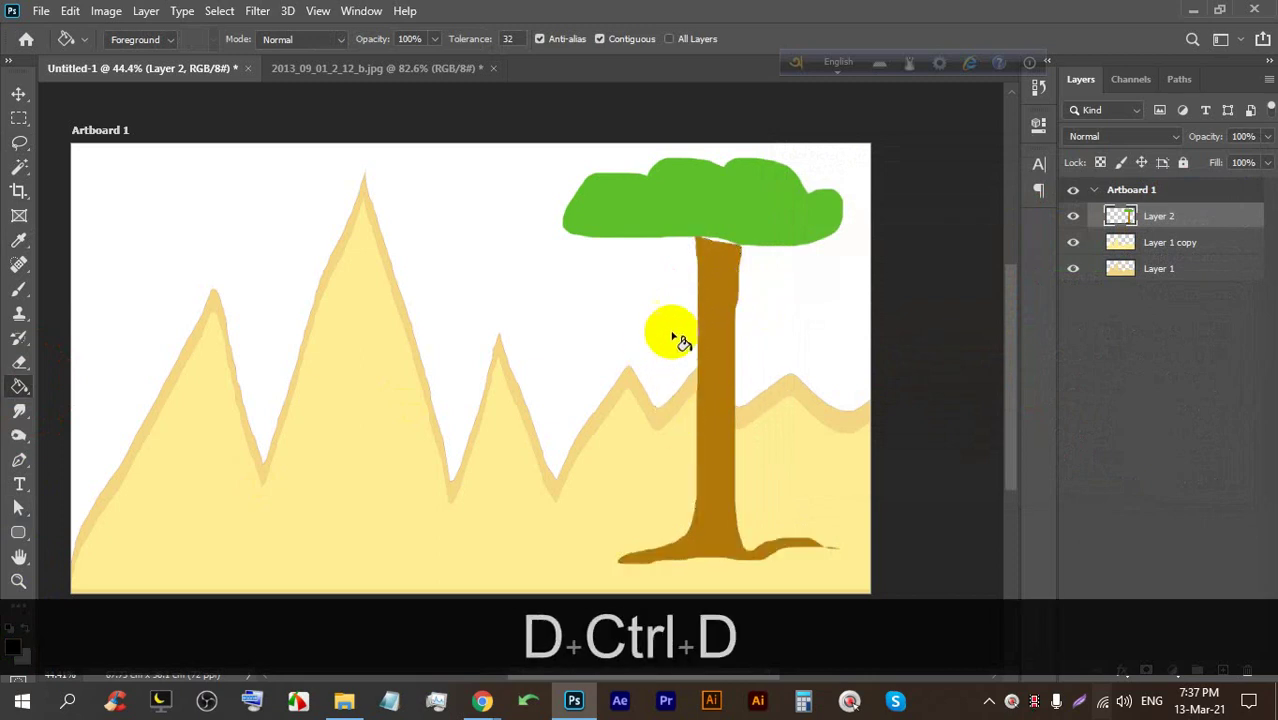
# Try moving the tree on Layer 2 to see whether the trunk and canopy move together
pyautogui.click(895, 236)
pyautogui.click(18, 93)
pyautogui.moveTo(826, 207); pyautogui.dragTo(736, 206)
pyautogui.scroll(5, 722, 194)
pyautogui.moveTo(657, 176); pyautogui.dragTo(673, 214)
pyautogui.scroll(-4, 650, 214)
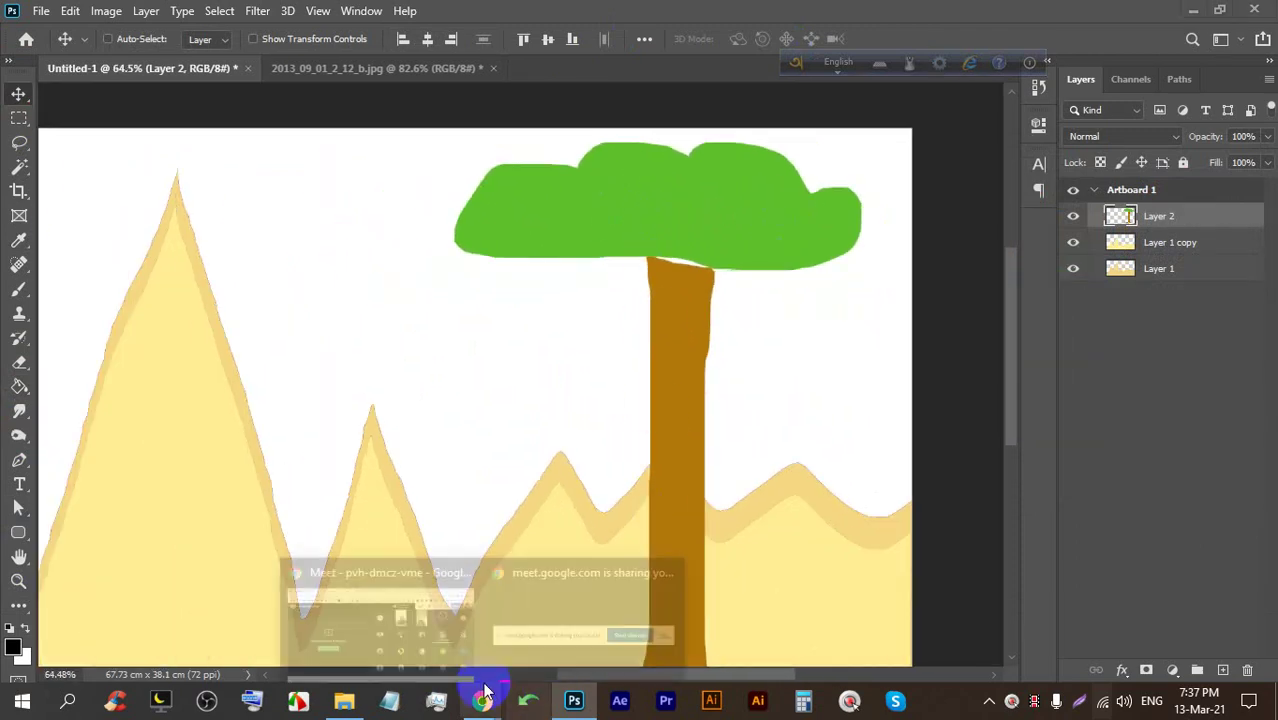
pyautogui.click(660, 350)
# Switch to the Google Meet window to check the meeting, and return to Photoshop
pyautogui.click(487, 703)
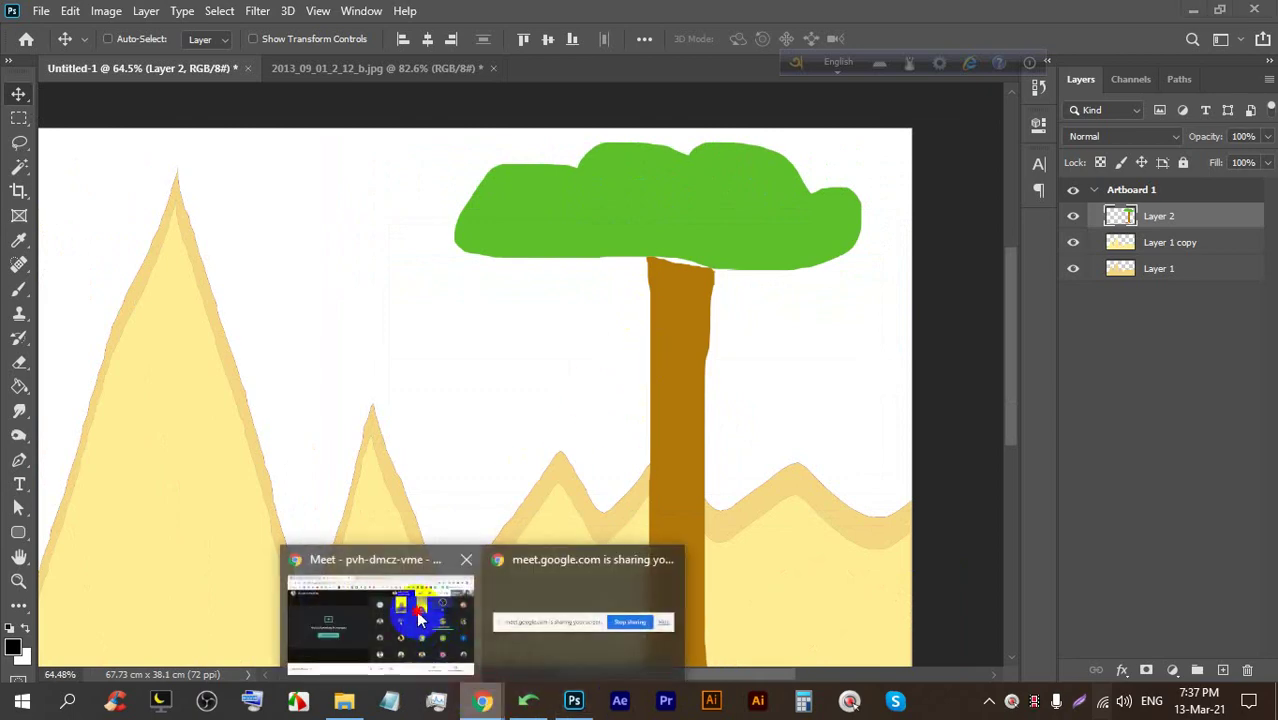
pyautogui.click(487, 566)
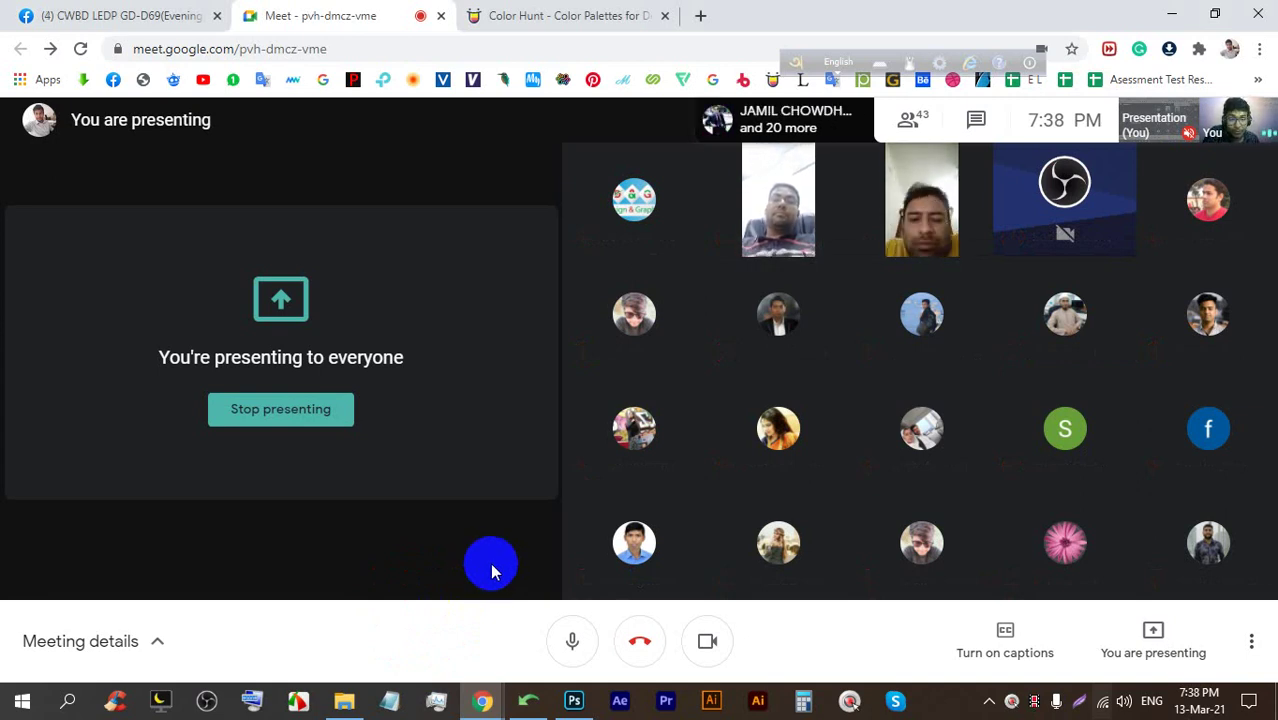
pyautogui.click(573, 703)
# Undo back to the unfilled trunk selection and add a new layer above Layer 2
pyautogui.scroll(-2, 604, 342)
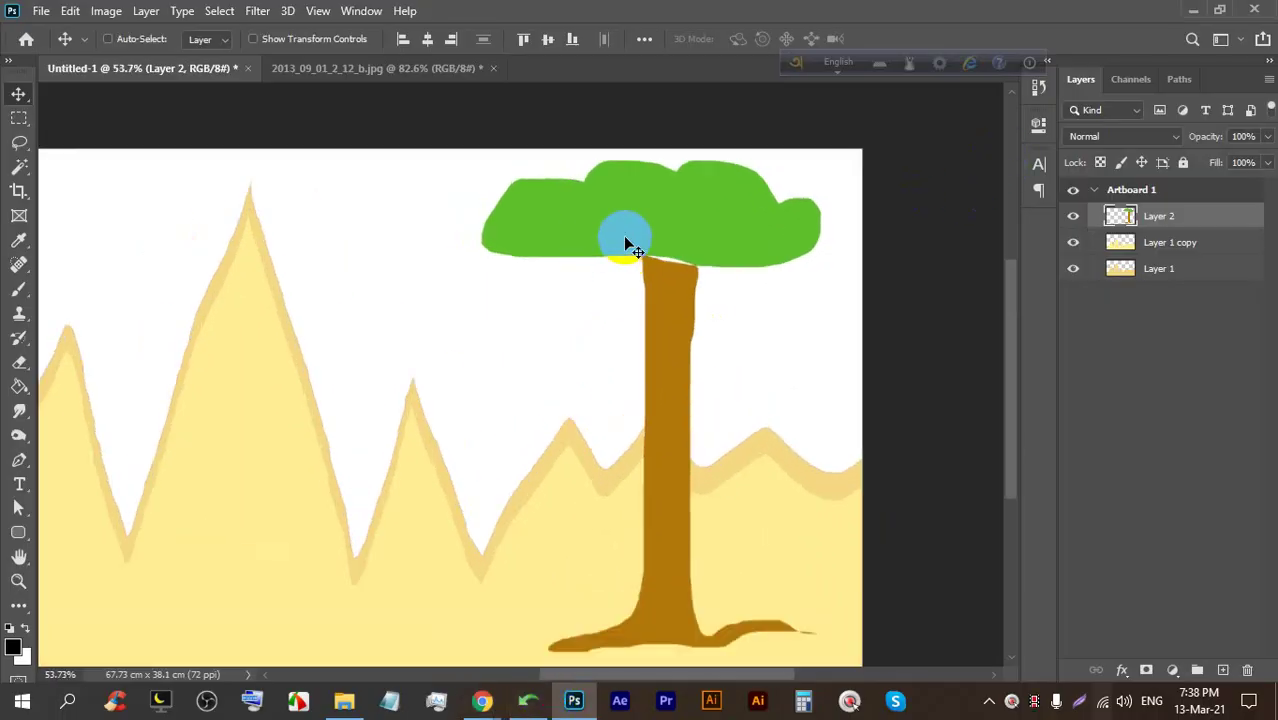
pyautogui.hotkey('ctrl', 'z')
pyautogui.hotkey('ctrl', 'z')
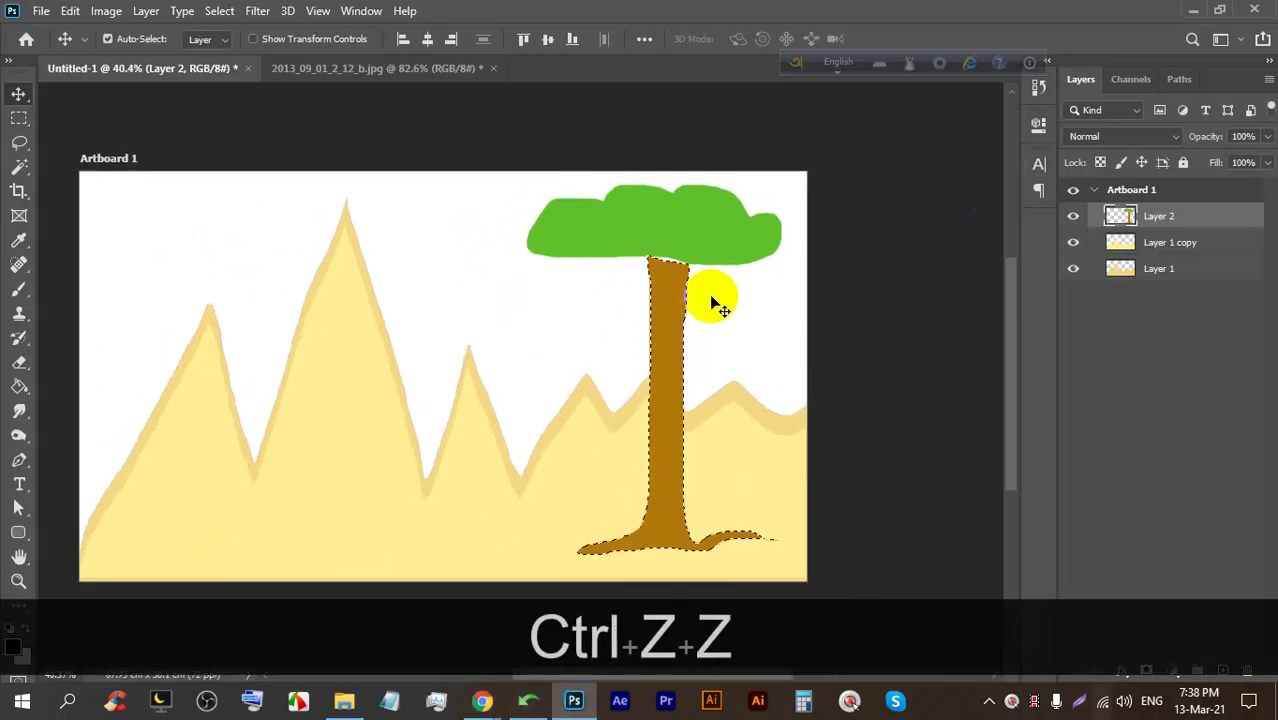
pyautogui.hotkey('ctrl', 'z')
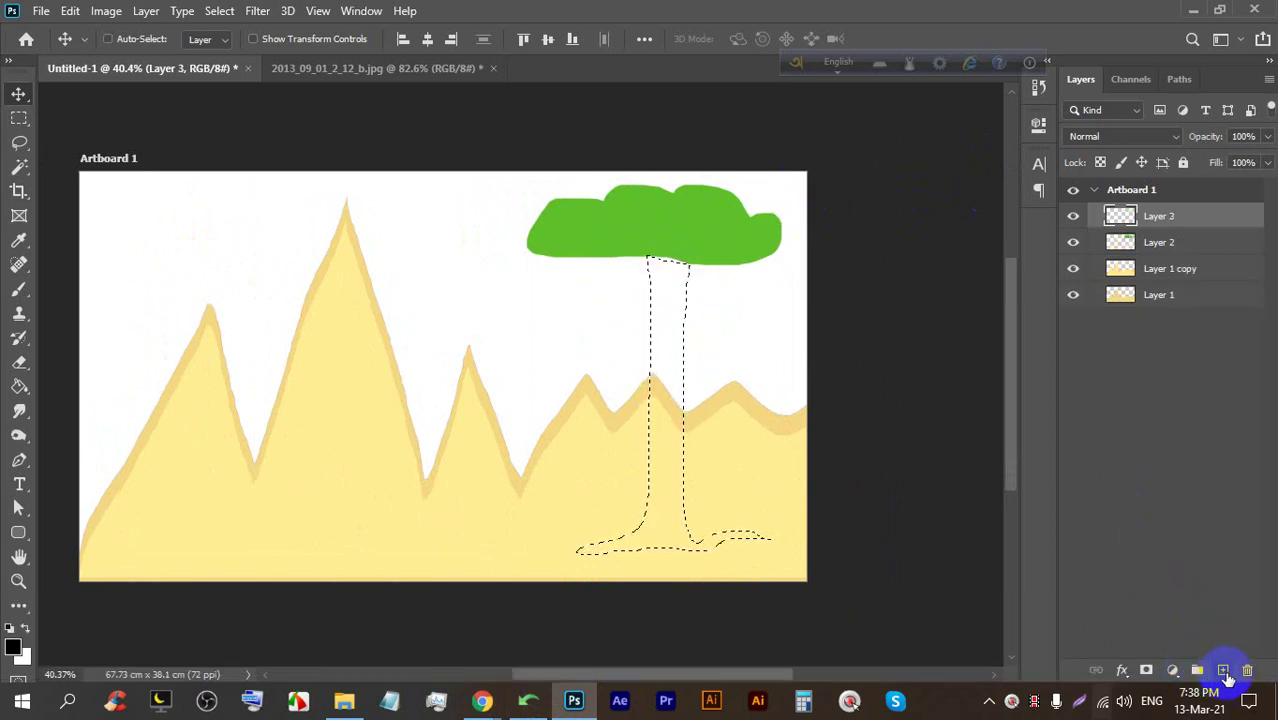
# Fill the trunk selection with golden yellow on the new layer and clear the selection
pyautogui.click(18, 386)
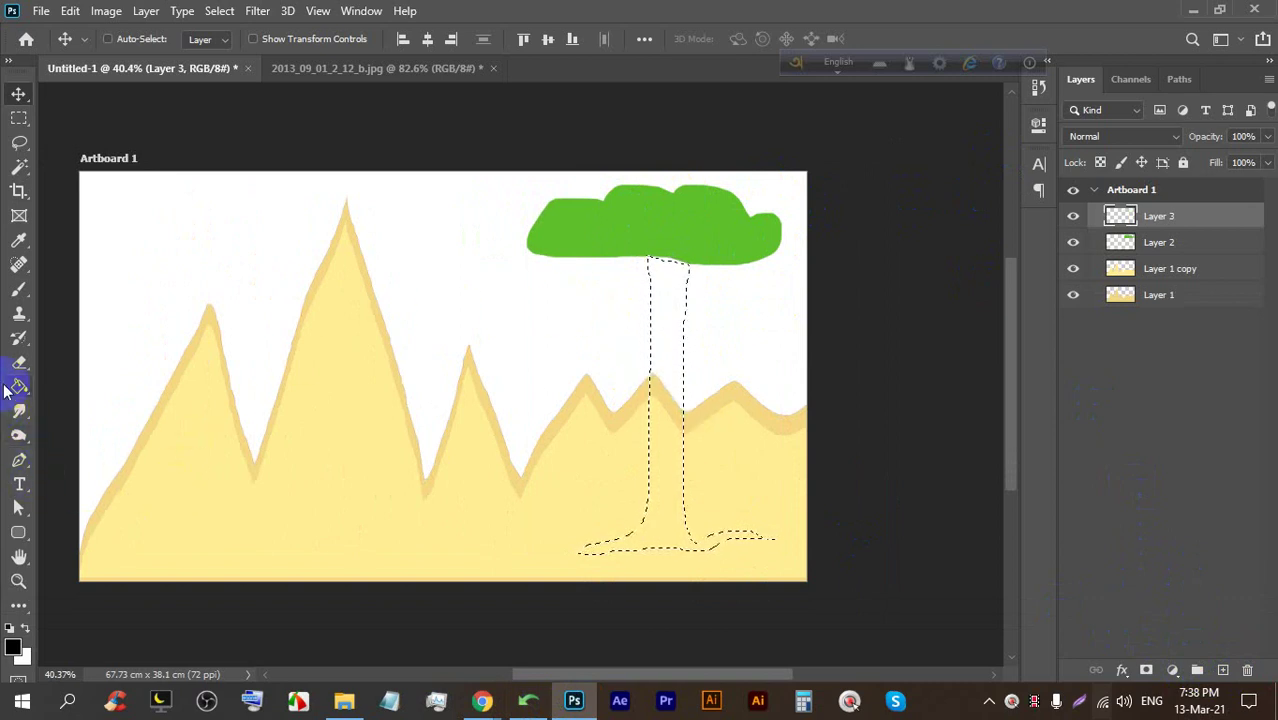
pyautogui.click(13, 646)
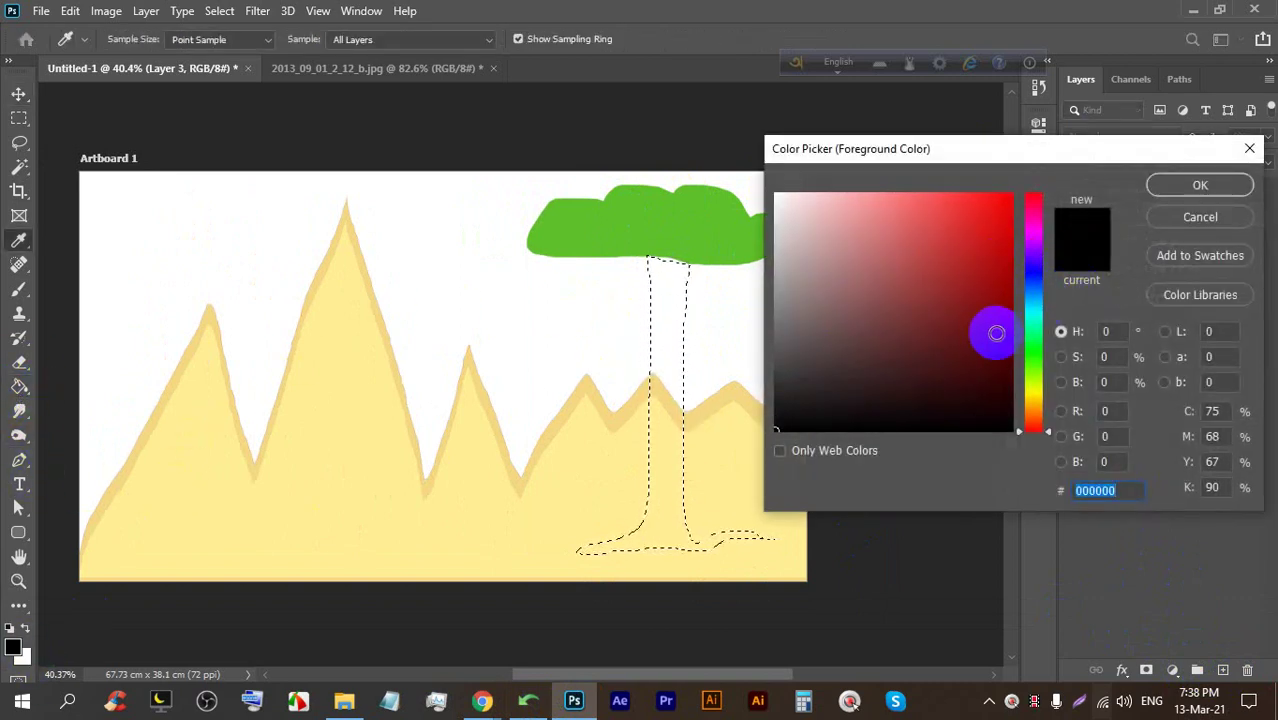
pyautogui.click(1028, 394)
pyautogui.click(971, 321)
pyautogui.click(1020, 400)
pyautogui.moveTo(1013, 355)
pyautogui.mouseDown()
pyautogui.moveTo(989, 271)
pyautogui.moveTo(996, 217)
pyautogui.mouseUp()
pyautogui.click(1167, 190)
pyautogui.click(660, 336)
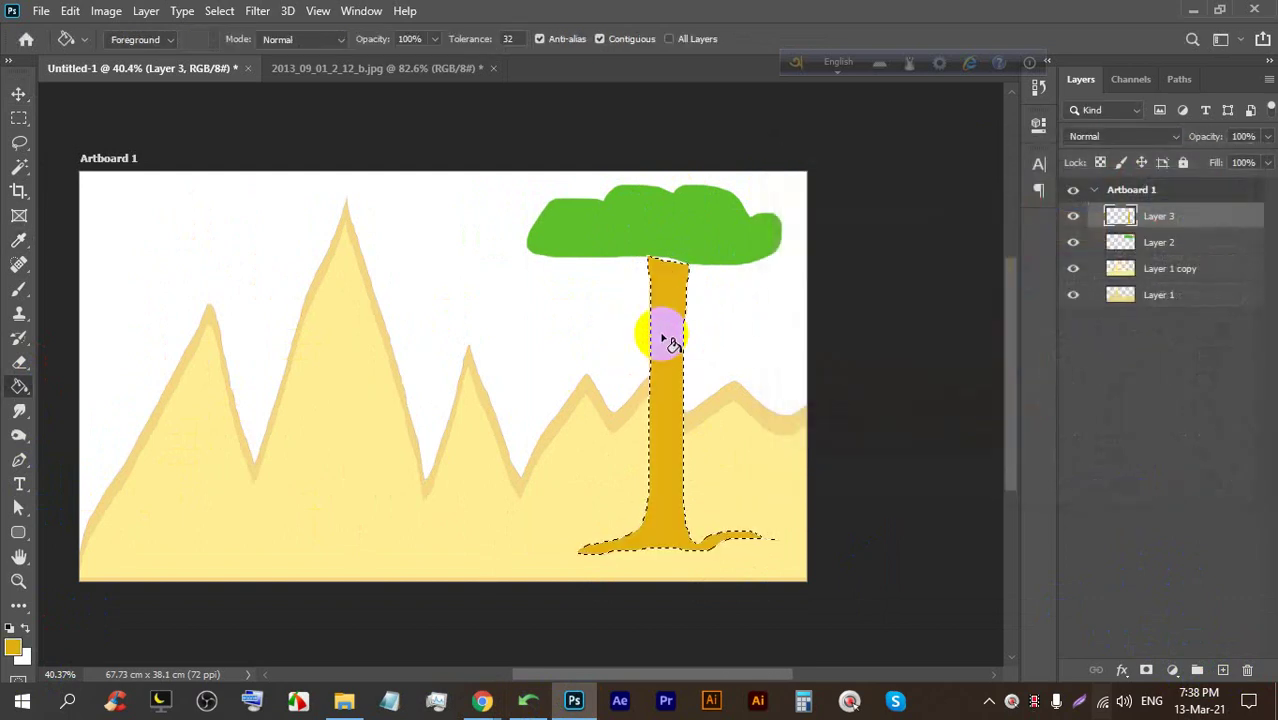
pyautogui.hotkey('ctrl', 'd')
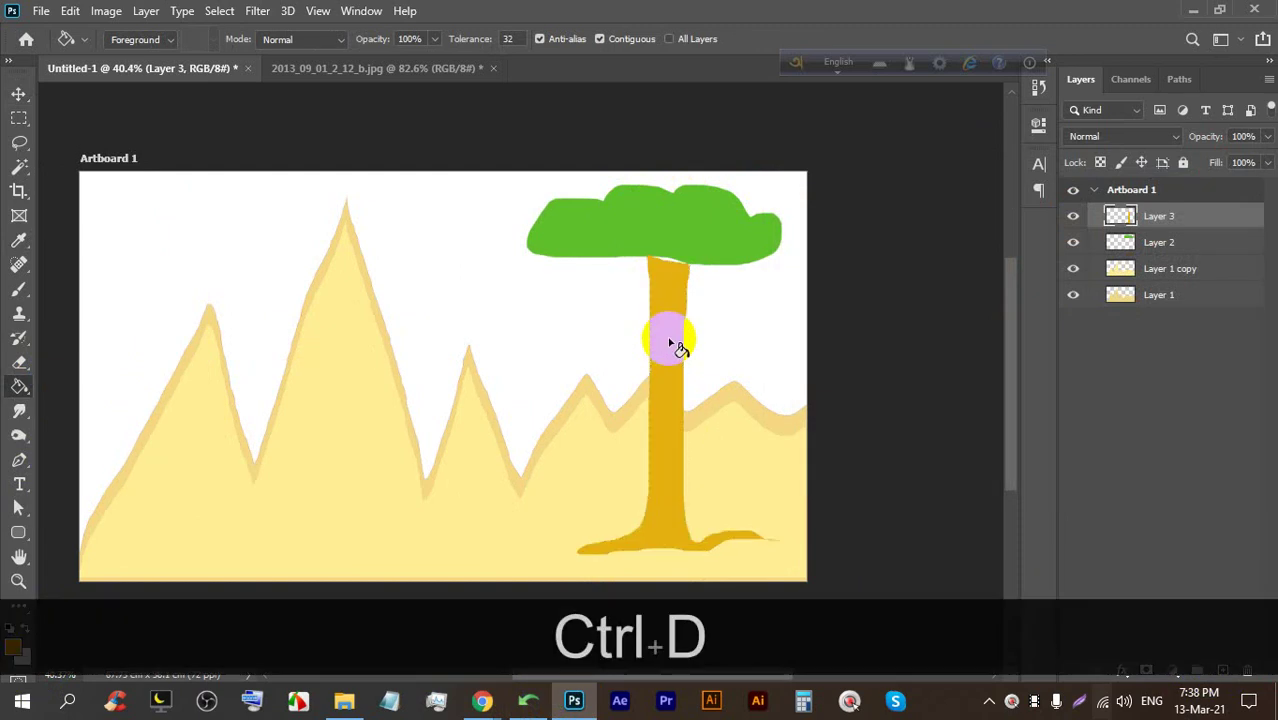
# Toggle Layer 3's visibility to check it and move the trunk up so that it overlaps the canopy
pyautogui.click(17, 93)
pyautogui.doubleClick(1072, 216)
pyautogui.doubleClick(1072, 216)
pyautogui.scroll(3, 599, 240)
pyautogui.moveTo(620, 365); pyautogui.dragTo(610, 326)
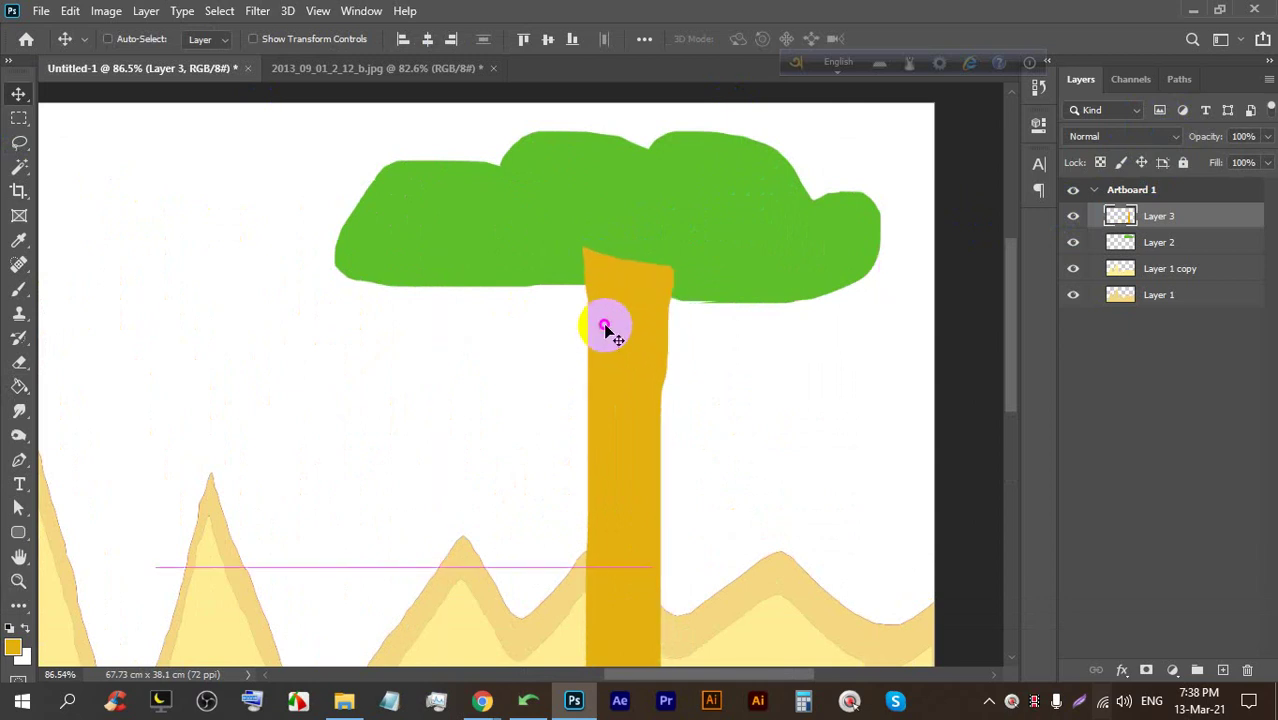
# Reorder the trunk's Layer 3 below the canopy's Layer 2
pyautogui.click(1072, 242)
pyautogui.click(1072, 242)
pyautogui.scroll(4, 613, 228)
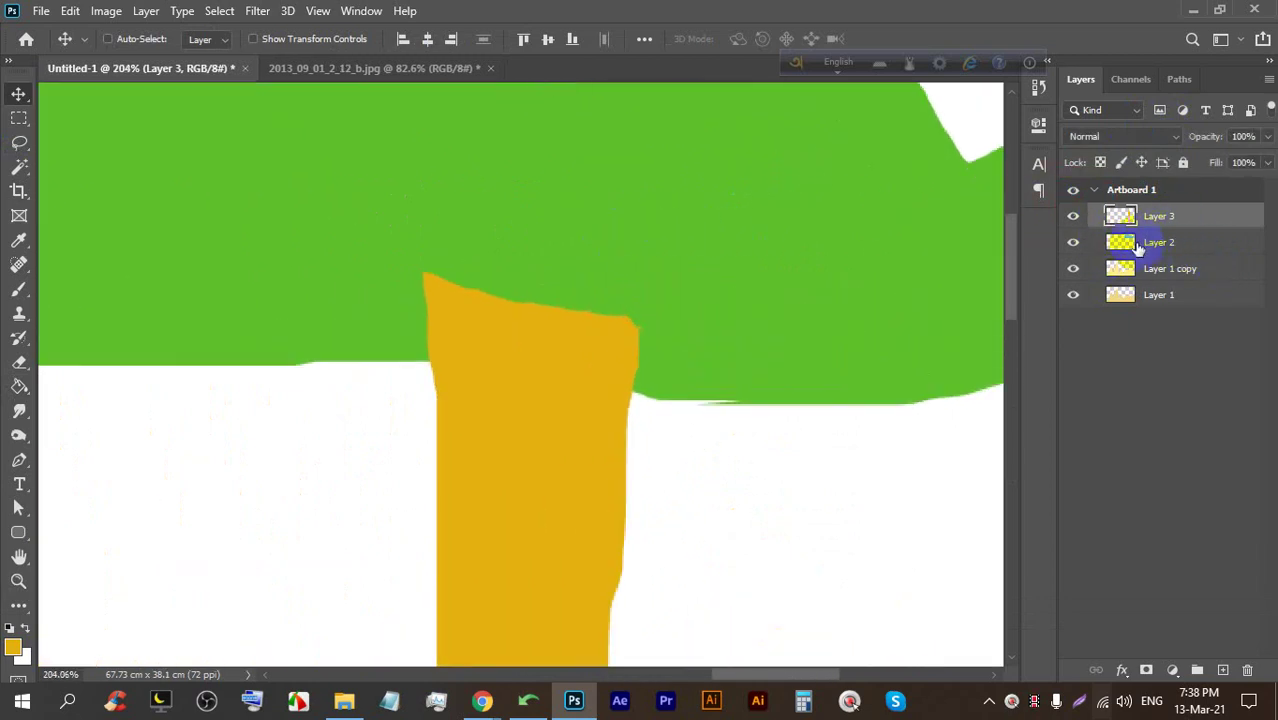
pyautogui.moveTo(1199, 222); pyautogui.dragTo(1190, 251)
pyautogui.scroll(-4, 594, 337)
pyautogui.scroll(2, 549, 362)
pyautogui.scroll(-3, 540, 345)
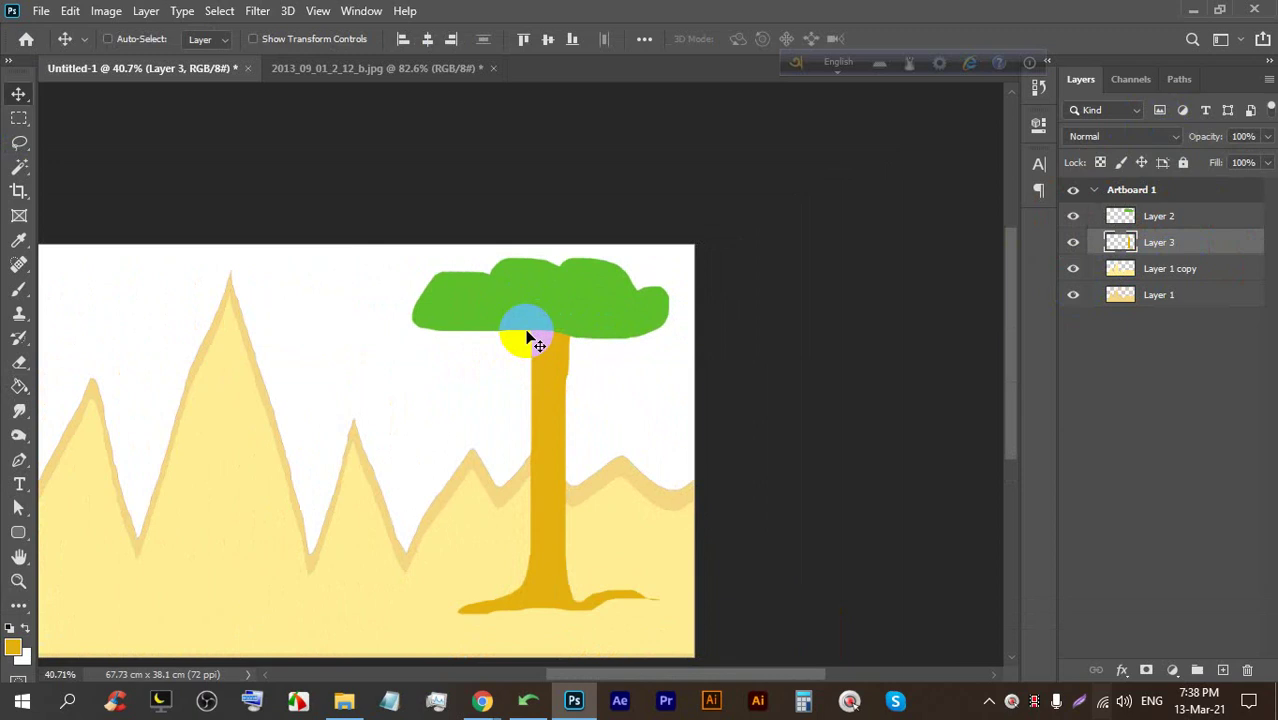
# Add a new empty layer above the canopy's Layer 2
pyautogui.scroll(-1, 540, 340)
pyautogui.scroll(3, 416, 584)
pyautogui.press('space')
pyautogui.moveTo(390, 557); pyautogui.dragTo(733, 388)
pyautogui.scroll(-2, 790, 478)
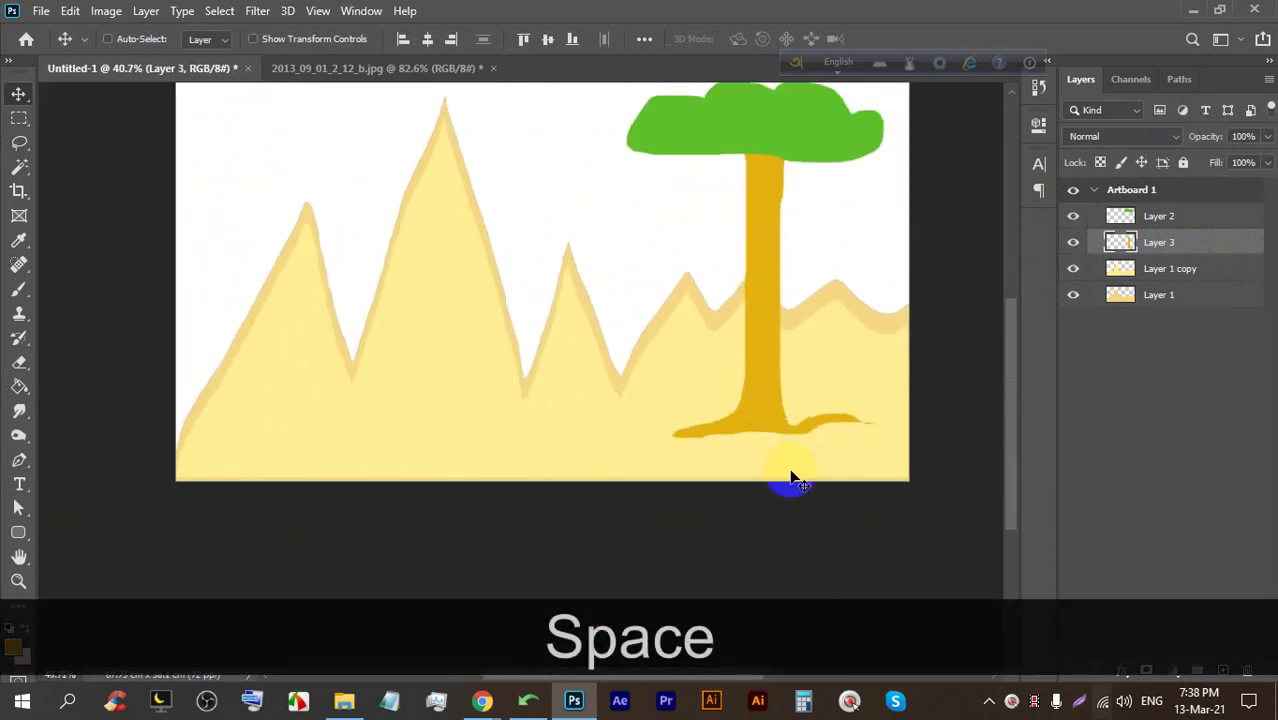
pyautogui.click(1170, 215)
pyautogui.click(1225, 670)
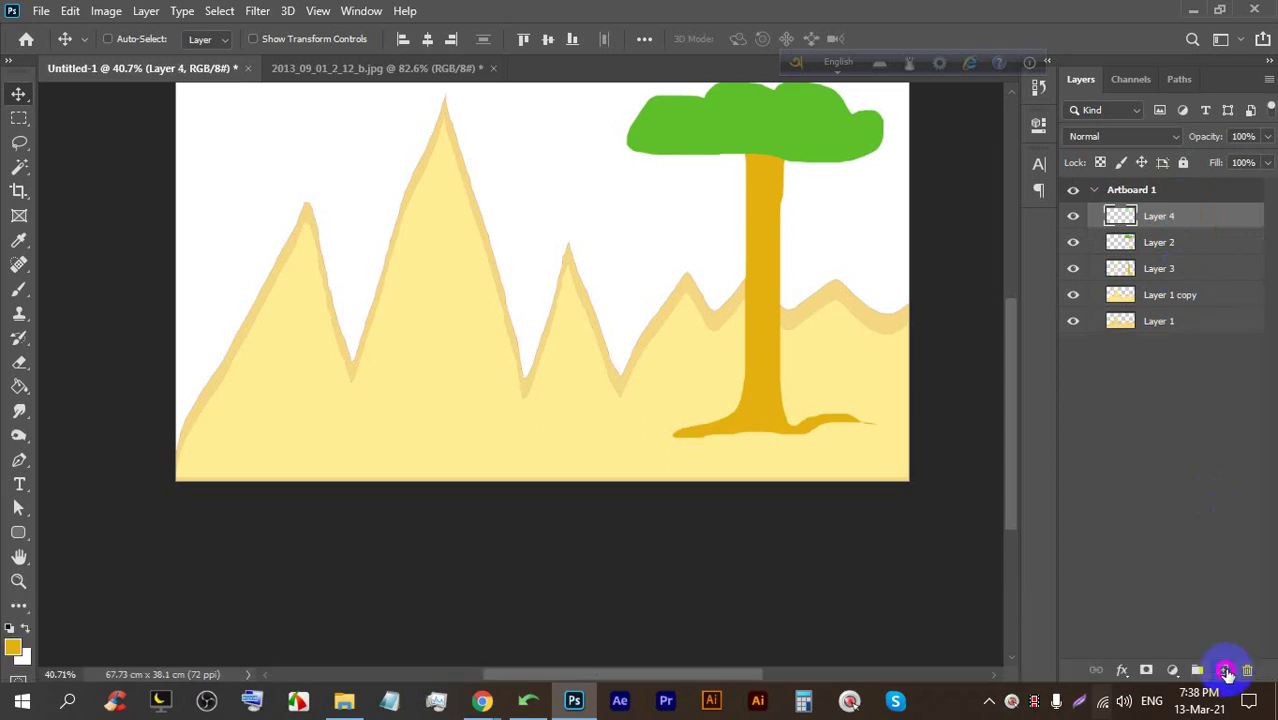
# Outline a jagged freehand lasso selection for a ground strip across the full width of the artboard's lower edge
pyautogui.click(15, 144)
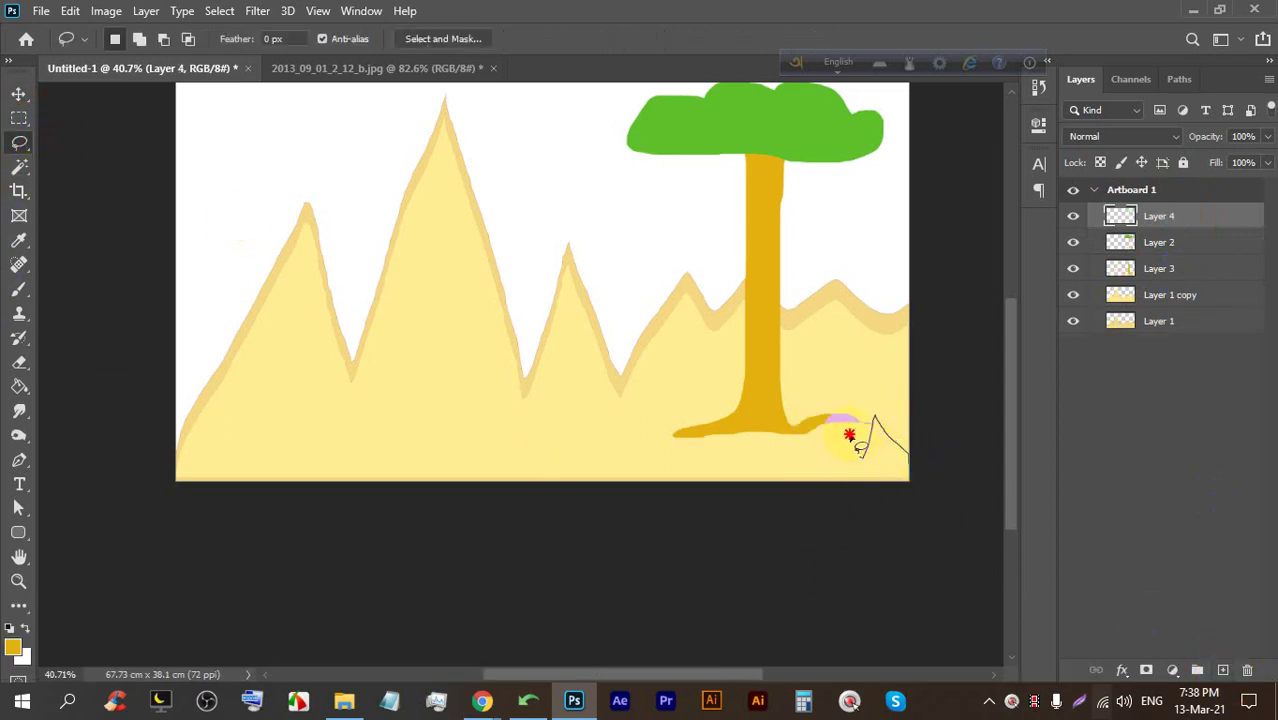
pyautogui.moveTo(778, 431); pyautogui.dragTo(669, 437)
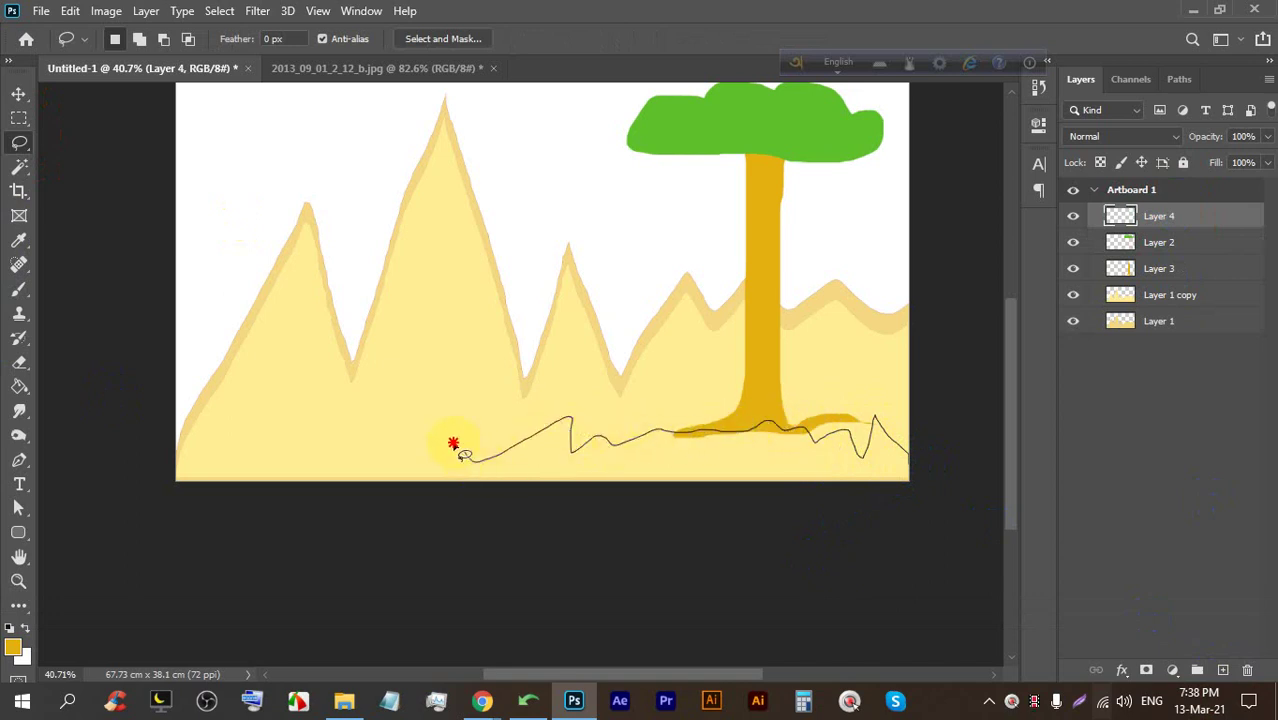
pyautogui.moveTo(283, 468)
pyautogui.mouseDown()
pyautogui.moveTo(160, 447)
pyautogui.moveTo(139, 489)
pyautogui.moveTo(615, 508)
pyautogui.moveTo(876, 497)
pyautogui.moveTo(909, 492)
pyautogui.moveTo(906, 456)
pyautogui.mouseUp()
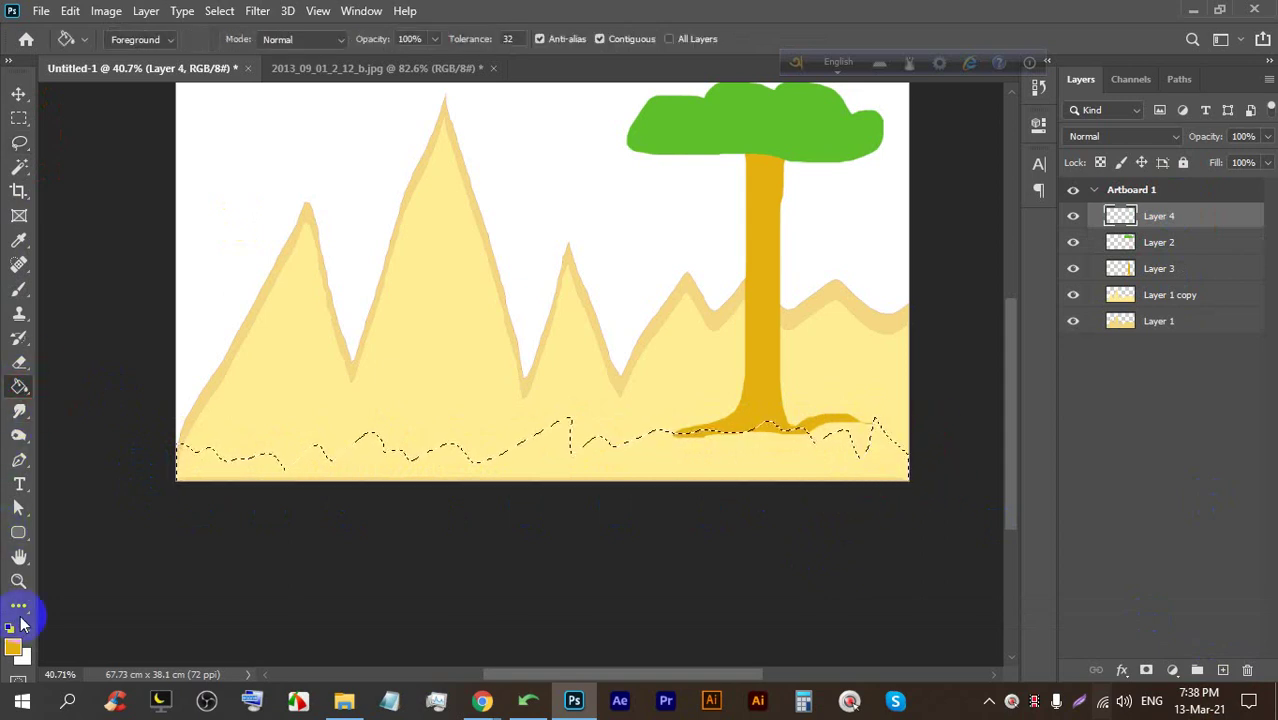
# Fill the jagged ground selection with dark brown #59460b on Layer 4 and clear the selection
pyautogui.click(13, 648)
pyautogui.click(983, 347)
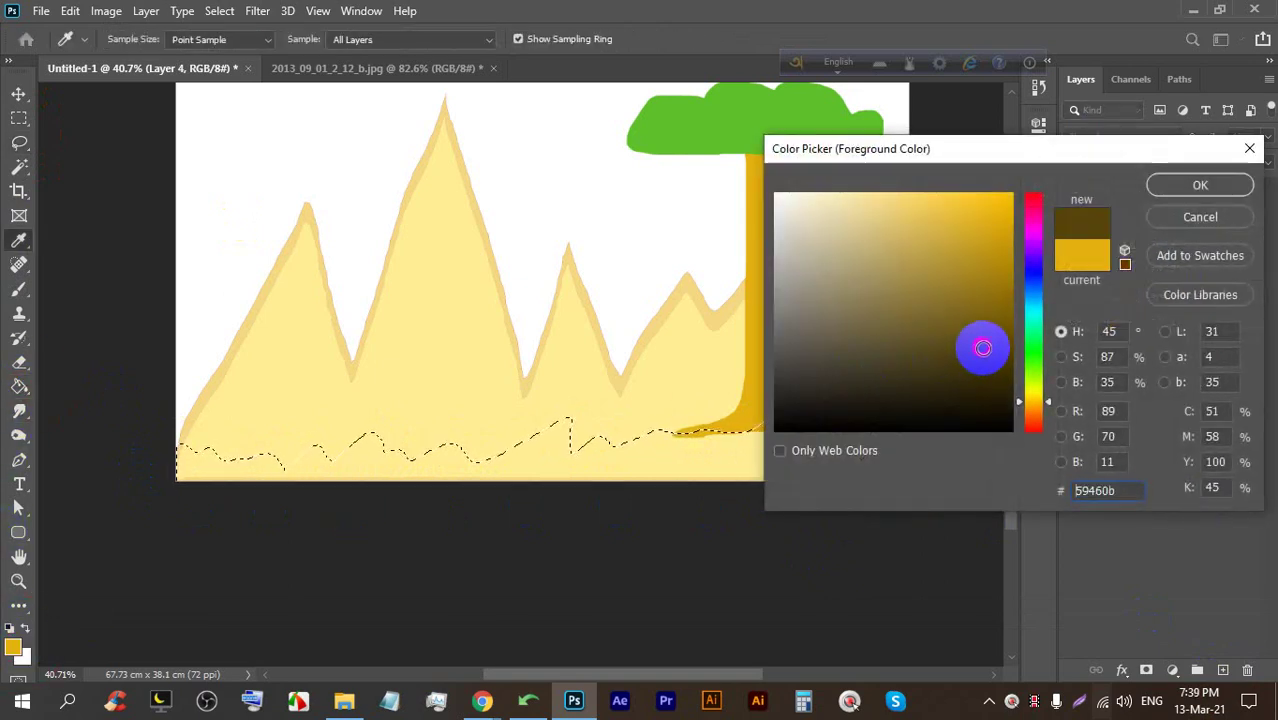
pyautogui.click(1186, 190)
pyautogui.press('g')
pyautogui.click(836, 461)
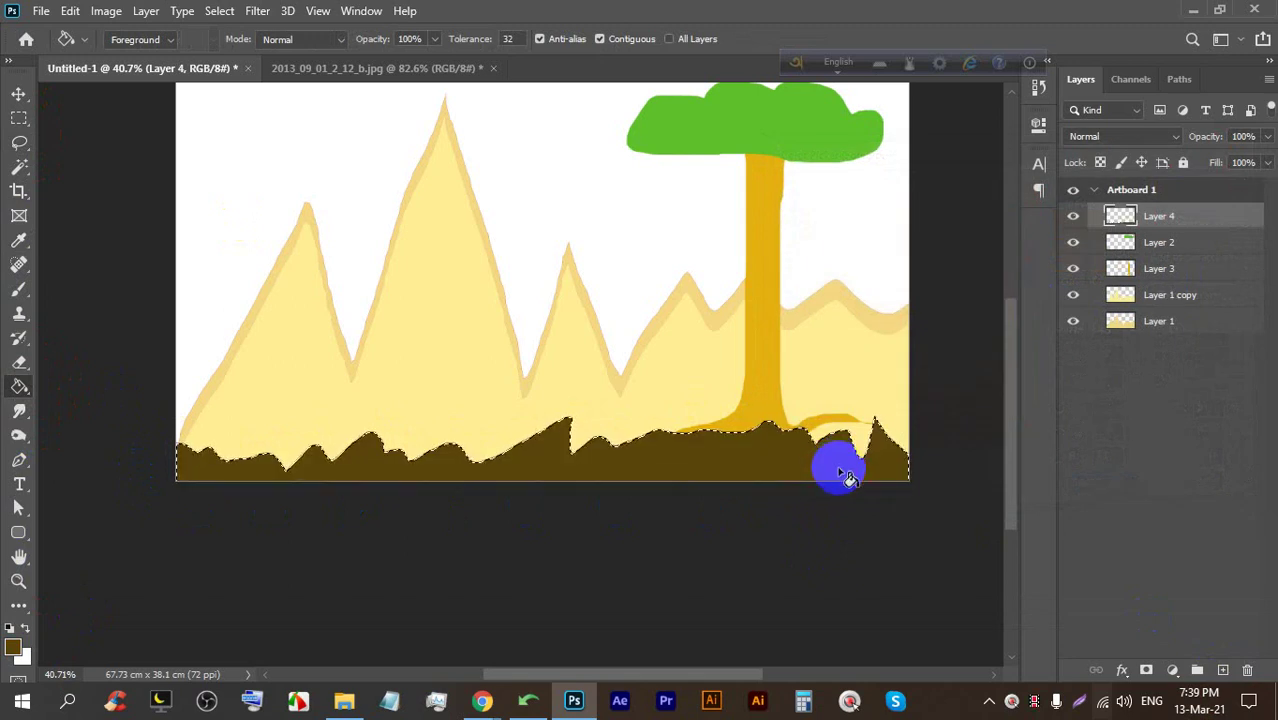
pyautogui.hotkey('ctrl', 'd')
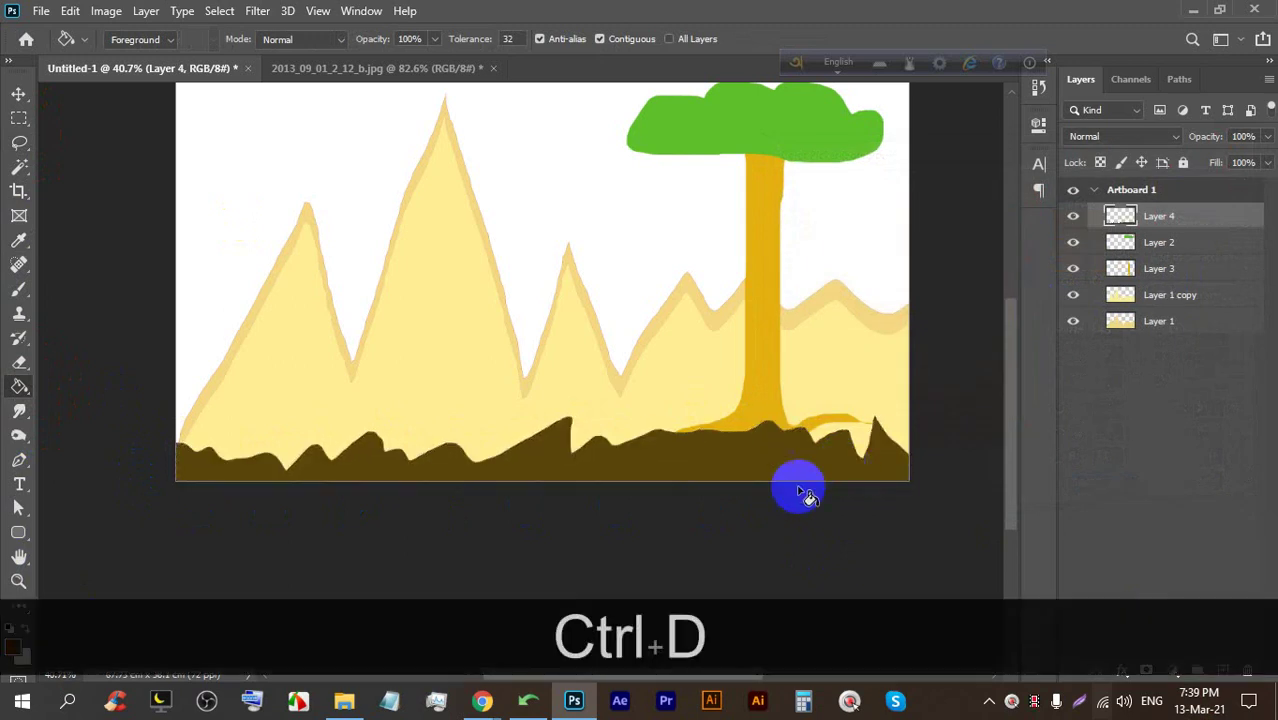
# Add a new layer above Layer 4 and outline a second jagged freehand ground selection along the artboard's lower edge
pyautogui.click(20, 146)
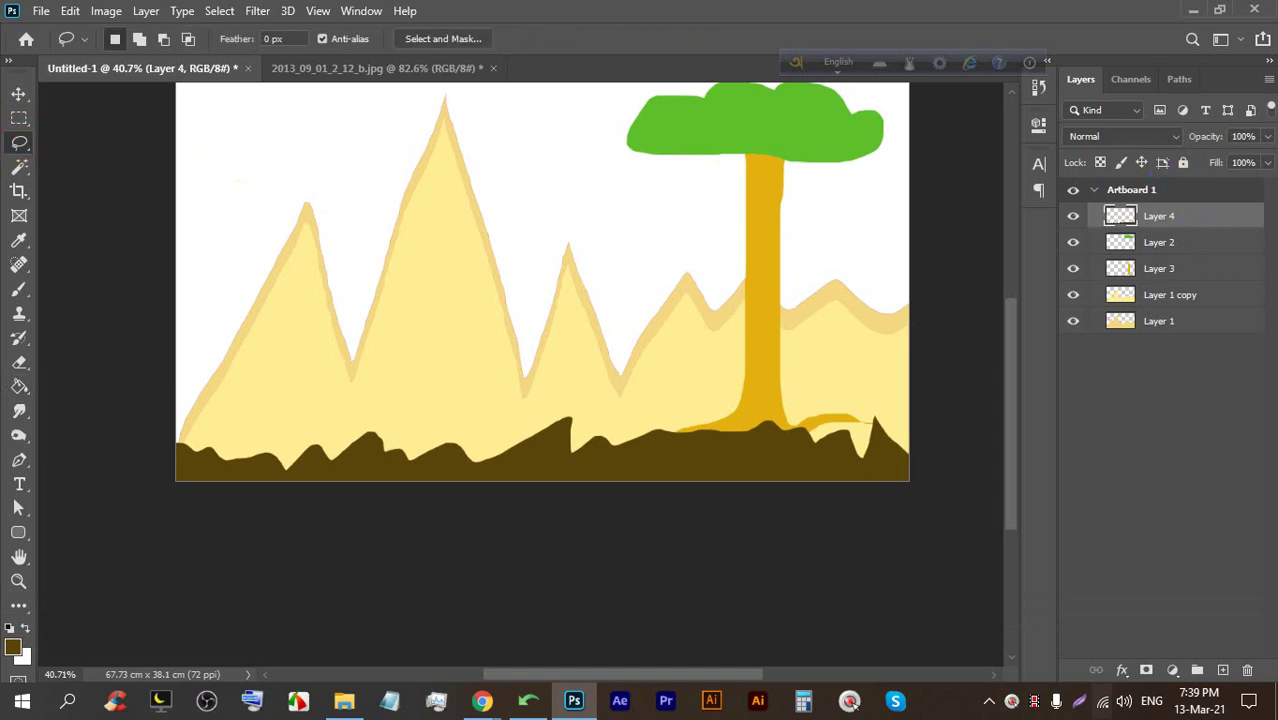
pyautogui.click(1222, 670)
pyautogui.moveTo(931, 478)
pyautogui.mouseDown()
pyautogui.moveTo(919, 428)
pyautogui.moveTo(898, 451)
pyautogui.moveTo(839, 457)
pyautogui.moveTo(804, 410)
pyautogui.moveTo(780, 441)
pyautogui.moveTo(743, 415)
pyautogui.moveTo(730, 452)
pyautogui.moveTo(700, 419)
pyautogui.moveTo(686, 451)
pyautogui.moveTo(620, 428)
pyautogui.moveTo(611, 455)
pyautogui.moveTo(597, 457)
pyautogui.moveTo(586, 436)
pyautogui.moveTo(569, 462)
pyautogui.moveTo(520, 425)
pyautogui.moveTo(502, 467)
pyautogui.moveTo(455, 455)
pyautogui.moveTo(438, 434)
pyautogui.moveTo(401, 491)
pyautogui.moveTo(354, 476)
pyautogui.moveTo(334, 449)
pyautogui.mouseUp()
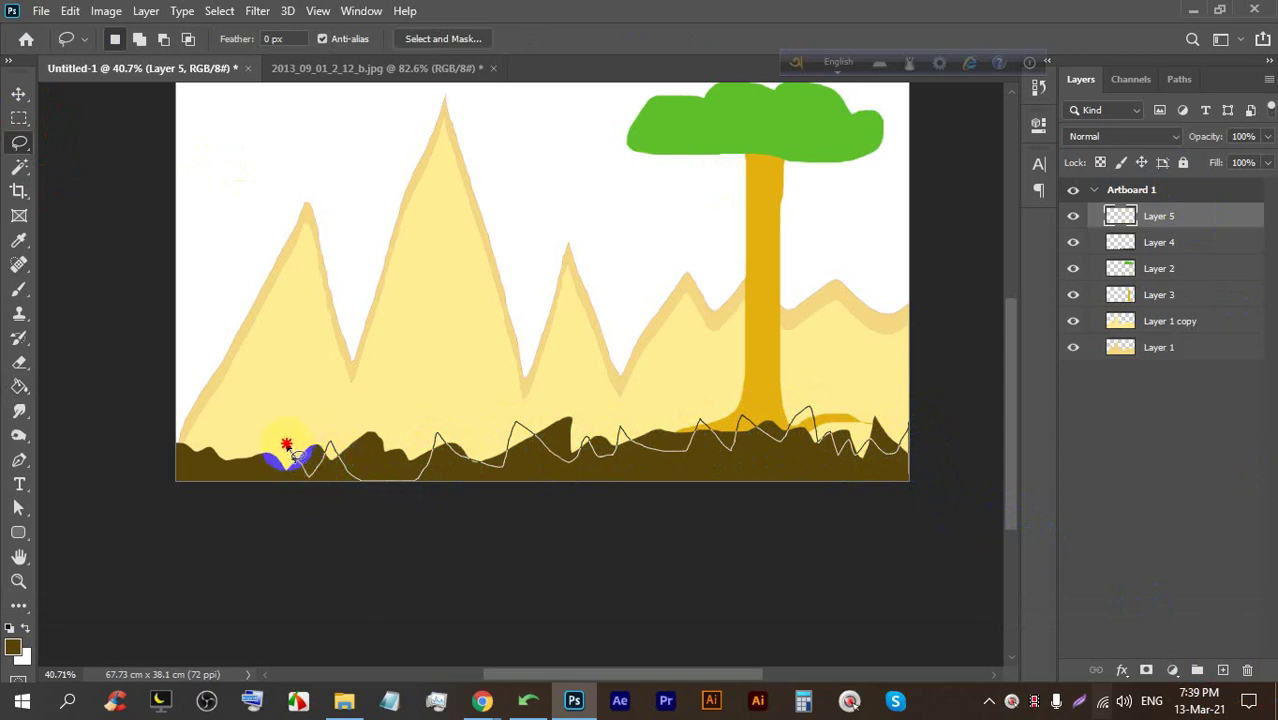
pyautogui.moveTo(190, 483)
pyautogui.mouseDown()
pyautogui.moveTo(541, 519)
pyautogui.moveTo(922, 503)
pyautogui.moveTo(931, 468)
pyautogui.moveTo(908, 428)
pyautogui.mouseUp()
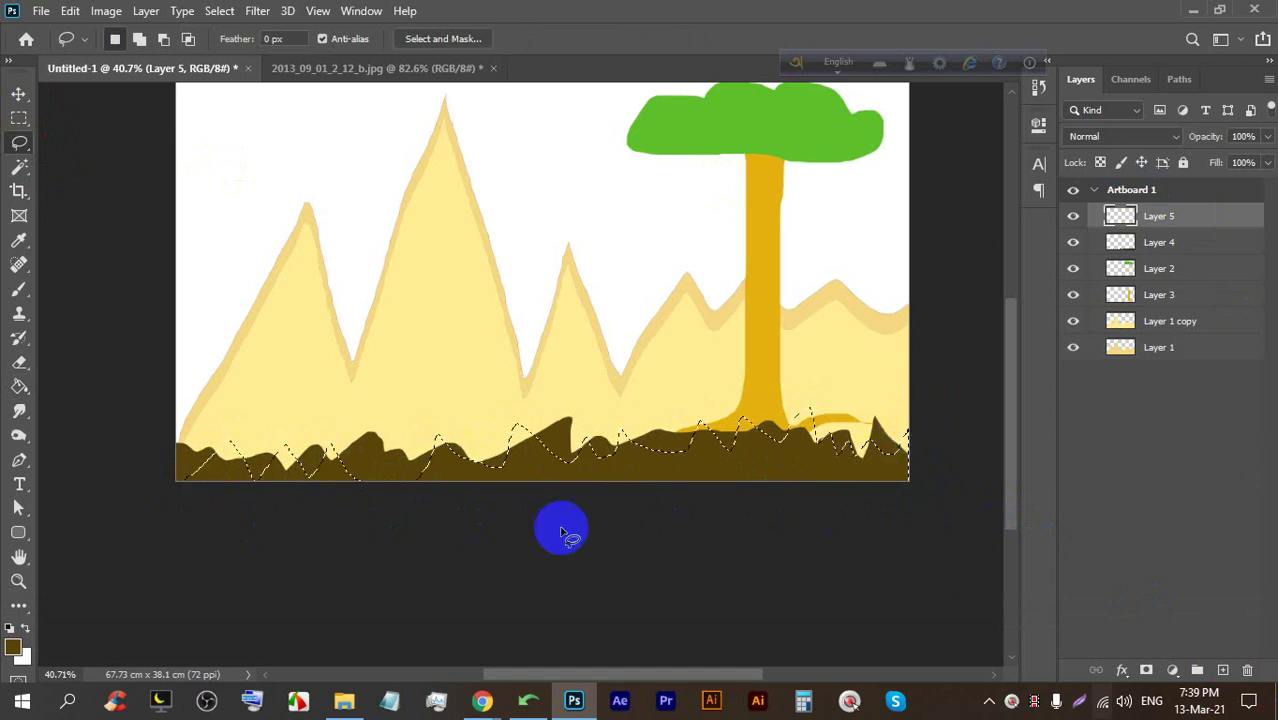
# Fill the second ground selection with darker brown #472503 on Layer 5 and clear the selection
pyautogui.click(19, 386)
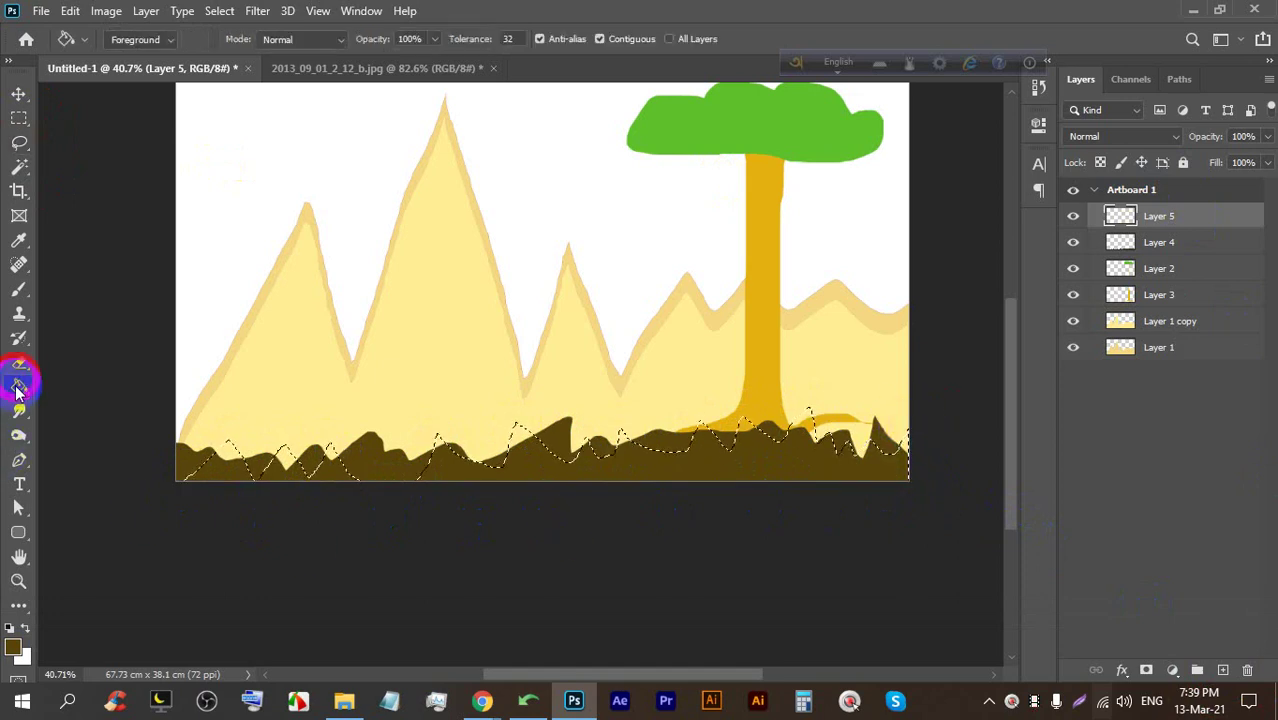
pyautogui.click(13, 647)
pyautogui.click(924, 409)
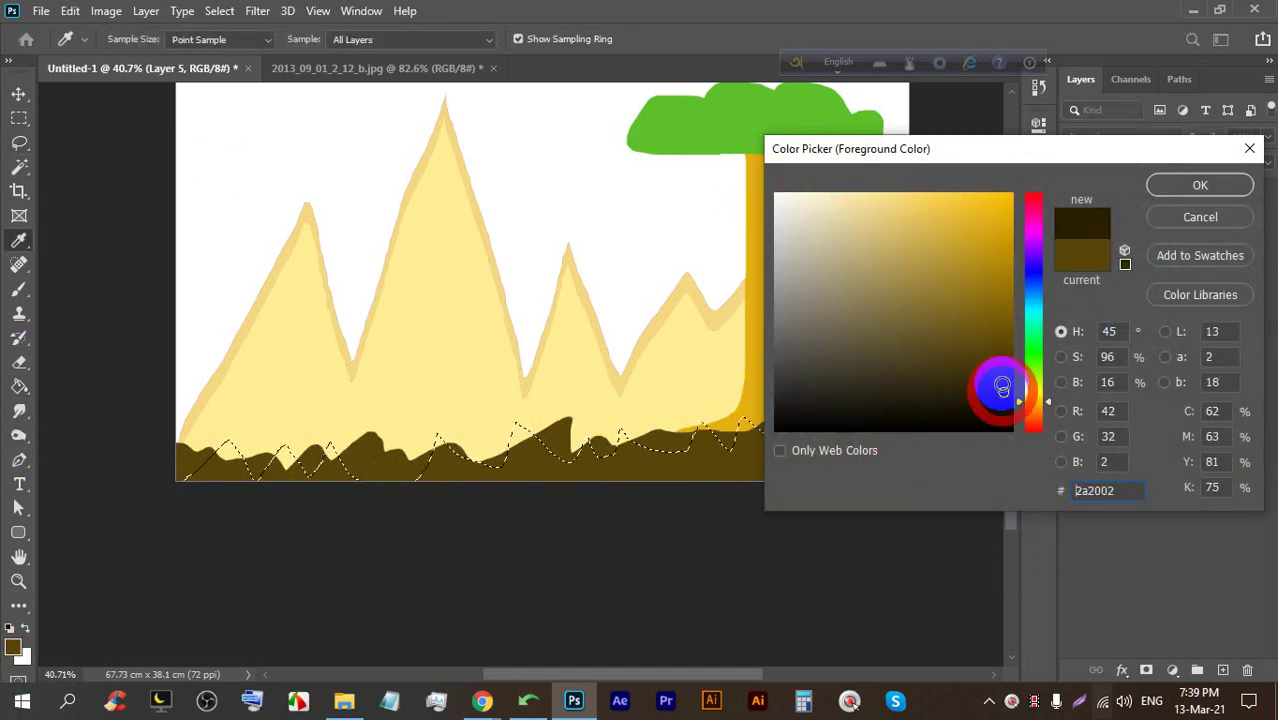
pyautogui.click(1033, 408)
pyautogui.click(1001, 365)
pyautogui.click(1180, 185)
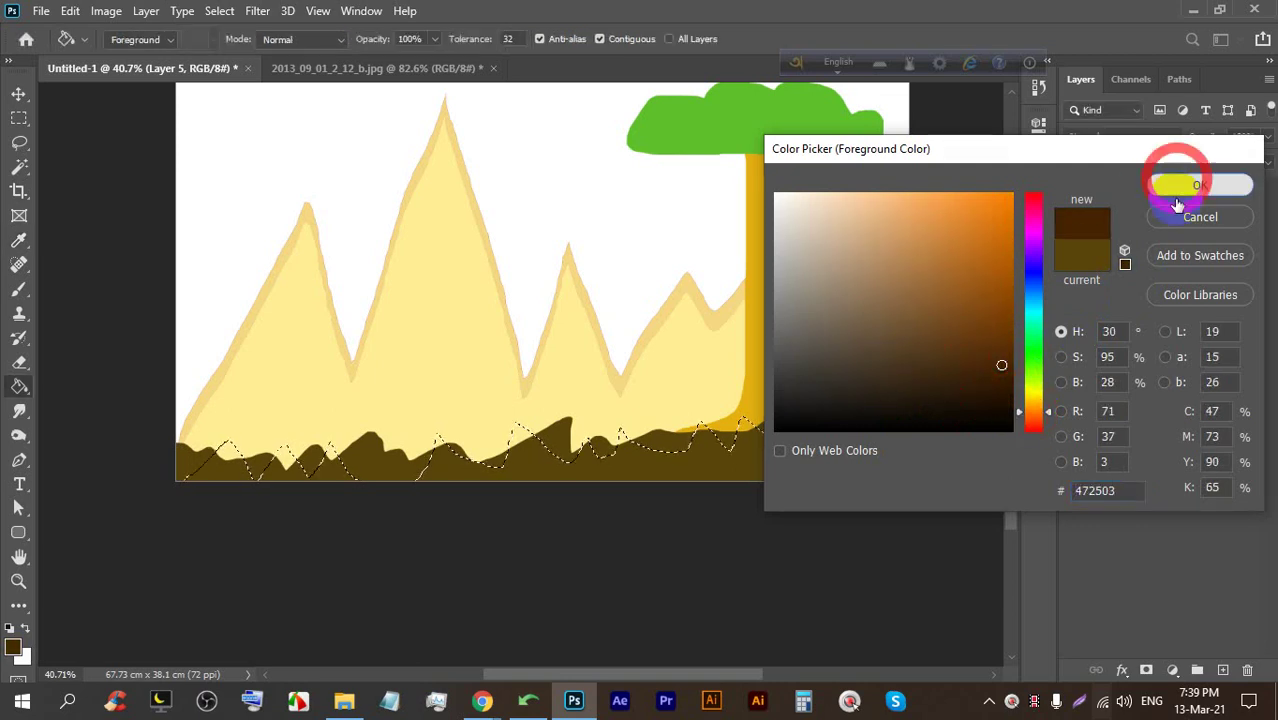
pyautogui.click(812, 466)
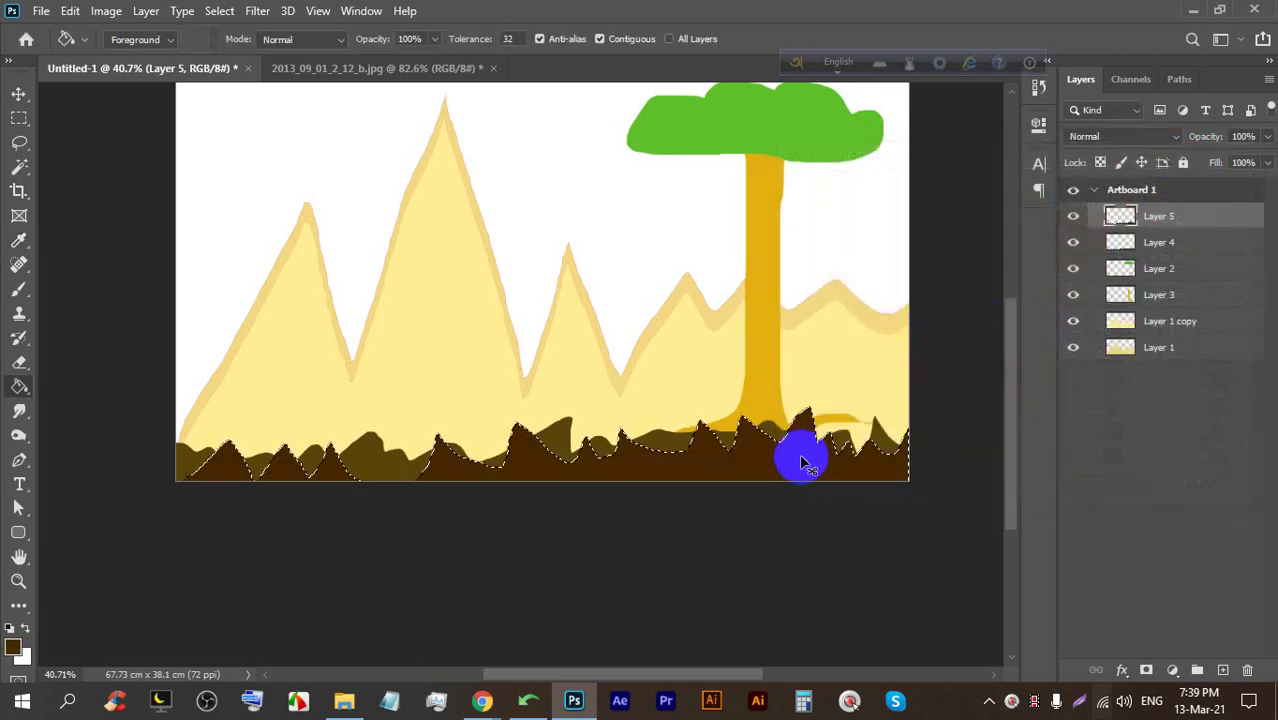
pyautogui.hotkey('ctrl', 'd')
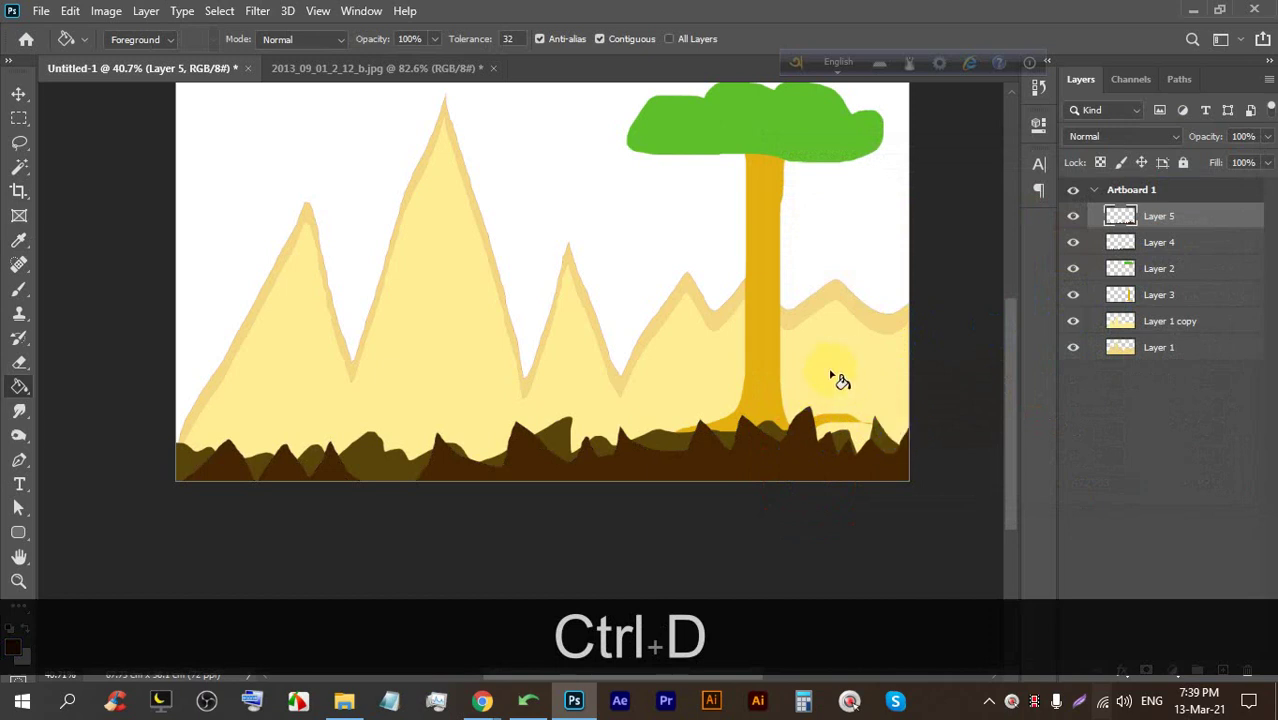
# Enlarge the green canopy on Layer 2 to about 120% and reposition it over the top of the trunk
pyautogui.scroll(-3, 818, 372)
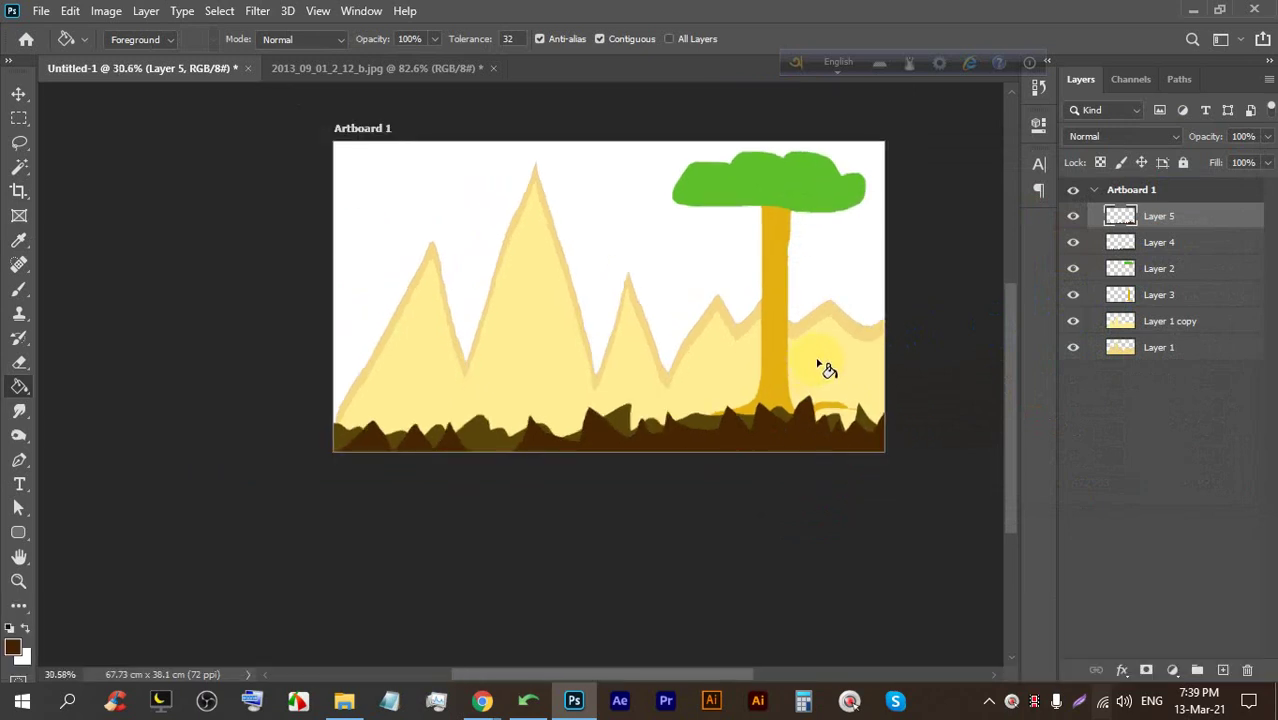
pyautogui.scroll(1, 665, 437)
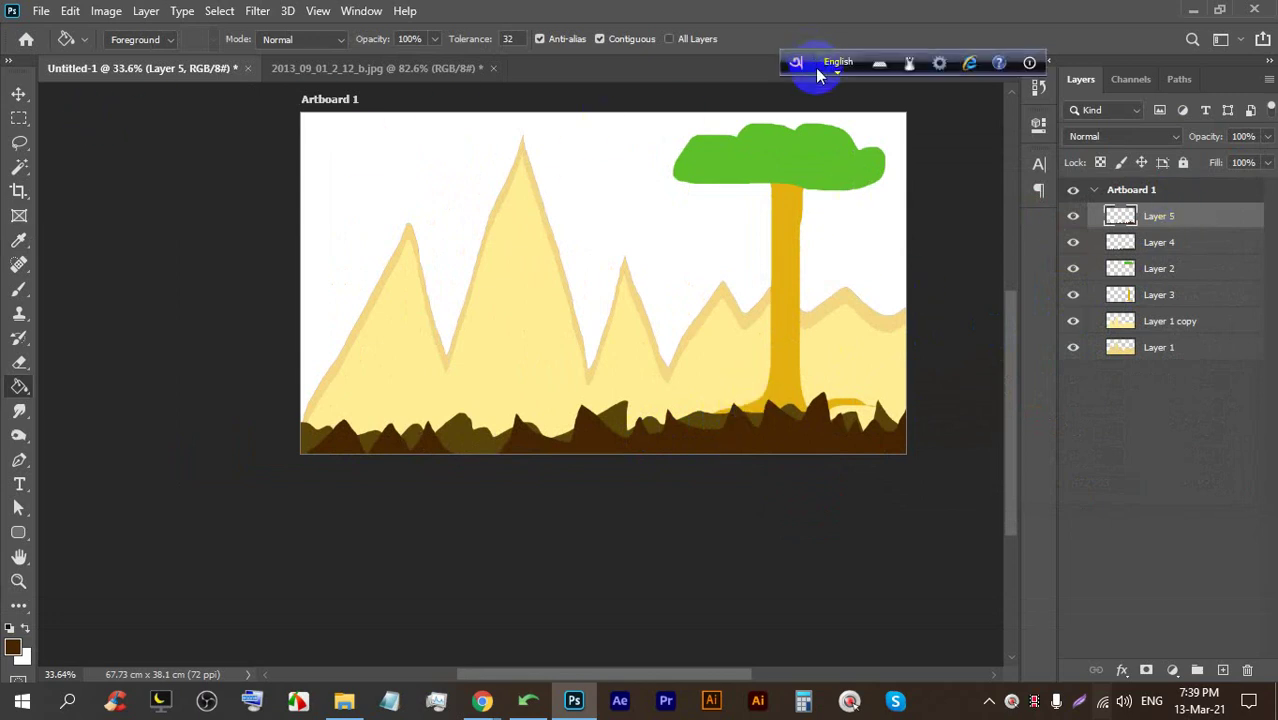
pyautogui.scroll(5, 818, 112)
pyautogui.click(1072, 270)
pyautogui.click(1072, 270)
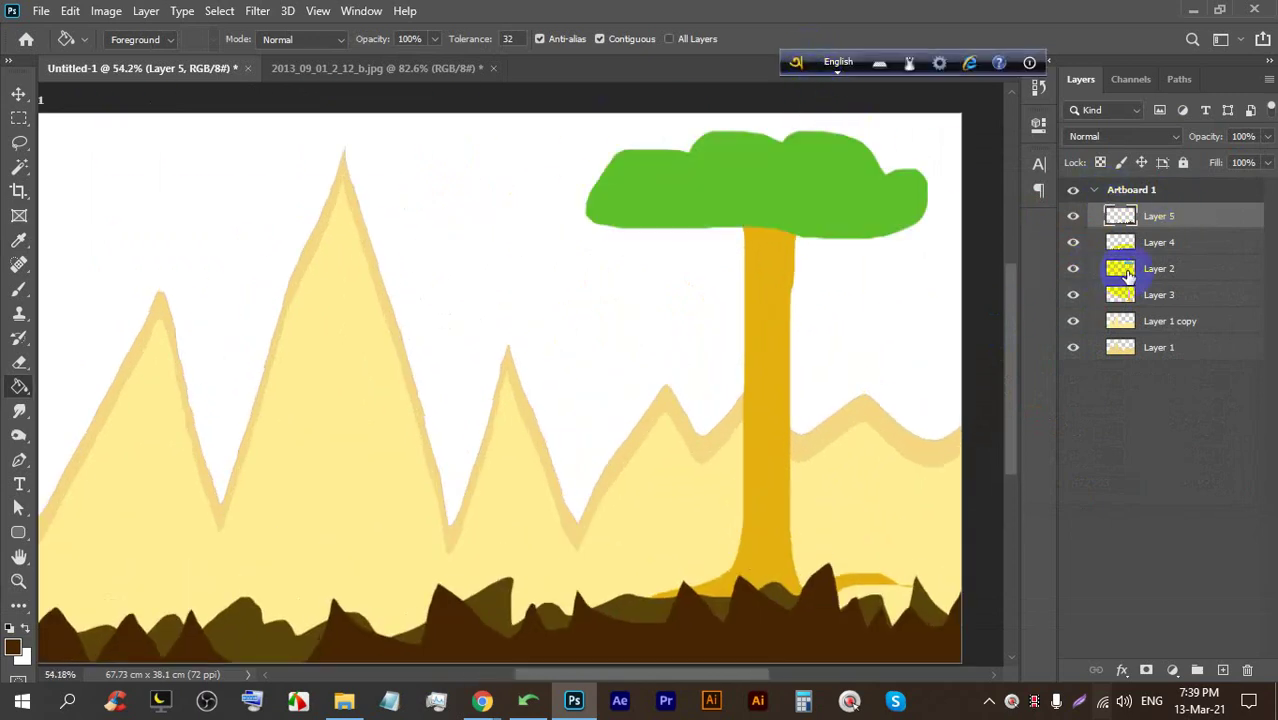
pyautogui.click(1130, 266)
pyautogui.press('ctrl')
pyautogui.hotkey('ctrl', 't')
pyautogui.moveTo(756, 238); pyautogui.dragTo(733, 281)
pyautogui.moveTo(818, 218)
pyautogui.mouseDown()
pyautogui.moveTo(747, 220)
pyautogui.moveTo(840, 218)
pyautogui.mouseUp()
pyautogui.scroll(-3, 810, 205)
pyautogui.moveTo(917, 154); pyautogui.dragTo(824, 177)
pyautogui.moveTo(675, 190); pyautogui.dragTo(633, 208)
pyautogui.moveTo(733, 208); pyautogui.dragTo(733, 205)
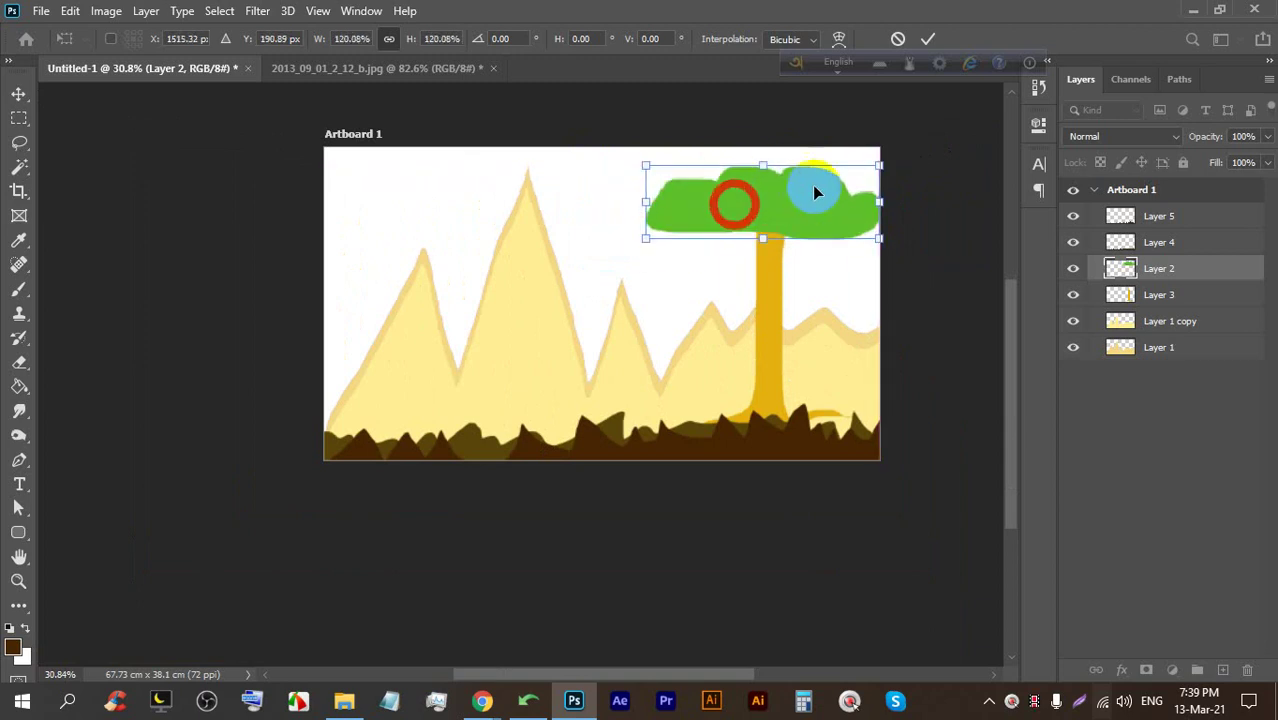
pyautogui.click(928, 39)
pyautogui.press('g')
pyautogui.scroll(-1, 582, 180)
pyautogui.scroll(1, 765, 200)
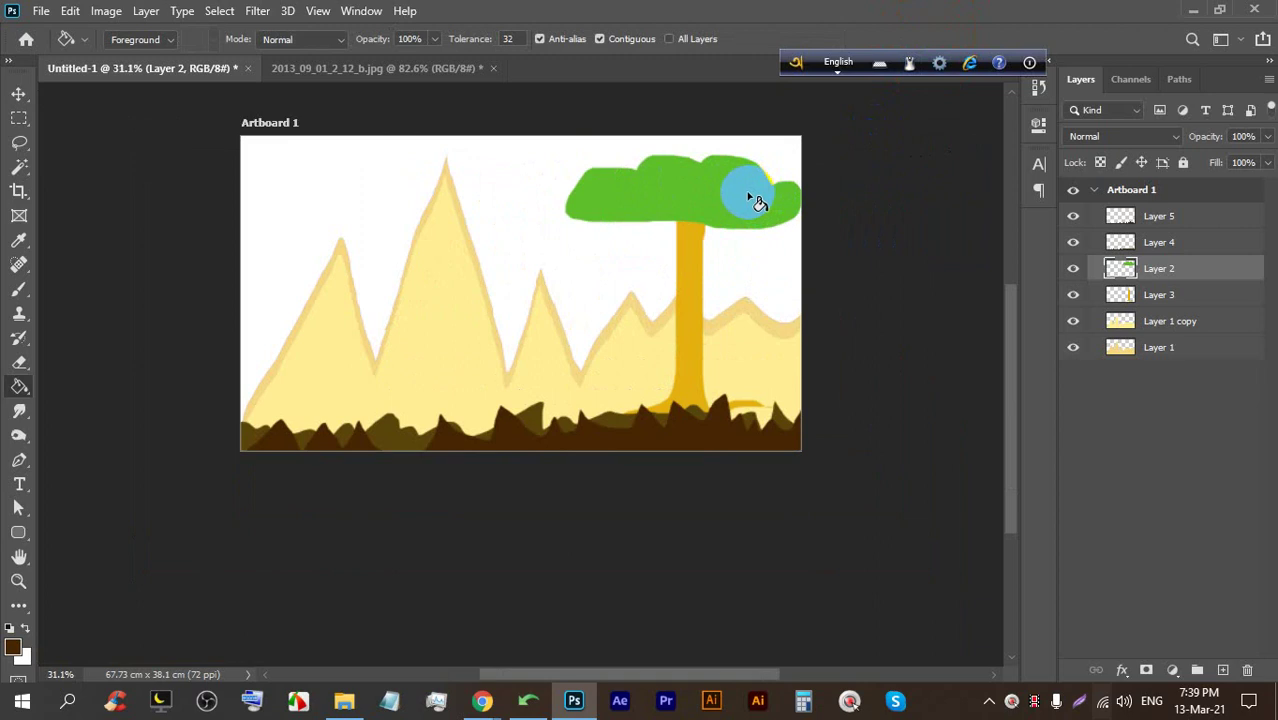
# Scale the green canopy down to about 79% around its centre above the trunk
pyautogui.hotkey('ctrl', 't')
pyautogui.moveTo(682, 149)
pyautogui.mouseDown()
pyautogui.moveTo(676, 163)
pyautogui.moveTo(707, 191)
pyautogui.mouseUp()
pyautogui.click(928, 39)
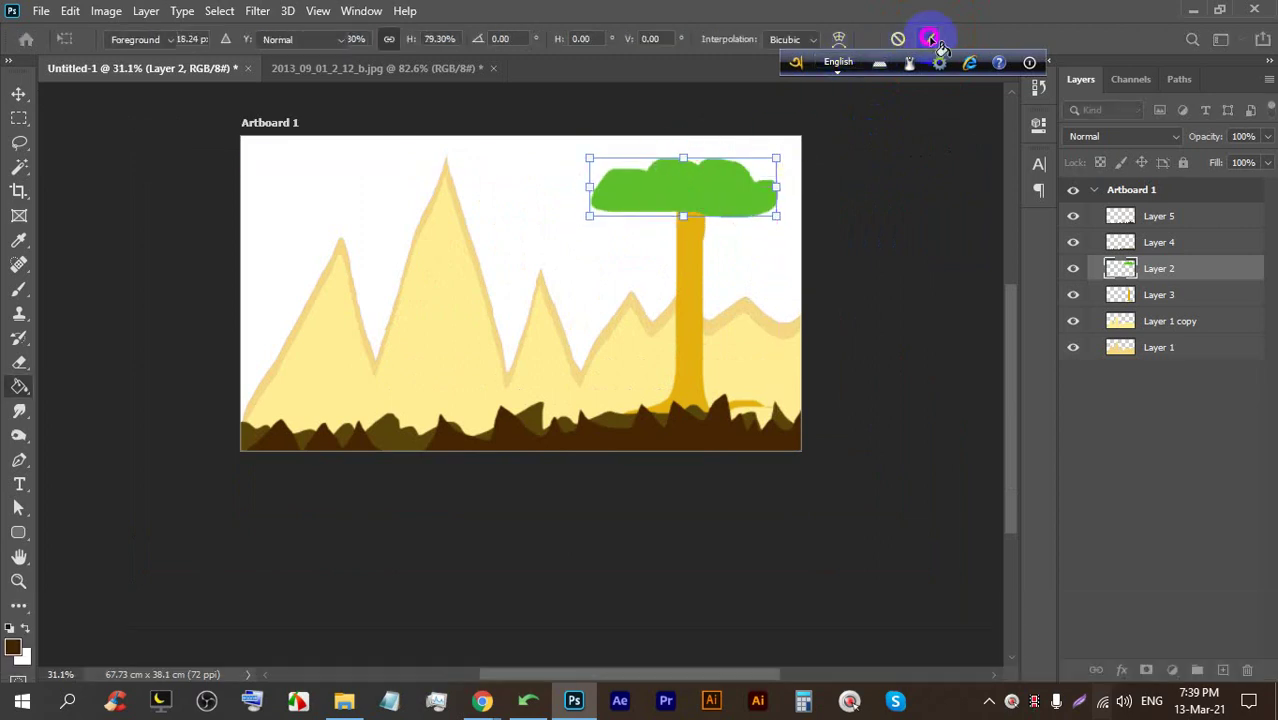
# Add a new layer above Layer 5 and outline a freehand flying-bird selection between the tallest peak and the canopy
pyautogui.click(1200, 222)
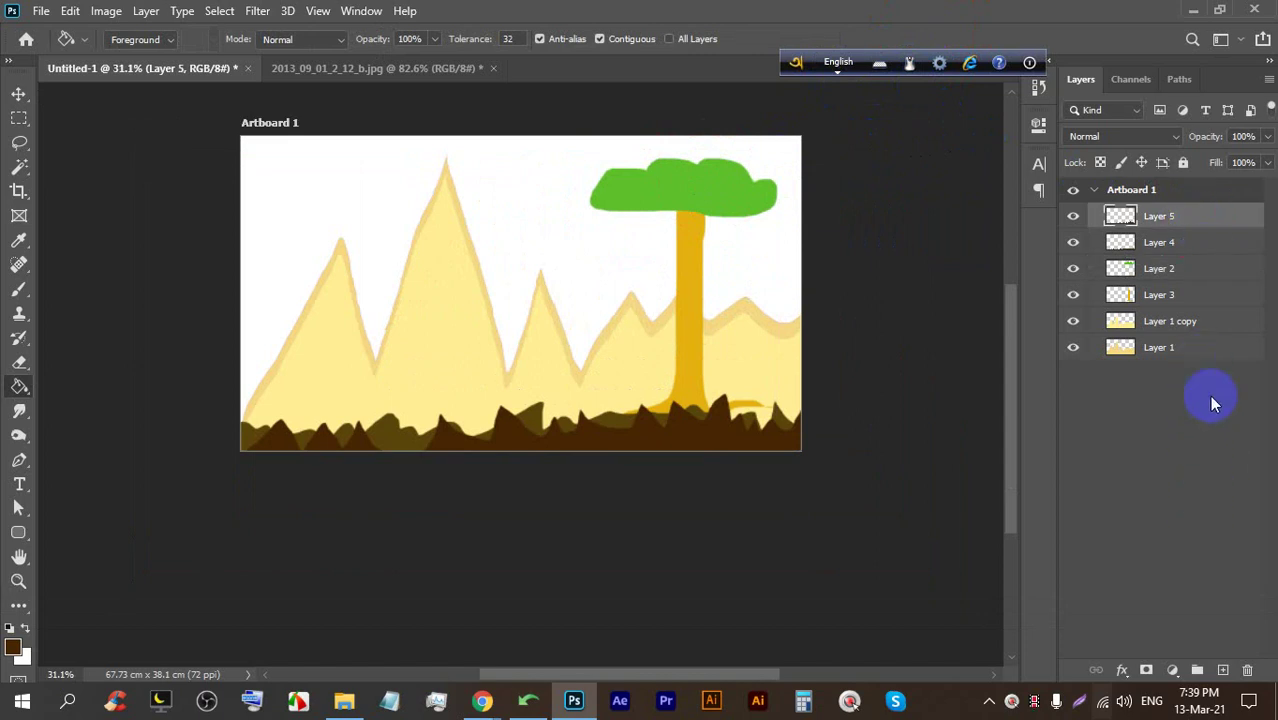
pyautogui.click(1223, 670)
pyautogui.scroll(5, 462, 137)
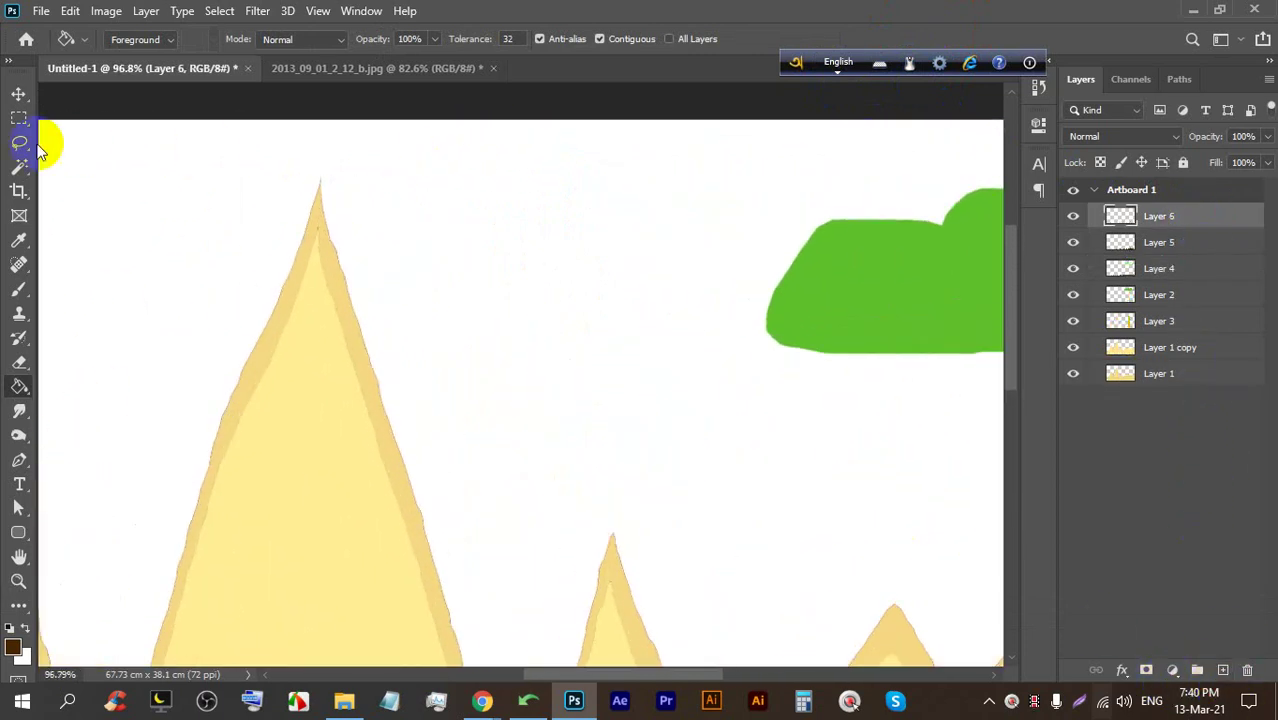
pyautogui.click(19, 142)
pyautogui.moveTo(488, 213)
pyautogui.mouseDown()
pyautogui.moveTo(548, 193)
pyautogui.moveTo(615, 199)
pyautogui.moveTo(634, 222)
pyautogui.moveTo(568, 207)
pyautogui.moveTo(516, 236)
pyautogui.moveTo(471, 226)
pyautogui.moveTo(372, 237)
pyautogui.moveTo(500, 212)
pyautogui.mouseUp()
pyautogui.hotkey('ctrl', 'd')
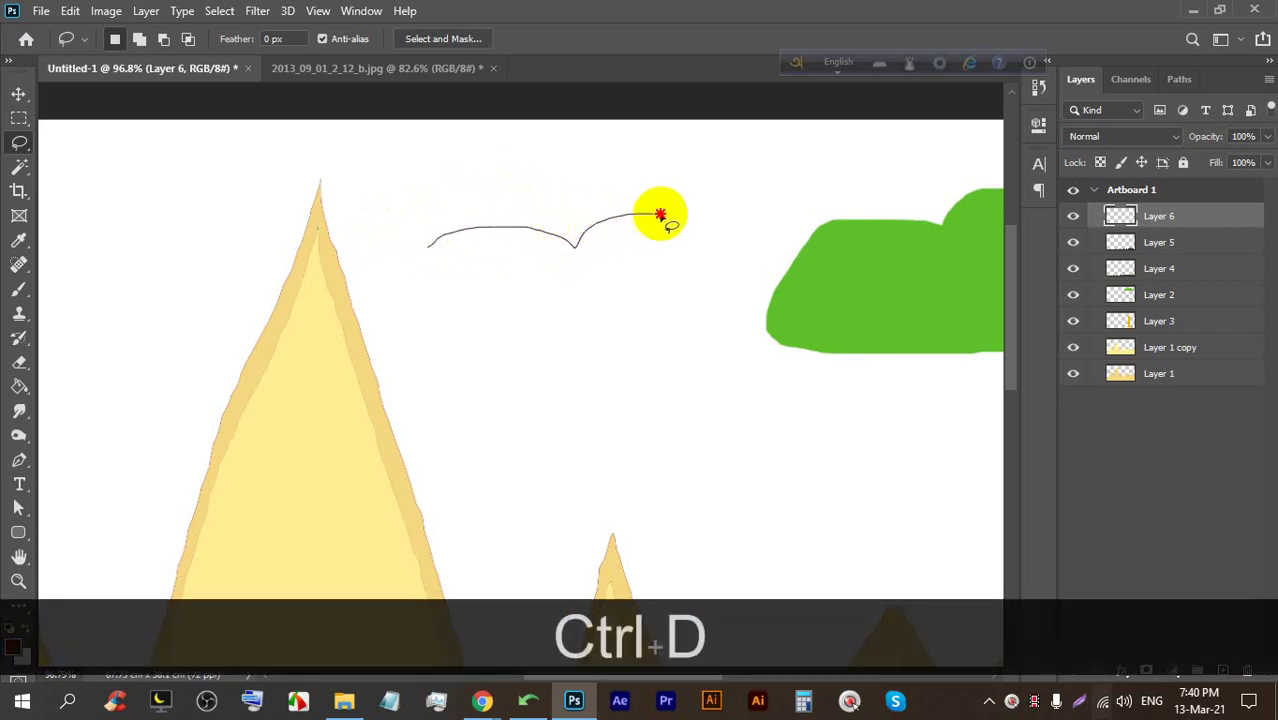
pyautogui.moveTo(660, 215); pyautogui.dragTo(692, 237)
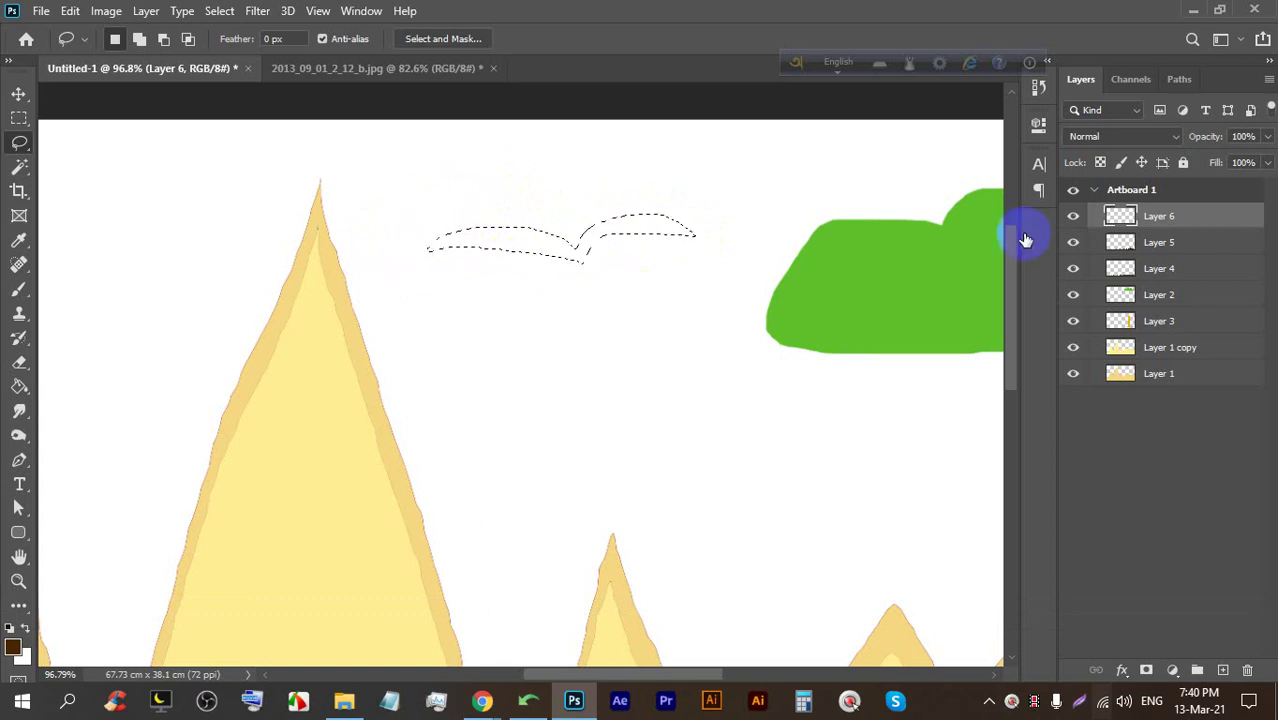
# Add another new layer, fill the bird selection on it with dark blue, and clear the selection
pyautogui.click(1178, 218)
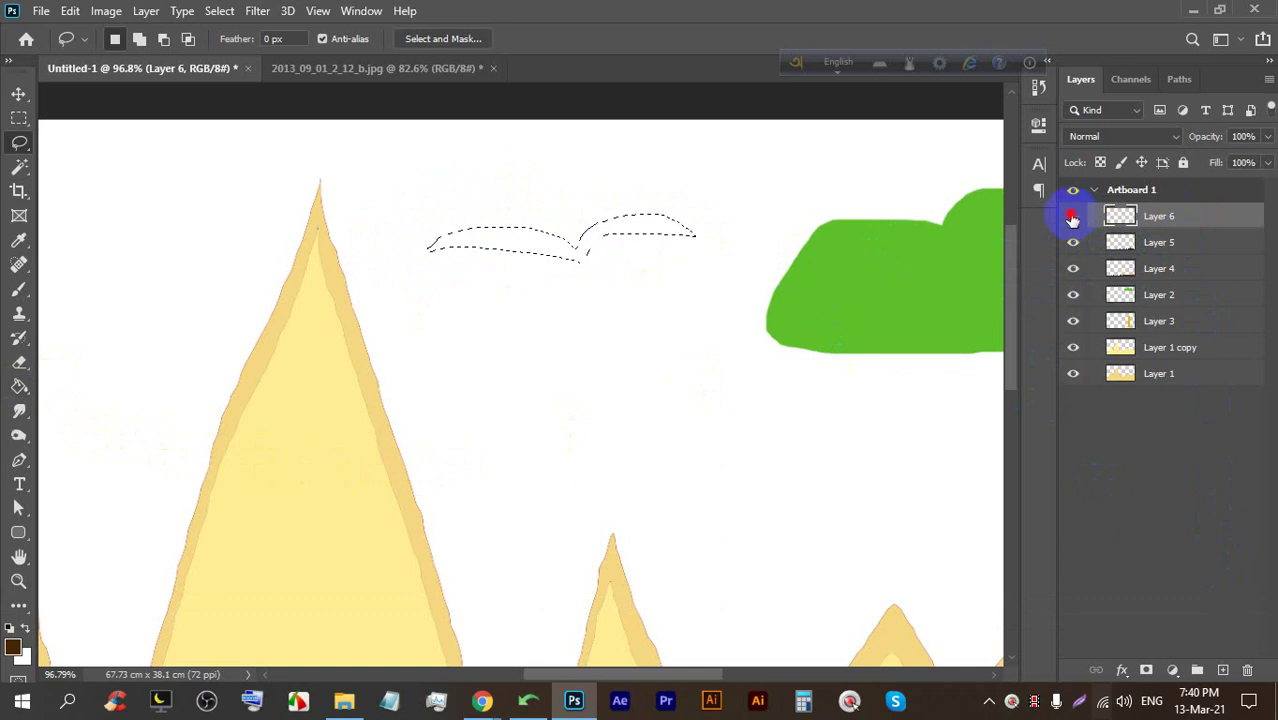
pyautogui.click(1222, 669)
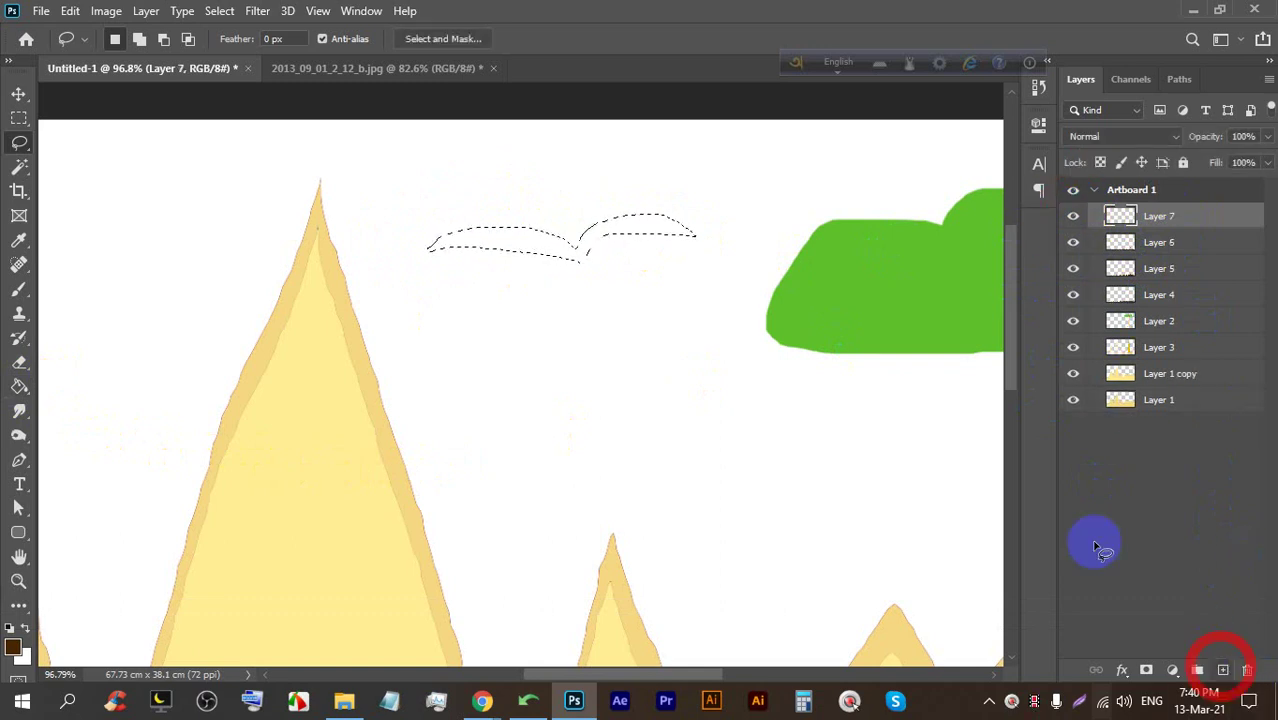
pyautogui.click(18, 388)
pyautogui.click(13, 646)
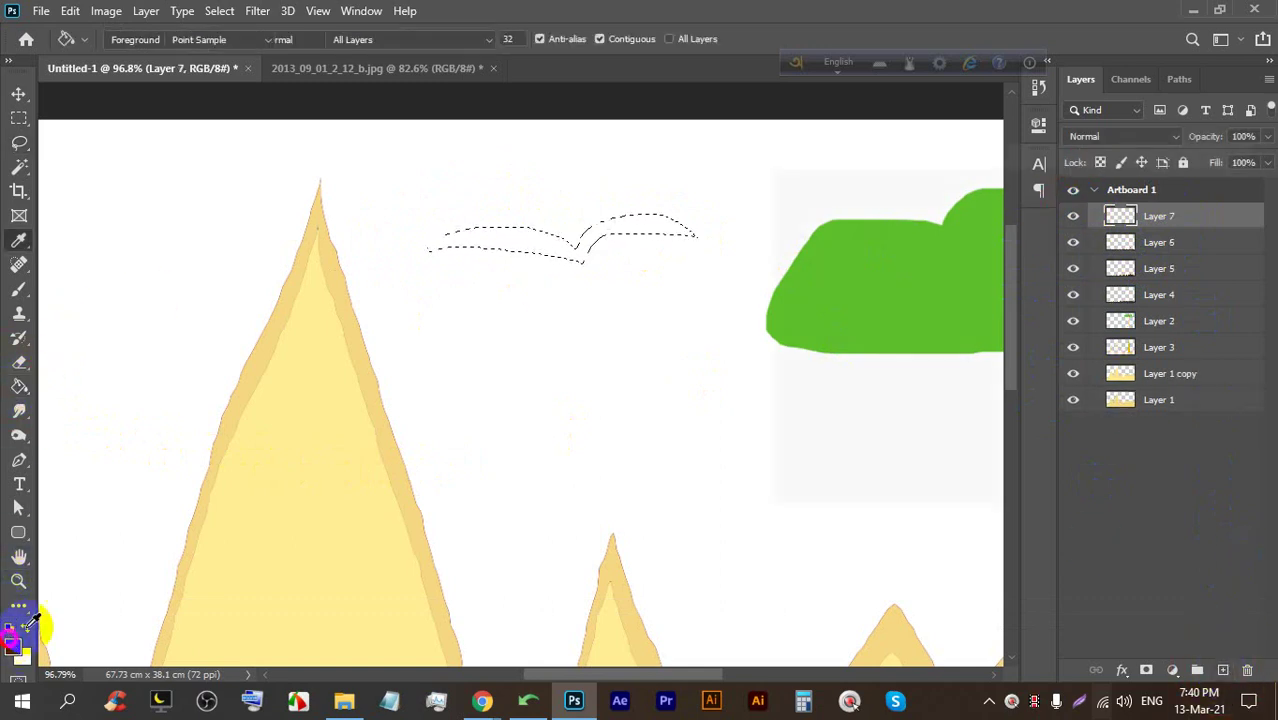
pyautogui.click(1033, 290)
pyautogui.moveTo(1000, 236); pyautogui.dragTo(978, 343)
pyautogui.click(1199, 186)
pyautogui.click(660, 232)
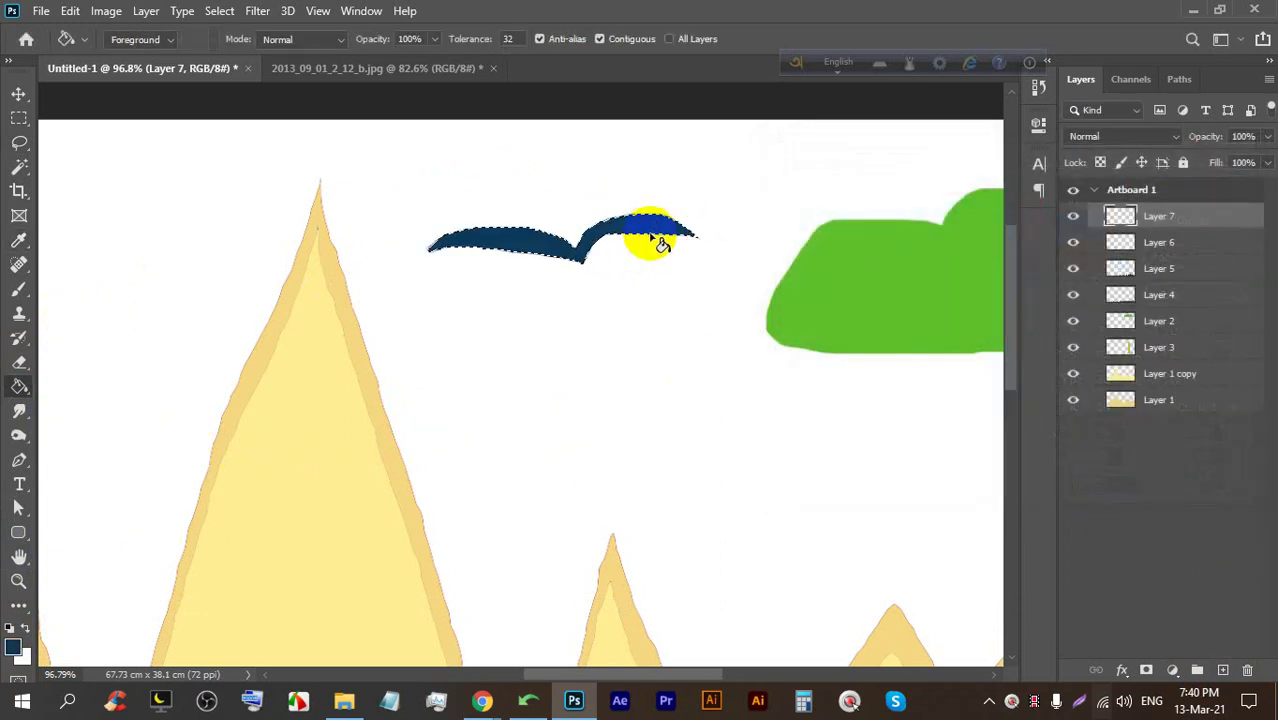
pyautogui.hotkey('ctrl', 'd')
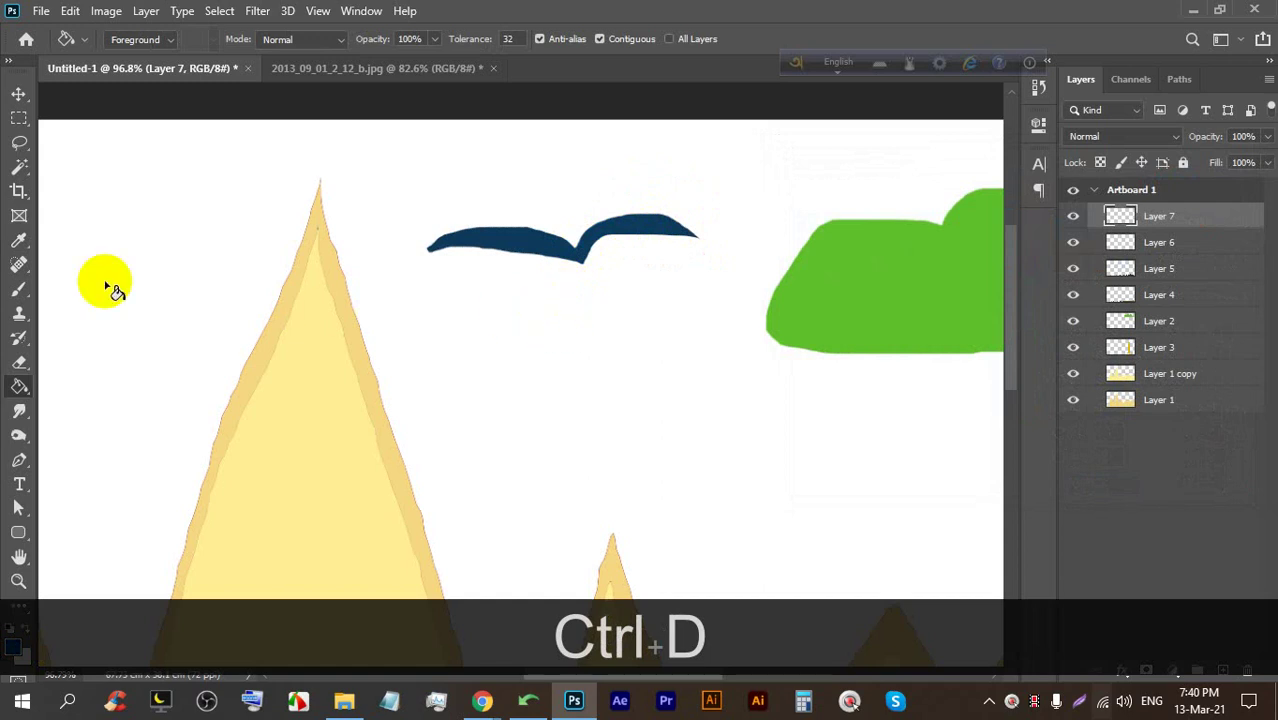
# On a new layer, lasso a smaller bird below the first, fill it with the same dark blue and deselect
pyautogui.click(18, 145)
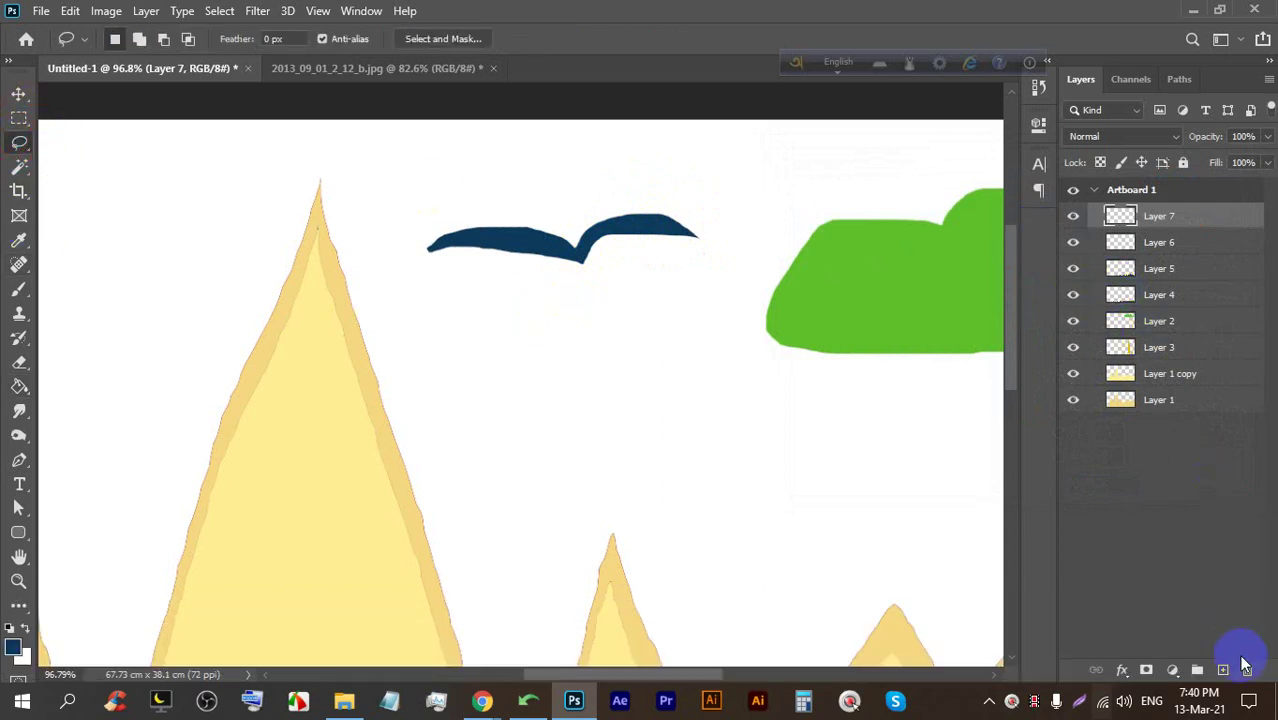
pyautogui.click(1224, 672)
pyautogui.moveTo(574, 341)
pyautogui.mouseDown()
pyautogui.moveTo(598, 317)
pyautogui.moveTo(667, 333)
pyautogui.moveTo(580, 347)
pyautogui.moveTo(564, 370)
pyautogui.moveTo(558, 357)
pyautogui.moveTo(477, 346)
pyautogui.moveTo(495, 330)
pyautogui.moveTo(592, 340)
pyautogui.mouseUp()
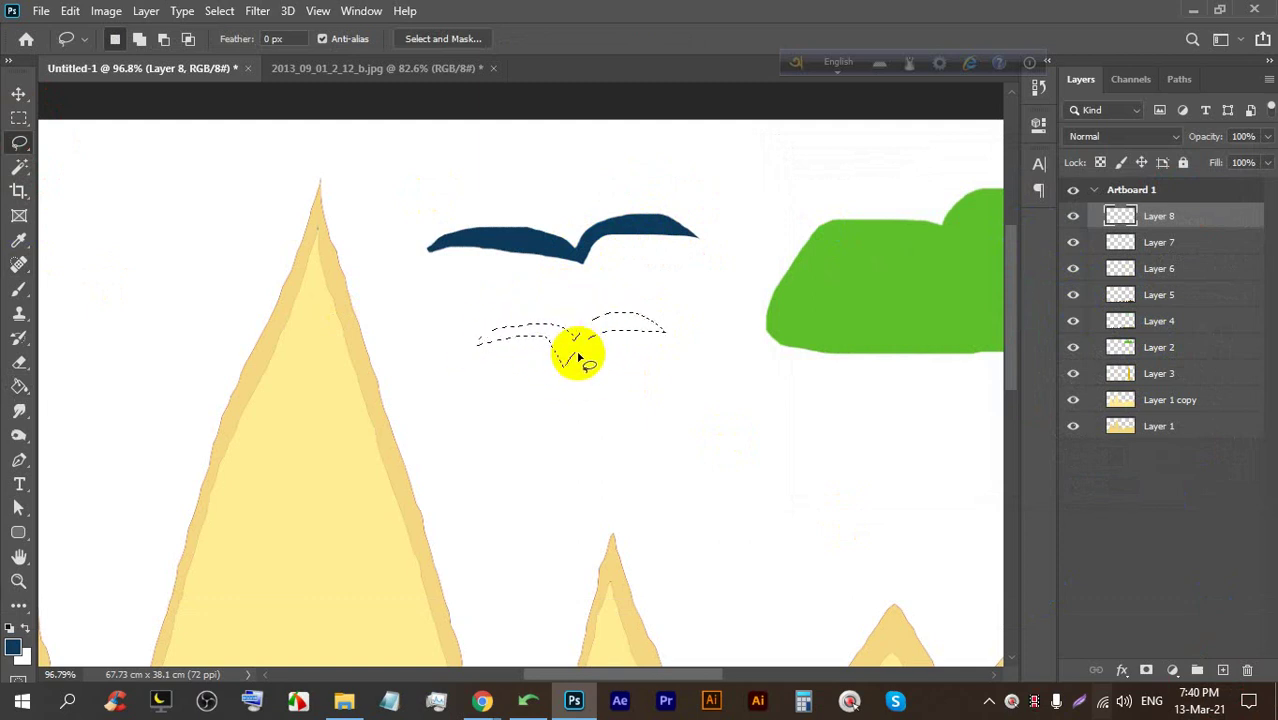
pyautogui.hotkey('alt', 'Delete')
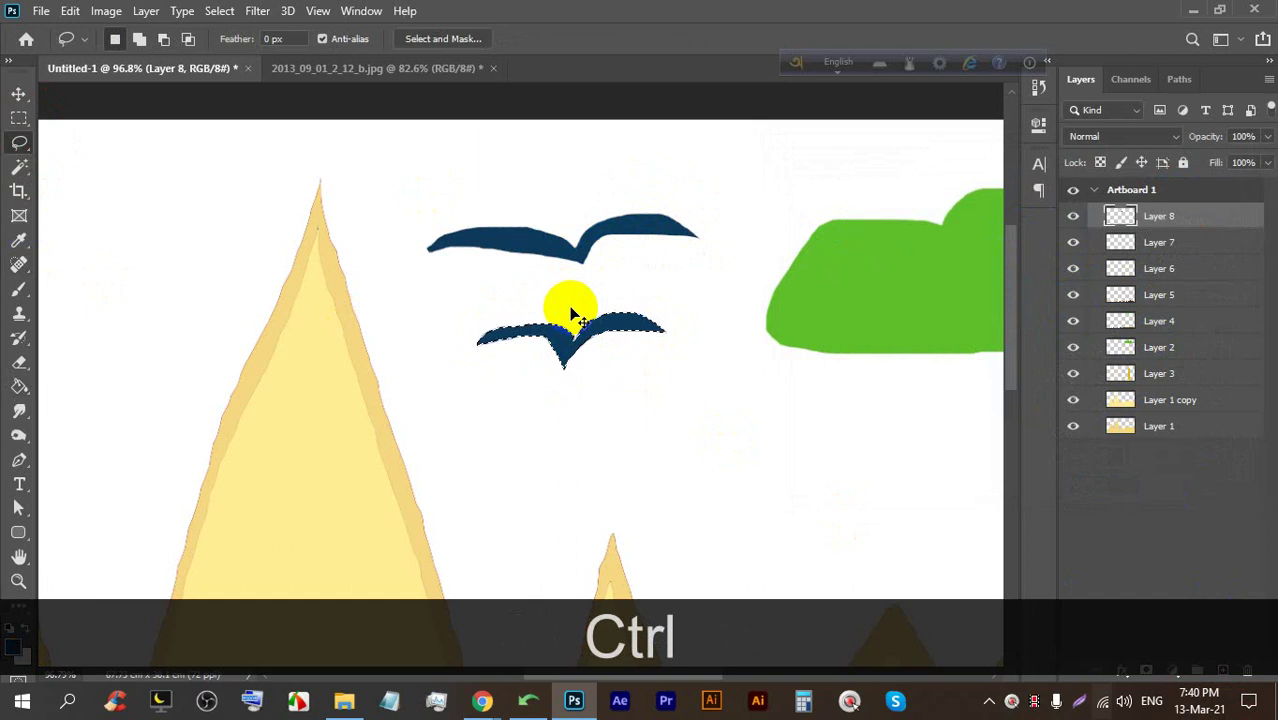
pyautogui.hotkey('ctrl', 'd')
# Duplicate the smaller bird twice, placing one copy on each side above the first bird
pyautogui.click(18, 93)
pyautogui.moveTo(577, 348); pyautogui.dragTo(428, 178)
pyautogui.scroll(-6, 440, 195)
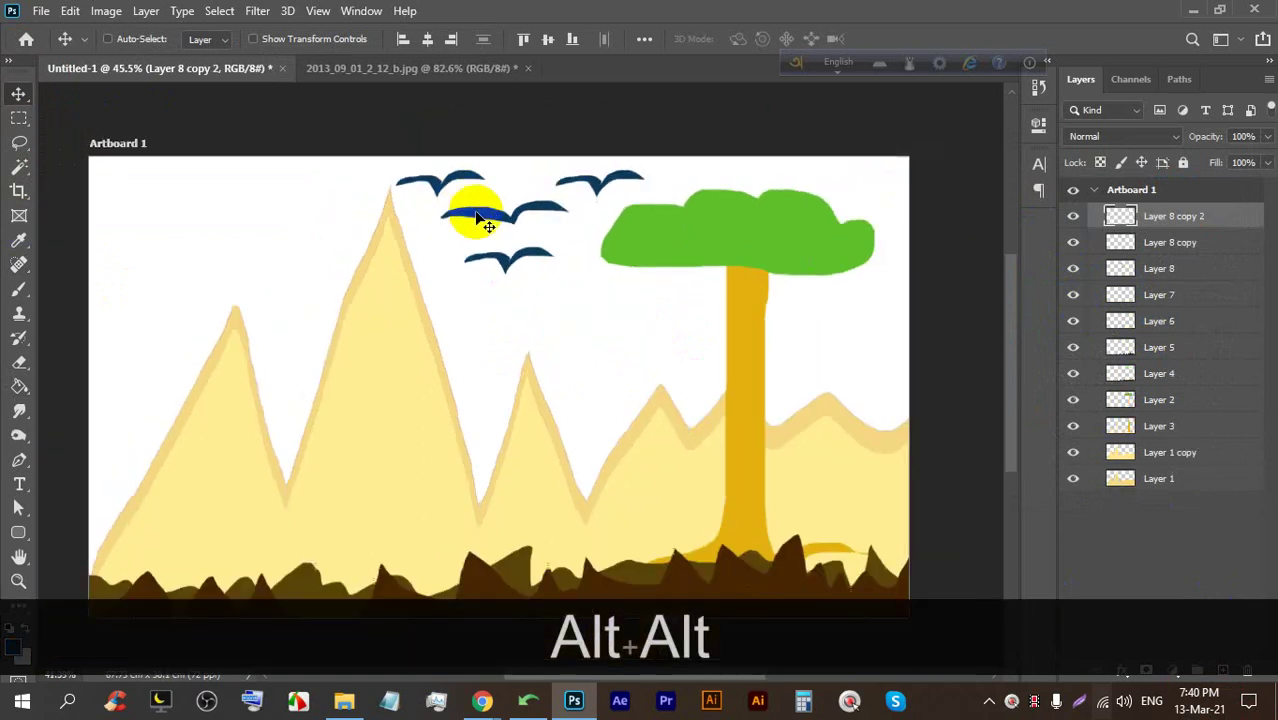
pyautogui.keyDown('shift'); pyautogui.click(1203, 278); pyautogui.keyUp('shift')
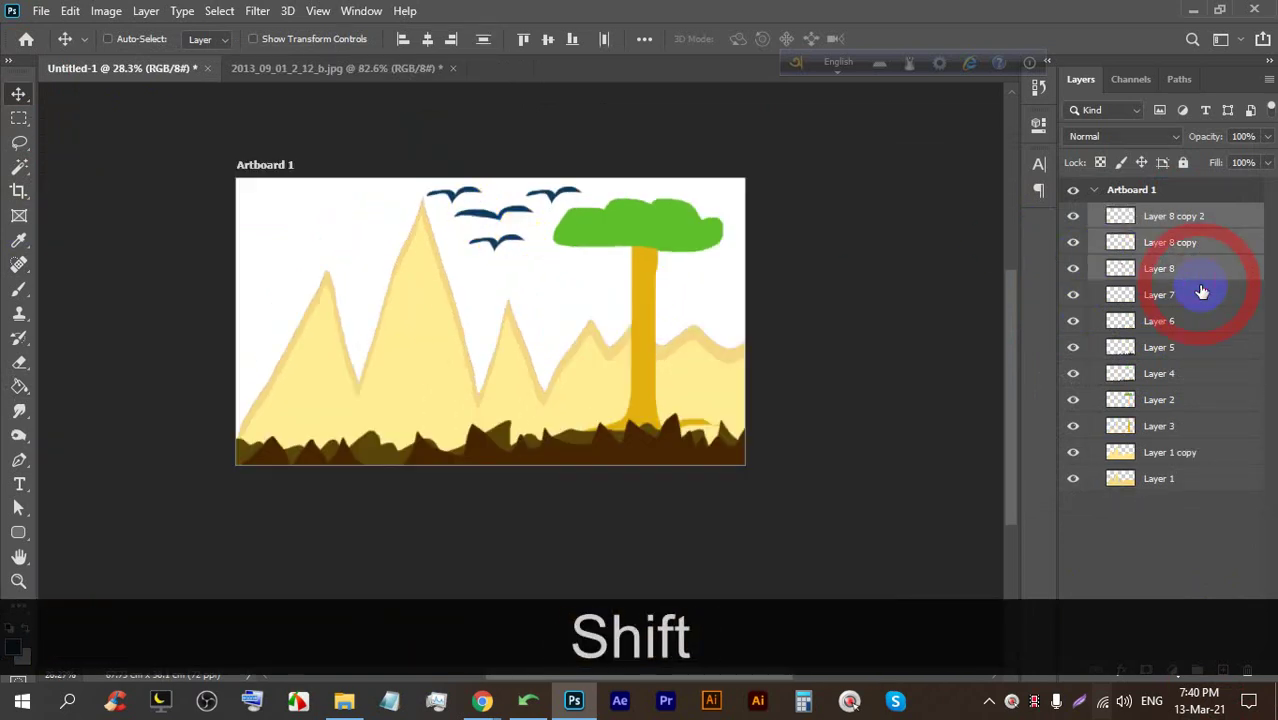
pyautogui.hotkey('ctrl', 'shift', 't')
pyautogui.moveTo(500, 185); pyautogui.dragTo(510, 213)
pyautogui.click(897, 38)
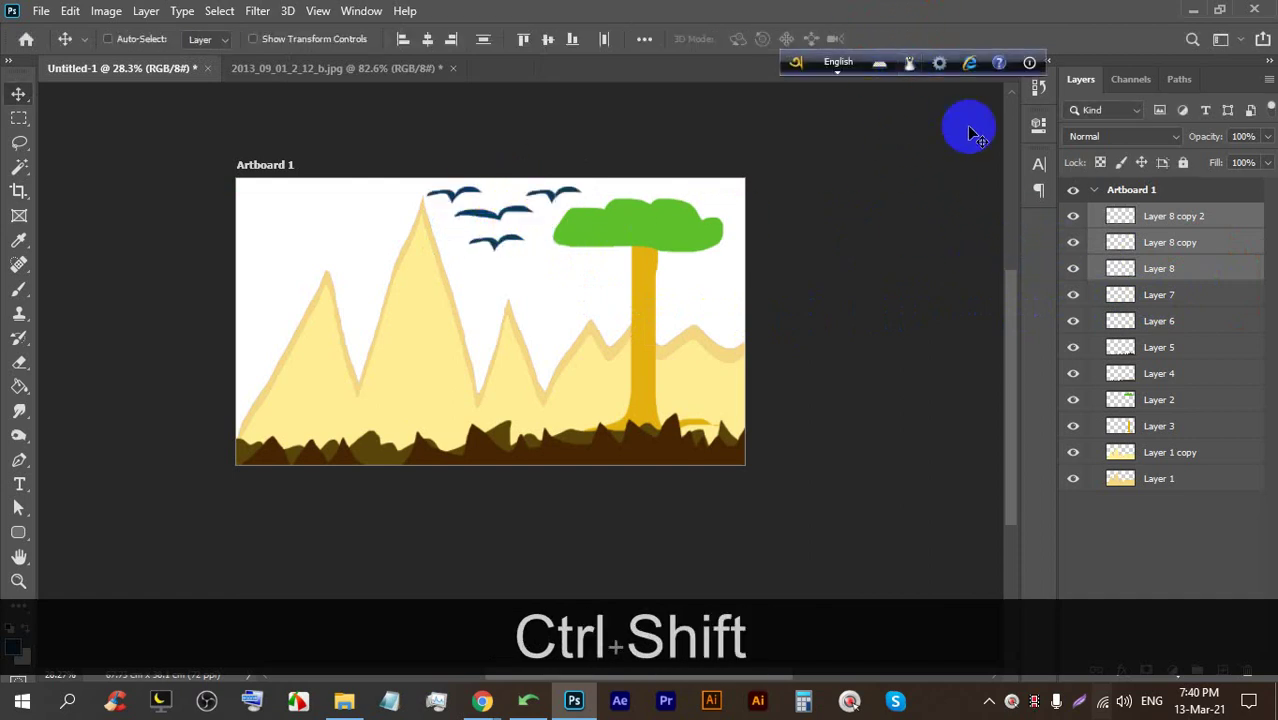
# Scale all four bird layers together to about 74%, rotate them about -11.8°, and move them above the leftmost mountain
pyautogui.keyDown('shift'); pyautogui.click(1163, 295); pyautogui.keyUp('shift')
pyautogui.hotkey('ctrl', 'shift', 't')
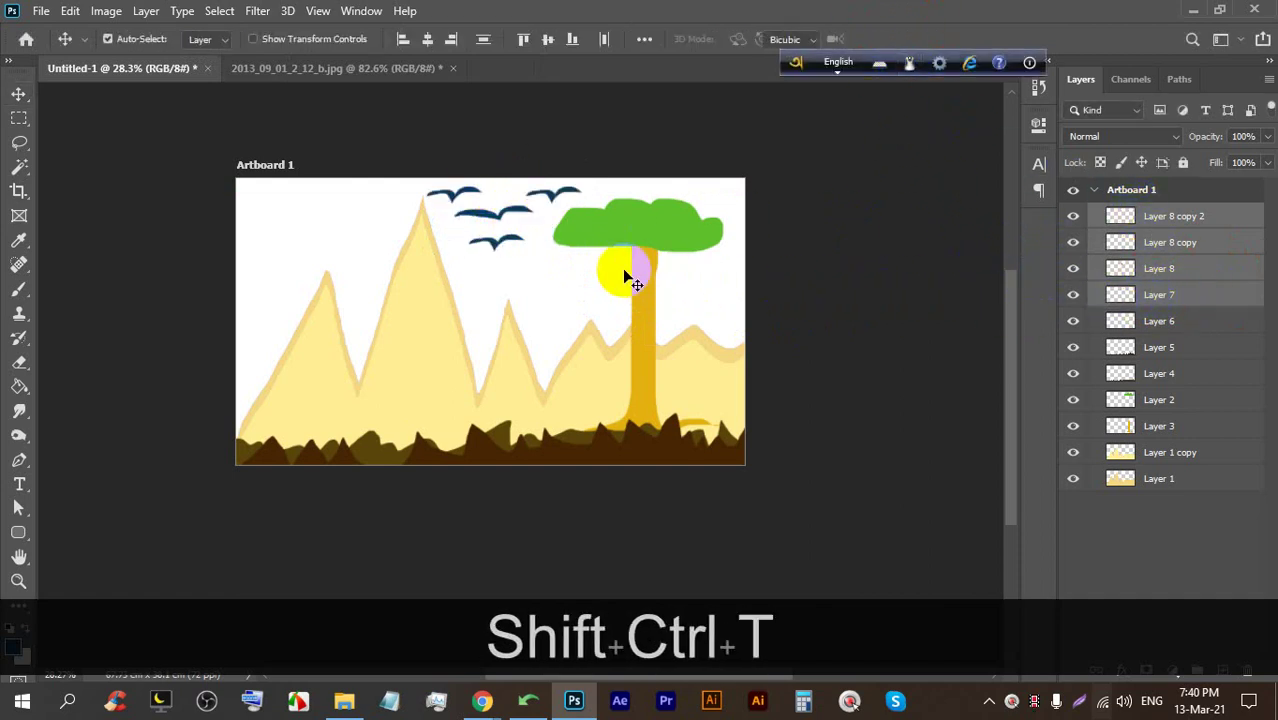
pyautogui.moveTo(513, 222); pyautogui.dragTo(311, 209)
pyautogui.moveTo(389, 205)
pyautogui.mouseDown()
pyautogui.moveTo(388, 166)
pyautogui.moveTo(400, 244)
pyautogui.moveTo(394, 184)
pyautogui.mouseUp()
pyautogui.moveTo(345, 236); pyautogui.dragTo(322, 205)
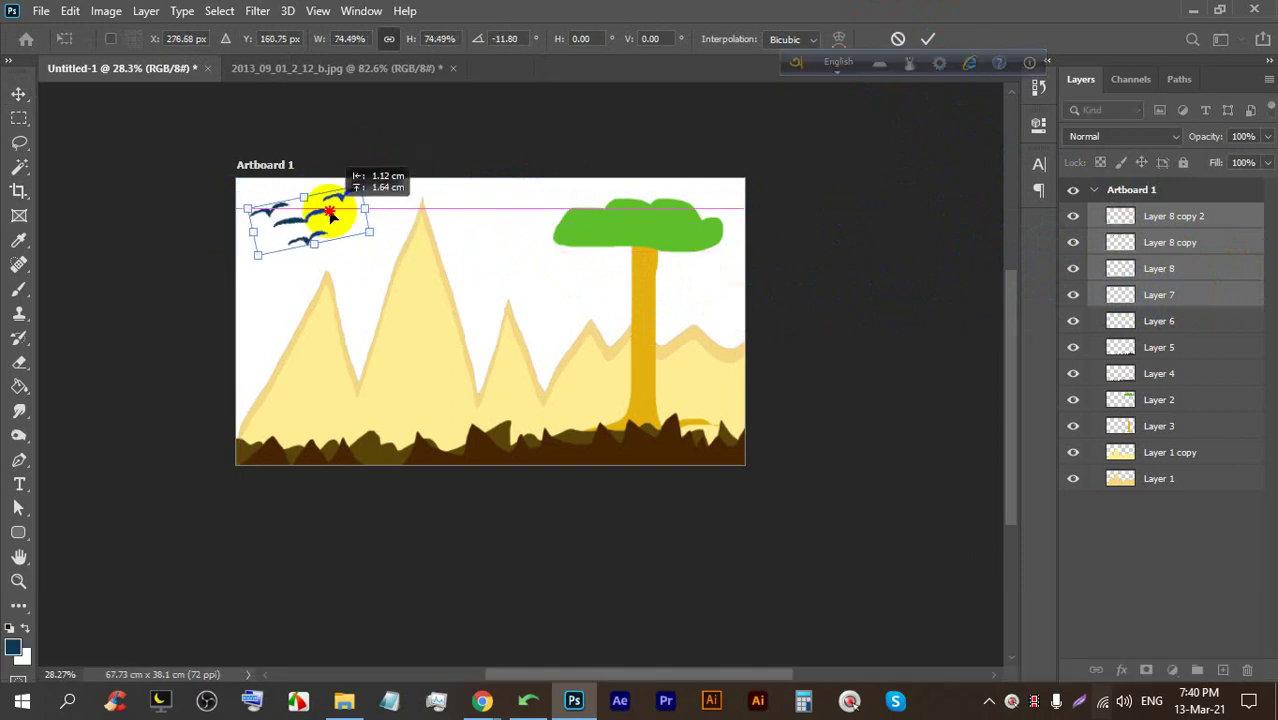
pyautogui.click(929, 38)
pyautogui.scroll(4, 205, 208)
pyautogui.scroll(-4, 253, 208)
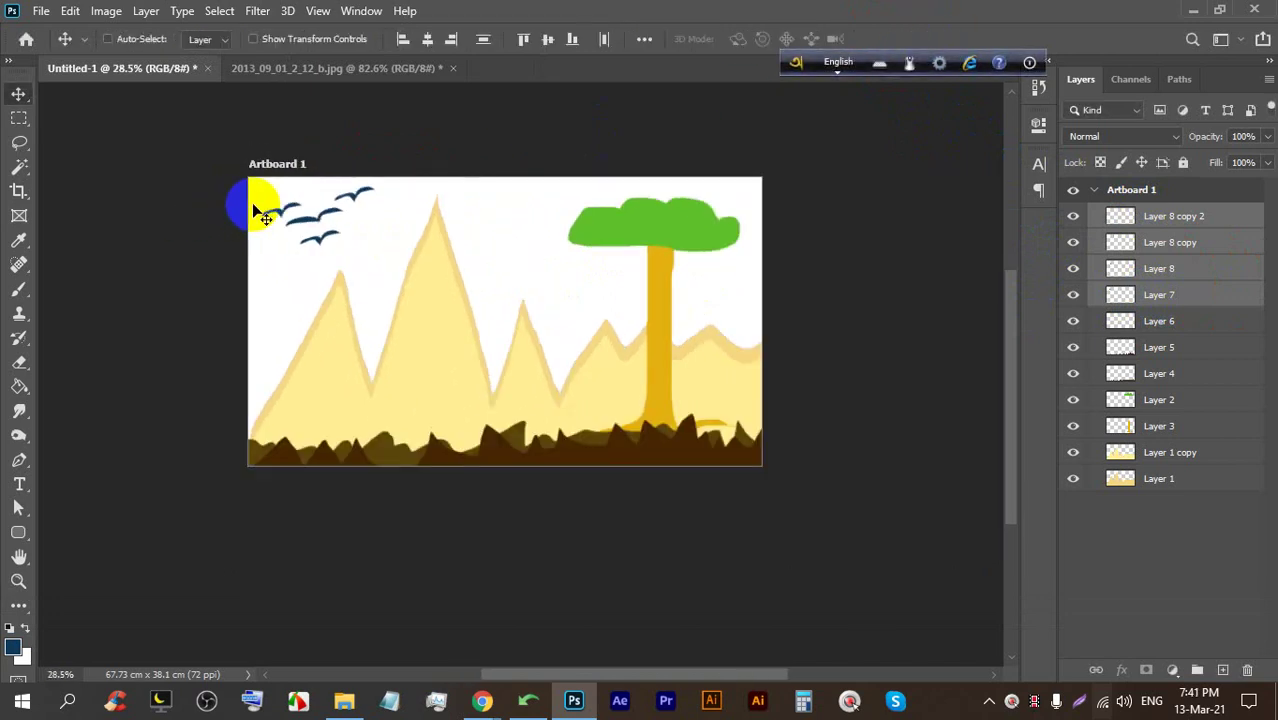
pyautogui.click(444, 596)
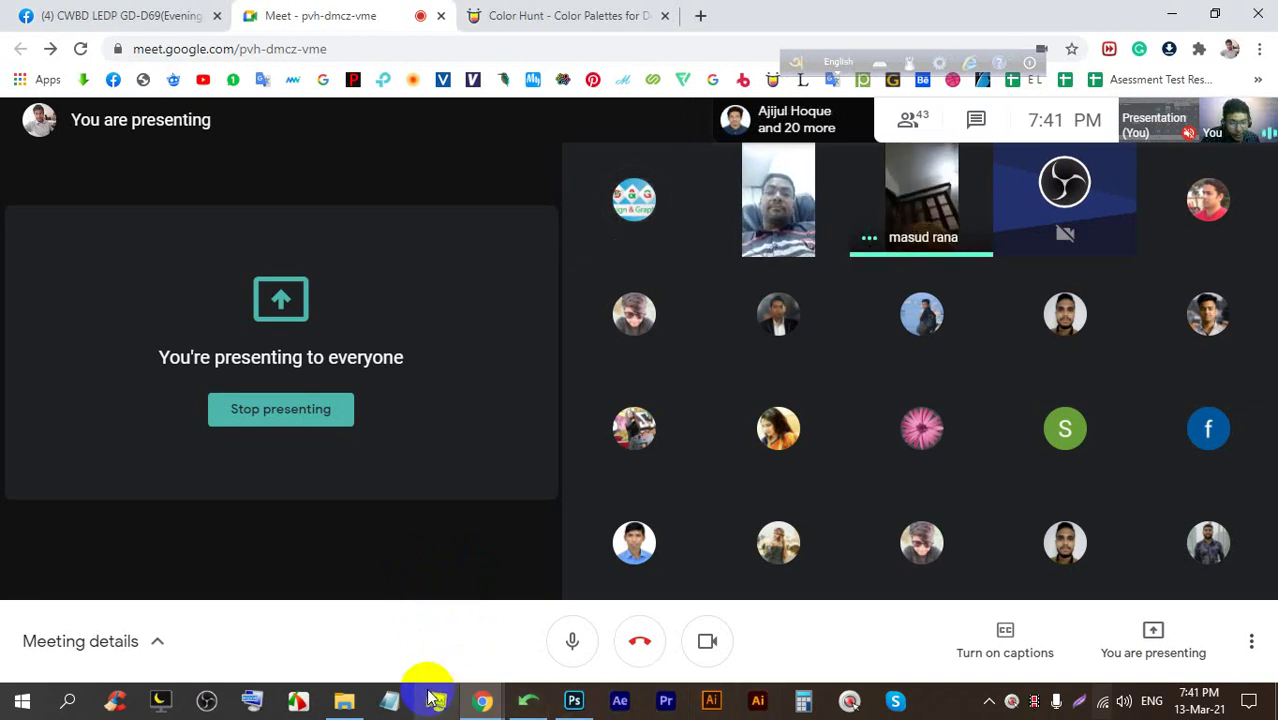
pyautogui.moveTo(344, 703)
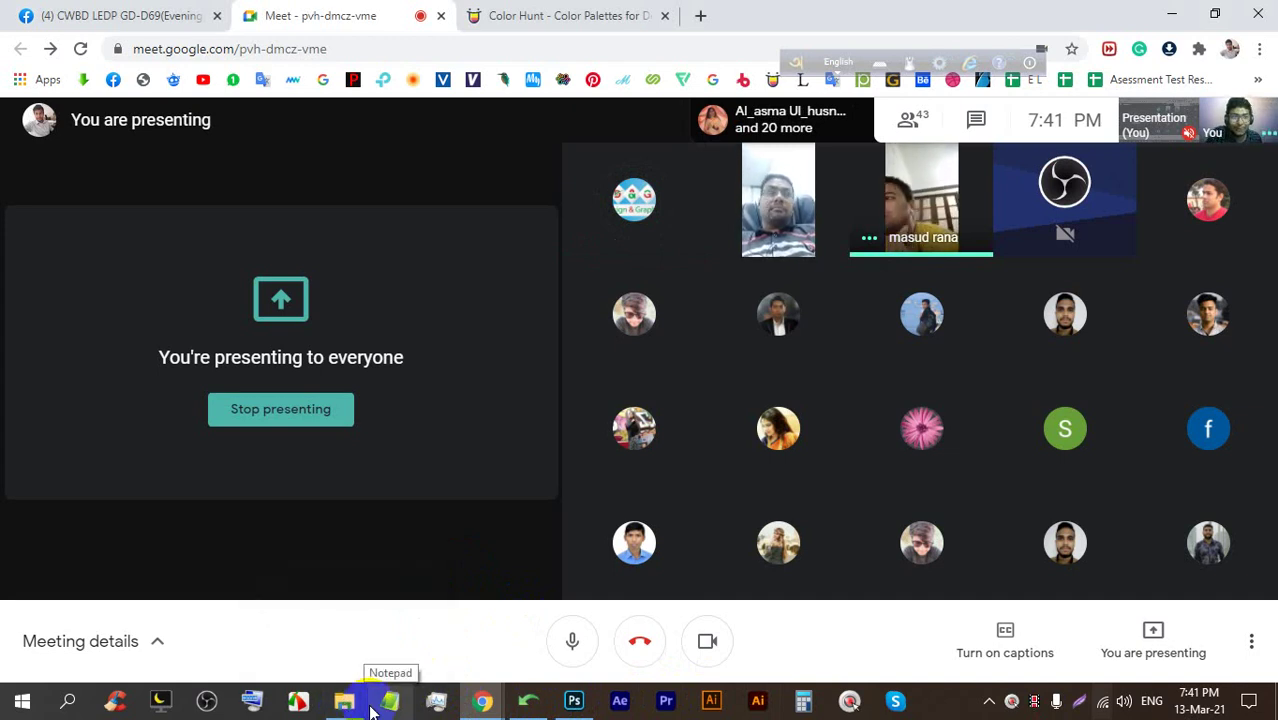
pyautogui.click(370, 705)
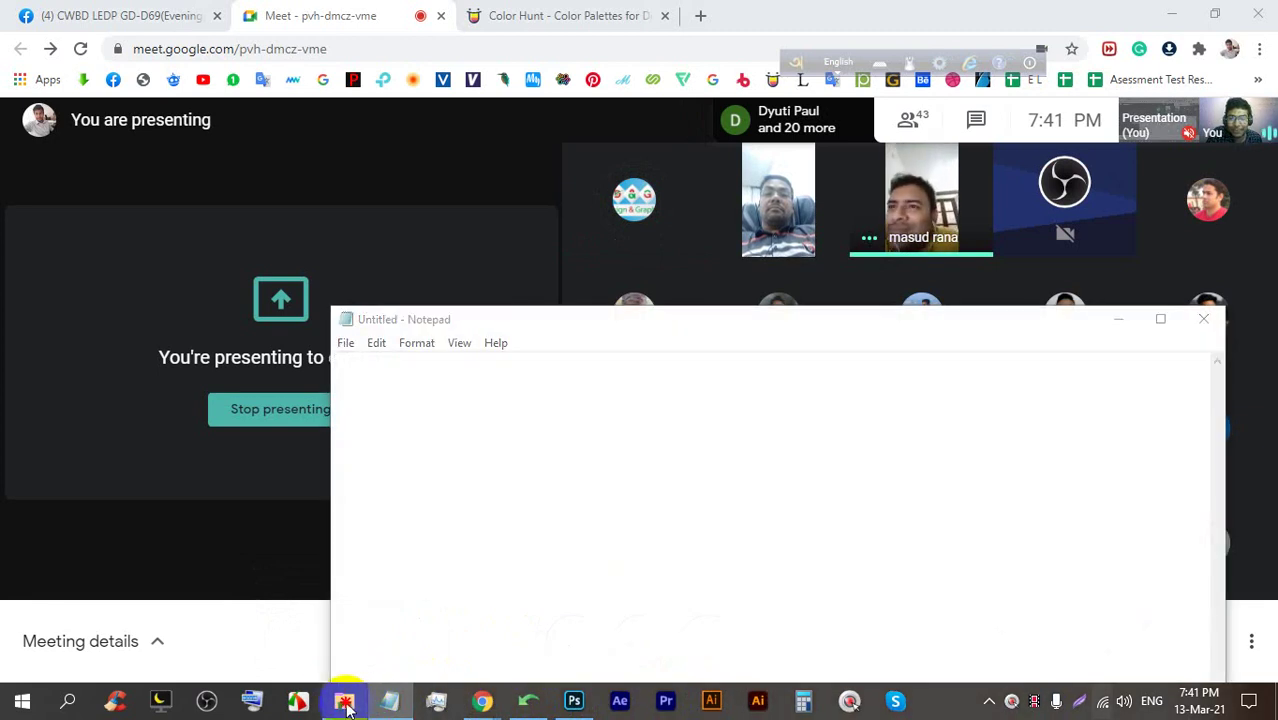
pyautogui.click(344, 703)
pyautogui.click(344, 705)
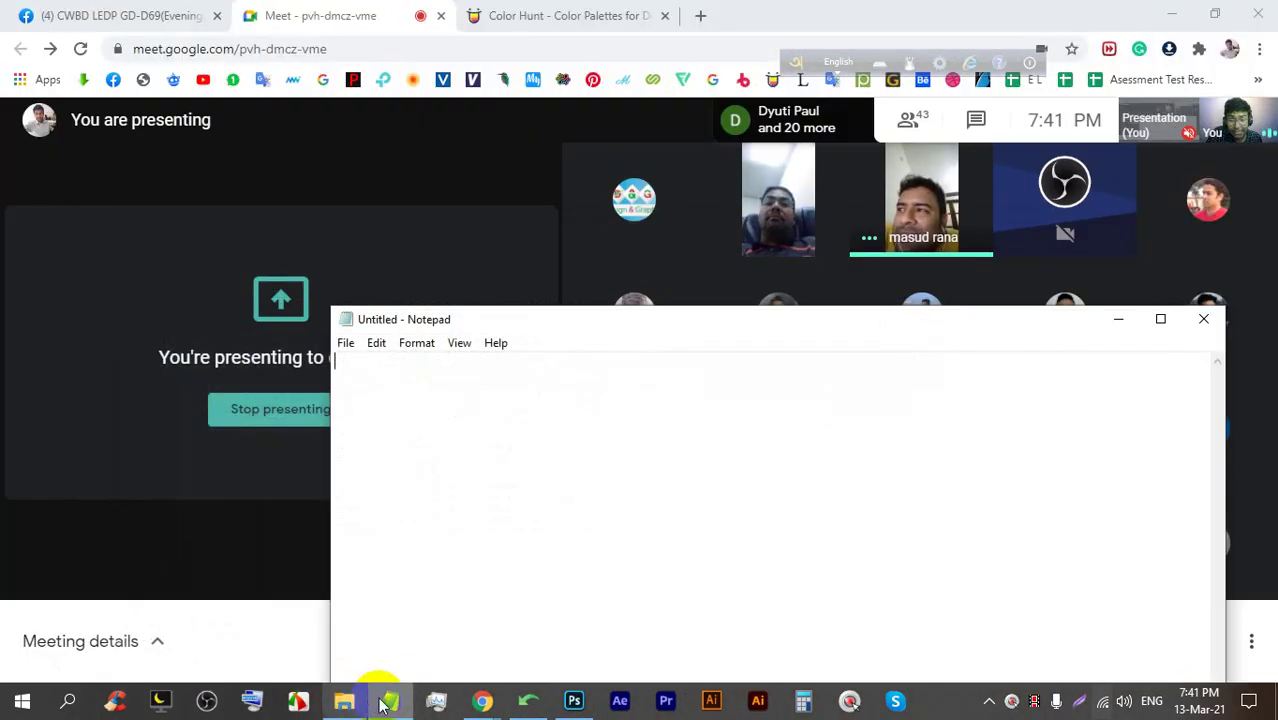
pyautogui.click(1205, 320)
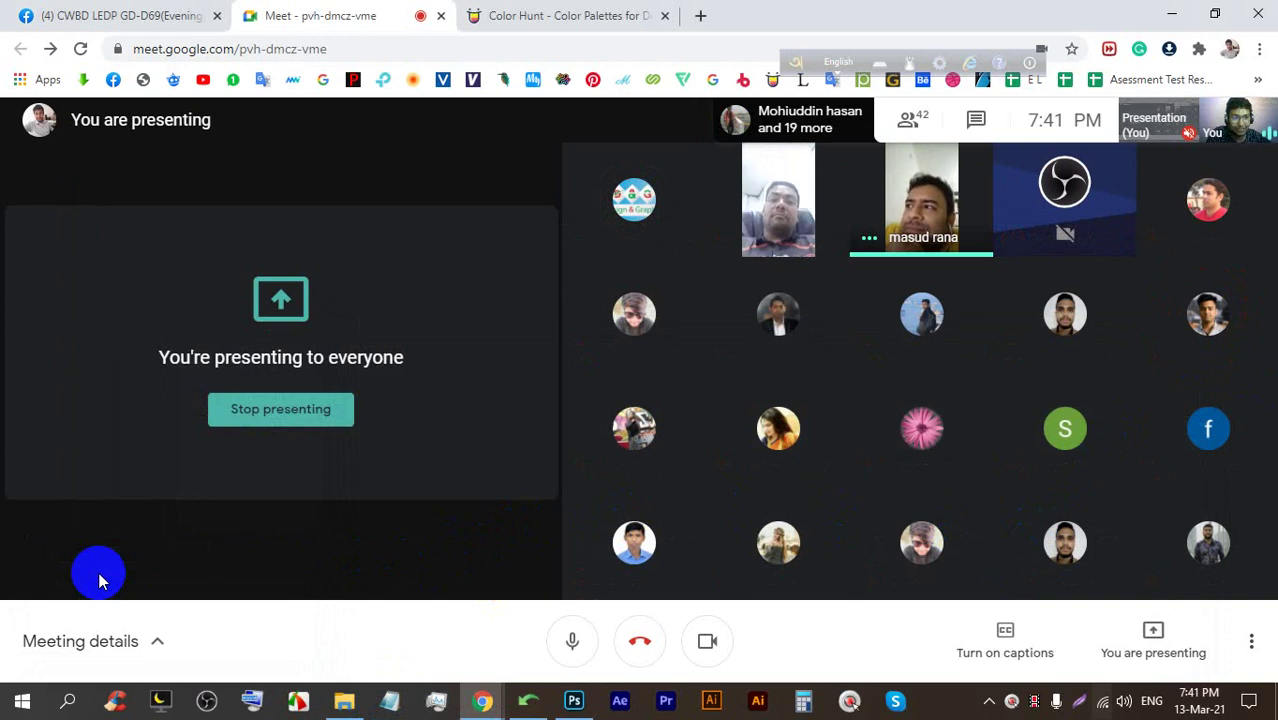
# Find the Facebook sign-up screenshot maxresdefault (3).jpg in the Downloads folder and open it in Photoshop as a new document
pyautogui.click(344, 703)
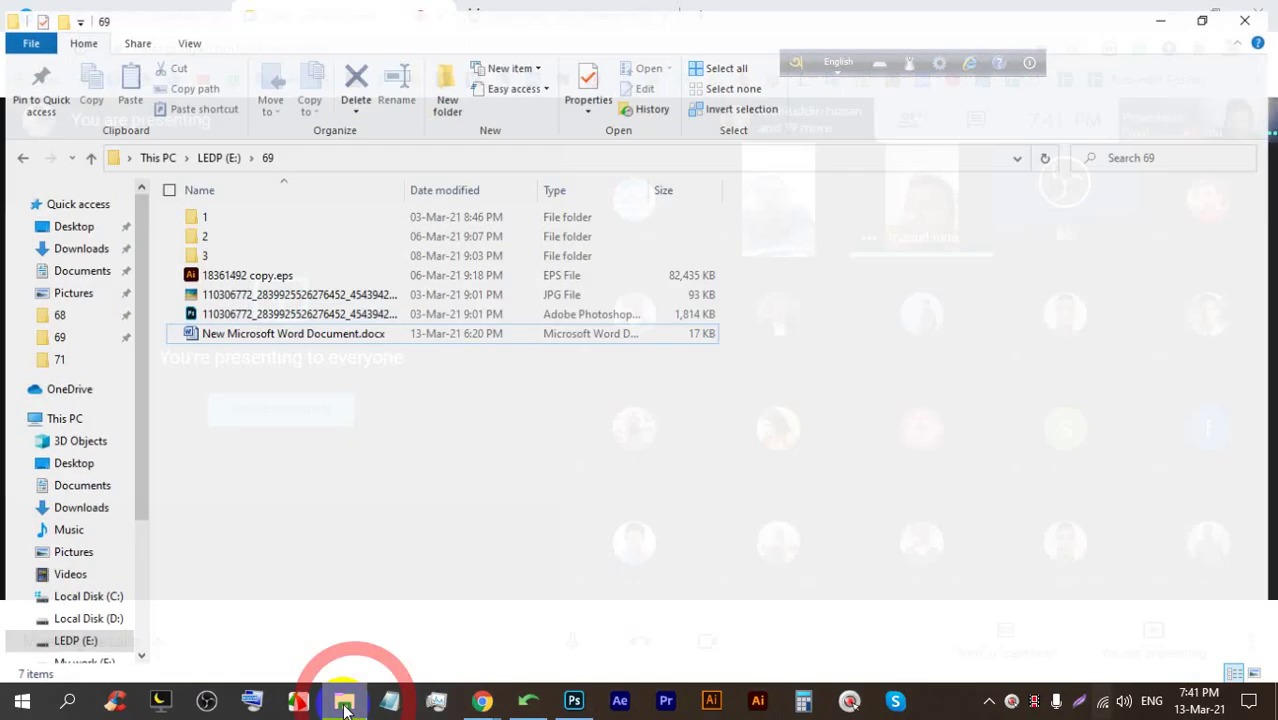
pyautogui.click(75, 263)
pyautogui.click(75, 243)
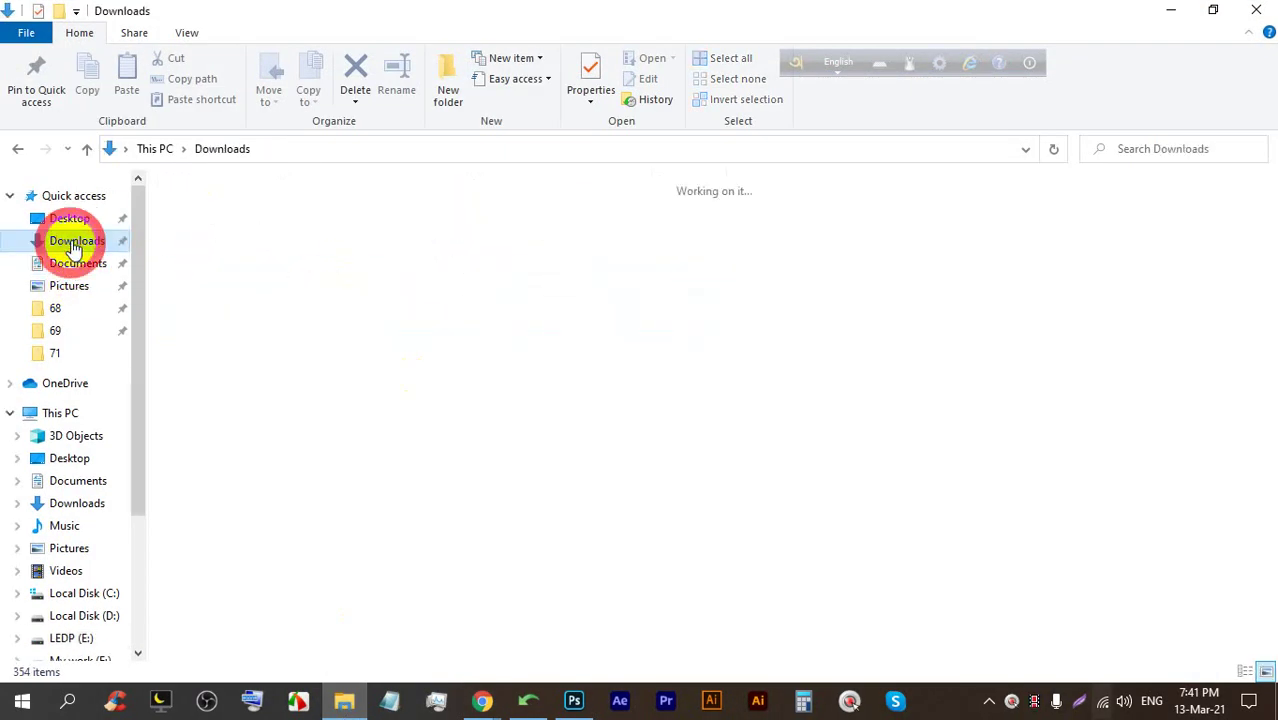
pyautogui.scroll(-3, 480, 380)
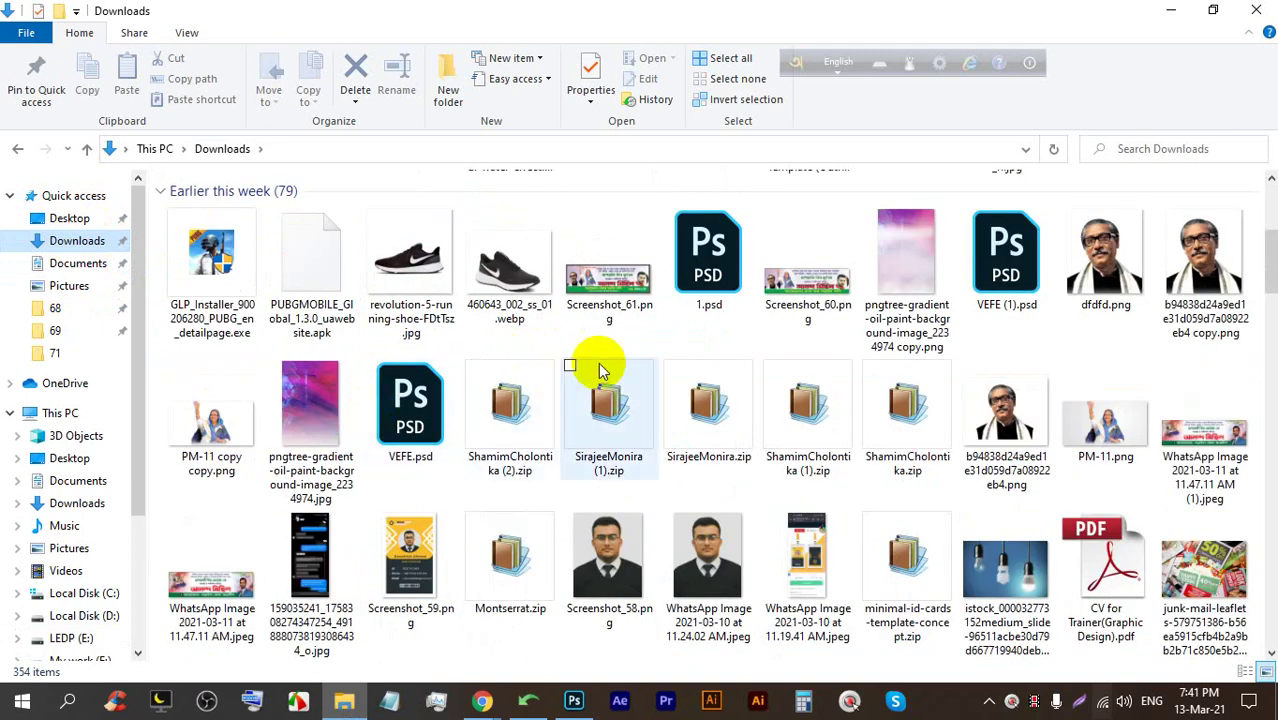
pyautogui.scroll(-3, 675, 375)
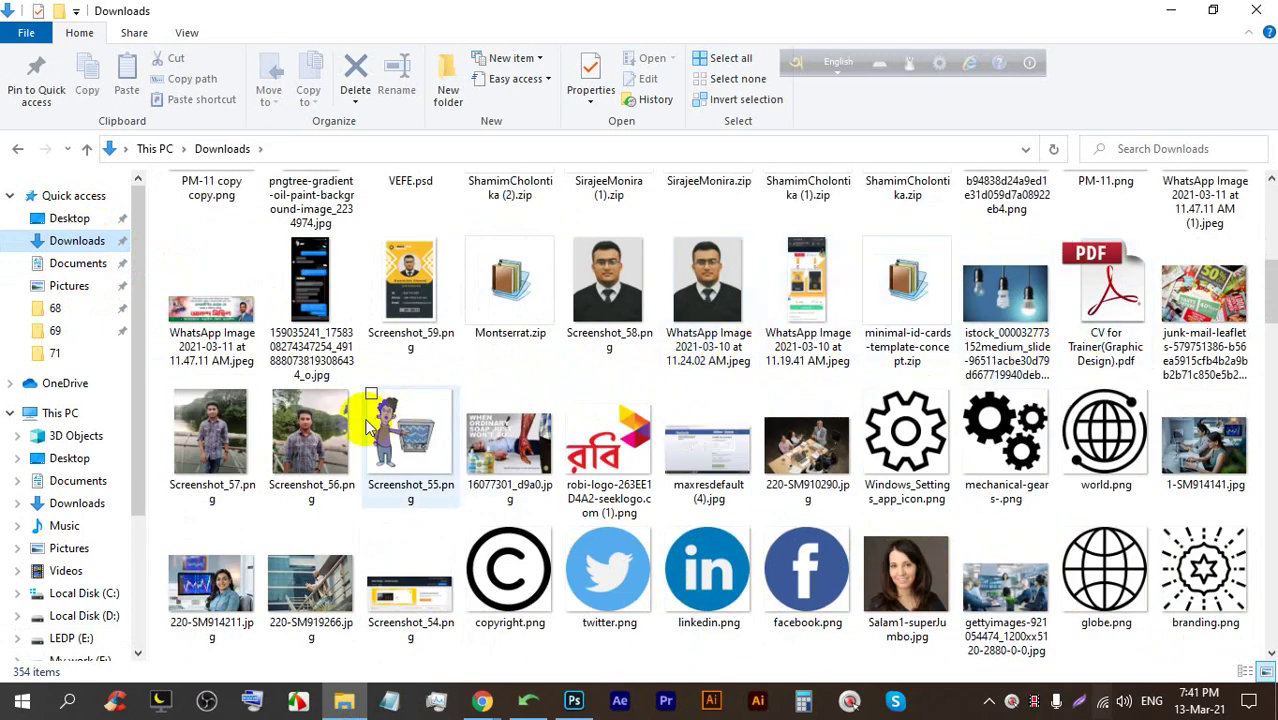
pyautogui.scroll(-3, 365, 422)
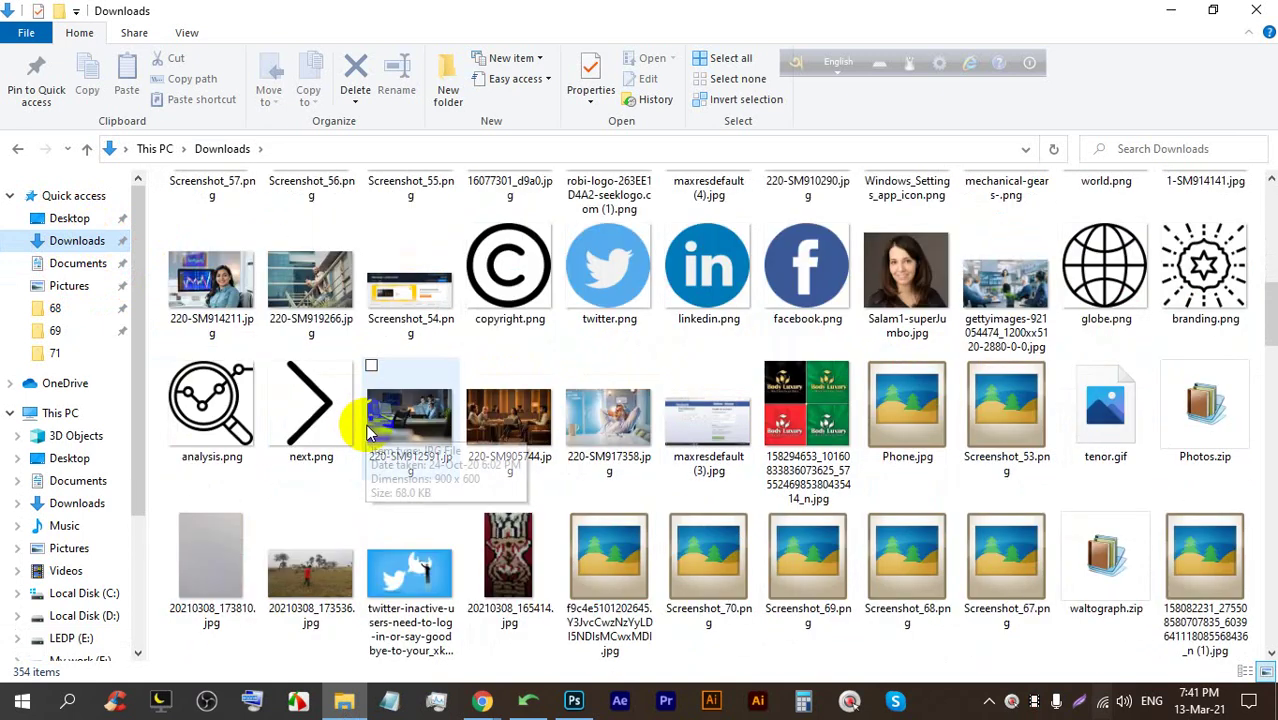
pyautogui.doubleClick(679, 425)
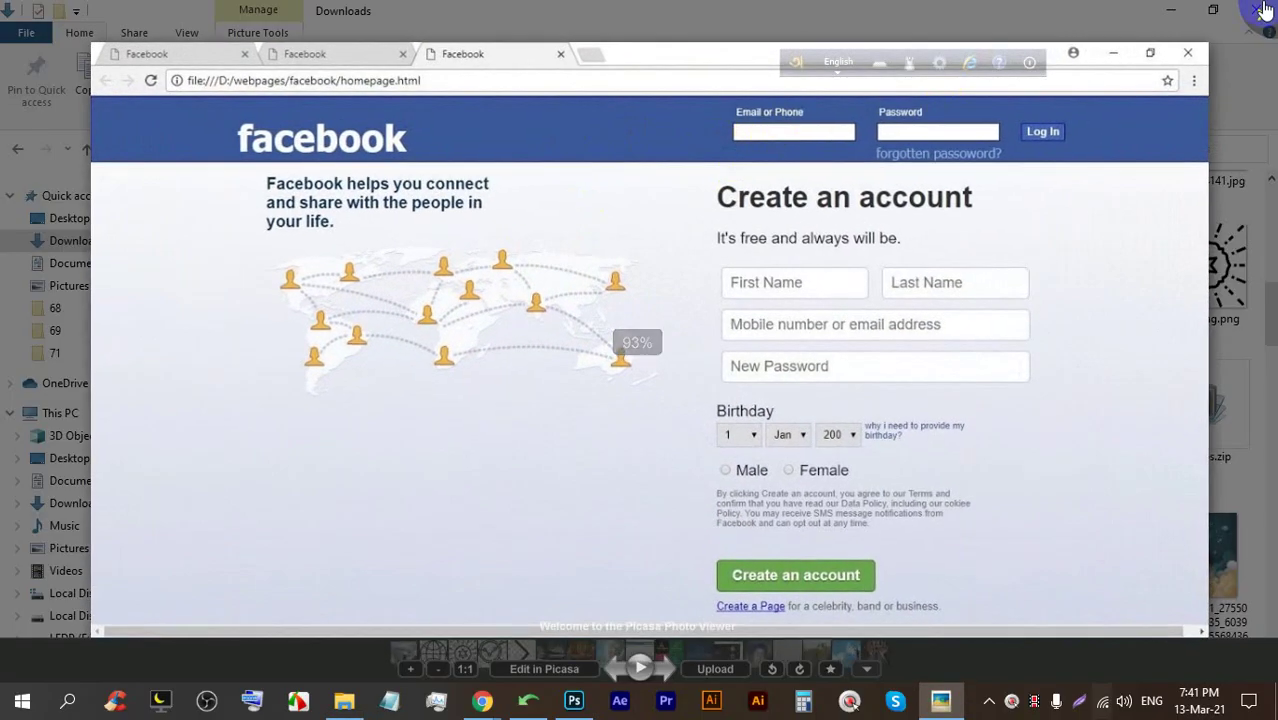
pyautogui.press('Escape')
pyautogui.moveTo(780, 385); pyautogui.dragTo(610, 40)
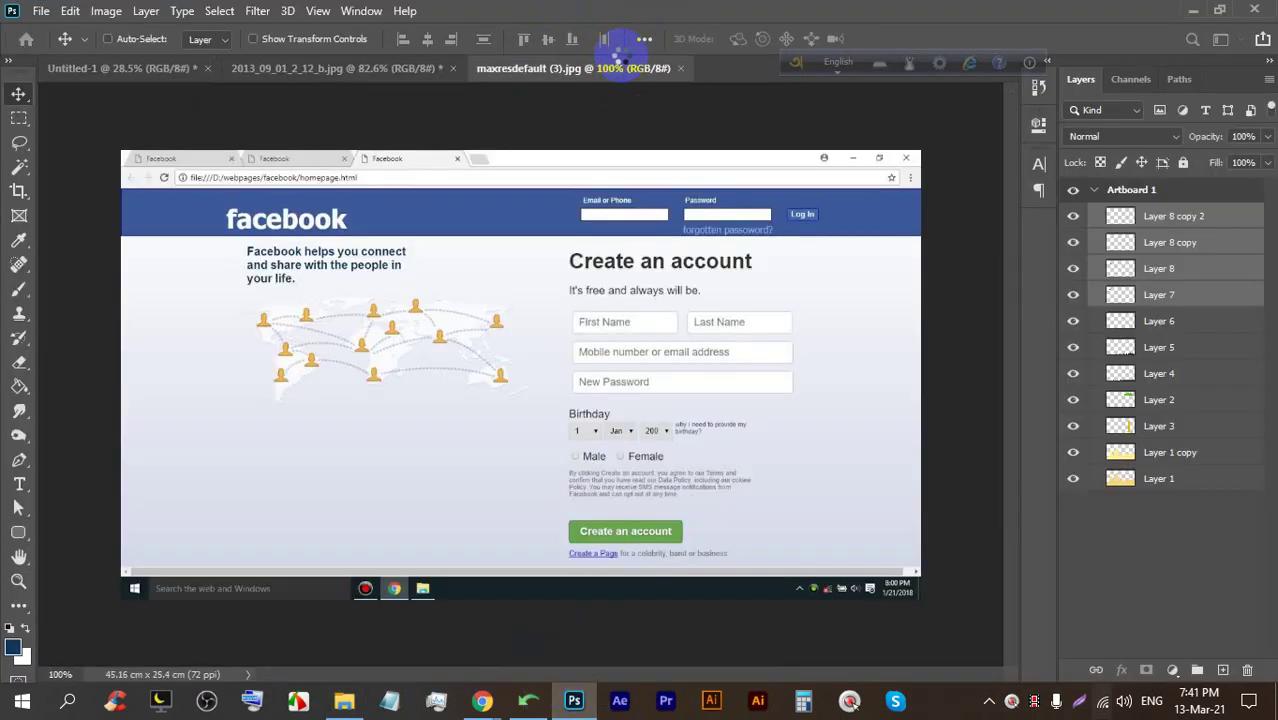
pyautogui.click(478, 706)
pyautogui.click(344, 620)
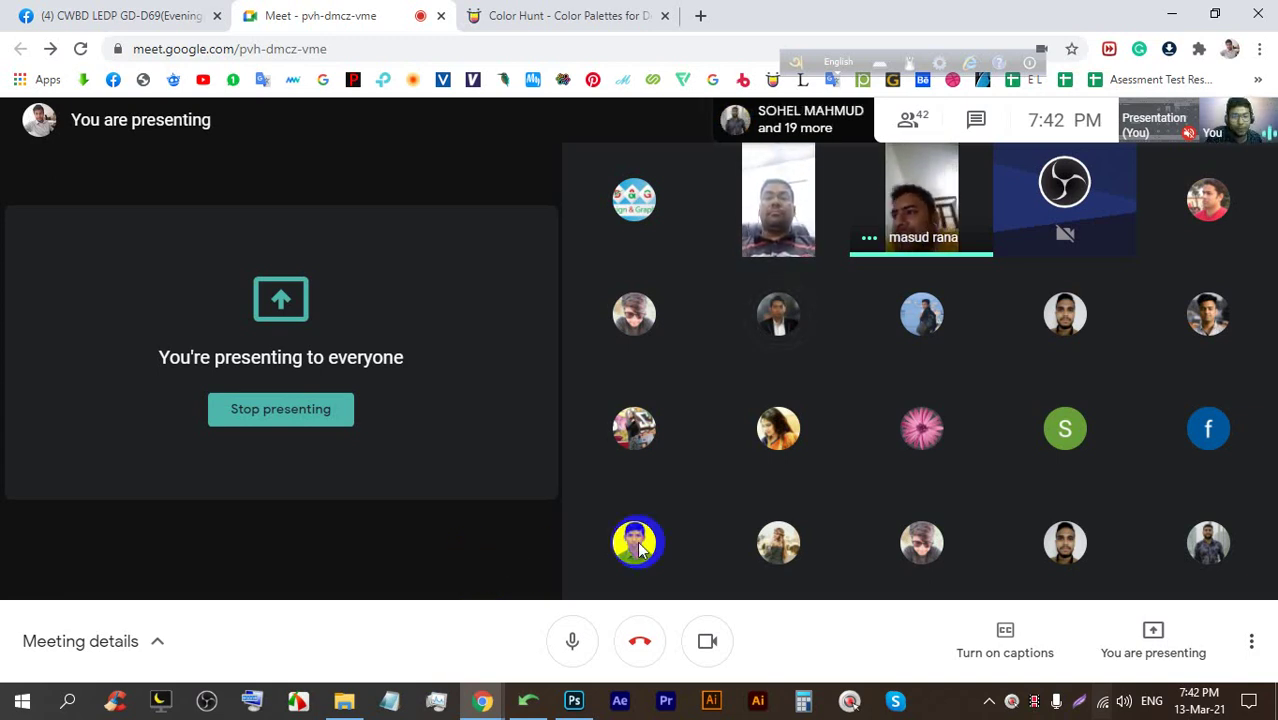
pyautogui.click(576, 703)
# Examine the pixels of the line "It's free and always will be." at high magnification
pyautogui.scroll(2, 696, 385)
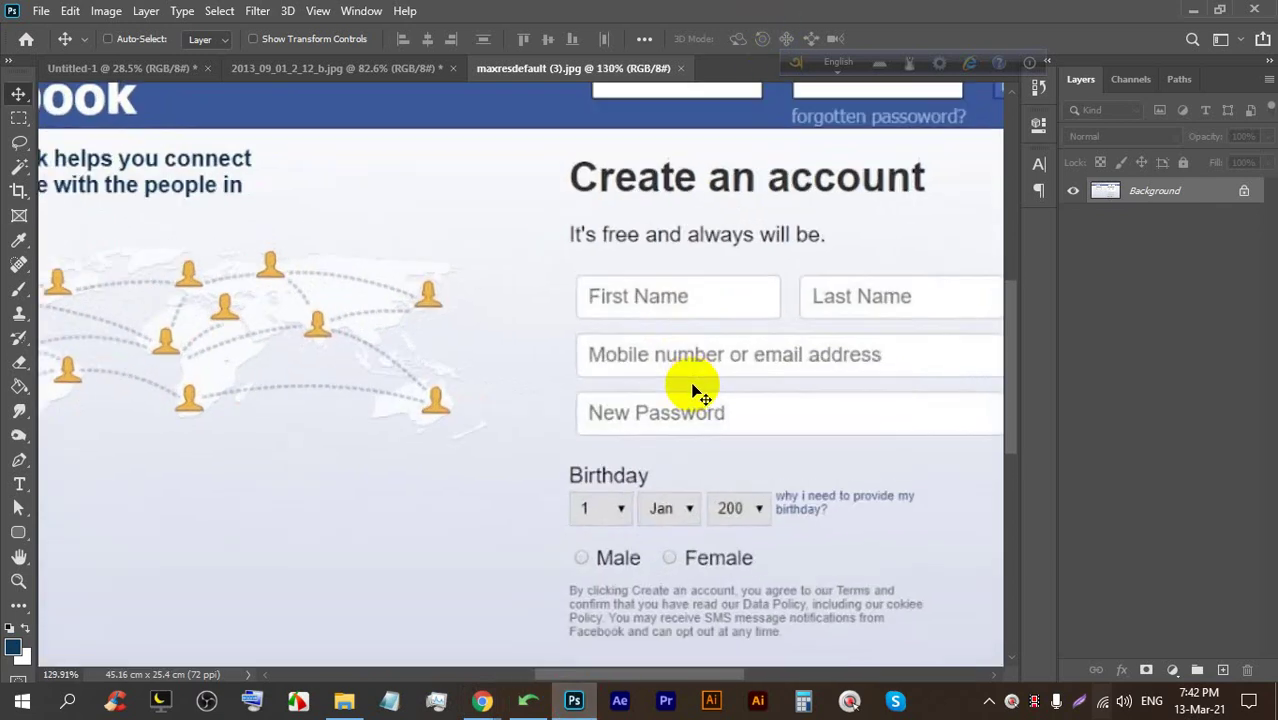
pyautogui.scroll(2, 750, 215)
pyautogui.scroll(6, 806, 240)
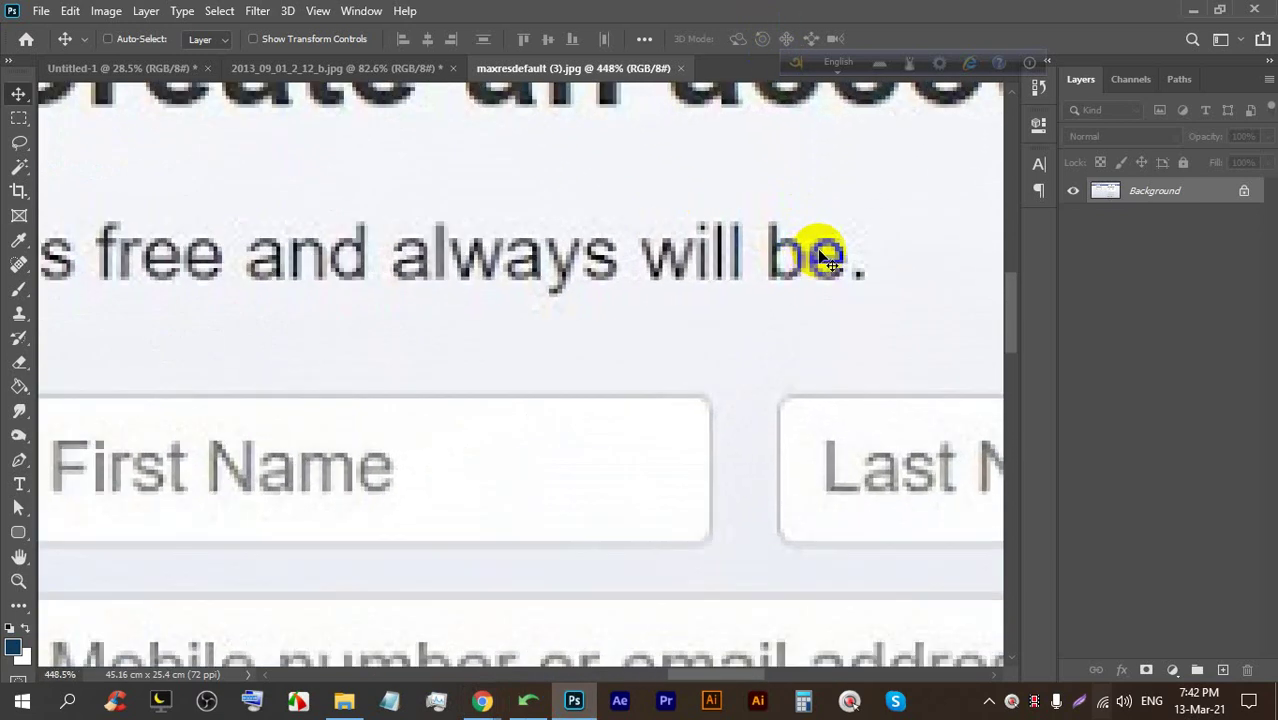
pyautogui.scroll(-3, 765, 180)
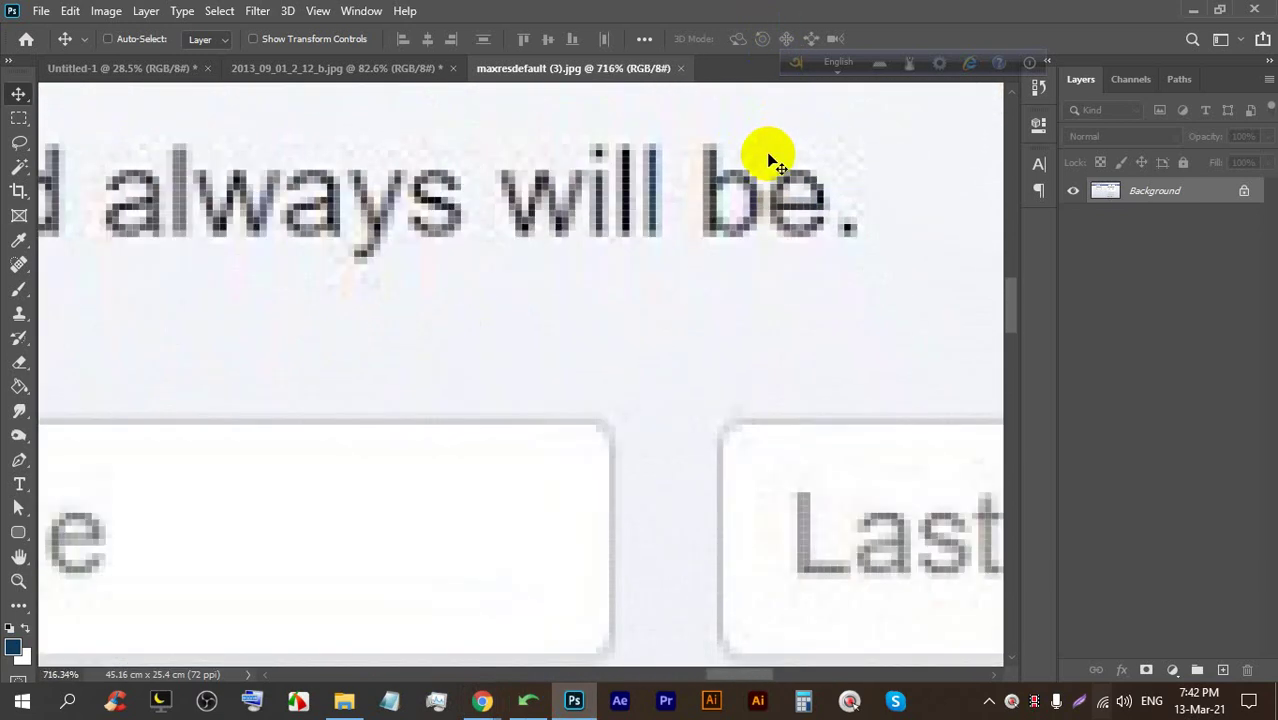
pyautogui.scroll(1, 770, 140)
pyautogui.scroll(-2, 770, 155)
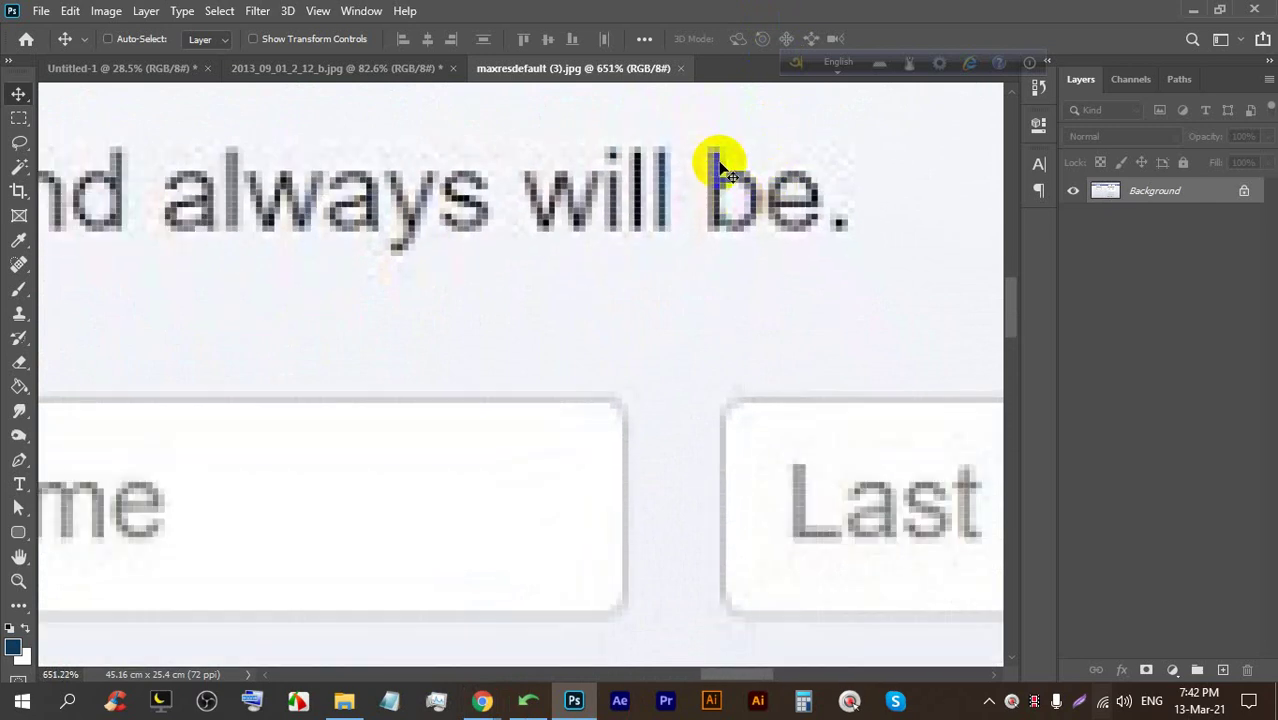
pyautogui.scroll(2, 780, 170)
pyautogui.scroll(-2, 740, 255)
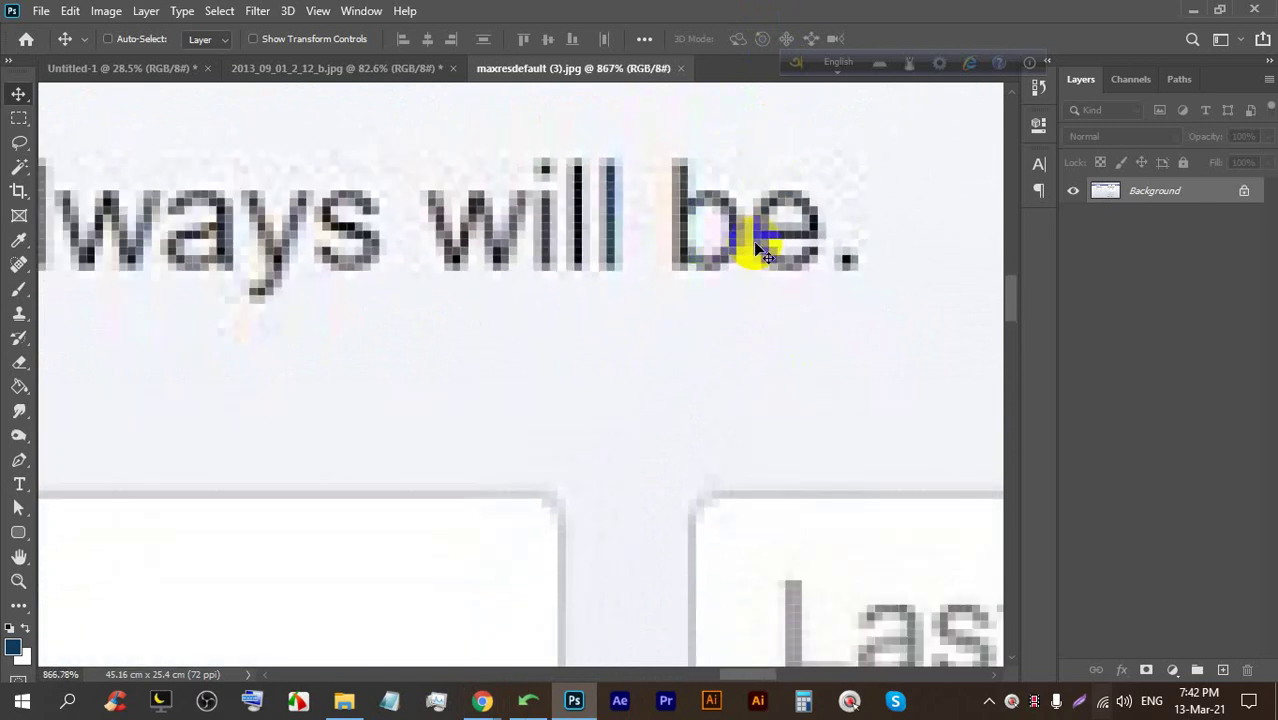
pyautogui.scroll(2, 312, 226)
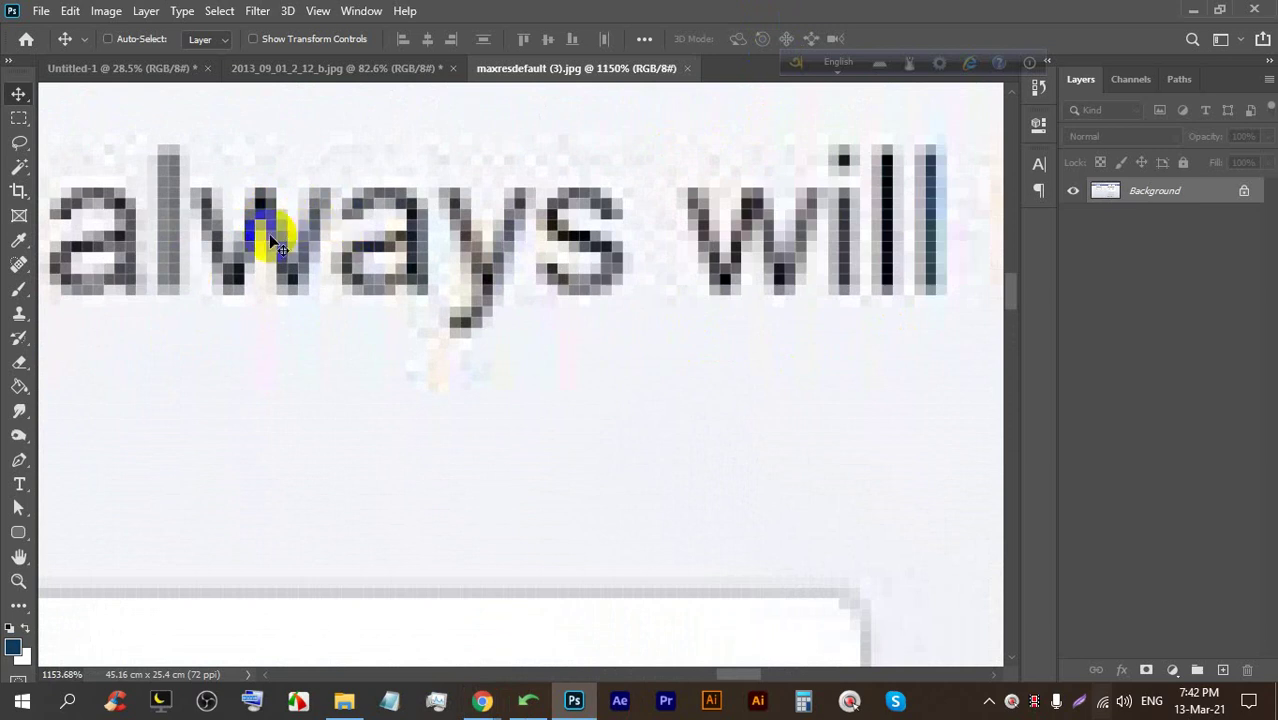
pyautogui.scroll(2, 357, 210)
pyautogui.scroll(-2, 440, 226)
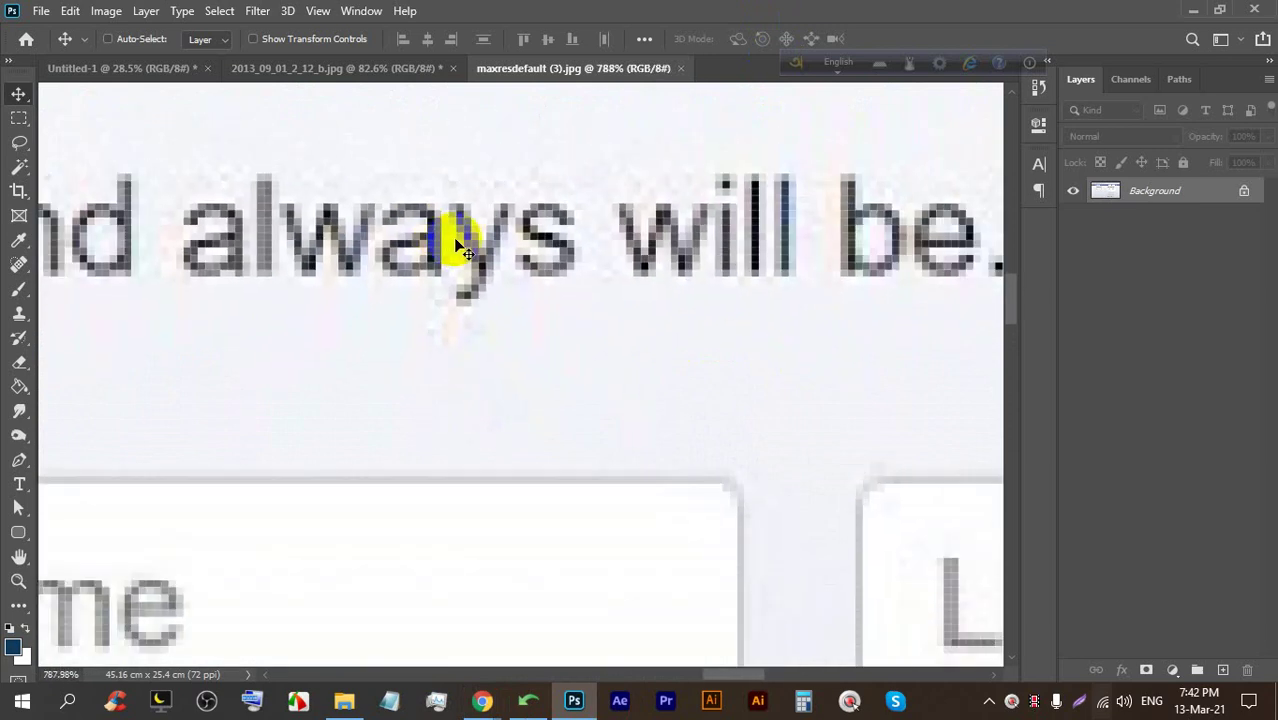
pyautogui.scroll(-2, 450, 230)
pyautogui.scroll(3, 440, 226)
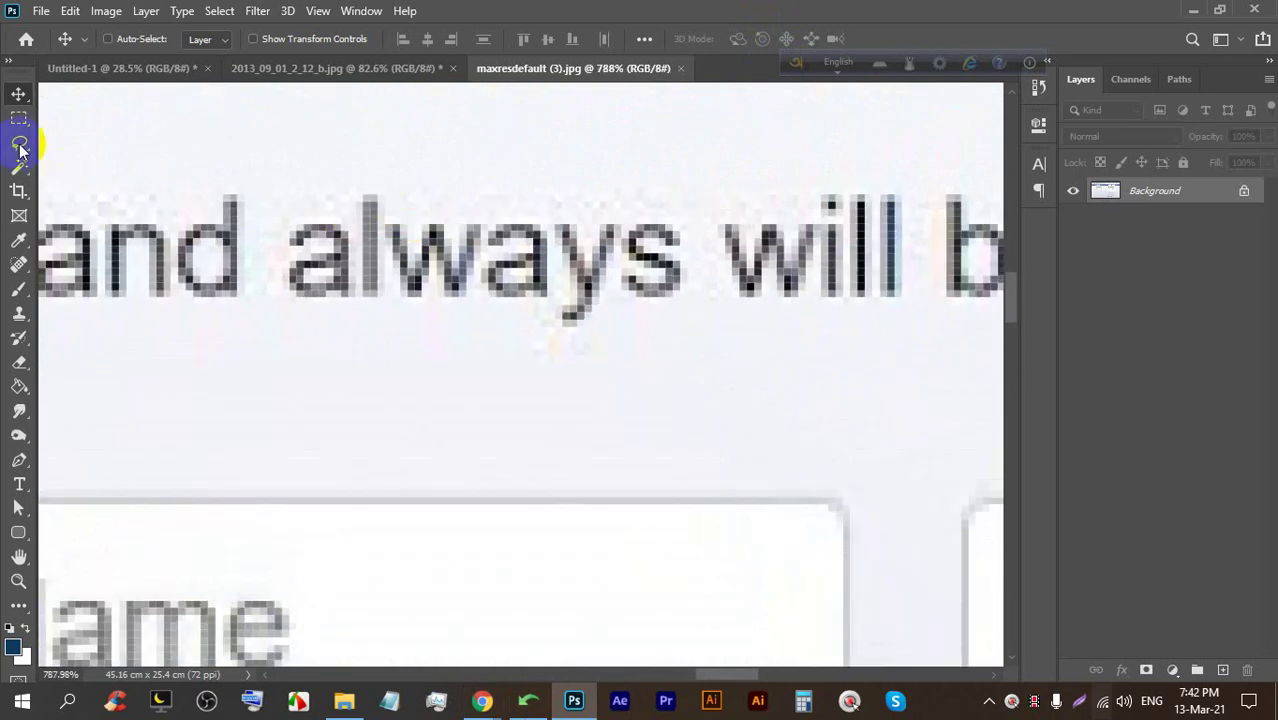
# Select the letter "s" of "always" with a rectangular marquee, copy it over the word's second "a", and deselect
pyautogui.click(17, 118)
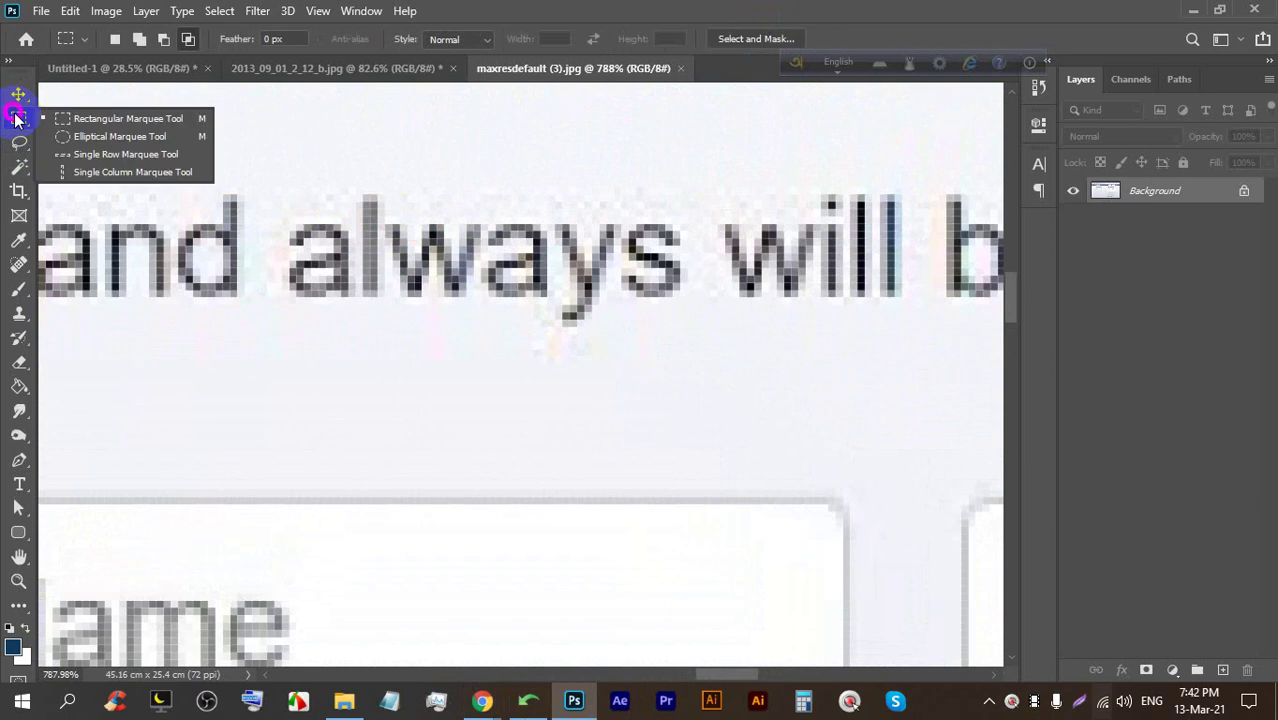
pyautogui.click(106, 121)
pyautogui.moveTo(688, 308); pyautogui.dragTo(625, 209)
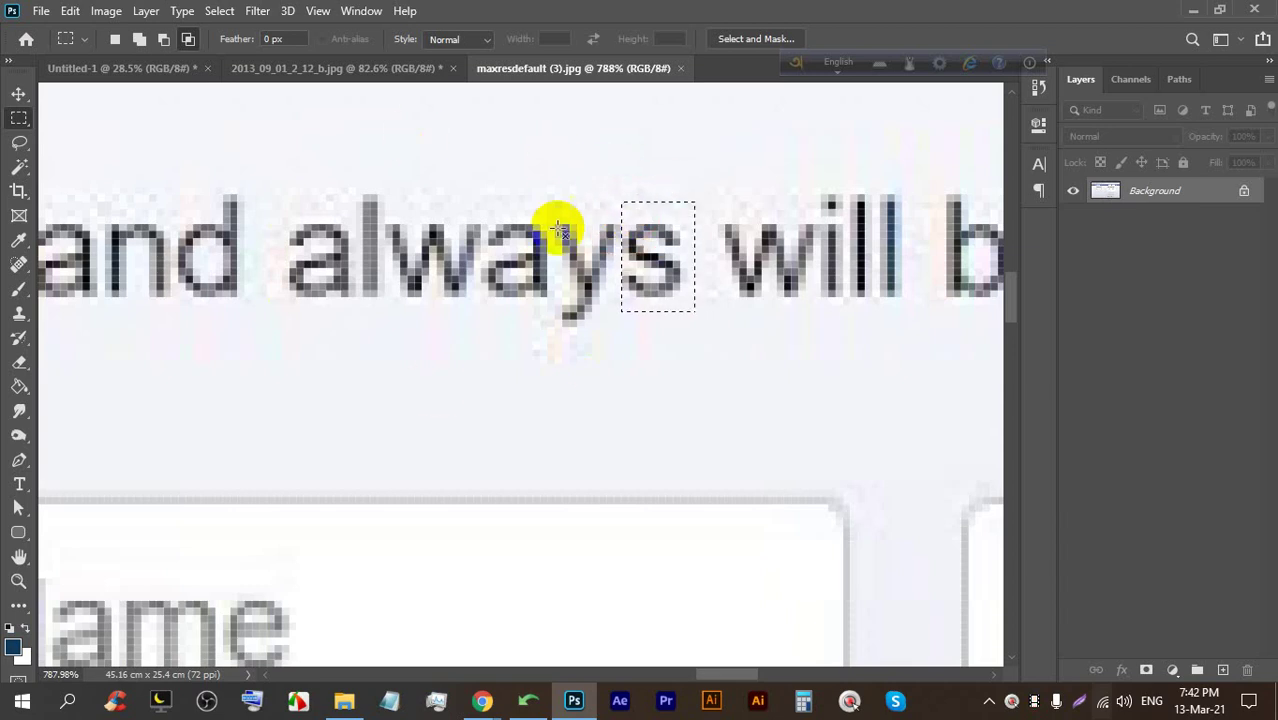
pyautogui.rightClick(14, 93)
pyautogui.click(82, 92)
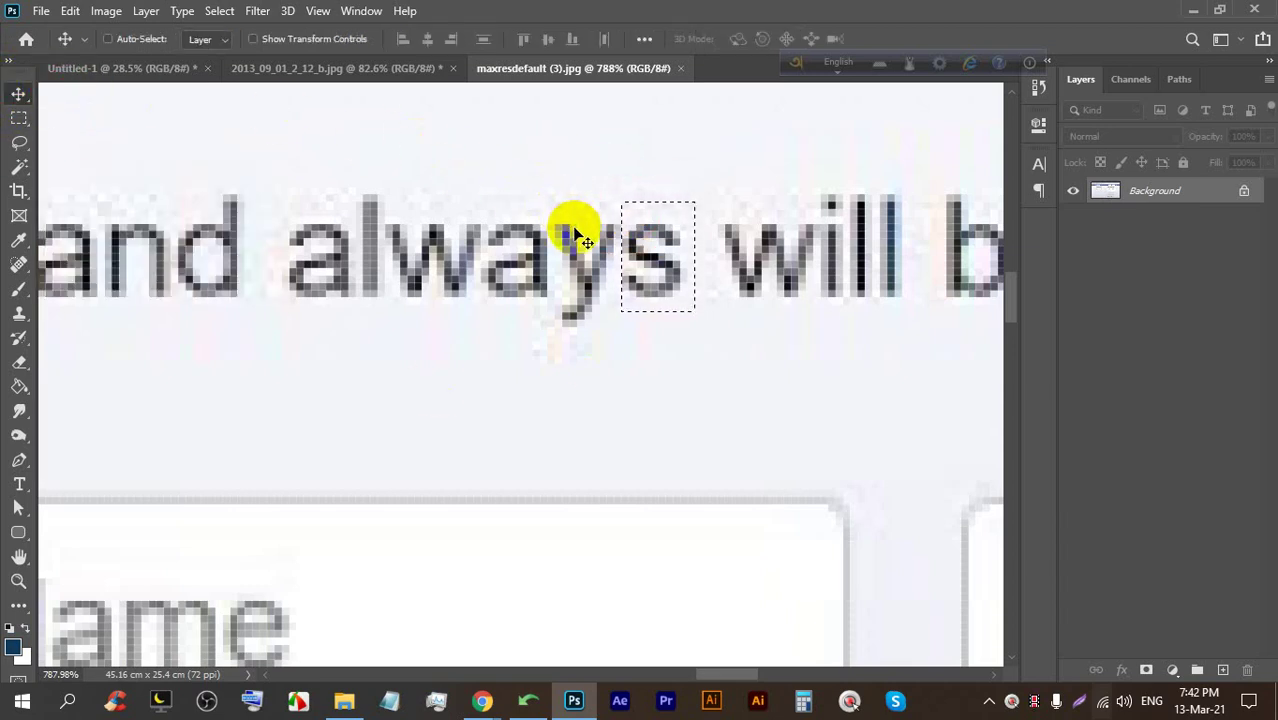
pyautogui.press('alt')
pyautogui.moveTo(648, 262); pyautogui.dragTo(519, 259)
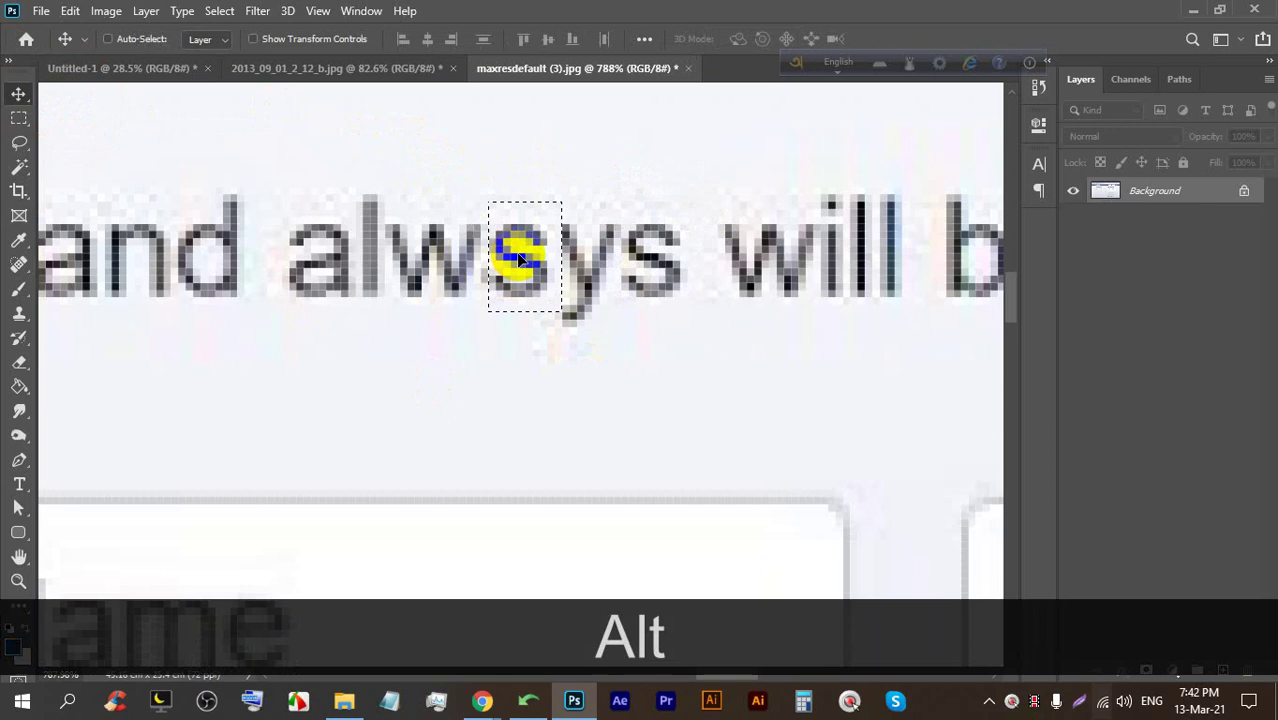
pyautogui.hotkey('ctrl', 'd')
pyautogui.scroll(-3, 524, 258)
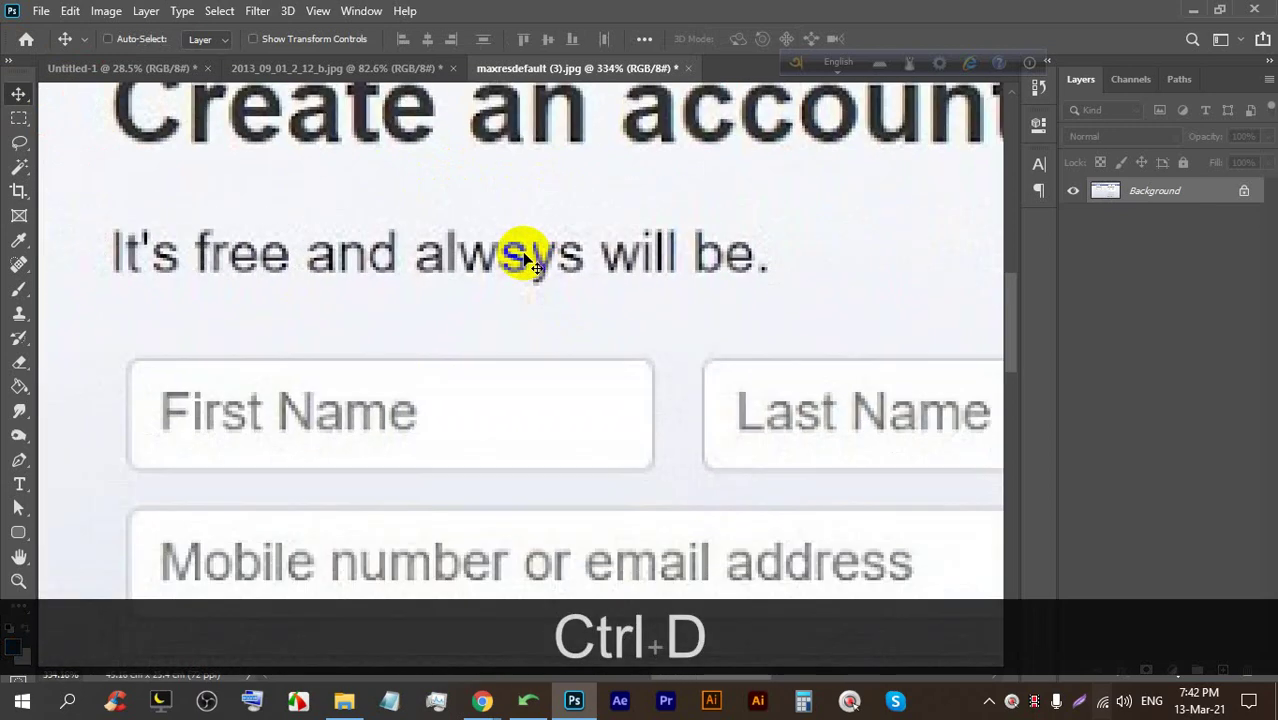
pyautogui.scroll(-3, 530, 259)
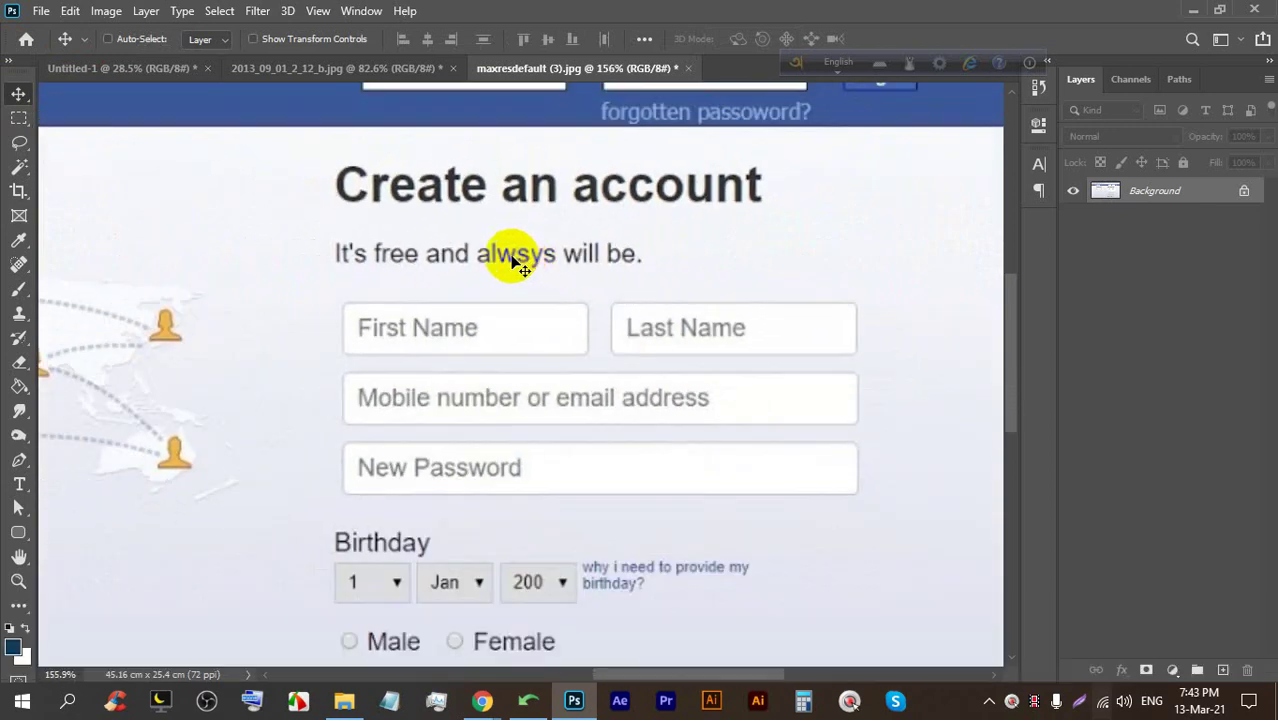
pyautogui.scroll(2, 513, 262)
pyautogui.scroll(-1, 513, 265)
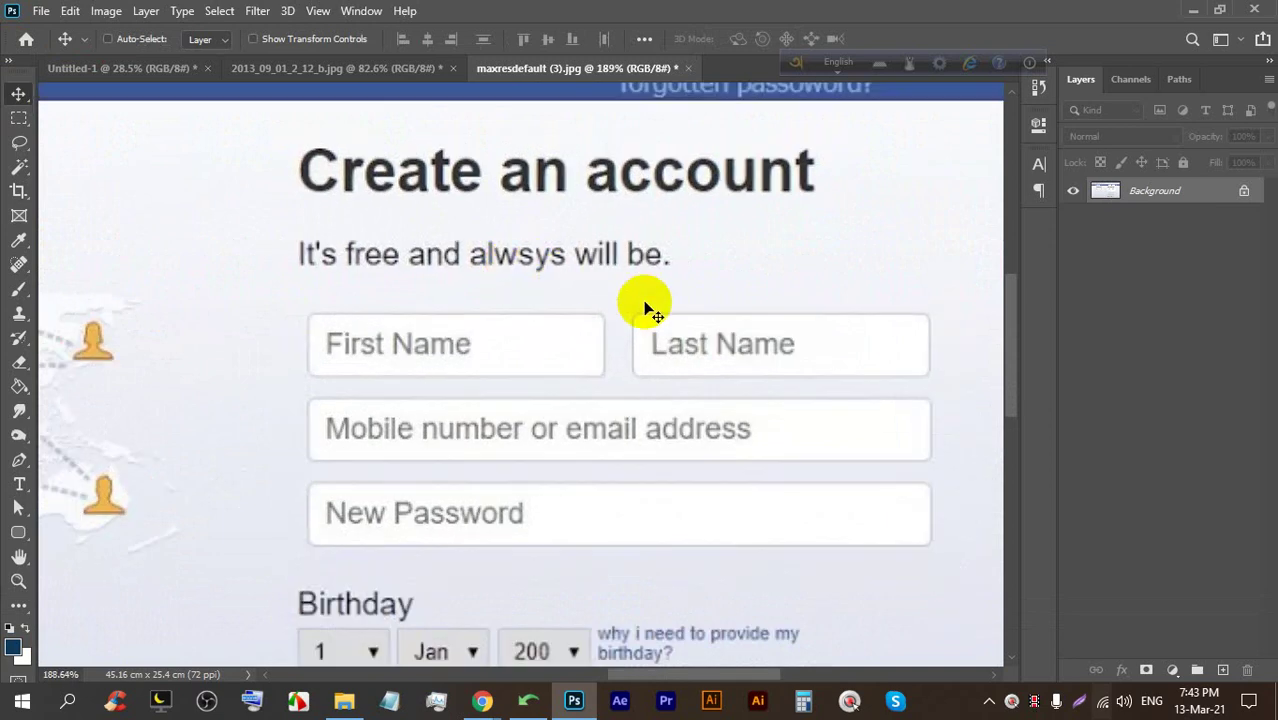
# Select the final "e" of the "Last Name" placeholder with a rectangular marquee, copy it over the "a" of "Name", and deselect
pyautogui.scroll(4, 778, 360)
pyautogui.scroll(2, 786, 368)
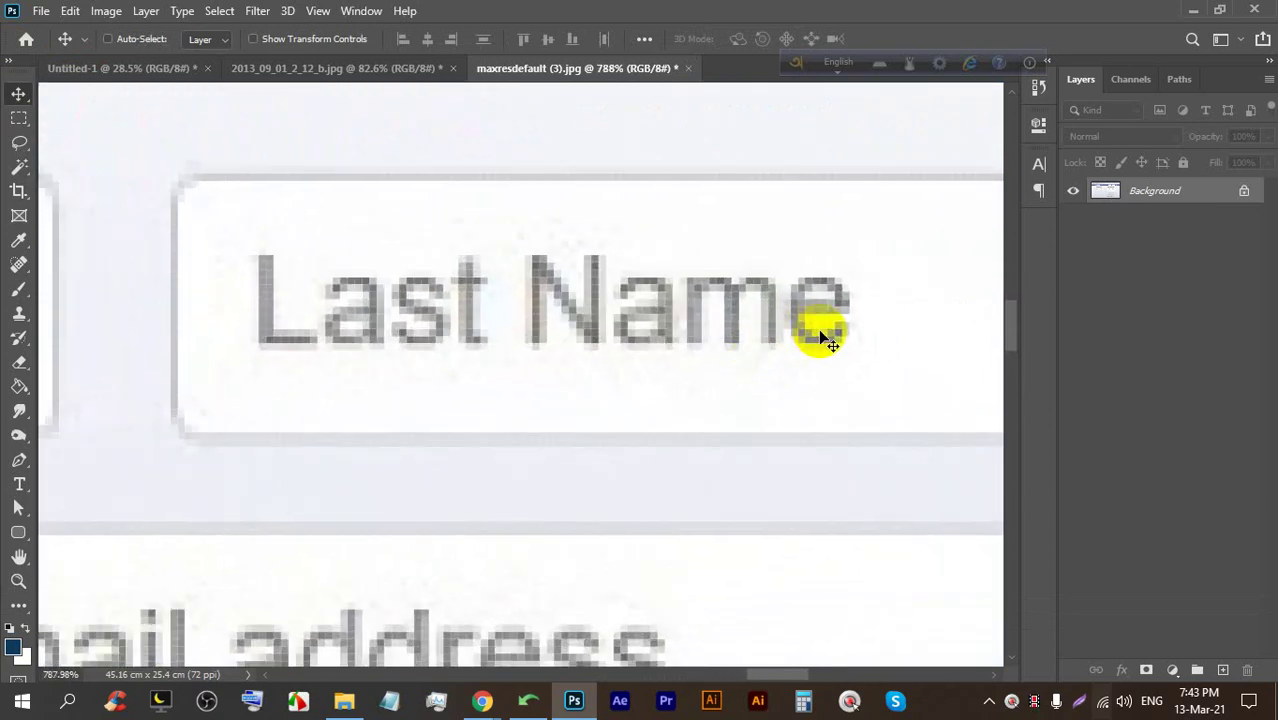
pyautogui.scroll(2, 822, 337)
pyautogui.press('space')
pyautogui.moveTo(749, 328); pyautogui.dragTo(642, 305)
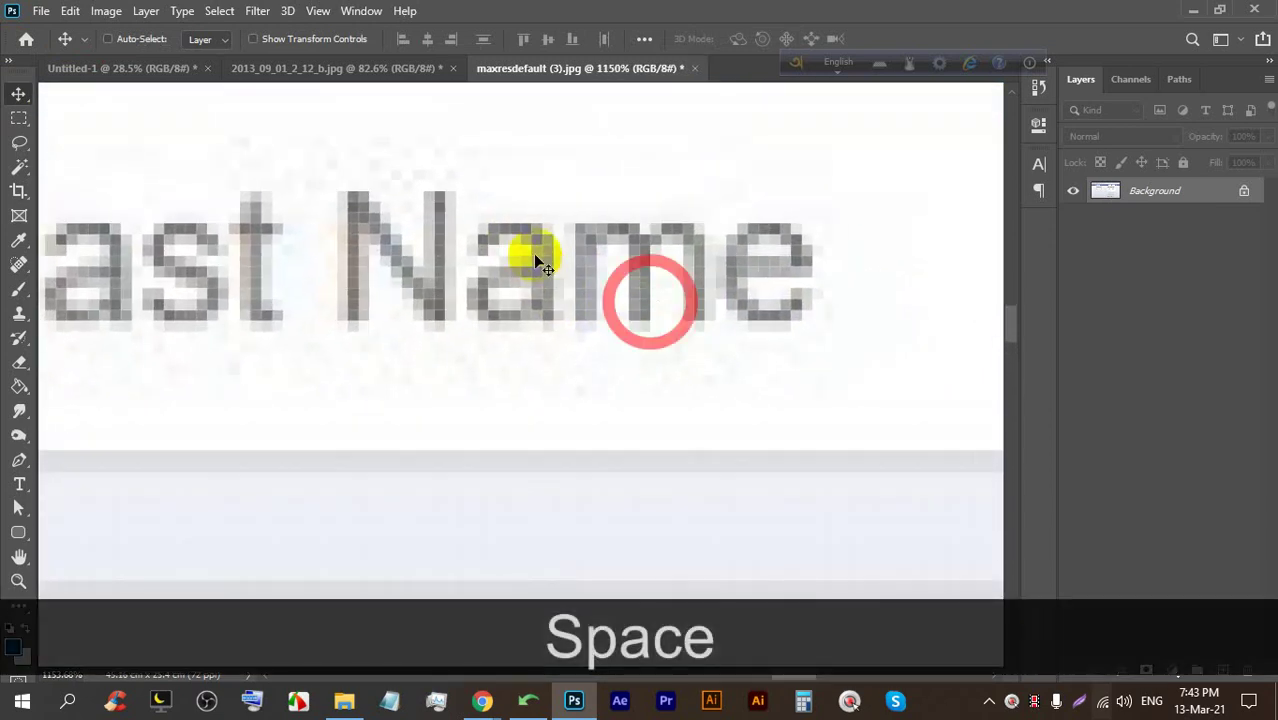
pyautogui.click(19, 118)
pyautogui.moveTo(853, 336); pyautogui.dragTo(787, 247)
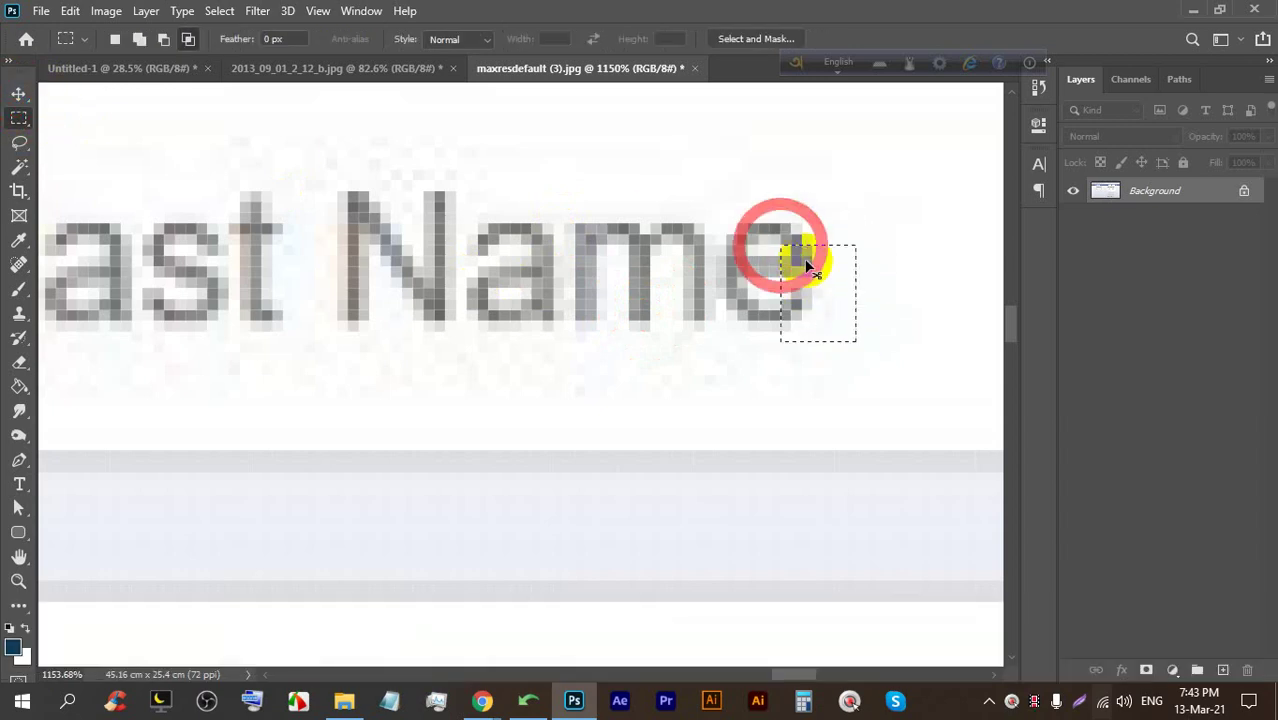
pyautogui.hotkey('ctrl', 'z')
pyautogui.moveTo(822, 330); pyautogui.dragTo(513, 238)
pyautogui.click(18, 93)
pyautogui.press('alt')
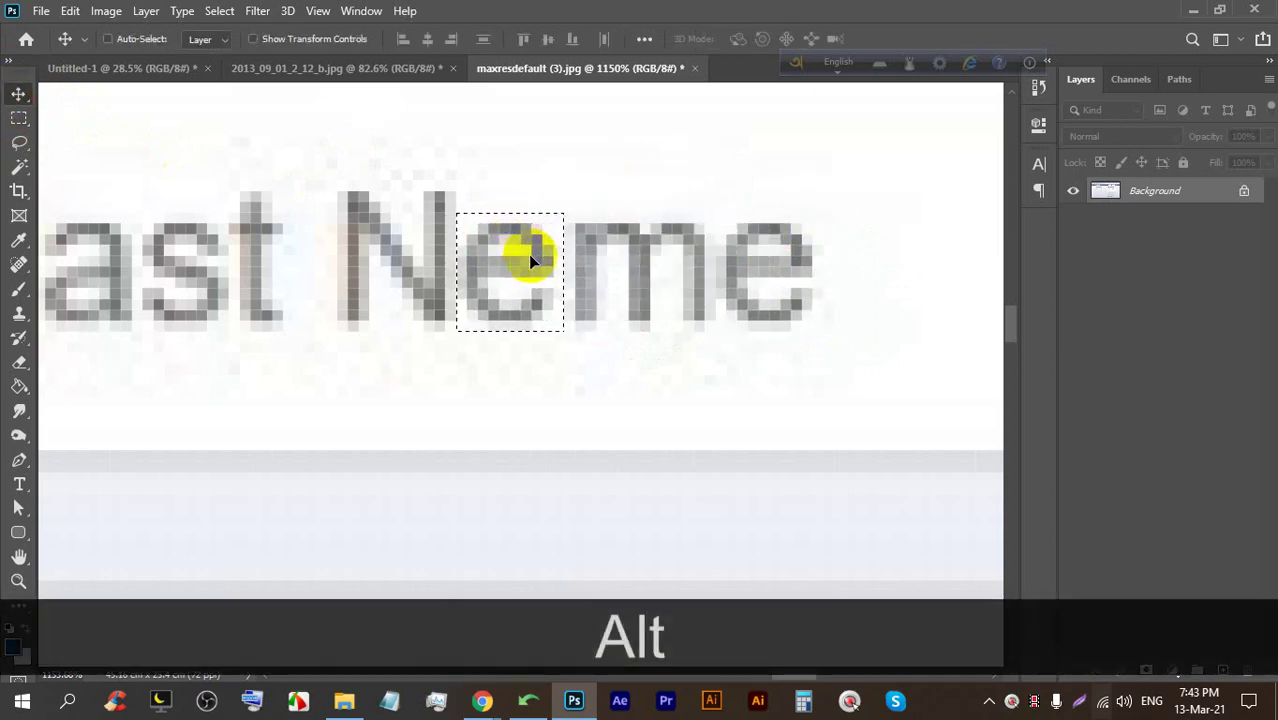
pyautogui.hotkey('ctrl', 'alt', 'd')
pyautogui.scroll(-6, 620, 240)
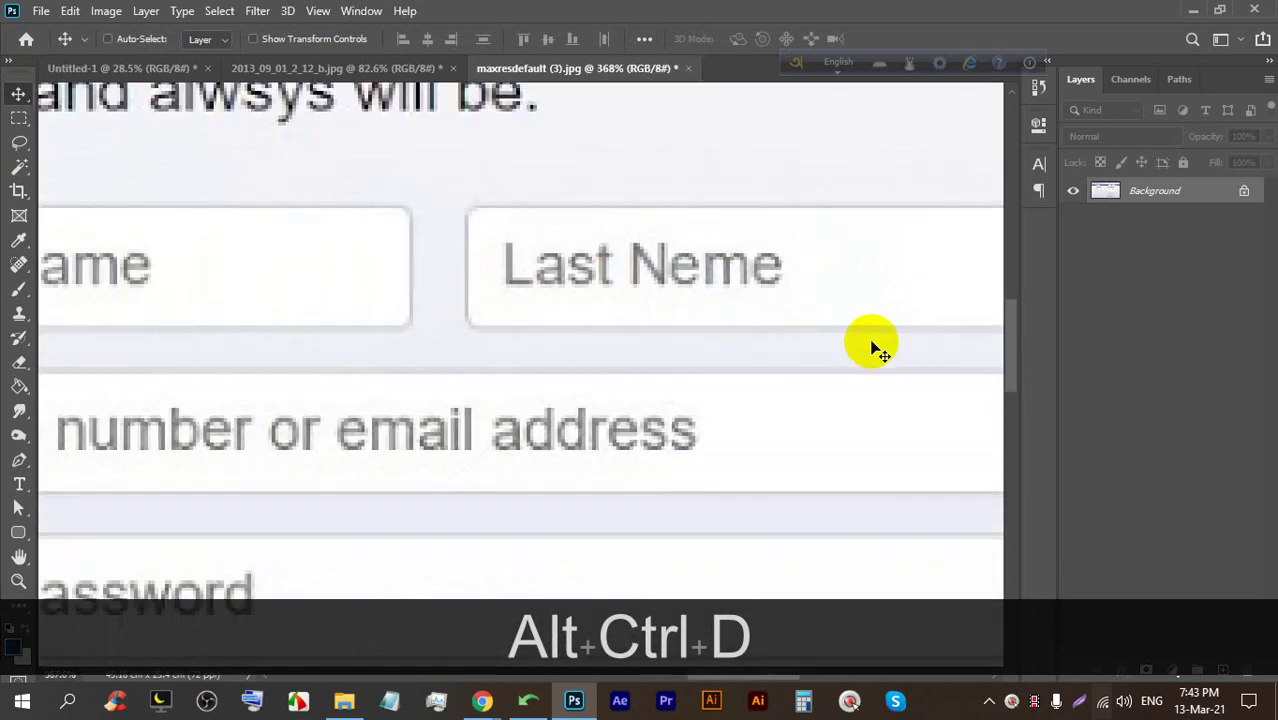
pyautogui.scroll(-3, 870, 345)
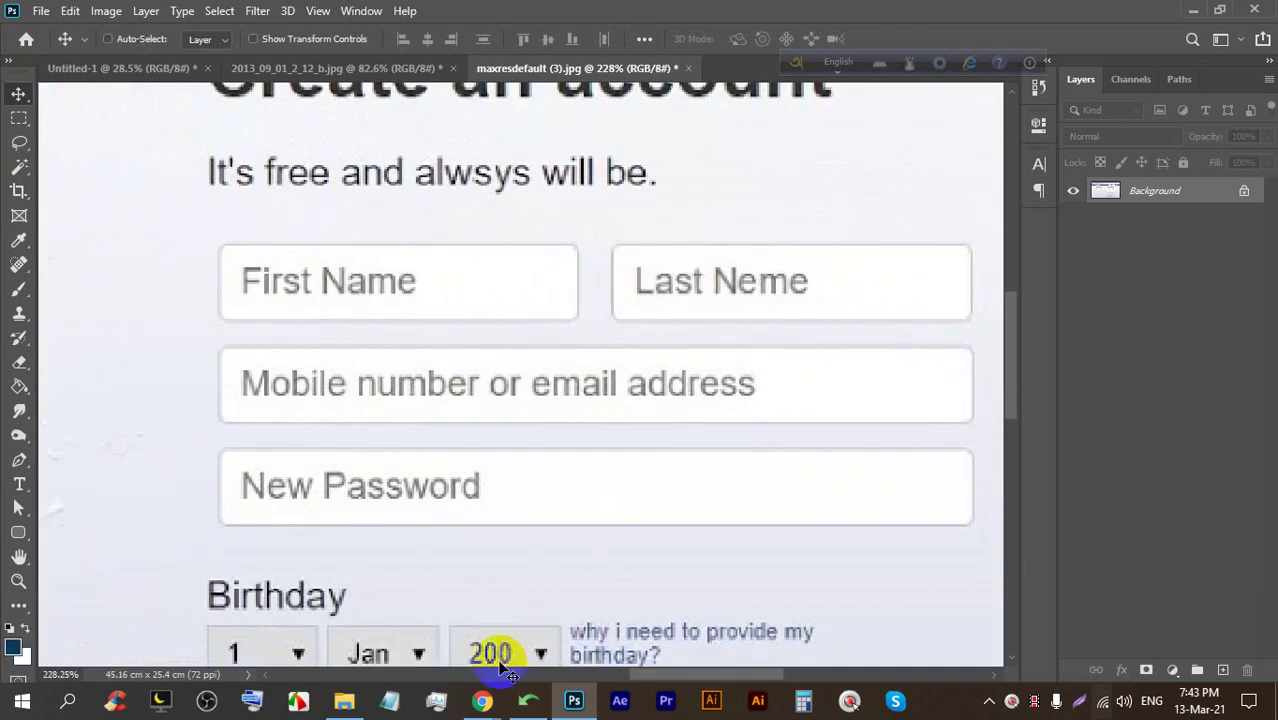
# Switch to the Google Meet call in the browser
pyautogui.moveTo(453, 680)
pyautogui.click(425, 600)
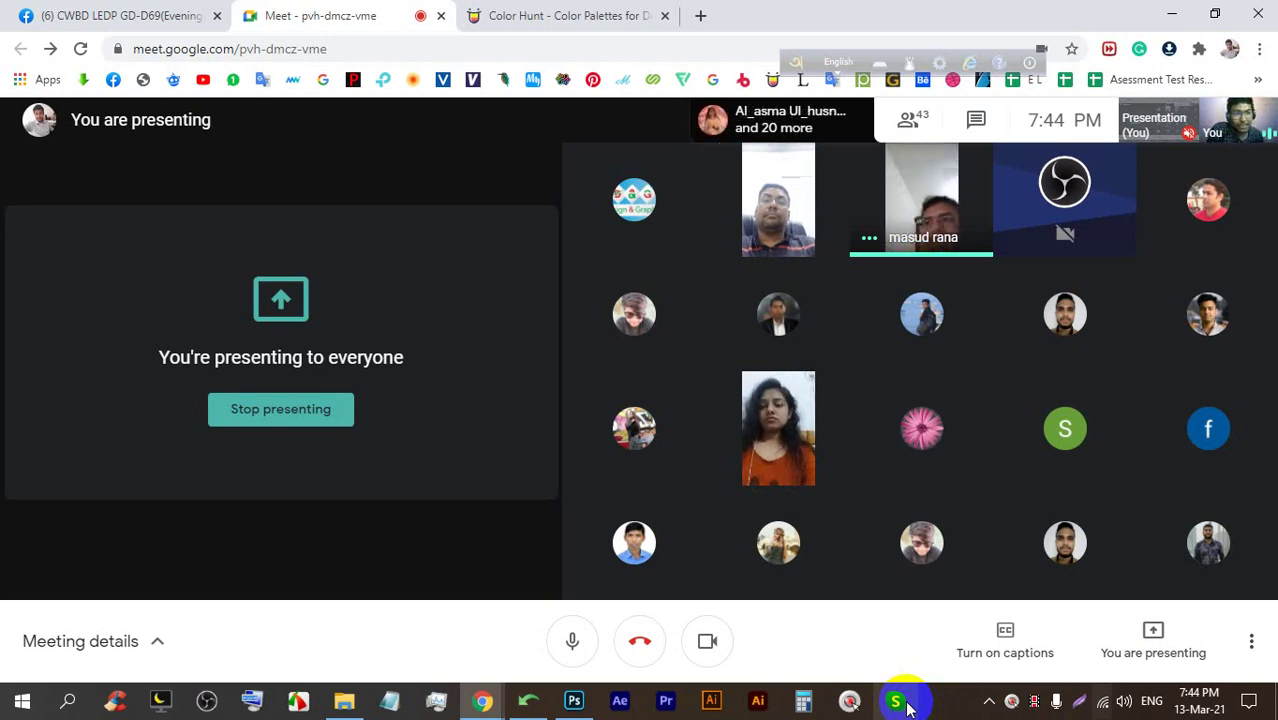
# Return to Photoshop and close the maxresdefault (3).jpg document without saving its changes
pyautogui.click(574, 701)
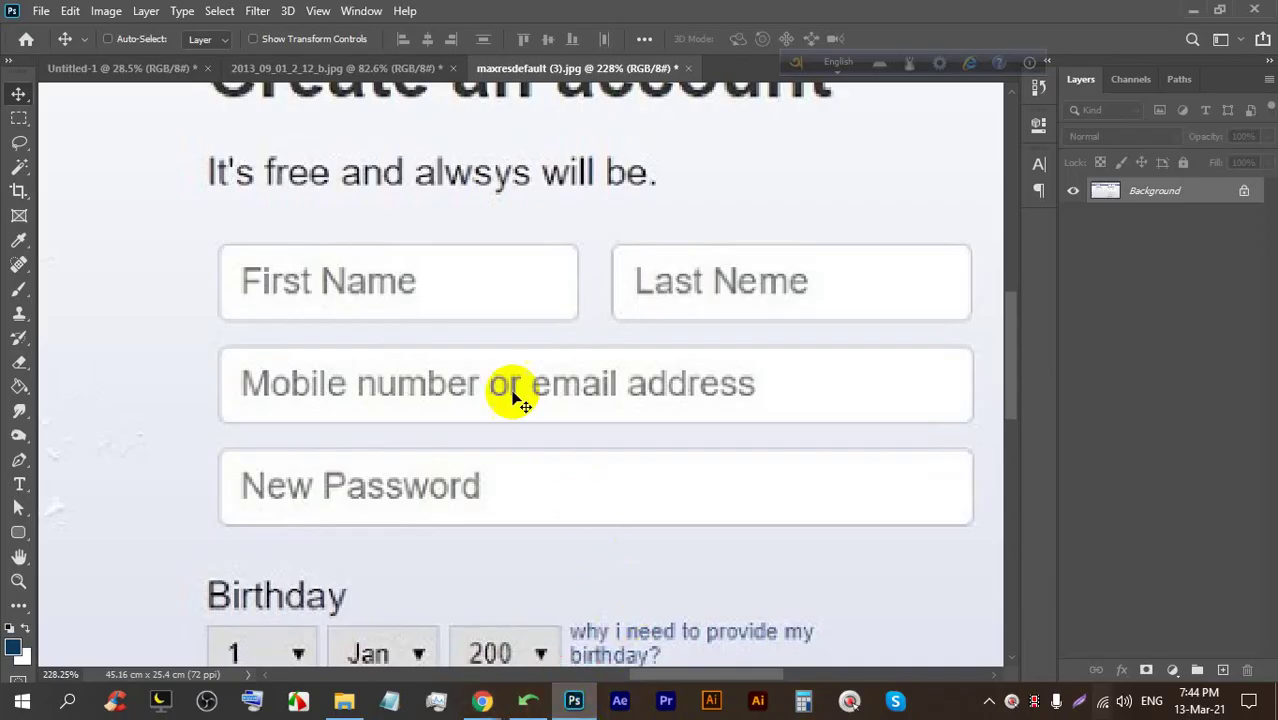
pyautogui.hotkey('ctrl', '0')
pyautogui.click(681, 68)
pyautogui.click(642, 272)
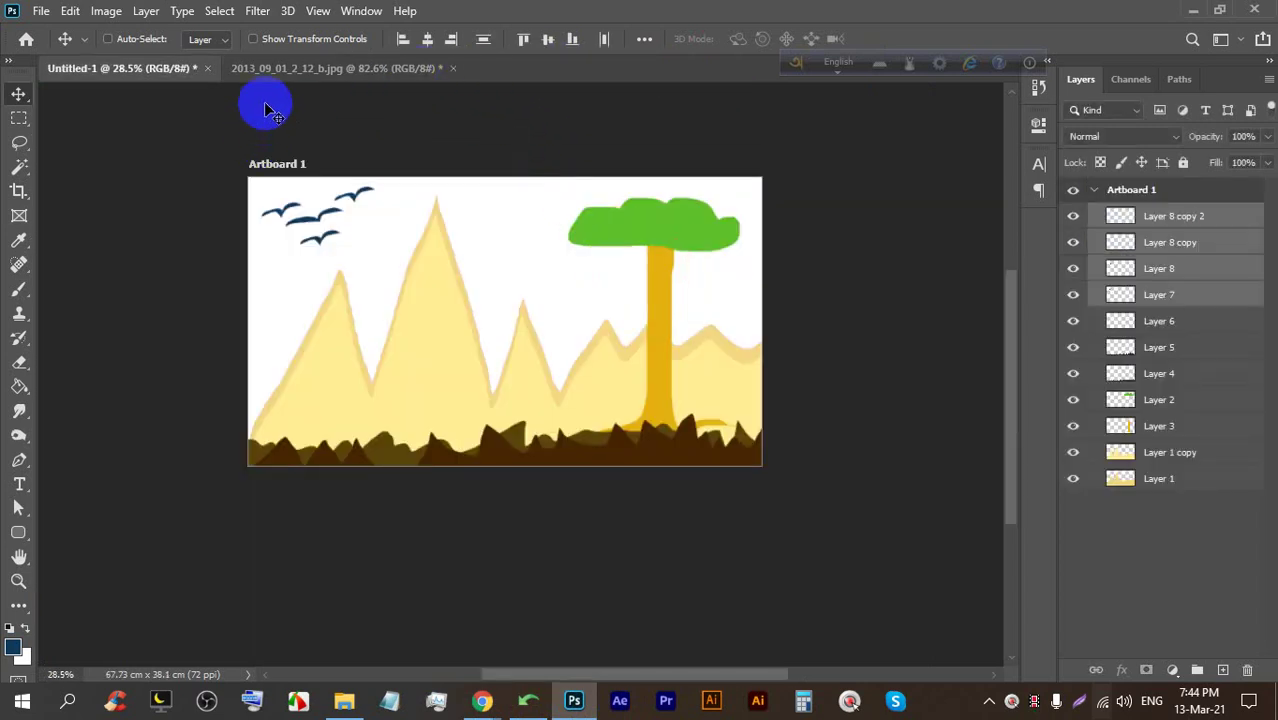
# Group all layers of the landscape in Untitled-1 and hide the group
pyautogui.click(241, 72)
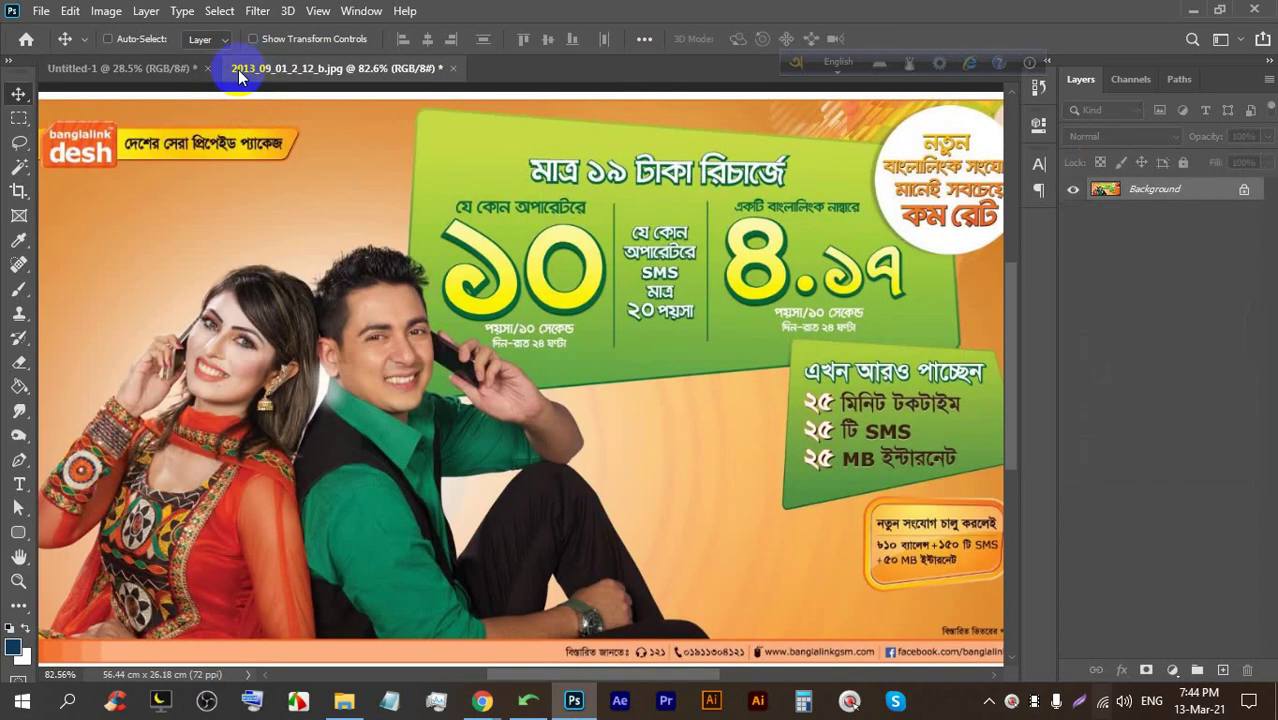
pyautogui.click(128, 67)
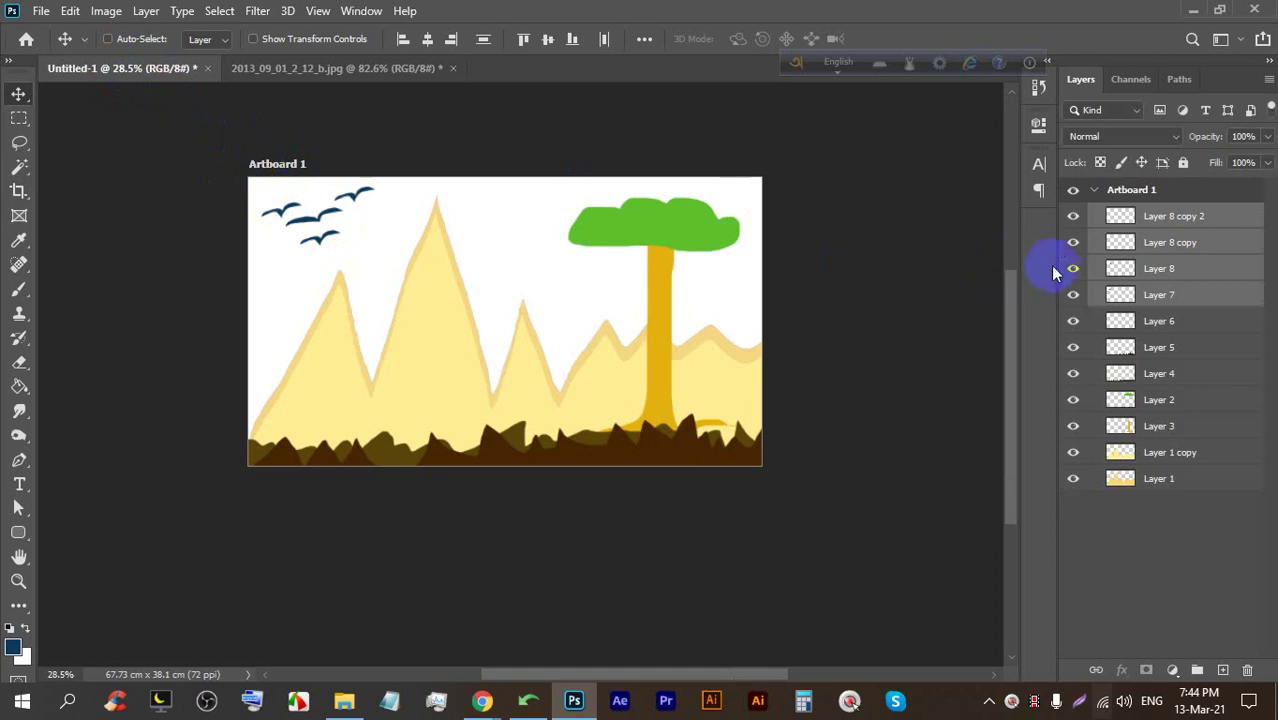
pyautogui.click(340, 78)
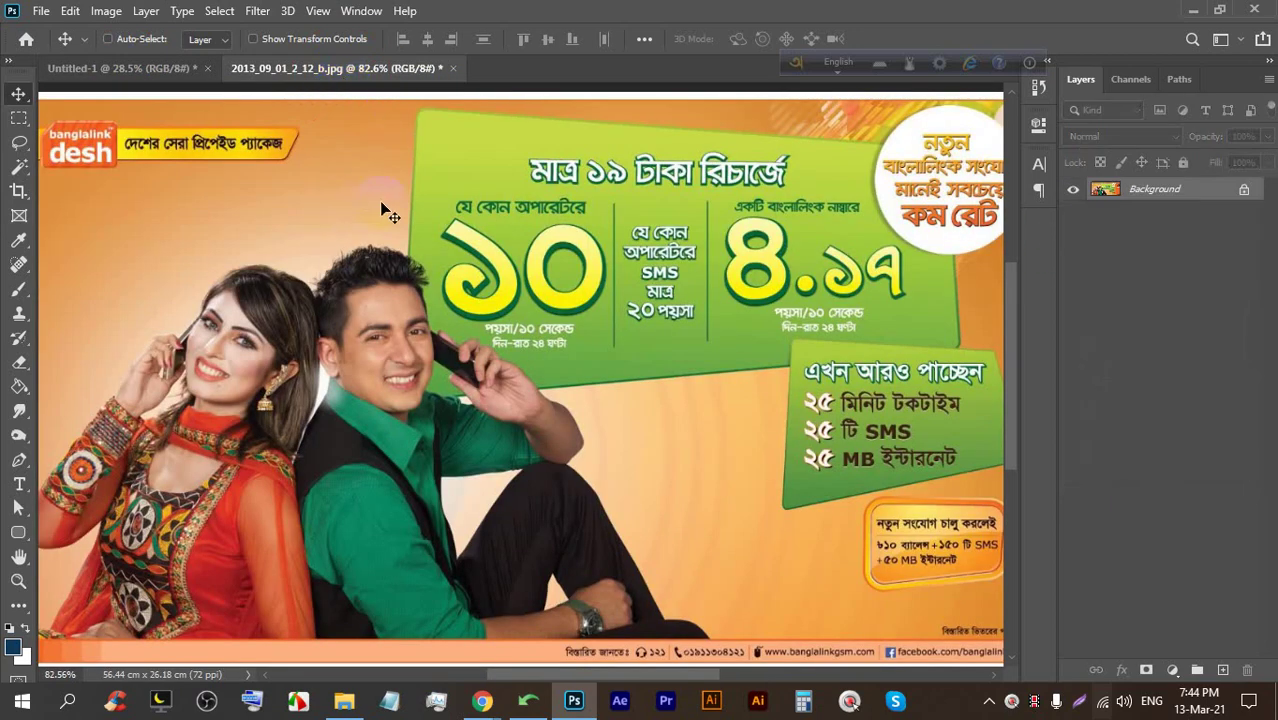
pyautogui.click(145, 71)
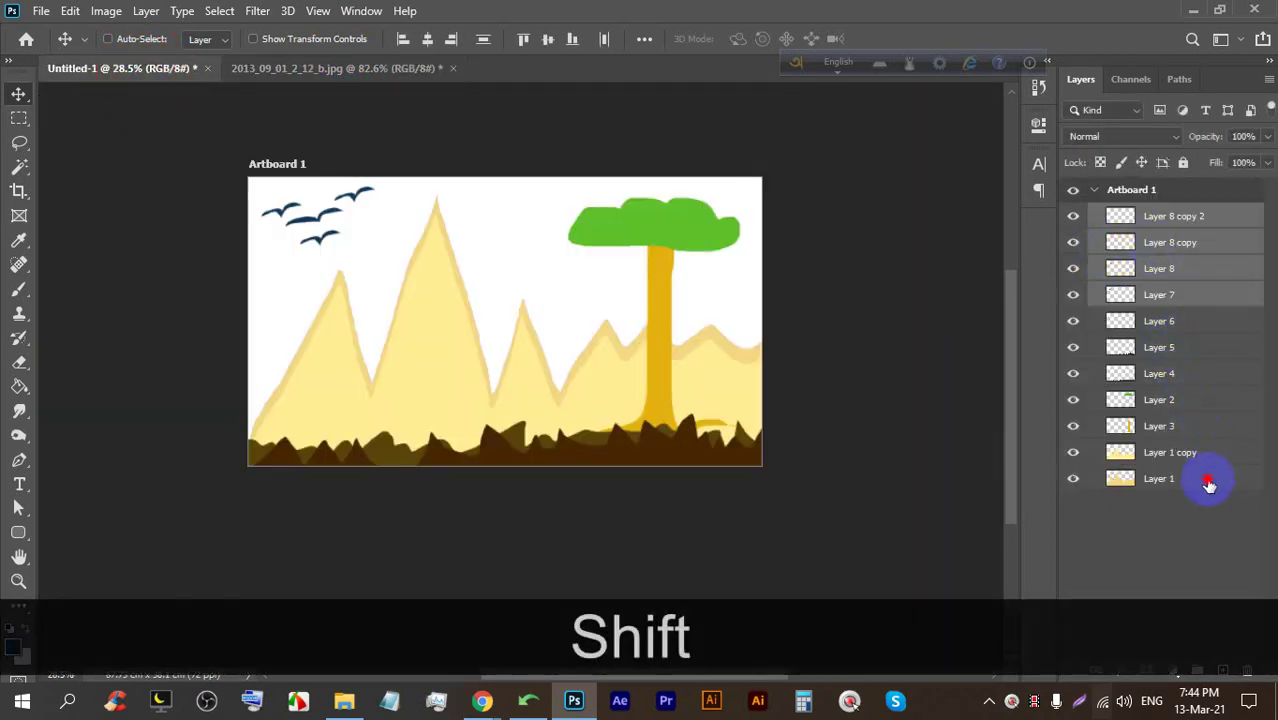
pyautogui.keyDown('shift'); pyautogui.click(1190, 480); pyautogui.keyUp('shift')
pyautogui.hotkey('ctrl', 'g')
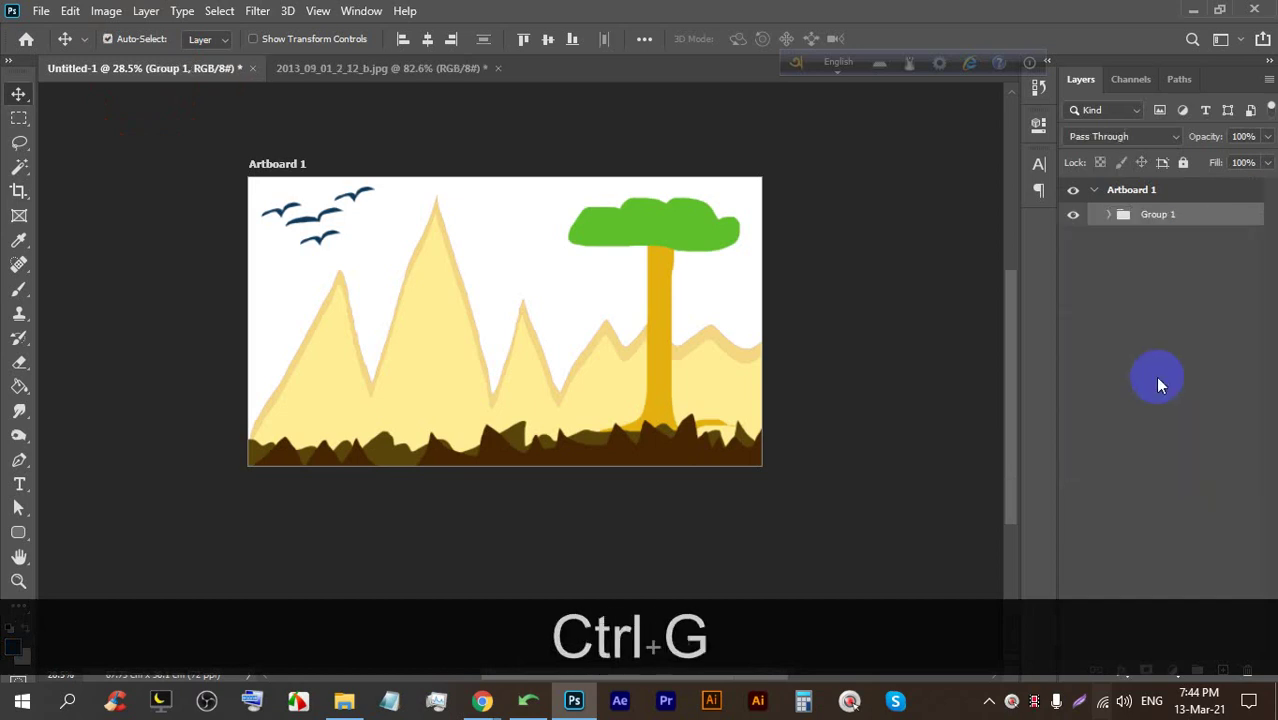
pyautogui.click(1075, 216)
# Bring up the 2013_09_01_2_12_b.jpg image, read the chat messages in the Google Meet call, close the chat and return to Photoshop
pyautogui.click(367, 69)
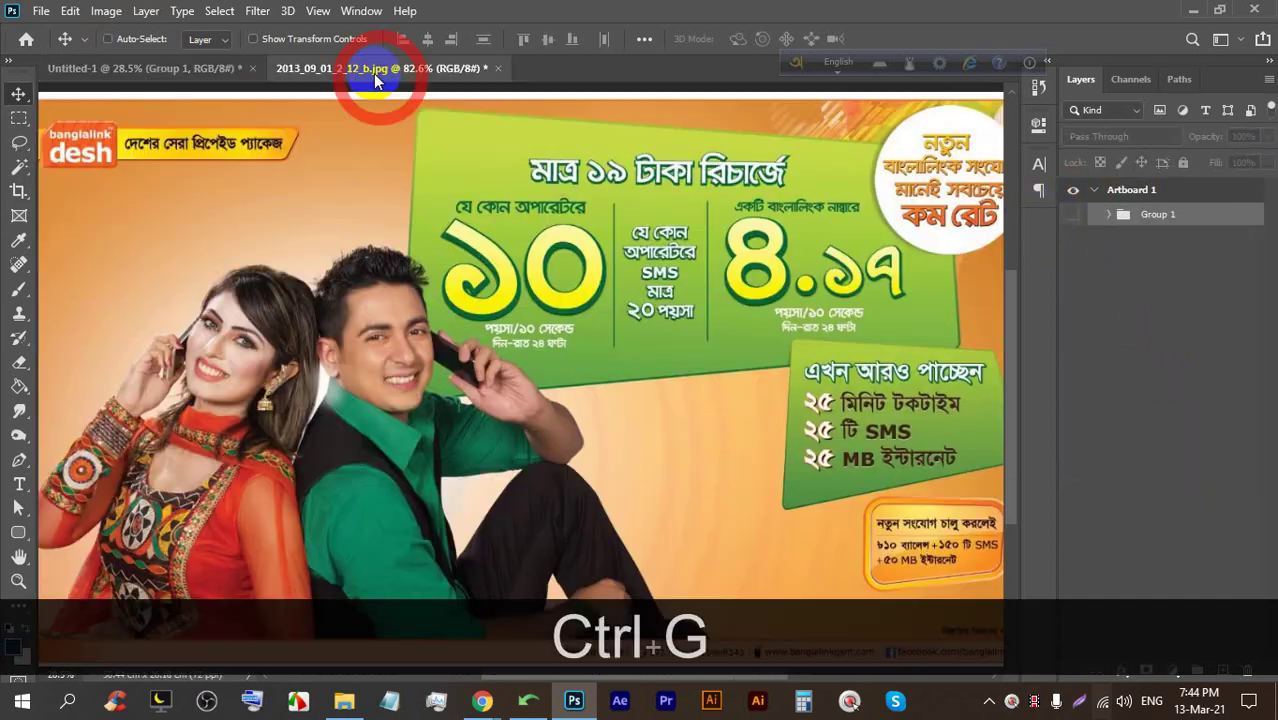
pyautogui.moveTo(482, 700)
pyautogui.click(385, 625)
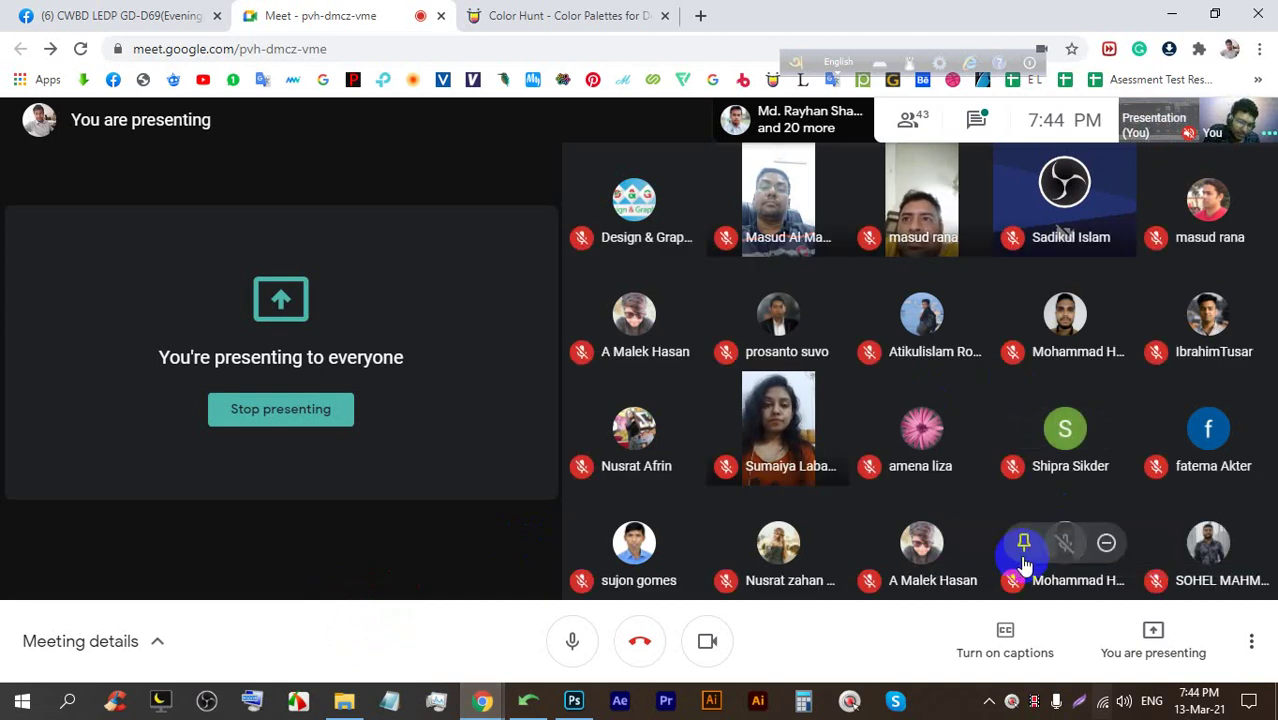
pyautogui.click(978, 125)
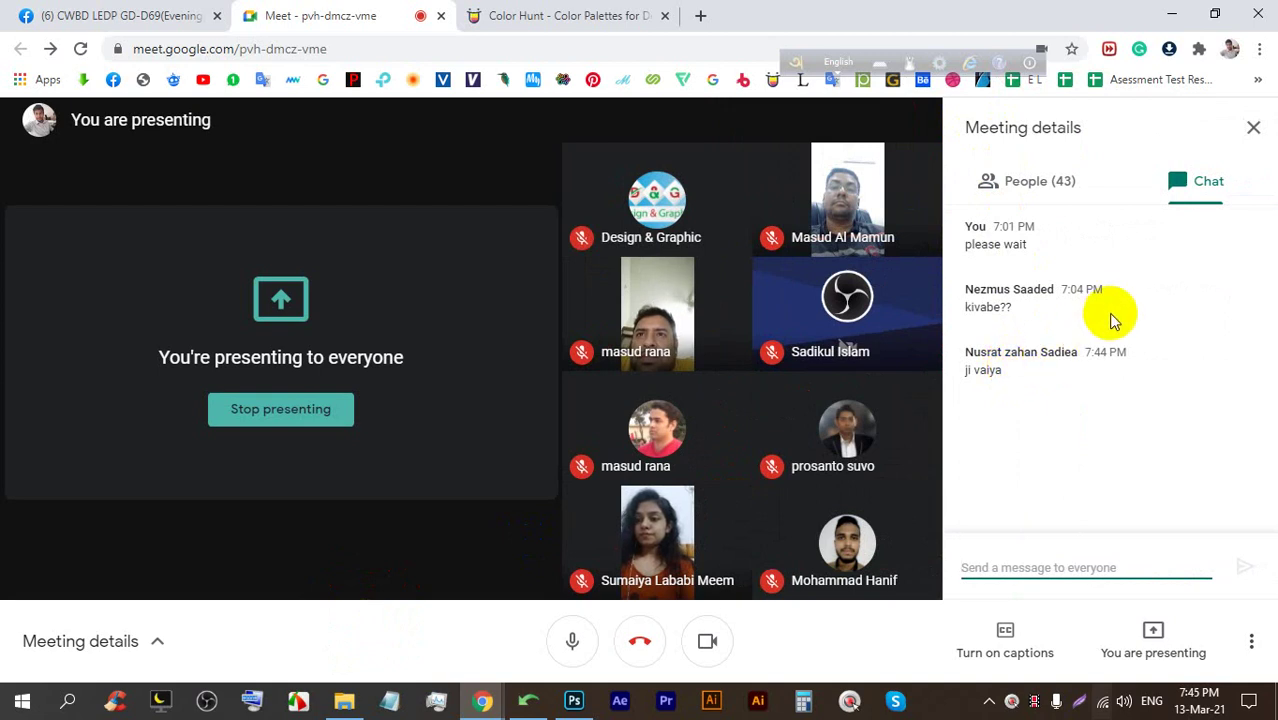
pyautogui.click(1253, 127)
pyautogui.click(574, 697)
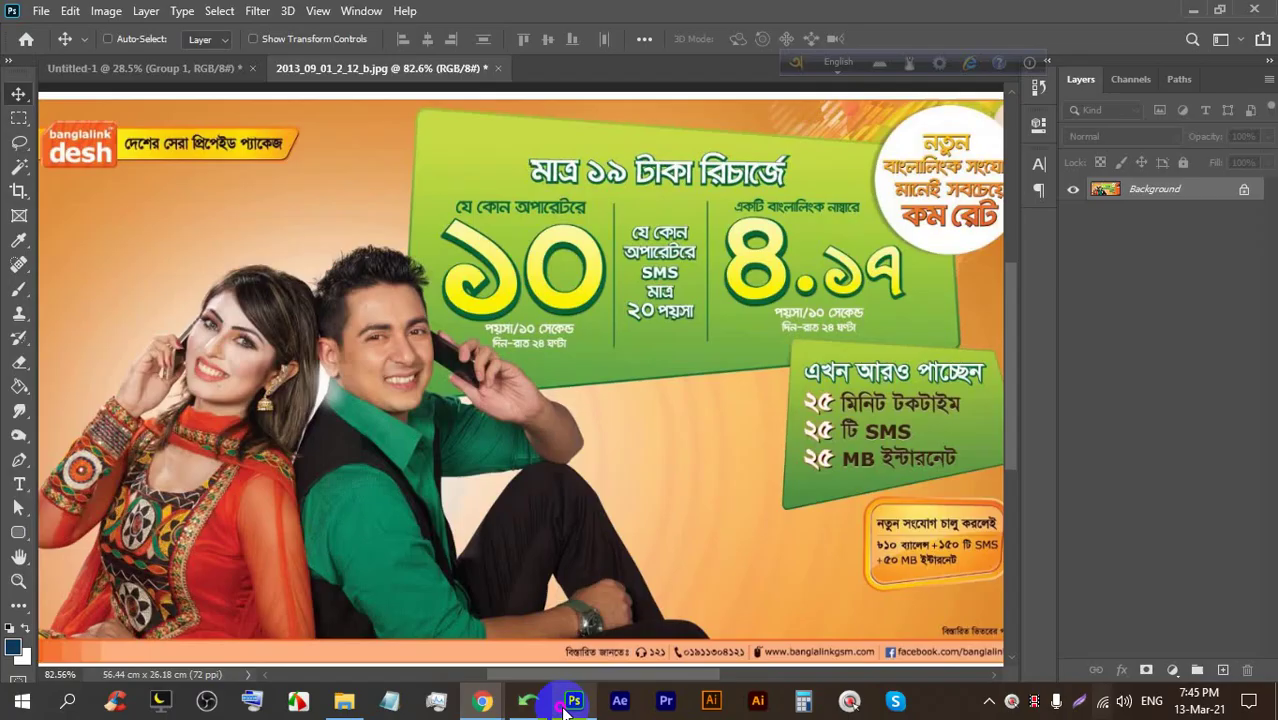
# Activate the Polygonal Lasso tool, with the couple in the 2013_09_01_2_12_b.jpg advertisement in view
pyautogui.scroll(-2, 103, 290)
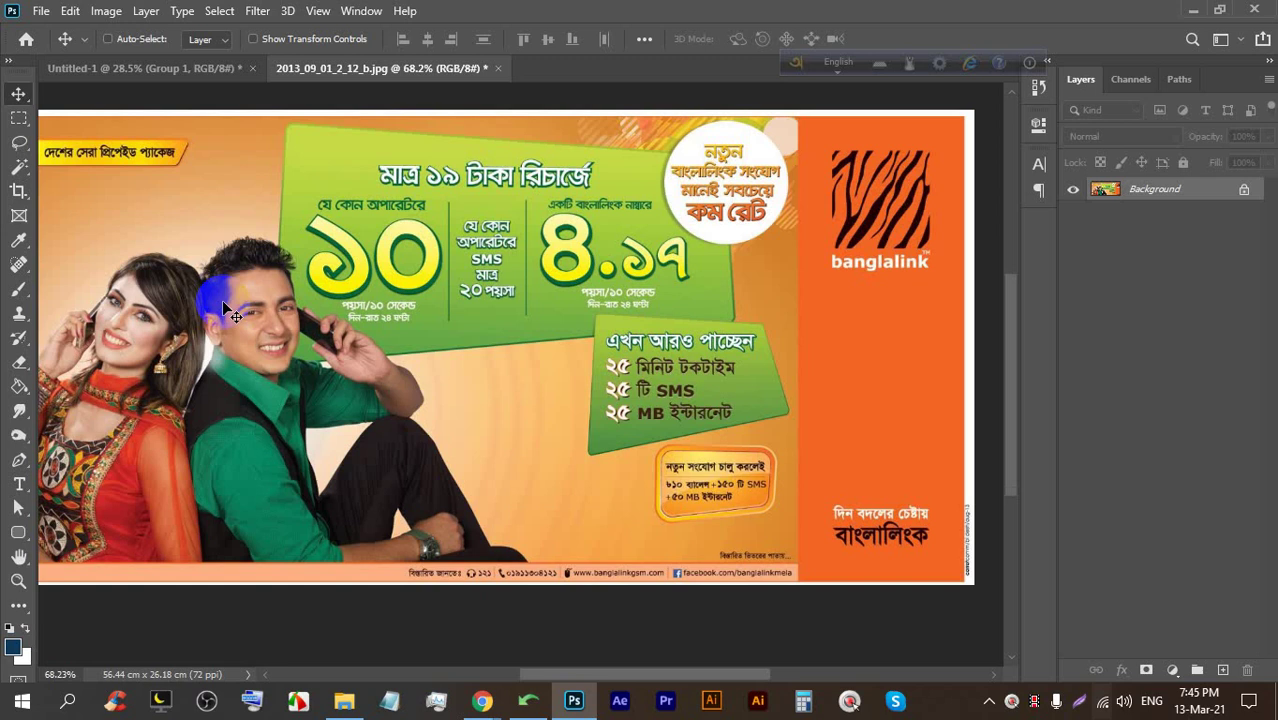
pyautogui.scroll(3, 103, 290)
pyautogui.scroll(1, 103, 290)
pyautogui.press('space')
pyautogui.moveTo(37, 117); pyautogui.dragTo(55, 135)
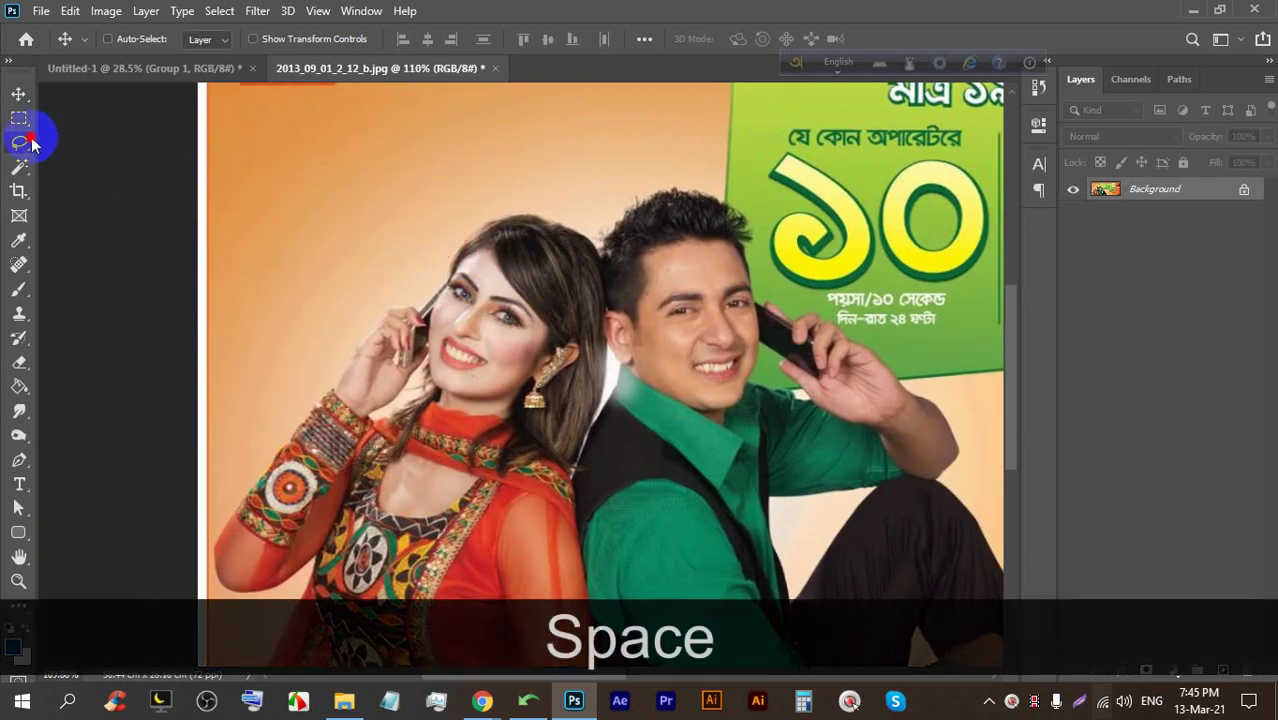
pyautogui.click(31, 144)
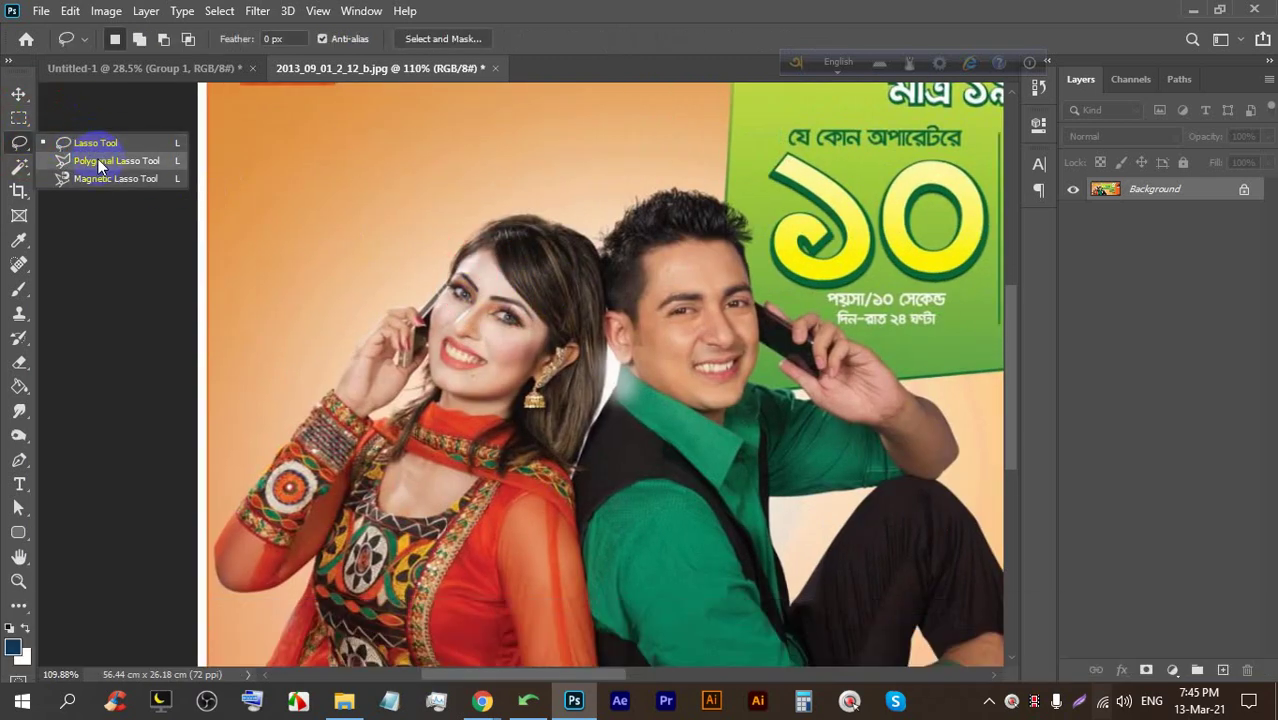
pyautogui.click(98, 162)
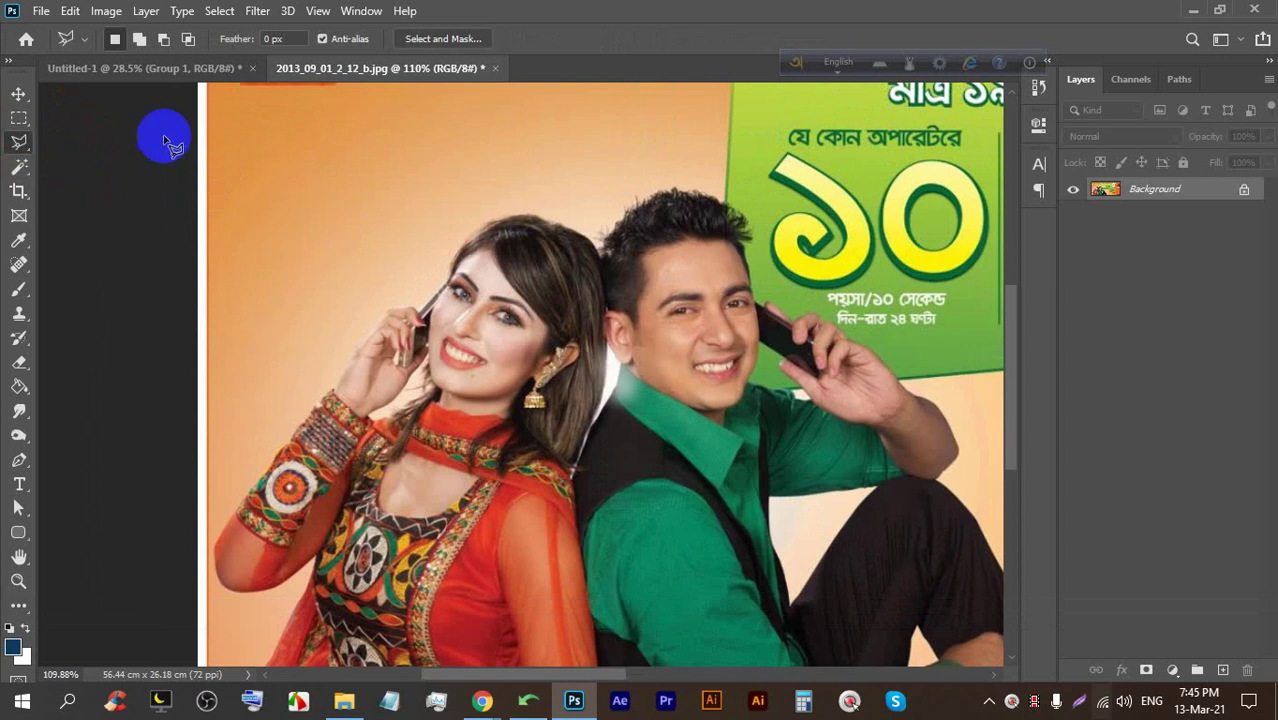
# Add a new empty layer above the hidden group in the Untitled-1 document
pyautogui.click(222, 72)
pyautogui.scroll(3, 397, 305)
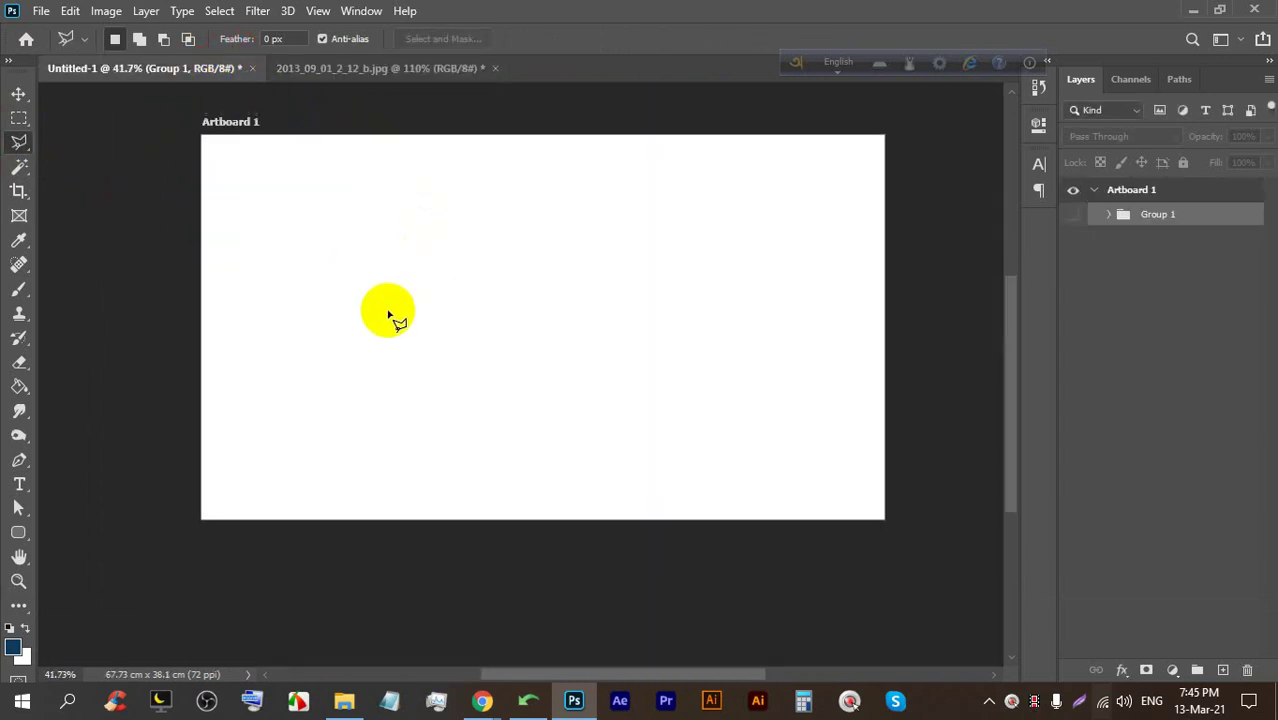
pyautogui.click(1222, 670)
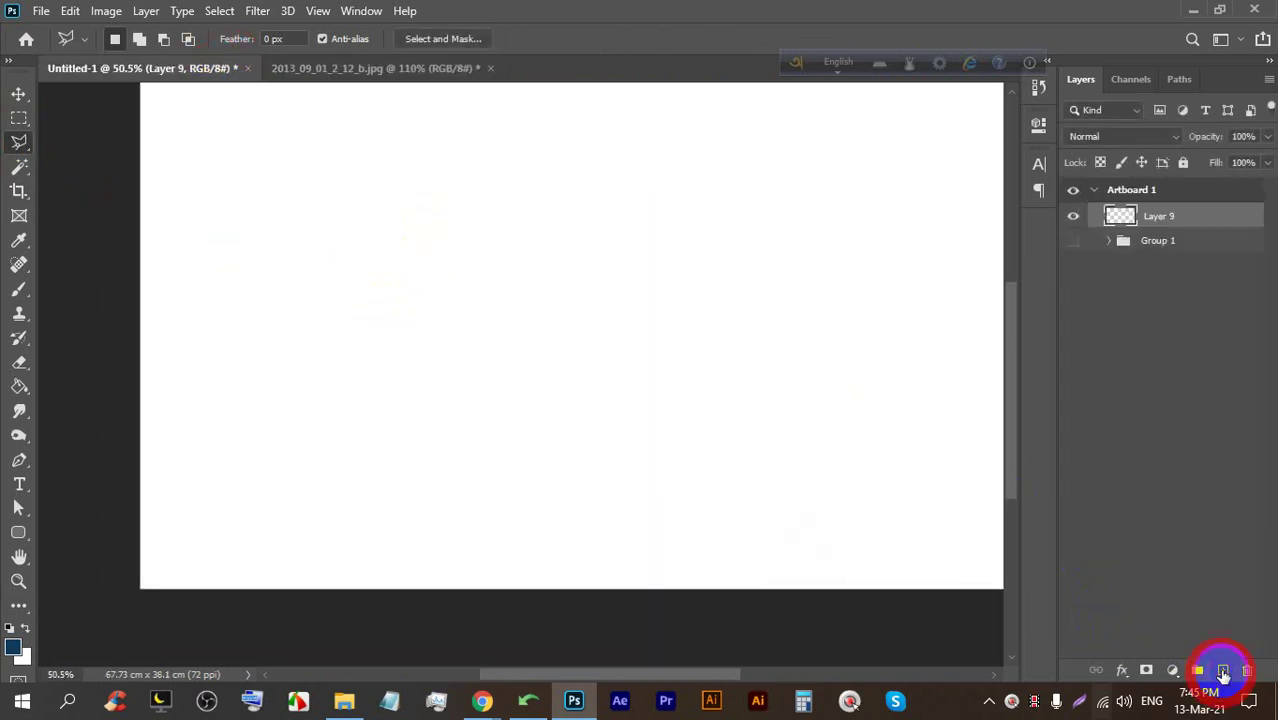
pyautogui.scroll(-2, 385, 525)
# Outline a large straight-edged bracket shape that opens to the left as a closed polygonal lasso selection on the artboard
pyautogui.click(290, 425)
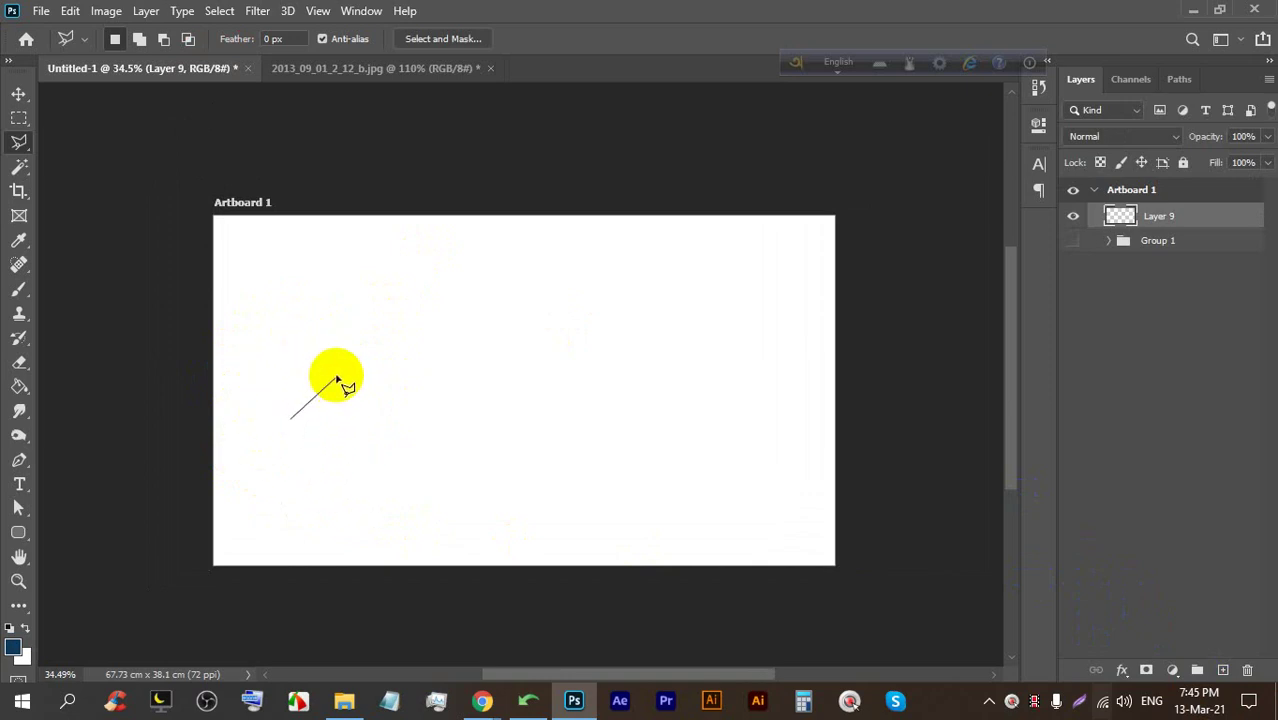
pyautogui.click(399, 287)
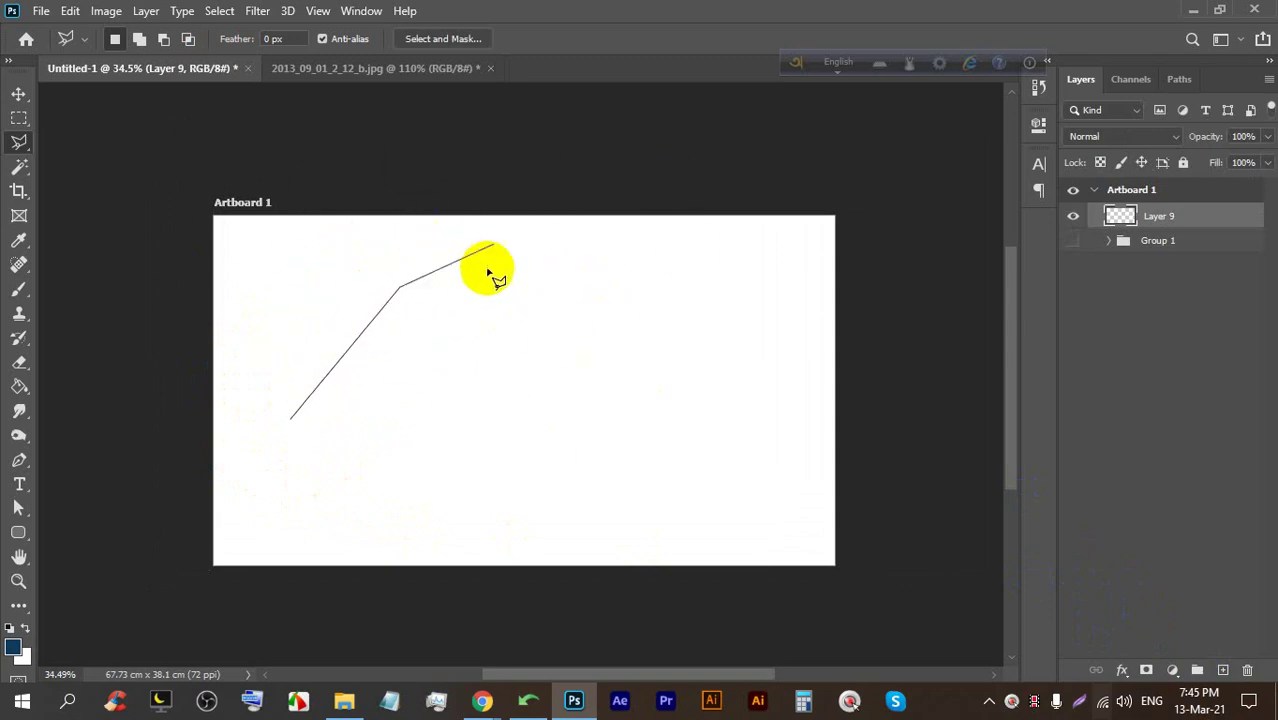
pyautogui.click(744, 238)
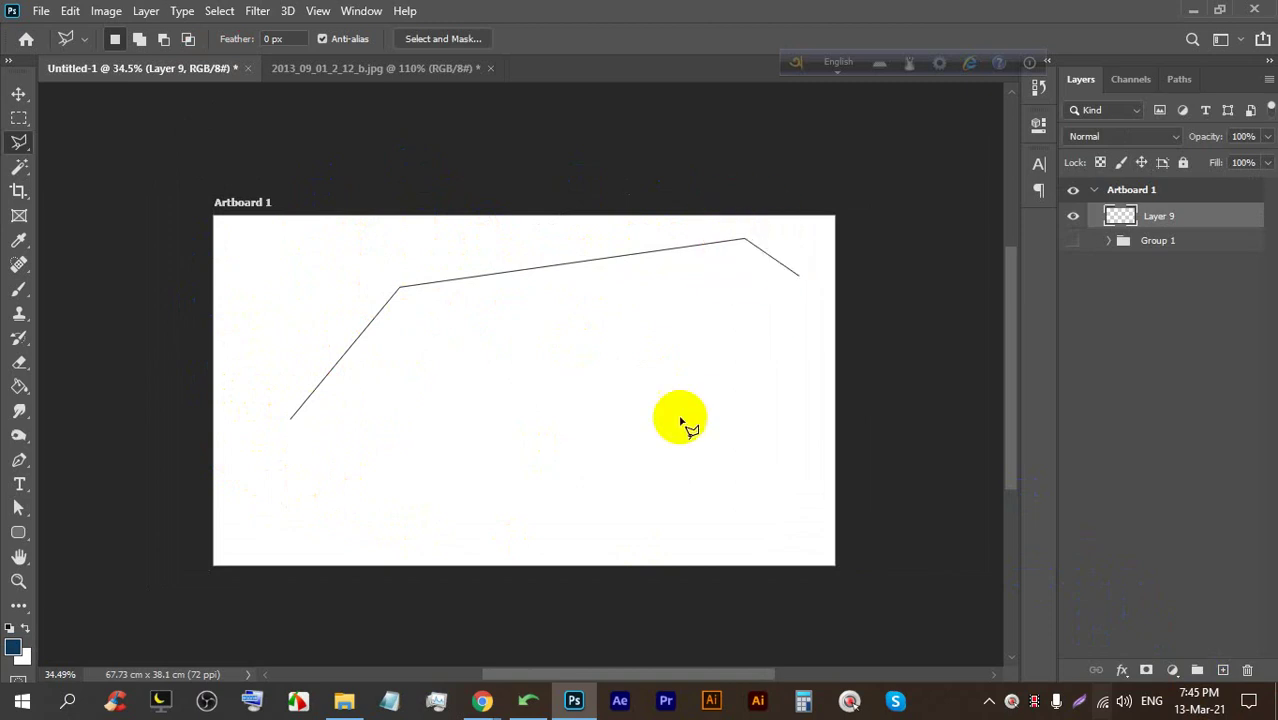
pyautogui.click(785, 370)
pyautogui.click(484, 508)
pyautogui.click(284, 523)
pyautogui.click(689, 365)
pyautogui.click(679, 275)
pyautogui.click(434, 324)
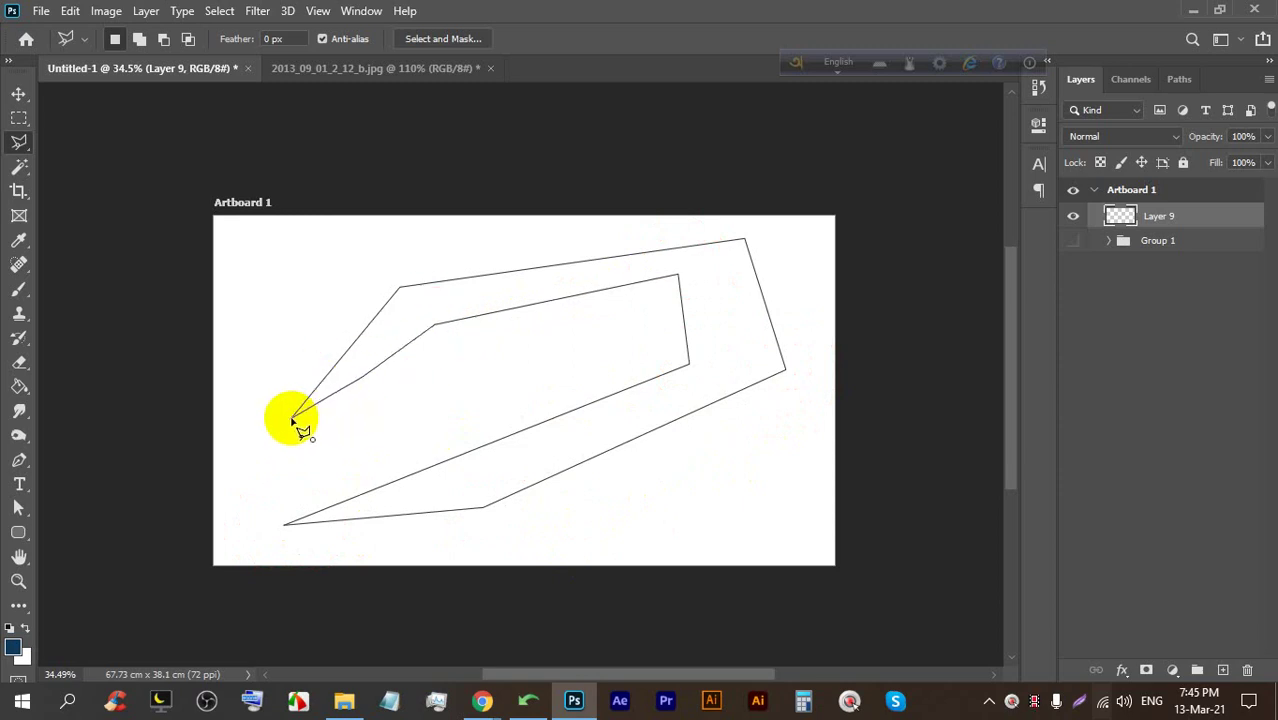
pyautogui.click(292, 420)
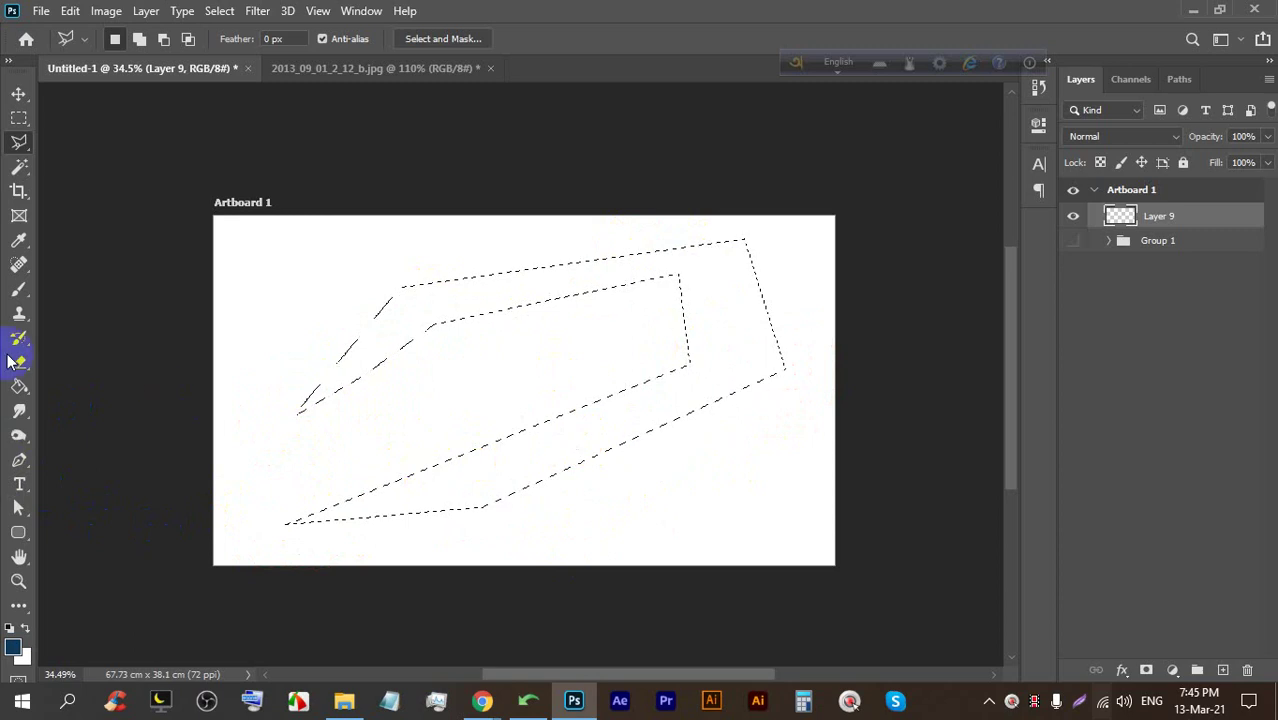
# Fill the bracket-shaped selection with the dark blue foreground colour using the Paint Bucket, deselect, and delete the layer
pyautogui.click(19, 386)
pyautogui.click(428, 292)
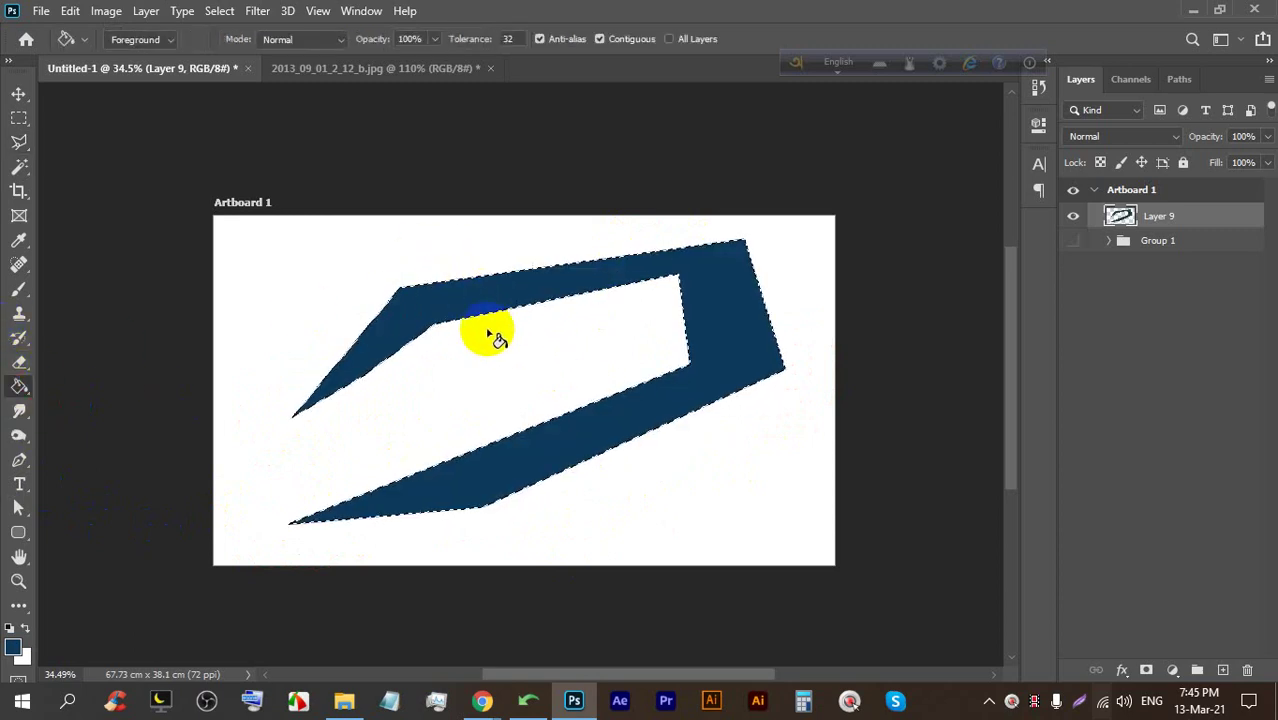
pyautogui.hotkey('ctrl', 'd')
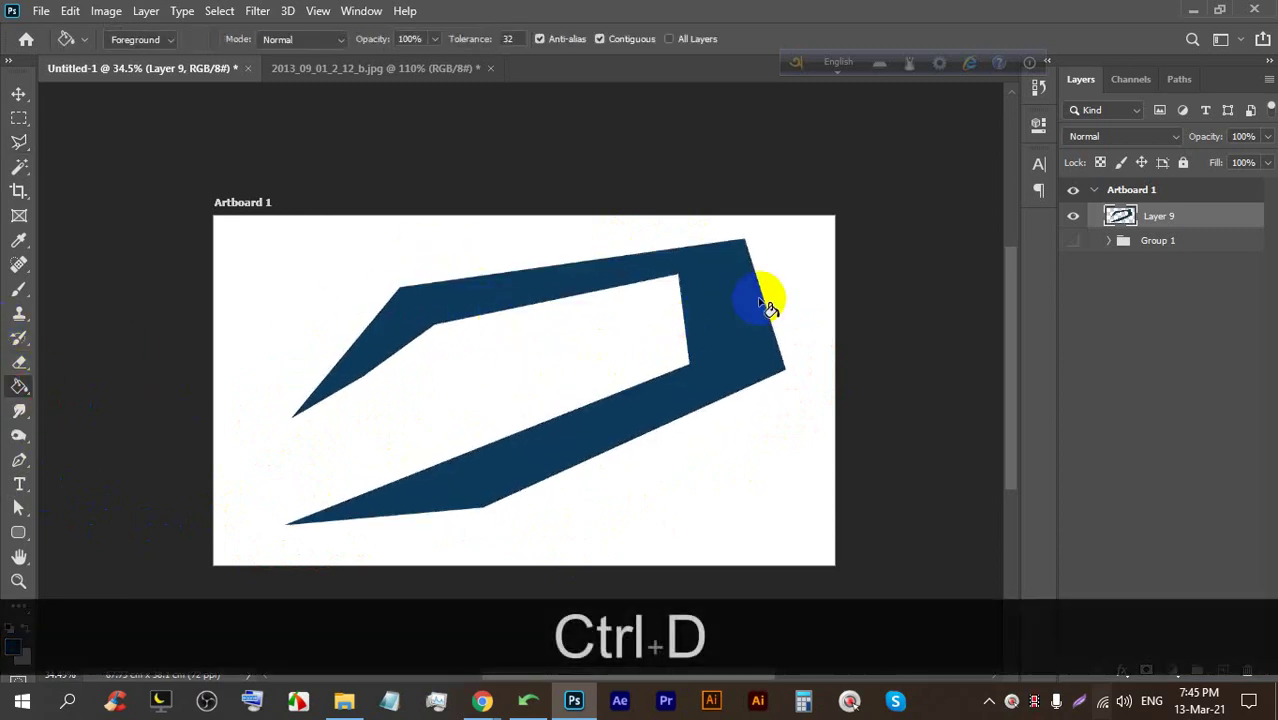
pyautogui.press('BackSpace')
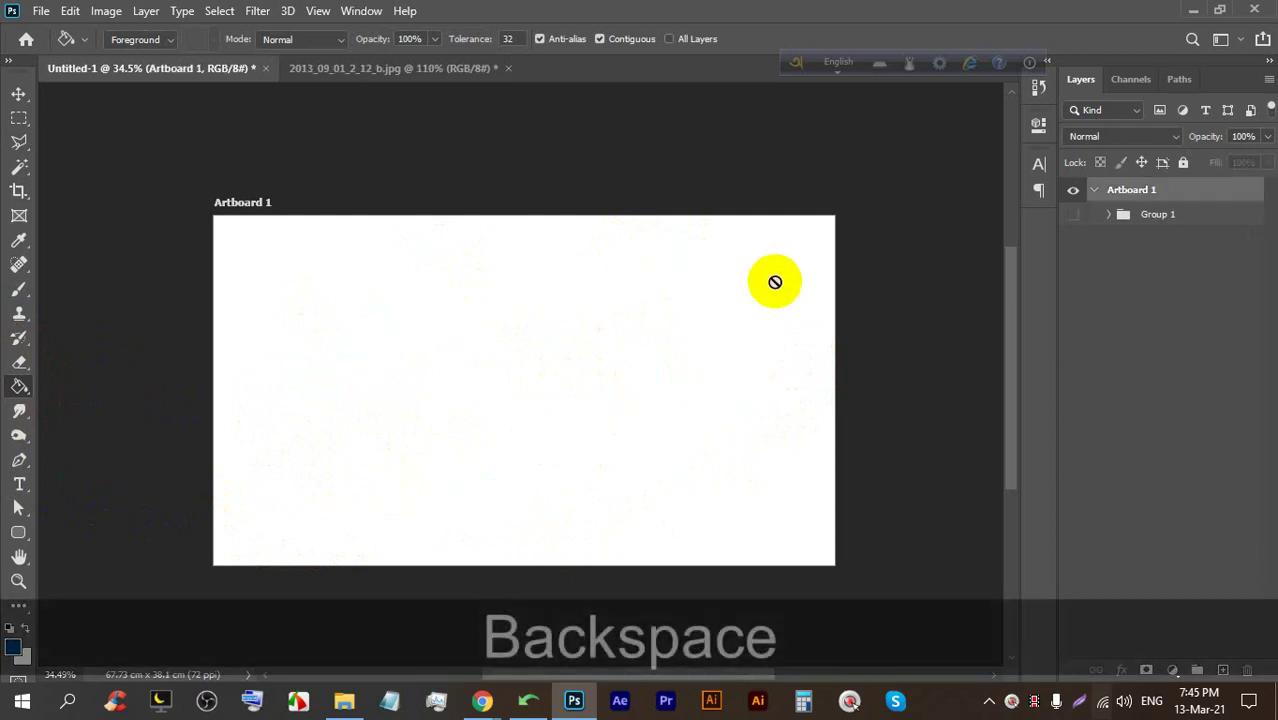
# Check the Google Meet call in the browser and return to Photoshop
pyautogui.click(480, 699)
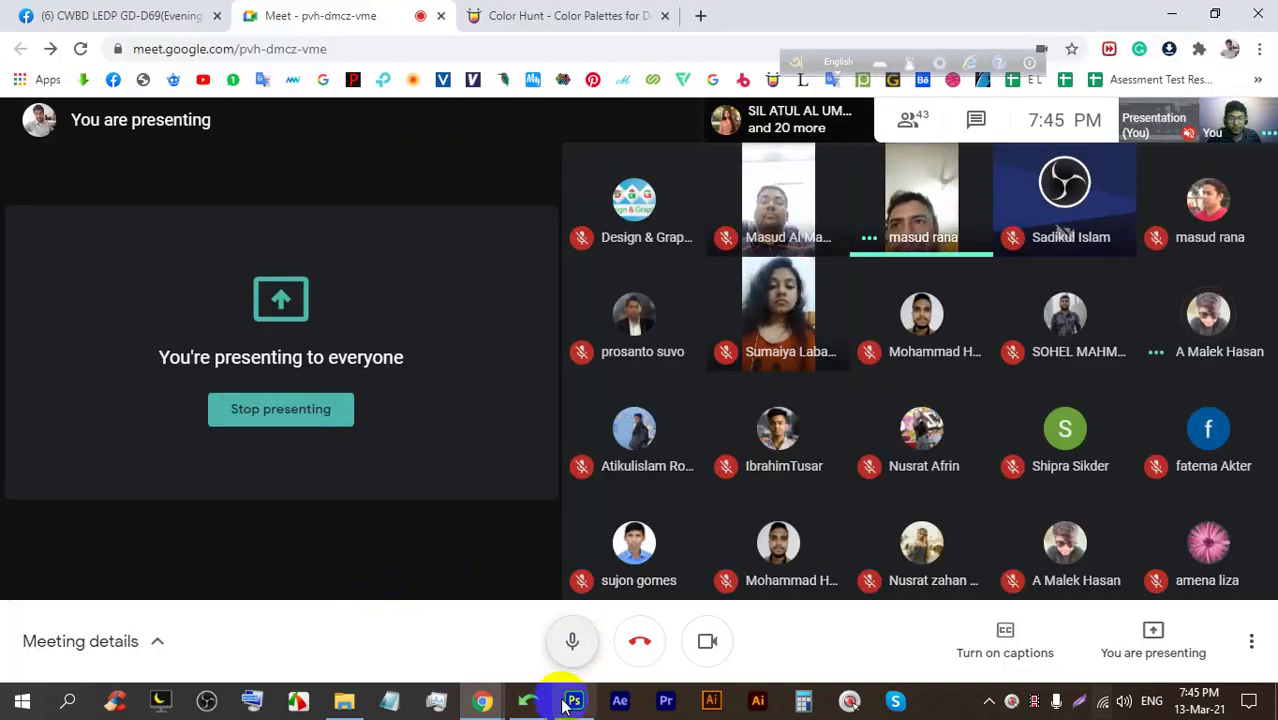
pyautogui.click(573, 700)
# Outline a large irregular zigzag shape across the artboard as a closed selection with the Polygonal Lasso tool
pyautogui.moveTo(19, 148); pyautogui.dragTo(104, 163)
pyautogui.scroll(2, 382, 384)
pyautogui.click(241, 243)
pyautogui.click(822, 180)
pyautogui.click(868, 445)
pyautogui.click(659, 264)
pyautogui.click(473, 412)
pyautogui.click(771, 469)
pyautogui.click(387, 577)
pyautogui.click(881, 557)
pyautogui.click(236, 557)
pyautogui.click(222, 397)
pyautogui.click(478, 298)
pyautogui.click(284, 274)
pyautogui.click(241, 245)
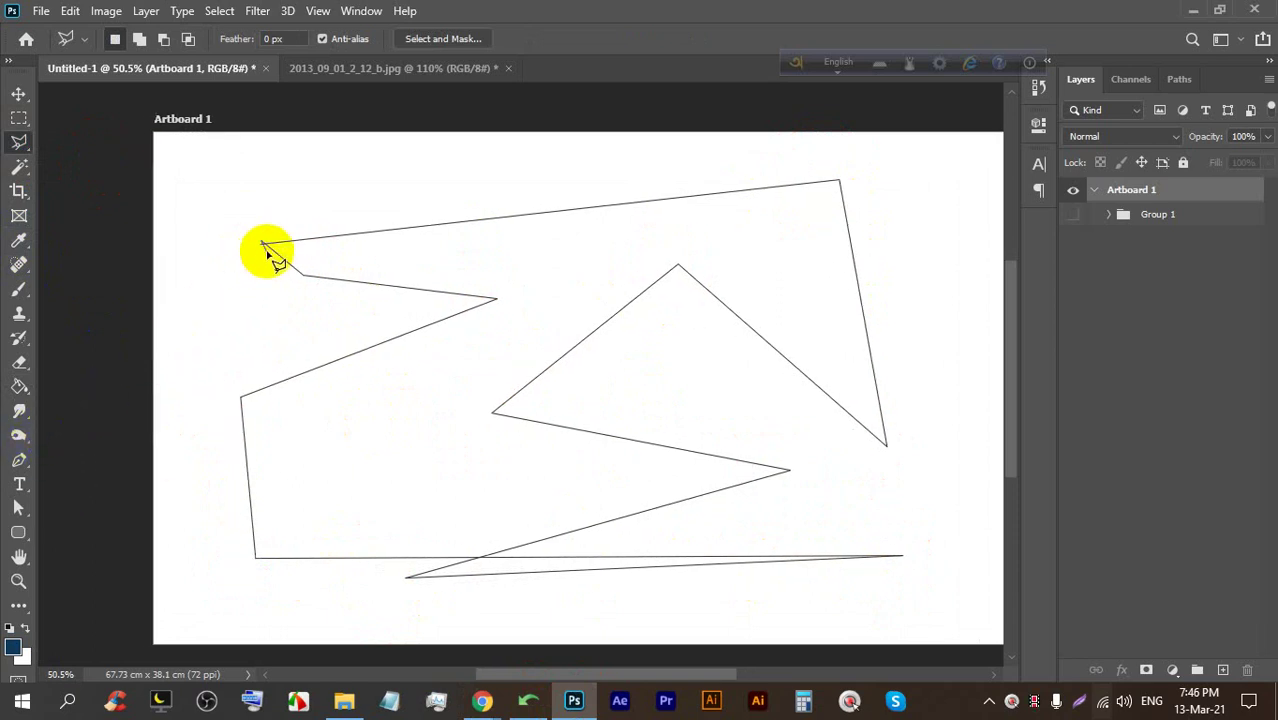
pyautogui.click(265, 248)
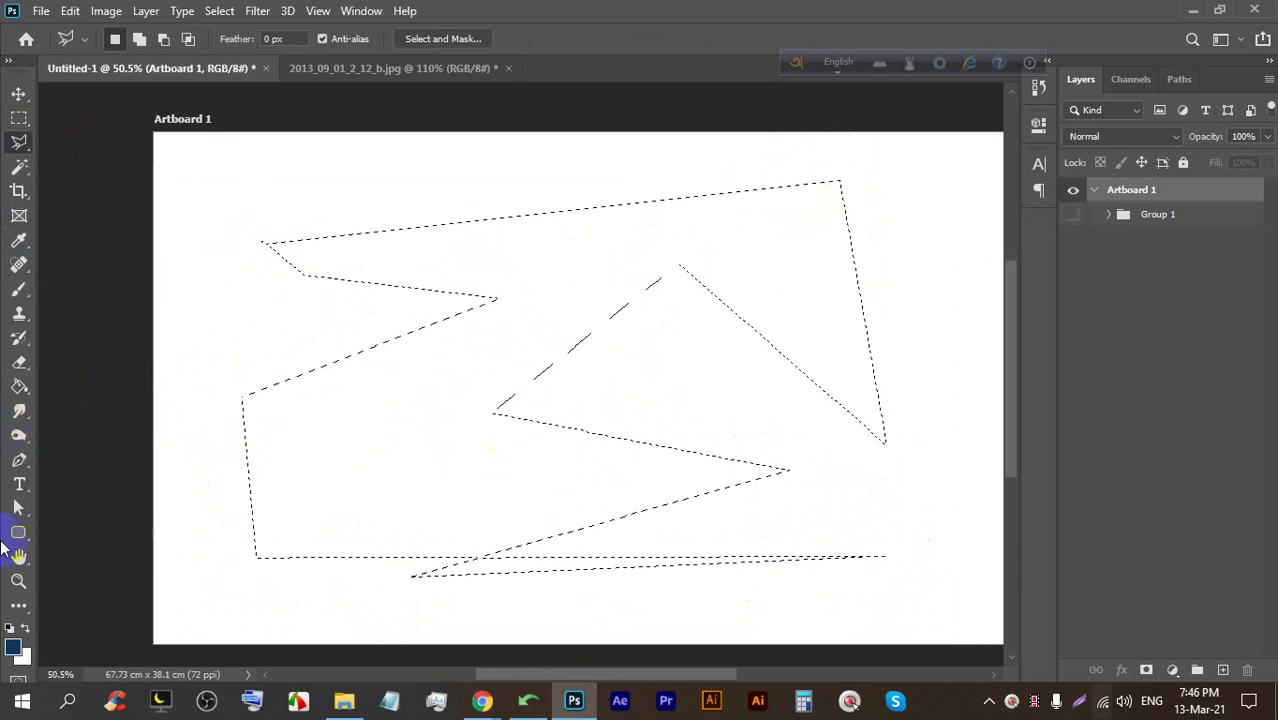
# Try to fill the zigzag selection with the Paint Bucket while the artboard itself is selected
pyautogui.click(19, 386)
pyautogui.click(541, 298)
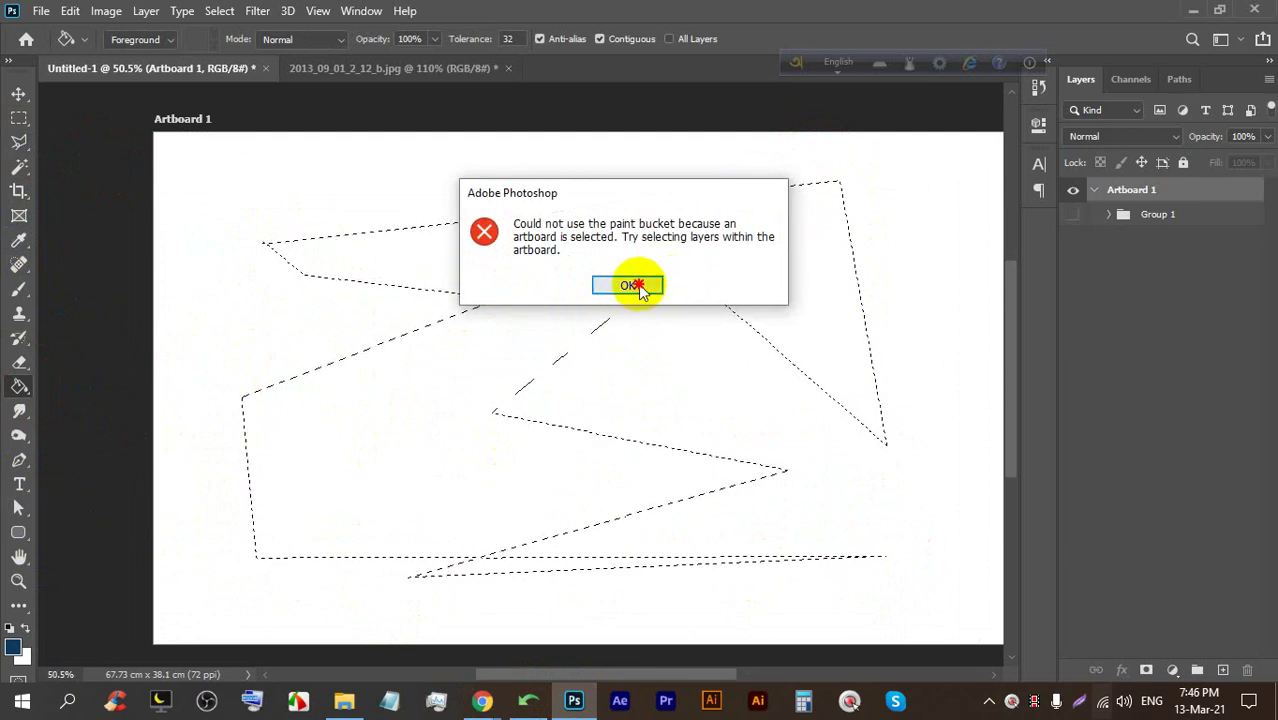
pyautogui.click(628, 286)
# Fill the zigzag selection with the dark blue foreground colour on a new layer, deselect, and delete that layer
pyautogui.click(1226, 671)
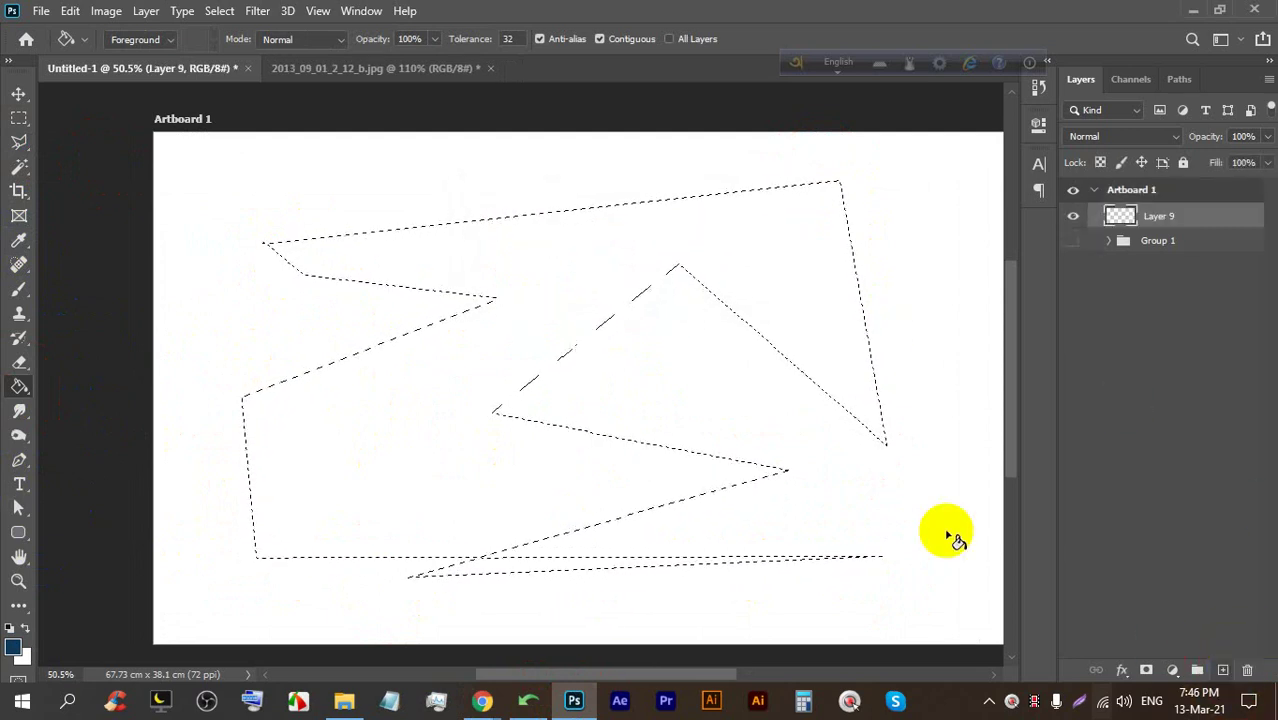
pyautogui.click(585, 277)
pyautogui.hotkey('ctrl', 'd')
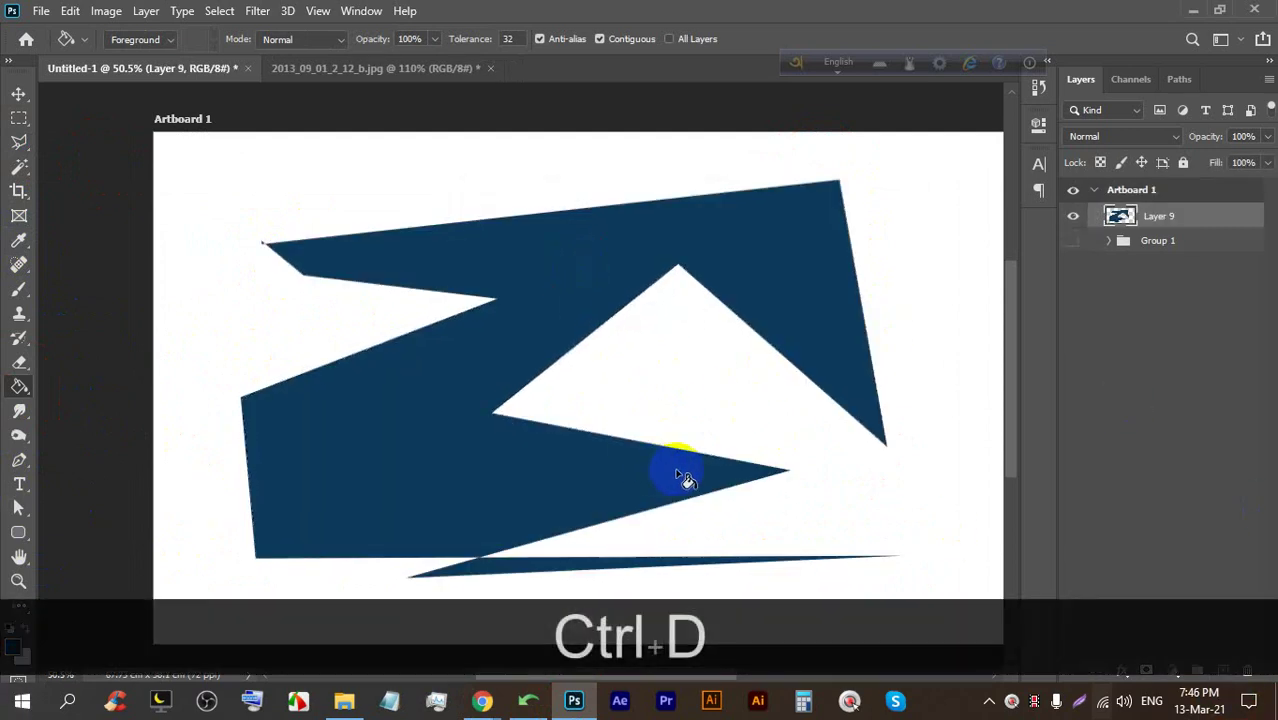
pyautogui.press('BackSpace')
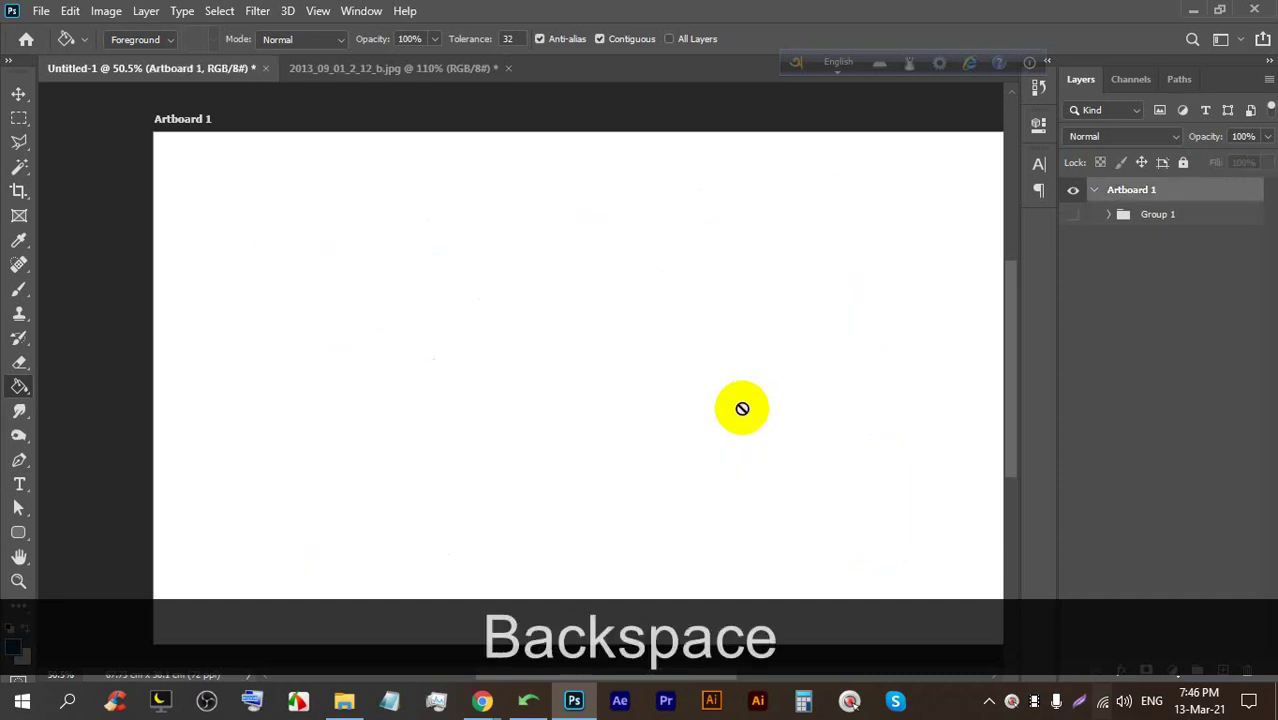
# Switch to the 2013_09_01_2_12_b.jpg advertisement and activate the Magnetic Lasso tool
pyautogui.click(368, 68)
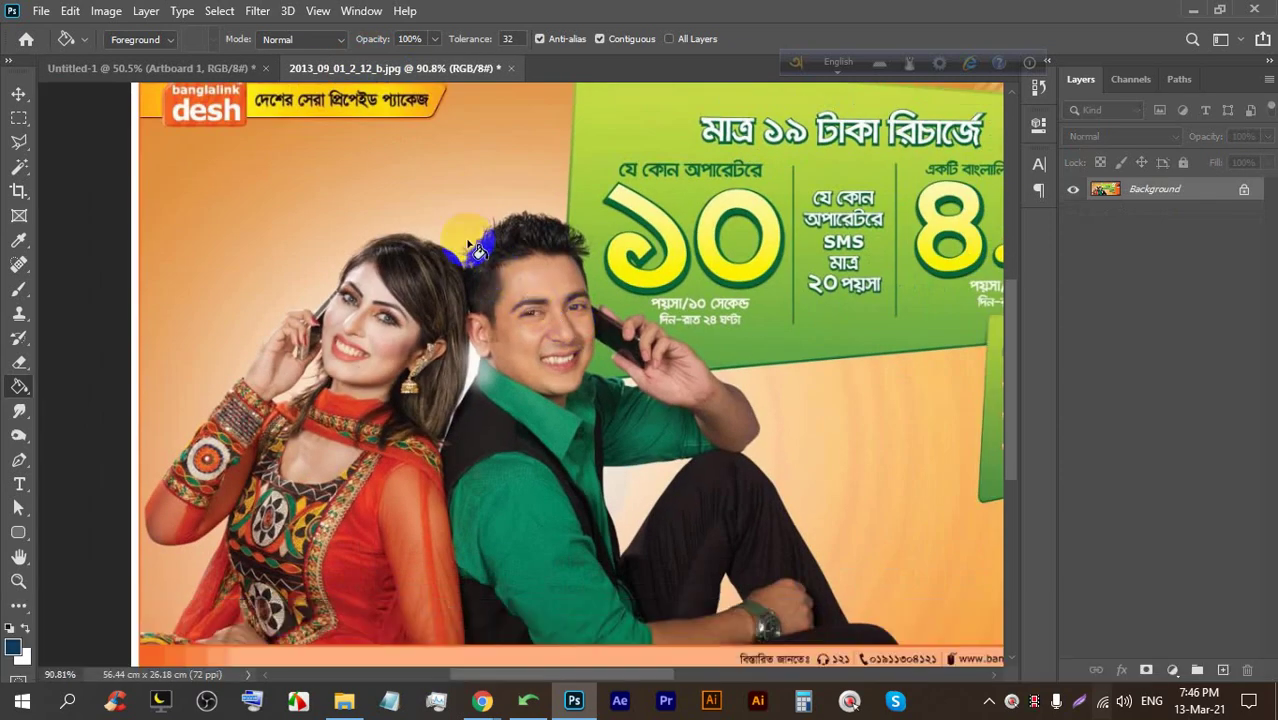
pyautogui.click(18, 142)
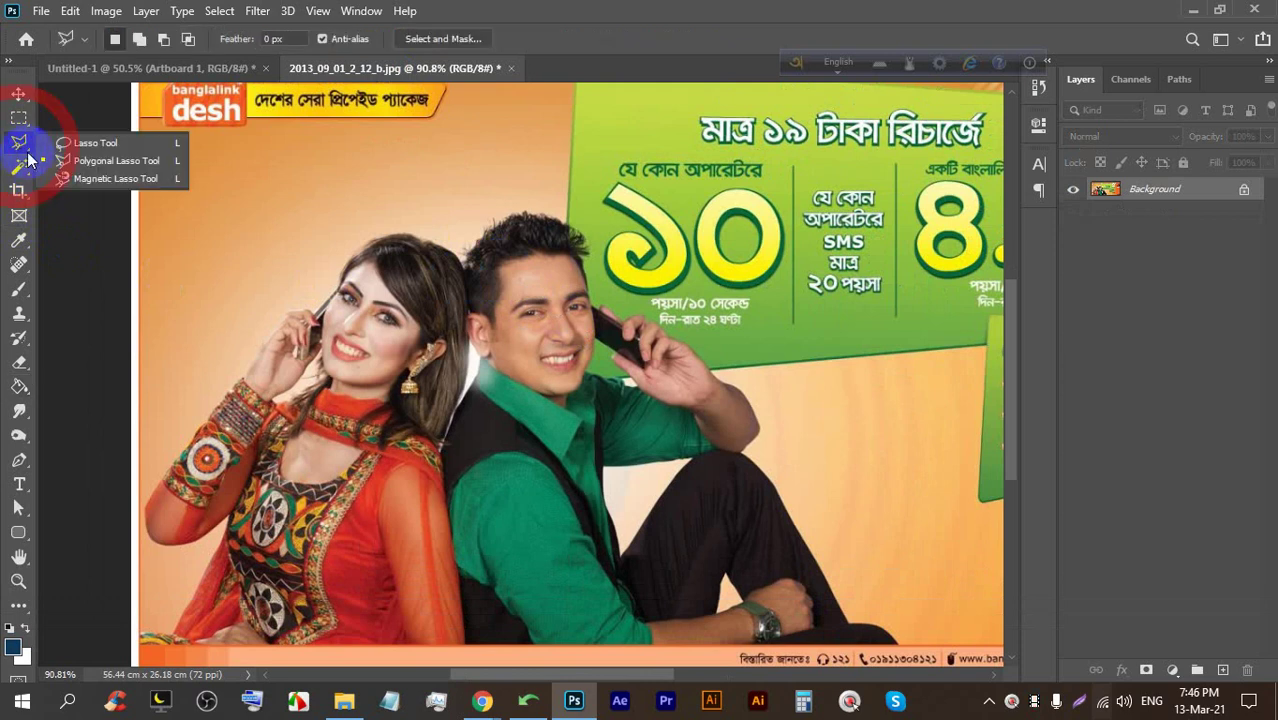
pyautogui.click(82, 181)
pyautogui.moveTo(480, 700)
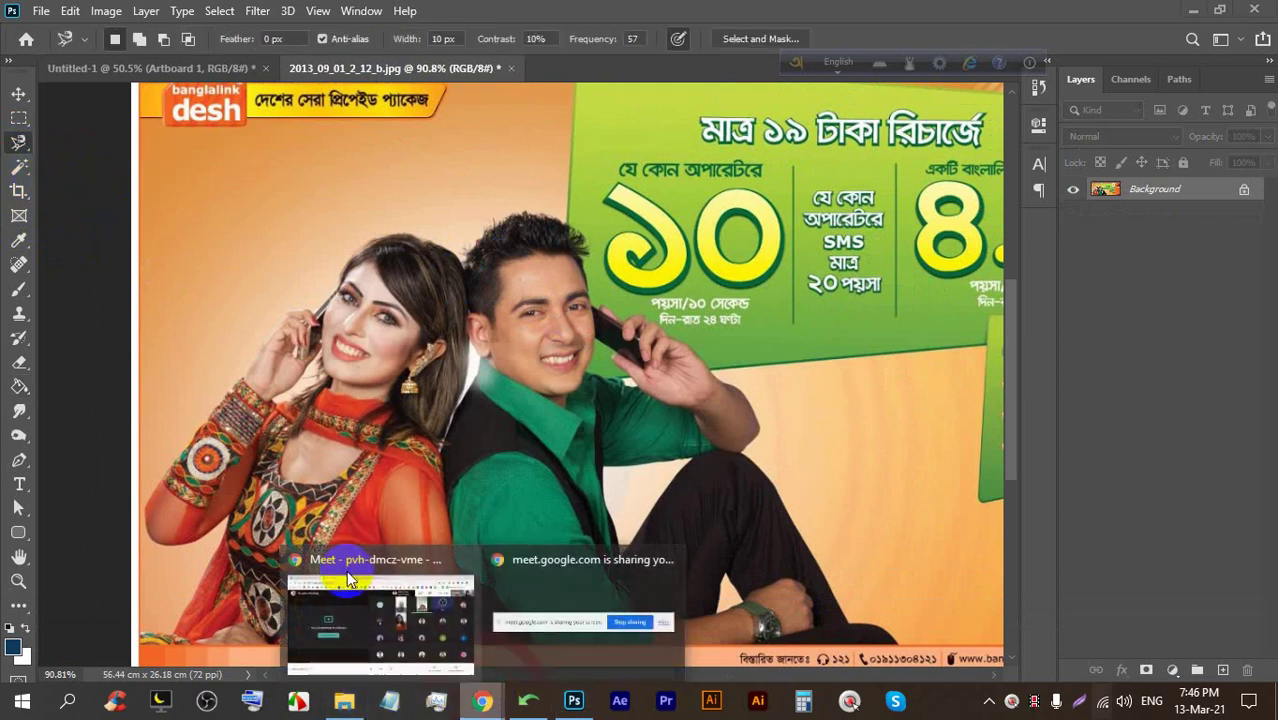
# Check the Google Meet call window and return to the advertisement image in Photoshop
pyautogui.click(362, 570)
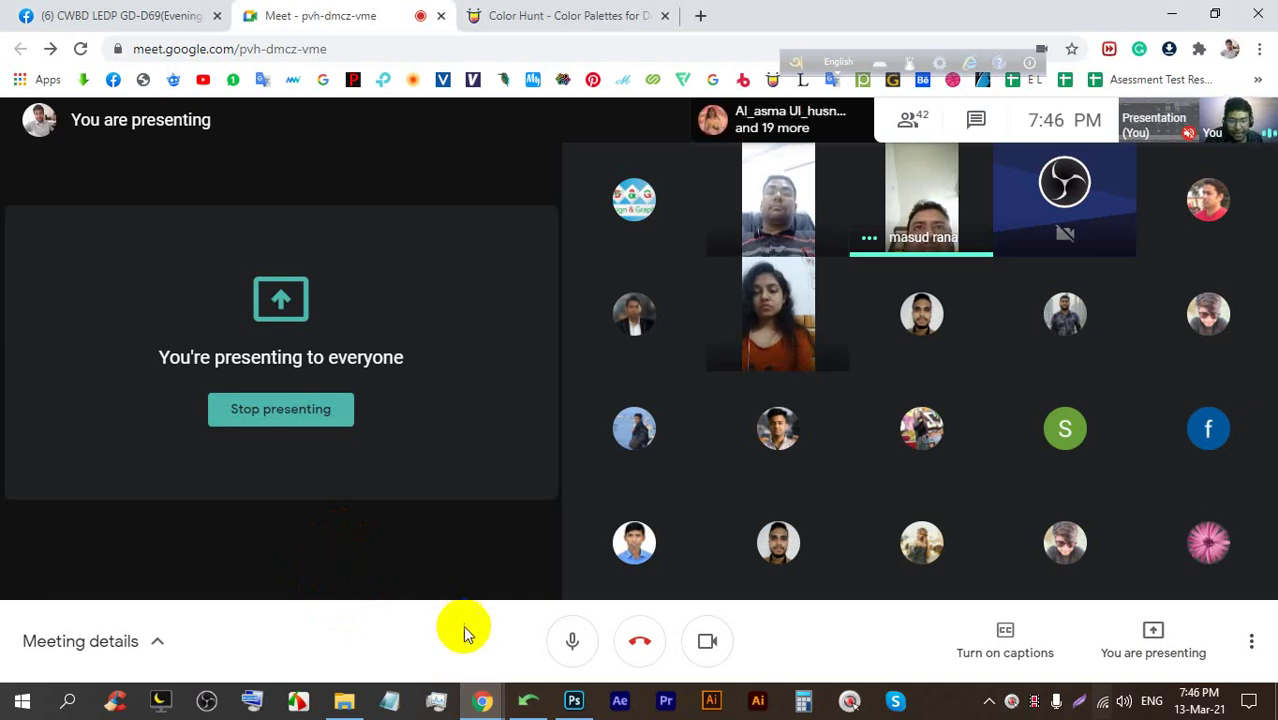
pyautogui.click(573, 699)
pyautogui.scroll(-3, 465, 492)
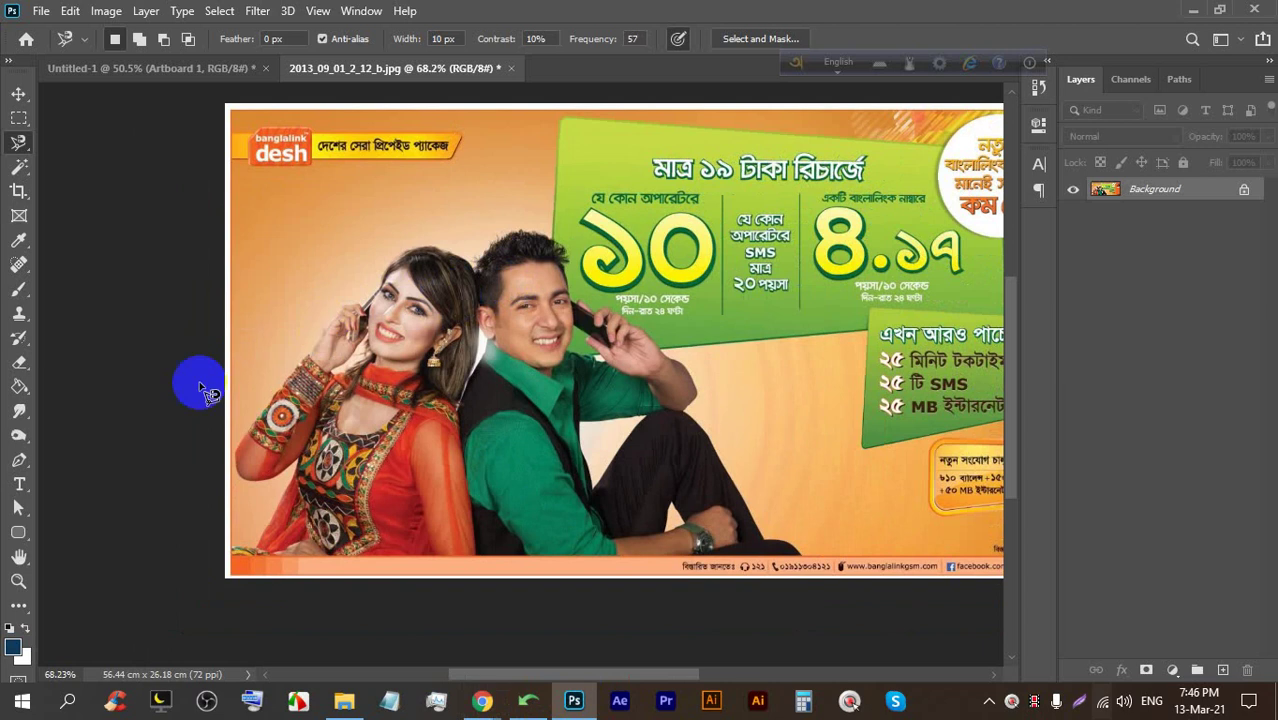
# Trace the woman's sleeve, hand, phone and hairline with the Magnetic Lasso, removing the stray anchor points over her hand
pyautogui.scroll(6, 240, 440)
pyautogui.scroll(1, 268, 470)
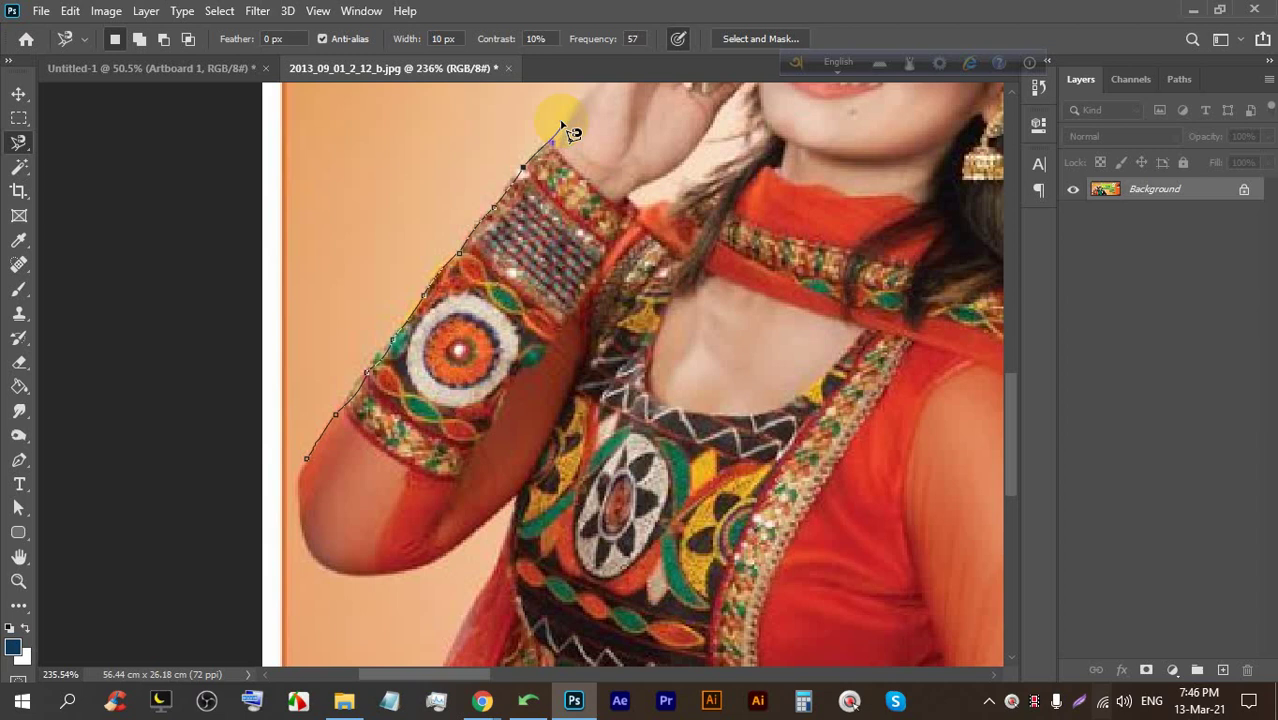
pyautogui.press('space')
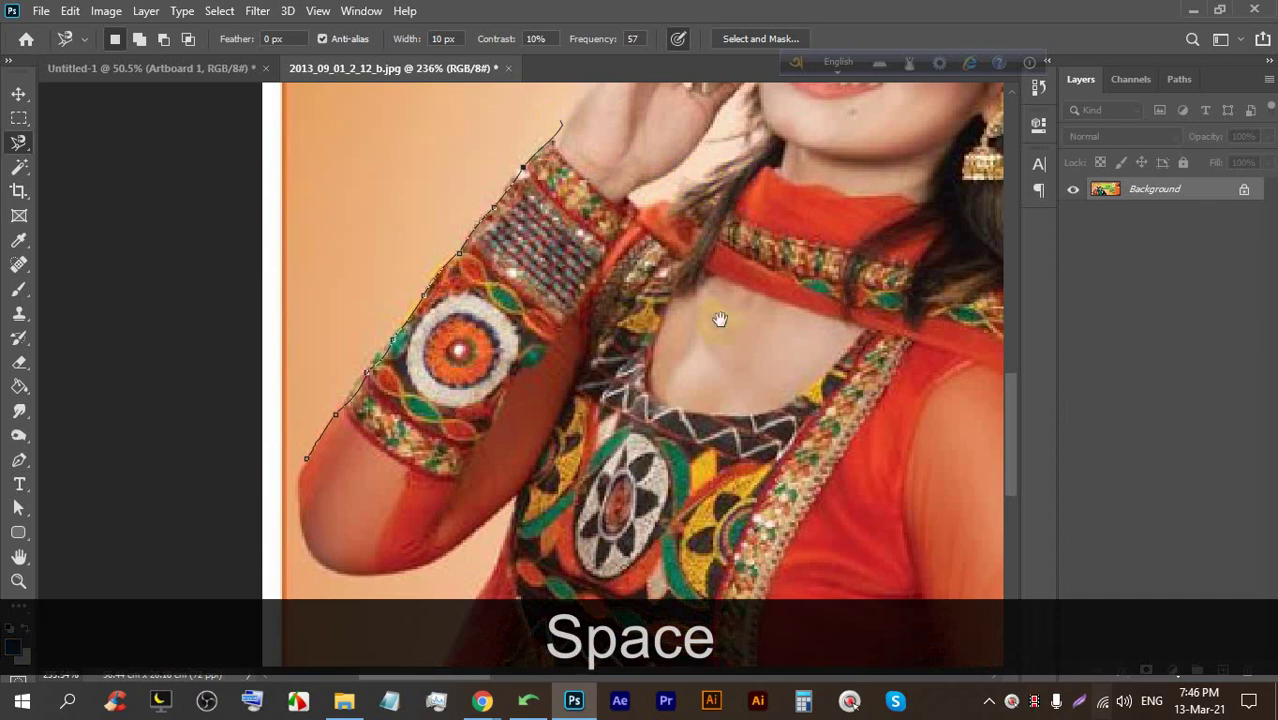
pyautogui.moveTo(745, 140)
pyautogui.mouseDown()
pyautogui.moveTo(737, 220)
pyautogui.moveTo(700, 325)
pyautogui.moveTo(600, 541)
pyautogui.moveTo(508, 471)
pyautogui.moveTo(481, 474)
pyautogui.moveTo(586, 394)
pyautogui.moveTo(563, 441)
pyautogui.moveTo(570, 455)
pyautogui.mouseUp()
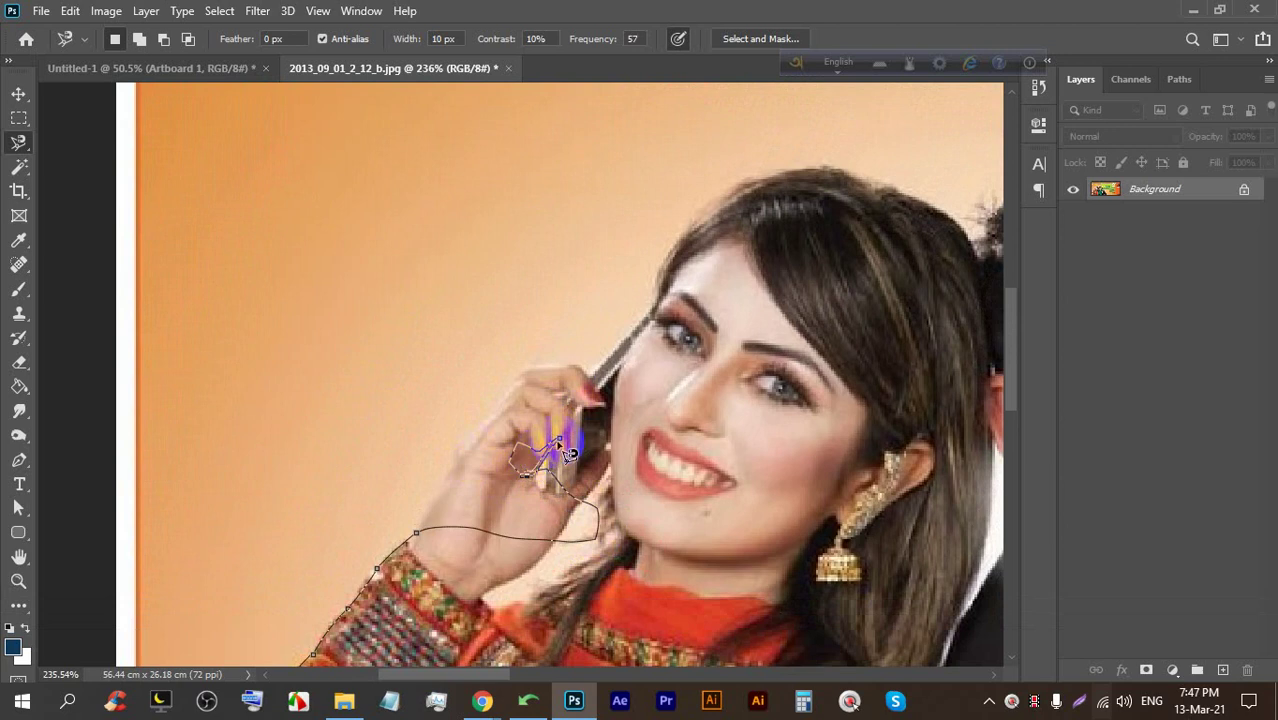
pyautogui.press('BackSpace')
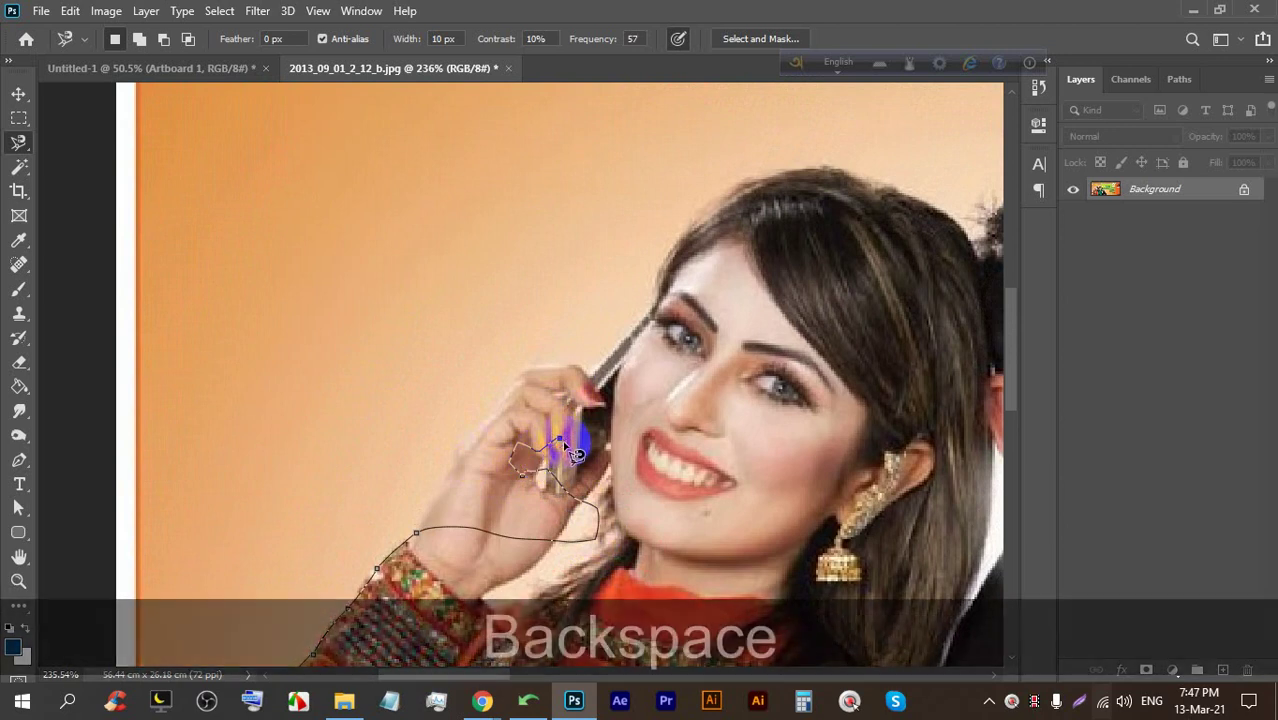
pyautogui.click(572, 484)
pyautogui.press('BackSpace')
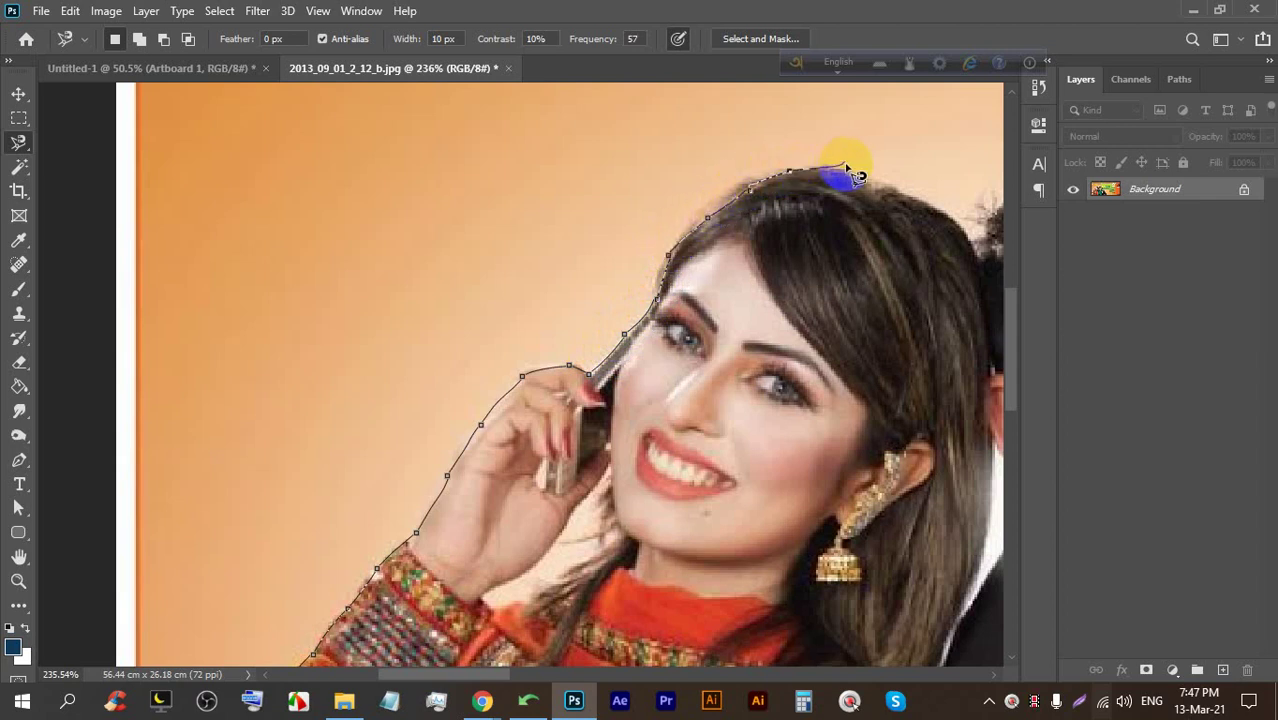
# Continue the Magnetic Lasso outline over both people's hair and down the man's face to the tip of his phone
pyautogui.press('space')
pyautogui.moveTo(941, 214); pyautogui.dragTo(513, 250)
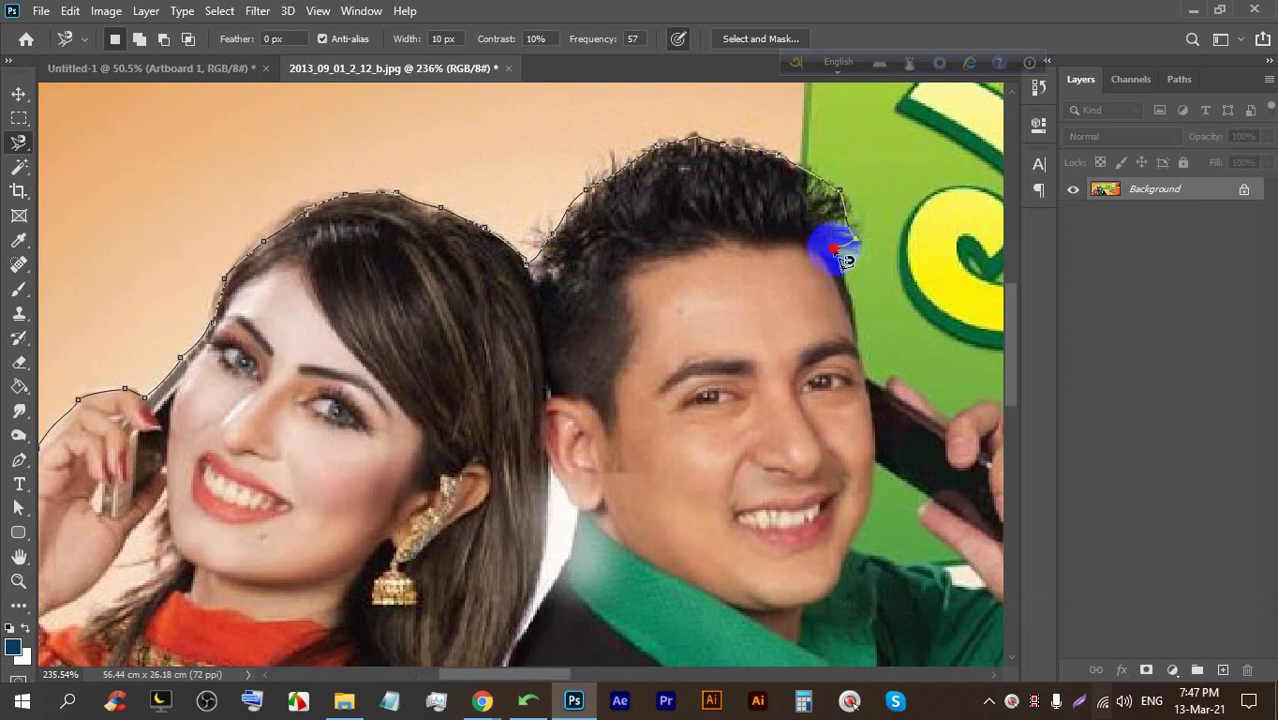
pyautogui.press('space')
pyautogui.moveTo(870, 362)
pyautogui.mouseDown()
pyautogui.moveTo(633, 278)
pyautogui.moveTo(442, 234)
pyautogui.mouseUp()
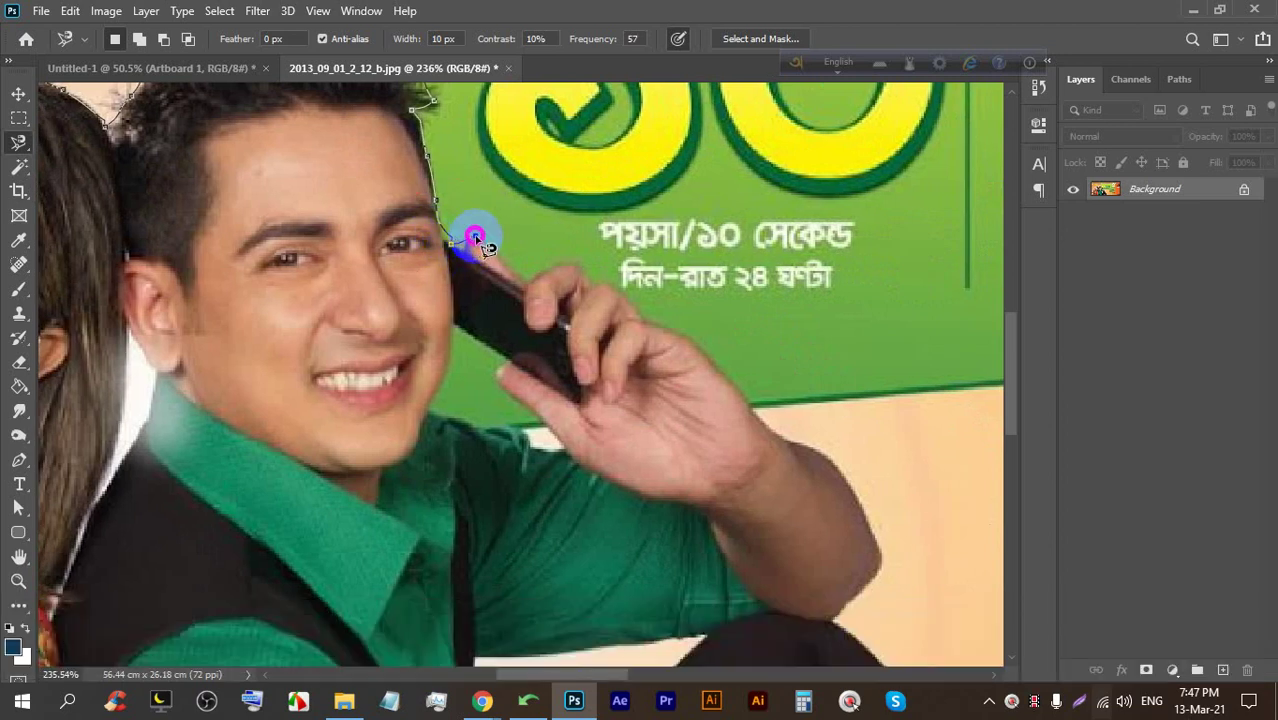
pyautogui.click(475, 237)
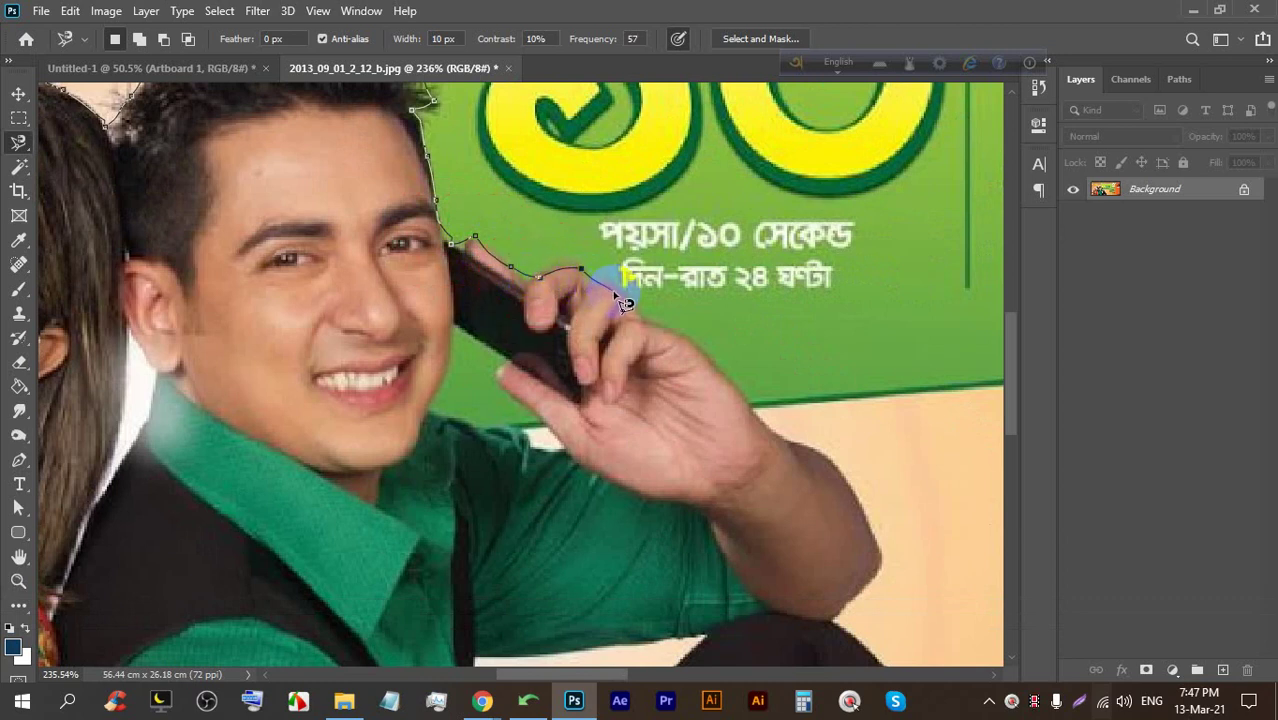
# Extend the outline around the man's hand, arm and leg, and along the couple's base to the woman's side
pyautogui.moveTo(683, 345)
pyautogui.mouseDown()
pyautogui.moveTo(748, 390)
pyautogui.moveTo(790, 455)
pyautogui.moveTo(884, 524)
pyautogui.moveTo(881, 574)
pyautogui.moveTo(830, 622)
pyautogui.moveTo(807, 262)
pyautogui.moveTo(925, 395)
pyautogui.moveTo(933, 434)
pyautogui.moveTo(845, 348)
pyautogui.moveTo(705, 268)
pyautogui.moveTo(856, 519)
pyautogui.moveTo(985, 551)
pyautogui.moveTo(864, 562)
pyautogui.moveTo(927, 485)
pyautogui.moveTo(808, 510)
pyautogui.moveTo(150, 492)
pyautogui.moveTo(864, 434)
pyautogui.moveTo(228, 437)
pyautogui.moveTo(877, 436)
pyautogui.mouseUp()
pyautogui.press('space')
pyautogui.press('space')
pyautogui.press('space')
pyautogui.press('space')
pyautogui.moveTo(877, 436)
pyautogui.mouseDown()
pyautogui.moveTo(759, 457)
pyautogui.moveTo(371, 437)
pyautogui.moveTo(371, 420)
pyautogui.moveTo(485, 371)
pyautogui.moveTo(500, 305)
pyautogui.mouseUp()
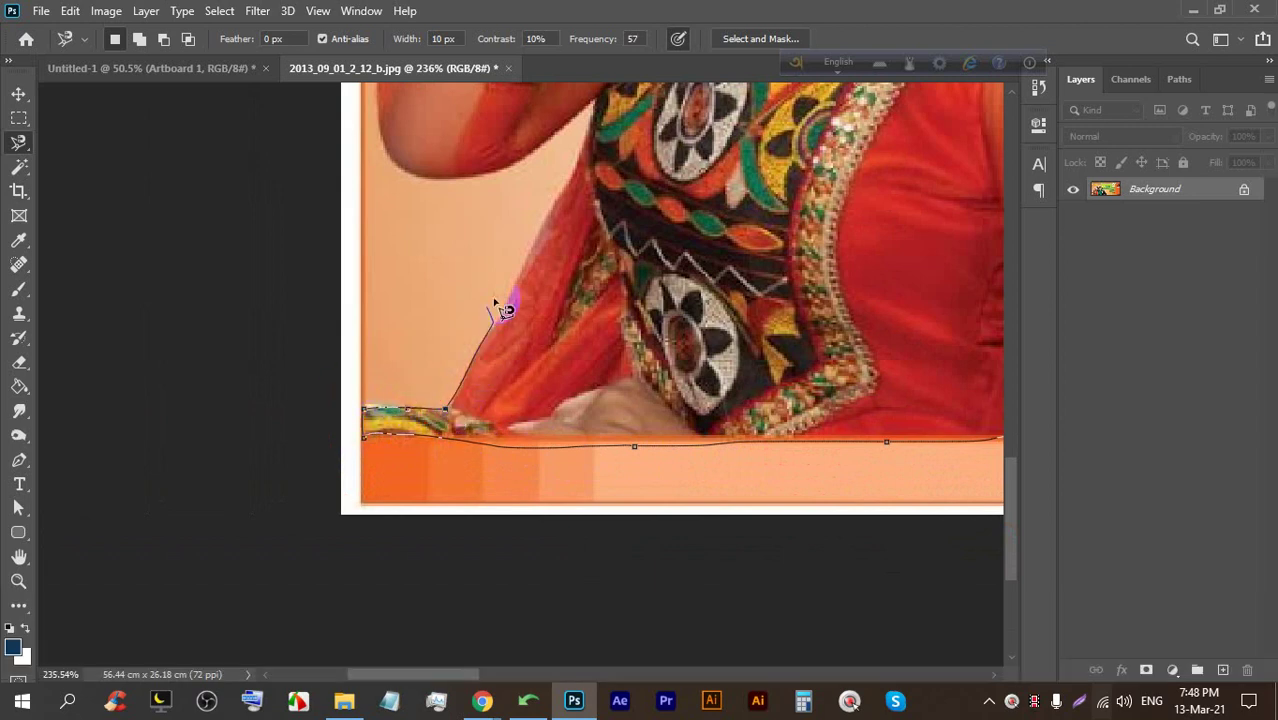
# Trace up the woman's scarf and around her elbow, closing the selection at its starting point
pyautogui.moveTo(537, 225)
pyautogui.mouseDown()
pyautogui.moveTo(599, 92)
pyautogui.moveTo(472, 176)
pyautogui.moveTo(397, 178)
pyautogui.moveTo(392, 152)
pyautogui.moveTo(429, 437)
pyautogui.moveTo(418, 360)
pyautogui.mouseUp()
pyautogui.press('space')
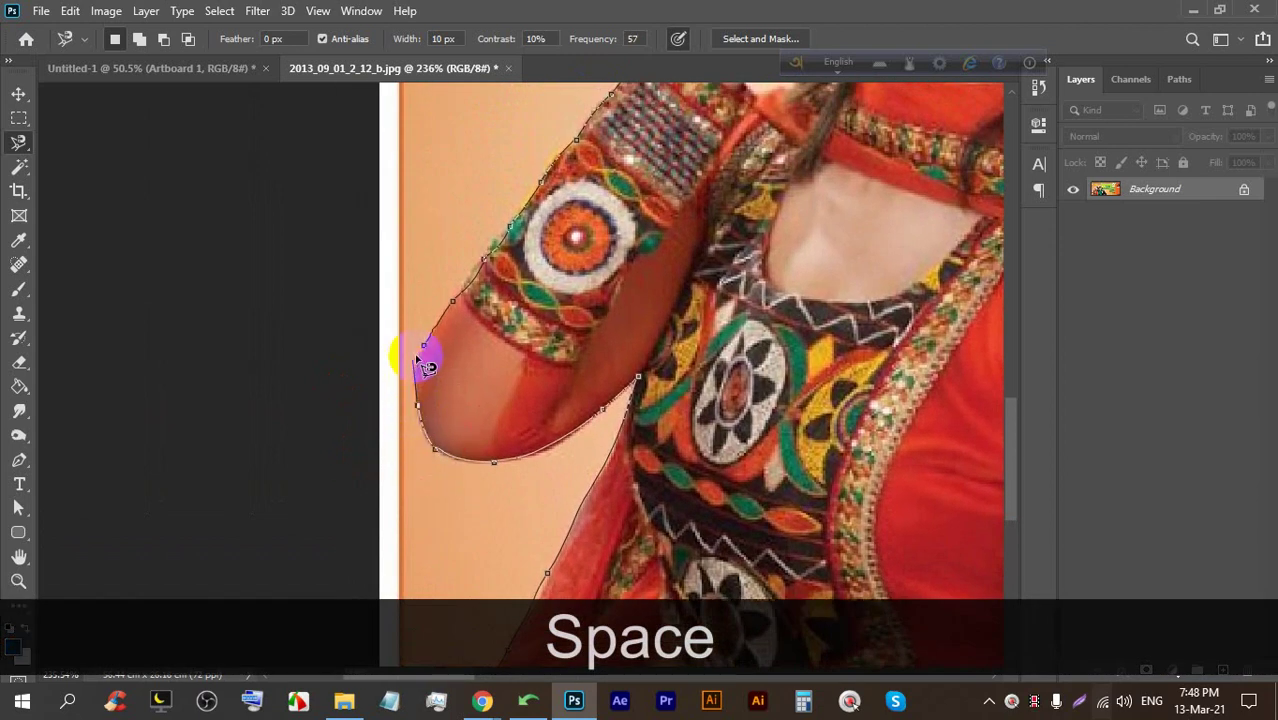
pyautogui.click(424, 346)
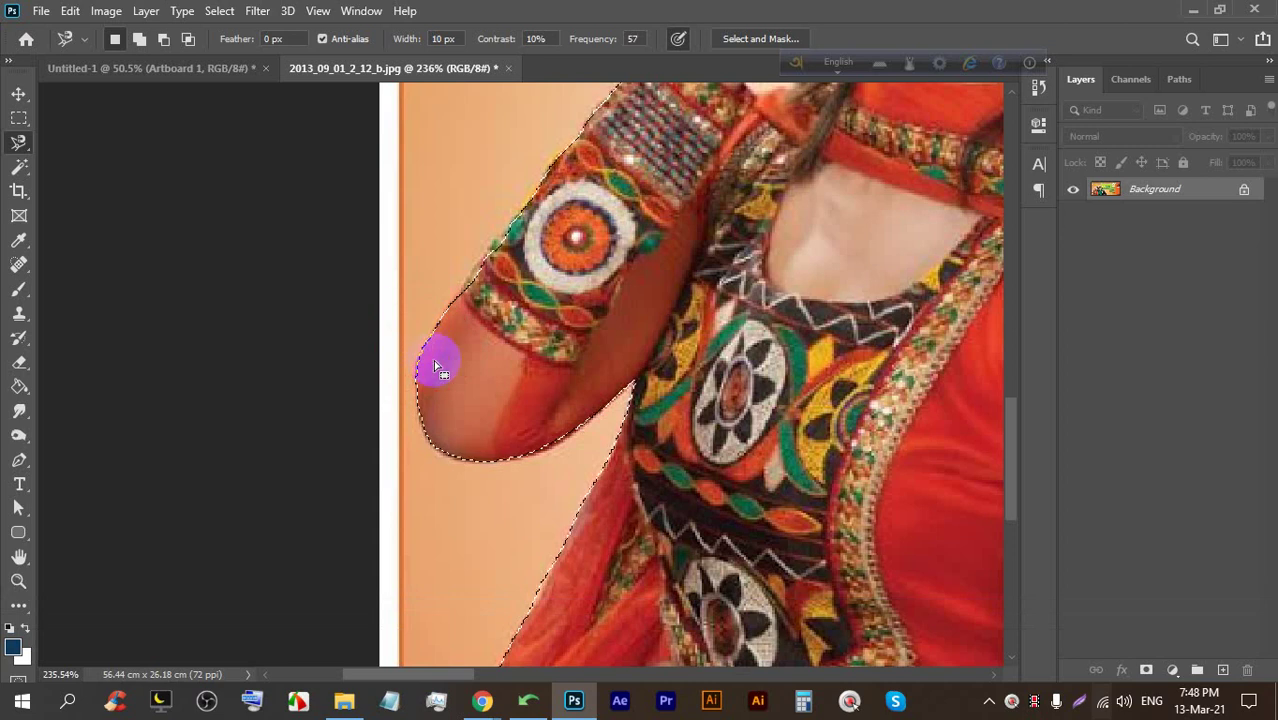
pyautogui.scroll(-13, 366, 421)
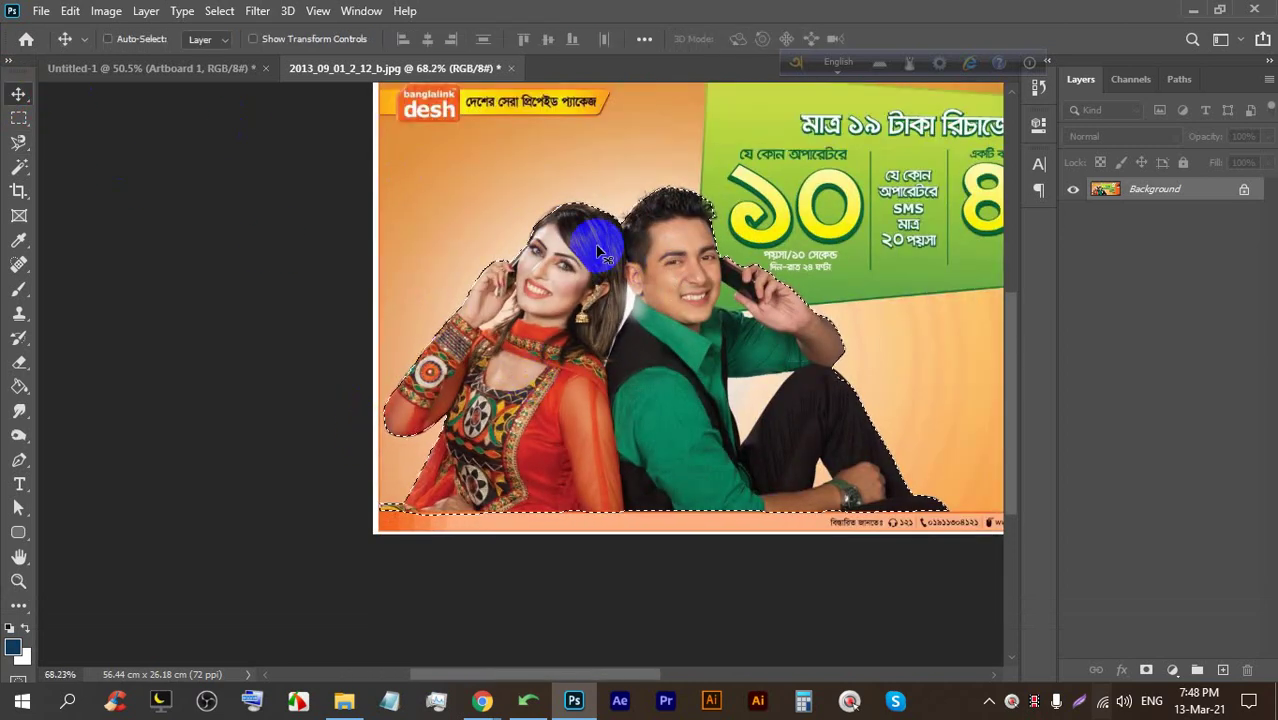
# Copy the selected couple into the Untitled-1 artboard and place the cutout in its left half
pyautogui.press('BackSpace')
pyautogui.click(128, 68)
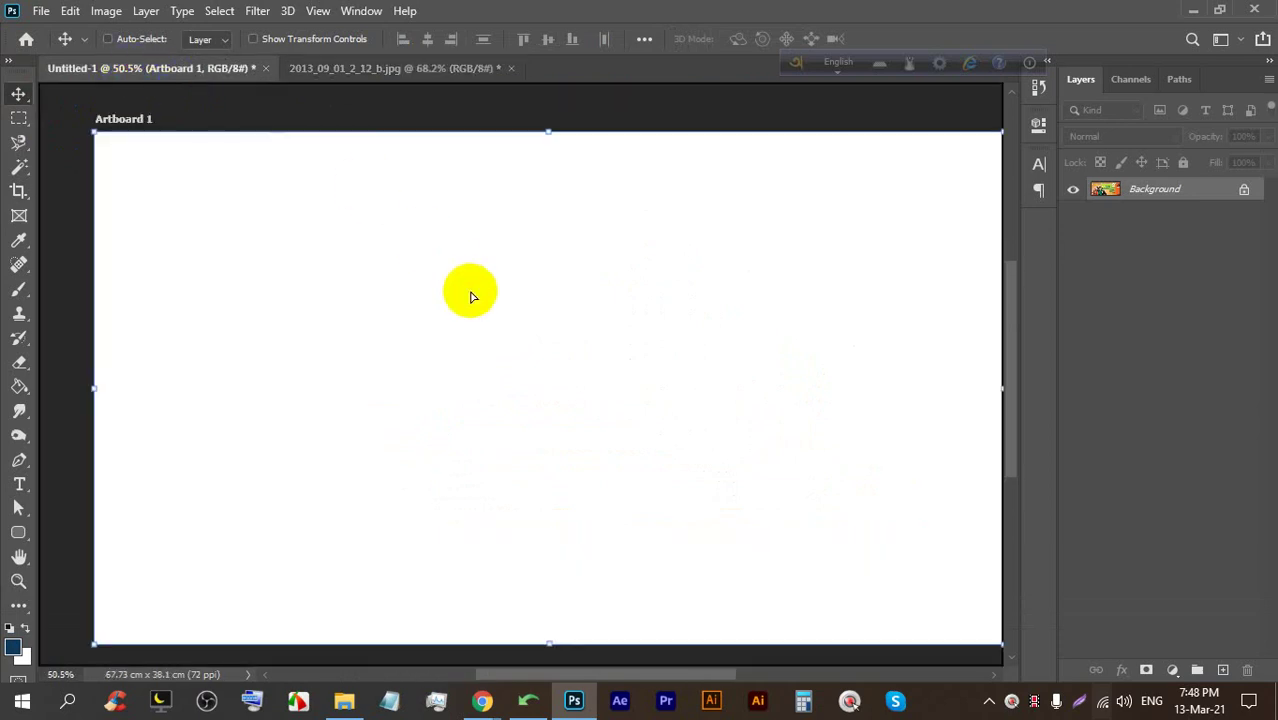
pyautogui.hotkey('ctrl', 'v')
pyautogui.hotkey('ctrl', '0')
pyautogui.moveTo(488, 340); pyautogui.dragTo(378, 349)
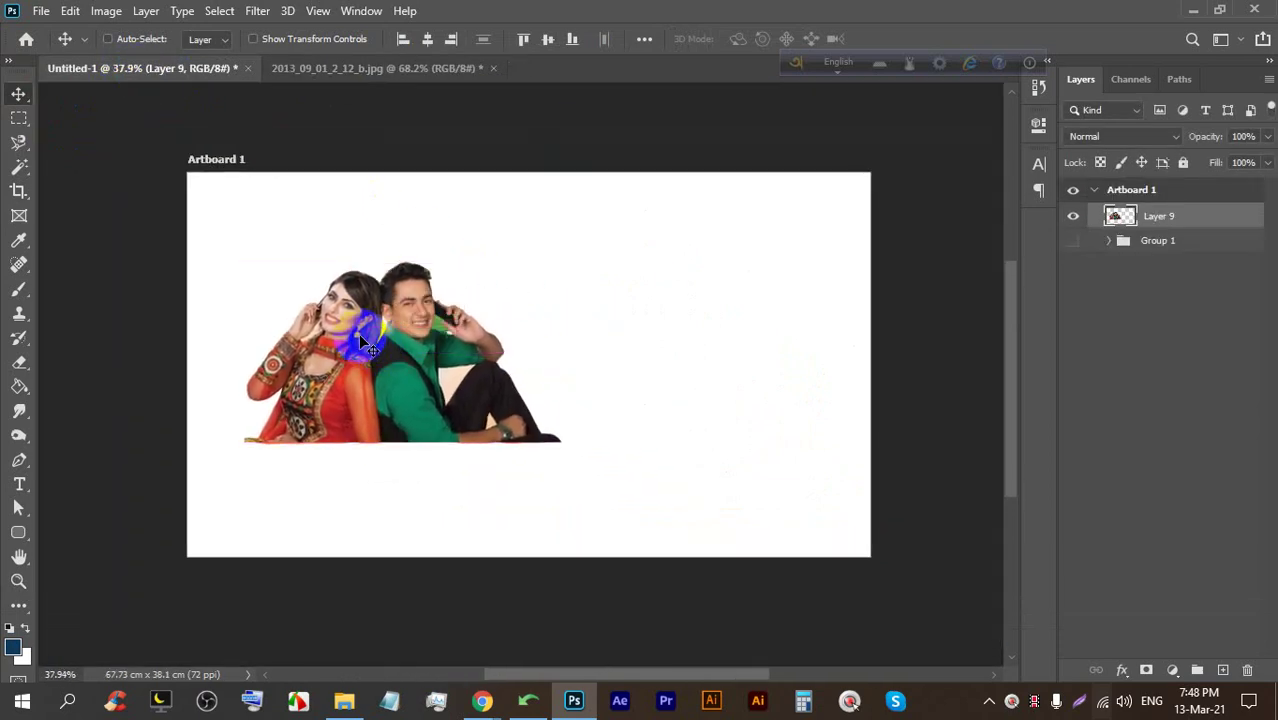
# Try enlarging the pasted cutout to 134.85% and examine the background patches inside the arm and leg gaps
pyautogui.hotkey('ctrl', 't')
pyautogui.moveTo(402, 441); pyautogui.dragTo(399, 510)
pyautogui.moveTo(436, 363); pyautogui.dragTo(519, 280)
pyautogui.scroll(2, 434, 260)
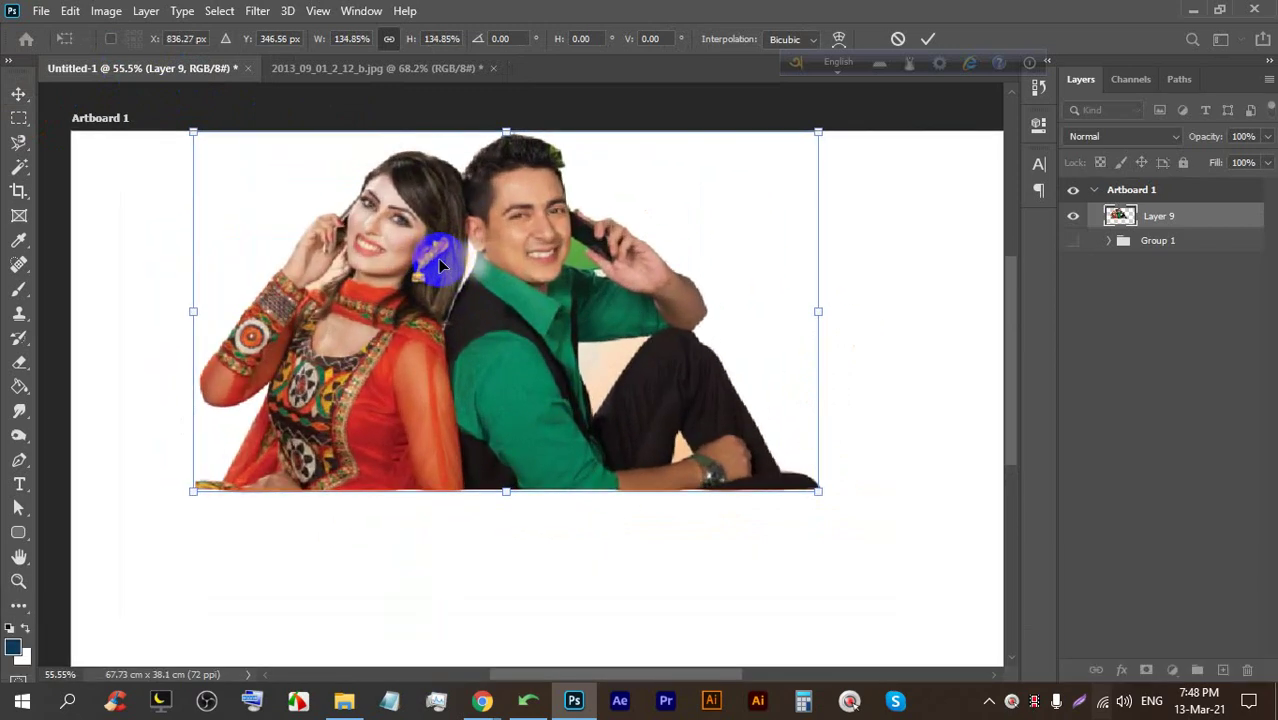
pyautogui.scroll(2, 620, 400)
pyautogui.scroll(-2, 628, 390)
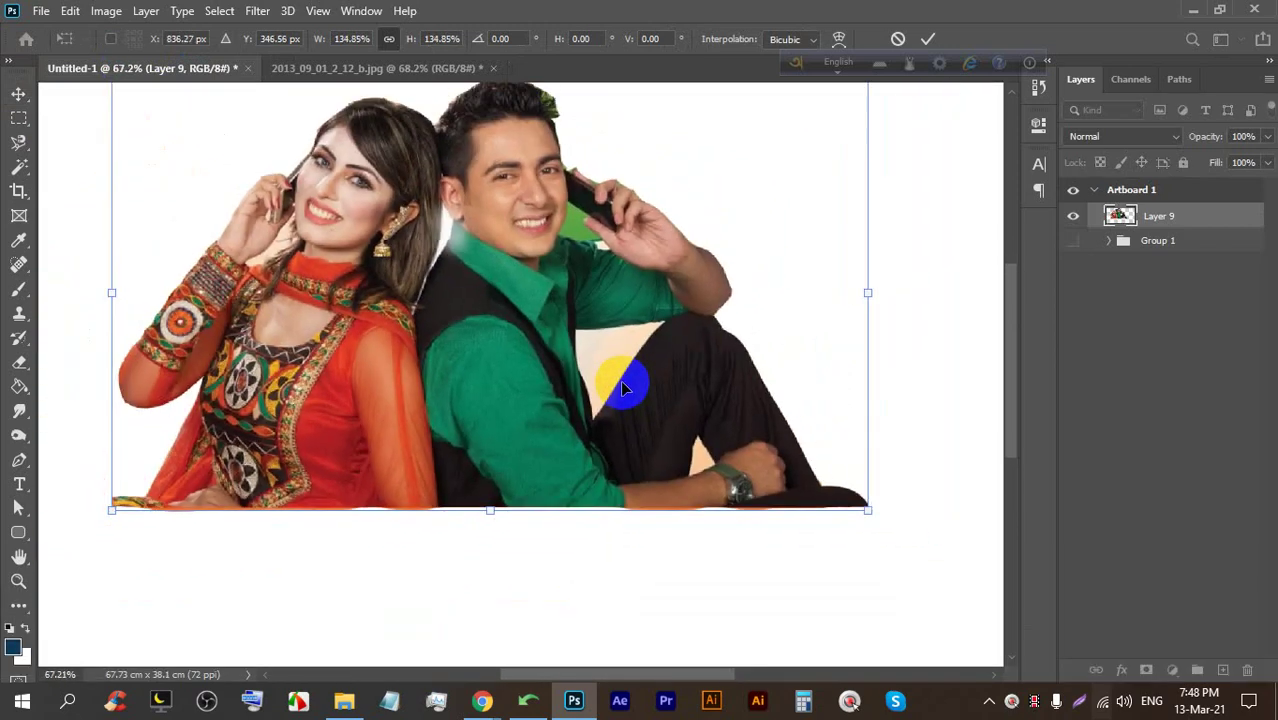
pyautogui.scroll(5, 462, 205)
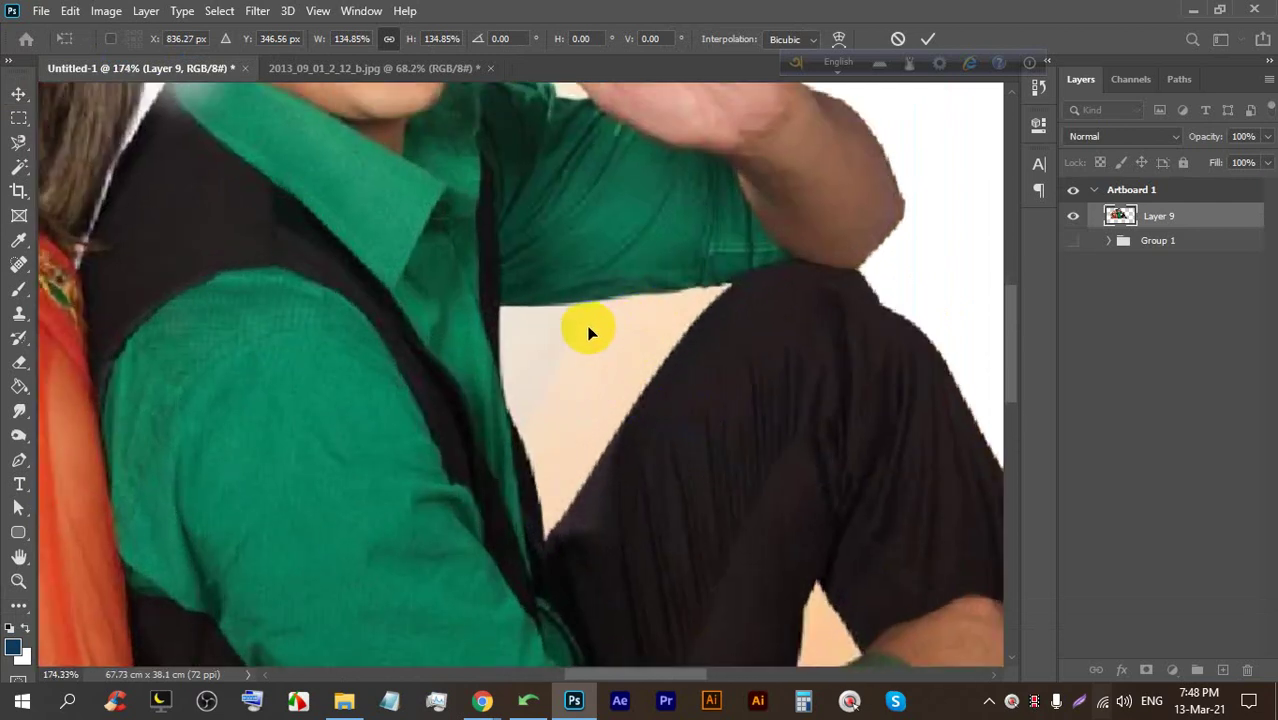
pyautogui.scroll(-5, 590, 336)
pyautogui.scroll(3, 523, 178)
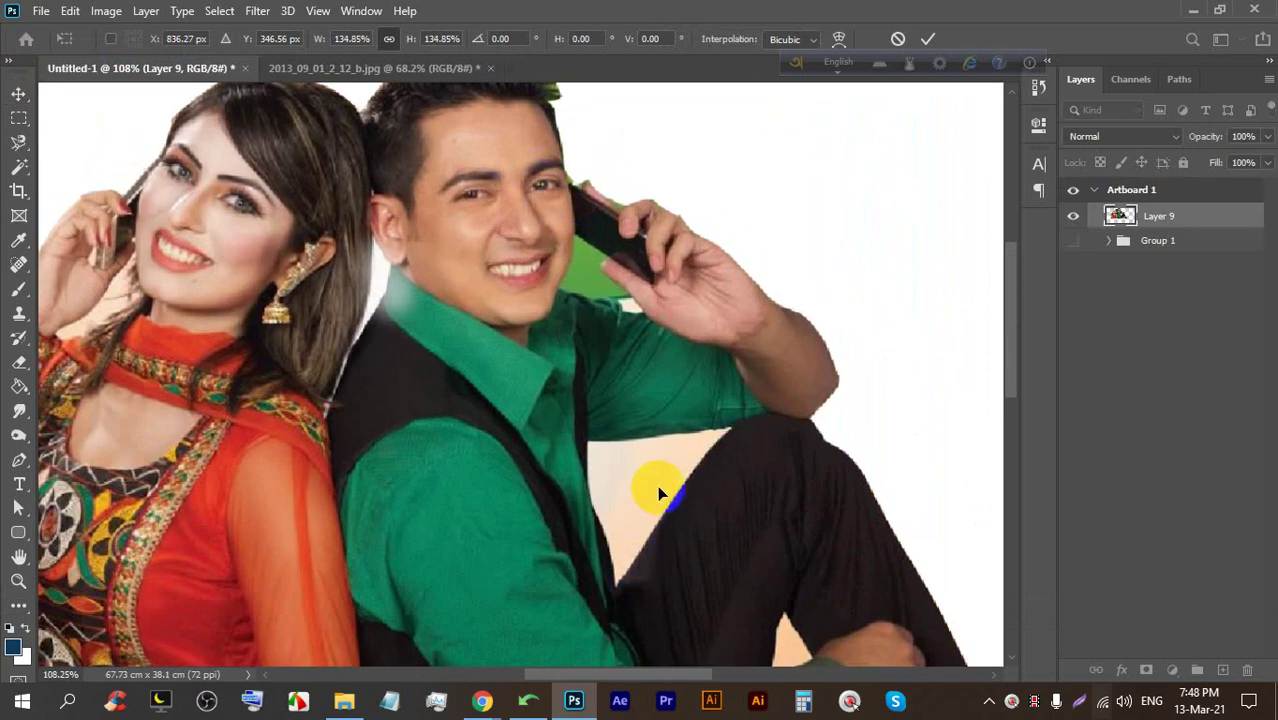
pyautogui.scroll(1, 658, 478)
pyautogui.scroll(1, 560, 182)
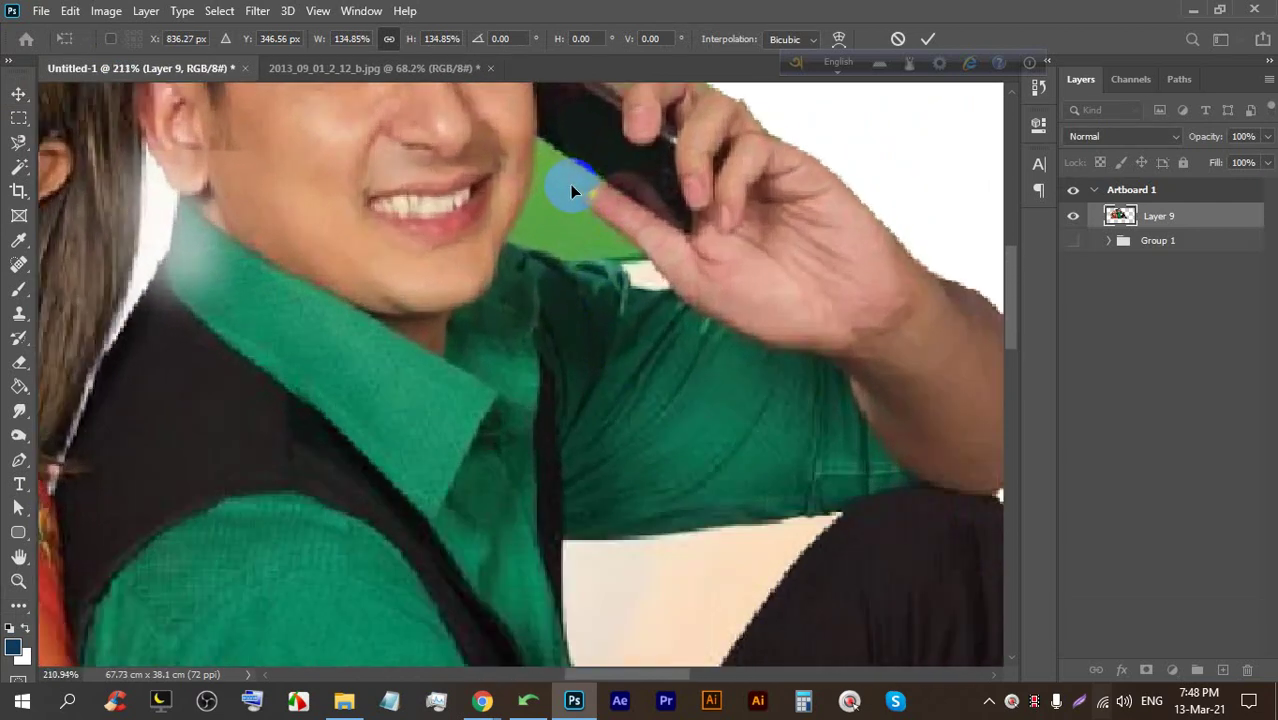
pyautogui.click(898, 38)
pyautogui.scroll(-2, 434, 240)
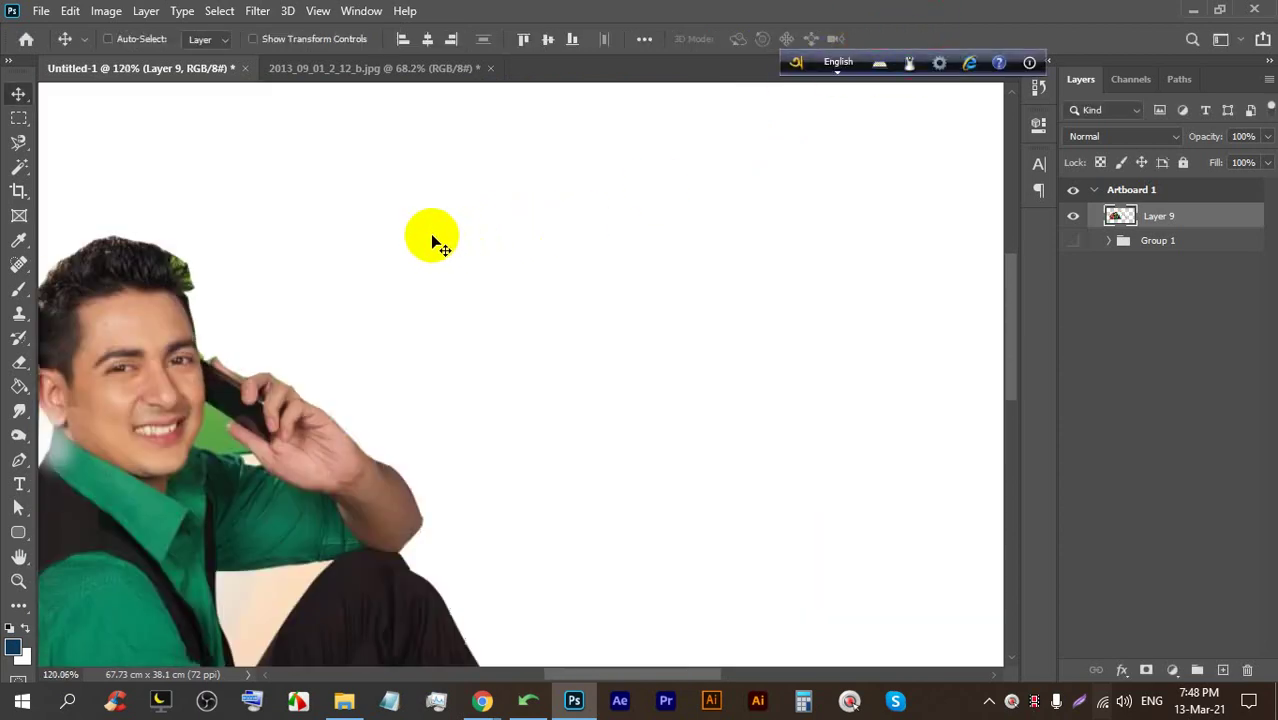
# Switch to Google Meet, admit the waiting participant to the call, and return to Photoshop
pyautogui.moveTo(482, 698)
pyautogui.click(371, 602)
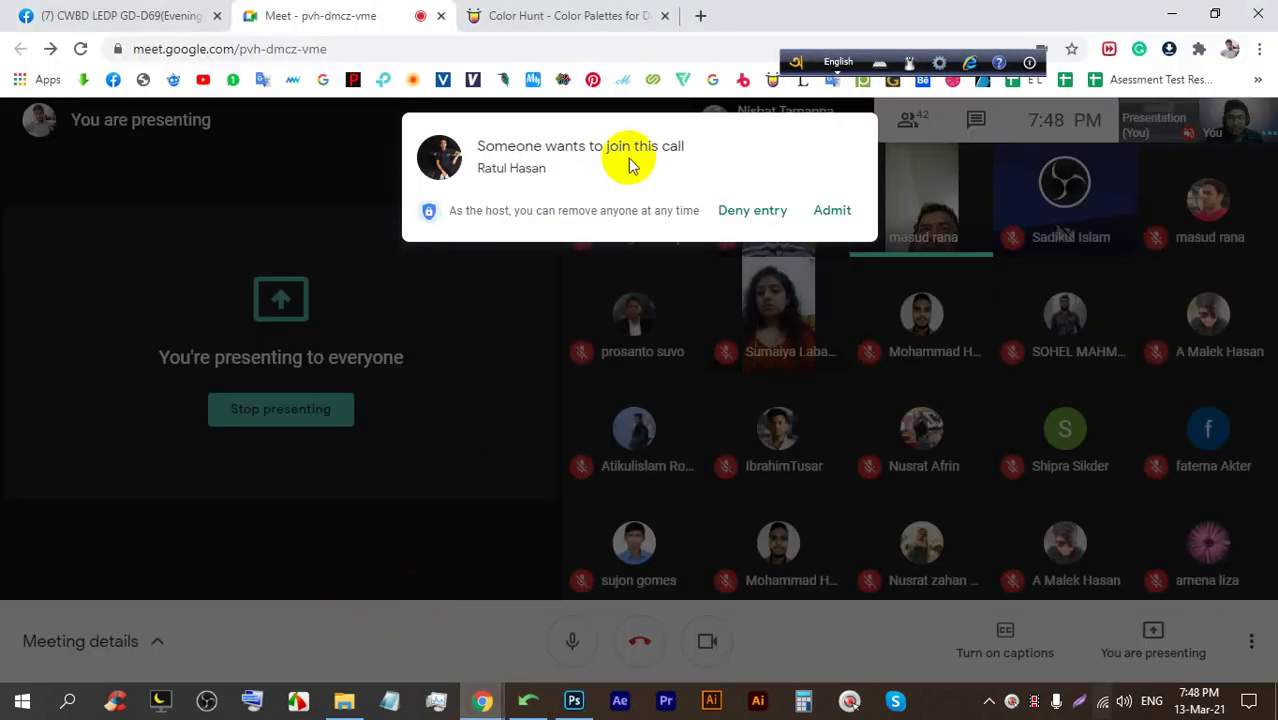
pyautogui.click(848, 210)
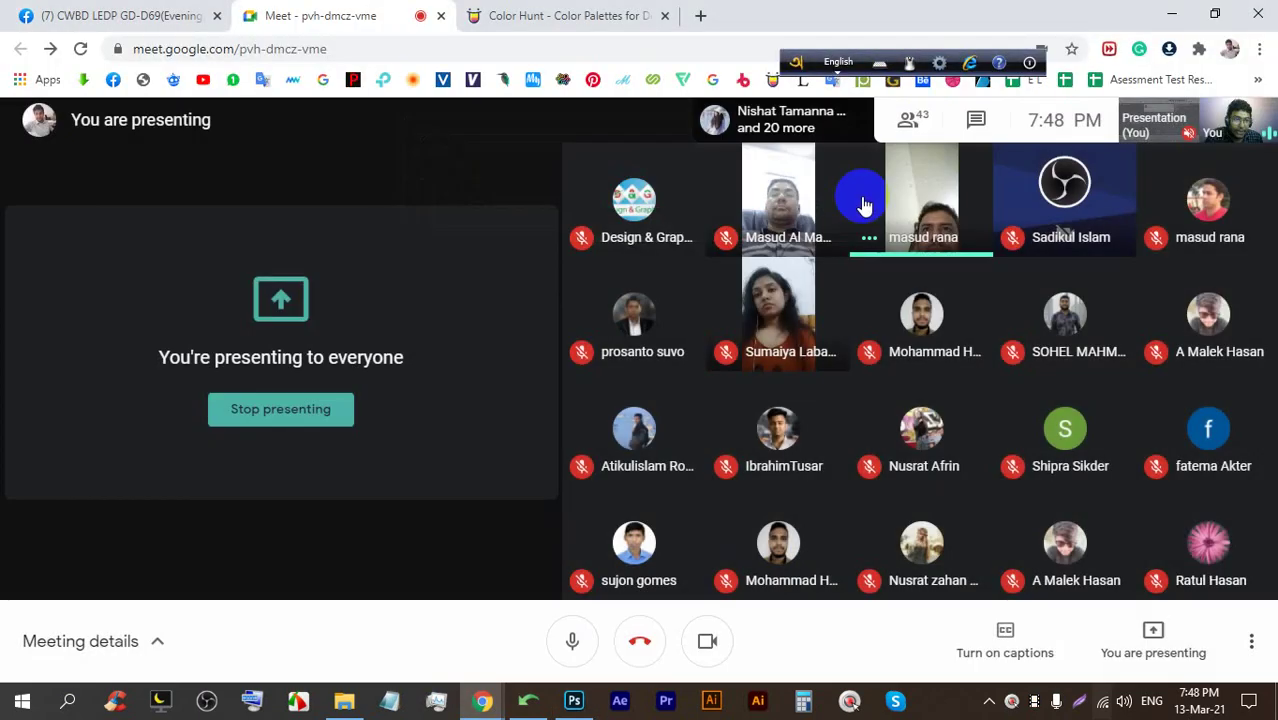
pyautogui.click(574, 700)
# Return to the 2013_09_01_2_12_b.jpg image and set the Magnetic Lasso to Subtract from selection
pyautogui.click(408, 66)
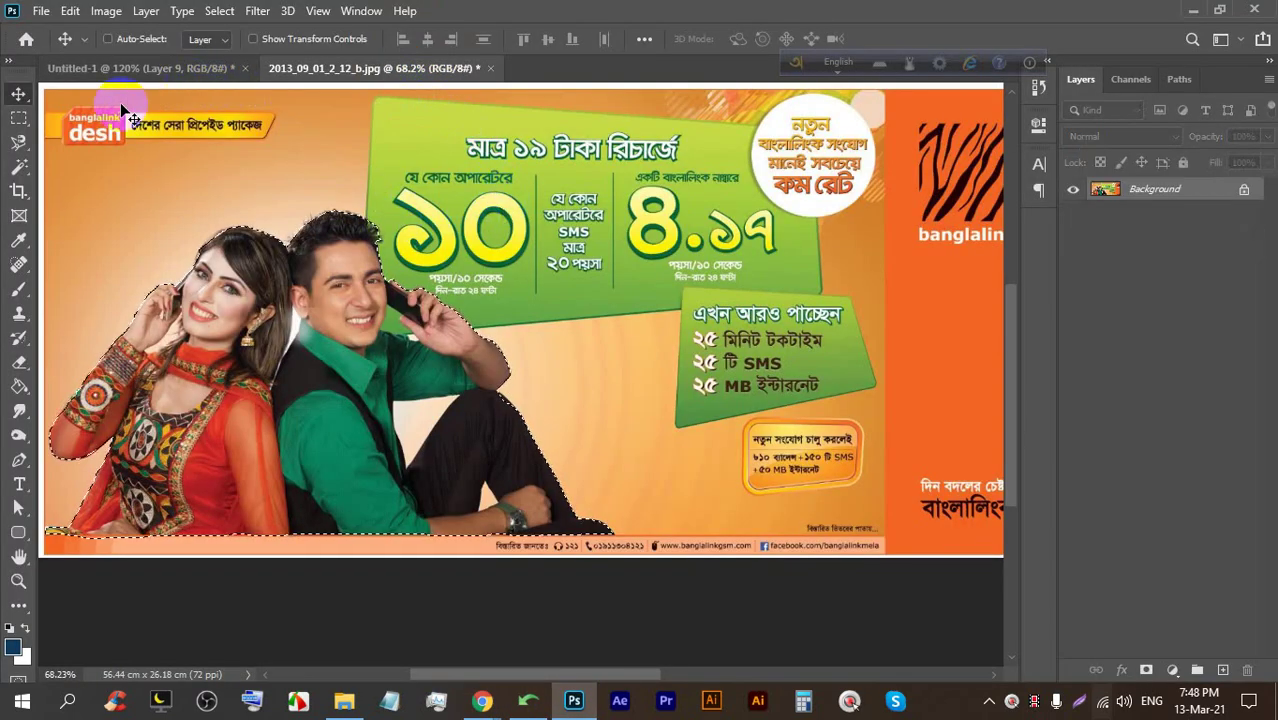
pyautogui.click(18, 143)
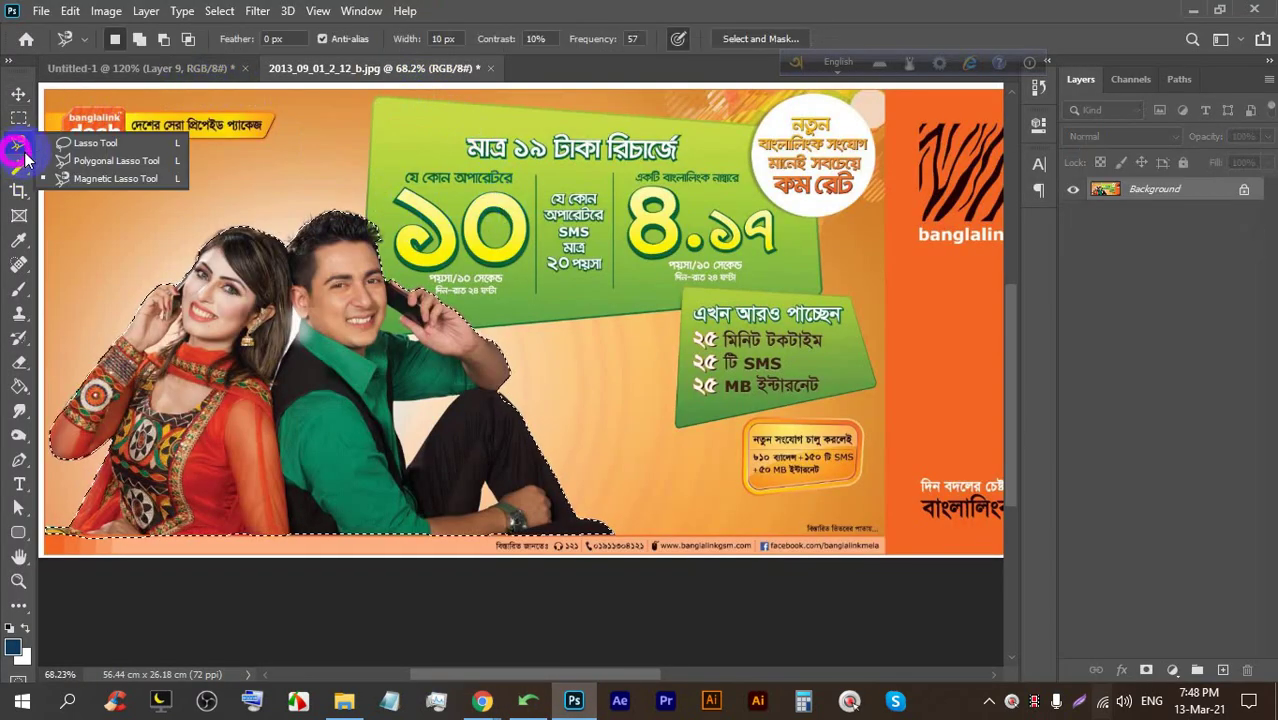
pyautogui.click(137, 39)
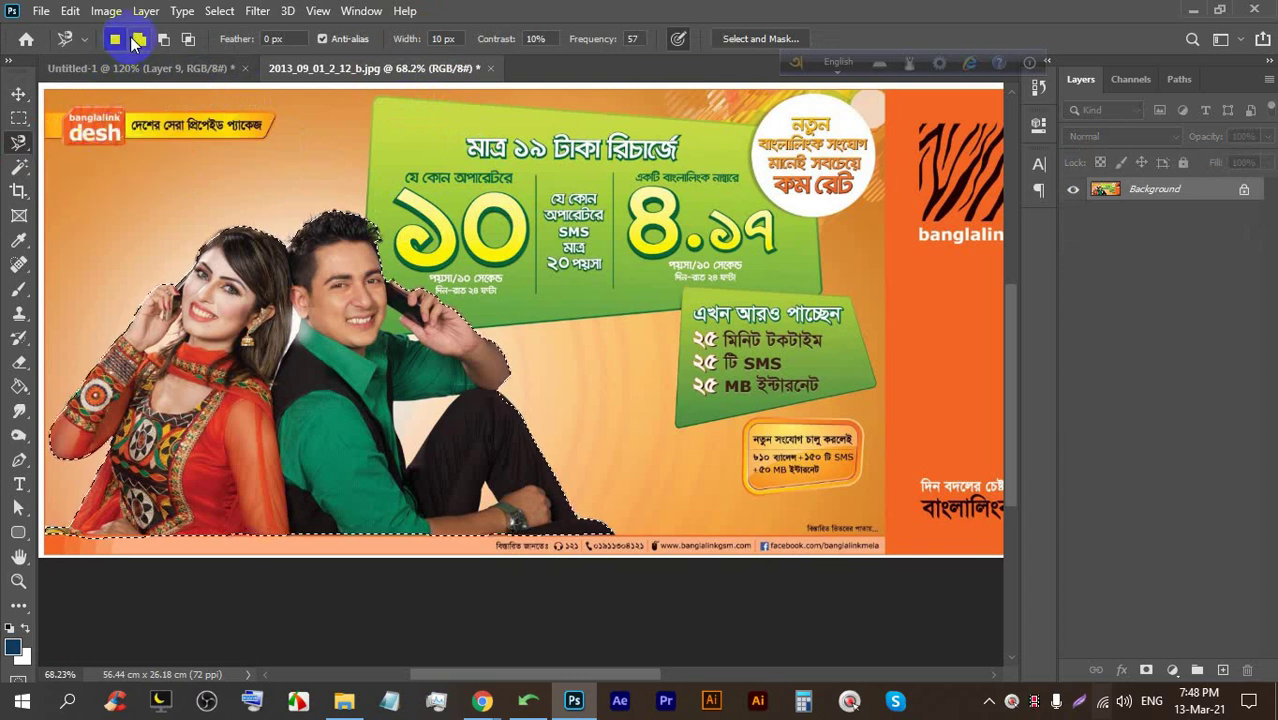
pyautogui.click(135, 39)
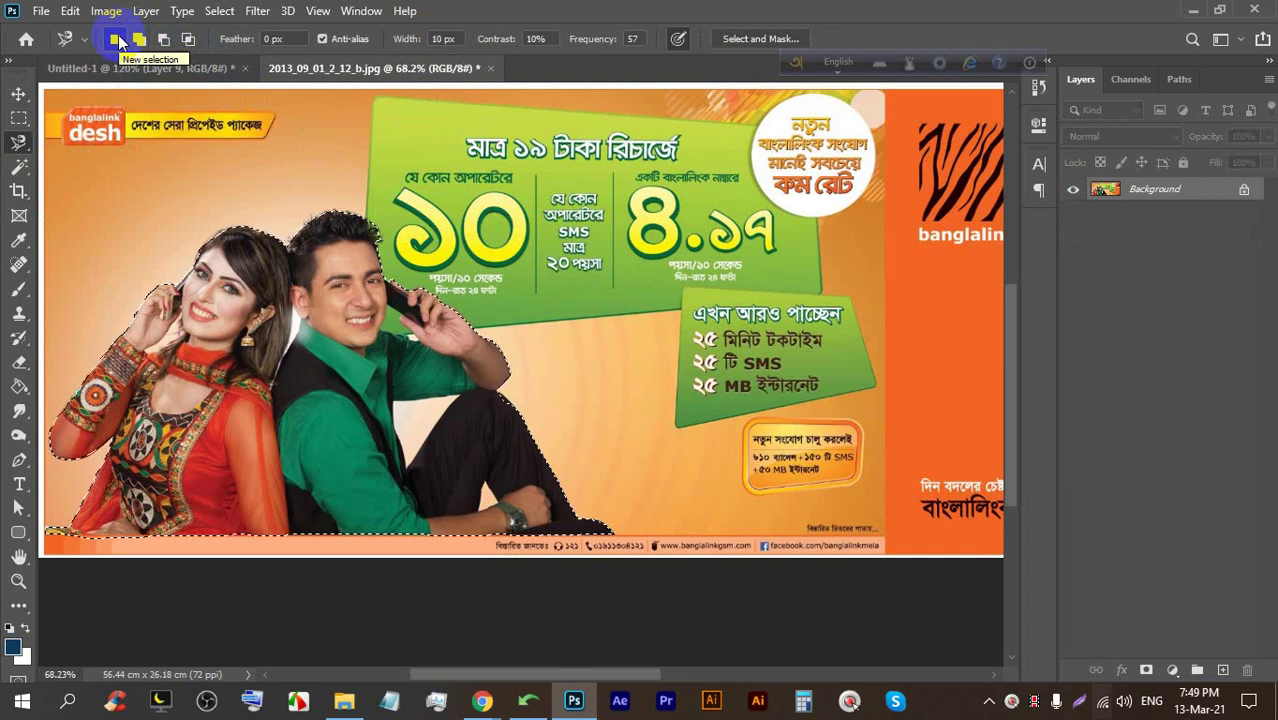
pyautogui.click(139, 40)
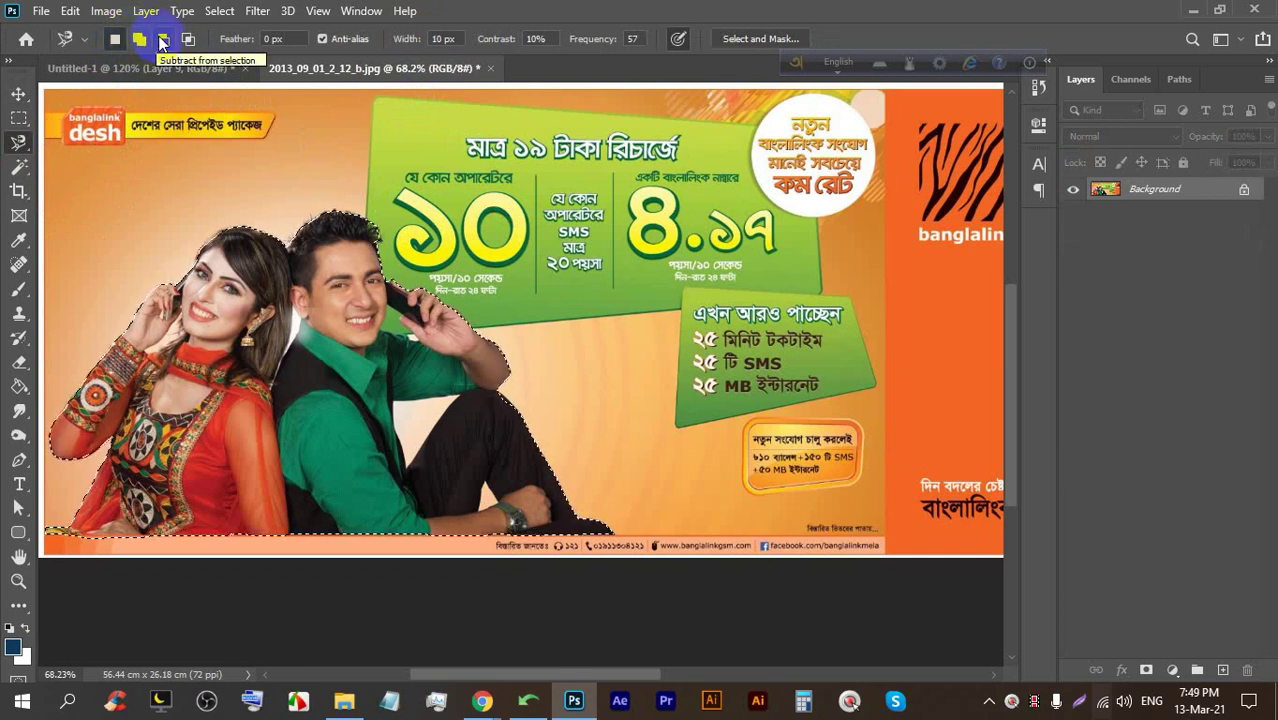
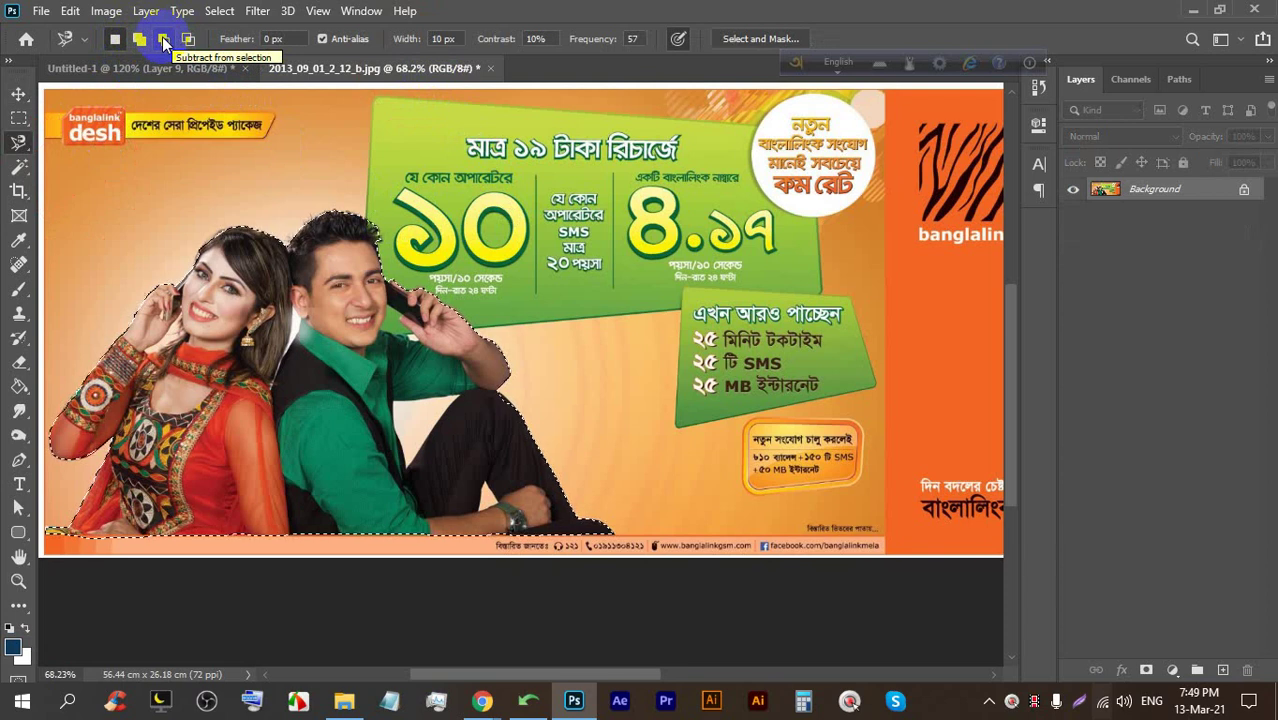
pyautogui.click(163, 40)
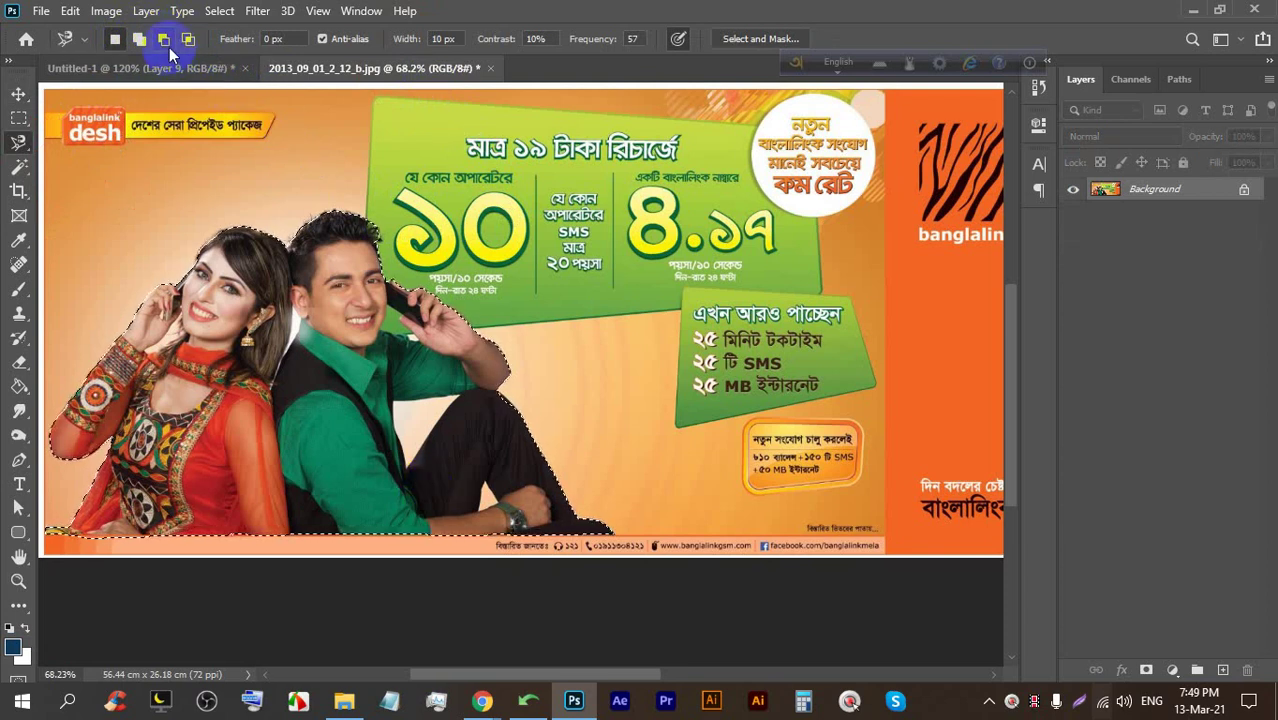
# Outline the background gap between the man's face, phone, thumb and shoulder to subtract it from the selection
pyautogui.click(458, 438)
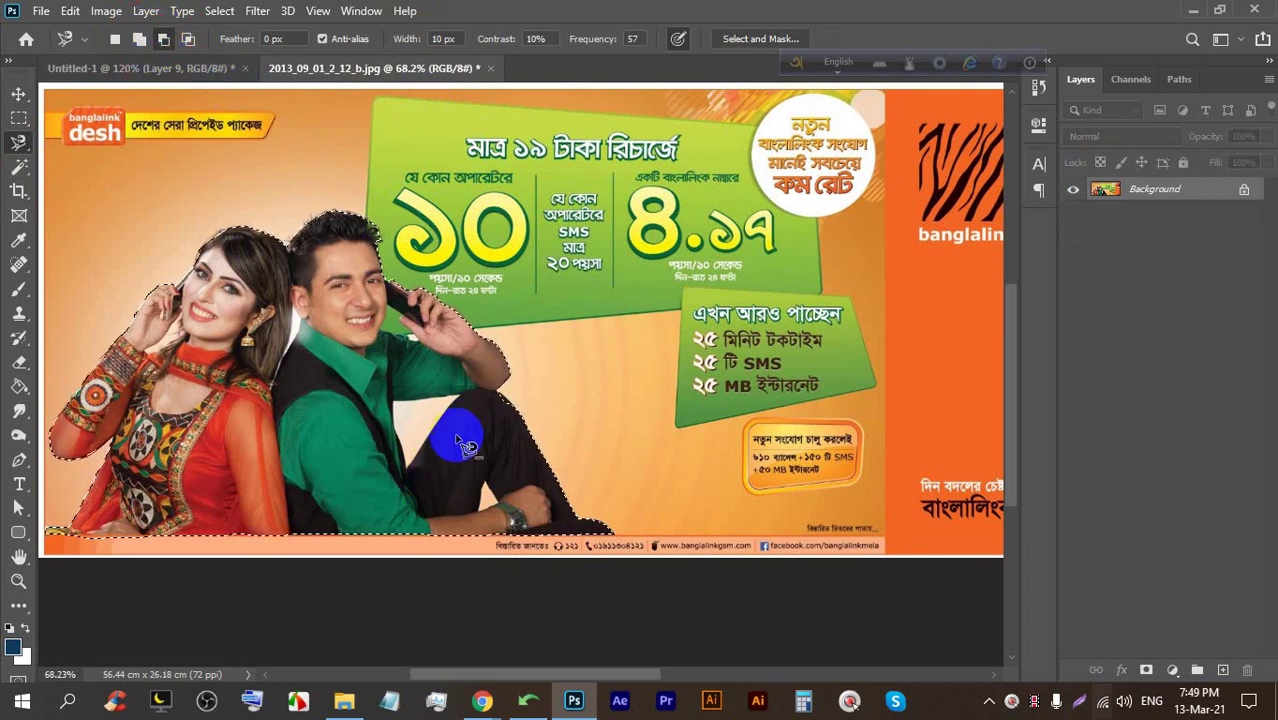
pyautogui.scroll(10, 387, 318)
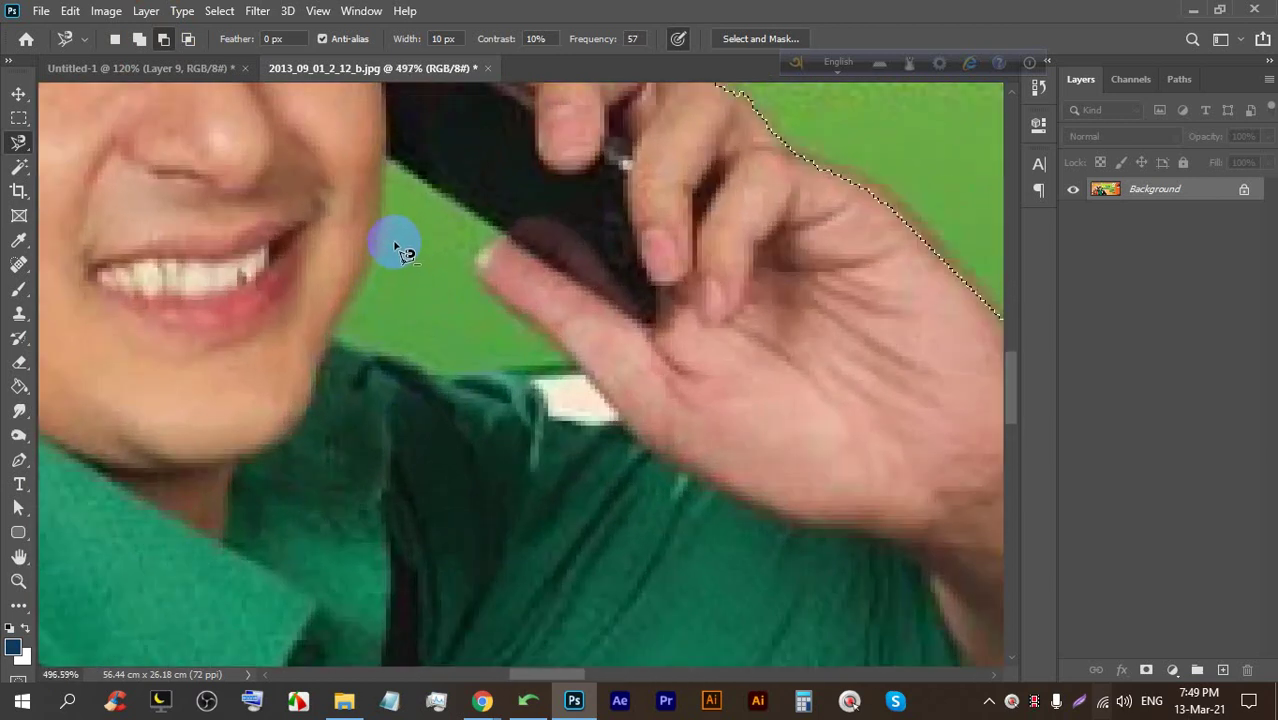
pyautogui.moveTo(387, 161)
pyautogui.mouseDown()
pyautogui.moveTo(504, 230)
pyautogui.moveTo(469, 255)
pyautogui.moveTo(473, 290)
pyautogui.moveTo(468, 265)
pyautogui.moveTo(569, 352)
pyautogui.moveTo(624, 426)
pyautogui.moveTo(537, 410)
pyautogui.moveTo(529, 400)
pyautogui.moveTo(559, 418)
pyautogui.moveTo(501, 375)
pyautogui.moveTo(333, 346)
pyautogui.moveTo(376, 231)
pyautogui.moveTo(391, 211)
pyautogui.moveTo(406, 224)
pyautogui.moveTo(382, 263)
pyautogui.moveTo(398, 177)
pyautogui.mouseUp()
pyautogui.press('BackSpace')
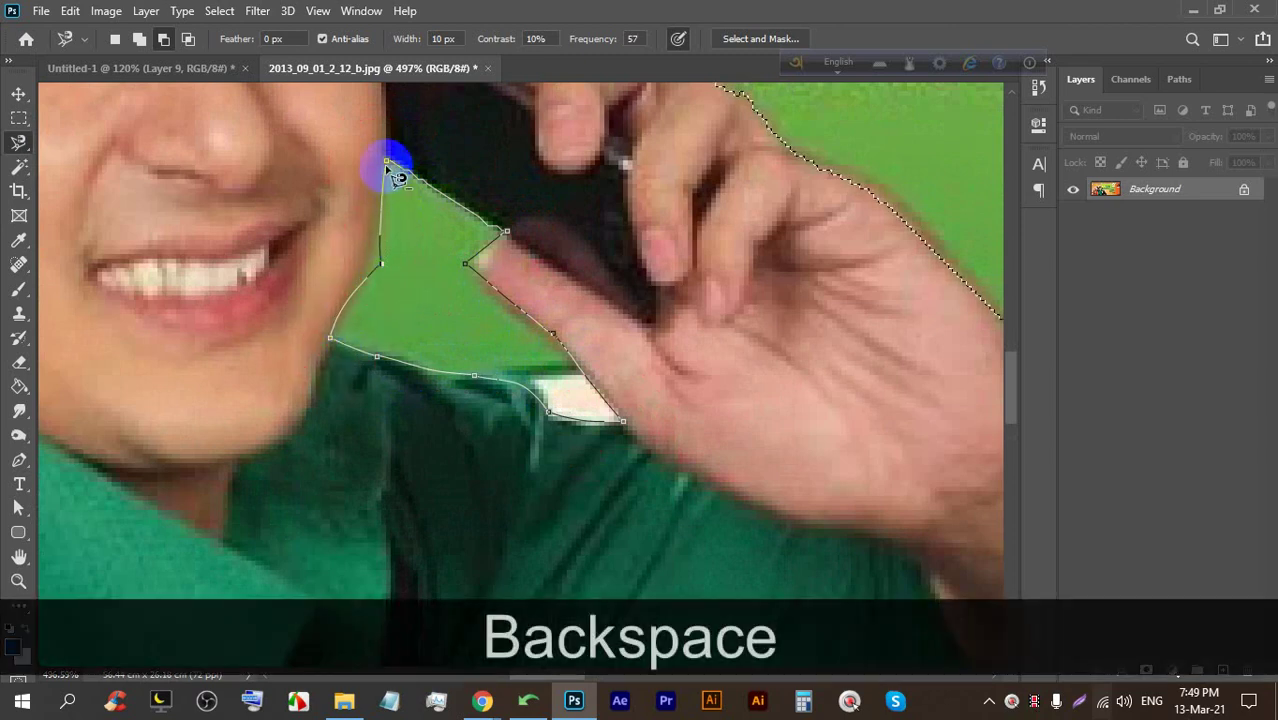
pyautogui.click(390, 164)
# Outline the background gap between the man's raised arm, torso and knee to subtract it from the selection
pyautogui.scroll(-5, 391, 163)
pyautogui.moveTo(553, 265); pyautogui.dragTo(539, 385)
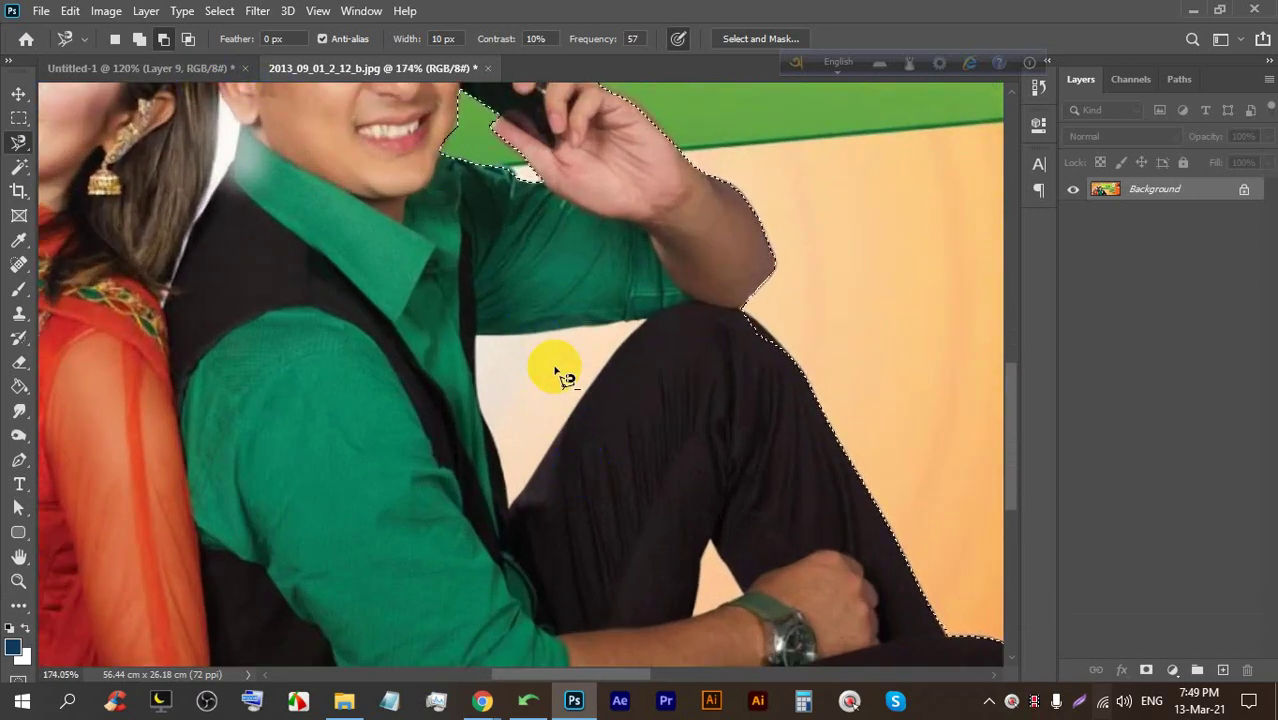
pyautogui.scroll(3, 558, 375)
pyautogui.moveTo(686, 248)
pyautogui.mouseDown()
pyautogui.moveTo(604, 336)
pyautogui.moveTo(565, 432)
pyautogui.moveTo(469, 553)
pyautogui.moveTo(419, 349)
pyautogui.moveTo(415, 274)
pyautogui.moveTo(648, 270)
pyautogui.moveTo(690, 250)
pyautogui.mouseUp()
pyautogui.click(686, 252)
pyautogui.scroll(-8, 585, 328)
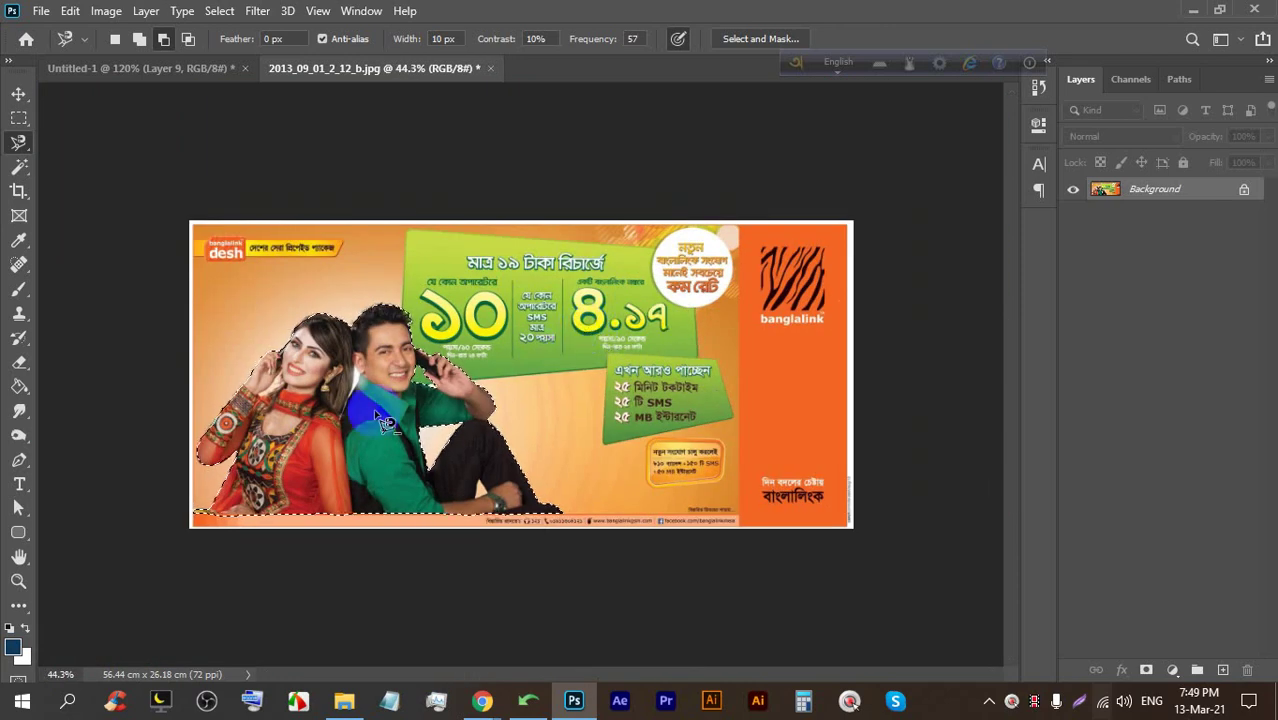
# Move the selected couple into Untitled-1 beside the first cutout and compare the background gaps in both copies
pyautogui.click(18, 93)
pyautogui.moveTo(383, 357); pyautogui.dragTo(650, 320)
pyautogui.scroll(-5, 585, 271)
pyautogui.hotkey('ctrl', '0')
pyautogui.moveTo(600, 354); pyautogui.dragTo(780, 345)
pyautogui.scroll(5, 760, 350)
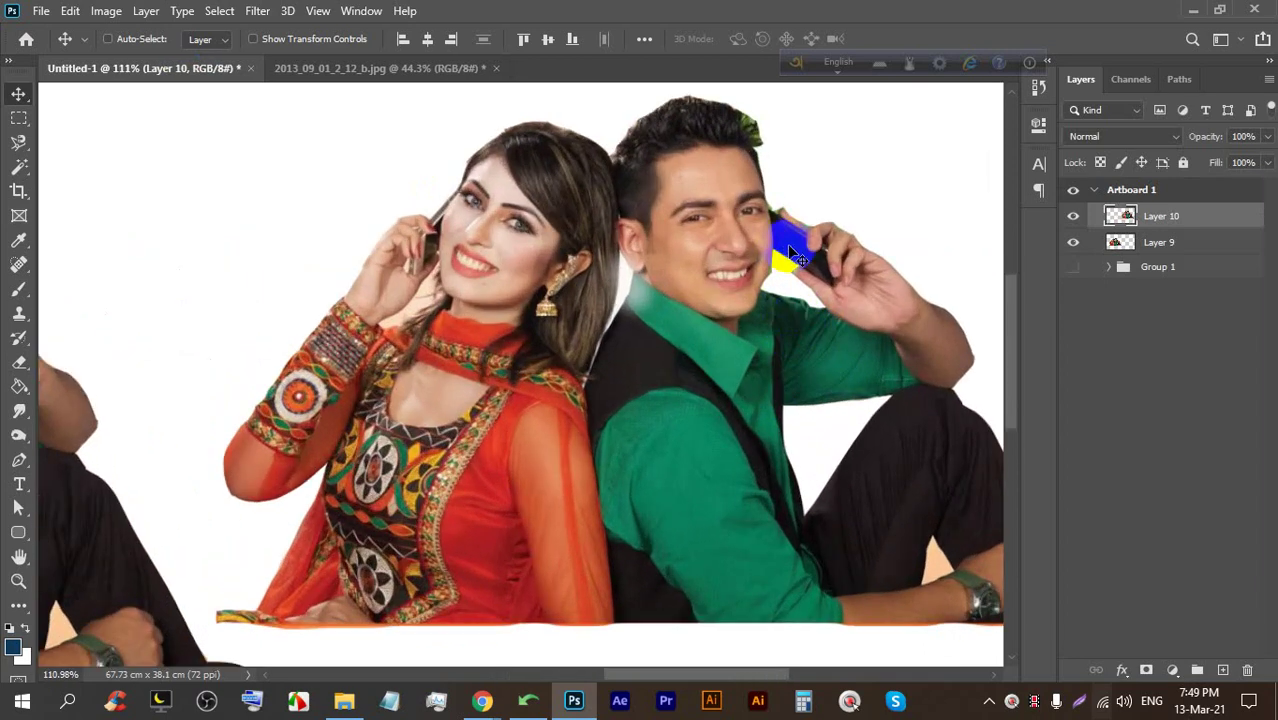
pyautogui.scroll(2, 785, 263)
pyautogui.scroll(-6, 807, 277)
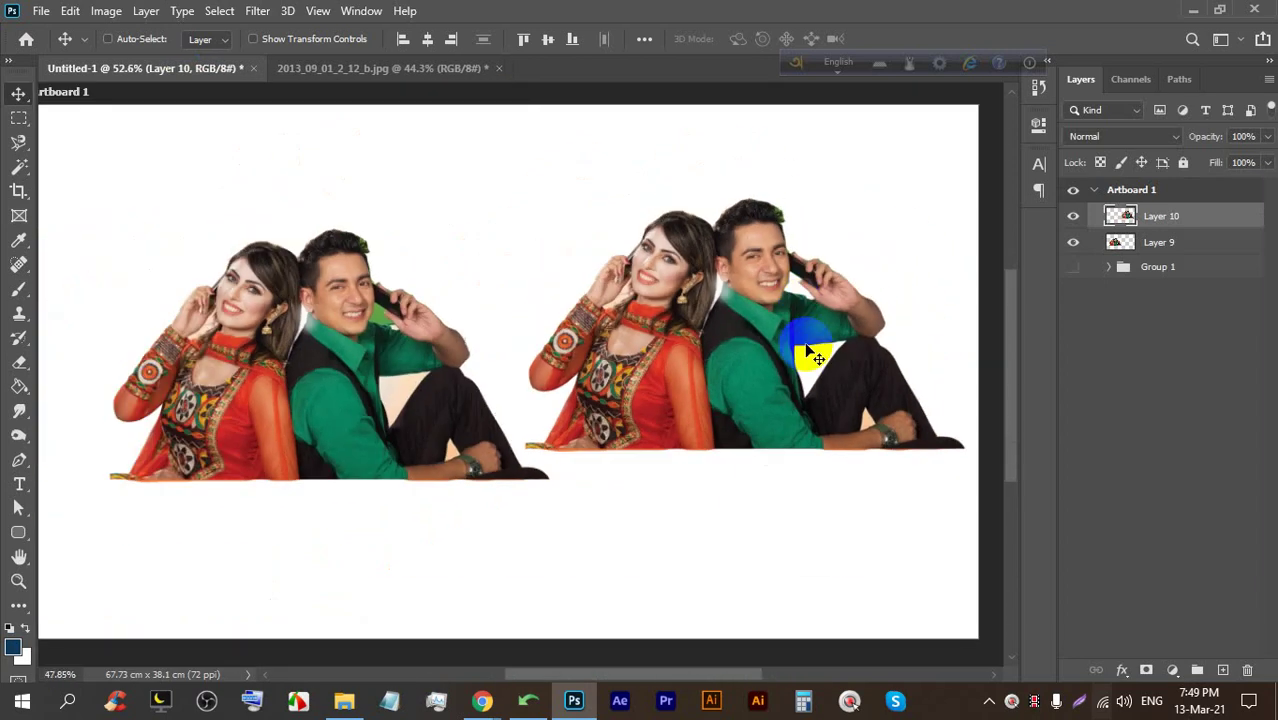
pyautogui.scroll(-2, 812, 355)
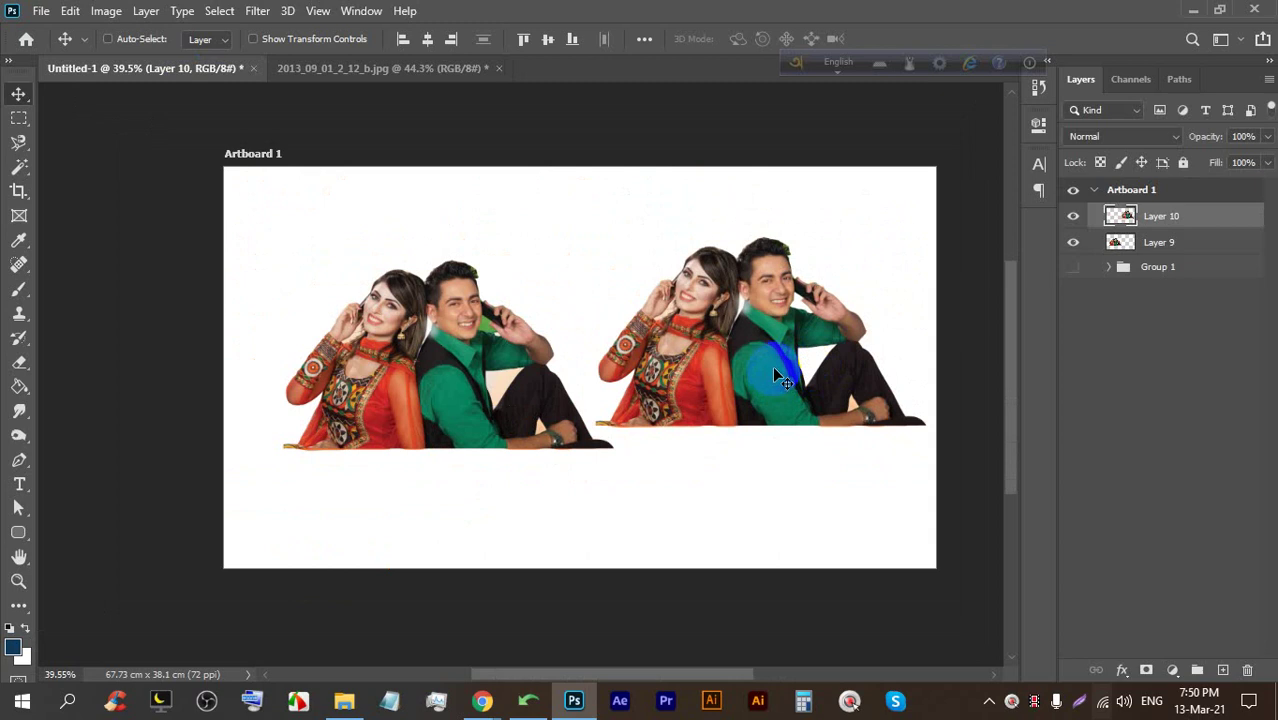
# Switch to Google Meet to check on the call, then return to the 2013_09_01_2_12_b.jpg image in Photoshop
pyautogui.moveTo(482, 700)
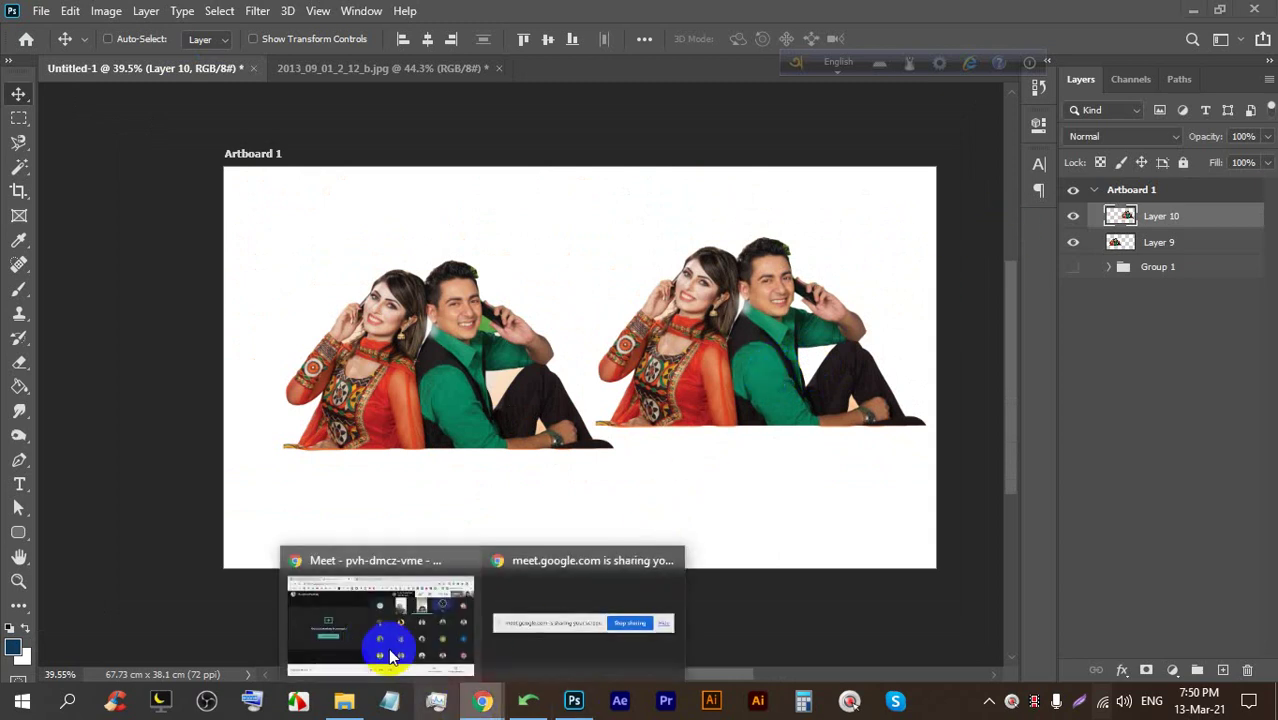
pyautogui.click(392, 656)
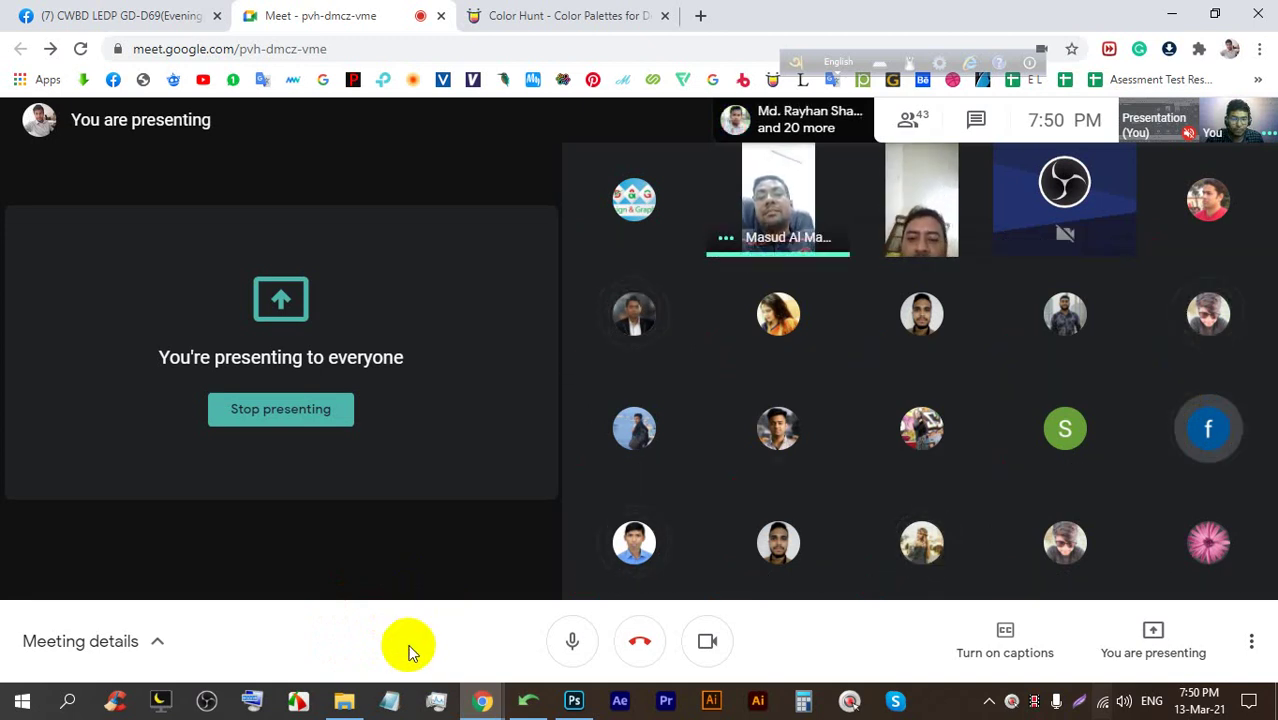
pyautogui.click(568, 697)
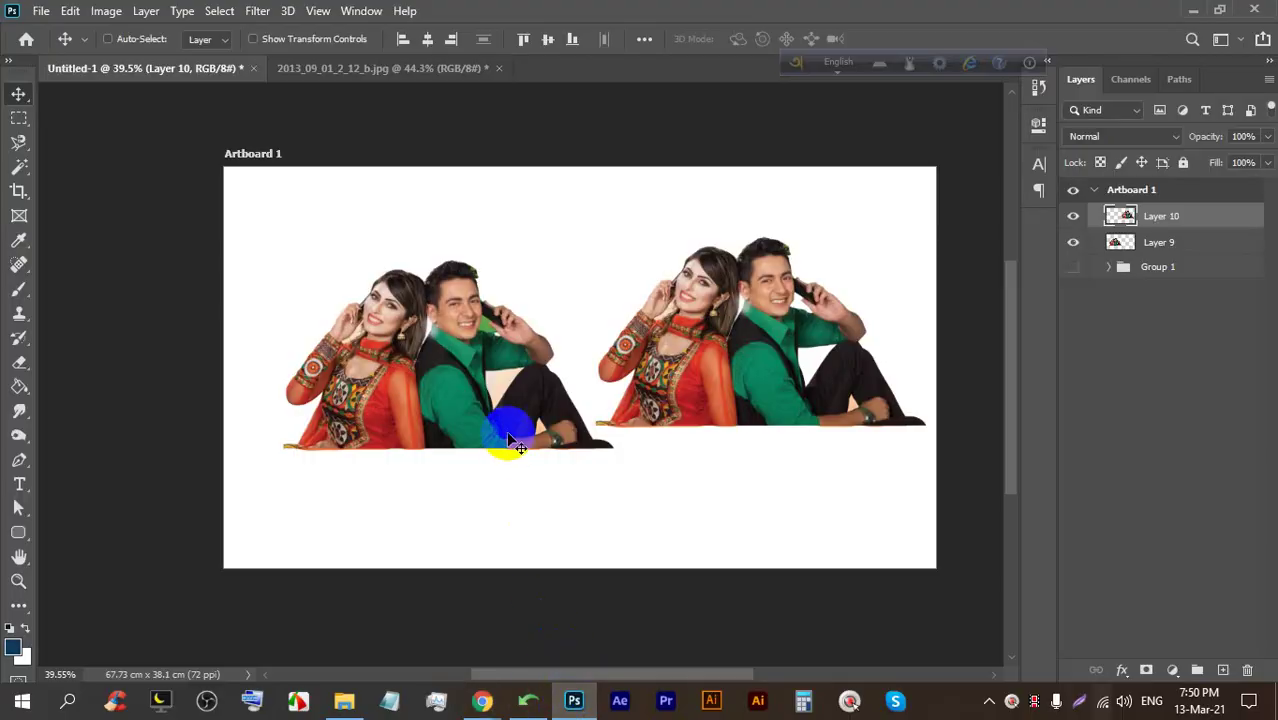
pyautogui.click(337, 67)
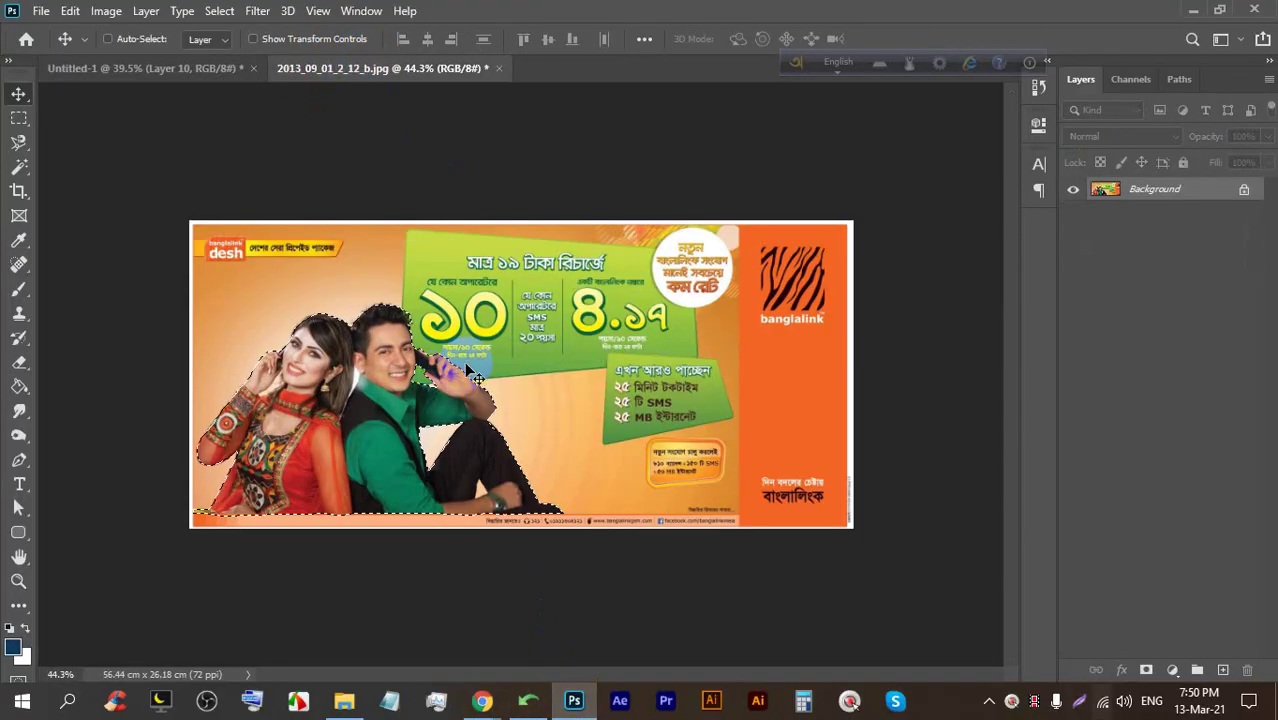
pyautogui.scroll(3, 830, 228)
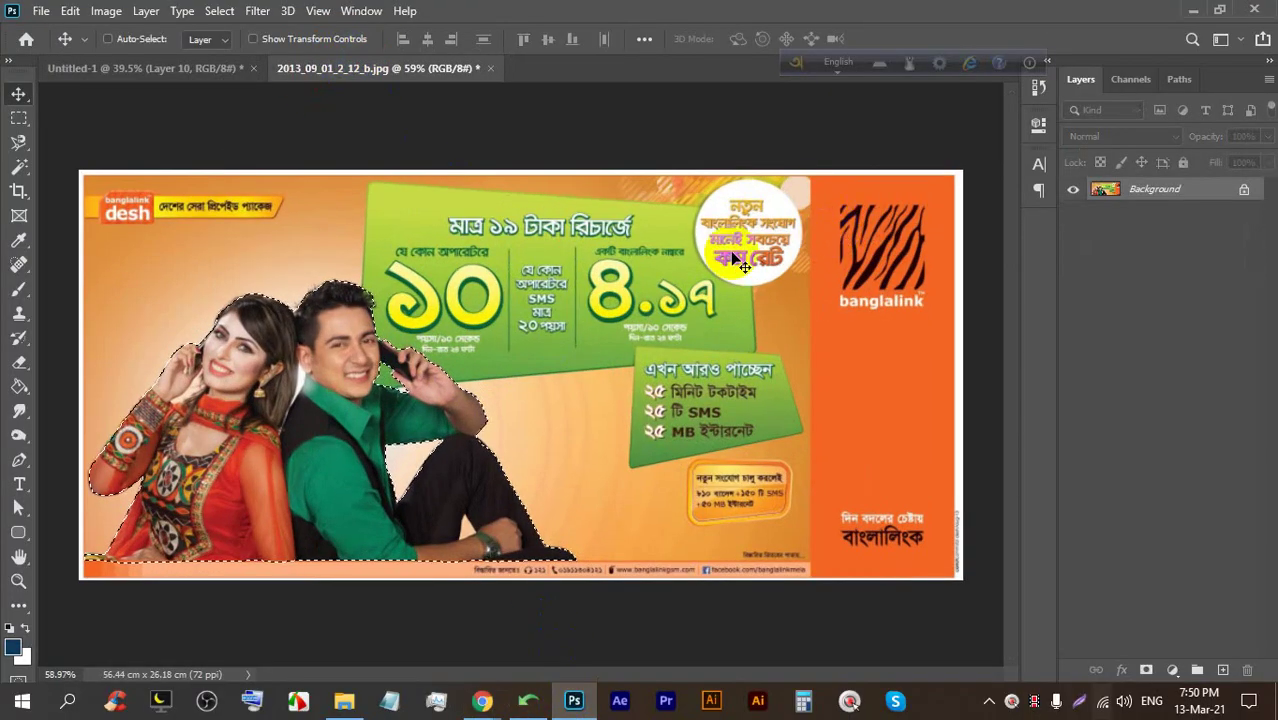
# Browse the LEDP Image folder and open 6pjXmstr4q87xsa6lhV8co3ID5V.jpg, the picture of the animated couple in a boat
pyautogui.click(44, 10)
pyautogui.click(55, 46)
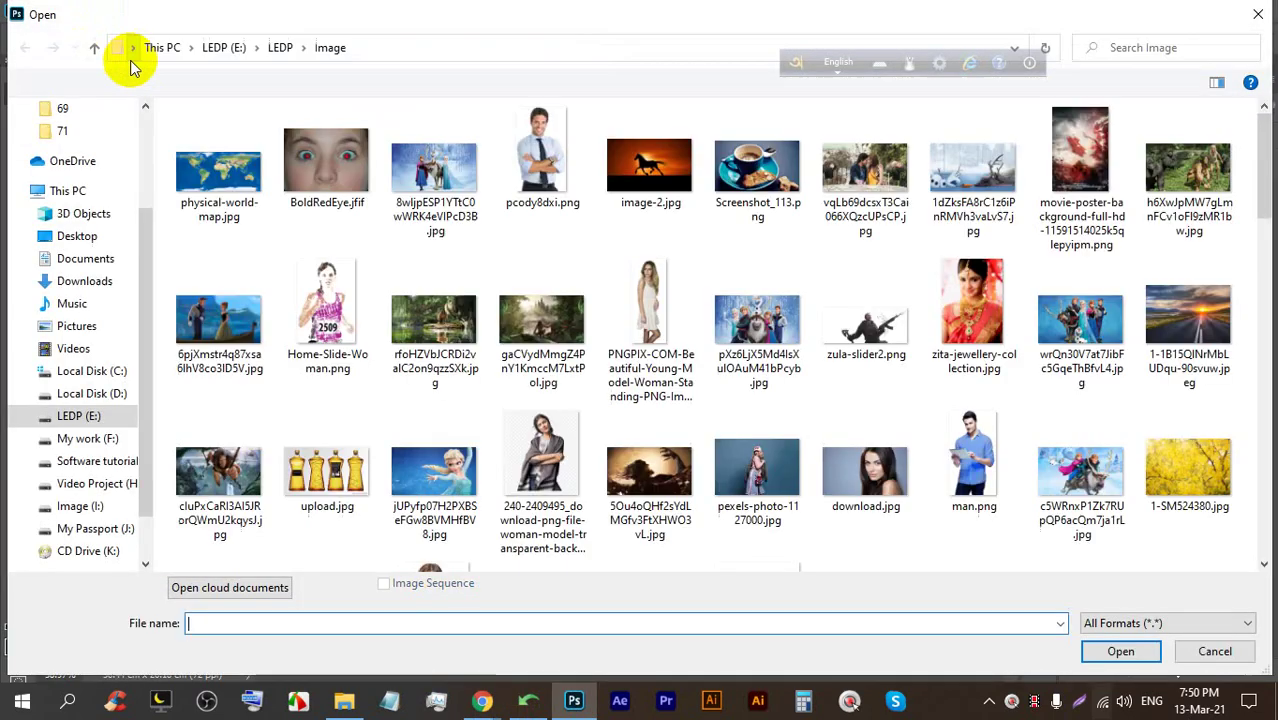
pyautogui.scroll(-3, 440, 290)
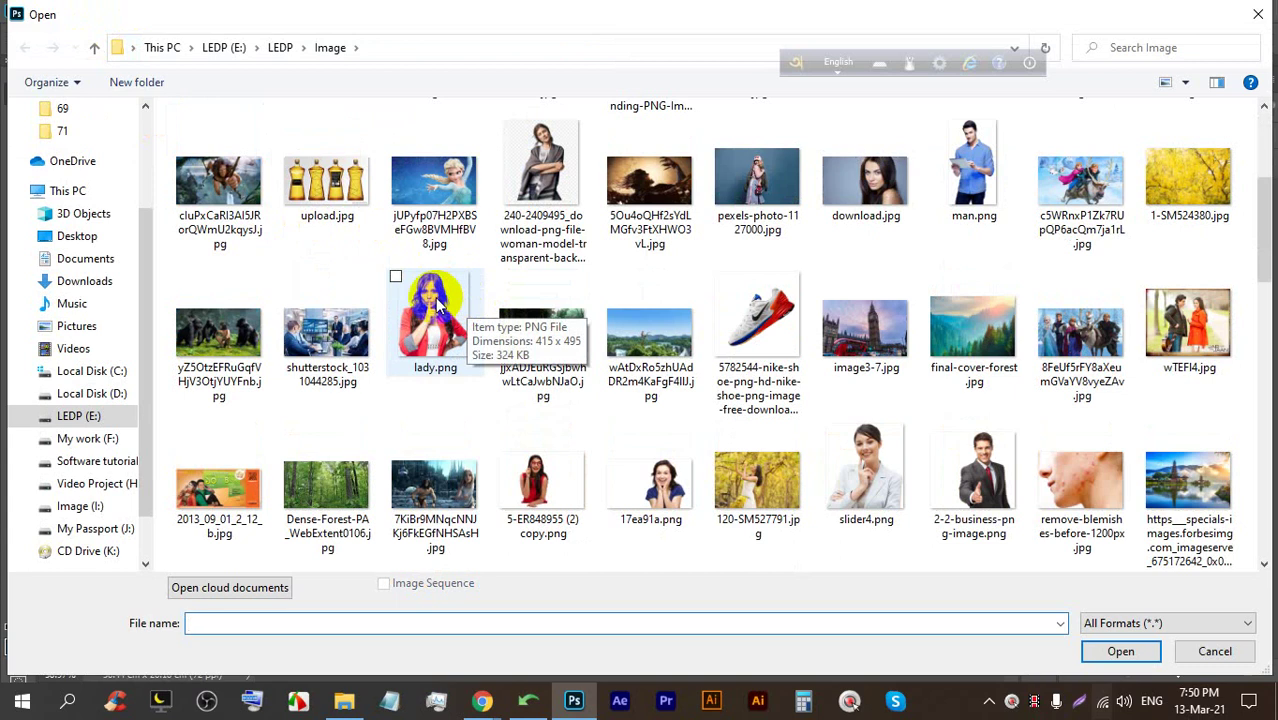
pyautogui.scroll(-3, 390, 310)
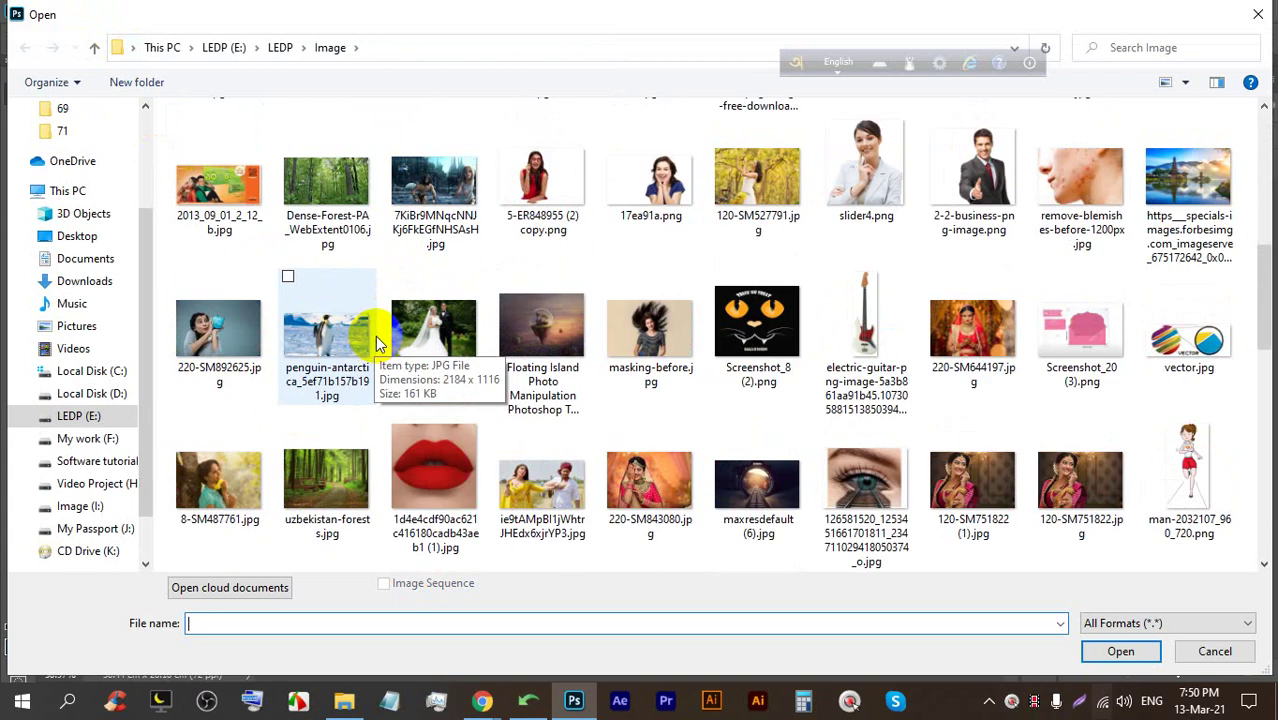
pyautogui.scroll(-5, 378, 343)
pyautogui.scroll(-3, 380, 343)
pyautogui.scroll(3, 380, 343)
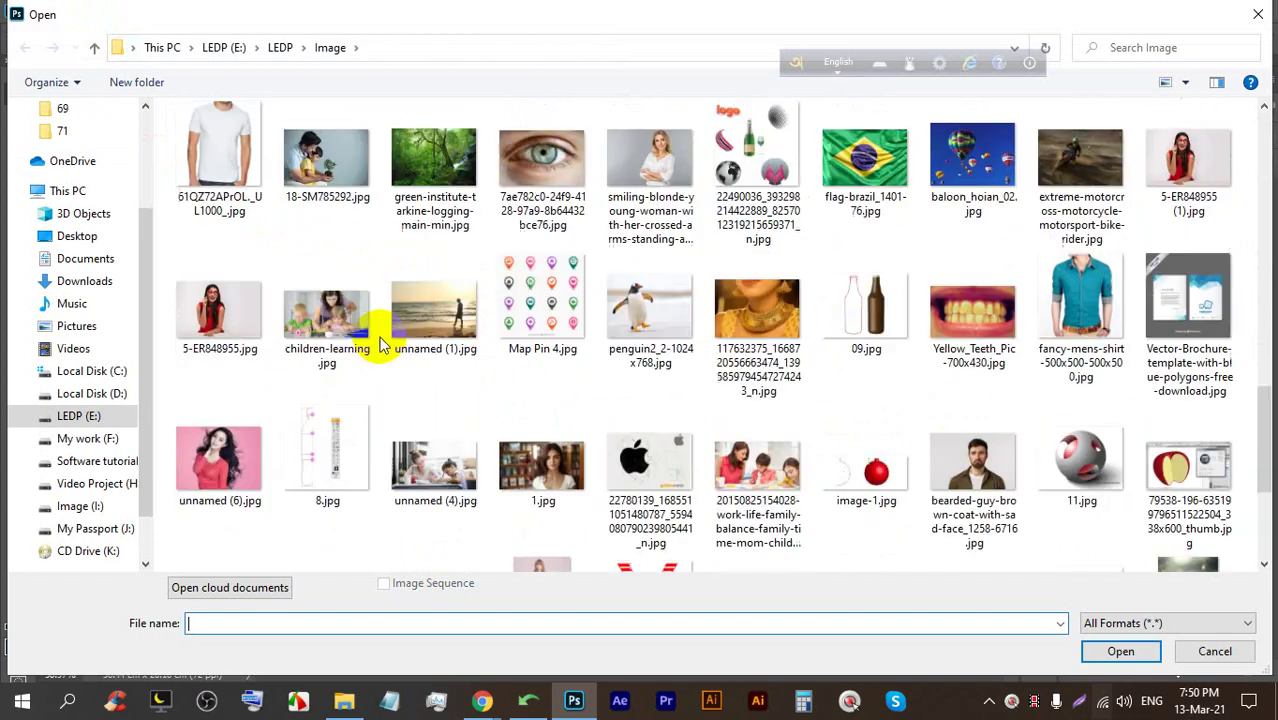
pyautogui.scroll(3, 380, 343)
pyautogui.scroll(-6, 380, 343)
pyautogui.scroll(9, 380, 343)
pyautogui.scroll(-3, 380, 340)
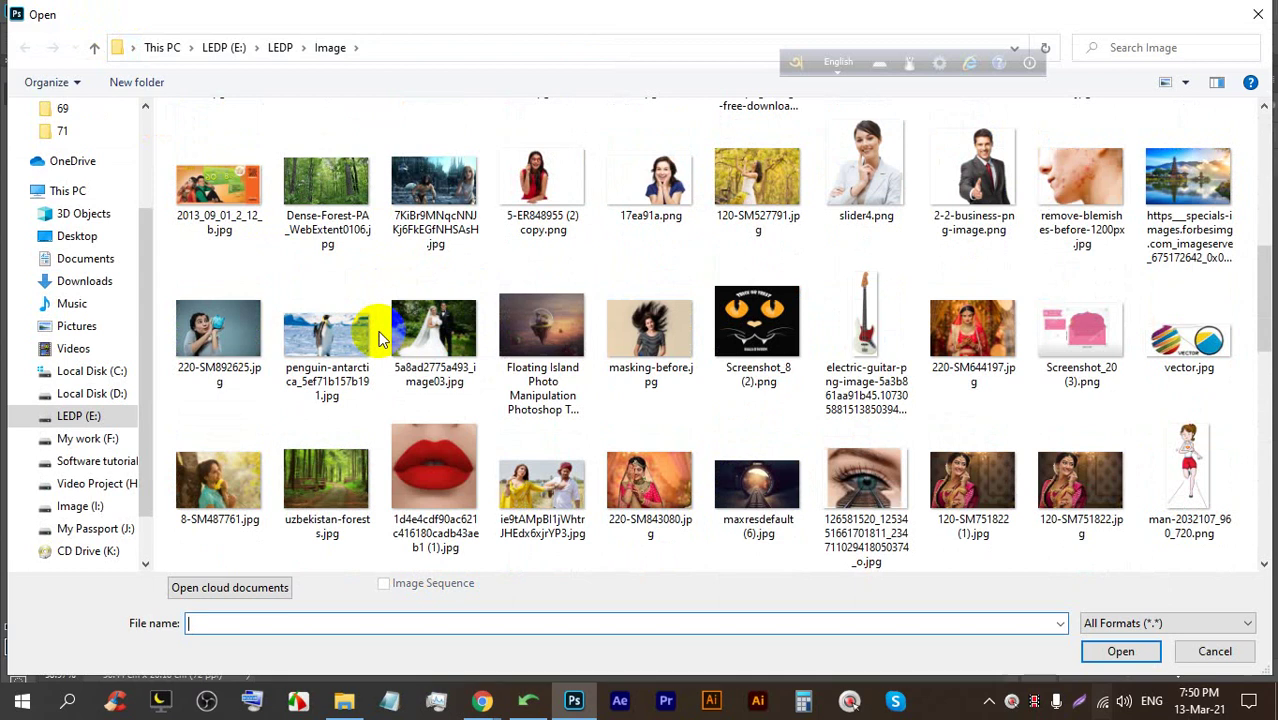
pyautogui.scroll(3, 380, 337)
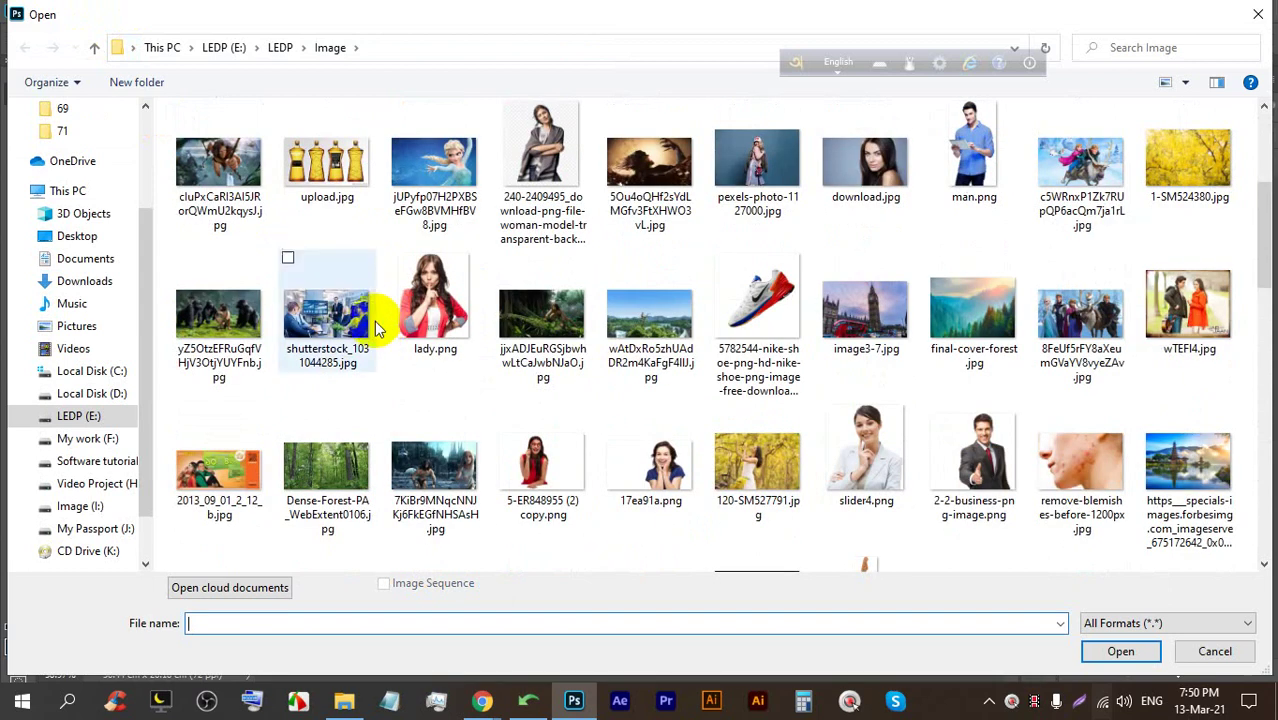
pyautogui.scroll(3, 343, 363)
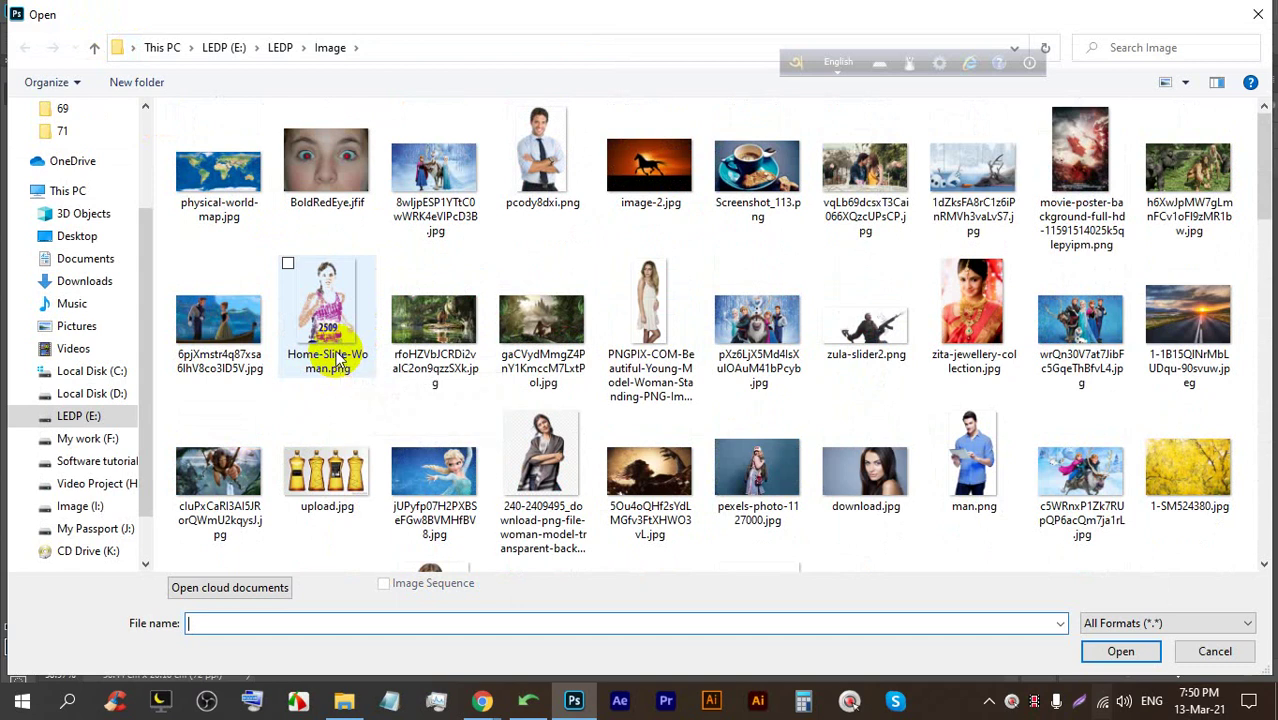
pyautogui.doubleClick(218, 320)
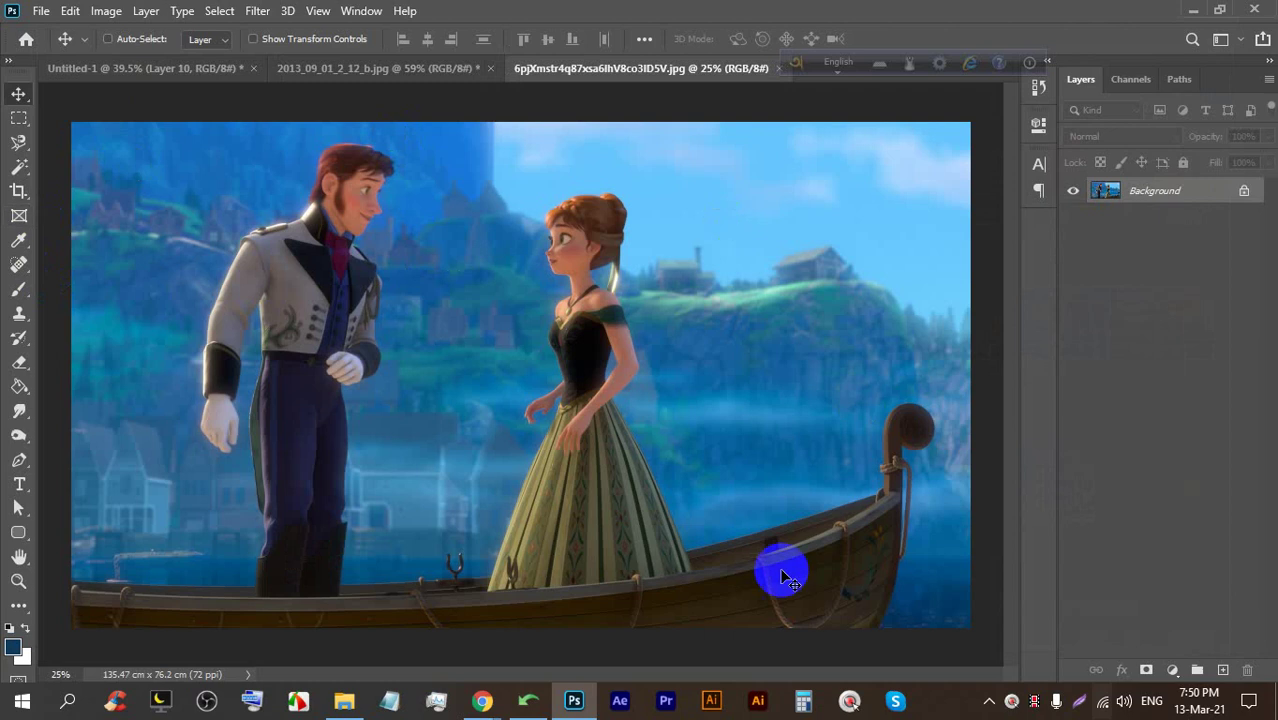
# Start a Magnetic Lasso outline at the man's rear boot by the boat's edge and trace up his lower leg
pyautogui.click(19, 142)
pyautogui.click(89, 178)
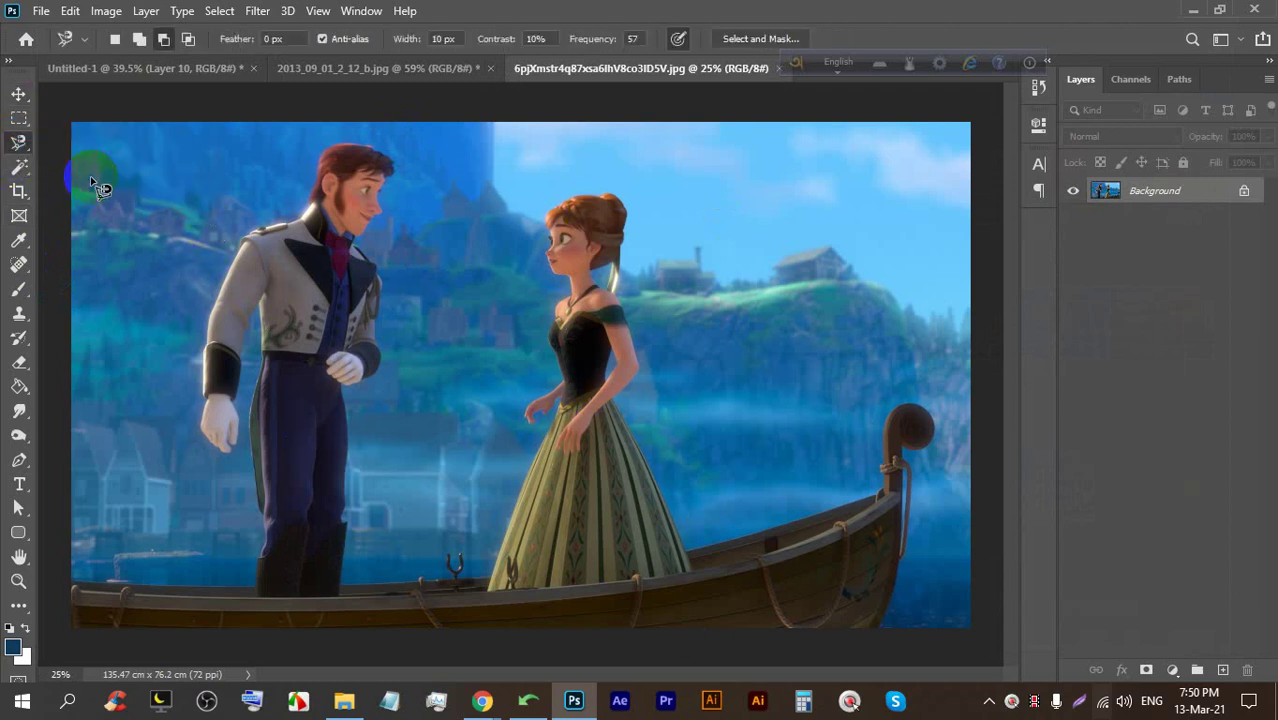
pyautogui.scroll(6, 268, 570)
pyautogui.click(267, 565)
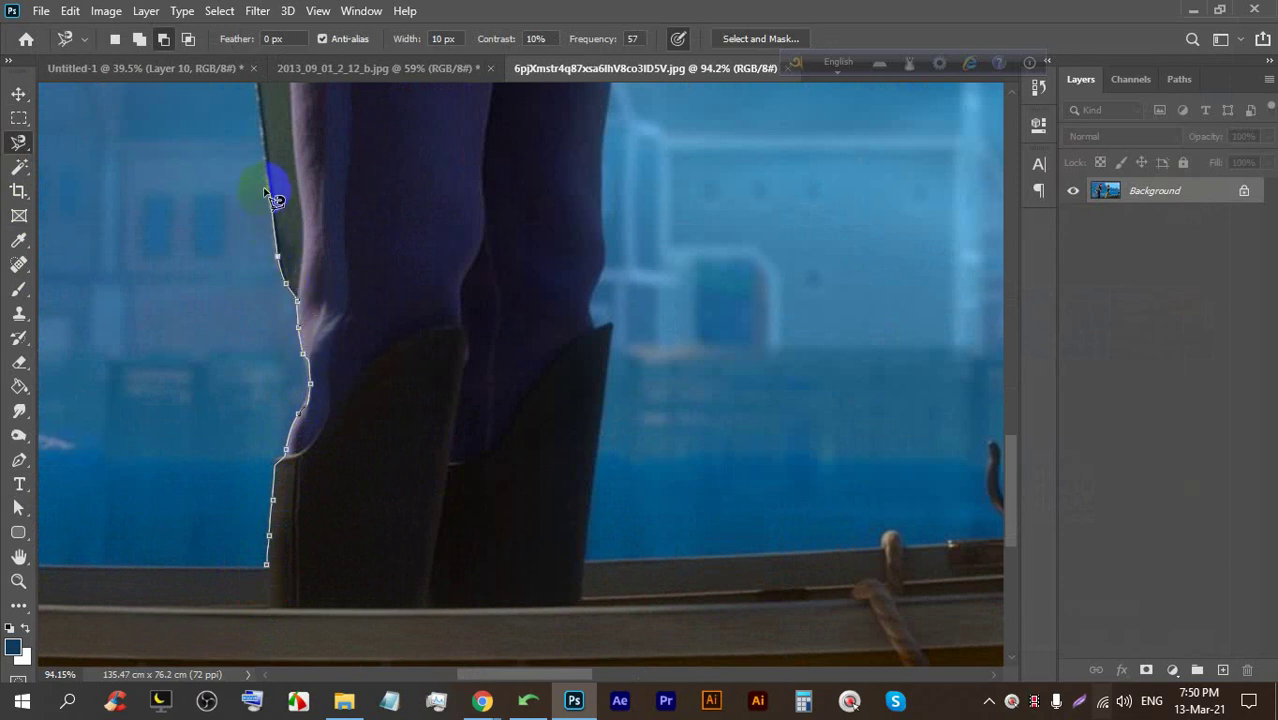
pyautogui.press('space')
pyautogui.moveTo(271, 188); pyautogui.dragTo(314, 365)
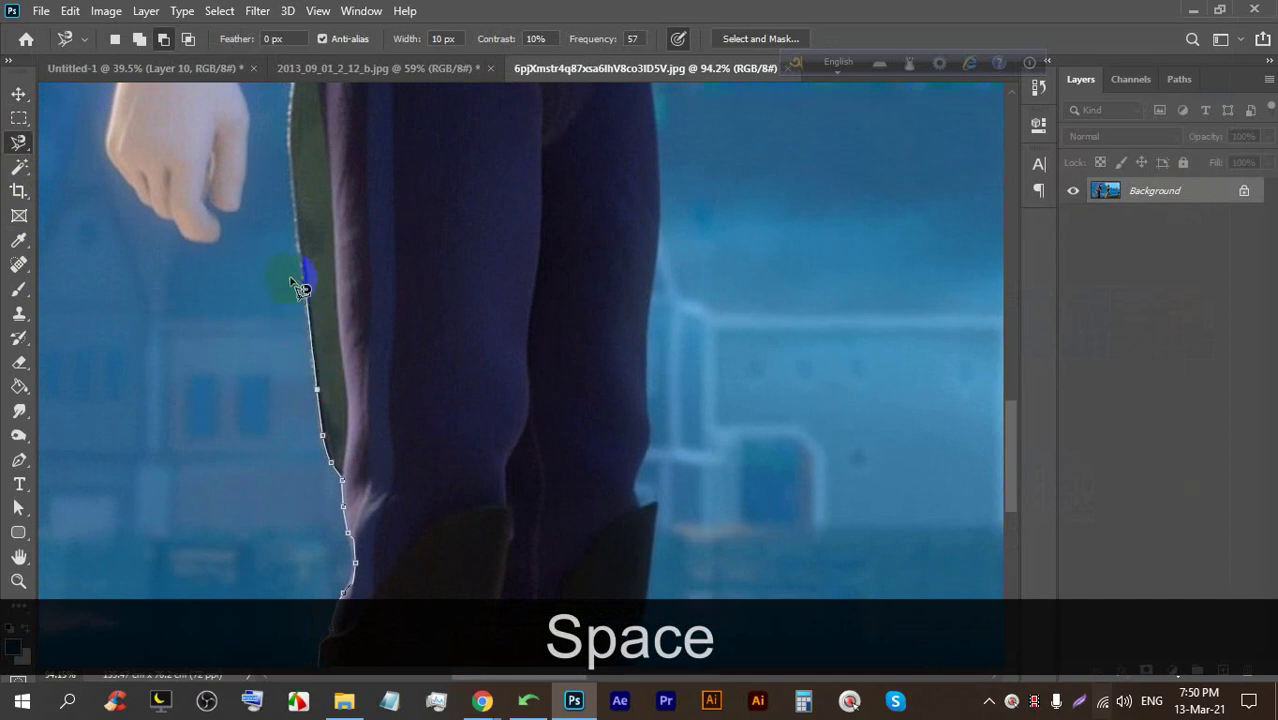
# Continue the outline up the man's coat tail, hip and jacket side to the armpit of his hanging arm
pyautogui.press('space')
pyautogui.moveTo(314, 263); pyautogui.dragTo(322, 457)
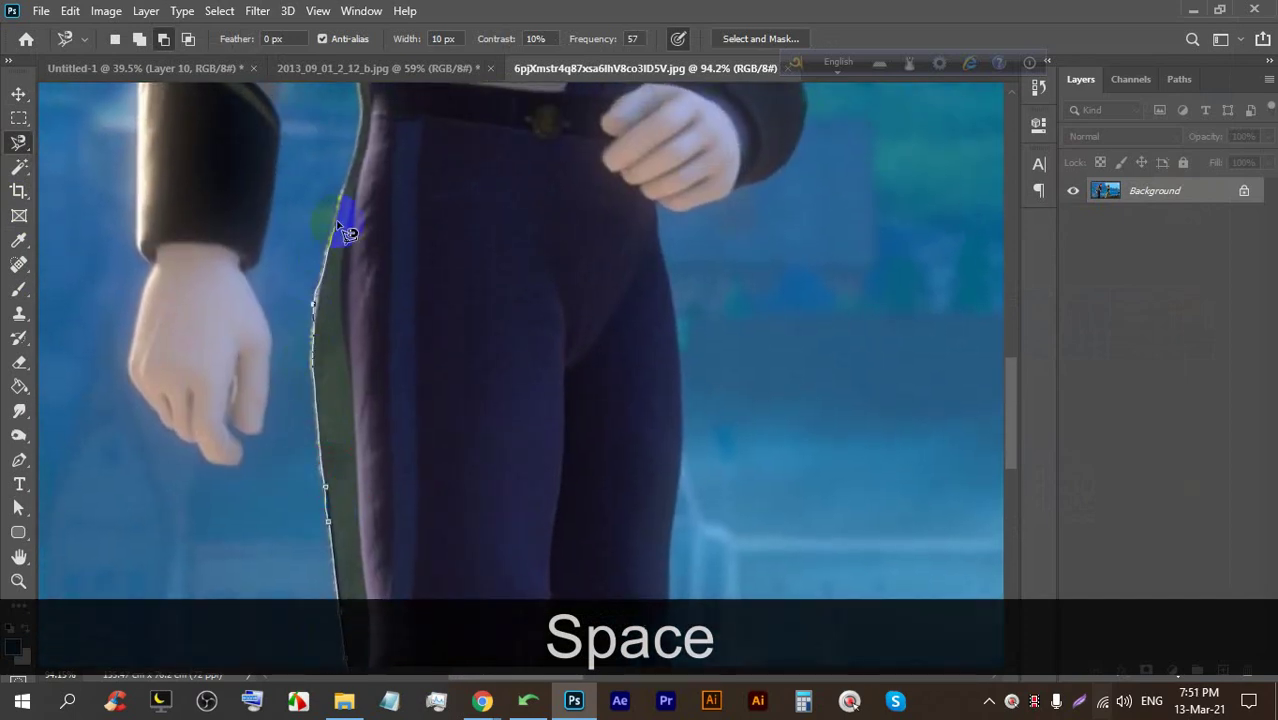
pyautogui.press('space')
pyautogui.moveTo(345, 222); pyautogui.dragTo(362, 310)
pyautogui.press('space')
pyautogui.moveTo(391, 222); pyautogui.dragTo(415, 366)
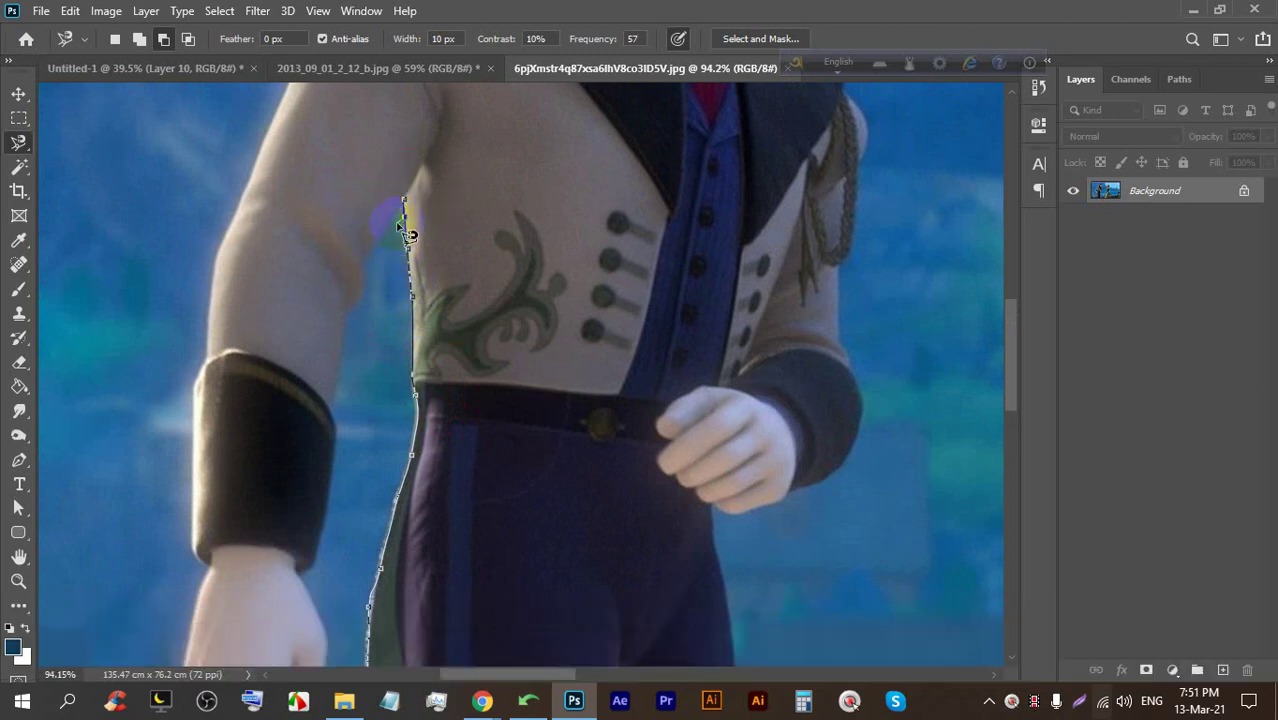
pyautogui.press('BackSpace')
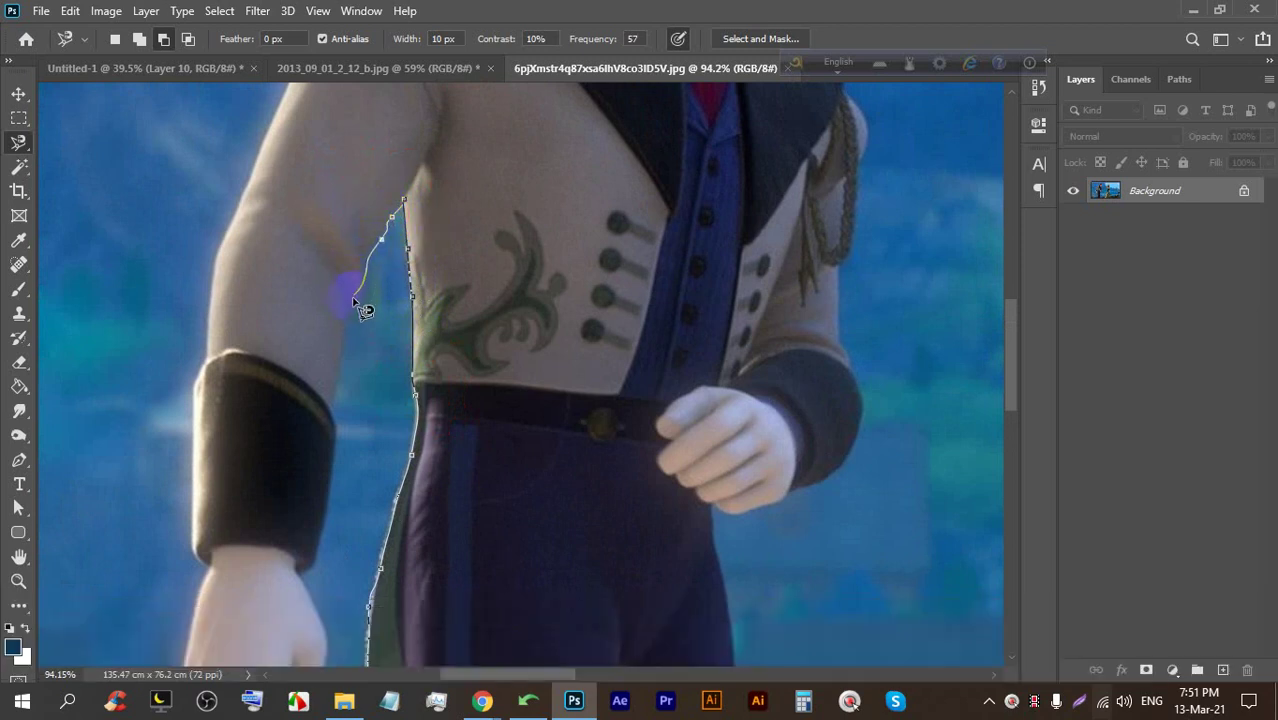
# Trace the outline down the inner side of the hanging arm and cuff and around the thumb and fingers
pyautogui.moveTo(333, 356)
pyautogui.mouseDown()
pyautogui.moveTo(320, 420)
pyautogui.moveTo(338, 451)
pyautogui.moveTo(329, 463)
pyautogui.moveTo(488, 283)
pyautogui.moveTo(527, 262)
pyautogui.moveTo(511, 411)
pyautogui.mouseUp()
pyautogui.press('space')
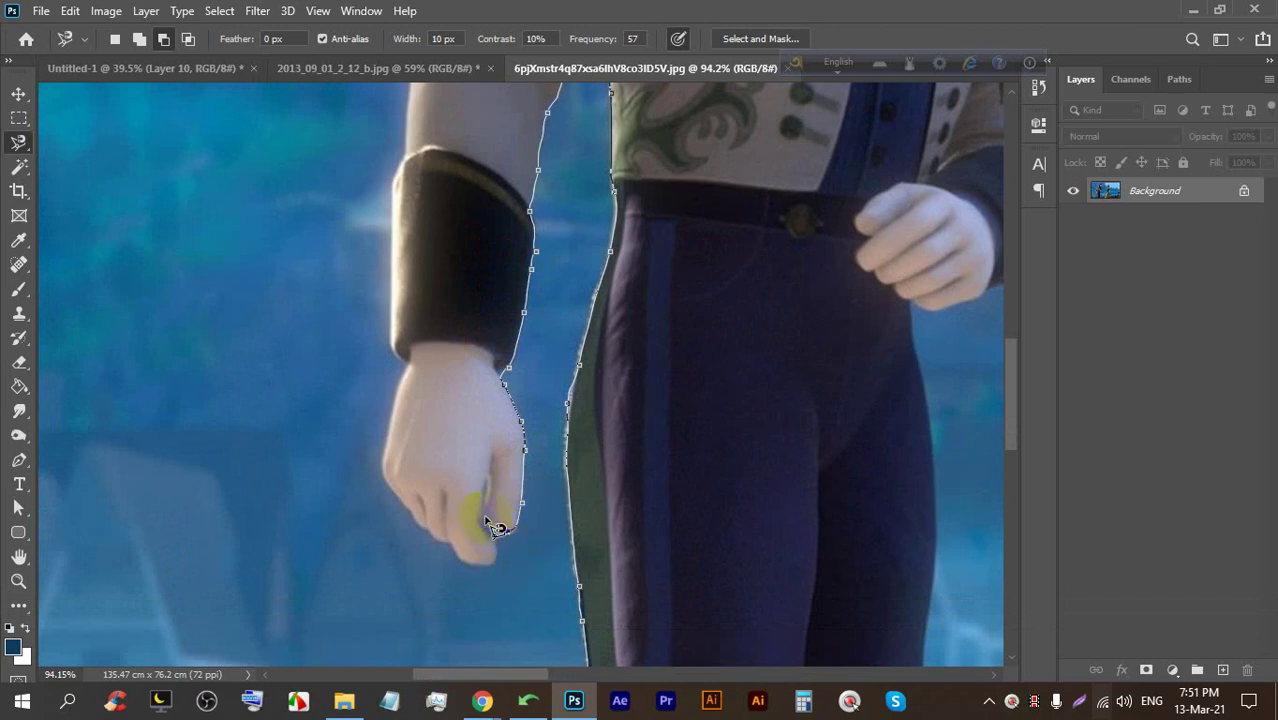
pyautogui.click(493, 550)
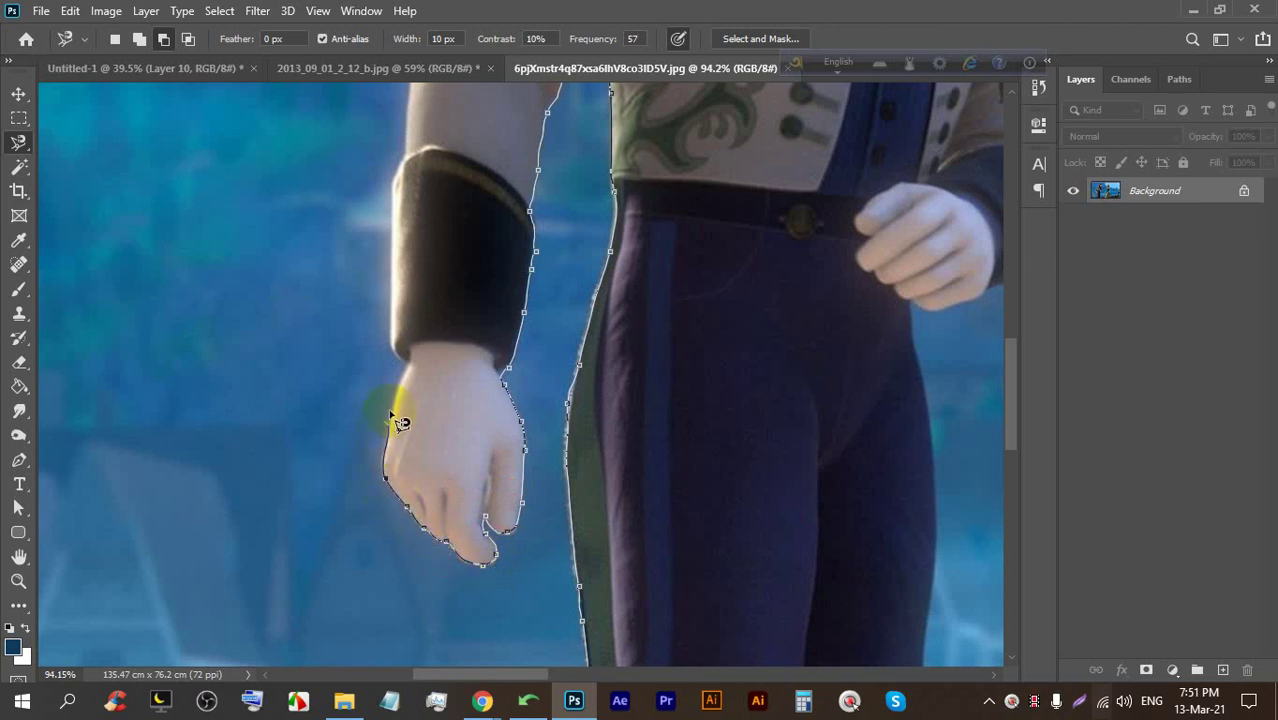
# Trace the outline up the outer side of the hanging arm's cuff and sleeve to the shoulder epaulette, removing misplaced anchor points
pyautogui.press('space')
pyautogui.moveTo(400, 328); pyautogui.dragTo(456, 490)
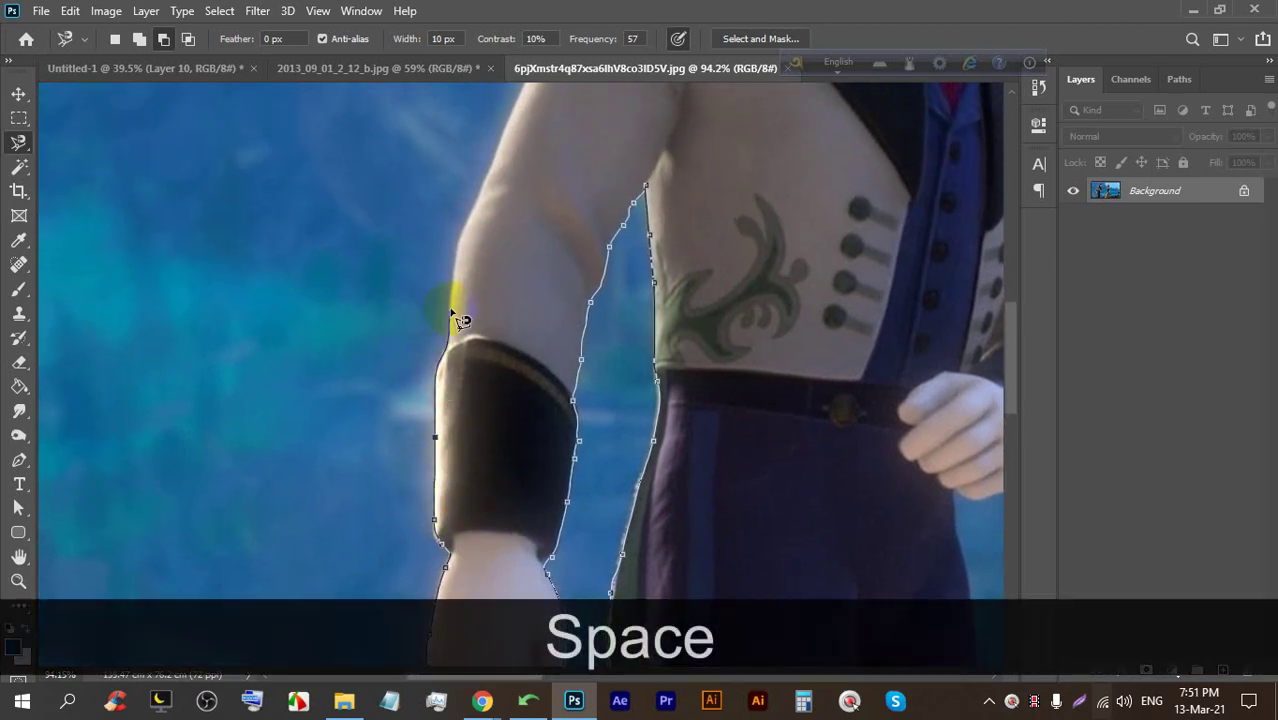
pyautogui.press('space')
pyautogui.moveTo(456, 286); pyautogui.dragTo(465, 457)
pyautogui.moveTo(548, 248)
pyautogui.mouseDown()
pyautogui.moveTo(565, 200)
pyautogui.moveTo(568, 385)
pyautogui.moveTo(622, 312)
pyautogui.moveTo(697, 293)
pyautogui.moveTo(665, 292)
pyautogui.moveTo(683, 292)
pyautogui.mouseUp()
pyautogui.press('space')
pyautogui.press('BackSpace')
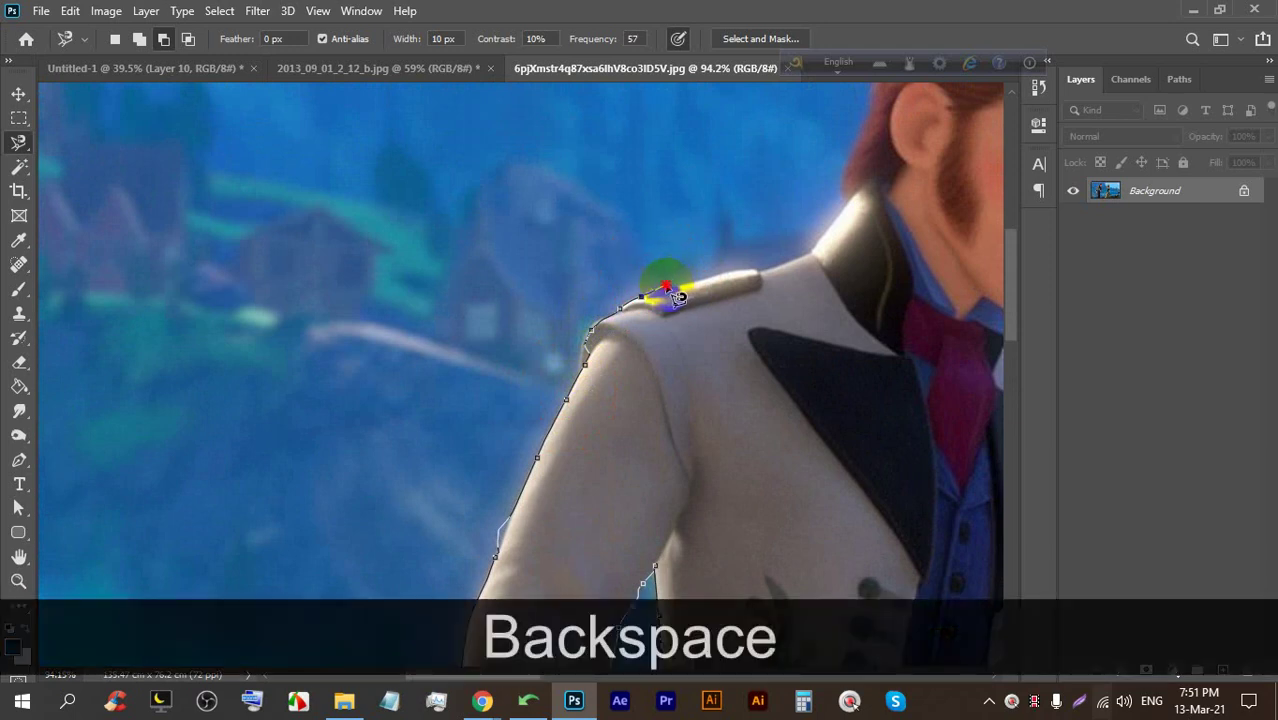
# Continue the outline along the shoulder and collar, up the back of the man's head and over his hair
pyautogui.moveTo(788, 271)
pyautogui.mouseDown()
pyautogui.moveTo(857, 195)
pyautogui.moveTo(844, 186)
pyautogui.moveTo(850, 163)
pyautogui.moveTo(836, 172)
pyautogui.moveTo(846, 165)
pyautogui.moveTo(834, 272)
pyautogui.moveTo(794, 392)
pyautogui.mouseUp()
pyautogui.press('space')
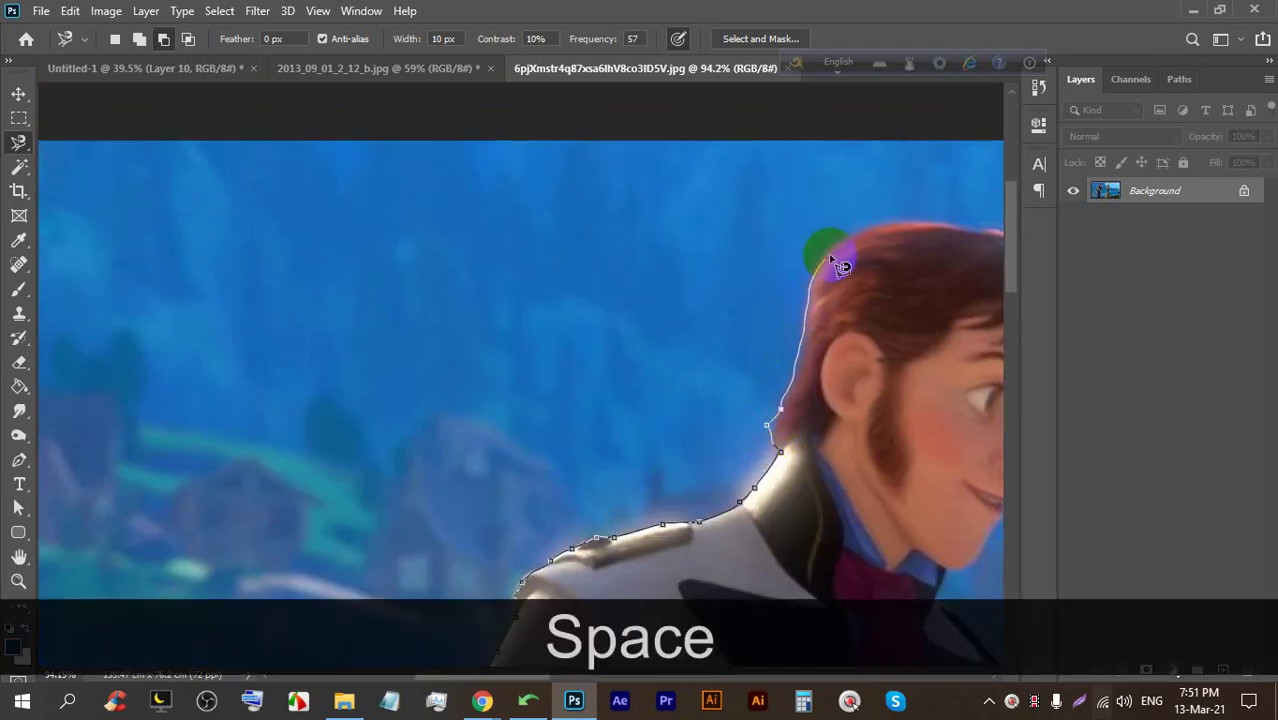
pyautogui.press('space')
pyautogui.moveTo(915, 224); pyautogui.dragTo(627, 265)
pyautogui.moveTo(812, 332)
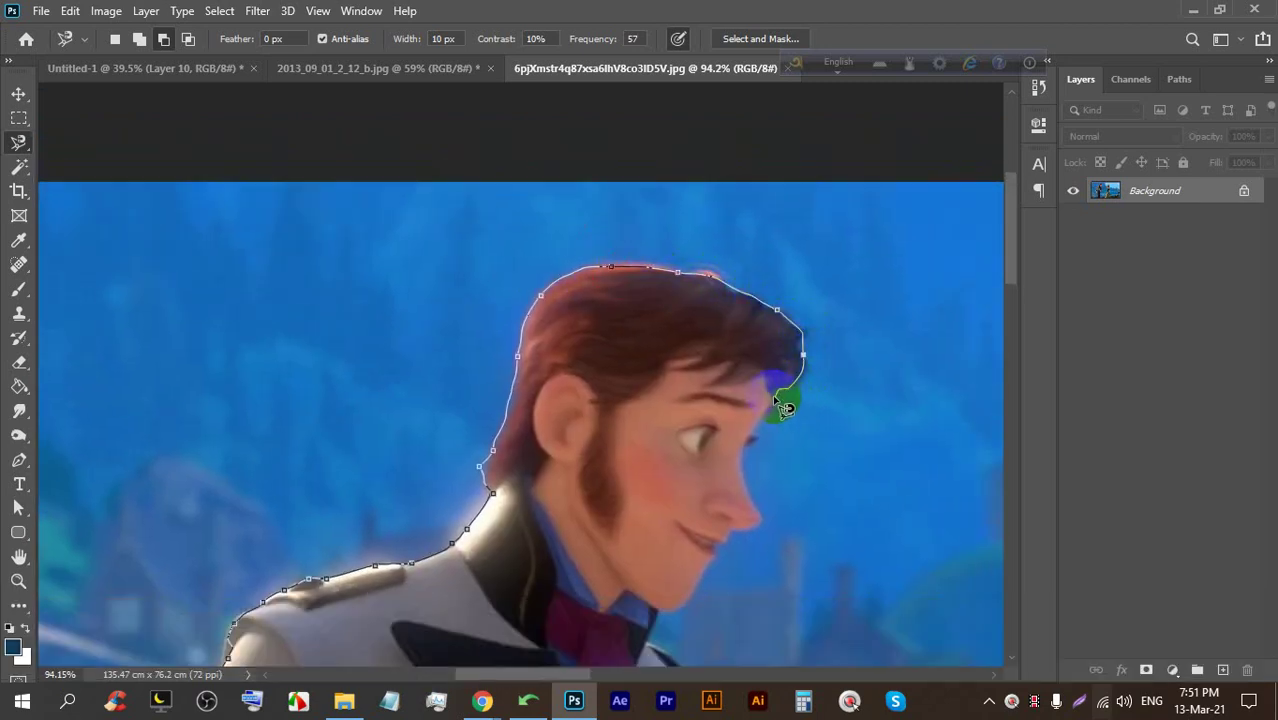
# Trace the man's face profile from forehead to chin, then the front of his collar to the far lapel, correcting stray anchor points
pyautogui.click(760, 457)
pyautogui.press('space')
pyautogui.moveTo(668, 624); pyautogui.dragTo(656, 334)
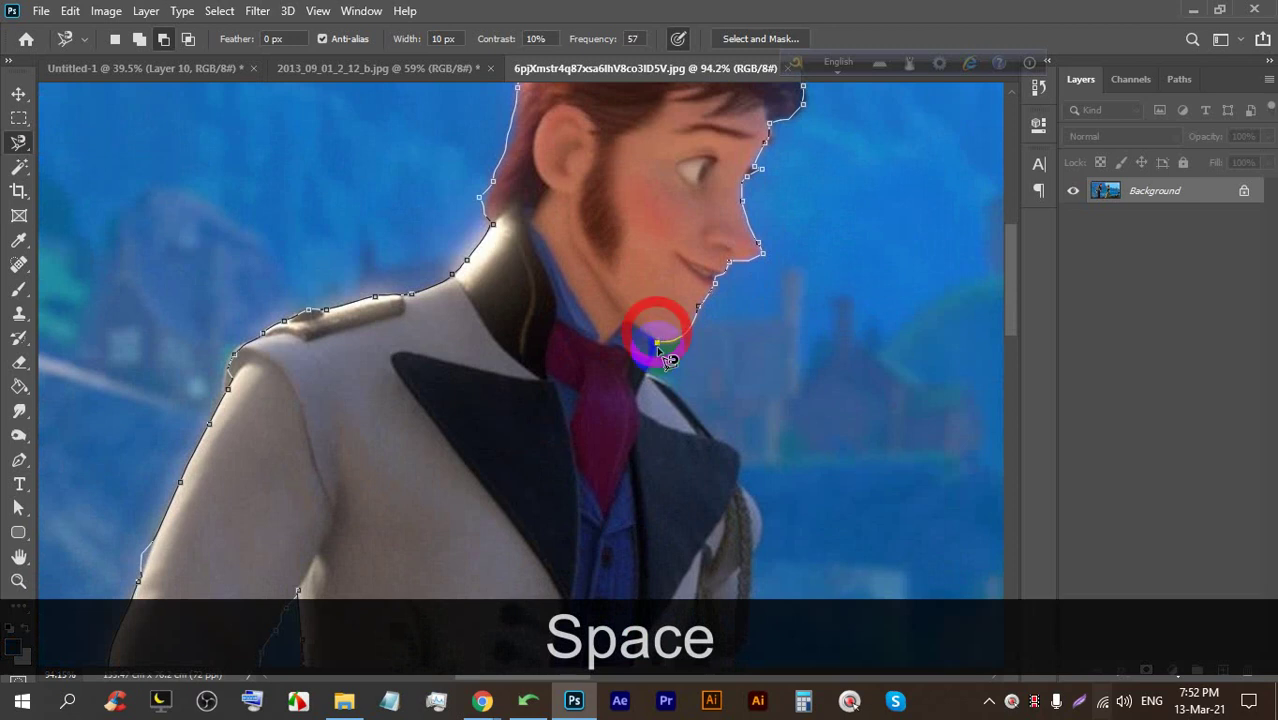
pyautogui.press('BackSpace')
pyautogui.click(697, 410)
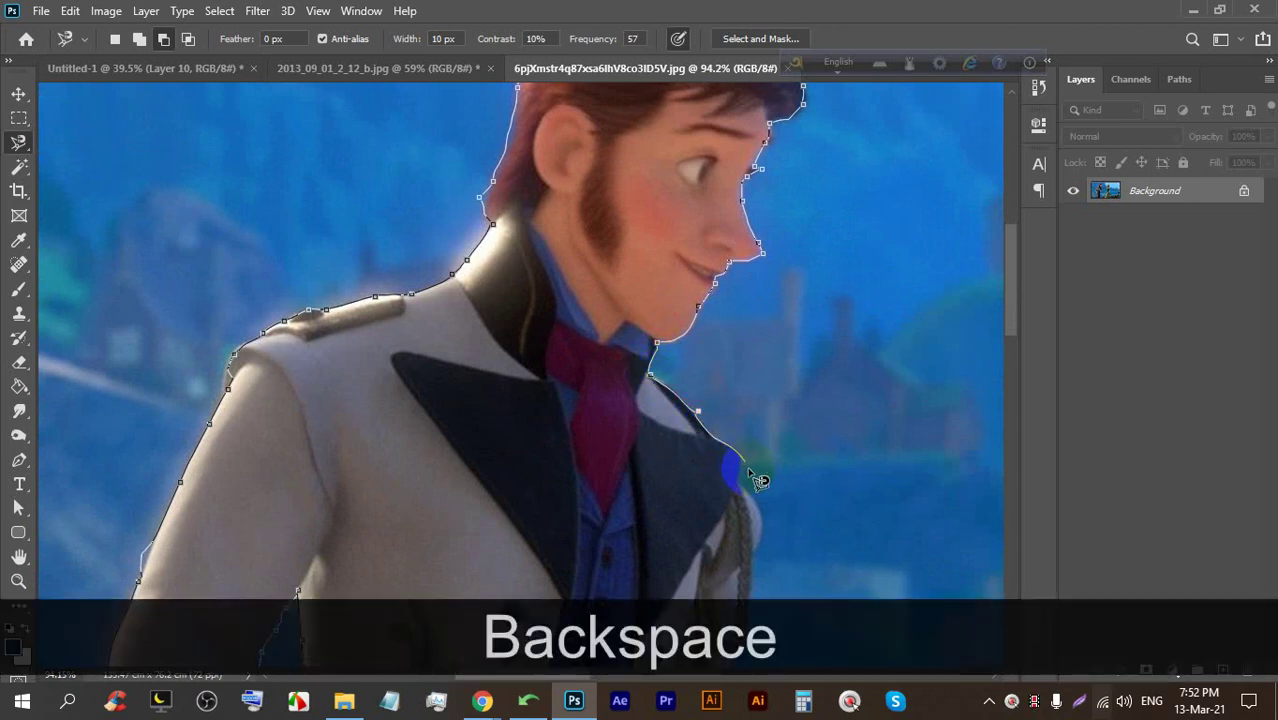
# Trace the outline down the man's far shoulder and sleeve and around the cuff of his bent arm
pyautogui.click(768, 524)
pyautogui.press('space')
pyautogui.moveTo(768, 524); pyautogui.dragTo(770, 250)
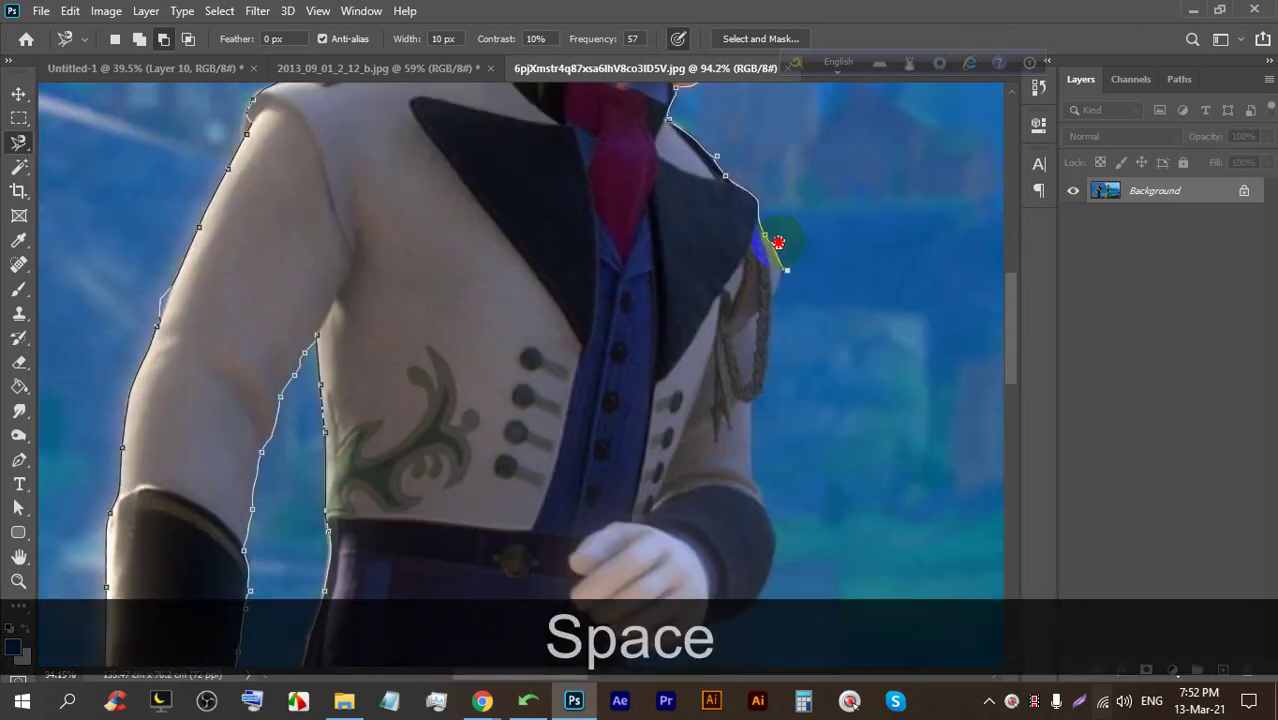
pyautogui.moveTo(755, 535); pyautogui.dragTo(756, 192)
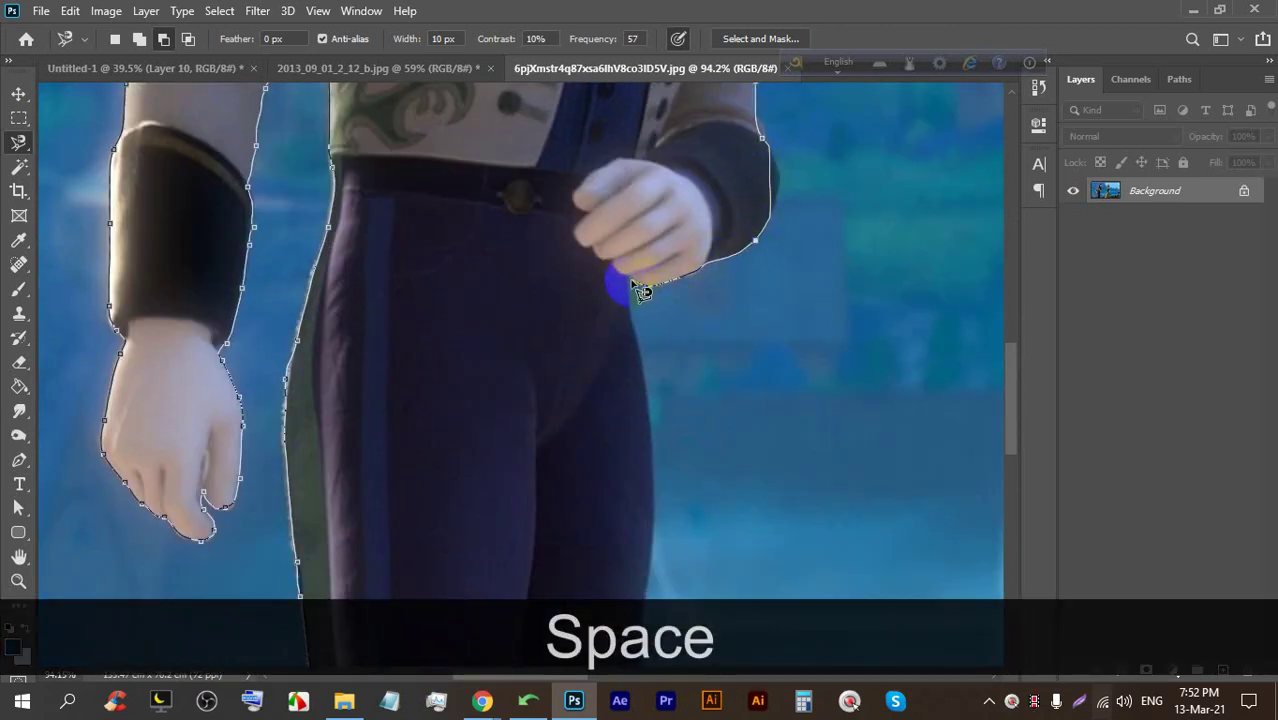
# Trace the outline down the outer side of the man's far trouser leg, past the knee and down the boot
pyautogui.moveTo(629, 325); pyautogui.dragTo(628, 228)
pyautogui.click(642, 508)
pyautogui.press('space')
pyautogui.moveTo(642, 508); pyautogui.dragTo(645, 186)
pyautogui.click(650, 330)
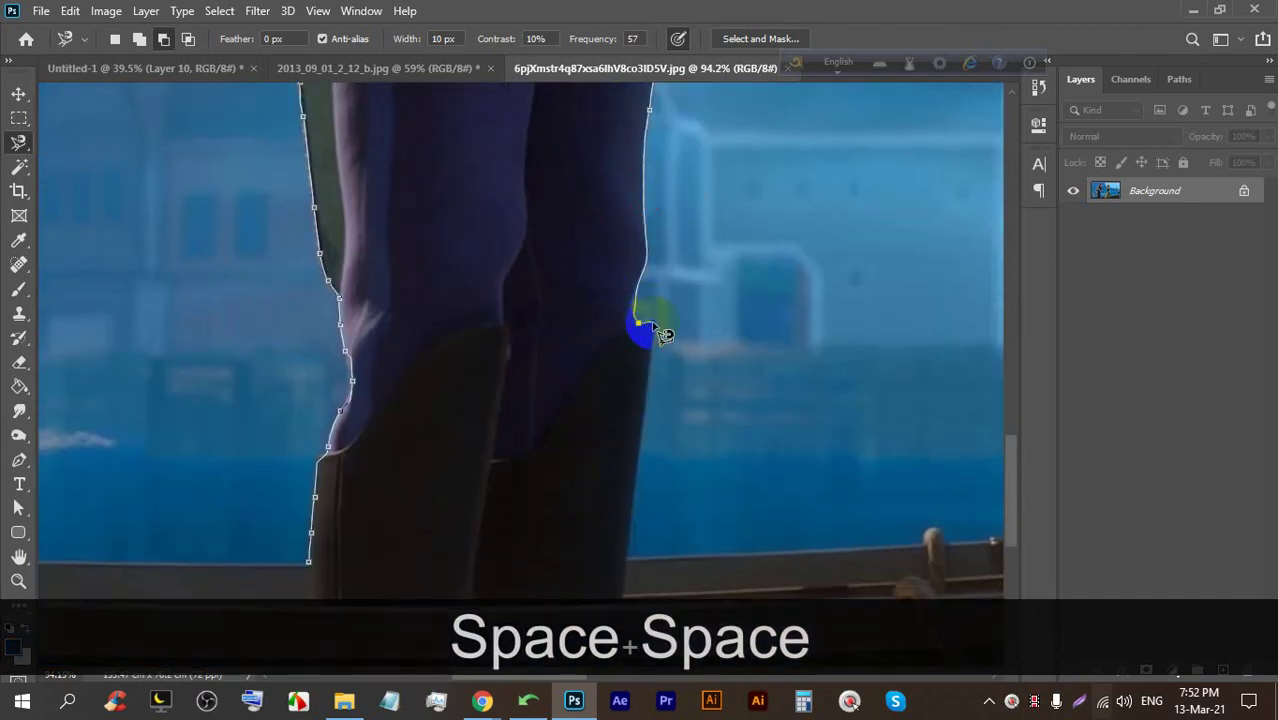
pyautogui.press('space')
pyautogui.moveTo(650, 451)
pyautogui.mouseDown()
pyautogui.moveTo(672, 280)
pyautogui.moveTo(688, 295)
pyautogui.mouseUp()
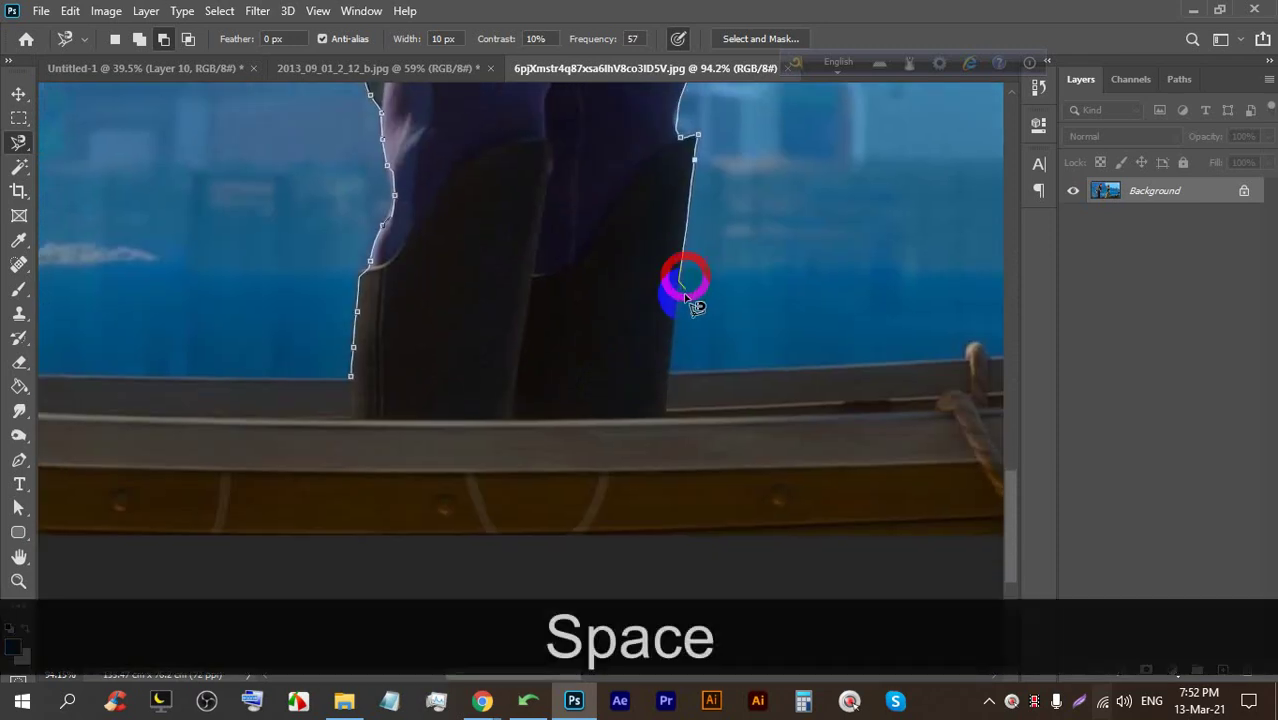
# Run the outline across both boots level with the boat's rim and close it at the starting point
pyautogui.click(671, 375)
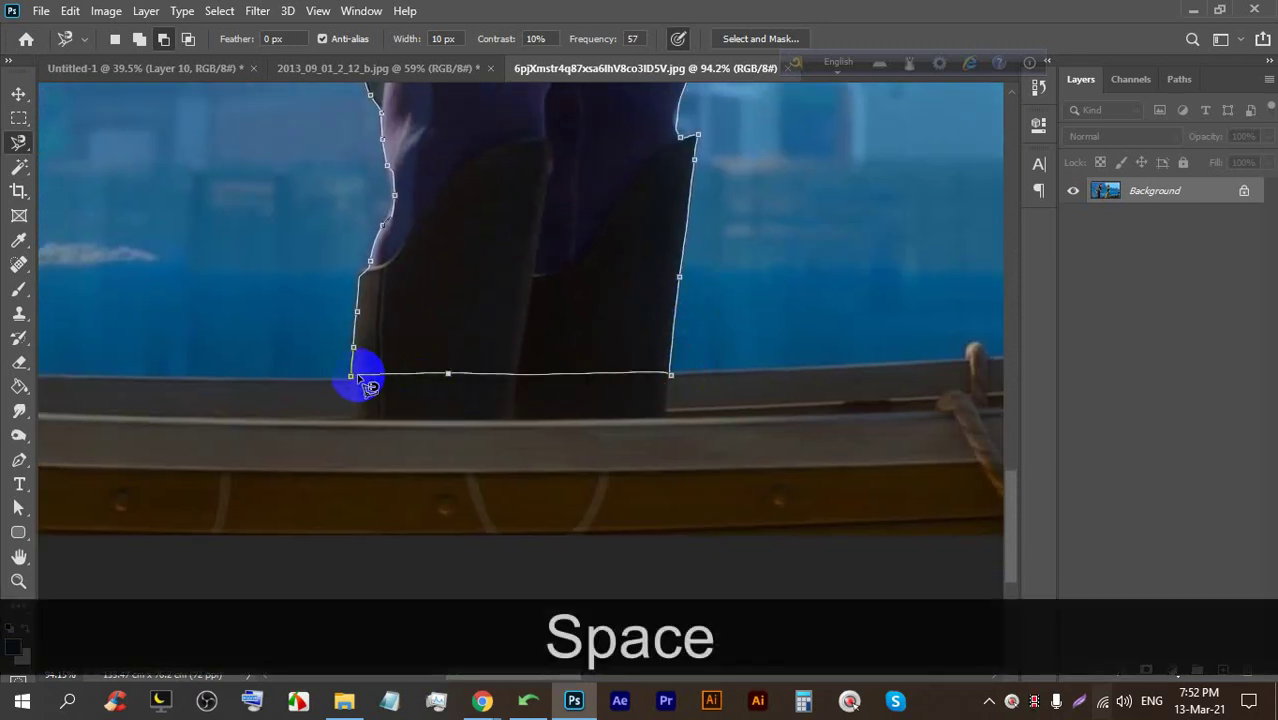
pyautogui.click(347, 378)
pyautogui.scroll(-5, 412, 374)
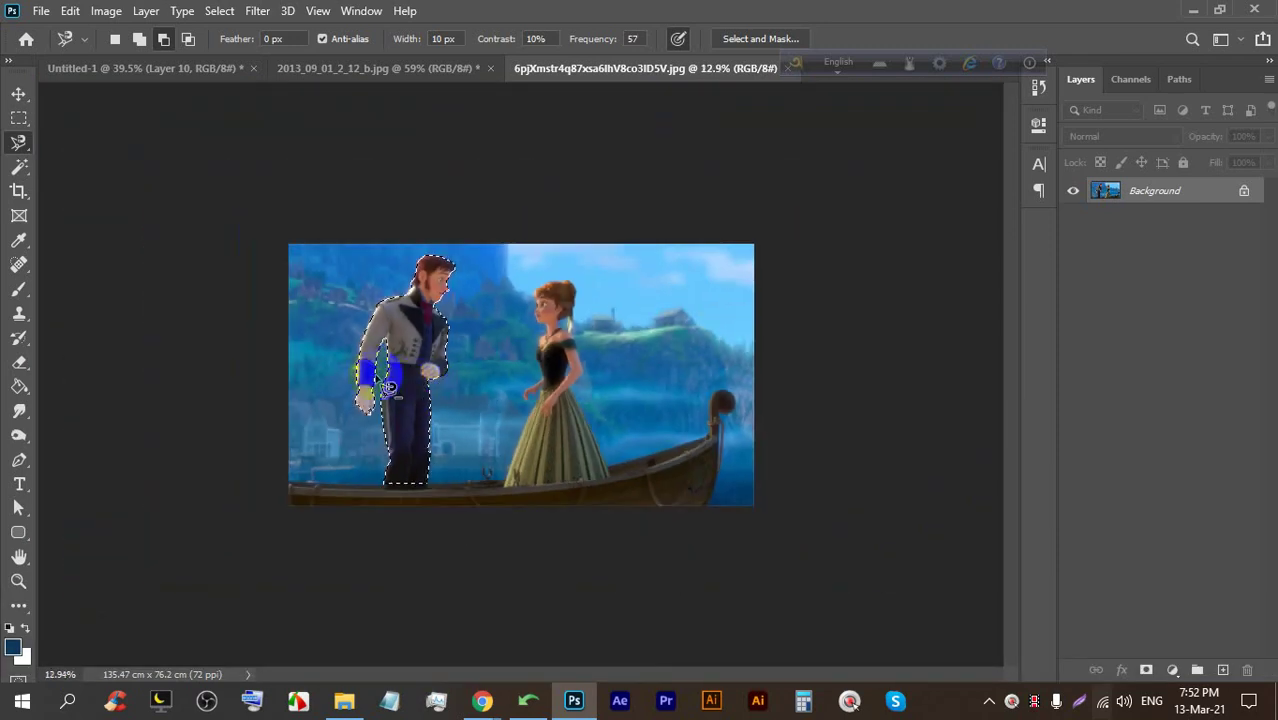
# Move the selected man from the boat picture onto the artboard in the Untitled-1 document
pyautogui.scroll(2, 80, 194)
pyautogui.click(18, 93)
pyautogui.moveTo(367, 256)
pyautogui.mouseDown()
pyautogui.moveTo(237, 107)
pyautogui.moveTo(214, 57)
pyautogui.moveTo(562, 297)
pyautogui.moveTo(665, 328)
pyautogui.moveTo(584, 317)
pyautogui.mouseUp()
pyautogui.scroll(-3, 556, 200)
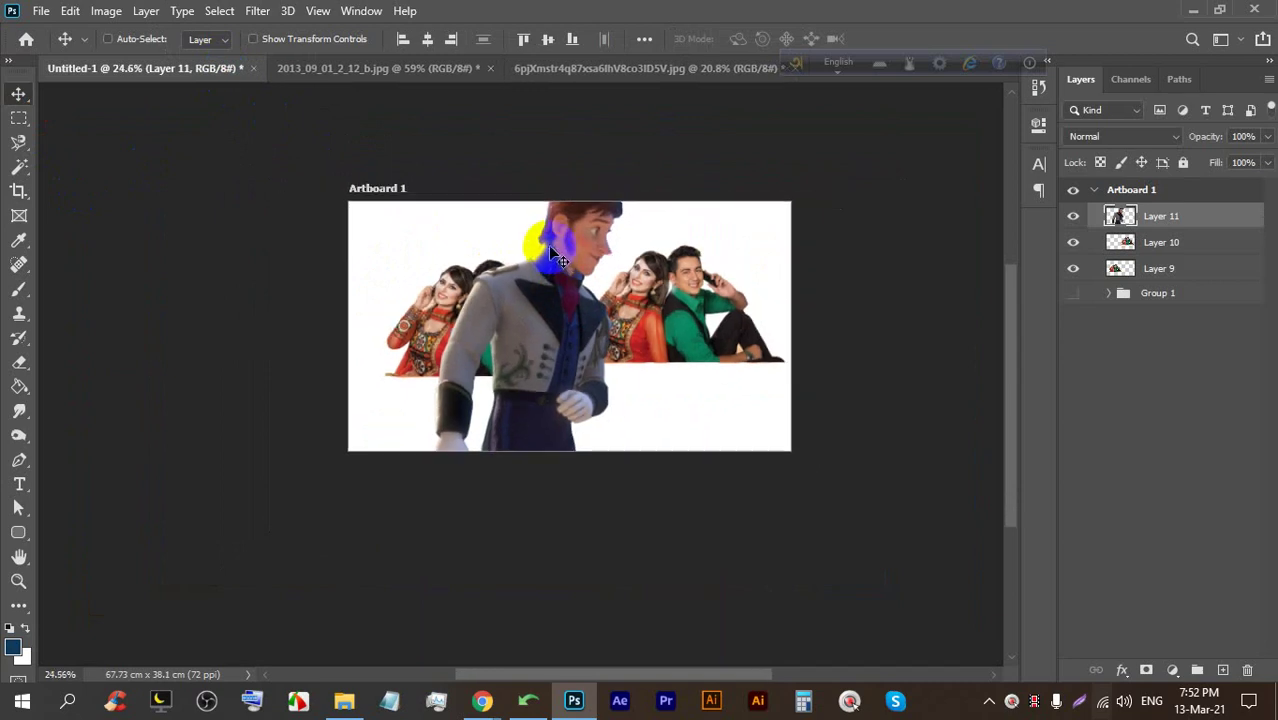
# Scale the man's cutout down to fit the artboard height, place it between the two couples and commit the transform
pyautogui.hotkey('ctrl', 't')
pyautogui.moveTo(535, 177); pyautogui.dragTo(505, 396)
pyautogui.moveTo(508, 456); pyautogui.dragTo(538, 257)
pyautogui.moveTo(558, 207); pyautogui.dragTo(565, 316)
pyautogui.click(928, 39)
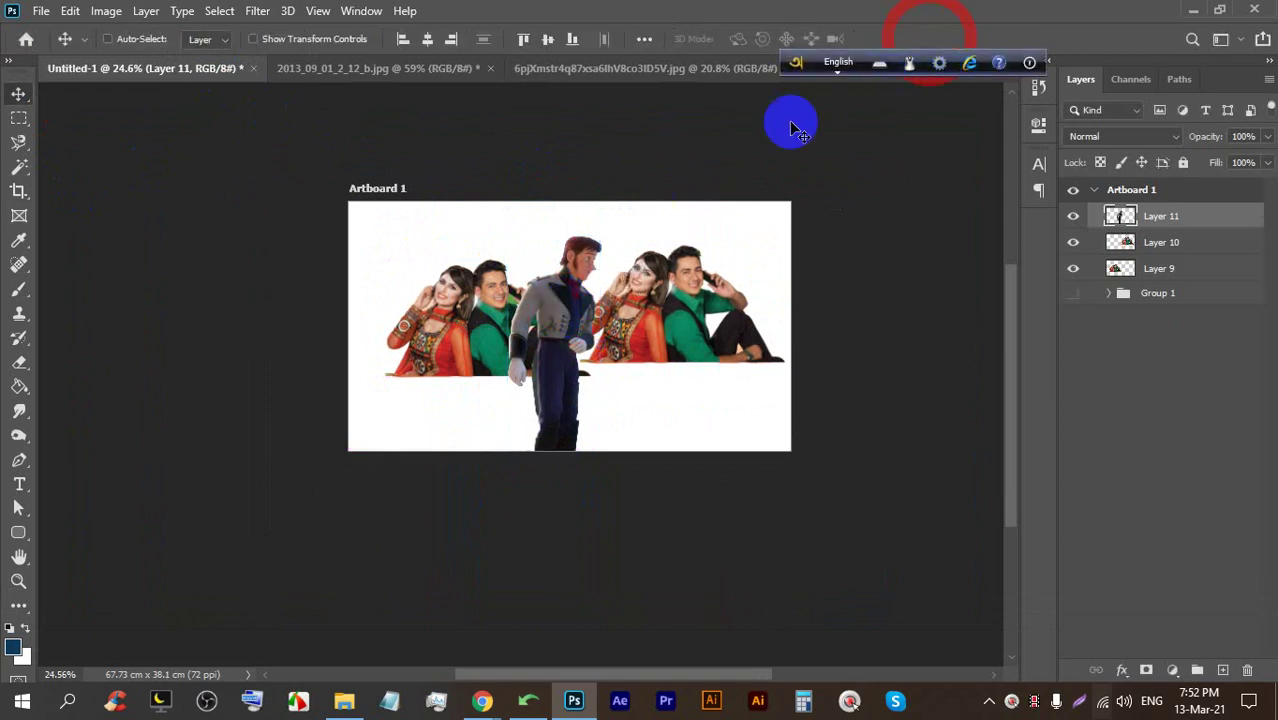
# View the man's cutout between the couples, check the Google Meet call and return to Photoshop
pyautogui.scroll(3, 495, 305)
pyautogui.scroll(1, 882, 289)
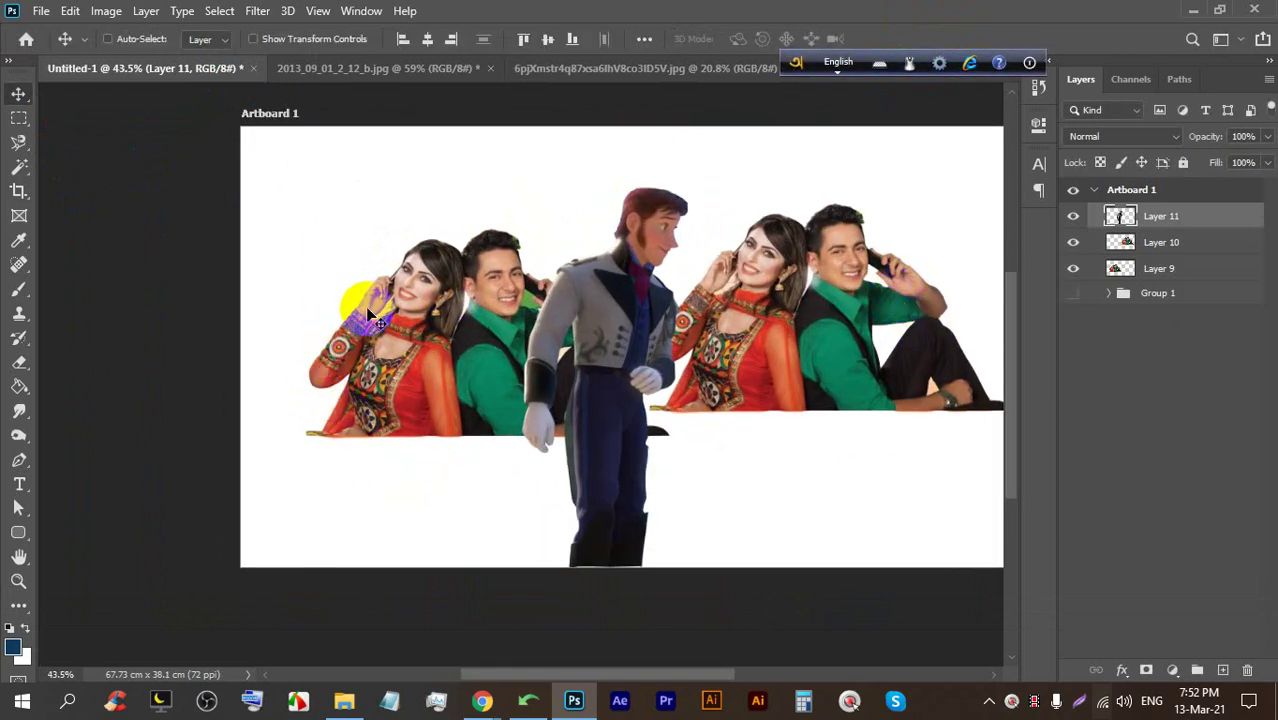
pyautogui.scroll(1, 527, 276)
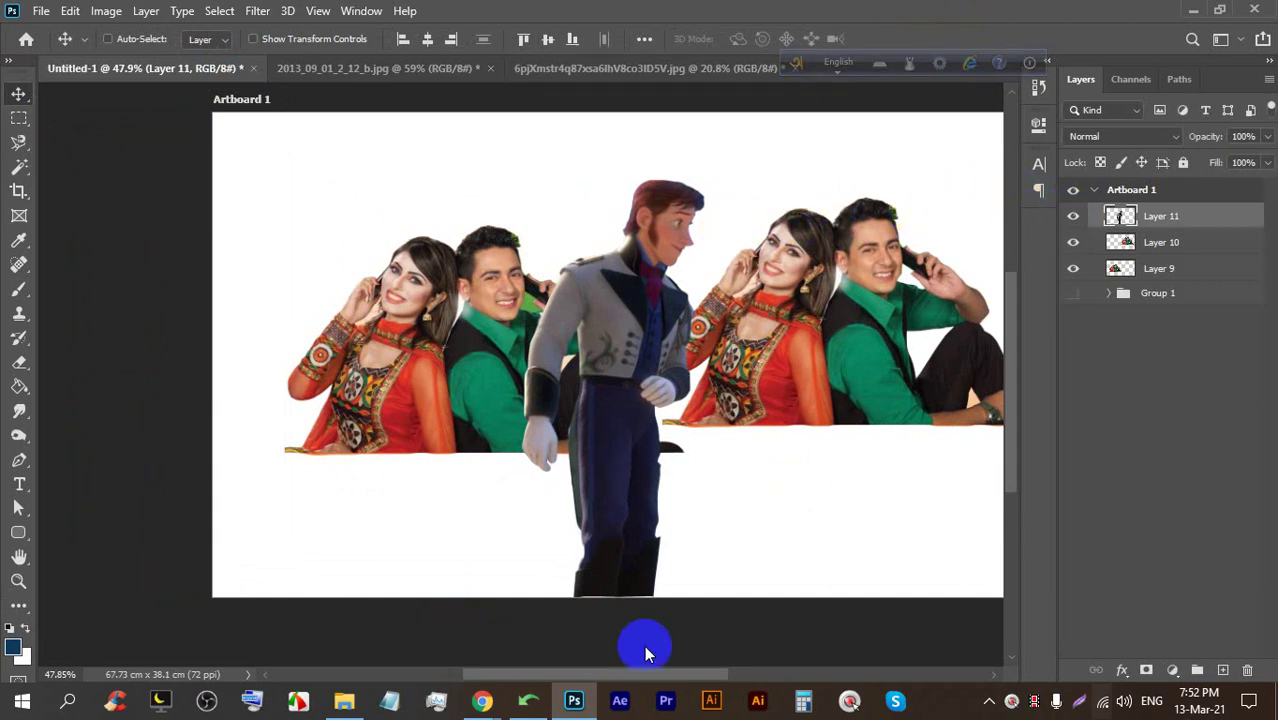
pyautogui.click(573, 700)
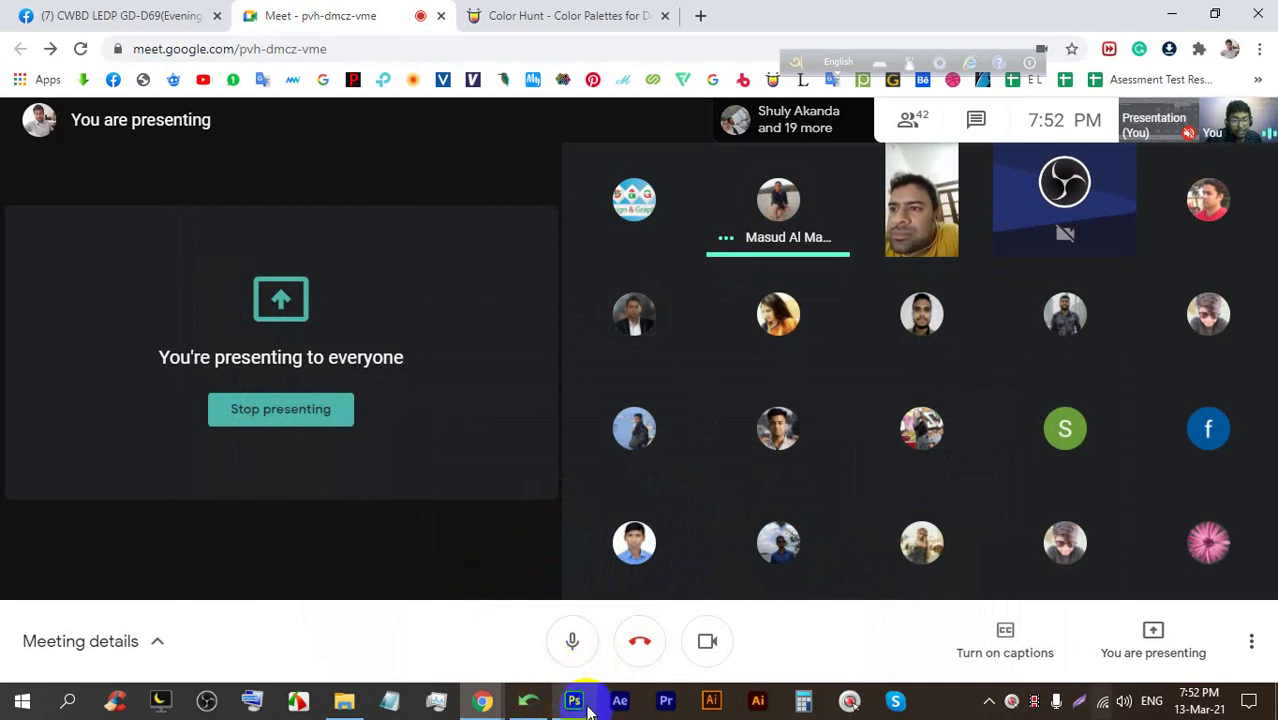
pyautogui.moveTo(576, 703)
pyautogui.click(560, 652)
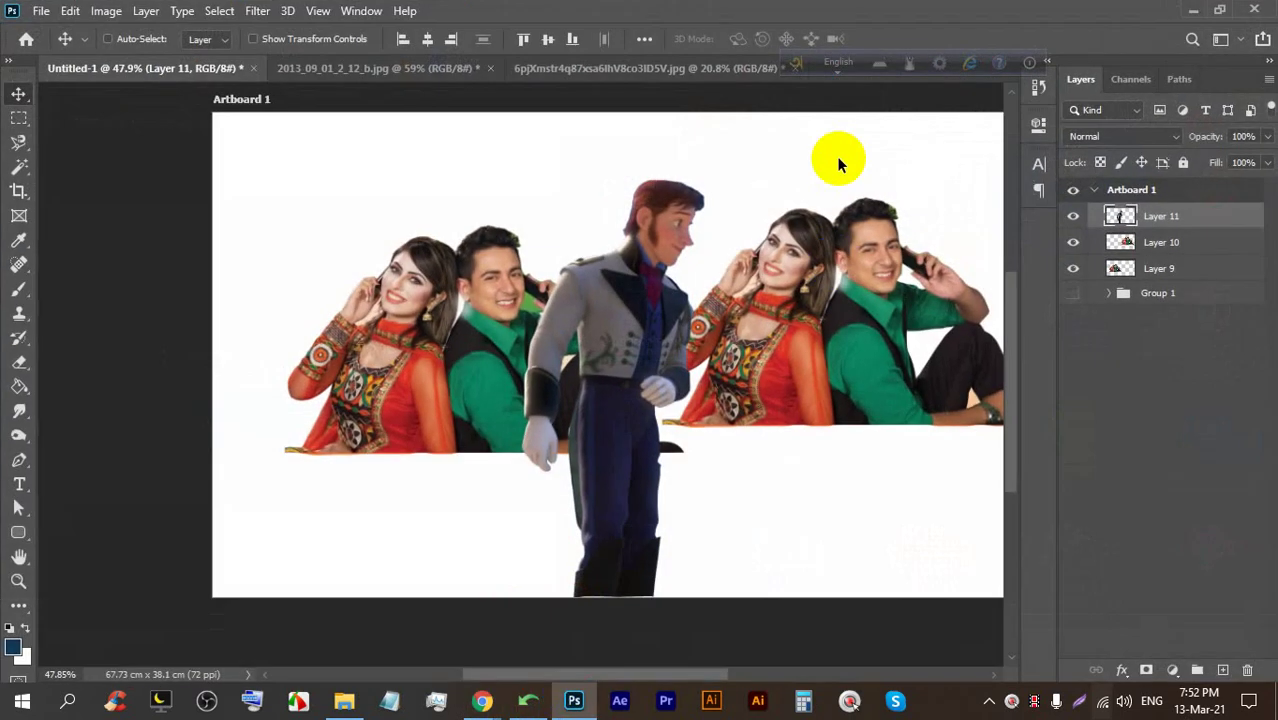
# Hide Layer 11, Layer 10 and Layer 9, and add a new empty layer above them
pyautogui.moveTo(1068, 221); pyautogui.dragTo(1066, 270)
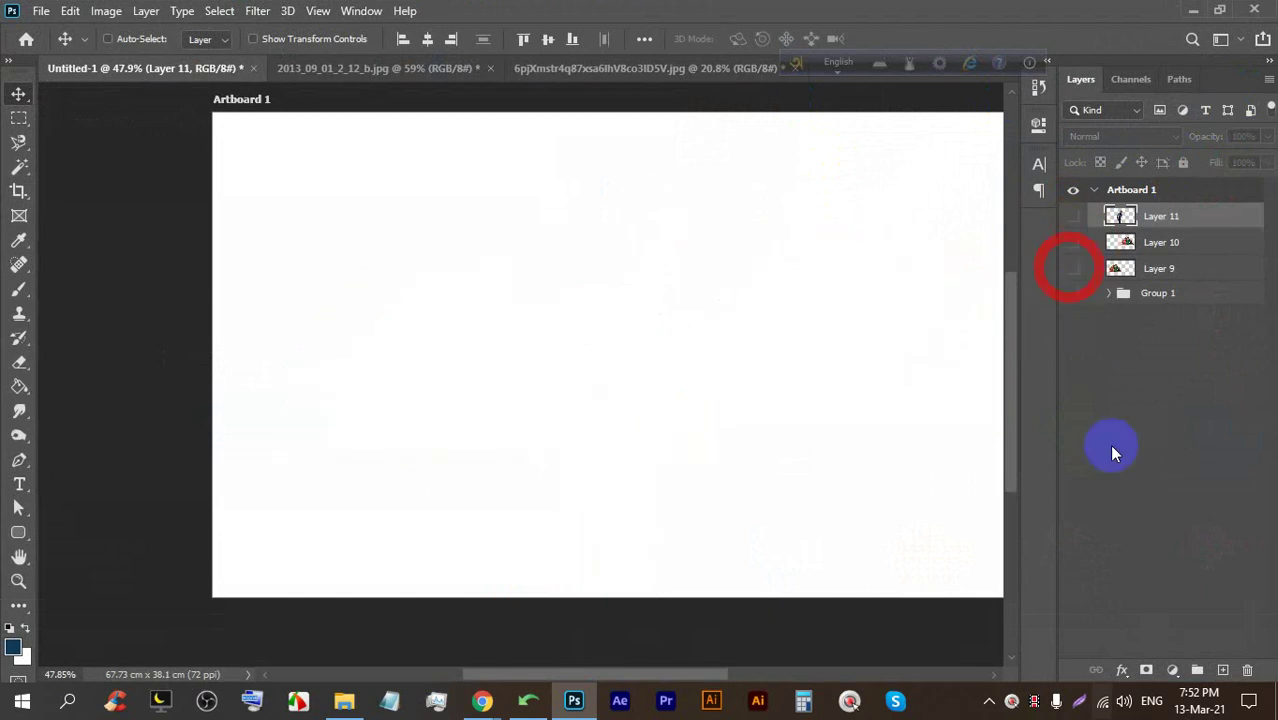
pyautogui.click(1220, 670)
pyautogui.scroll(3, 371, 371)
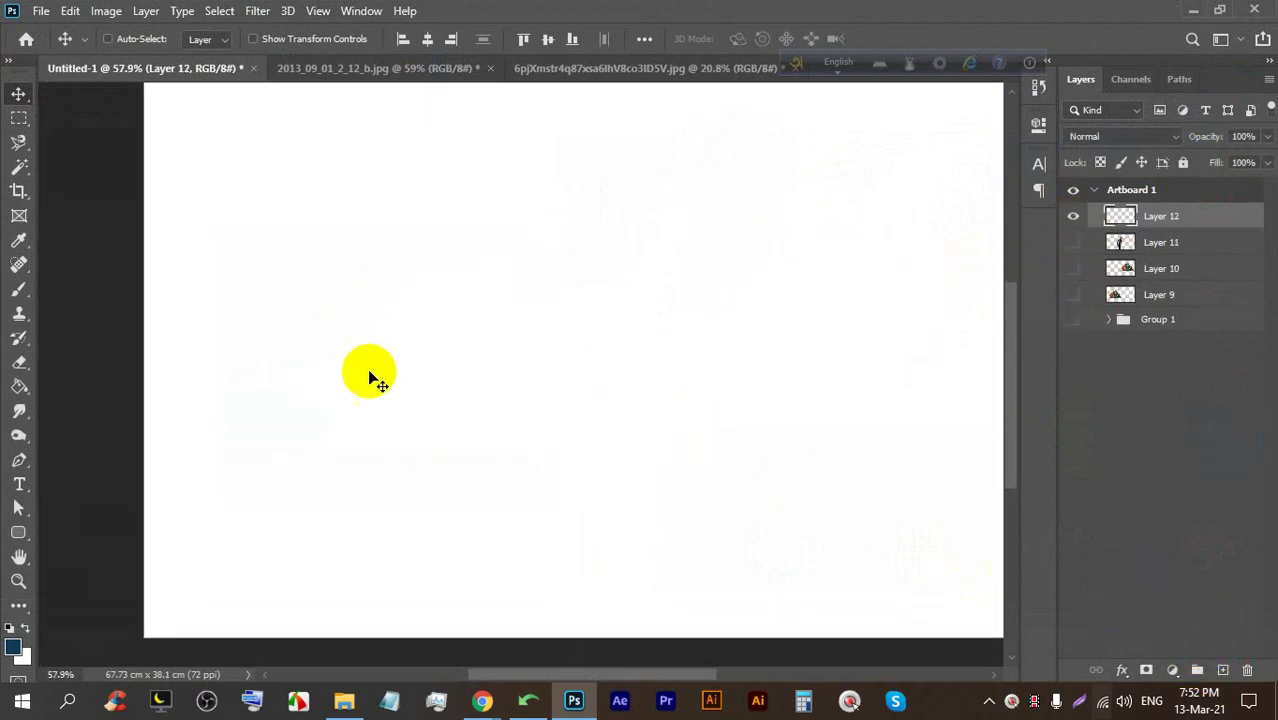
# Draw successive freehand selections with the Lasso Tool in new-selection mode, ending with a leaf shape near the artboard's upper-right corner
pyautogui.rightClick(19, 150)
pyautogui.click(90, 141)
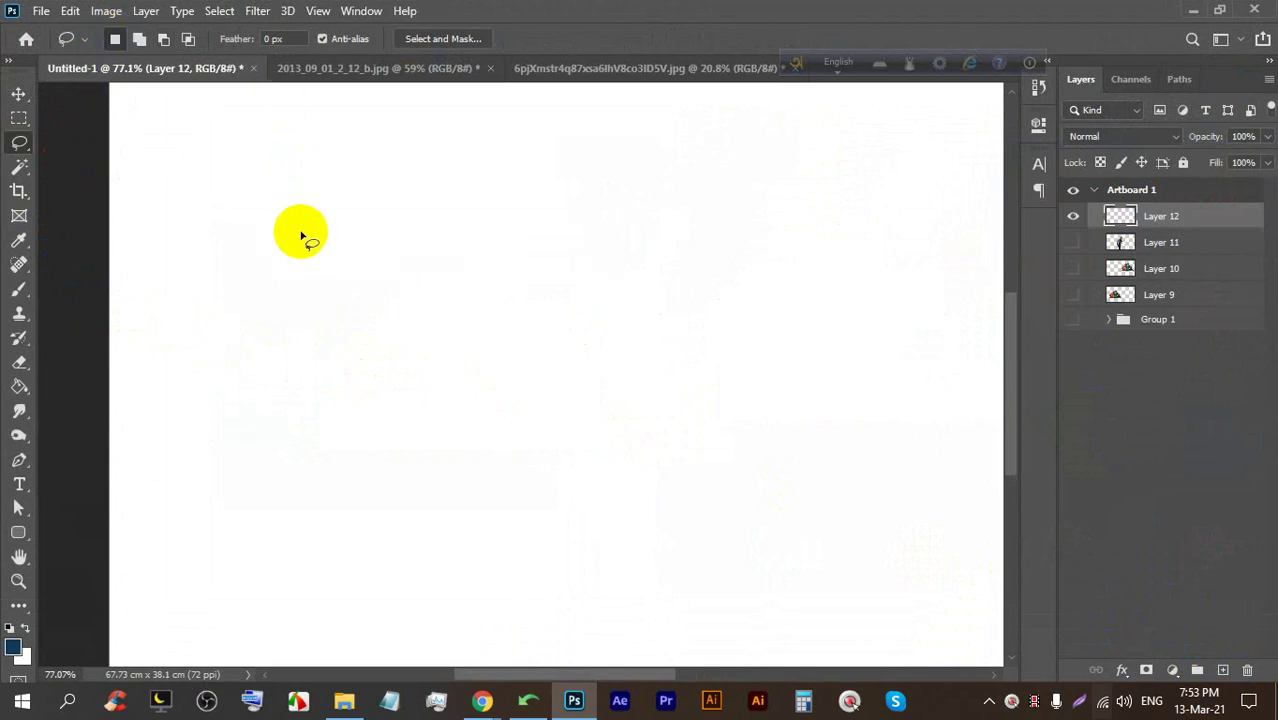
pyautogui.moveTo(243, 316)
pyautogui.mouseDown()
pyautogui.moveTo(688, 175)
pyautogui.moveTo(558, 548)
pyautogui.moveTo(228, 337)
pyautogui.moveTo(248, 286)
pyautogui.mouseUp()
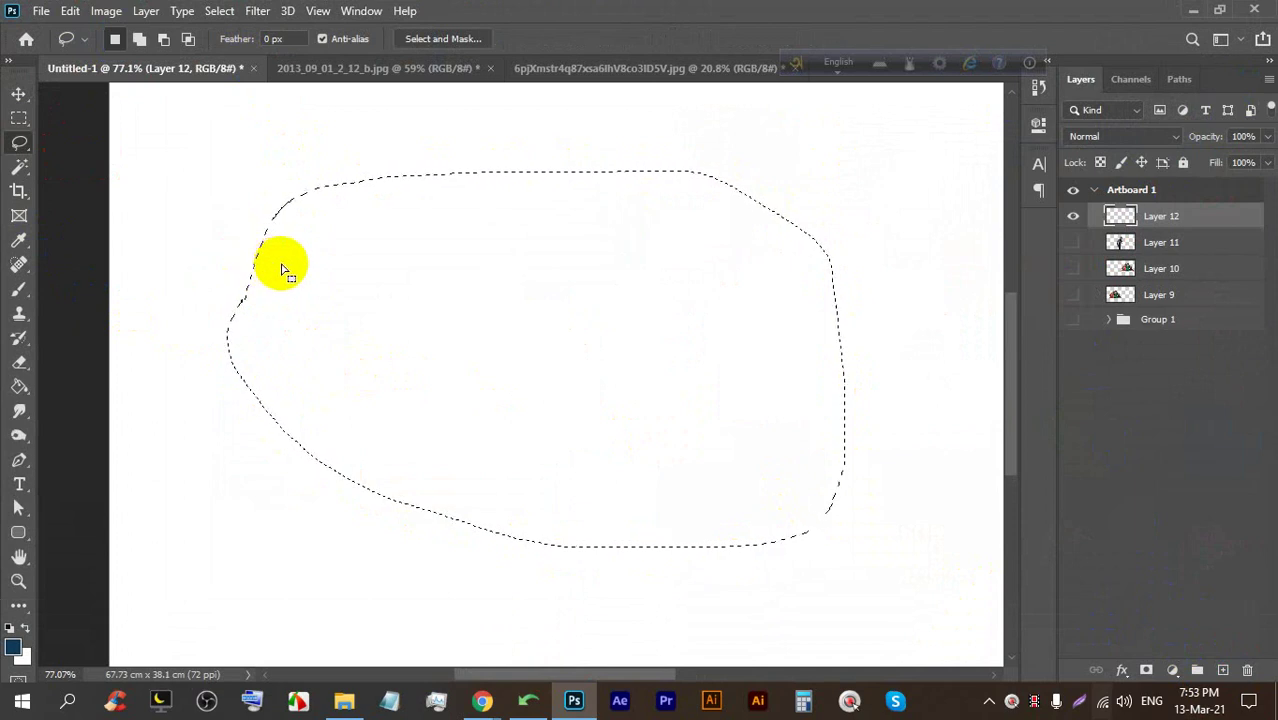
pyautogui.scroll(-3, 215, 255)
pyautogui.moveTo(772, 182)
pyautogui.mouseDown()
pyautogui.moveTo(734, 180)
pyautogui.moveTo(608, 341)
pyautogui.moveTo(798, 220)
pyautogui.moveTo(712, 176)
pyautogui.mouseUp()
pyautogui.moveTo(171, 250)
pyautogui.mouseDown()
pyautogui.moveTo(410, 198)
pyautogui.moveTo(697, 290)
pyautogui.moveTo(288, 368)
pyautogui.moveTo(163, 290)
pyautogui.moveTo(183, 238)
pyautogui.mouseUp()
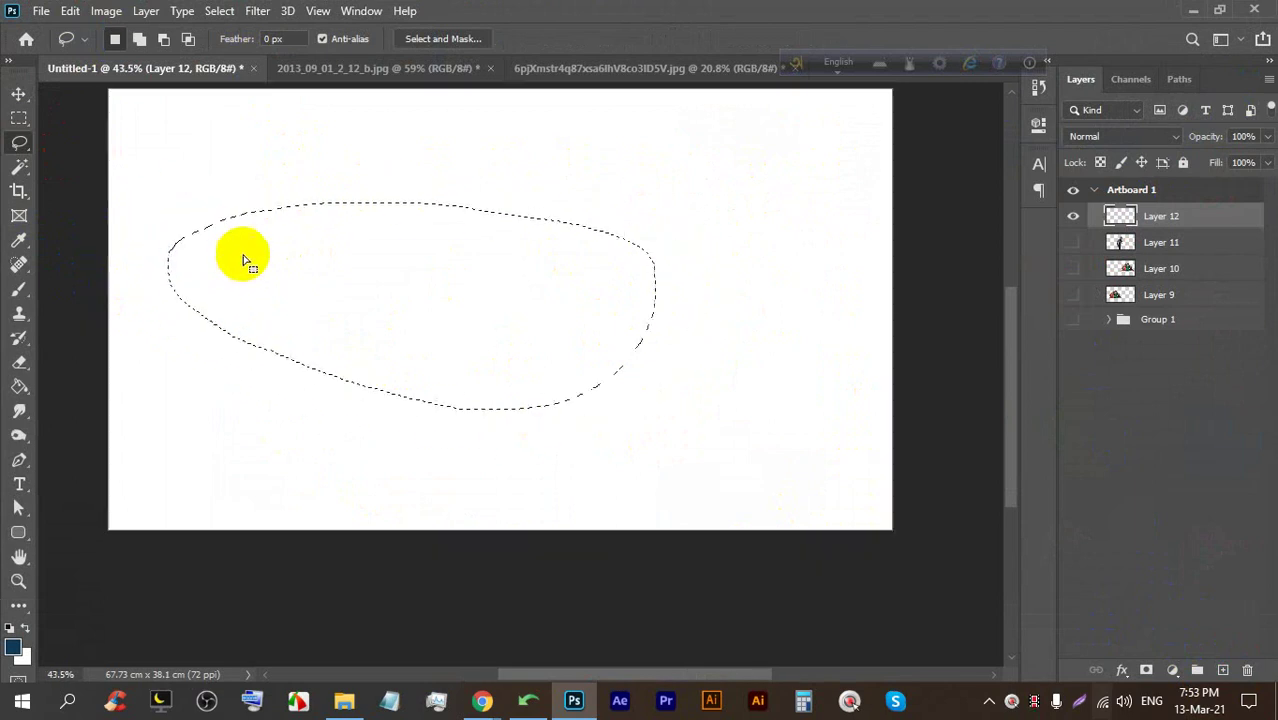
pyautogui.scroll(-2, 248, 258)
pyautogui.moveTo(586, 172)
pyautogui.mouseDown()
pyautogui.moveTo(415, 330)
pyautogui.moveTo(660, 196)
pyautogui.moveTo(569, 151)
pyautogui.moveTo(509, 184)
pyautogui.moveTo(556, 182)
pyautogui.mouseUp()
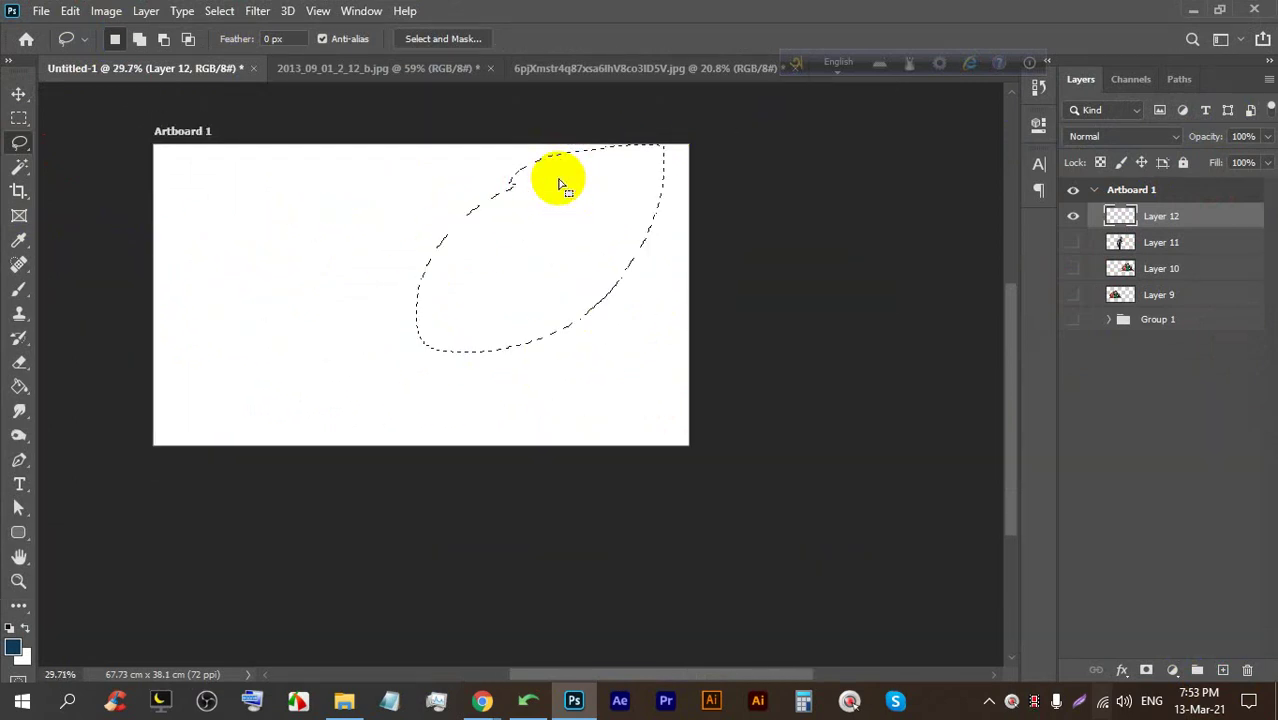
pyautogui.scroll(2, 342, 245)
pyautogui.scroll(-1, 668, 283)
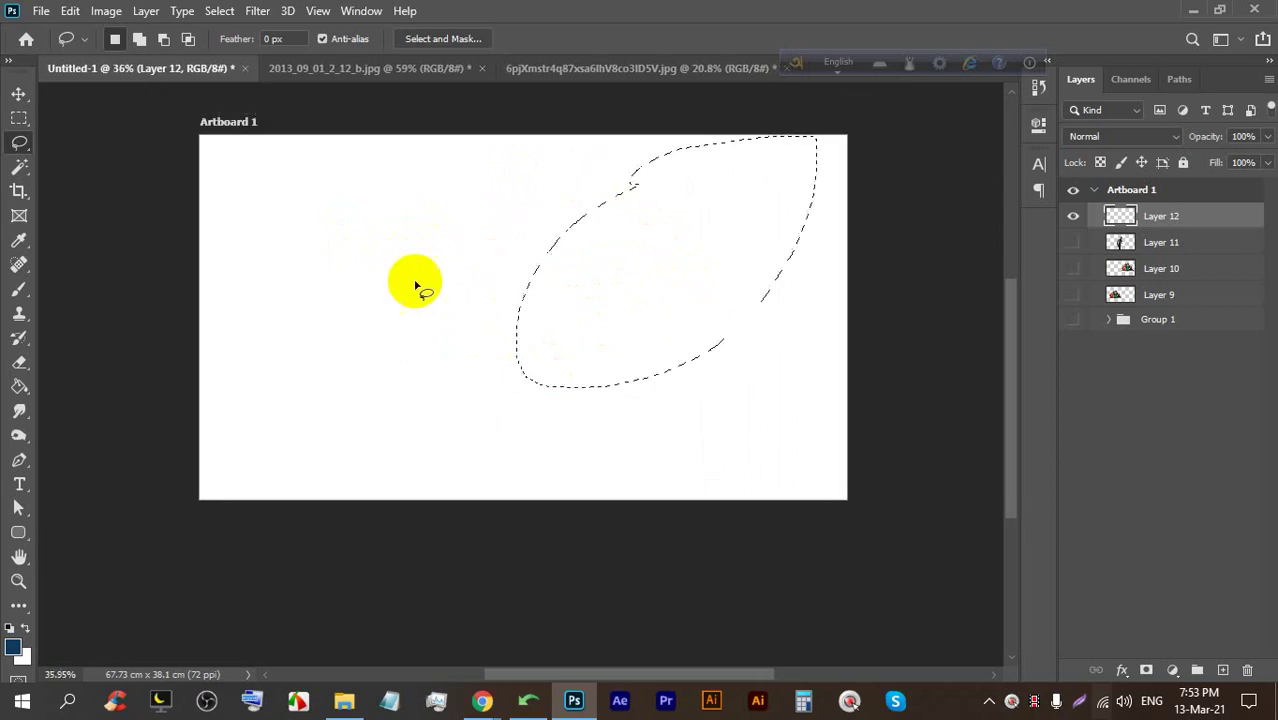
# Add to the leaf-shaped selection an overlapping rounded area and a separate small oval near the artboard's left edge
pyautogui.click(139, 40)
pyautogui.moveTo(428, 287)
pyautogui.mouseDown()
pyautogui.moveTo(592, 266)
pyautogui.moveTo(596, 390)
pyautogui.moveTo(470, 398)
pyautogui.moveTo(414, 301)
pyautogui.moveTo(423, 271)
pyautogui.moveTo(460, 273)
pyautogui.moveTo(462, 262)
pyautogui.moveTo(549, 285)
pyautogui.moveTo(549, 213)
pyautogui.moveTo(463, 232)
pyautogui.moveTo(452, 262)
pyautogui.mouseUp()
pyautogui.moveTo(287, 238)
pyautogui.mouseDown()
pyautogui.moveTo(258, 258)
pyautogui.moveTo(241, 324)
pyautogui.moveTo(278, 346)
pyautogui.moveTo(330, 287)
pyautogui.moveTo(315, 241)
pyautogui.moveTo(284, 240)
pyautogui.mouseUp()
pyautogui.moveTo(717, 345); pyautogui.dragTo(762, 297)
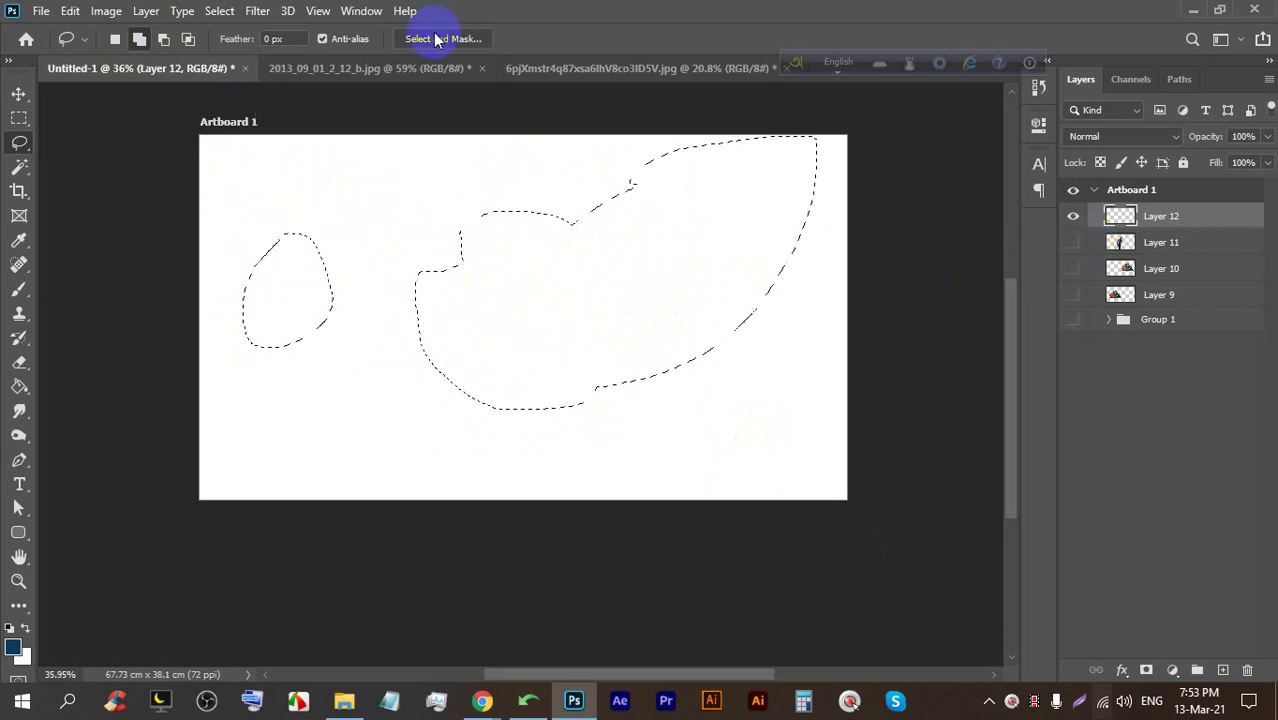
# Subtract freehand areas from the left and lower-left edges of the large selection
pyautogui.click(164, 40)
pyautogui.moveTo(480, 348)
pyautogui.mouseDown()
pyautogui.moveTo(395, 355)
pyautogui.moveTo(362, 298)
pyautogui.mouseUp()
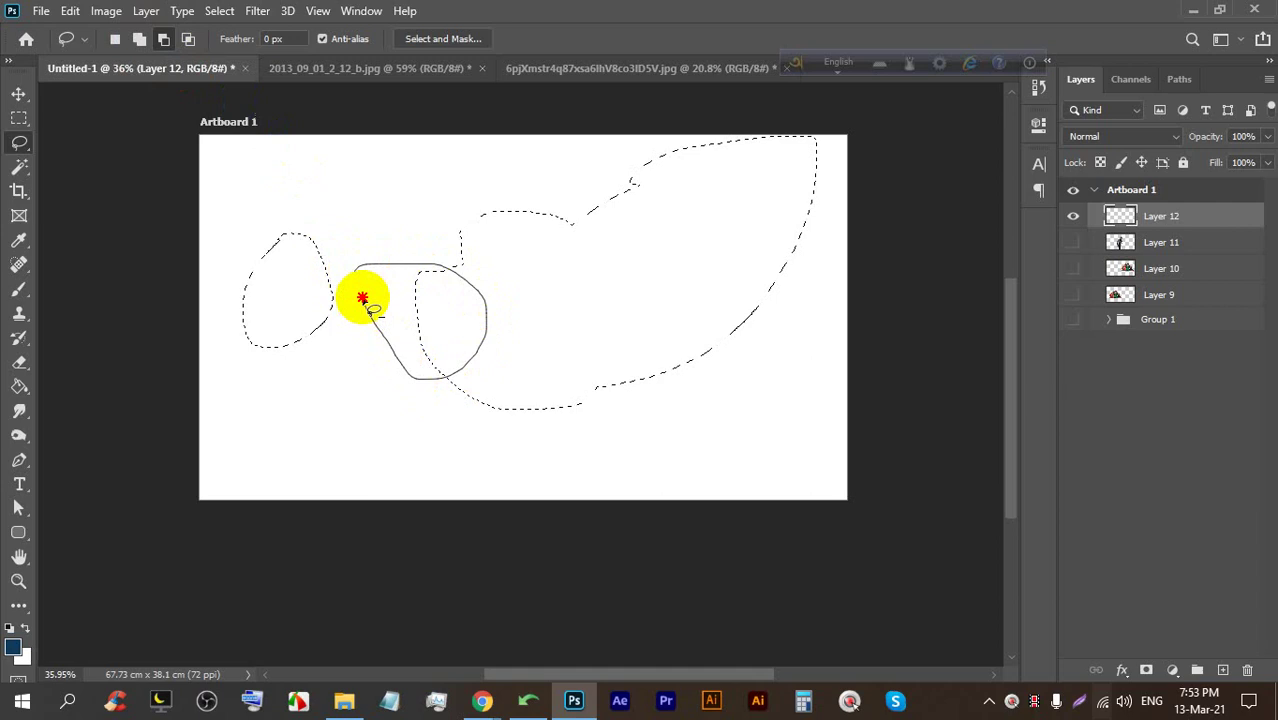
pyautogui.moveTo(470, 413)
pyautogui.mouseDown()
pyautogui.moveTo(537, 363)
pyautogui.moveTo(440, 355)
pyautogui.moveTo(471, 442)
pyautogui.moveTo(477, 346)
pyautogui.mouseUp()
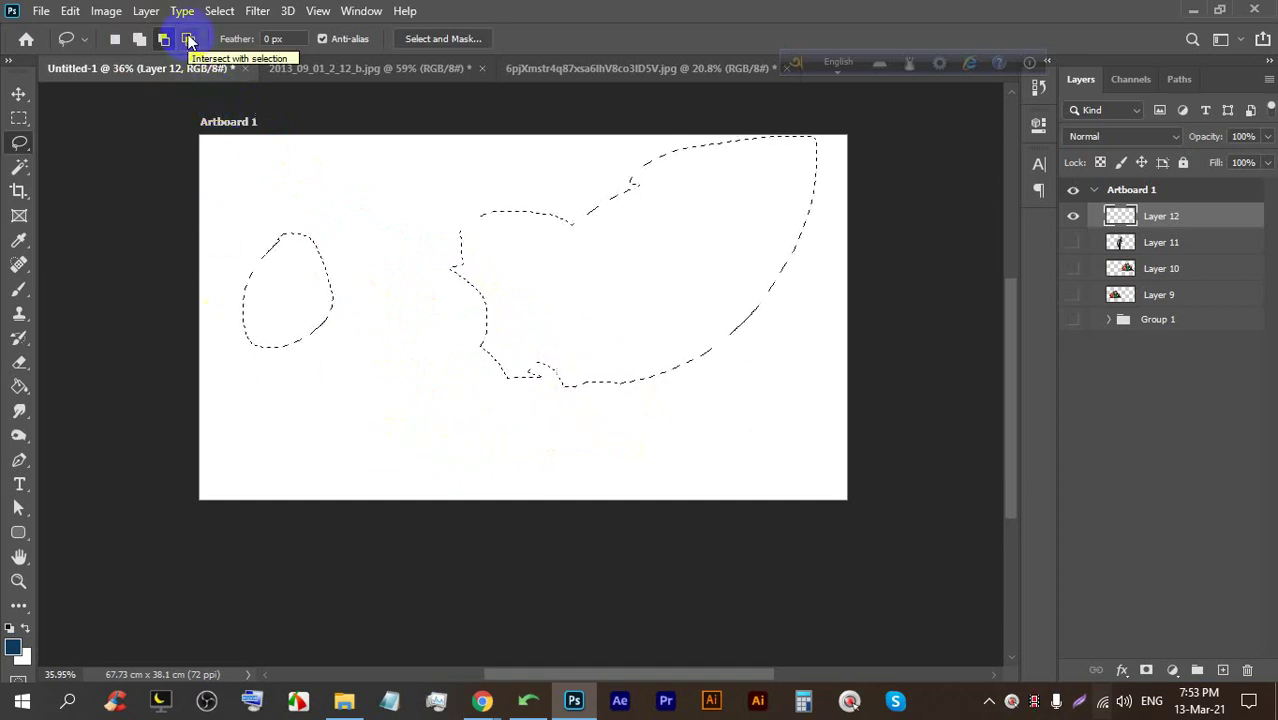
# Set the Lasso to intersect with the selection, check the Google Meet call and return to Photoshop
pyautogui.moveTo(626, 290); pyautogui.dragTo(626, 290)
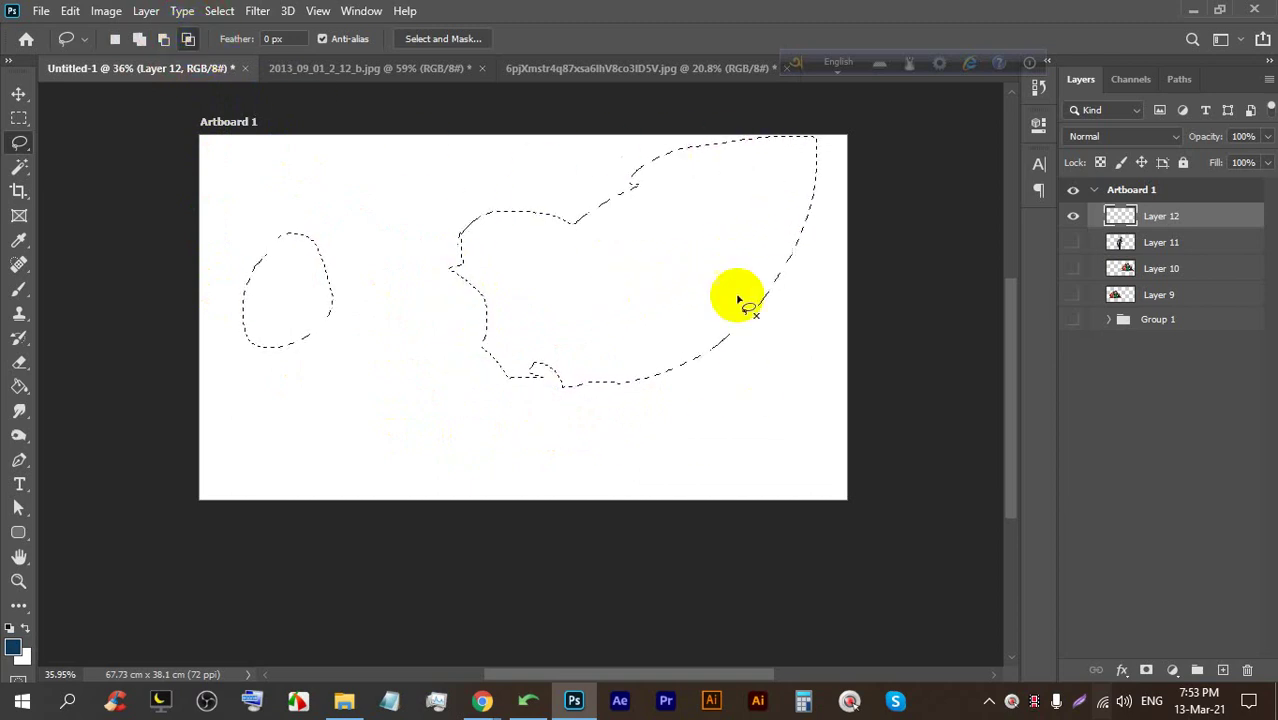
pyautogui.click(482, 700)
pyautogui.click(371, 556)
pyautogui.click(829, 212)
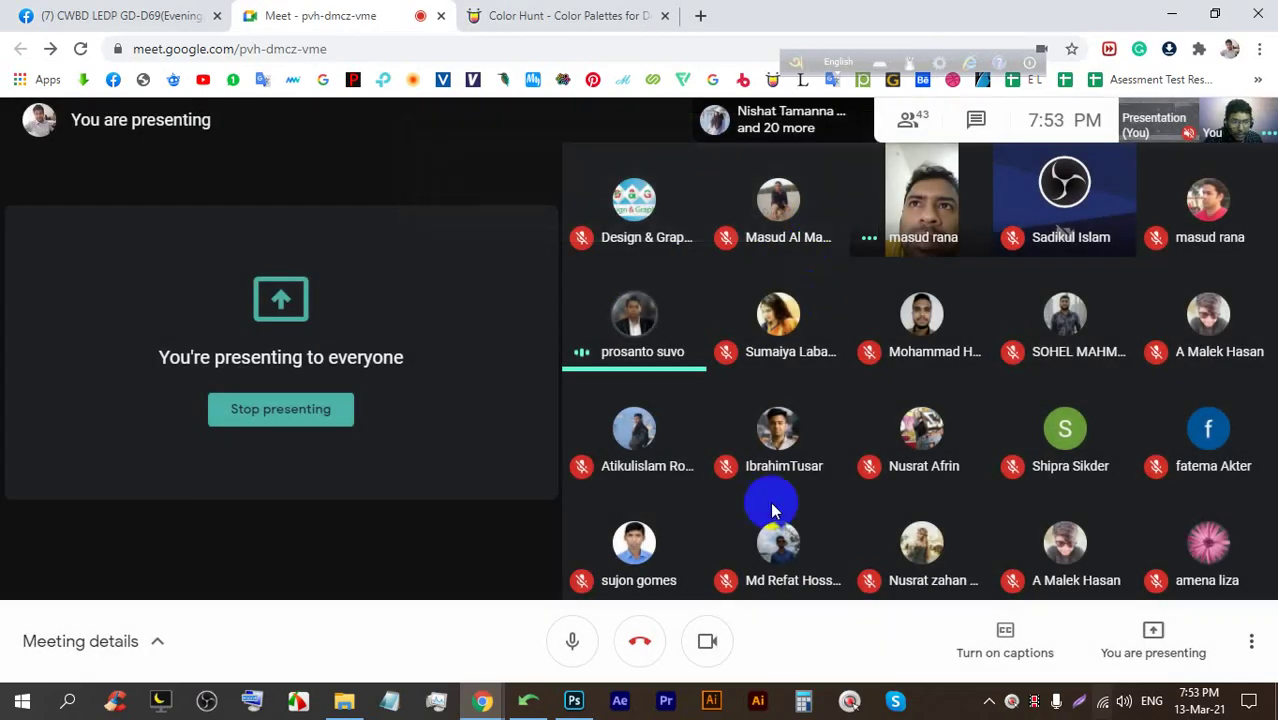
pyautogui.click(573, 700)
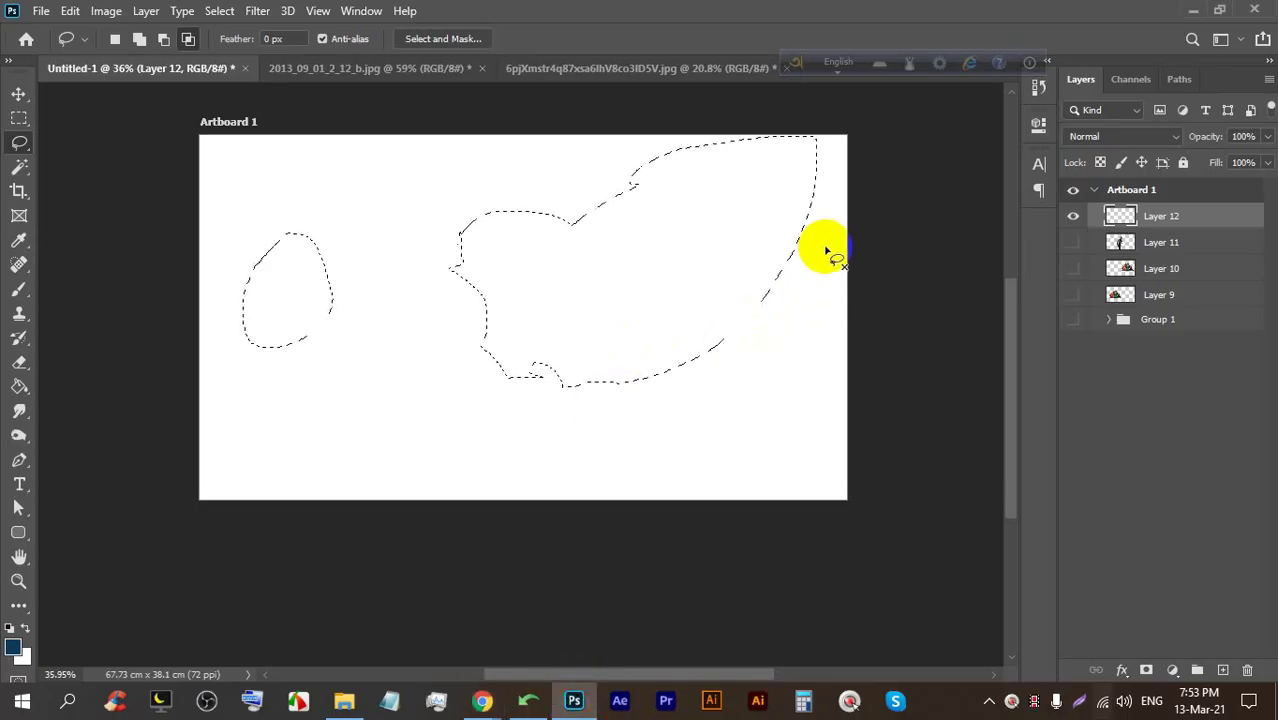
# Intersect the selection with a long horizontal freehand band drawn across both selected areas
pyautogui.moveTo(825, 237); pyautogui.dragTo(286, 245)
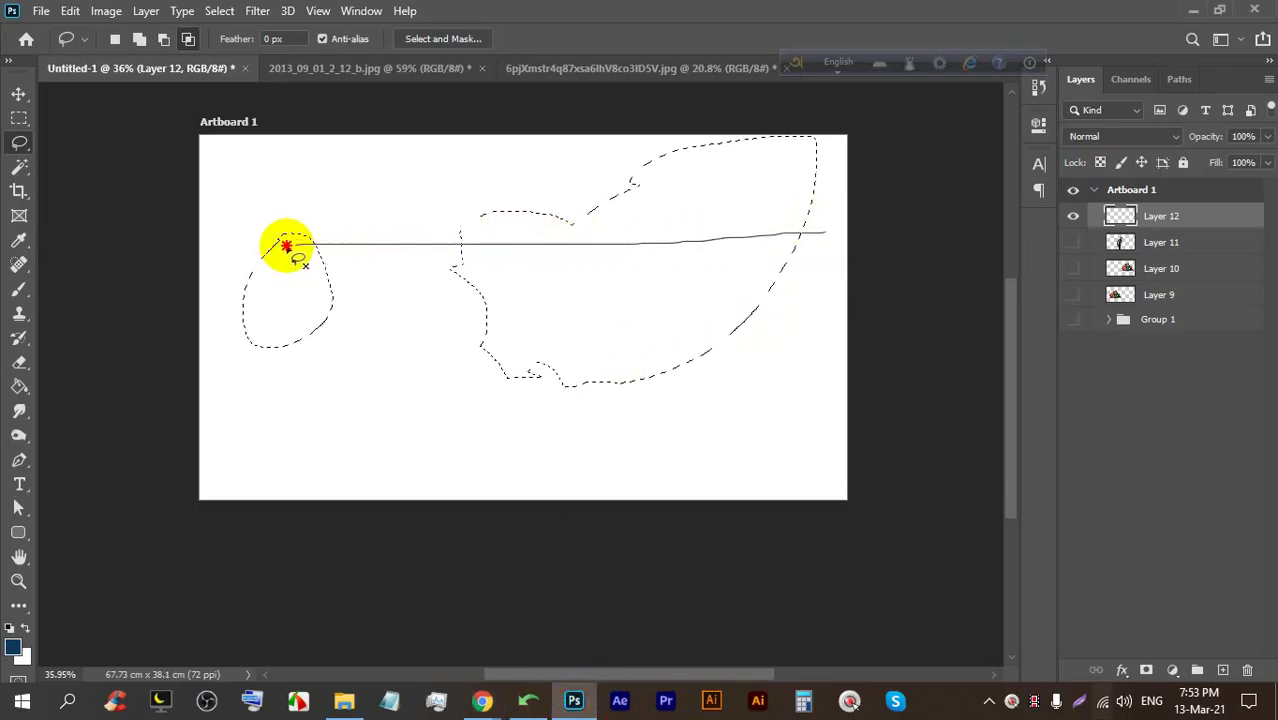
pyautogui.moveTo(386, 318)
pyautogui.mouseDown()
pyautogui.moveTo(741, 308)
pyautogui.moveTo(833, 288)
pyautogui.moveTo(839, 251)
pyautogui.mouseUp()
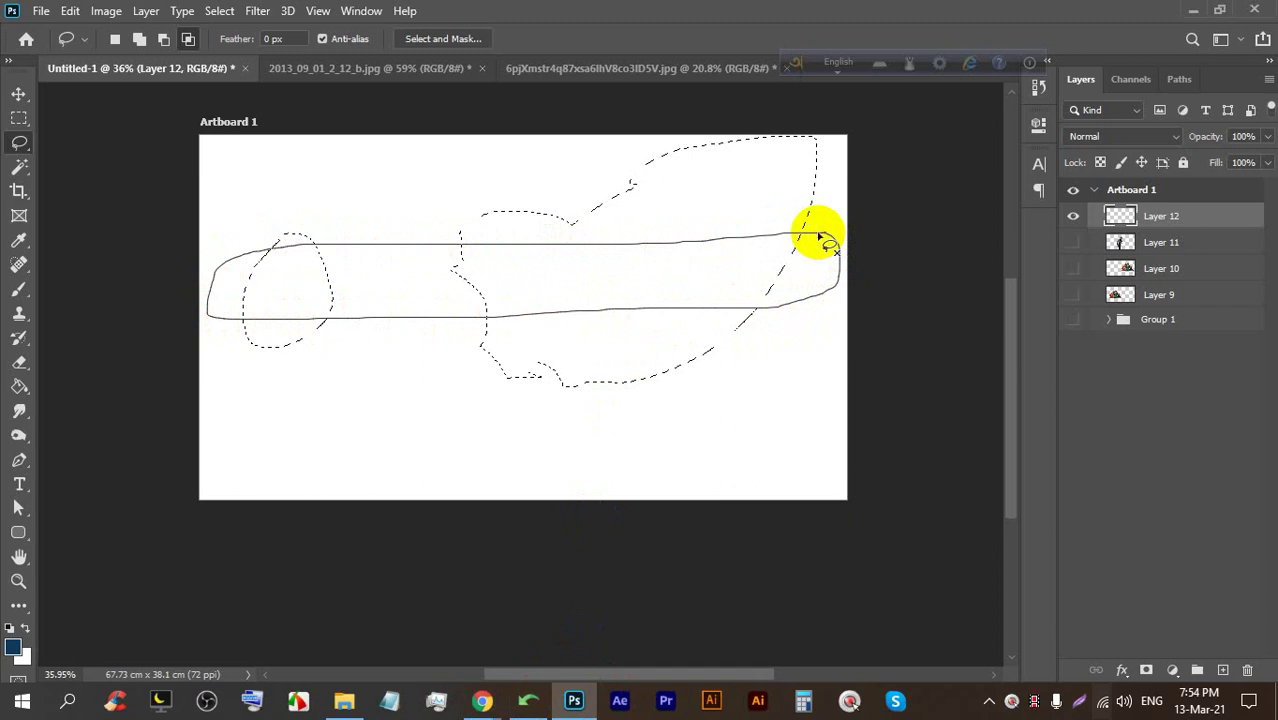
pyautogui.moveTo(822, 237); pyautogui.dragTo(826, 240)
# Look at the Google Meet participants again and return to the Photoshop artboard
pyautogui.moveTo(482, 700)
pyautogui.click(405, 601)
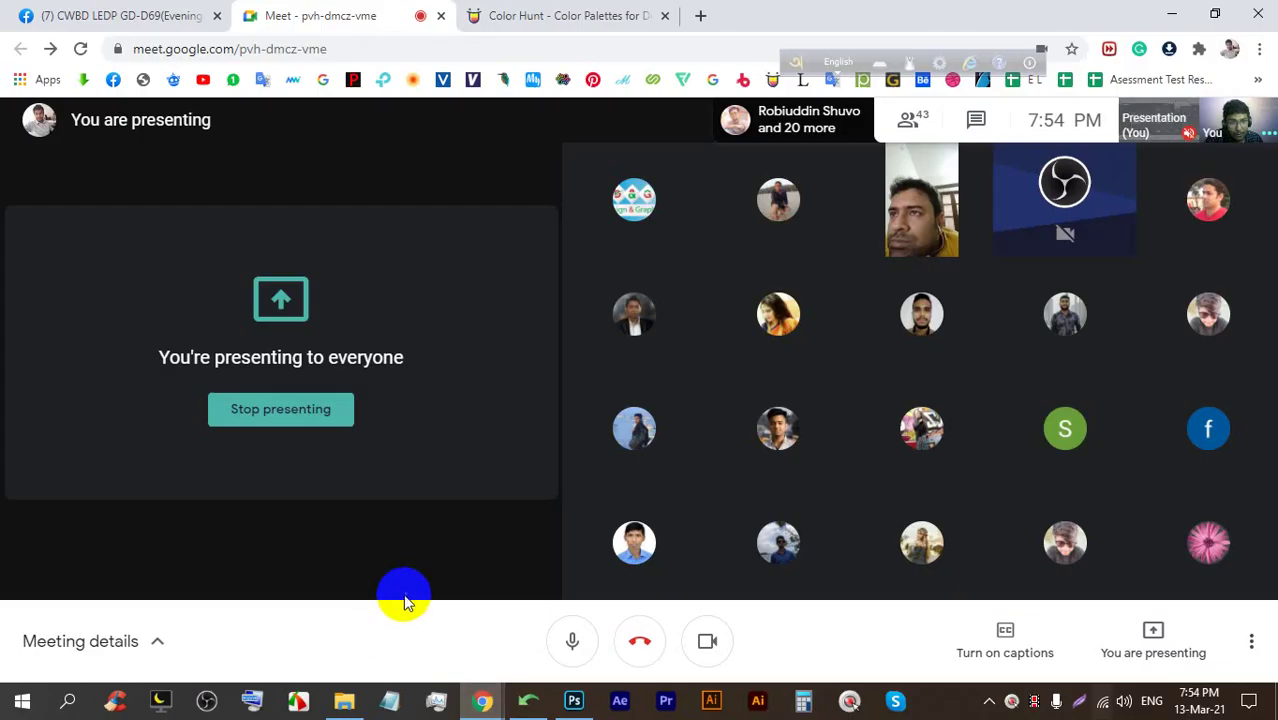
pyautogui.click(576, 700)
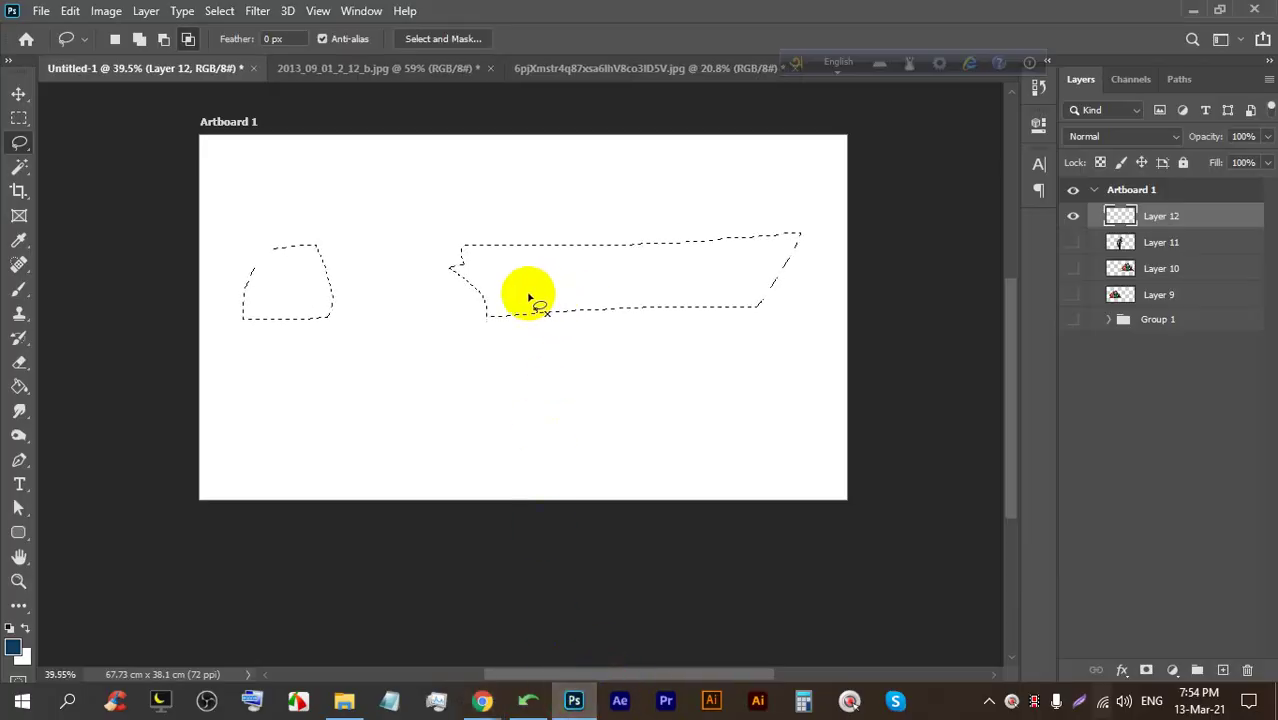
# Intersect the remaining selection with further freehand loops, reducing it to a small area near the artboard's center
pyautogui.moveTo(556, 242)
pyautogui.mouseDown()
pyautogui.moveTo(606, 358)
pyautogui.moveTo(545, 240)
pyautogui.mouseUp()
pyautogui.moveTo(628, 254)
pyautogui.mouseDown()
pyautogui.moveTo(516, 261)
pyautogui.moveTo(496, 285)
pyautogui.moveTo(663, 297)
pyautogui.moveTo(663, 263)
pyautogui.moveTo(628, 255)
pyautogui.mouseUp()
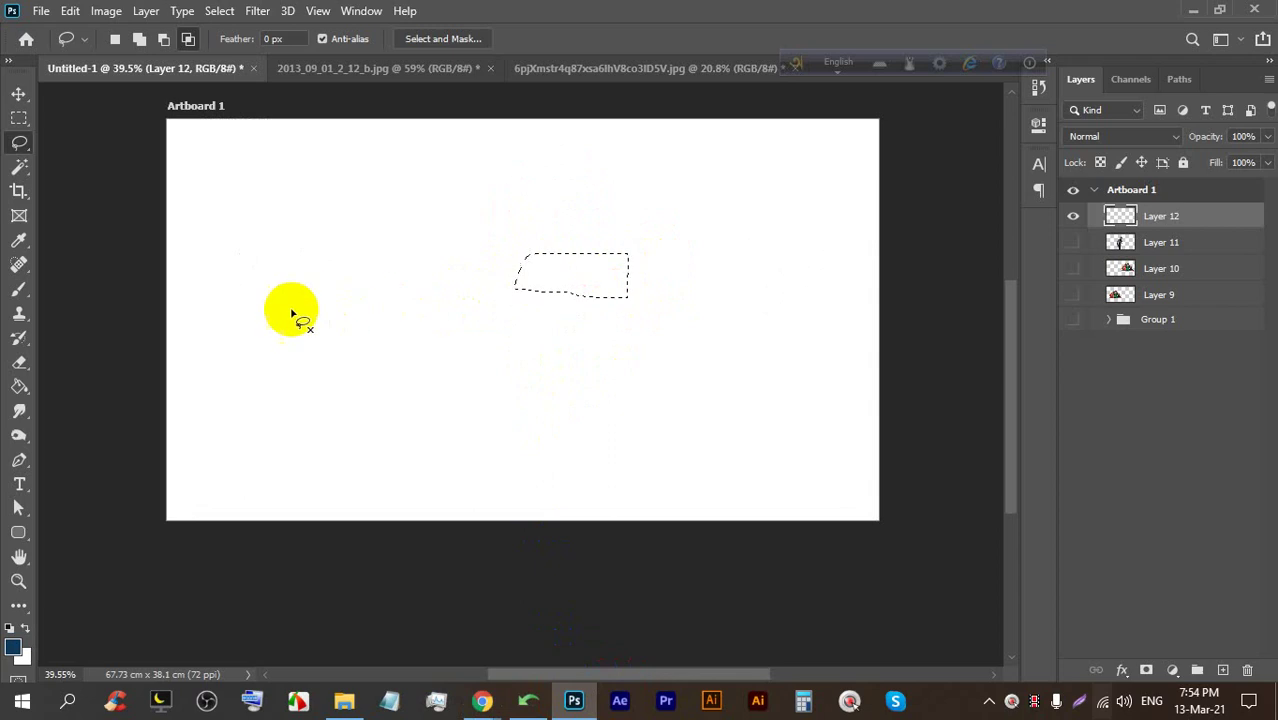
pyautogui.moveTo(543, 237)
pyautogui.mouseDown()
pyautogui.moveTo(490, 302)
pyautogui.moveTo(562, 218)
pyautogui.moveTo(568, 358)
pyautogui.moveTo(536, 200)
pyautogui.moveTo(516, 277)
pyautogui.moveTo(533, 243)
pyautogui.moveTo(541, 282)
pyautogui.moveTo(556, 251)
pyautogui.mouseUp()
pyautogui.moveTo(660, 232)
pyautogui.mouseDown()
pyautogui.moveTo(513, 248)
pyautogui.moveTo(641, 253)
pyautogui.mouseUp()
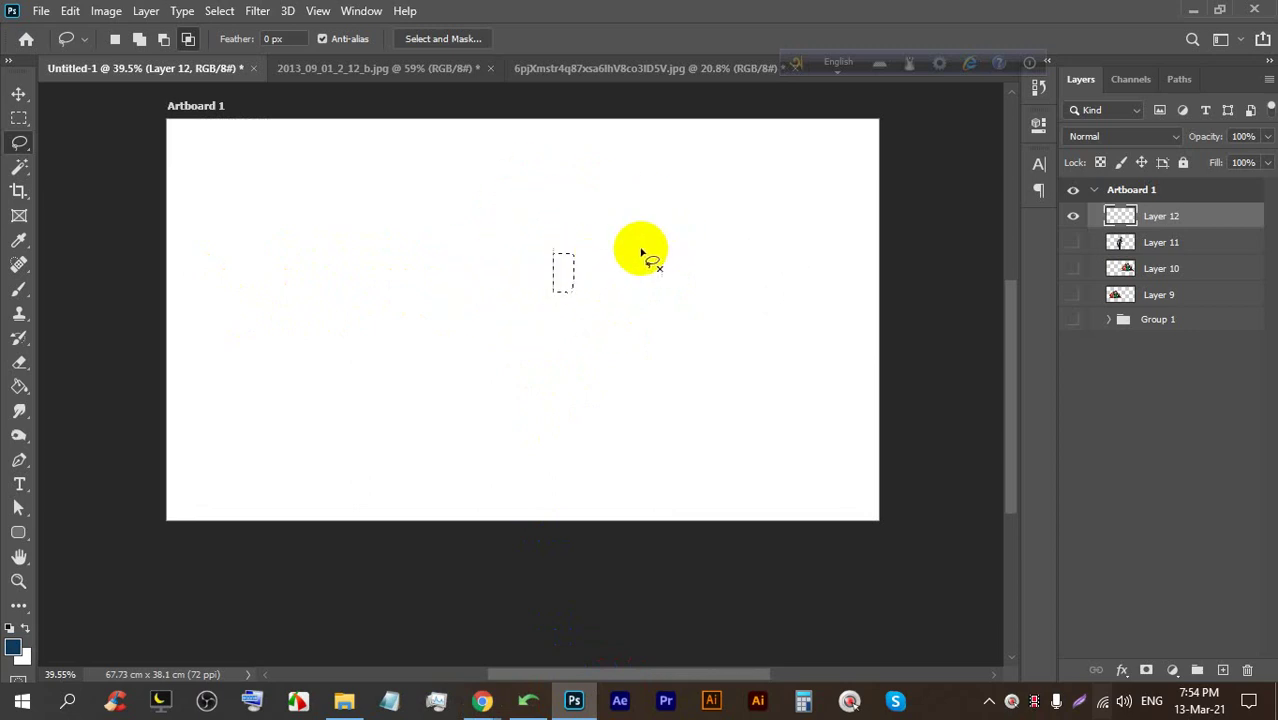
# Switch to the Google Meet call, stop presenting the screen, and turn off the camera and microphone
pyautogui.moveTo(455, 696)
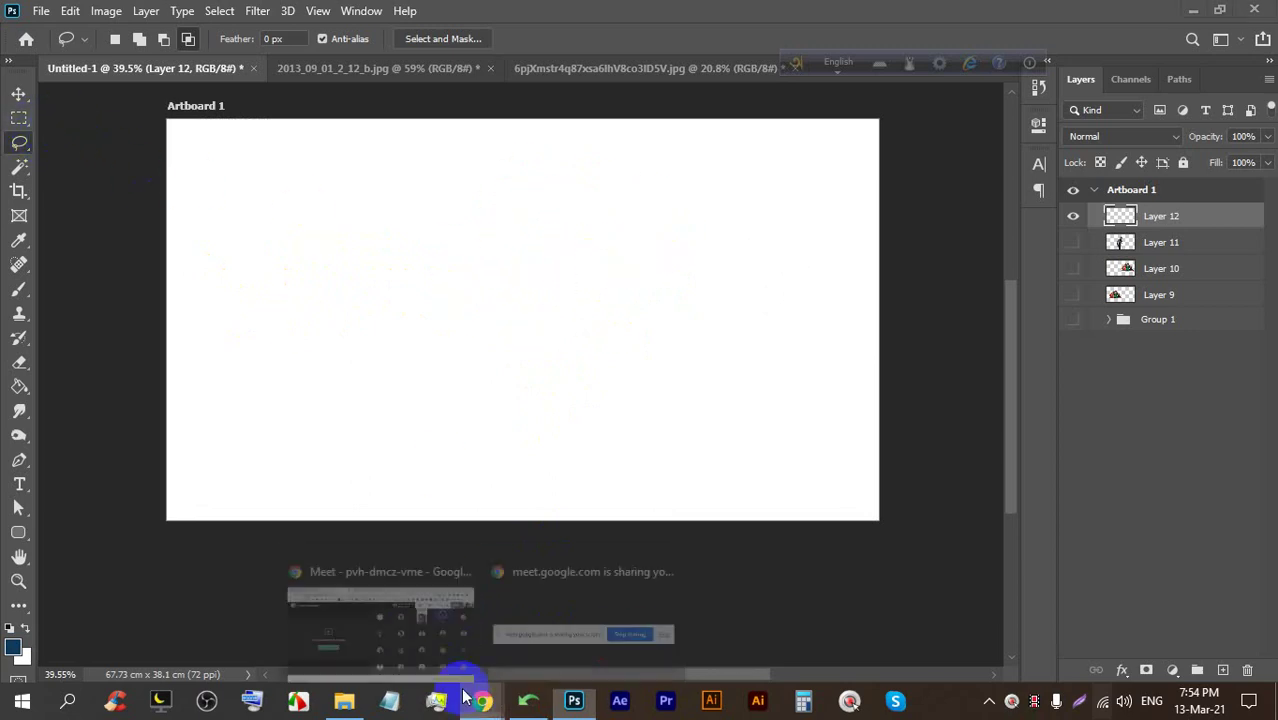
pyautogui.click(365, 603)
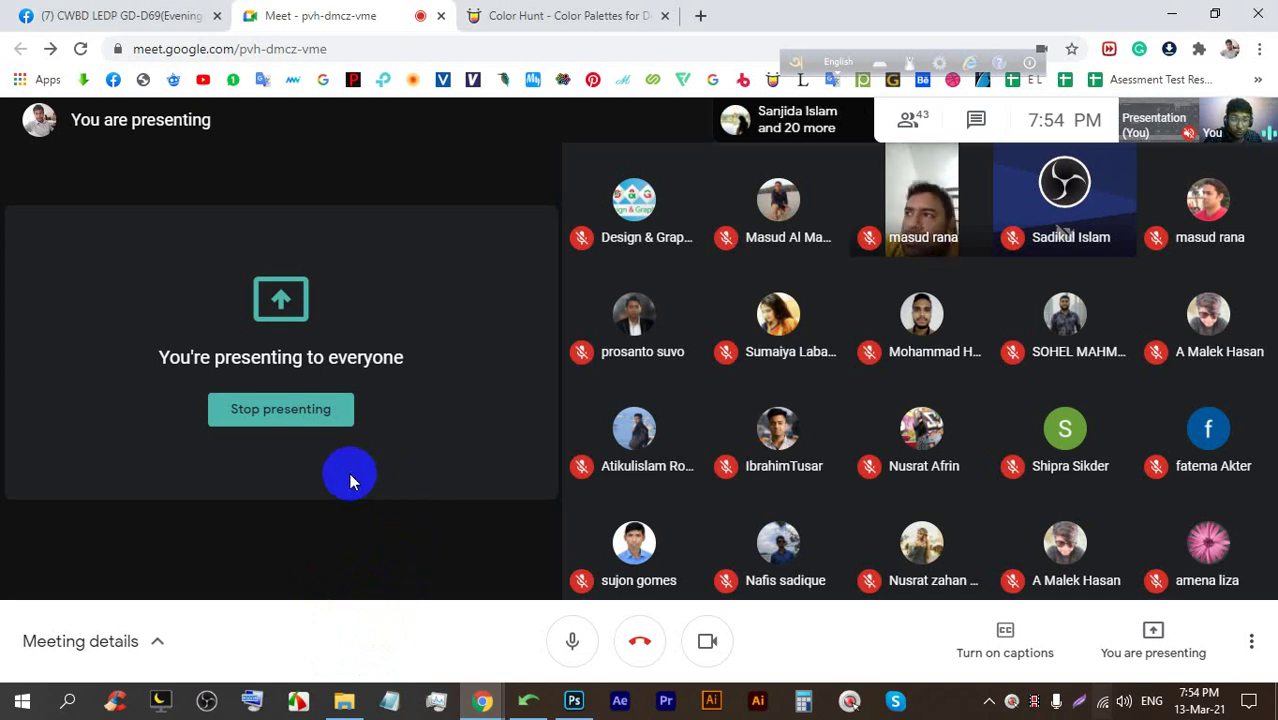
pyautogui.click(274, 411)
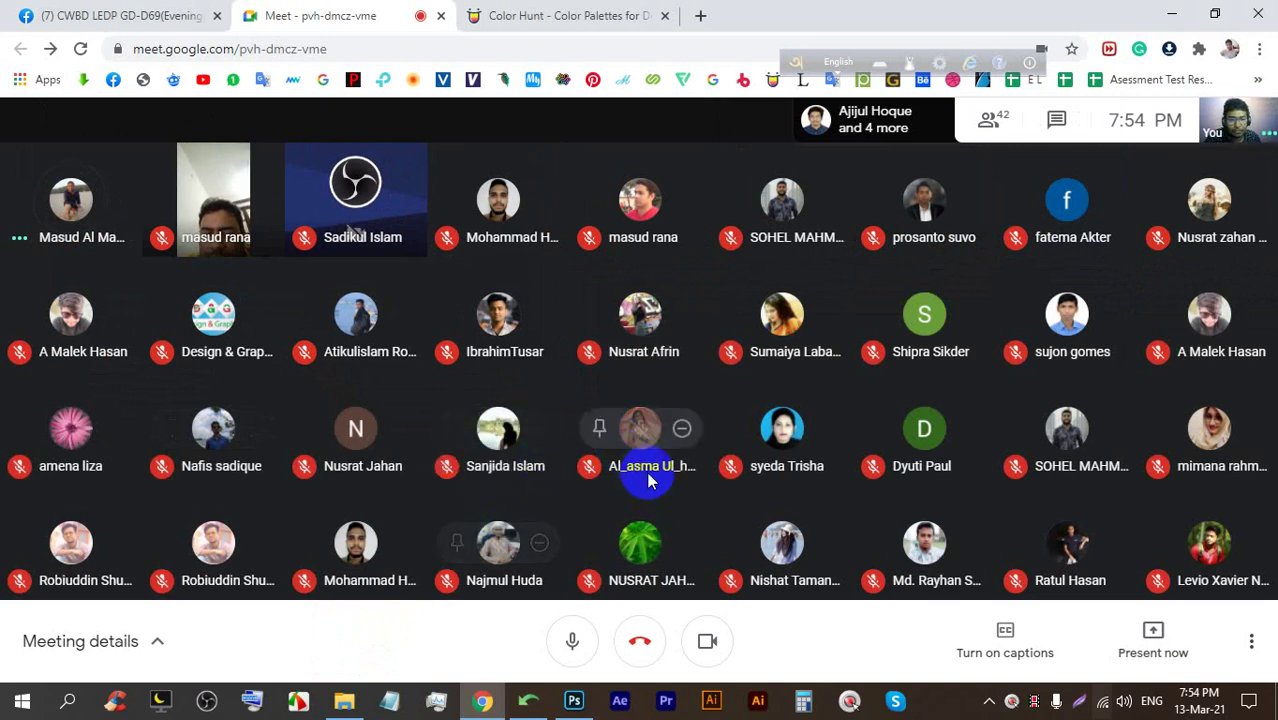
pyautogui.click(706, 641)
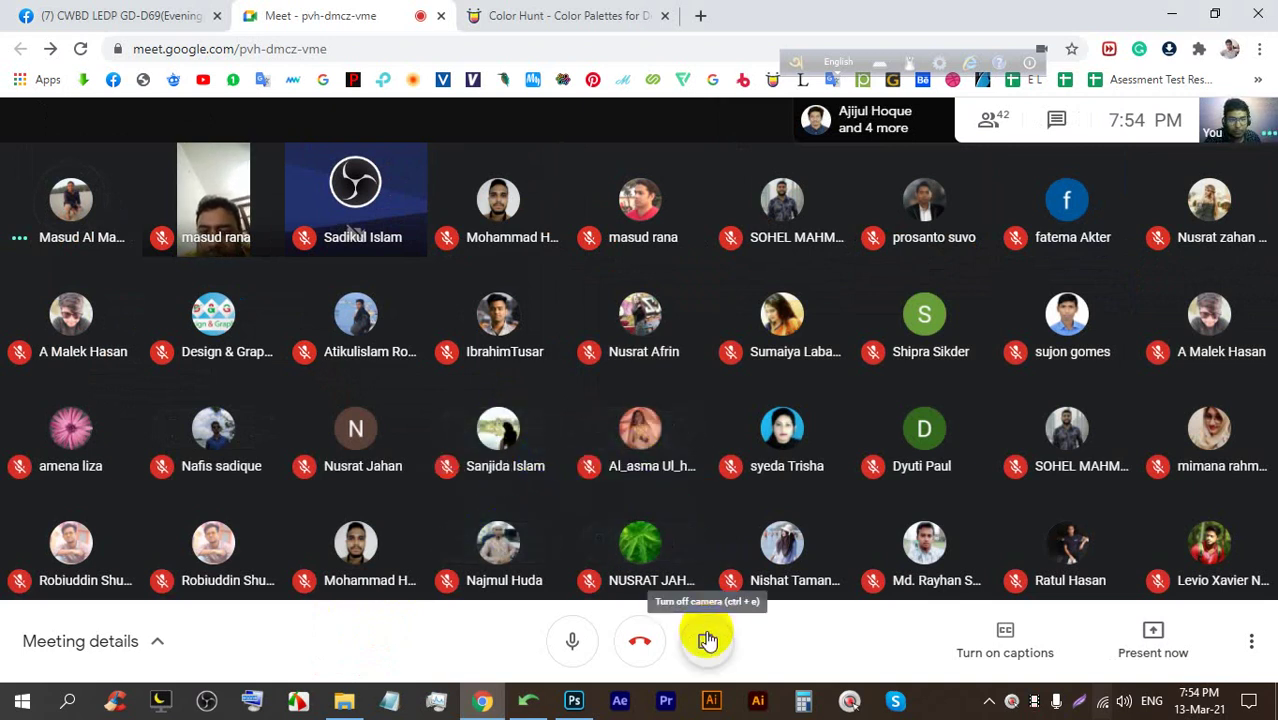
pyautogui.click(572, 638)
pyautogui.moveTo(672, 545)
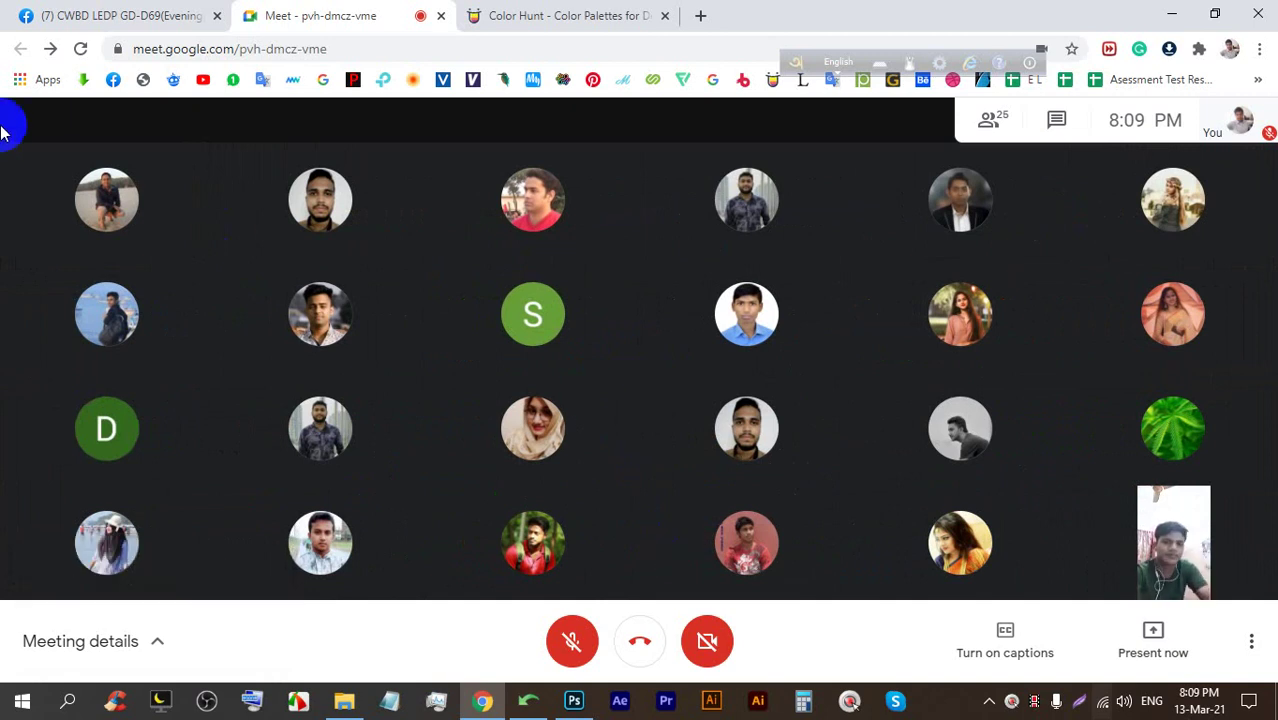
pyautogui.moveTo(285, 316)
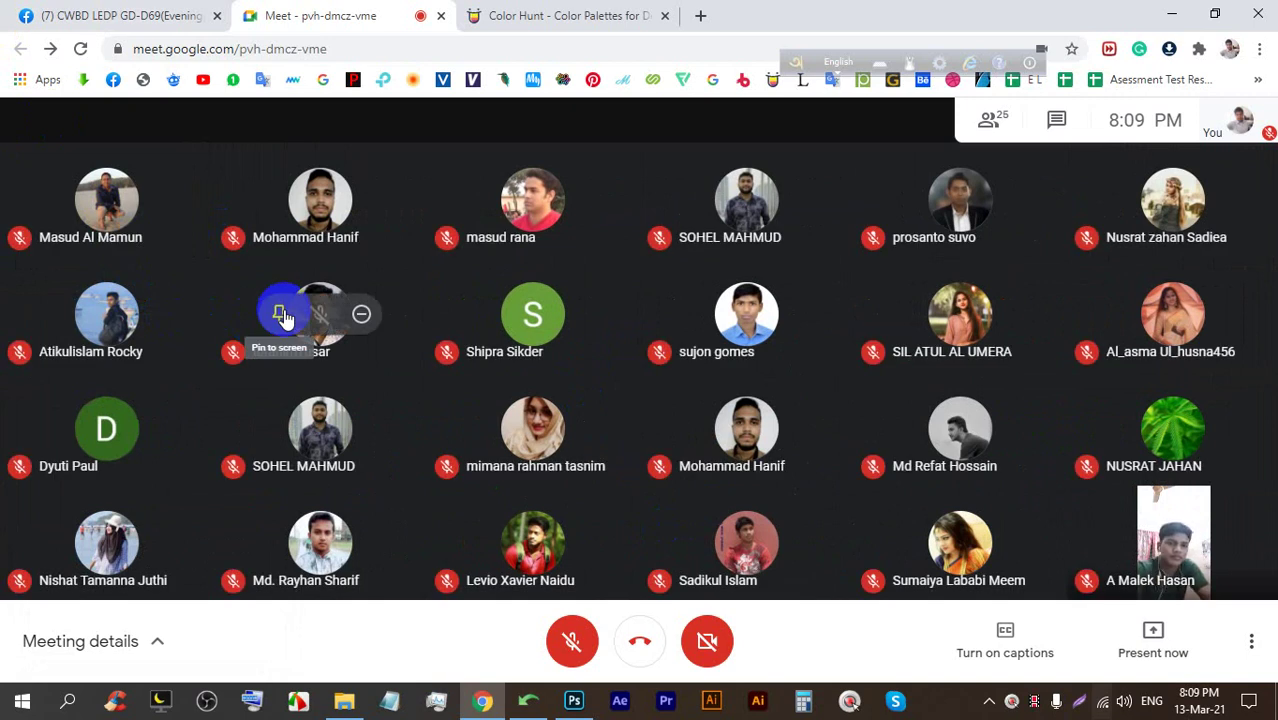
# Turn the microphone and camera back on in the Google Meet call and present the entire screen, hiding the sharing notice
pyautogui.click(565, 638)
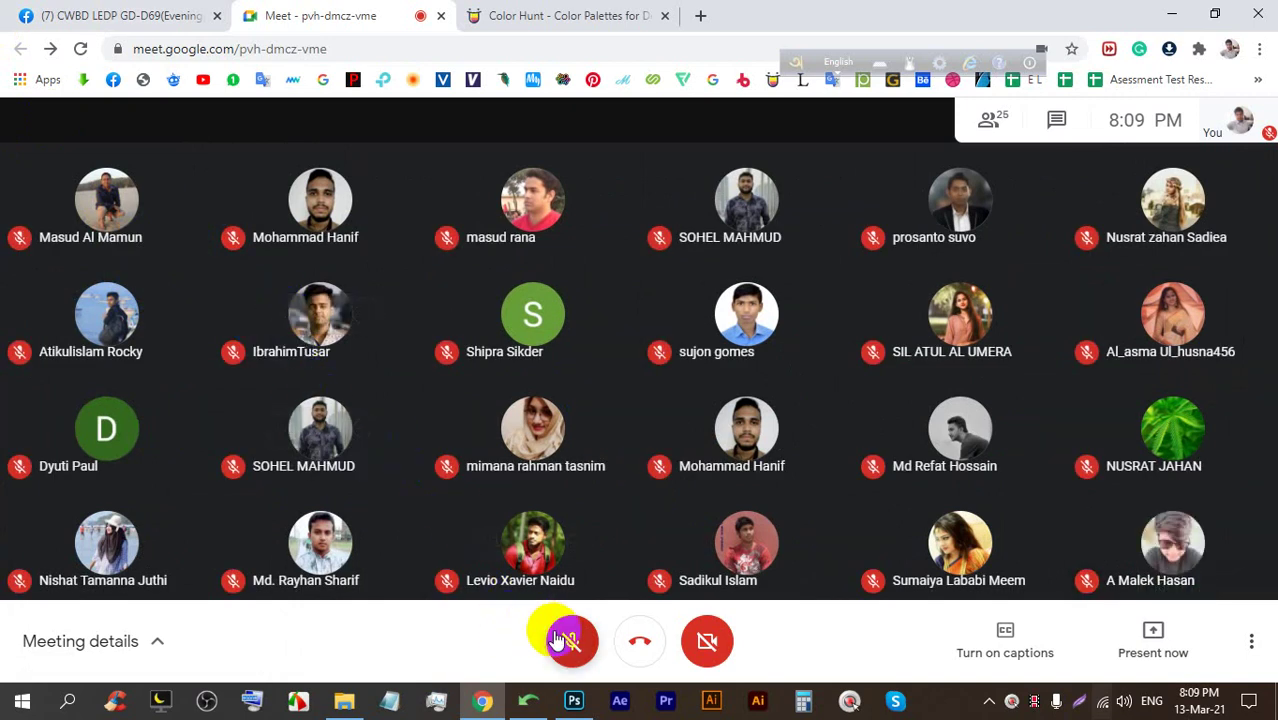
pyautogui.click(708, 645)
pyautogui.click(1145, 638)
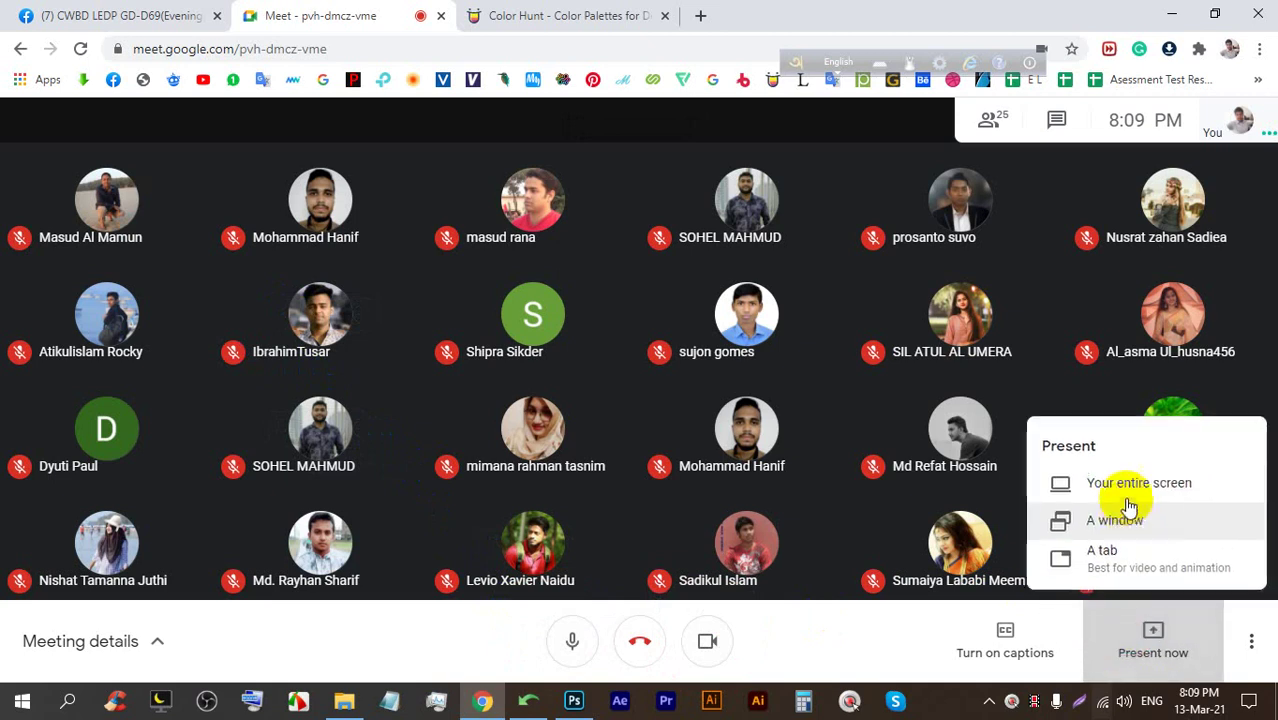
pyautogui.click(1092, 472)
pyautogui.click(809, 434)
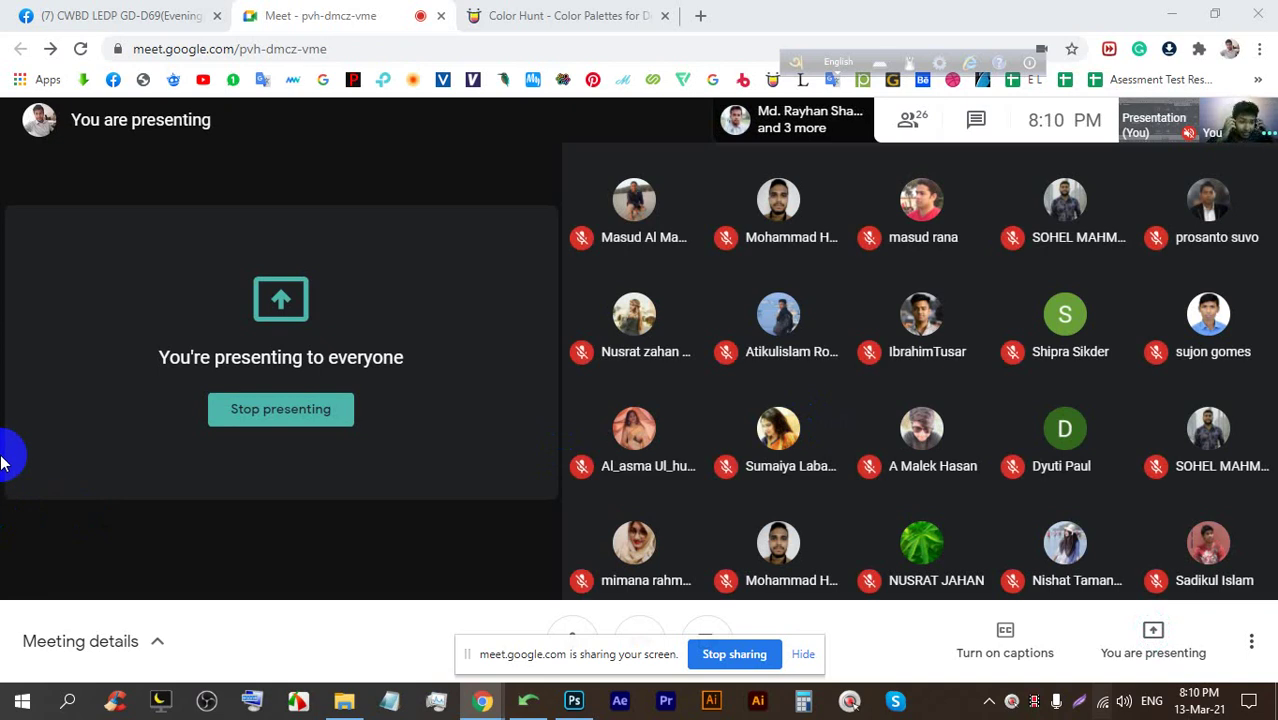
pyautogui.click(803, 654)
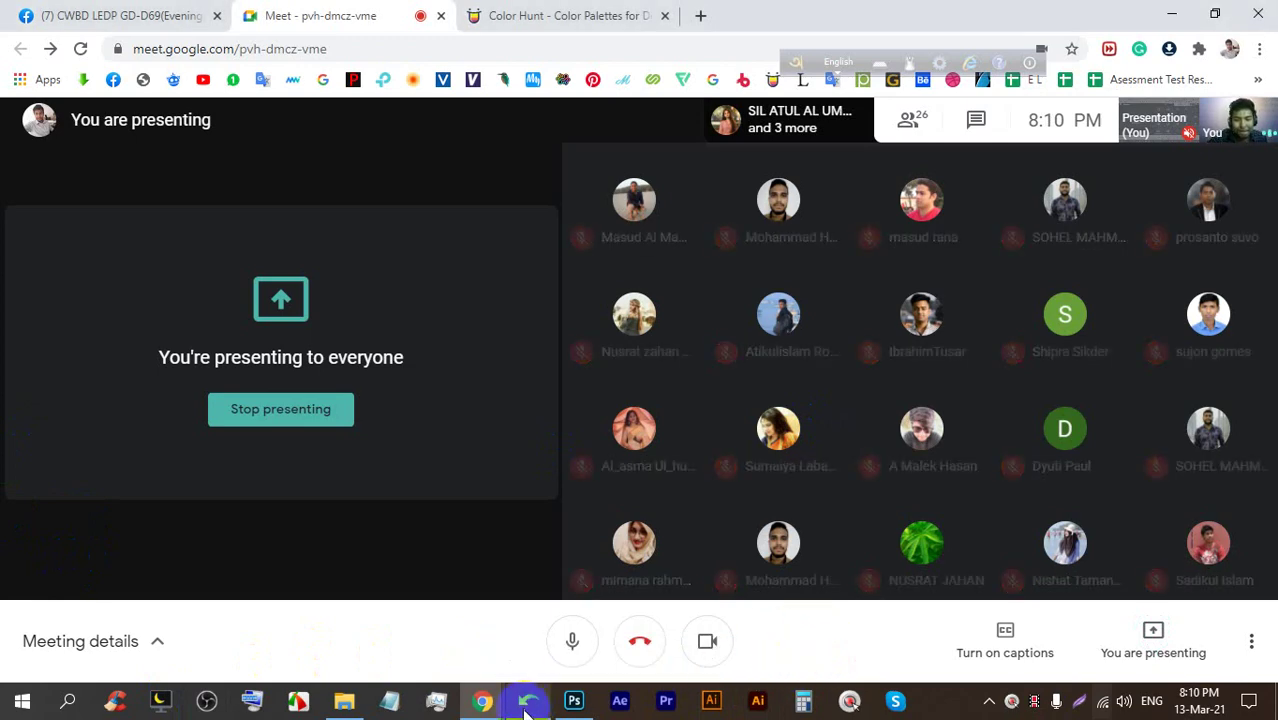
# Return to Photoshop and intersect the small remaining selection with several more freehand lasso loops, shrinking it further
pyautogui.click(574, 700)
pyautogui.scroll(3, 560, 300)
pyautogui.moveTo(510, 244)
pyautogui.mouseDown()
pyautogui.moveTo(671, 234)
pyautogui.moveTo(452, 252)
pyautogui.moveTo(524, 240)
pyautogui.mouseUp()
pyautogui.moveTo(705, 295)
pyautogui.mouseDown()
pyautogui.moveTo(596, 254)
pyautogui.moveTo(591, 216)
pyautogui.moveTo(566, 272)
pyautogui.moveTo(607, 258)
pyautogui.mouseUp()
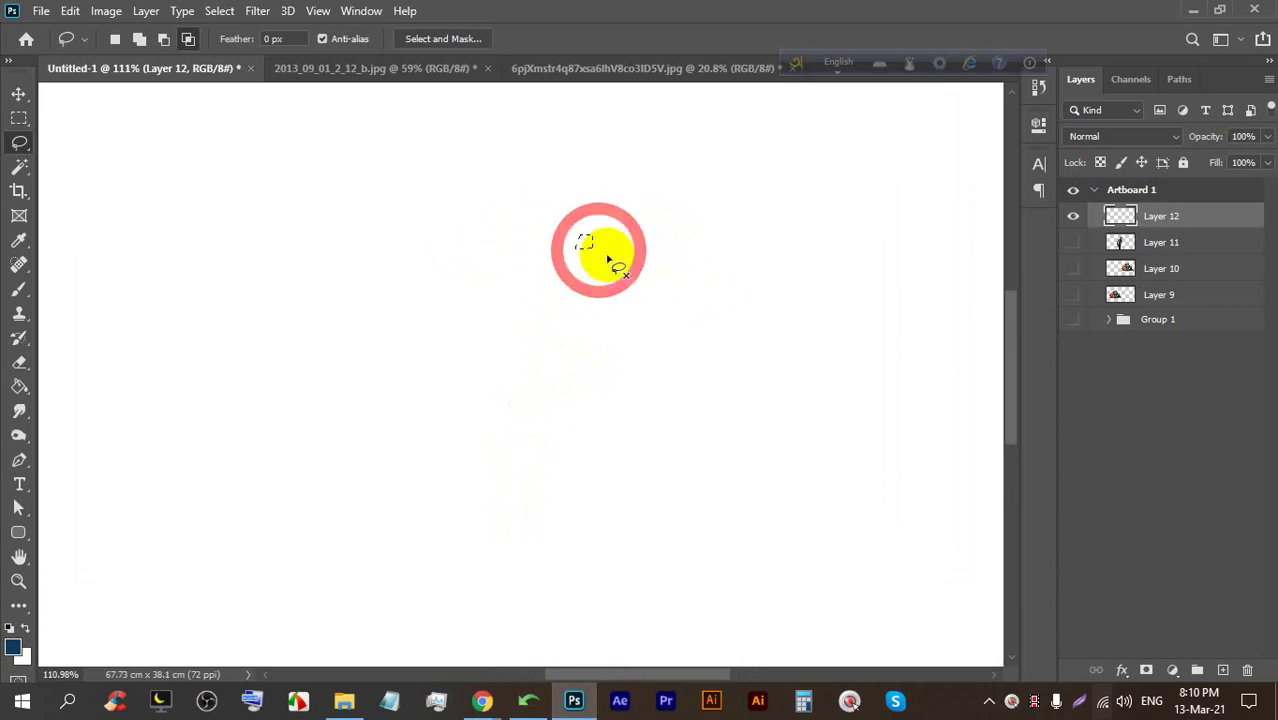
pyautogui.scroll(10, 575, 245)
pyautogui.moveTo(555, 205)
pyautogui.mouseDown()
pyautogui.moveTo(909, 206)
pyautogui.moveTo(905, 280)
pyautogui.moveTo(457, 282)
pyautogui.moveTo(505, 196)
pyautogui.moveTo(550, 200)
pyautogui.mouseUp()
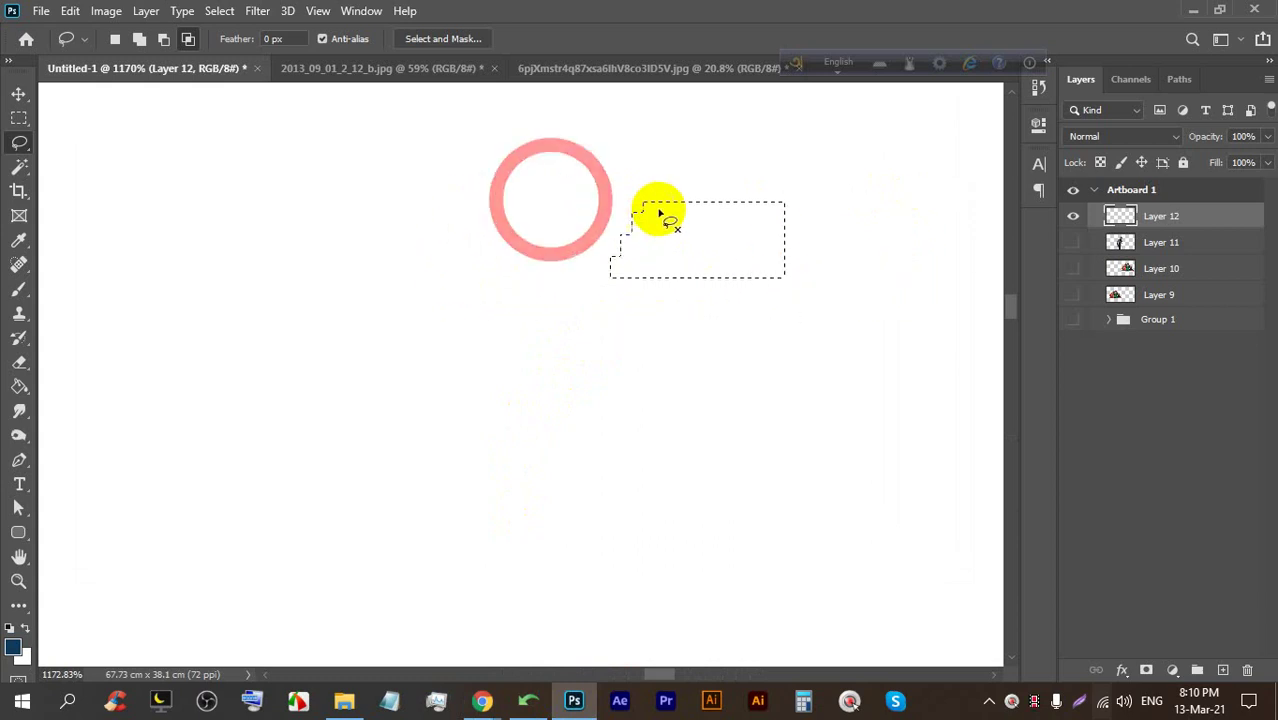
pyautogui.moveTo(655, 148)
pyautogui.mouseDown()
pyautogui.moveTo(642, 455)
pyautogui.moveTo(731, 384)
pyautogui.moveTo(756, 289)
pyautogui.moveTo(748, 117)
pyautogui.moveTo(652, 160)
pyautogui.mouseUp()
pyautogui.moveTo(572, 222)
pyautogui.mouseDown()
pyautogui.moveTo(870, 212)
pyautogui.moveTo(873, 233)
pyautogui.moveTo(493, 244)
pyautogui.moveTo(494, 214)
pyautogui.mouseUp()
pyautogui.moveTo(676, 170)
pyautogui.mouseDown()
pyautogui.moveTo(673, 292)
pyautogui.moveTo(688, 410)
pyautogui.moveTo(721, 106)
pyautogui.moveTo(670, 191)
pyautogui.mouseUp()
# Intersect the tiny remaining selection with another freehand loop and deselect everything
pyautogui.scroll(6, 670, 191)
pyautogui.moveTo(616, 108)
pyautogui.mouseDown()
pyautogui.moveTo(656, 384)
pyautogui.moveTo(722, 150)
pyautogui.moveTo(626, 118)
pyautogui.moveTo(582, 157)
pyautogui.moveTo(869, 176)
pyautogui.moveTo(622, 206)
pyautogui.moveTo(578, 172)
pyautogui.mouseUp()
pyautogui.scroll(2, 628, 177)
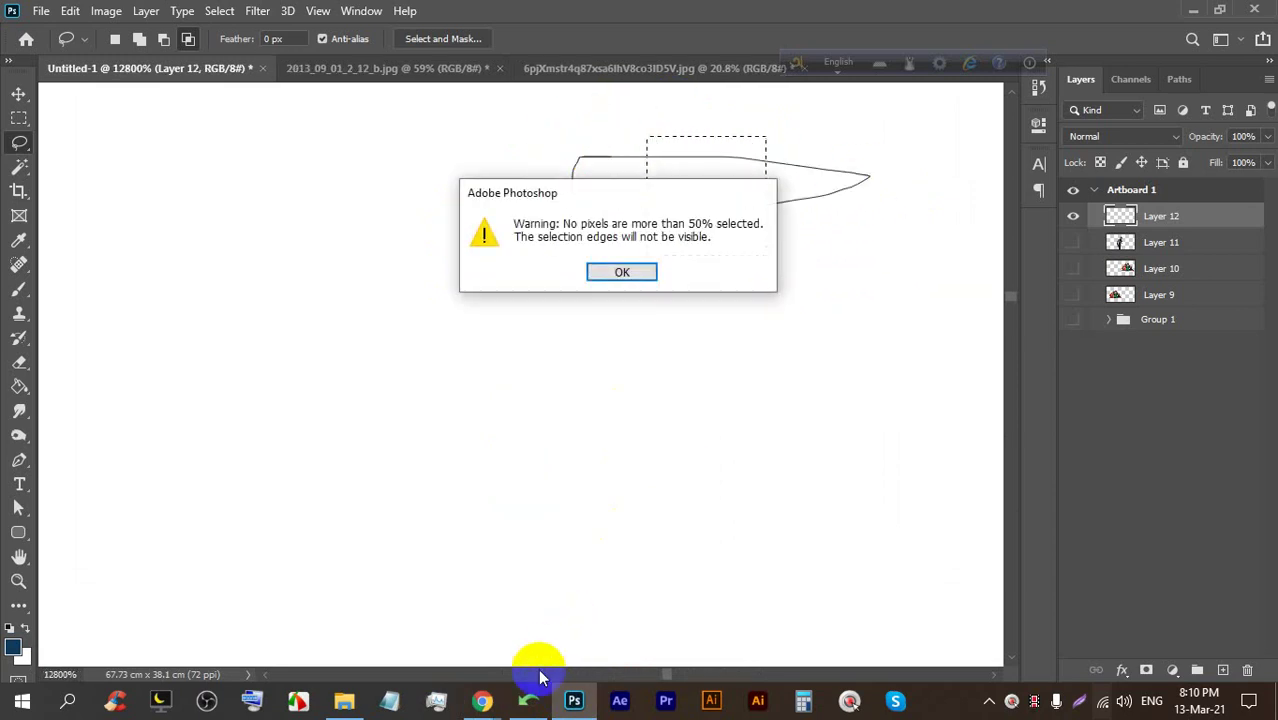
pyautogui.click(621, 274)
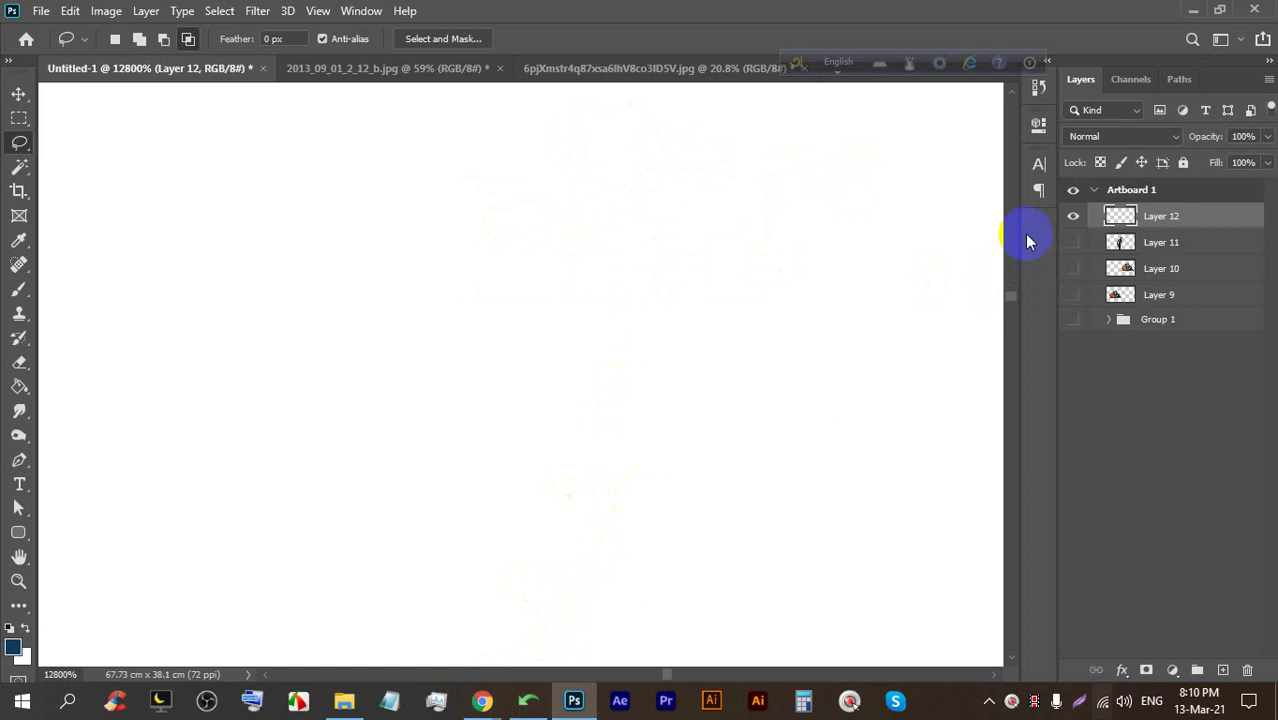
pyautogui.hotkey('ctrl', 'd')
# Check the participants in the Google Meet call and return to the Photoshop artboard
pyautogui.moveTo(482, 697)
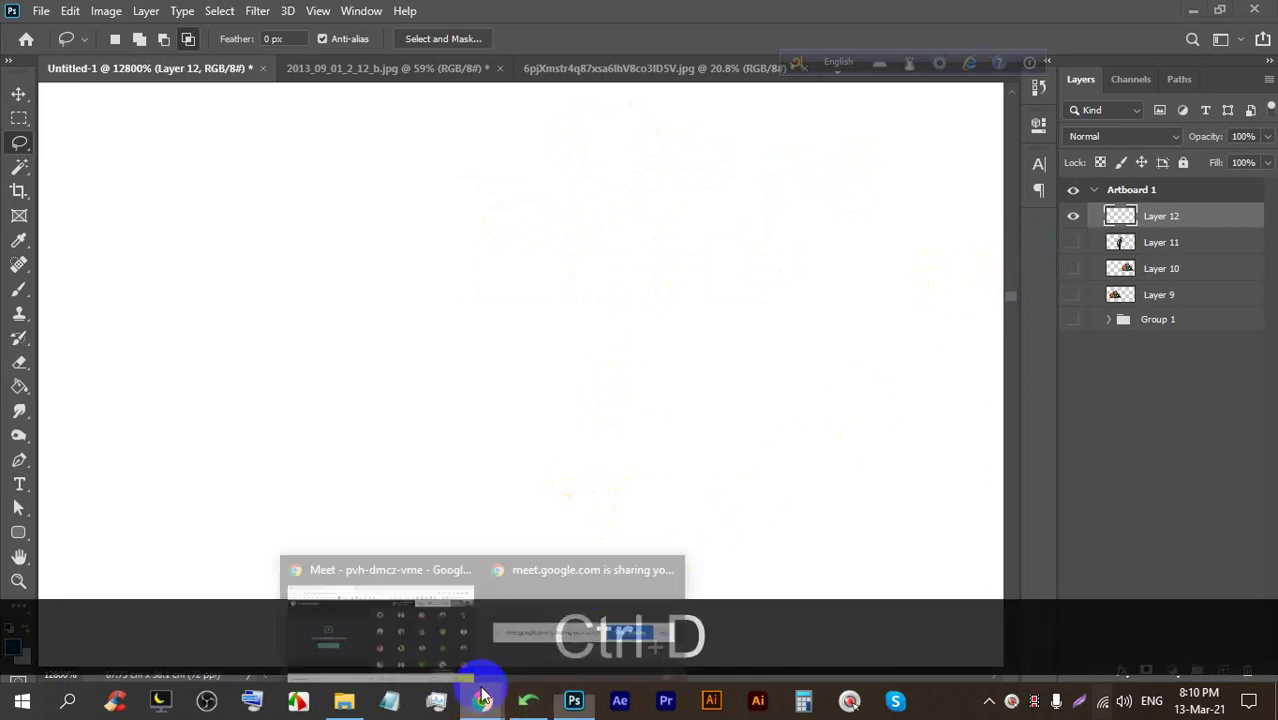
pyautogui.click(380, 620)
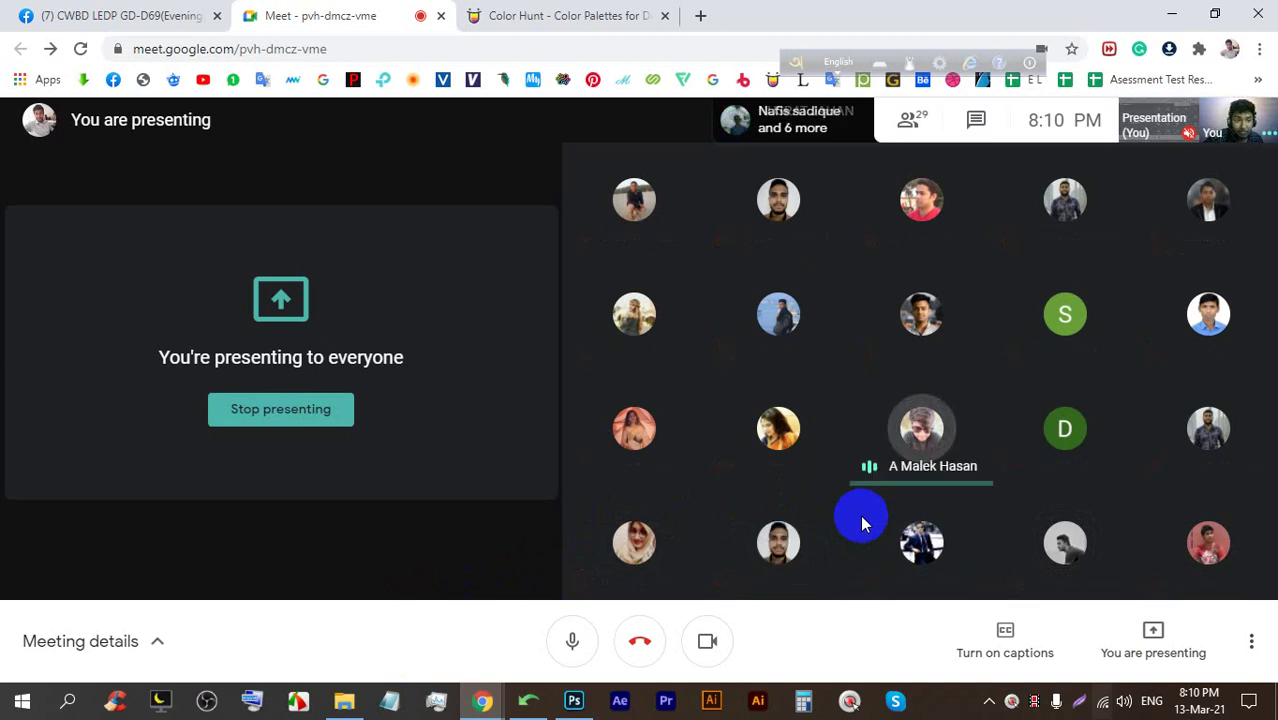
pyautogui.click(574, 701)
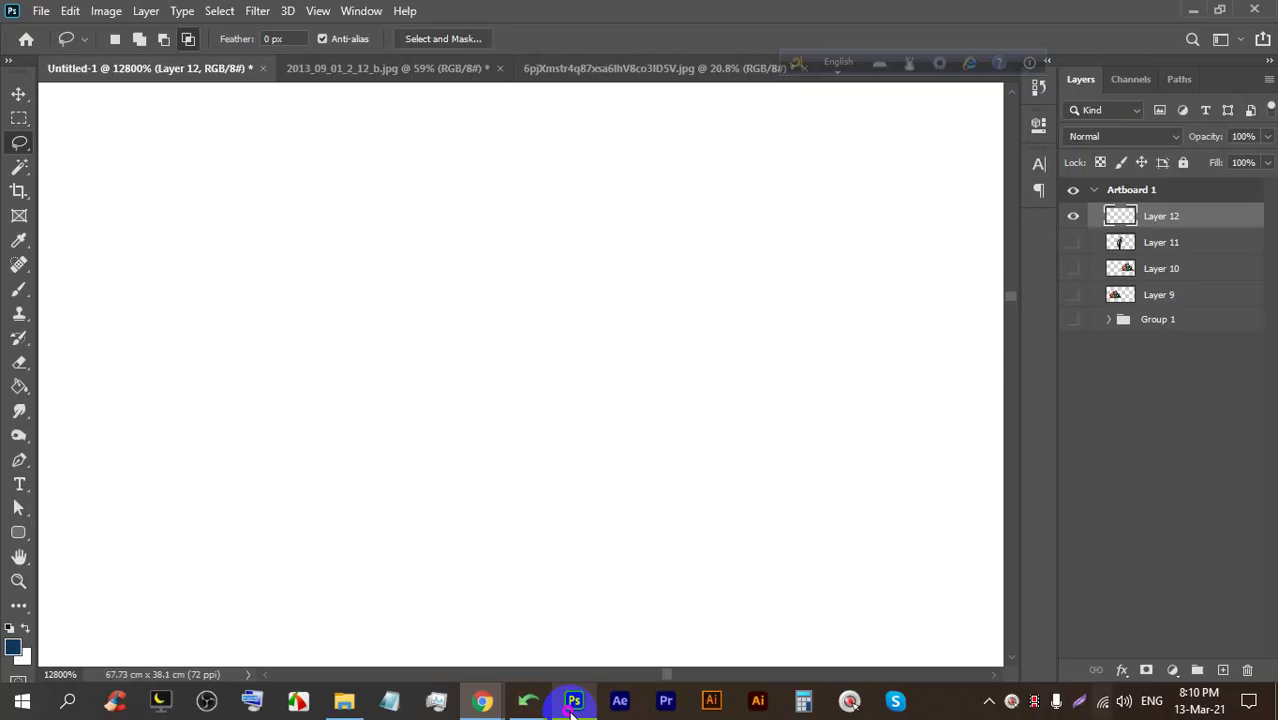
# Go through the Lasso and Magic Wand tool groups and activate the Quick Selection tool
pyautogui.scroll(-10, 436, 283)
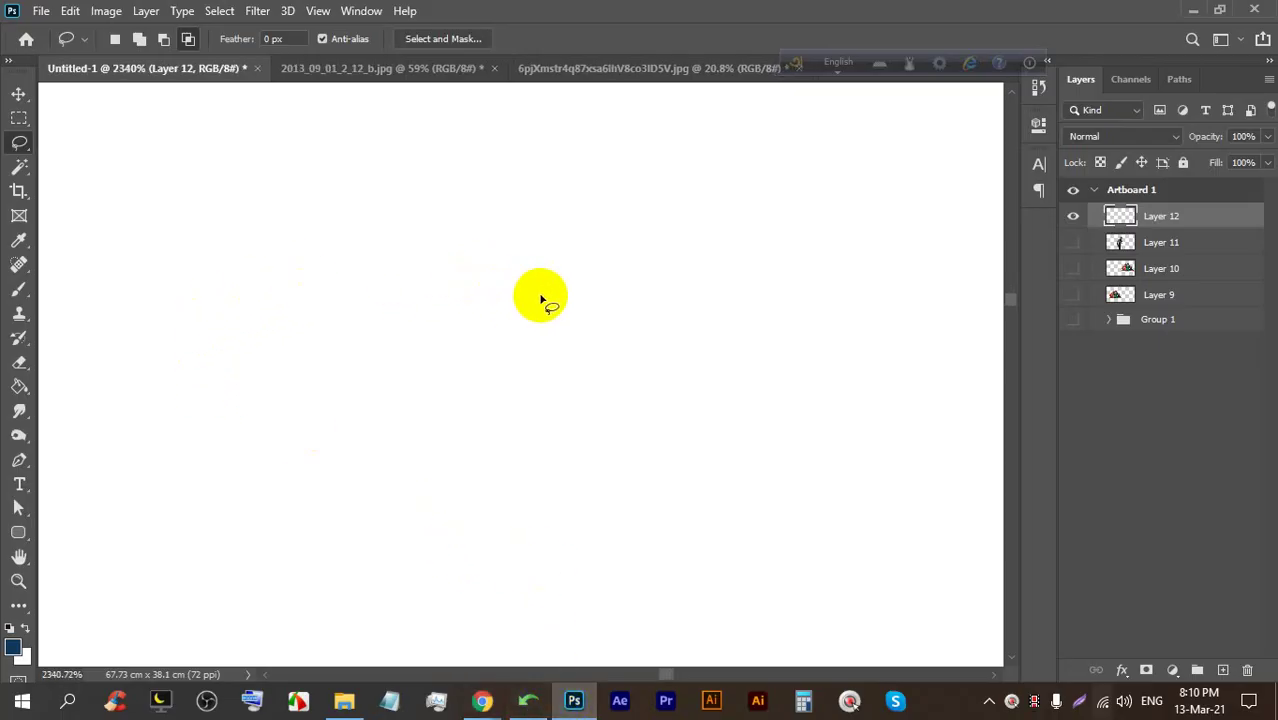
pyautogui.scroll(-10, 499, 322)
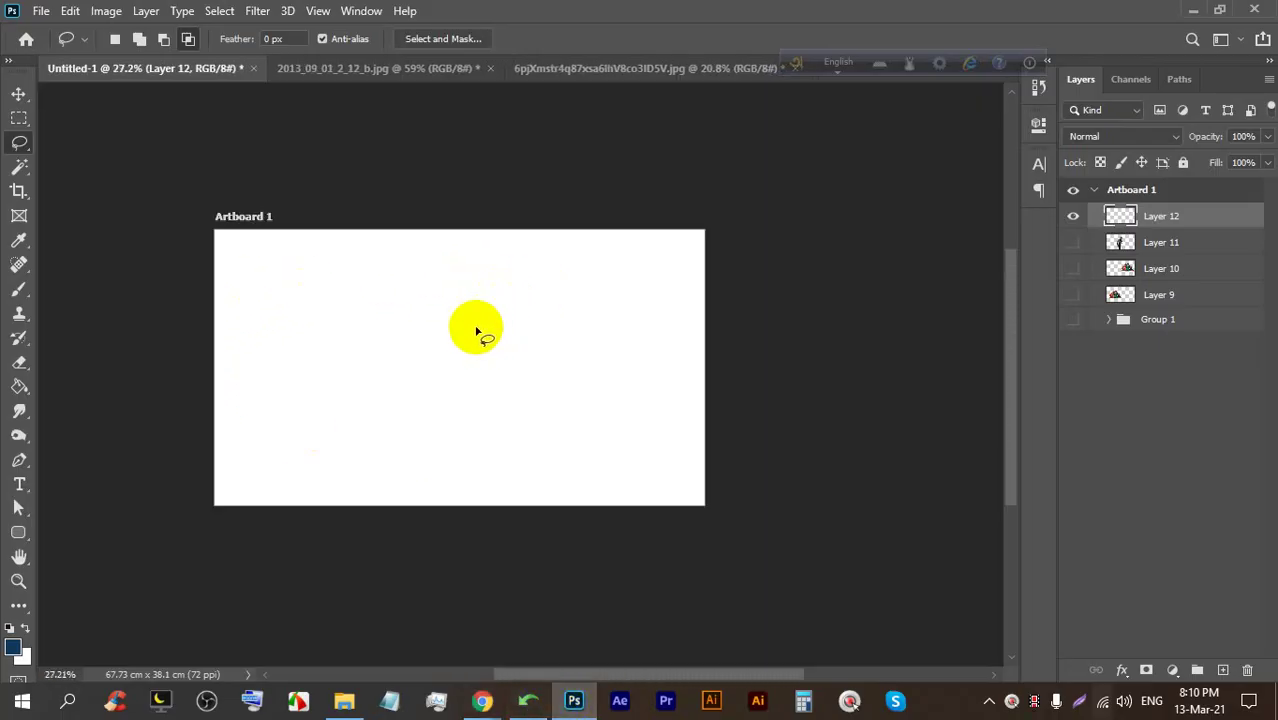
pyautogui.scroll(2, 490, 336)
pyautogui.scroll(1, 226, 283)
pyautogui.rightClick(12, 148)
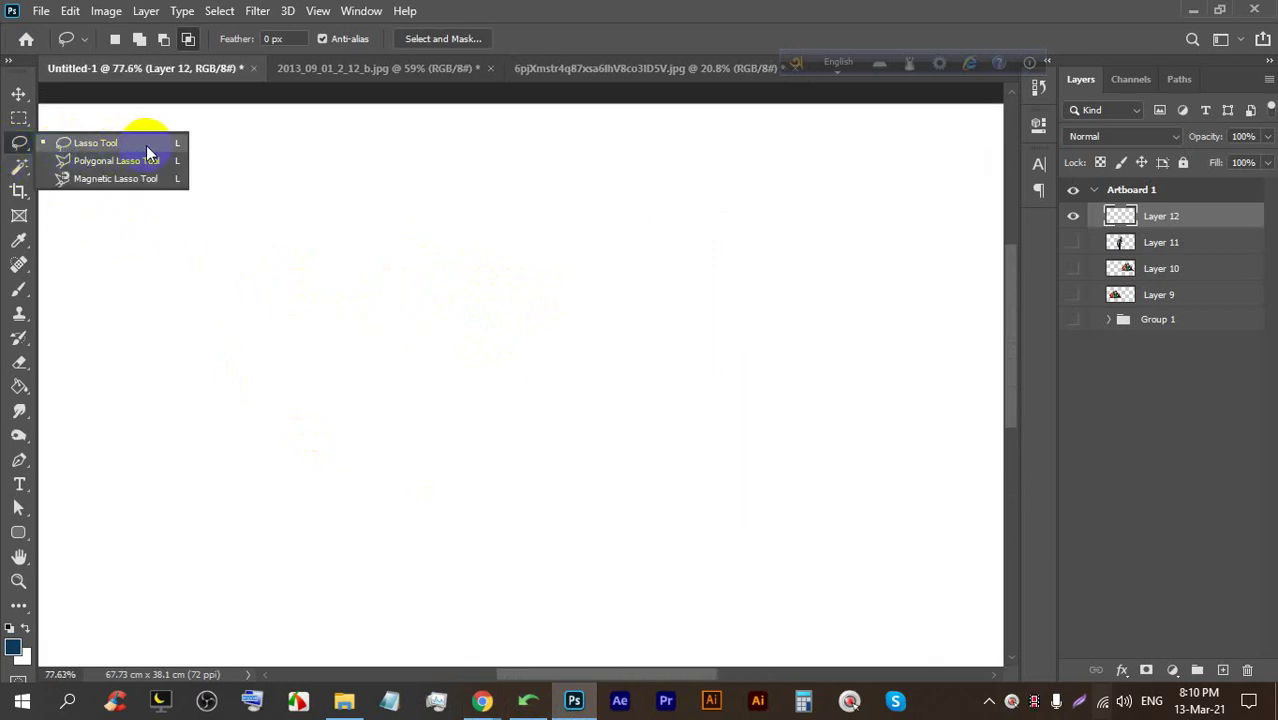
pyautogui.click(18, 166)
pyautogui.rightClick(18, 166)
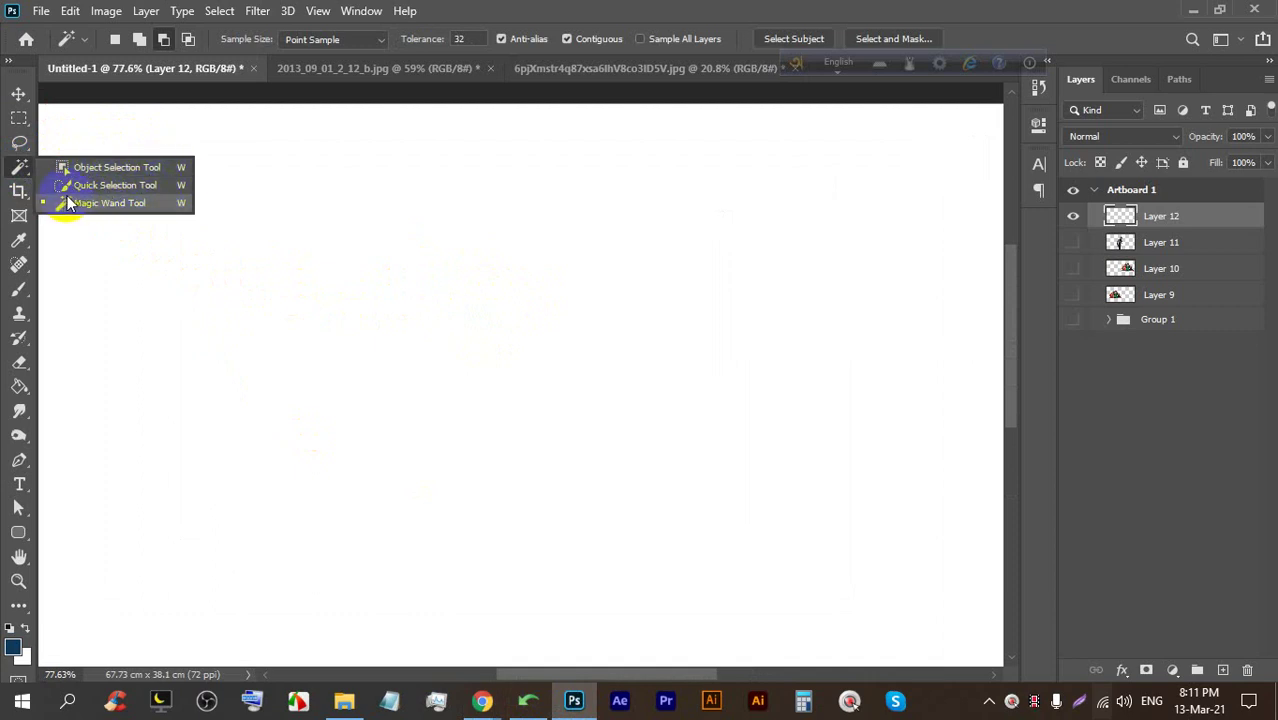
pyautogui.click(123, 184)
# Open bearded-guy-brown-coat-with-sad-face_1258-6716.jpg from the Image folder on the LEDP drive
pyautogui.click(33, 10)
pyautogui.click(101, 50)
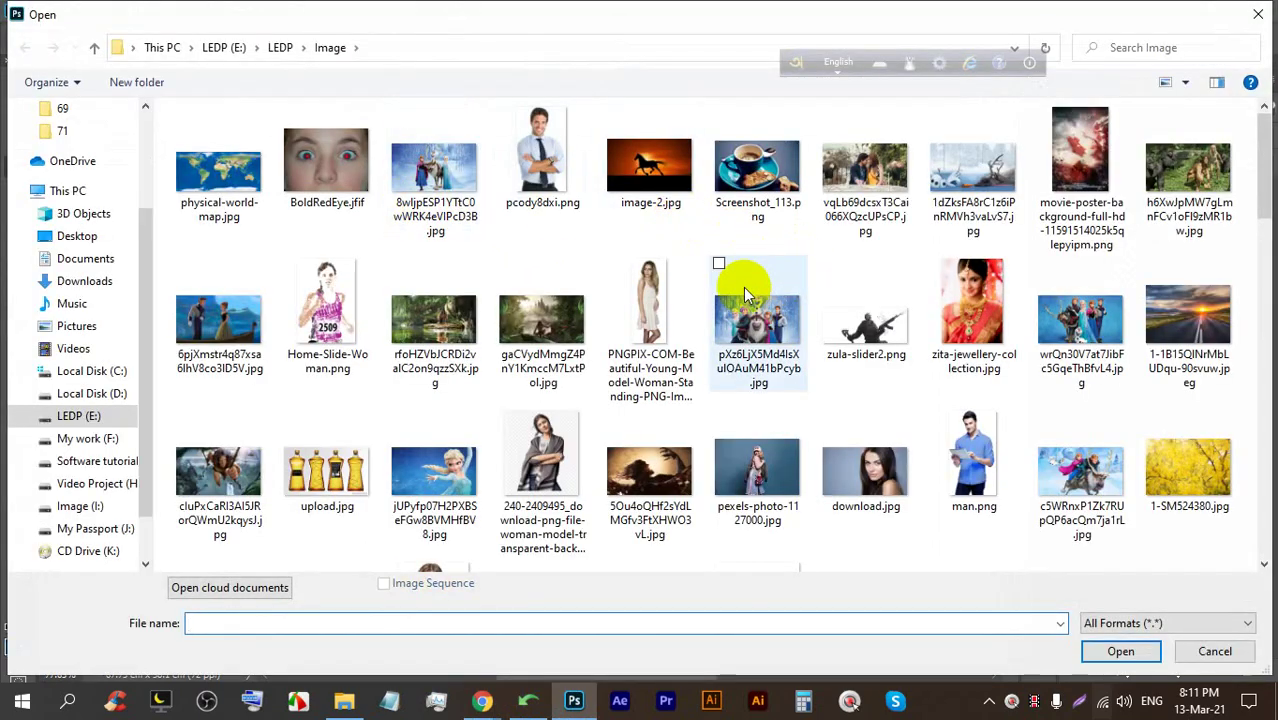
pyautogui.scroll(-5, 697, 322)
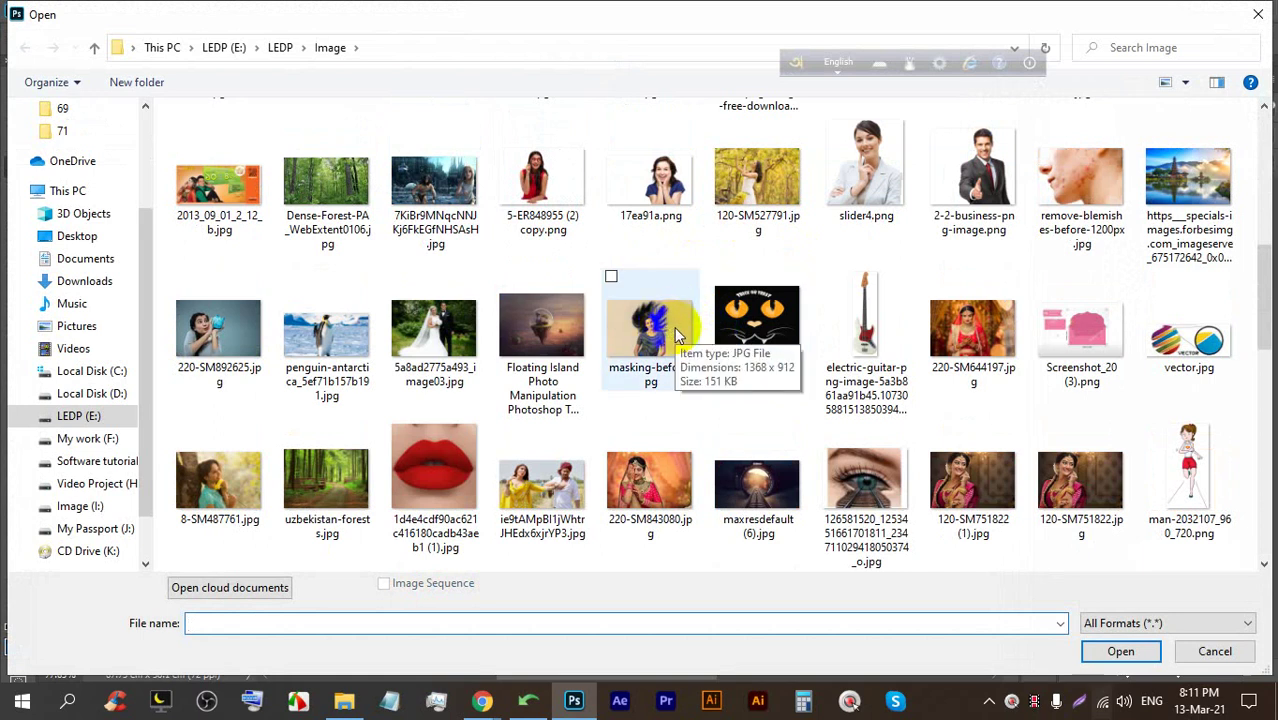
pyautogui.scroll(-3, 672, 326)
pyautogui.scroll(-3, 628, 322)
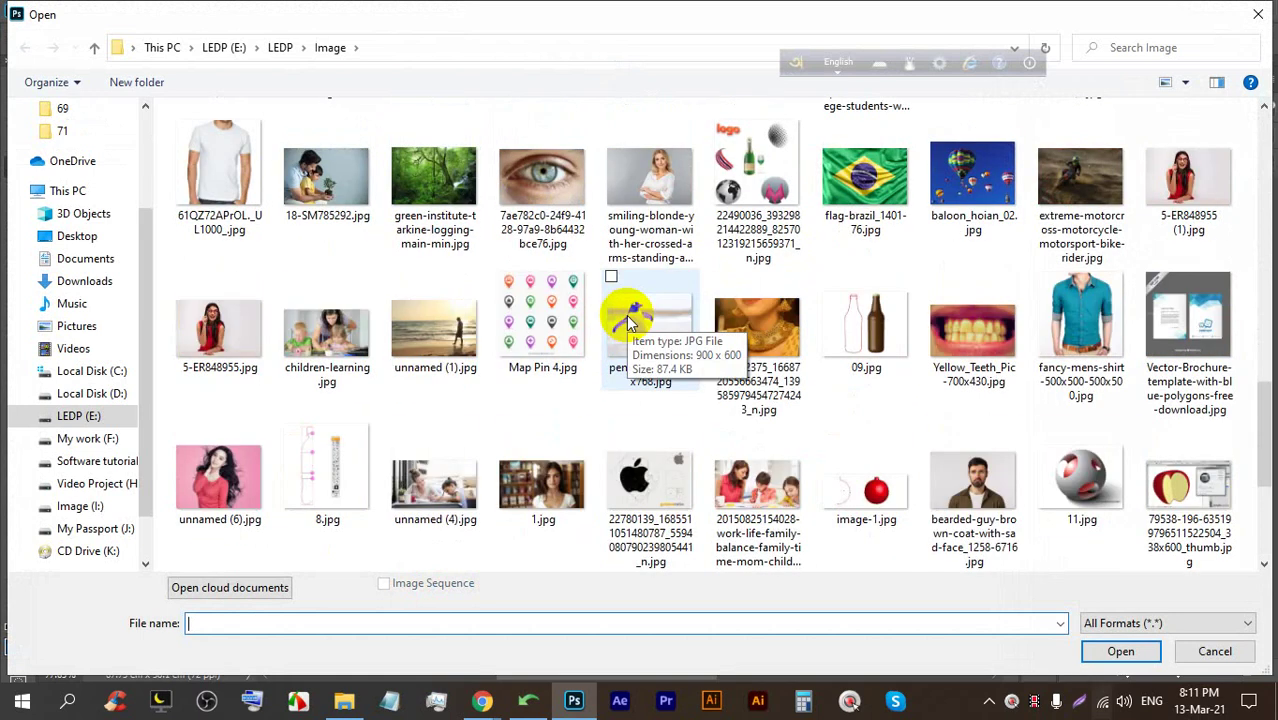
pyautogui.scroll(-3, 700, 325)
pyautogui.scroll(3, 838, 333)
pyautogui.doubleClick(1010, 510)
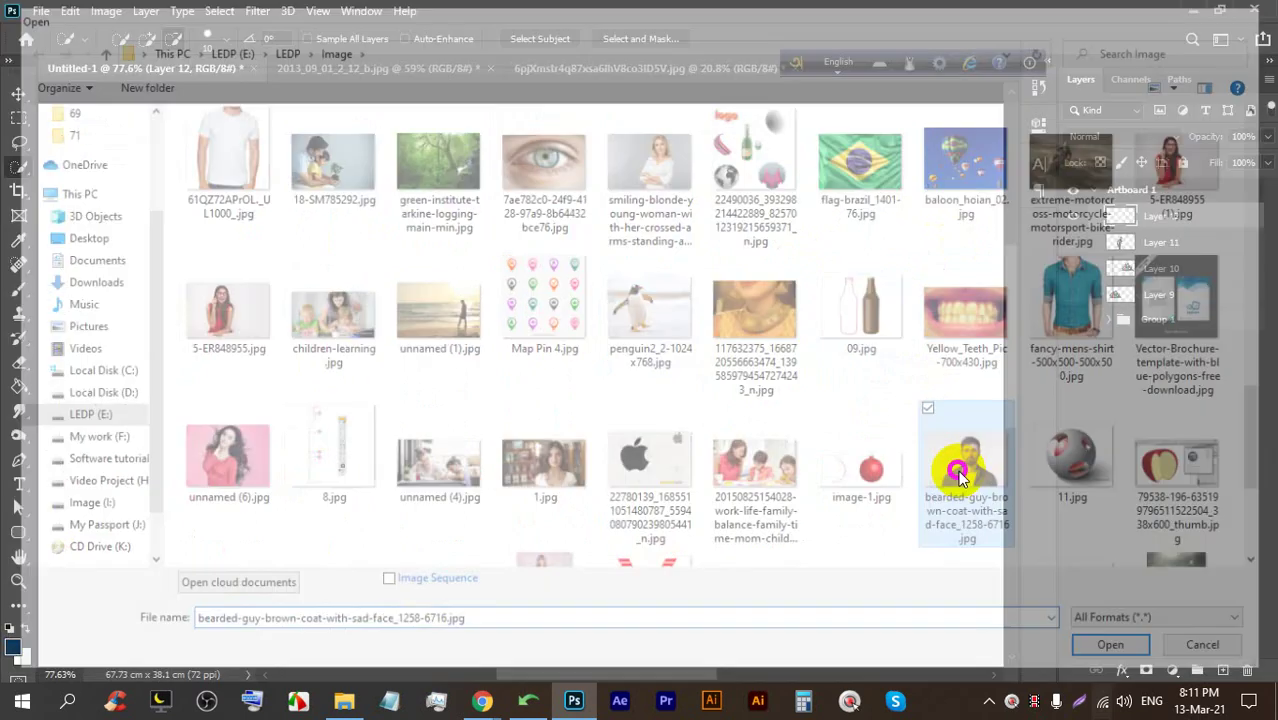
pyautogui.scroll(-2, 650, 337)
pyautogui.scroll(3, 633, 200)
pyautogui.scroll(2, 548, 326)
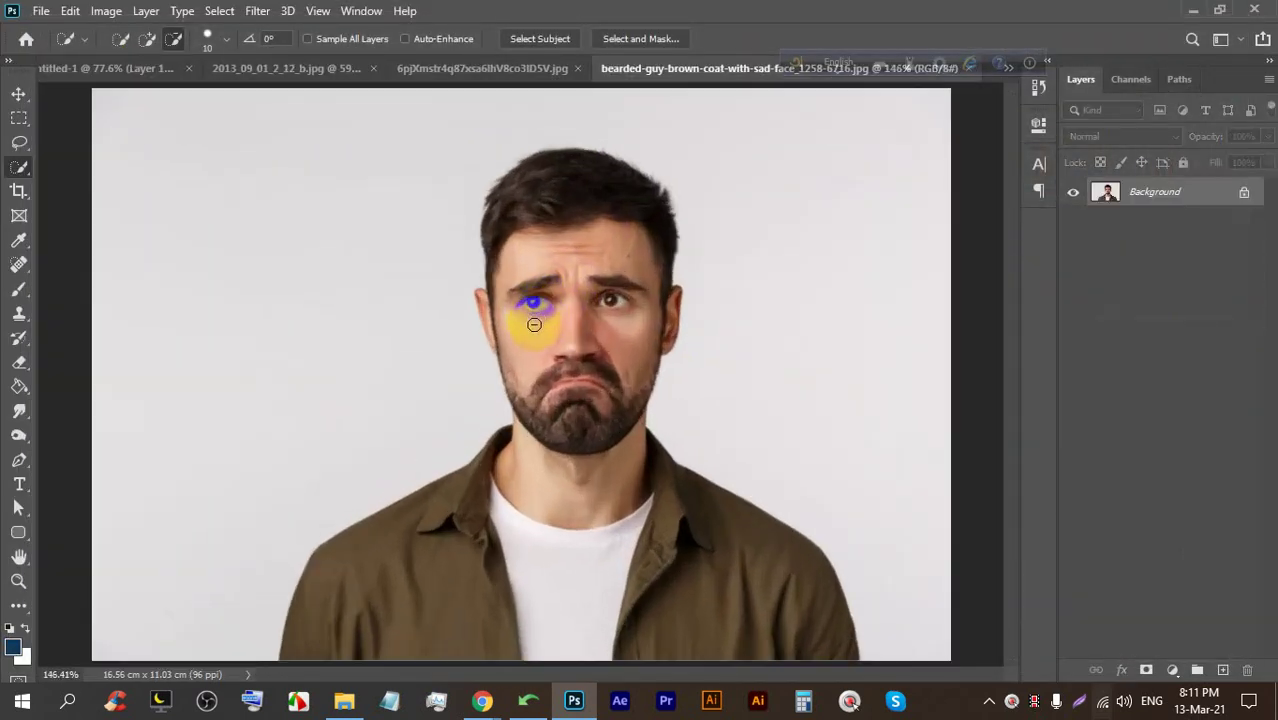
# Clear the floating English keyboard-language bar off the Photoshop window
pyautogui.moveTo(810, 67); pyautogui.dragTo(797, 28)
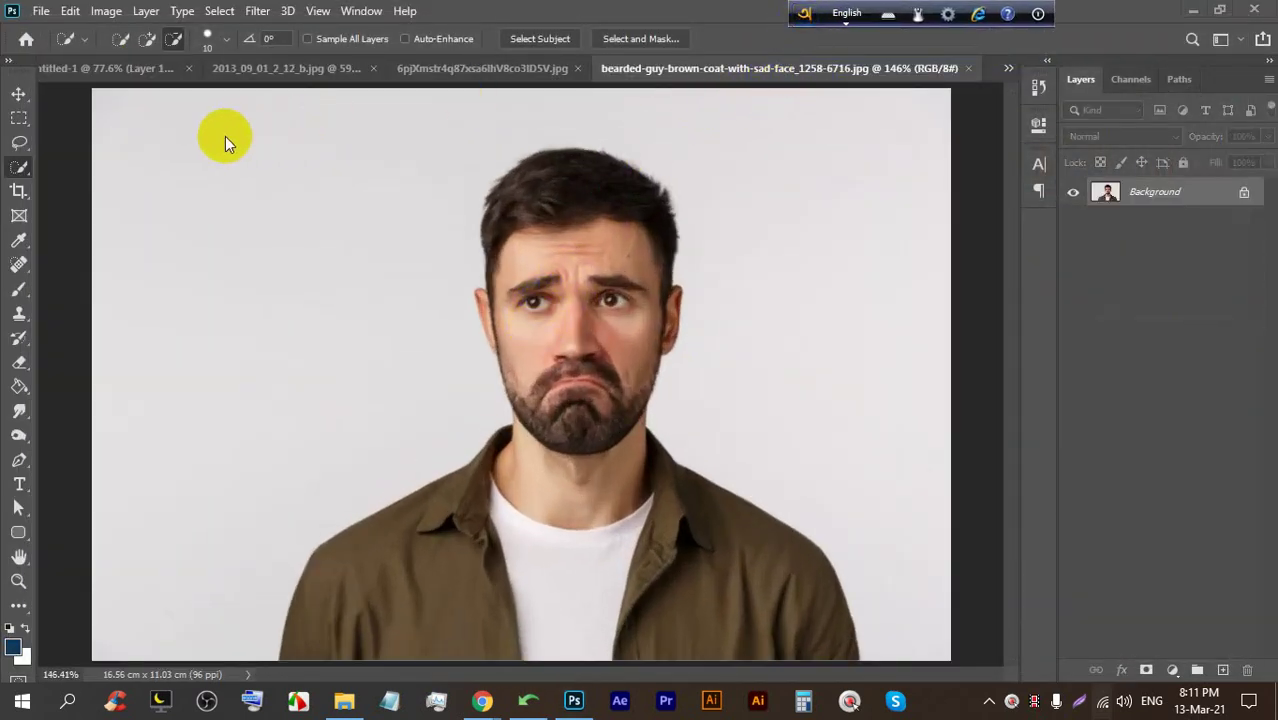
pyautogui.rightClick(1030, 15)
pyautogui.click(1060, 40)
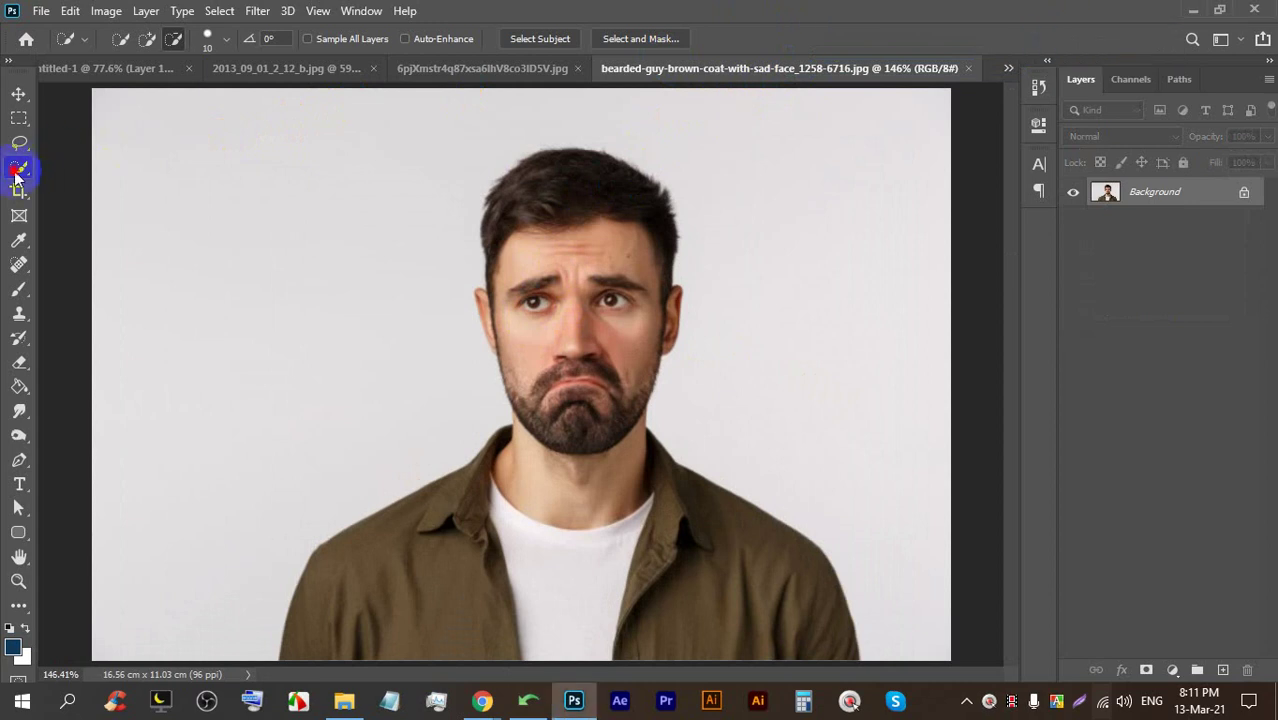
# Select the whole bearded man with the Quick Selection tool in Add to selection mode
pyautogui.rightClick(19, 167)
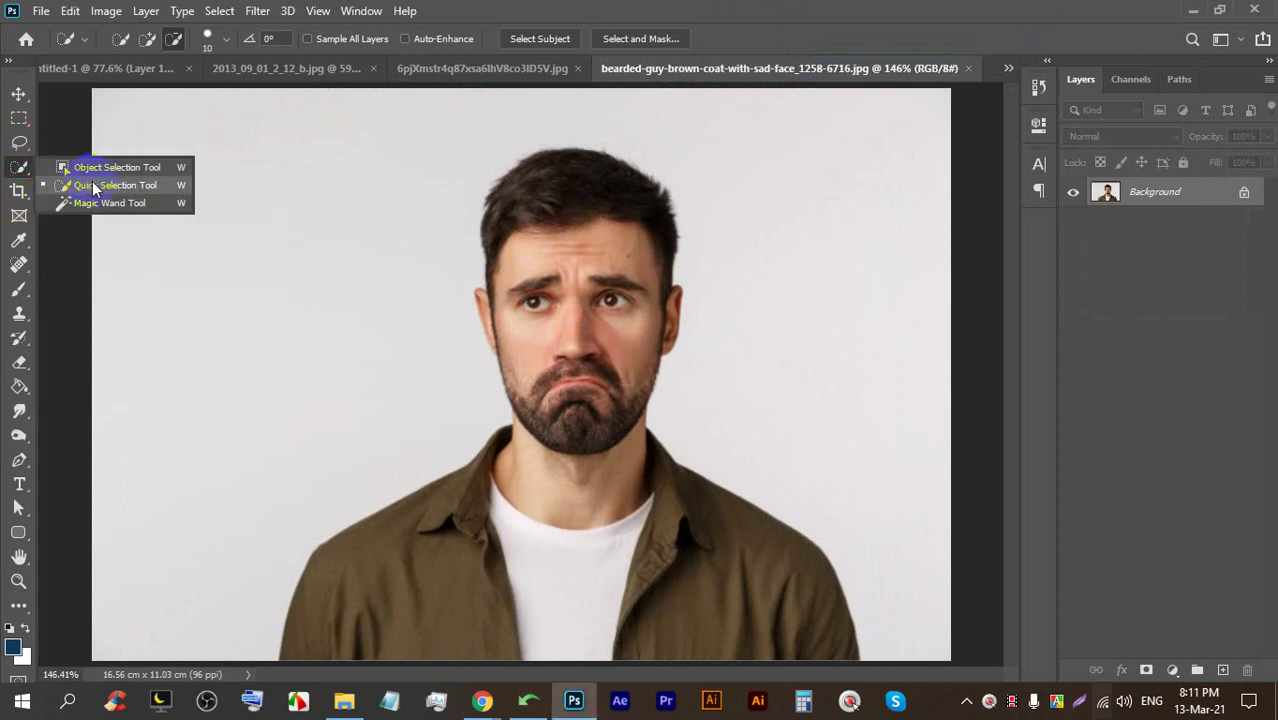
pyautogui.click(92, 185)
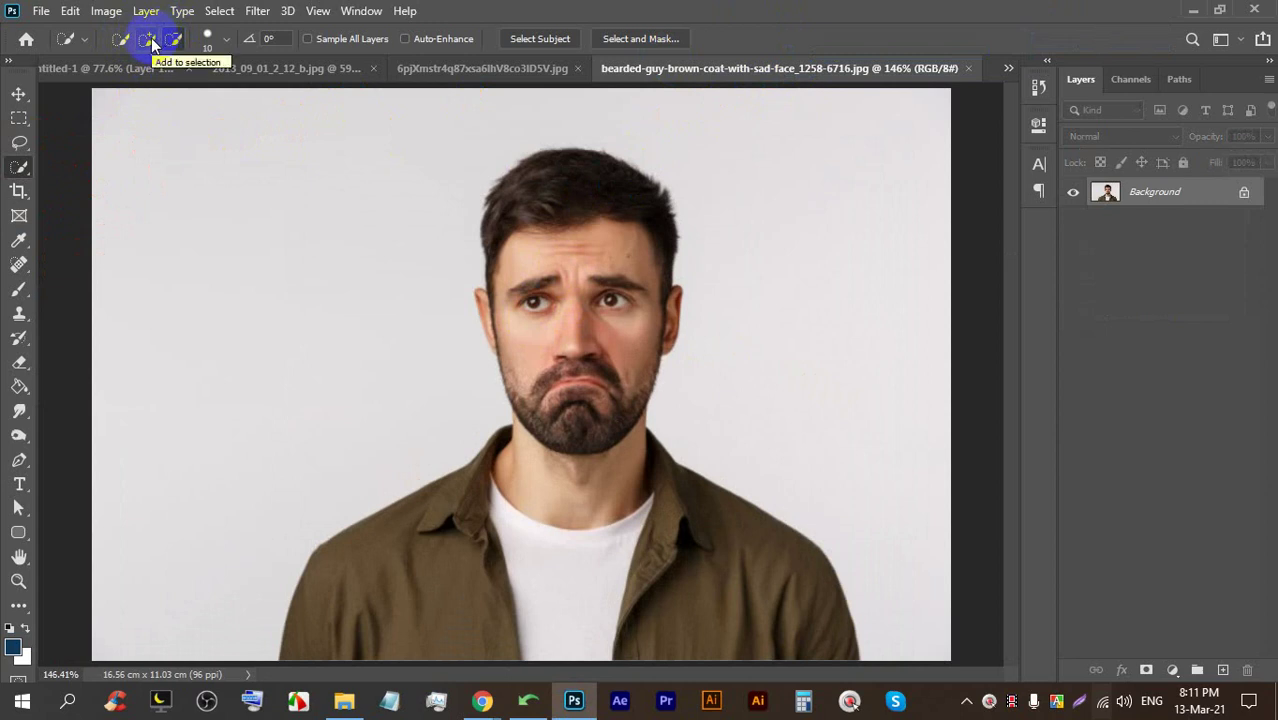
pyautogui.scroll(-2, 314, 134)
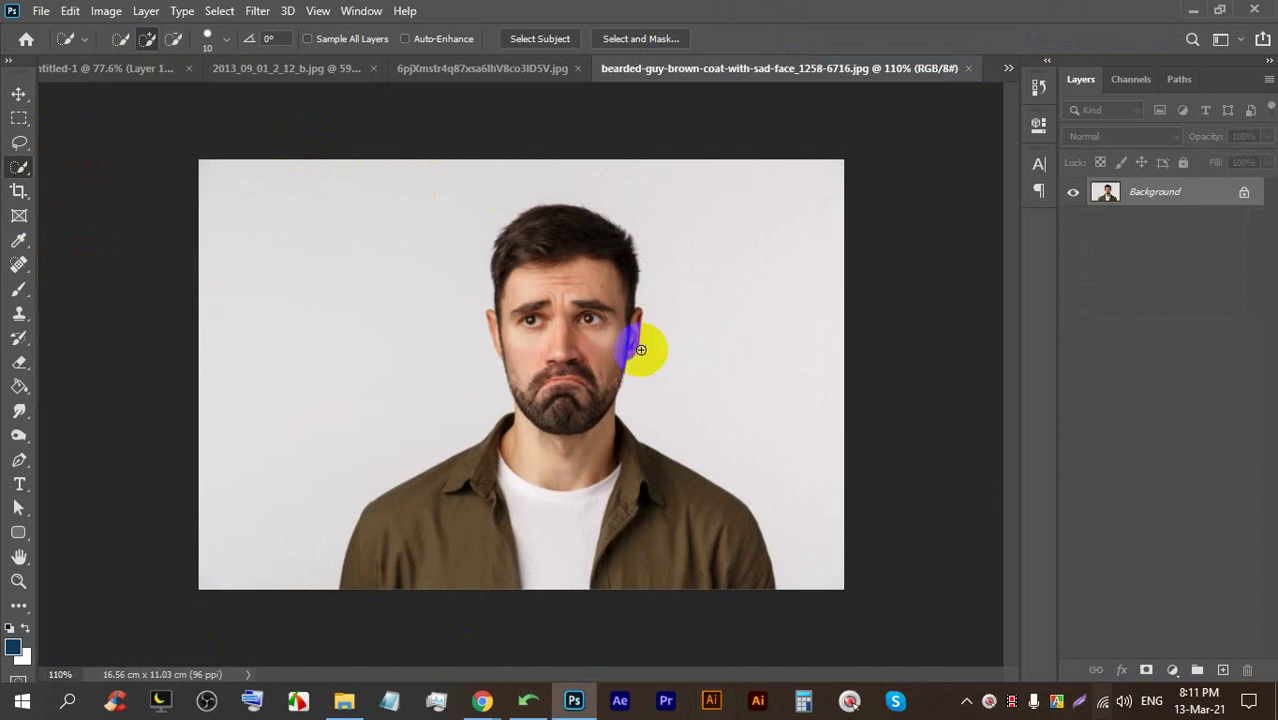
pyautogui.moveTo(518, 202)
pyautogui.mouseDown()
pyautogui.moveTo(551, 214)
pyautogui.moveTo(585, 297)
pyautogui.moveTo(629, 326)
pyautogui.moveTo(571, 300)
pyautogui.moveTo(491, 320)
pyautogui.moveTo(531, 365)
pyautogui.moveTo(514, 499)
pyautogui.moveTo(405, 552)
pyautogui.moveTo(507, 534)
pyautogui.moveTo(694, 551)
pyautogui.moveTo(549, 382)
pyautogui.moveTo(594, 156)
pyautogui.mouseUp()
pyautogui.scroll(1, 549, 382)
pyautogui.scroll(-1, 594, 156)
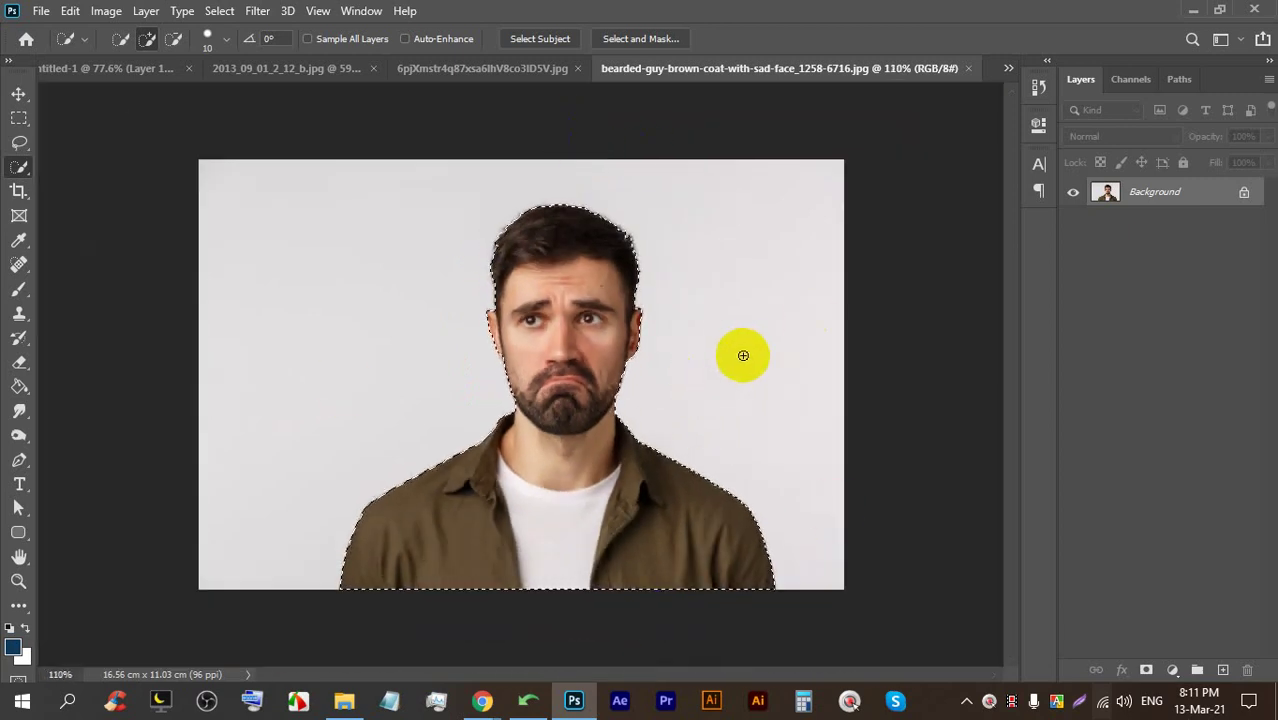
# Move the selected man into the Untitled-1 document, placing the cutout on Artboard 1
pyautogui.click(18, 93)
pyautogui.moveTo(538, 200); pyautogui.dragTo(110, 72)
pyautogui.scroll(-3, 448, 243)
pyautogui.moveTo(430, 233); pyautogui.dragTo(440, 209)
# Scale the man's cutout proportionally to about 250% with its base on the artboard's lower edge
pyautogui.hotkey('ctrl', 't')
pyautogui.moveTo(431, 391); pyautogui.dragTo(396, 600)
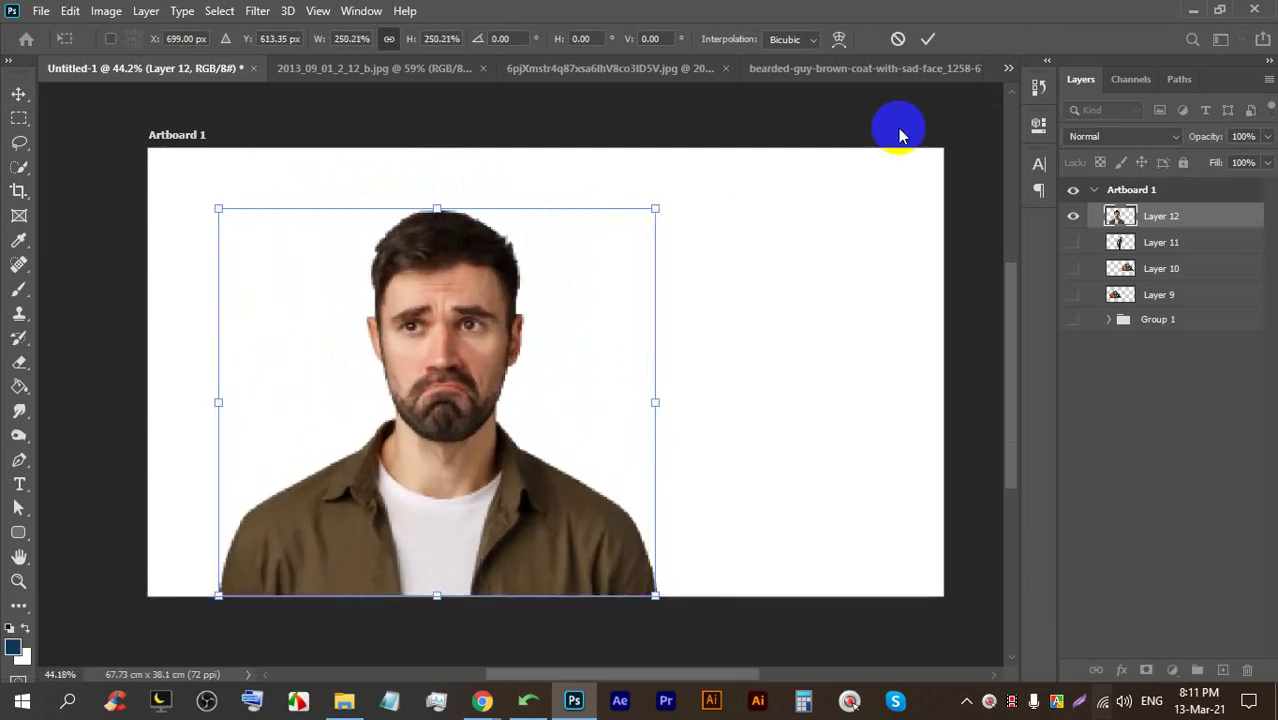
pyautogui.click(925, 39)
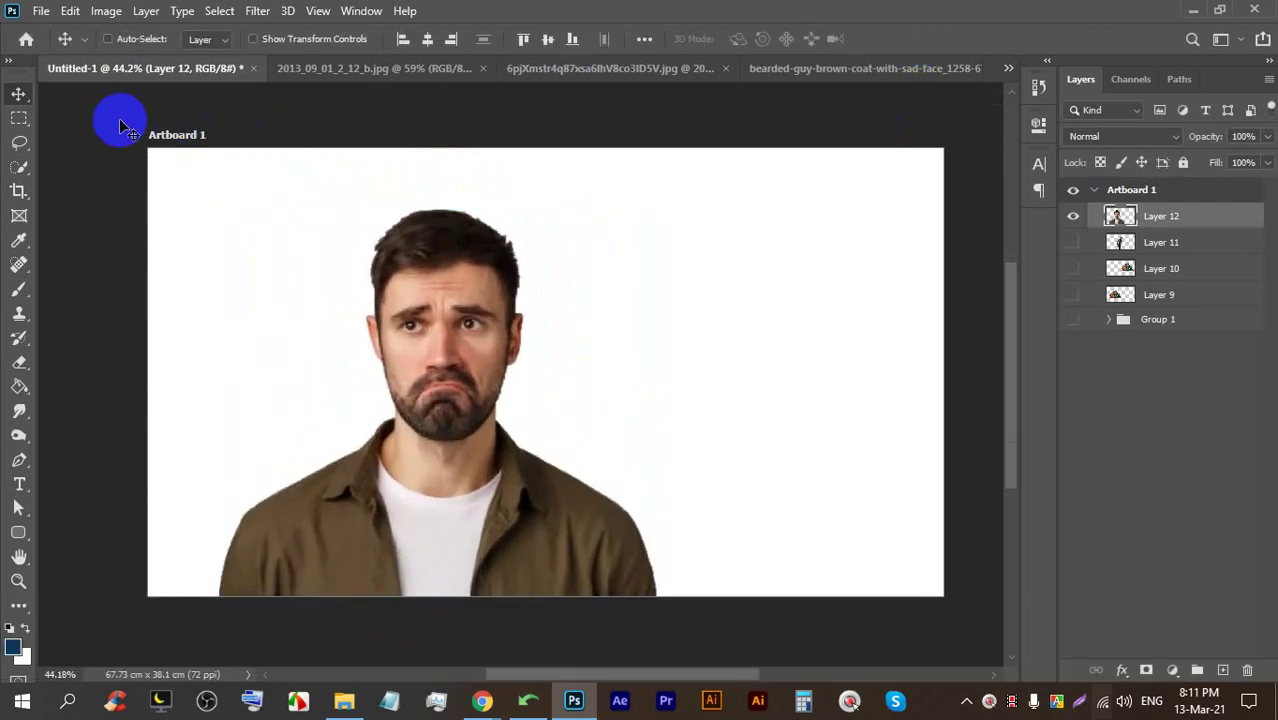
# Switch to the Magnetic Lasso tool for comparison and return to the Quick Selection tool
pyautogui.click(19, 166)
pyautogui.click(19, 142)
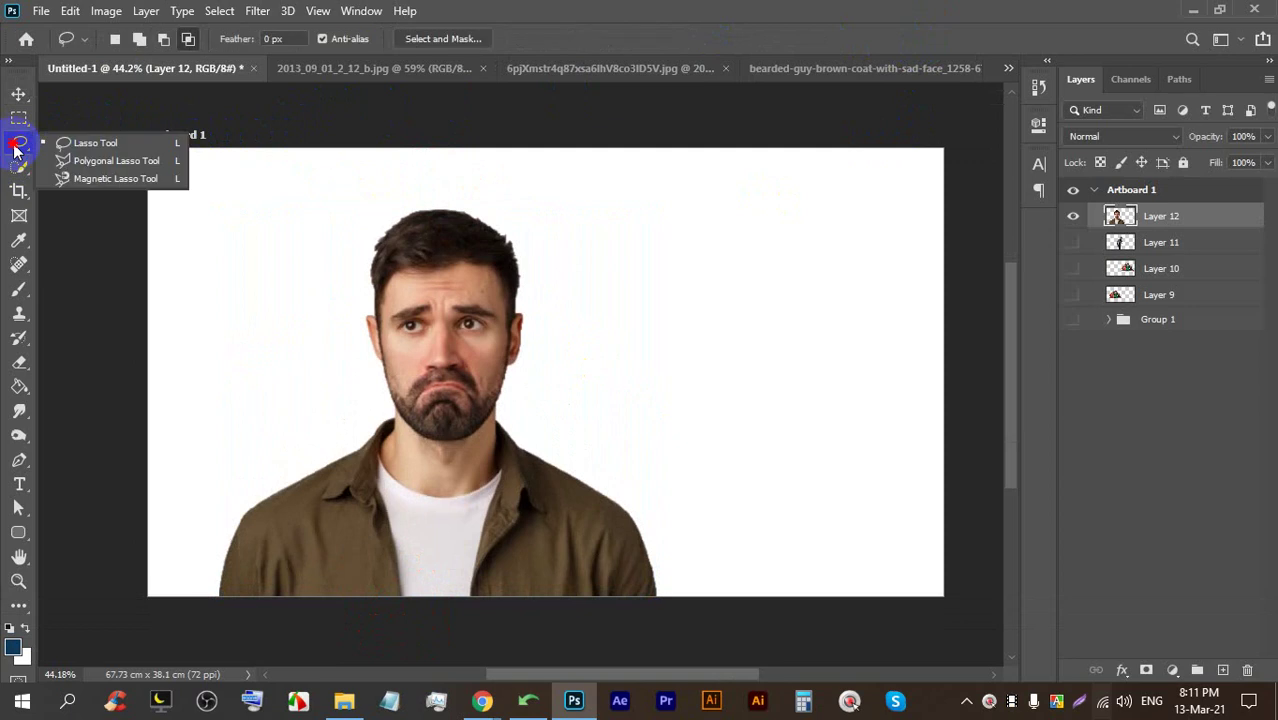
pyautogui.click(98, 178)
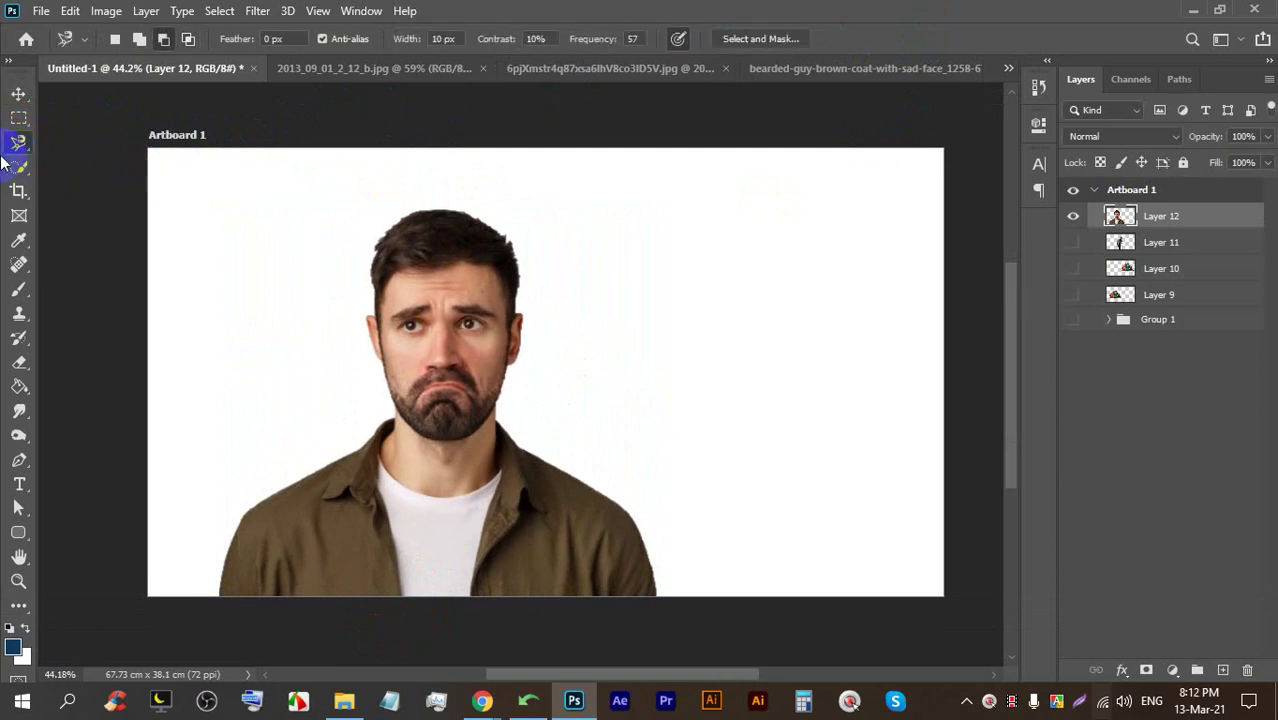
pyautogui.click(17, 166)
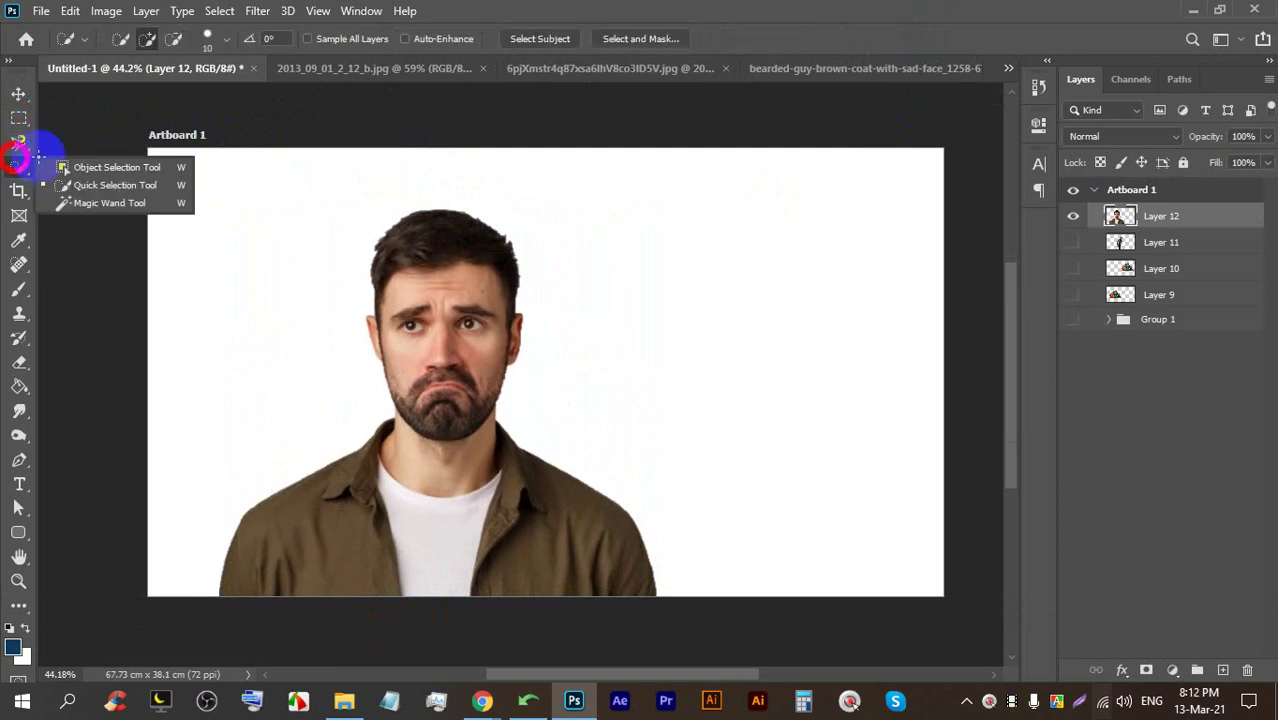
pyautogui.click(105, 183)
pyautogui.scroll(-3, 622, 134)
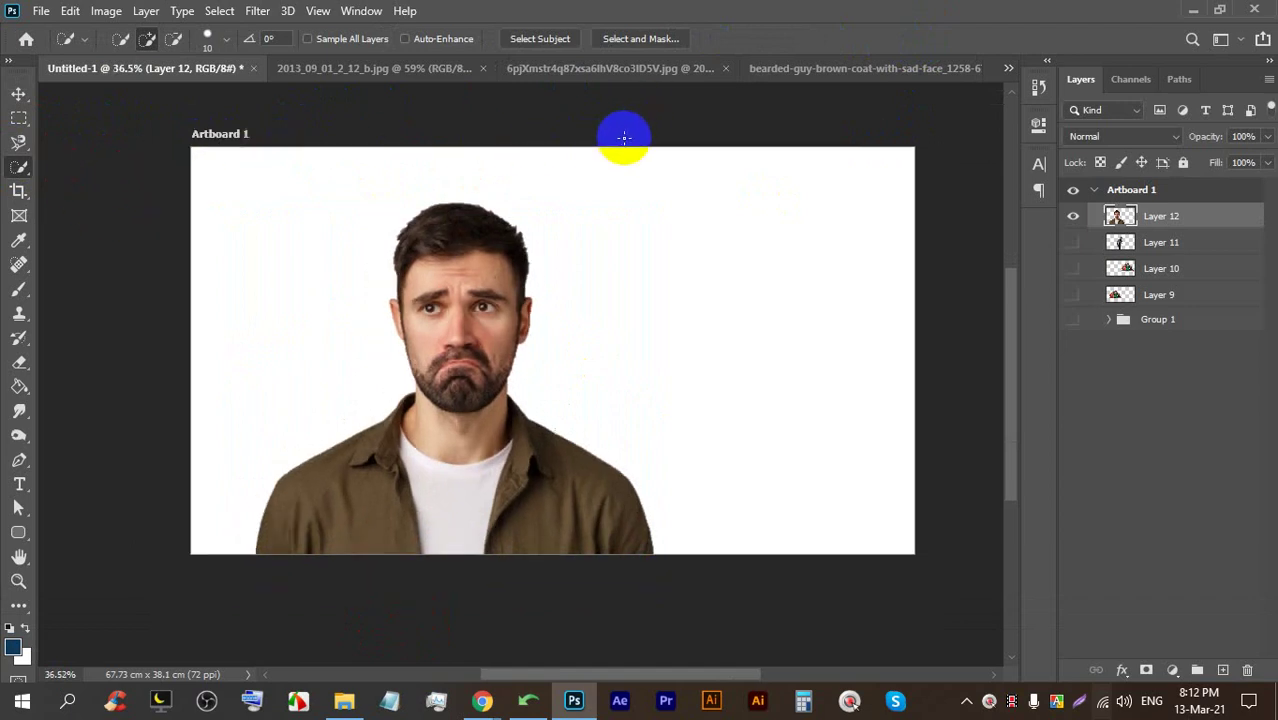
pyautogui.scroll(3, 521, 153)
# Open the image of the smiling blonde woman with crossed arms from the Image folder
pyautogui.click(41, 11)
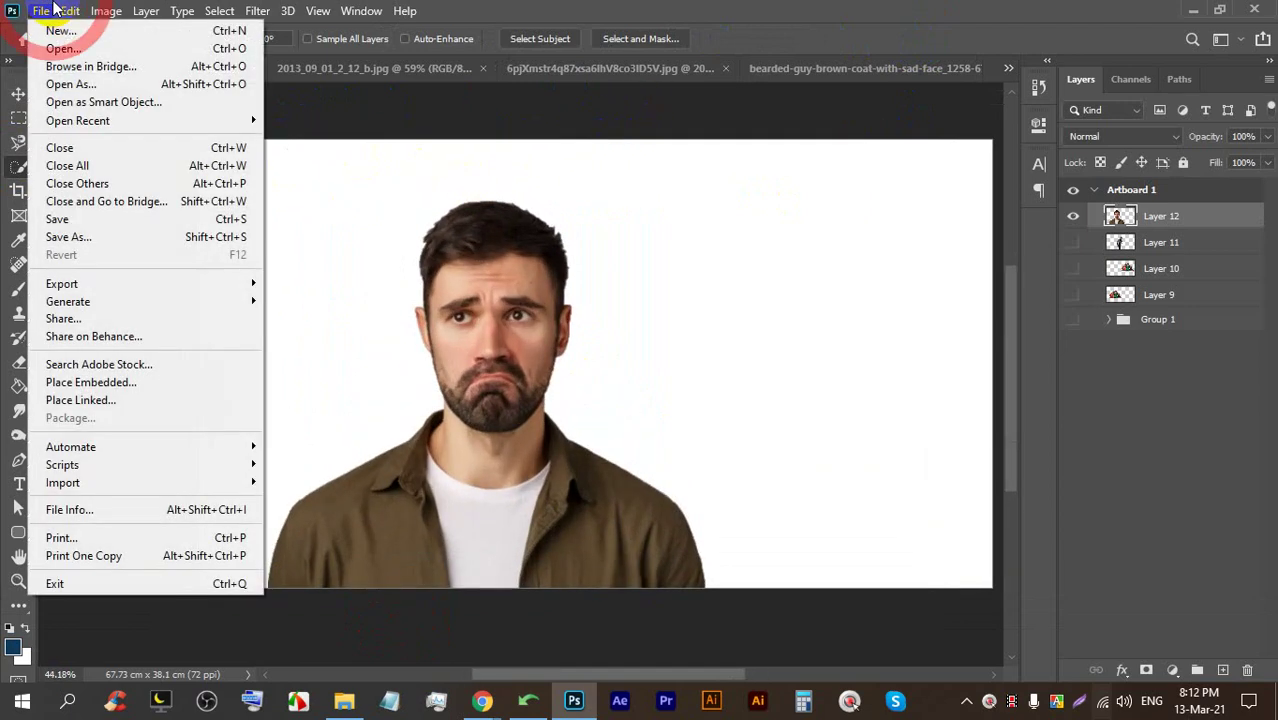
pyautogui.click(62, 49)
pyautogui.scroll(-8, 640, 330)
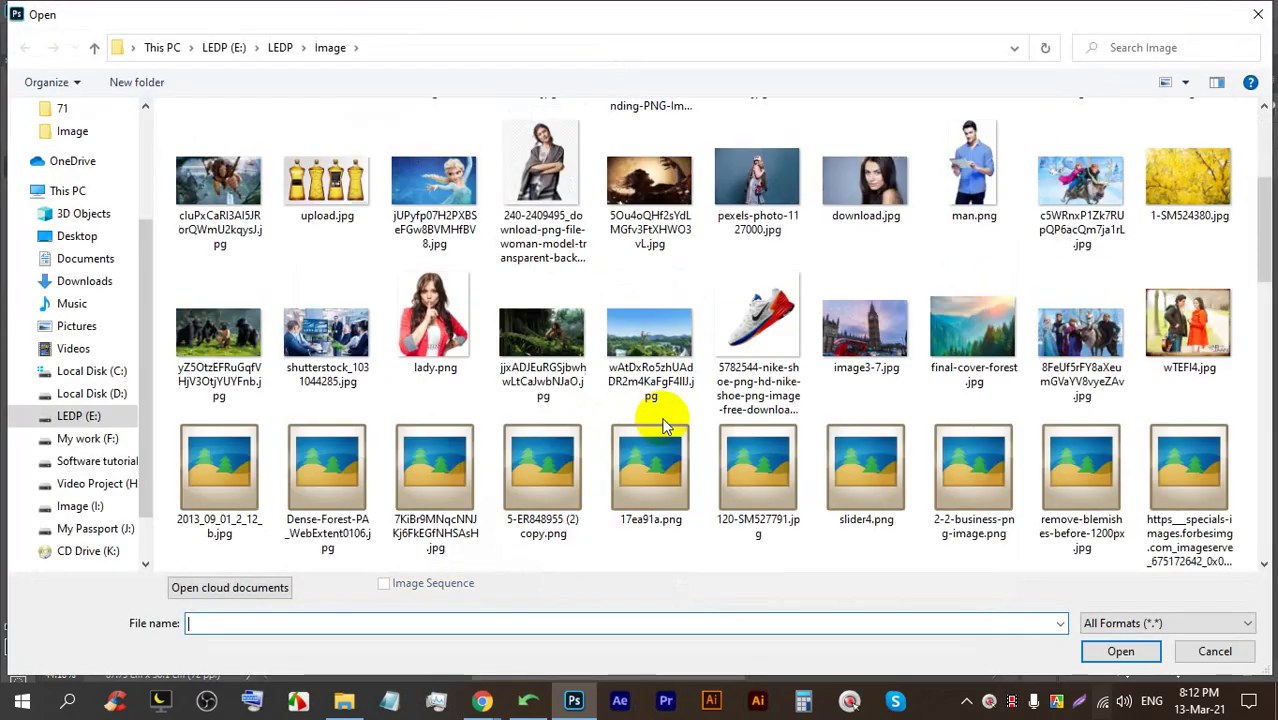
pyautogui.scroll(-3, 667, 404)
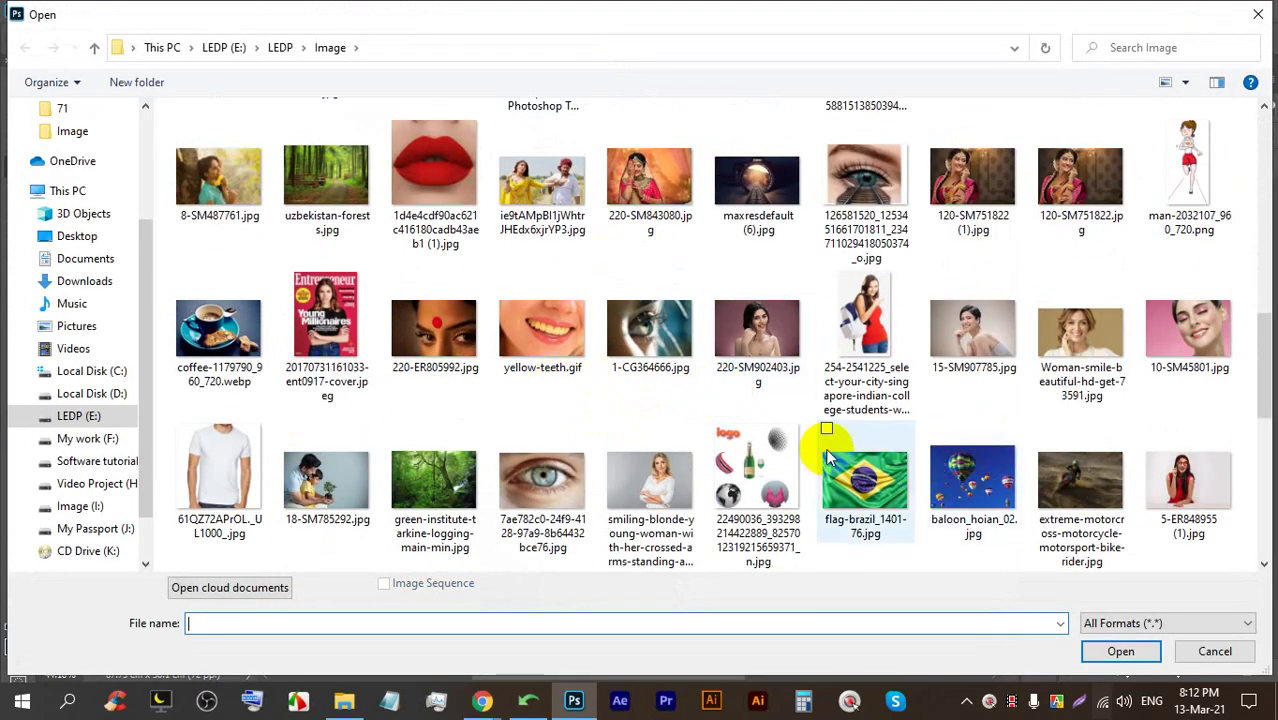
pyautogui.scroll(-3, 668, 428)
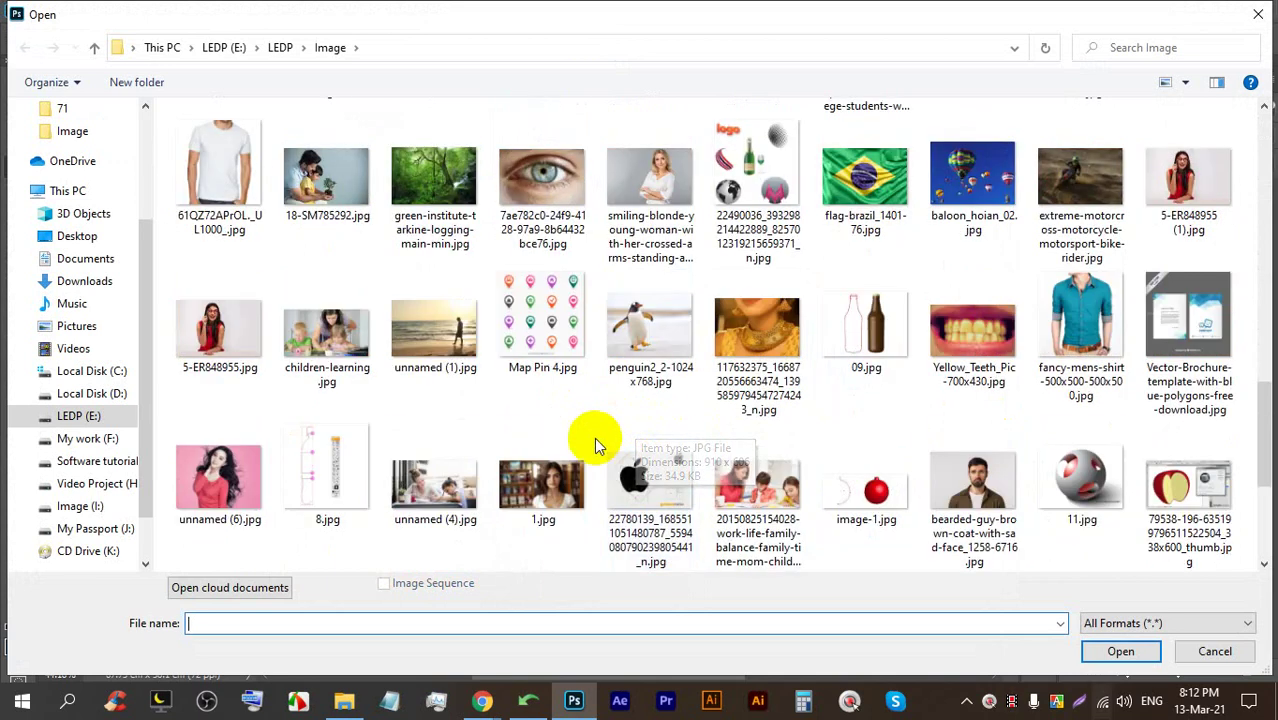
pyautogui.scroll(3, 595, 445)
pyautogui.doubleClick(650, 470)
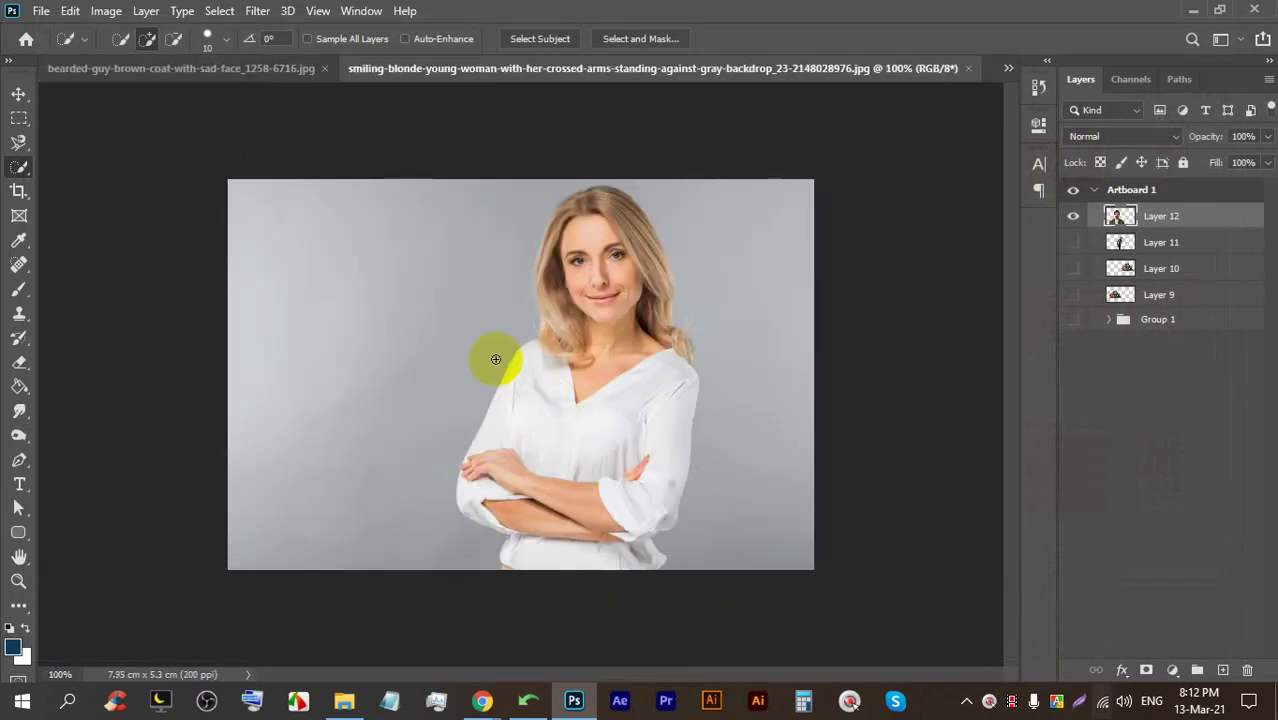
# Select the blonde woman's hair, face and body with the Quick Selection tool in Add to selection mode
pyautogui.scroll(1, 545, 269)
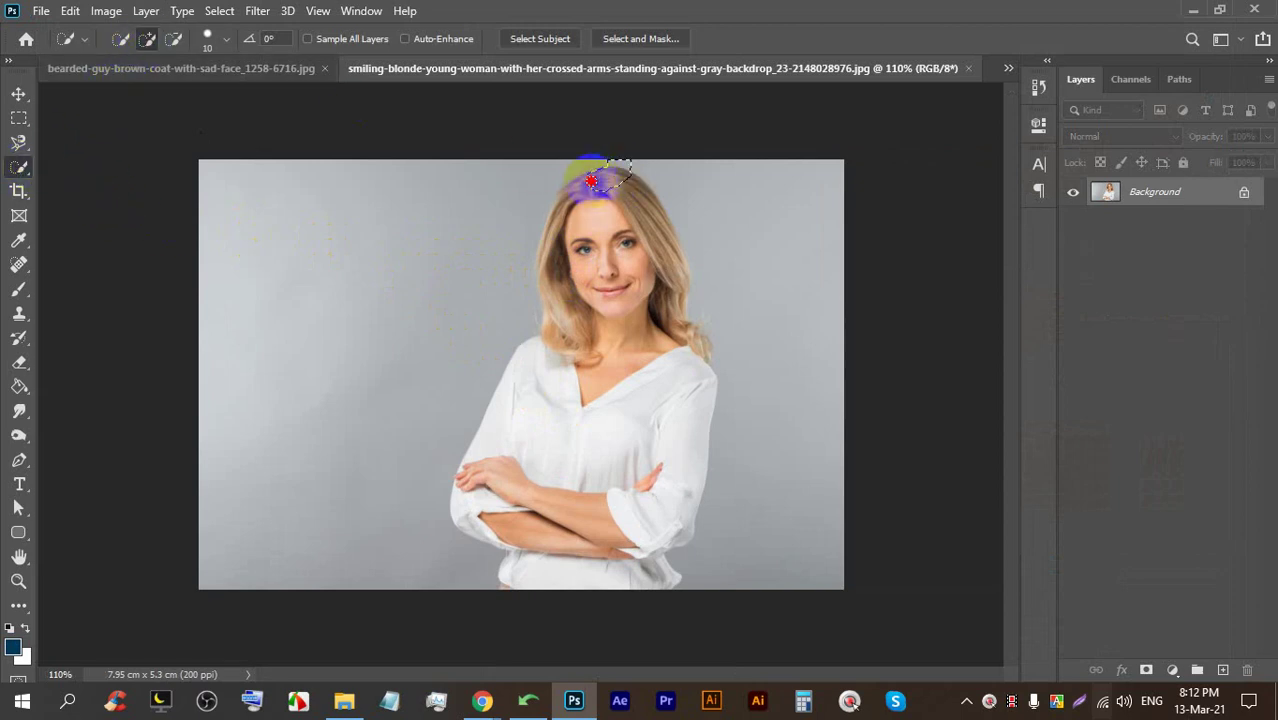
pyautogui.scroll(3, 588, 186)
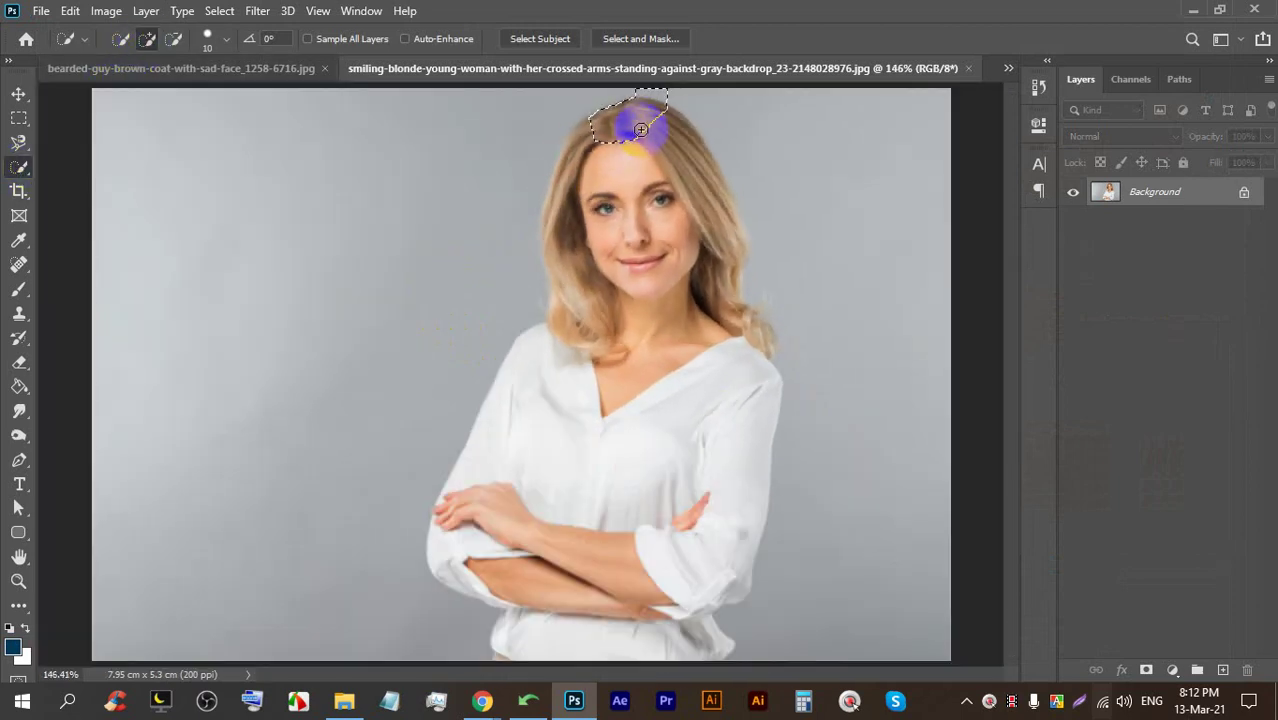
pyautogui.moveTo(583, 325)
pyautogui.mouseDown()
pyautogui.moveTo(531, 397)
pyautogui.moveTo(513, 516)
pyautogui.moveTo(465, 539)
pyautogui.moveTo(581, 613)
pyautogui.moveTo(588, 654)
pyautogui.moveTo(501, 666)
pyautogui.moveTo(657, 638)
pyautogui.moveTo(685, 484)
pyautogui.moveTo(721, 311)
pyautogui.mouseUp()
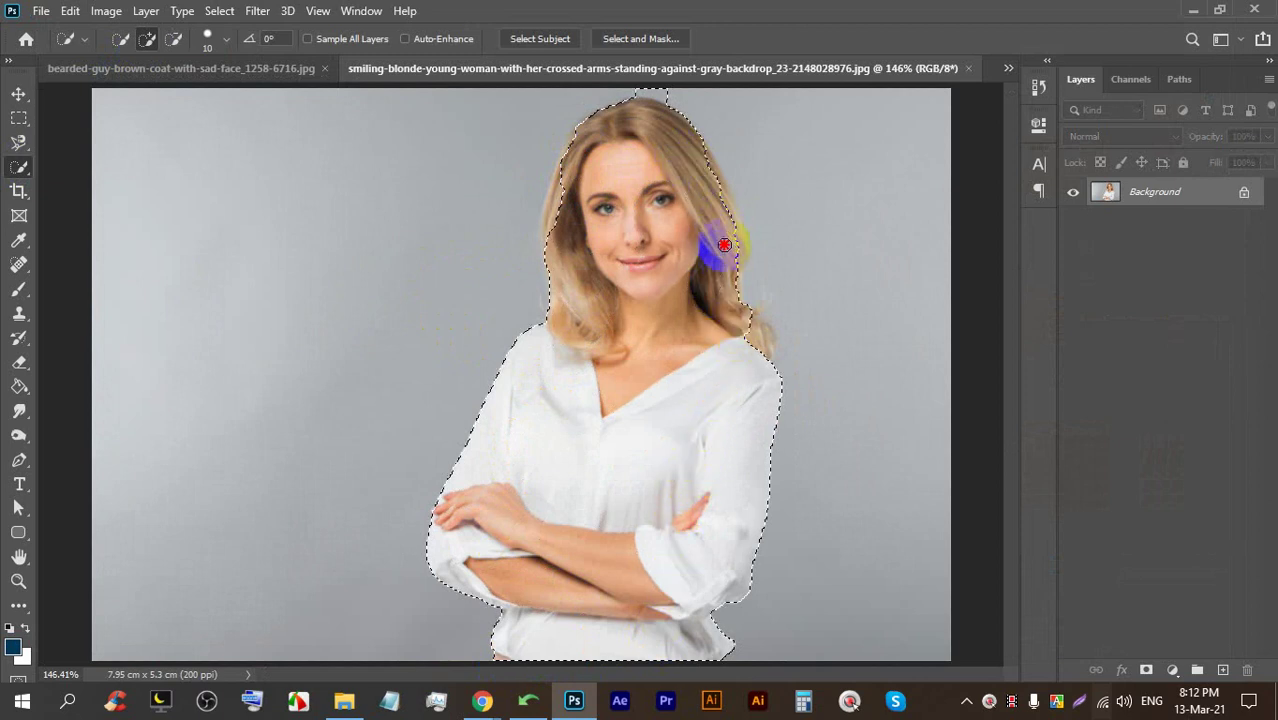
# Extend the selection over the missed hair edge and curls on the side above the woman's left shoulder
pyautogui.scroll(5, 713, 185)
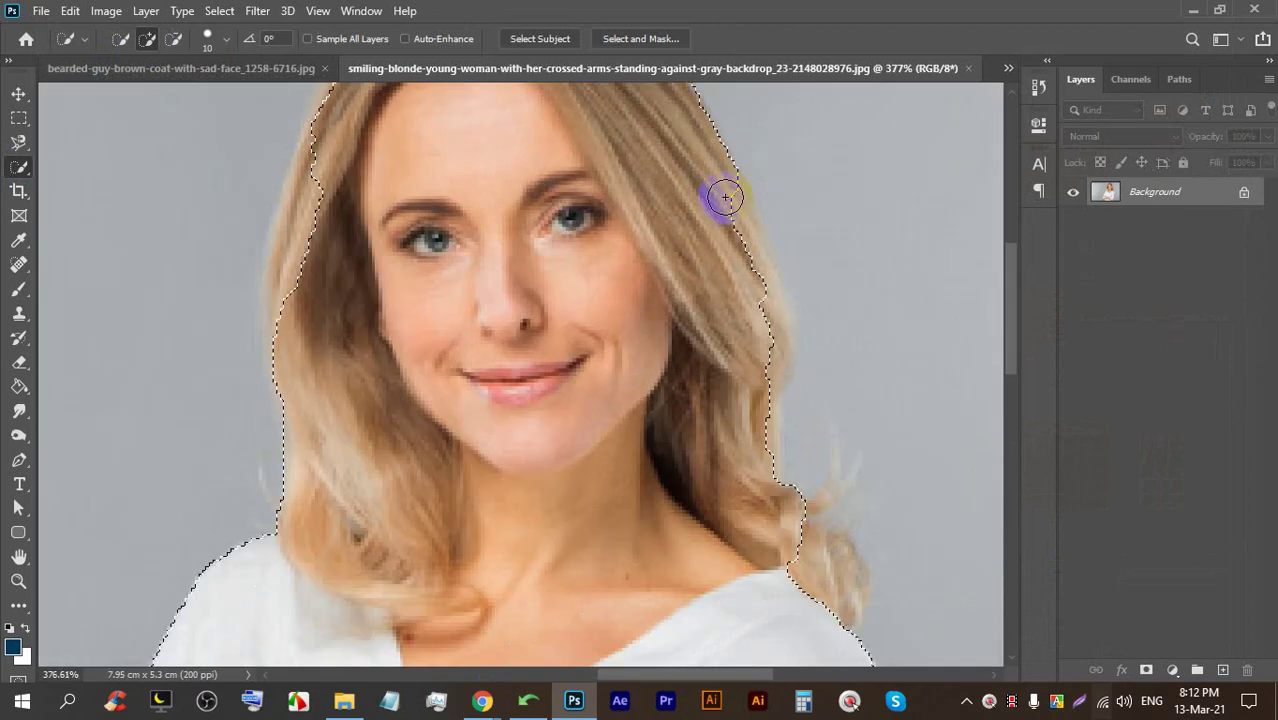
pyautogui.moveTo(727, 235); pyautogui.dragTo(736, 250)
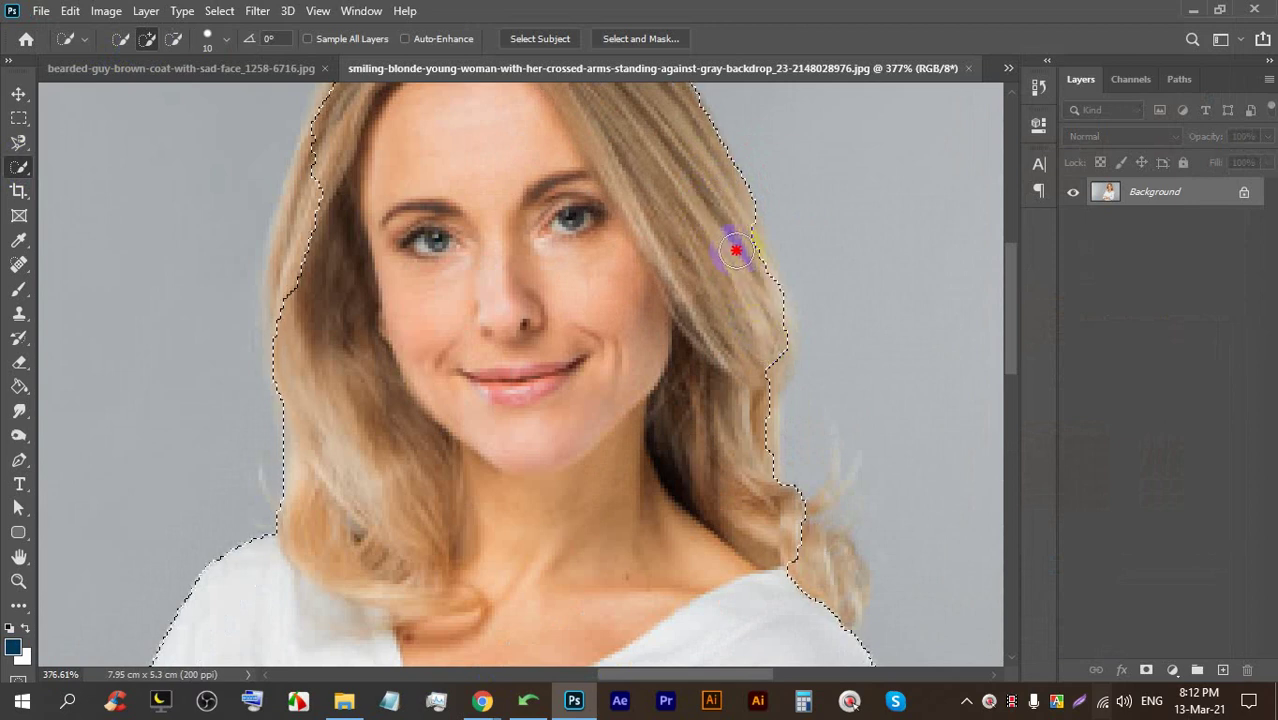
pyautogui.scroll(-1, 760, 309)
pyautogui.moveTo(786, 535); pyautogui.dragTo(818, 548)
pyautogui.scroll(-3, 713, 400)
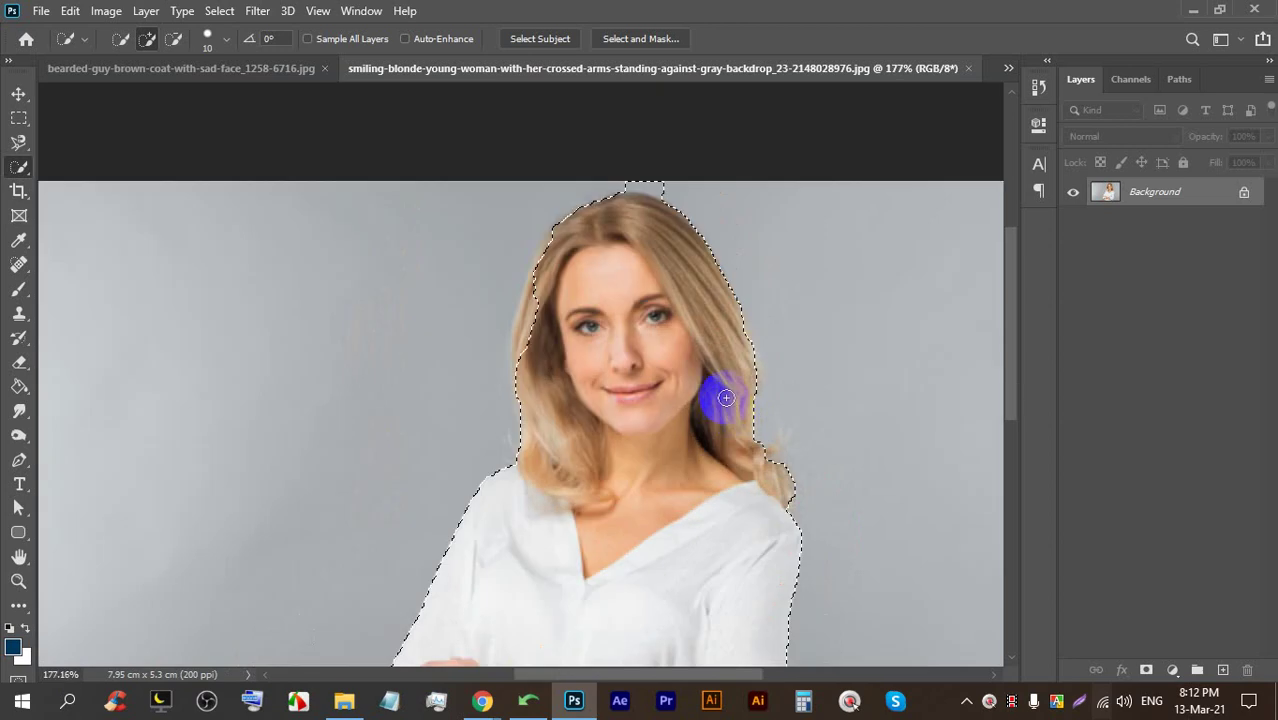
# Subtract the stray background patch above the woman's head from the selection using Subtract from selection mode
pyautogui.scroll(5, 645, 160)
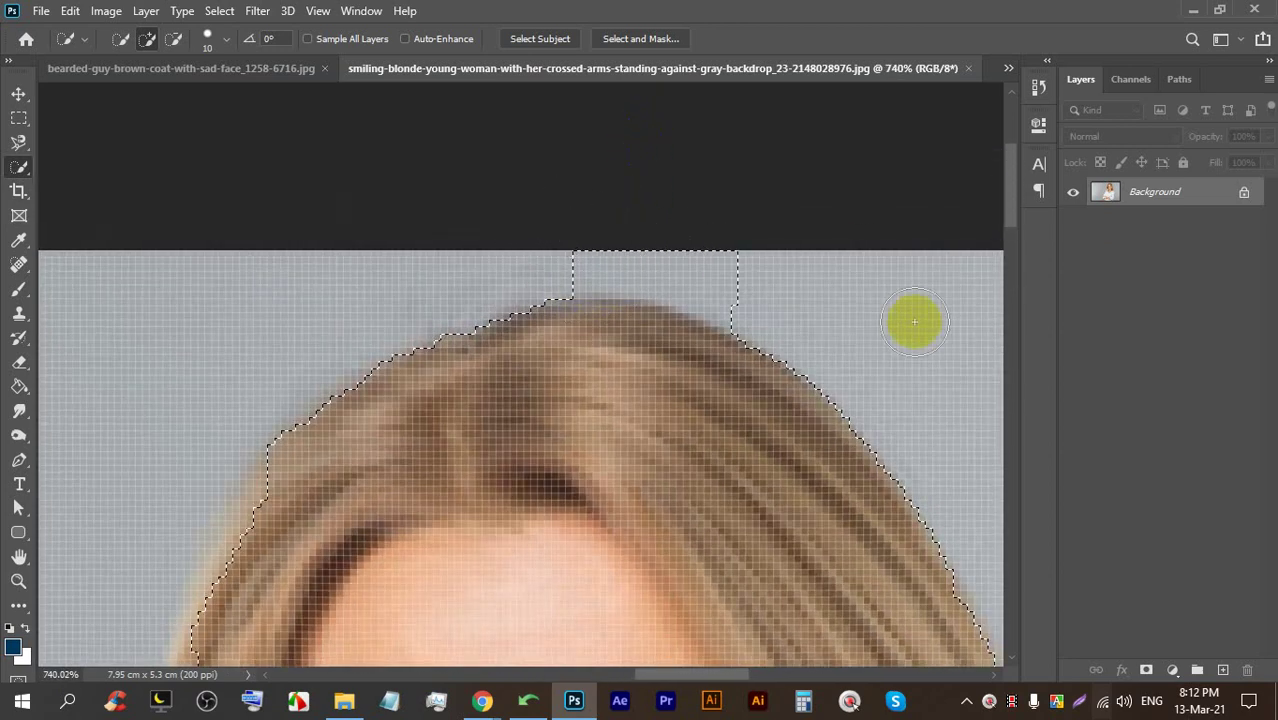
pyautogui.scroll(-3, 586, 263)
pyautogui.scroll(-3, 586, 263)
pyautogui.scroll(5, 613, 294)
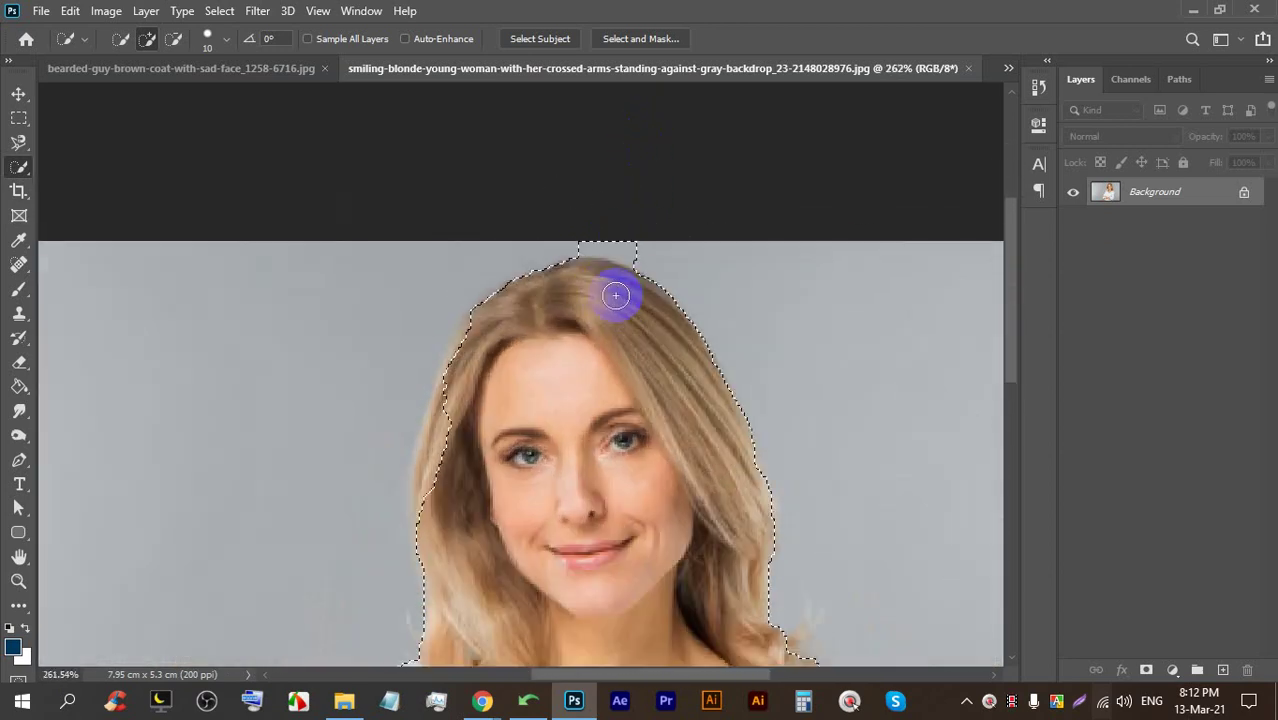
pyautogui.click(148, 40)
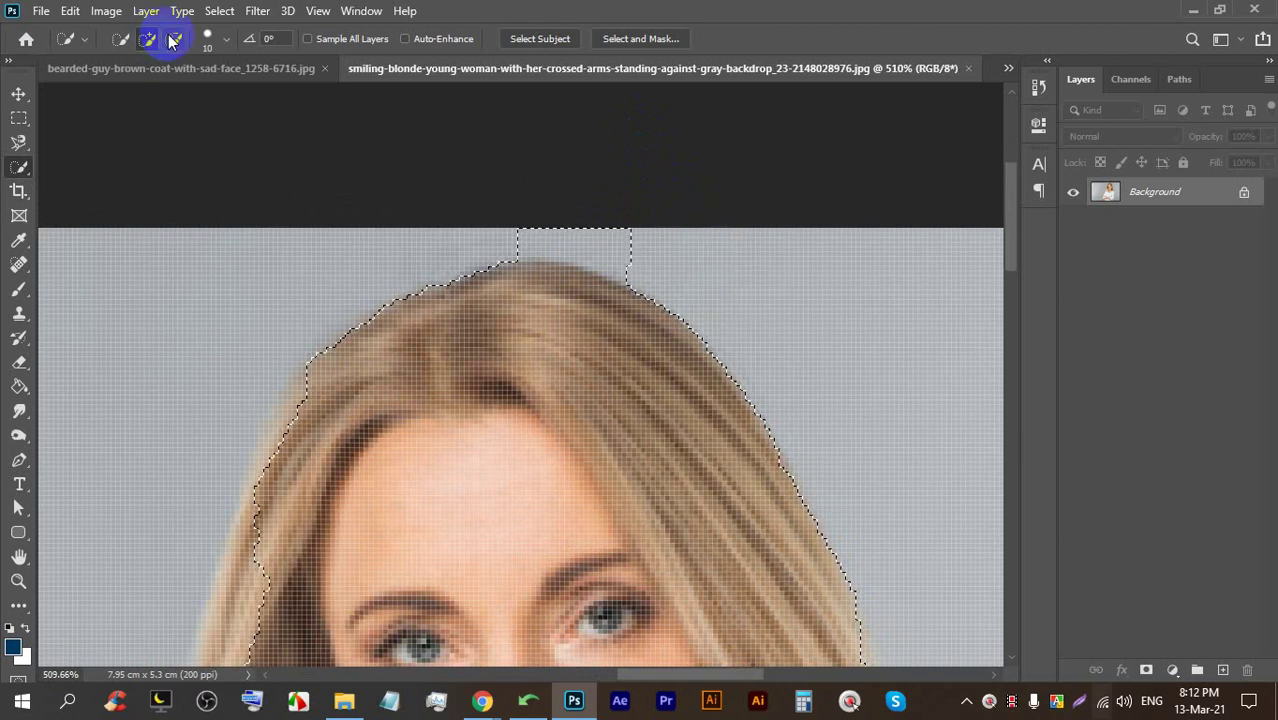
pyautogui.click(172, 39)
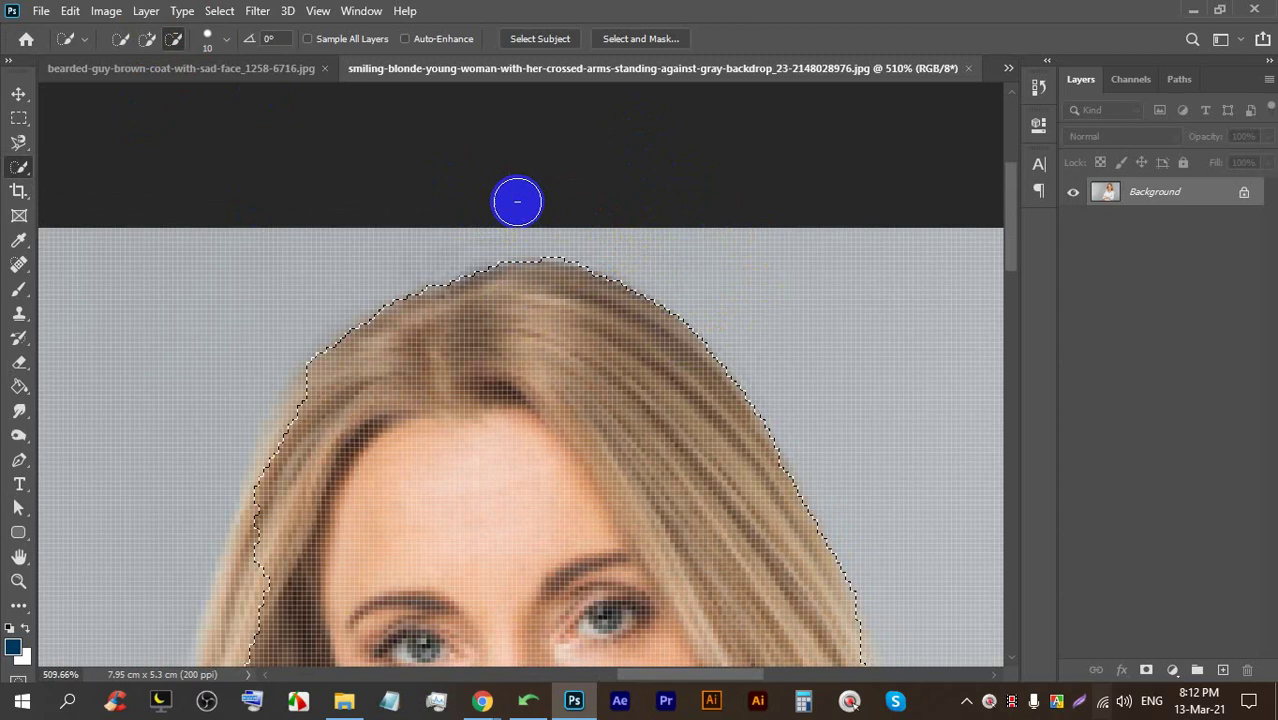
pyautogui.scroll(-4, 665, 237)
pyautogui.scroll(6, 742, 320)
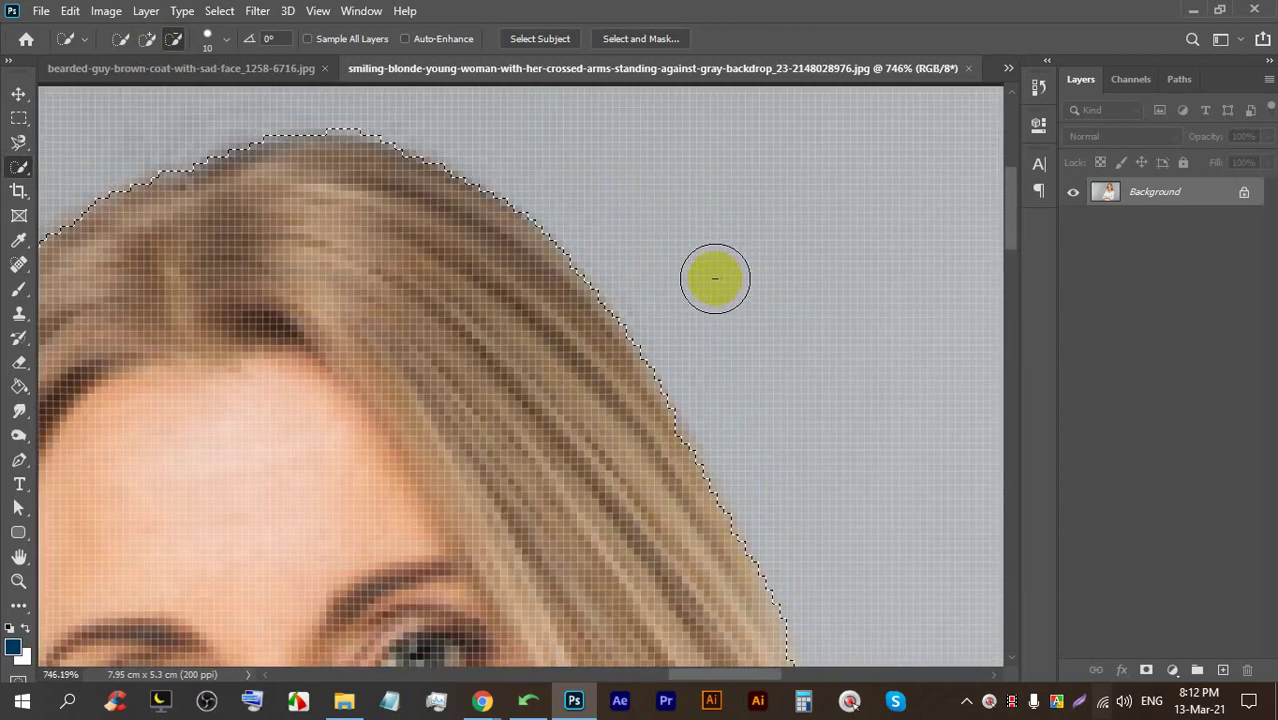
pyautogui.scroll(-6, 715, 278)
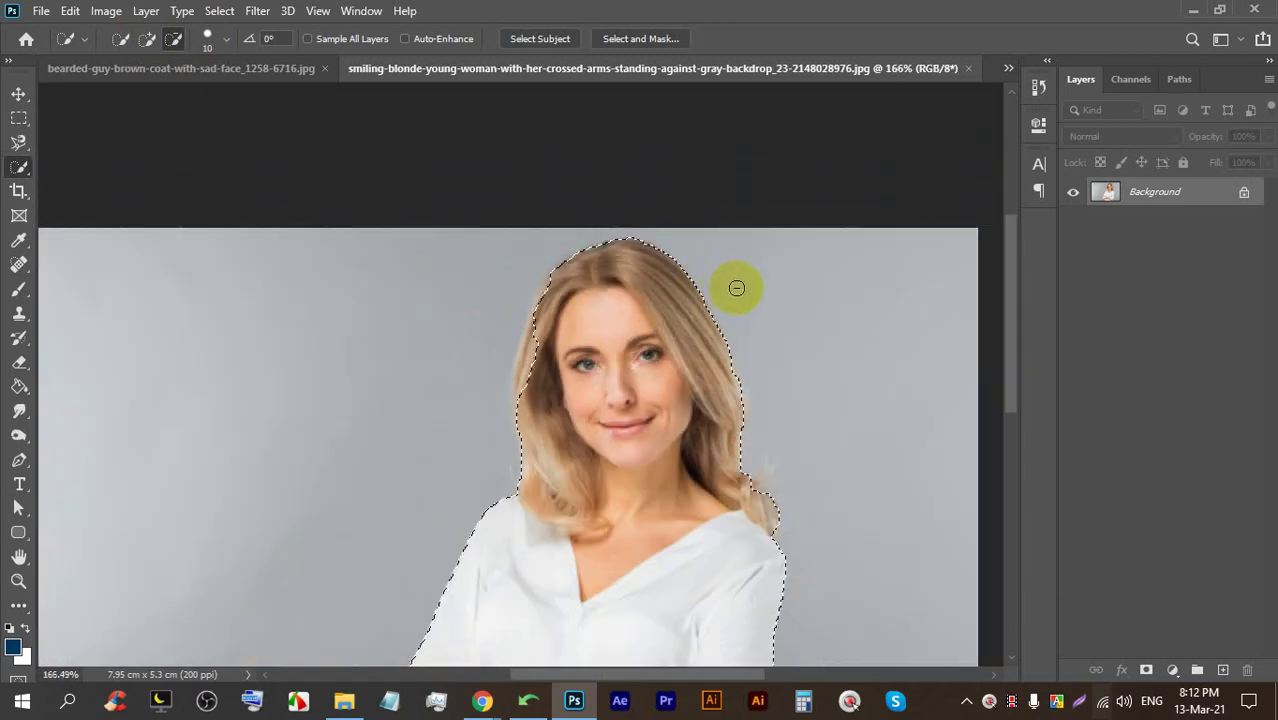
pyautogui.scroll(1, 736, 288)
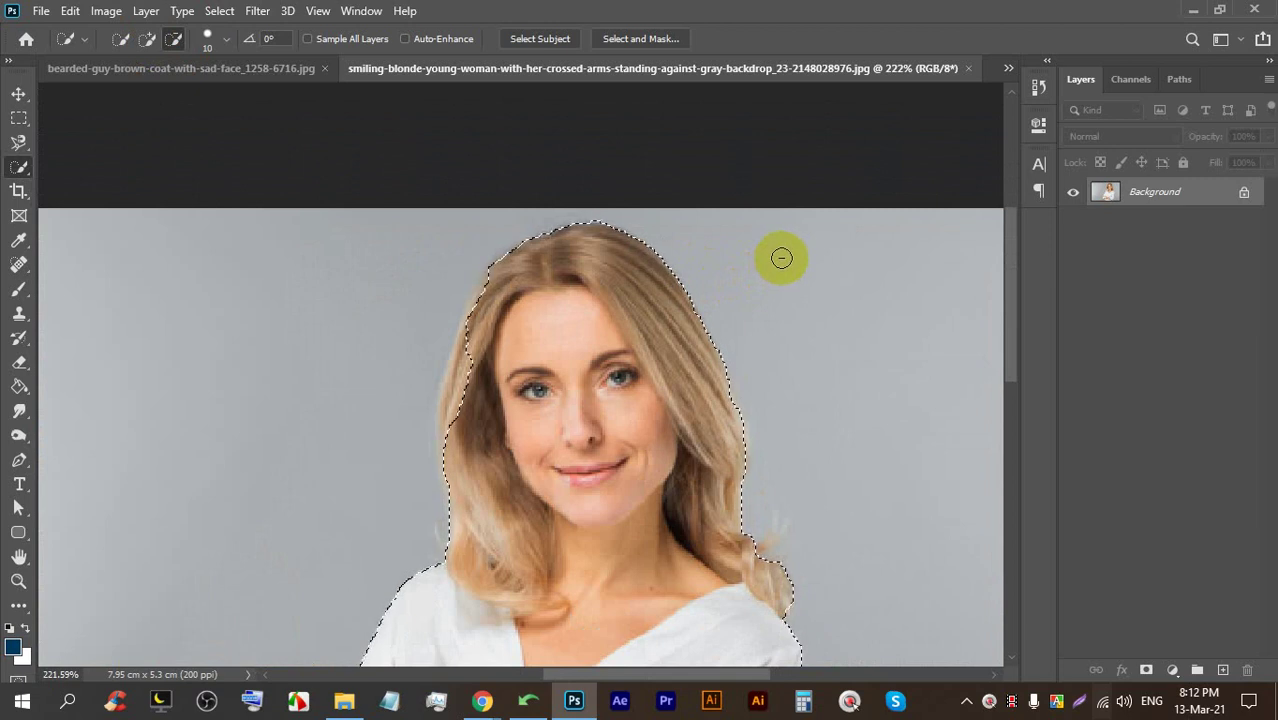
# Try smaller and larger Quick Selection brush sizes, ending at 50 px
pyautogui.press('[')
pyautogui.press('[')
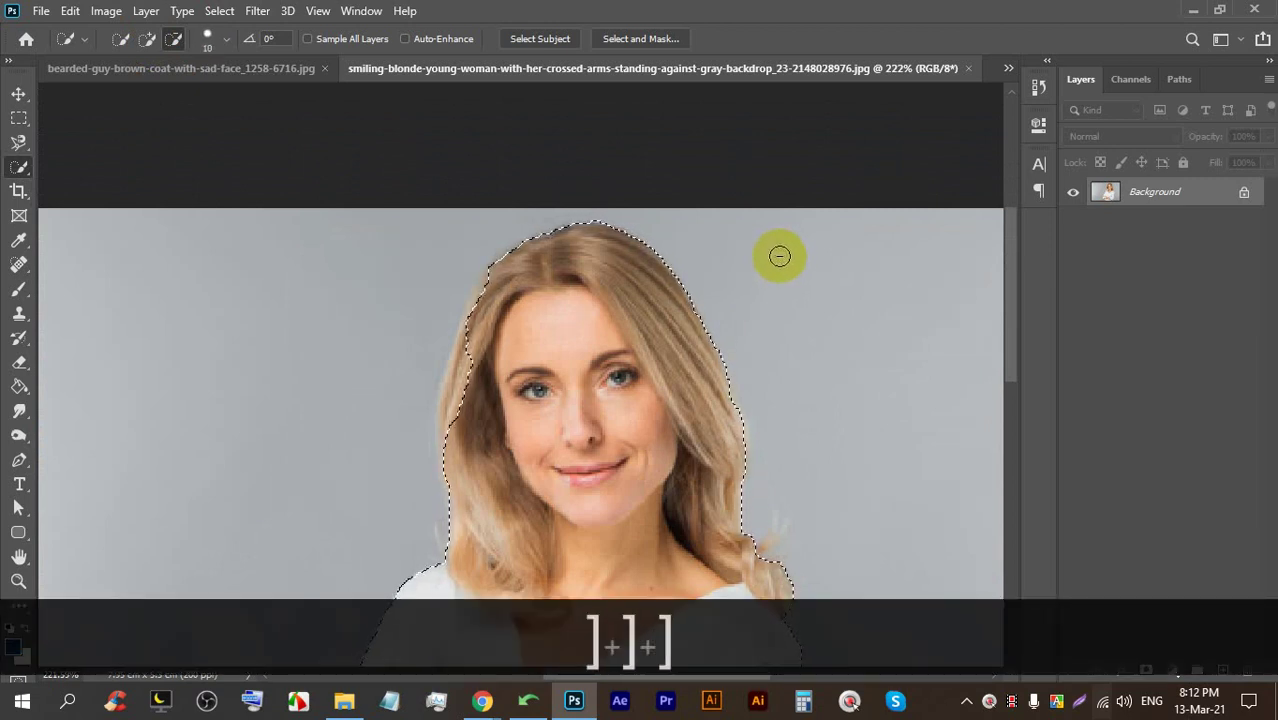
pyautogui.press(']')
pyautogui.press(']')
pyautogui.press(']')
pyautogui.press(']')
pyautogui.press(']')
pyautogui.press(']')
pyautogui.press('[')
pyautogui.press('[')
pyautogui.press('[')
pyautogui.press(']')
pyautogui.press(']')
pyautogui.press(']')
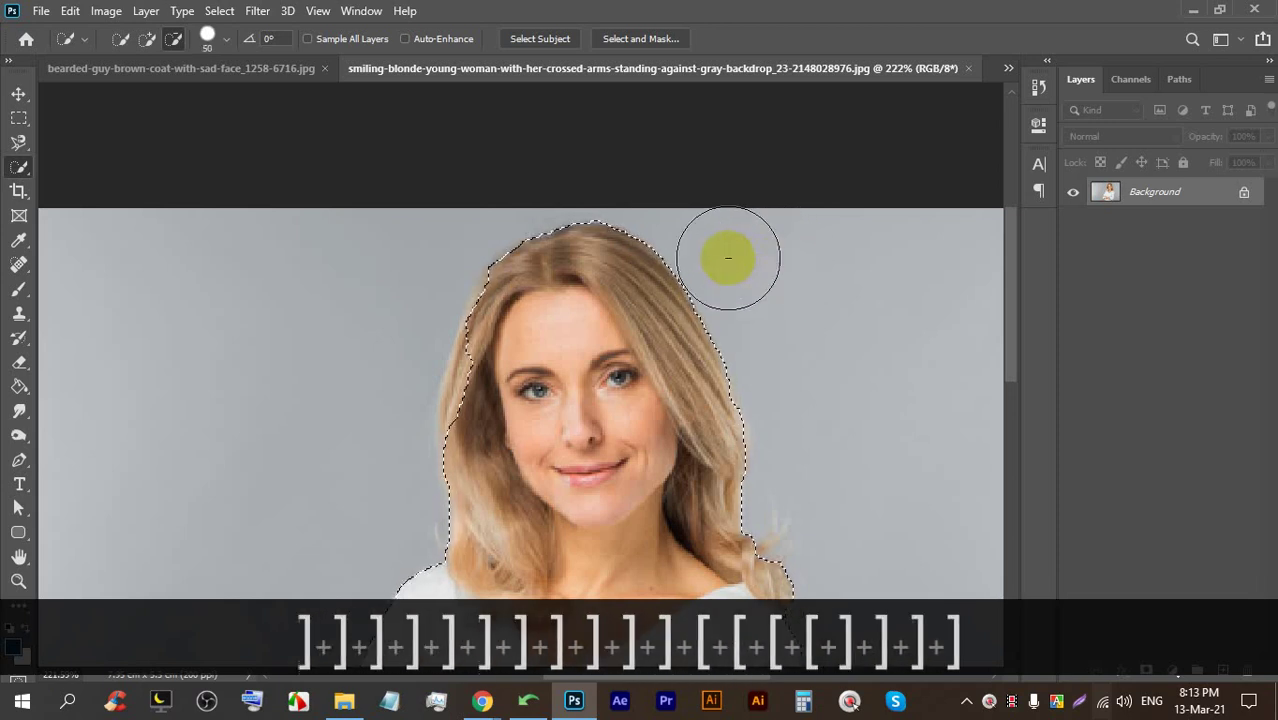
# Adjust the Quick Selection brush size to 35 px in the brush options
pyautogui.click(207, 37)
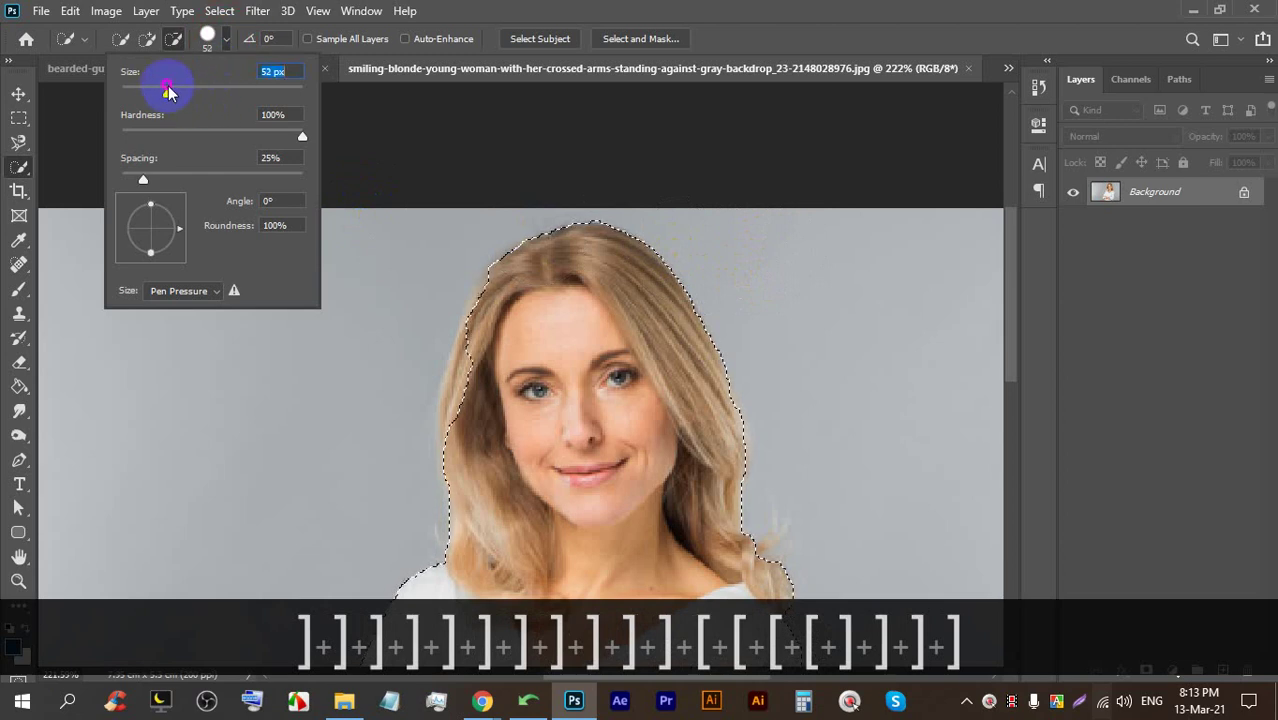
pyautogui.moveTo(168, 92); pyautogui.dragTo(240, 93)
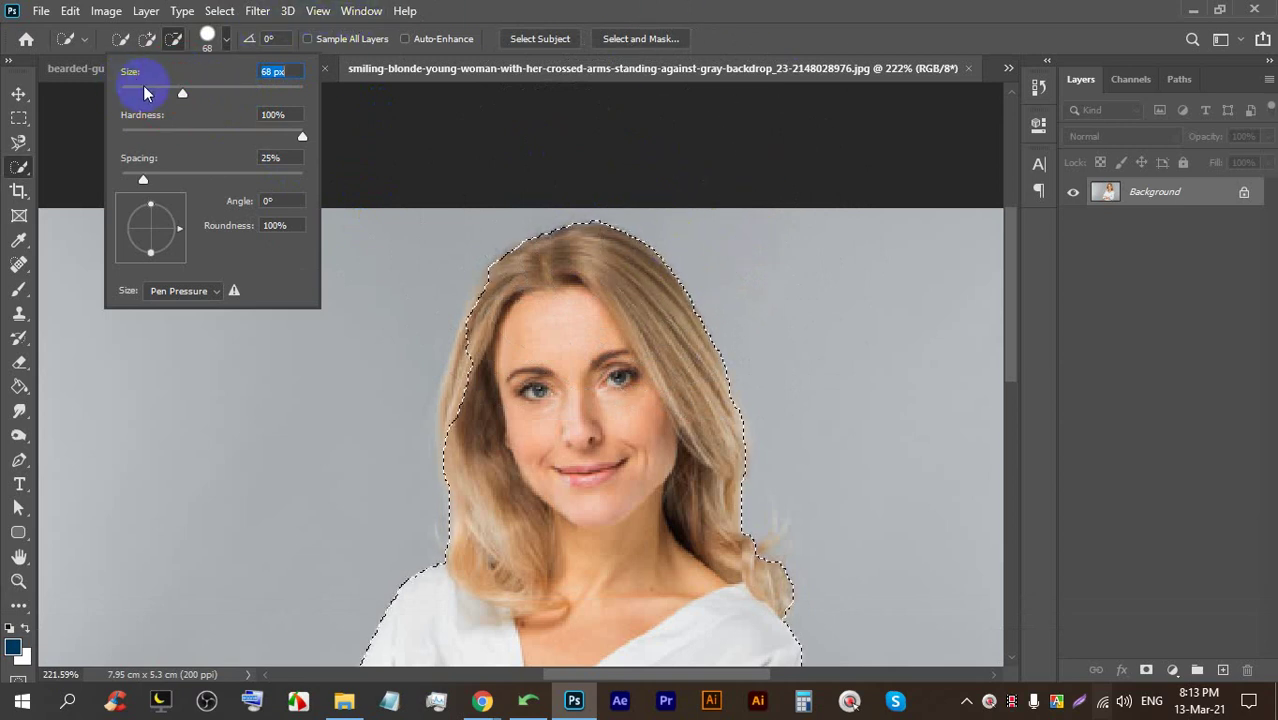
pyautogui.click(637, 243)
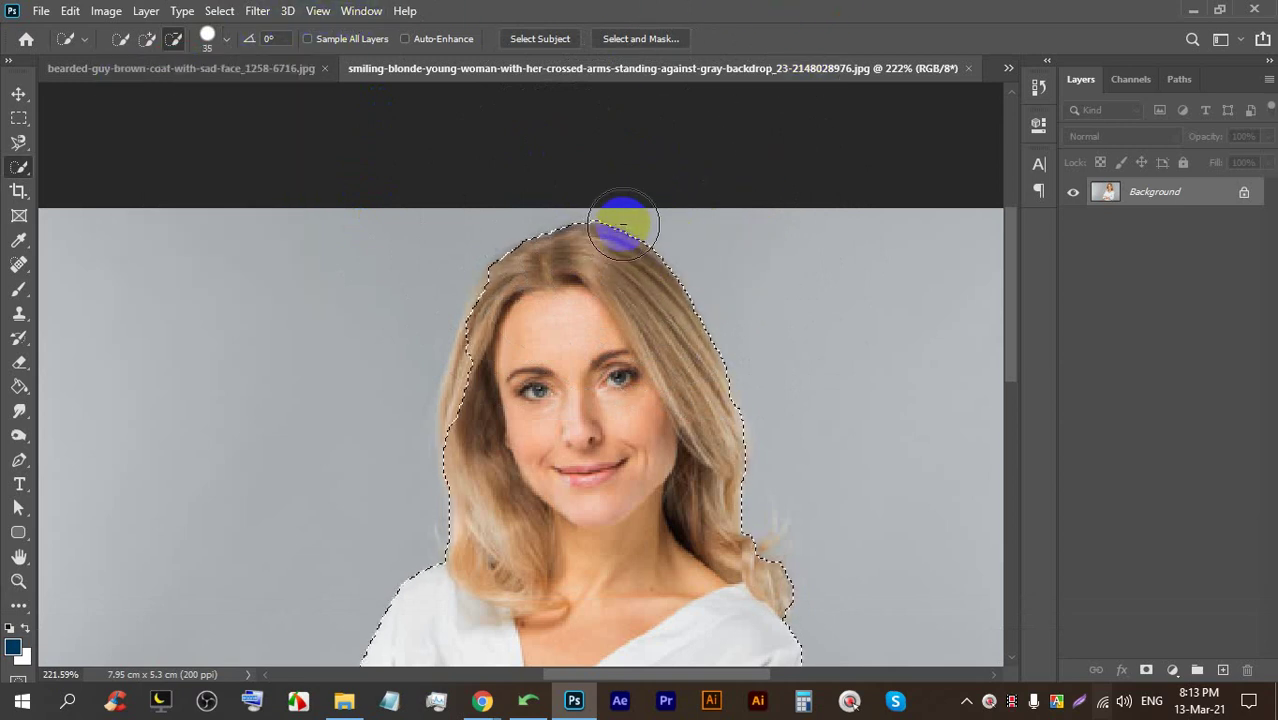
# Reduce the brush to 20 px and add the missed outer hair edge beside the woman's right cheek to the selection
pyautogui.press('[')
pyautogui.press('[')
pyautogui.scroll(3, 485, 356)
pyautogui.press('[')
pyautogui.click(146, 40)
pyautogui.moveTo(490, 345)
pyautogui.mouseDown()
pyautogui.moveTo(462, 448)
pyautogui.moveTo(476, 362)
pyautogui.mouseUp()
pyautogui.moveTo(496, 315); pyautogui.dragTo(513, 265)
pyautogui.scroll(-5, 542, 302)
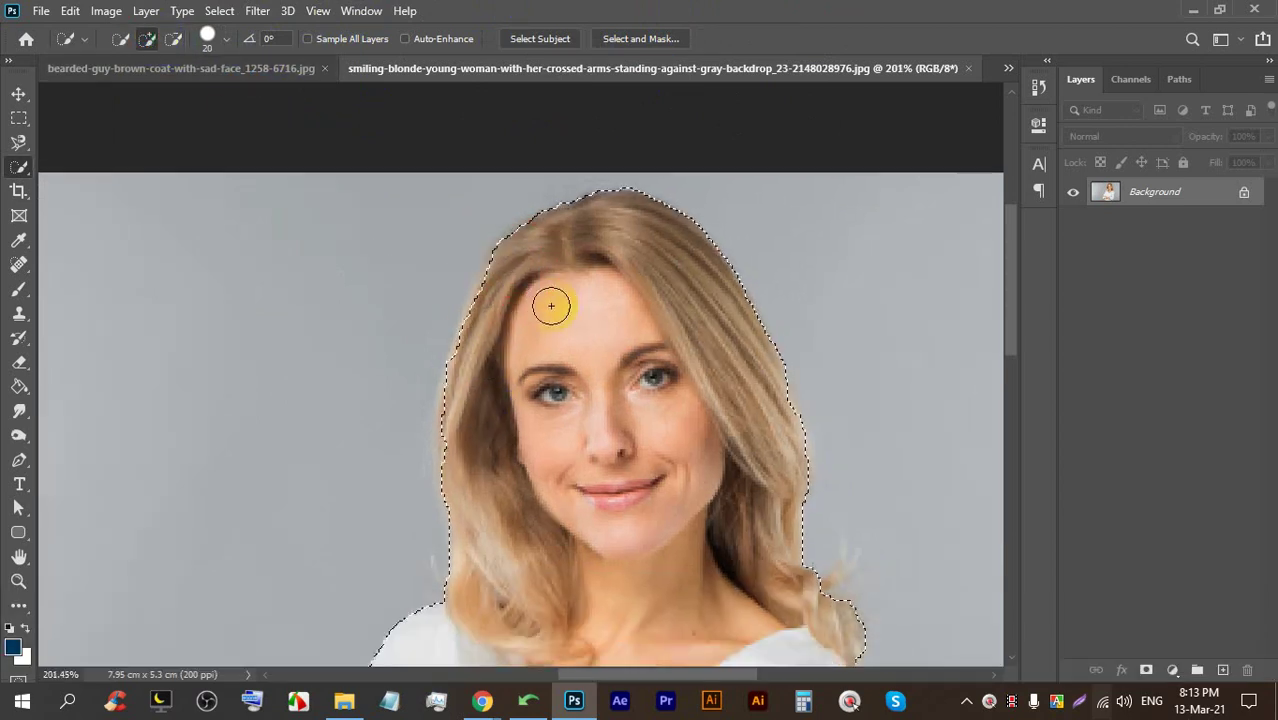
# Move the selected blonde woman's cutout with the Move tool
pyautogui.click(30, 93)
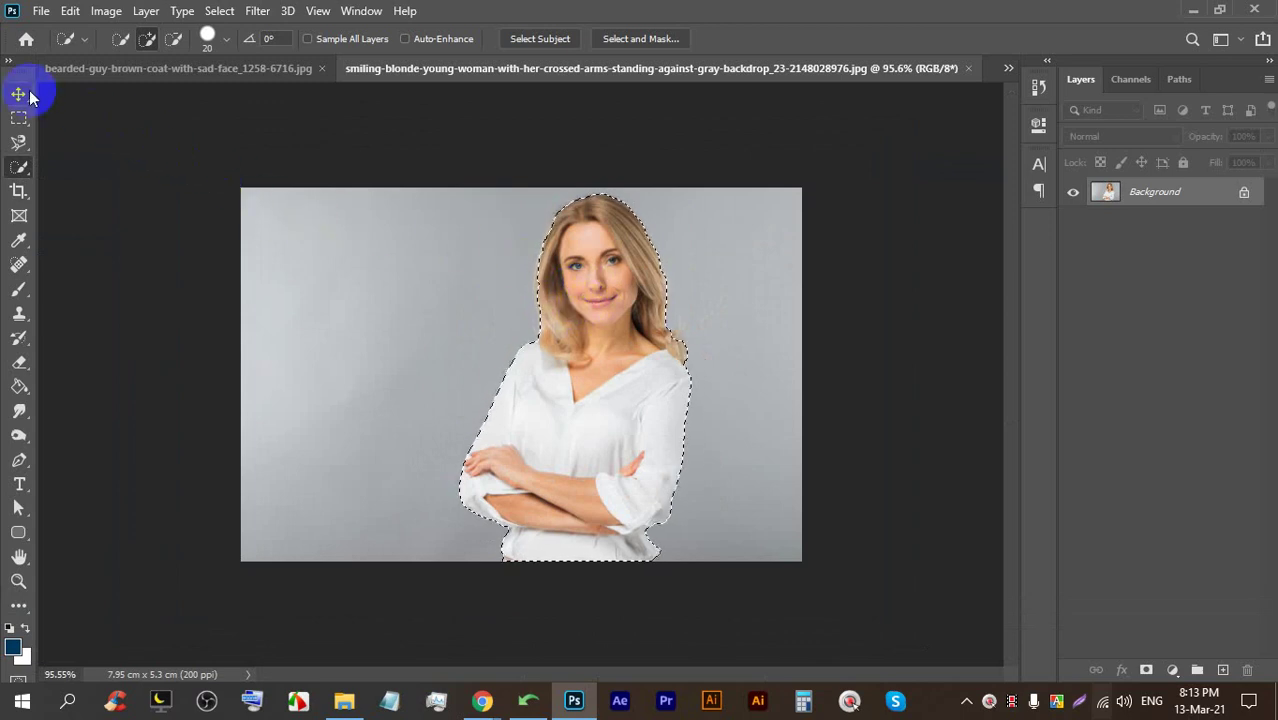
pyautogui.moveTo(570, 314); pyautogui.dragTo(565, 340)
pyautogui.moveTo(495, 258); pyautogui.dragTo(567, 262)
pyautogui.moveTo(642, 357); pyautogui.dragTo(595, 337)
pyautogui.click(786, 70)
# Open 220-SM902403.jpg from the Image folder and fit the whole portrait in view
pyautogui.click(40, 11)
pyautogui.click(50, 47)
pyautogui.scroll(-5, 657, 315)
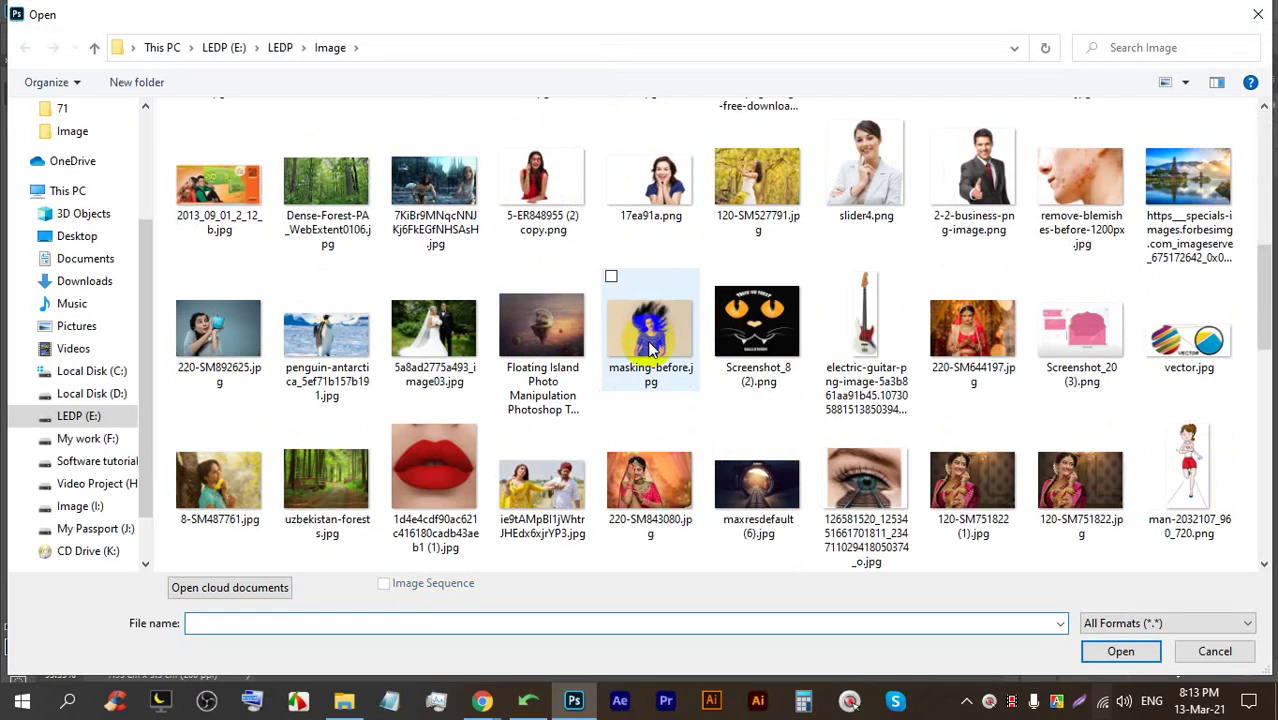
pyautogui.scroll(-3, 655, 330)
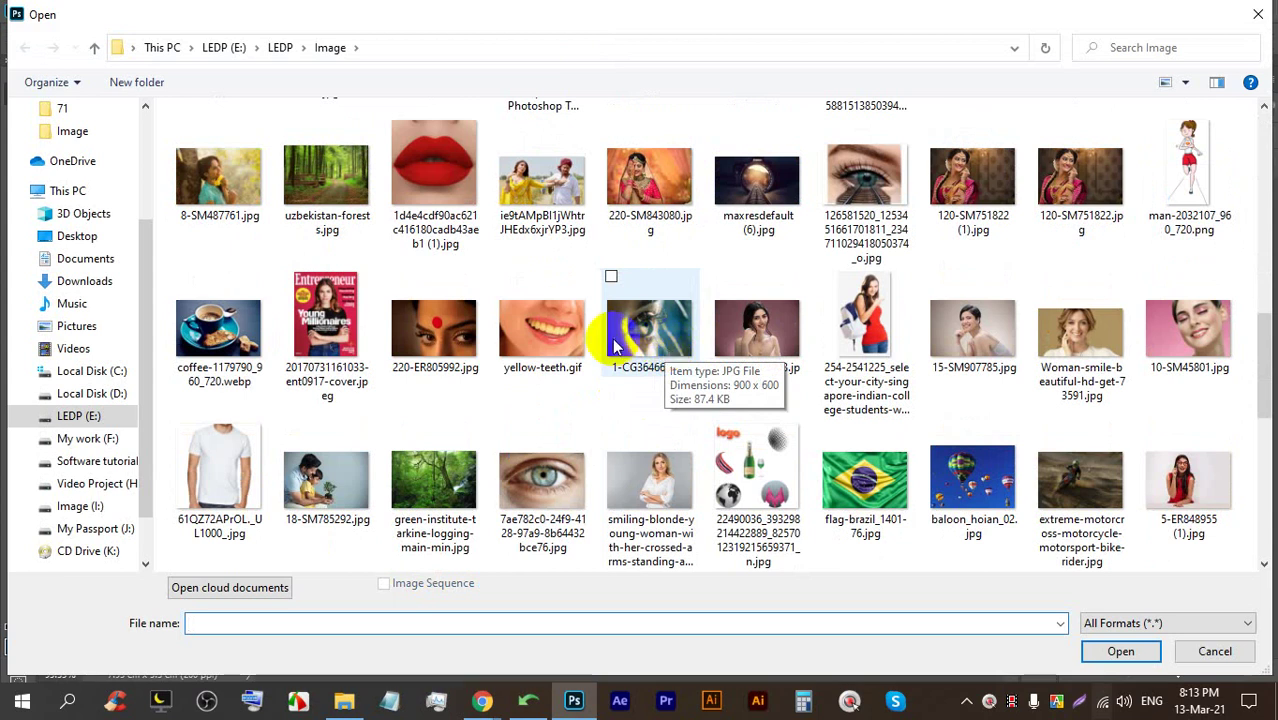
pyautogui.doubleClick(758, 322)
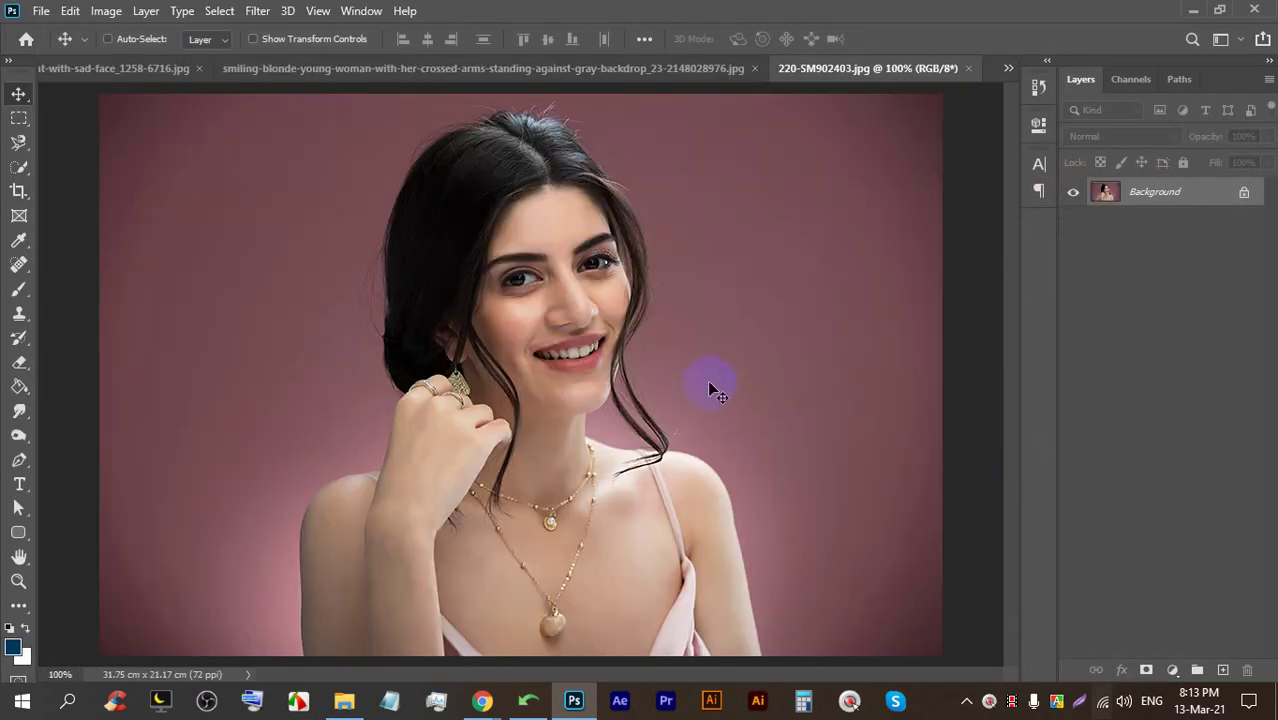
pyautogui.hotkey('ctrl', '-')
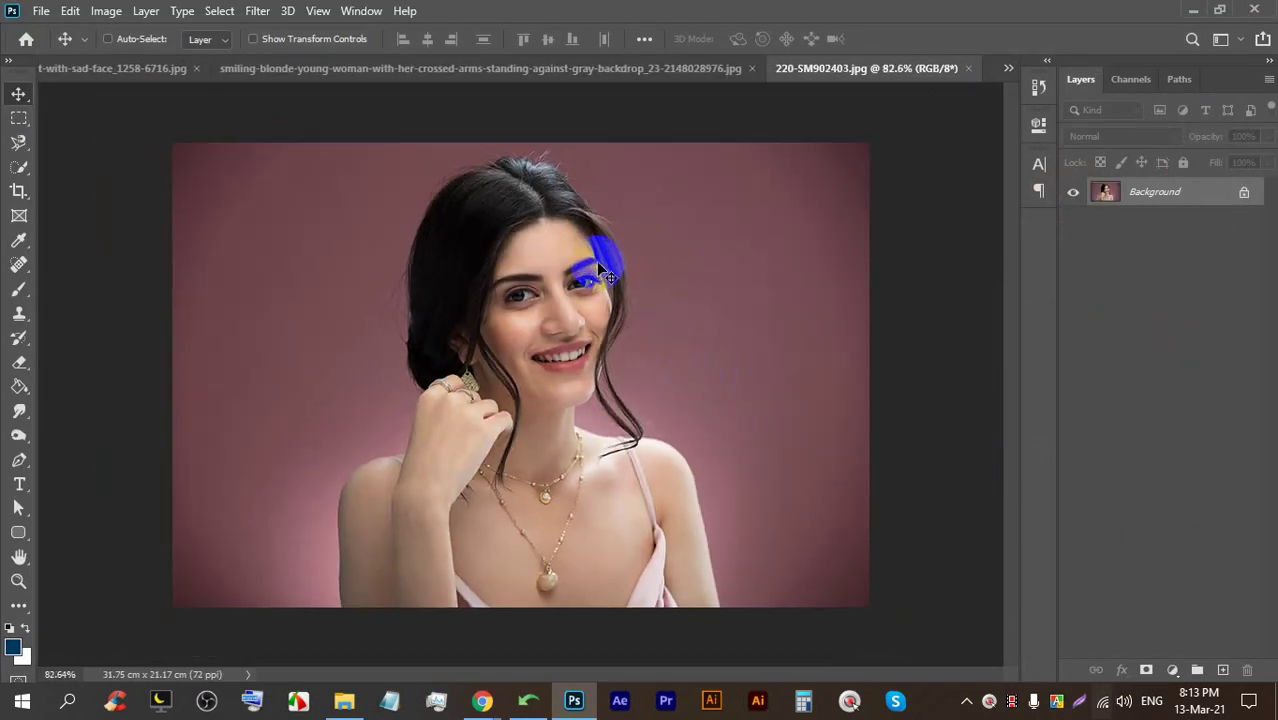
# Select the dark-haired woman's hair, face, raised hand and torso with the Quick Selection tool
pyautogui.click(22, 170)
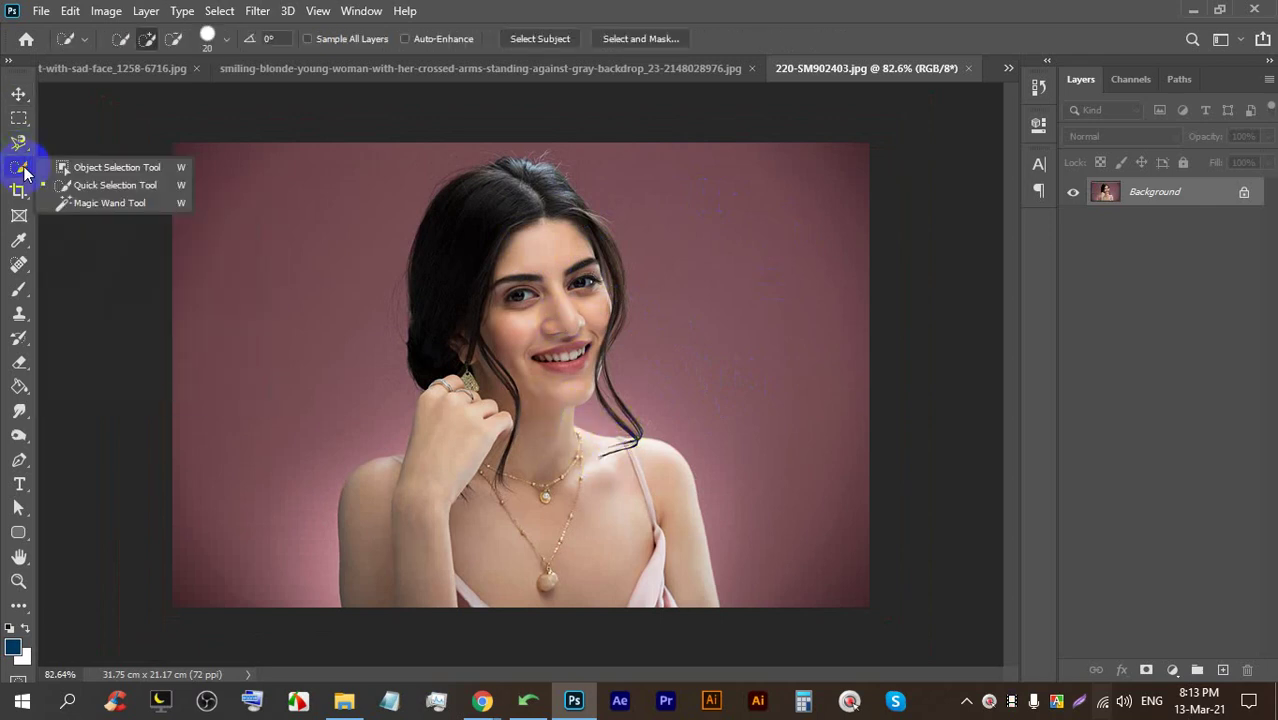
pyautogui.click(91, 184)
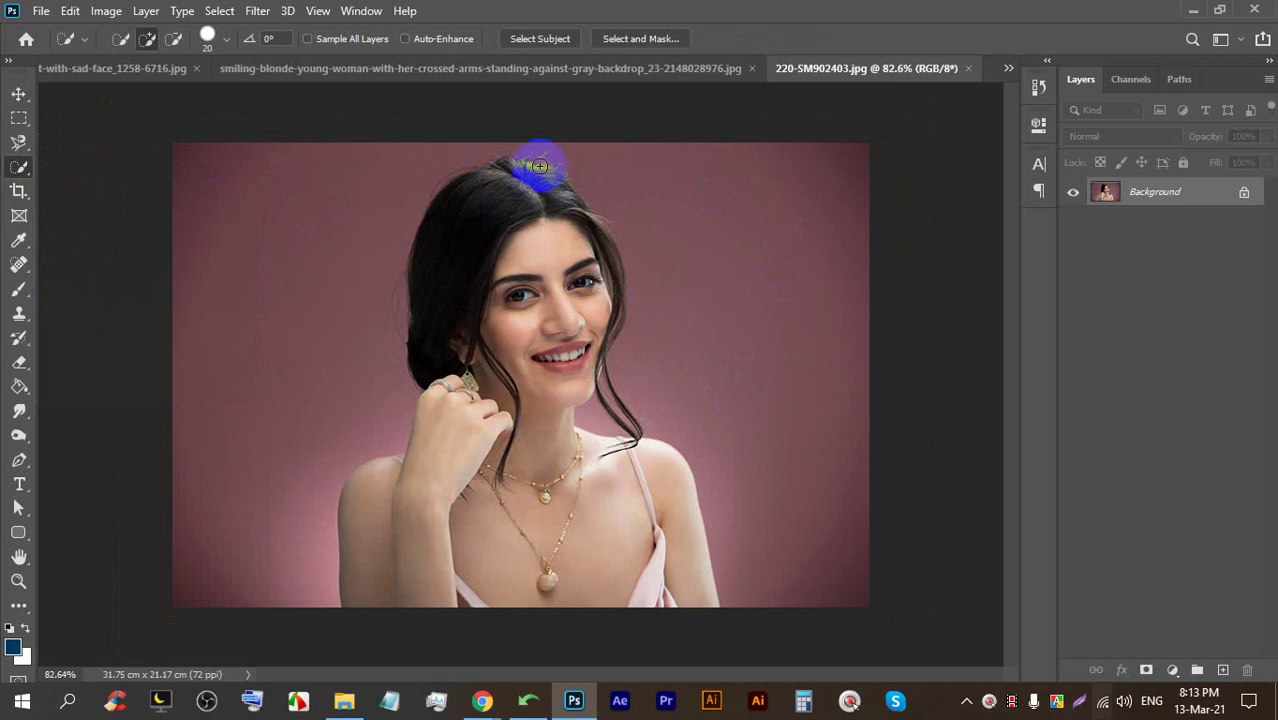
pyautogui.moveTo(513, 215)
pyautogui.mouseDown()
pyautogui.moveTo(482, 220)
pyautogui.moveTo(514, 191)
pyautogui.moveTo(566, 196)
pyautogui.mouseUp()
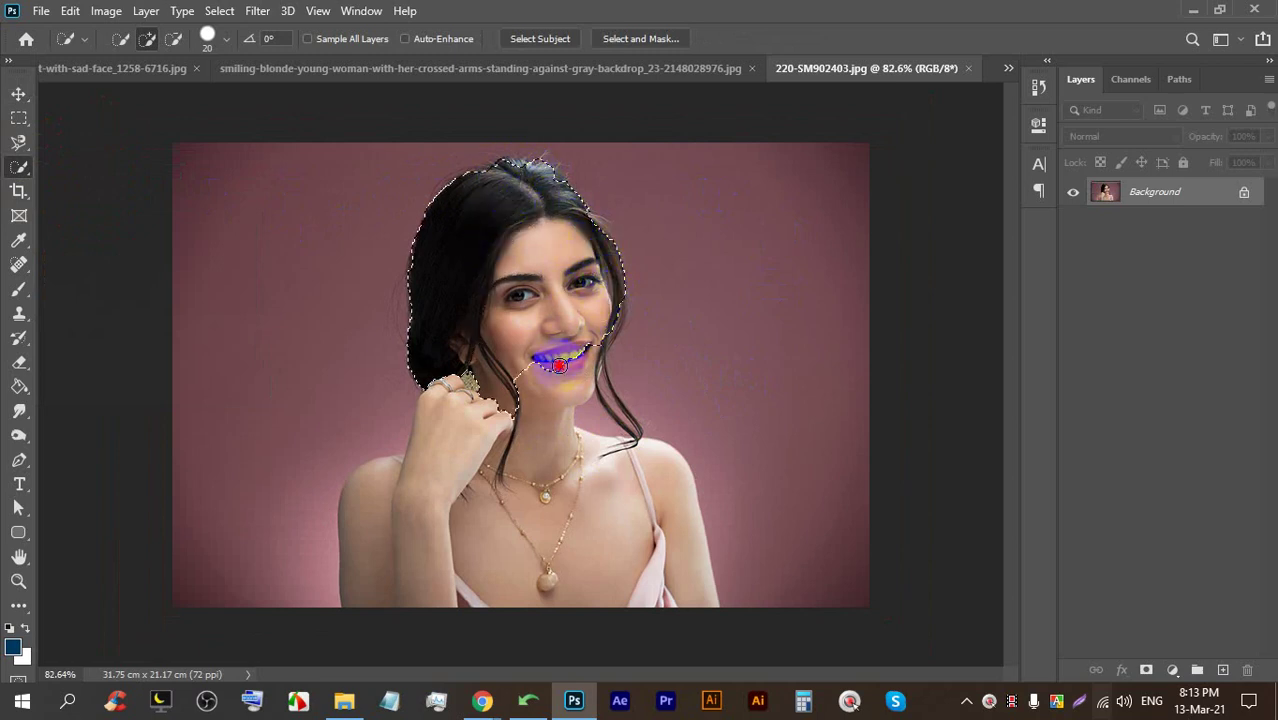
pyautogui.moveTo(487, 411); pyautogui.dragTo(416, 521)
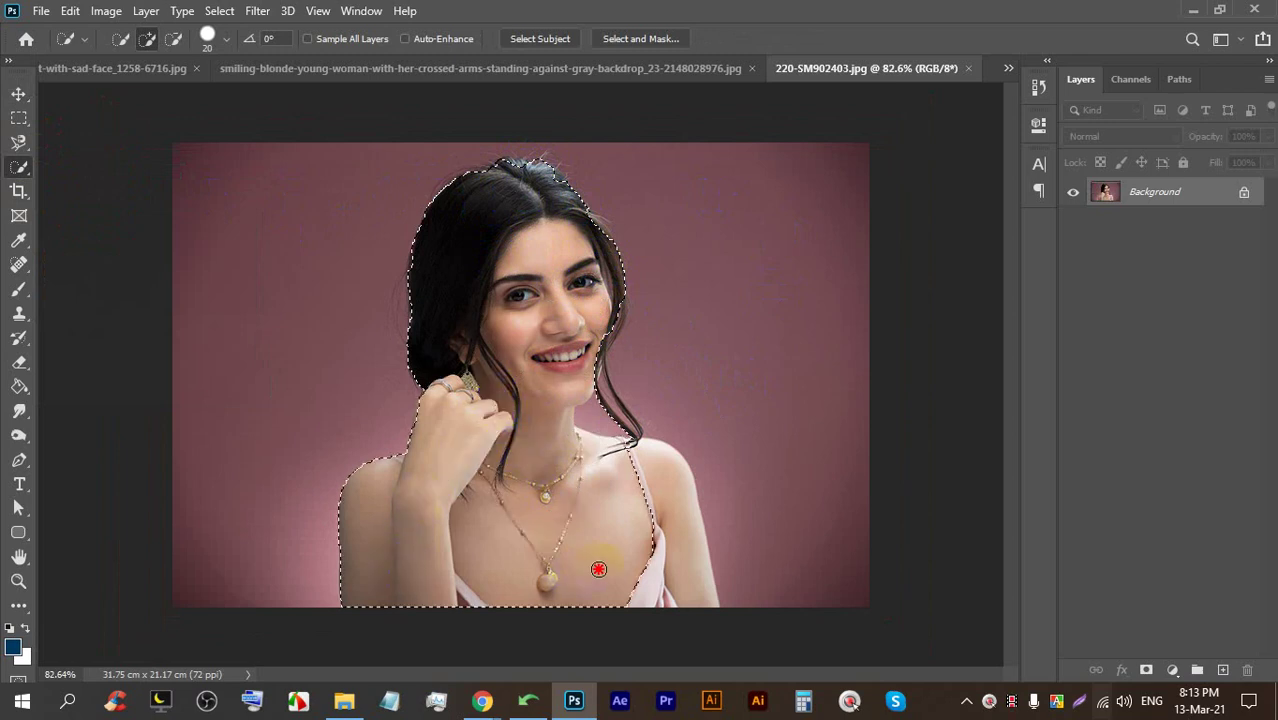
# Add the hair strands beside the woman's cheek and the unselected shoulder to the Quick Selection
pyautogui.scroll(5, 600, 391)
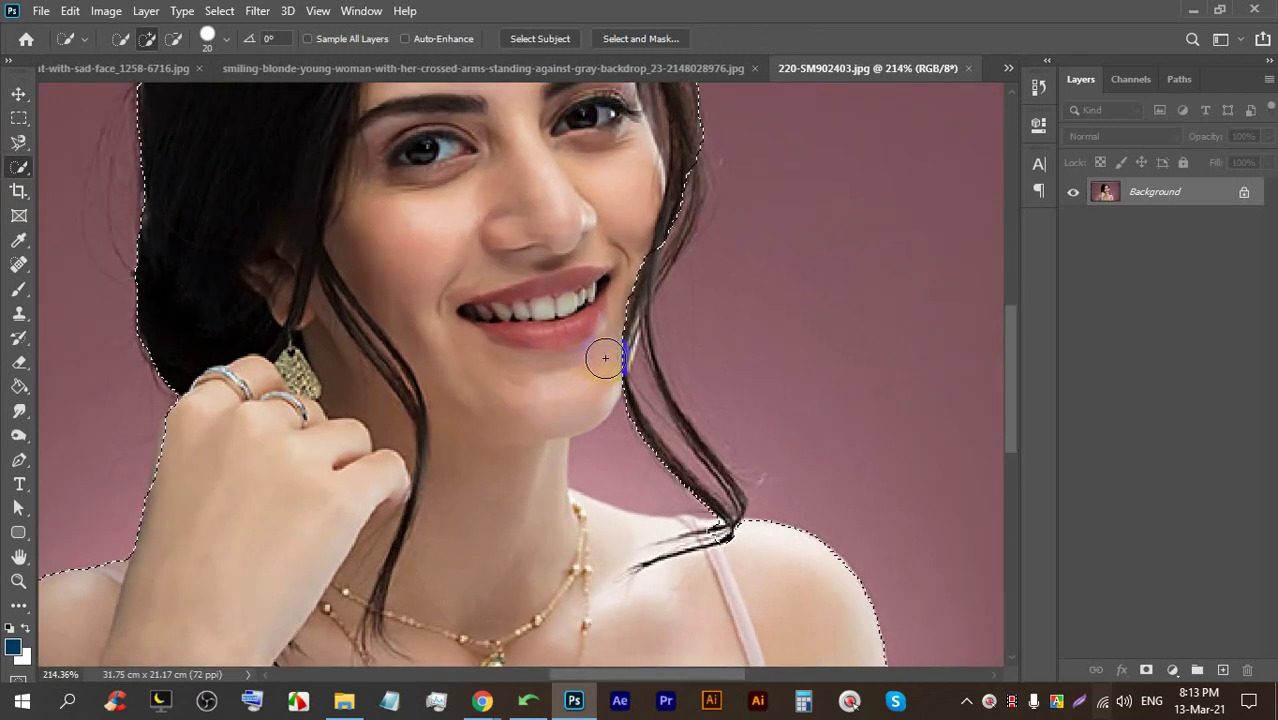
pyautogui.moveTo(646, 318)
pyautogui.mouseDown()
pyautogui.moveTo(650, 285)
pyautogui.moveTo(699, 514)
pyautogui.moveTo(780, 615)
pyautogui.mouseUp()
# Subtract the pink background gap between the chin, neck, shoulder and loose hair strand from the selection
pyautogui.scroll(3, 599, 442)
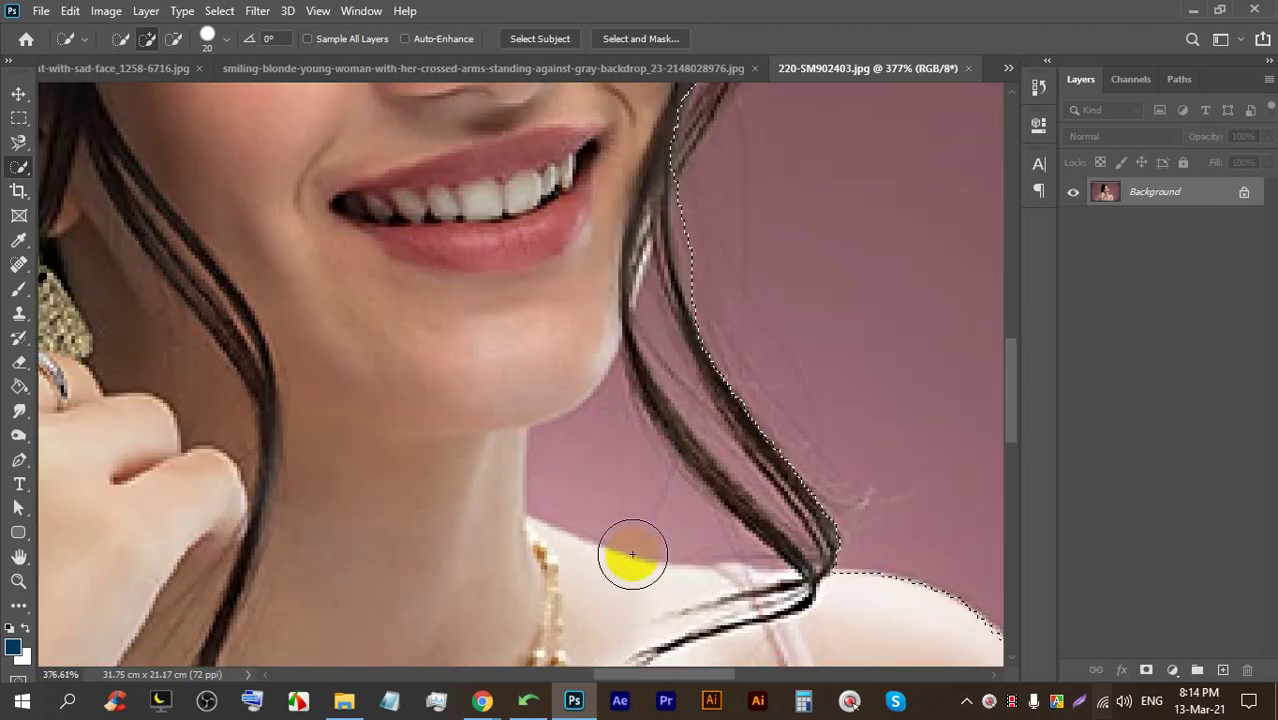
pyautogui.click(173, 38)
pyautogui.moveTo(585, 386)
pyautogui.mouseDown()
pyautogui.moveTo(591, 414)
pyautogui.moveTo(682, 494)
pyautogui.moveTo(670, 485)
pyautogui.moveTo(706, 480)
pyautogui.moveTo(790, 559)
pyautogui.moveTo(751, 521)
pyautogui.mouseUp()
# Reduce the brush to 4 px and subtract the narrow background gaps between the loose hair strands
pyautogui.press('[')
pyautogui.press('[')
pyautogui.press('[')
pyautogui.press('[')
pyautogui.press('[')
pyautogui.press('[')
pyautogui.press('[')
pyautogui.press('[')
pyautogui.press('[')
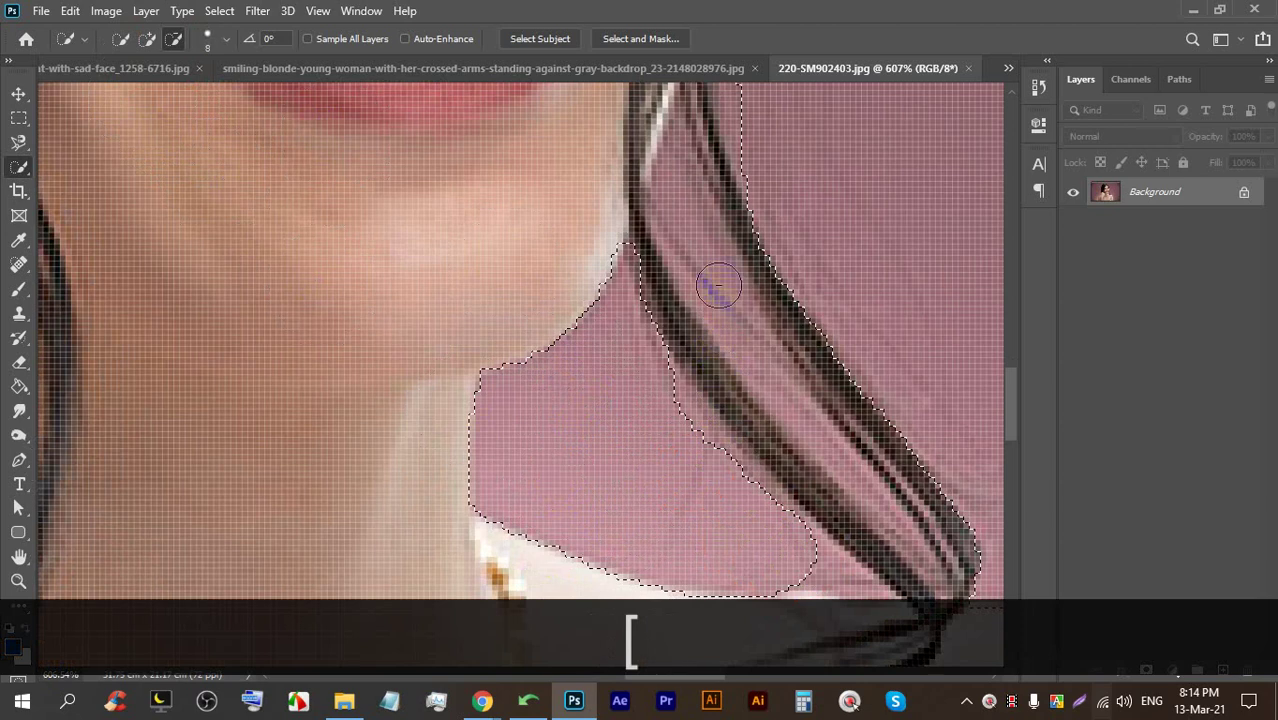
pyautogui.moveTo(711, 271)
pyautogui.mouseDown()
pyautogui.moveTo(727, 271)
pyautogui.moveTo(736, 294)
pyautogui.moveTo(650, 251)
pyautogui.moveTo(683, 248)
pyautogui.mouseUp()
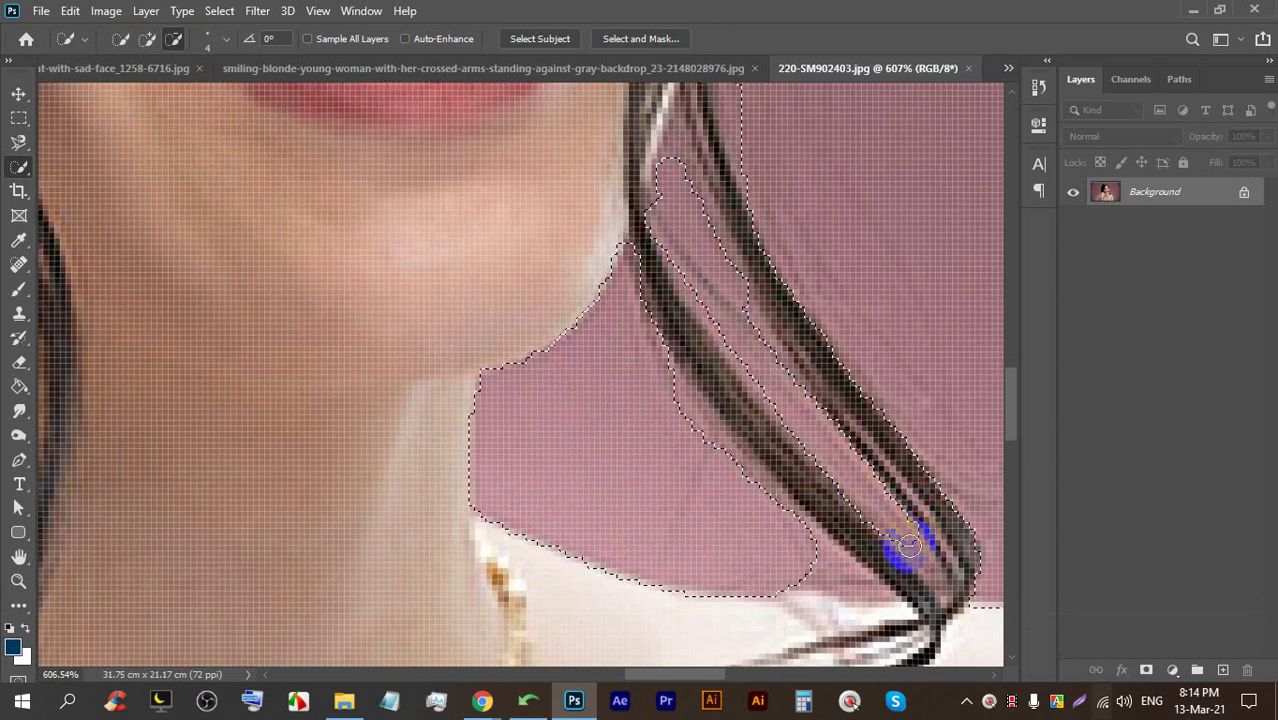
# Move the selected dark-haired woman's cutout into the smiling blonde woman's document
pyautogui.scroll(-6, 905, 545)
pyautogui.scroll(-2, 692, 330)
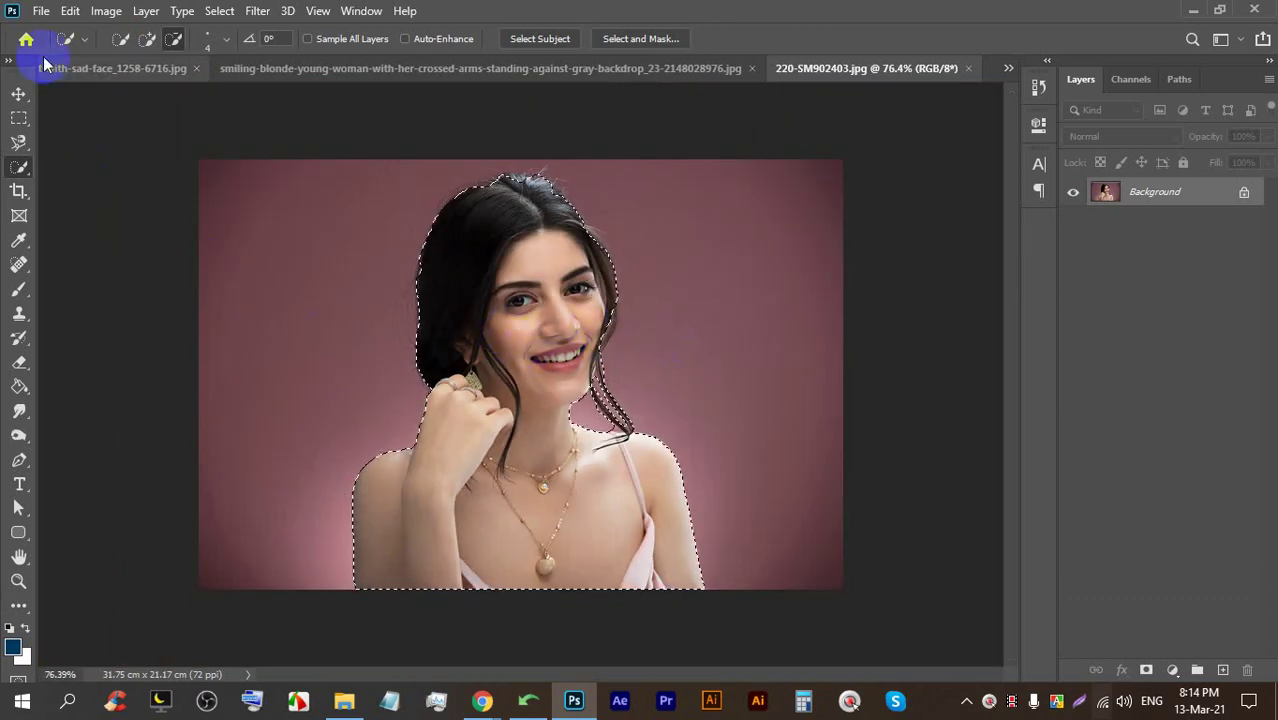
pyautogui.click(18, 94)
pyautogui.moveTo(528, 251); pyautogui.dragTo(504, 293)
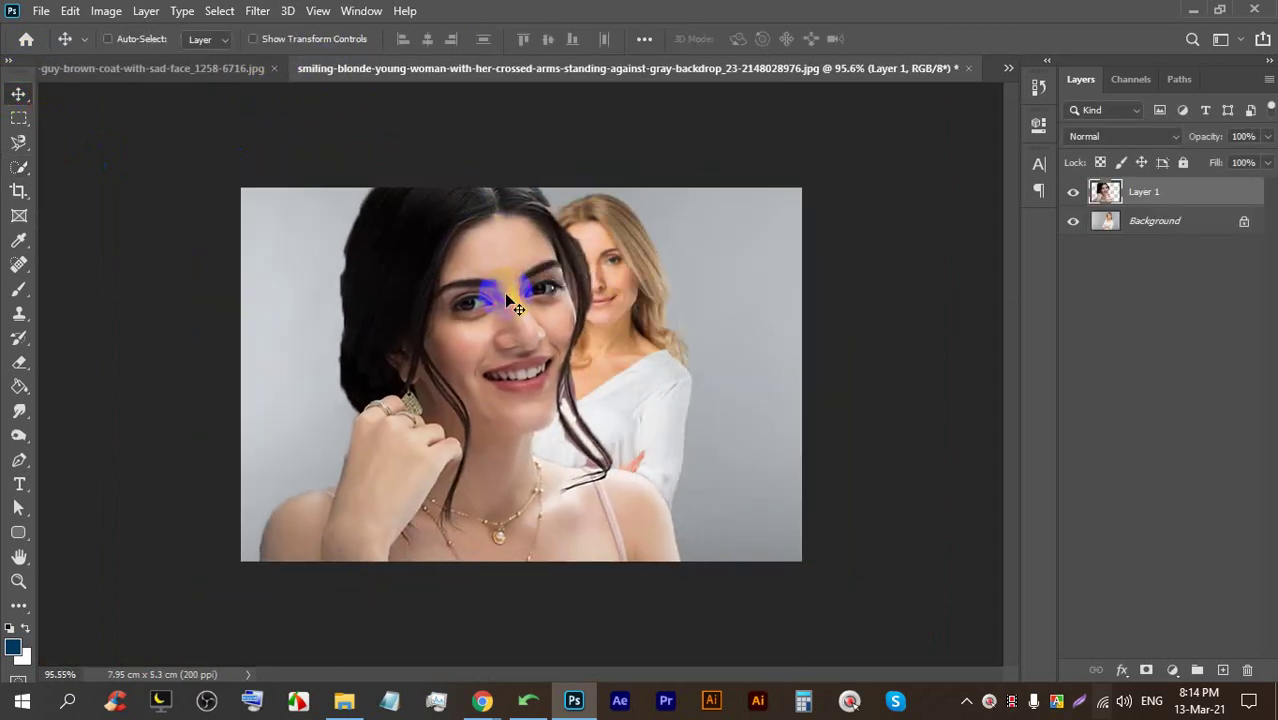
# Try scaling the dark-haired woman's layer to 64.92% and placing it beside the blonde woman, cancelling the transform
pyautogui.hotkey('ctrl', 't')
pyautogui.moveTo(485, 145); pyautogui.dragTo(480, 326)
pyautogui.moveTo(433, 423); pyautogui.dragTo(411, 285)
pyautogui.moveTo(456, 184); pyautogui.dragTo(451, 220)
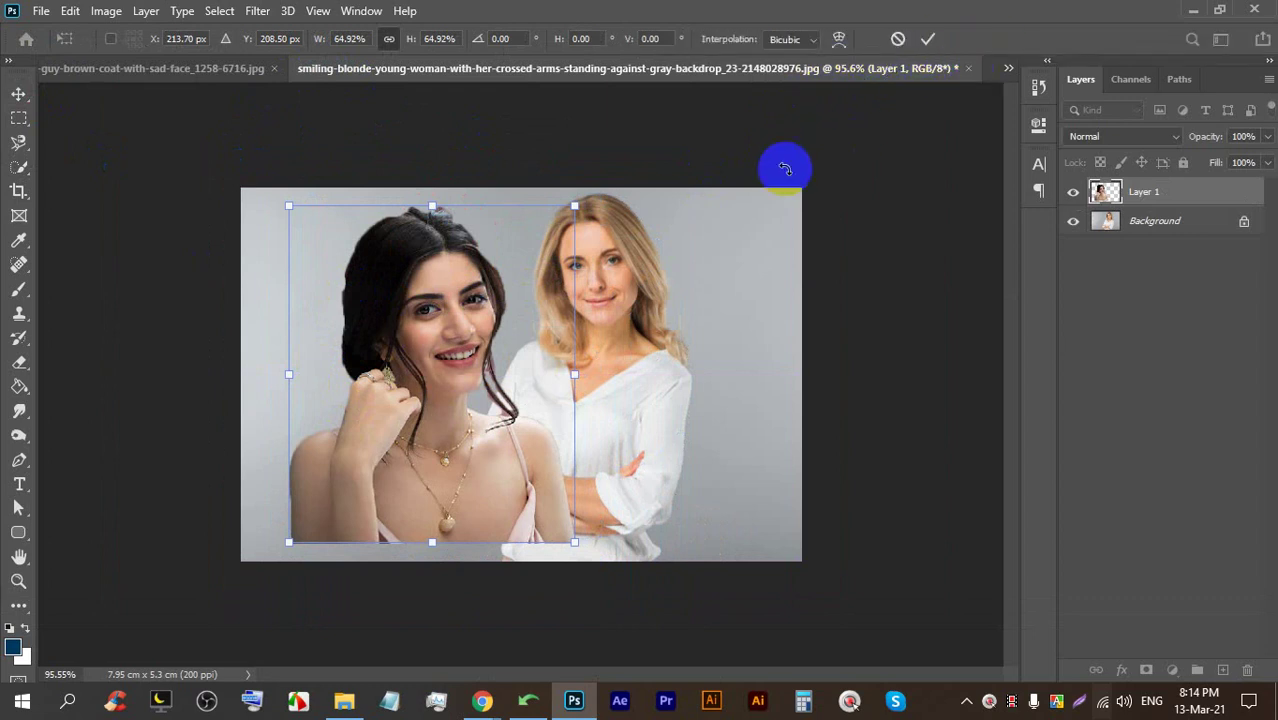
pyautogui.click(900, 38)
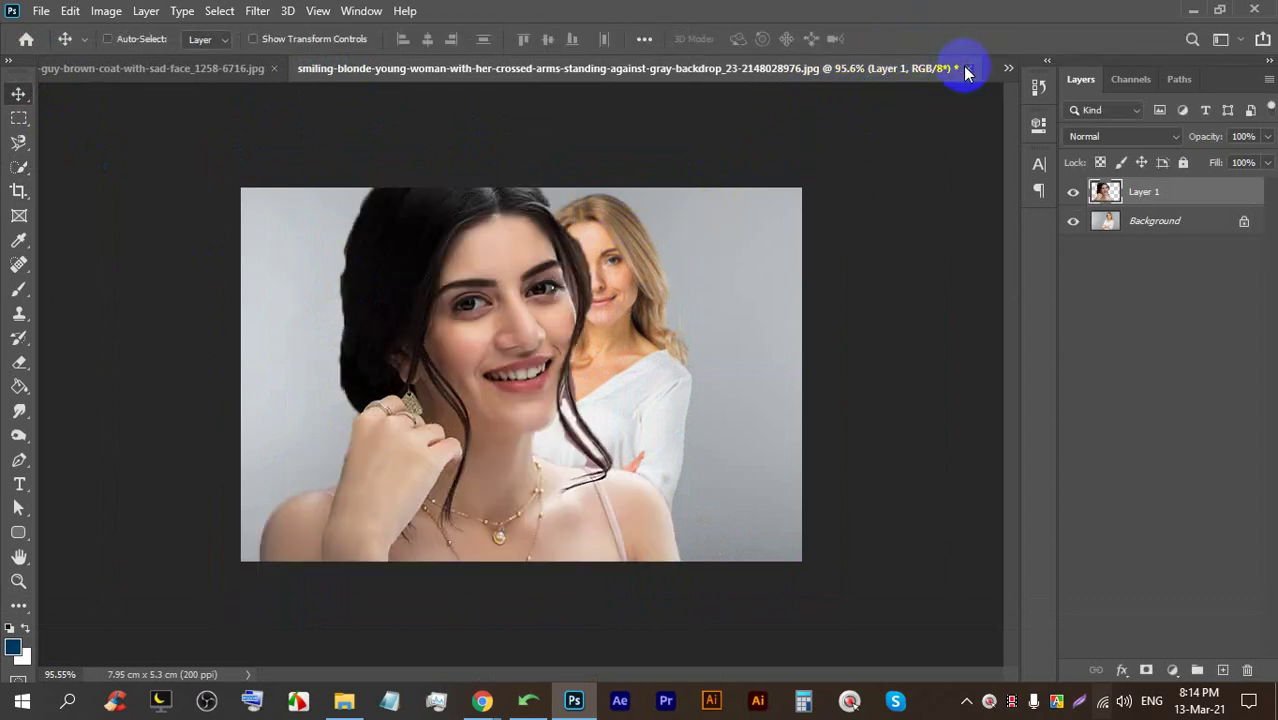
# Close the smiling blonde woman's document without saving its changes
pyautogui.click(968, 68)
pyautogui.click(632, 272)
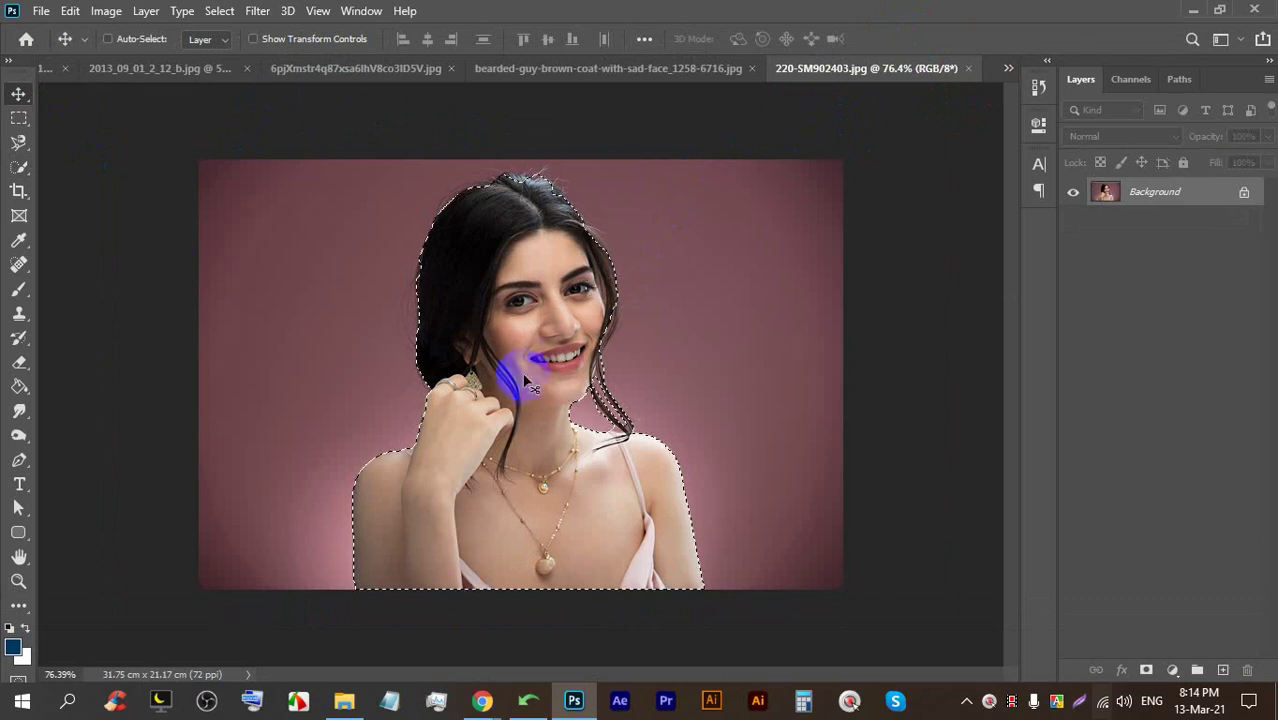
# Unlock the Background layer of 220-SM902403.jpg and invert the selection to cover the pink backdrop
pyautogui.scroll(1, 527, 383)
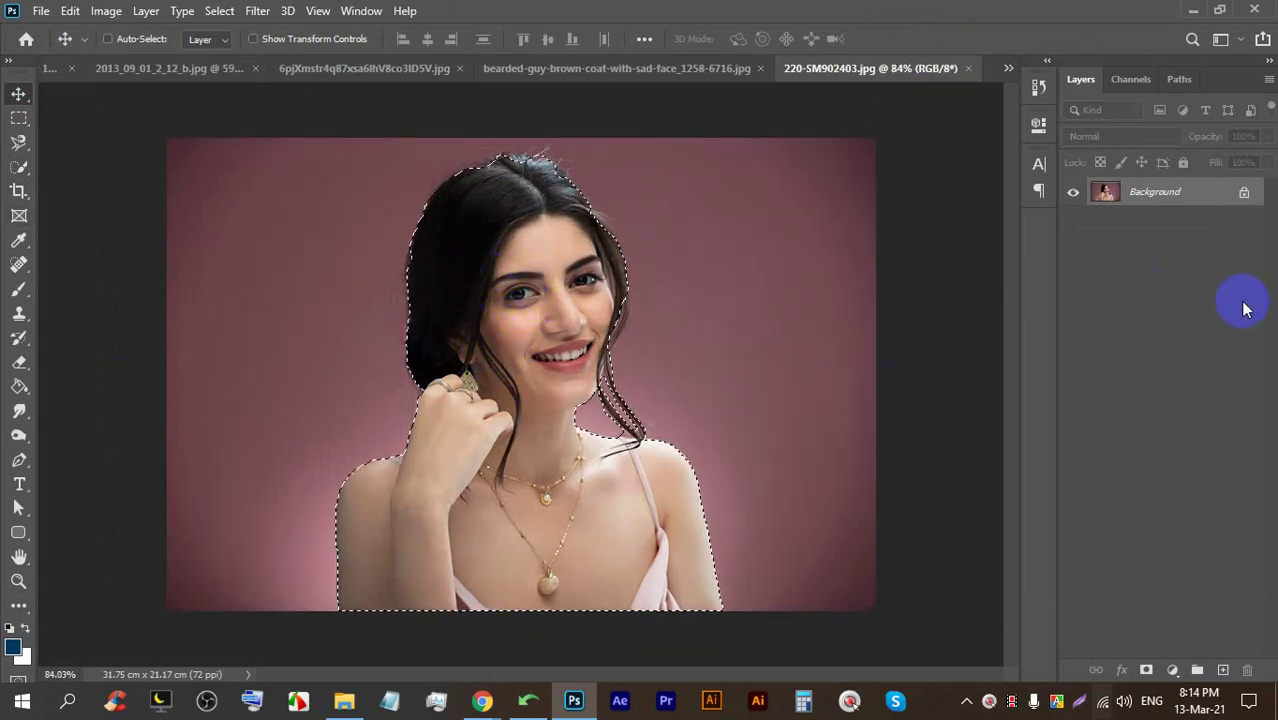
pyautogui.click(1243, 196)
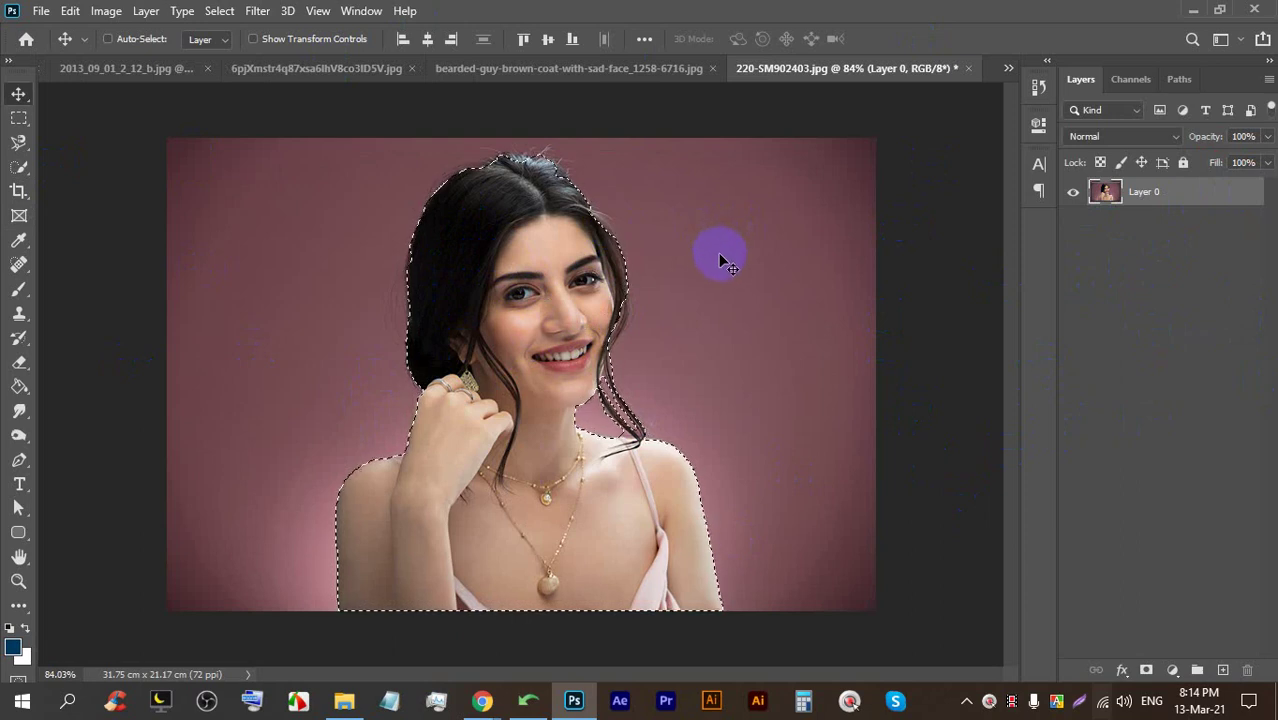
pyautogui.press('ctrl')
pyautogui.hotkey('ctrl', 'shift', 'i')
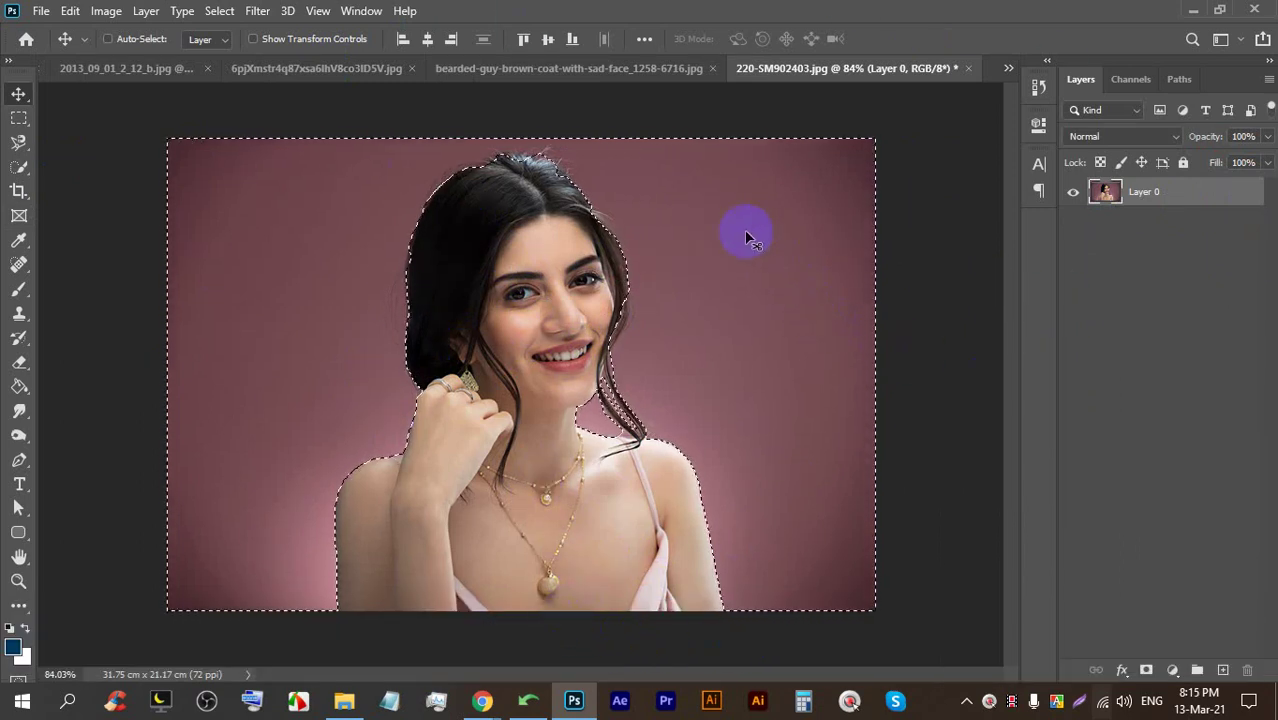
# Try moving the selected pink backdrop away from the woman and undo the move
pyautogui.moveTo(745, 230); pyautogui.dragTo(645, 128)
pyautogui.moveTo(560, 163); pyautogui.dragTo(653, 183)
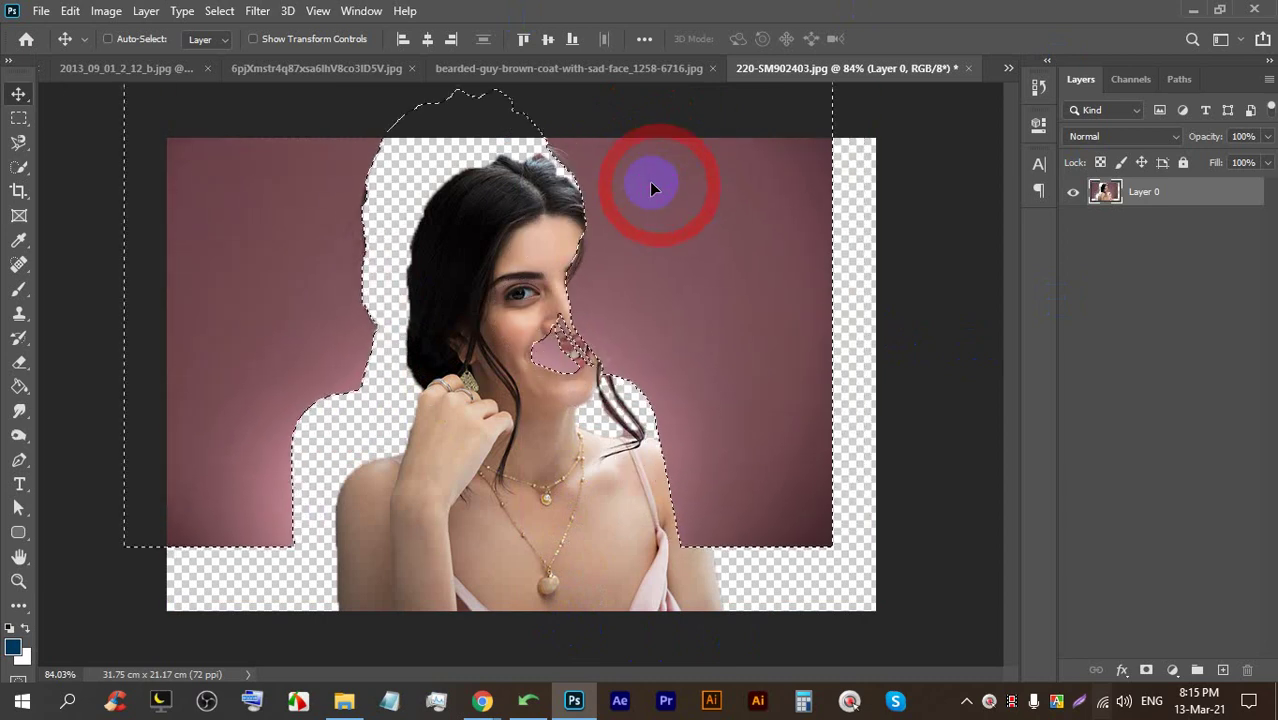
pyautogui.hotkey('ctrl', 'z')
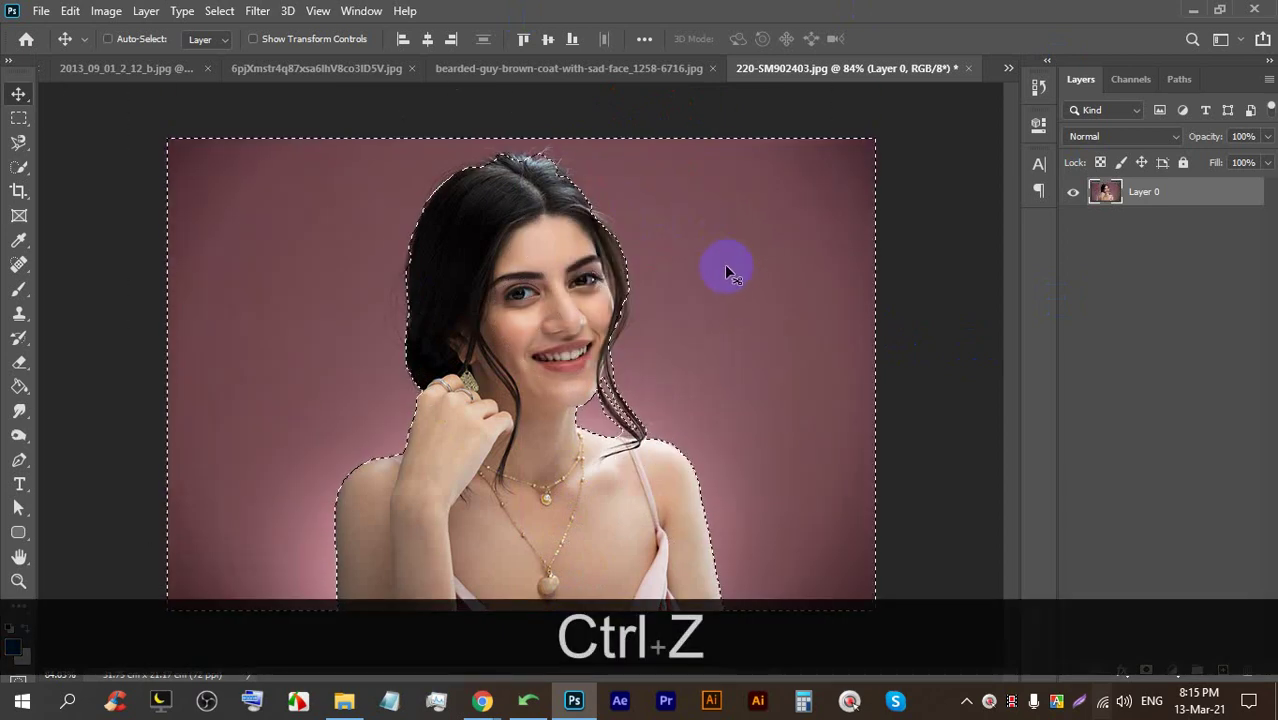
# Delete the selected pink backdrop around the dark-haired woman
pyautogui.press('BackSpace')
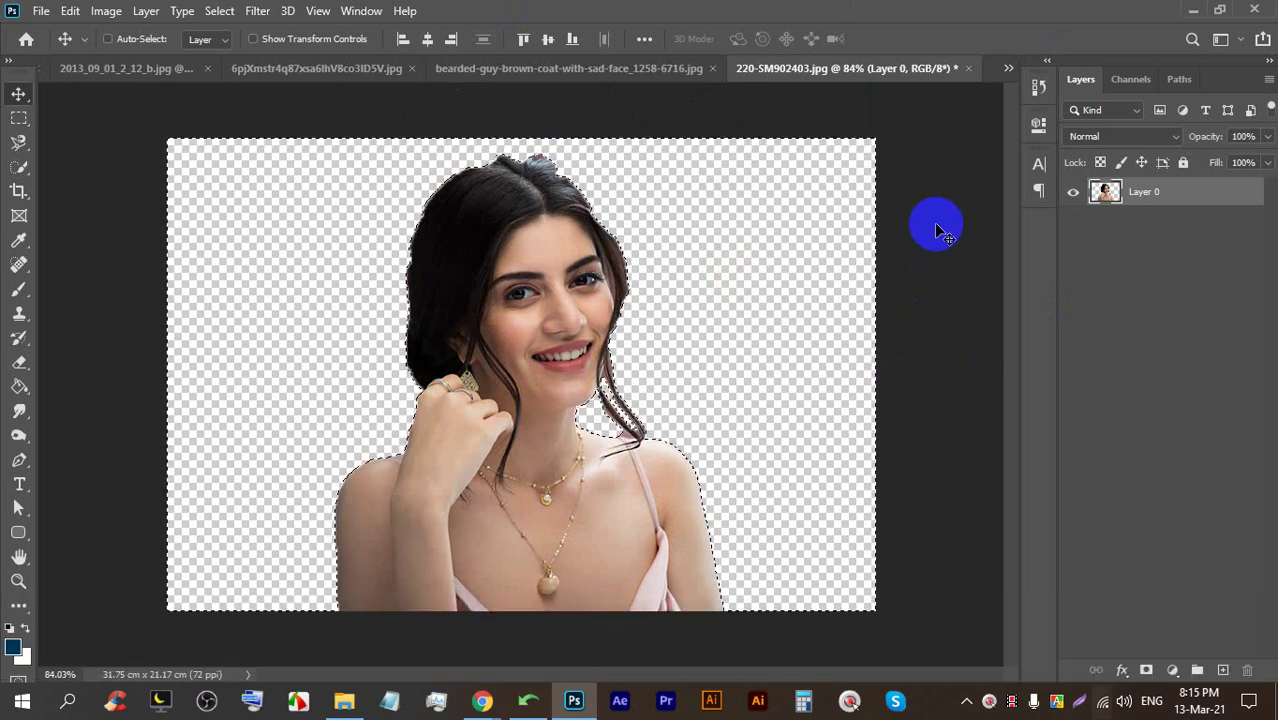
# Open 5-ER848955 (1).jpg from the Image folder
pyautogui.click(41, 11)
pyautogui.click(60, 47)
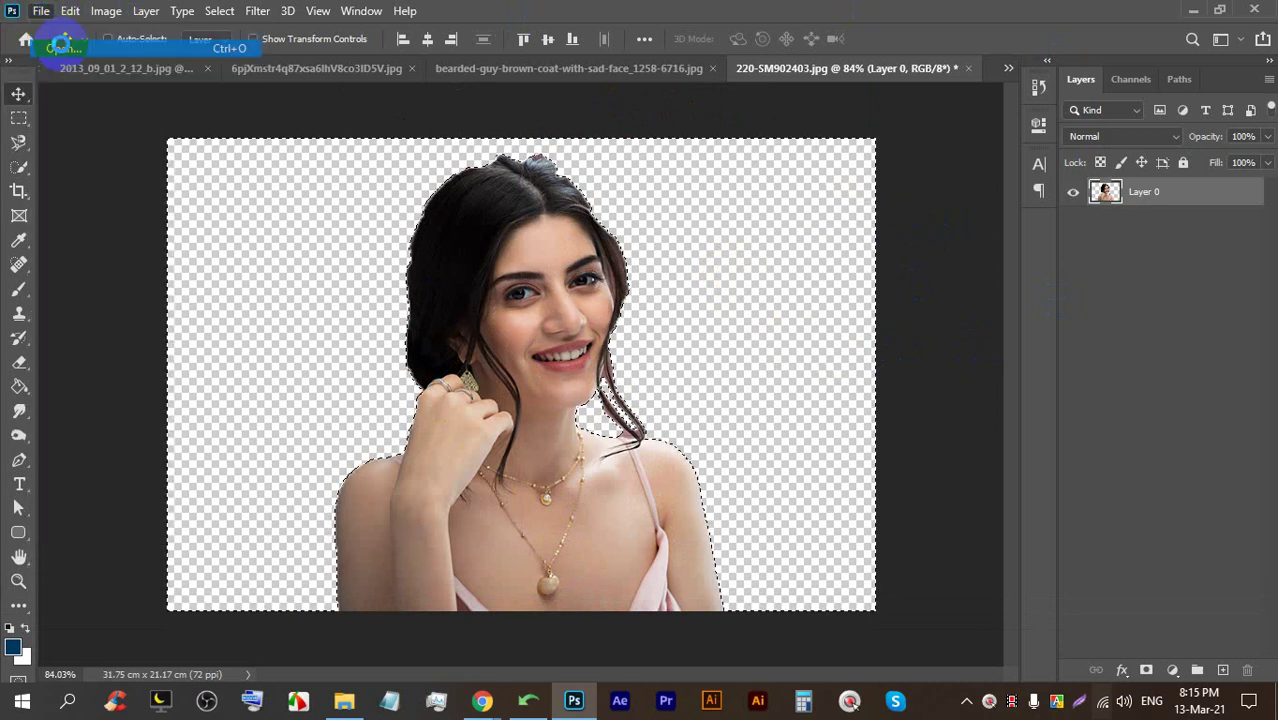
pyautogui.scroll(-5, 1000, 385)
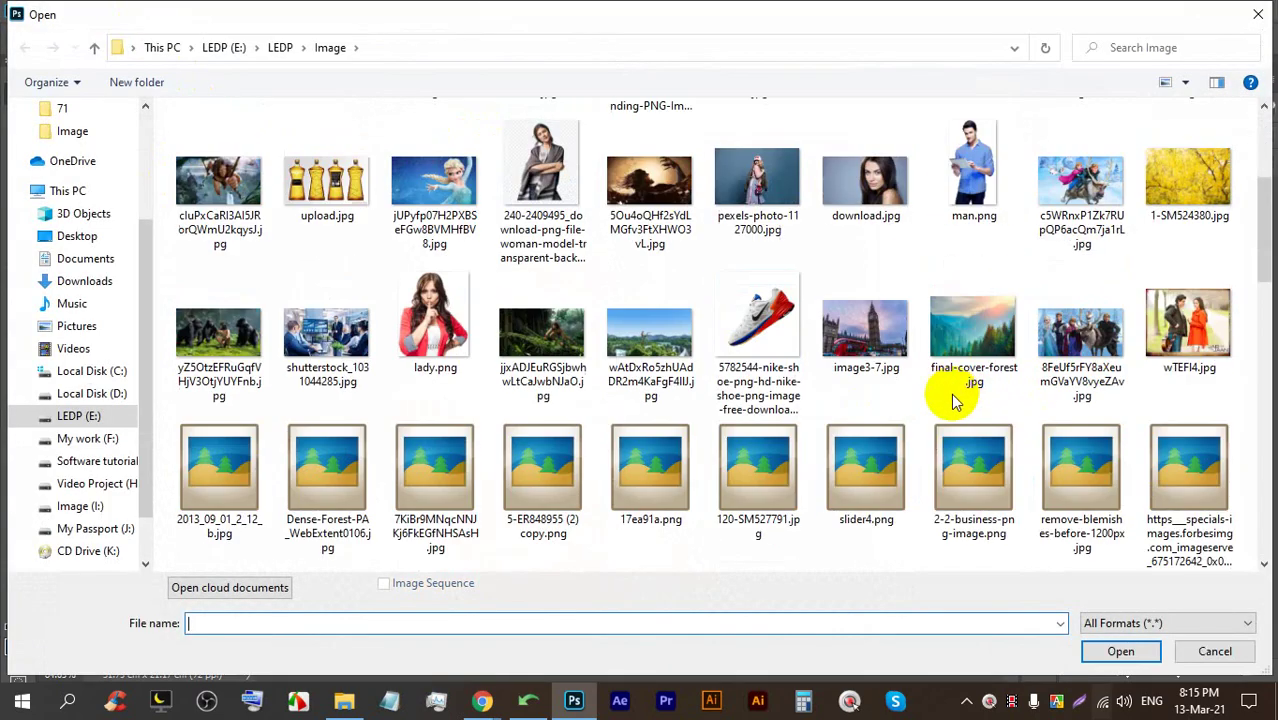
pyautogui.scroll(-3, 855, 330)
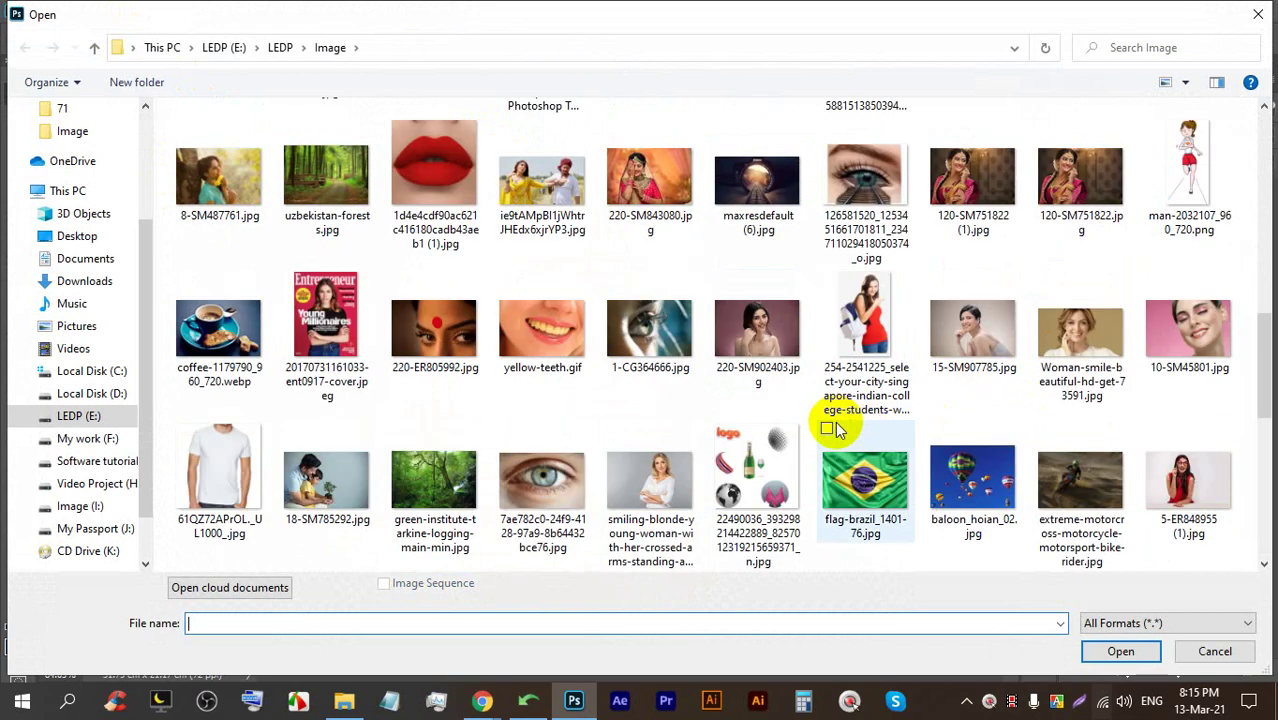
pyautogui.scroll(-3, 838, 430)
pyautogui.doubleClick(1184, 207)
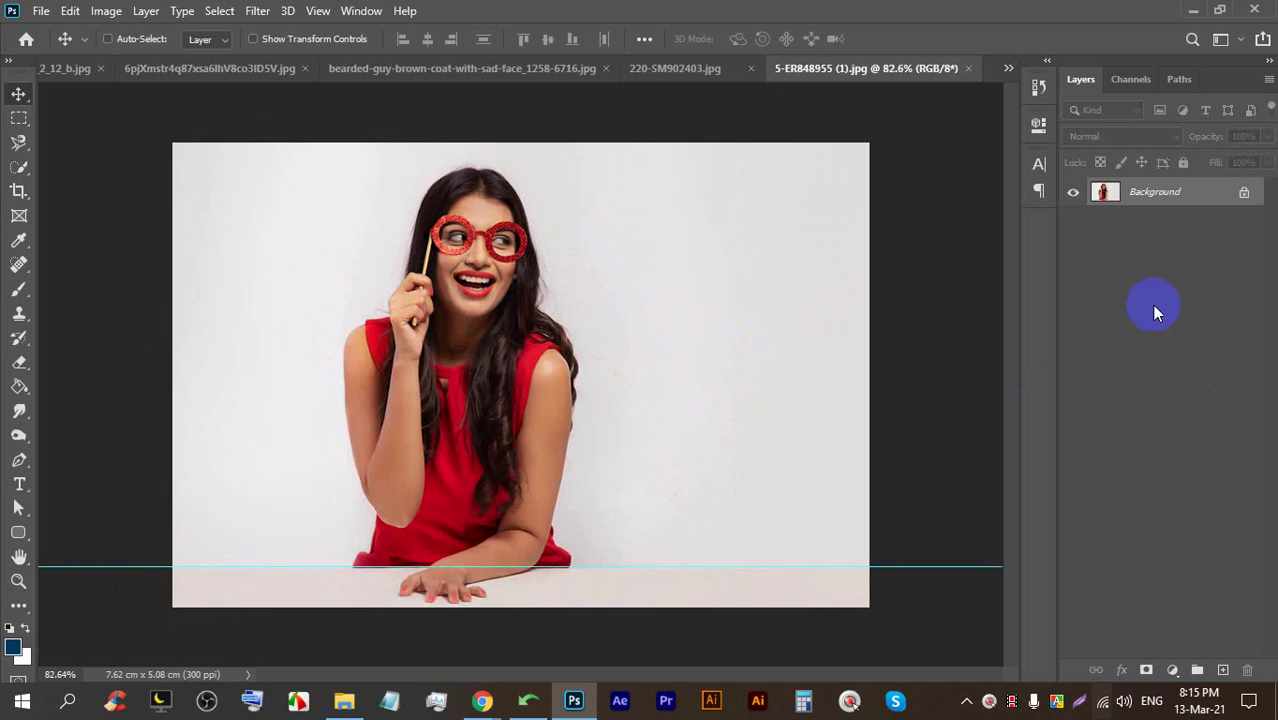
# Unlock the Background layer of the red-dress photo and remove the horizontal guide
pyautogui.click(1245, 192)
pyautogui.moveTo(904, 568); pyautogui.dragTo(870, 60)
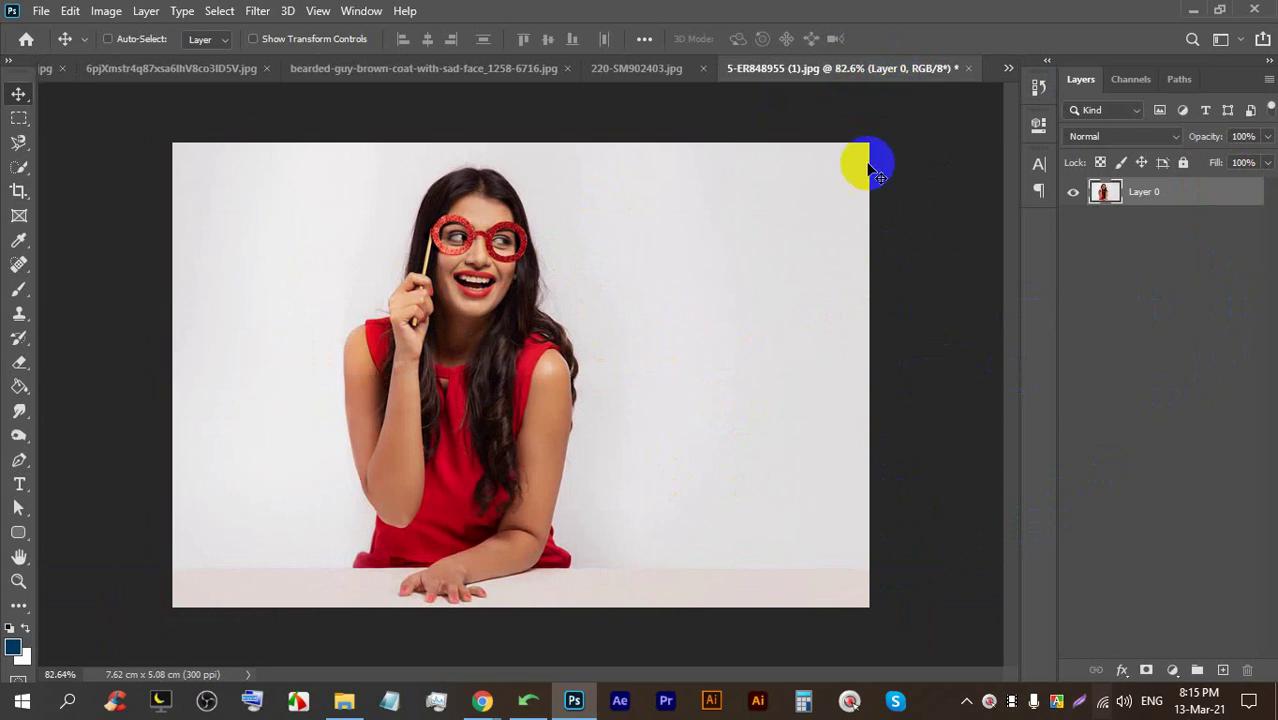
# Activate the Quick Selection tool and enlarge its brush to 45 px
pyautogui.click(18, 172)
pyautogui.click(80, 177)
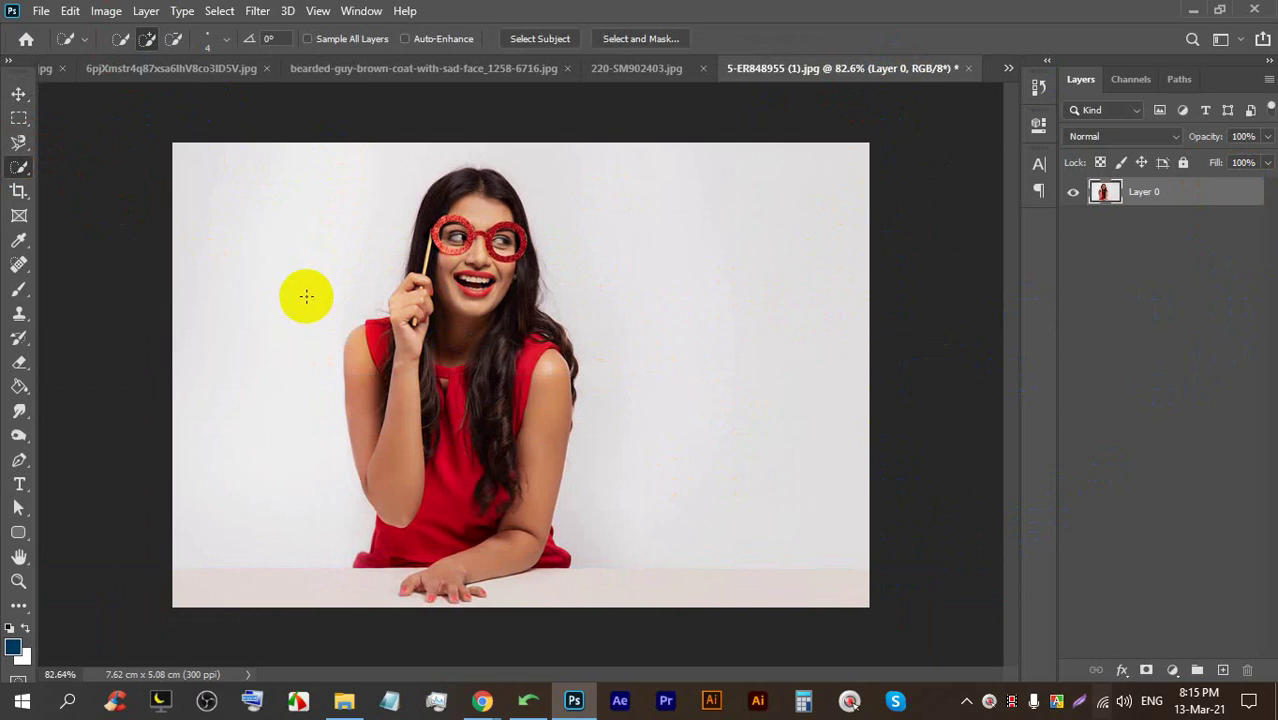
pyautogui.press(']')
pyautogui.press(']')
pyautogui.press(']')
pyautogui.press(']')
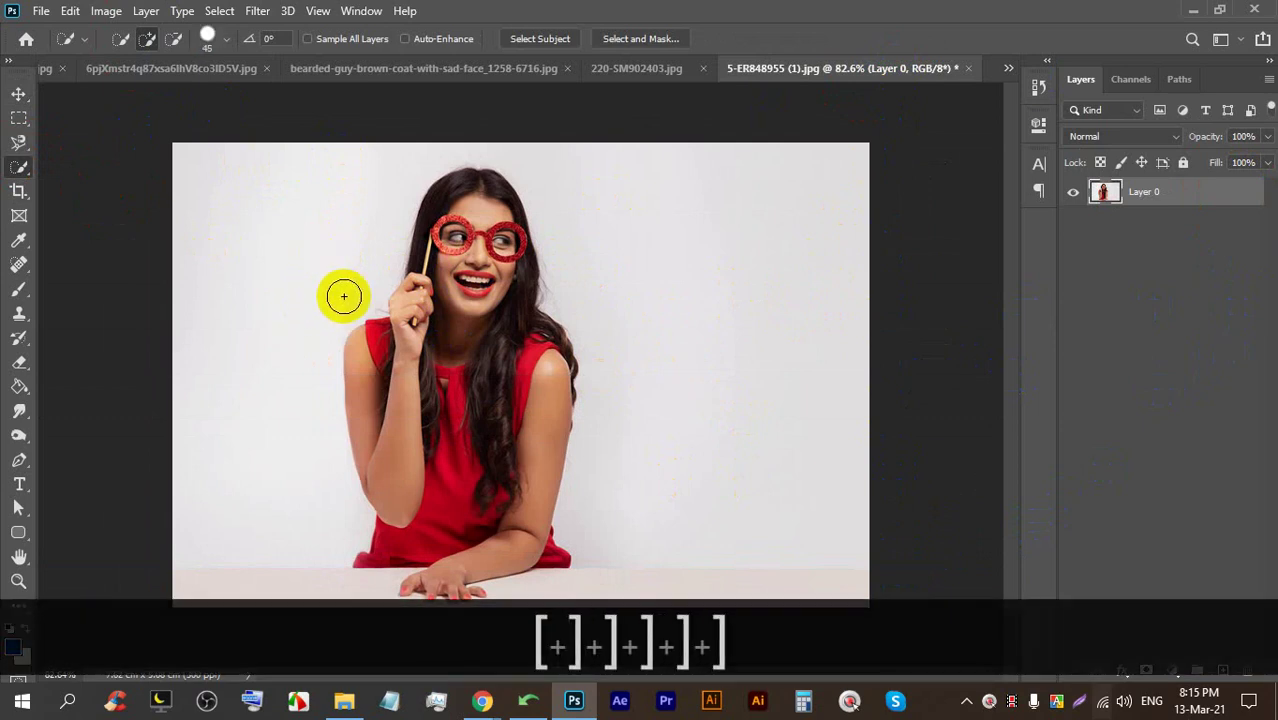
# Switch to Google Meet, admit the waiting participant to the call, and return to Photoshop
pyautogui.click(428, 612)
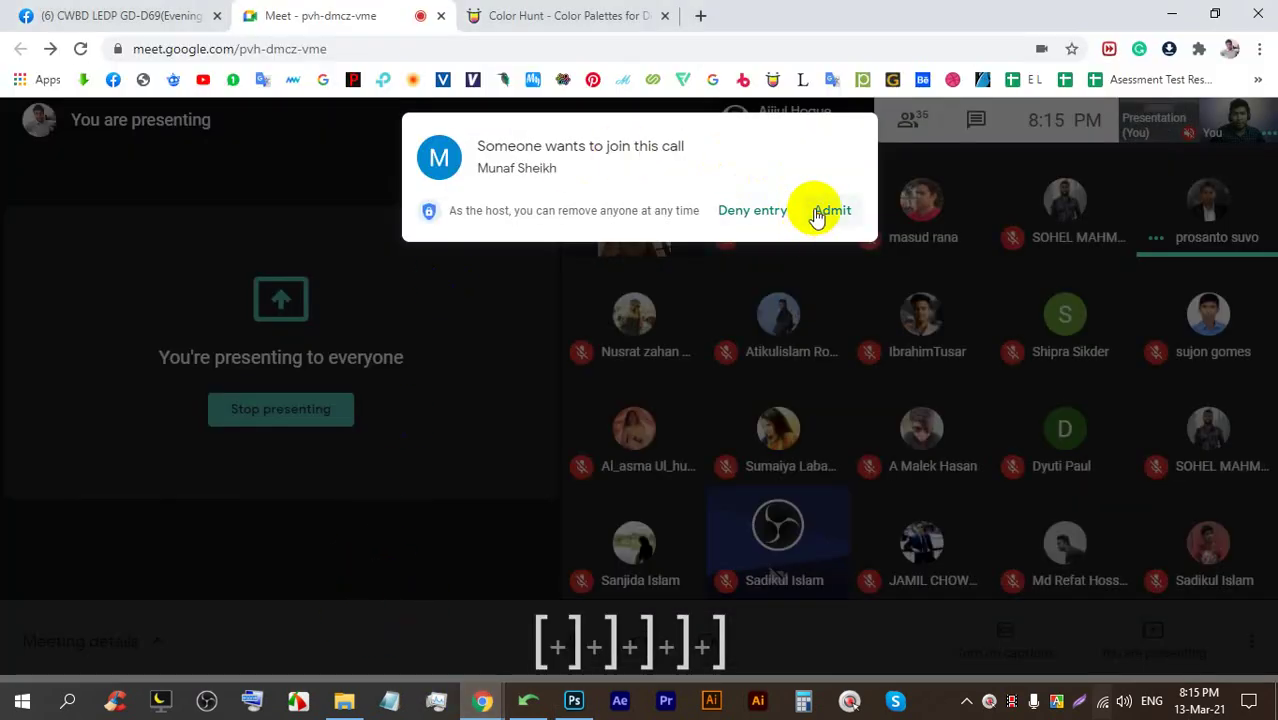
pyautogui.click(829, 212)
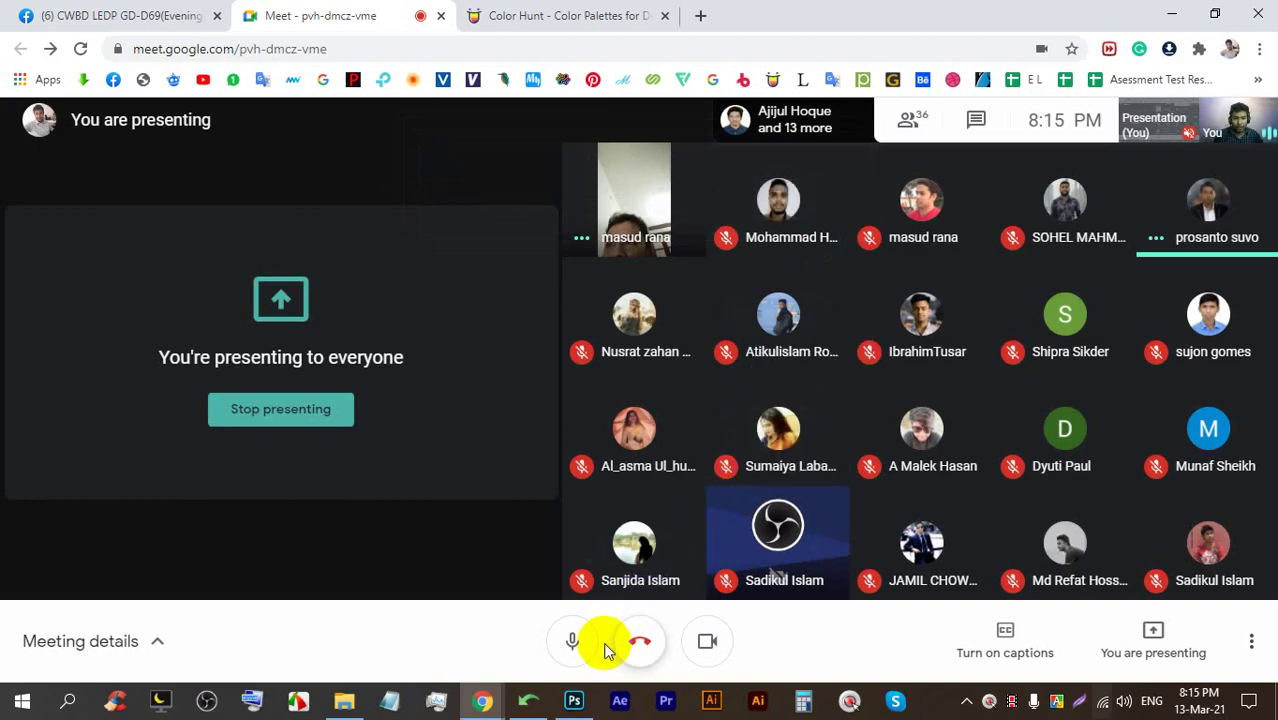
pyautogui.click(574, 700)
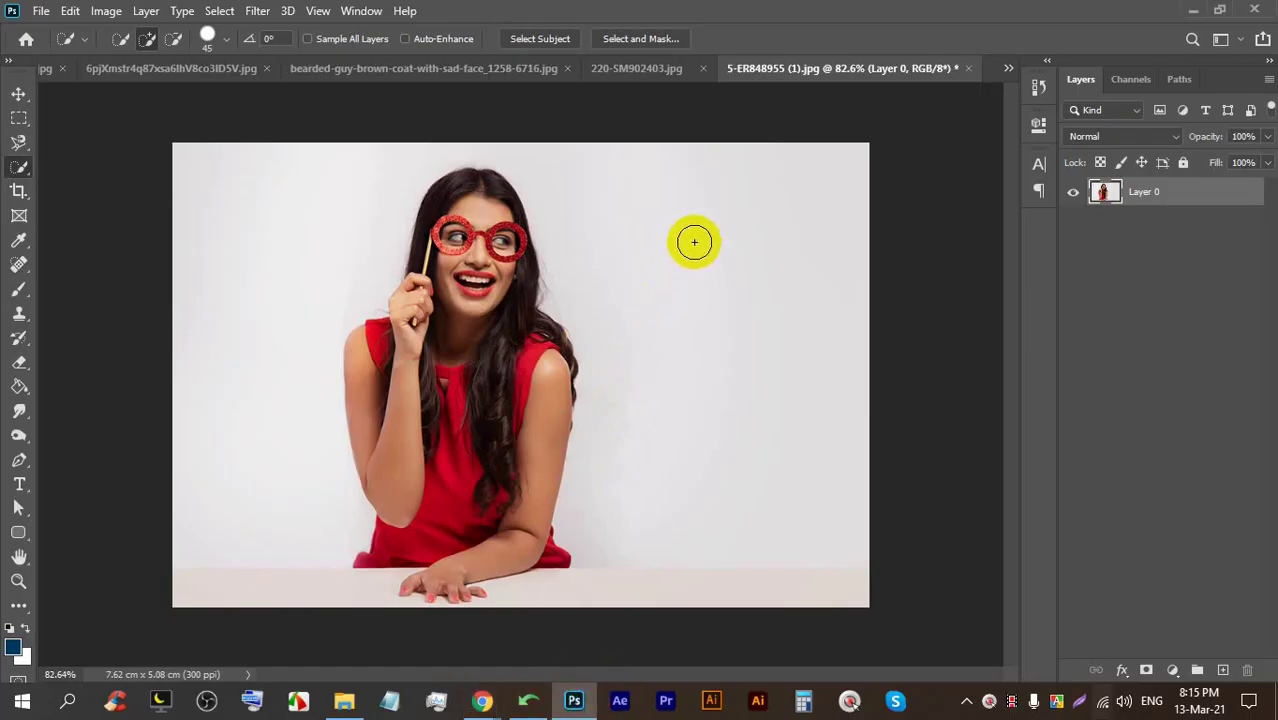
# Select the light wall and table around the woman in red with Quick Selection and delete them
pyautogui.moveTo(683, 176)
pyautogui.mouseDown()
pyautogui.moveTo(710, 214)
pyautogui.moveTo(773, 449)
pyautogui.moveTo(770, 486)
pyautogui.mouseUp()
pyautogui.moveTo(441, 163)
pyautogui.mouseDown()
pyautogui.moveTo(291, 174)
pyautogui.moveTo(245, 385)
pyautogui.moveTo(257, 559)
pyautogui.moveTo(173, 530)
pyautogui.moveTo(320, 463)
pyautogui.mouseUp()
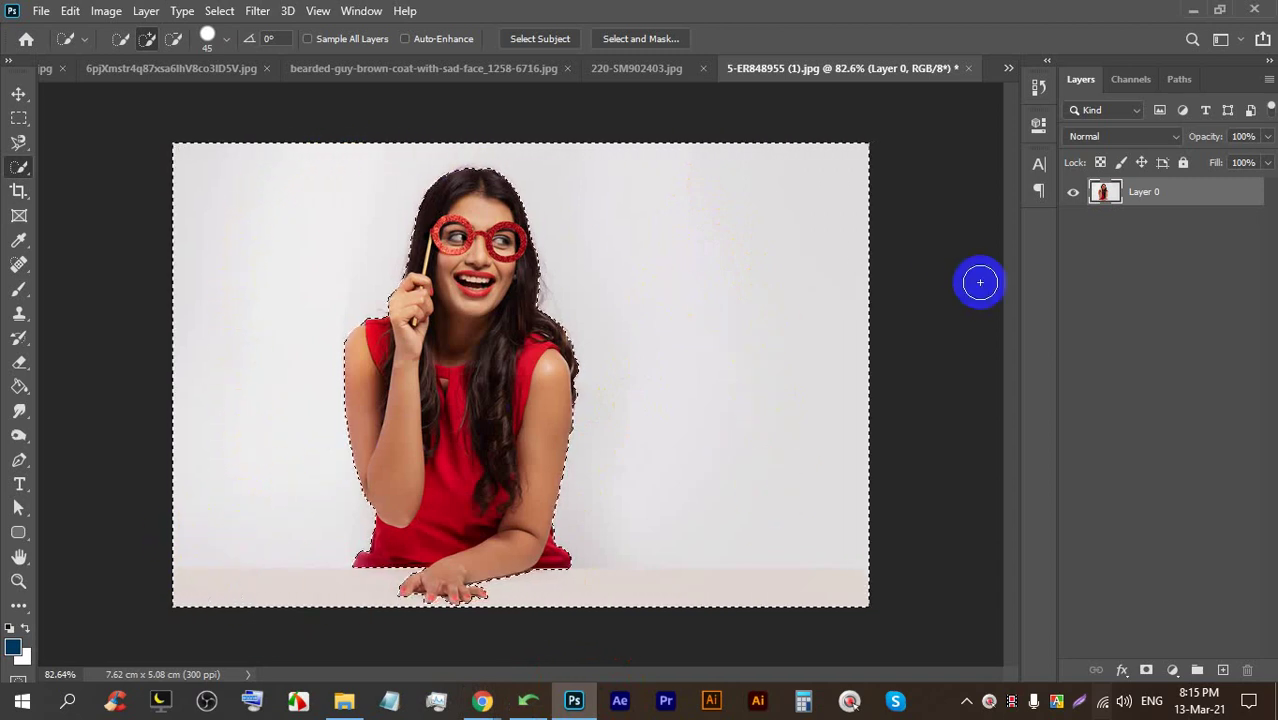
pyautogui.press('BackSpace')
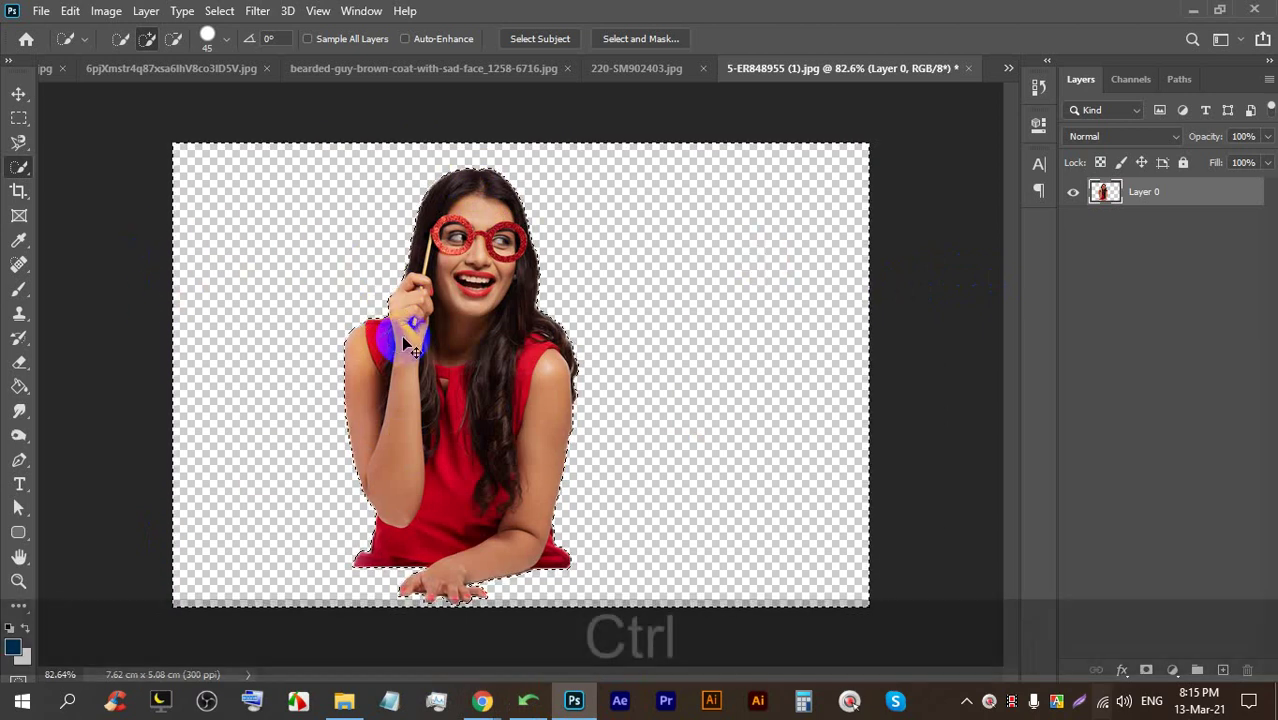
# Deselect and move the cut-out woman in red slightly up and to the left with the Move tool
pyautogui.hotkey('ctrl', 'd')
pyautogui.click(18, 94)
pyautogui.moveTo(452, 252); pyautogui.dragTo(422, 290)
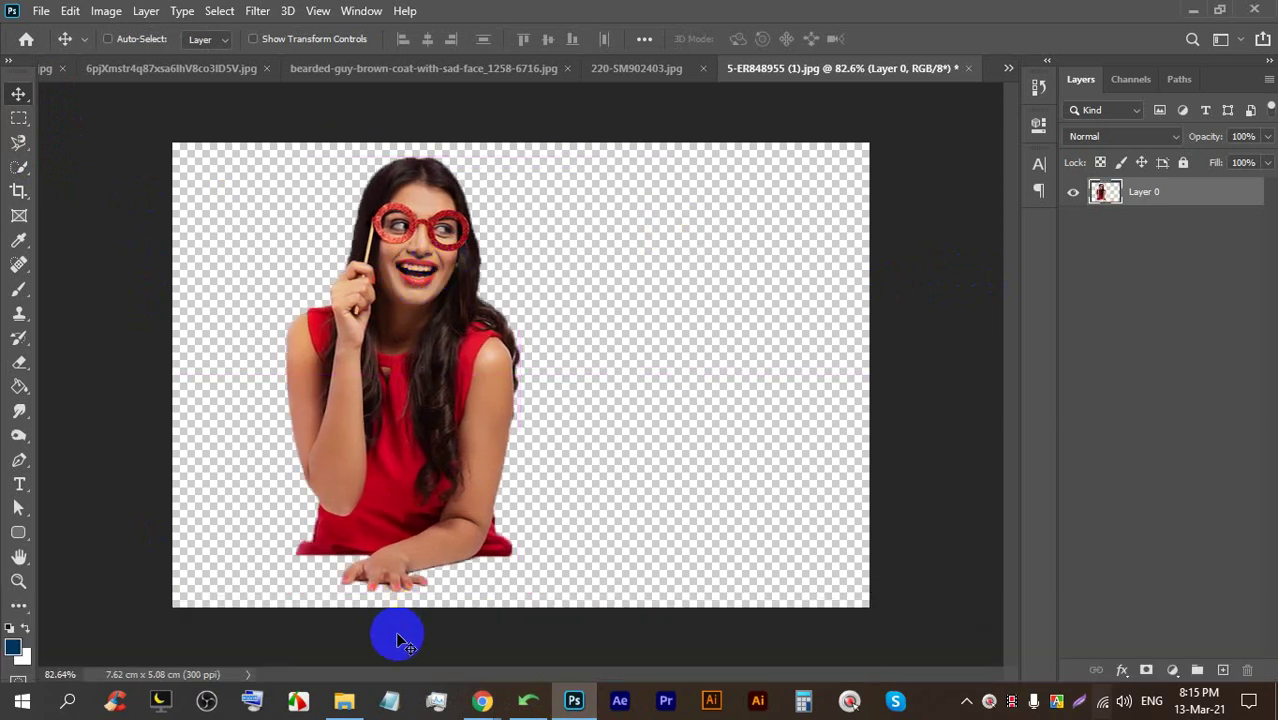
# Switch to Google Meet to check on the class call, and return to Photoshop
pyautogui.click(483, 701)
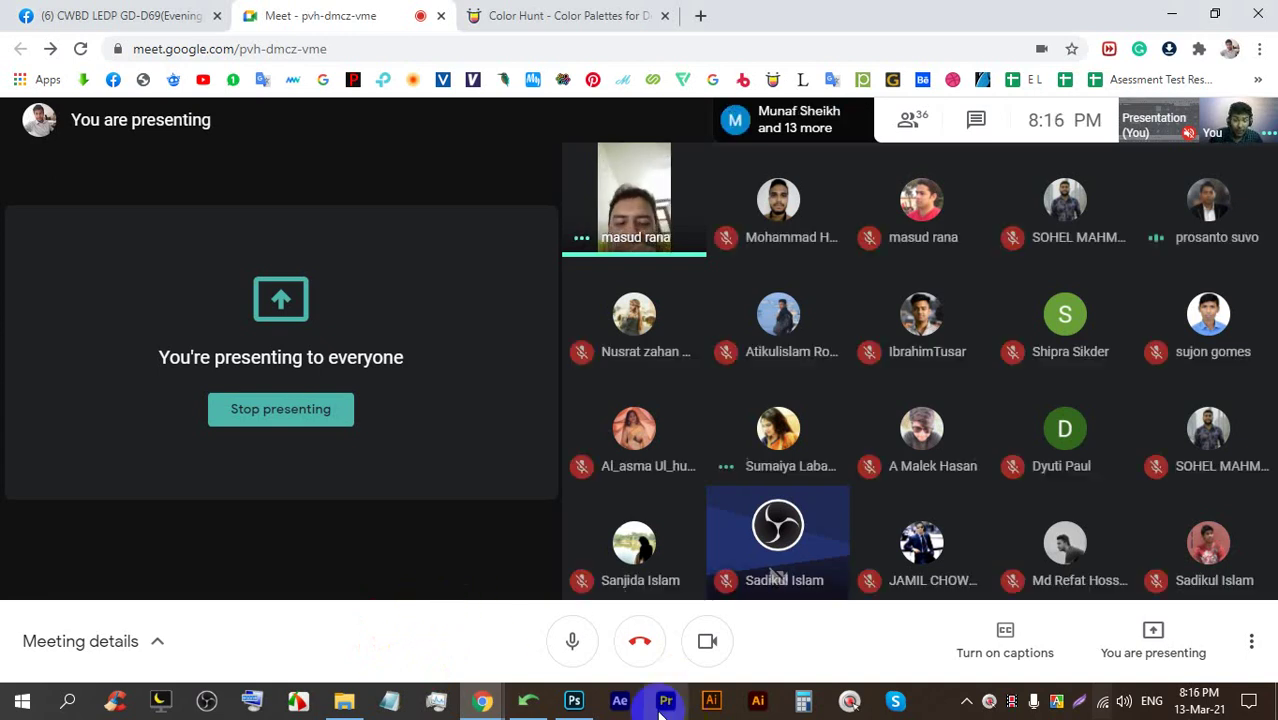
pyautogui.moveTo(557, 705)
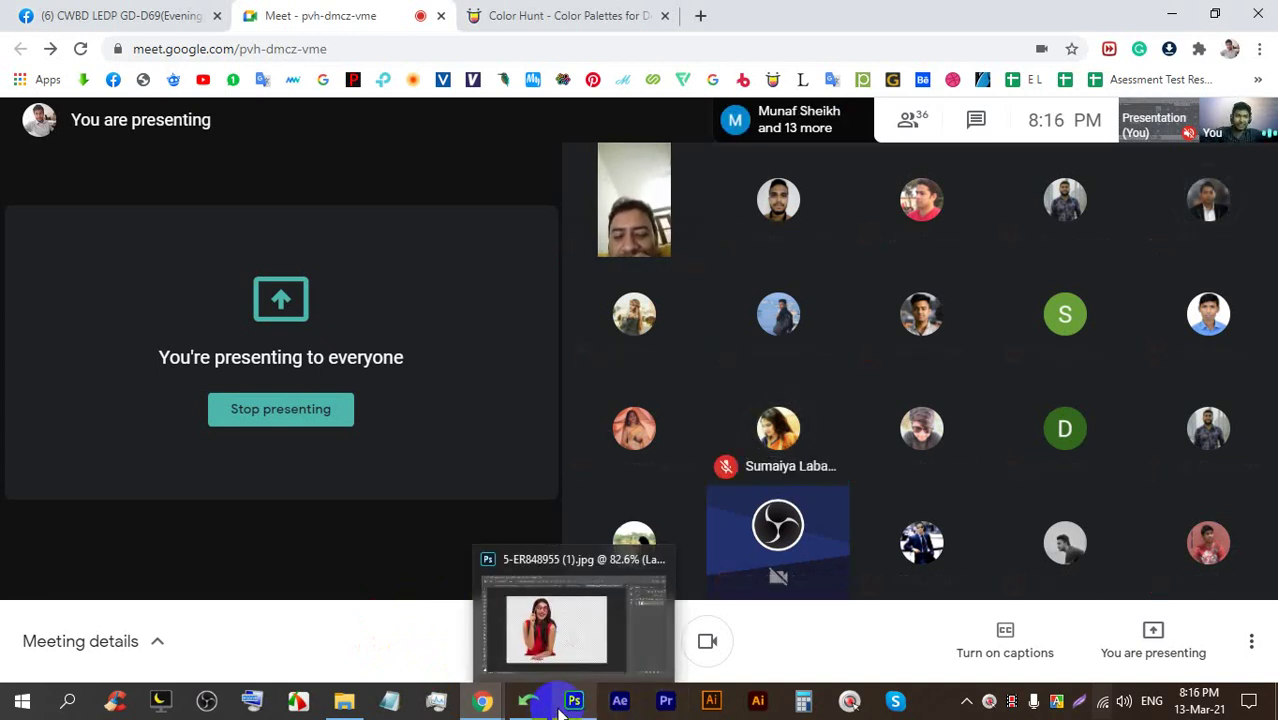
pyautogui.click(568, 697)
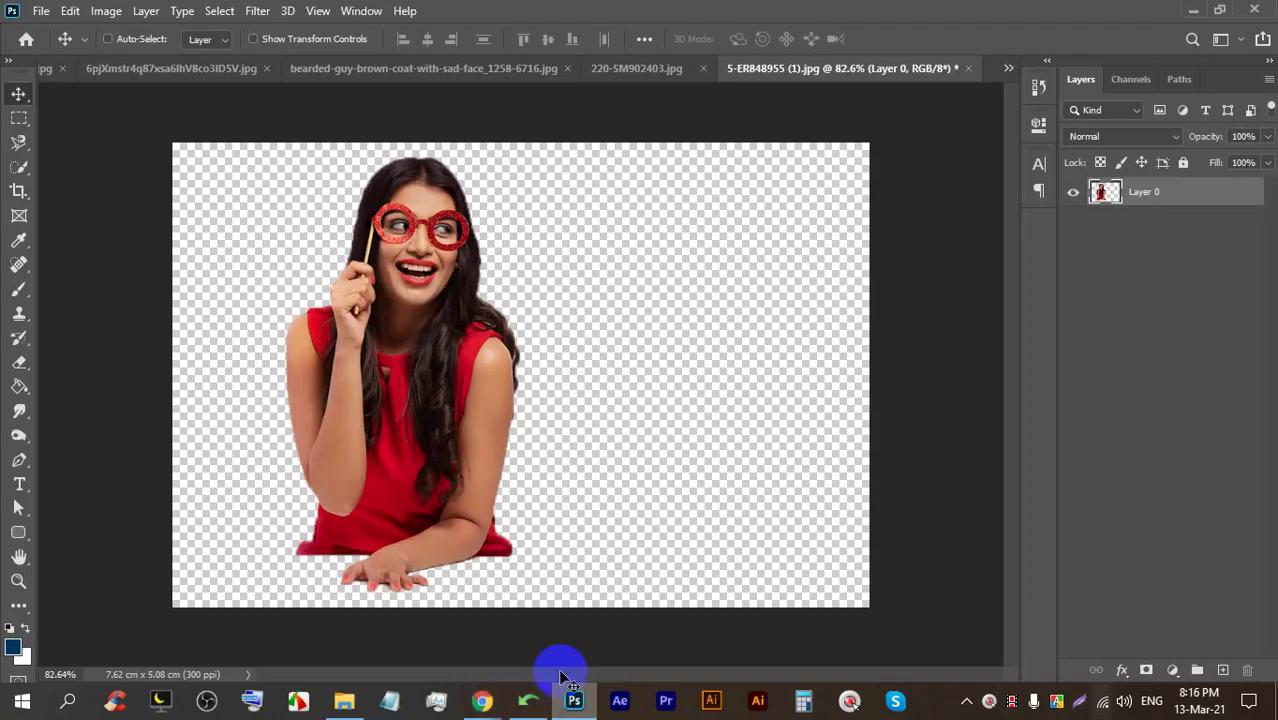
# Undo the cutout's move and the background deletion in the red-dress photo, and clear the selection
pyautogui.hotkey('ctrl', 'z')
pyautogui.hotkey('ctrl', 'z')
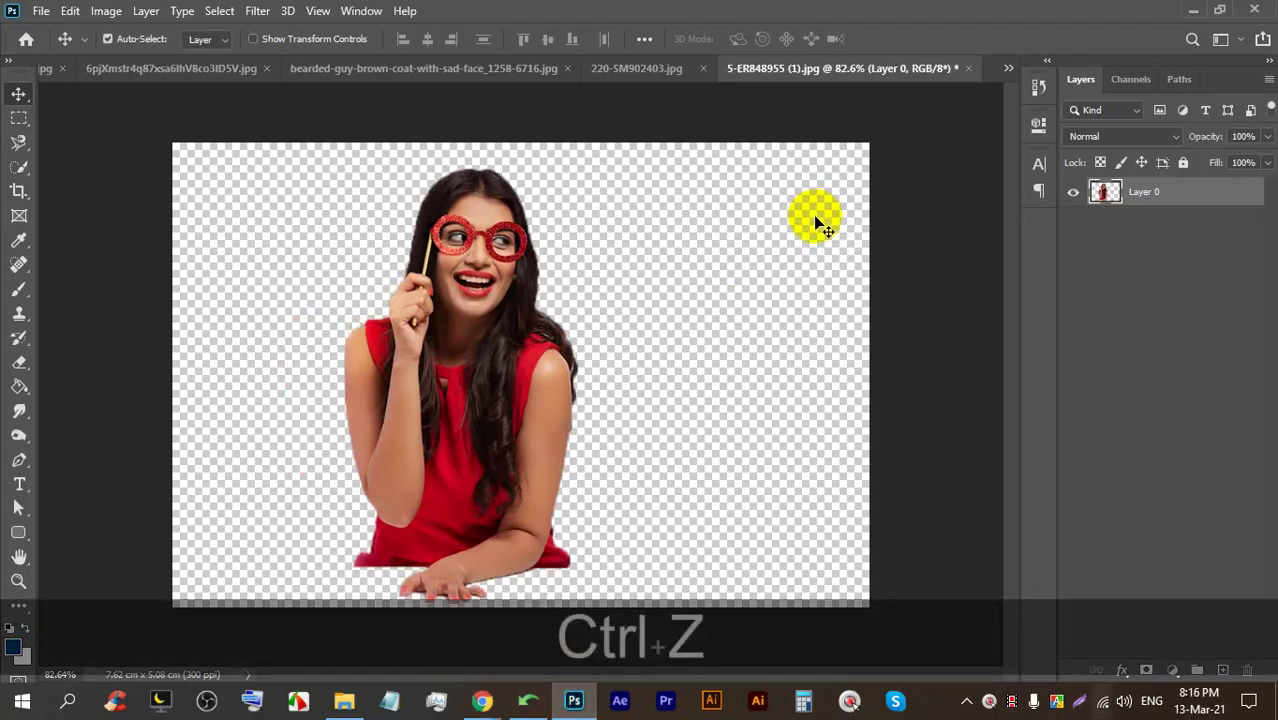
pyautogui.click(583, 104)
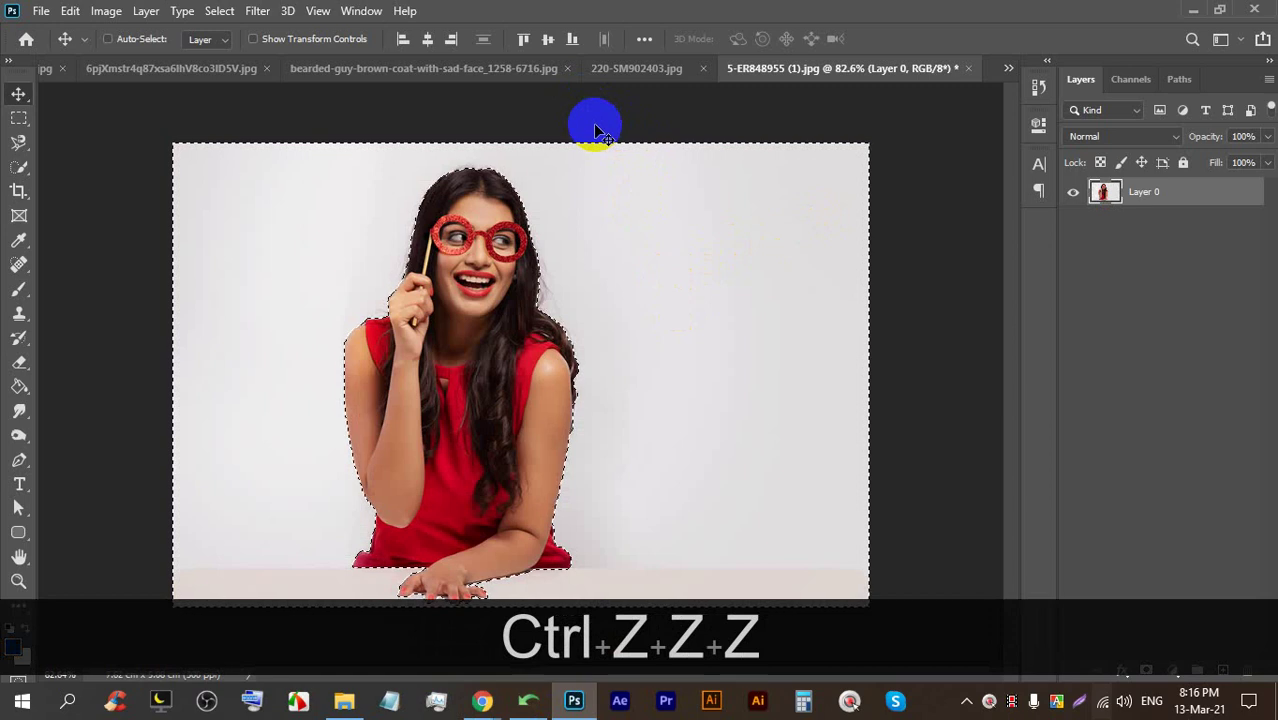
pyautogui.hotkey('ctrl', 'd')
# Switch to the bearded-guy-brown-coat document and delete the blonde woman's Layer 1
pyautogui.click(531, 68)
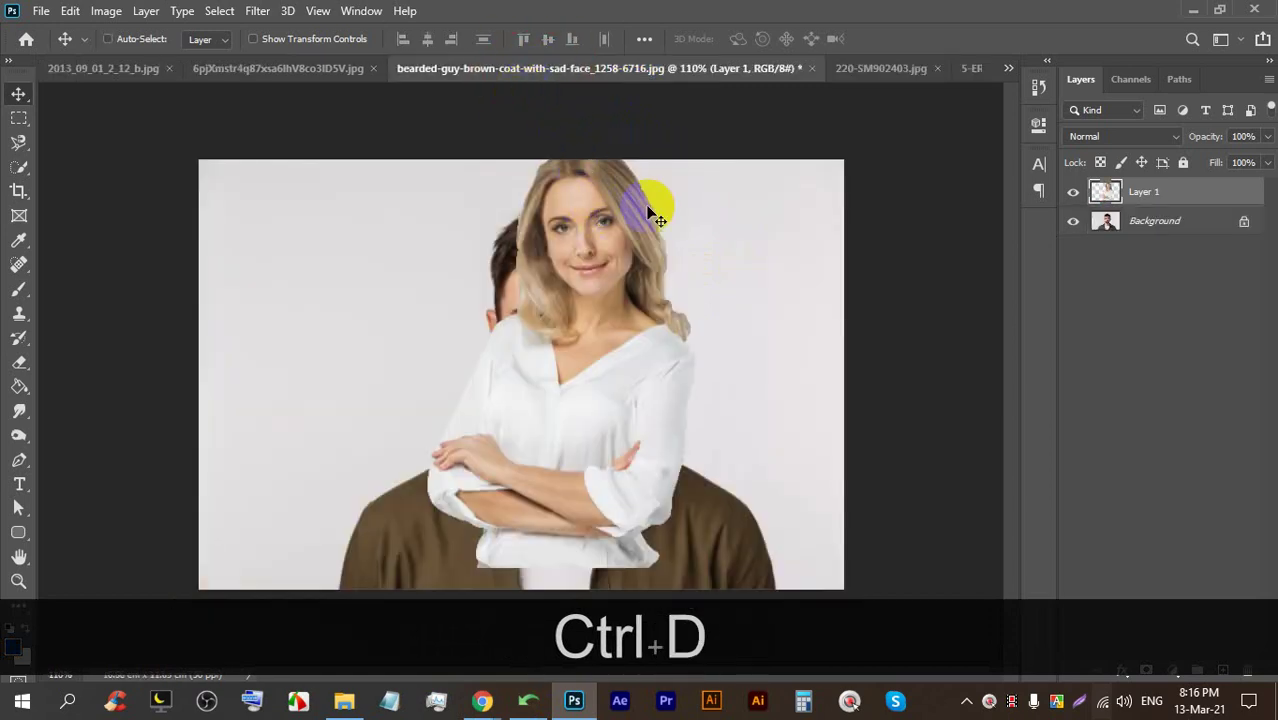
pyautogui.press('BackSpace')
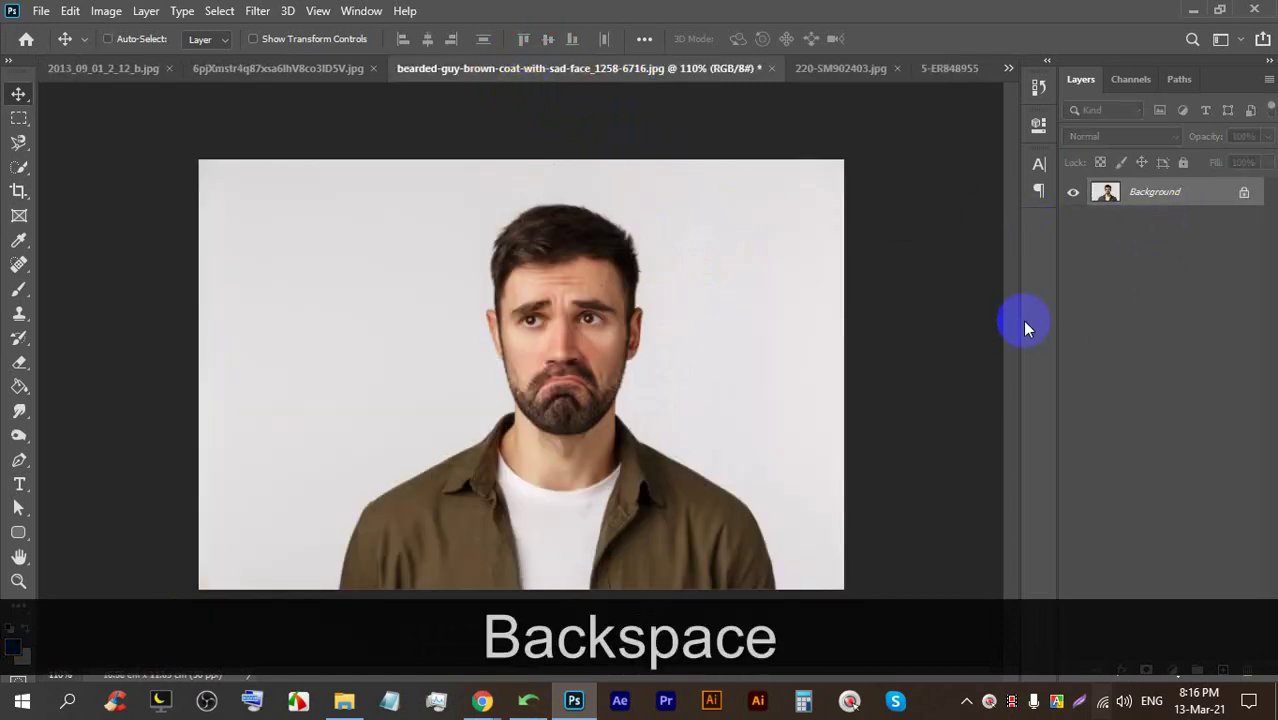
# Activate the Magic Wand tool for the bearded man's photo
pyautogui.scroll(-2, 479, 251)
pyautogui.scroll(3, 652, 518)
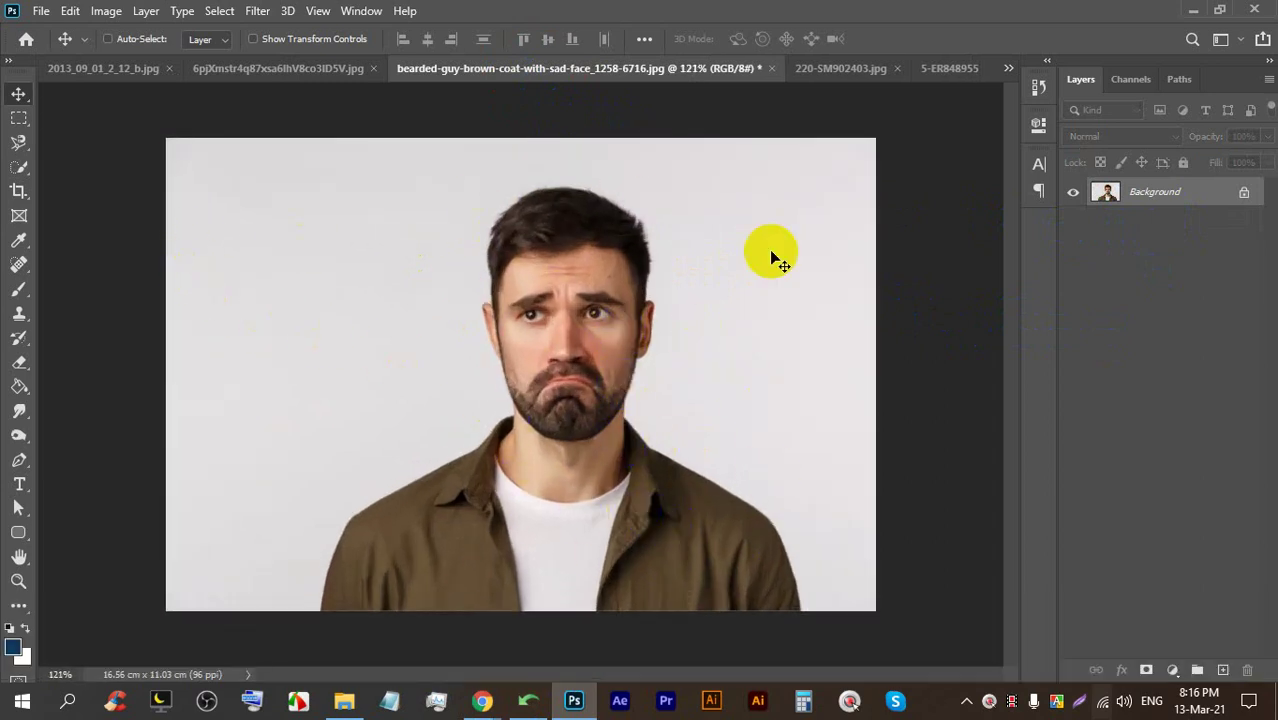
pyautogui.click(22, 171)
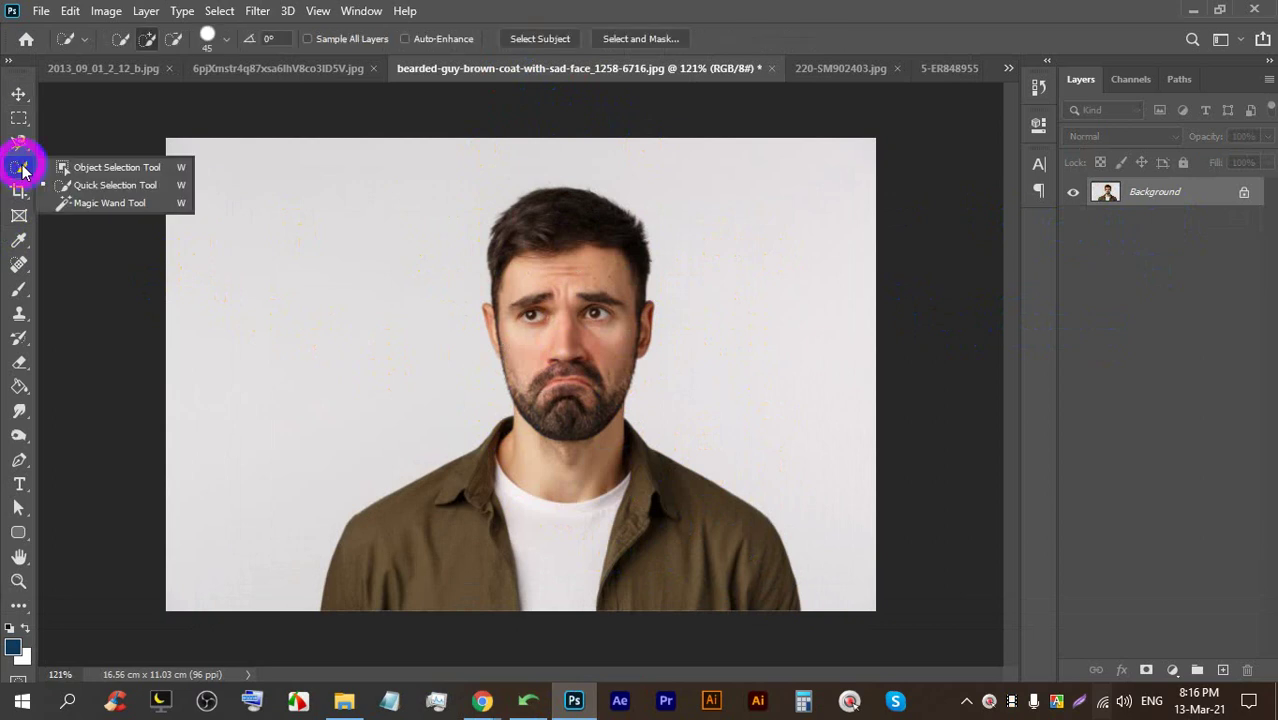
pyautogui.click(130, 205)
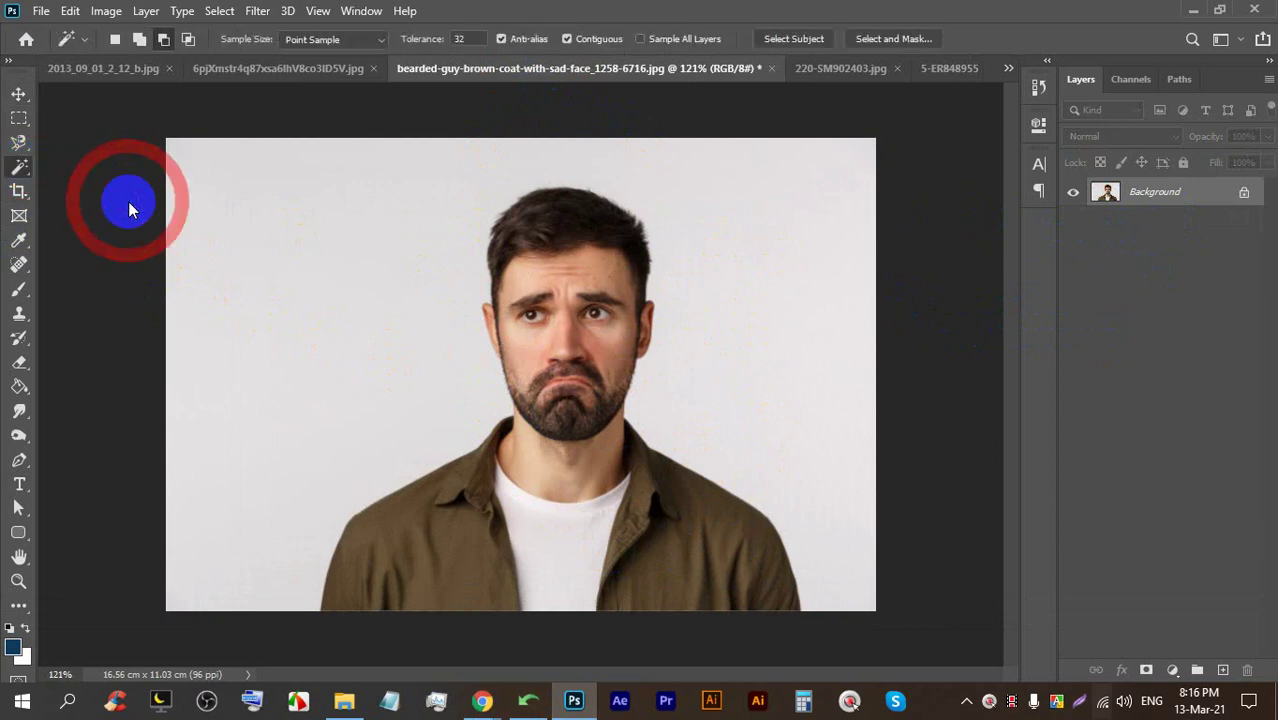
# Switch to the Google Meet call to check on the participants, and return to Photoshop
pyautogui.moveTo(470, 690)
pyautogui.click(415, 620)
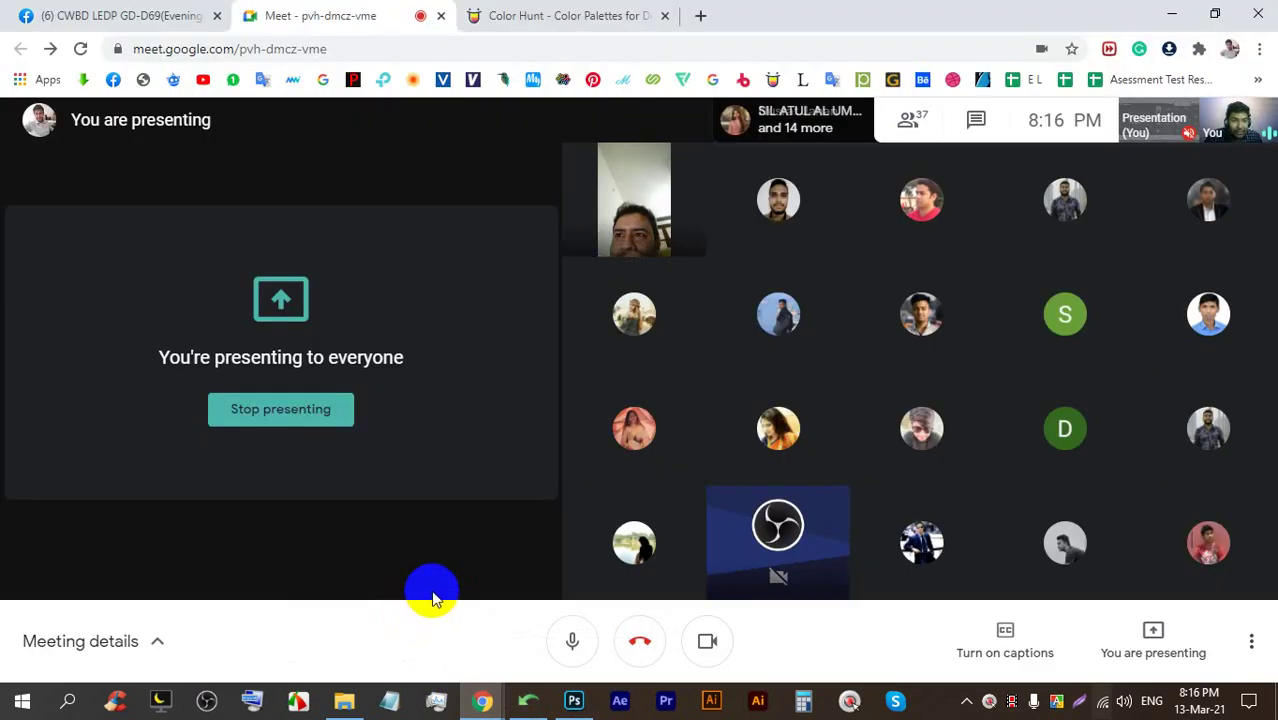
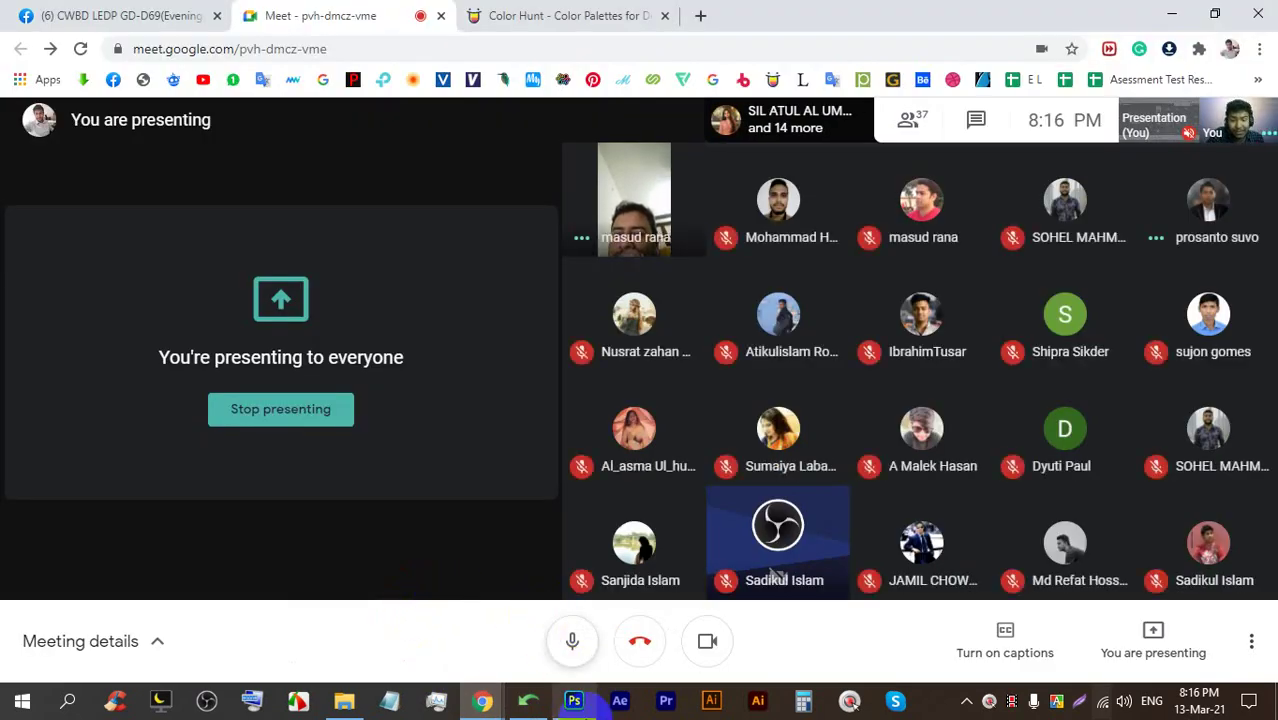
pyautogui.hotkey('alt', 'Tab')
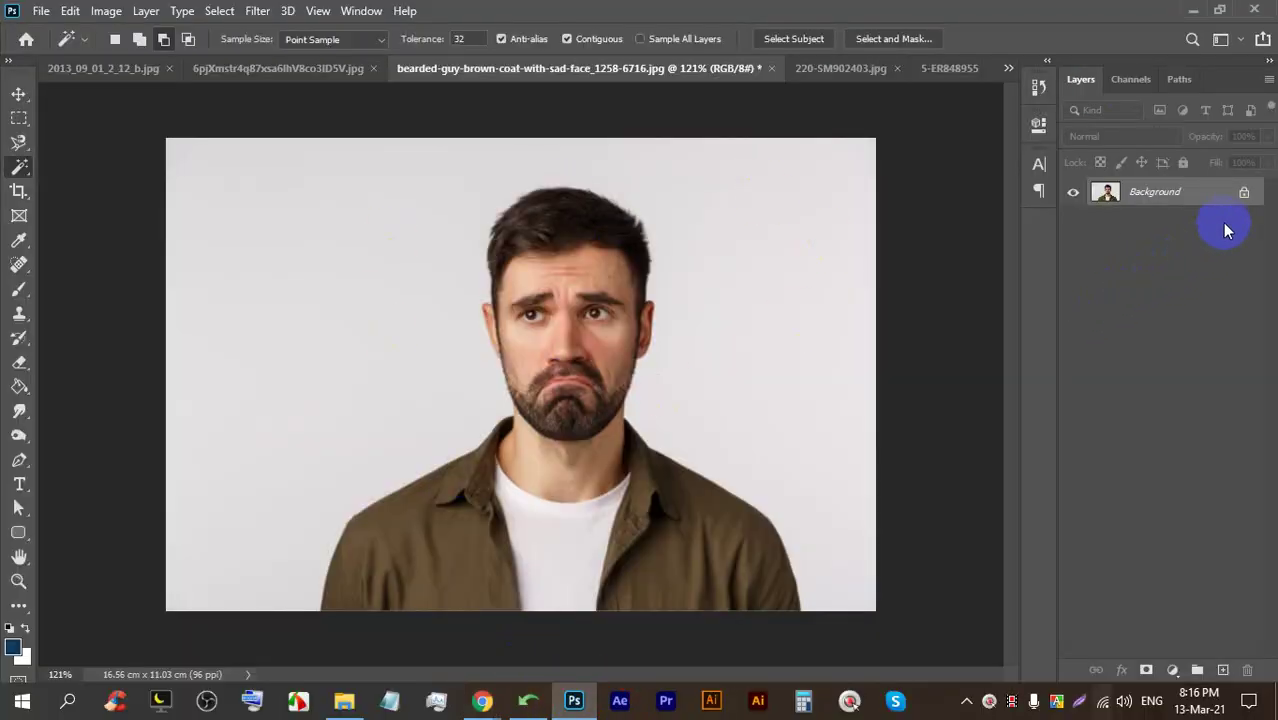
# Unlock the Background layer of the bearded man's photo, select its plain backdrop with the Magic Wand and delete it
pyautogui.click(1244, 196)
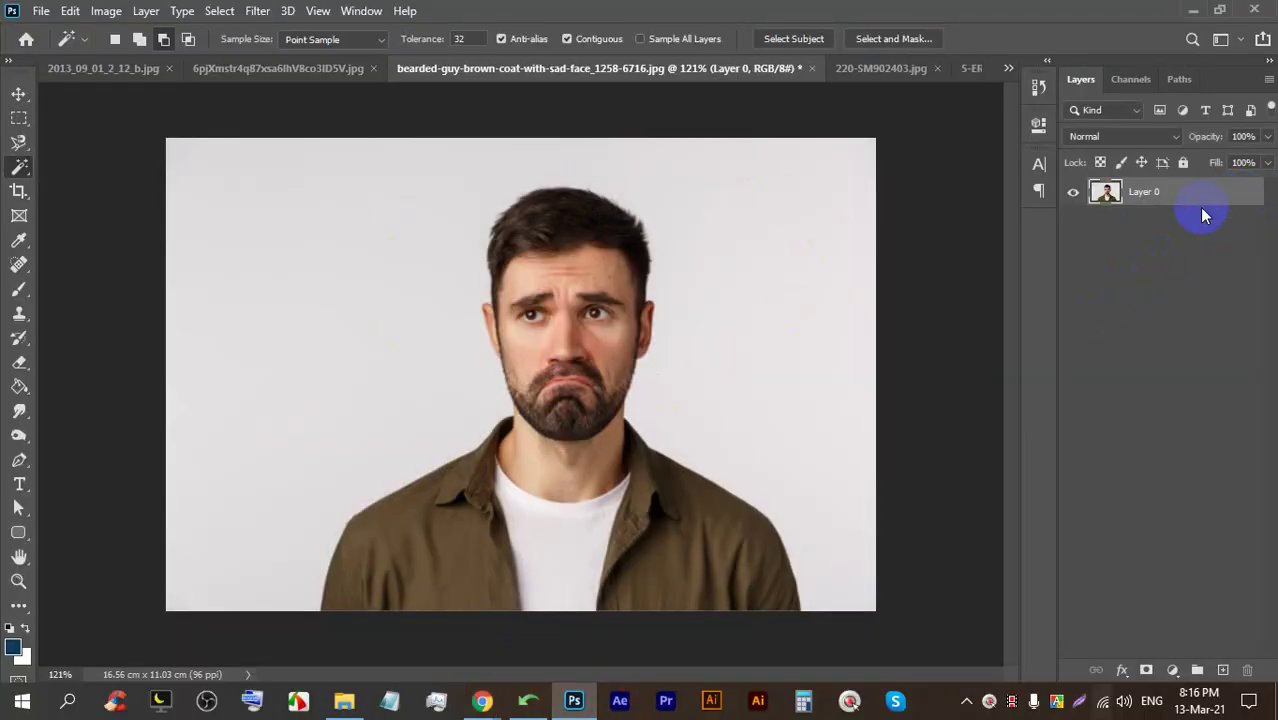
pyautogui.click(563, 231)
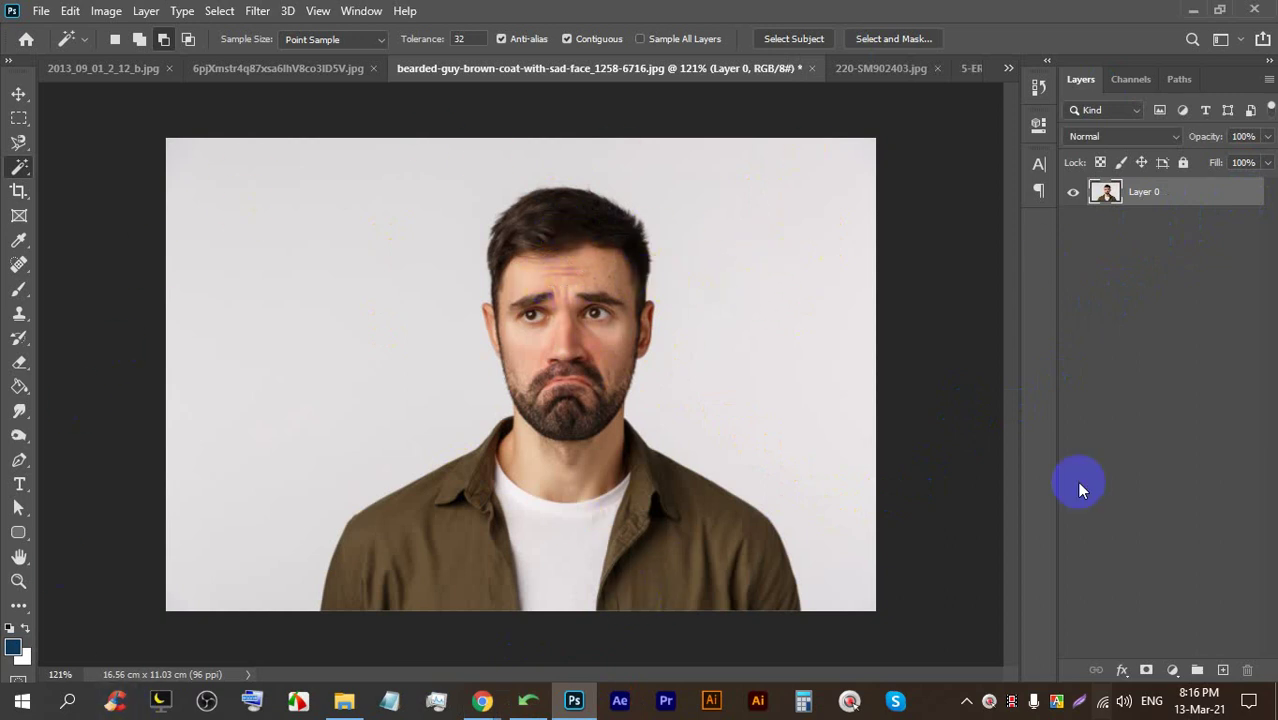
pyautogui.click(545, 233)
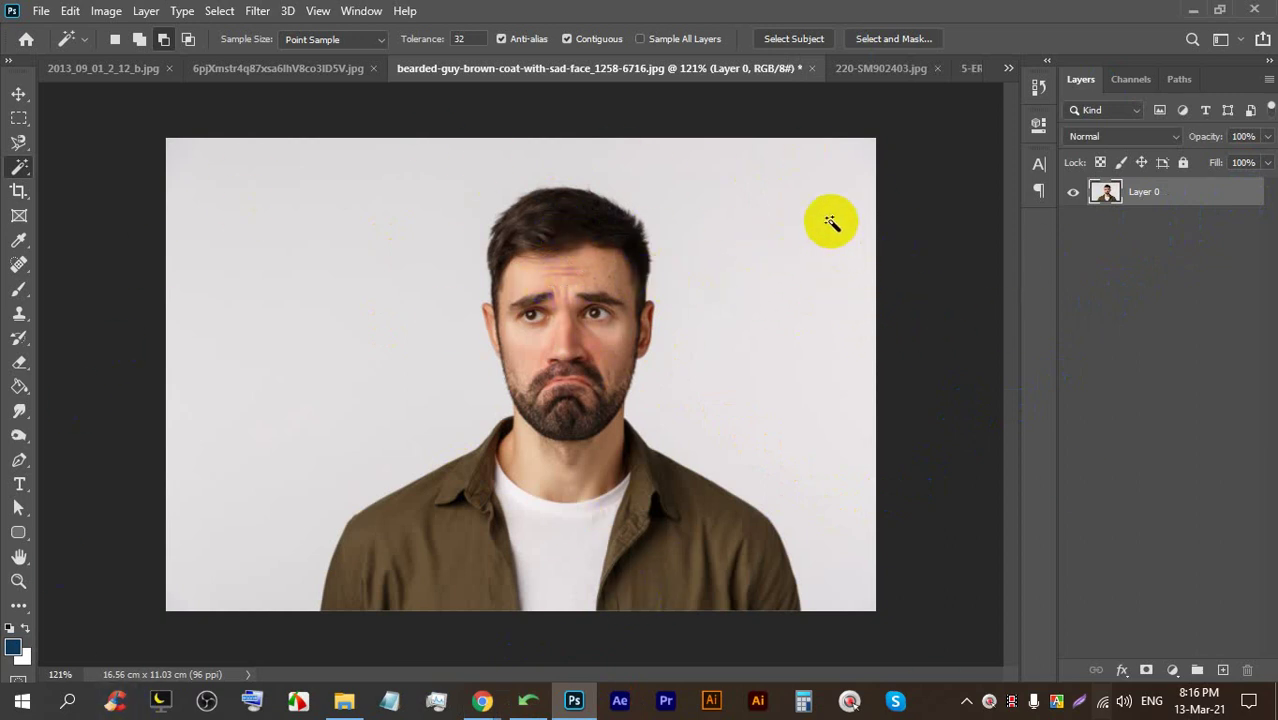
pyautogui.click(792, 193)
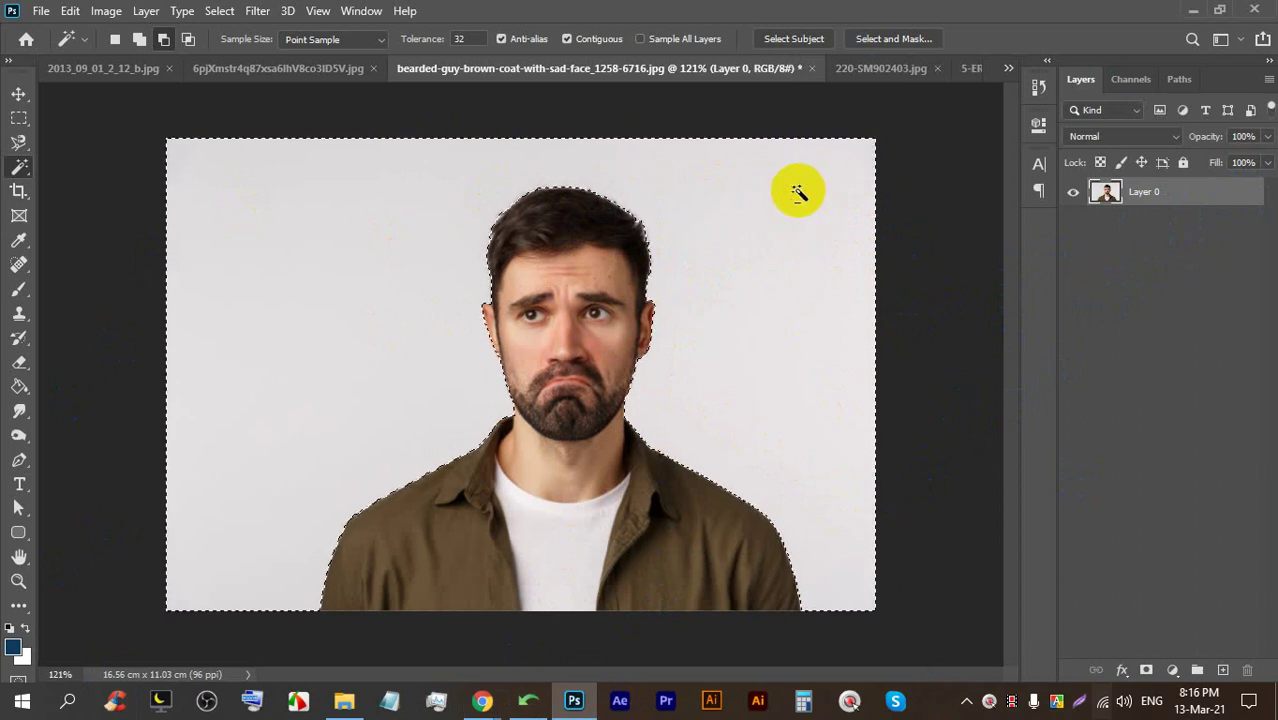
pyautogui.click(1018, 440)
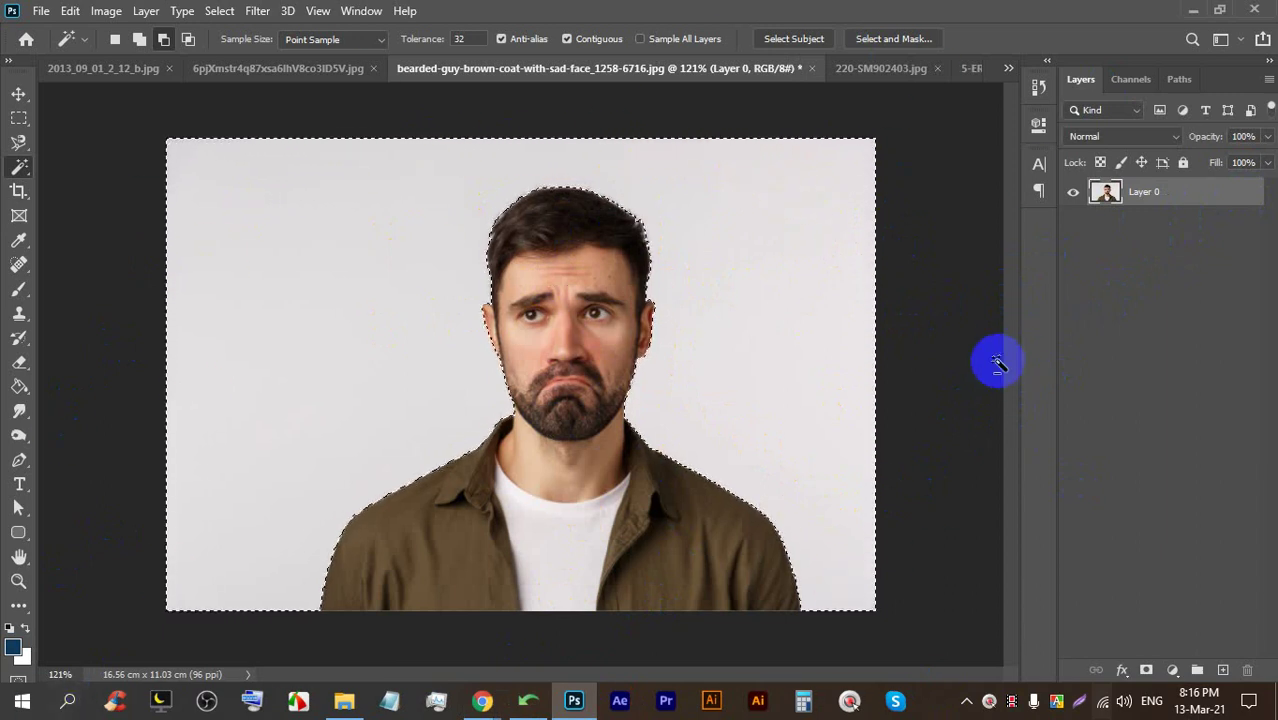
pyautogui.press('BackSpace')
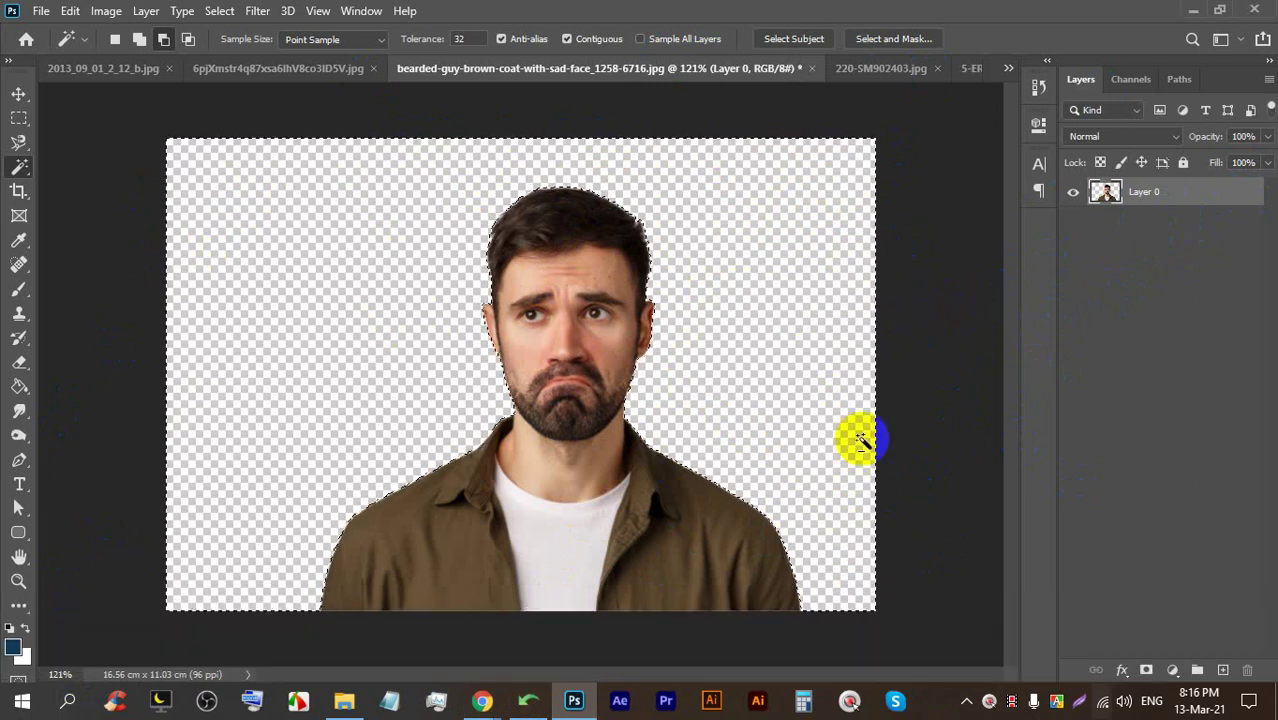
pyautogui.moveTo(505, 712)
pyautogui.click(398, 612)
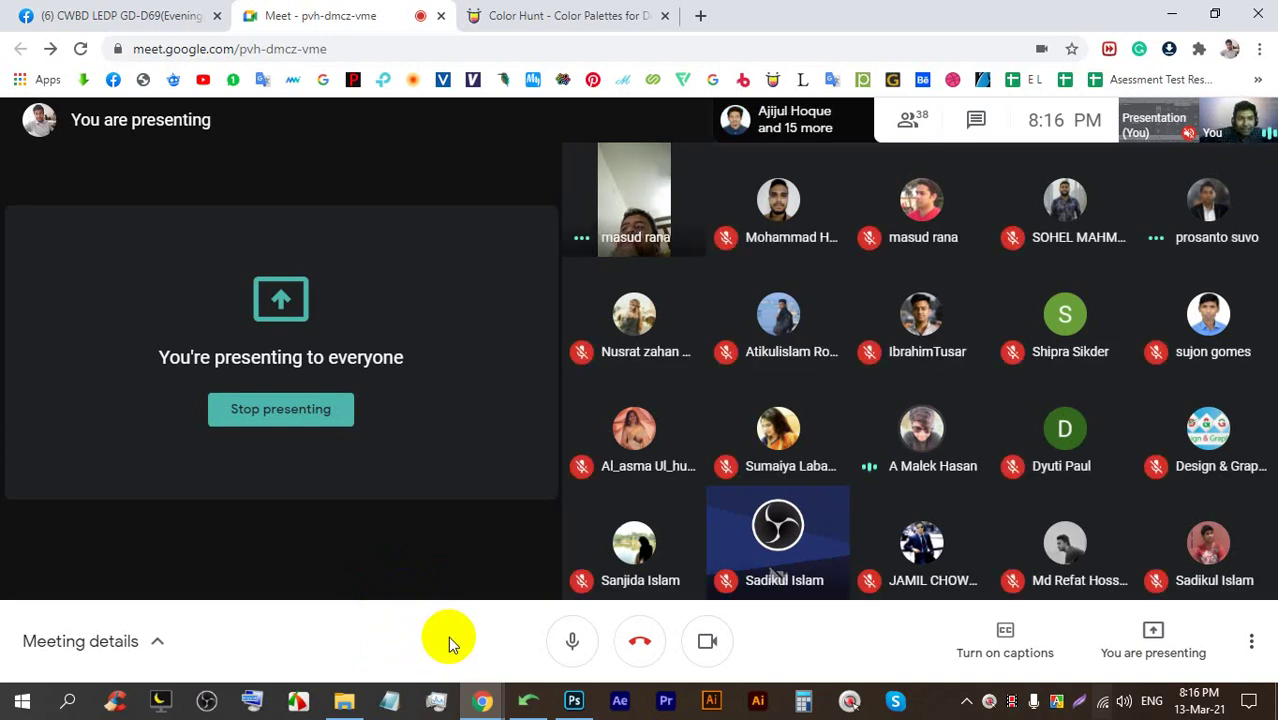
pyautogui.click(524, 705)
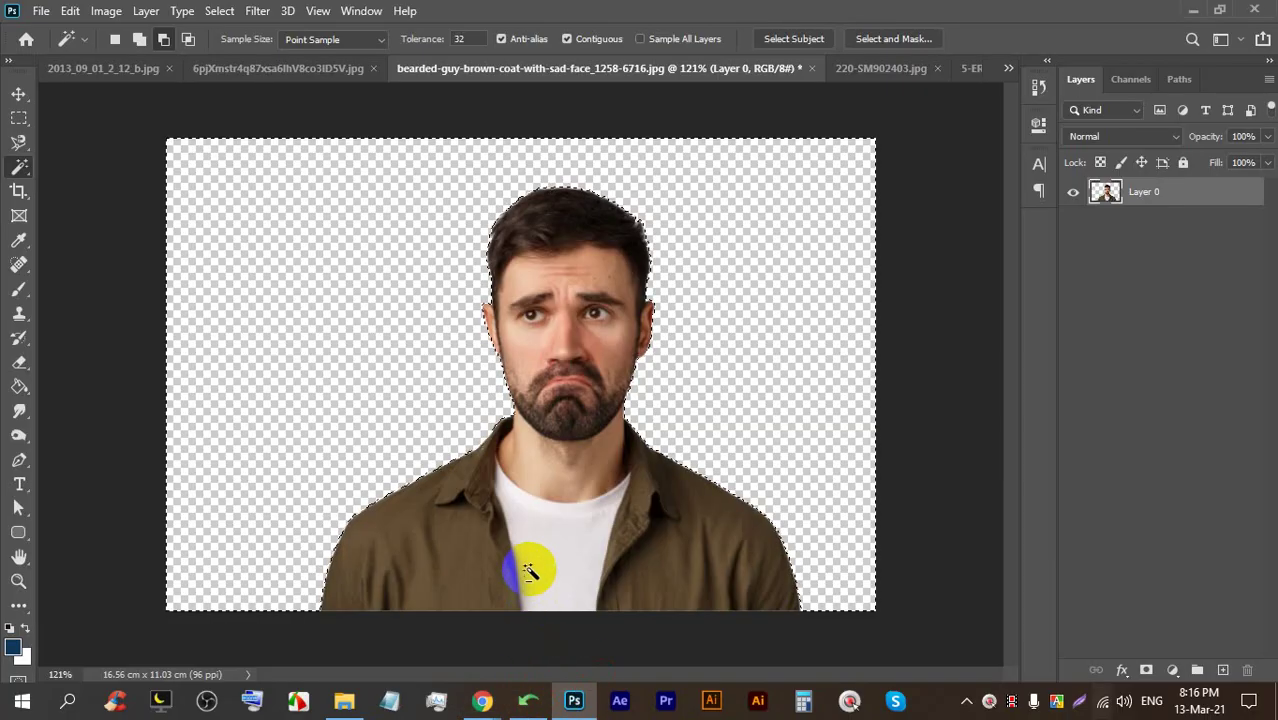
# Open the image hrithik_roshan_classic_look-1024x768.jpg from the Image folder
pyautogui.click(44, 12)
pyautogui.click(76, 47)
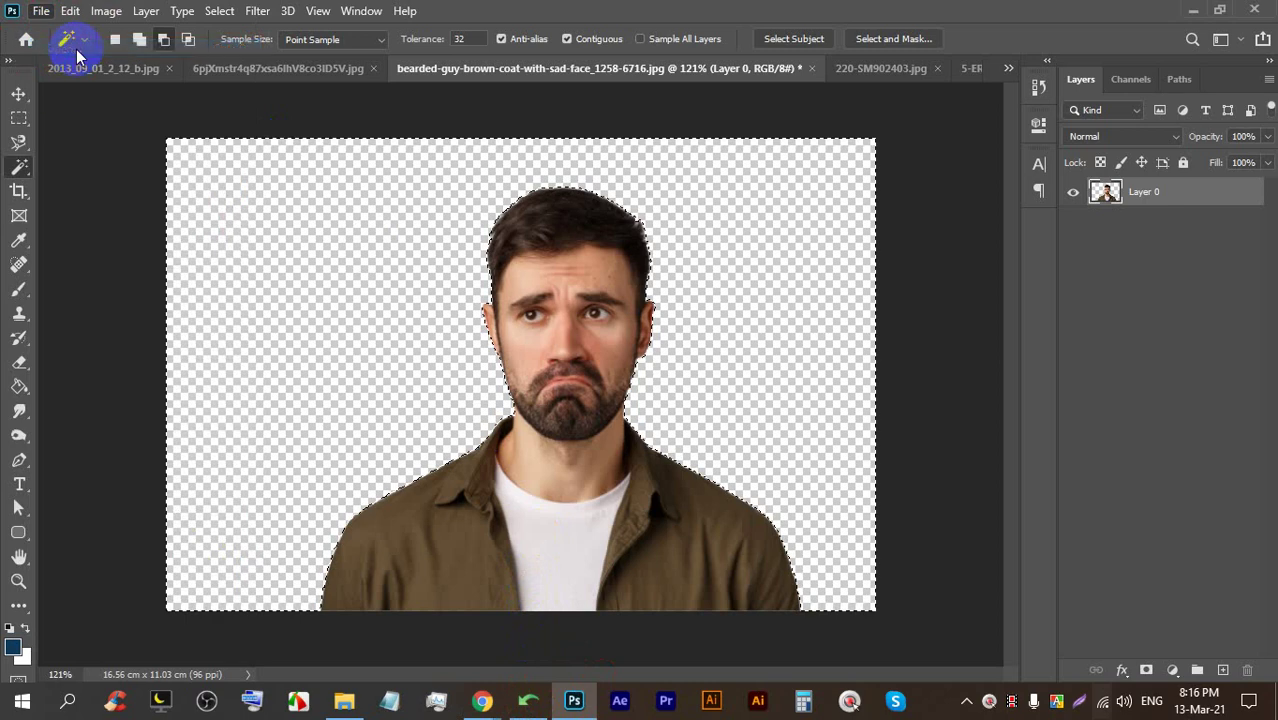
pyautogui.scroll(-5, 541, 331)
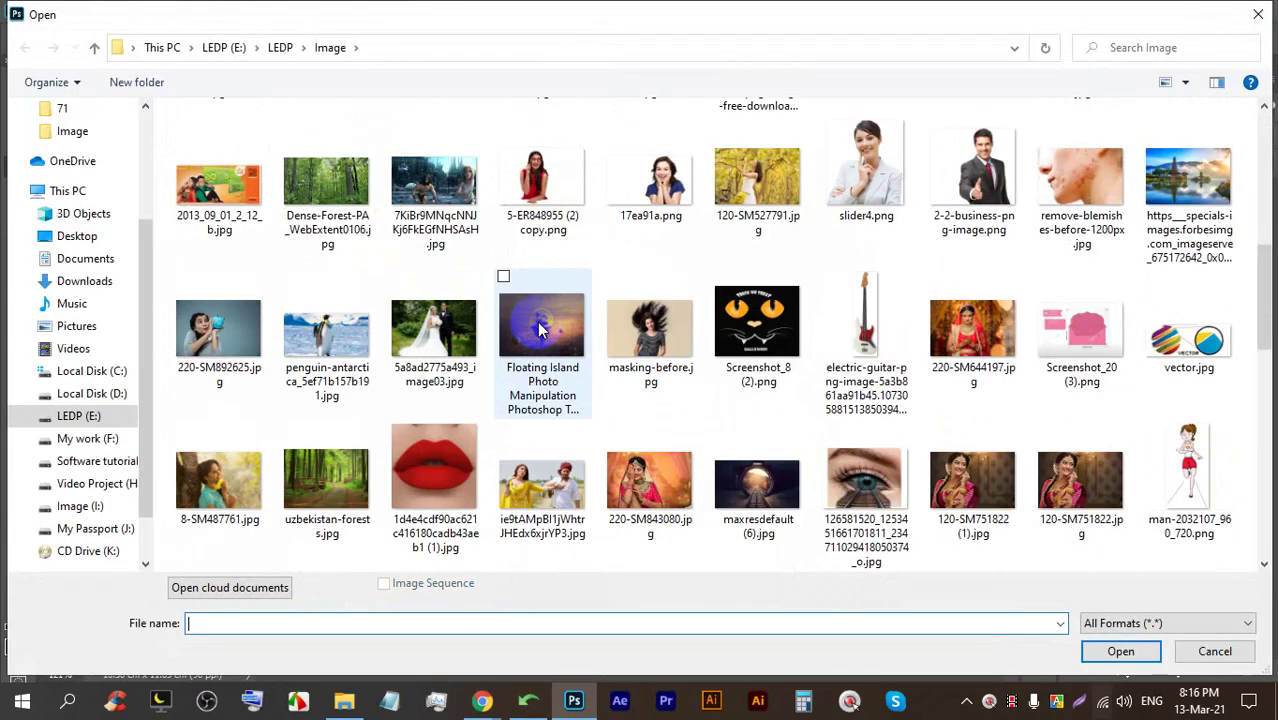
pyautogui.scroll(-3, 537, 321)
pyautogui.scroll(-3, 539, 336)
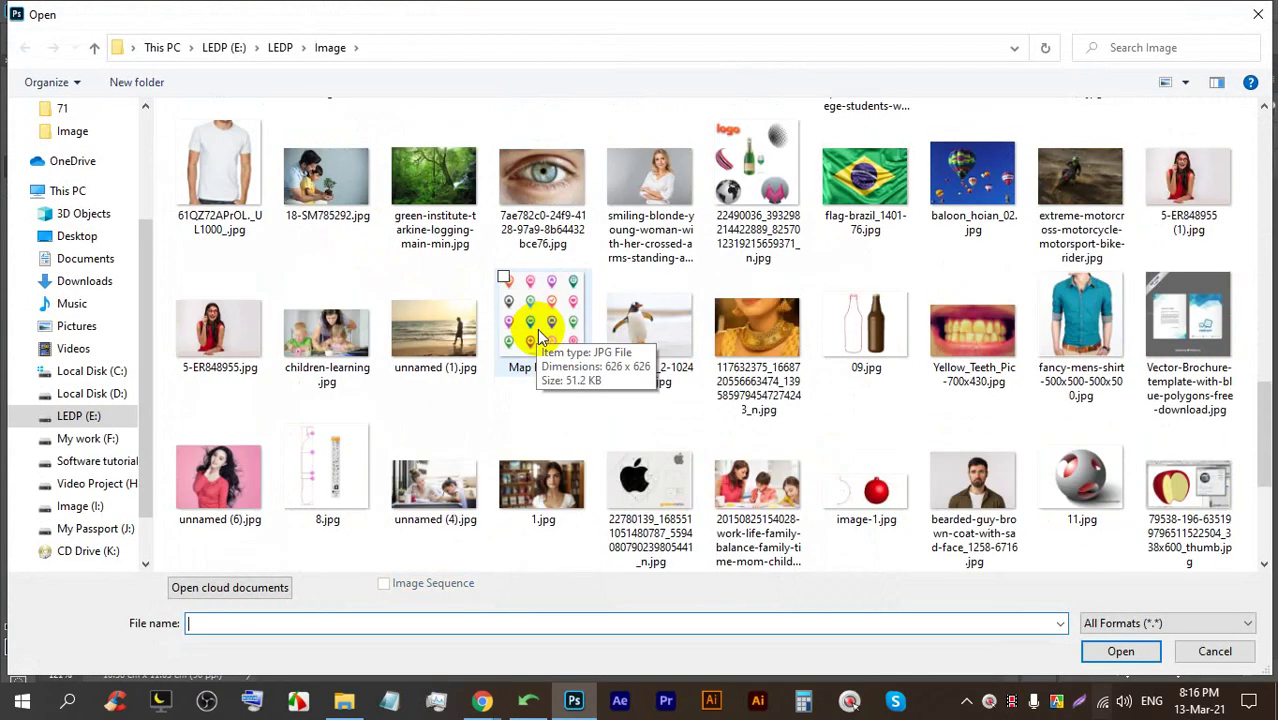
pyautogui.scroll(-3, 540, 348)
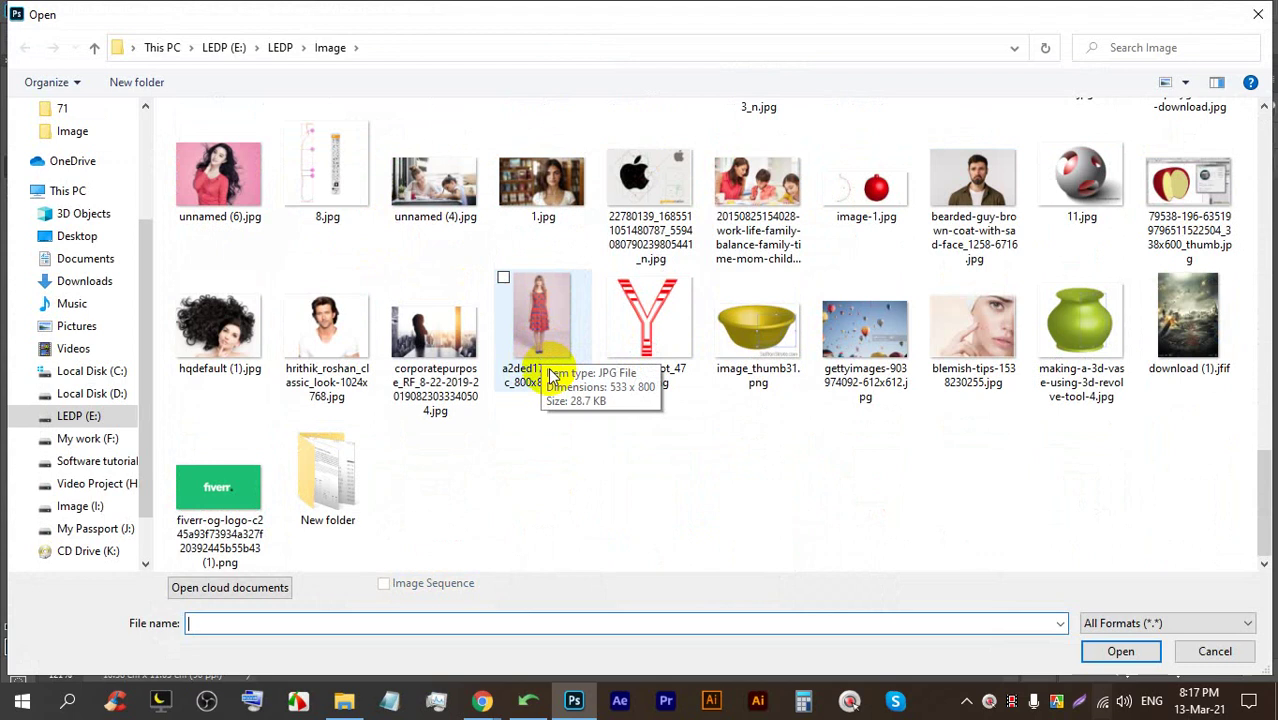
pyautogui.doubleClick(326, 330)
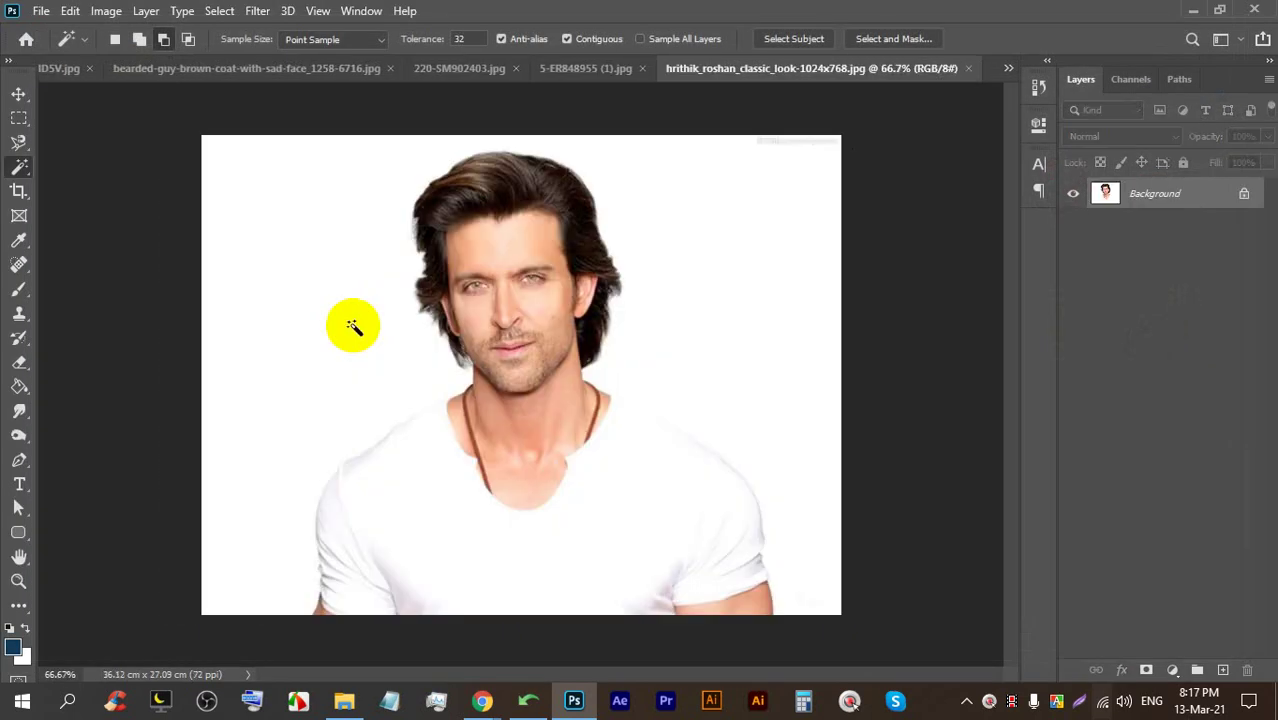
# Unlock the Background layer and select the white area around the man with the Magic Wand
pyautogui.scroll(5, 600, 415)
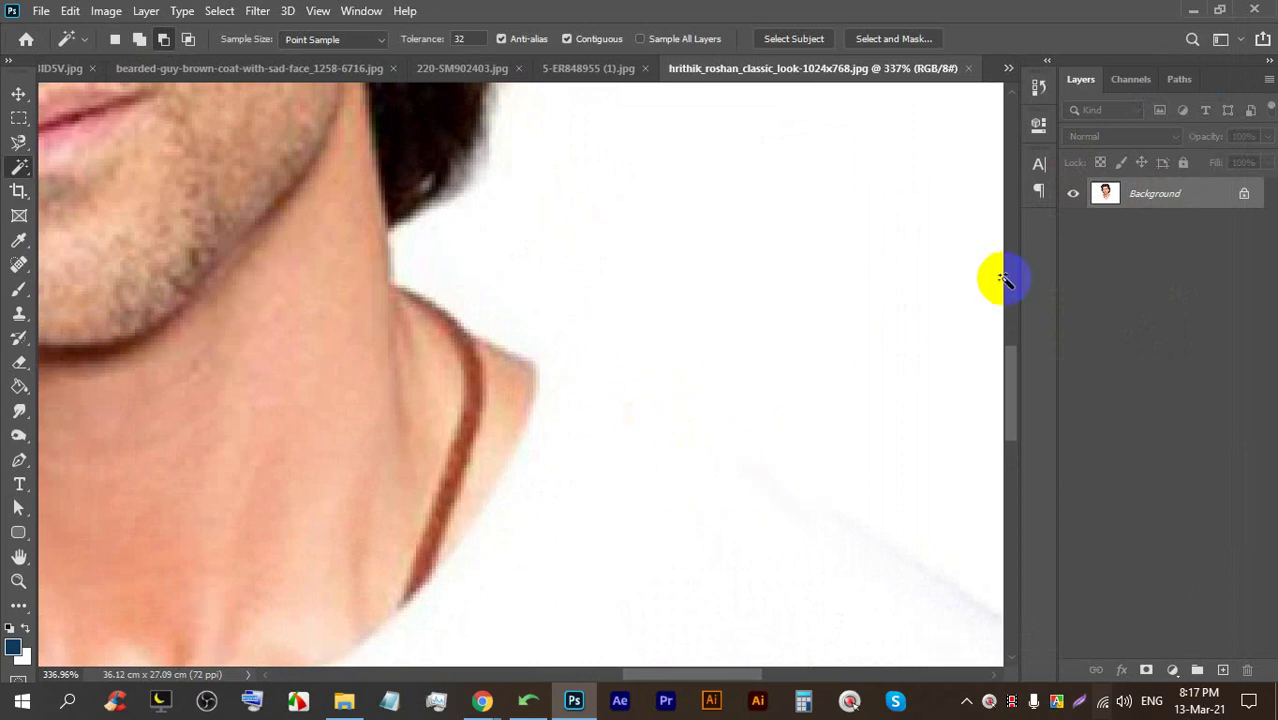
pyautogui.scroll(-5, 560, 375)
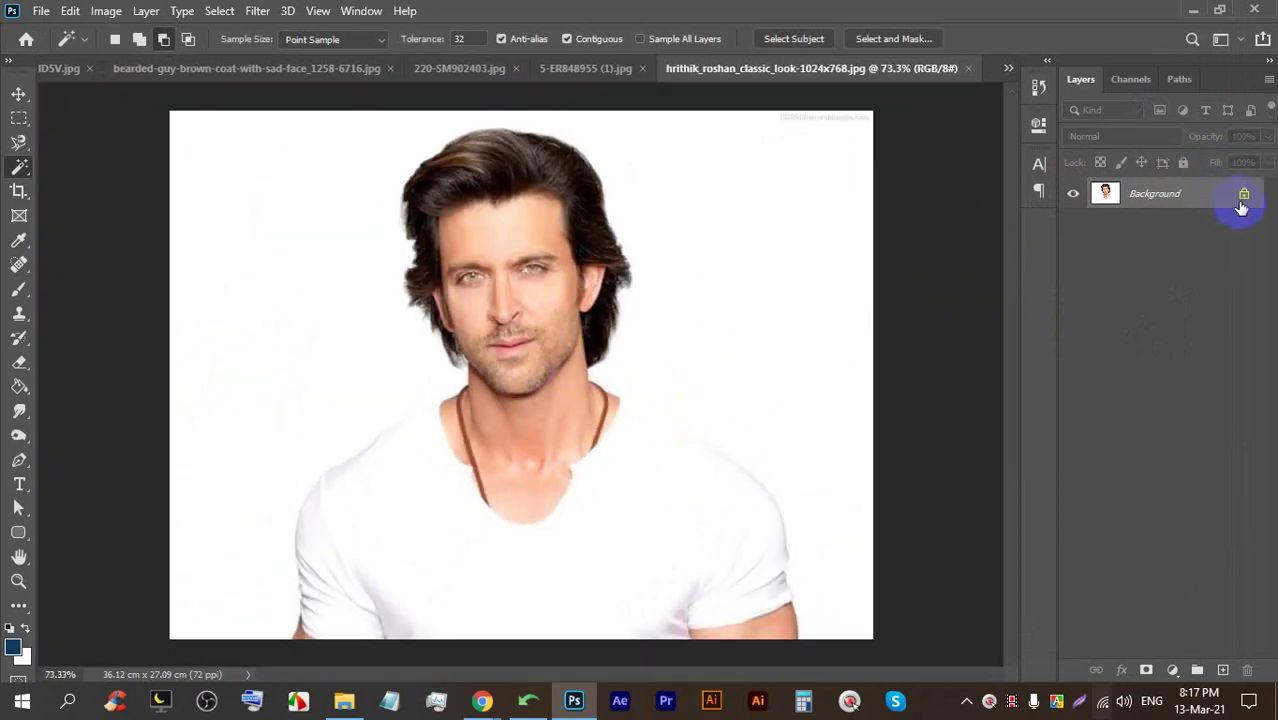
pyautogui.click(1245, 197)
pyautogui.scroll(-2, 599, 342)
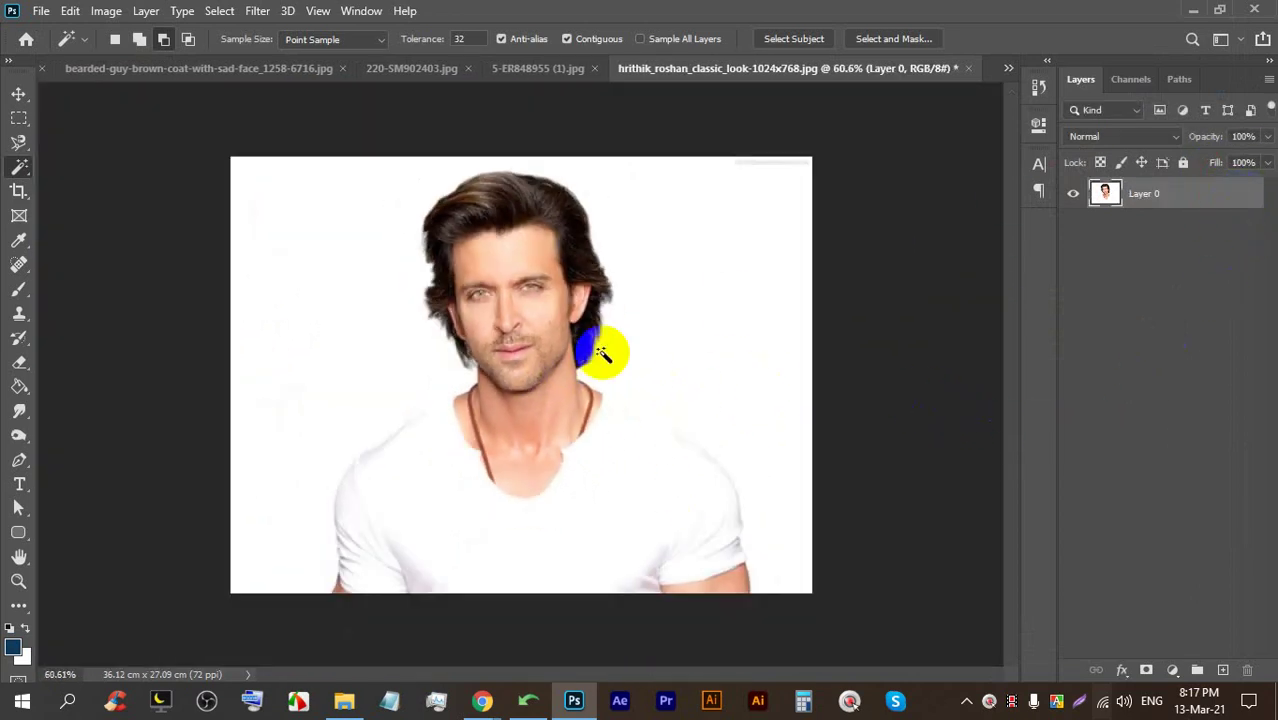
pyautogui.click(323, 198)
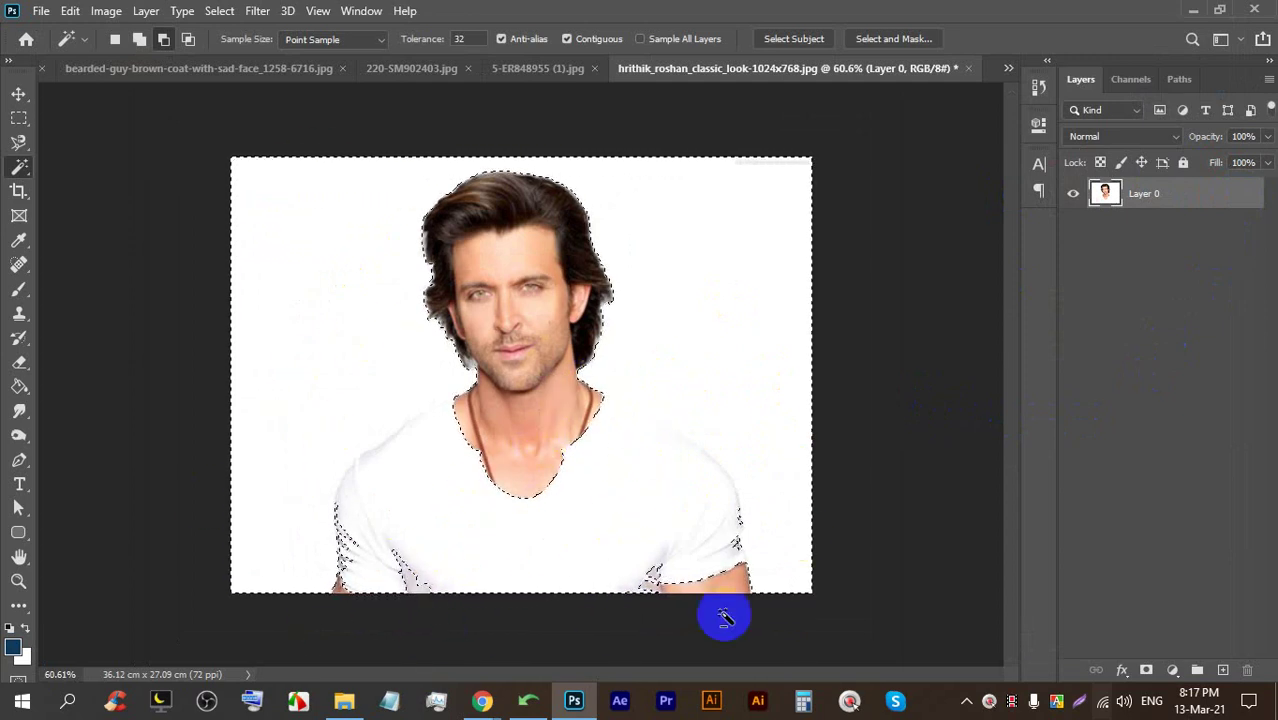
pyautogui.scroll(2, 676, 534)
pyautogui.scroll(-3, 593, 451)
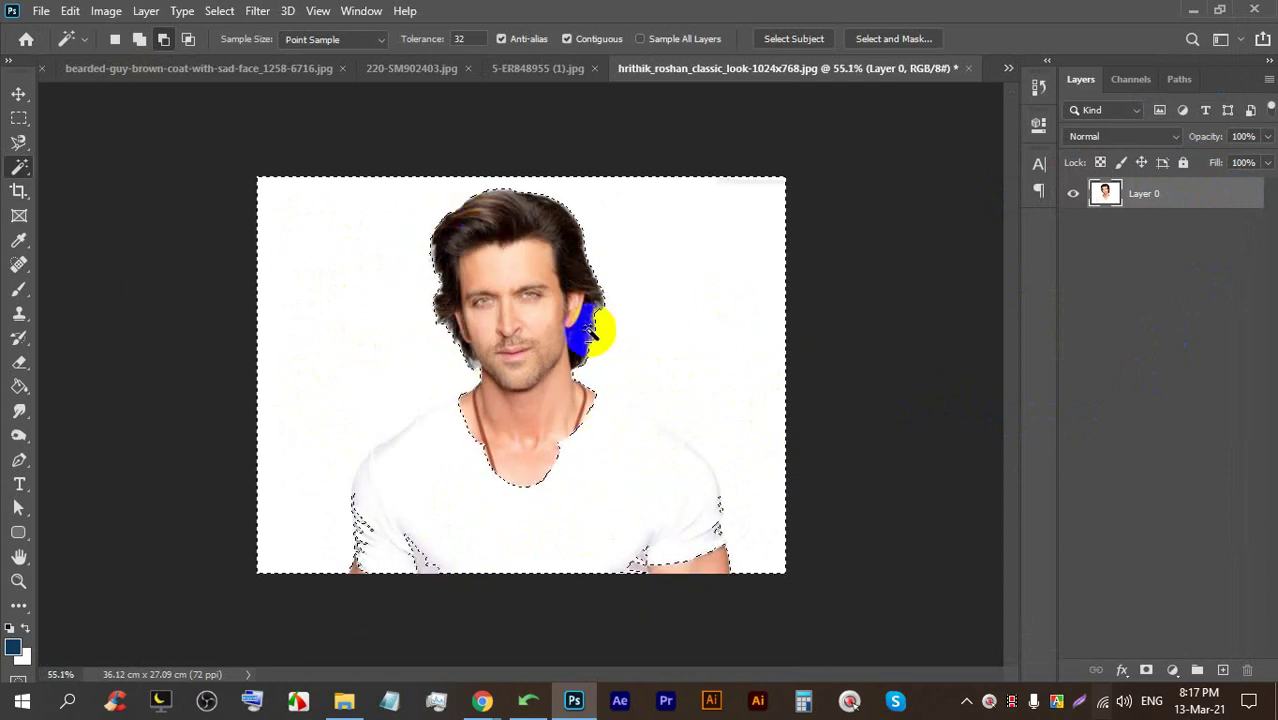
# Subtract the white shirt from the selection with the Quick Selection tool and delete the selected background
pyautogui.rightClick(19, 167)
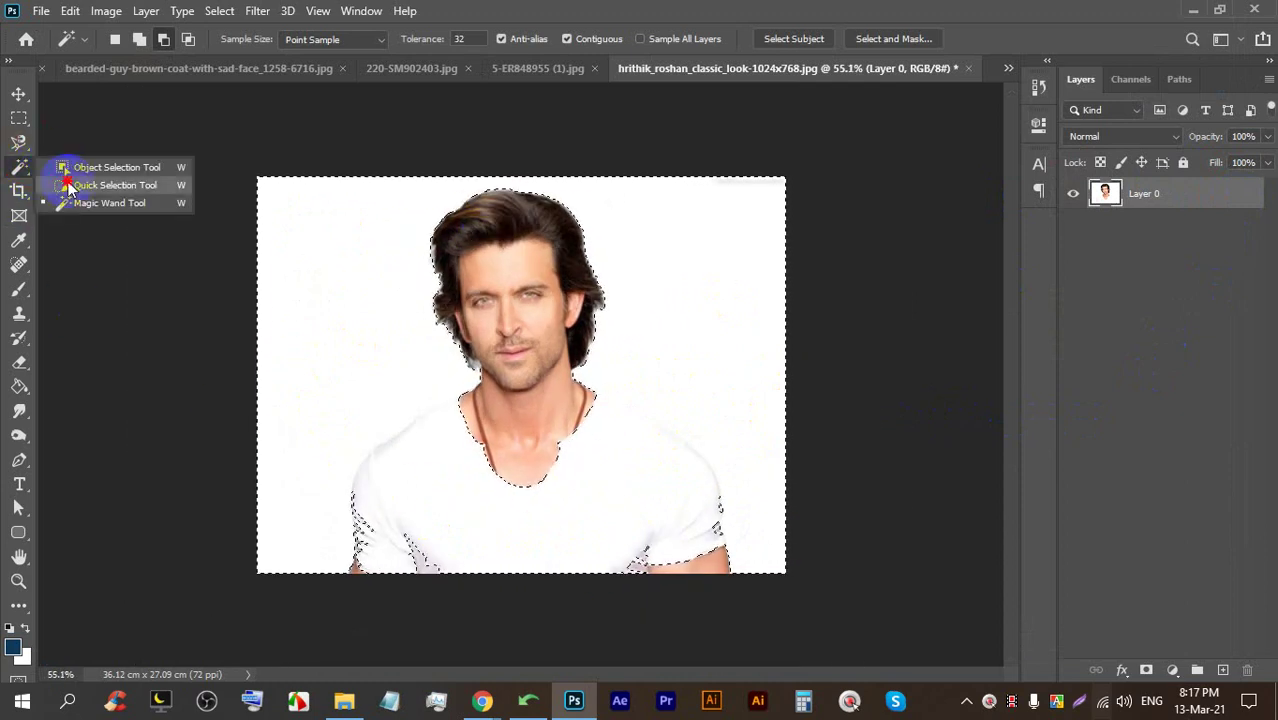
pyautogui.click(66, 182)
pyautogui.click(172, 38)
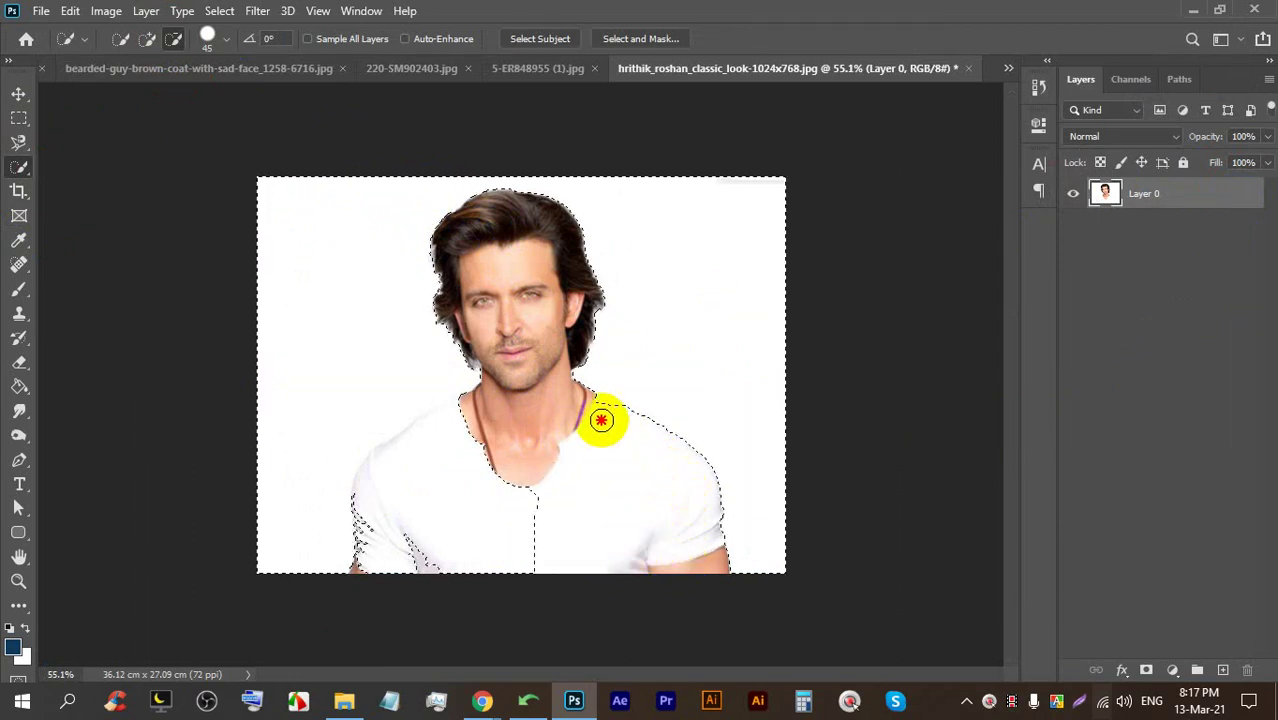
pyautogui.moveTo(549, 480)
pyautogui.mouseDown()
pyautogui.moveTo(515, 548)
pyautogui.moveTo(400, 557)
pyautogui.mouseUp()
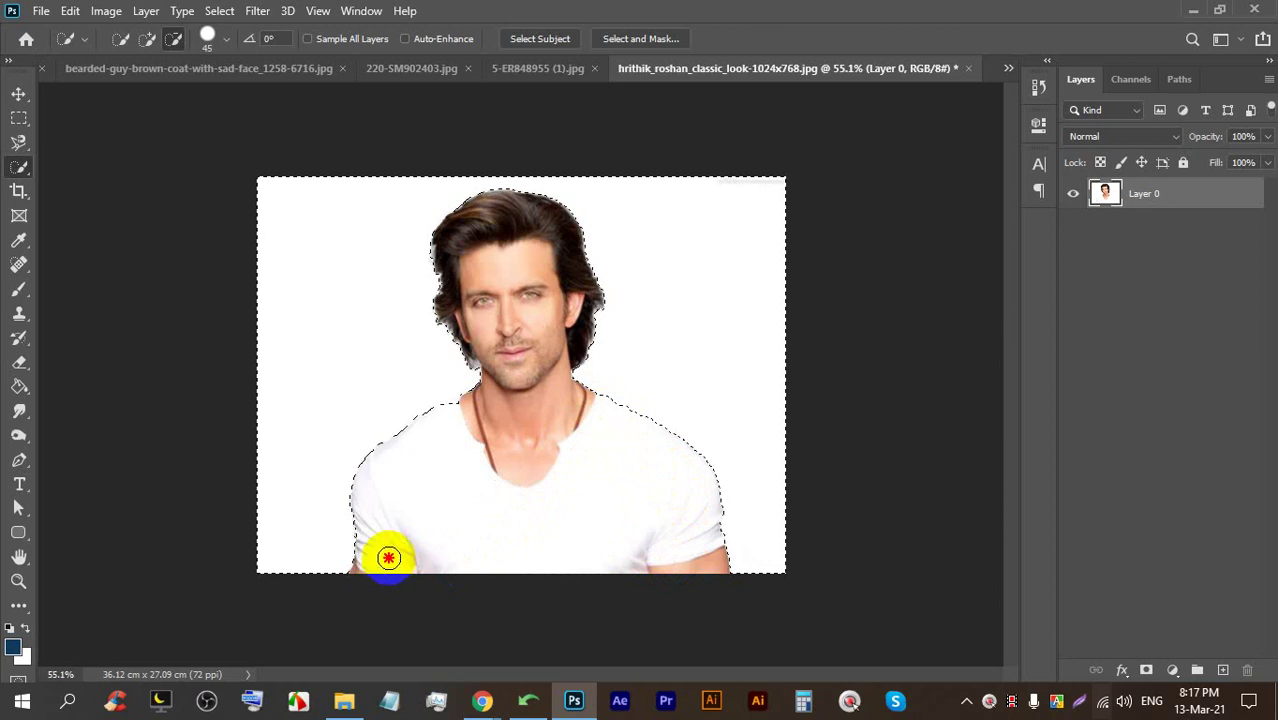
pyautogui.scroll(-3, 502, 426)
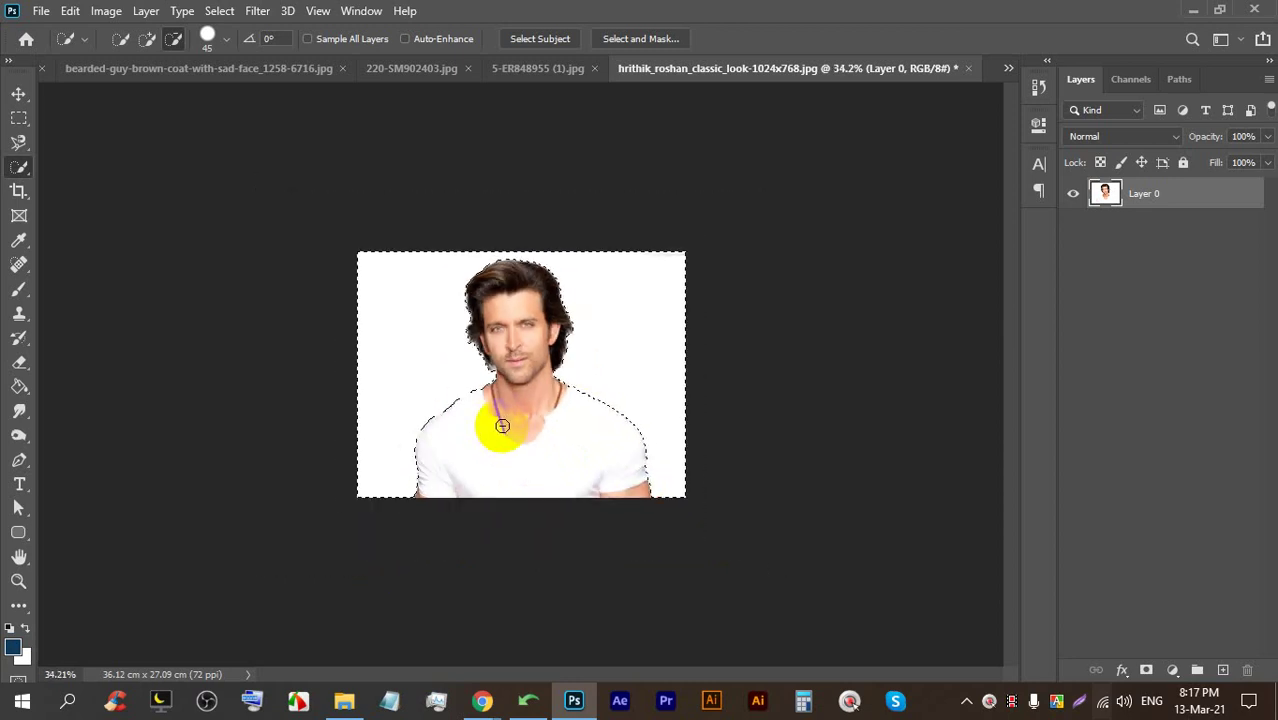
pyautogui.press('BackSpace')
pyautogui.scroll(3, 520, 400)
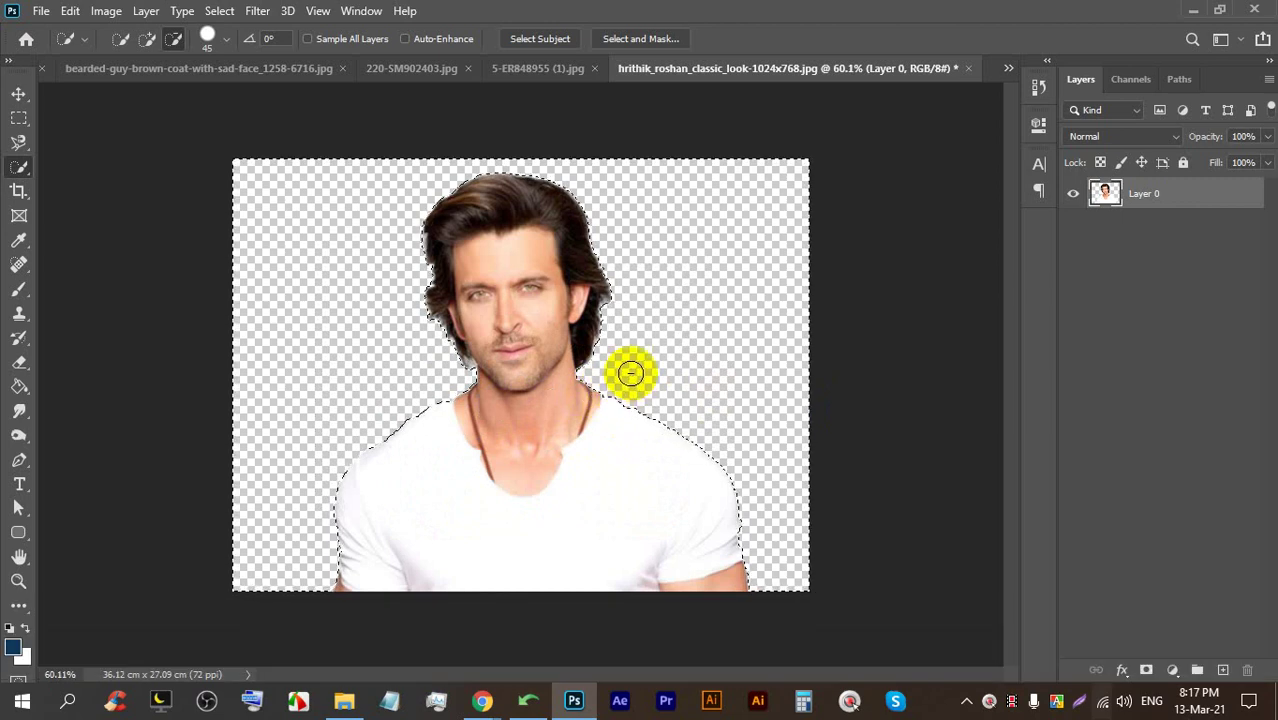
# Open the image Woman-smile-beautiful-hd-get-73591.jpg from the Image folder
pyautogui.click(40, 10)
pyautogui.click(52, 43)
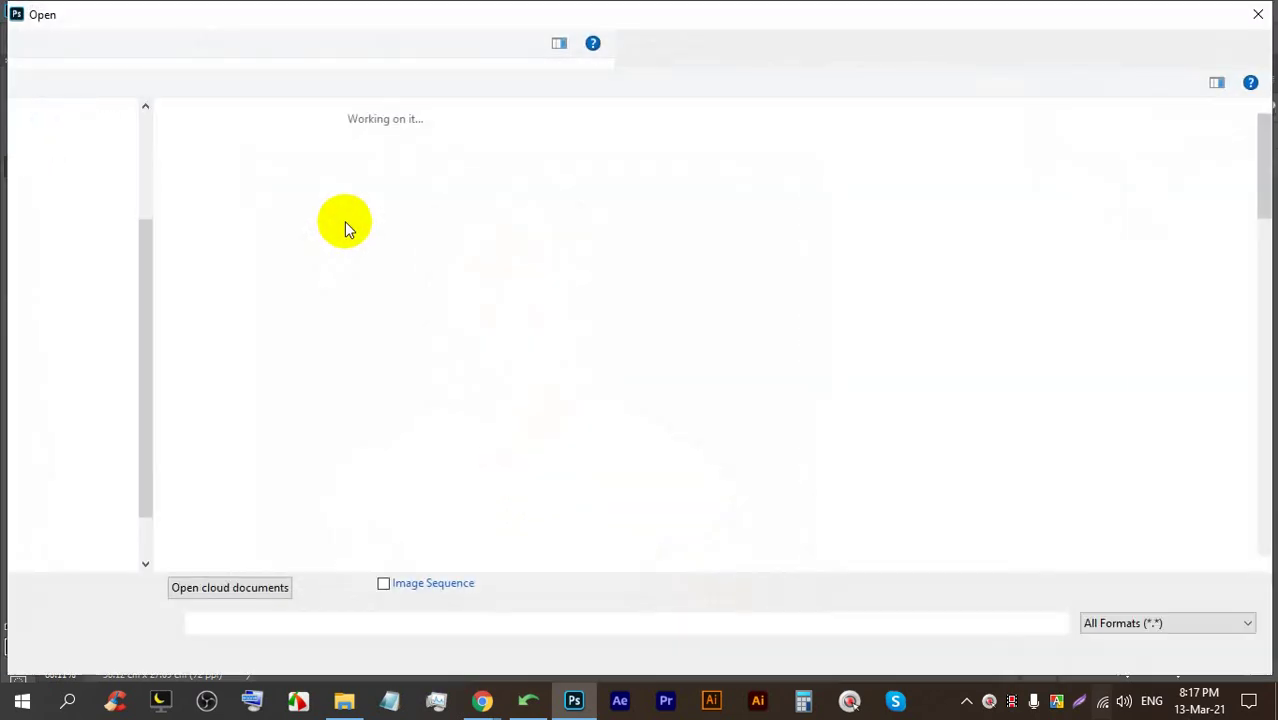
pyautogui.scroll(-5, 760, 415)
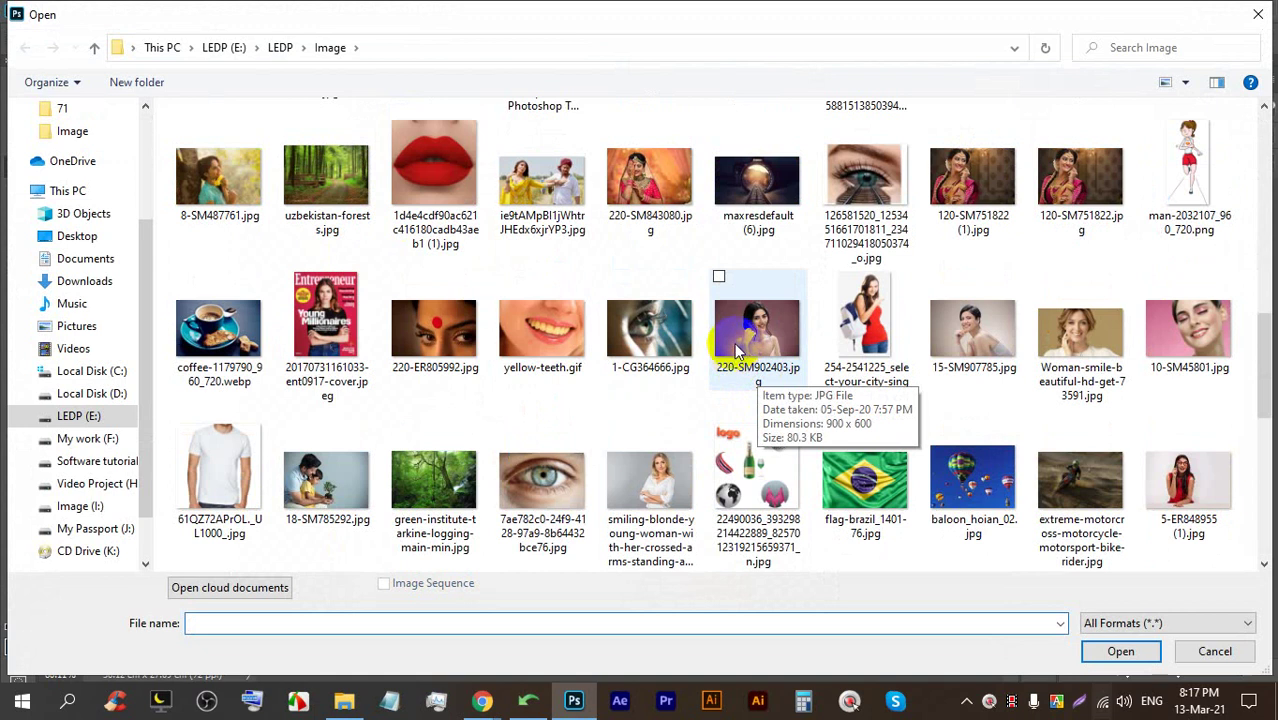
pyautogui.scroll(-3, 740, 350)
pyautogui.scroll(3, 745, 345)
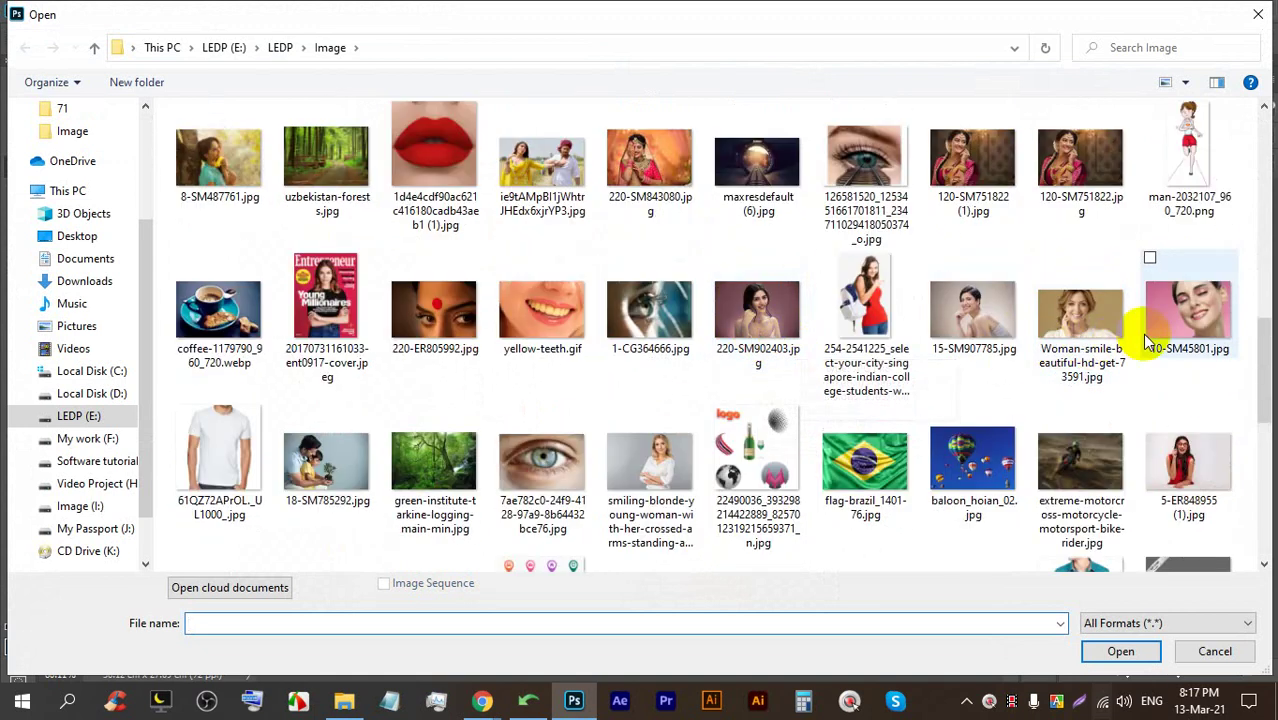
pyautogui.scroll(-8, 740, 460)
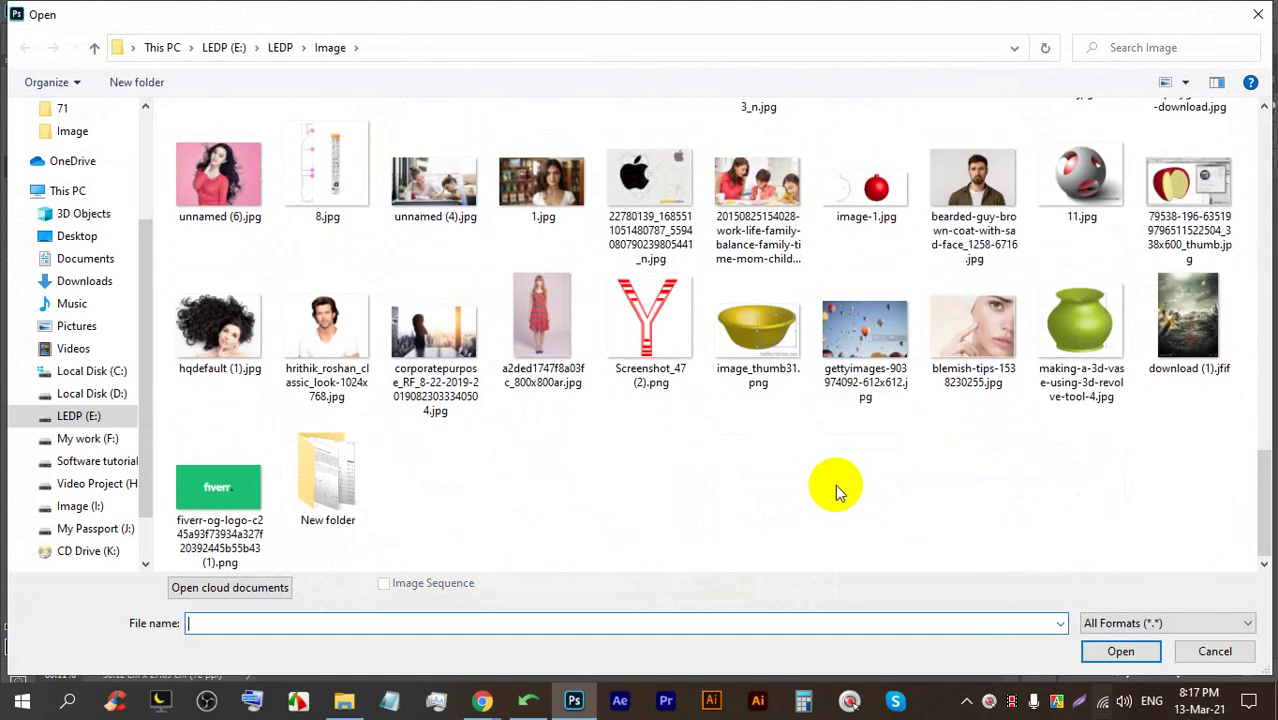
pyautogui.scroll(3, 585, 500)
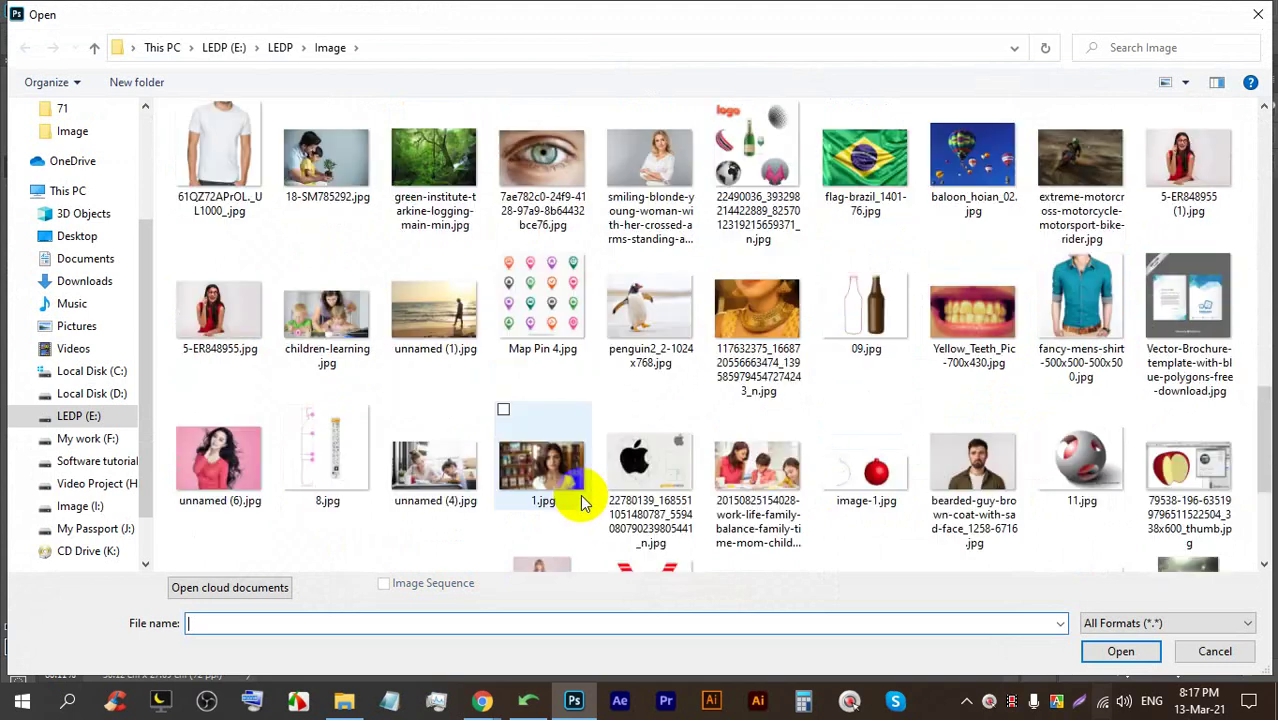
pyautogui.scroll(3, 1082, 372)
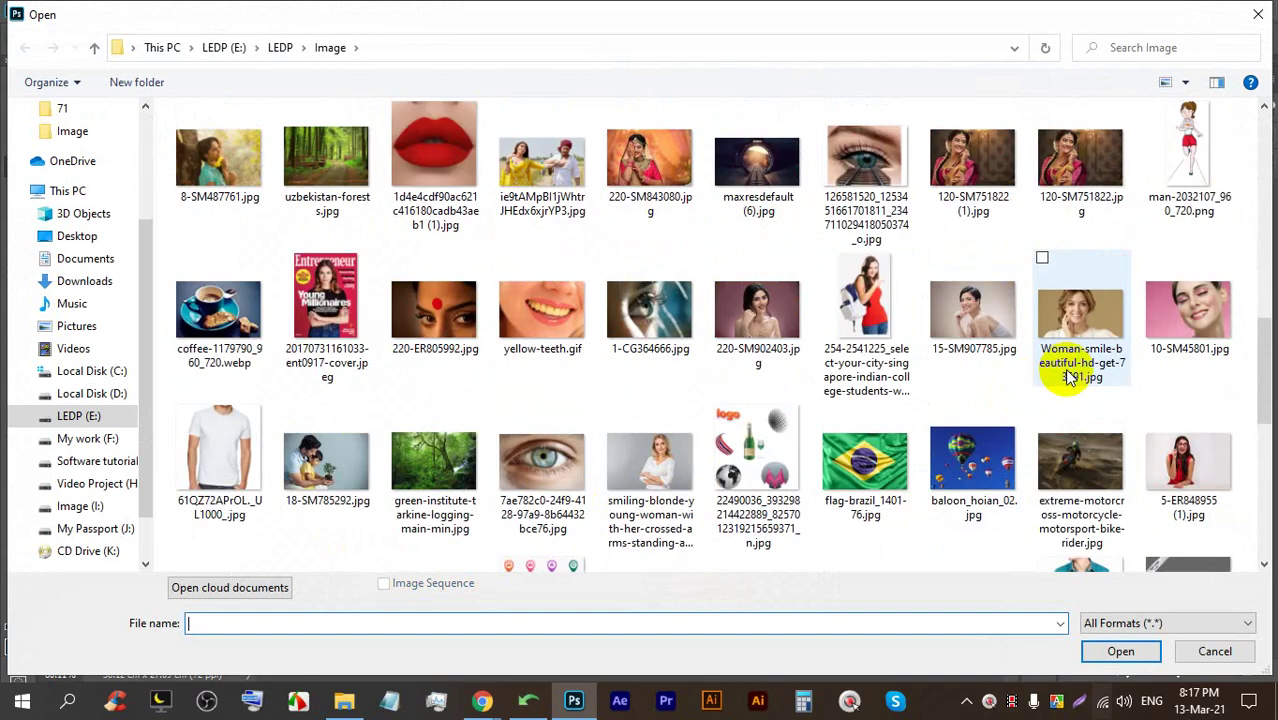
pyautogui.doubleClick(1077, 323)
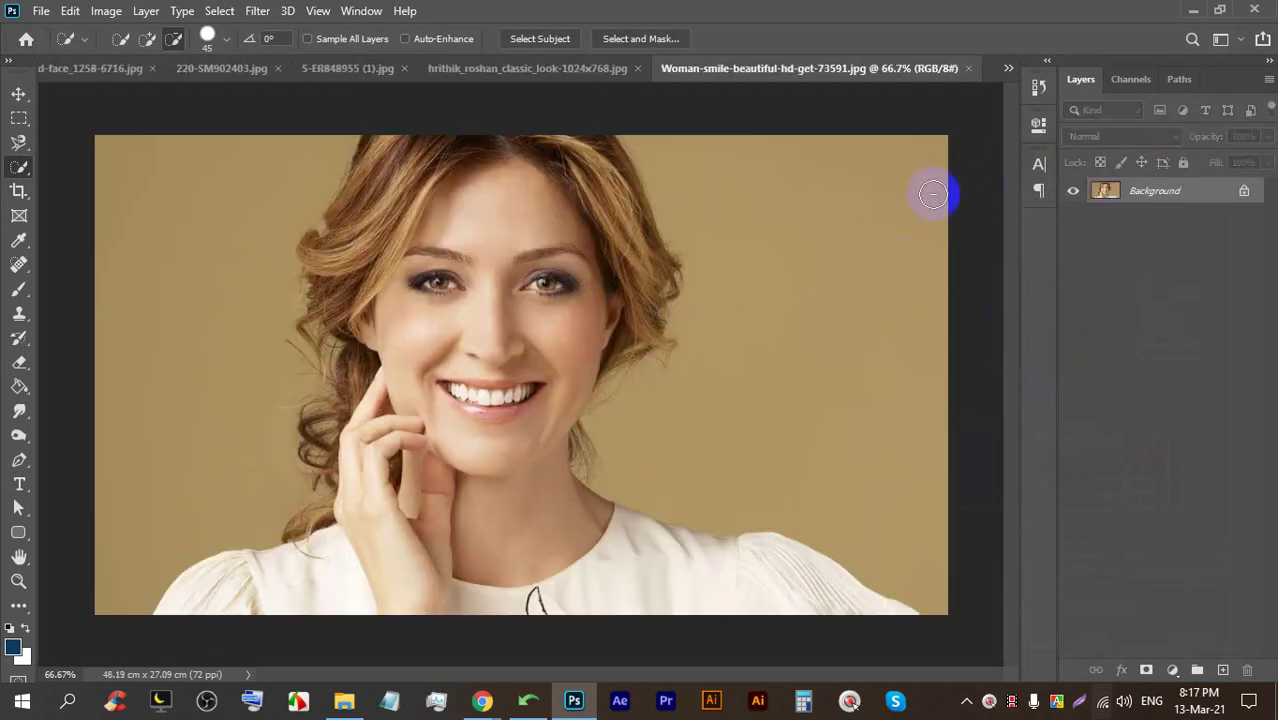
# Activate the Magic Wand tool and unlock the Background layer of the smiling woman's photo
pyautogui.rightClick(21, 170)
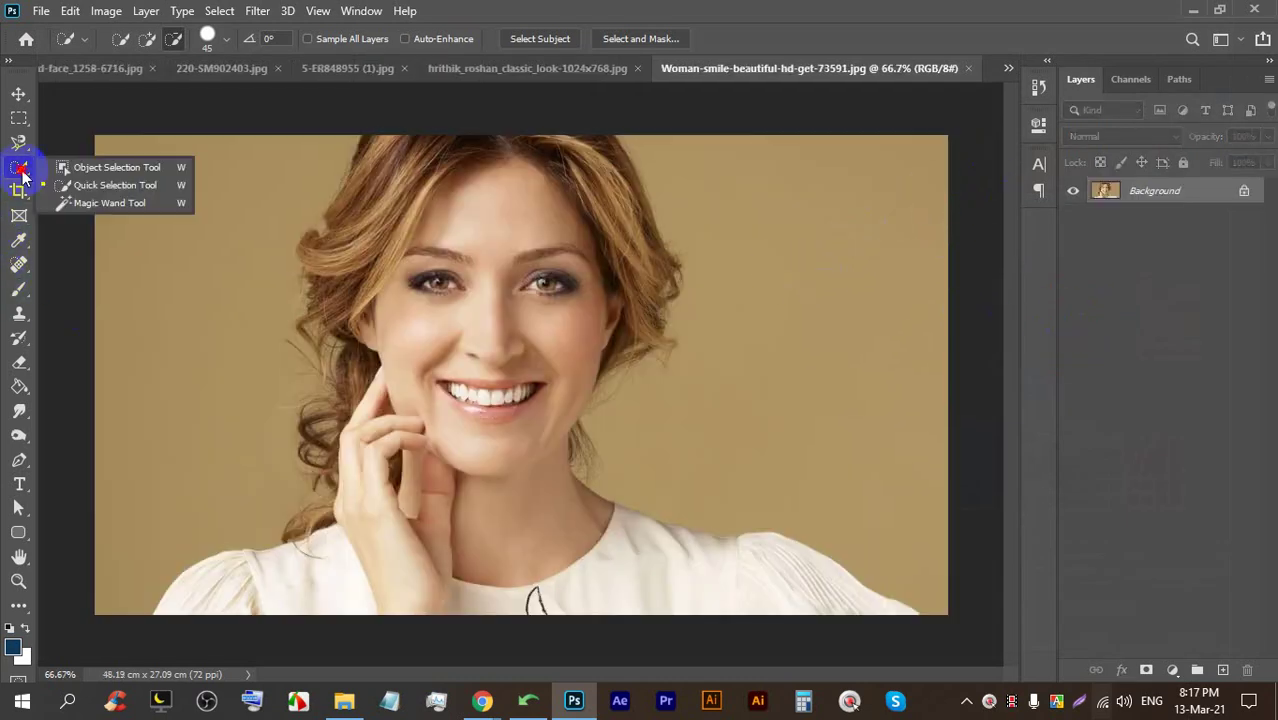
pyautogui.click(101, 204)
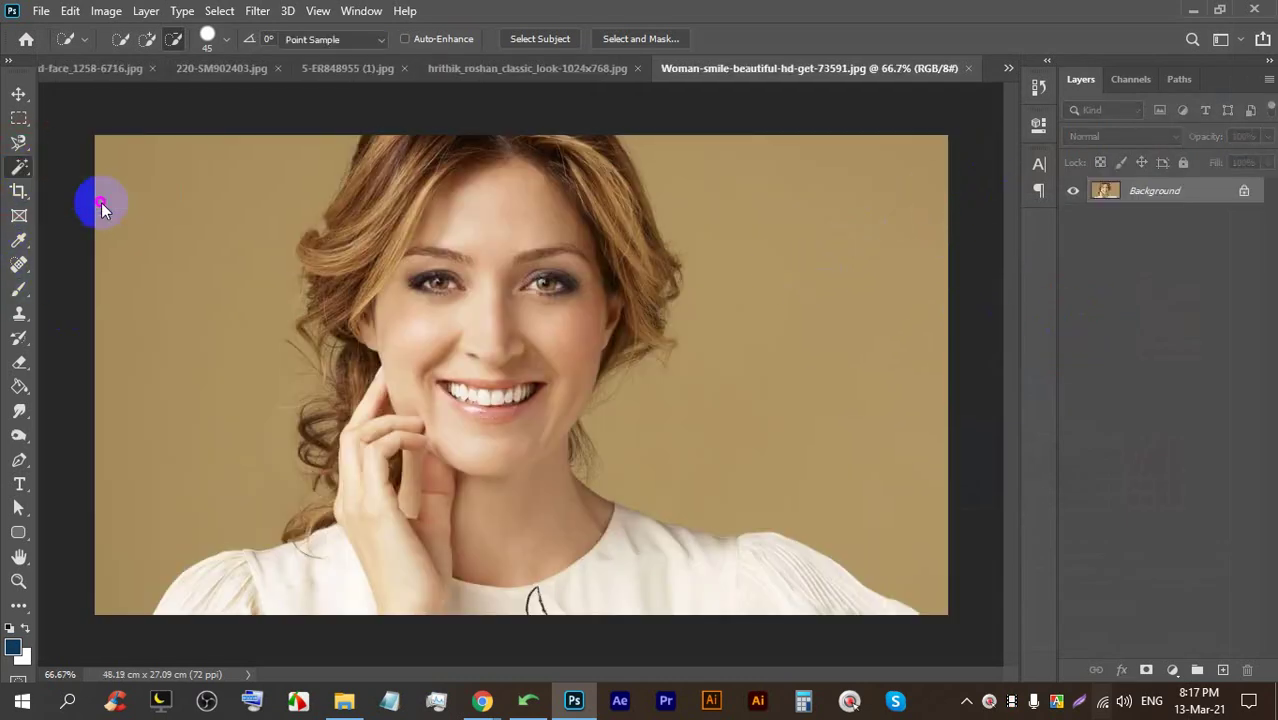
pyautogui.click(1243, 191)
# Switch to the Google Meet call, mute and unmute the microphone, and return to Photoshop
pyautogui.click(371, 633)
pyautogui.click(568, 640)
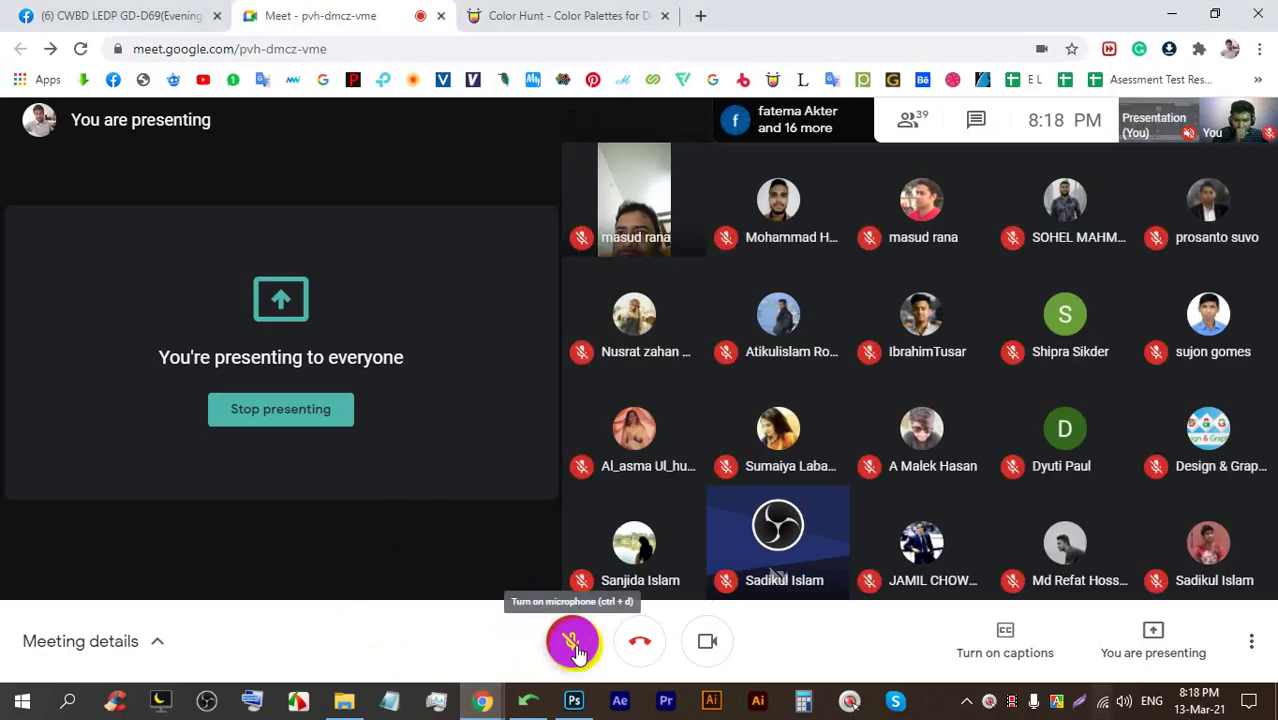
pyautogui.click(571, 641)
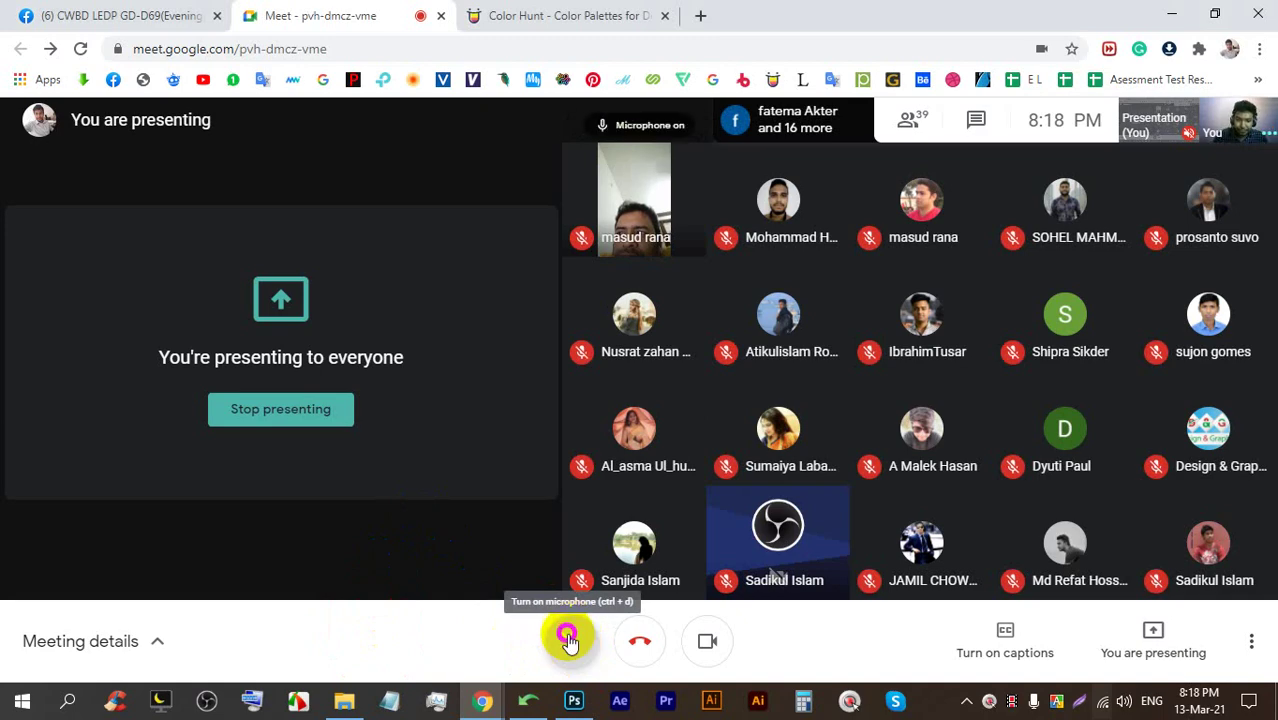
pyautogui.click(574, 700)
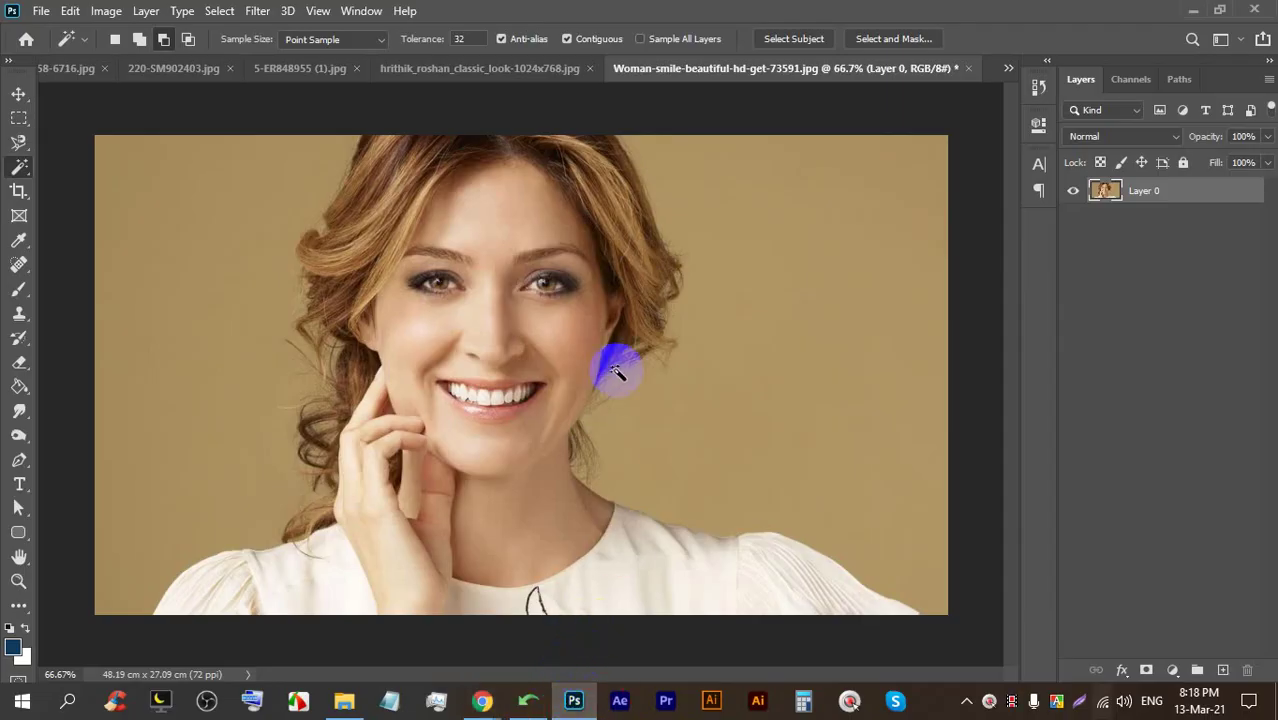
# Try selecting the background on both sides of the smiling woman with the Magic Wand, and deselect everything
pyautogui.scroll(-1, 667, 258)
pyautogui.click(782, 255)
pyautogui.scroll(6, 645, 465)
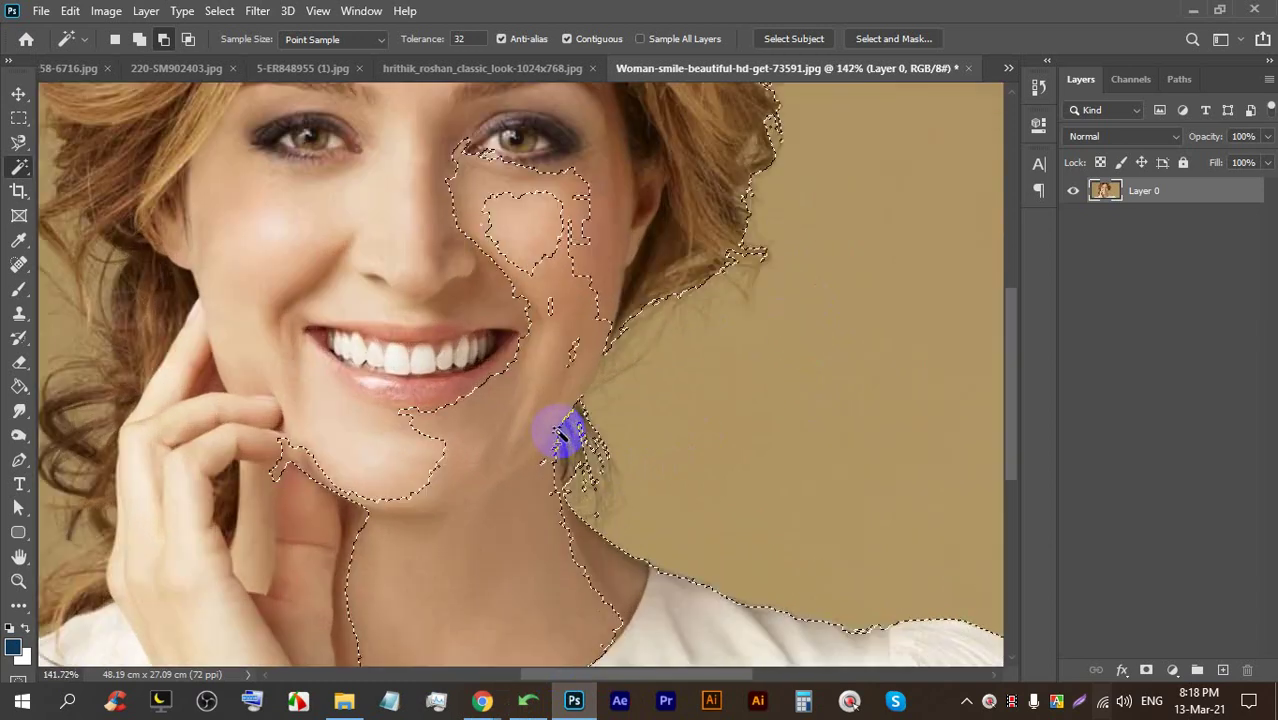
pyautogui.scroll(-5, 585, 369)
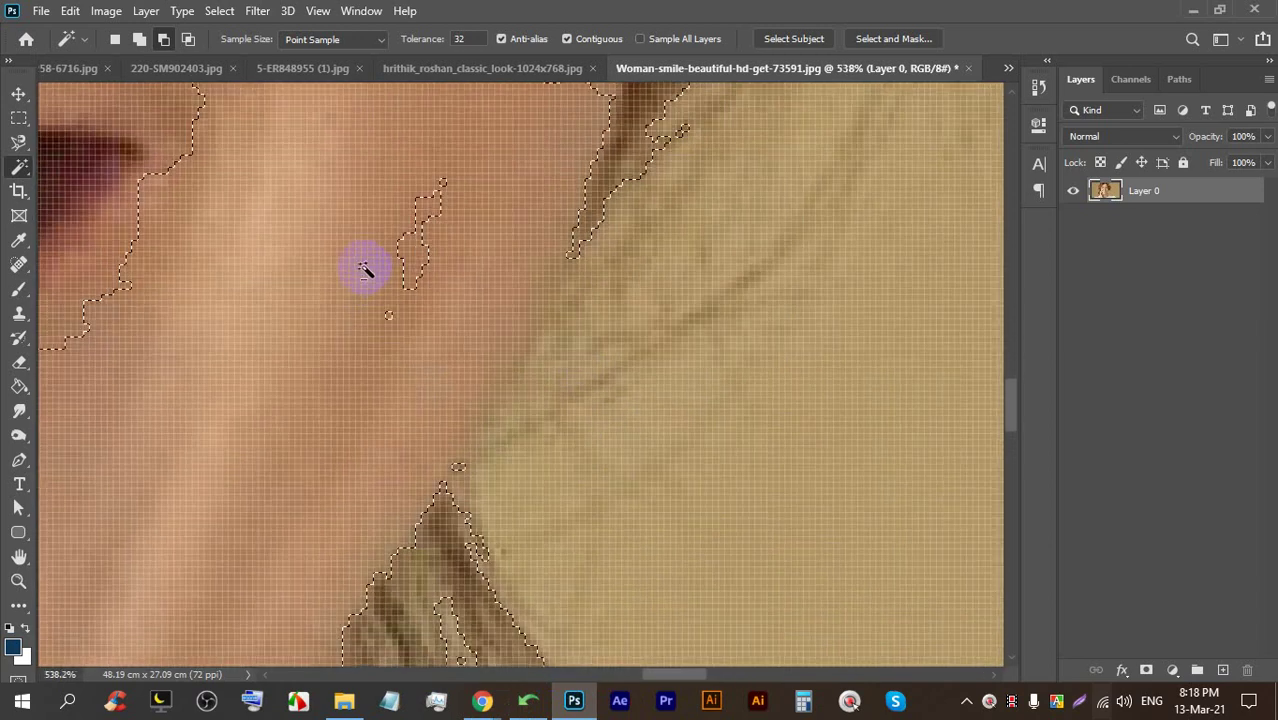
pyautogui.scroll(-2, 417, 262)
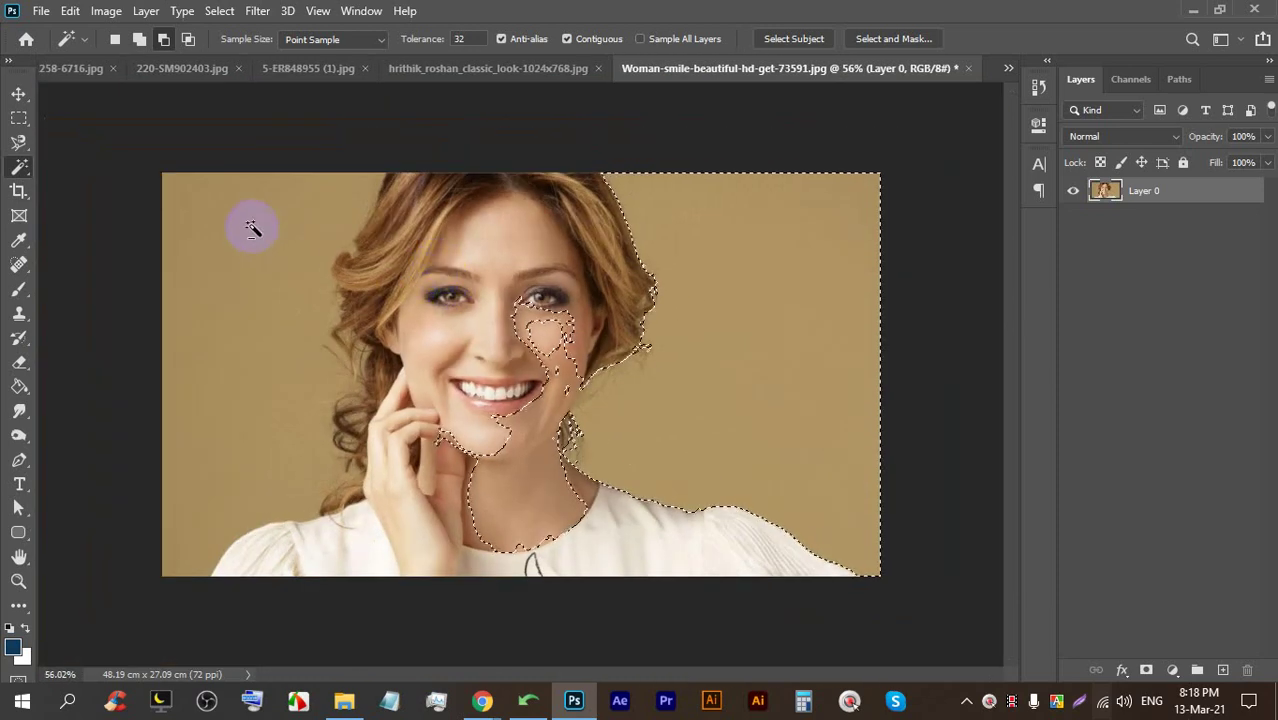
pyautogui.click(139, 38)
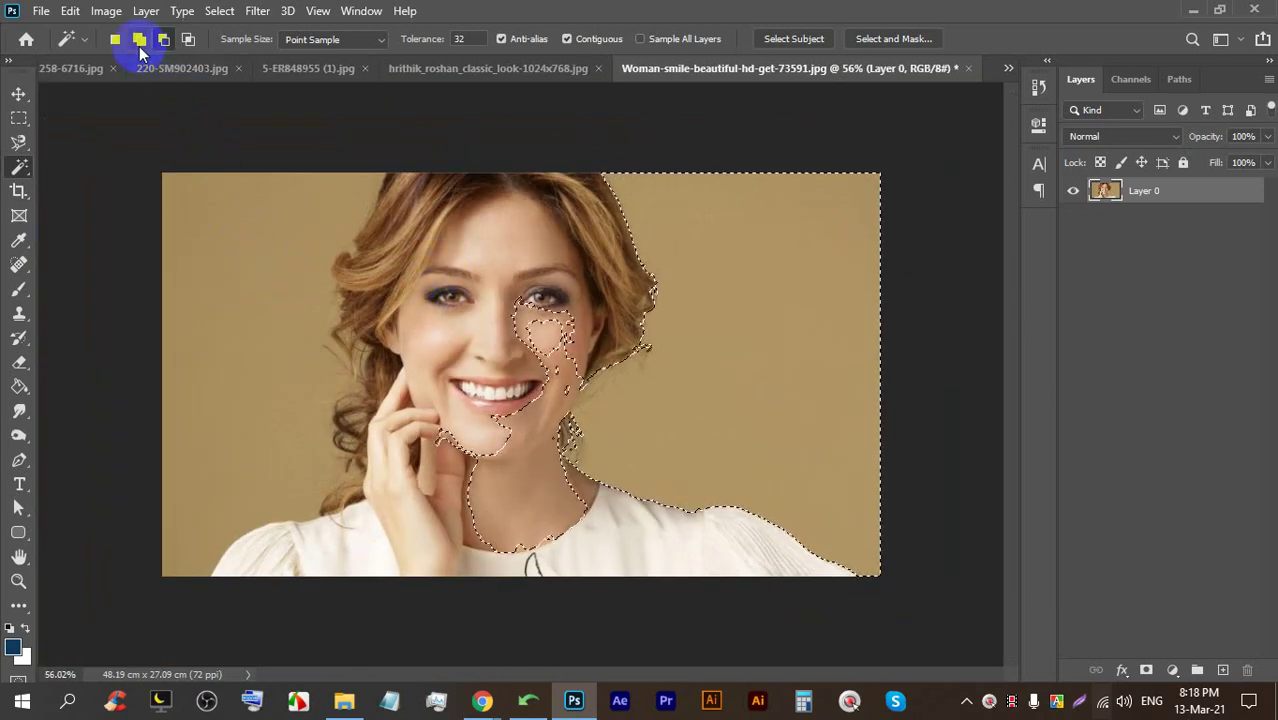
pyautogui.click(240, 214)
pyautogui.scroll(8, 279, 207)
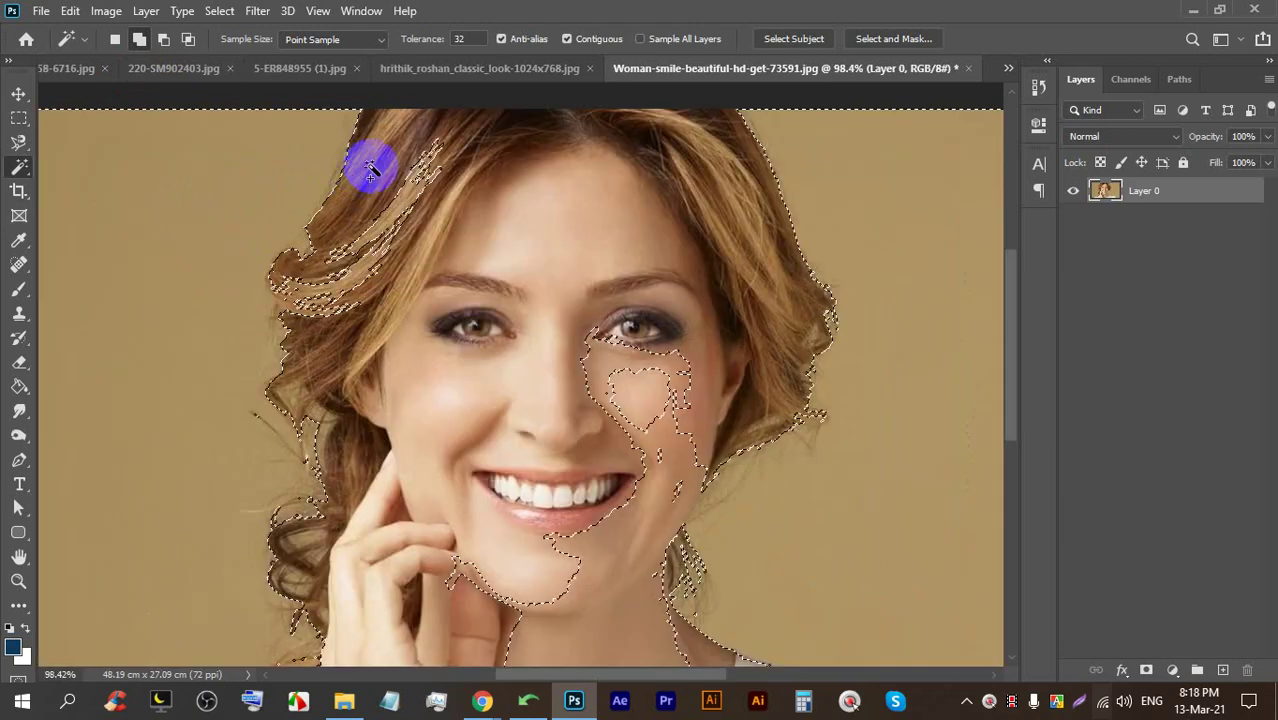
pyautogui.scroll(-8, 670, 312)
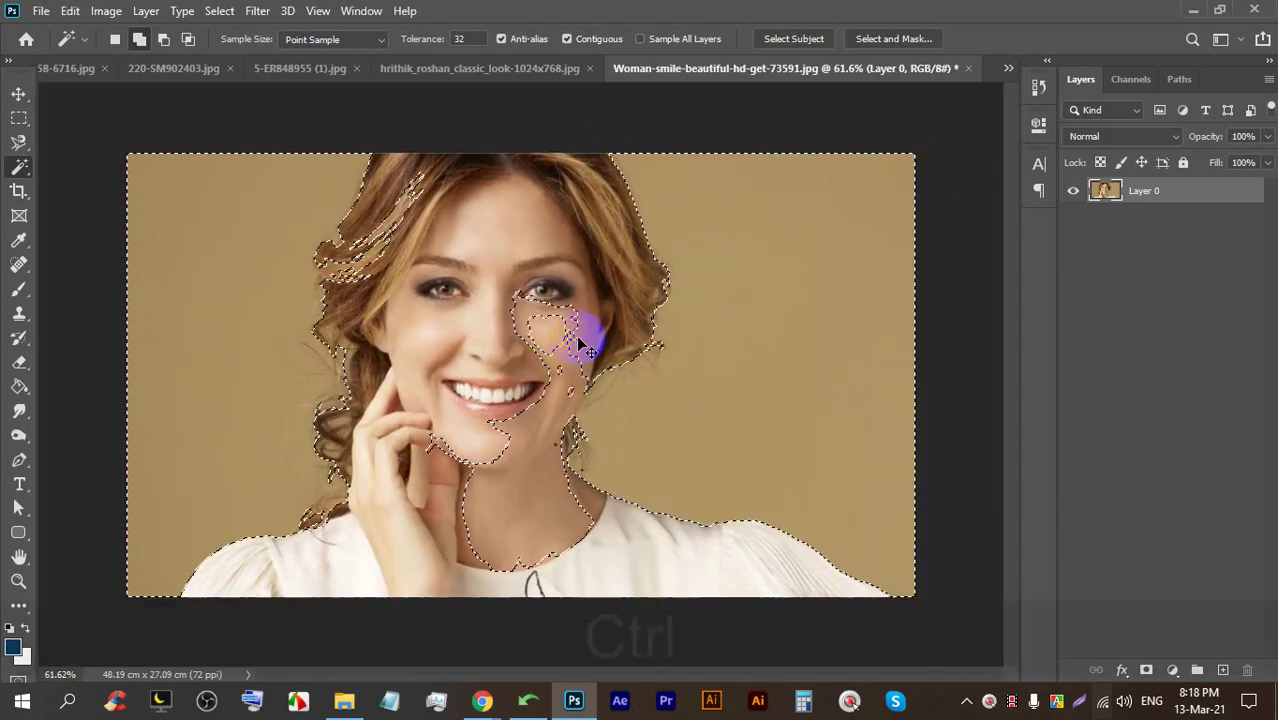
pyautogui.hotkey('ctrl', 'd')
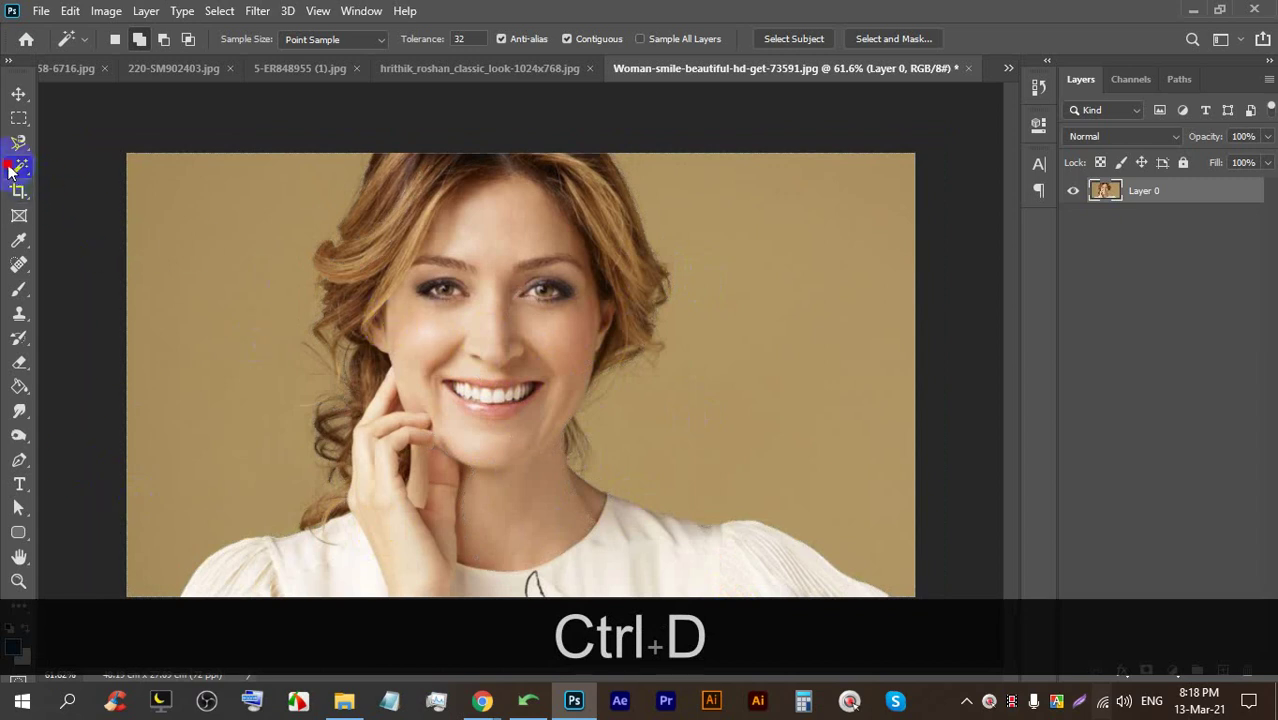
# Select the background on the side of the woman's hand with the Magic Wand and subtract her hair using the Quick Selection tool
pyautogui.rightClick(12, 169)
pyautogui.click(103, 205)
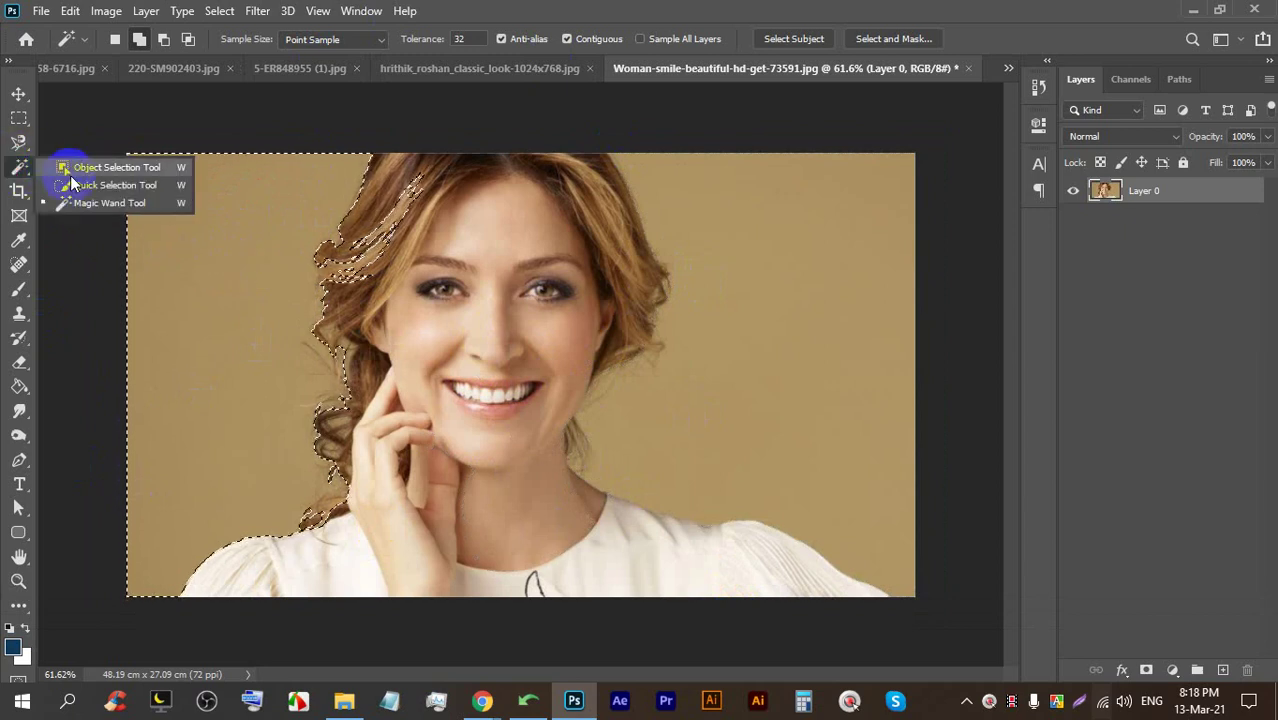
pyautogui.click(100, 185)
pyautogui.click(173, 38)
pyautogui.moveTo(402, 176); pyautogui.dragTo(358, 270)
pyautogui.moveTo(345, 320); pyautogui.dragTo(353, 422)
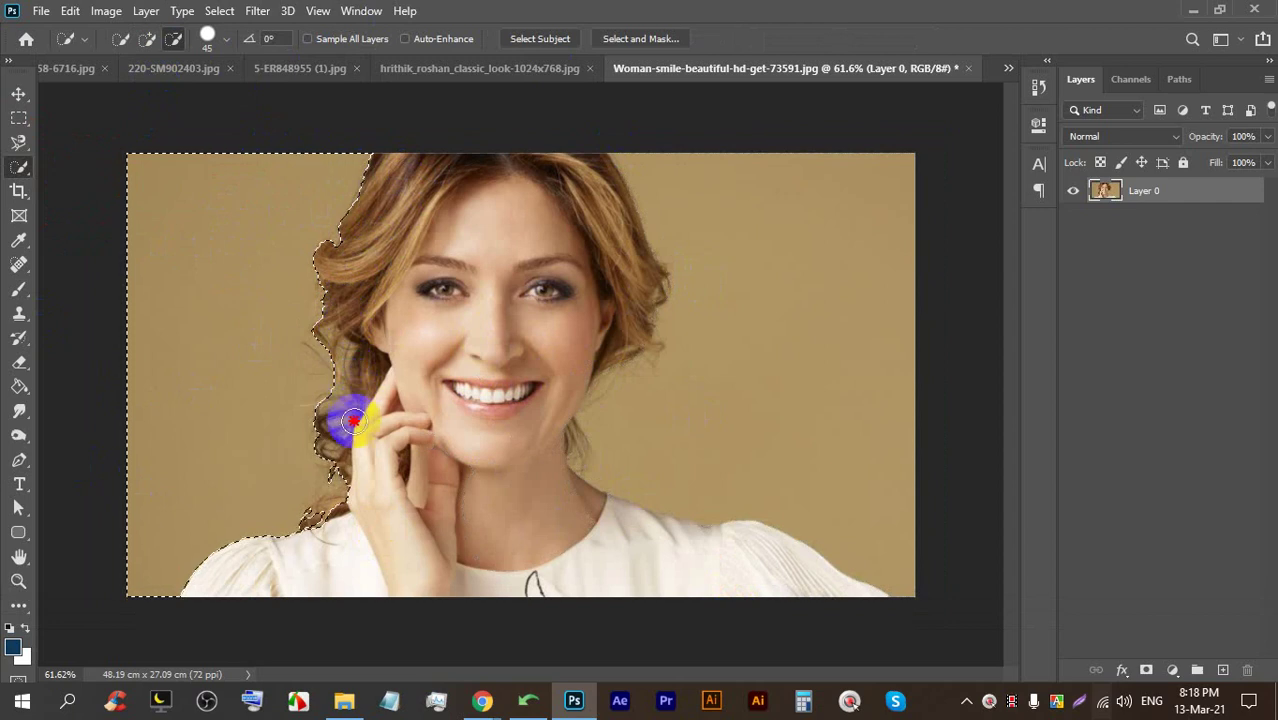
pyautogui.moveTo(366, 519)
pyautogui.mouseDown()
pyautogui.moveTo(335, 539)
pyautogui.moveTo(365, 486)
pyautogui.mouseUp()
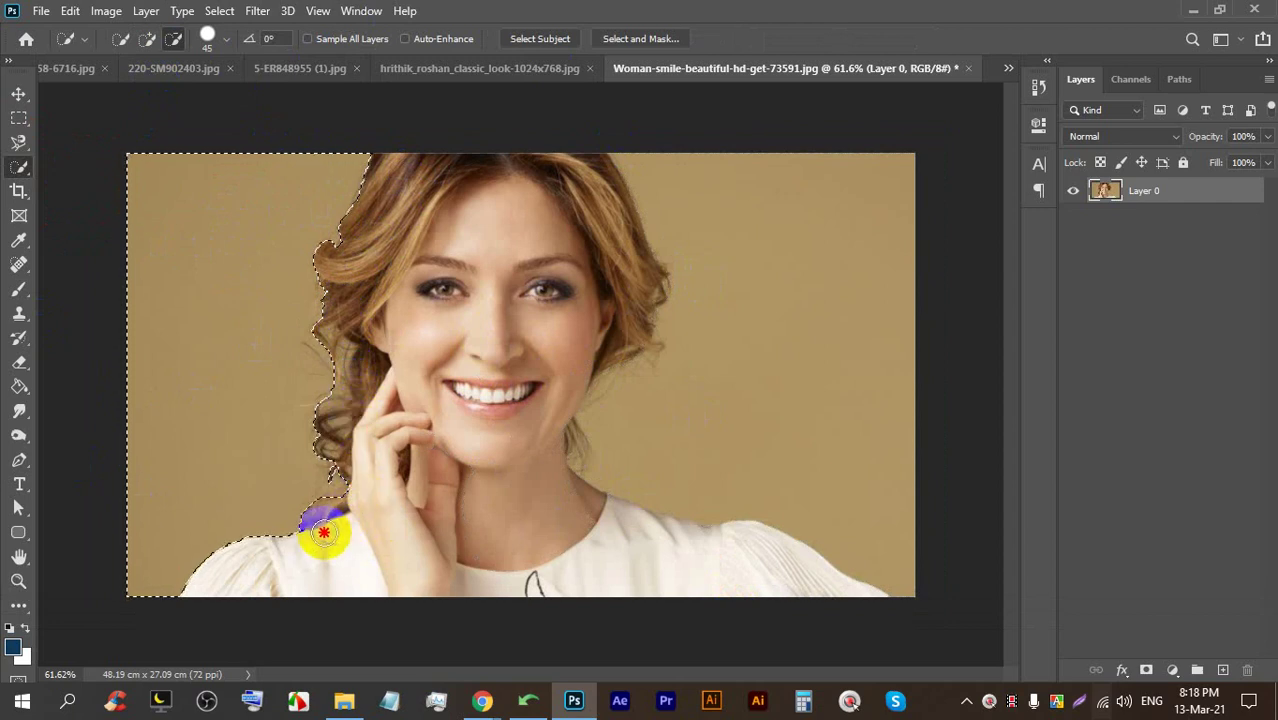
# Add the background on the other side of the woman to the selection with the Magic Wand
pyautogui.scroll(-3, 374, 414)
pyautogui.moveTo(31, 167)
pyautogui.mouseDown()
pyautogui.moveTo(20, 170)
pyautogui.moveTo(108, 205)
pyautogui.mouseUp()
pyautogui.keyDown('shift'); pyautogui.click(699, 286); pyautogui.keyUp('shift')
pyautogui.keyDown('shift'); pyautogui.click(632, 400); pyautogui.keyUp('shift')
# Subtract the woman's face, neck and hair from the selection with the Quick Selection tool and delete the background
pyautogui.scroll(2, 562, 282)
pyautogui.moveTo(19, 167); pyautogui.dragTo(80, 187)
pyautogui.moveTo(619, 266)
pyautogui.mouseDown()
pyautogui.moveTo(560, 297)
pyautogui.moveTo(506, 464)
pyautogui.mouseUp()
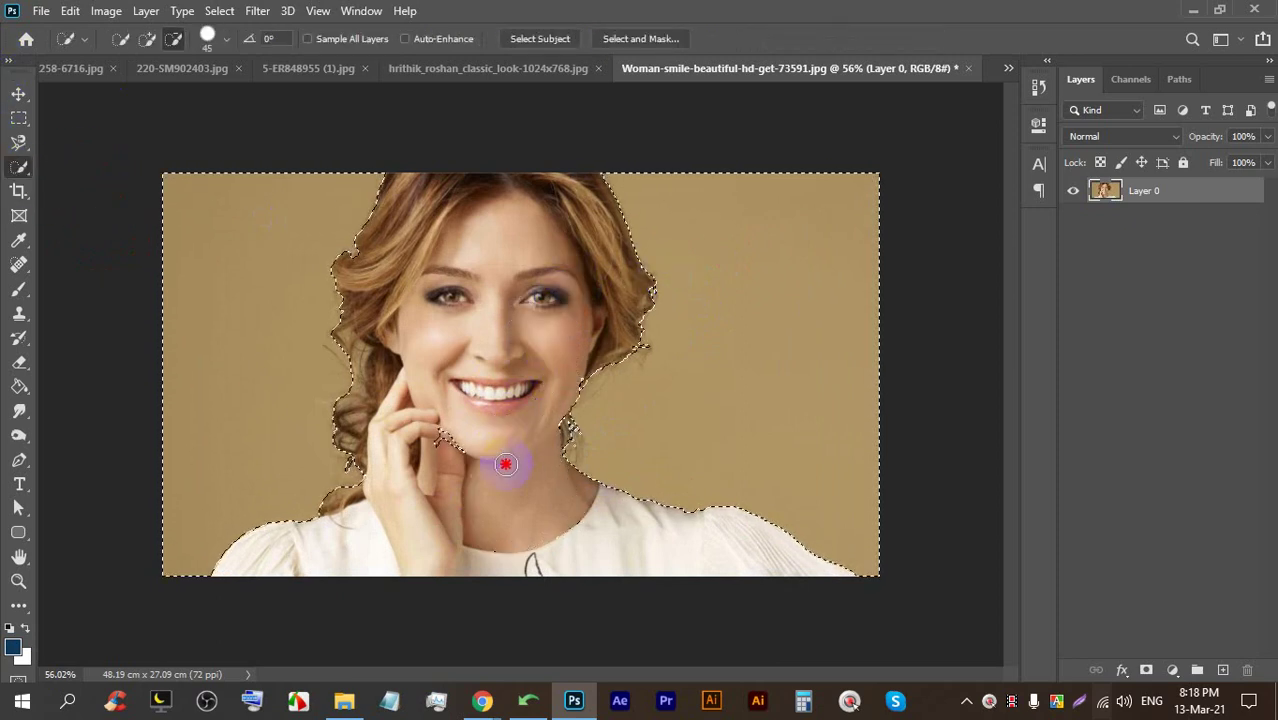
pyautogui.moveTo(567, 360)
pyautogui.mouseDown()
pyautogui.moveTo(541, 461)
pyautogui.moveTo(551, 422)
pyautogui.mouseUp()
pyautogui.press('BackSpace')
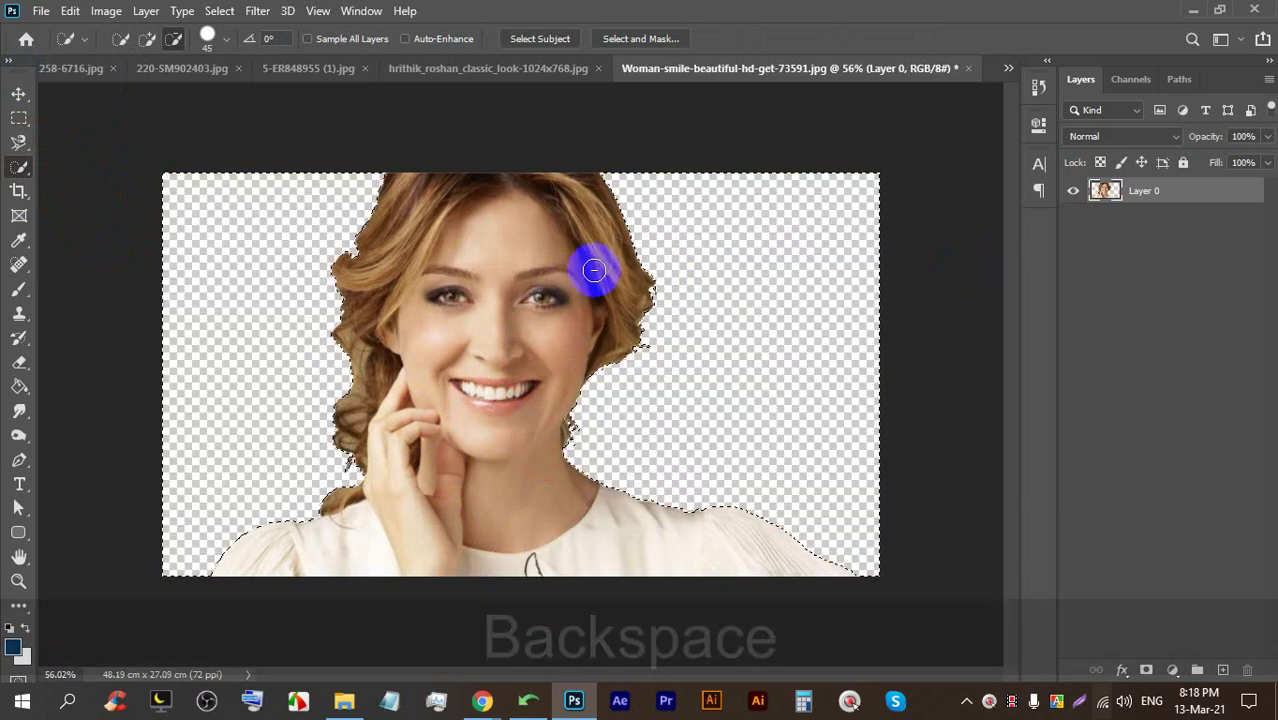
pyautogui.scroll(-2, 594, 269)
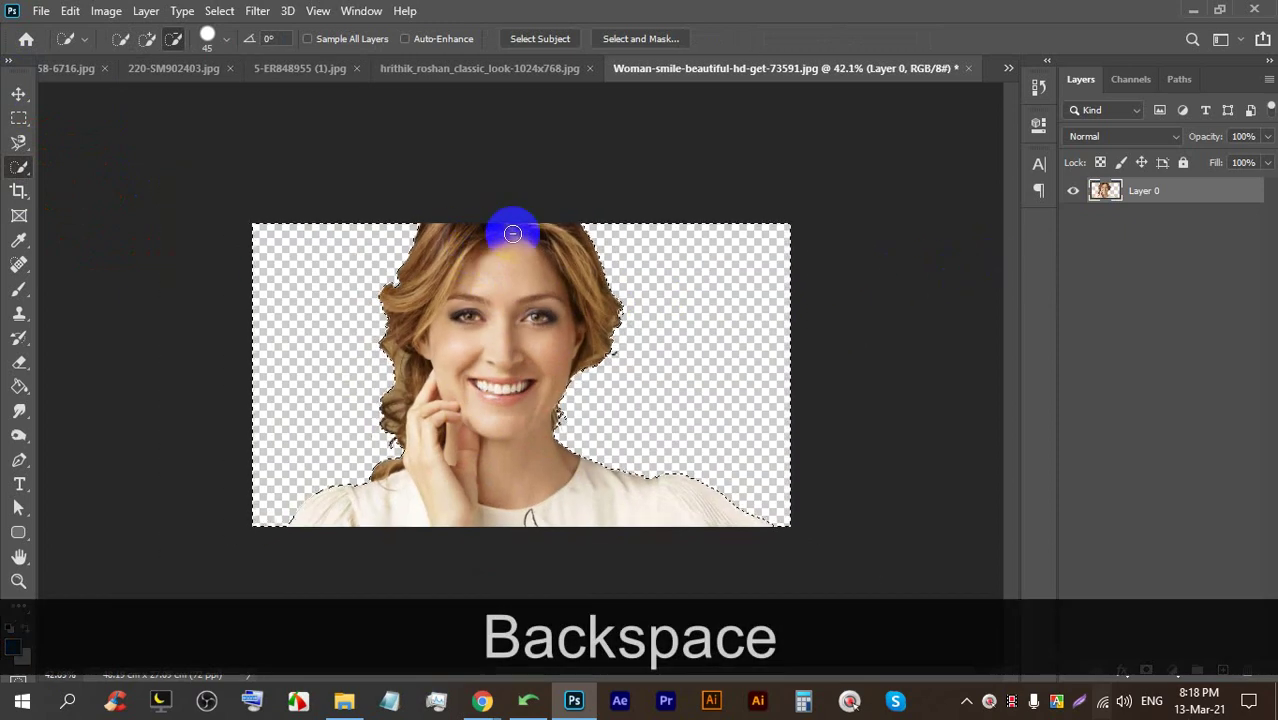
# Open the image 5-ER848955 (1).jpg from the Image folder
pyautogui.click(41, 10)
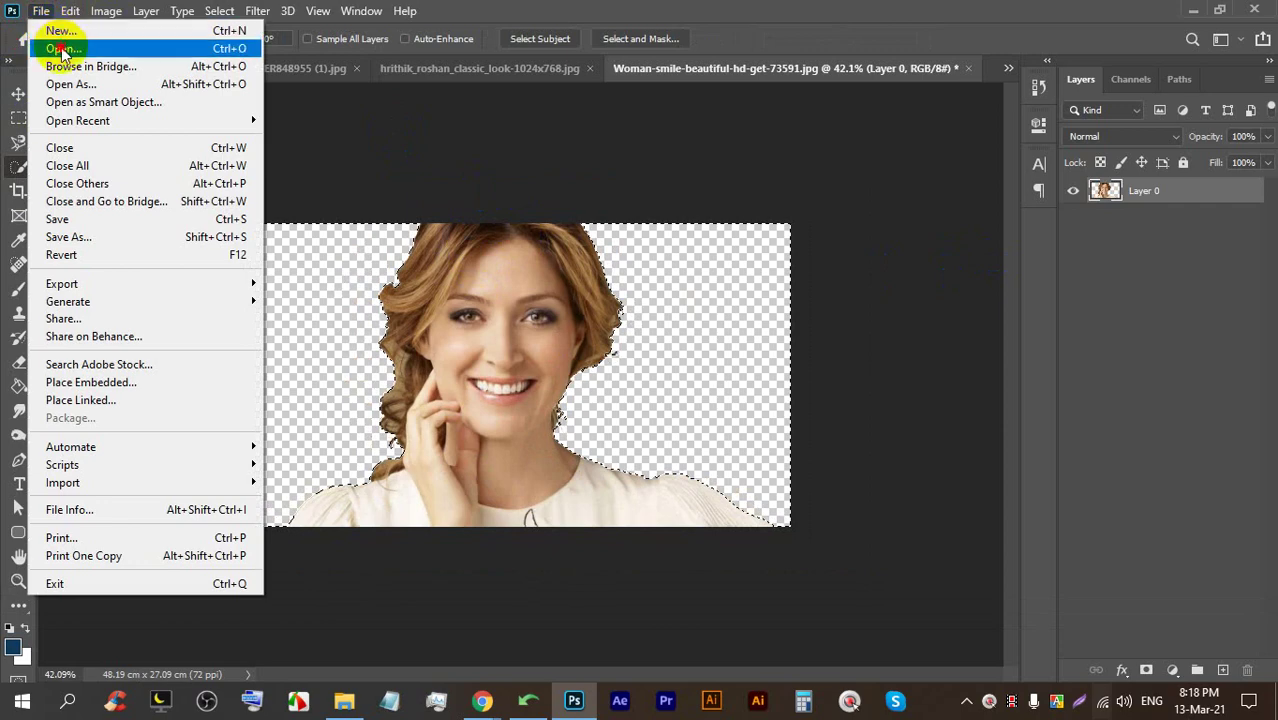
pyautogui.click(62, 50)
pyautogui.scroll(-6, 622, 385)
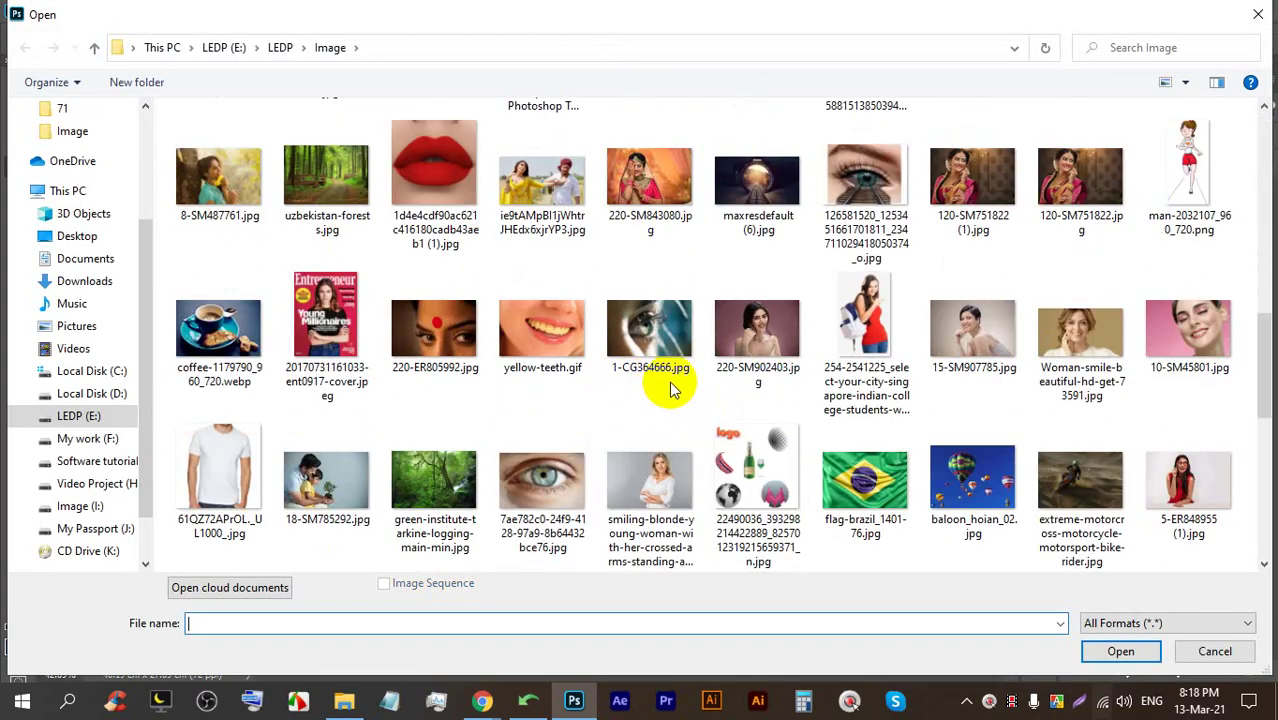
pyautogui.scroll(-5, 591, 397)
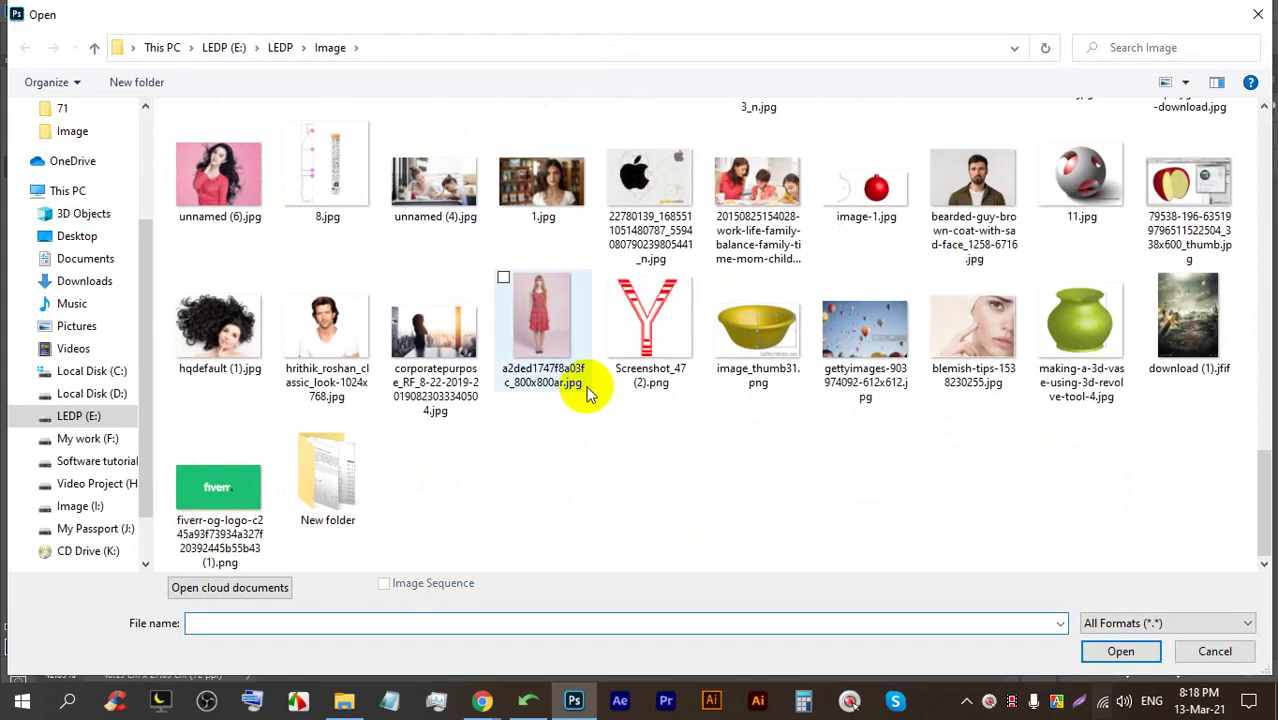
pyautogui.click(970, 330)
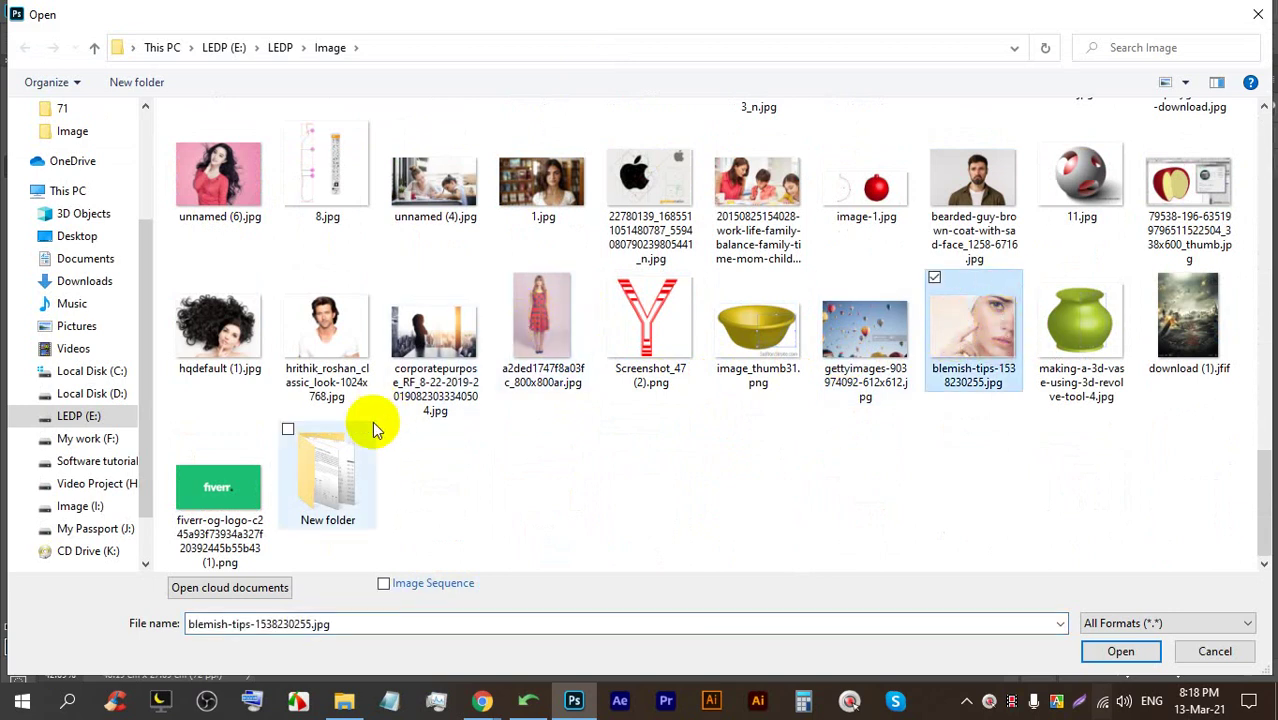
pyautogui.scroll(3, 640, 400)
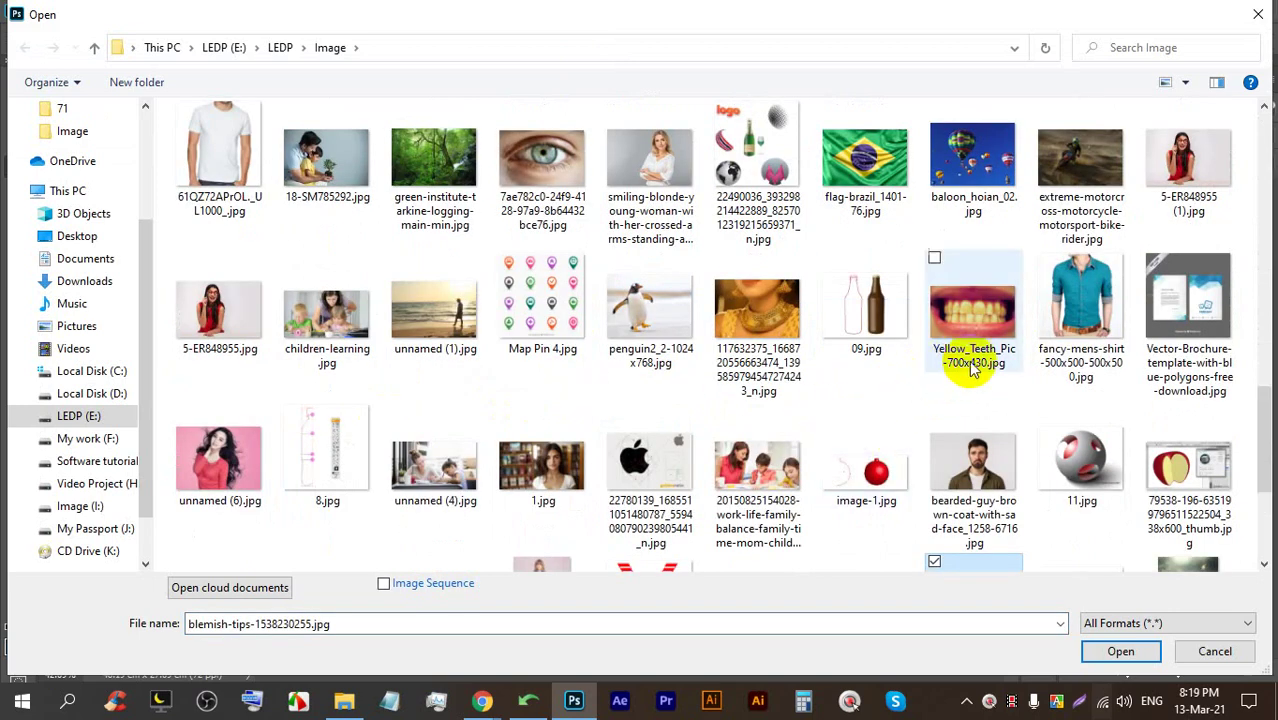
pyautogui.doubleClick(1180, 185)
# Select the white background around the woman in red with the Magic Wand and delete it
pyautogui.rightClick(19, 166)
pyautogui.click(114, 200)
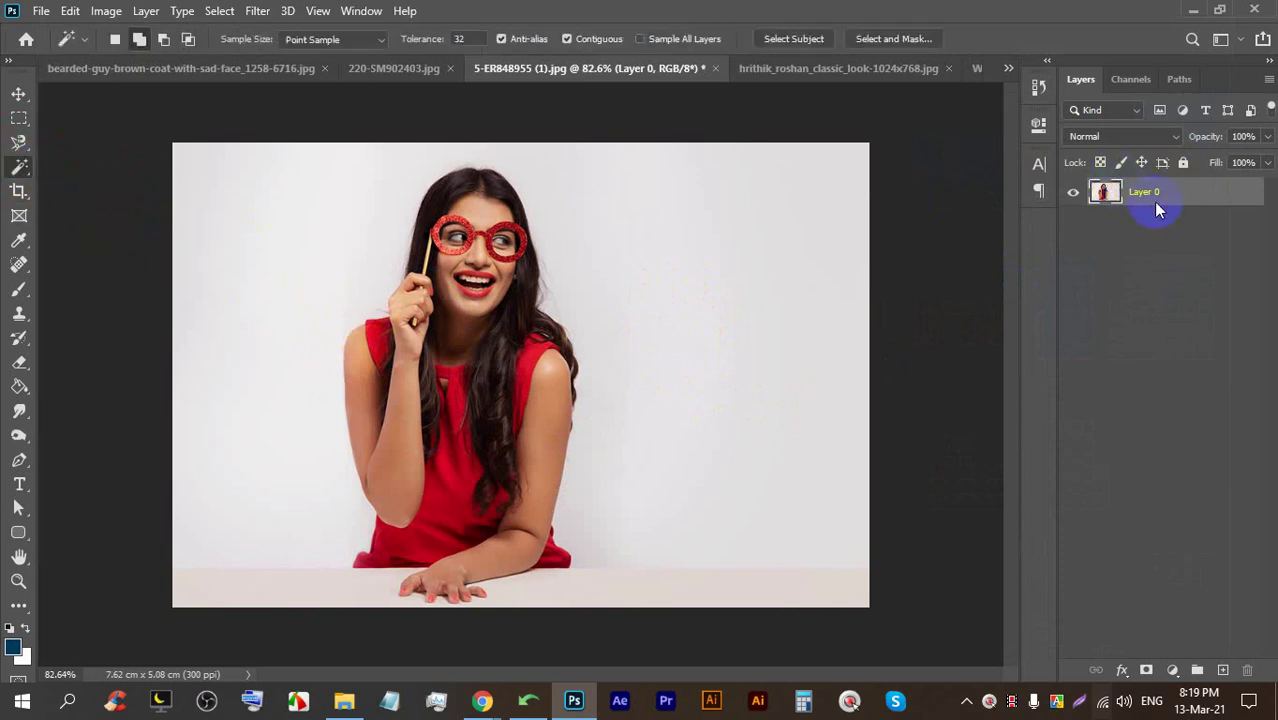
pyautogui.click(706, 221)
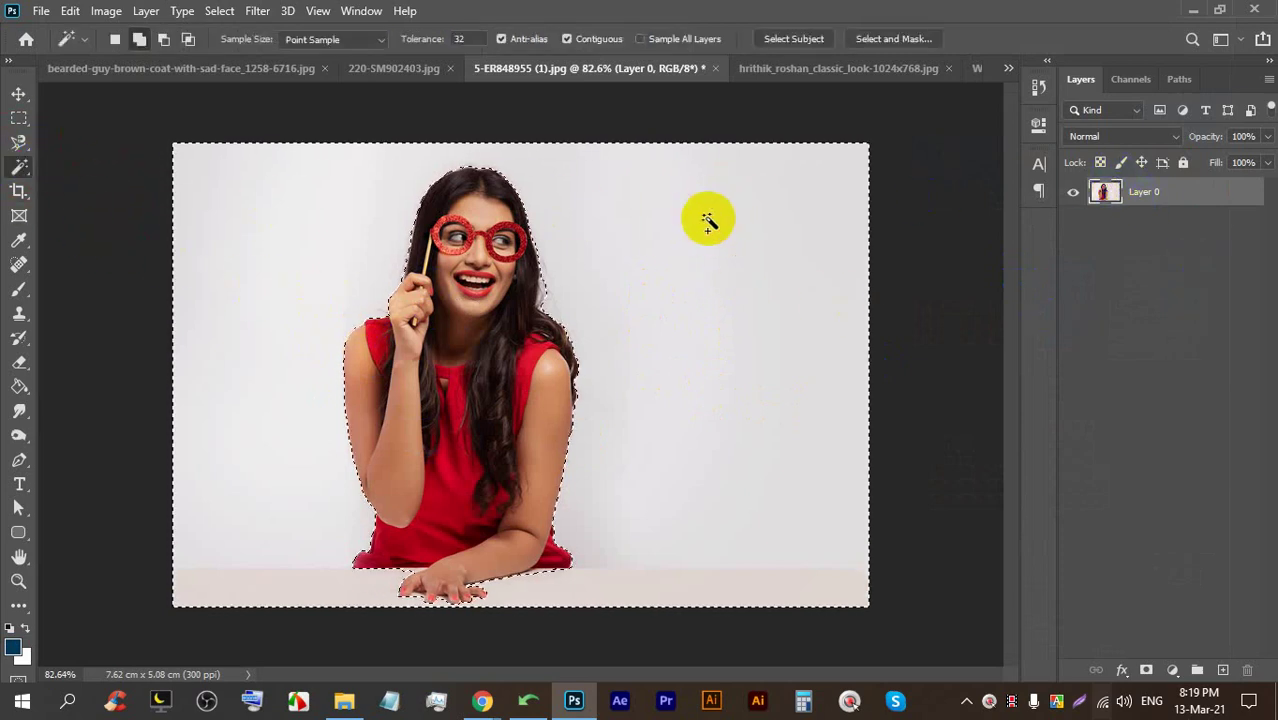
pyautogui.press('BackSpace')
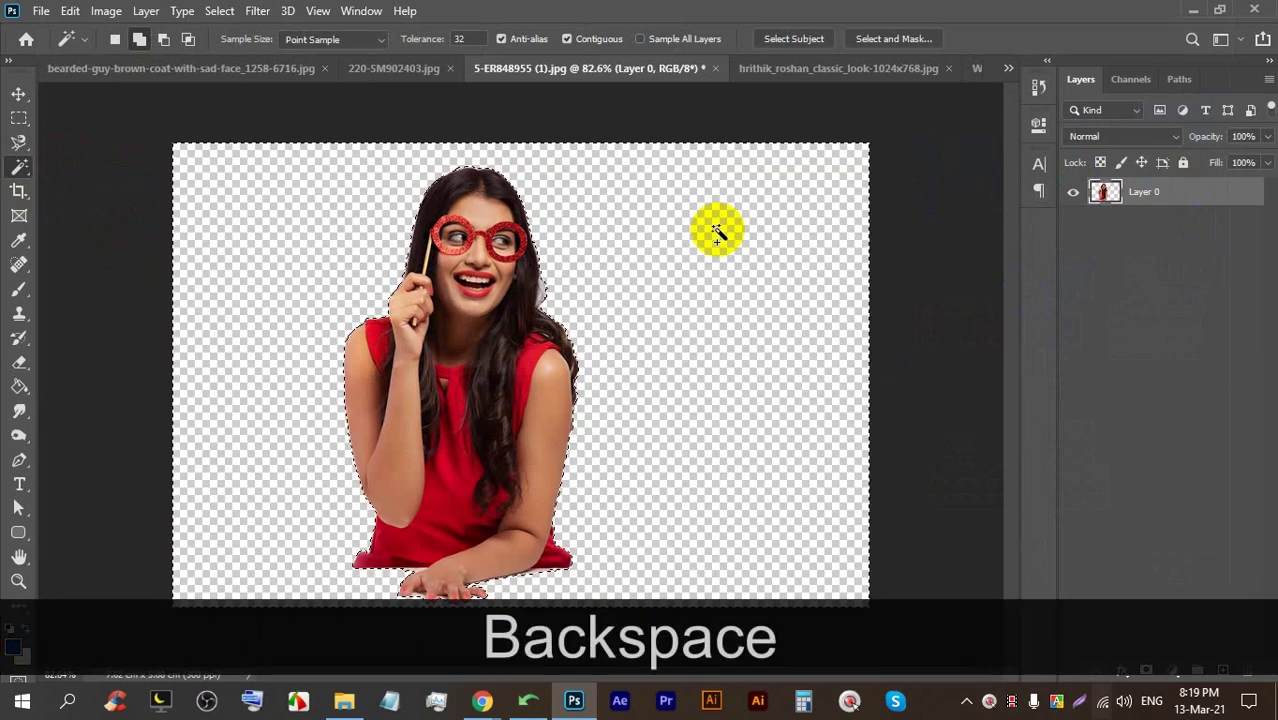
# Check the Google Meet call, review the selection tool group in Photoshop, and return to Photoshop after checking the call again
pyautogui.moveTo(484, 699)
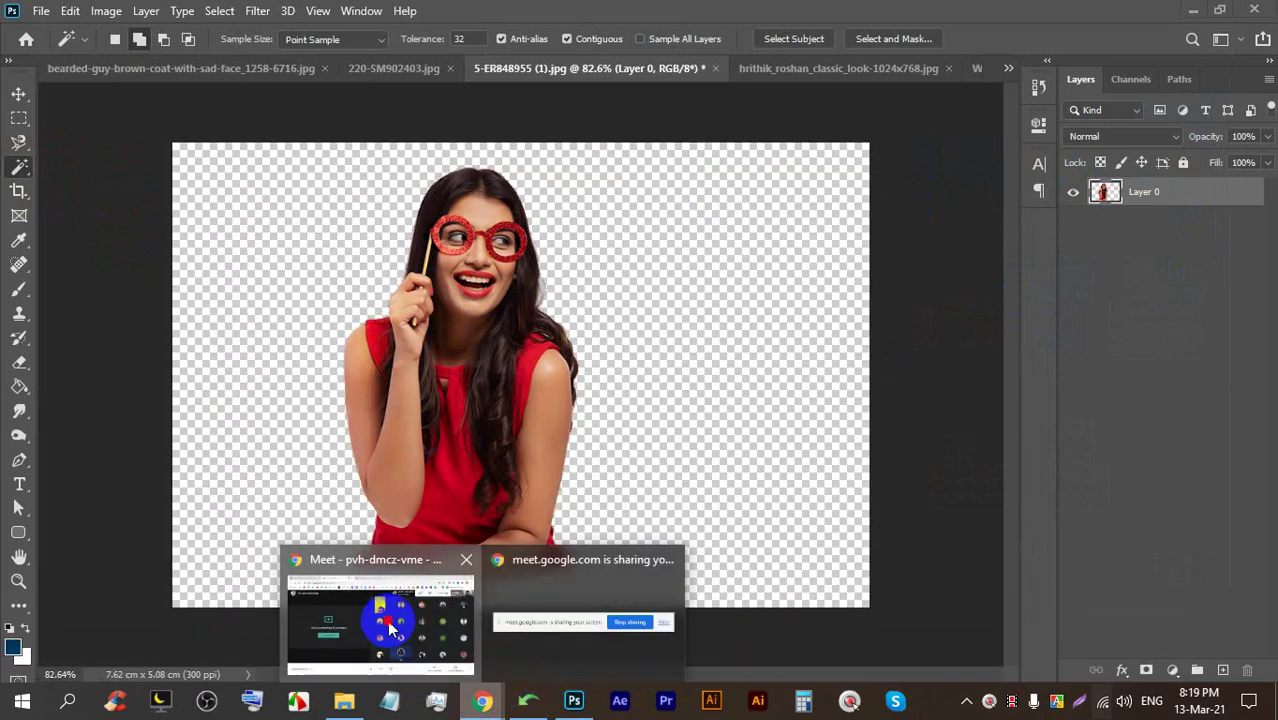
pyautogui.click(422, 614)
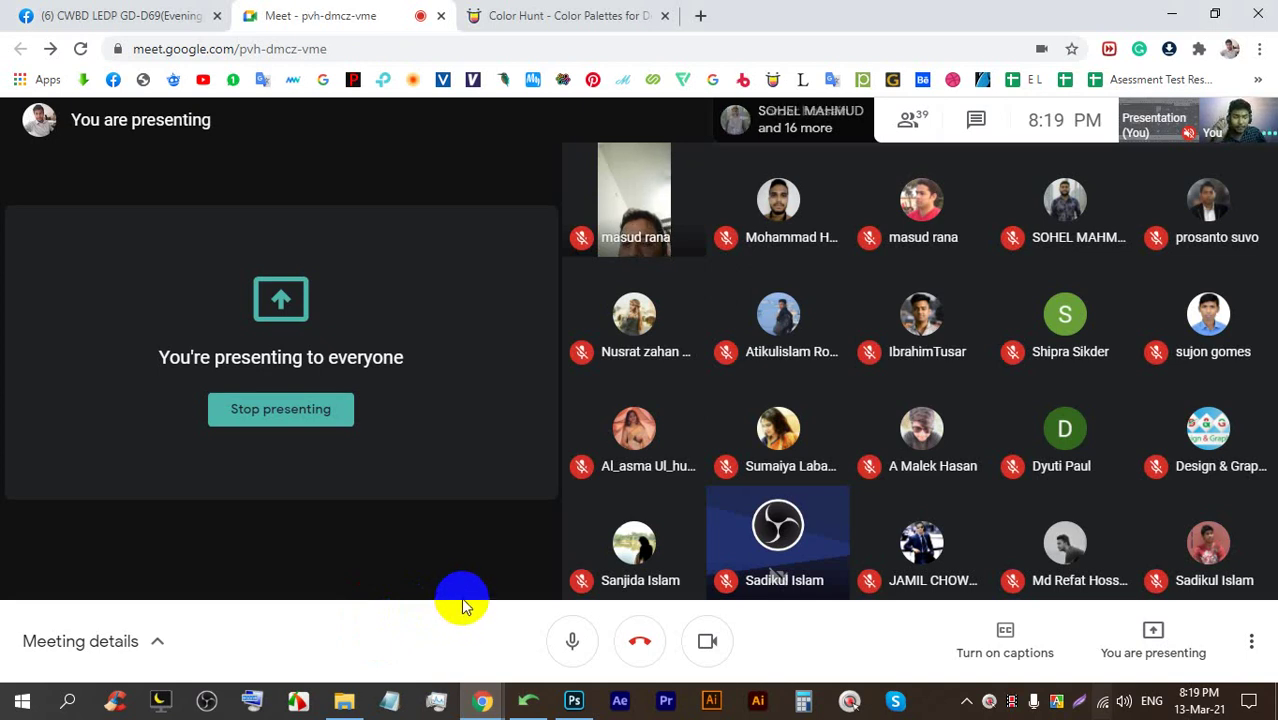
pyautogui.click(574, 700)
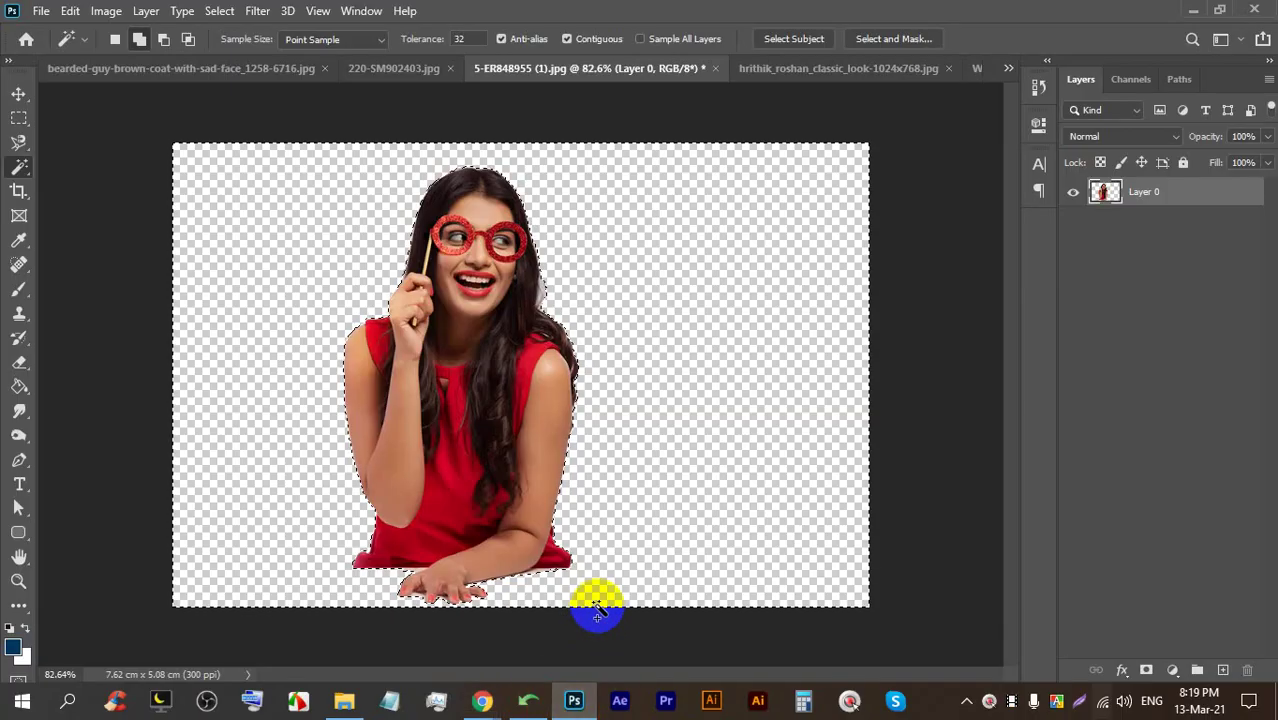
pyautogui.rightClick(21, 170)
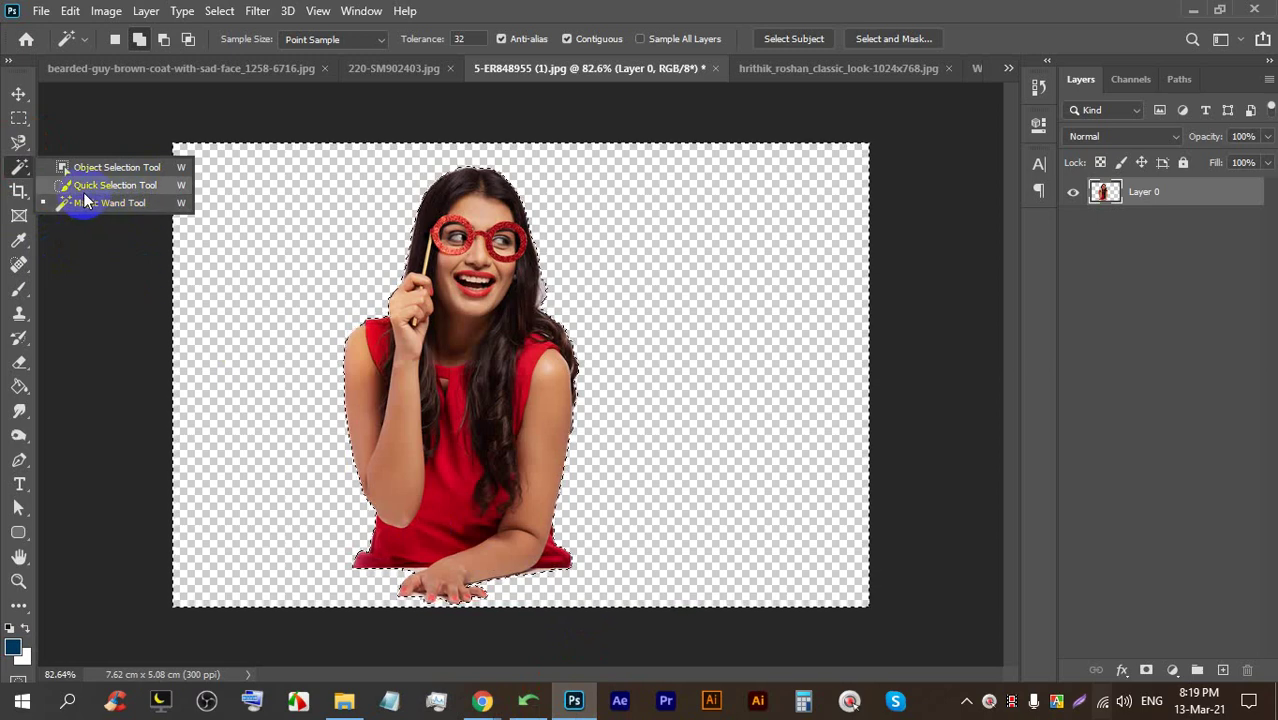
pyautogui.click(600, 598)
pyautogui.click(483, 701)
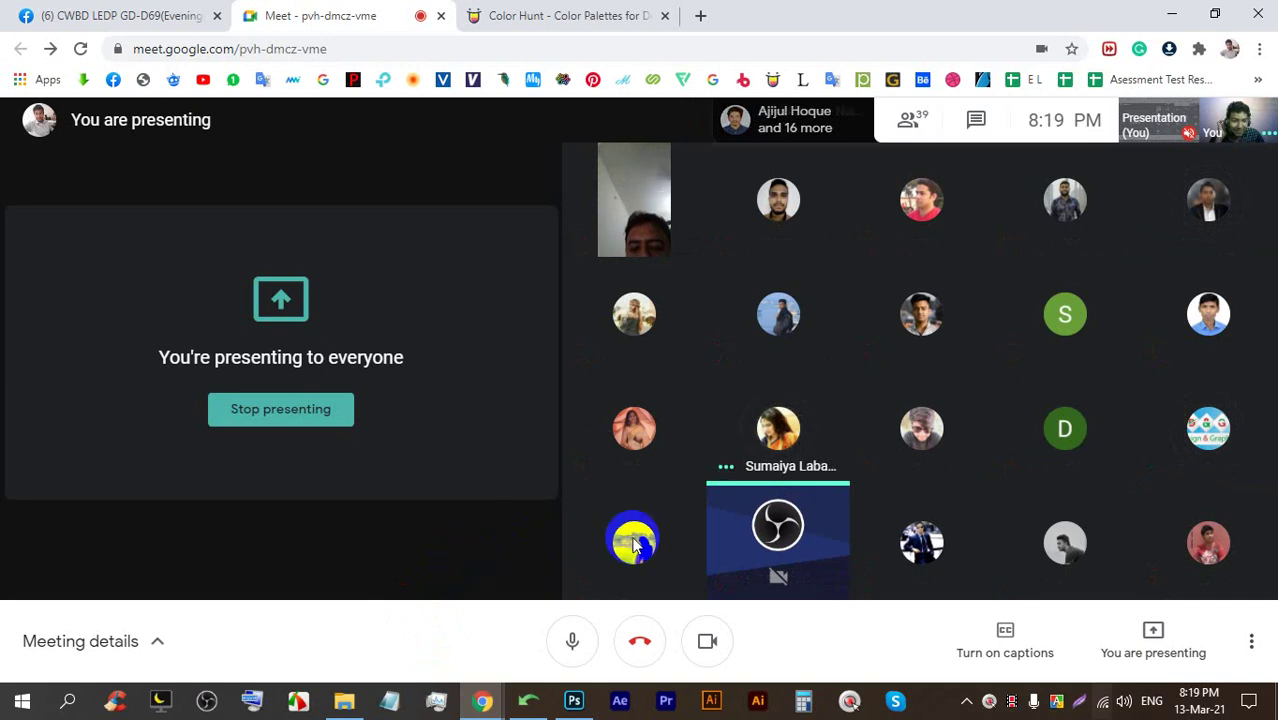
pyautogui.click(574, 700)
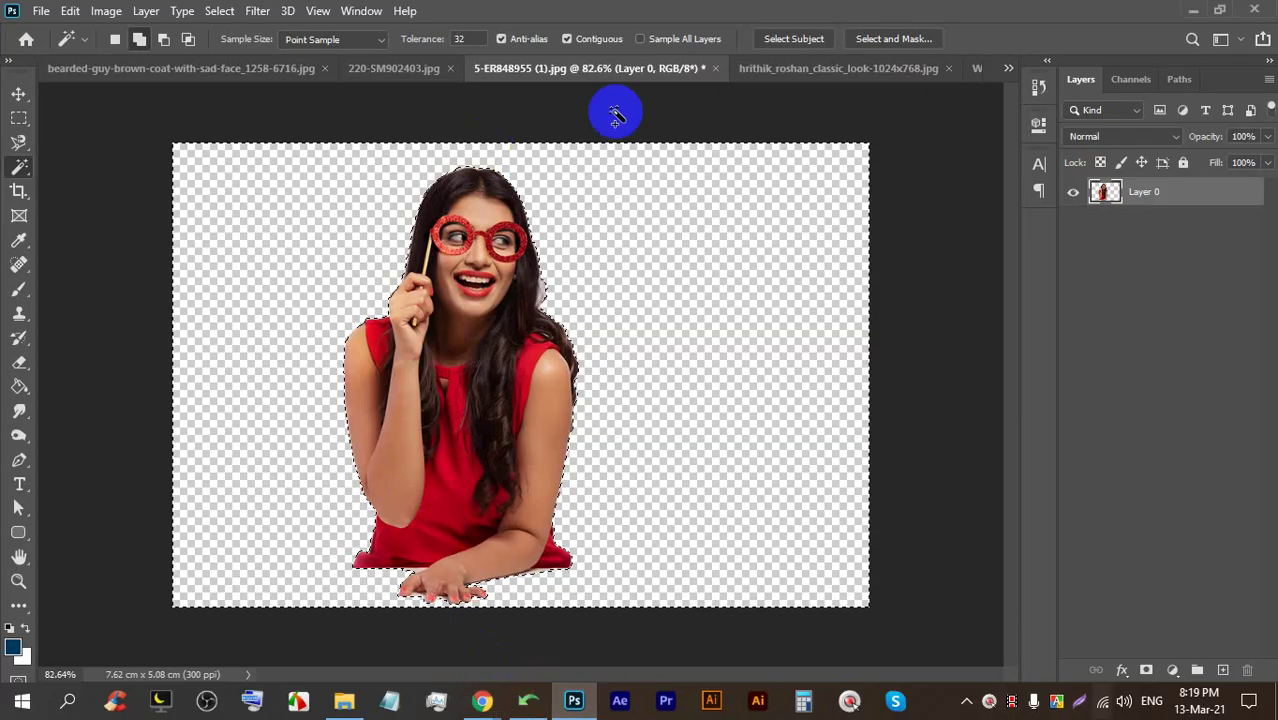
# Close all the open portrait photos, including 5-ER848955 (1).jpg and Woman-smile-beautiful-hd-get-73591.jpg, without saving changes
pyautogui.click(716, 69)
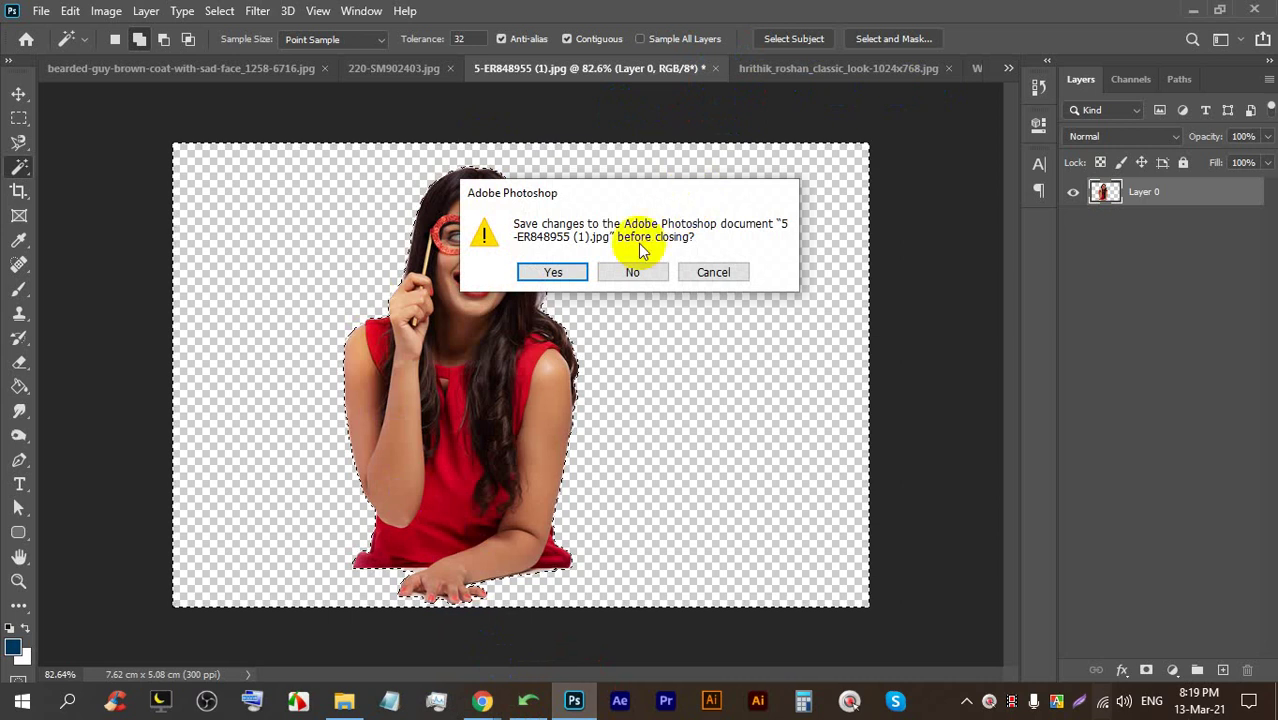
pyautogui.click(631, 270)
pyautogui.click(966, 69)
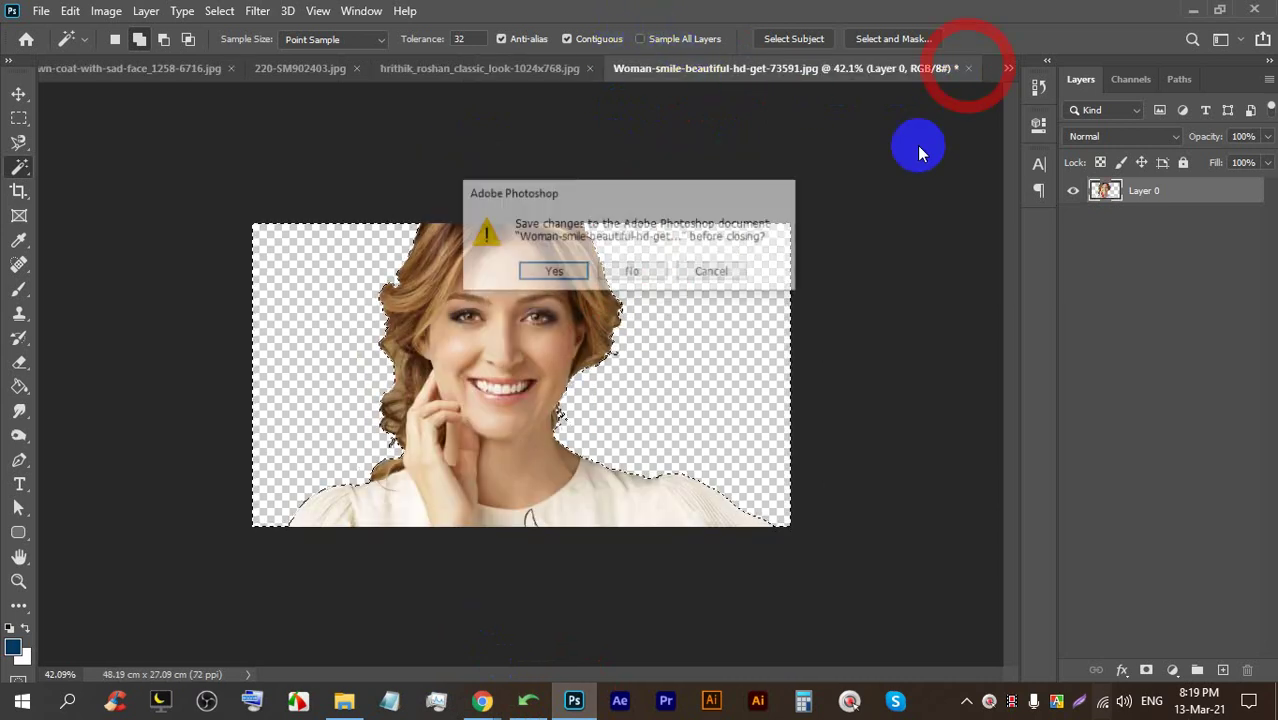
pyautogui.click(652, 271)
pyautogui.click(968, 69)
pyautogui.click(645, 271)
pyautogui.click(937, 69)
pyautogui.click(633, 271)
pyautogui.click(968, 69)
pyautogui.click(645, 271)
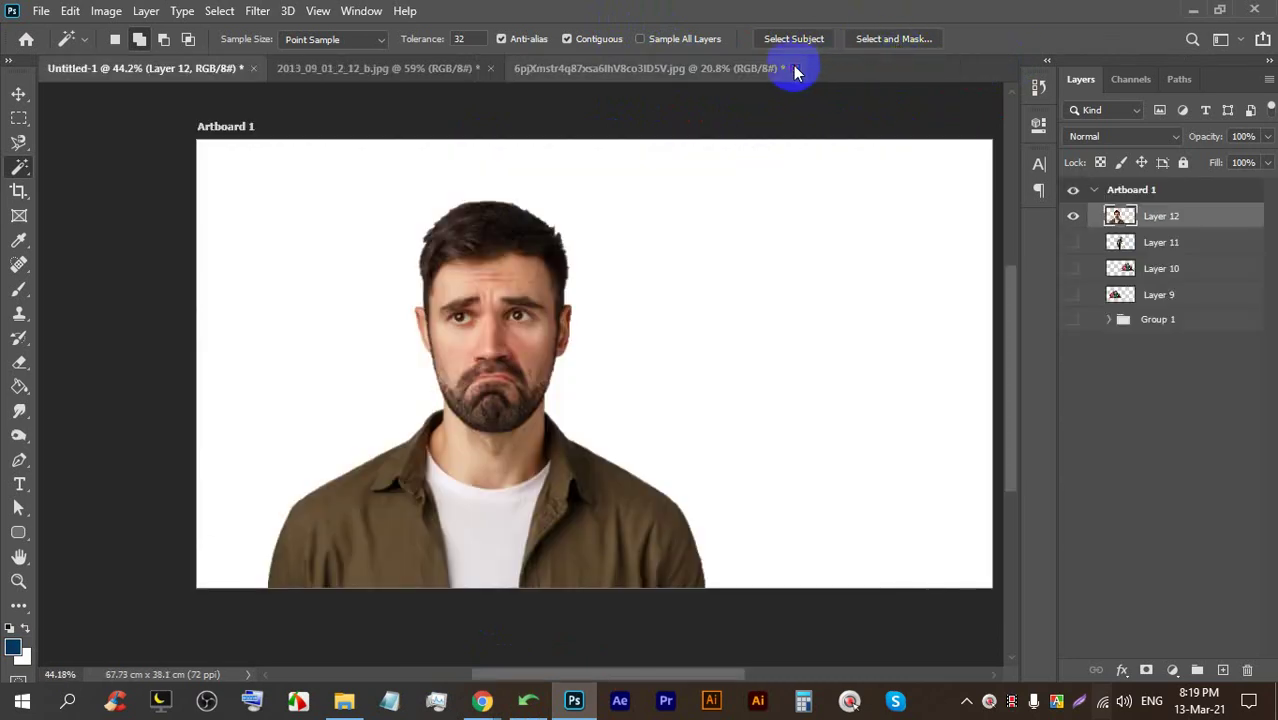
# Close the remaining 6pjXmstr photo, 2013_09_01_2_12_b.jpg and Untitled-1 documents without saving changes
pyautogui.click(795, 68)
pyautogui.click(636, 270)
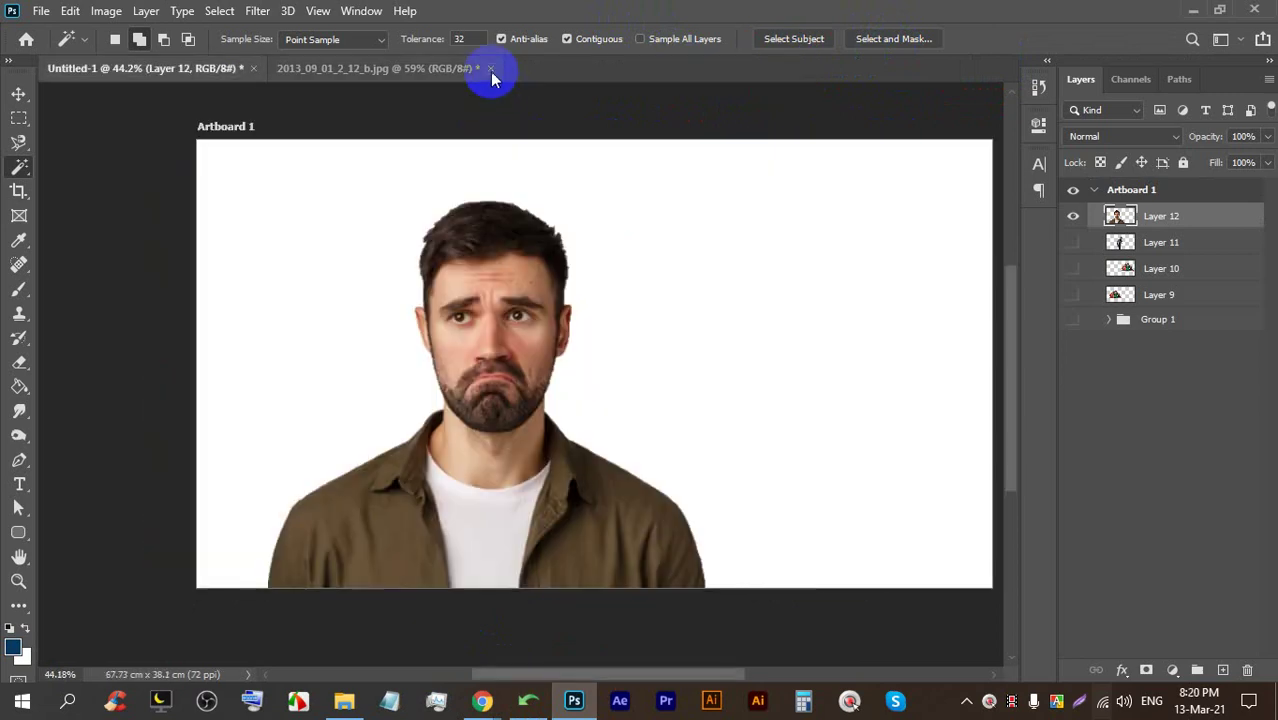
pyautogui.click(490, 69)
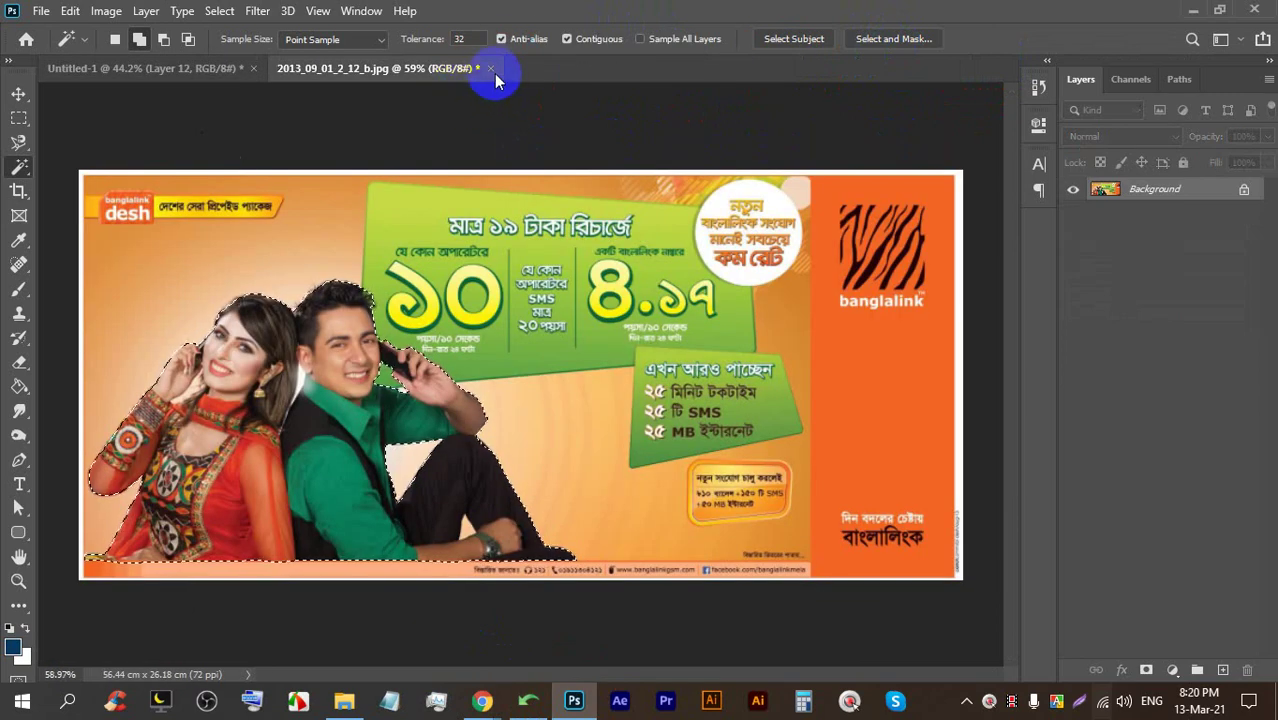
pyautogui.click(632, 272)
pyautogui.click(254, 70)
pyautogui.click(630, 271)
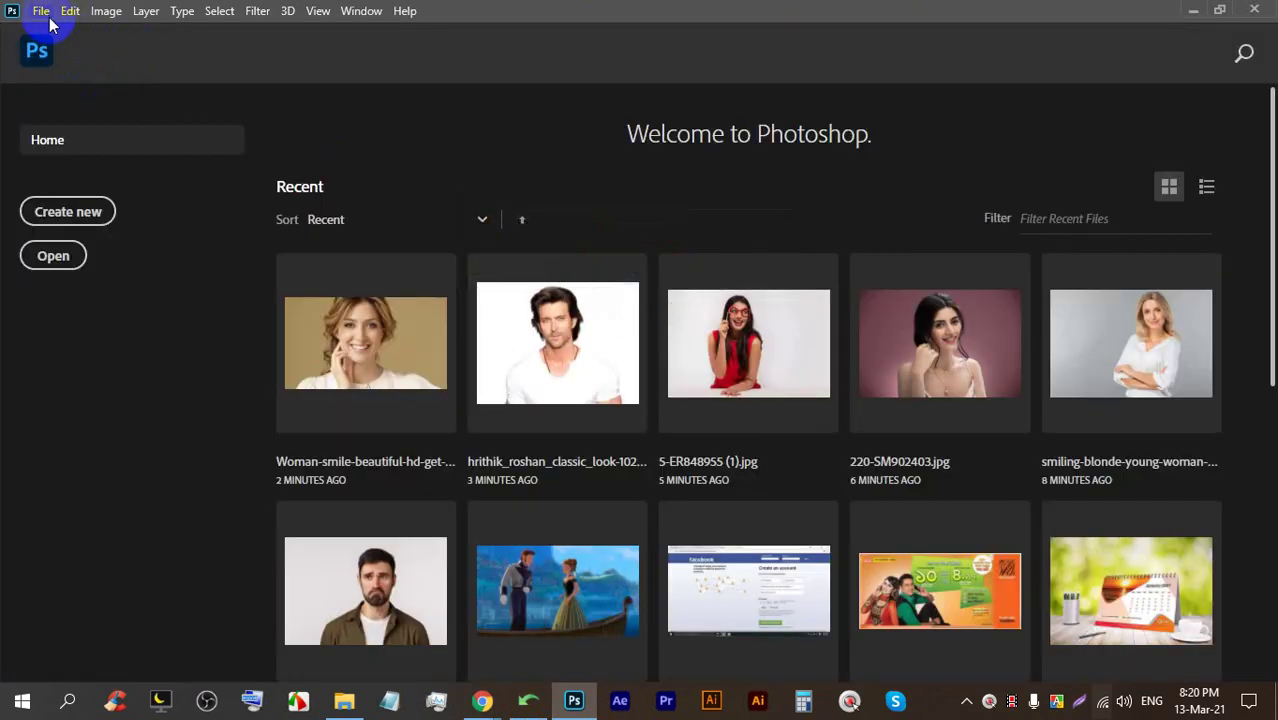
# Open the photo of the bearded man in the brown coat from the recent files
pyautogui.click(44, 14)
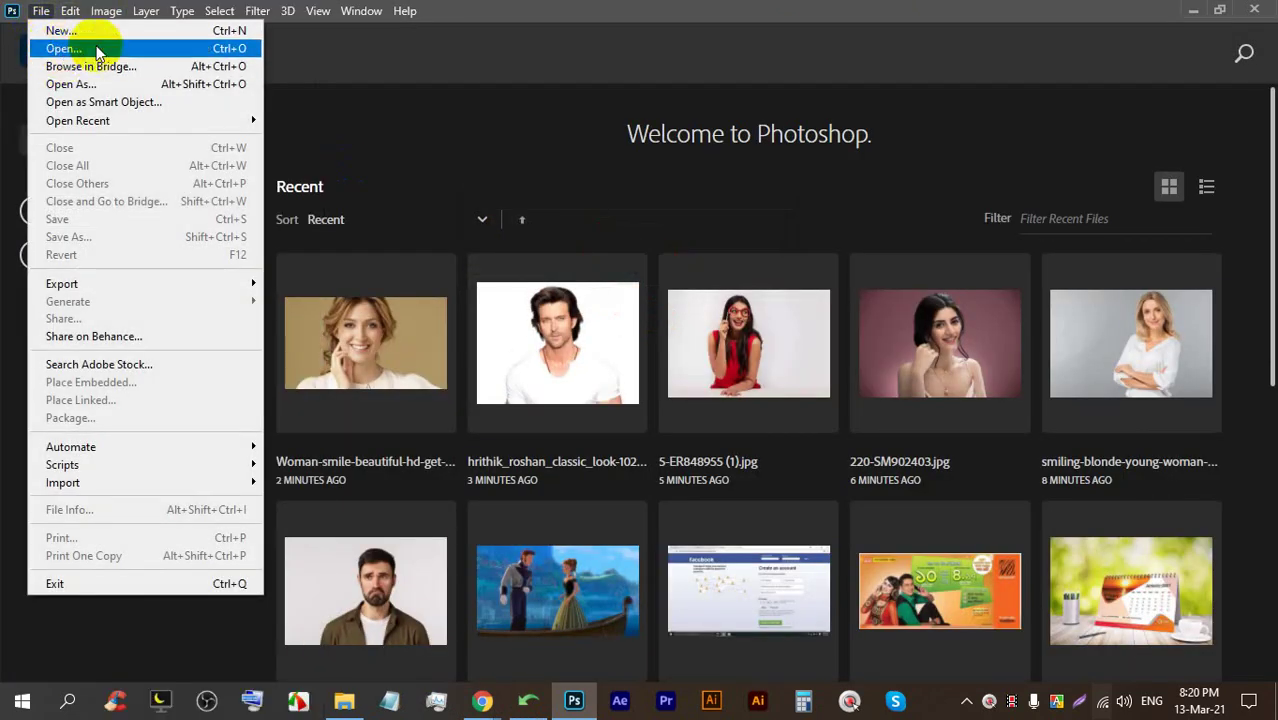
pyautogui.click(826, 82)
pyautogui.click(358, 545)
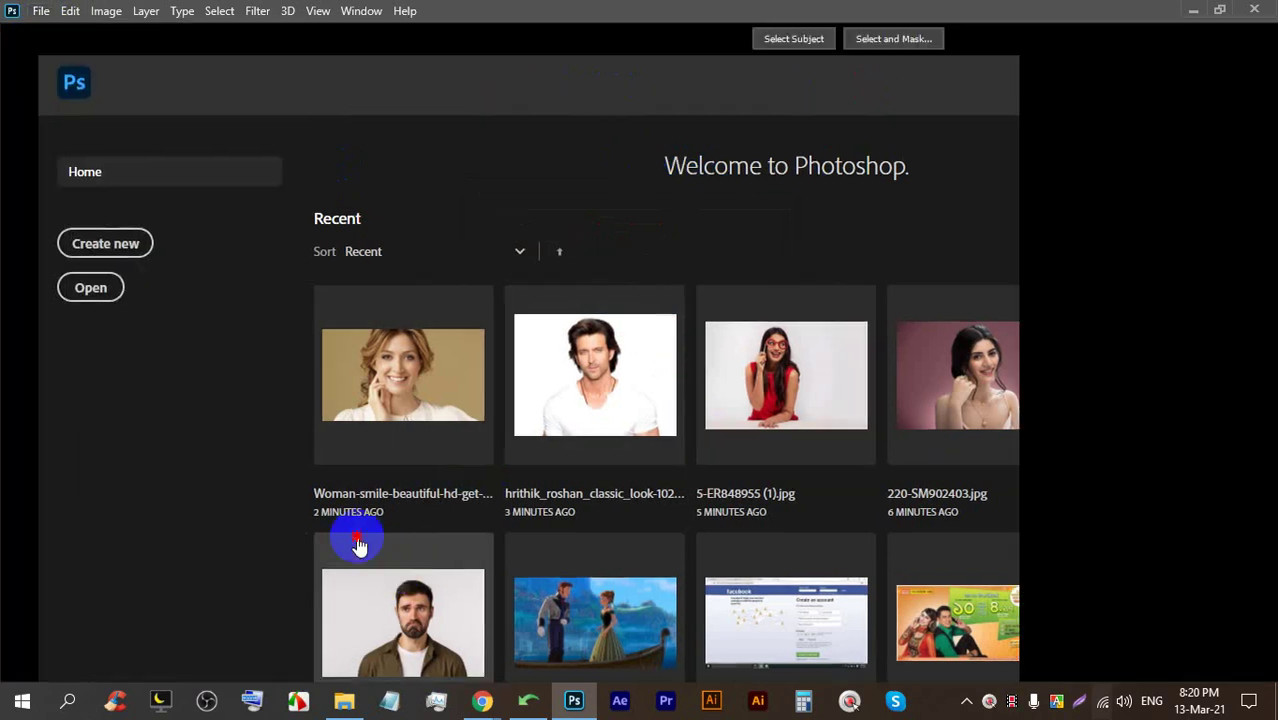
# Crop the sides and top of the portrait with the Crop tool to about 11.32 × 9.95 cm, and undo the crop
pyautogui.scroll(4, 583, 381)
pyautogui.scroll(-3, 528, 346)
pyautogui.scroll(2, 513, 513)
pyautogui.scroll(-1, 355, 428)
pyautogui.scroll(-1, 343, 421)
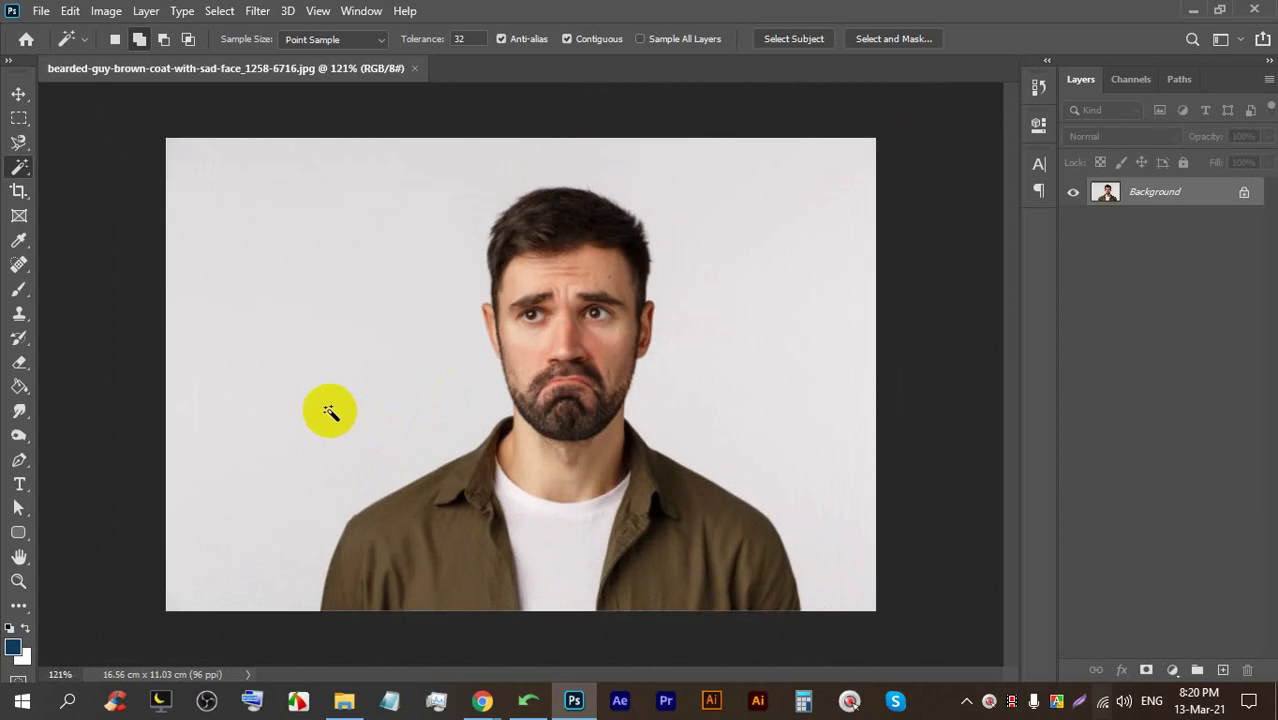
pyautogui.click(13, 196)
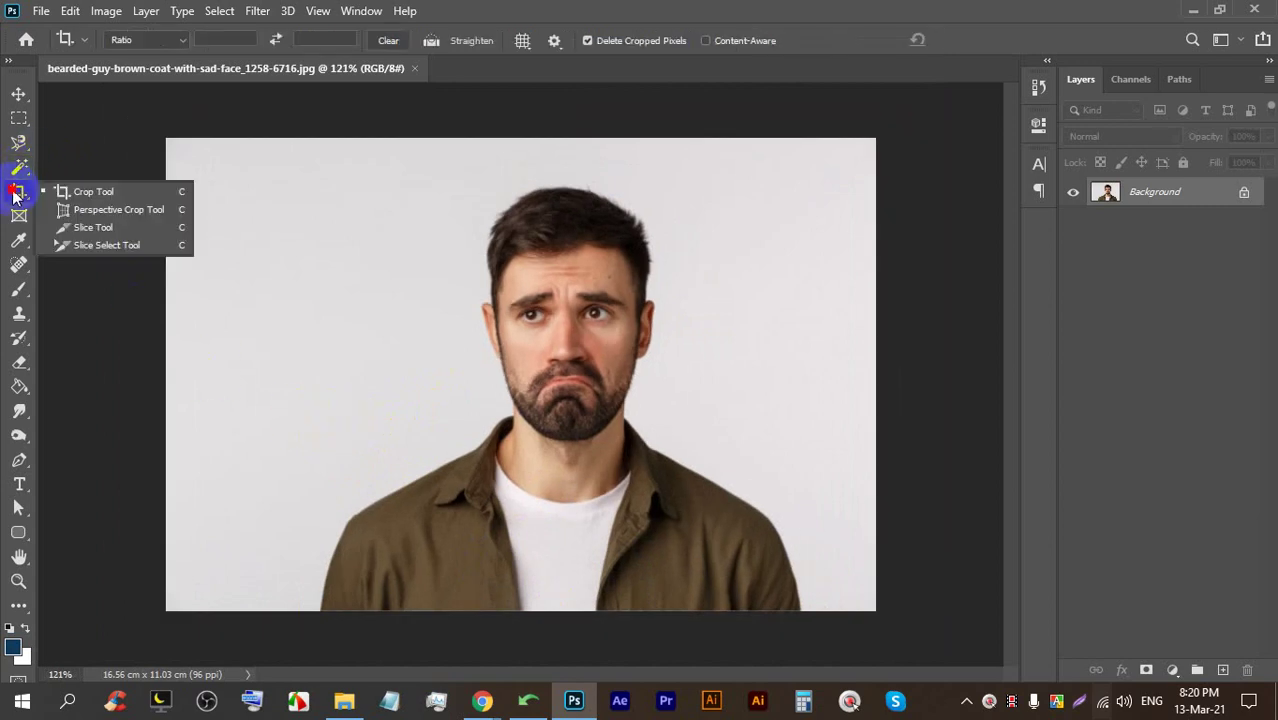
pyautogui.click(76, 194)
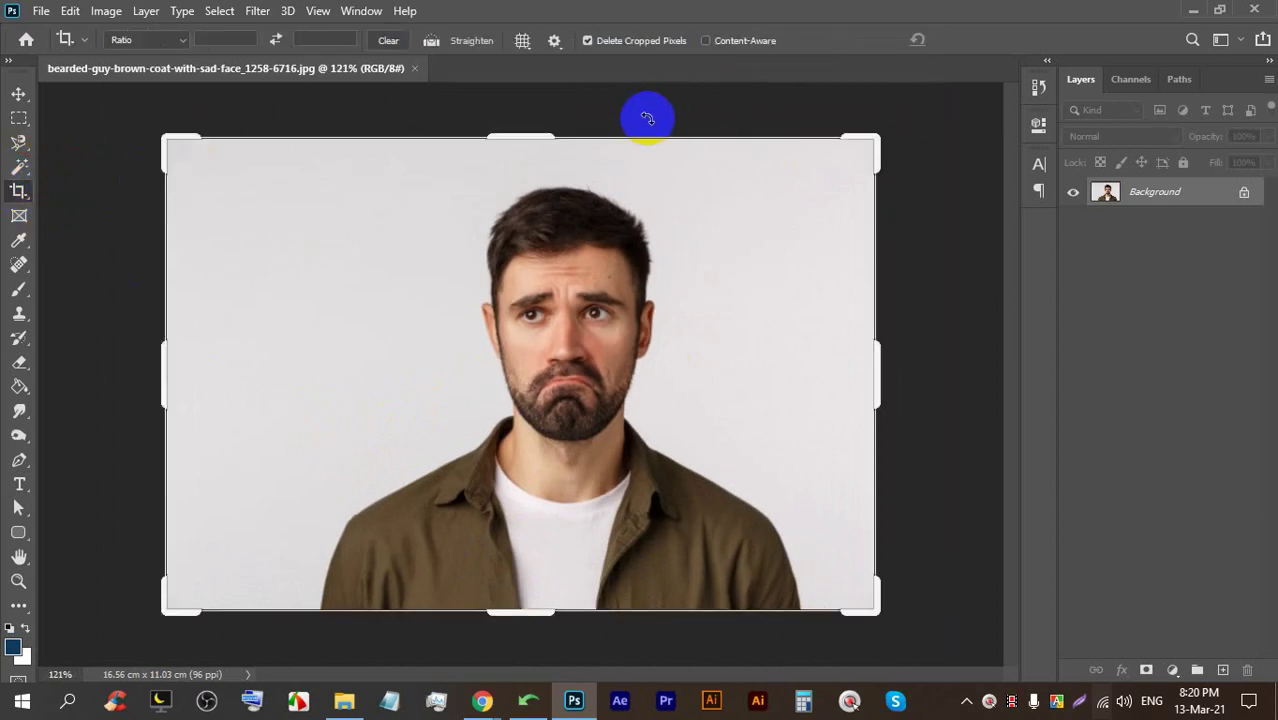
pyautogui.moveTo(160, 356); pyautogui.dragTo(237, 351)
pyautogui.moveTo(810, 371); pyautogui.dragTo(770, 362)
pyautogui.moveTo(503, 127); pyautogui.dragTo(508, 157)
pyautogui.click(978, 40)
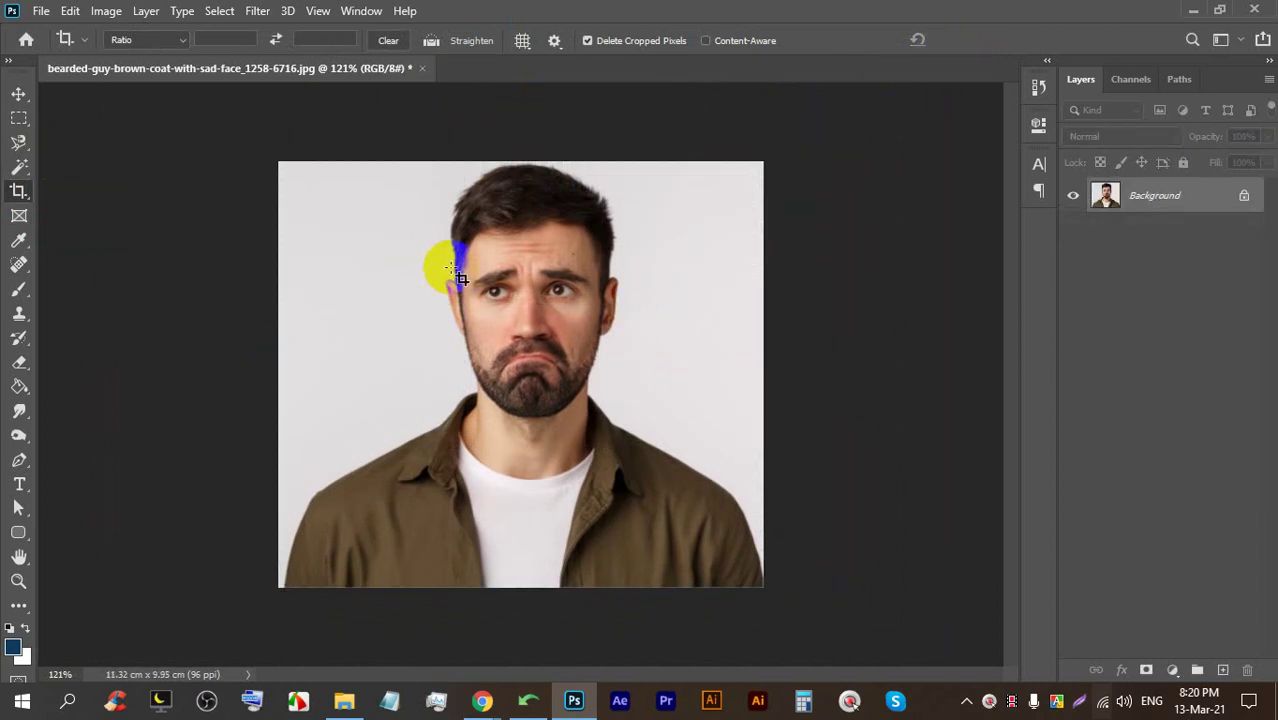
pyautogui.hotkey('ctrl', 'z')
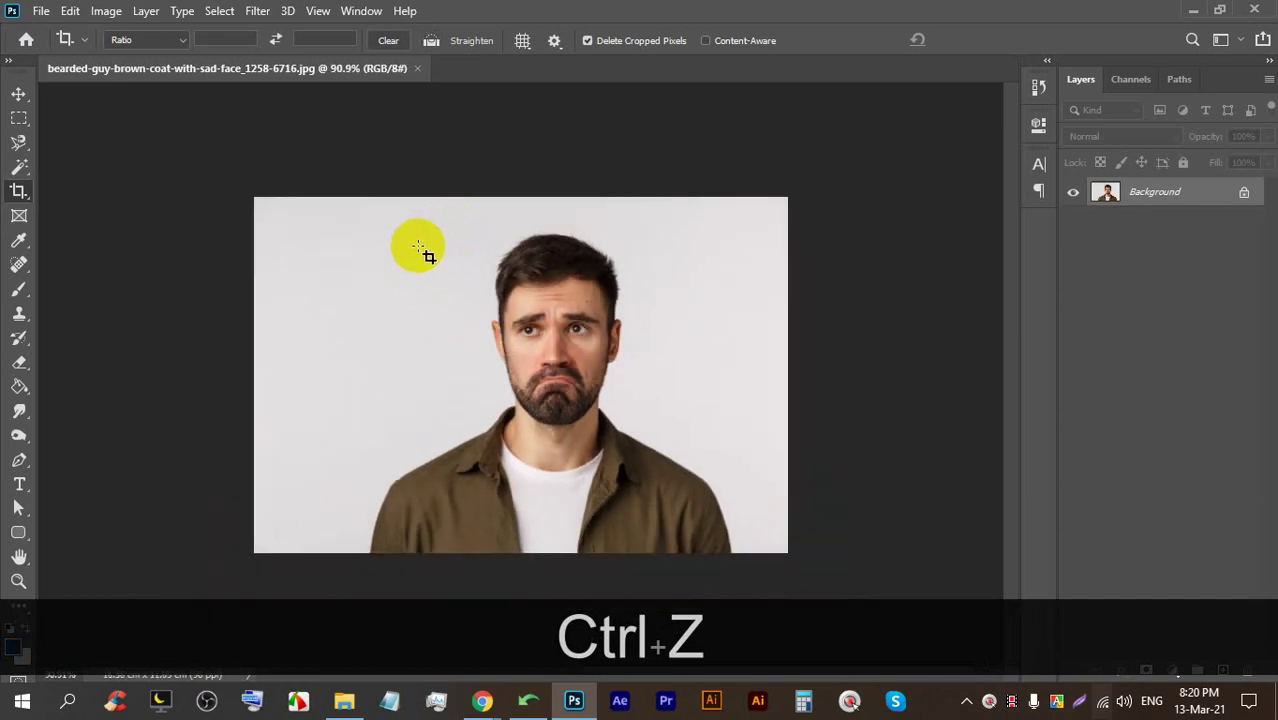
# Crop the portrait to a head-and-shoulders area of about 10 × 10.05 cm, and crop that to an eye-level strip of about 4.82 × 1.61 cm
pyautogui.moveTo(393, 229); pyautogui.dragTo(709, 548)
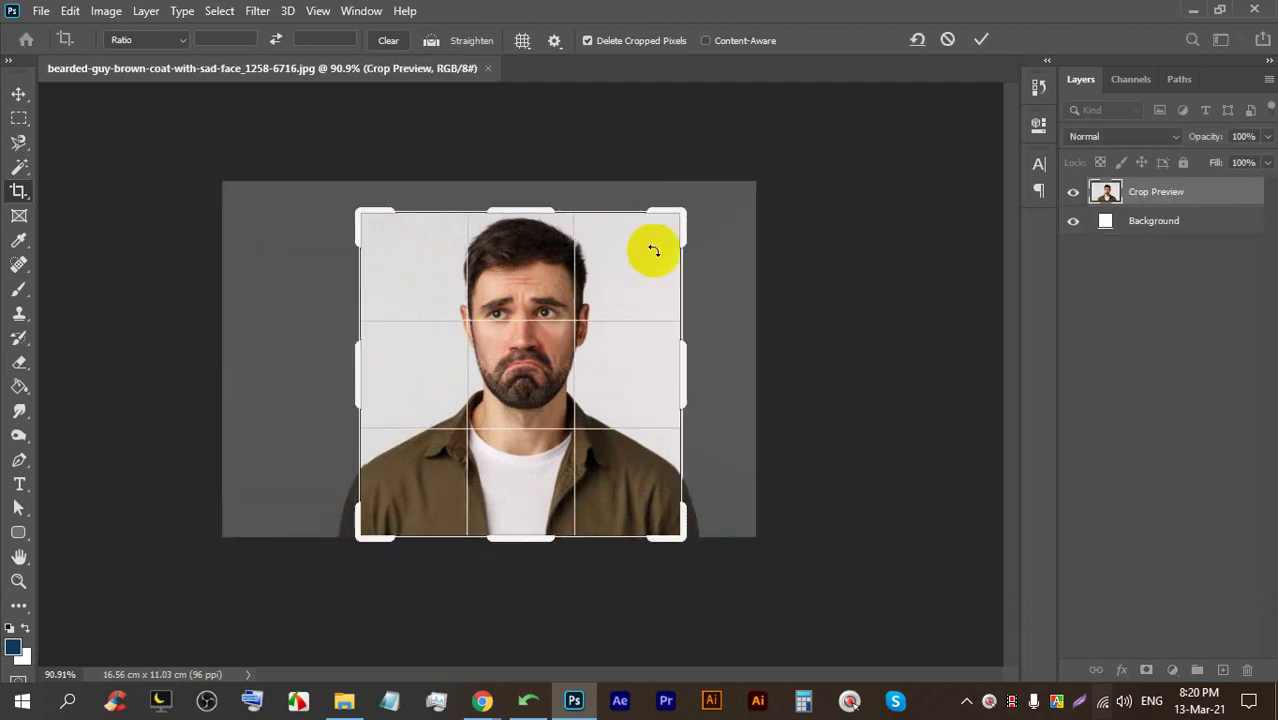
pyautogui.click(979, 40)
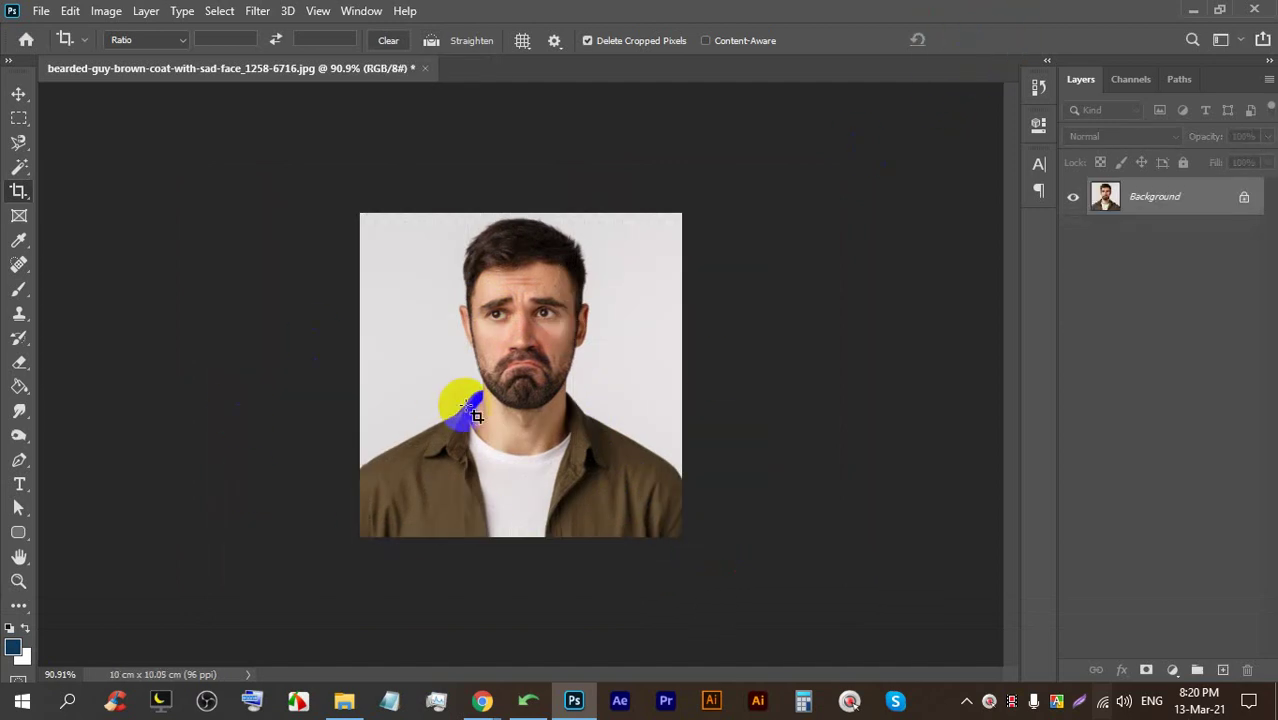
pyautogui.scroll(3, 470, 405)
pyautogui.moveTo(370, 208); pyautogui.dragTo(681, 318)
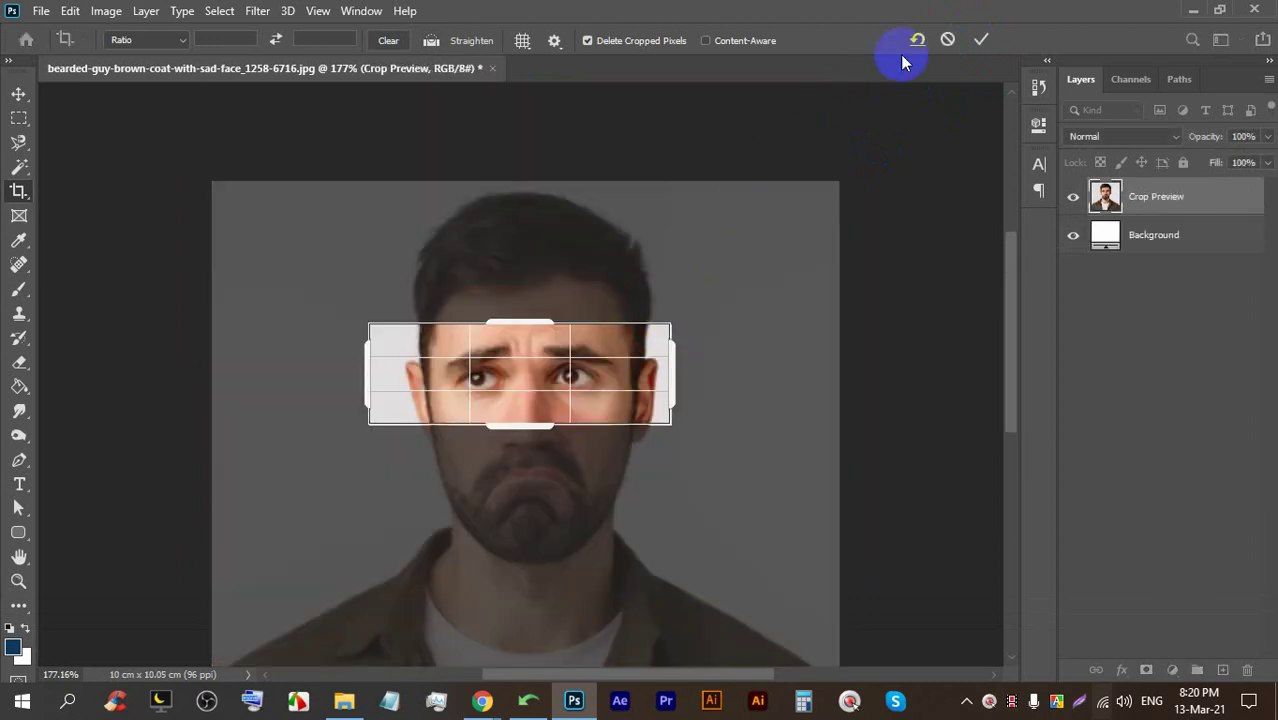
pyautogui.click(979, 40)
# Try a tighter crop around a single eye and its eyebrow, and cancel it
pyautogui.scroll(2, 455, 465)
pyautogui.scroll(2, 454, 458)
pyautogui.moveTo(528, 292); pyautogui.dragTo(738, 449)
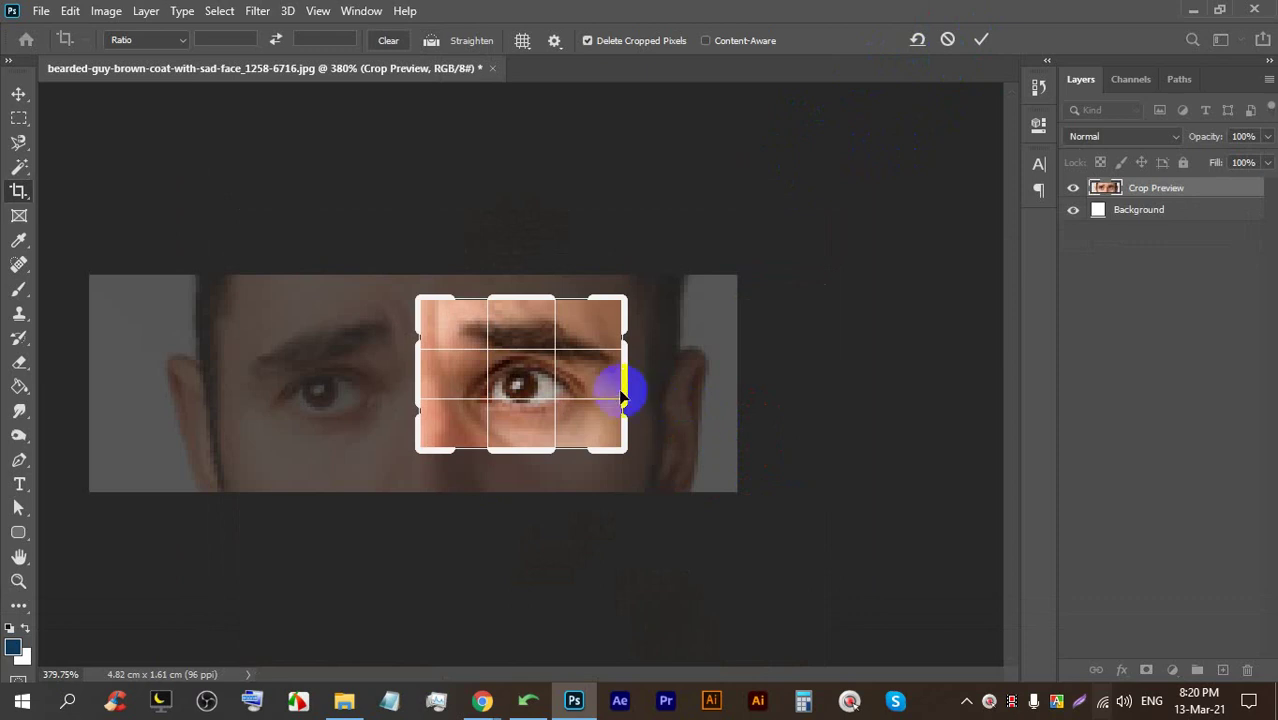
pyautogui.click(940, 40)
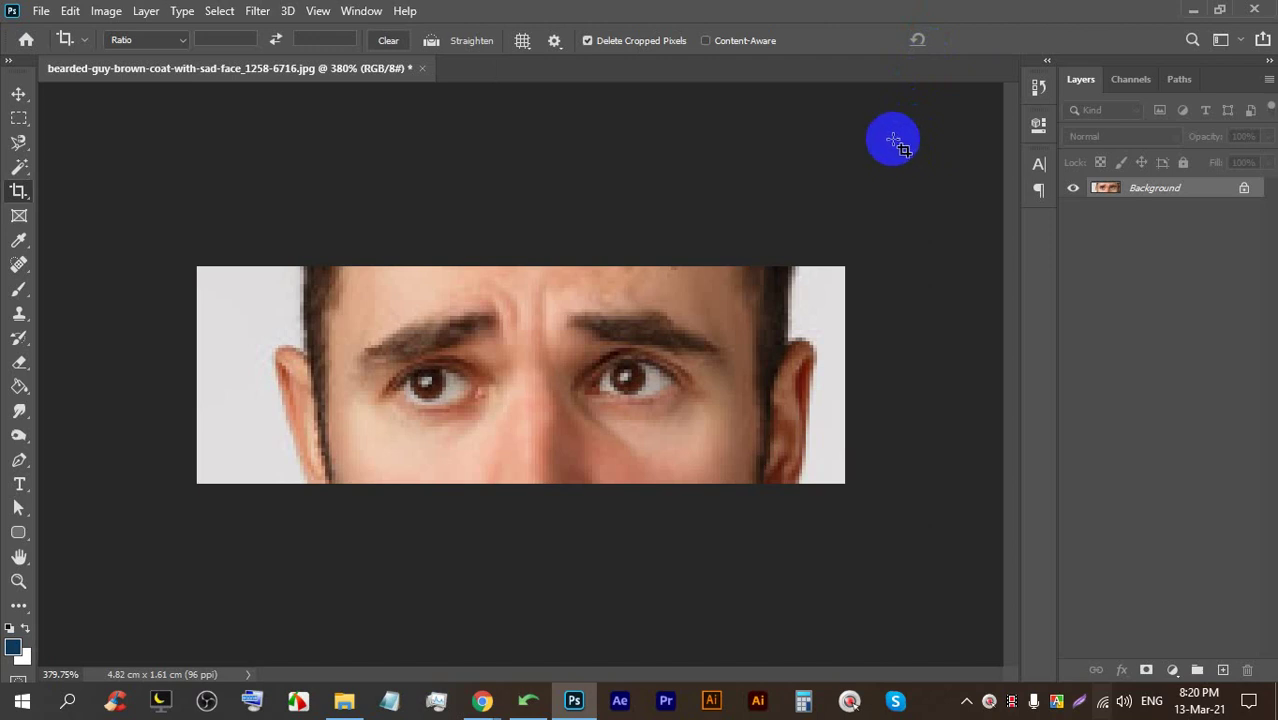
# Undo the eye-strip and head-and-shoulders crops to restore the full portrait
pyautogui.hotkey('ctrl', 'z')
pyautogui.hotkey('ctrl', 'z')
pyautogui.scroll(-5, 642, 294)
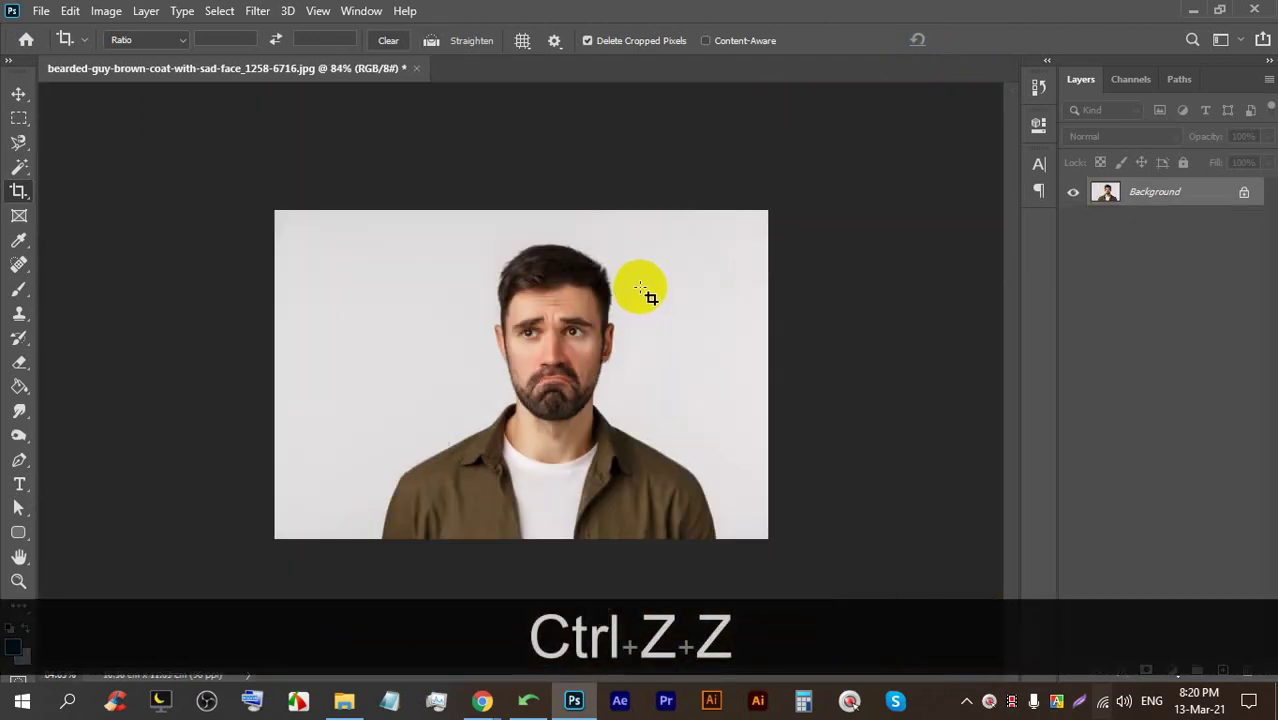
pyautogui.scroll(-2, 642, 294)
pyautogui.scroll(3, 600, 360)
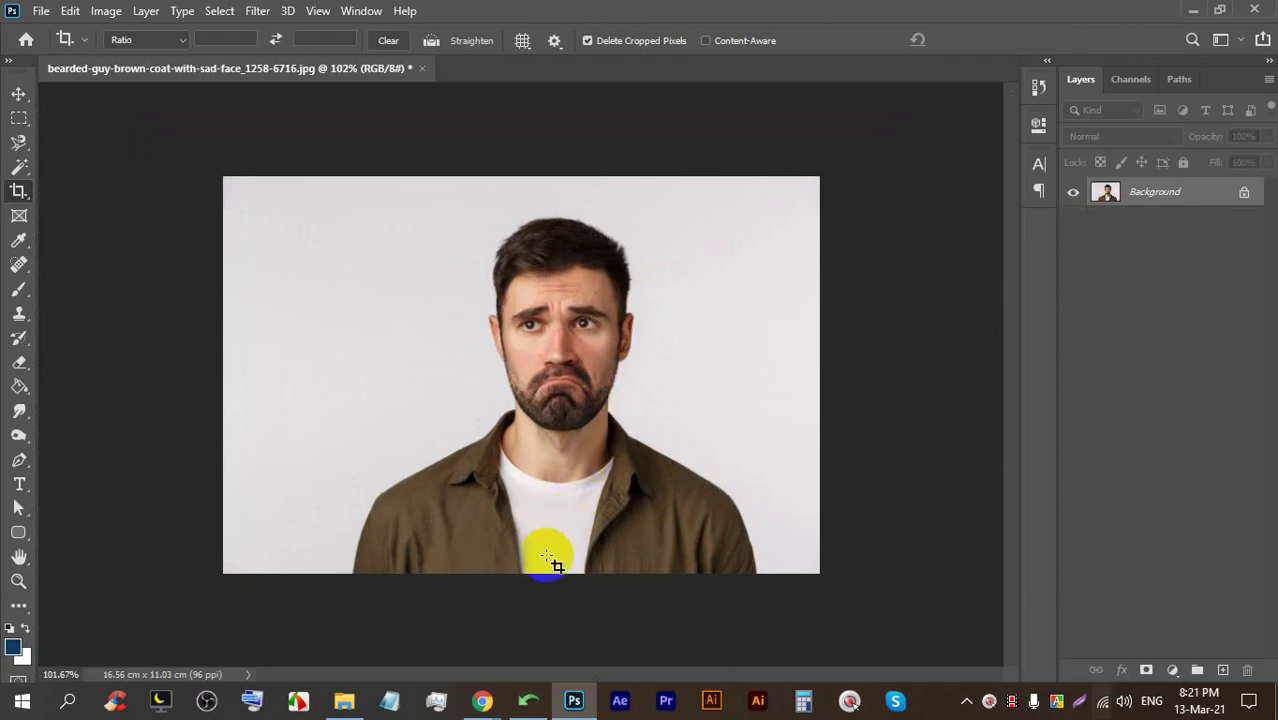
# Check the Google Meet call in Chrome twice, returning to the portrait in Photoshop each time
pyautogui.click(482, 700)
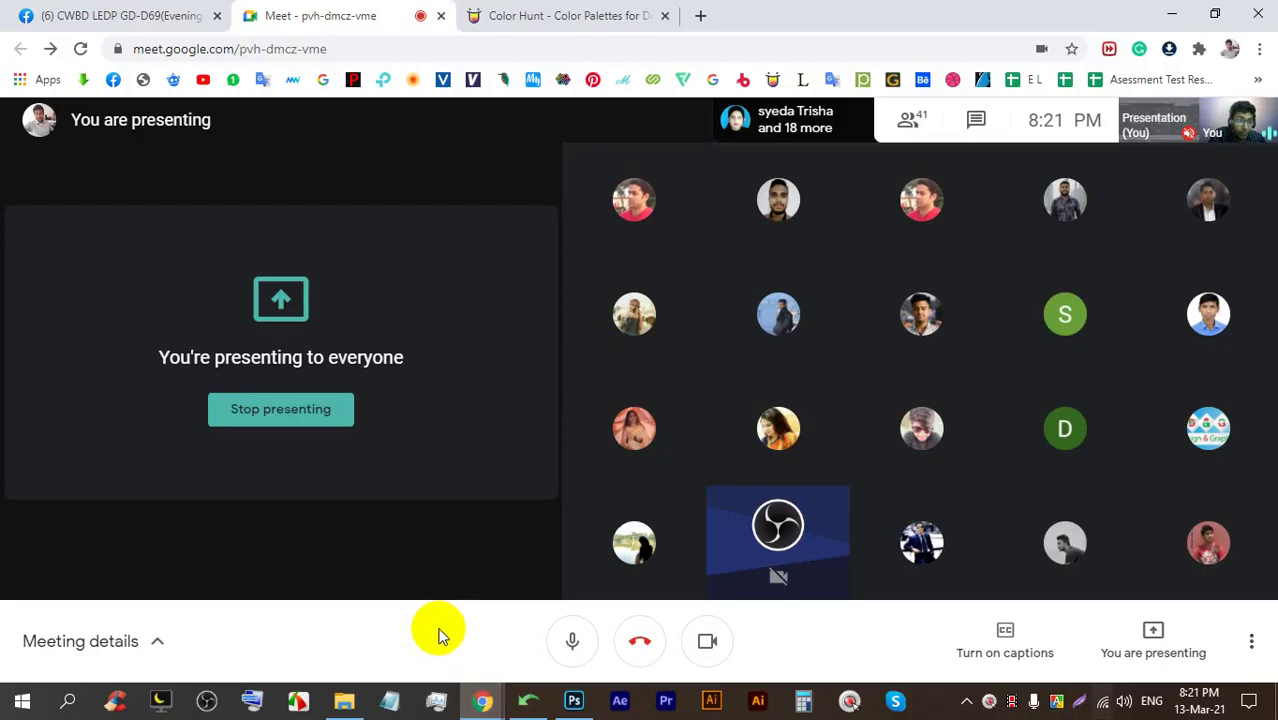
pyautogui.click(568, 698)
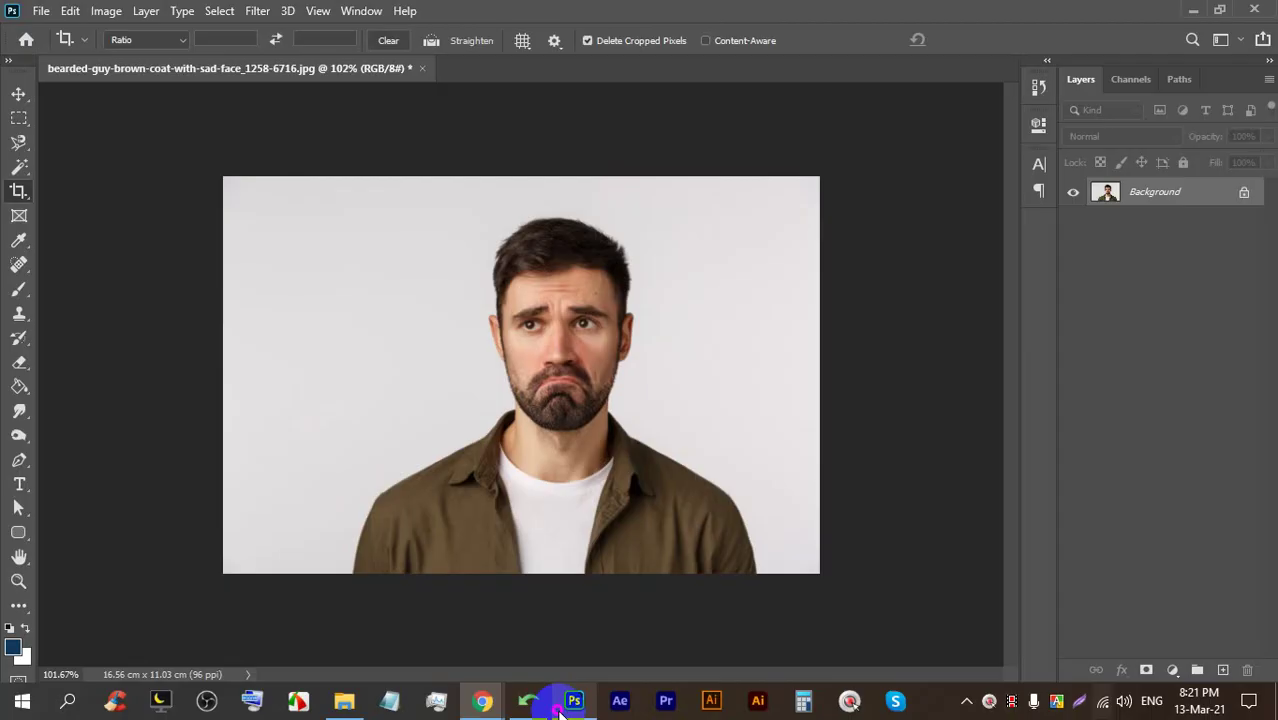
pyautogui.moveTo(550, 694)
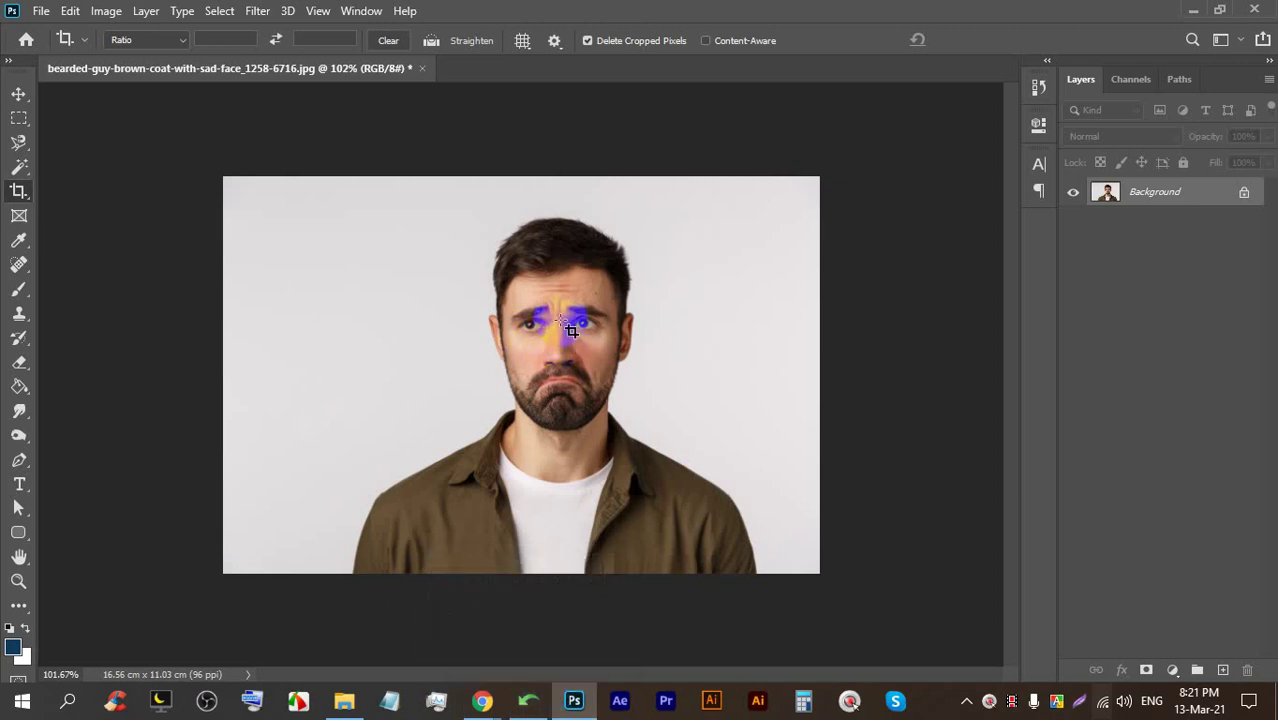
pyautogui.click(417, 605)
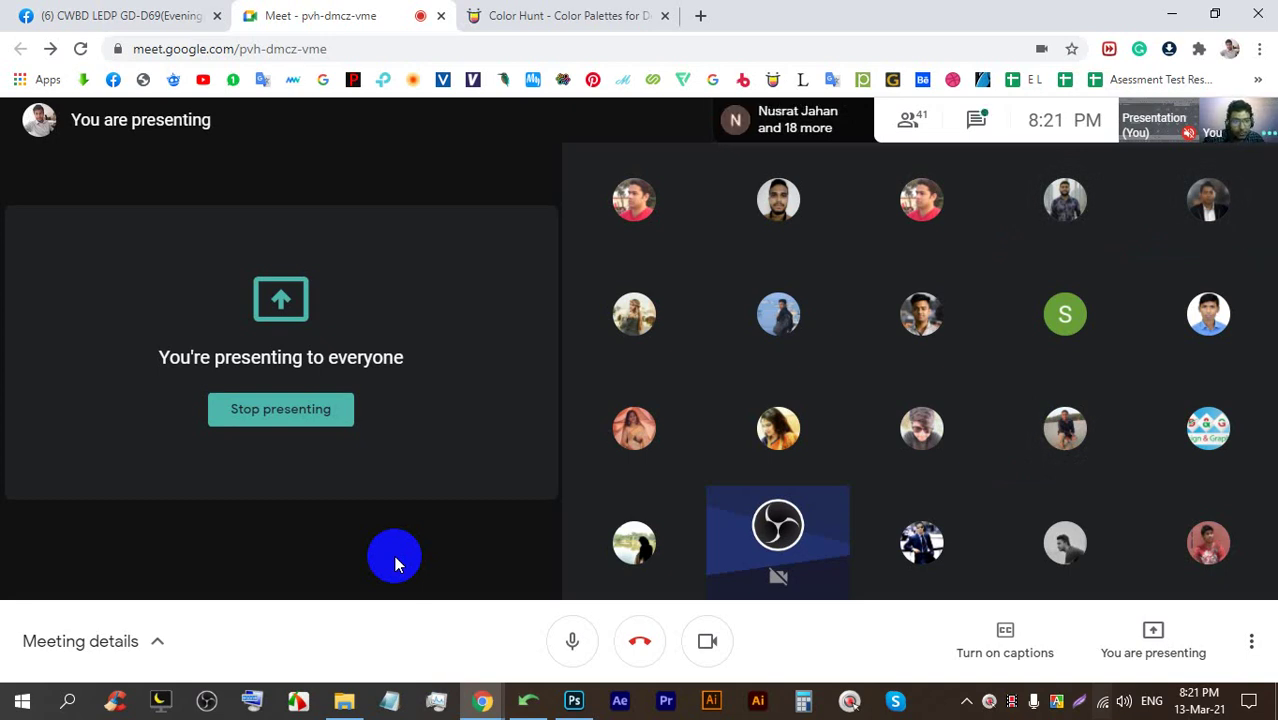
pyautogui.click(576, 699)
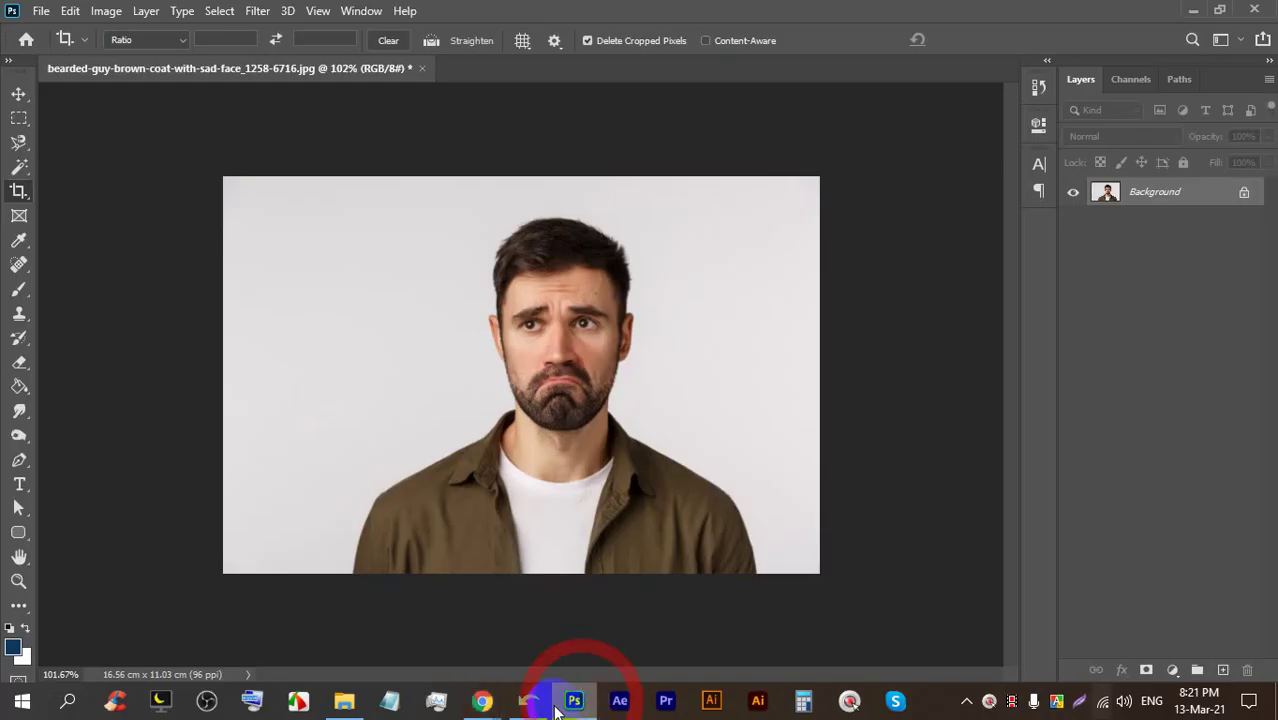
# Set the Crop tool's aspect ratio to 40 wide by 50 high
pyautogui.scroll(1, 542, 386)
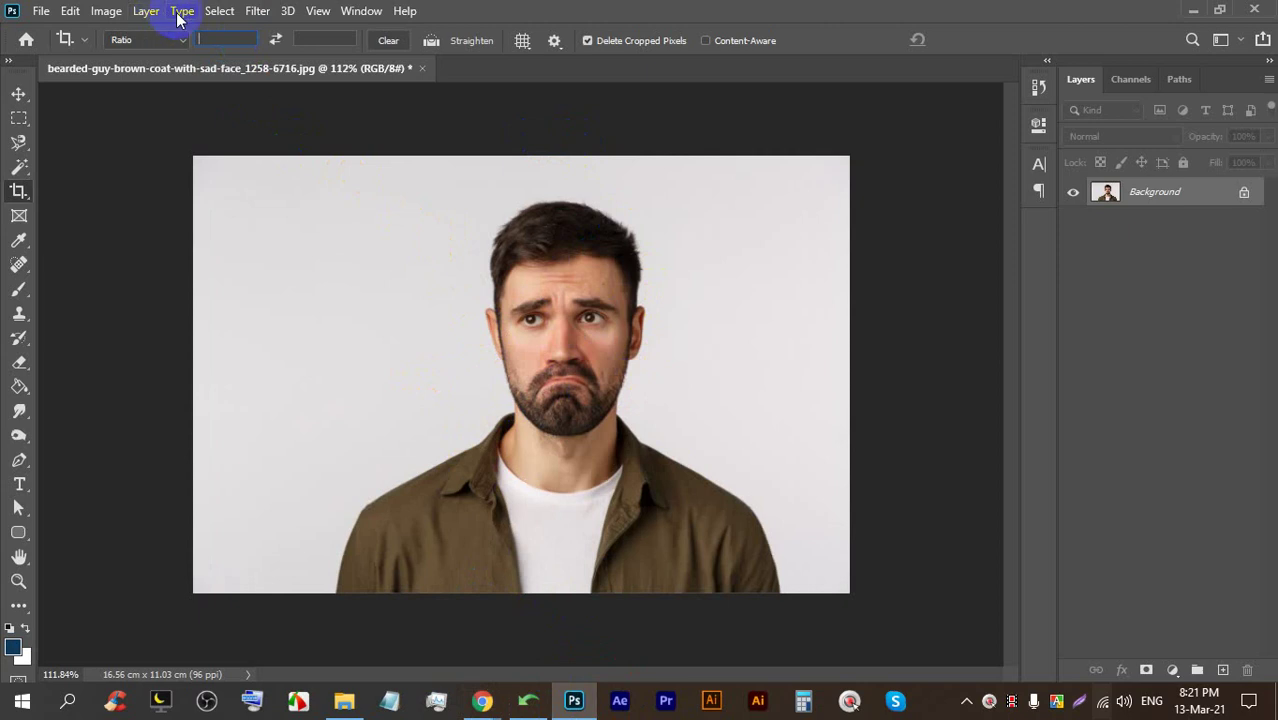
pyautogui.click(212, 40)
pyautogui.click(165, 40)
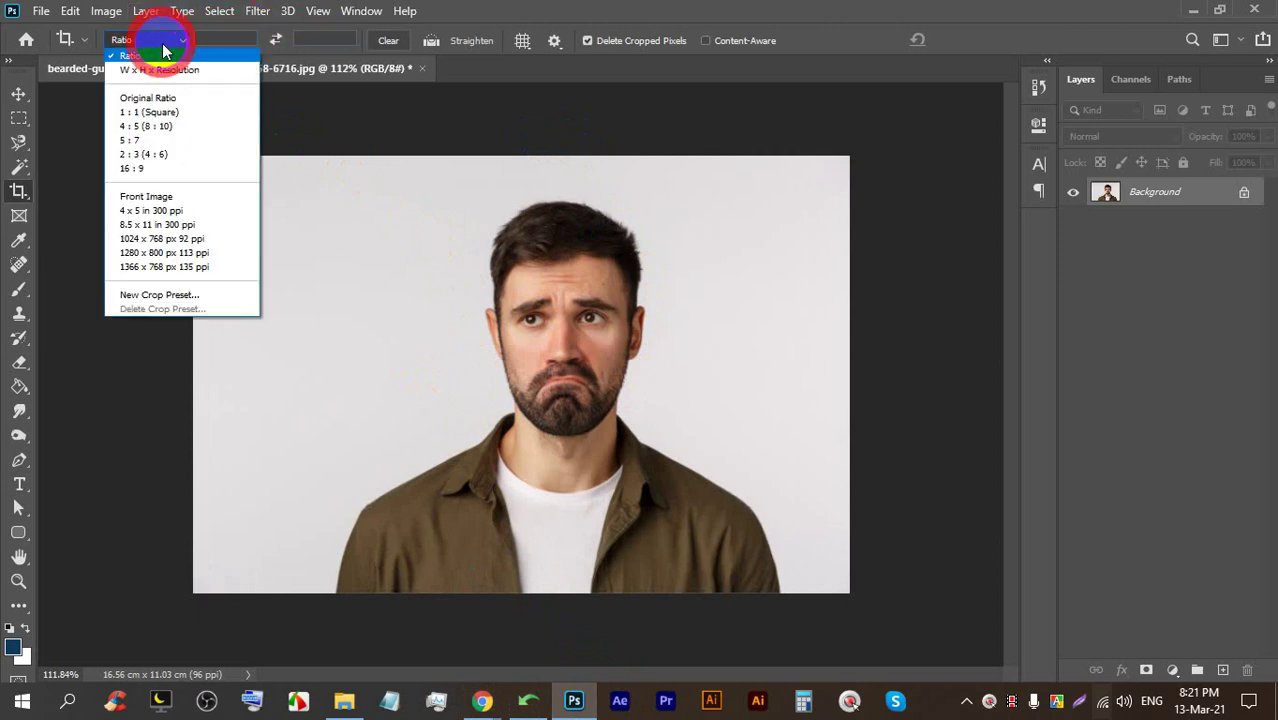
pyautogui.click(224, 38)
pyautogui.click(224, 38)
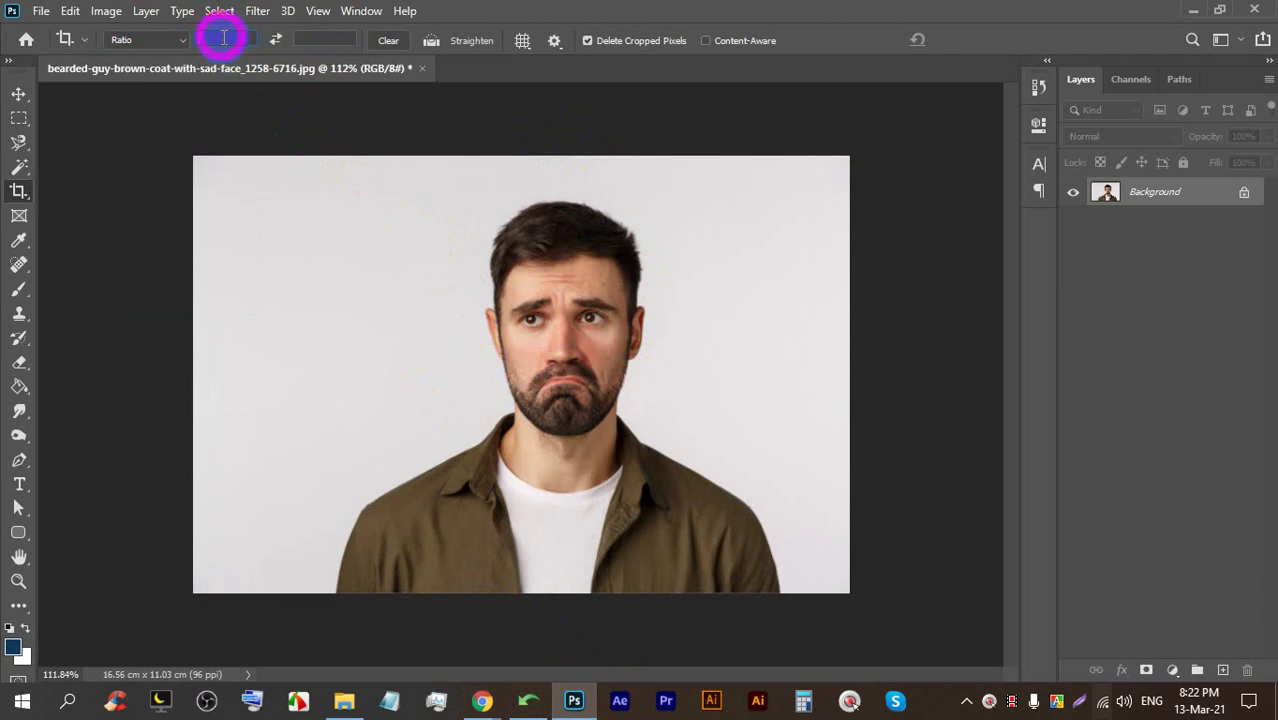
pyautogui.write('40')
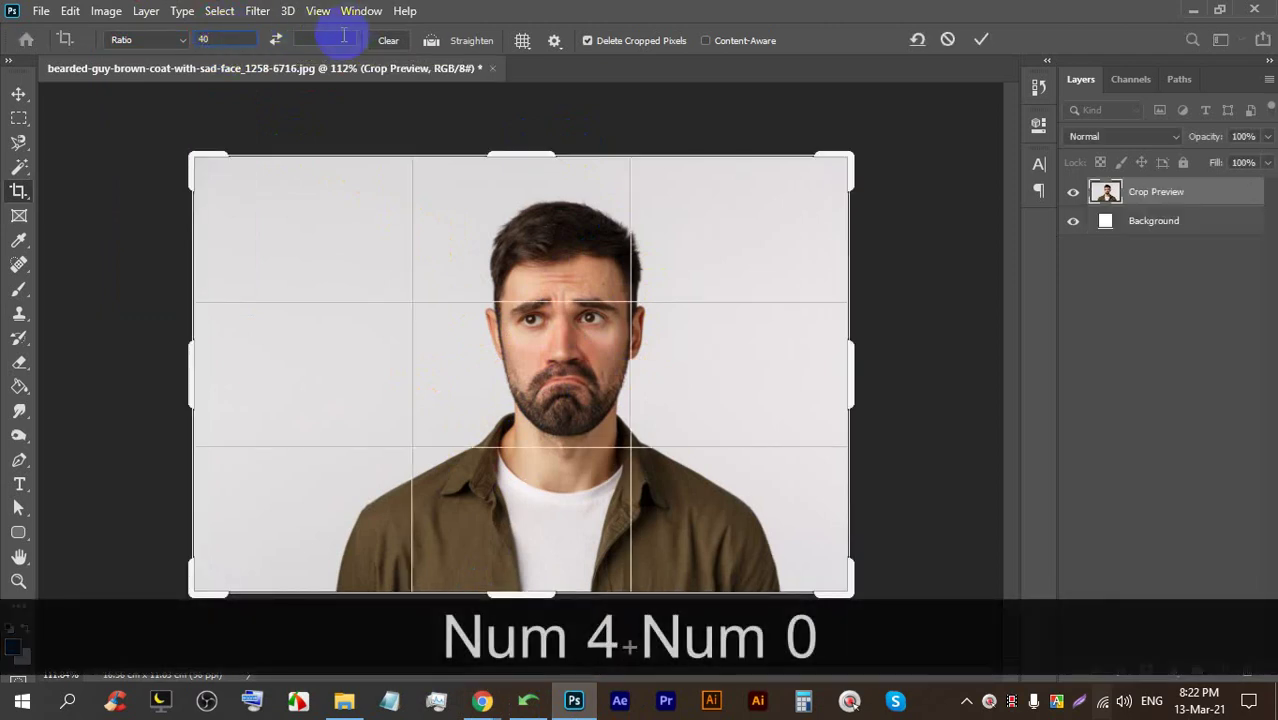
pyautogui.write('50')
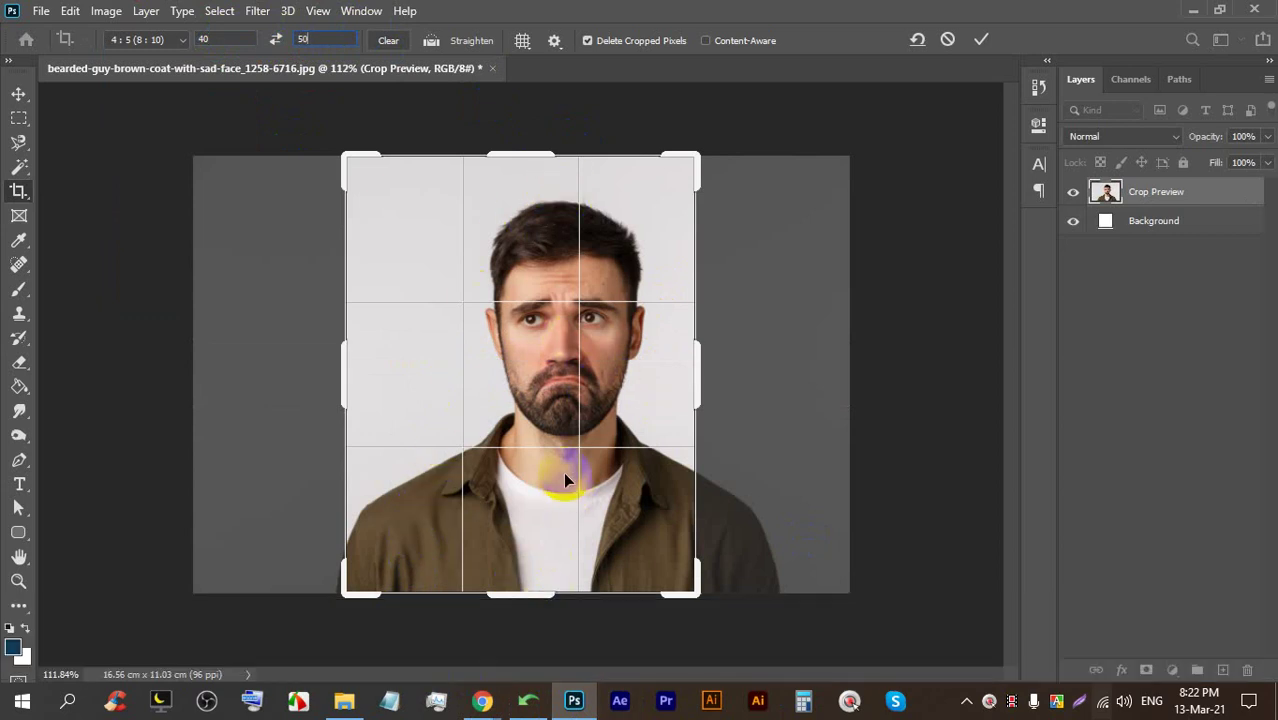
# Center the man in the crop frame, tighten it around his head and shoulders, and crop the portrait to about 6.91 × 8.63 cm
pyautogui.moveTo(480, 283); pyautogui.dragTo(451, 288)
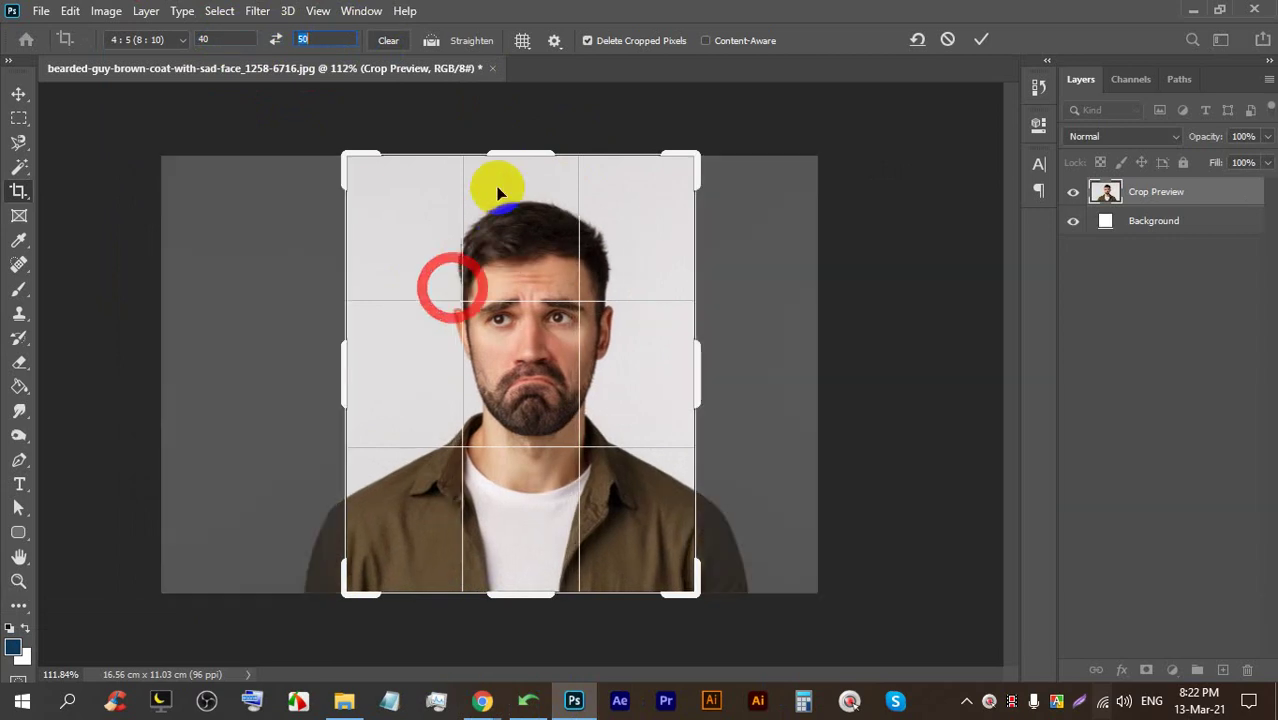
pyautogui.moveTo(506, 152); pyautogui.dragTo(509, 168)
pyautogui.moveTo(522, 577); pyautogui.dragTo(518, 545)
pyautogui.moveTo(513, 428)
pyautogui.mouseDown()
pyautogui.moveTo(522, 414)
pyautogui.moveTo(510, 412)
pyautogui.mouseUp()
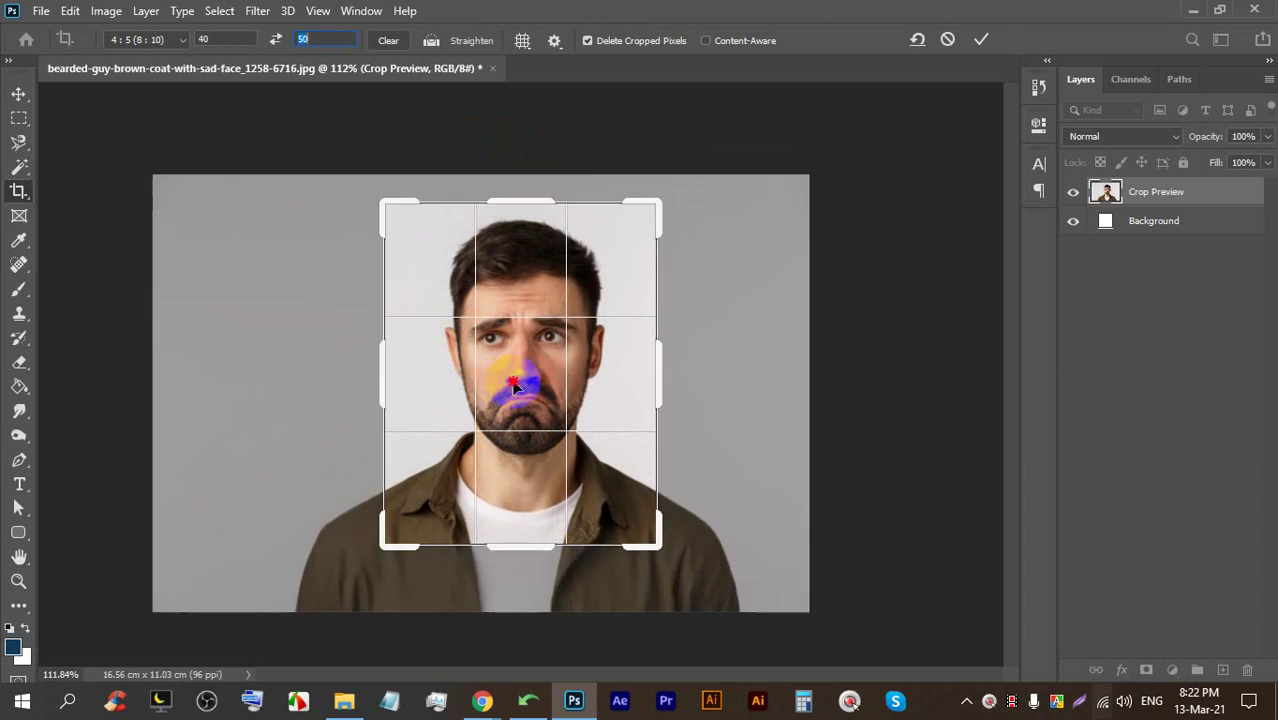
pyautogui.click(982, 39)
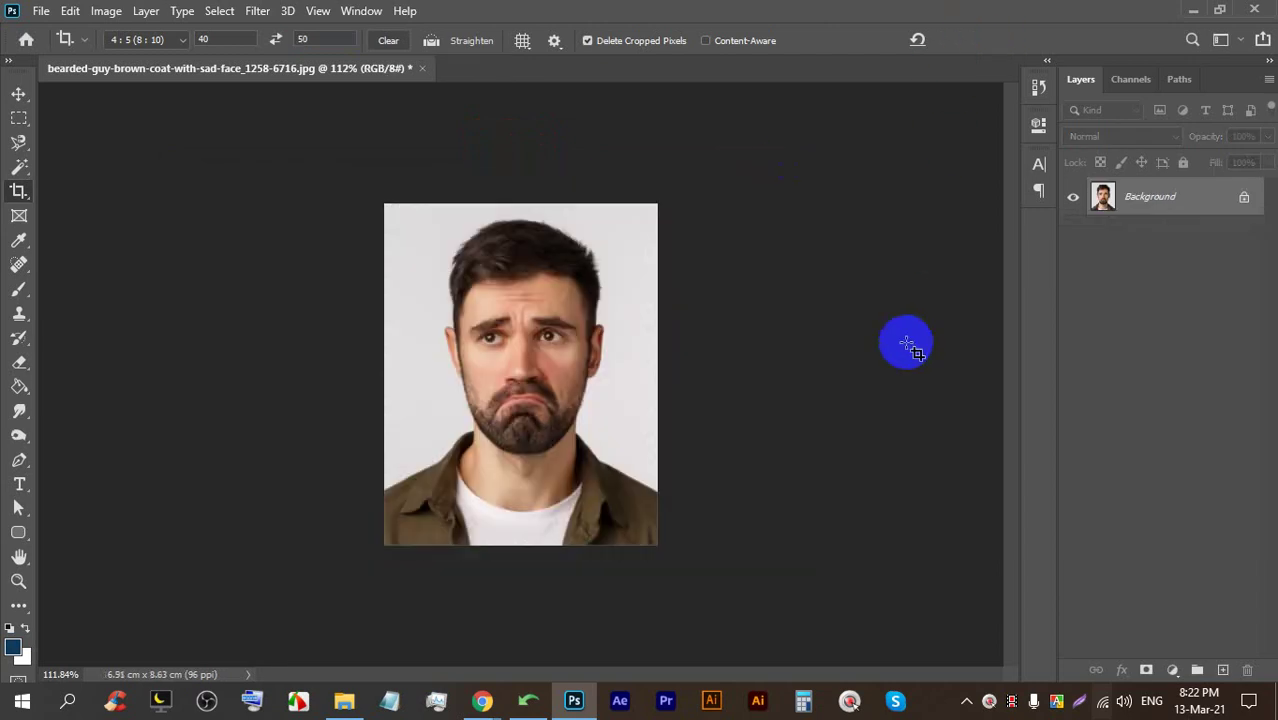
pyautogui.hotkey('ctrl', '0')
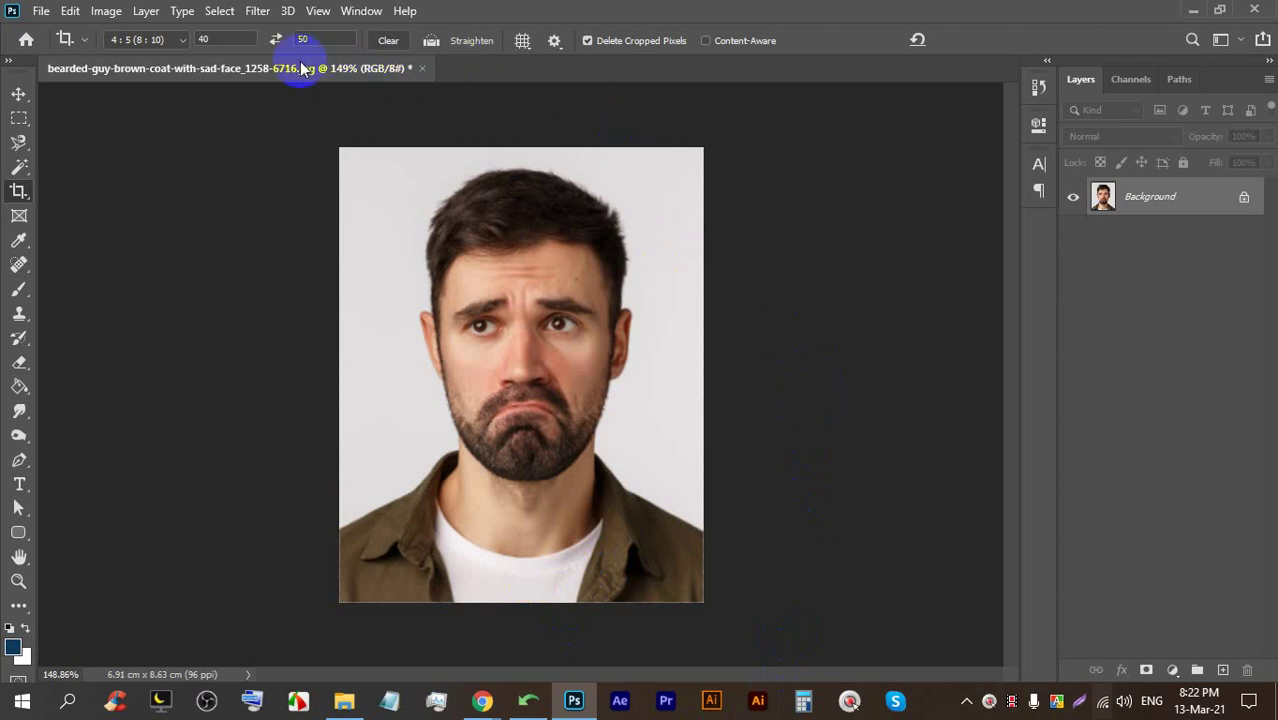
# Review the crop ratio's width and height values, and check the Google Meet call before returning to Photoshop
pyautogui.click(205, 40)
pyautogui.click(302, 39)
pyautogui.click(205, 40)
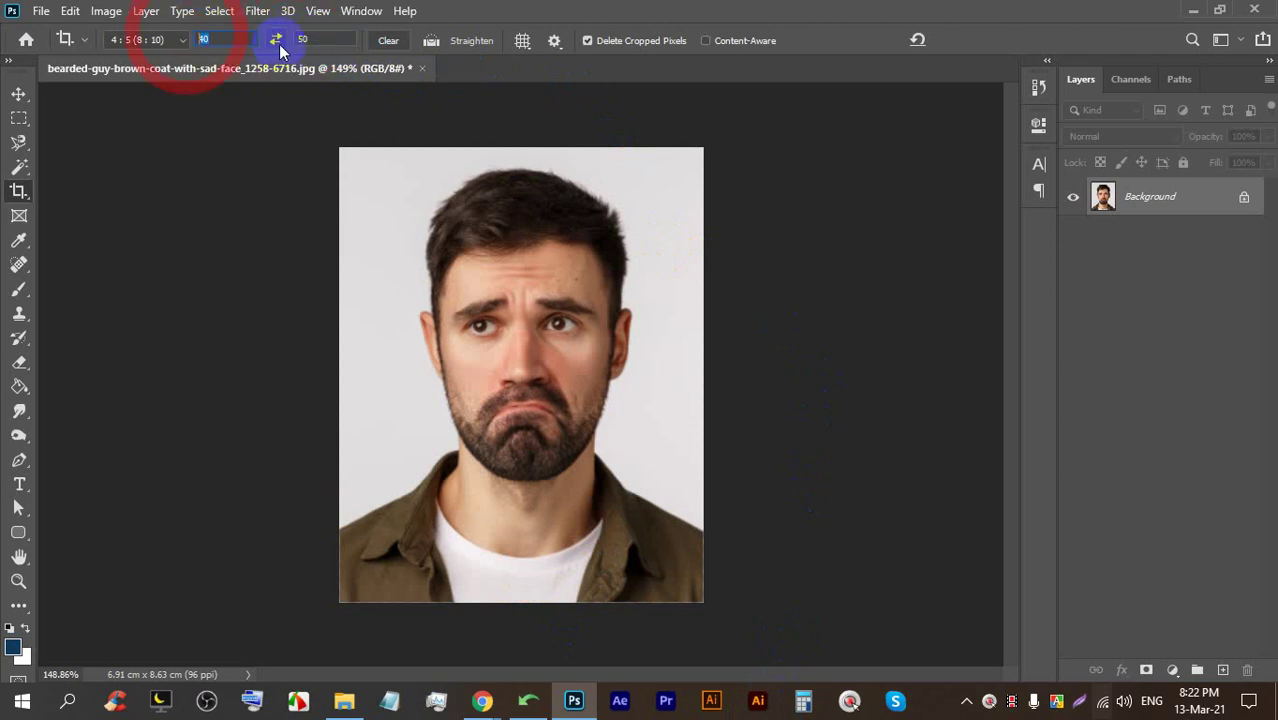
pyautogui.click(482, 701)
pyautogui.click(380, 620)
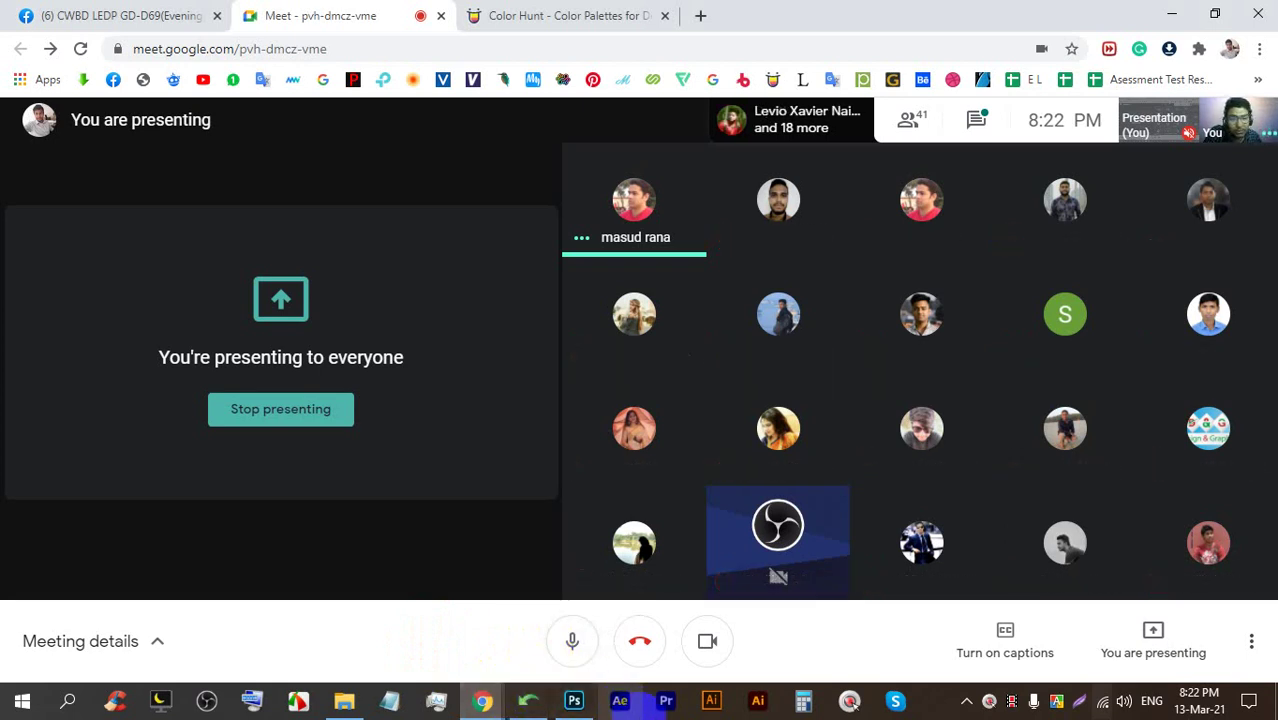
pyautogui.moveTo(574, 703)
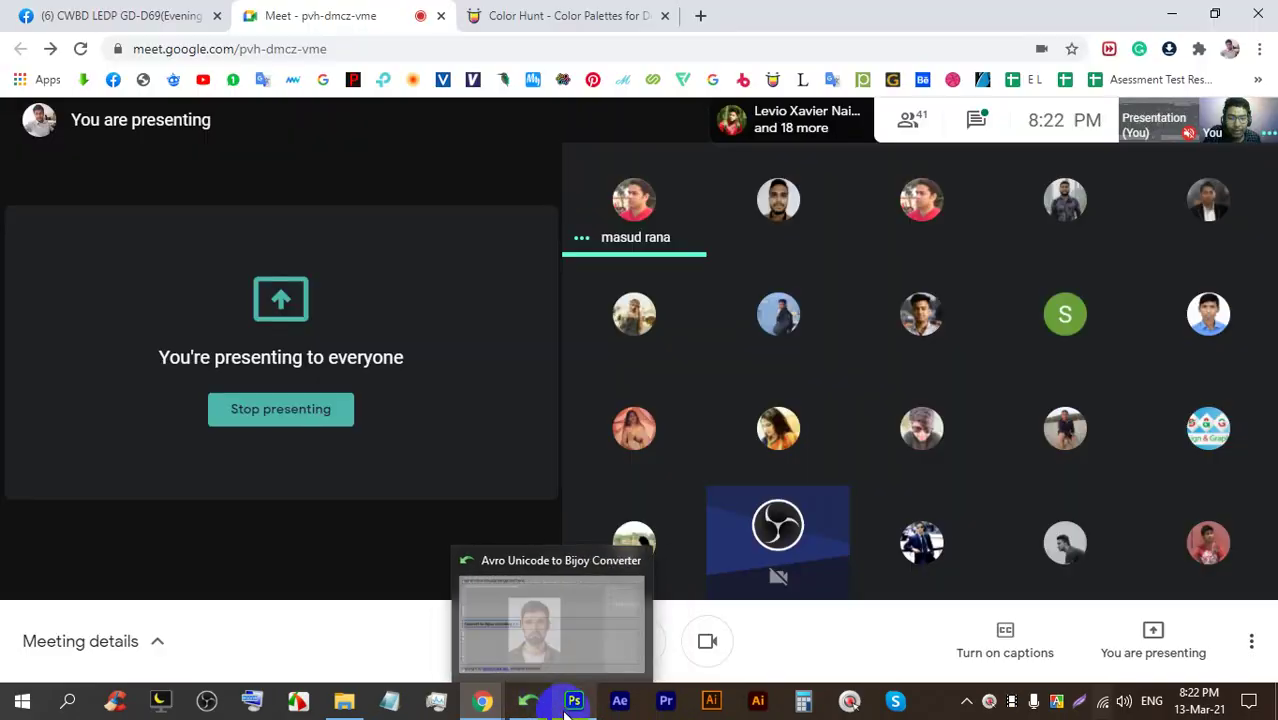
pyautogui.click(574, 701)
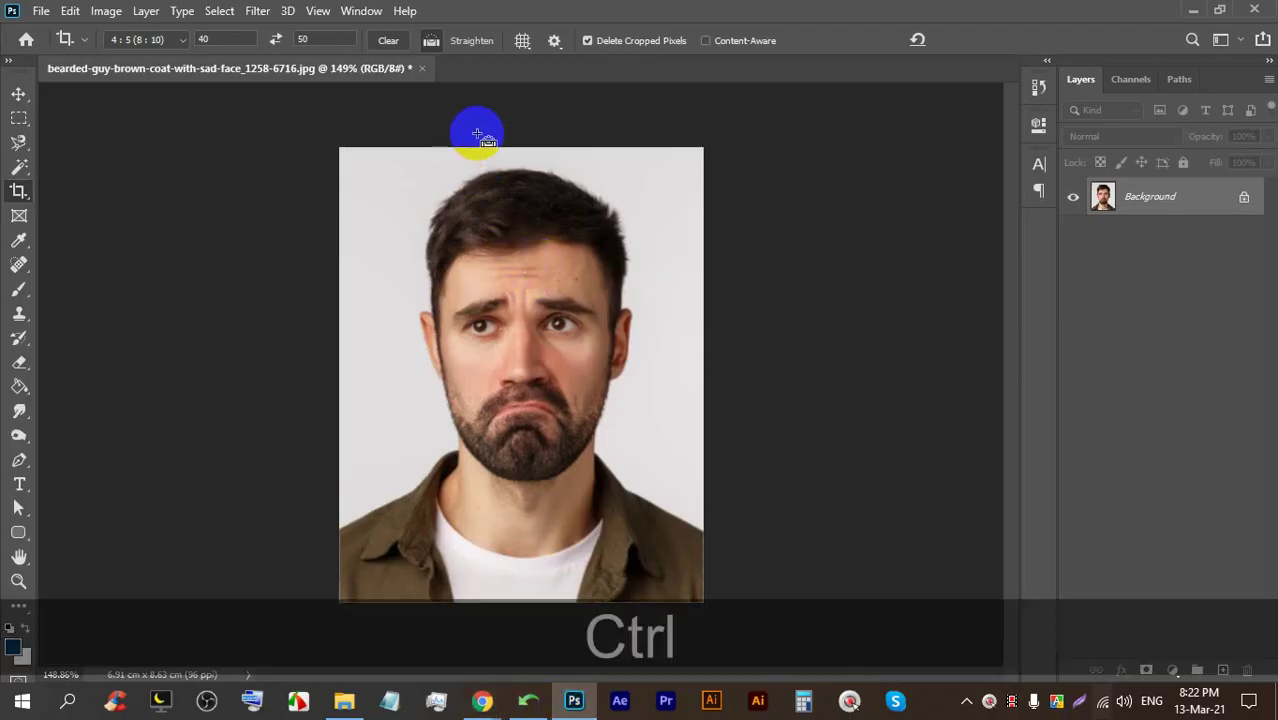
pyautogui.hotkey('ctrl', 'alt', 'i')
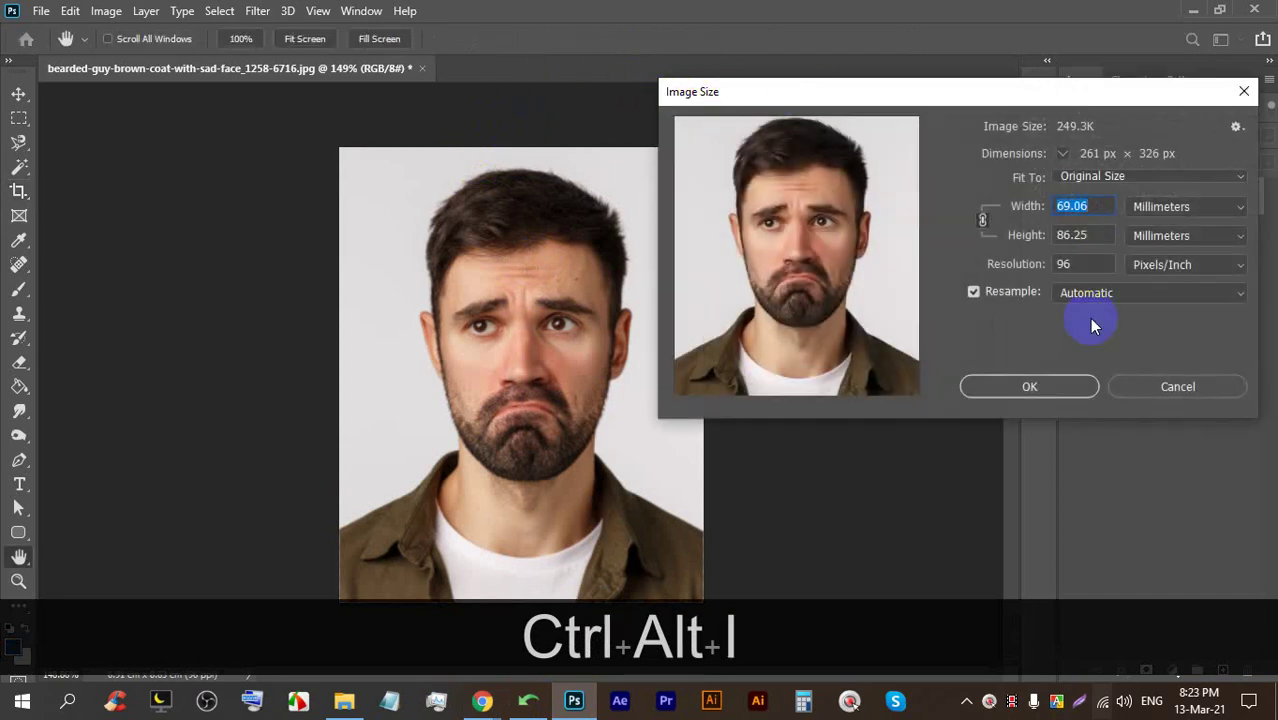
pyautogui.click(1178, 390)
pyautogui.press('c')
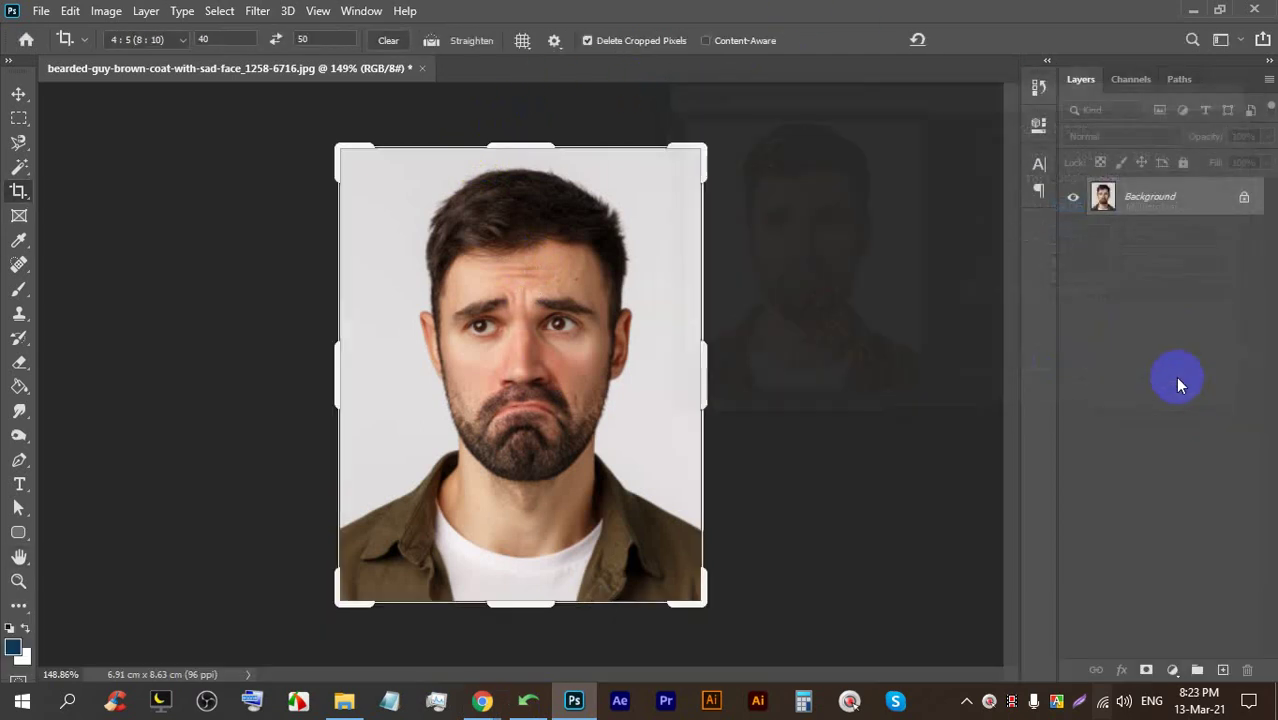
# Open the portrait's image size settings and examine the width, height and resolution values
pyautogui.click(108, 12)
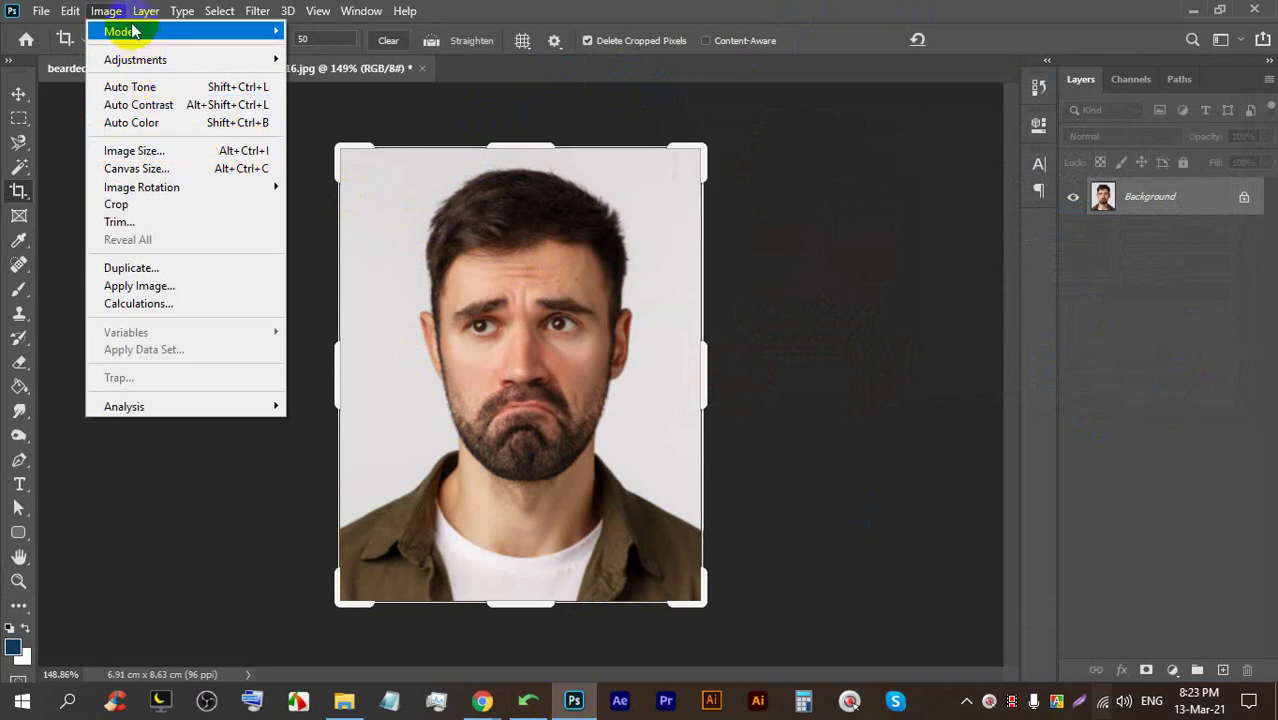
pyautogui.click(203, 158)
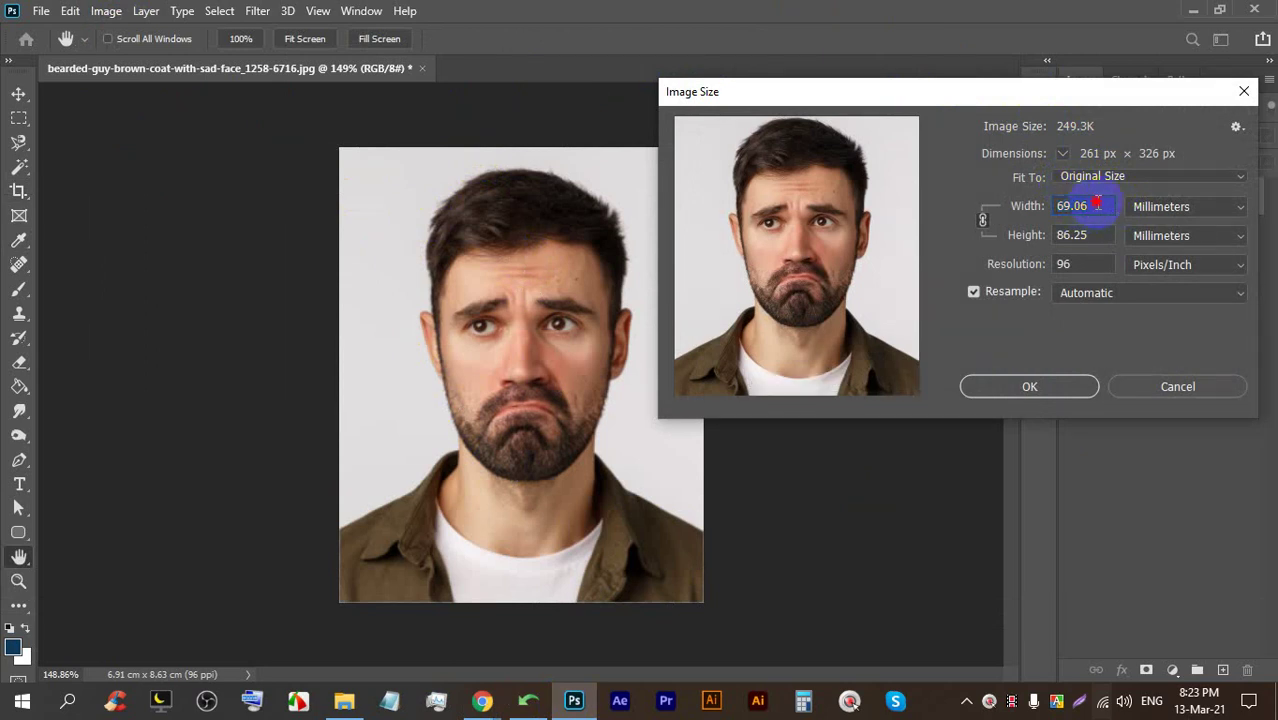
pyautogui.moveTo(1103, 206); pyautogui.dragTo(1037, 238)
pyautogui.doubleClick(1056, 232)
pyautogui.moveTo(1082, 264); pyautogui.dragTo(1041, 265)
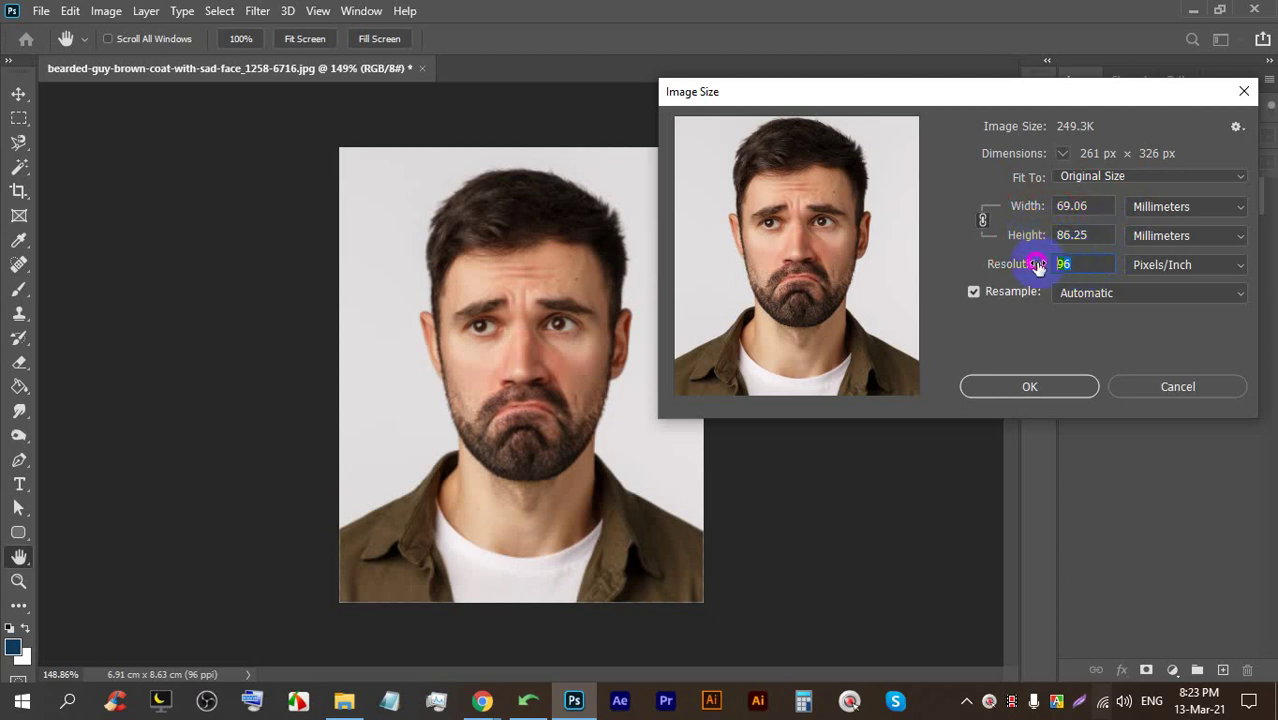
# Check the Google Meet call in Chrome, return to Photoshop, and set the image resolution to 300 pixels per inch
pyautogui.moveTo(482, 700)
pyautogui.click(400, 620)
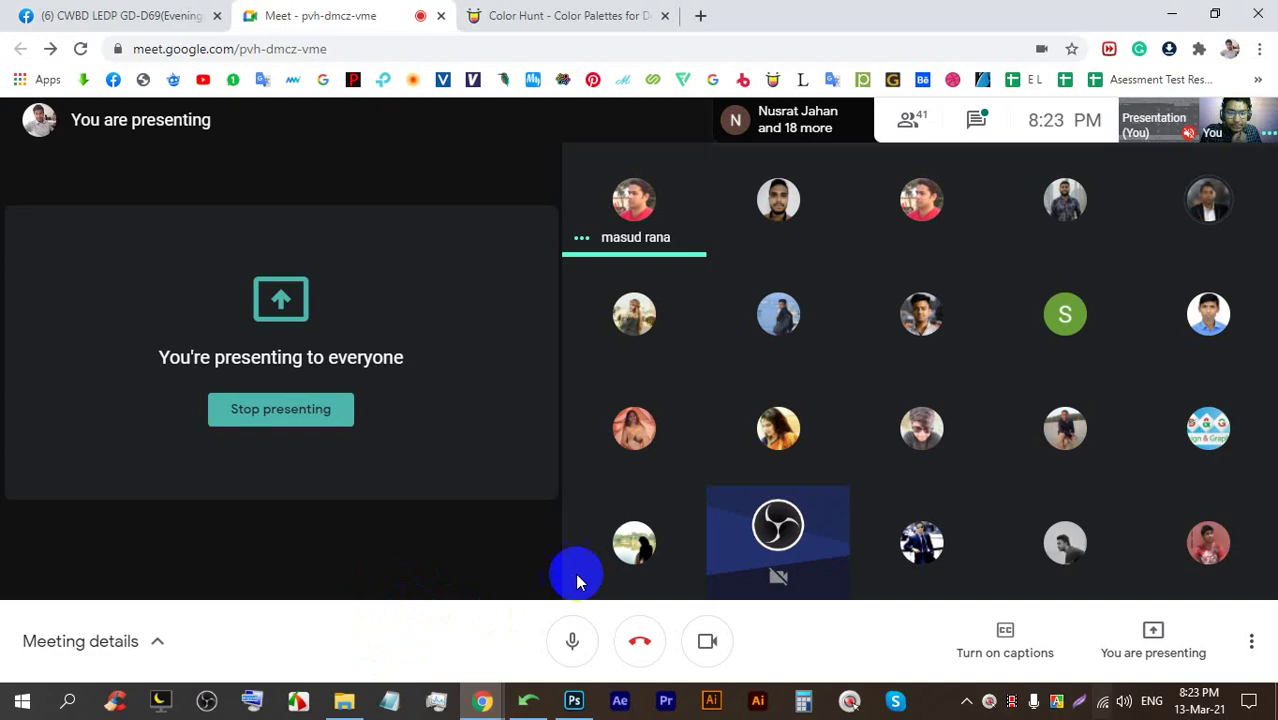
pyautogui.click(574, 700)
pyautogui.doubleClick(1063, 264)
pyautogui.write('300')
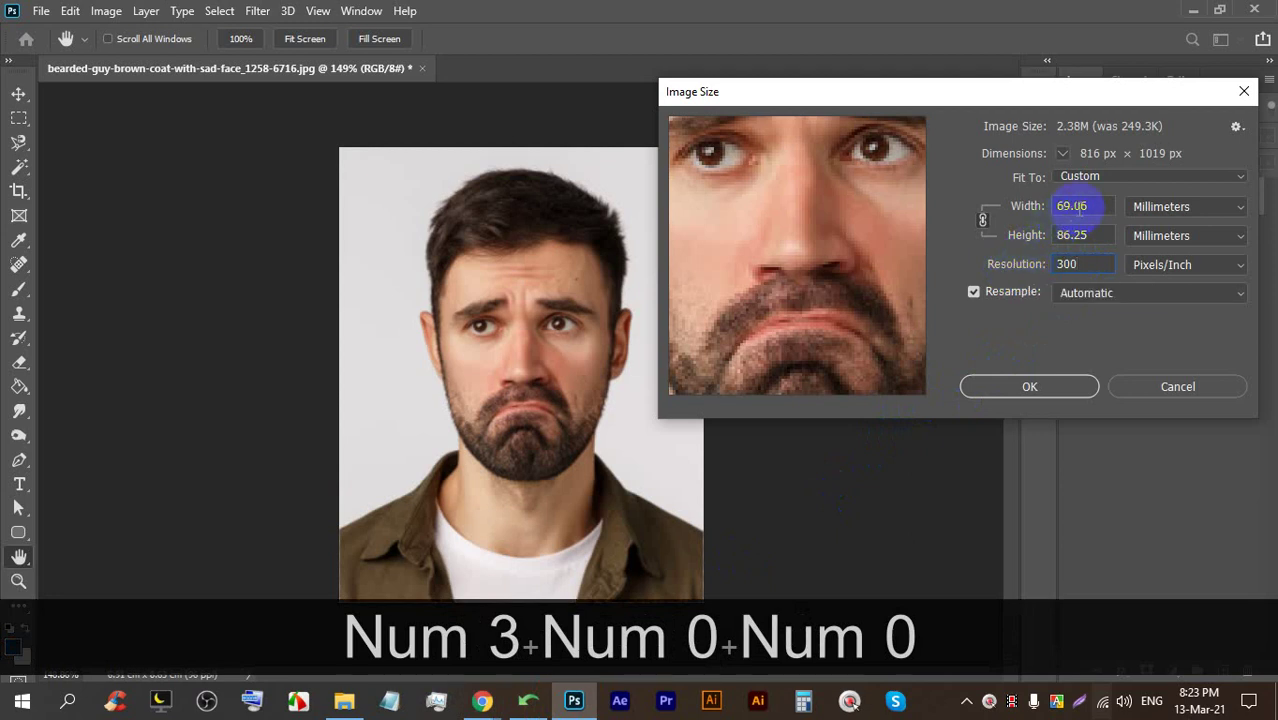
# Try stepping the width down and up with the proportions linked, ending at 71.36 mm
pyautogui.press('Down')
pyautogui.press('Down')
pyautogui.press('Down')
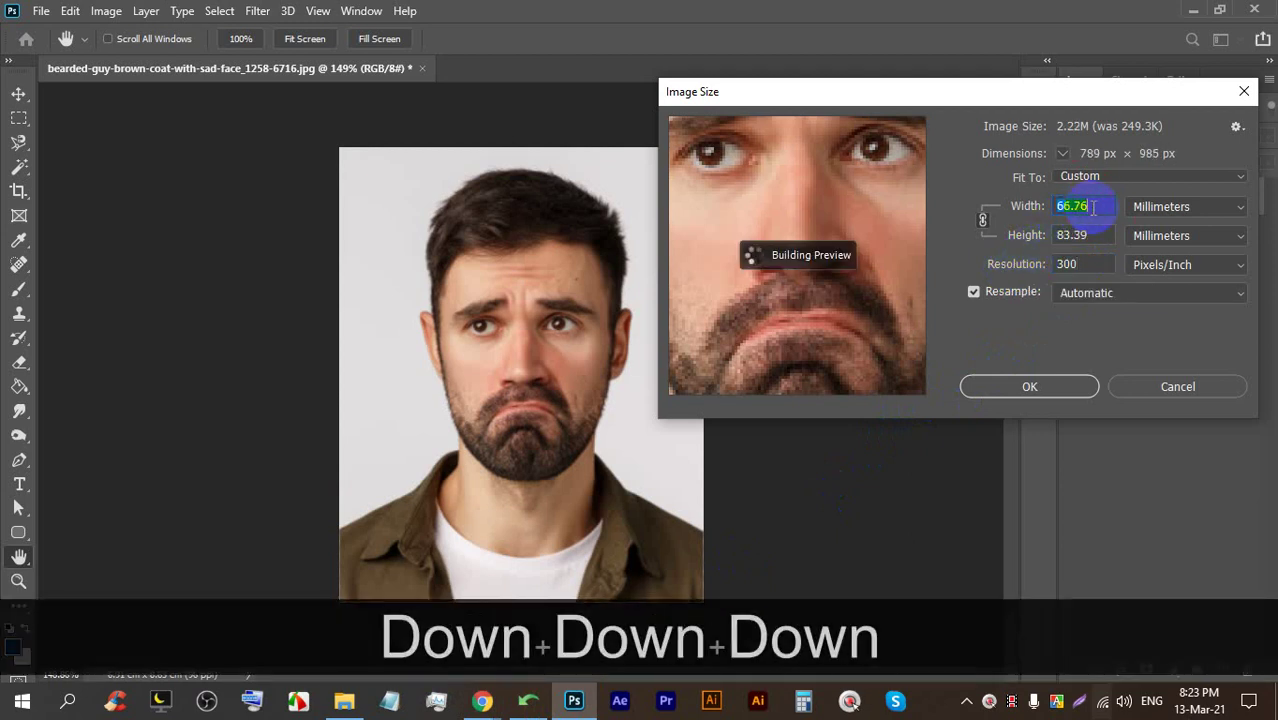
pyautogui.press('Up')
pyautogui.press('Down')
pyautogui.press('Up')
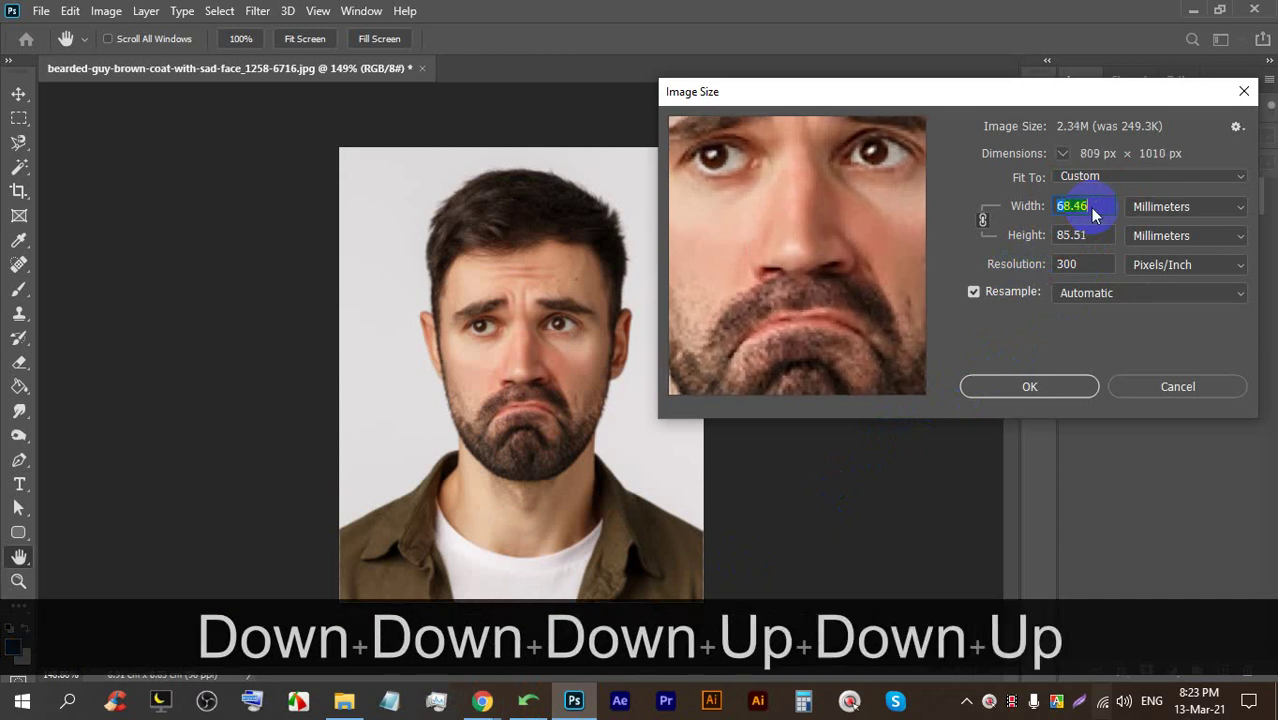
pyautogui.press('Up')
pyautogui.press('Up')
pyautogui.press('Up')
pyautogui.press('Up')
pyautogui.press('Up')
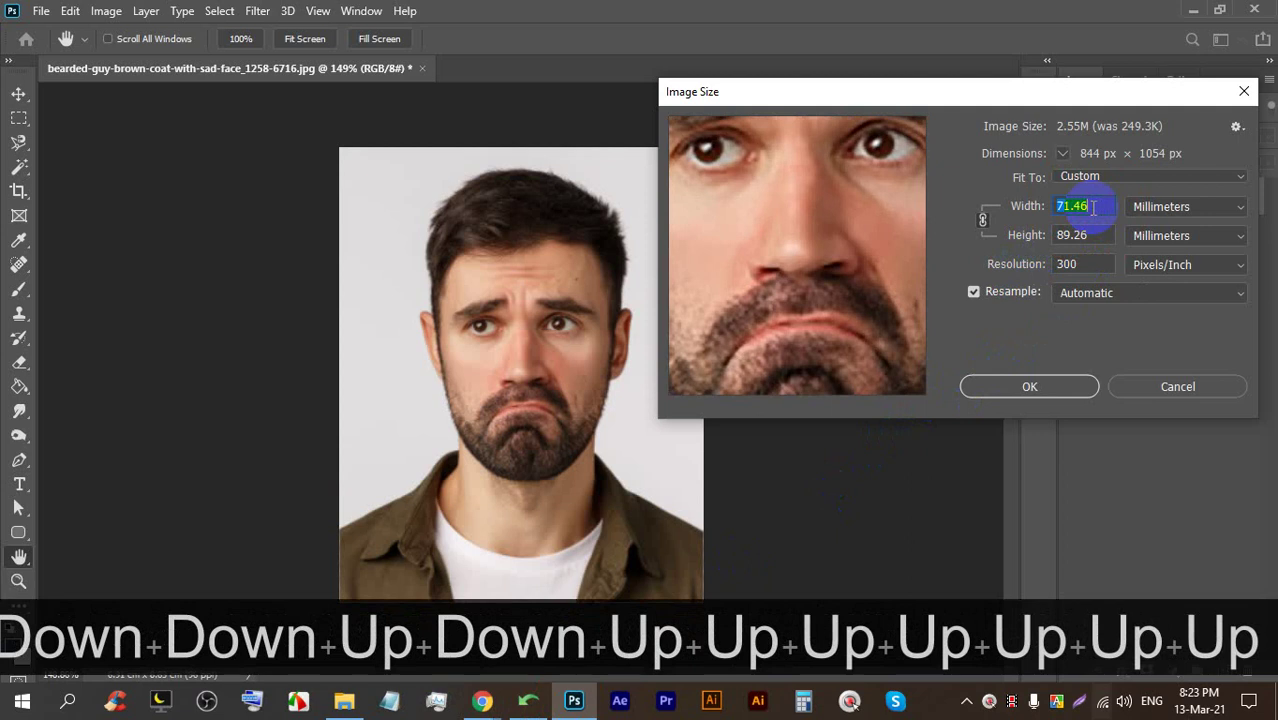
pyautogui.press('Down')
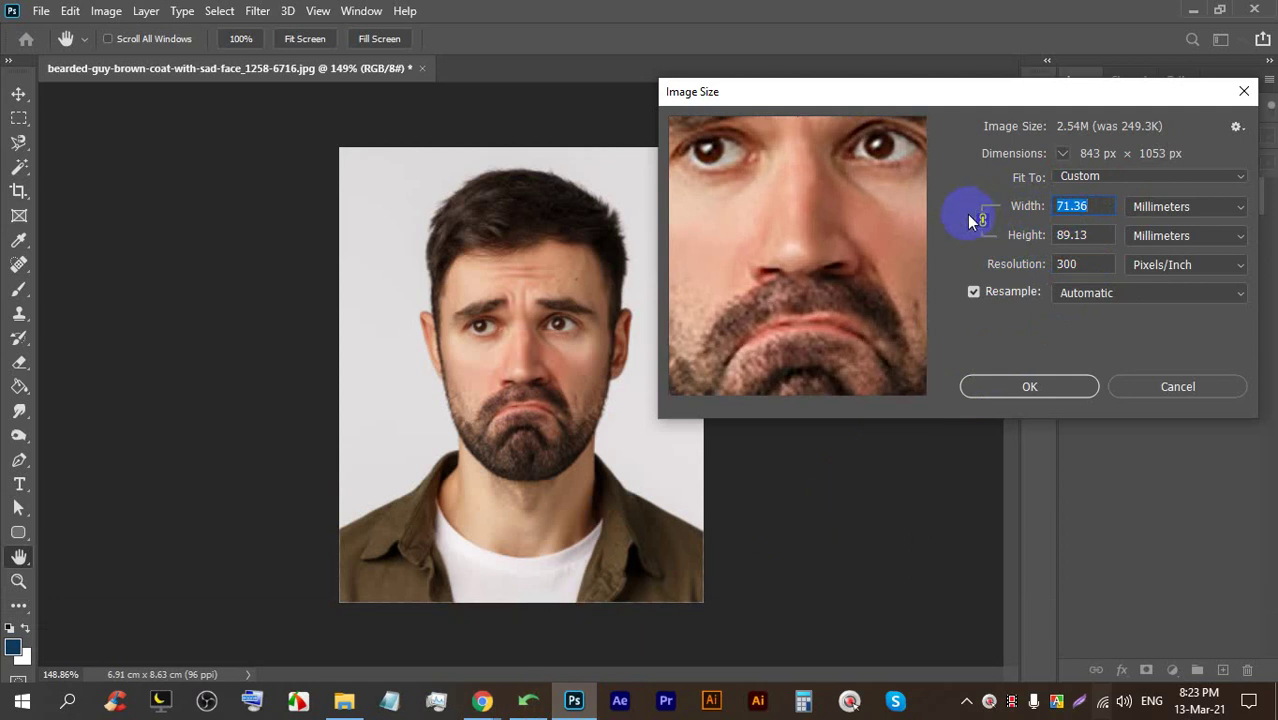
# Unlink width and height, and lower the width on its own to 61.46 mm
pyautogui.click(1113, 203)
pyautogui.press('Down')
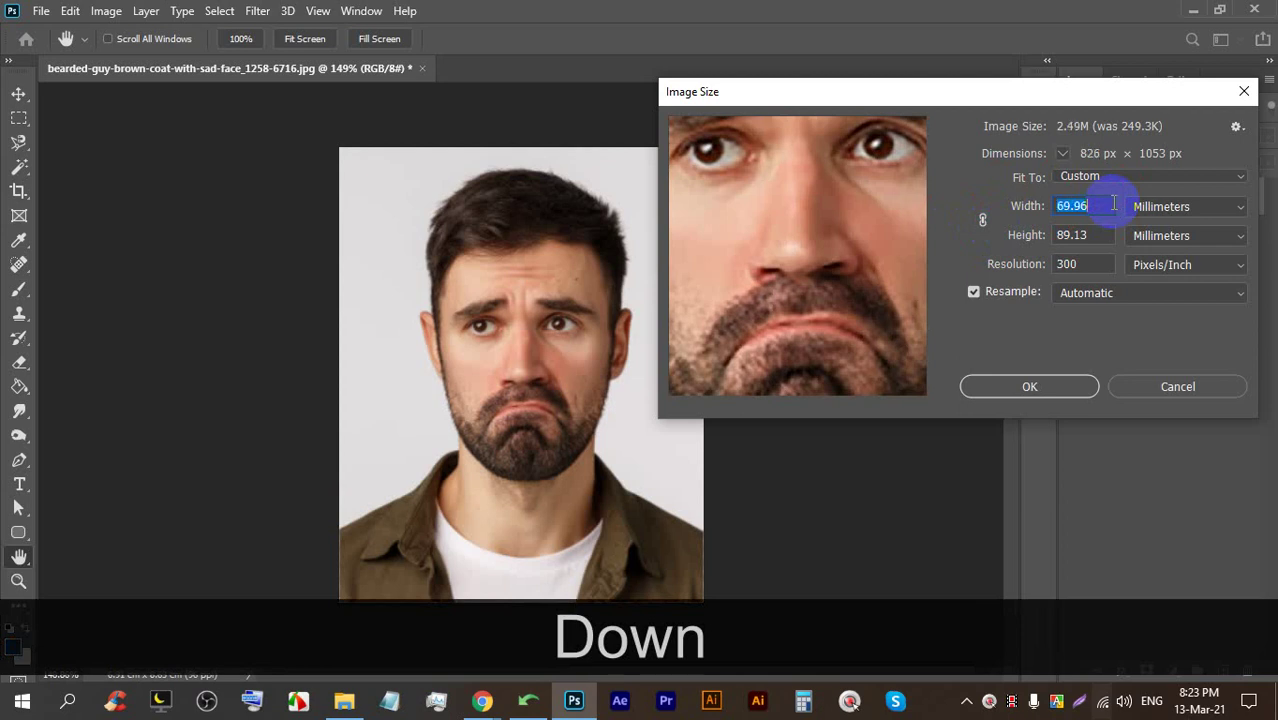
pyautogui.press('Down')
pyautogui.press('Down')
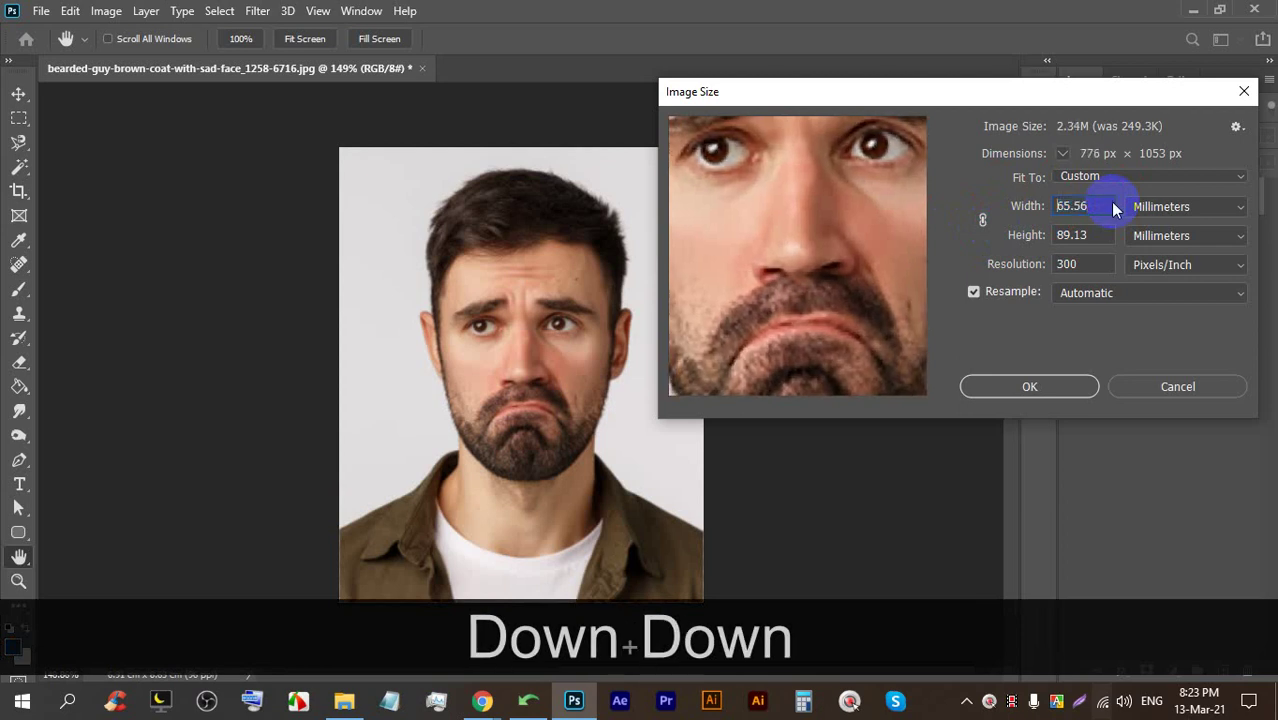
pyautogui.press('Down')
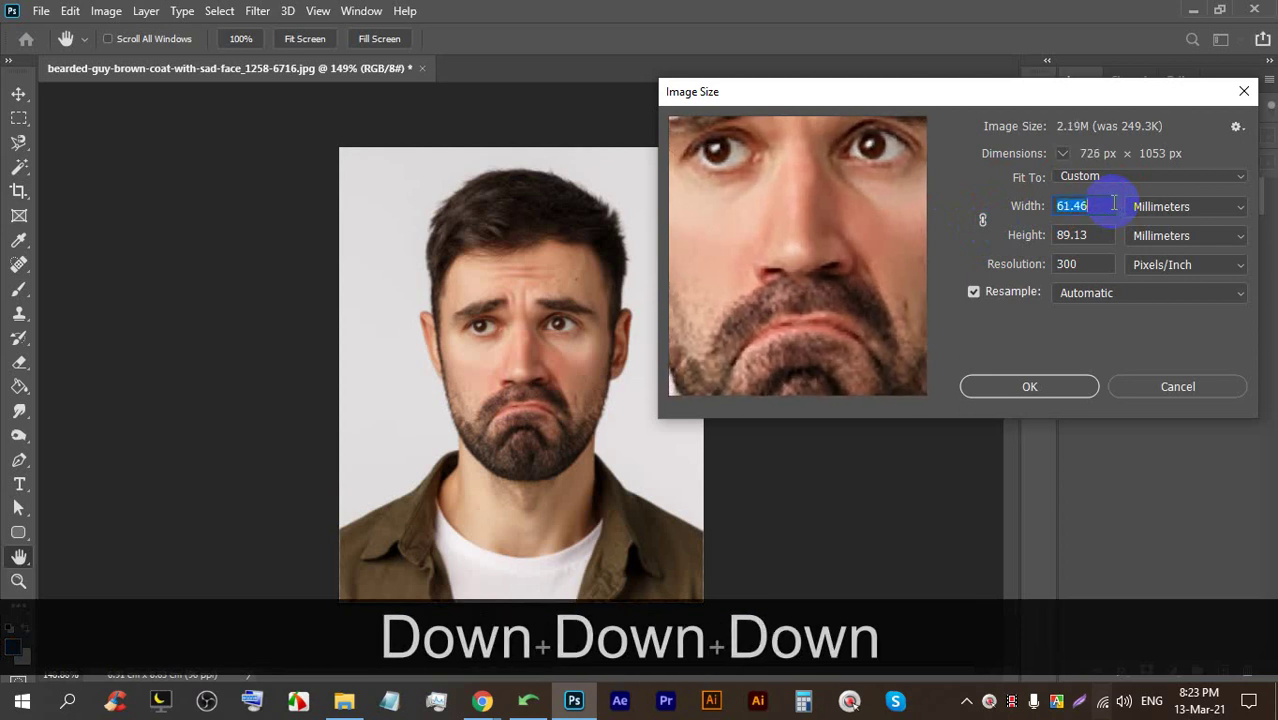
# Resize the portrait to 40 mm wide by 50 mm high and switch to the Move tool
pyautogui.write('40')
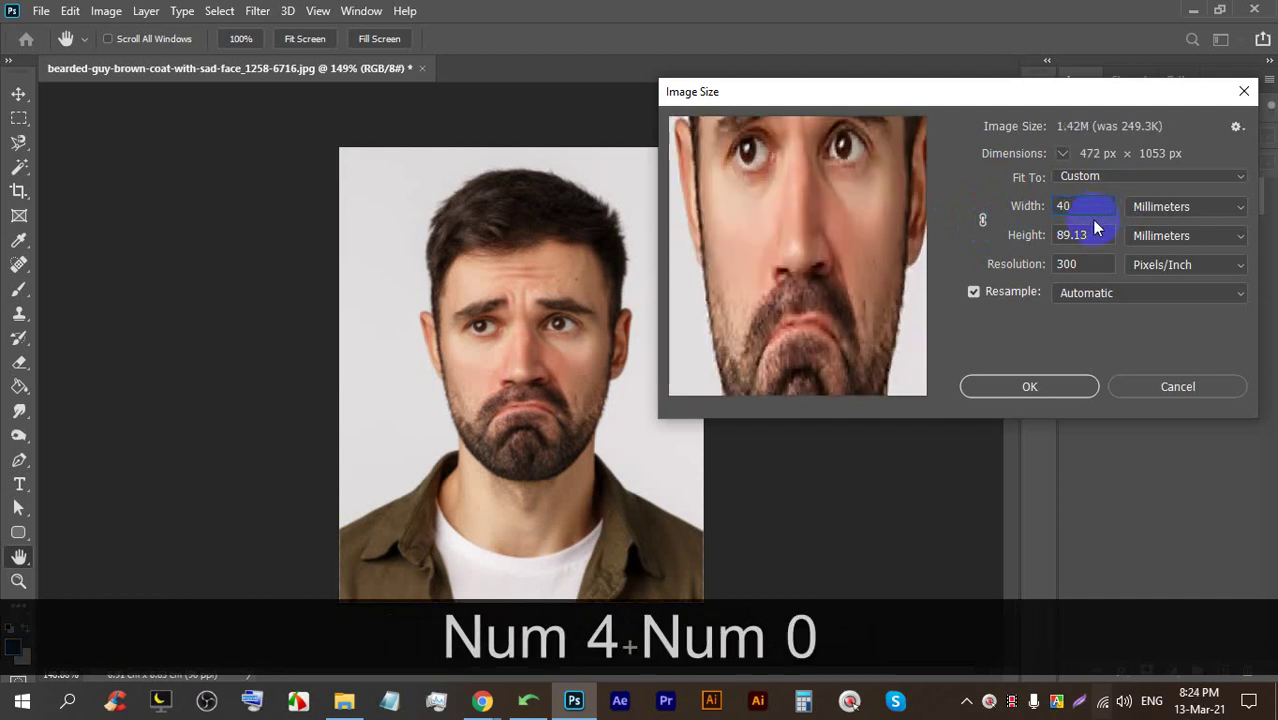
pyautogui.click(1027, 236)
pyautogui.write('50')
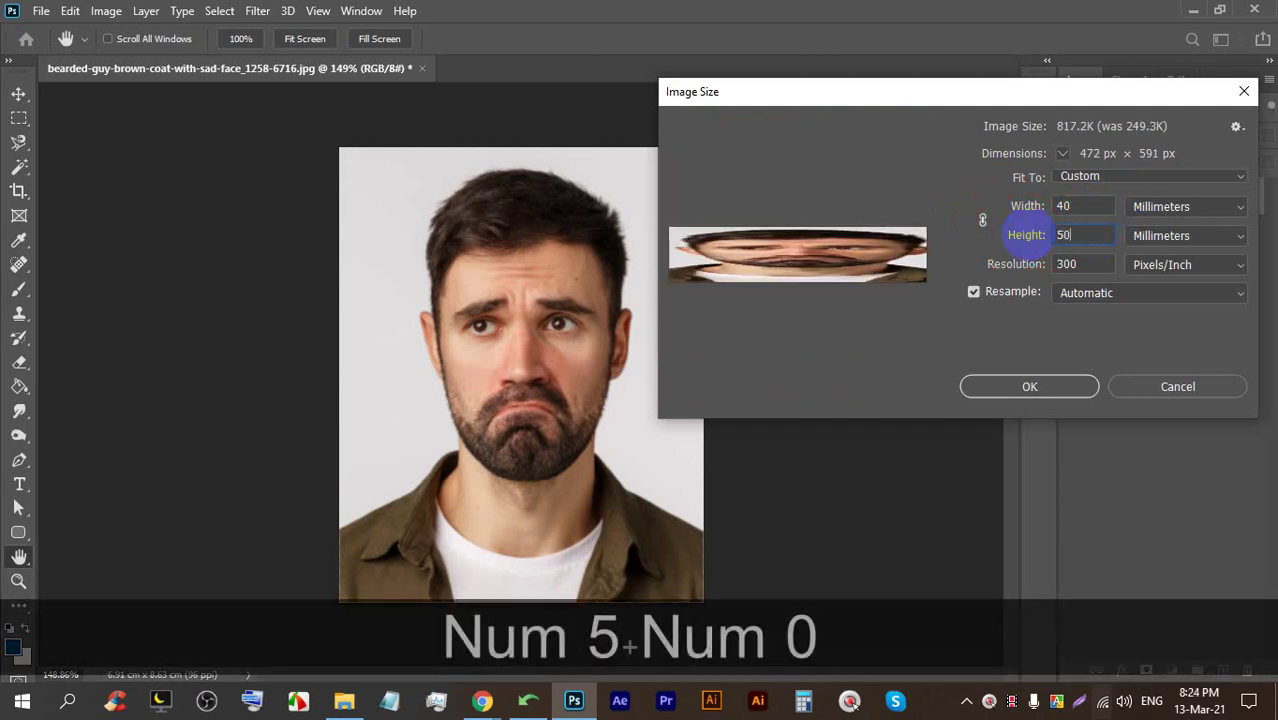
pyautogui.click(1003, 387)
pyautogui.press('c')
pyautogui.scroll(-3, 442, 357)
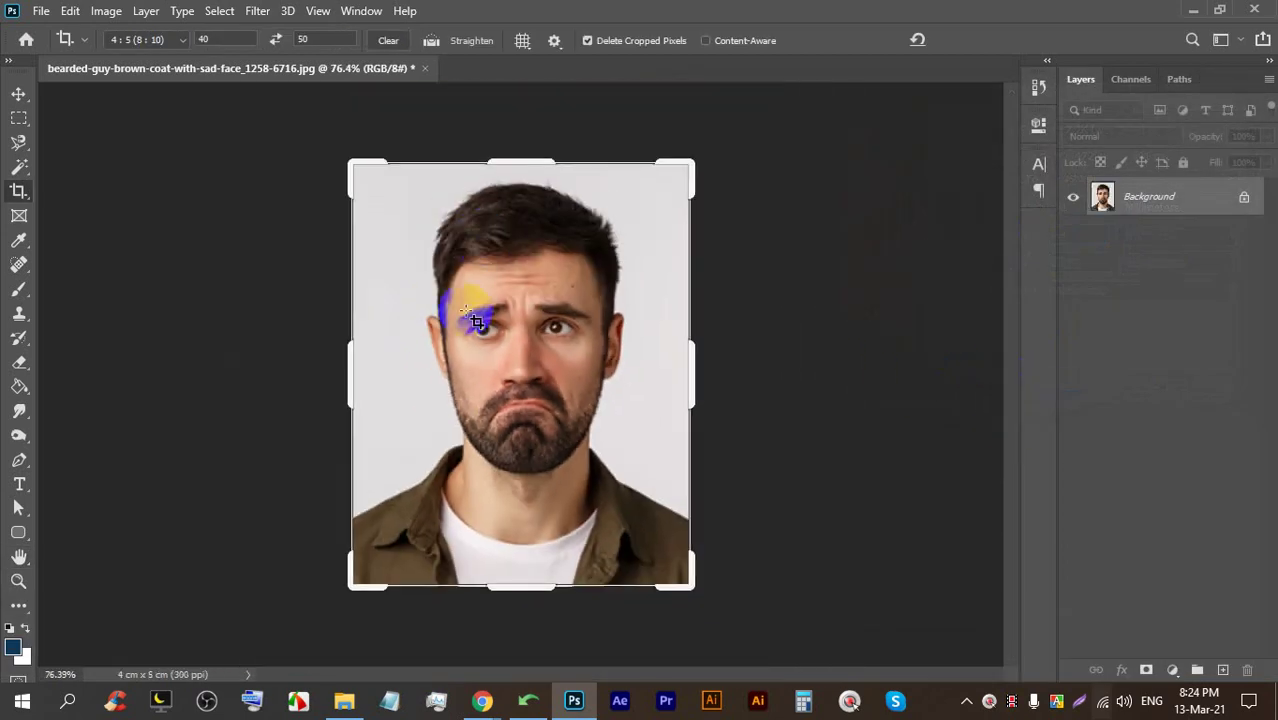
pyautogui.click(18, 93)
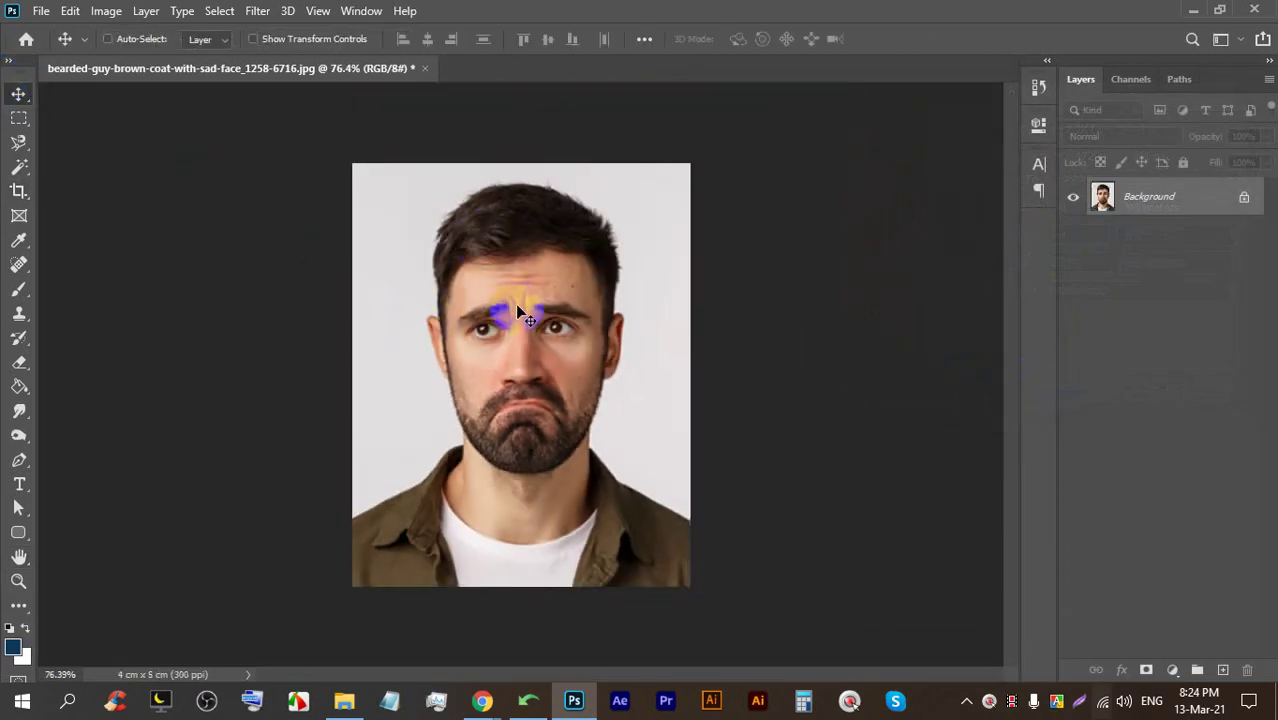
# Switch to the Google Meet call in Chrome and toggle the microphone twice
pyautogui.click(482, 700)
pyautogui.click(408, 599)
pyautogui.click(567, 642)
pyautogui.click(568, 641)
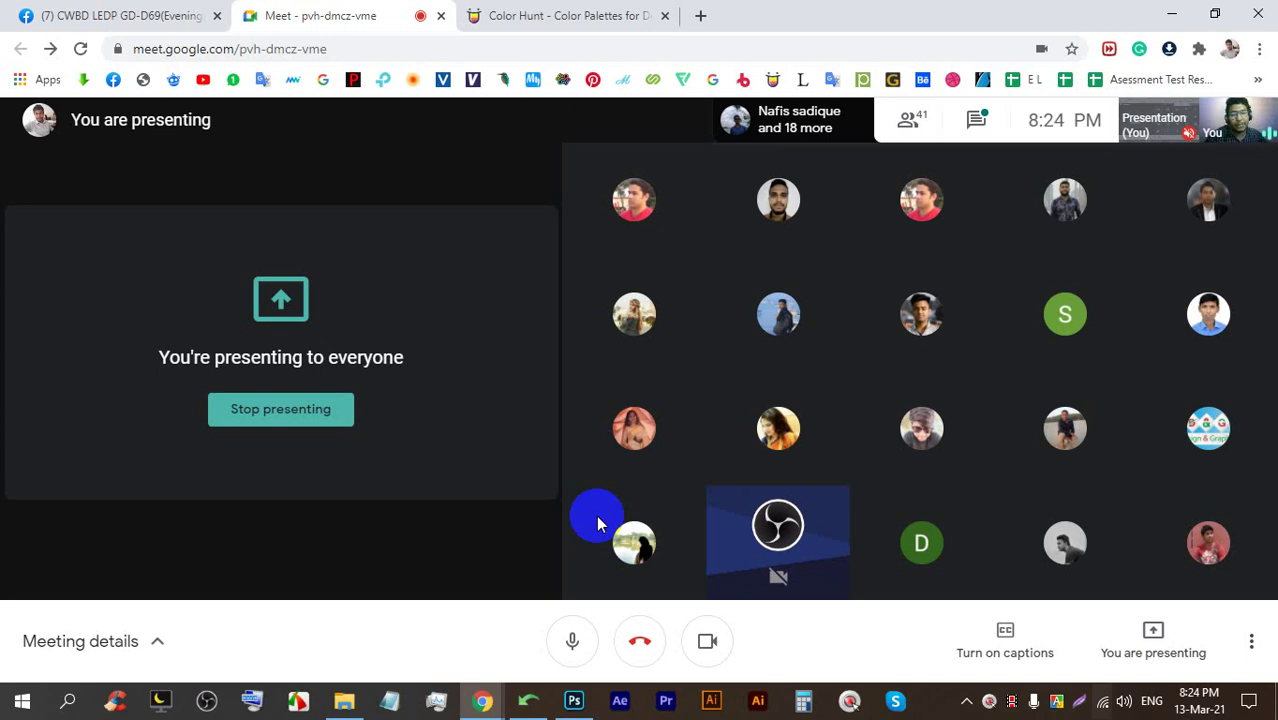
# Search Google for "signature" in a new browser tab and open the image results
pyautogui.click(705, 15)
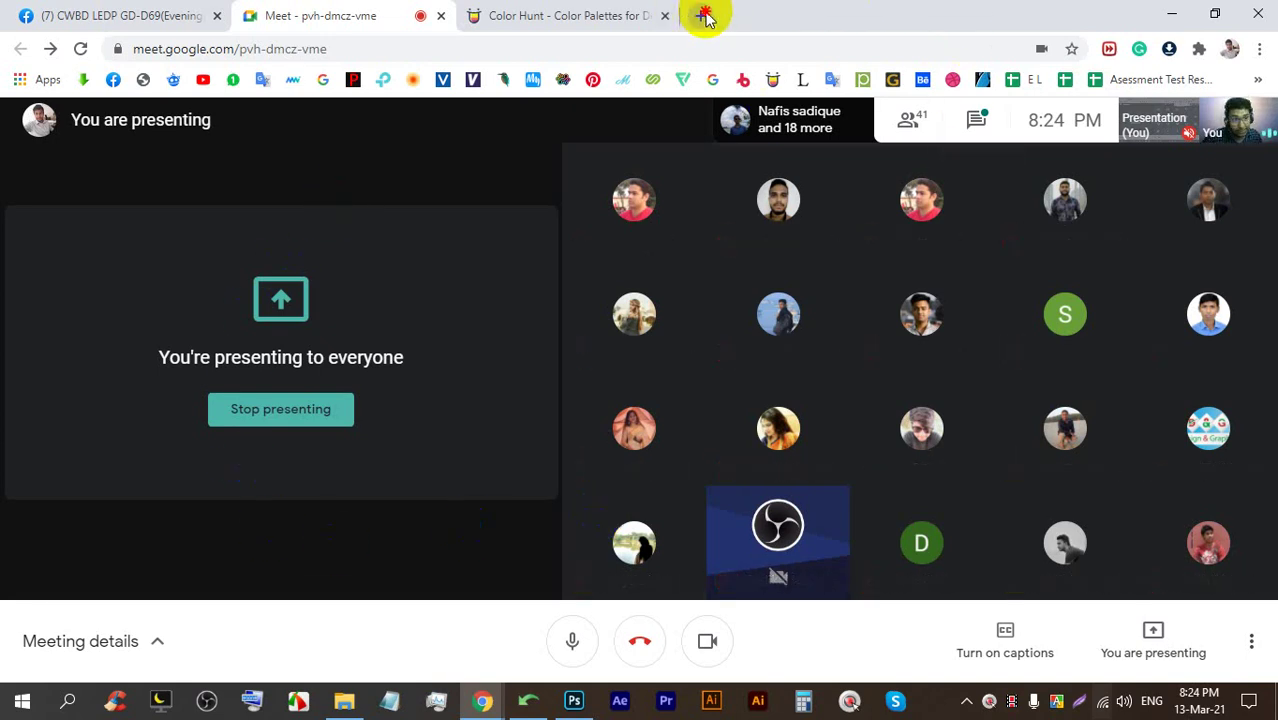
pyautogui.click(877, 393)
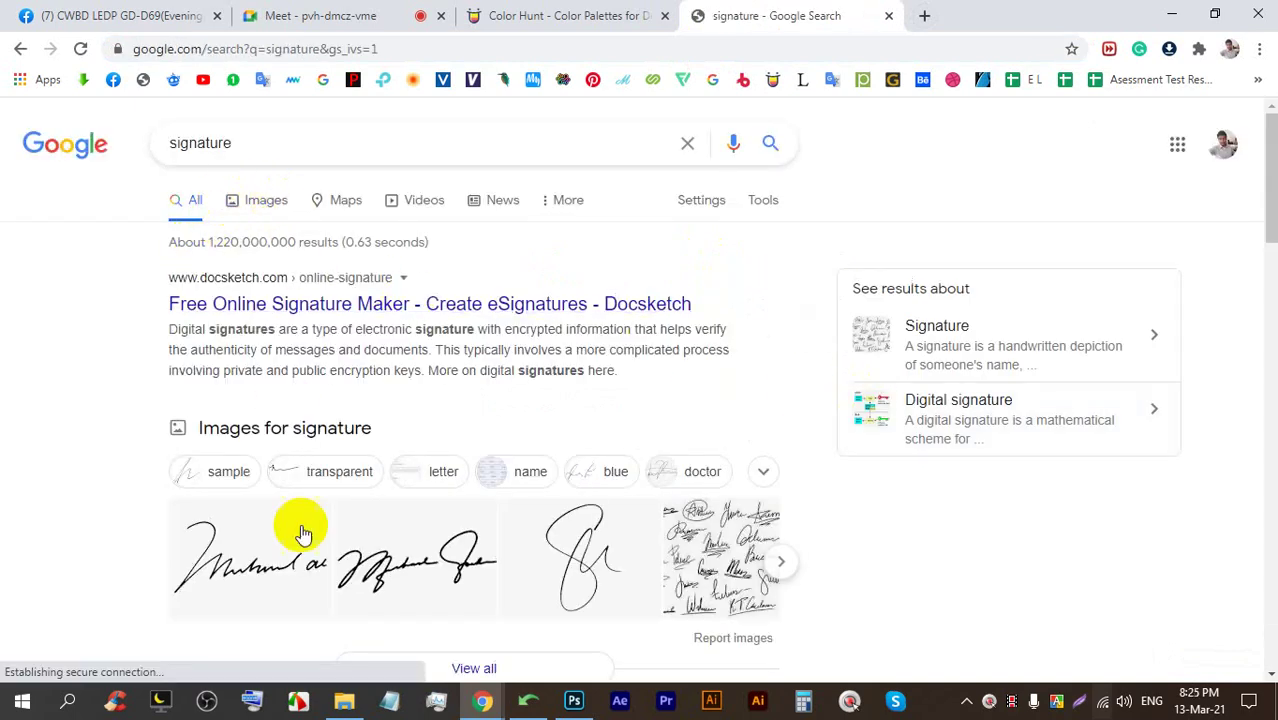
pyautogui.click(409, 540)
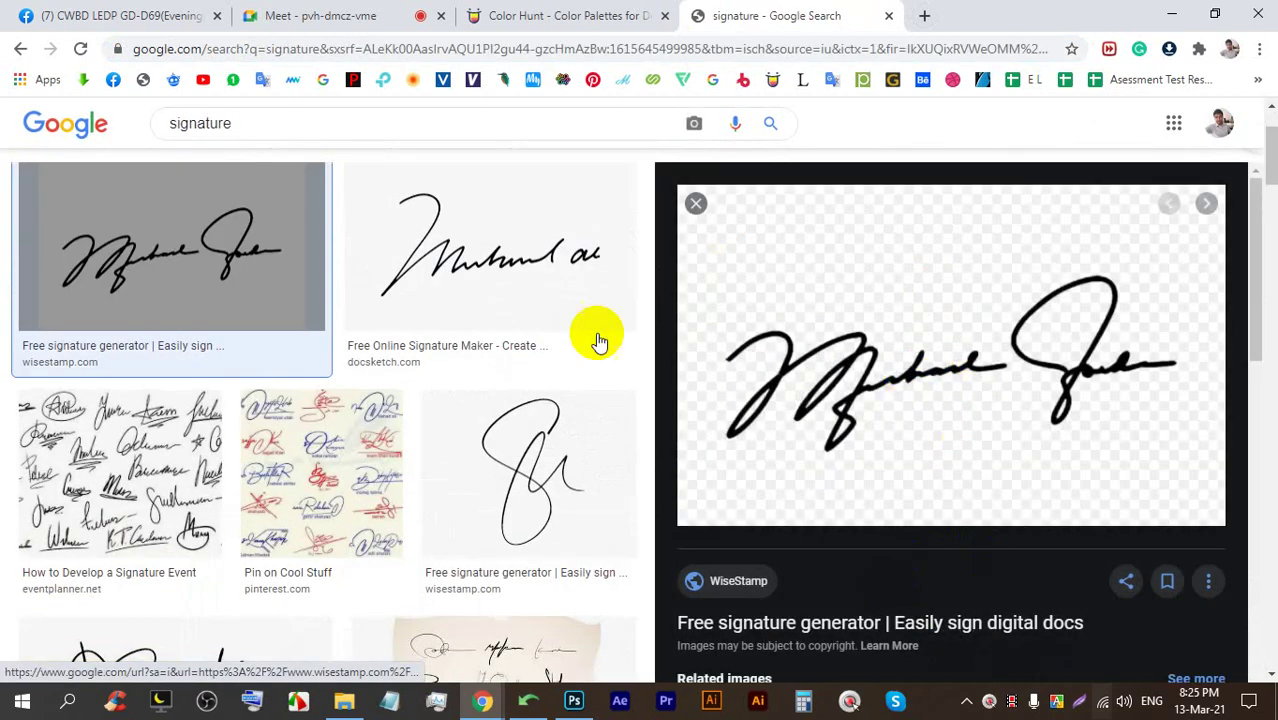
# Preview the first signature image results and examine the related images of the sheet with many signatures
pyautogui.scroll(-5, 916, 385)
pyautogui.click(958, 305)
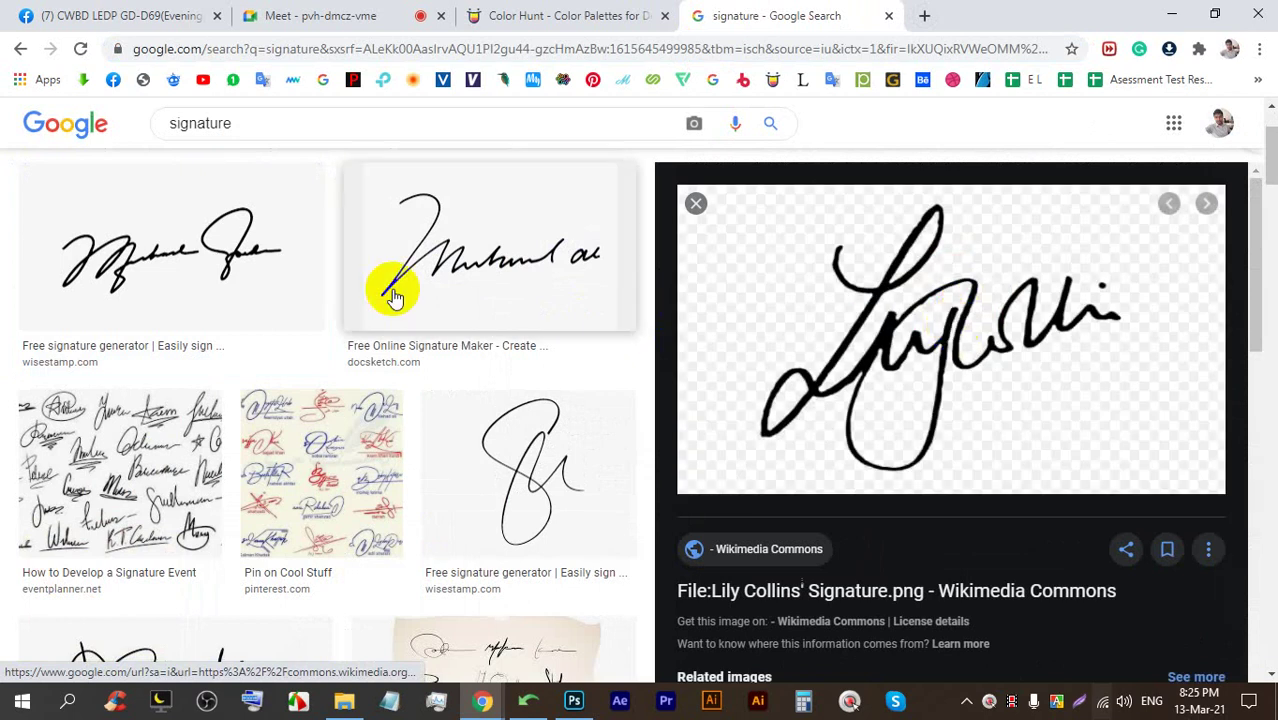
pyautogui.click(263, 257)
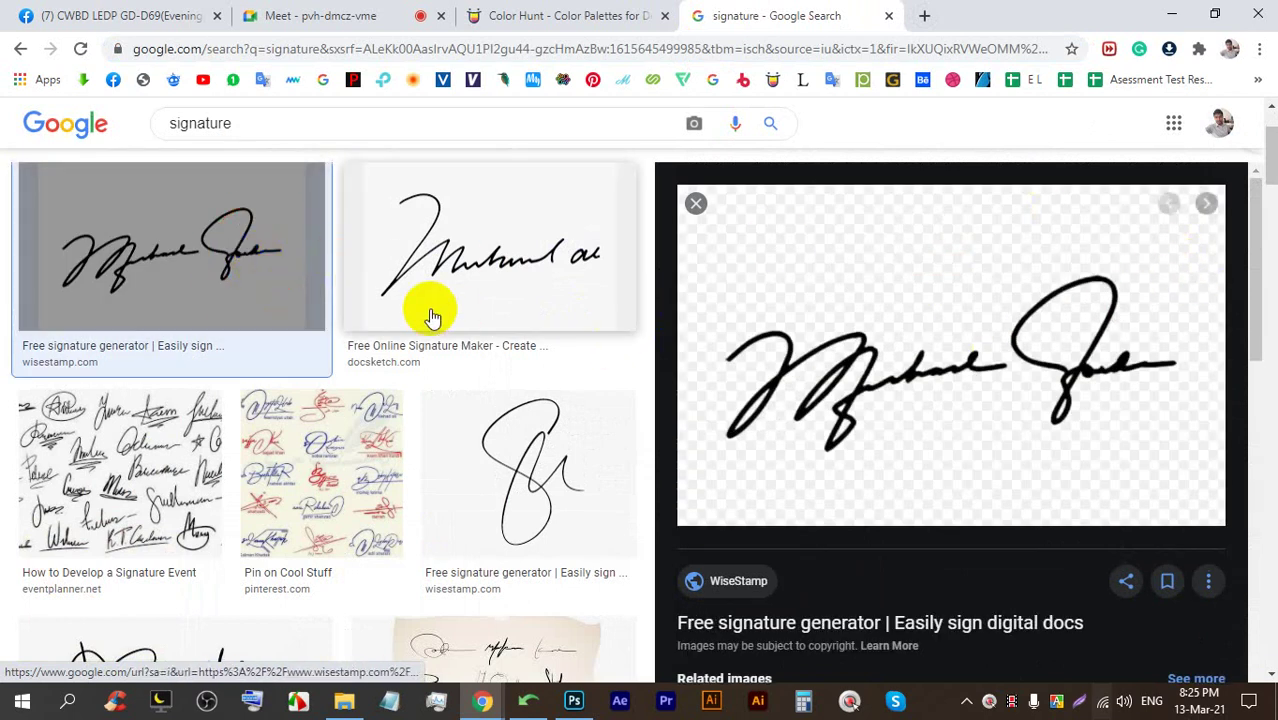
pyautogui.click(506, 253)
pyautogui.click(476, 484)
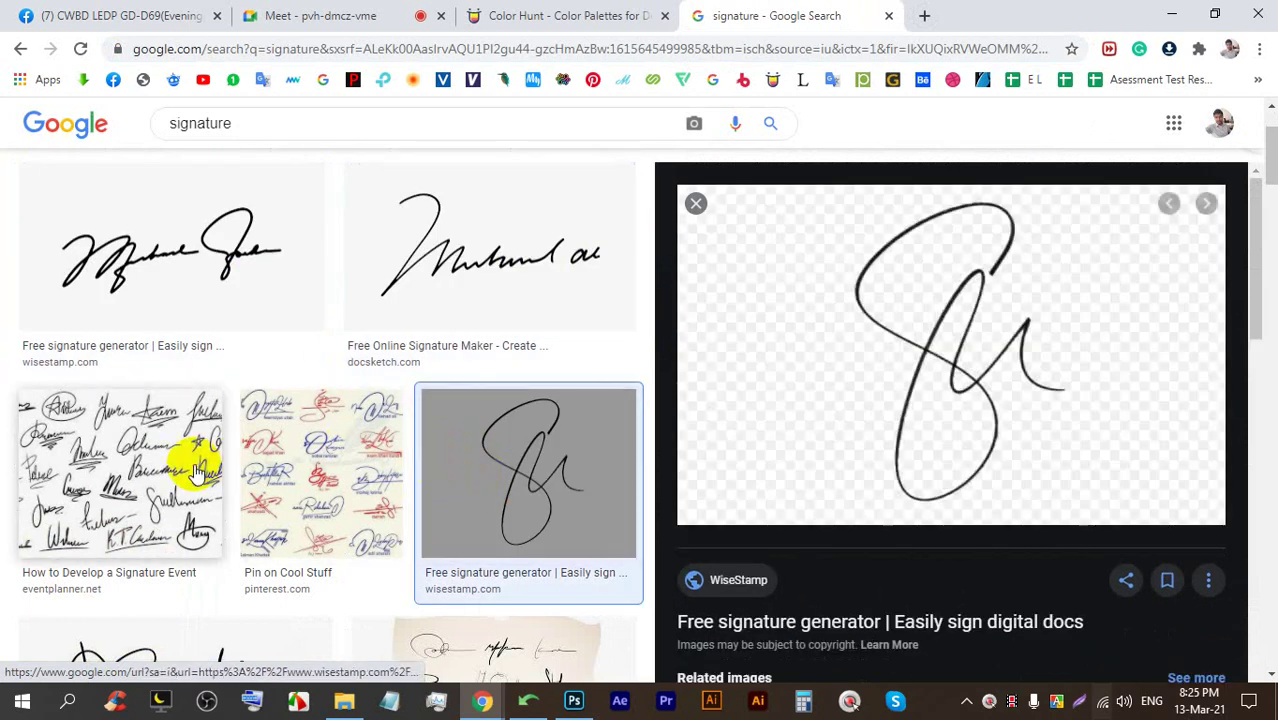
pyautogui.click(194, 452)
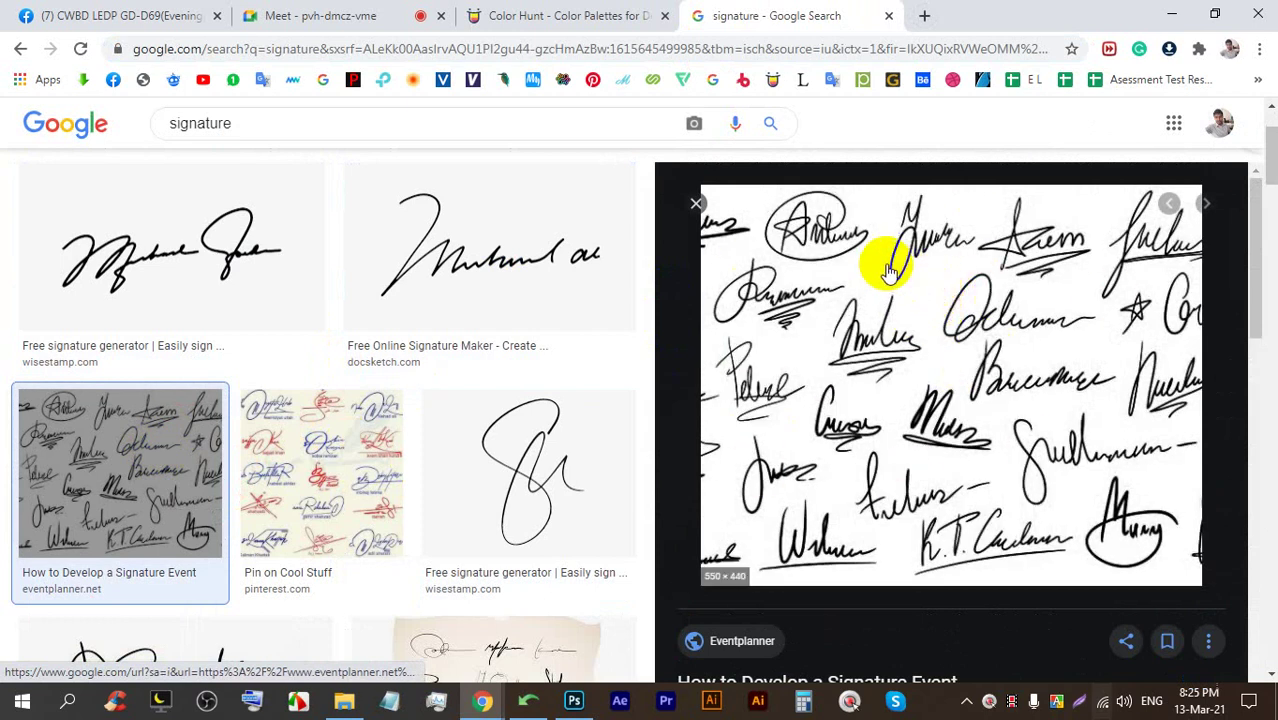
pyautogui.scroll(-5, 533, 419)
pyautogui.scroll(-2, 880, 370)
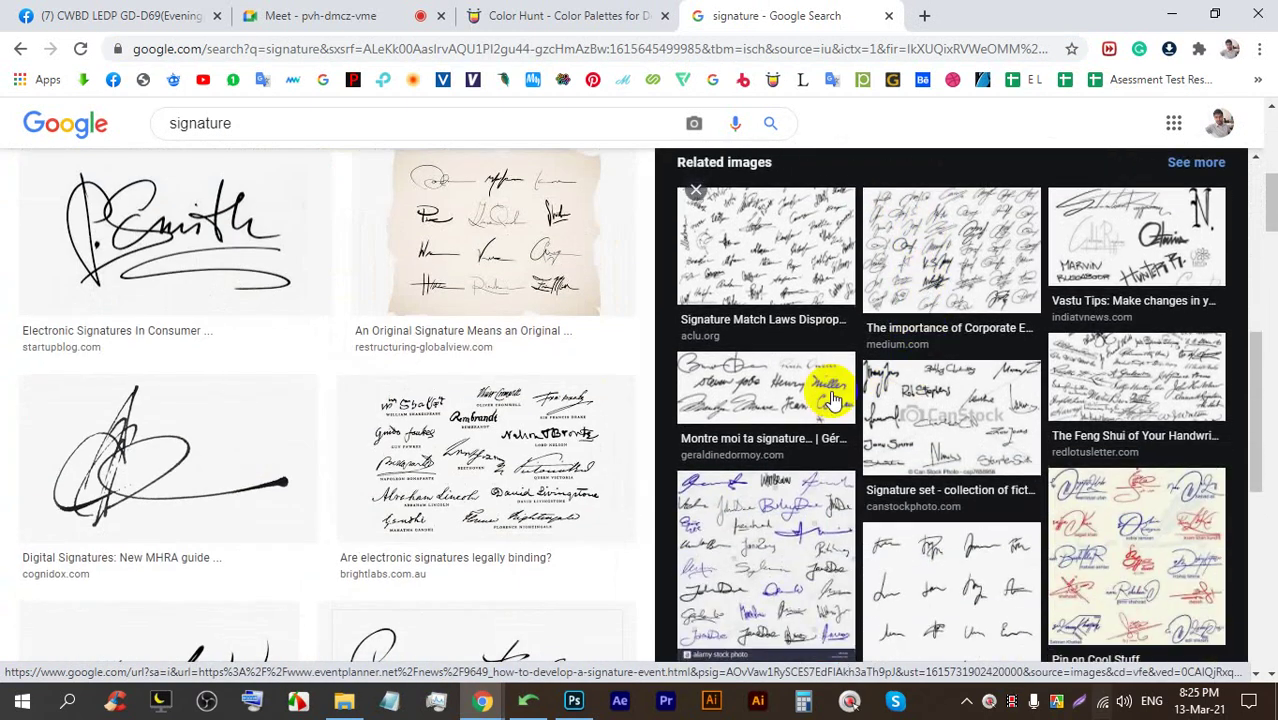
# Browse the related images of several single signatures for a suitable sample picture
pyautogui.click(194, 442)
pyautogui.scroll(-5, 900, 315)
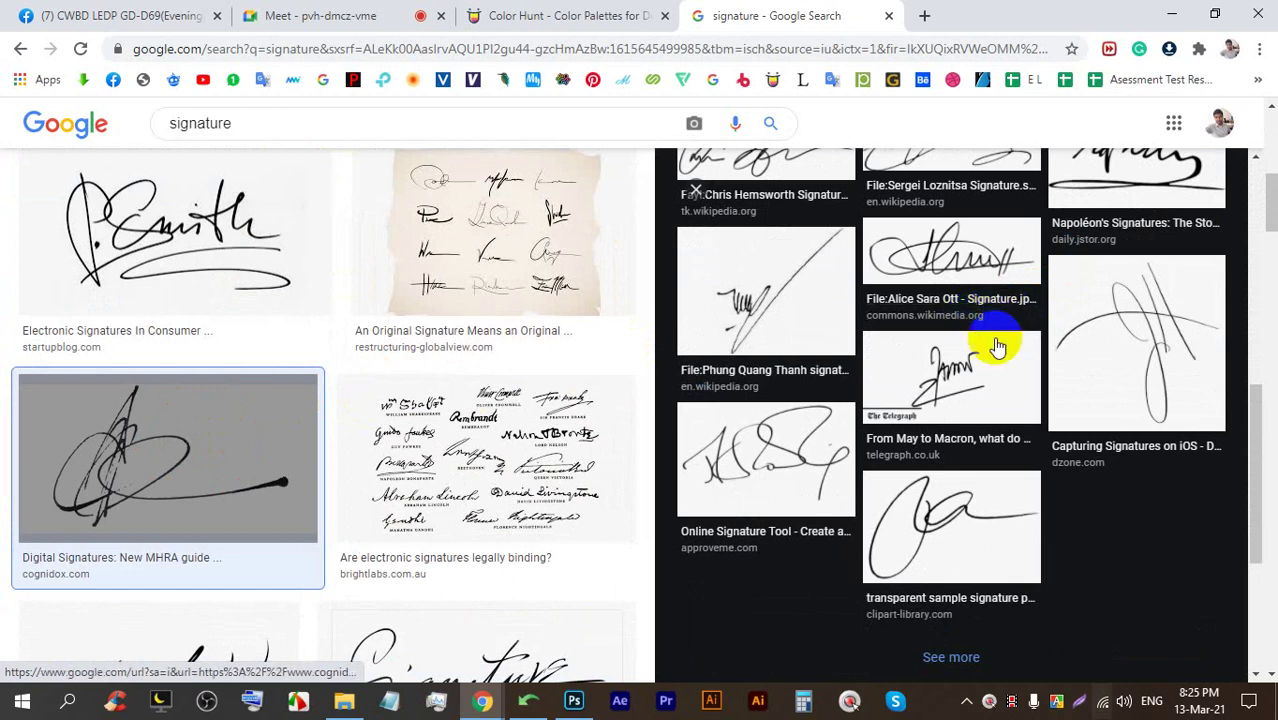
pyautogui.scroll(-4, 990, 345)
pyautogui.click(752, 200)
pyautogui.scroll(-3, 956, 471)
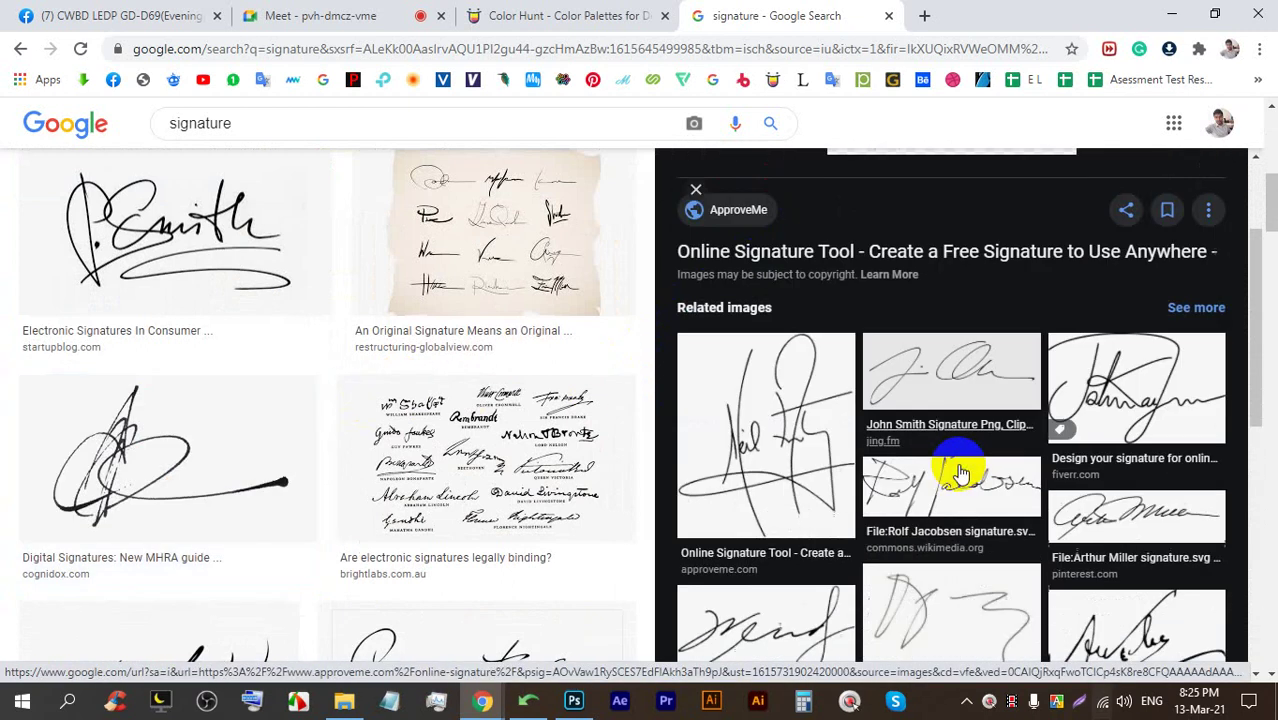
pyautogui.click(936, 371)
pyautogui.scroll(-3, 885, 393)
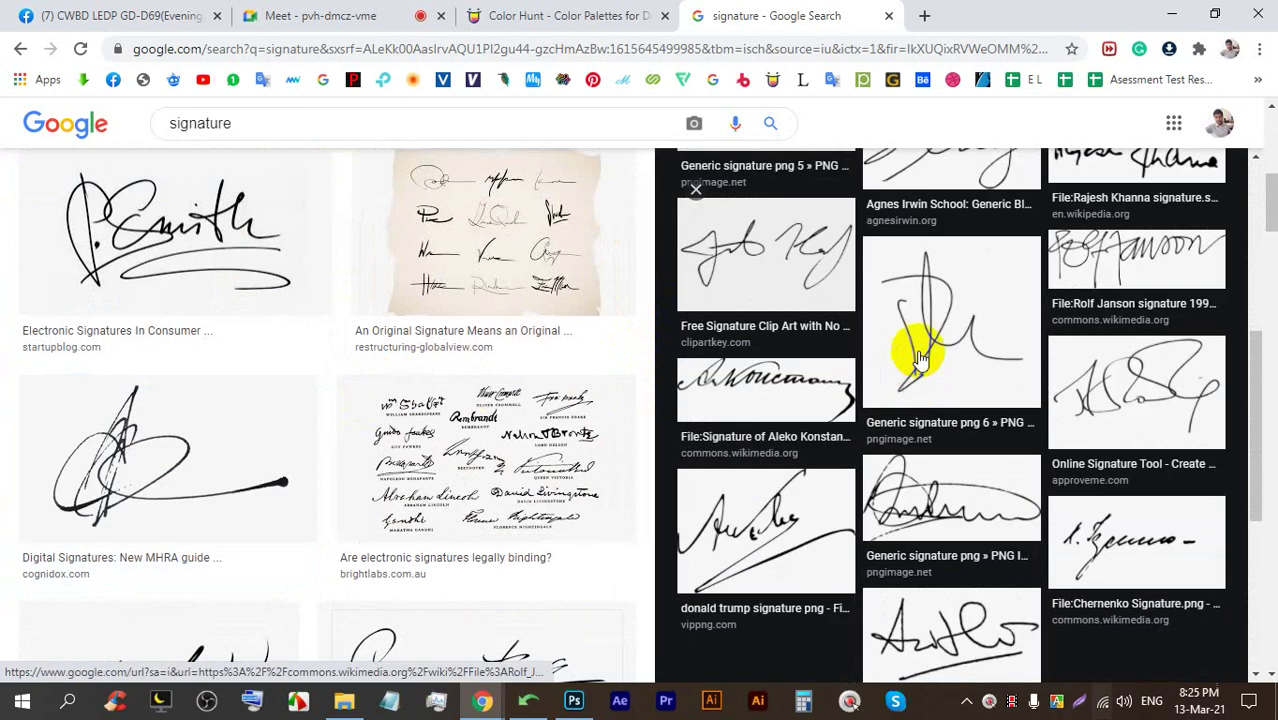
pyautogui.click(759, 286)
pyautogui.scroll(5, 485, 346)
pyautogui.scroll(-3, 485, 346)
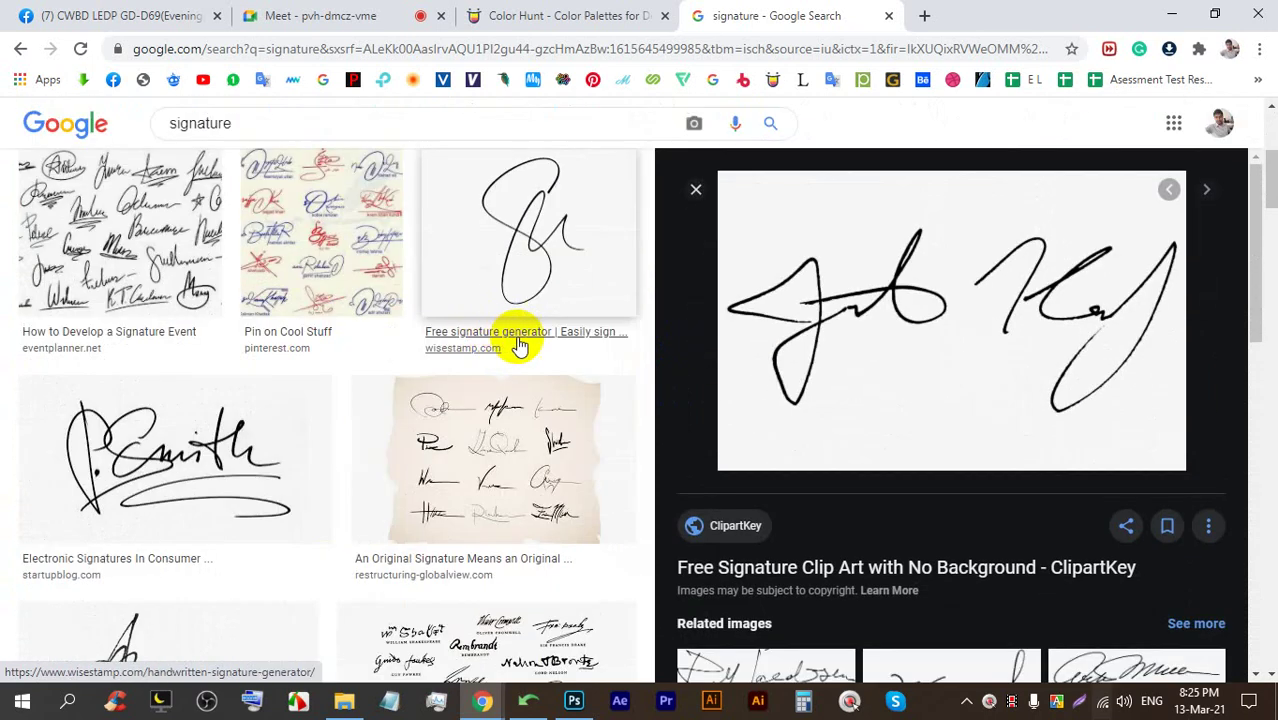
# Pick the parchment sheet with rows of signatures and save it as signature.jpg in Downloads
pyautogui.click(508, 451)
pyautogui.rightClick(866, 264)
pyautogui.click(895, 466)
pyautogui.press('Return')
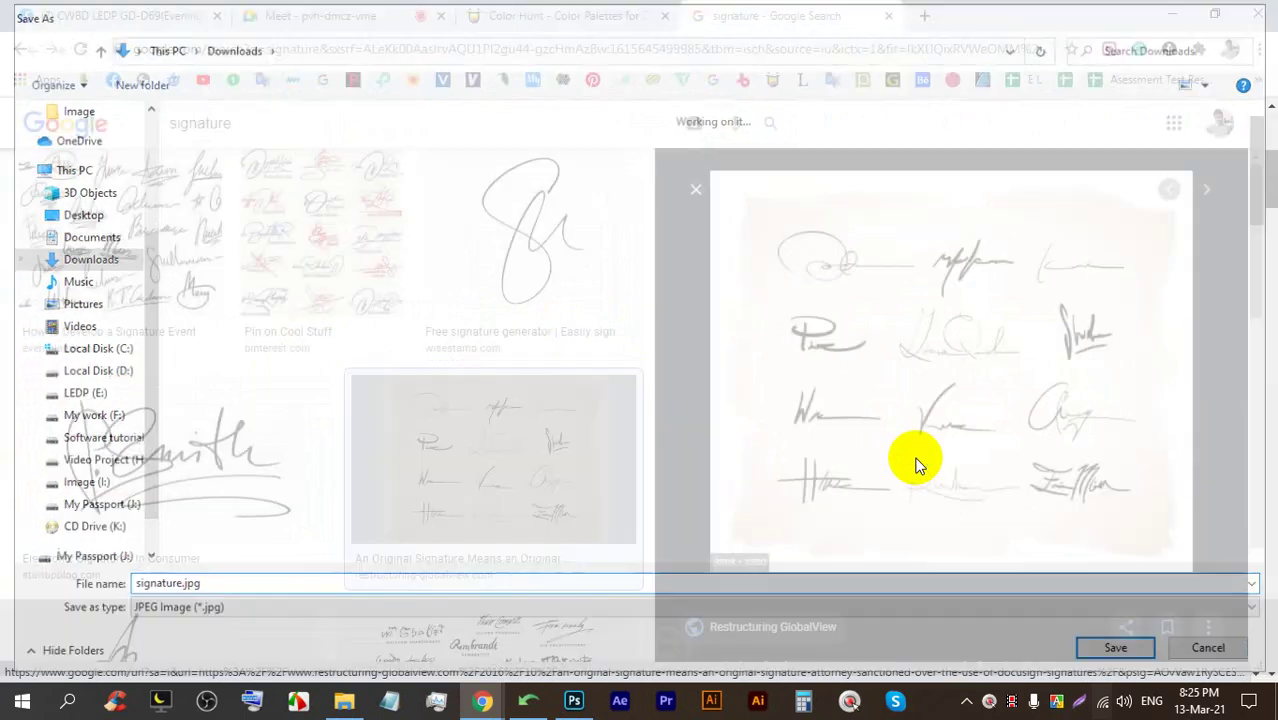
# Open the downloaded signature.jpg in Photoshop as its own document
pyautogui.moveTo(125, 655)
pyautogui.mouseDown()
pyautogui.moveTo(456, 563)
pyautogui.moveTo(574, 700)
pyautogui.moveTo(703, 72)
pyautogui.moveTo(736, 63)
pyautogui.mouseUp()
pyautogui.scroll(4, 442, 262)
pyautogui.scroll(-2, 497, 322)
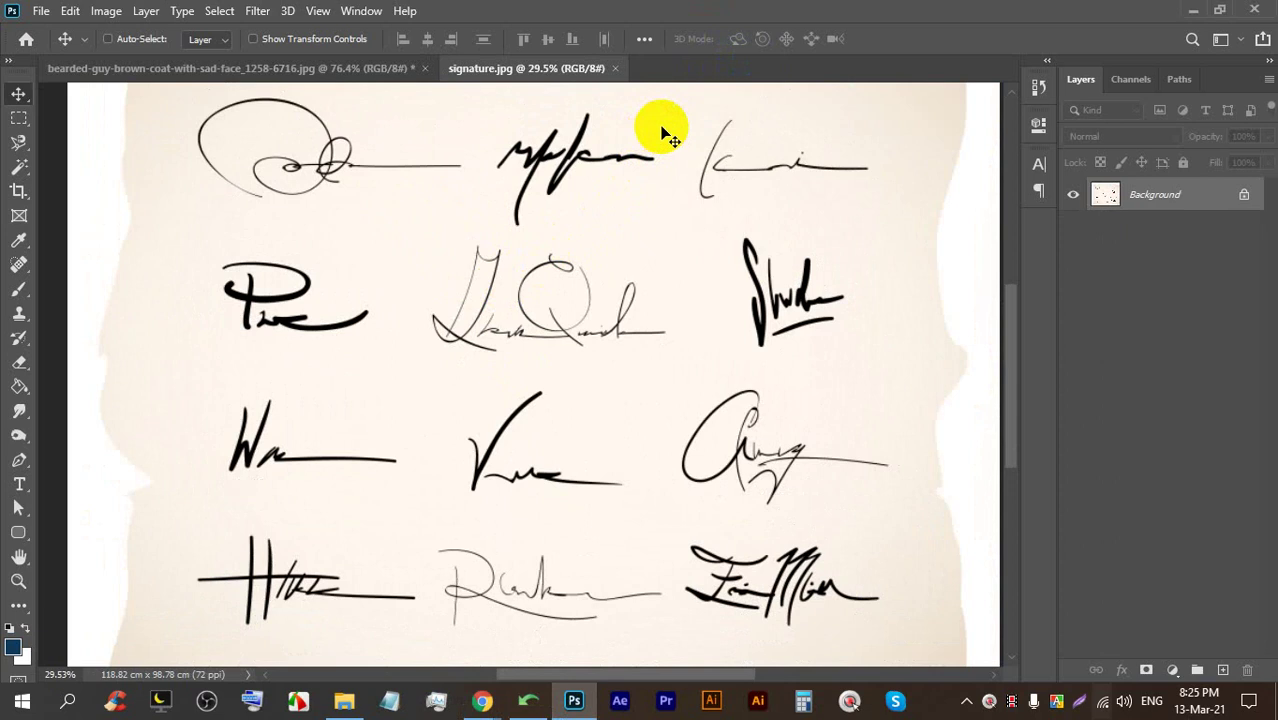
# Set the Crop tool's ratio to 300 wide by 80 high on the signature sheet
pyautogui.click(18, 188)
pyautogui.click(188, 35)
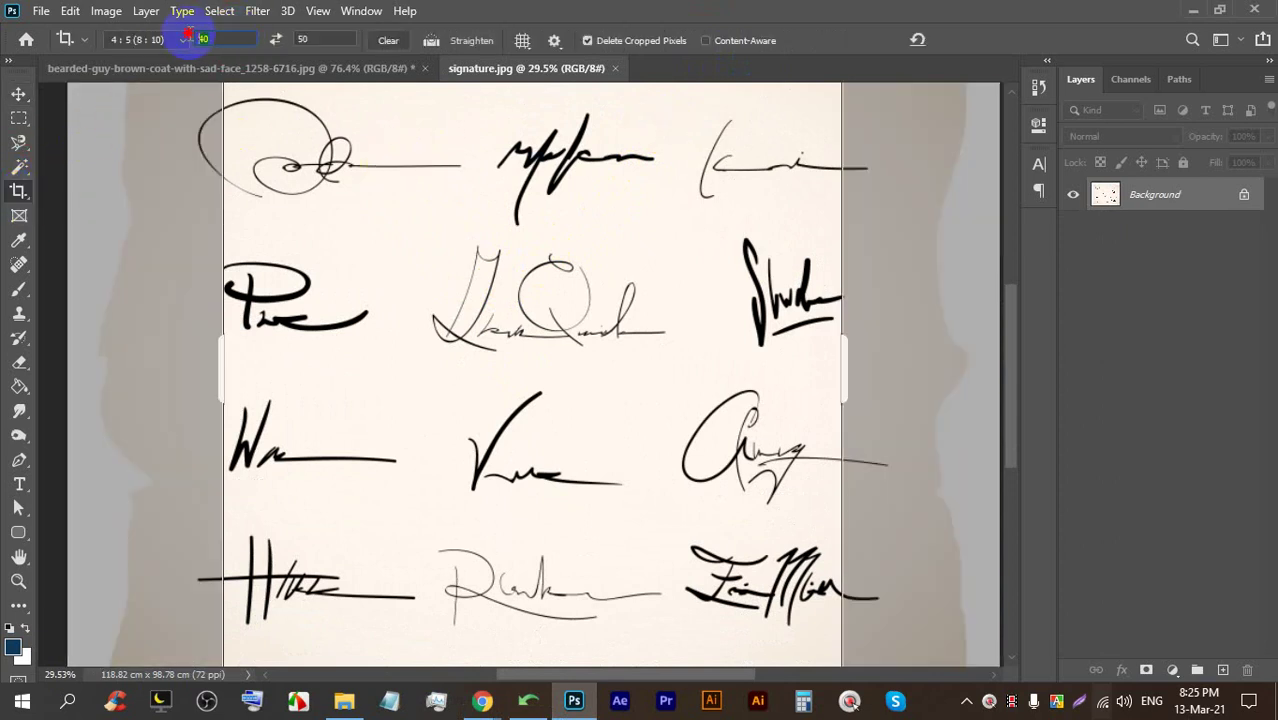
pyautogui.write('300')
pyautogui.click(316, 38)
pyautogui.write('80')
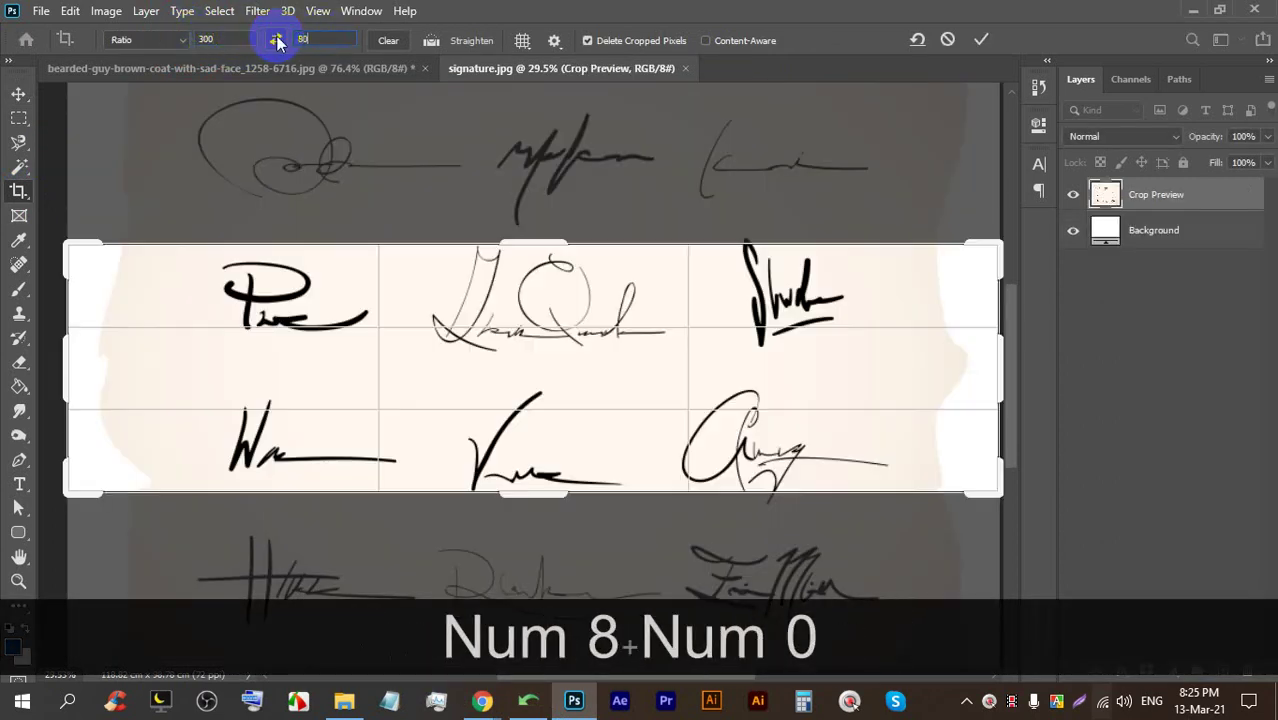
# Tighten the crop frame around the middle signature of the second row and crop to about 62.76 × 16.72 cm
pyautogui.click(560, 232)
pyautogui.moveTo(541, 236)
pyautogui.mouseDown()
pyautogui.moveTo(522, 251)
pyautogui.moveTo(542, 242)
pyautogui.mouseUp()
pyautogui.moveTo(513, 485); pyautogui.dragTo(502, 432)
pyautogui.moveTo(271, 354); pyautogui.dragTo(300, 342)
pyautogui.click(776, 370)
pyautogui.moveTo(776, 370)
pyautogui.mouseDown()
pyautogui.moveTo(762, 348)
pyautogui.moveTo(758, 360)
pyautogui.mouseUp()
pyautogui.click(663, 380)
pyautogui.moveTo(663, 380); pyautogui.dragTo(650, 363)
pyautogui.click(542, 337)
pyautogui.moveTo(542, 337); pyautogui.dragTo(514, 300)
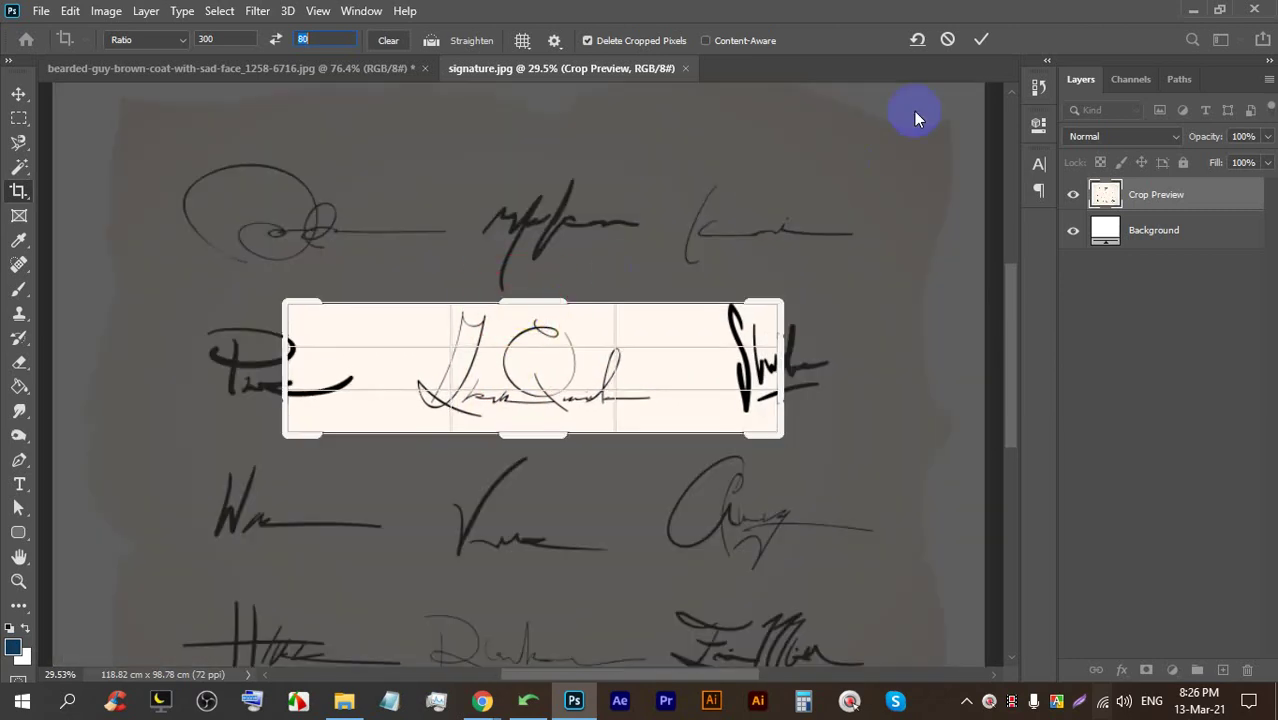
pyautogui.click(981, 40)
pyautogui.hotkey('ctrl', '0')
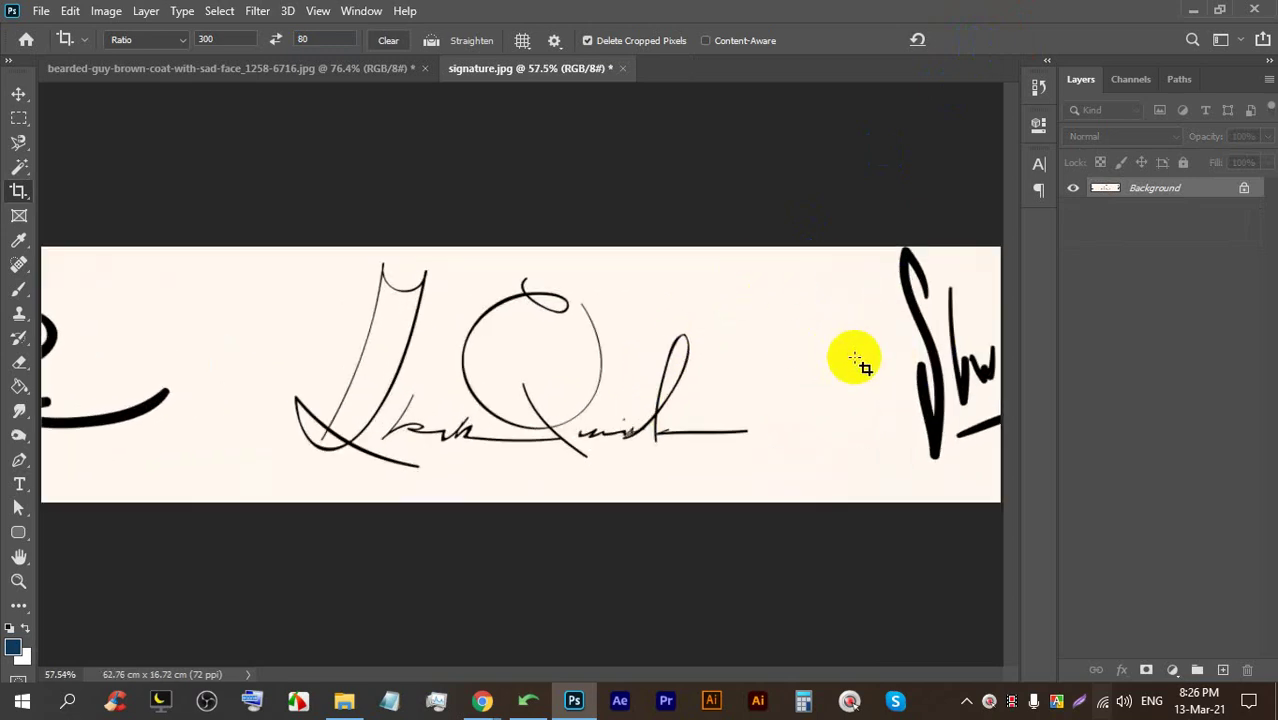
# Marquee-select a blank full-height strip beside the centre signature and copy it over the stray signature fragment at the image's right end
pyautogui.click(19, 118)
pyautogui.click(90, 116)
pyautogui.moveTo(795, 251); pyautogui.dragTo(872, 503)
pyautogui.scroll(-2, 512, 398)
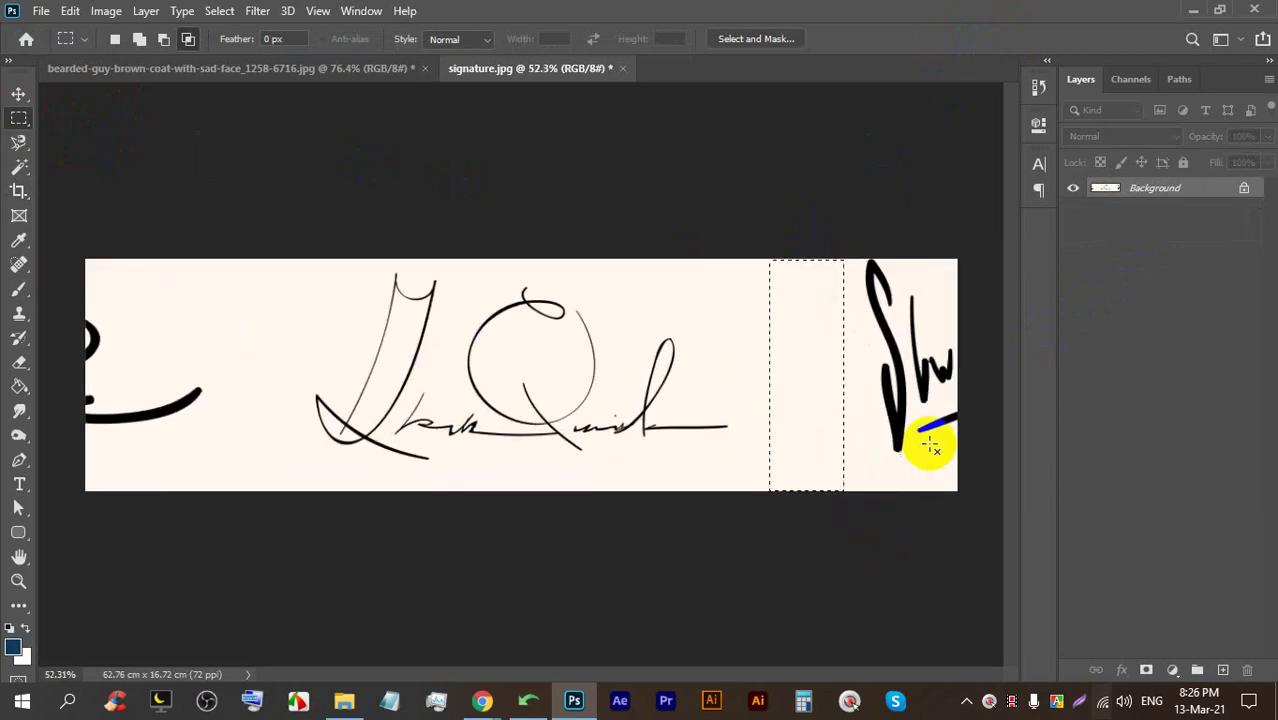
pyautogui.click(19, 93)
pyautogui.moveTo(776, 365); pyautogui.dragTo(878, 368)
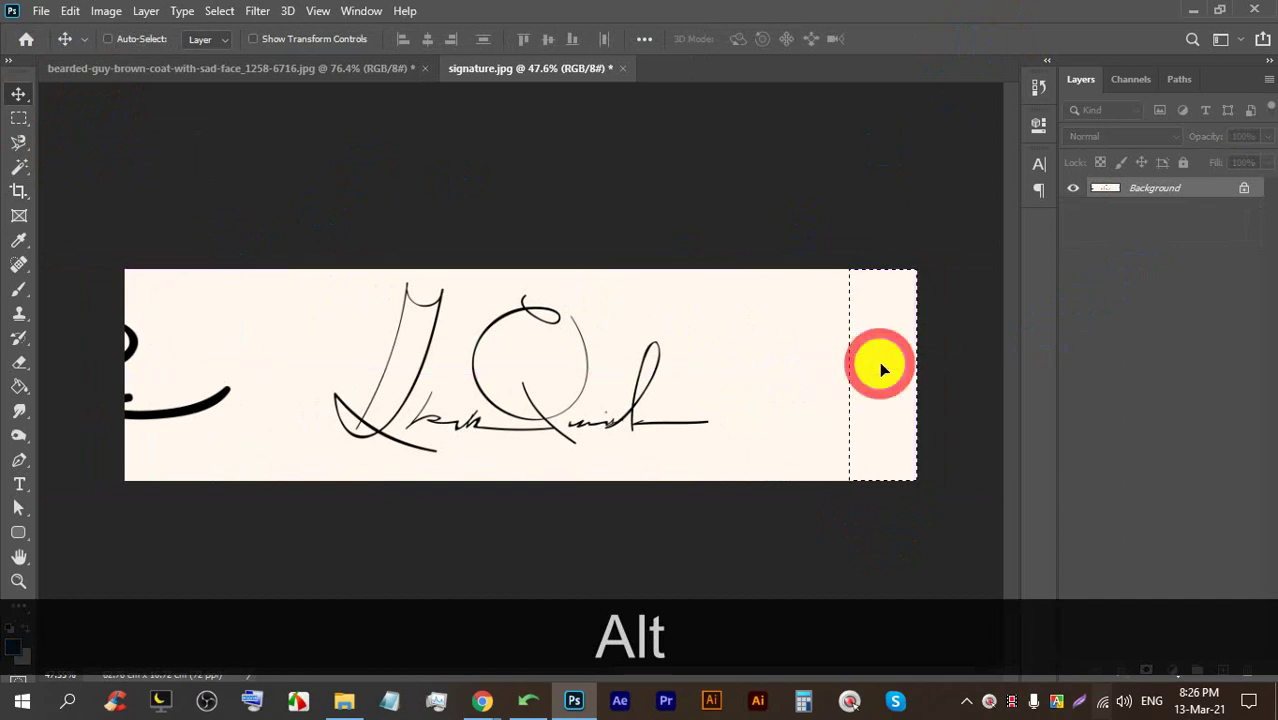
# Copy the blank strip over the stray signature fragment at the image's left end and clear the selection
pyautogui.scroll(-2, 882, 363)
pyautogui.moveTo(770, 363); pyautogui.dragTo(265, 351)
pyautogui.scroll(1, 212, 385)
pyautogui.hotkey('ctrl', 'd')
pyautogui.scroll(4, 217, 371)
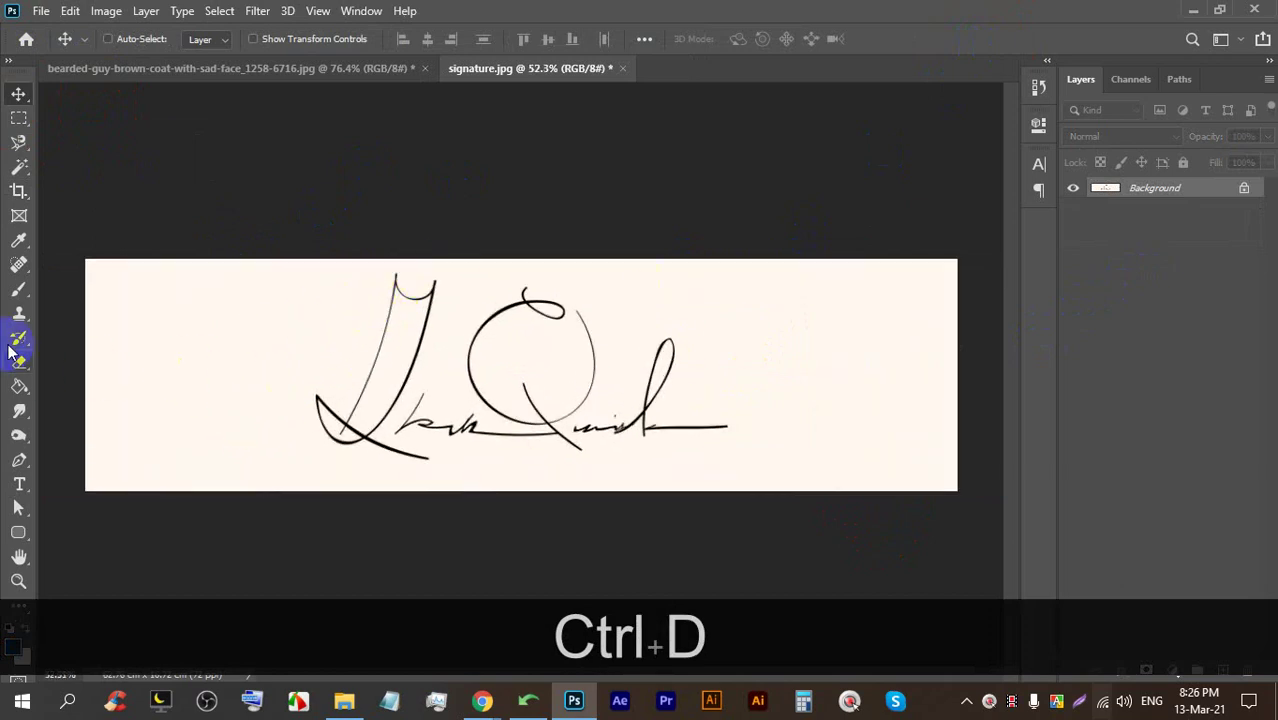
# Open the signature's Image Size settings, switch width and height to pixels, and try a resolution of 300 pixels/inch
pyautogui.click(16, 191)
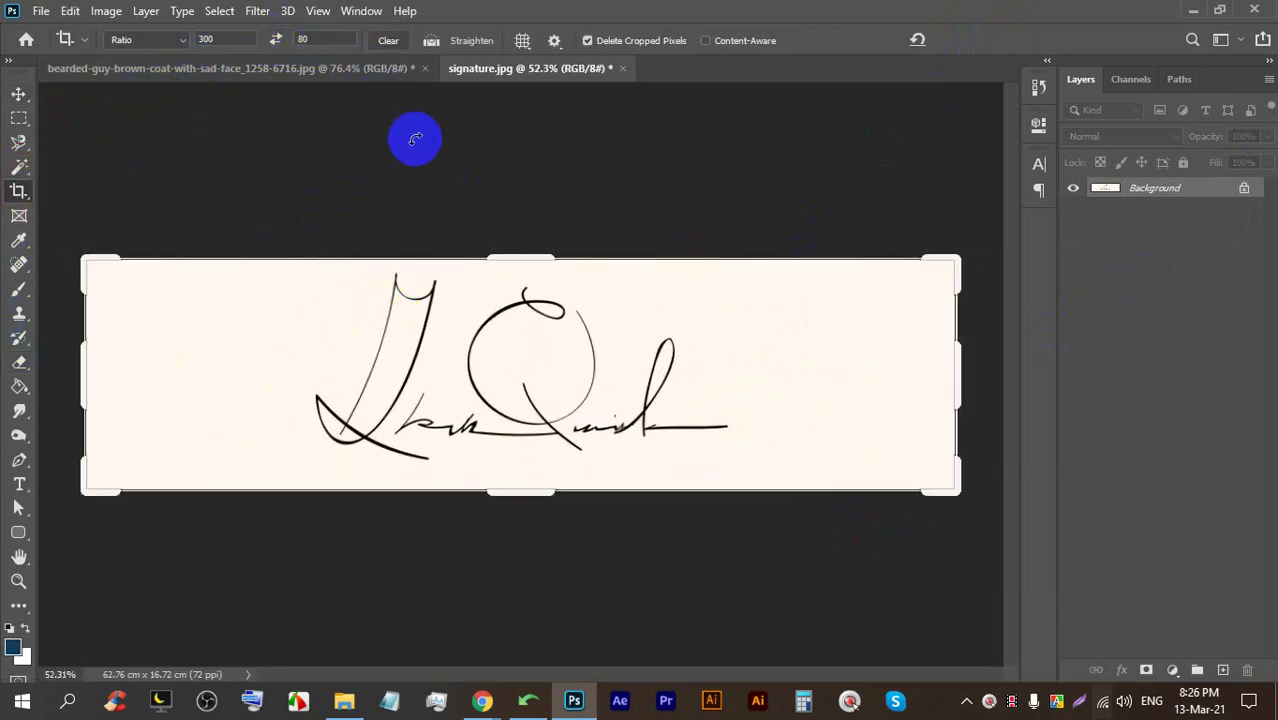
pyautogui.click(18, 94)
pyautogui.hotkey('ctrl', 'alt')
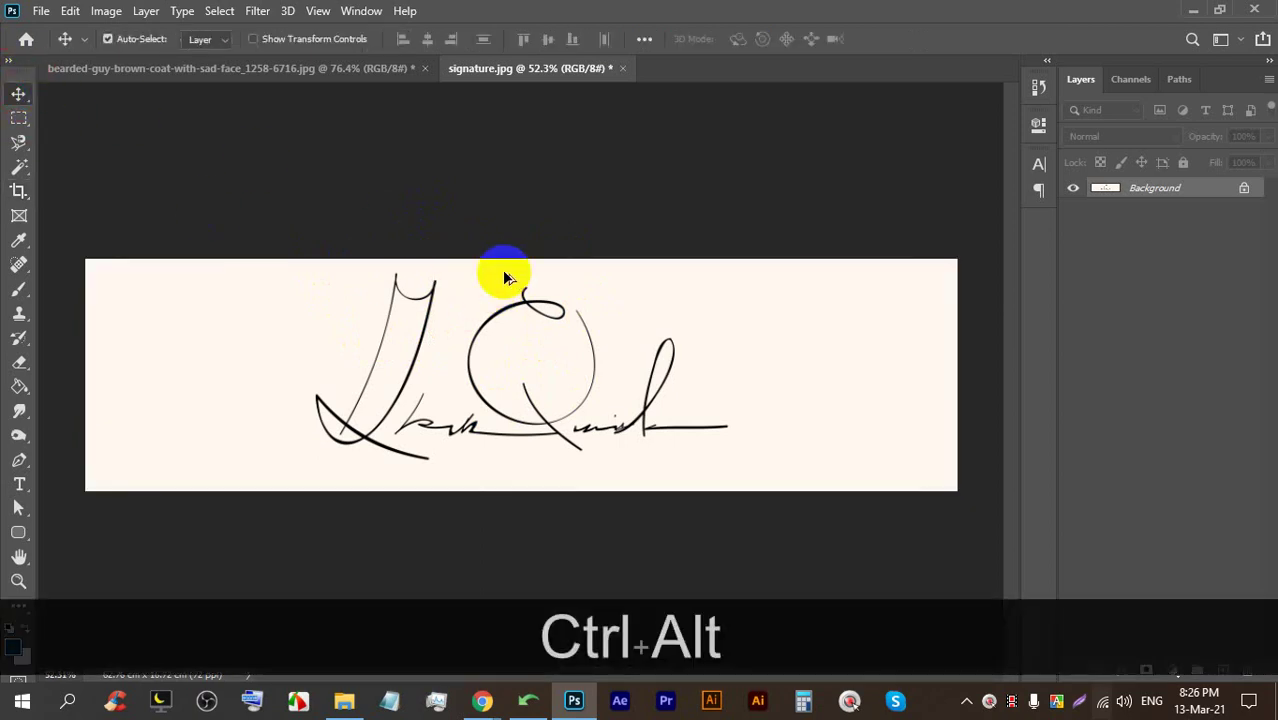
pyautogui.hotkey('ctrl', 'alt', 'i')
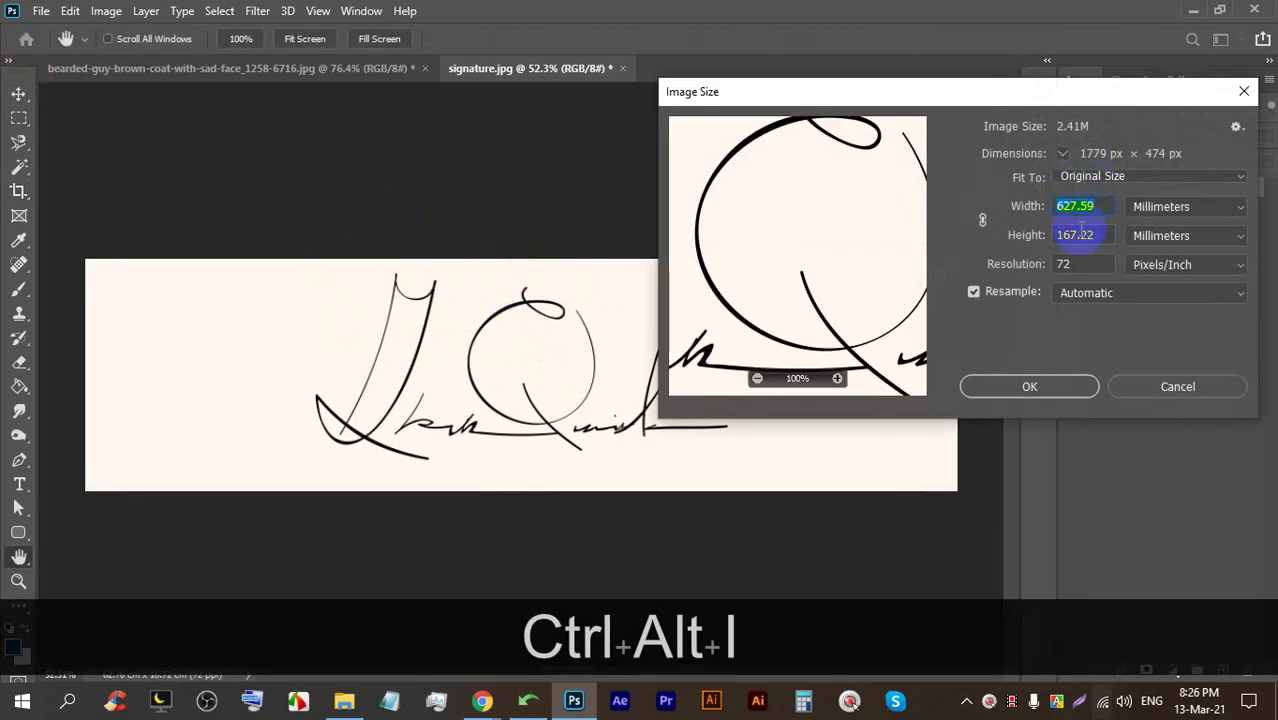
pyautogui.click(1145, 208)
pyautogui.click(1148, 240)
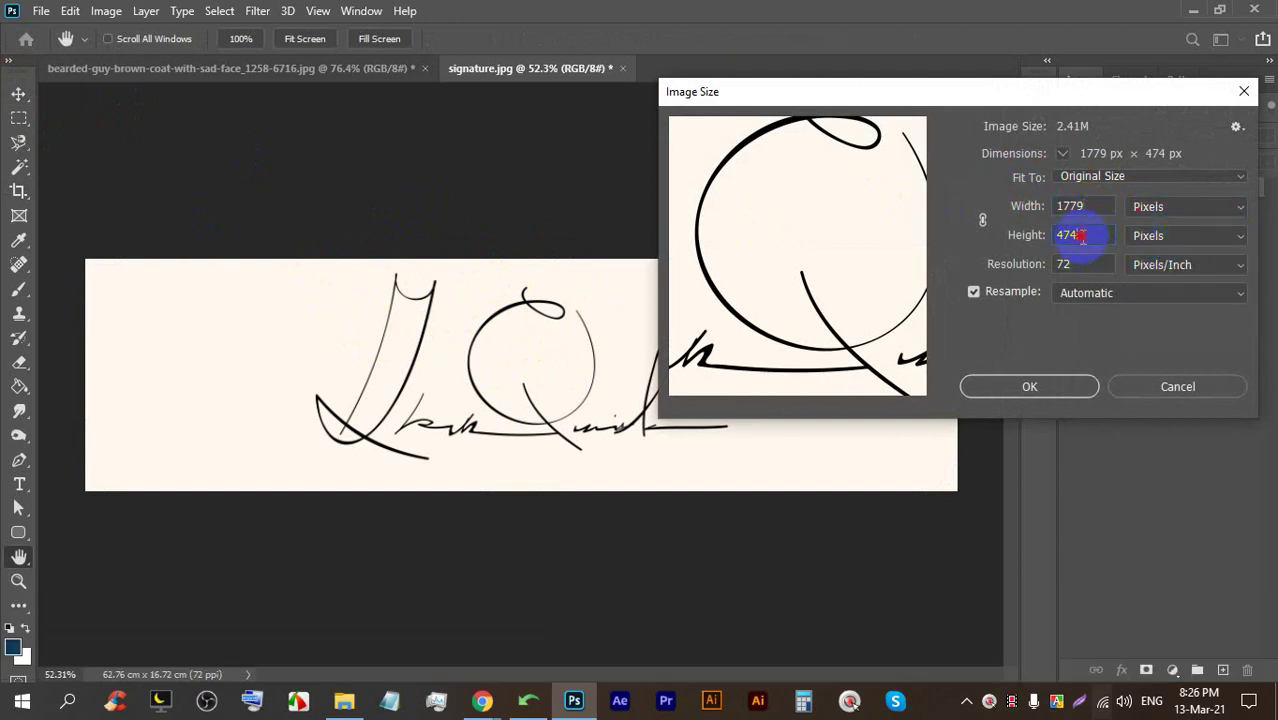
pyautogui.write('300')
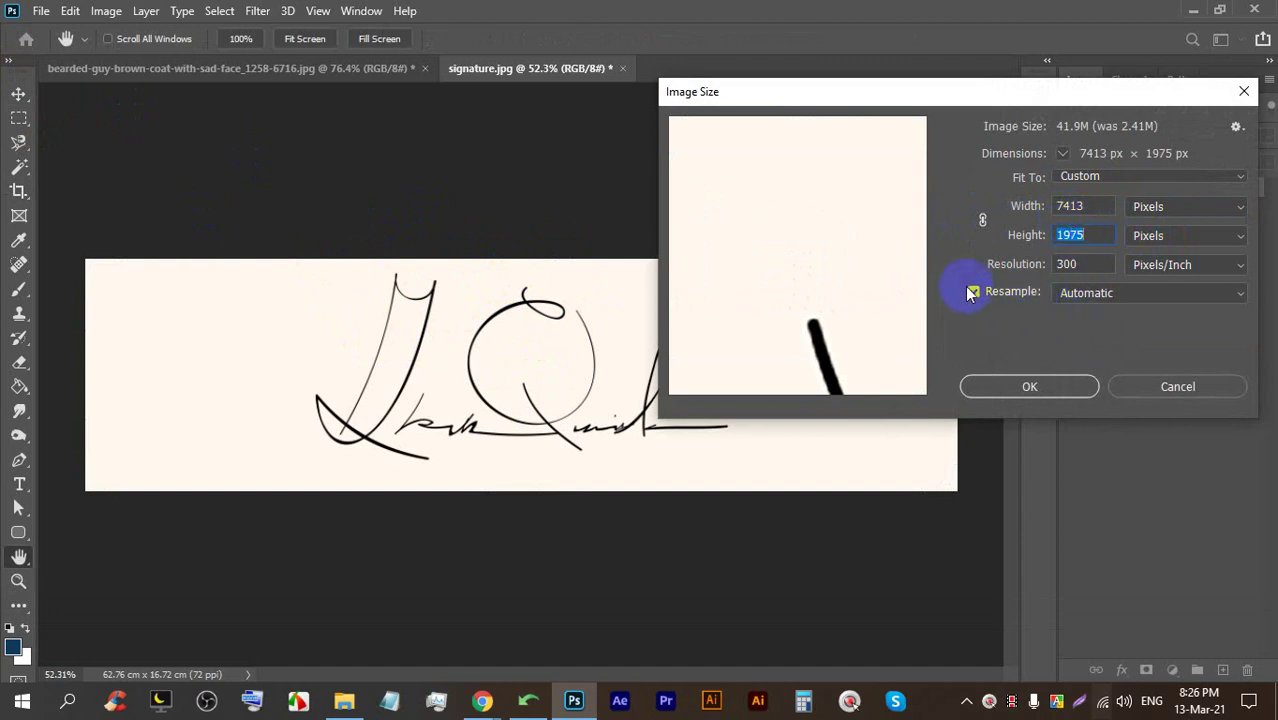
# Try resizing the signature to 300 × 80 pixels at 72 pixels/inch, and undo the resize
pyautogui.click(1030, 255)
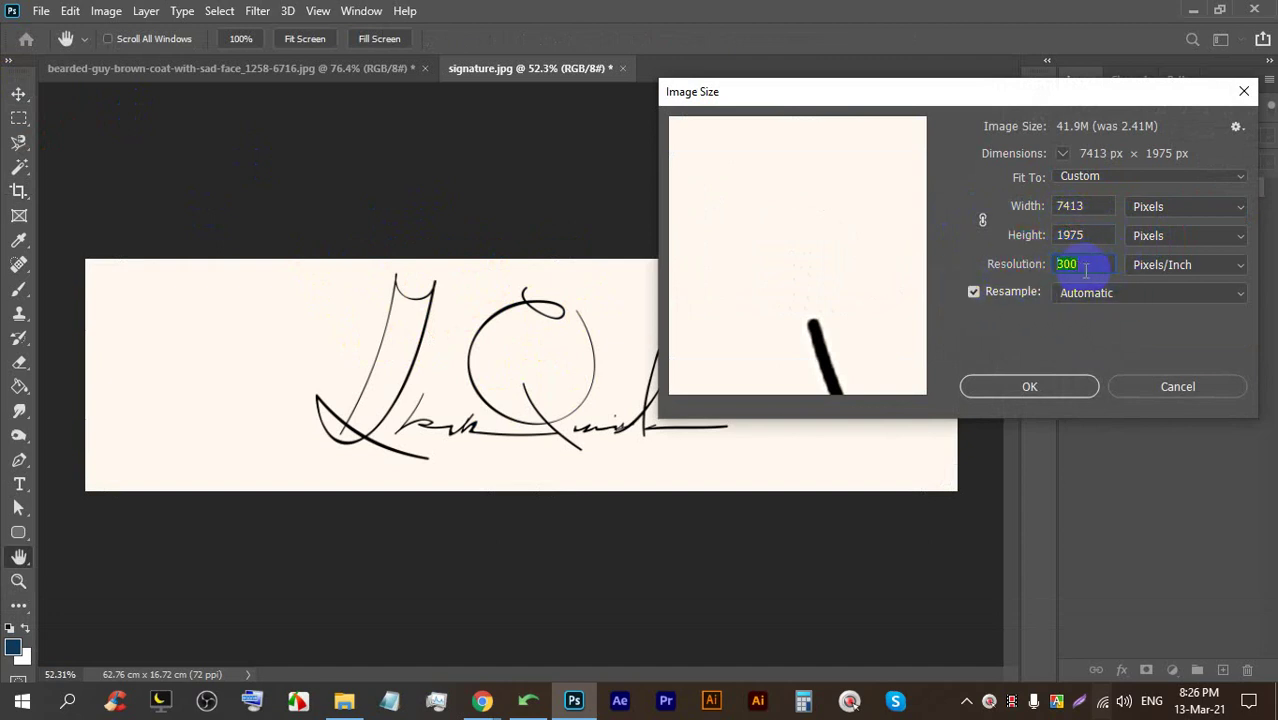
pyautogui.write('72')
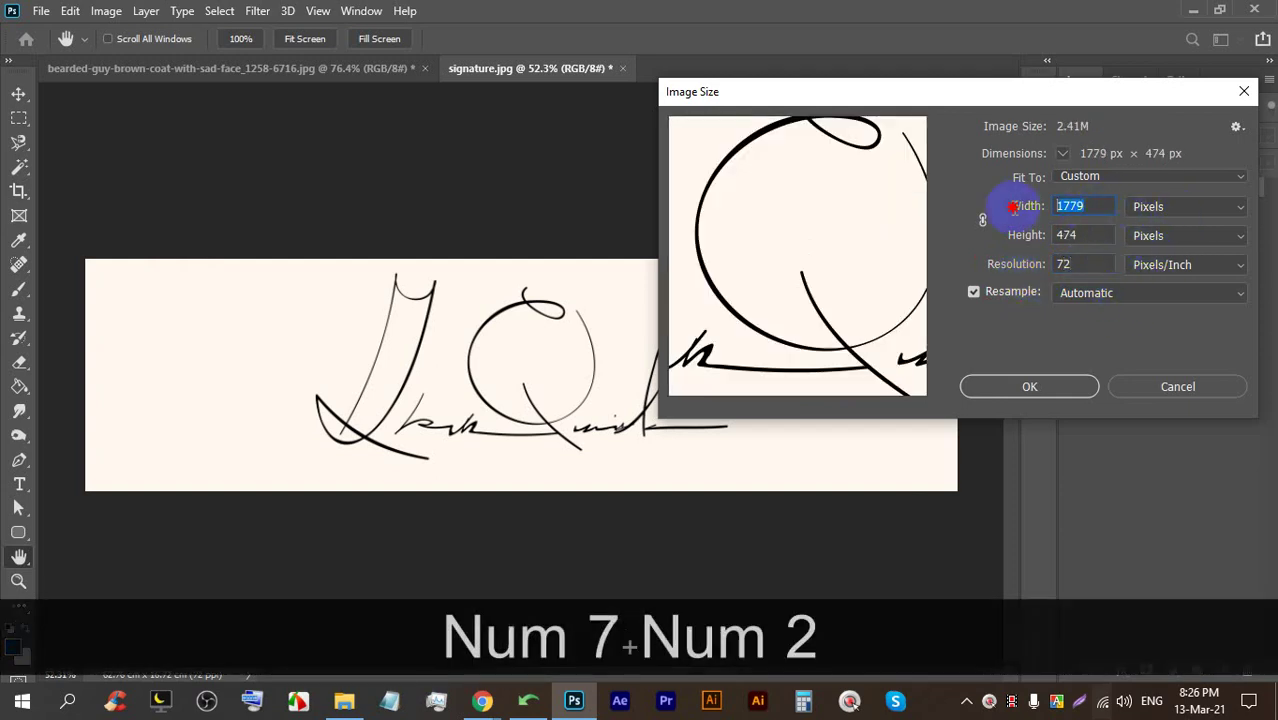
pyautogui.write('300')
pyautogui.click(1027, 235)
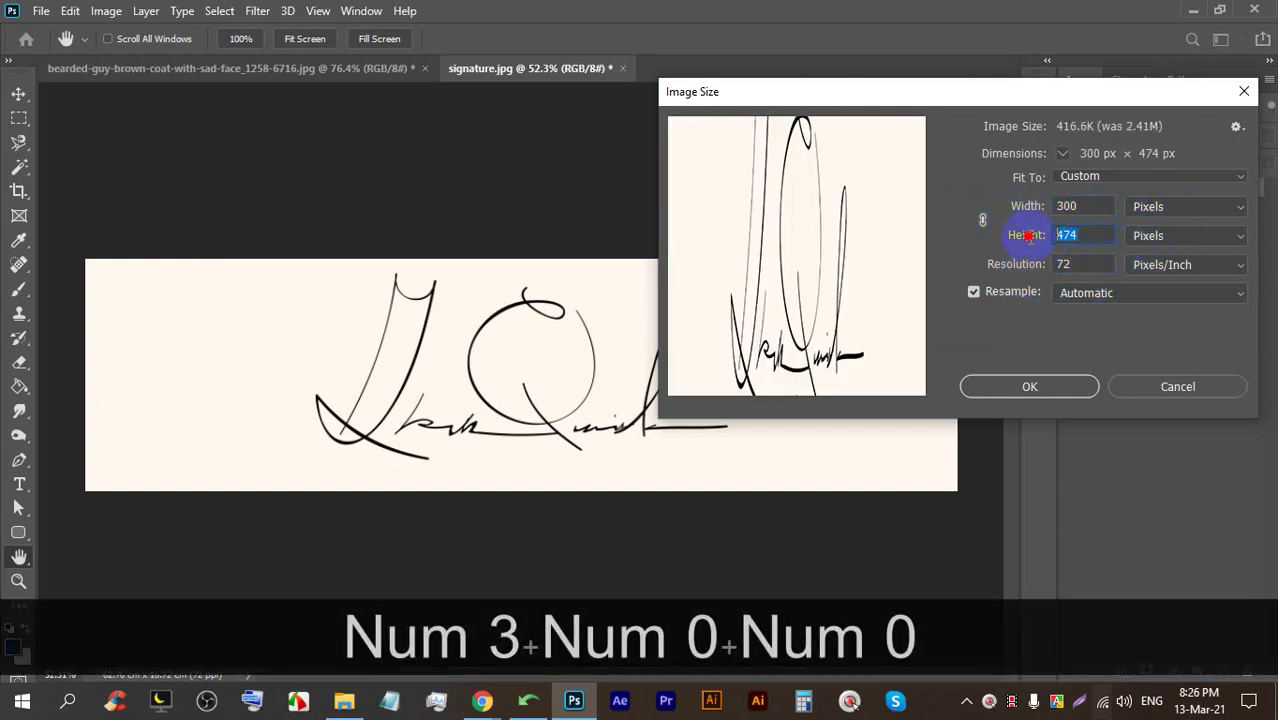
pyautogui.write('80')
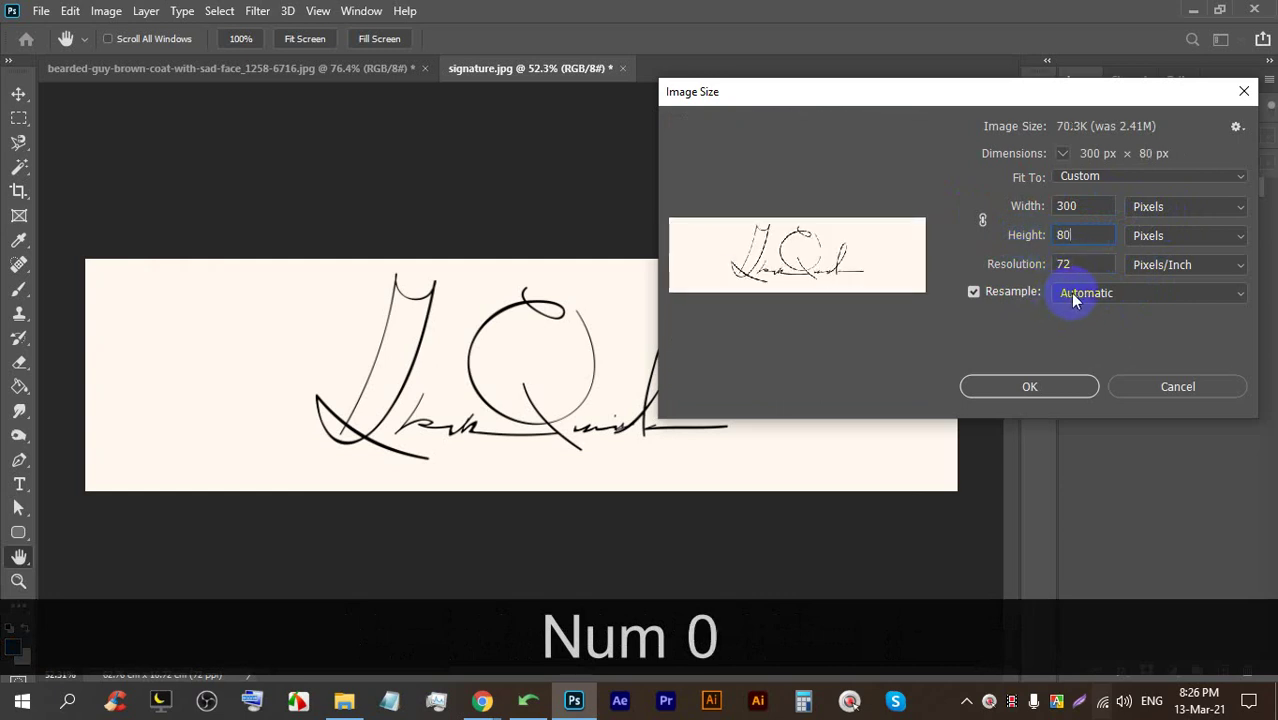
pyautogui.click(1035, 388)
pyautogui.scroll(5, 499, 405)
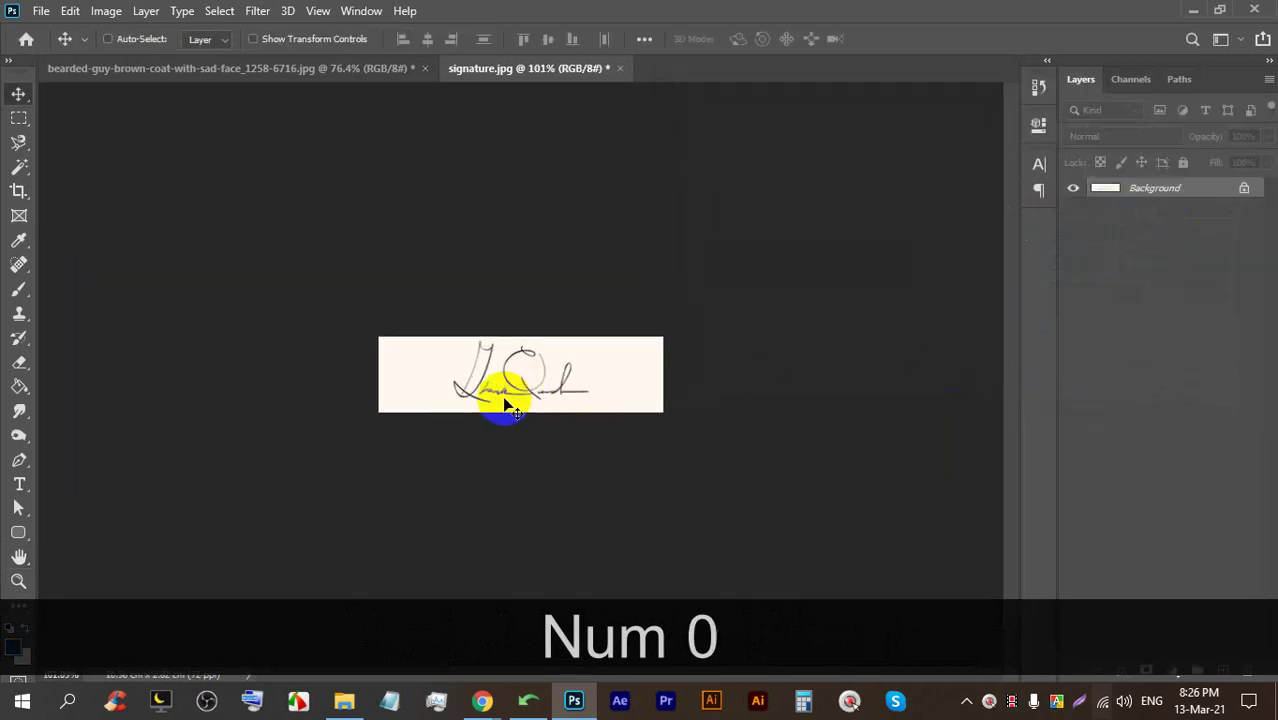
pyautogui.scroll(-2, 538, 400)
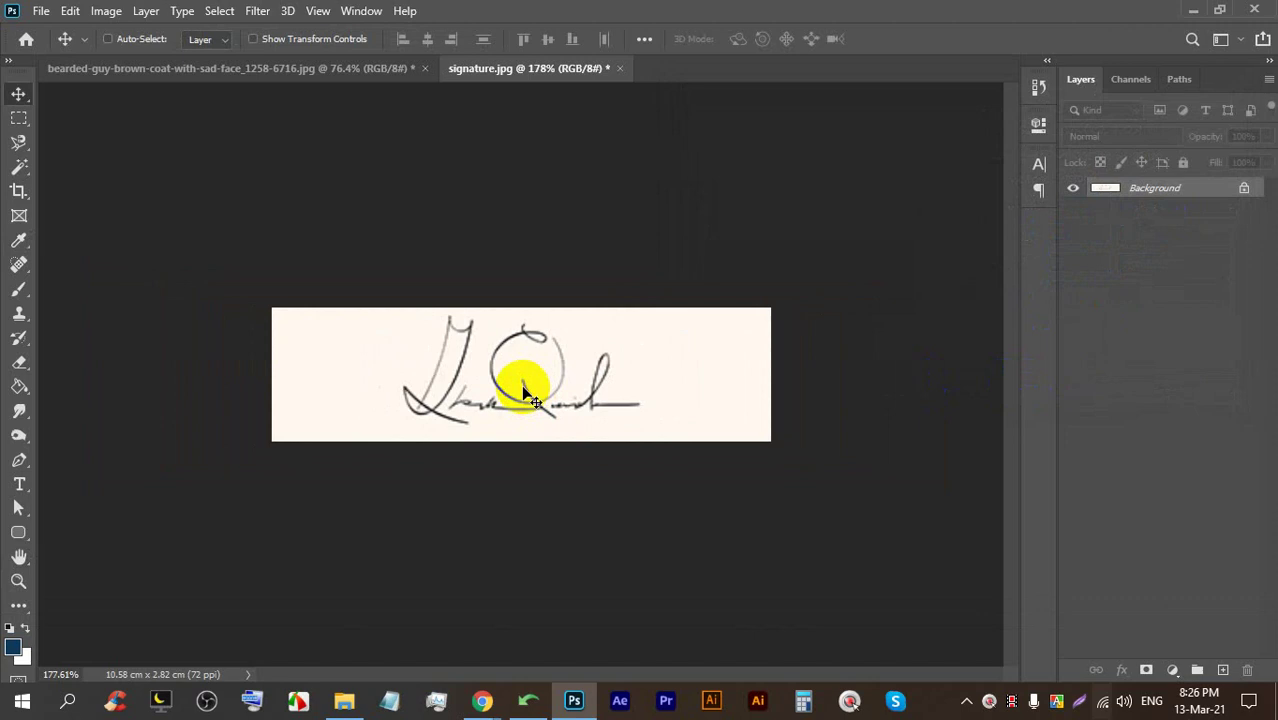
pyautogui.scroll(1, 535, 400)
pyautogui.hotkey('ctrl', 'z')
# Resize the signature image to 300 × 80 pixels with a resolution of 300 pixels/inch
pyautogui.scroll(-8, 532, 340)
pyautogui.hotkey('ctrl', 'alt', 'i')
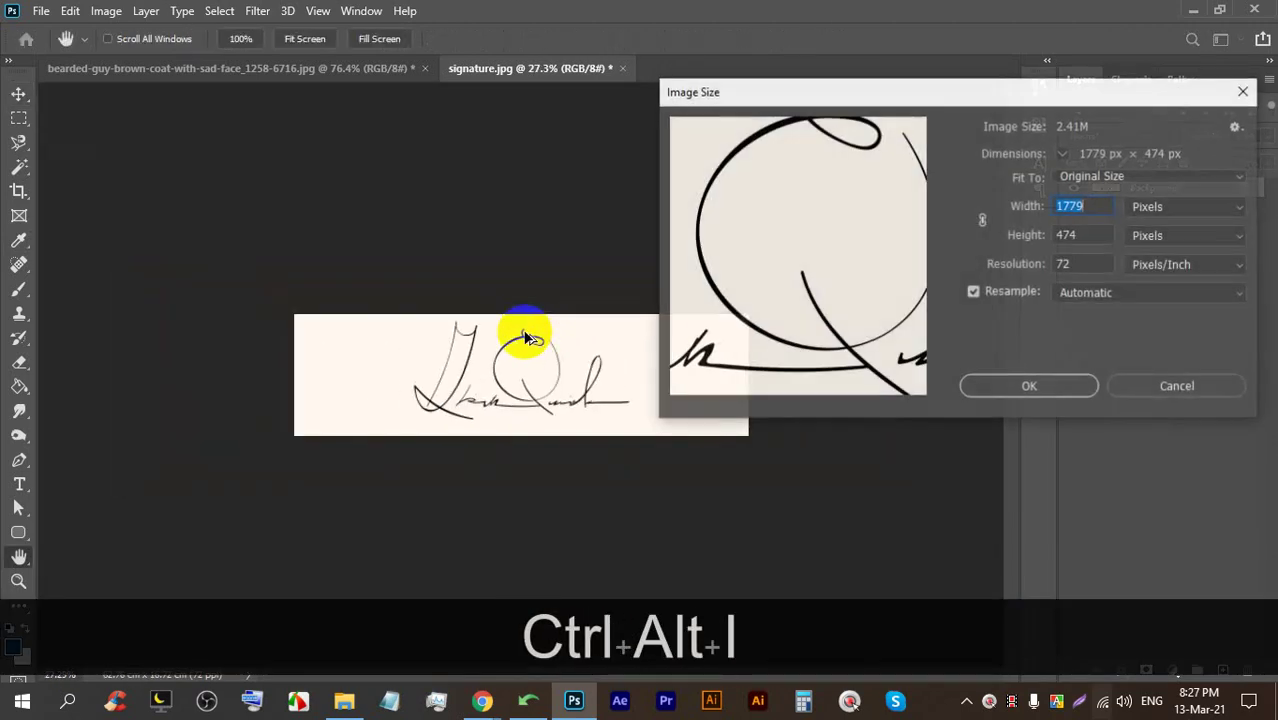
pyautogui.write('300')
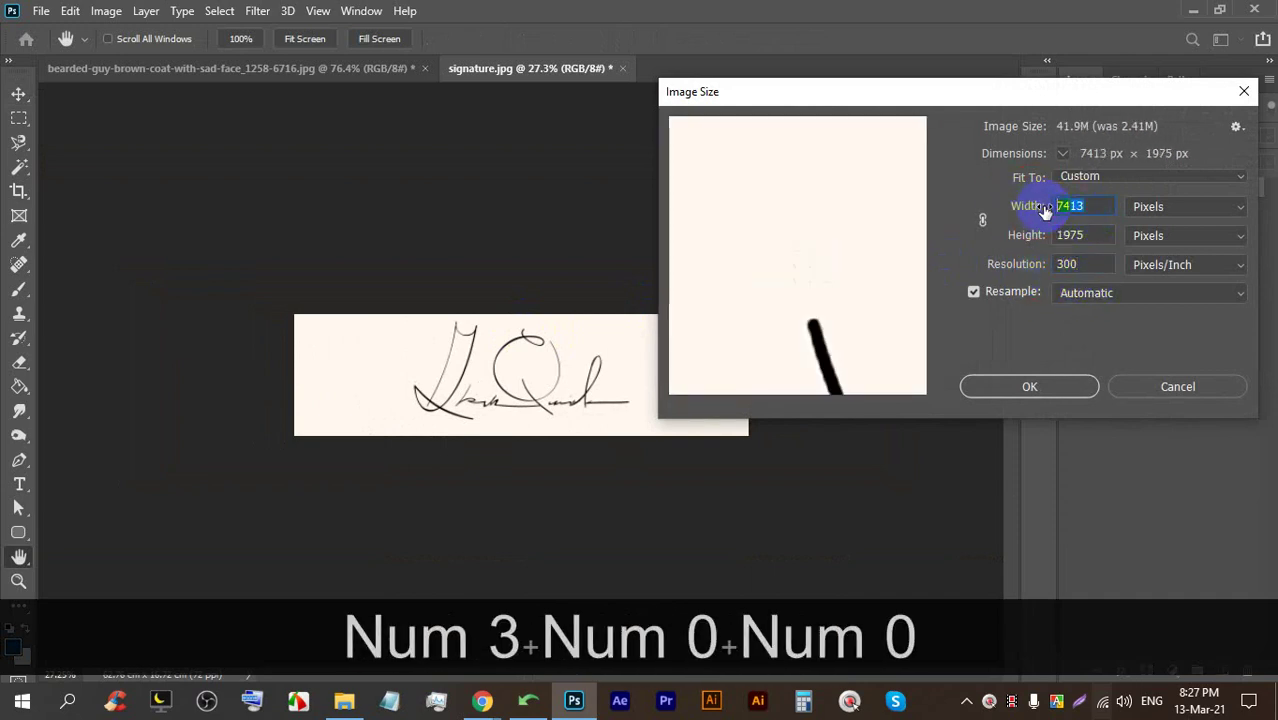
pyautogui.write('300')
pyautogui.click(1015, 237)
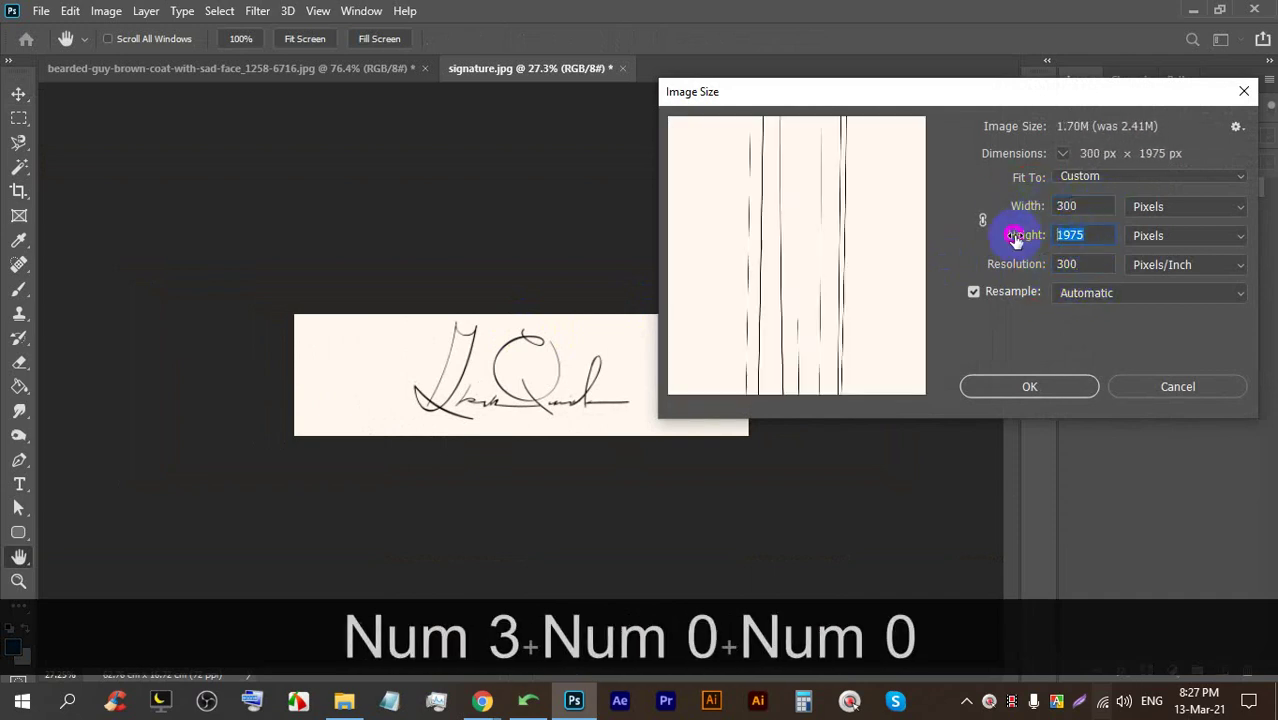
pyautogui.write('80')
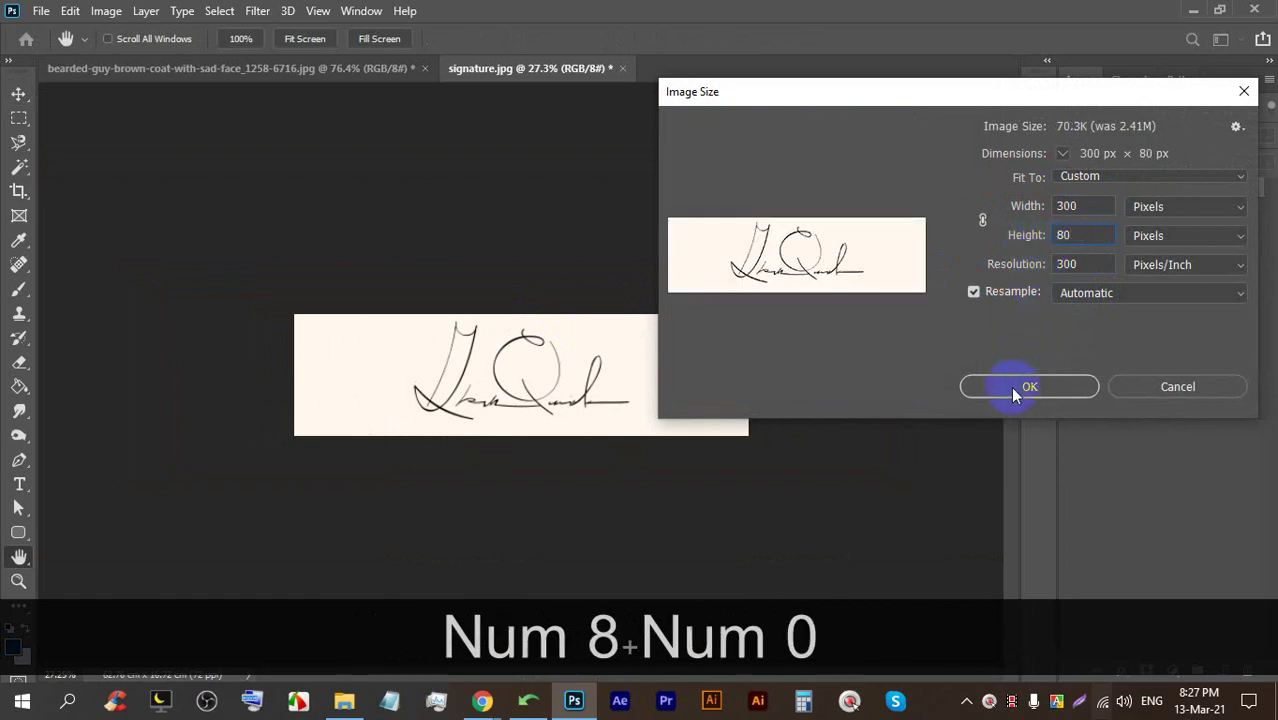
pyautogui.click(1010, 386)
pyautogui.scroll(5, 428, 385)
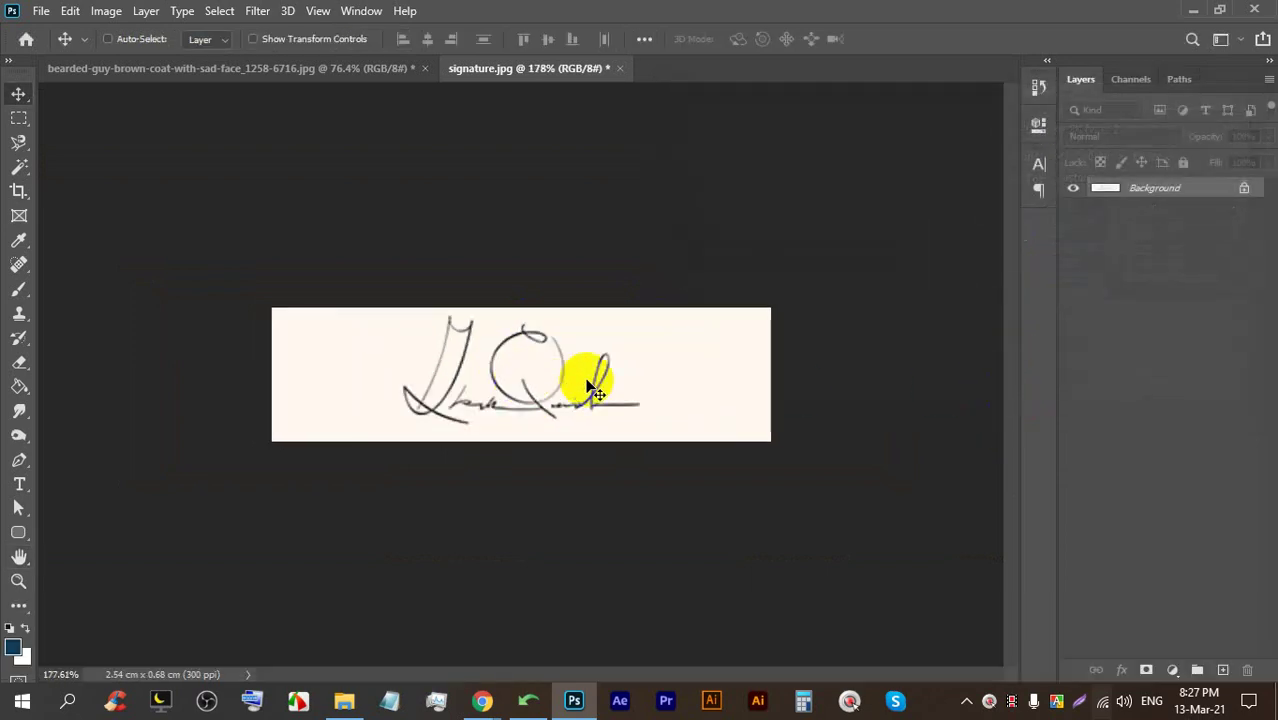
pyautogui.scroll(-2, 608, 420)
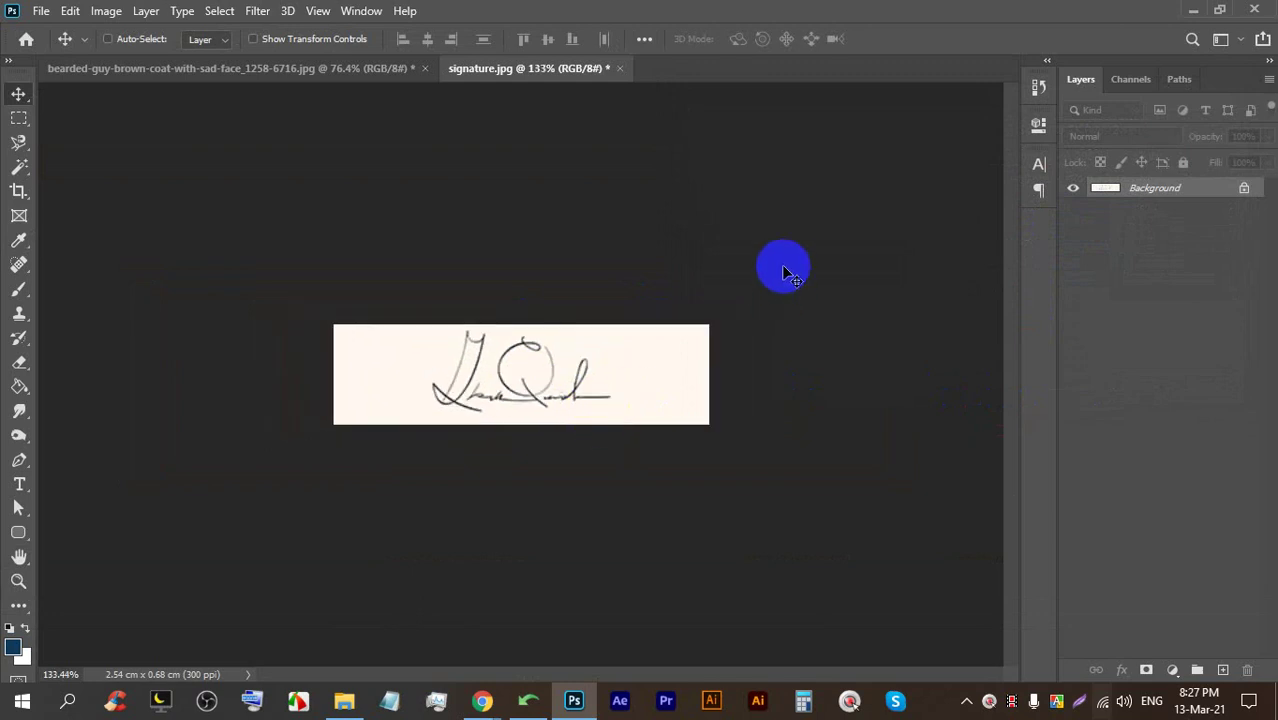
# Close signature.jpg without saving its changes
pyautogui.click(616, 68)
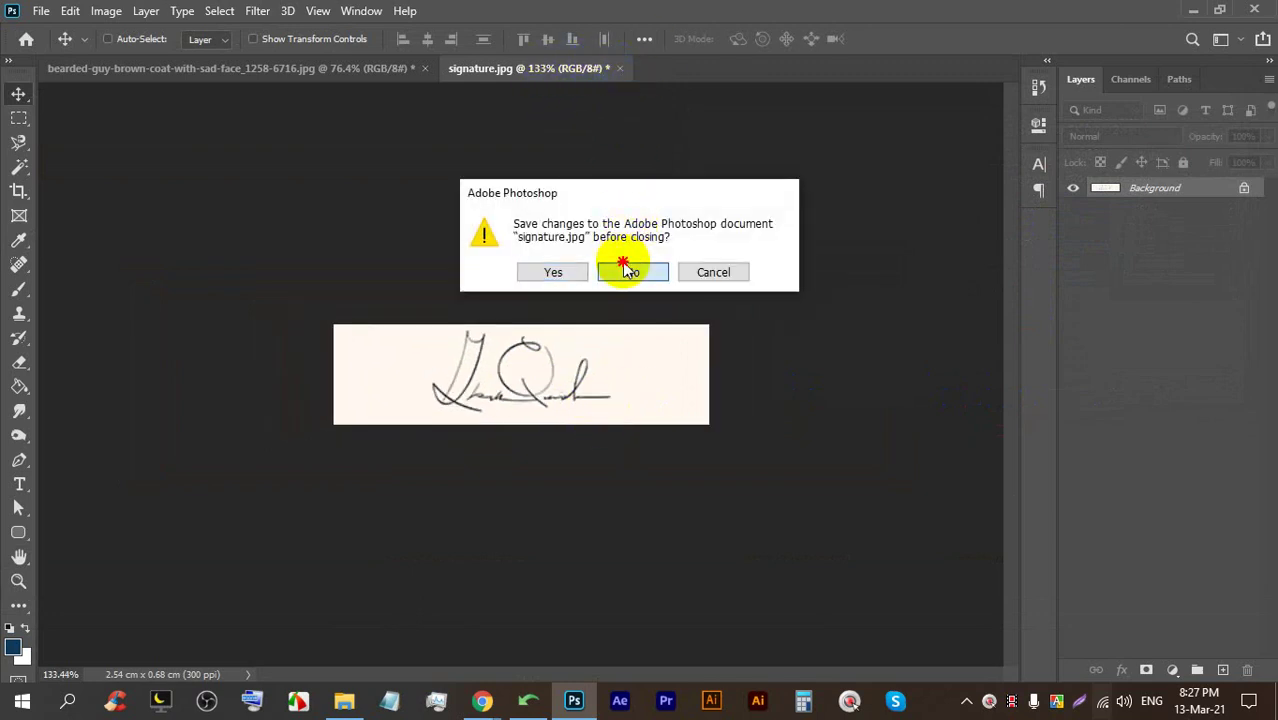
pyautogui.click(628, 272)
# Check the Google Meet call in Chrome and browse the pictures in the Downloads folder in File Explorer
pyautogui.moveTo(482, 700)
pyautogui.click(424, 640)
pyautogui.click(325, 14)
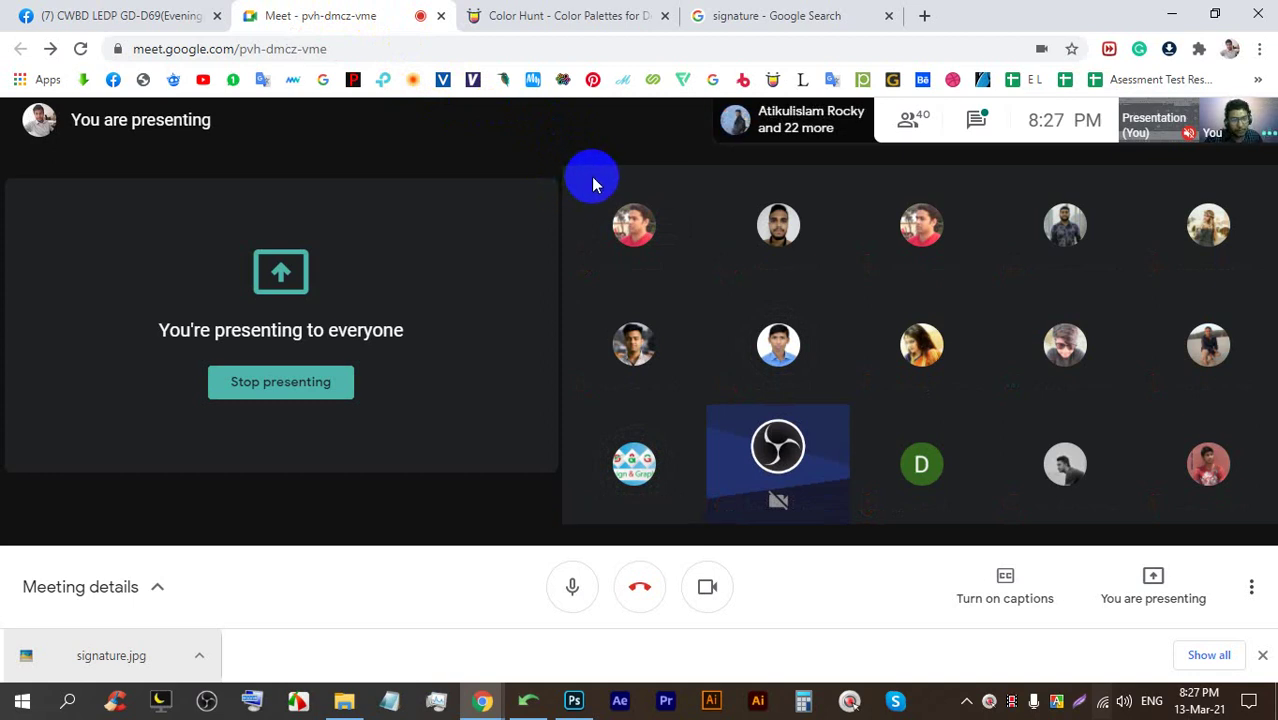
pyautogui.click(343, 699)
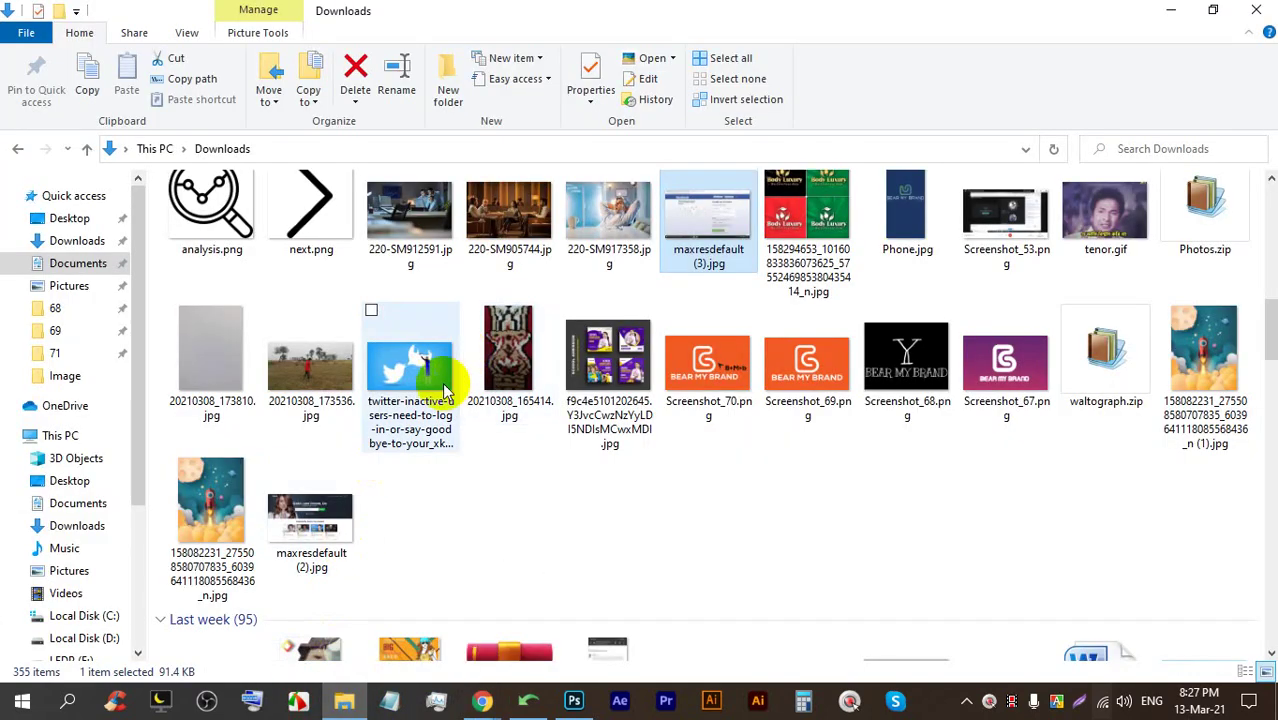
pyautogui.scroll(-5, 352, 560)
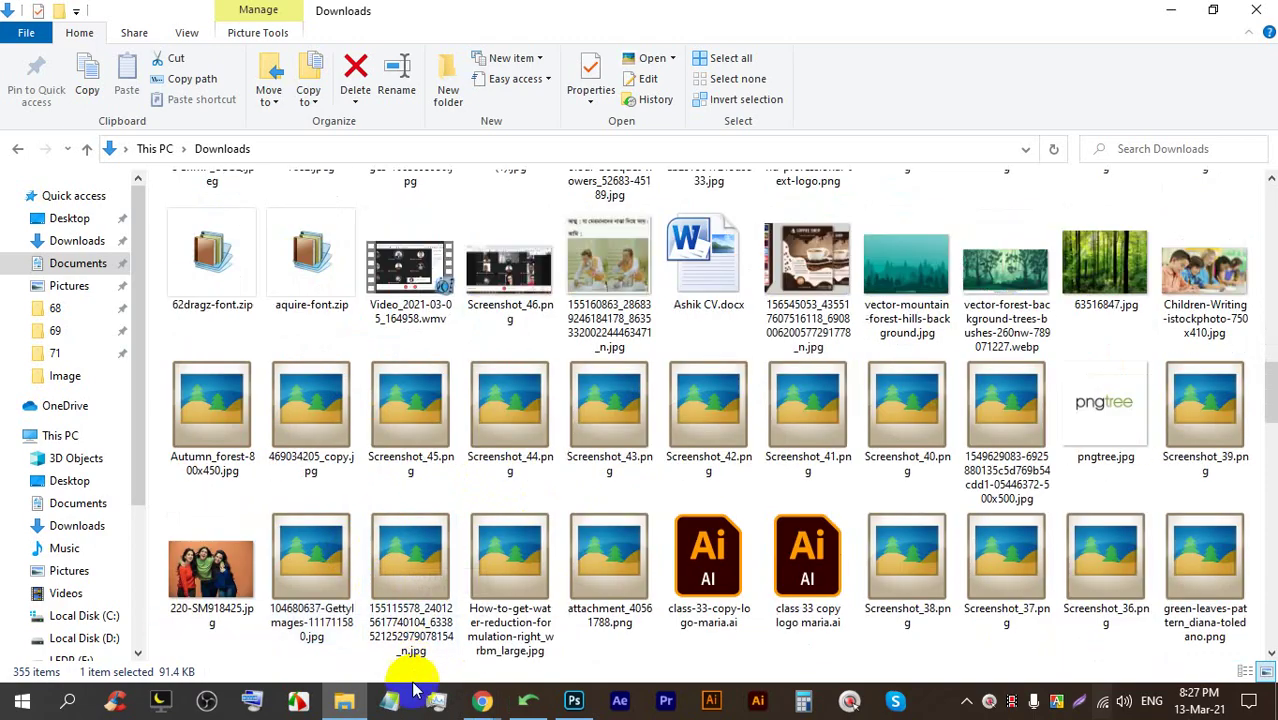
# Switch to Photoshop, open 1.jpg from the LEDP Image folder and dismiss the pixel aspect ratio notice
pyautogui.click(573, 700)
pyautogui.click(40, 11)
pyautogui.click(58, 48)
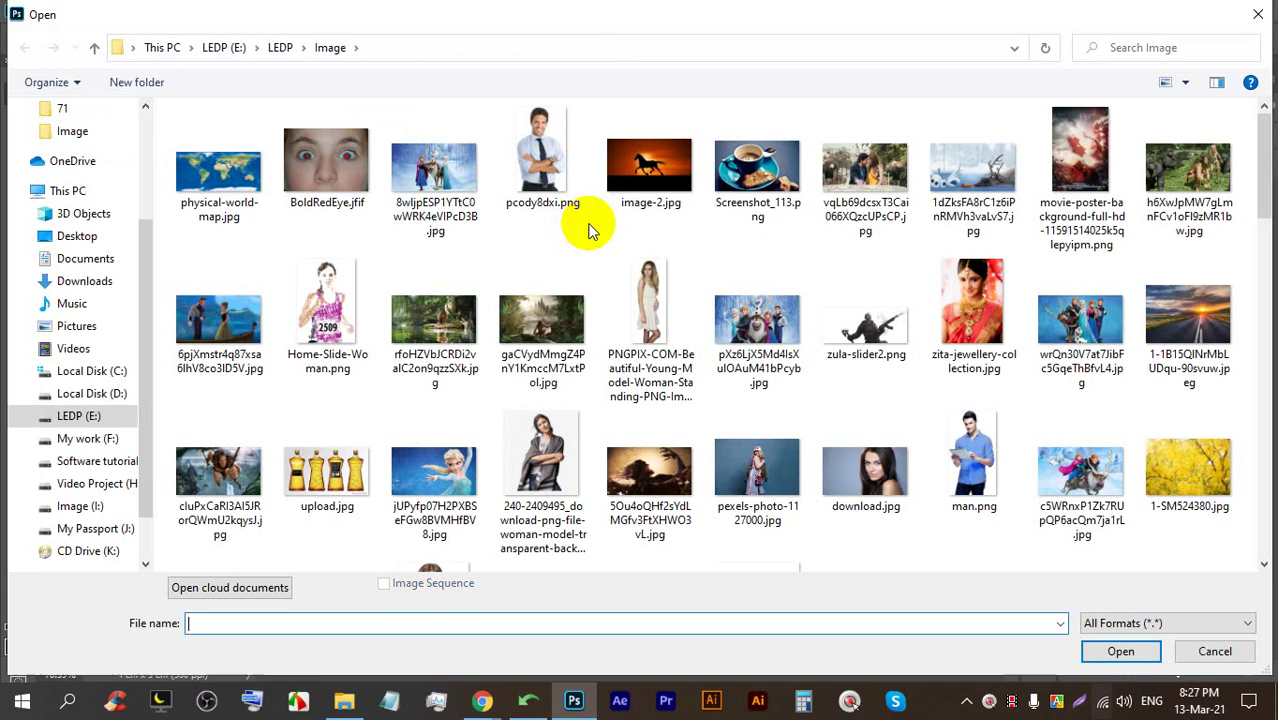
pyautogui.scroll(-3, 595, 250)
pyautogui.scroll(-3, 603, 303)
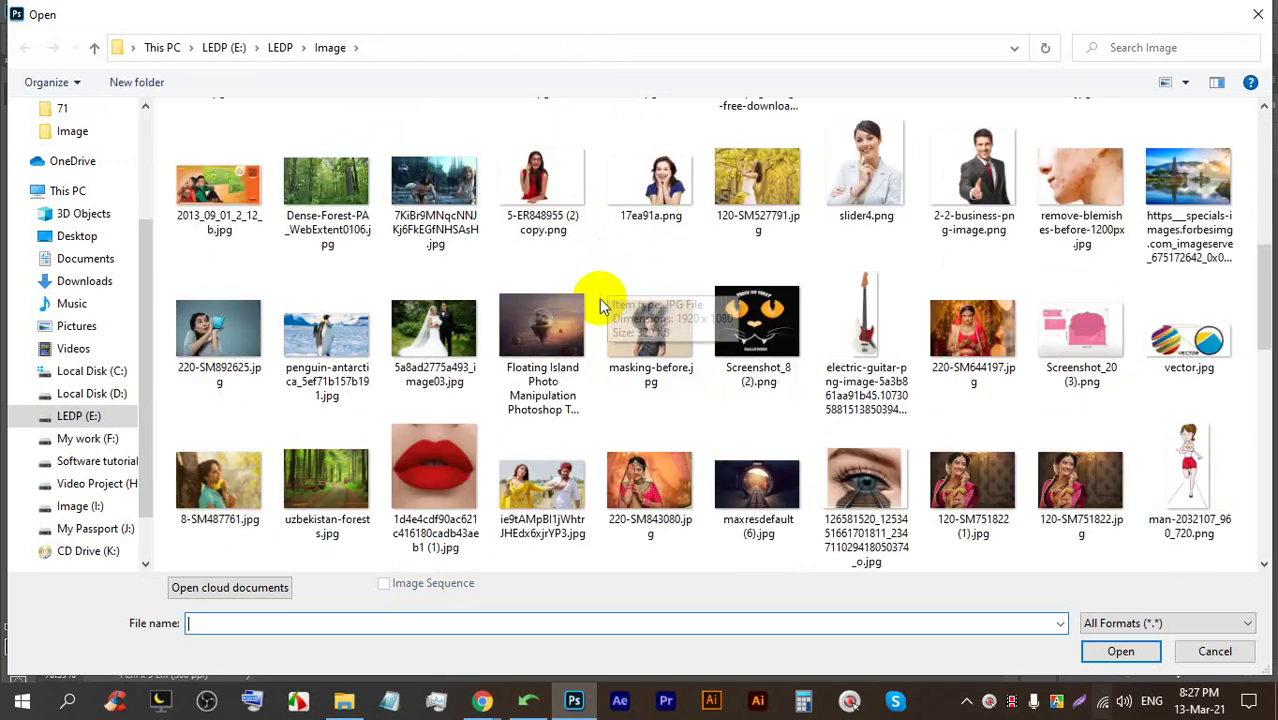
pyautogui.scroll(-3, 596, 311)
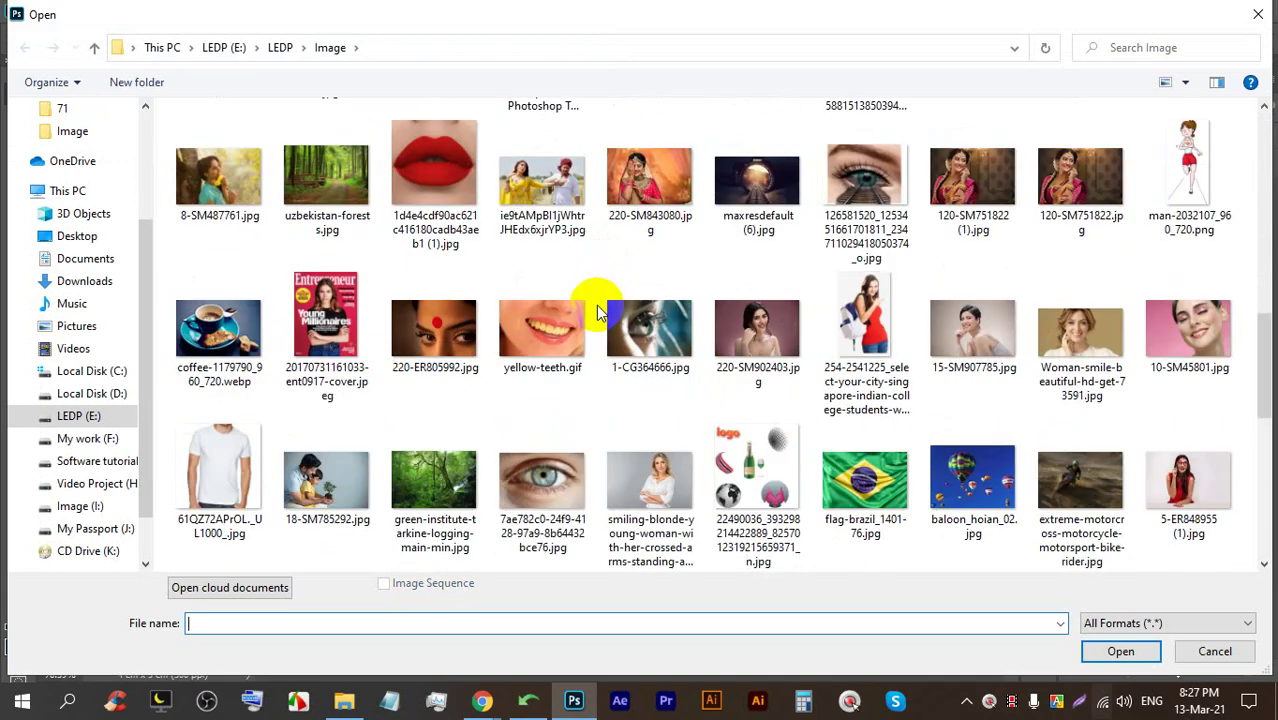
pyautogui.scroll(-3, 597, 312)
pyautogui.scroll(3, 597, 312)
pyautogui.scroll(-3, 597, 312)
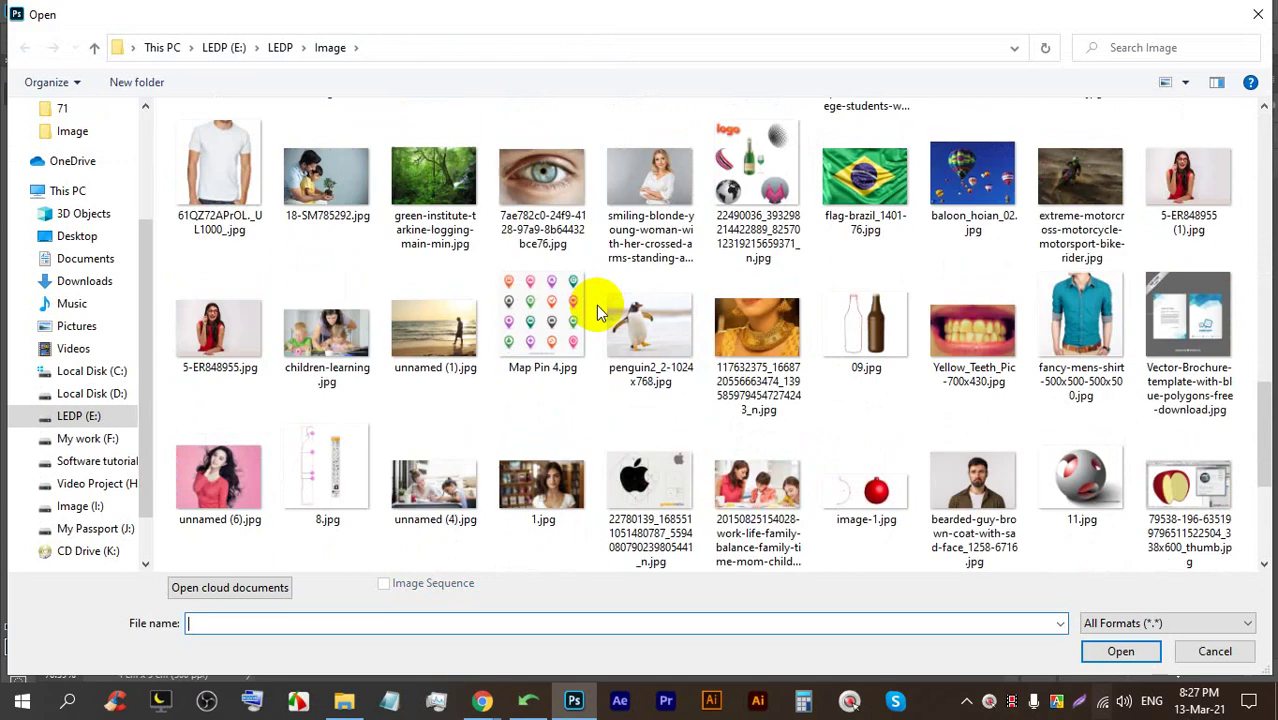
pyautogui.scroll(-3, 597, 312)
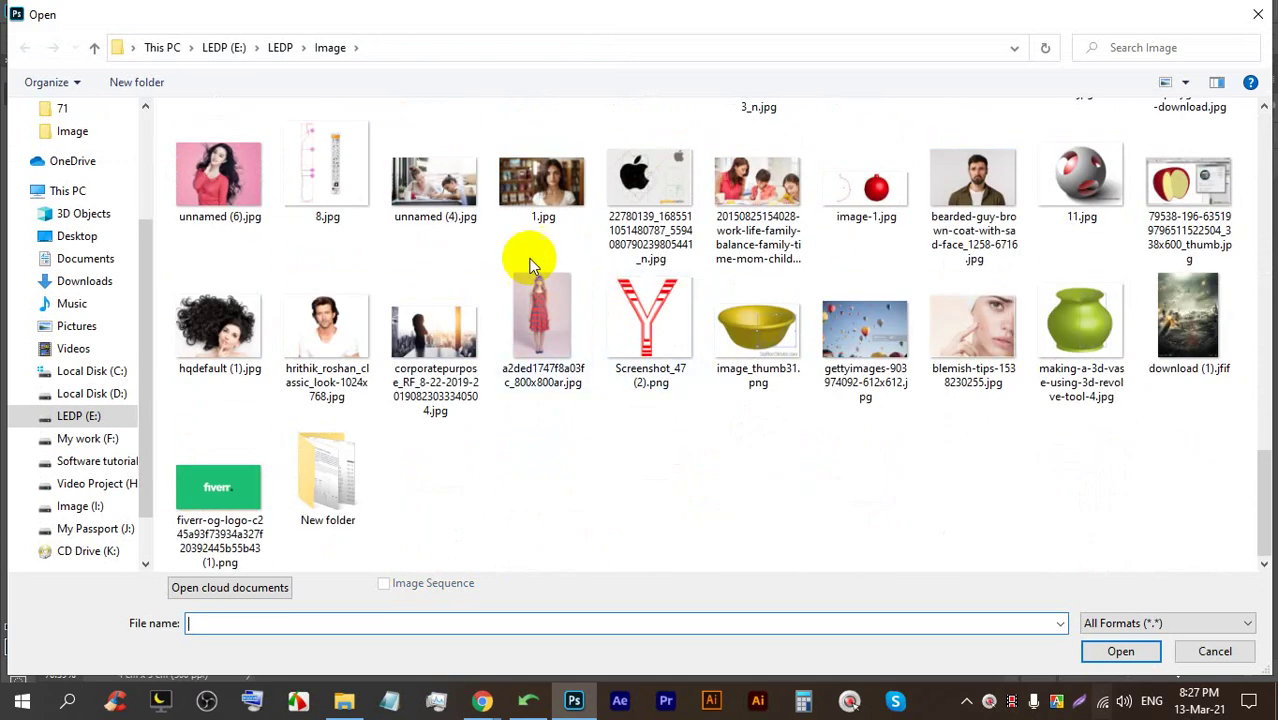
pyautogui.doubleClick(531, 160)
pyautogui.click(634, 274)
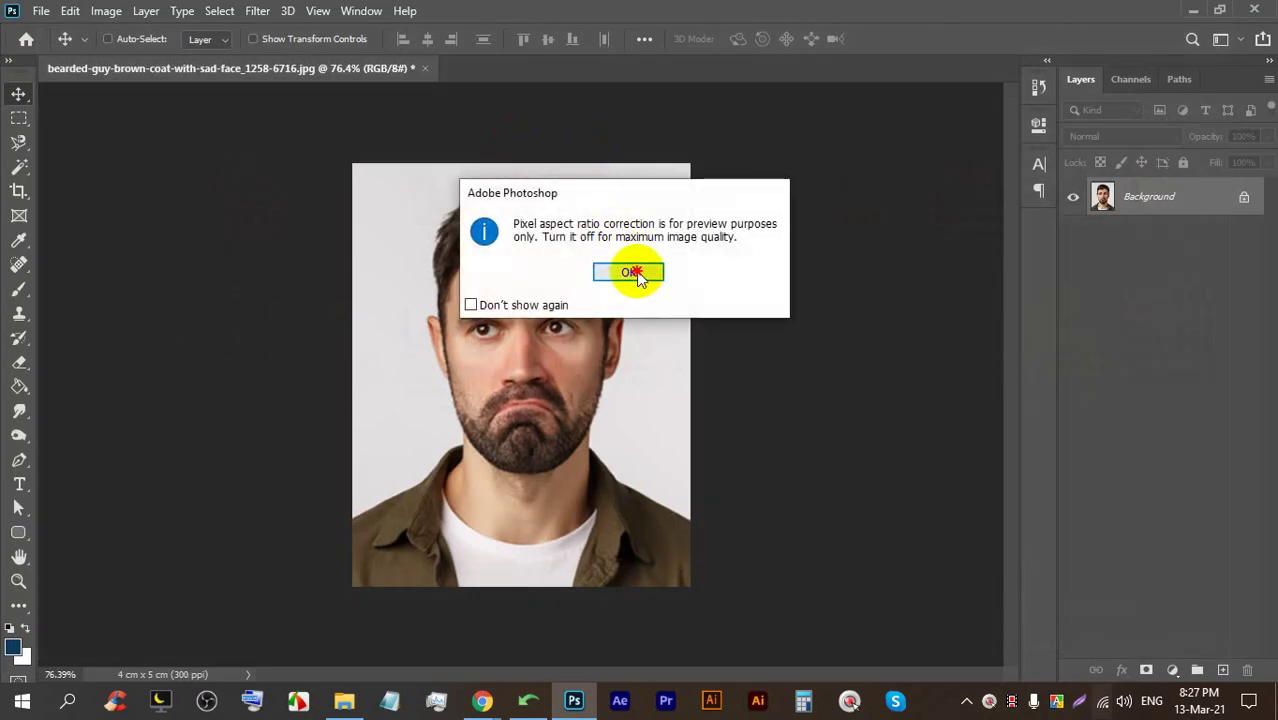
pyautogui.scroll(2, 635, 268)
pyautogui.scroll(-2, 600, 270)
pyautogui.scroll(1, 584, 273)
pyautogui.scroll(-1, 587, 275)
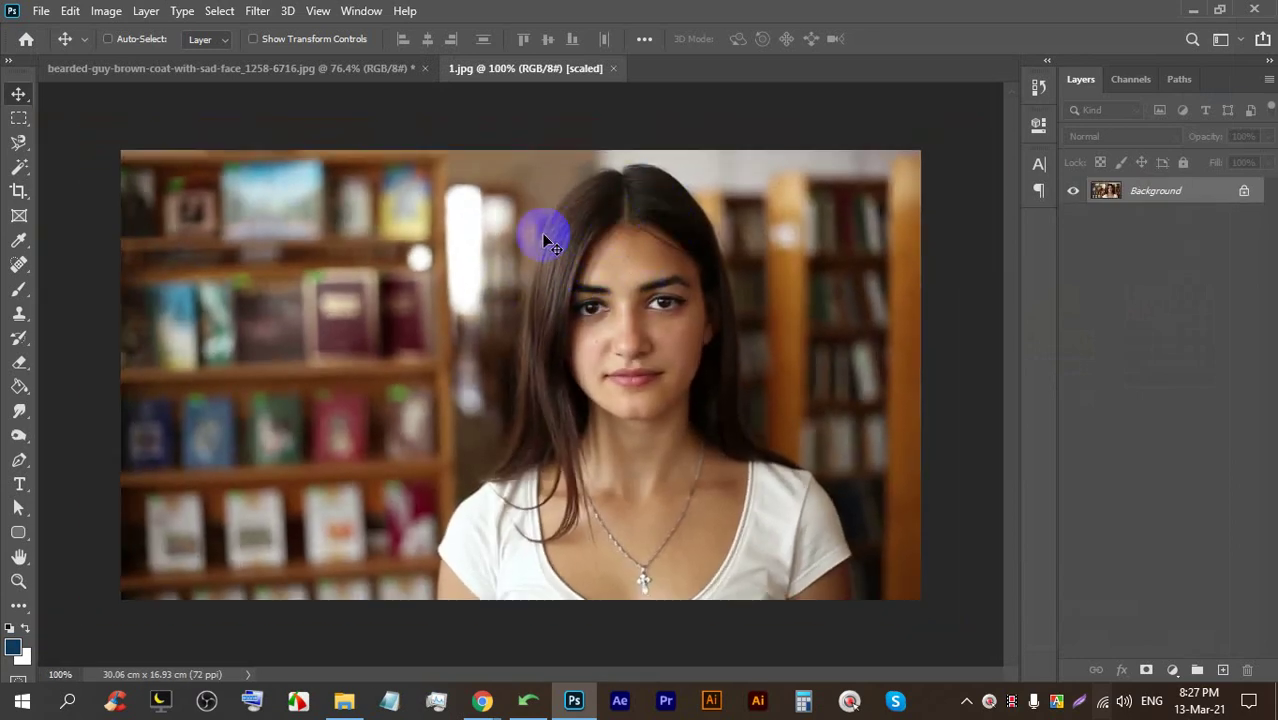
# Activate the Crop tool on 1.jpg, check the Google Meet call in Chrome and return to Photoshop
pyautogui.click(19, 191)
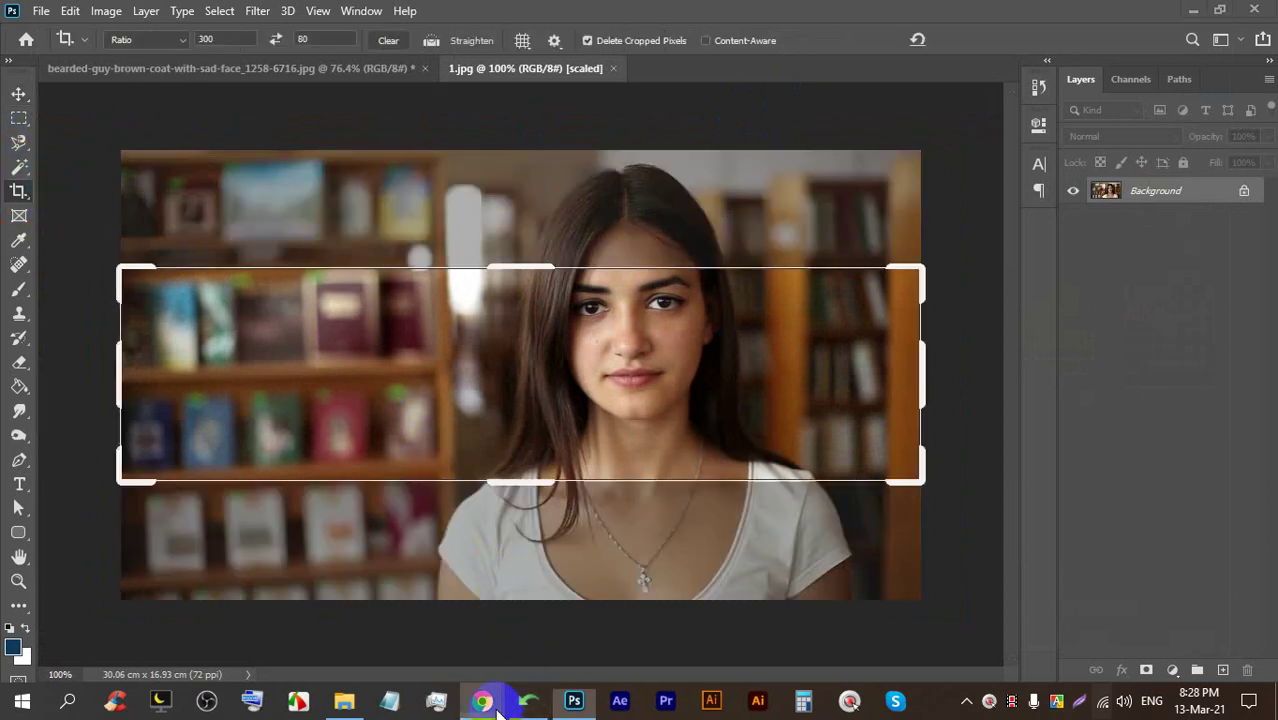
pyautogui.moveTo(484, 695)
pyautogui.click(378, 617)
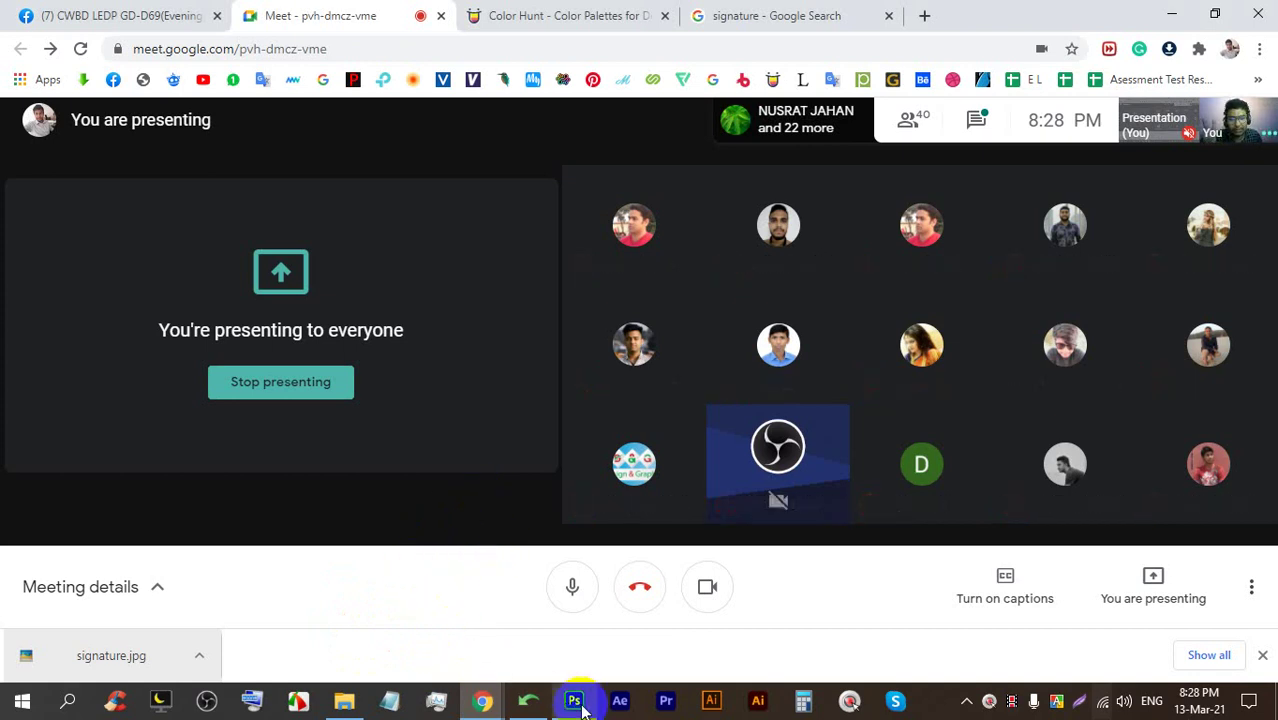
pyautogui.click(574, 699)
# Crop 1.jpg with a 2 : 2 ratio to a square of about 15.7 cm around the woman's head and shoulders
pyautogui.click(224, 39)
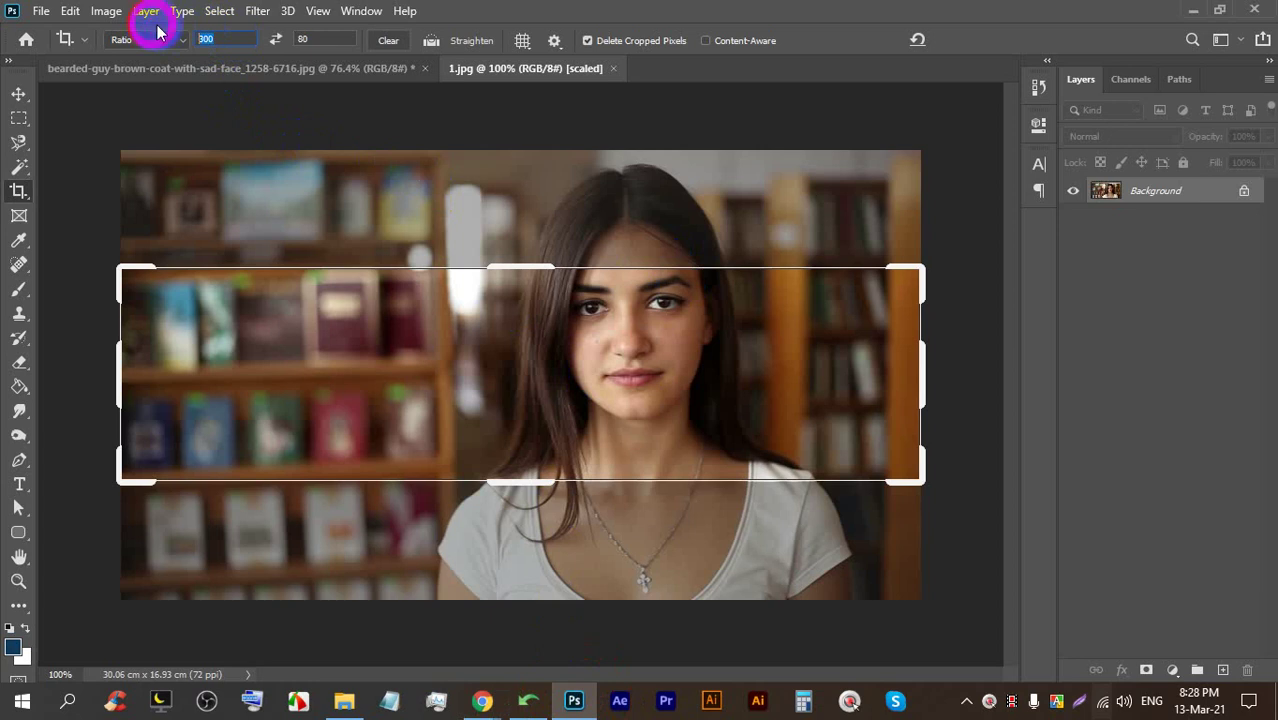
pyautogui.write('2')
pyautogui.click(322, 39)
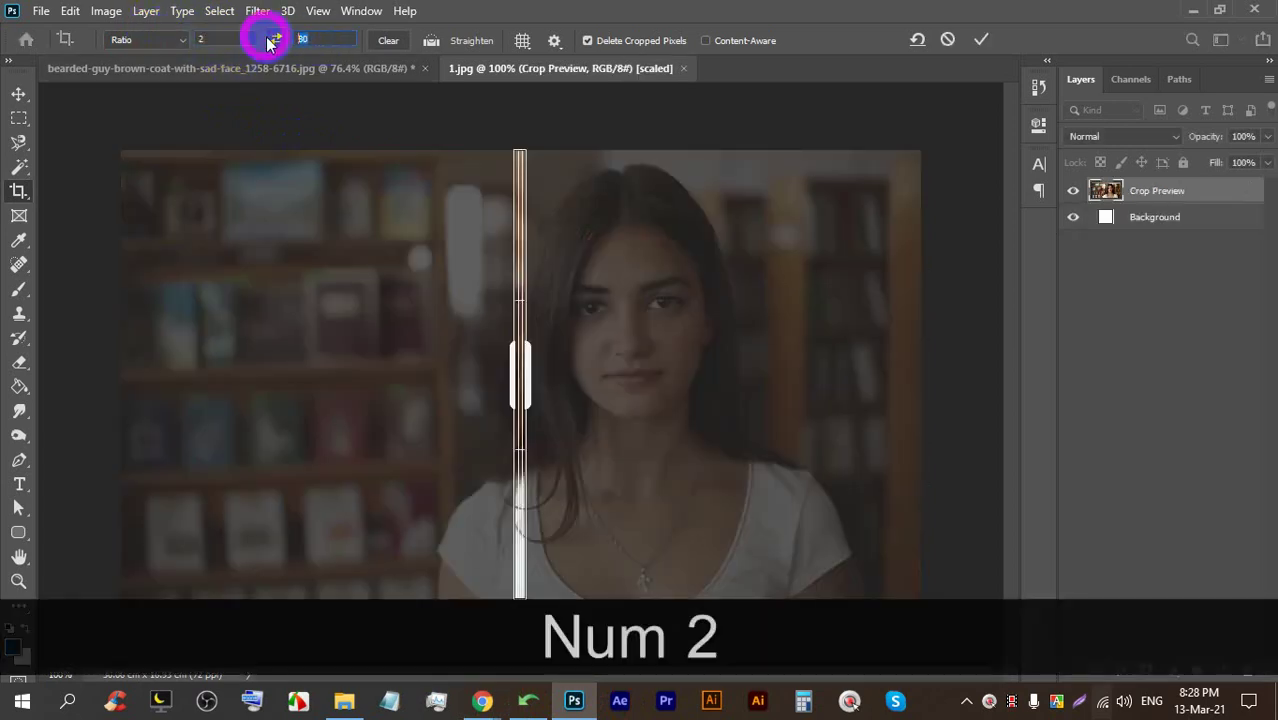
pyautogui.write('2')
pyautogui.click(515, 118)
pyautogui.moveTo(519, 145); pyautogui.dragTo(384, 299)
pyautogui.moveTo(508, 568); pyautogui.dragTo(501, 587)
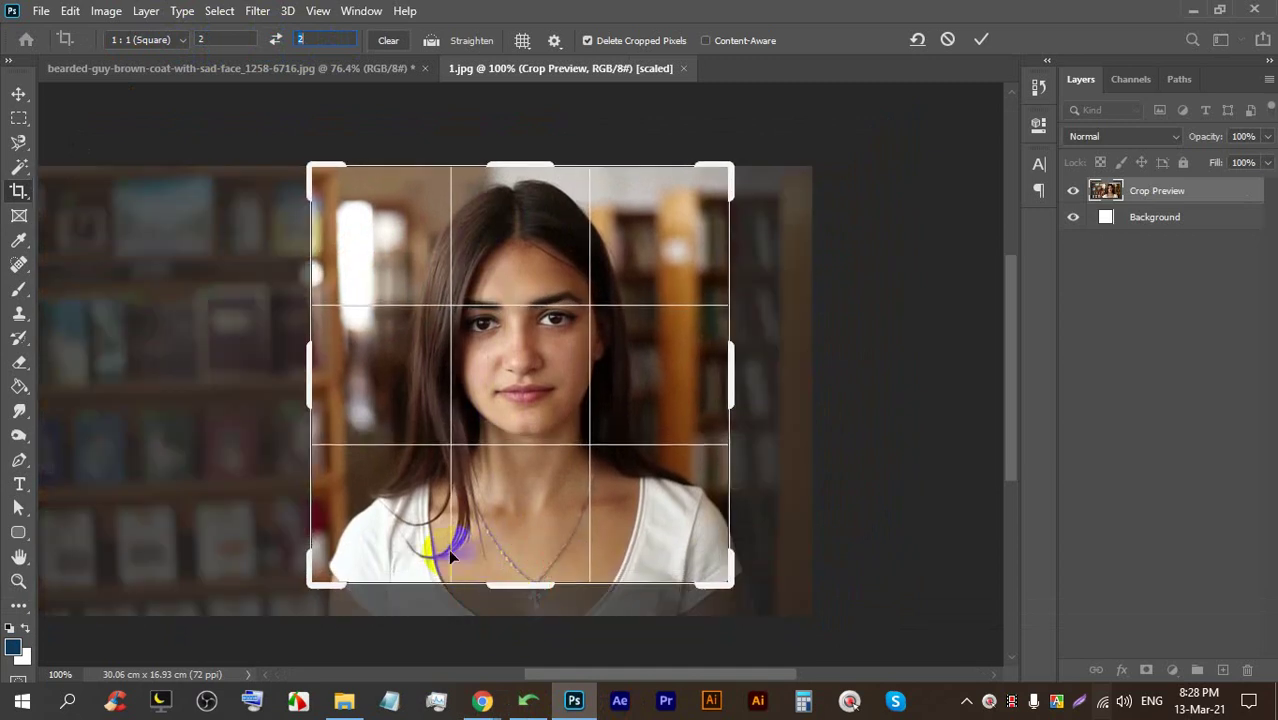
pyautogui.click(980, 41)
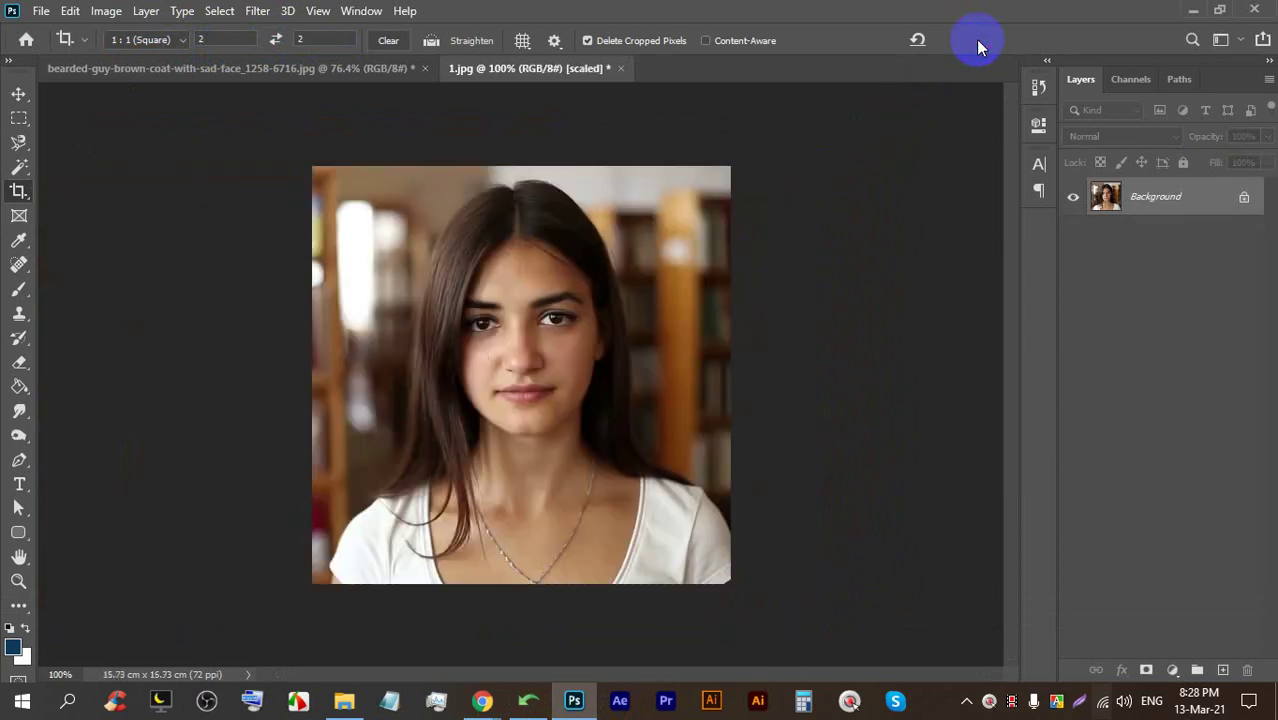
pyautogui.scroll(1, 427, 394)
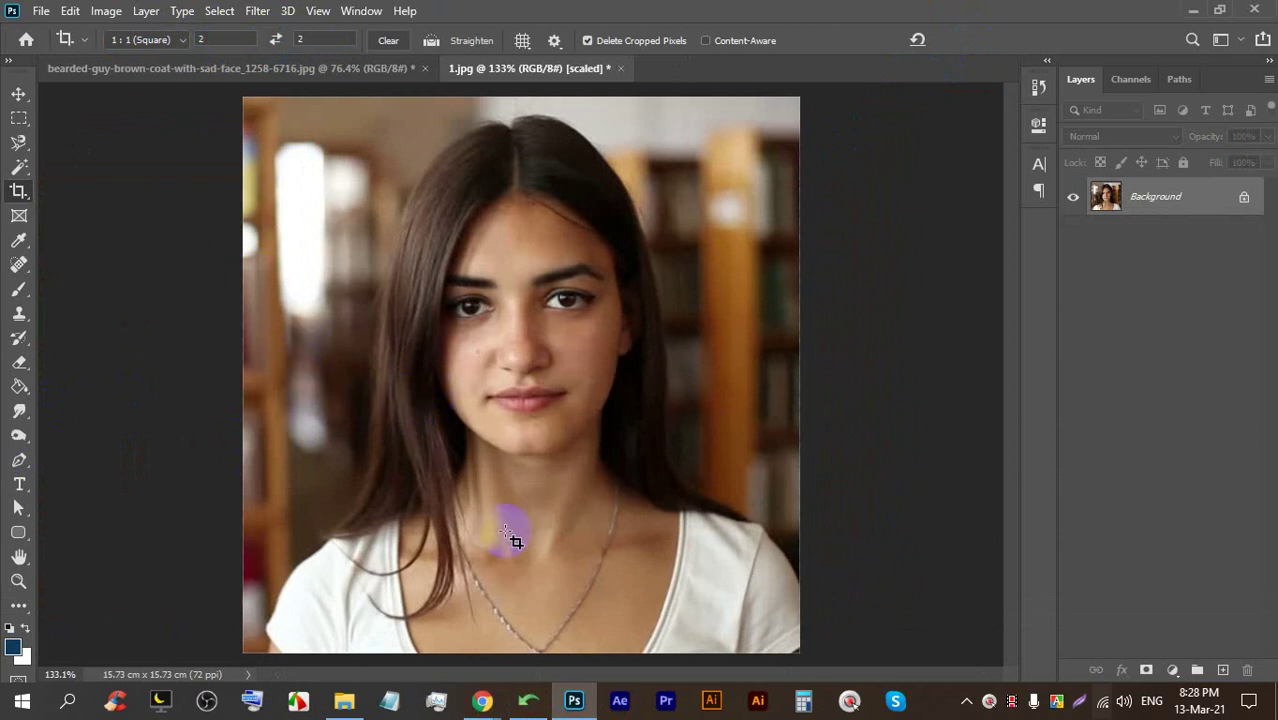
pyautogui.scroll(-1, 622, 384)
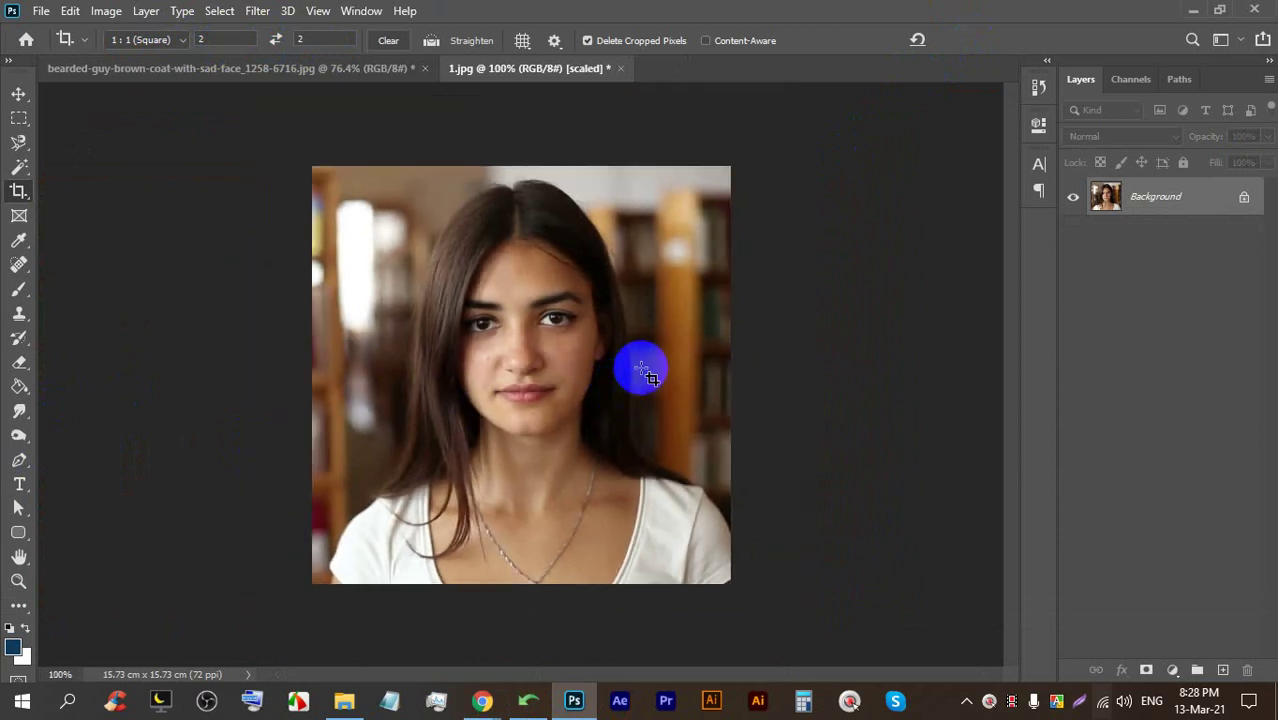
# In the Image Size settings, switch the dimension units to inches and set the resolution to 300 pixels/inch
pyautogui.hotkey('ctrl', 'alt', 'i')
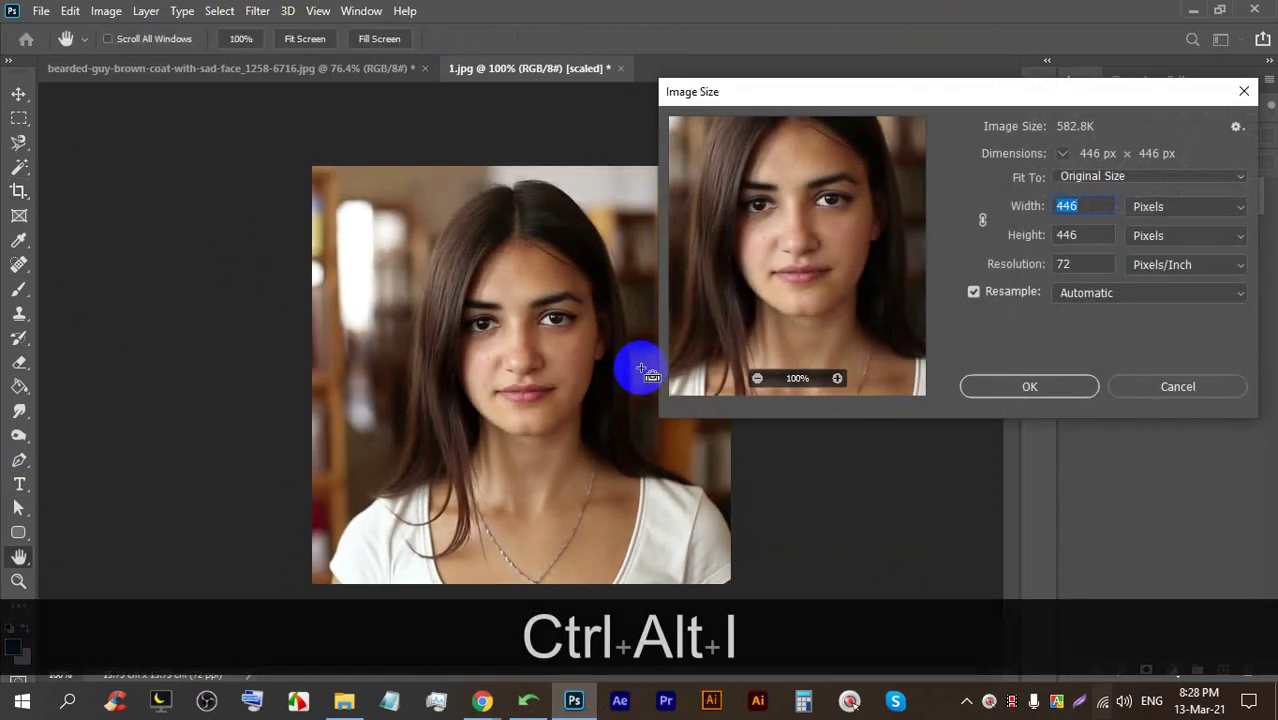
pyautogui.doubleClick(1063, 263)
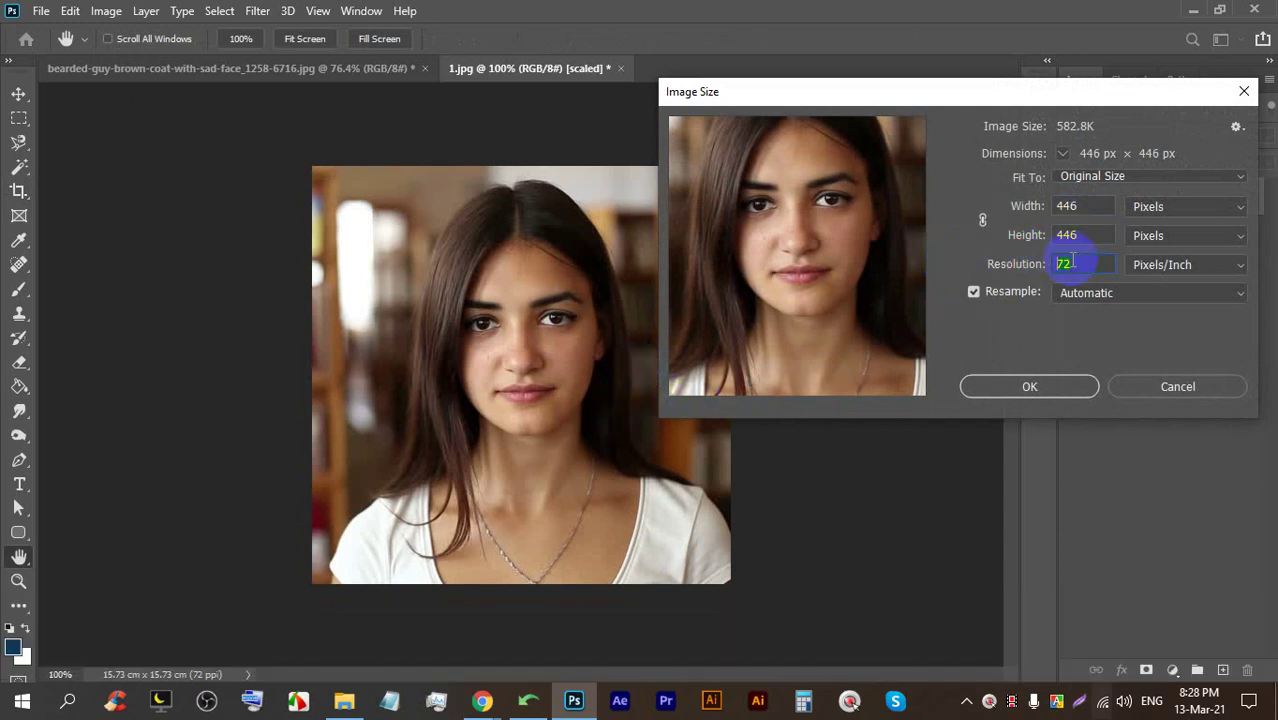
pyautogui.click(1150, 207)
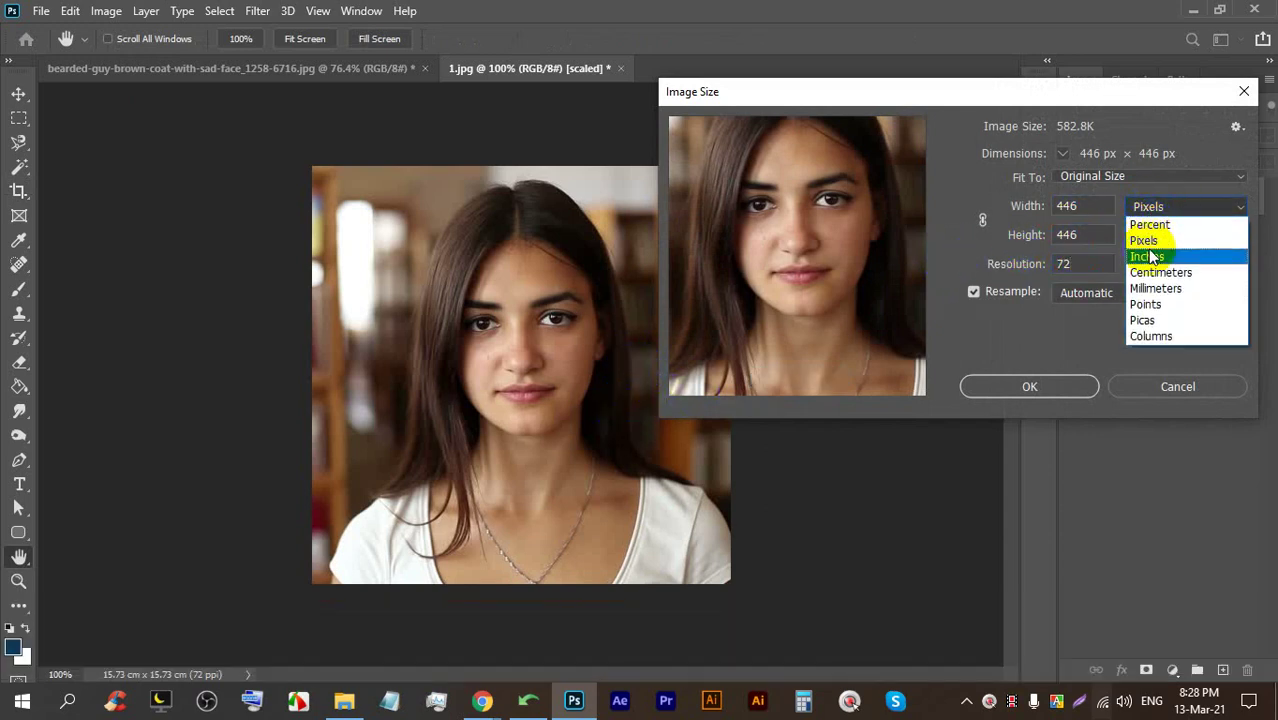
pyautogui.click(1150, 257)
pyautogui.click(1044, 208)
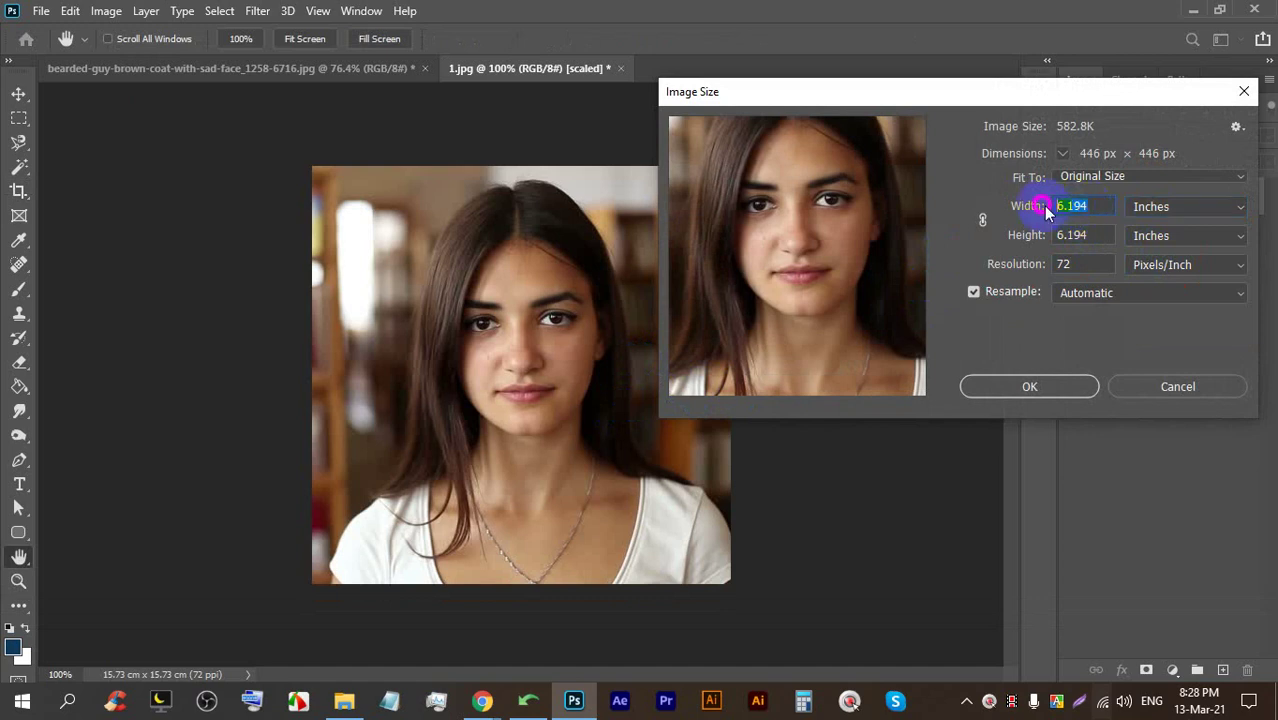
pyautogui.click(1000, 268)
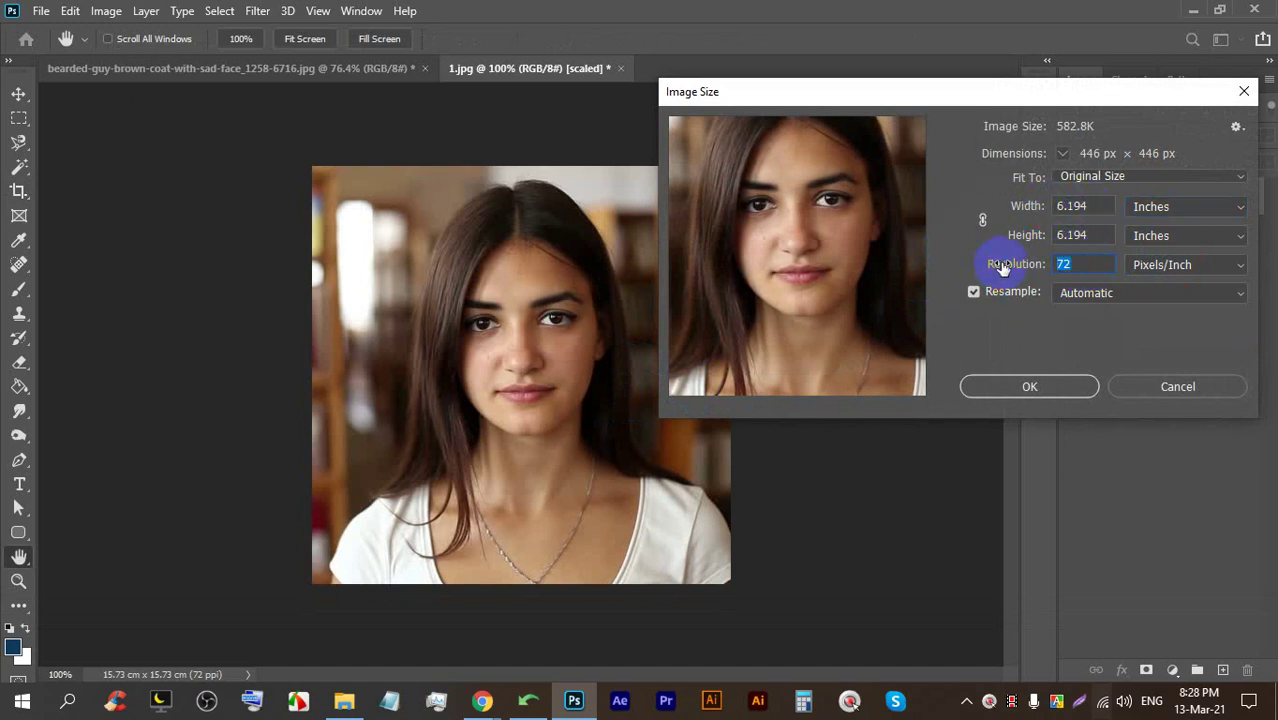
pyautogui.write('300')
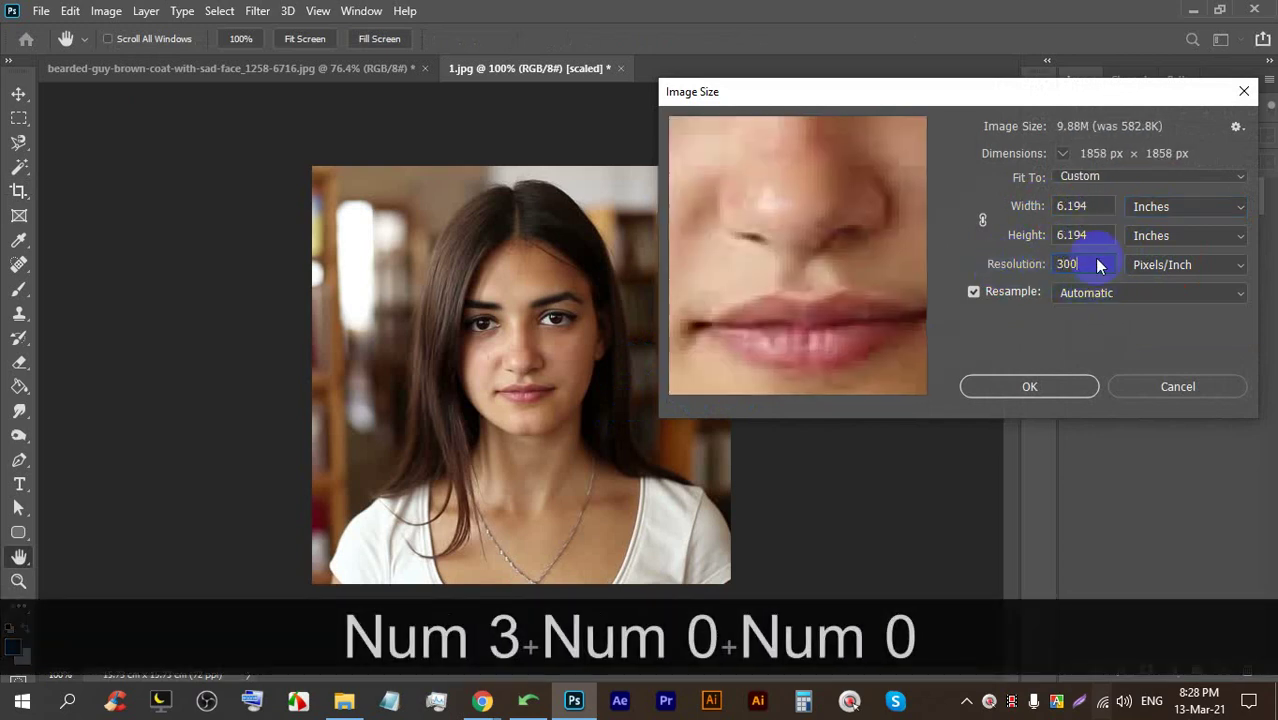
# Set the image's width and height to 2 inches each and apply the resize
pyautogui.click(1055, 207)
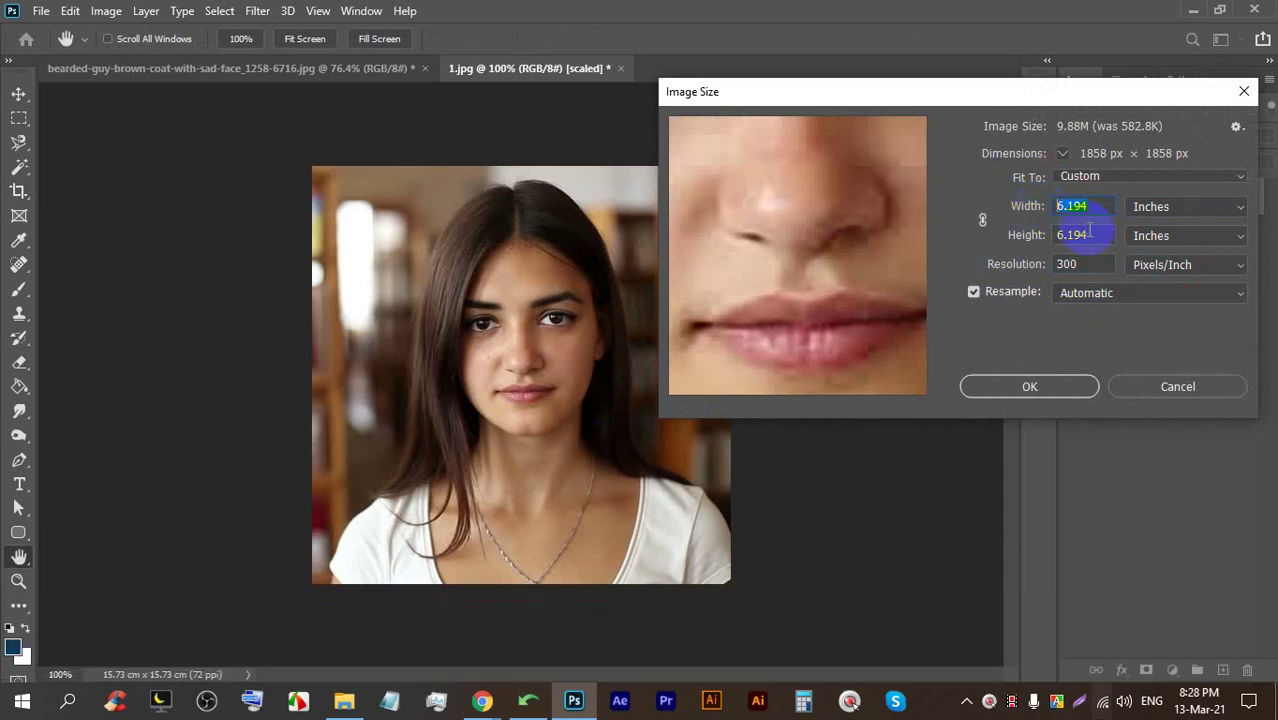
pyautogui.write('2')
pyautogui.click(1020, 238)
pyautogui.write('2')
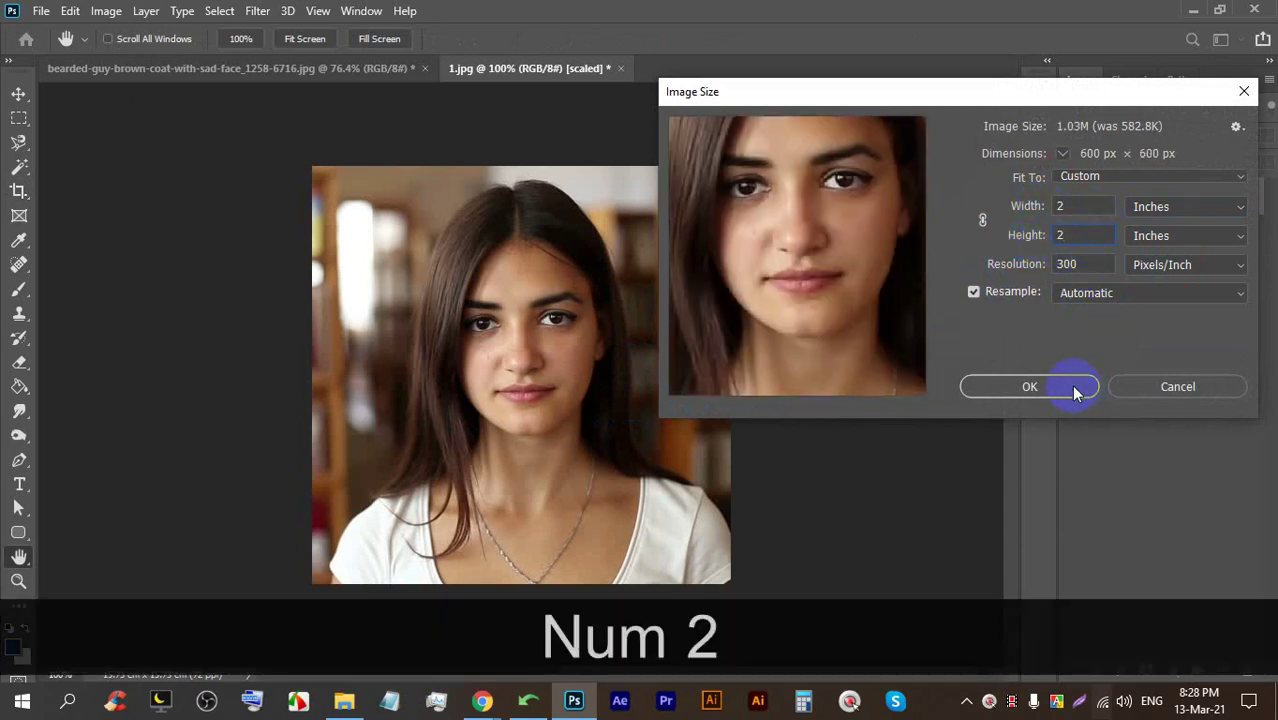
pyautogui.moveTo(740, 167)
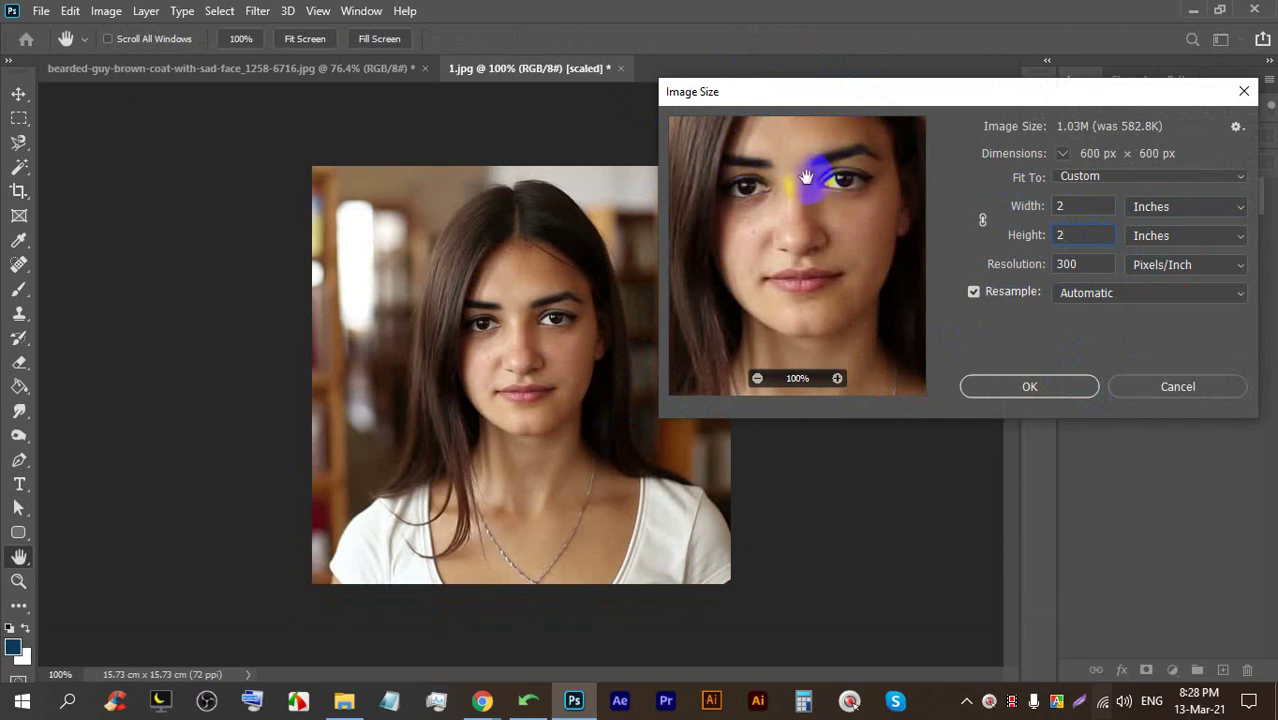
pyautogui.moveTo(813, 185); pyautogui.dragTo(835, 234)
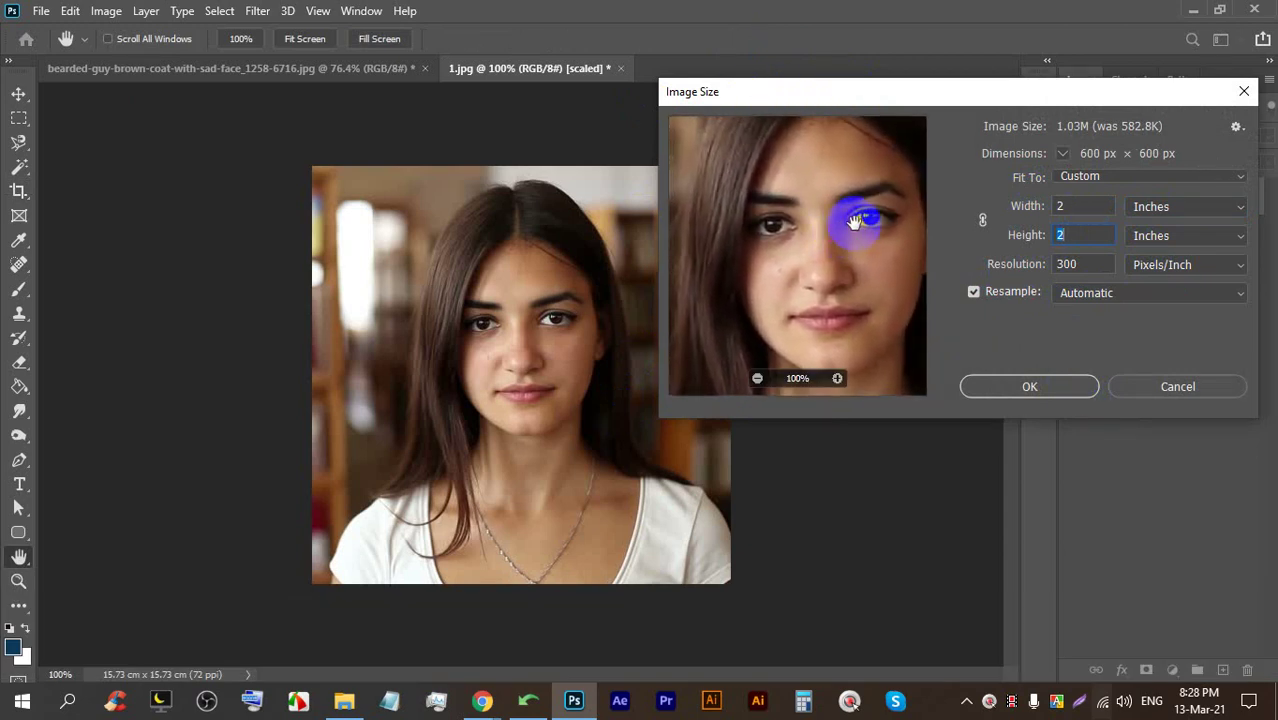
pyautogui.click(1033, 389)
pyautogui.press('c')
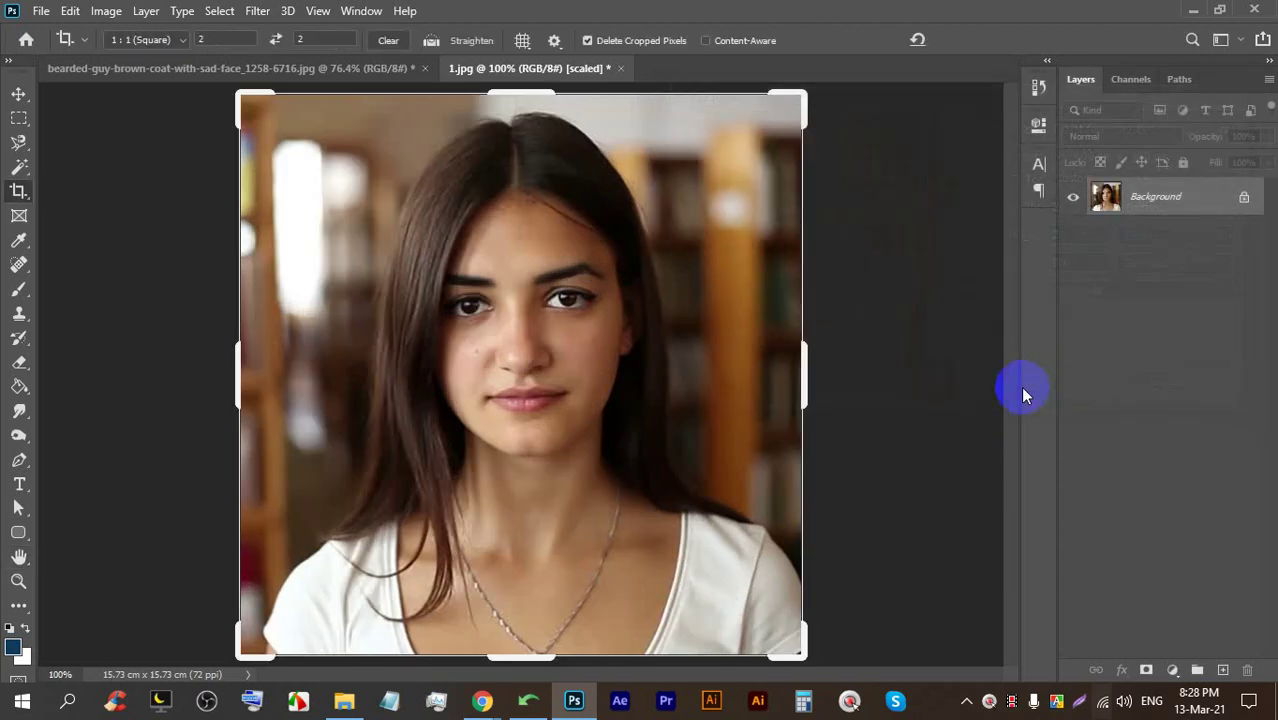
pyautogui.scroll(-2, 513, 328)
pyautogui.scroll(1, 508, 271)
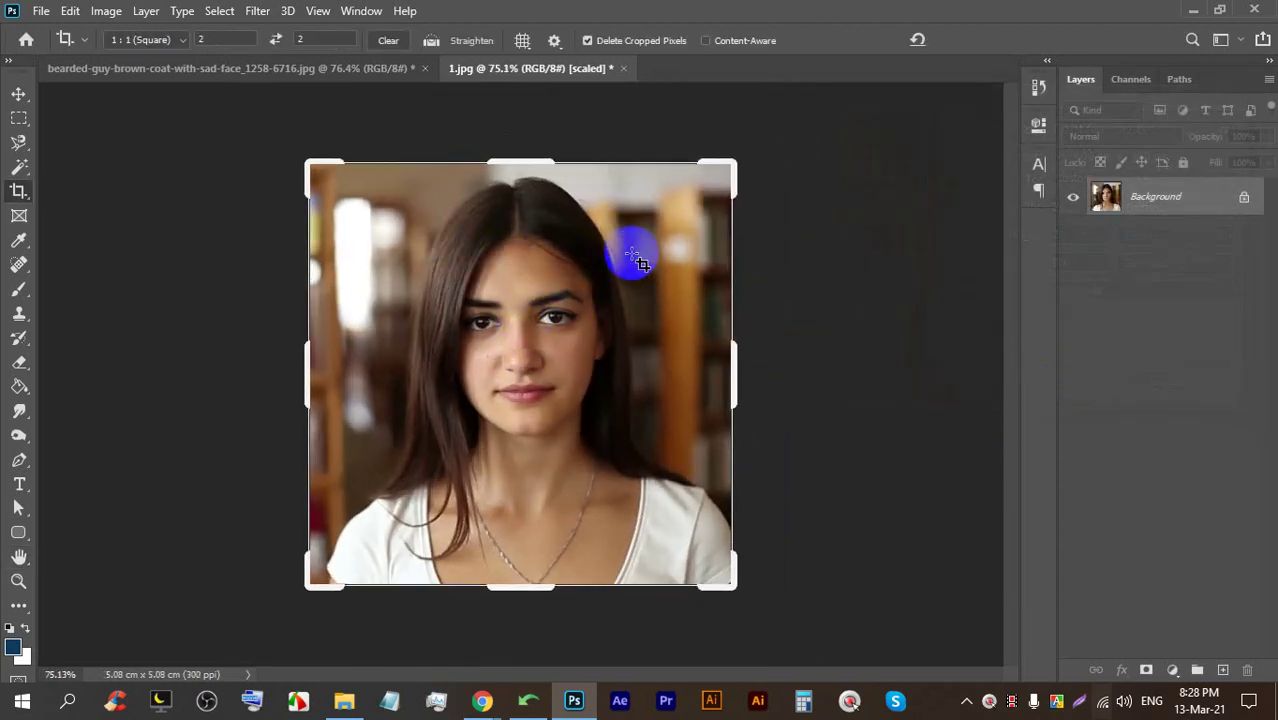
# Review the resized photo's width, height and resolution in the Image Size settings, then close them without changes
pyautogui.click(122, 13)
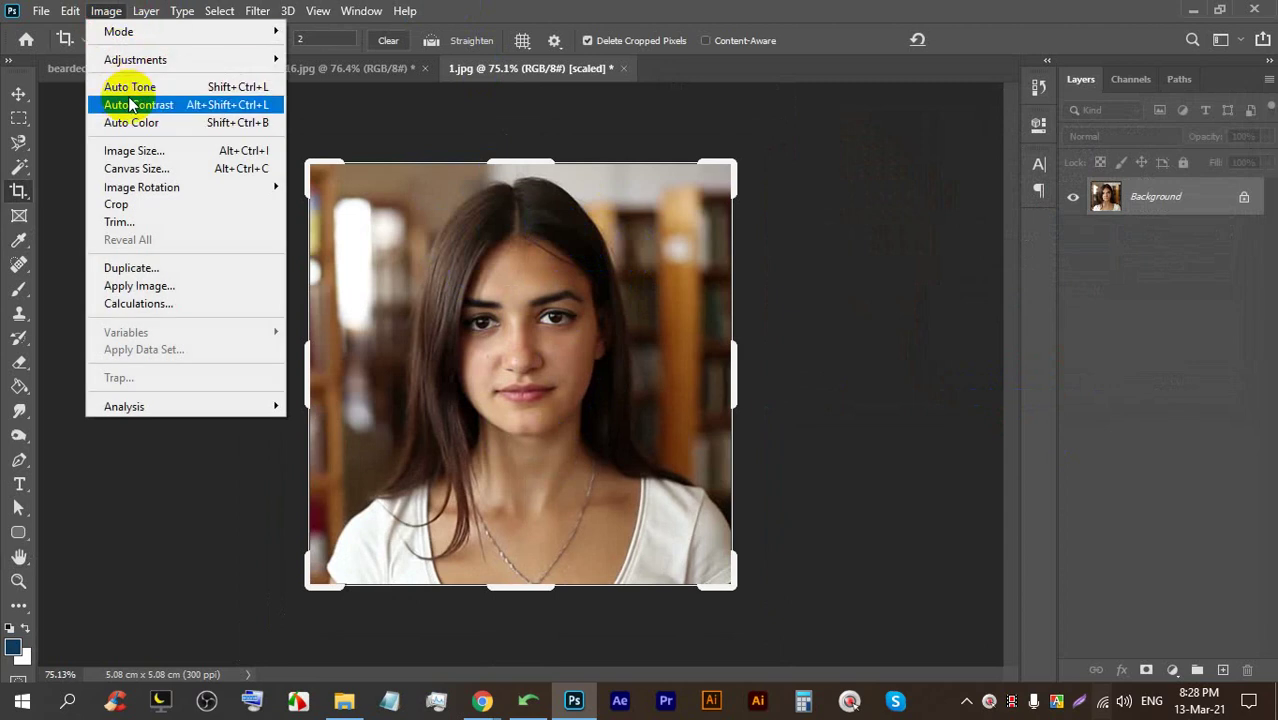
pyautogui.click(150, 155)
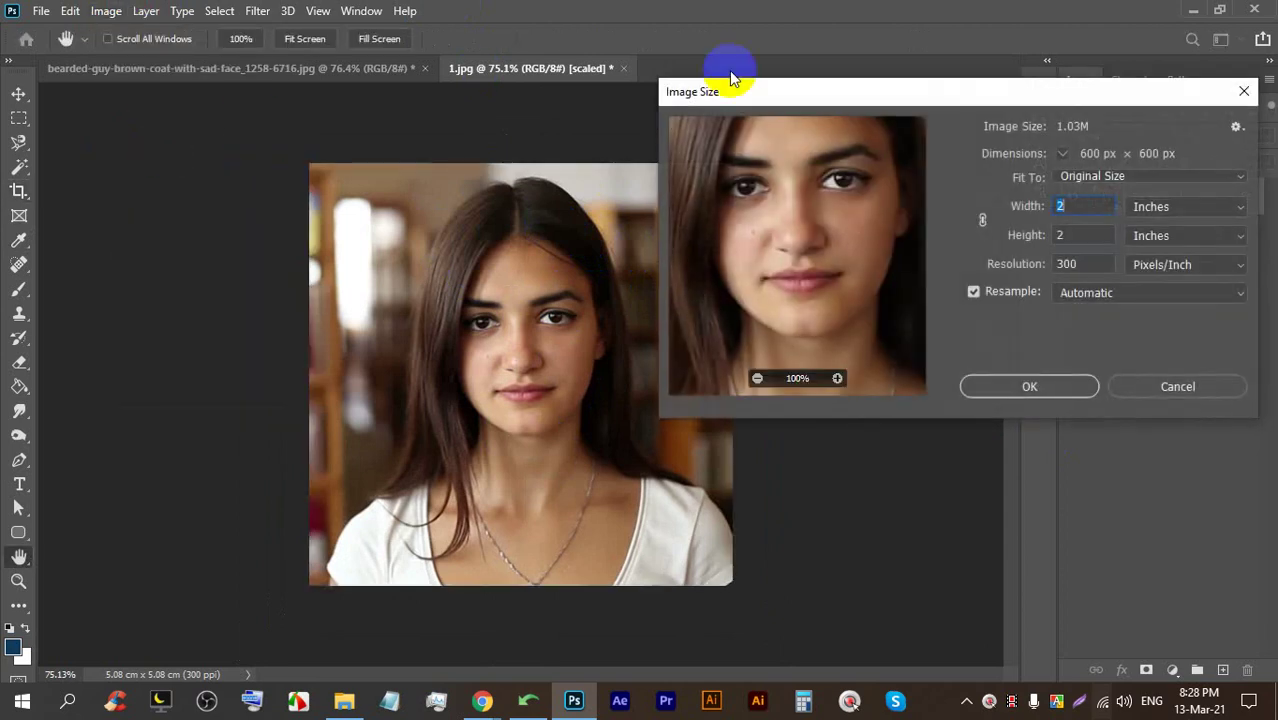
pyautogui.click(1070, 206)
pyautogui.click(1072, 236)
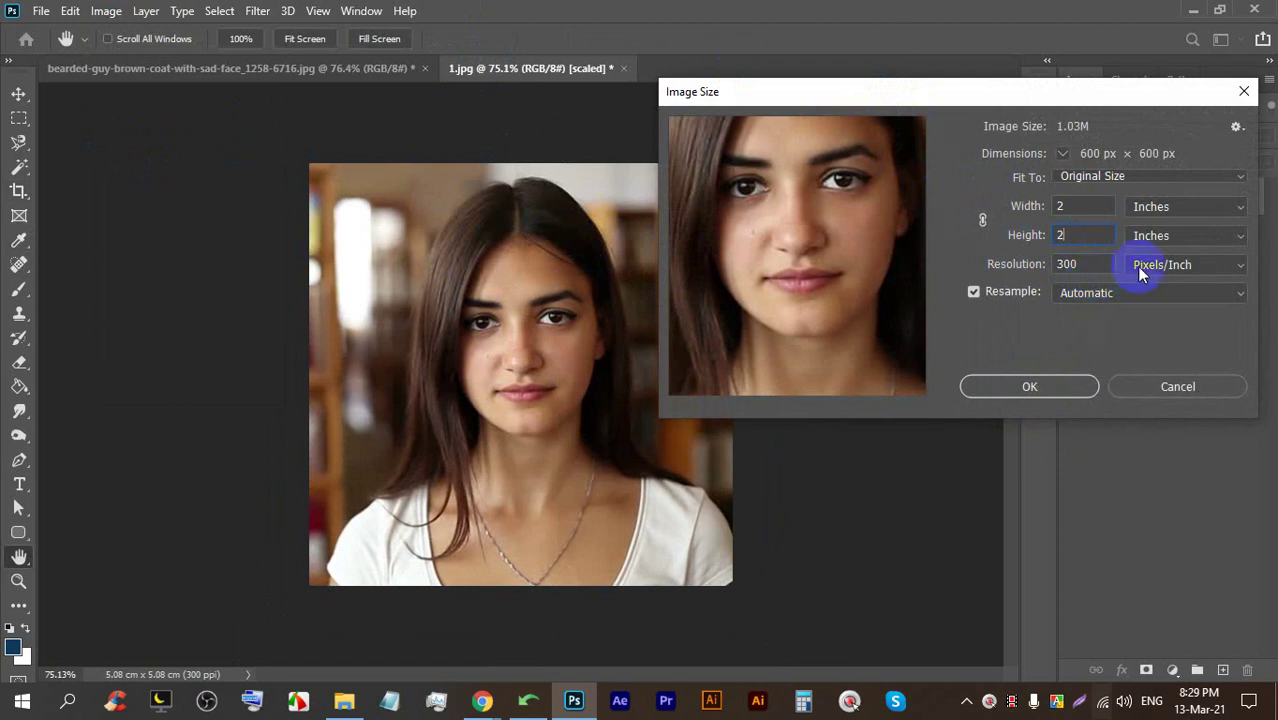
pyautogui.click(1162, 386)
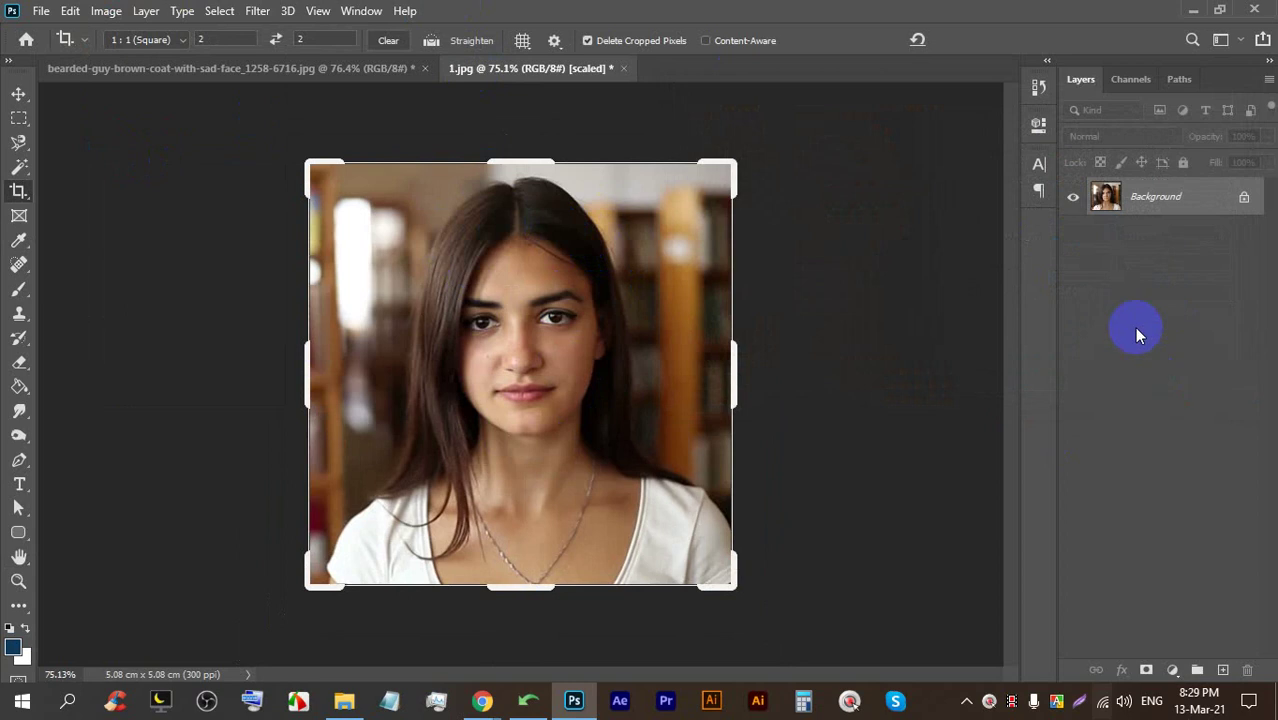
pyautogui.scroll(-3, 542, 285)
pyautogui.scroll(1, 520, 420)
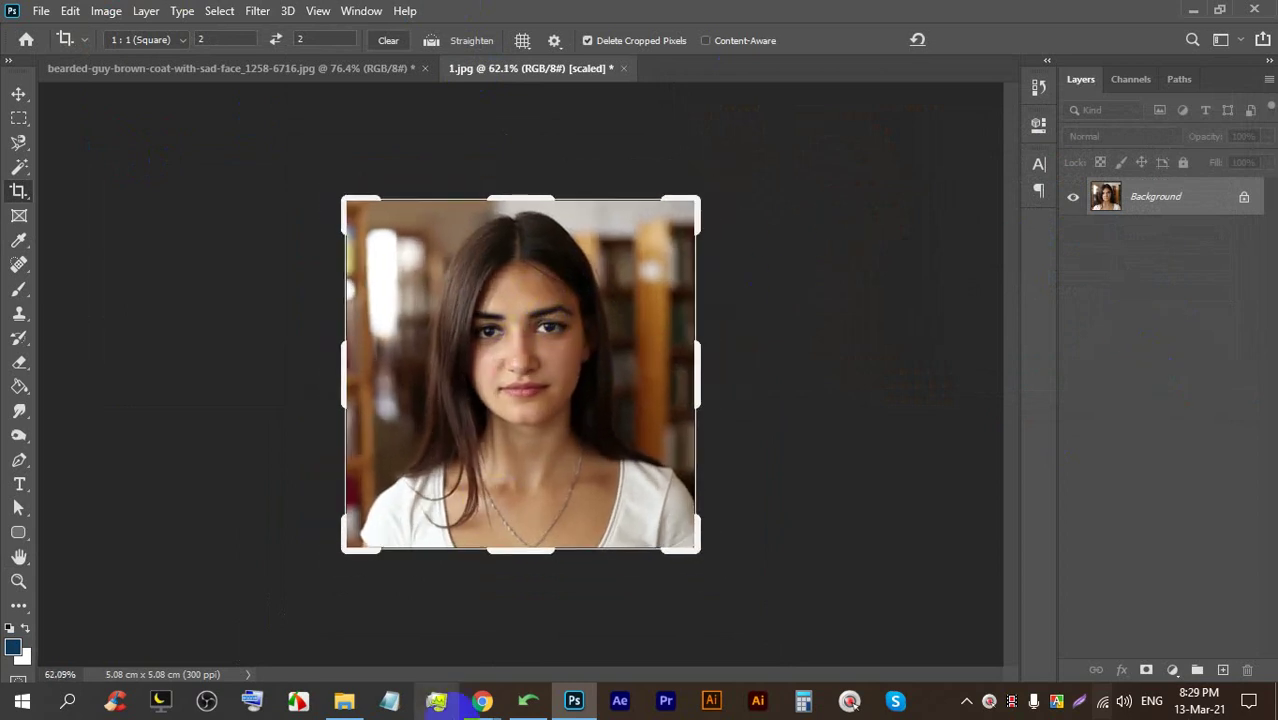
# Check the Google Meet call in Chrome, return to Photoshop and open 220-SM892625.jpg from the LEDP Image folder
pyautogui.click(481, 703)
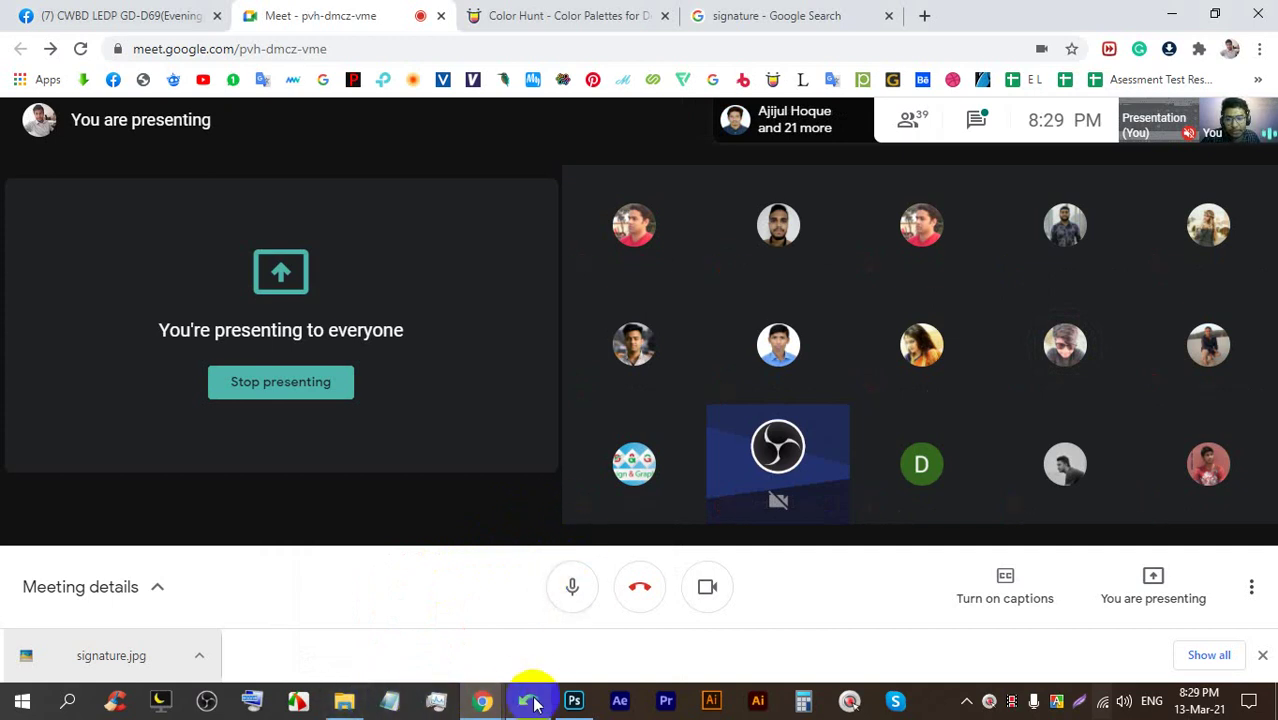
pyautogui.click(574, 700)
pyautogui.click(41, 11)
pyautogui.click(60, 49)
pyautogui.scroll(-5, 722, 371)
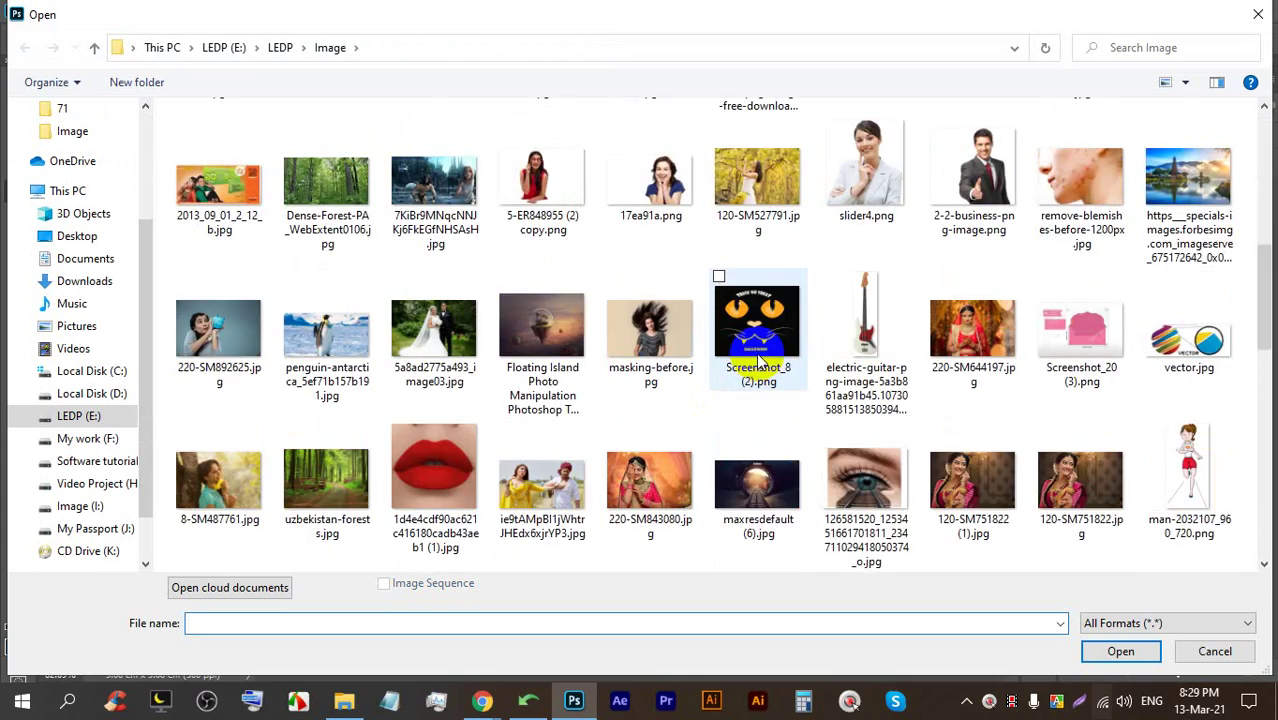
pyautogui.scroll(-3, 572, 366)
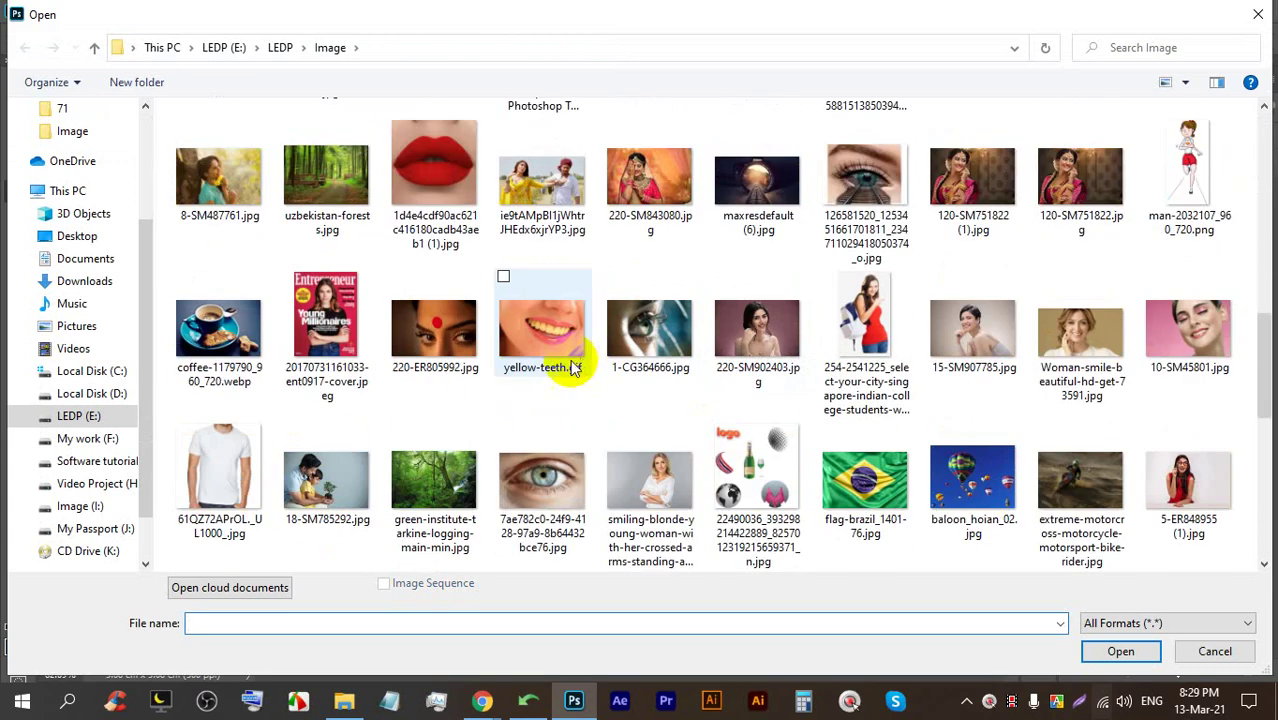
pyautogui.scroll(3, 560, 370)
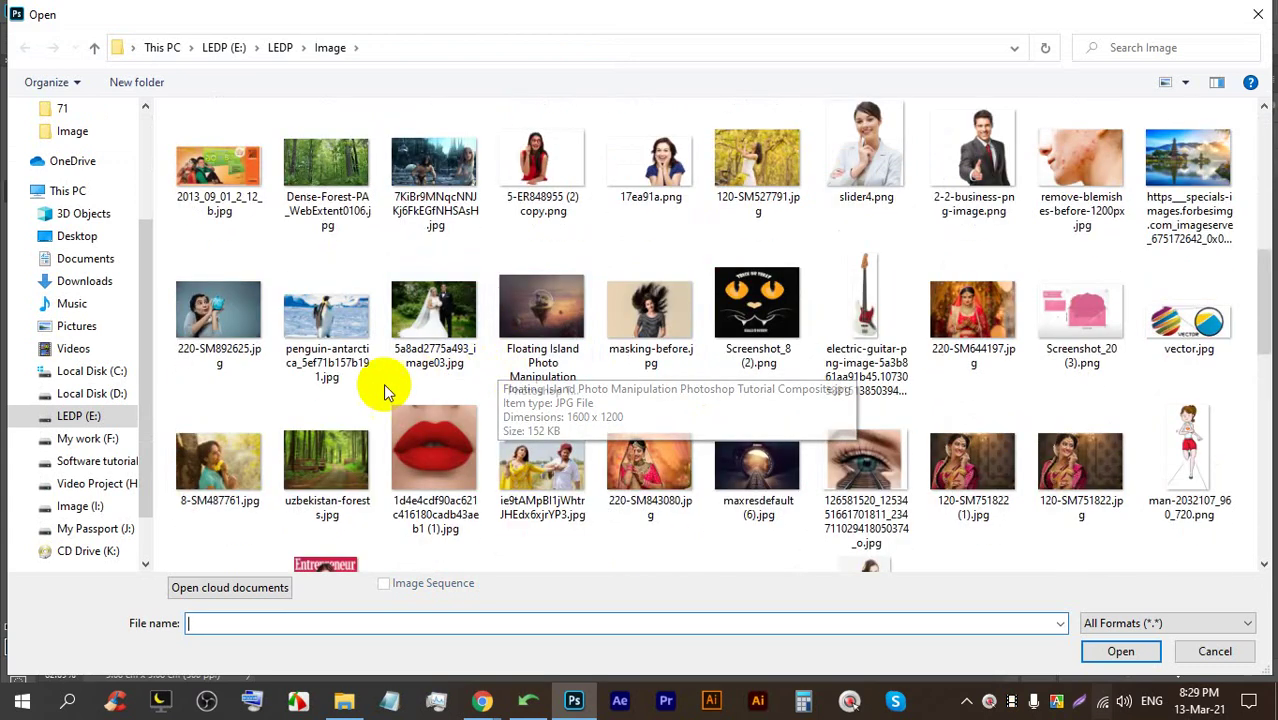
pyautogui.doubleClick(208, 312)
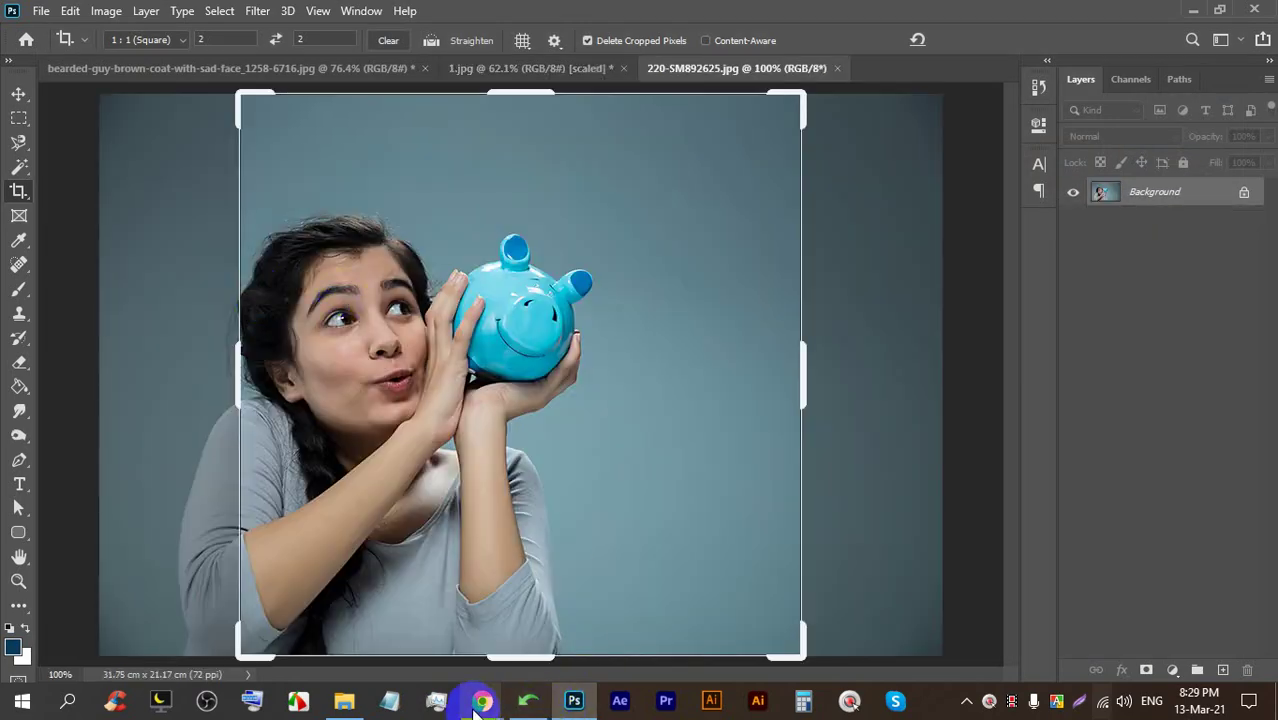
# Switch to the Google Meet call in Chrome, mute the unmuted participant and return to Photoshop
pyautogui.click(481, 702)
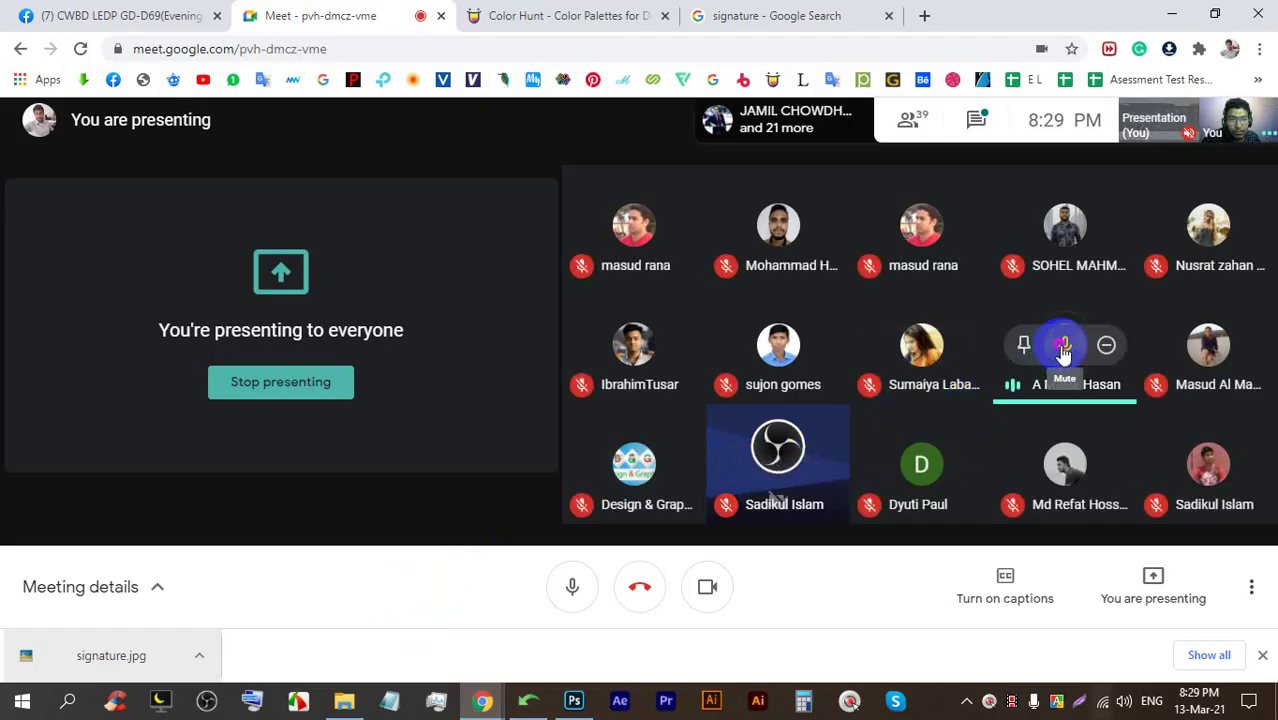
pyautogui.click(1063, 350)
pyautogui.click(748, 400)
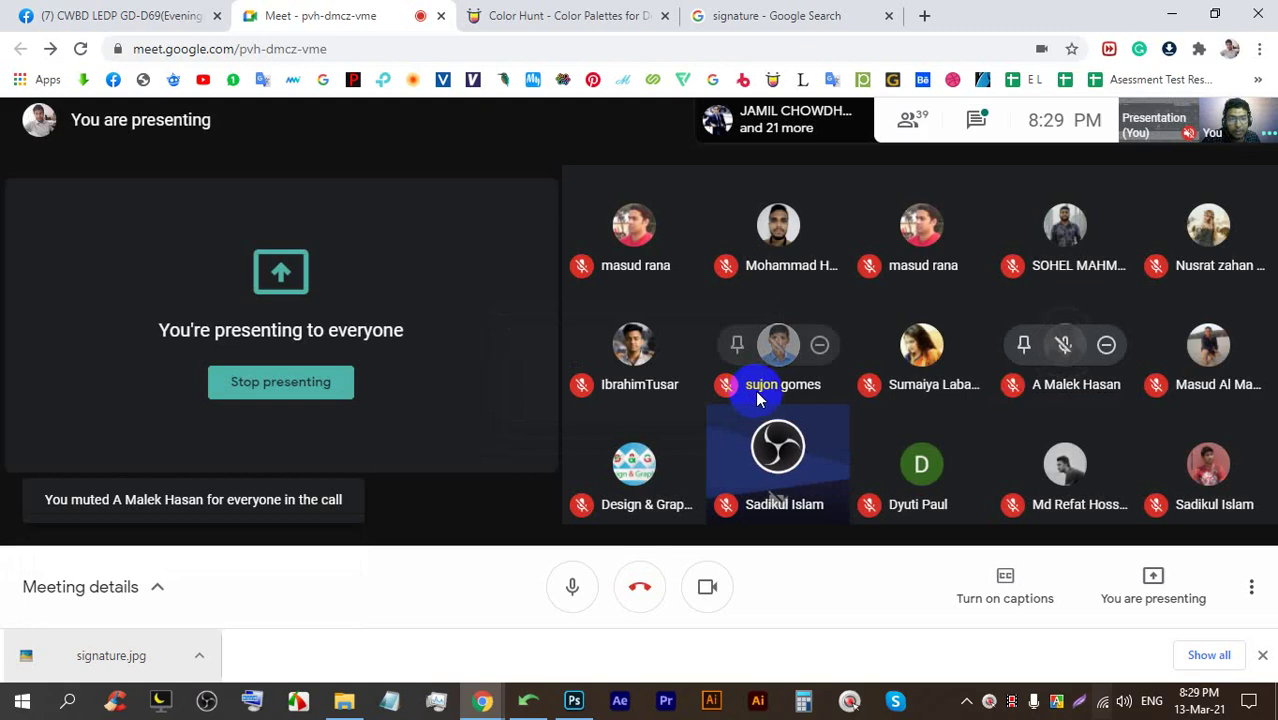
pyautogui.click(574, 701)
pyautogui.scroll(-1, 675, 558)
pyautogui.scroll(1, 470, 180)
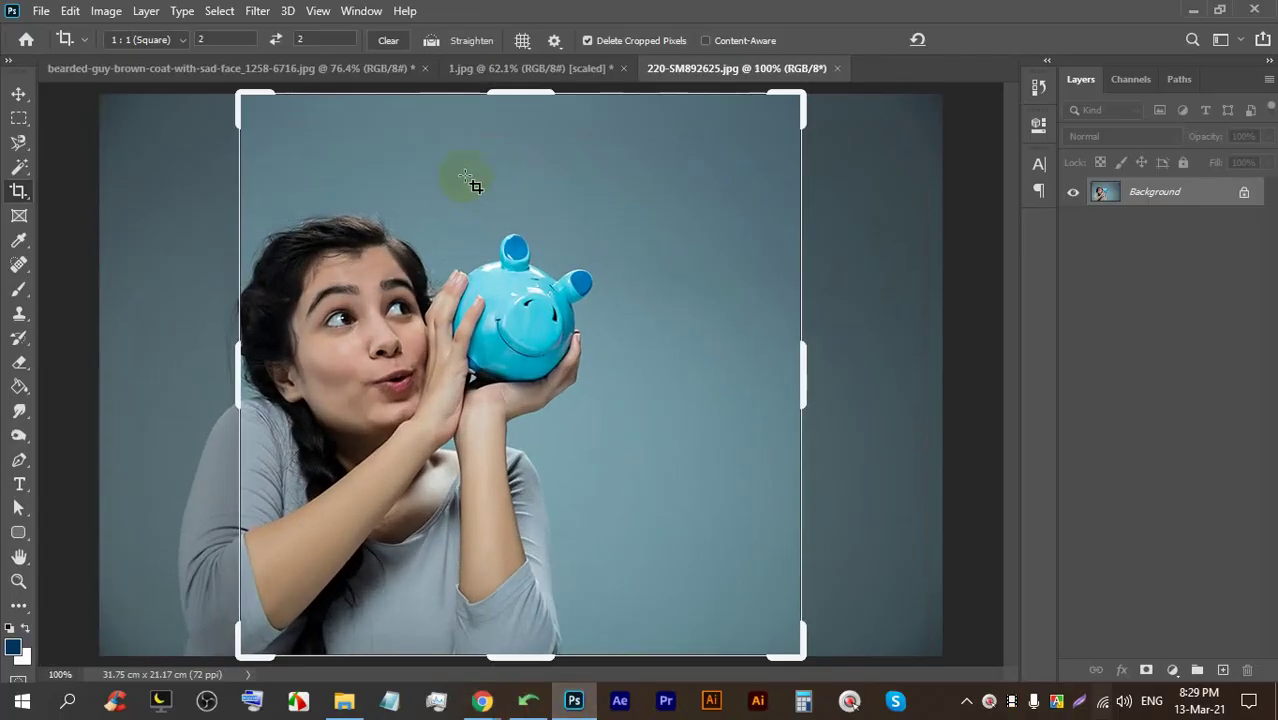
# Clear the existing crop ratio and set a crop aspect ratio of 35 : 45
pyautogui.click(388, 41)
pyautogui.scroll(-1, 510, 200)
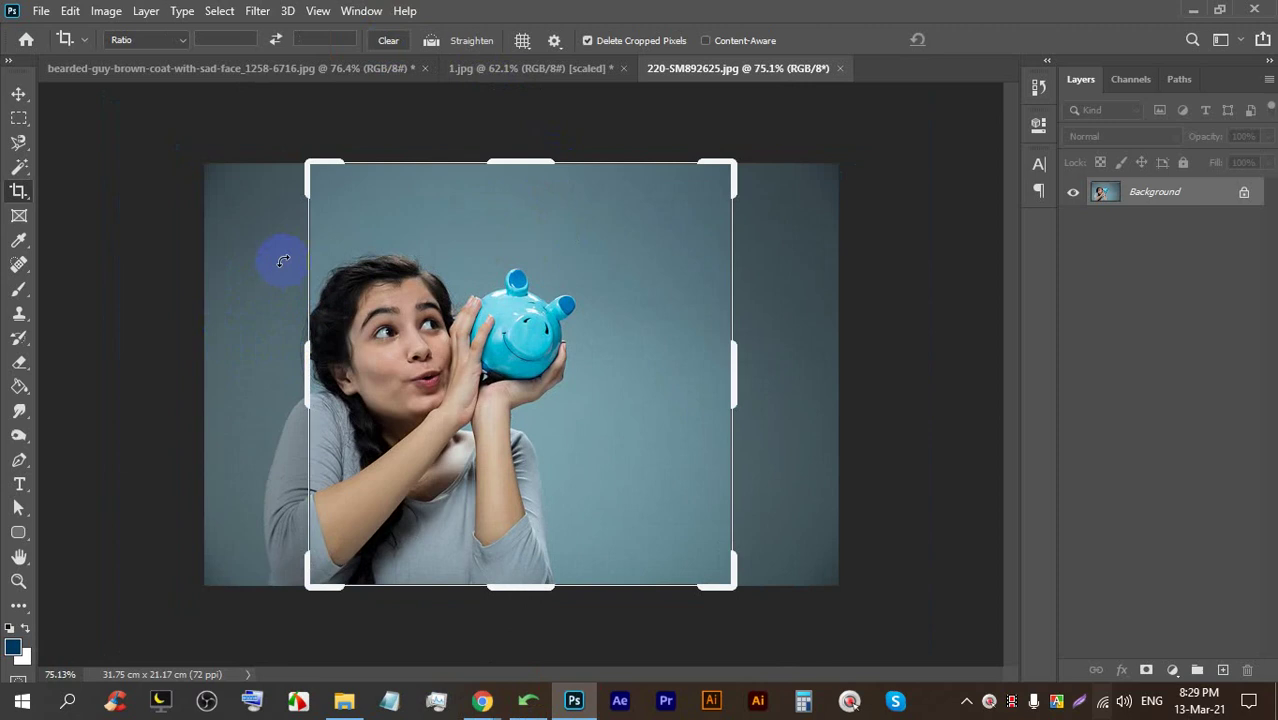
pyautogui.click(220, 38)
pyautogui.write('35')
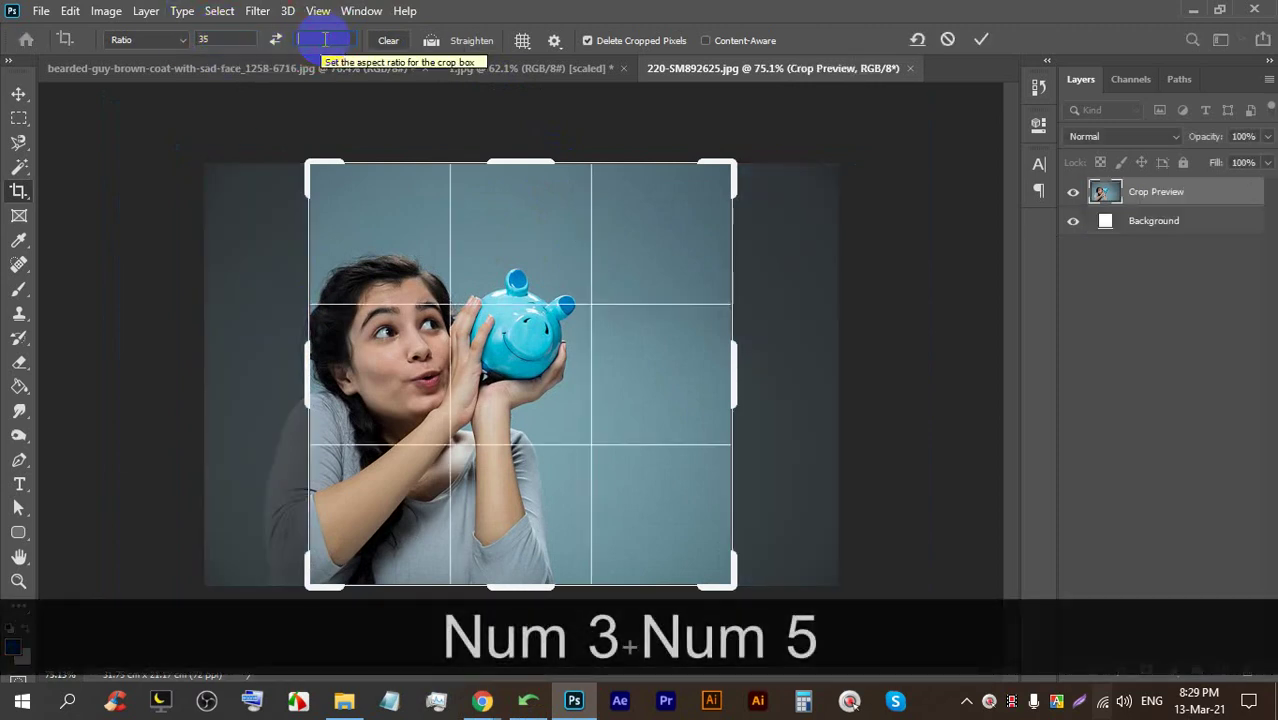
pyautogui.write('45')
# Reposition the photo within the crop box to frame the woman from the waist up, and apply the crop
pyautogui.moveTo(520, 162); pyautogui.dragTo(465, 185)
pyautogui.moveTo(501, 232); pyautogui.dragTo(610, 200)
pyautogui.moveTo(542, 178); pyautogui.dragTo(517, 193)
pyautogui.click(981, 40)
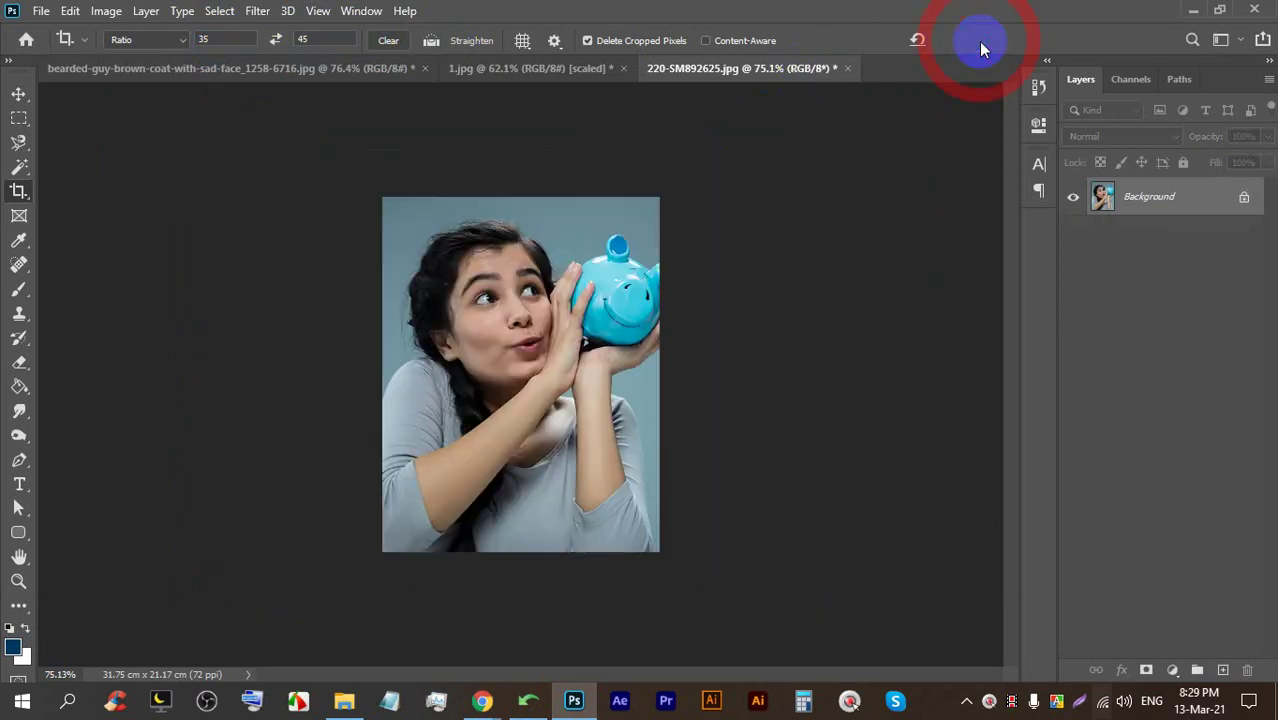
pyautogui.scroll(3, 402, 228)
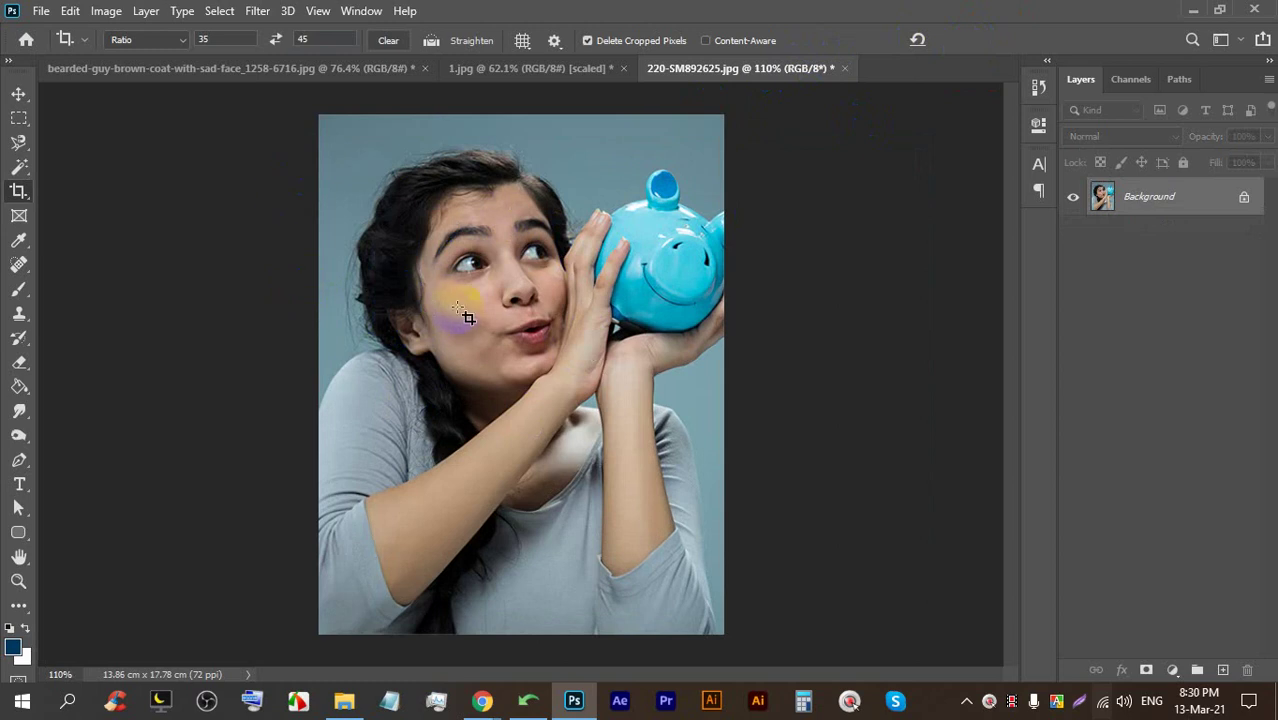
# Check the Google Meet call in Chrome and return to Photoshop
pyautogui.moveTo(482, 700)
pyautogui.click(422, 628)
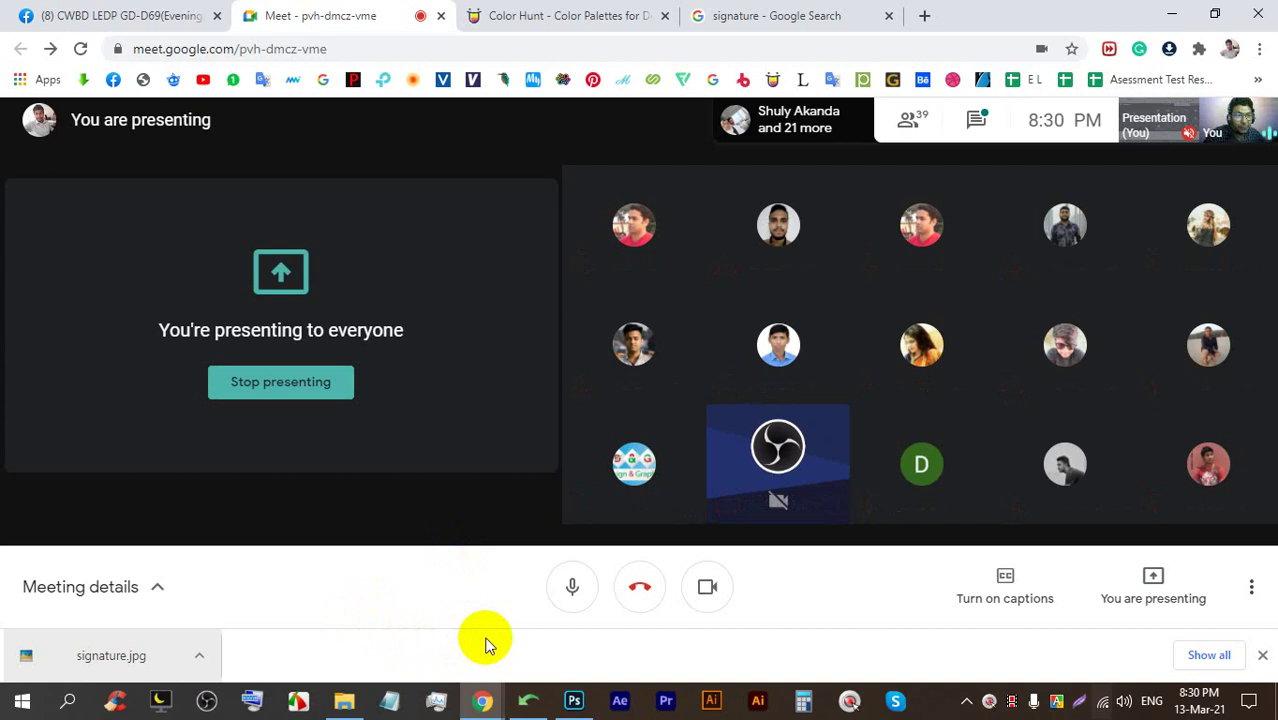
pyautogui.click(572, 700)
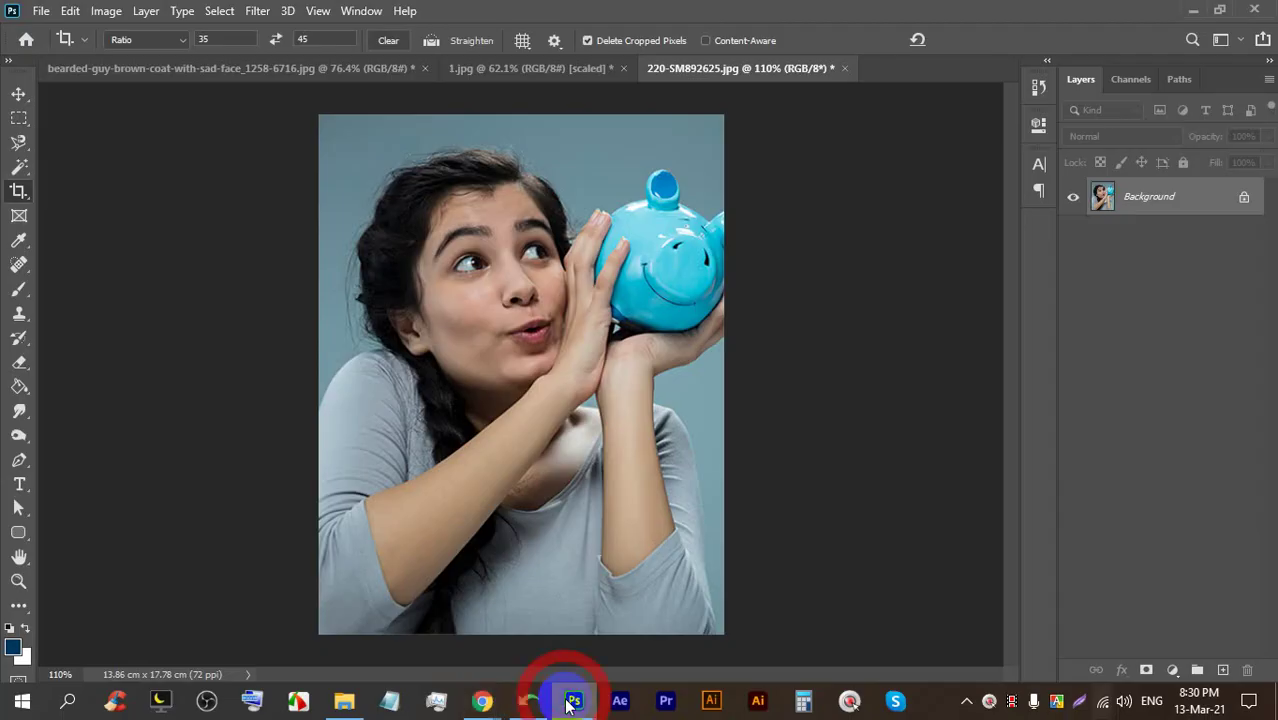
# Try resizing the cropped photo to 2 × 2 inches at 300 pixels/inch, and undo the resize
pyautogui.click(112, 10)
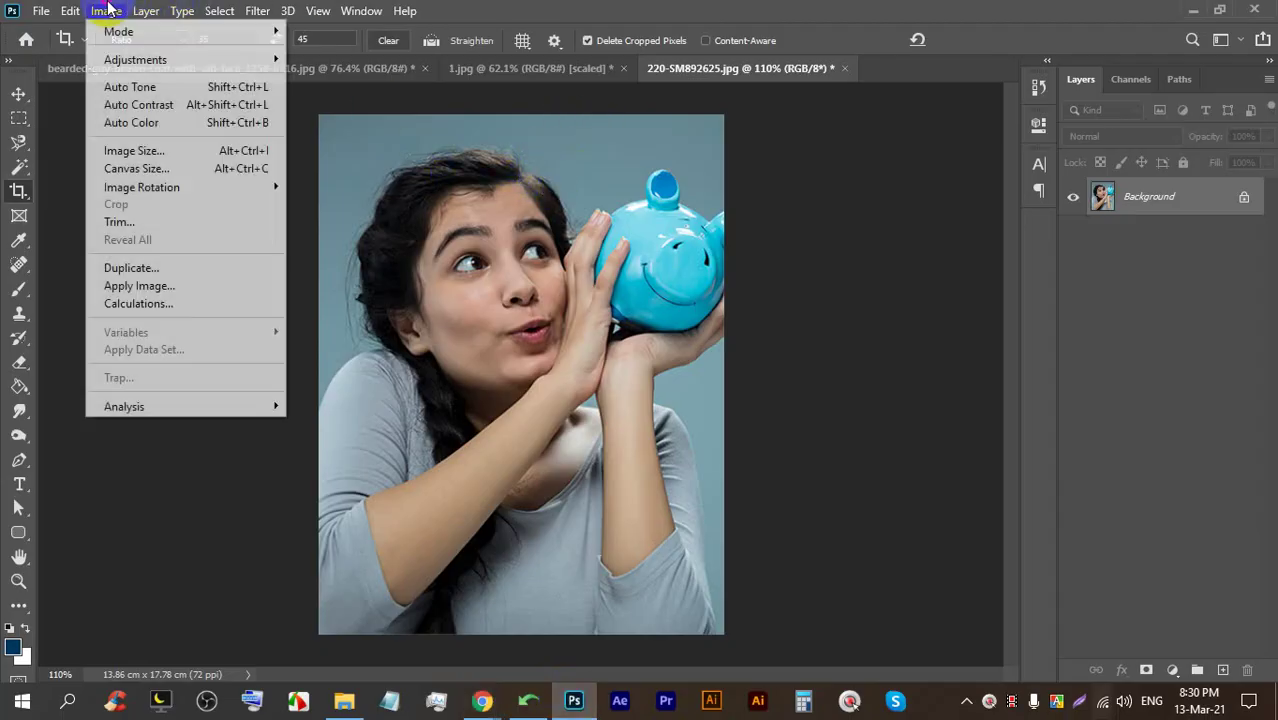
pyautogui.click(155, 152)
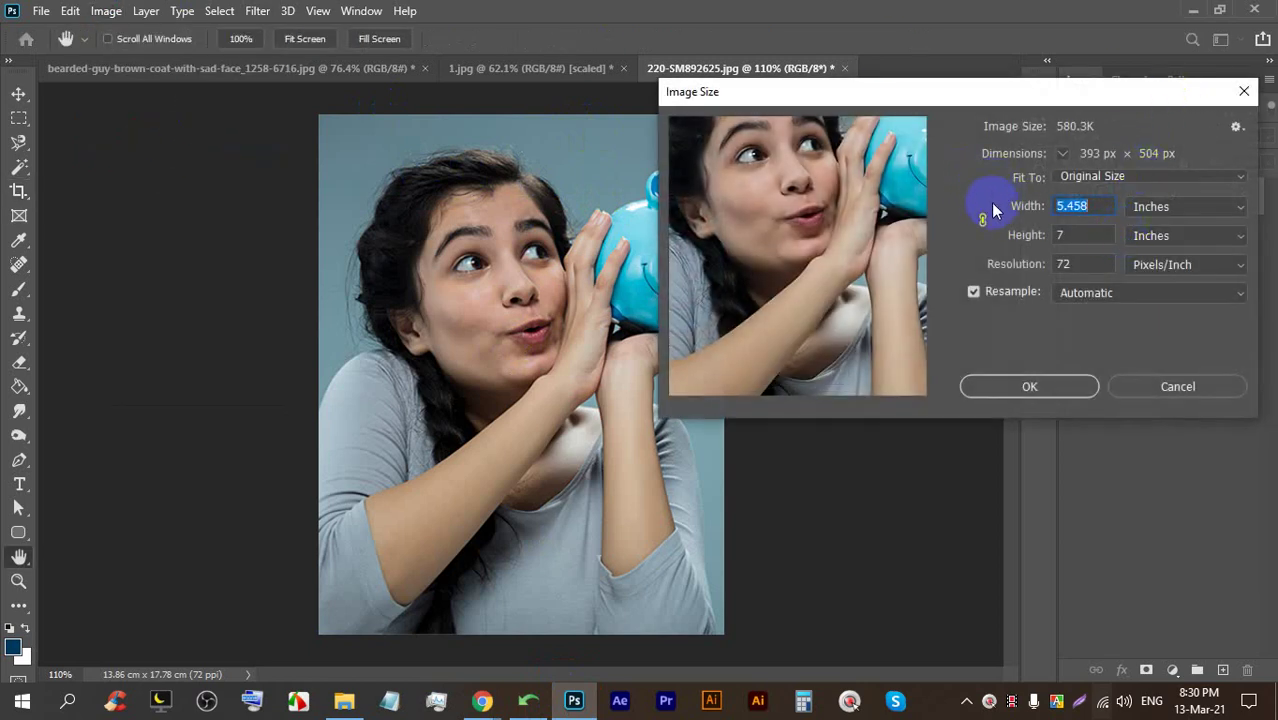
pyautogui.moveTo(1102, 207); pyautogui.dragTo(1046, 235)
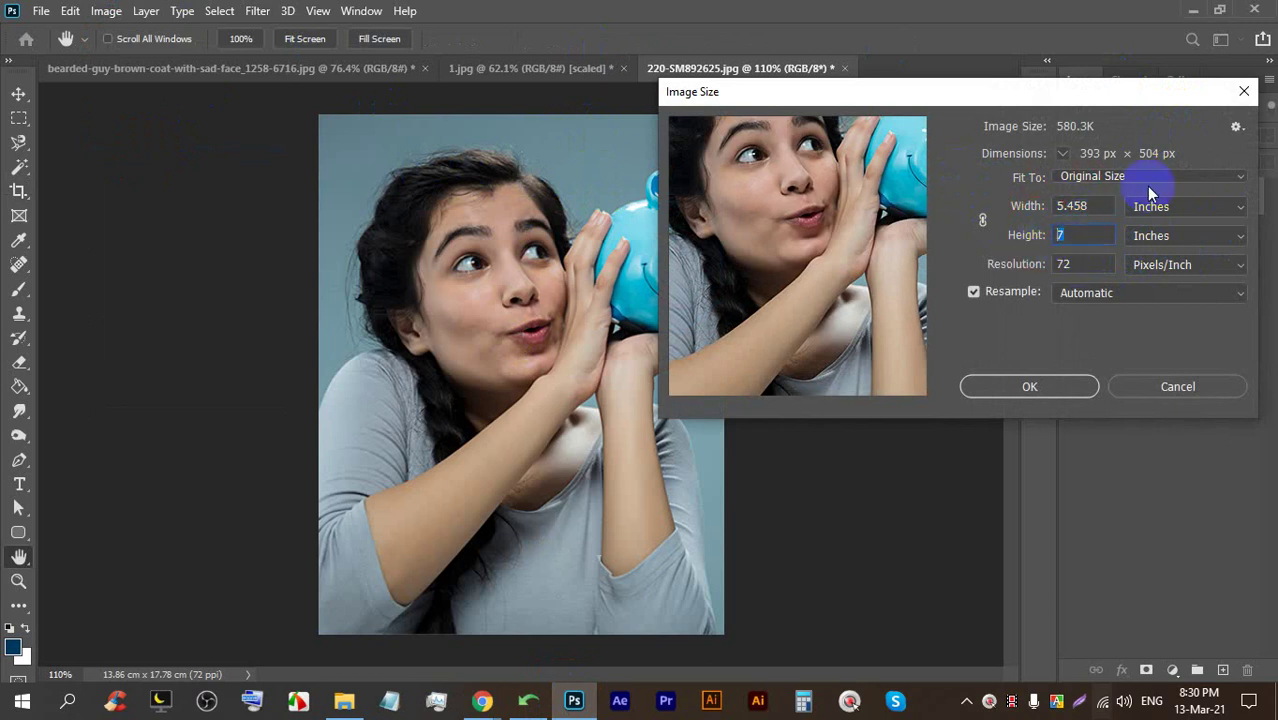
pyautogui.click(1003, 258)
pyautogui.write('300')
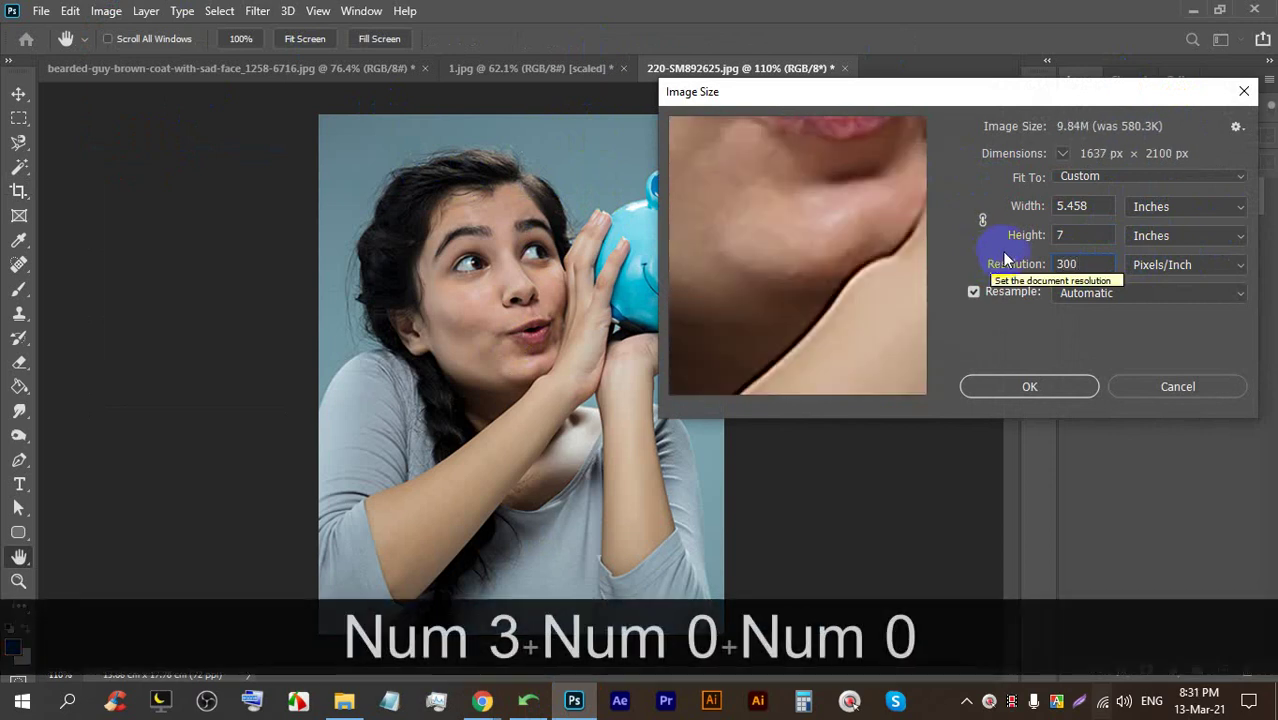
pyautogui.click(1018, 206)
pyautogui.write('2')
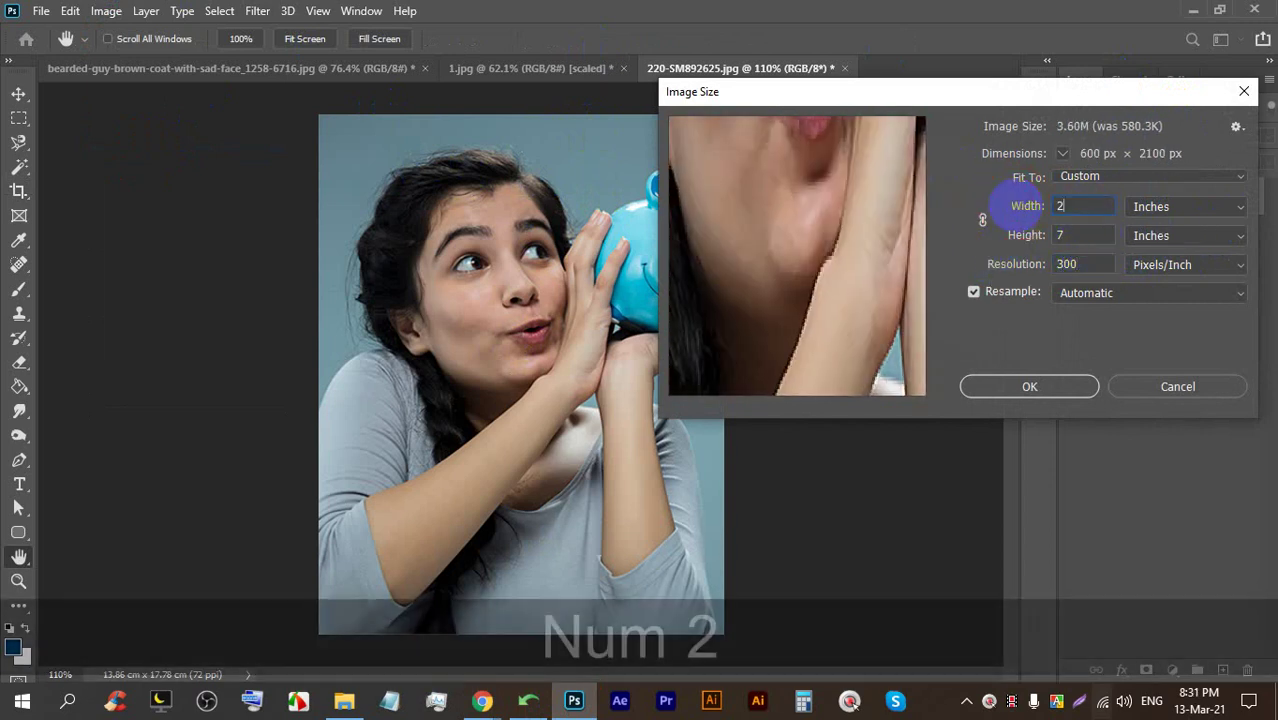
pyautogui.click(1051, 235)
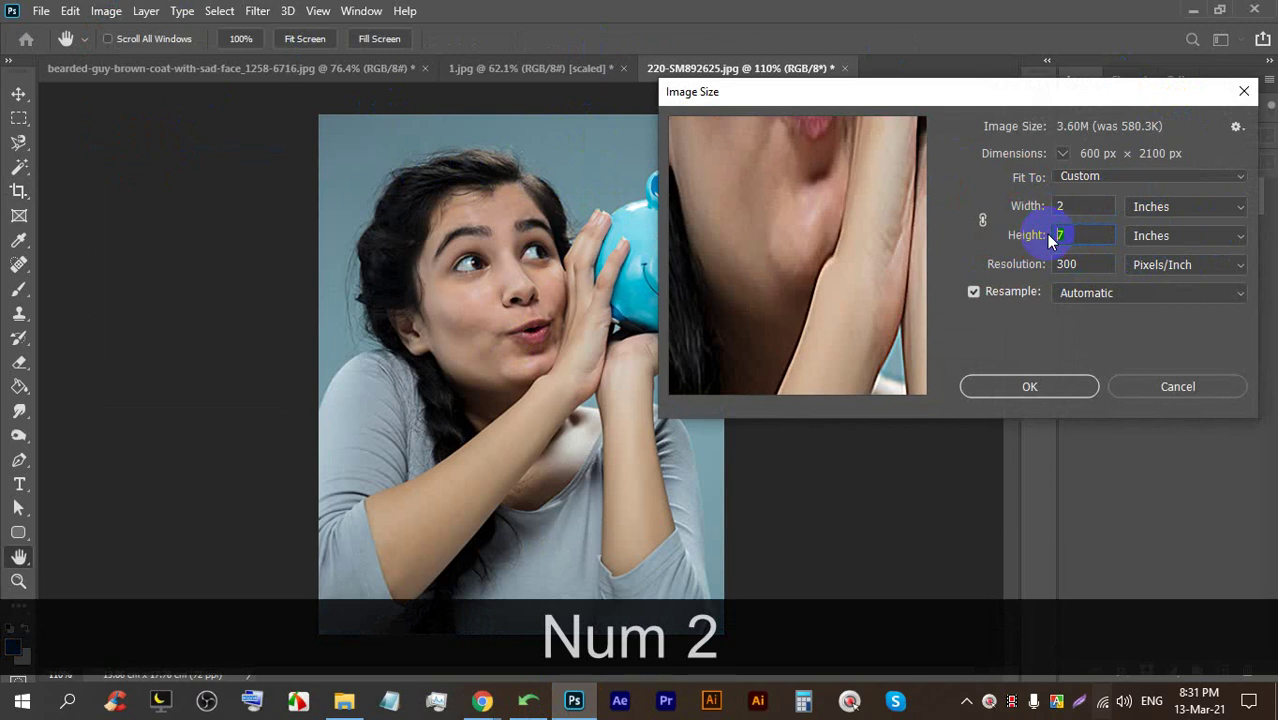
pyautogui.write('2')
pyautogui.click(1011, 390)
pyautogui.press('c')
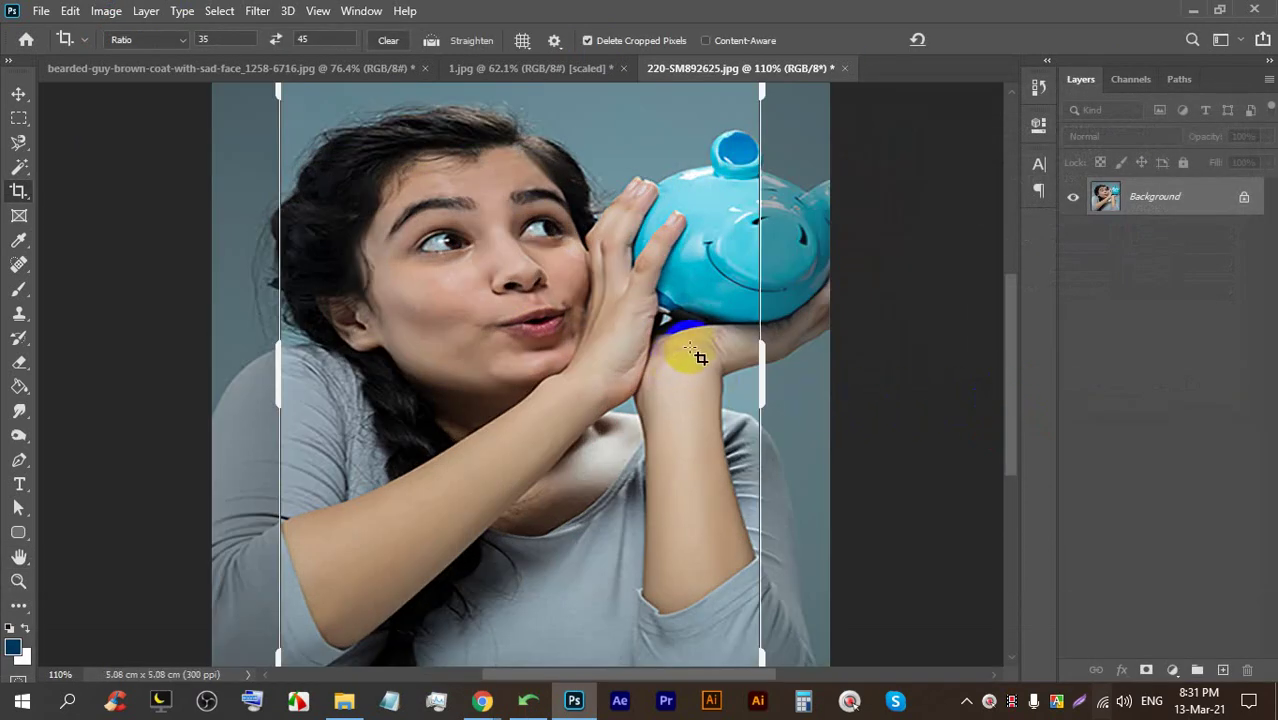
pyautogui.hotkey('ctrl', 'z')
# In the Image Size settings, switch the dimension units to millimeters and set the resolution to 300 pixels/inch
pyautogui.click(106, 10)
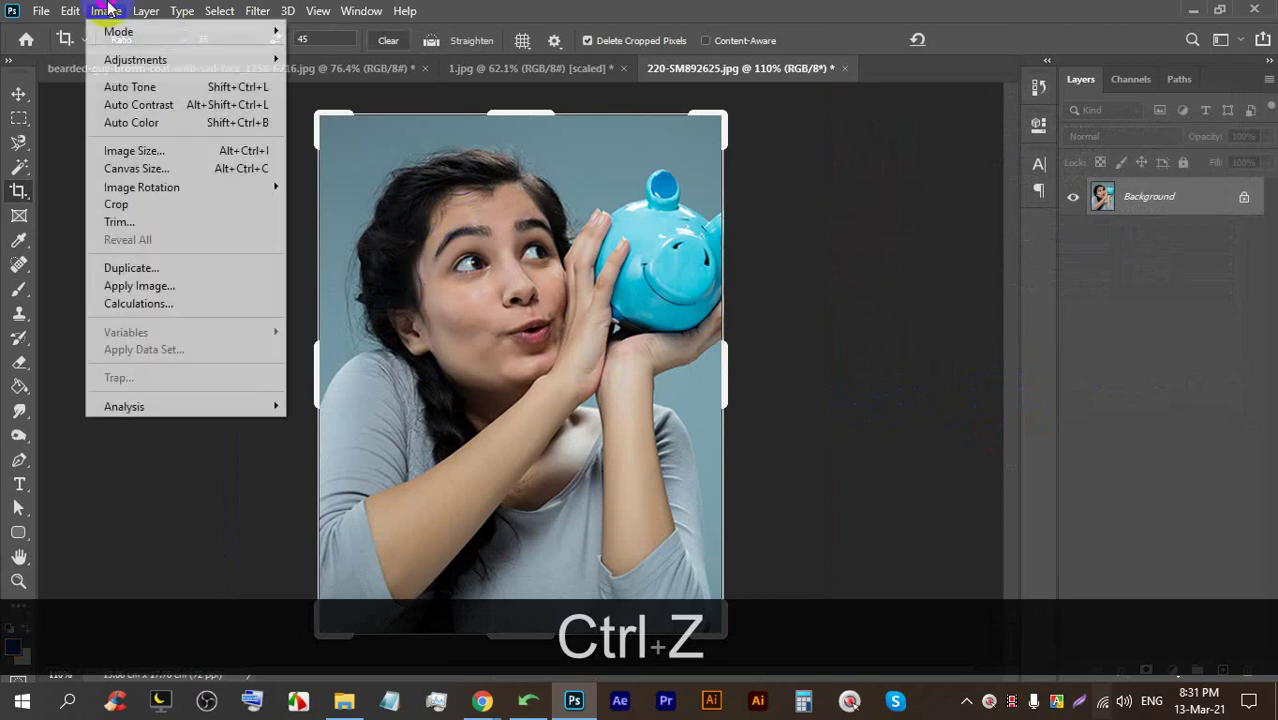
pyautogui.click(165, 150)
pyautogui.click(1150, 206)
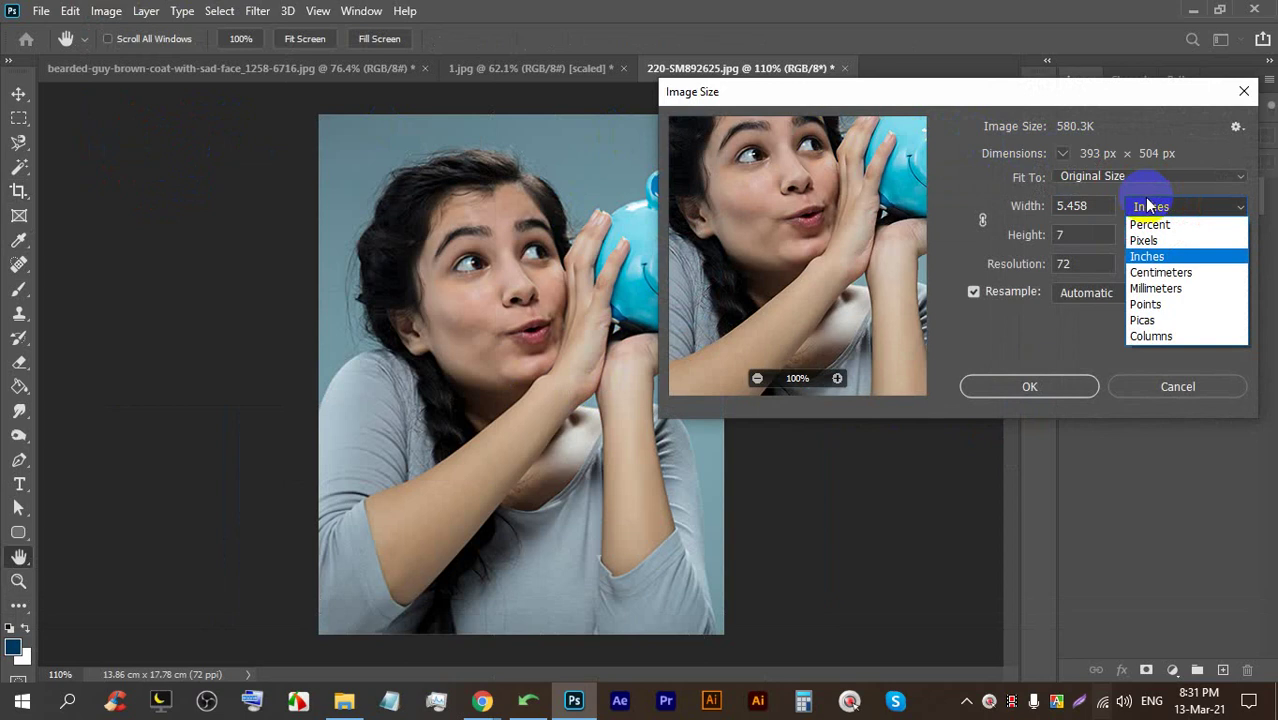
pyautogui.click(1150, 289)
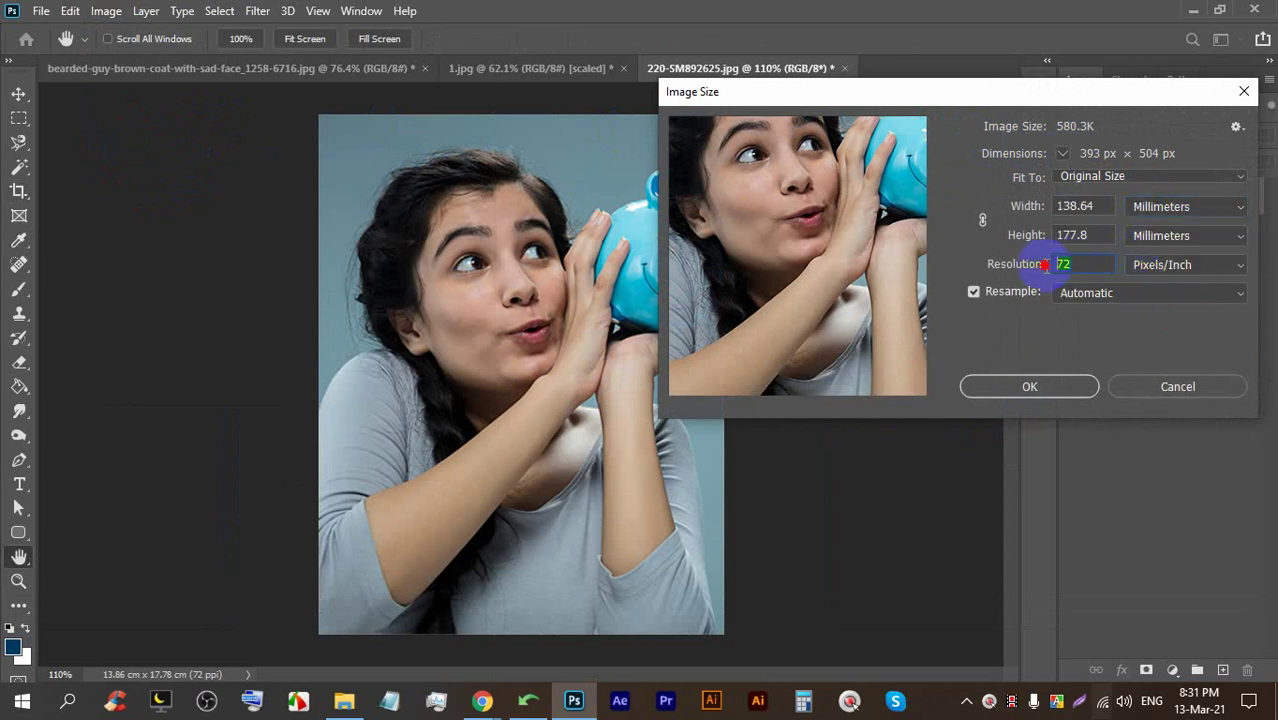
pyautogui.write('300')
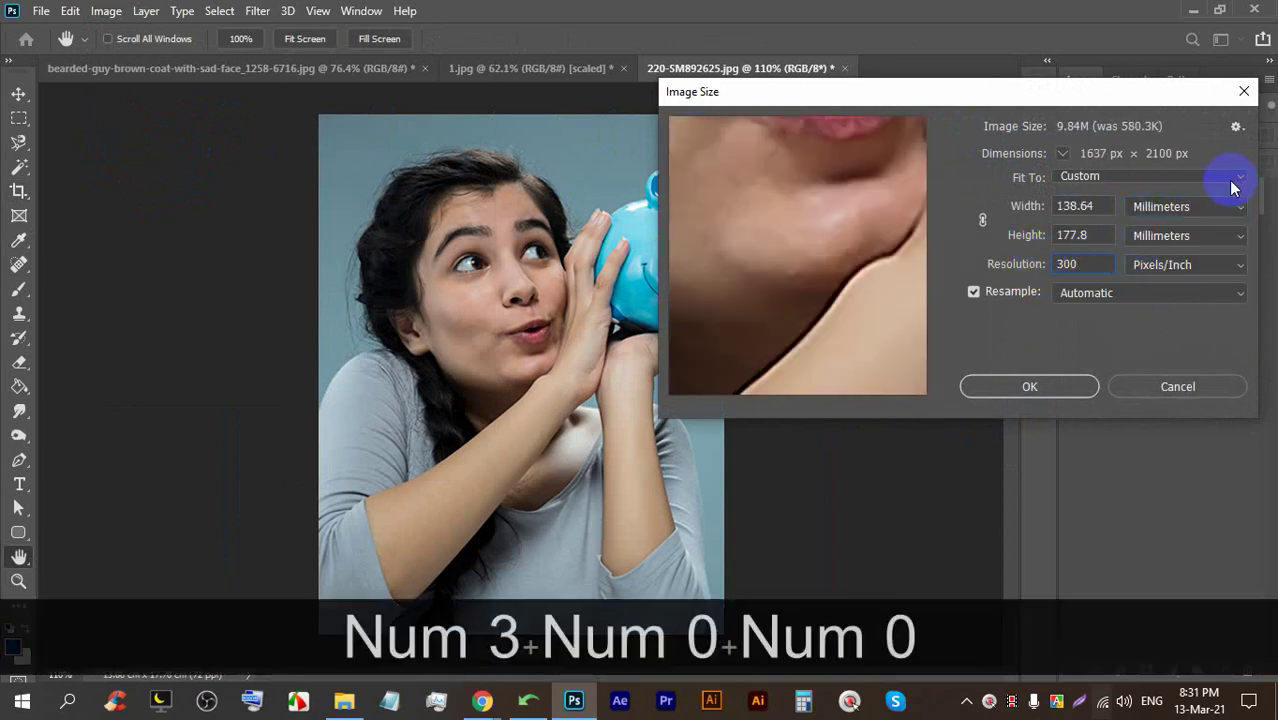
# Set the image's width to 35 mm and height to 45 mm, and apply the resize
pyautogui.doubleClick(1096, 207)
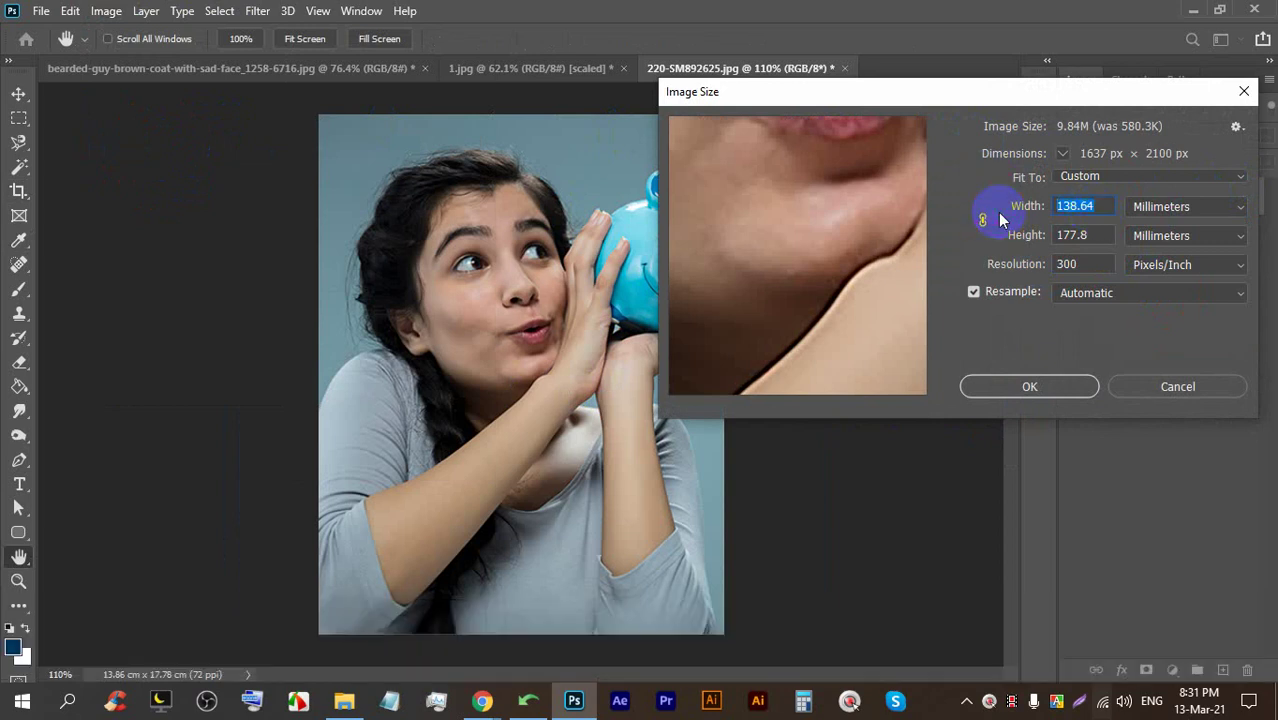
pyautogui.write('45')
pyautogui.press('BackSpace')
pyautogui.press('BackSpace')
pyautogui.press('BackSpace')
pyautogui.write('35')
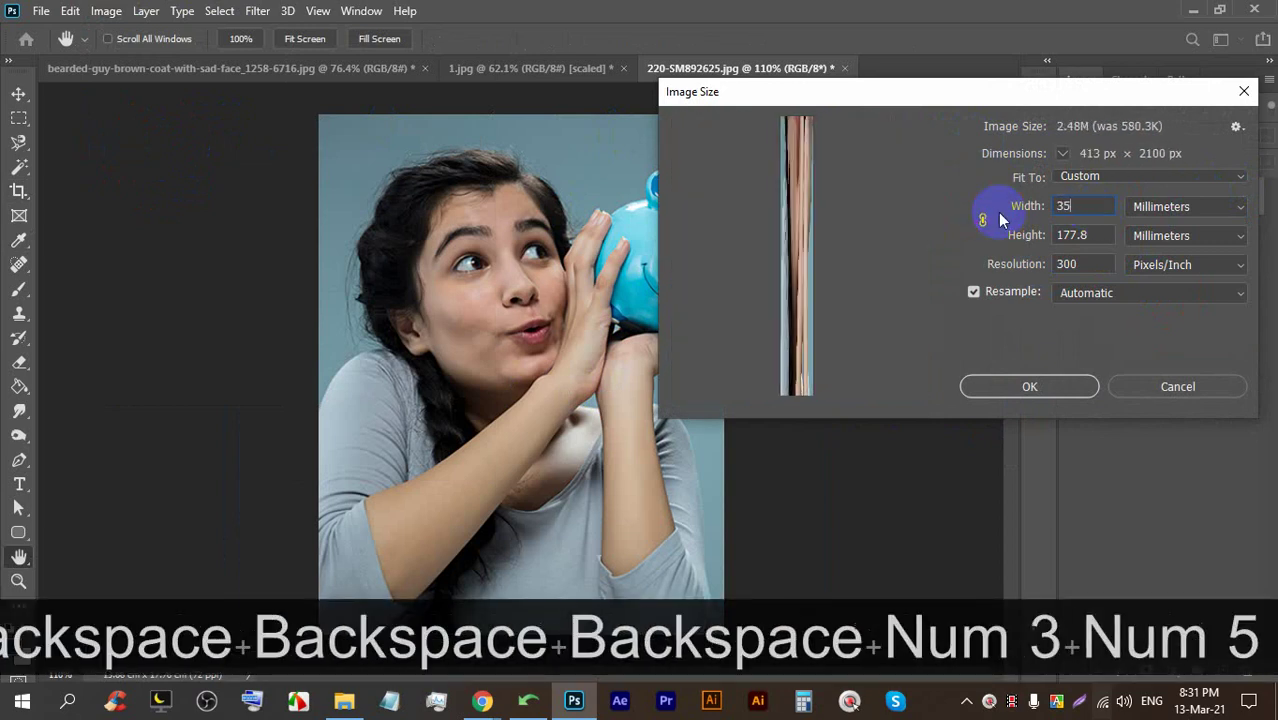
pyautogui.moveTo(1094, 236); pyautogui.dragTo(1055, 236)
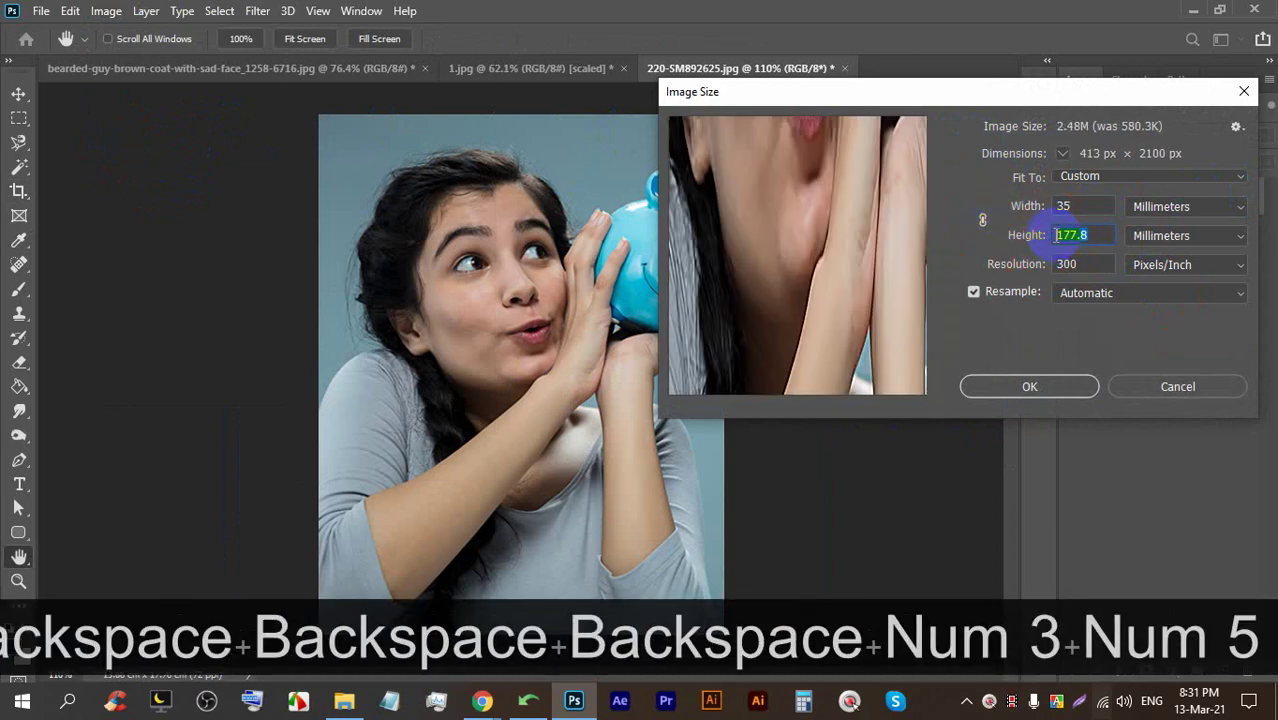
pyautogui.write('45')
pyautogui.click(1044, 392)
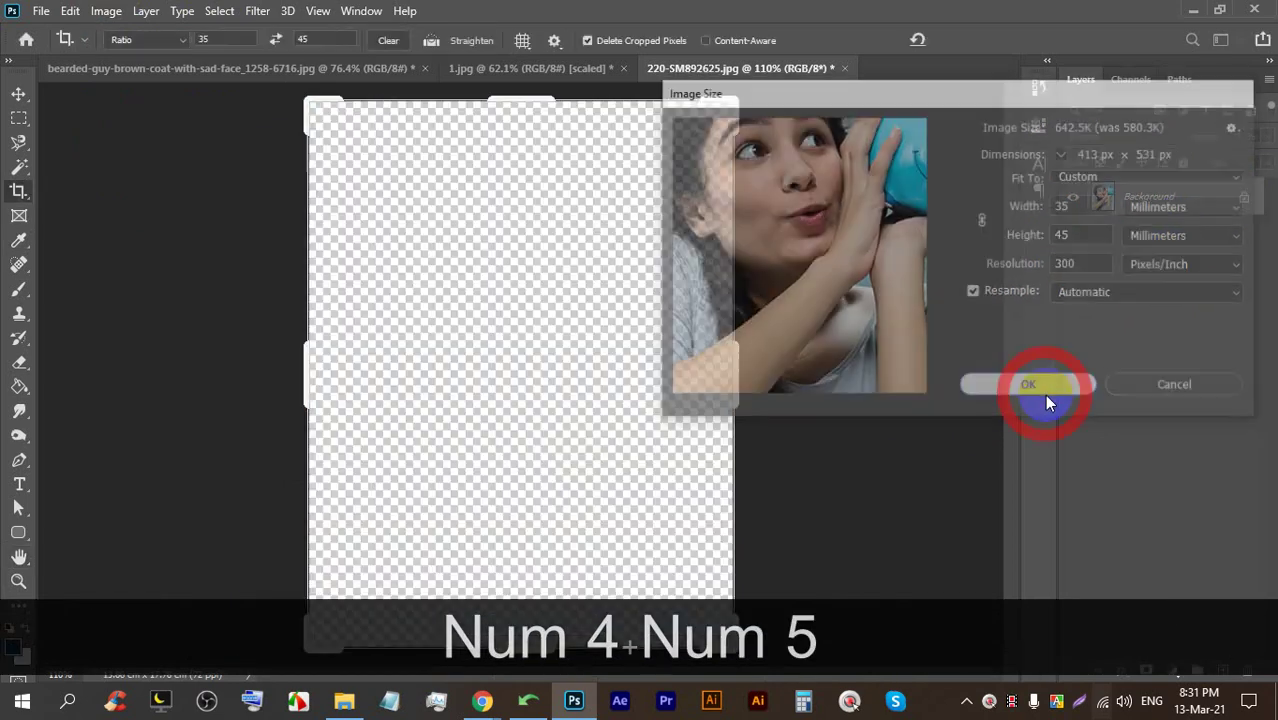
# Switch from the Crop tool to the Move tool and view the whole resized photo
pyautogui.scroll(-1, 522, 271)
pyautogui.scroll(2, 555, 291)
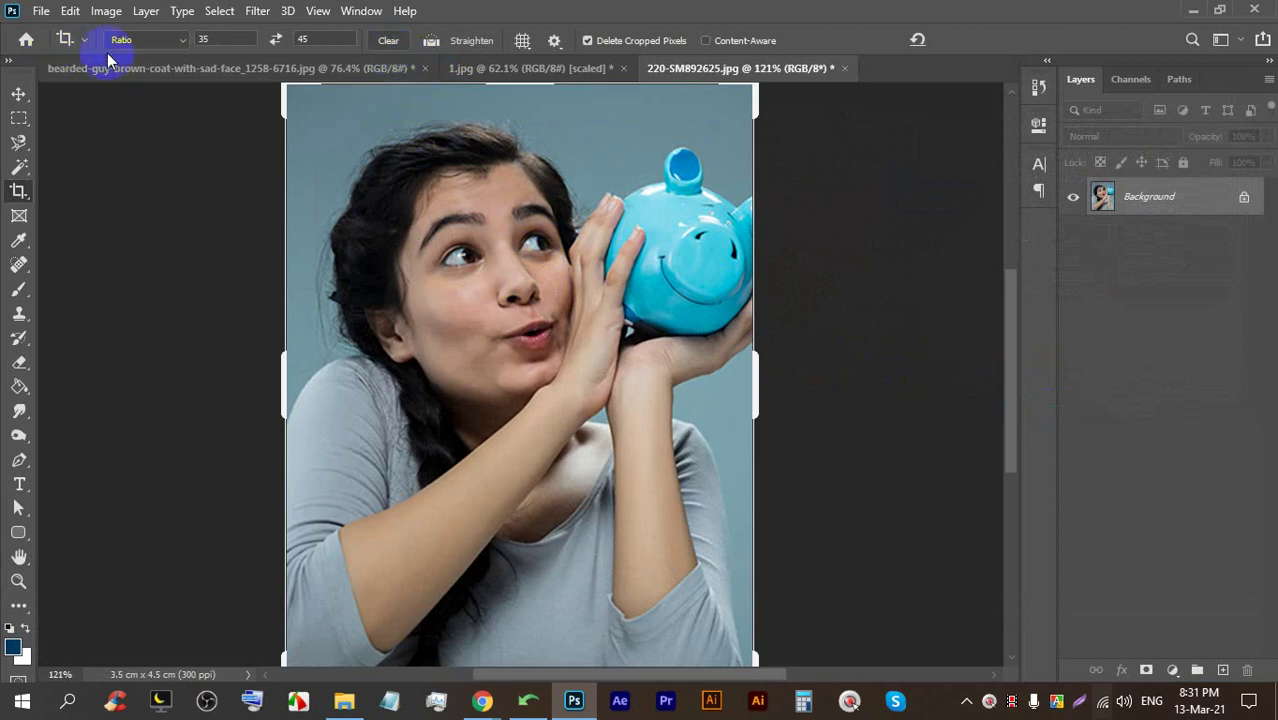
pyautogui.click(19, 93)
pyautogui.scroll(-2, 540, 275)
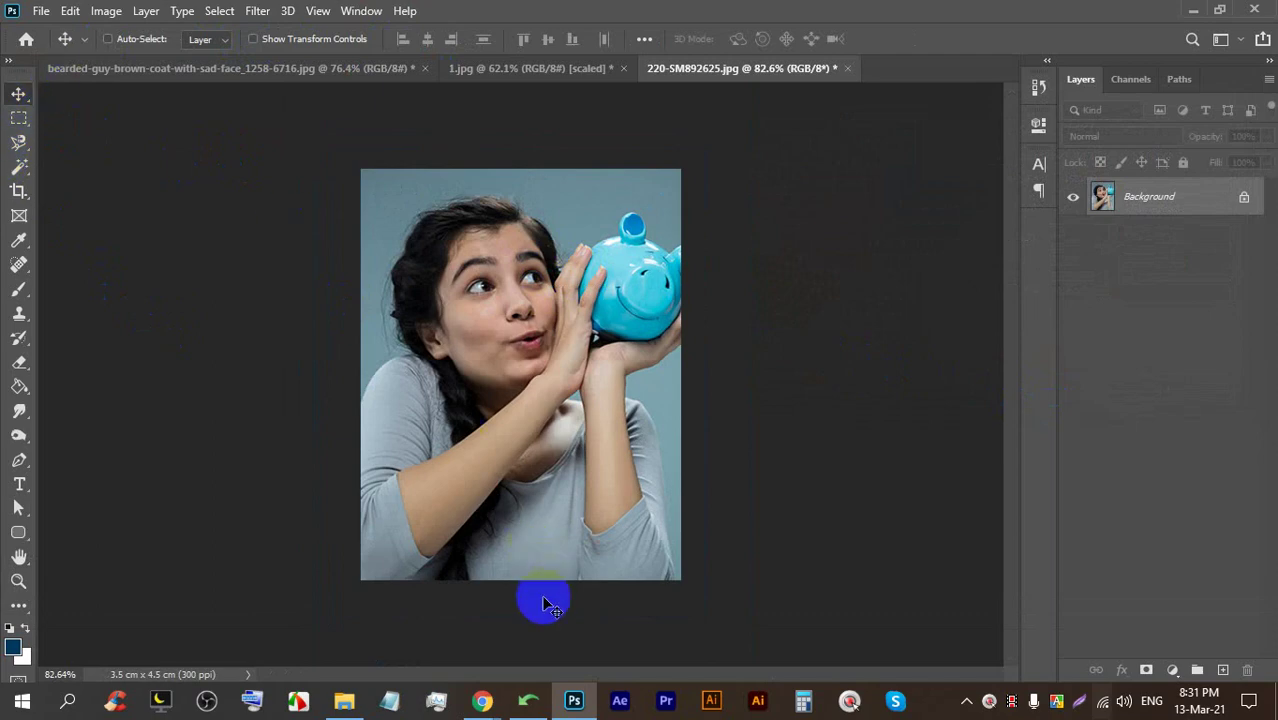
# Switch to the Google Meet call in Chrome to check it, and return to Photoshop
pyautogui.moveTo(490, 701)
pyautogui.click(445, 606)
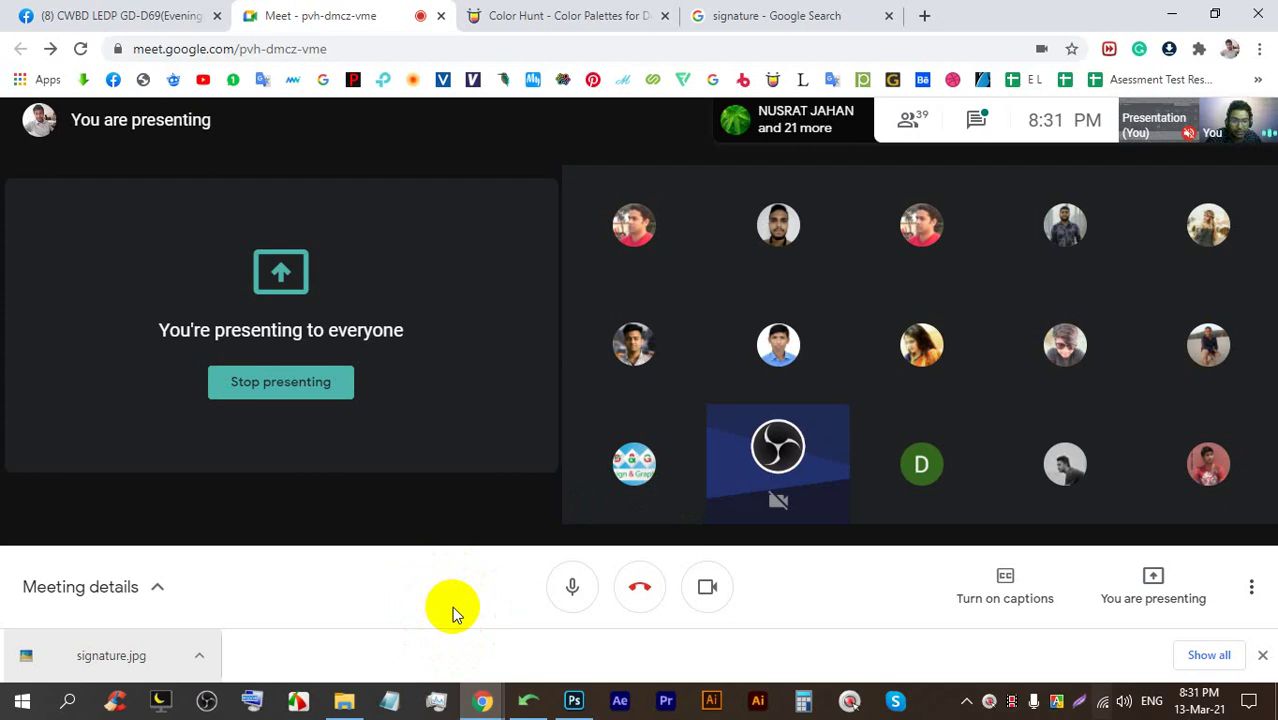
pyautogui.click(584, 704)
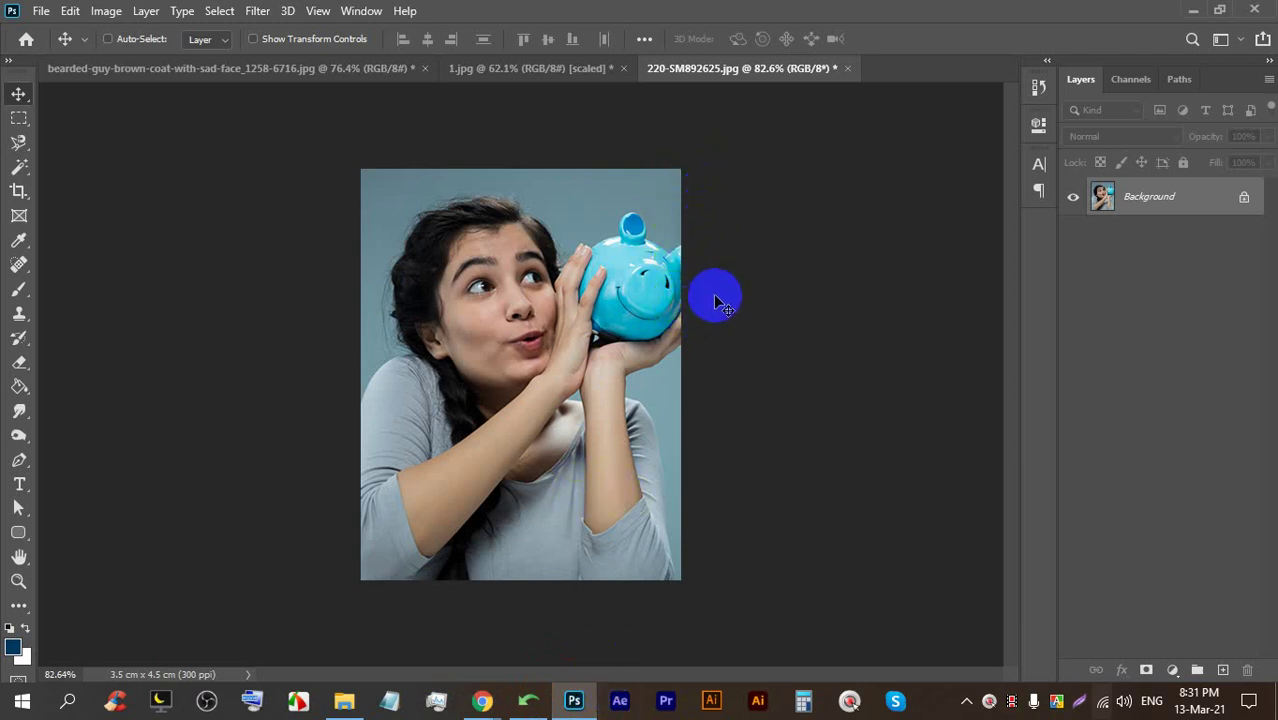
# Open the Canvas Size settings and examine the photo's width and height in millimeters
pyautogui.scroll(3, 508, 304)
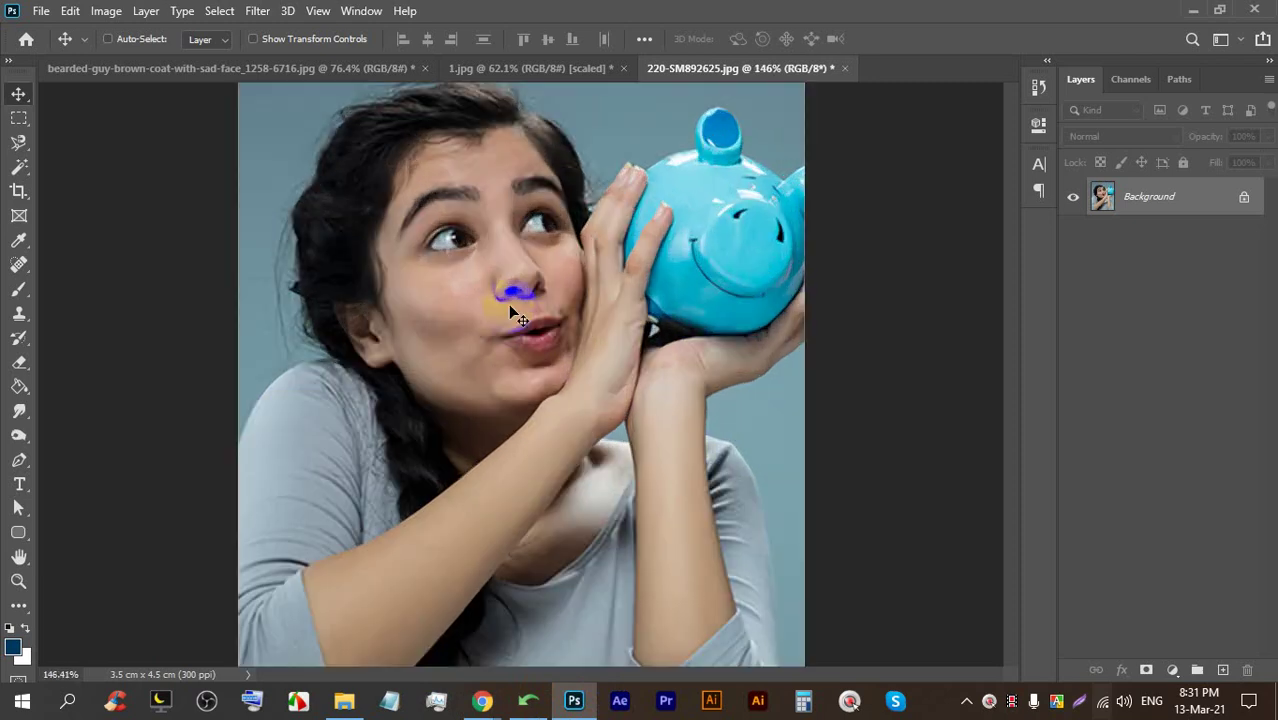
pyautogui.scroll(-1, 470, 290)
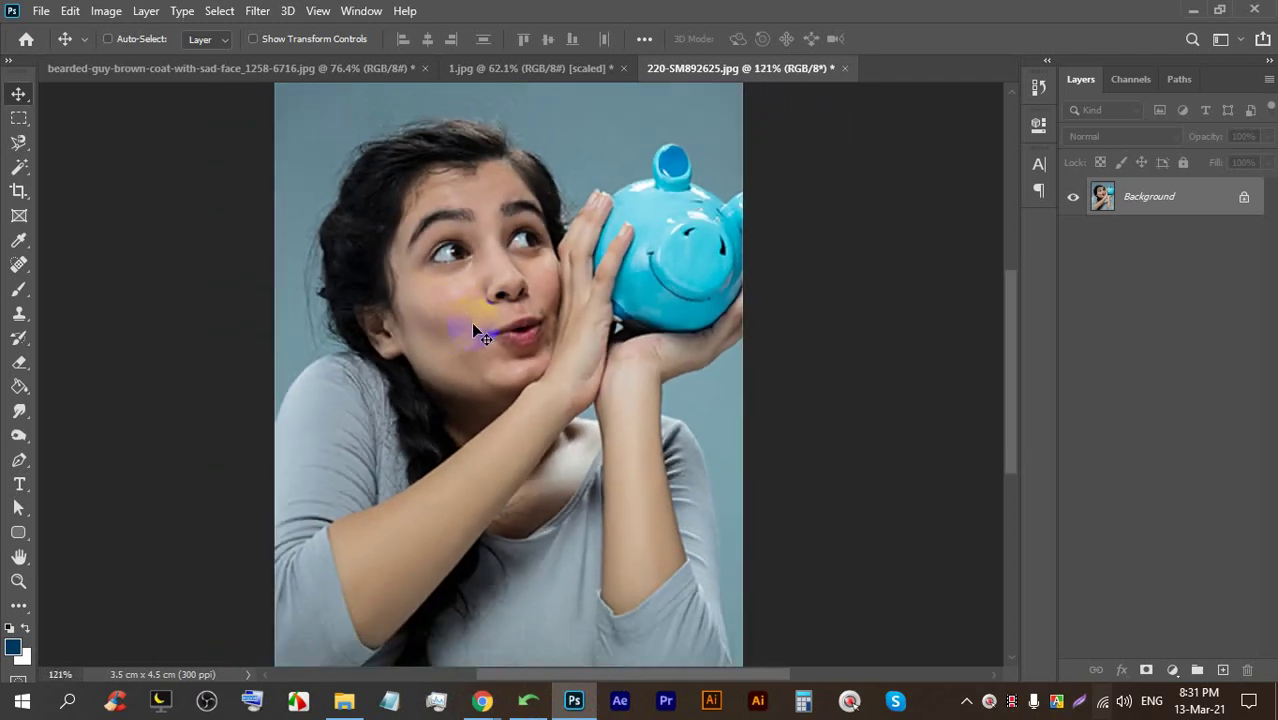
pyautogui.scroll(-1, 497, 136)
pyautogui.click(106, 10)
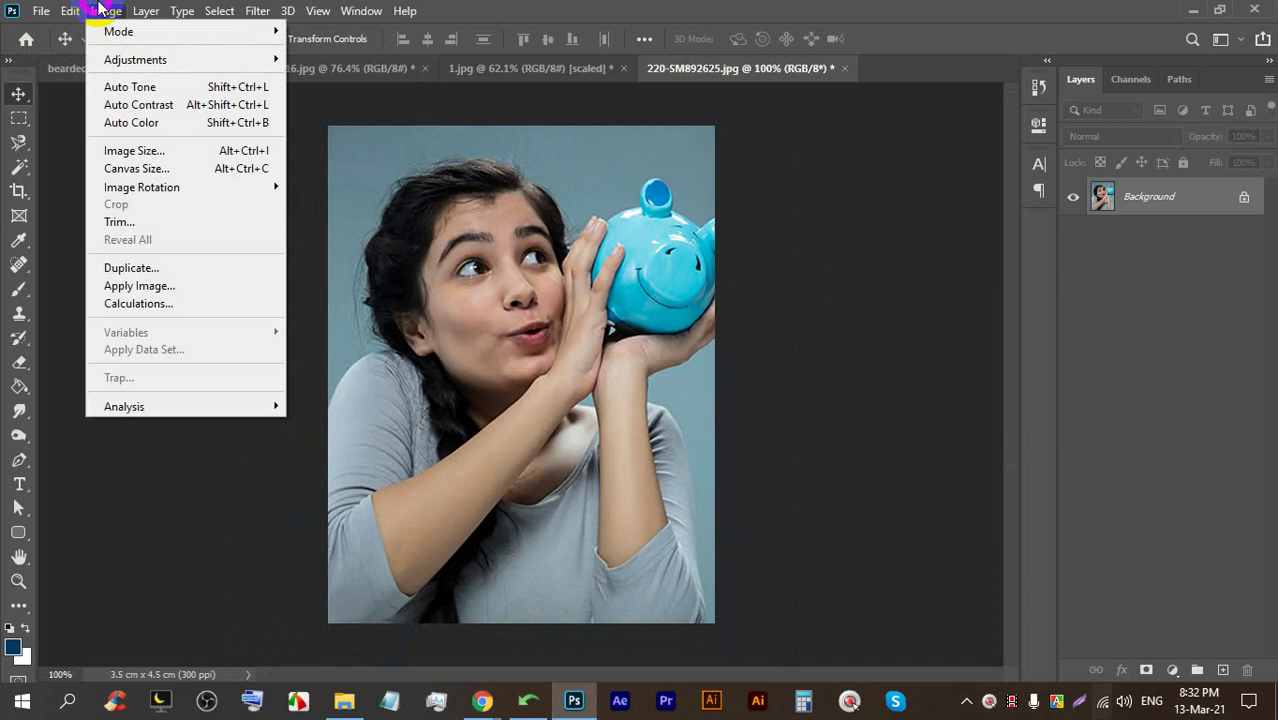
pyautogui.click(225, 170)
pyautogui.moveTo(848, 119); pyautogui.dragTo(1030, 100)
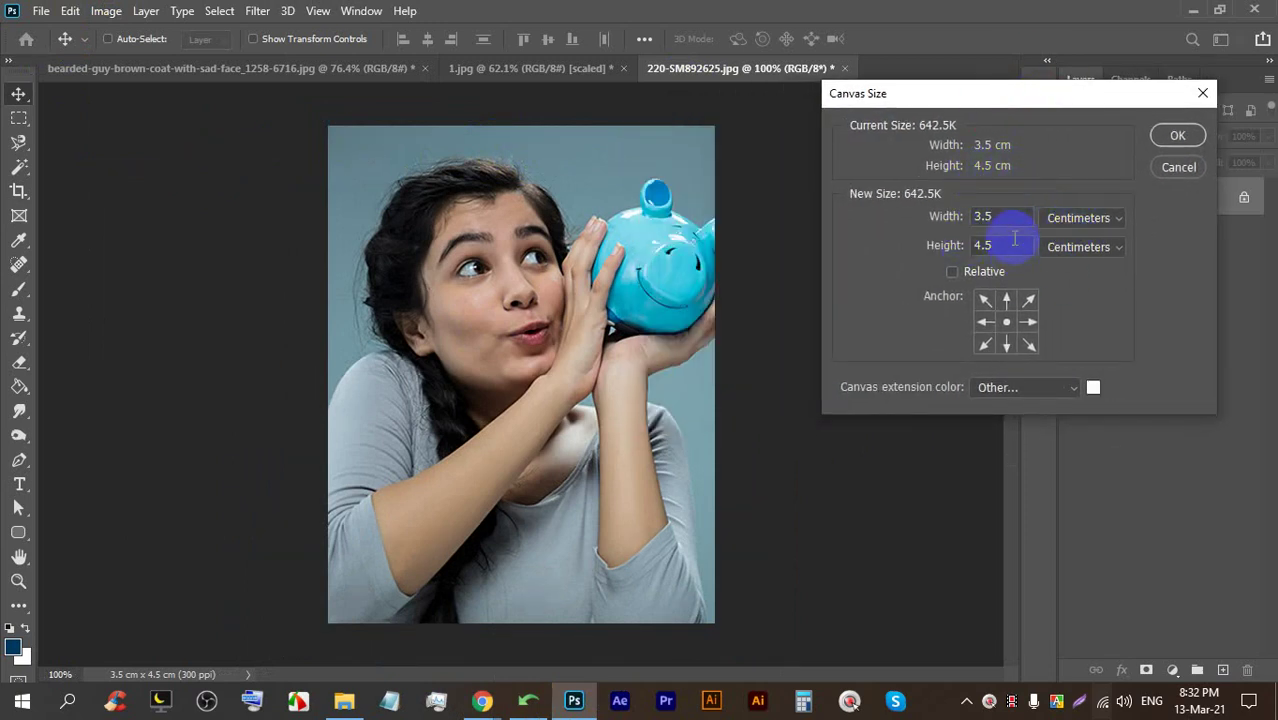
pyautogui.click(1077, 217)
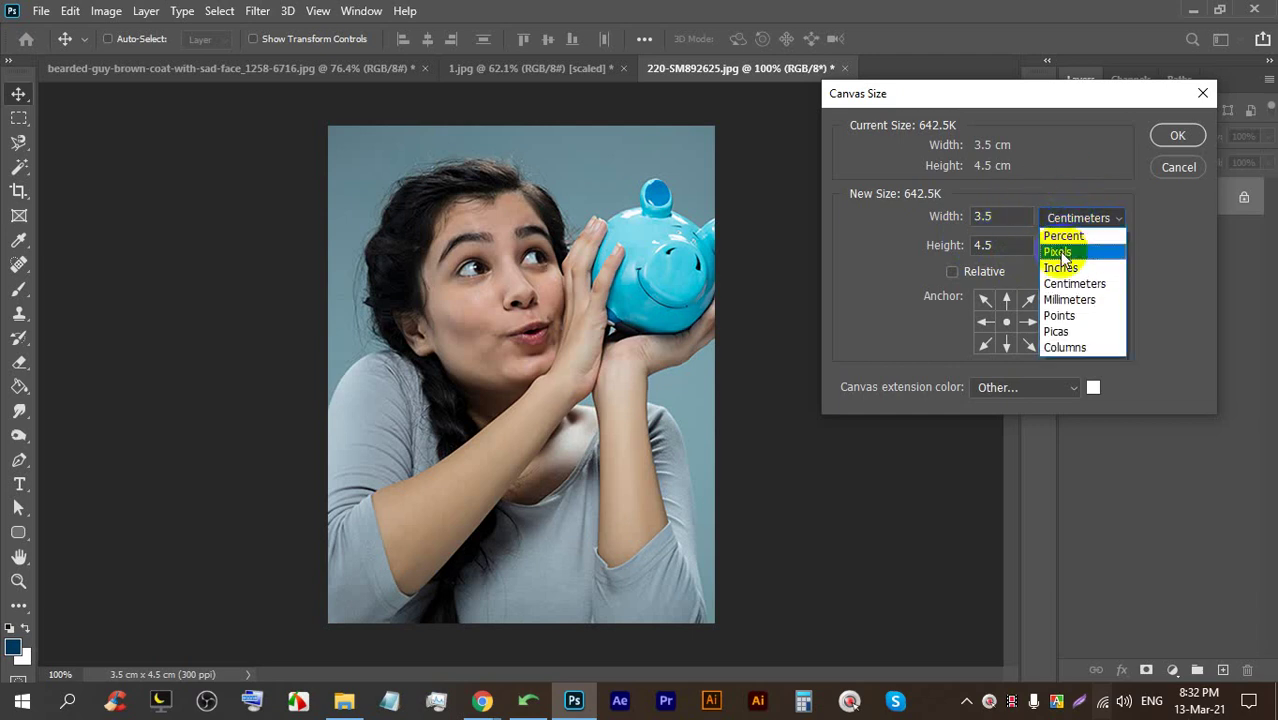
pyautogui.click(1060, 299)
pyautogui.moveTo(1001, 218); pyautogui.dragTo(950, 214)
pyautogui.click(987, 244)
pyautogui.doubleClick(1013, 245)
pyautogui.moveTo(1013, 214); pyautogui.dragTo(967, 222)
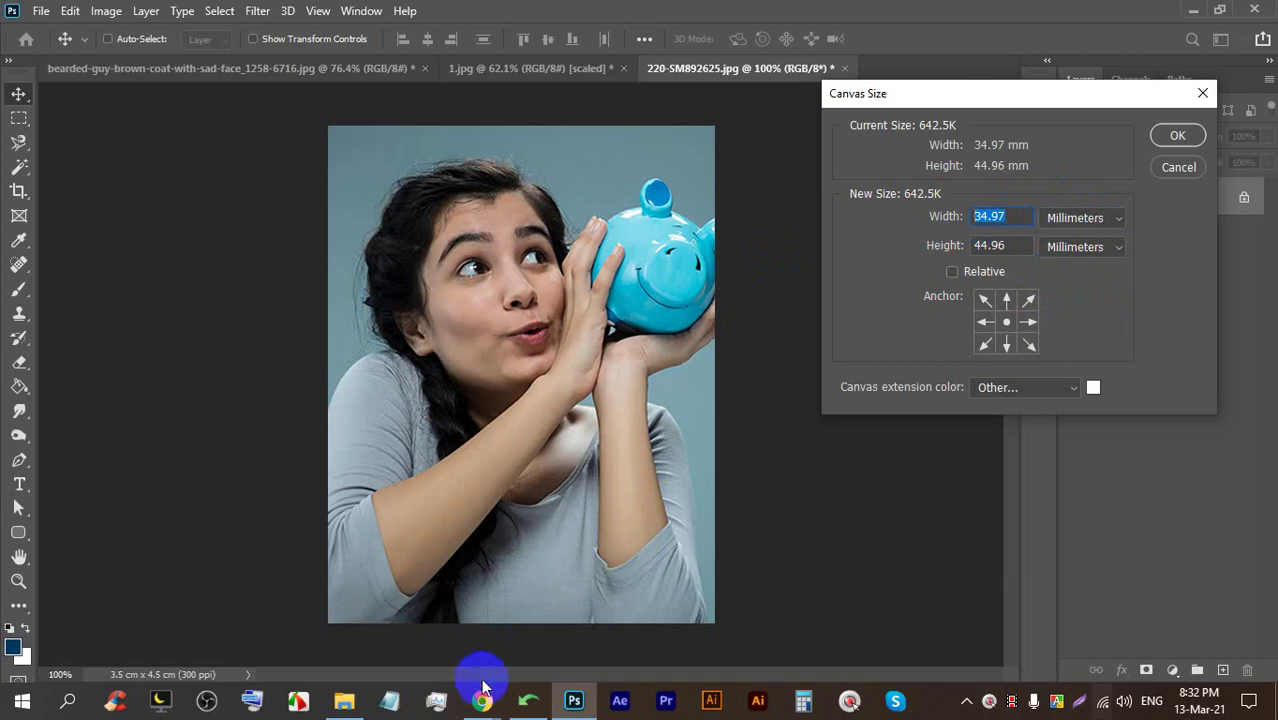
# Check the Google Meet call in Chrome, return to Photoshop and review the width in the Canvas Size settings
pyautogui.click(422, 603)
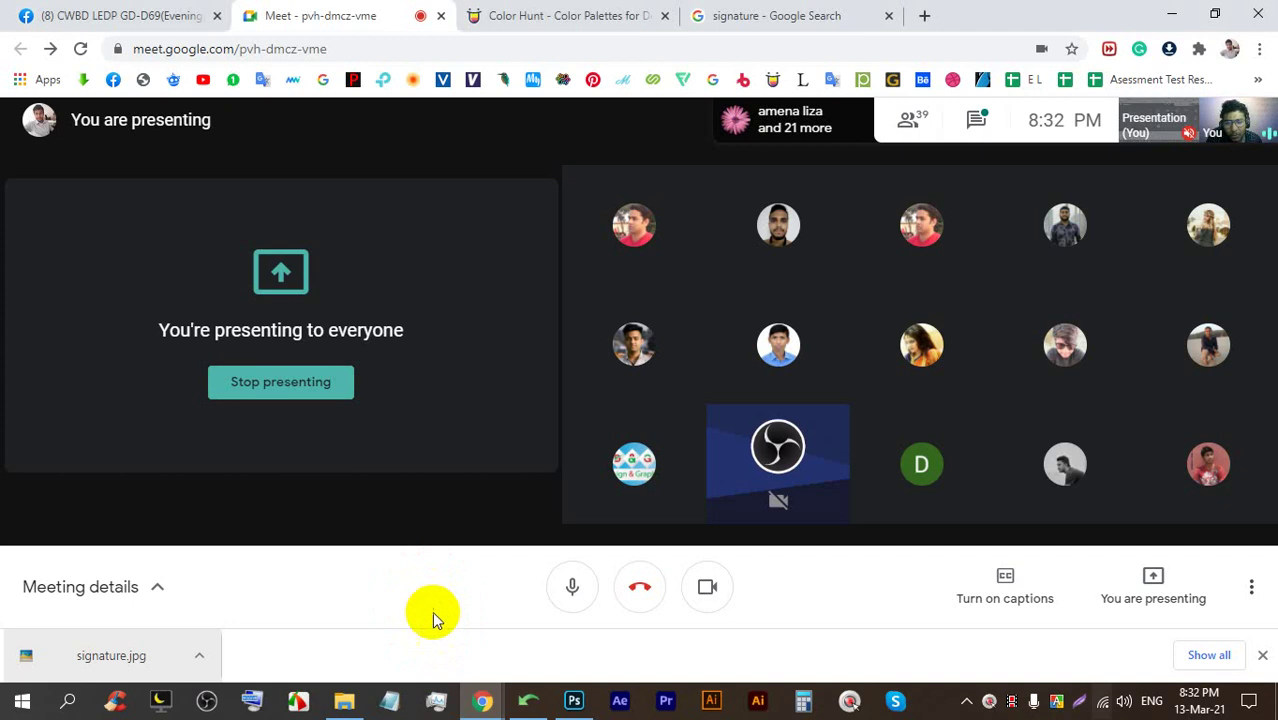
pyautogui.click(582, 700)
pyautogui.click(1041, 91)
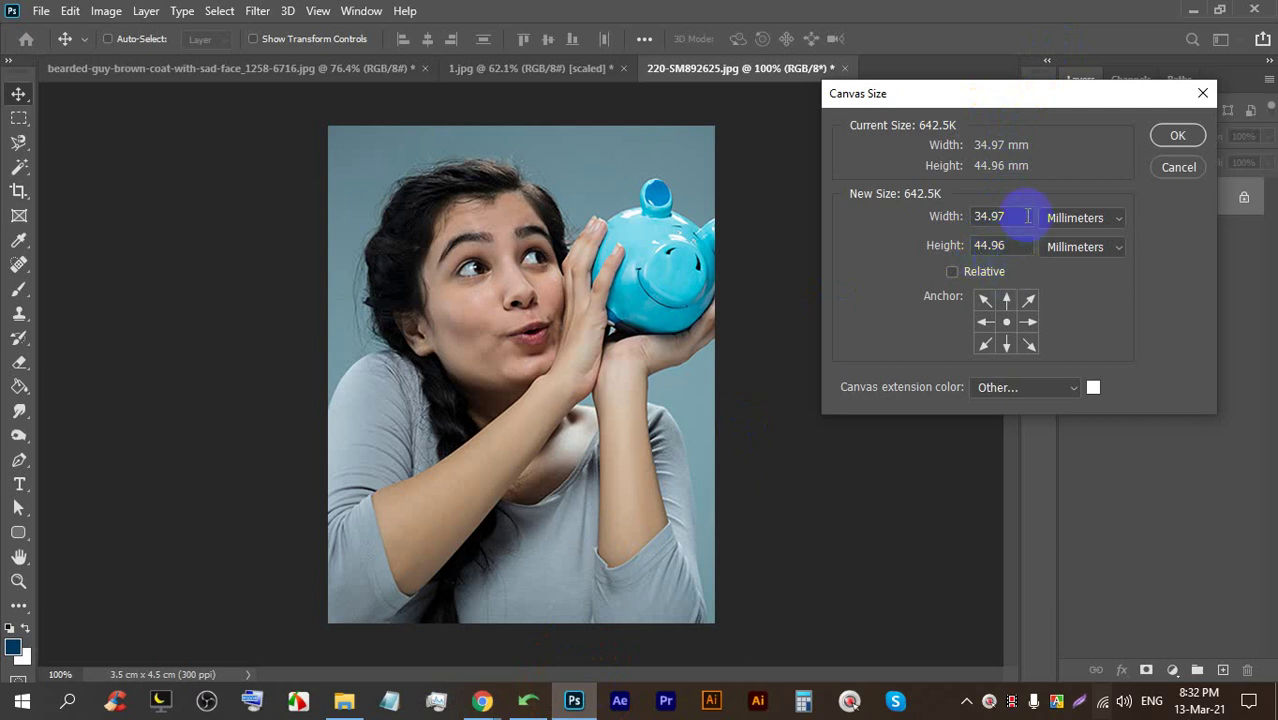
pyautogui.doubleClick(984, 220)
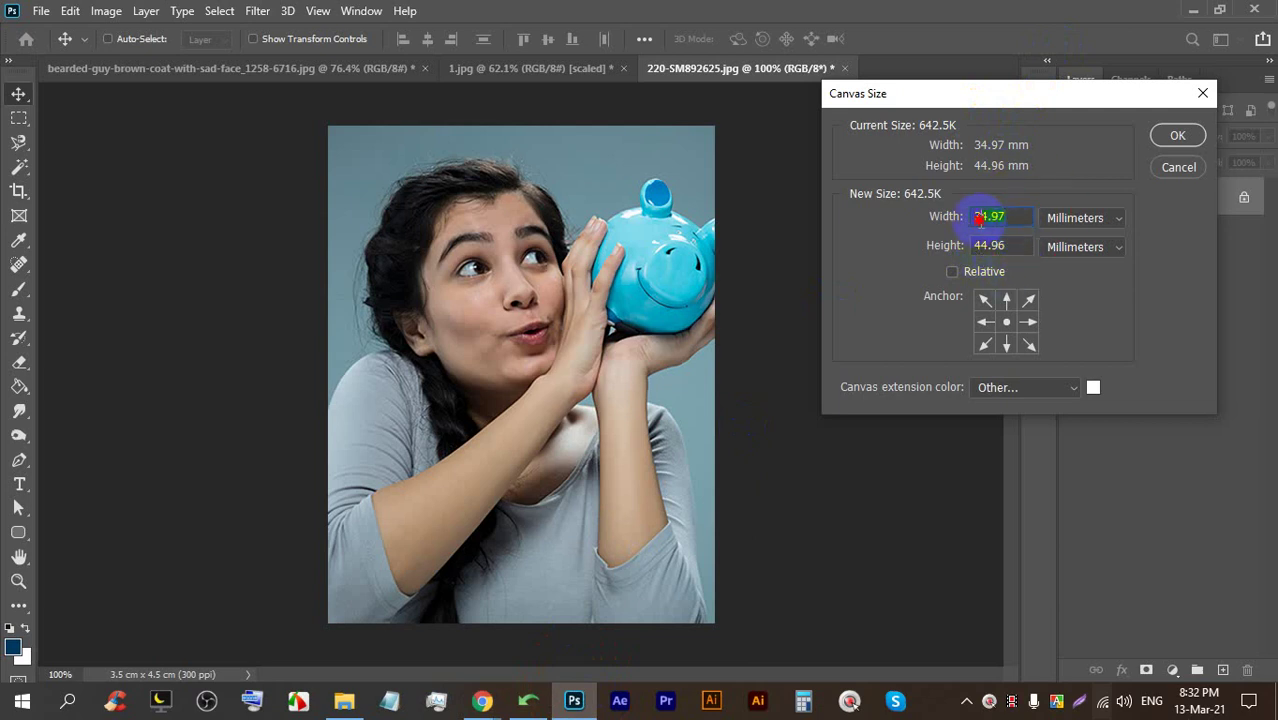
pyautogui.click(575, 430)
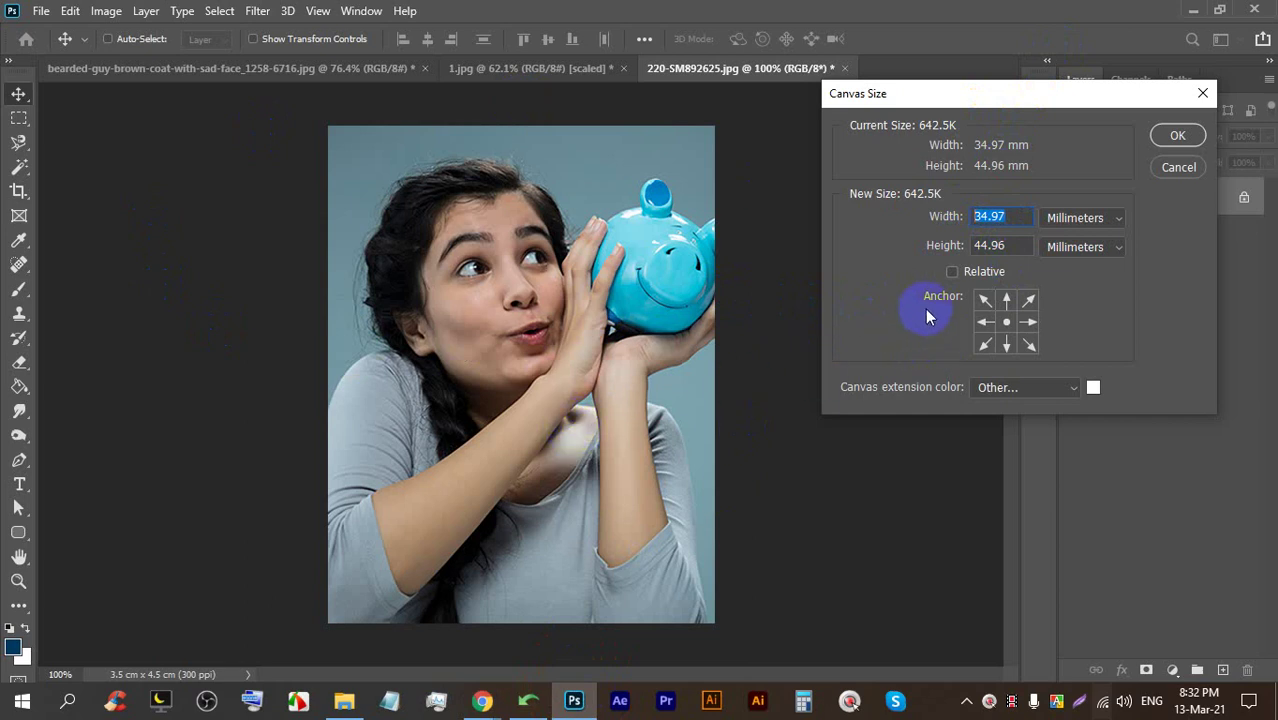
# Enlarge the canvas to 40 × 50 mm with a white extension color, forming a border around the photo
pyautogui.click(1003, 215)
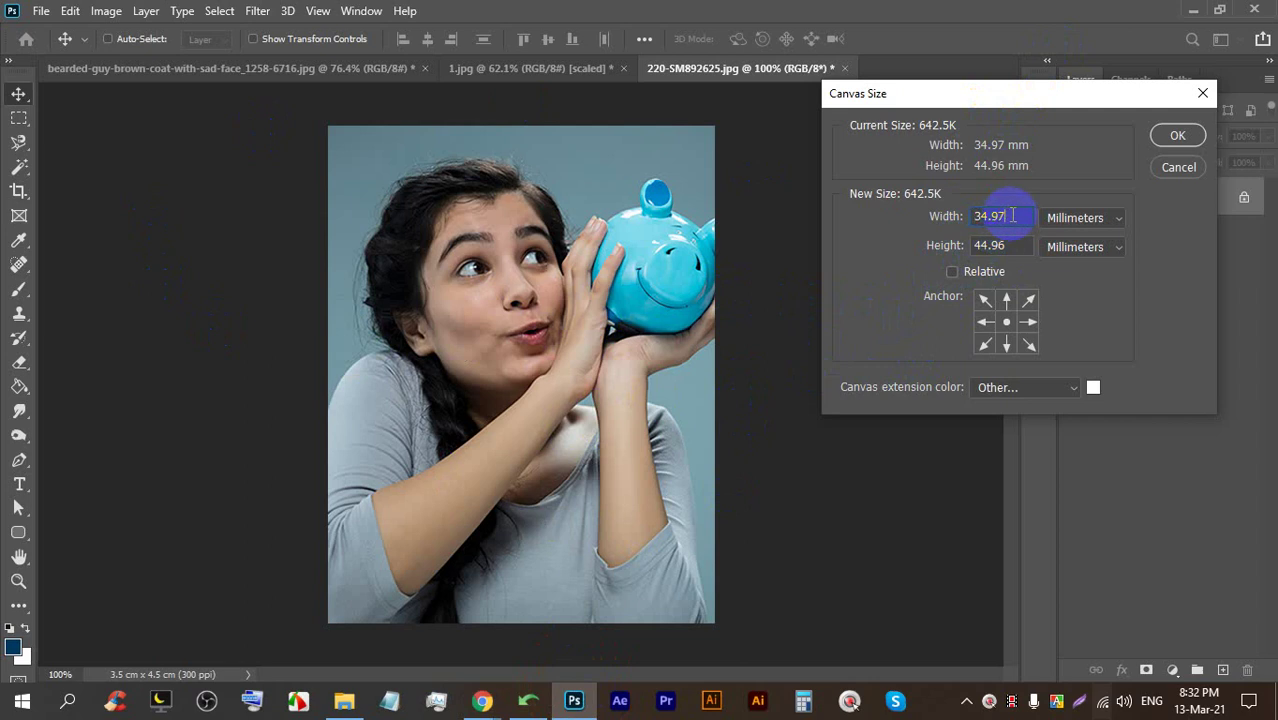
pyautogui.doubleClick(985, 216)
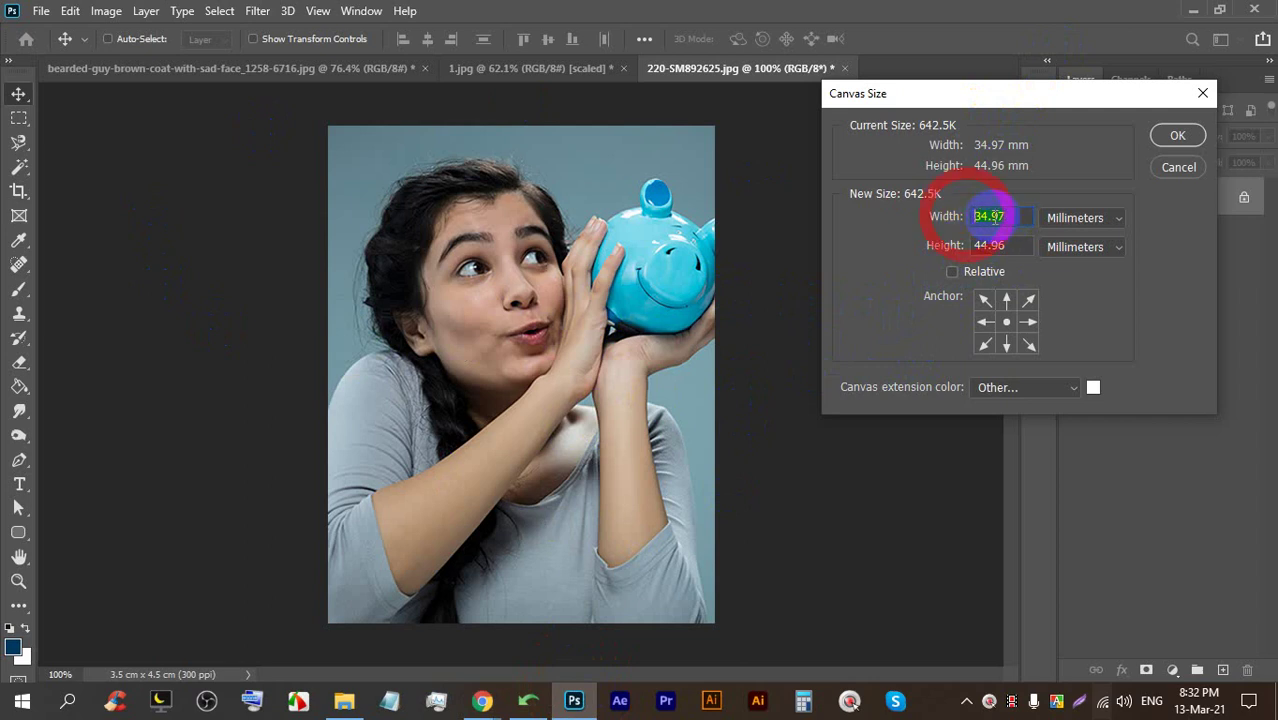
pyautogui.doubleClick(990, 246)
pyautogui.click(955, 217)
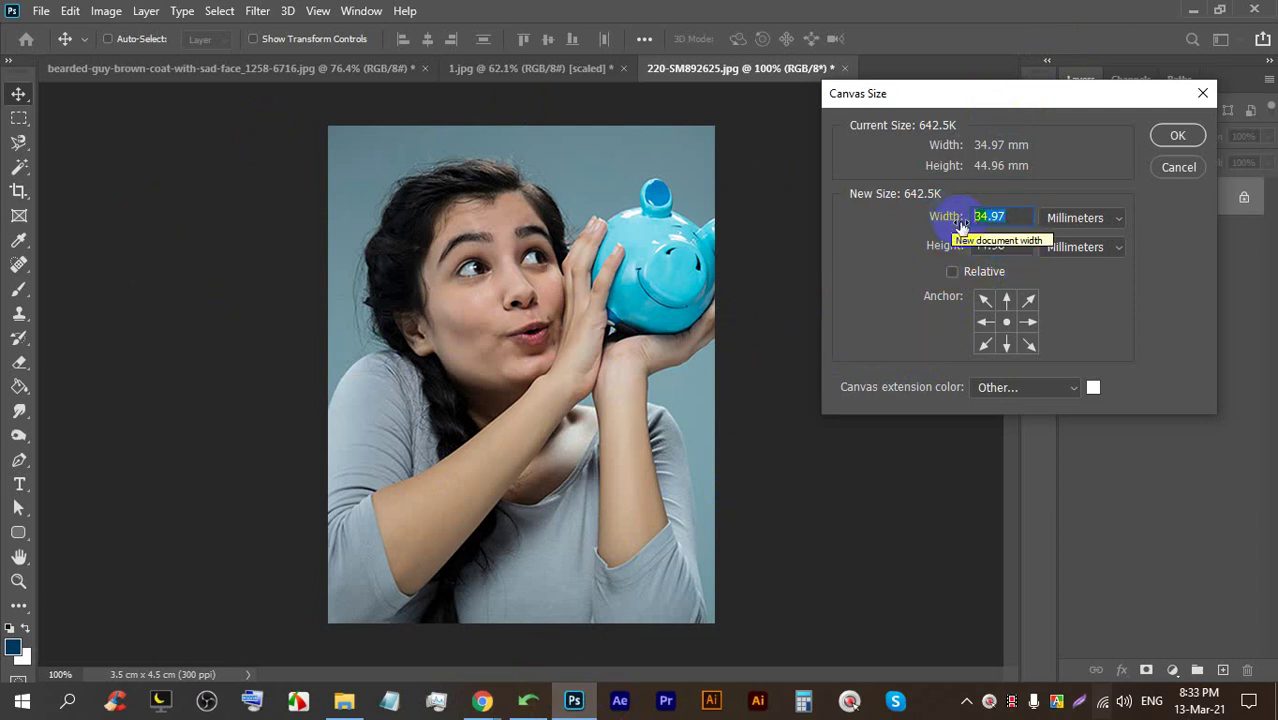
pyautogui.write('40')
pyautogui.doubleClick(998, 250)
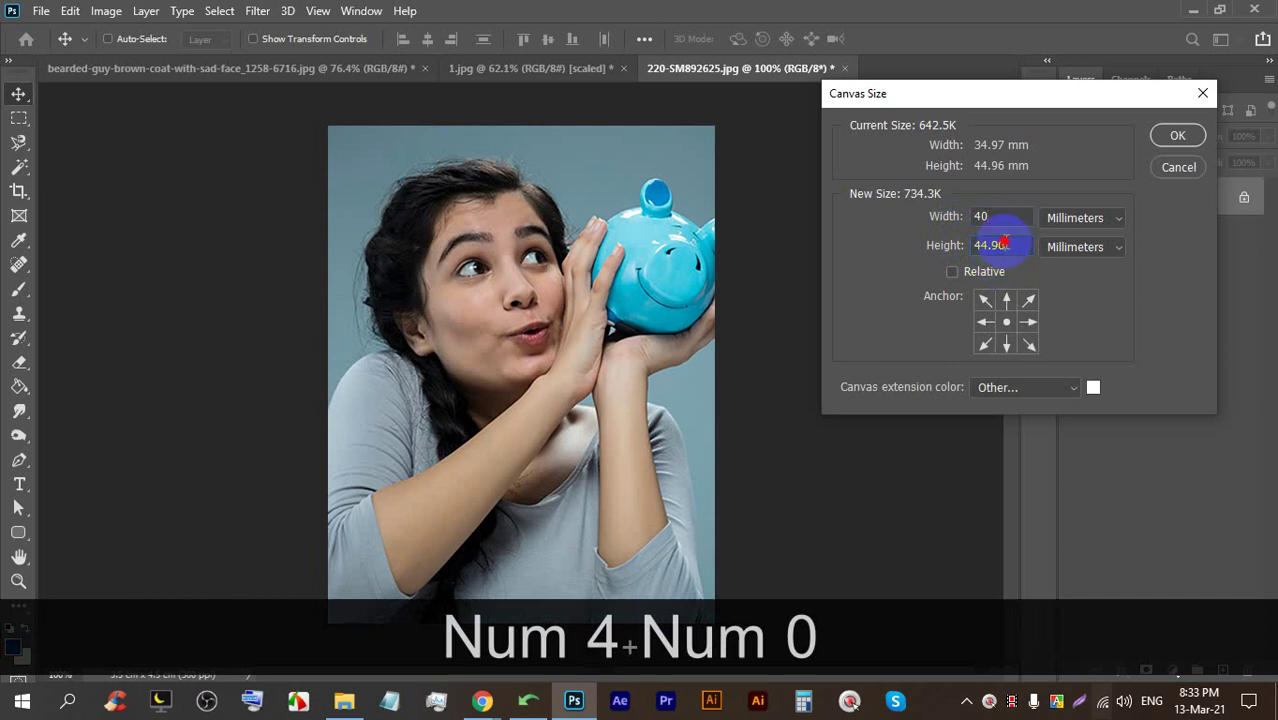
pyautogui.write('50')
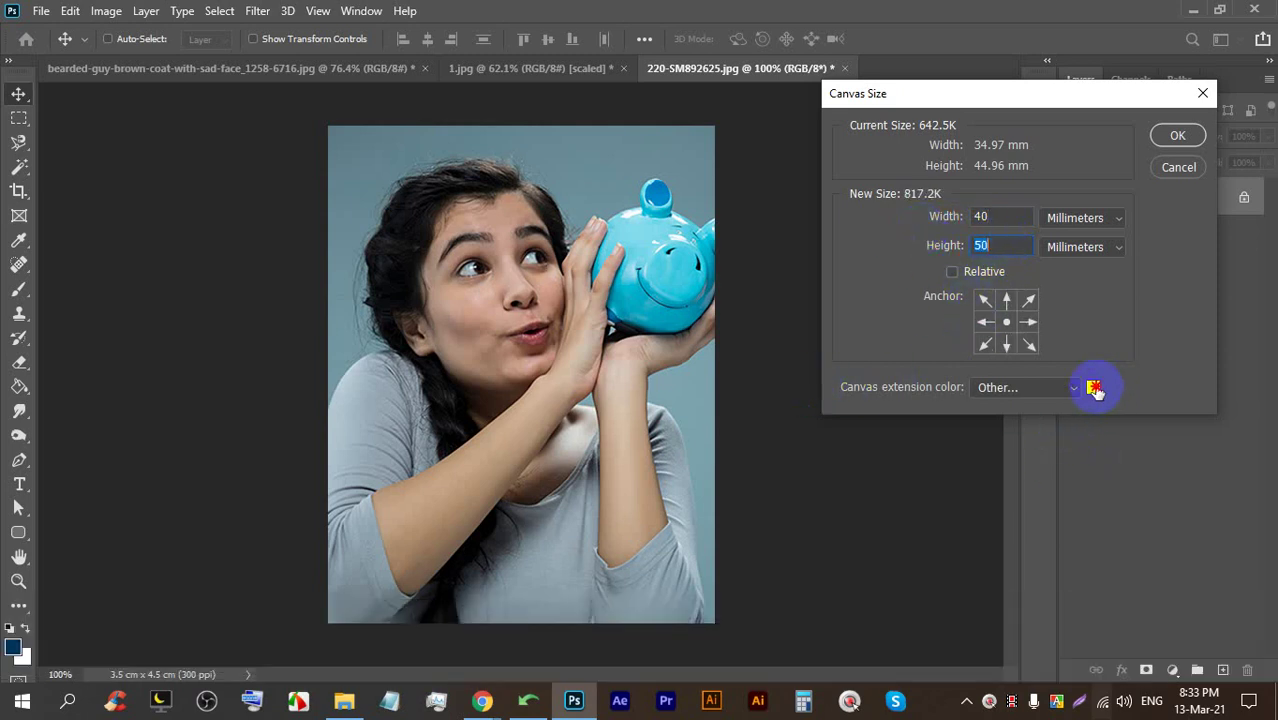
pyautogui.click(1093, 387)
pyautogui.click(1163, 197)
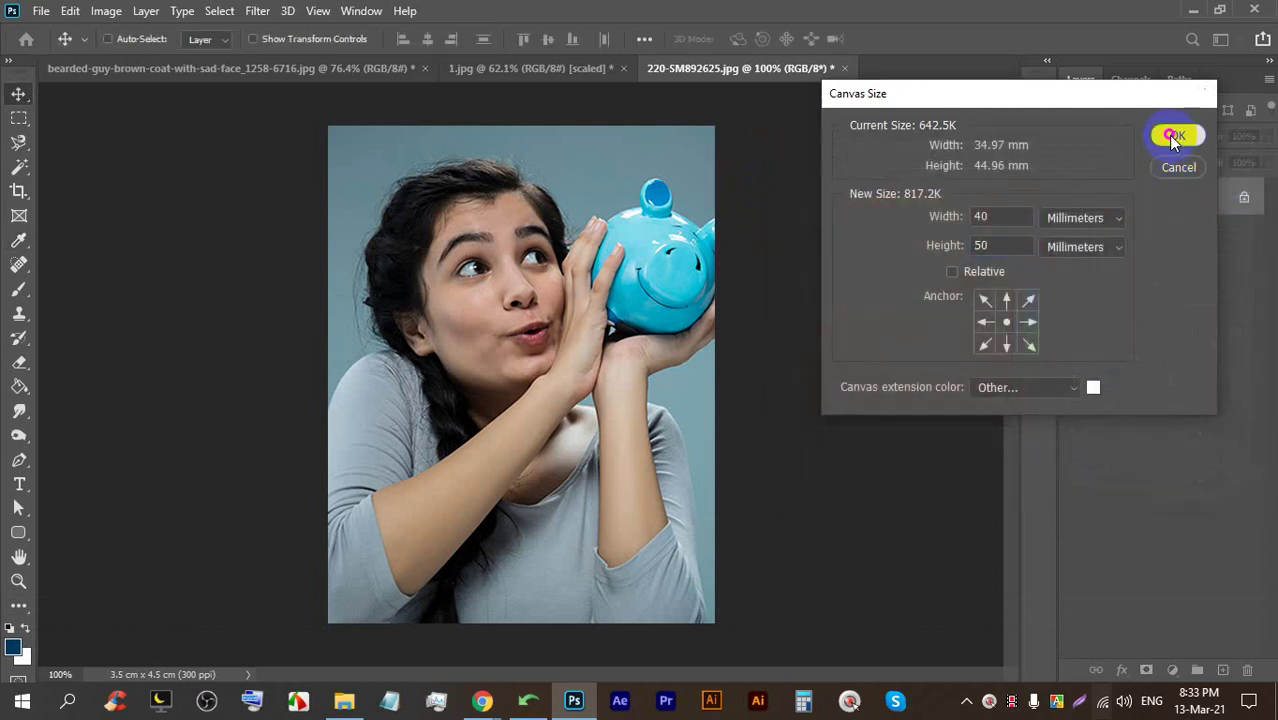
pyautogui.click(1176, 134)
pyautogui.scroll(-1, 350, 114)
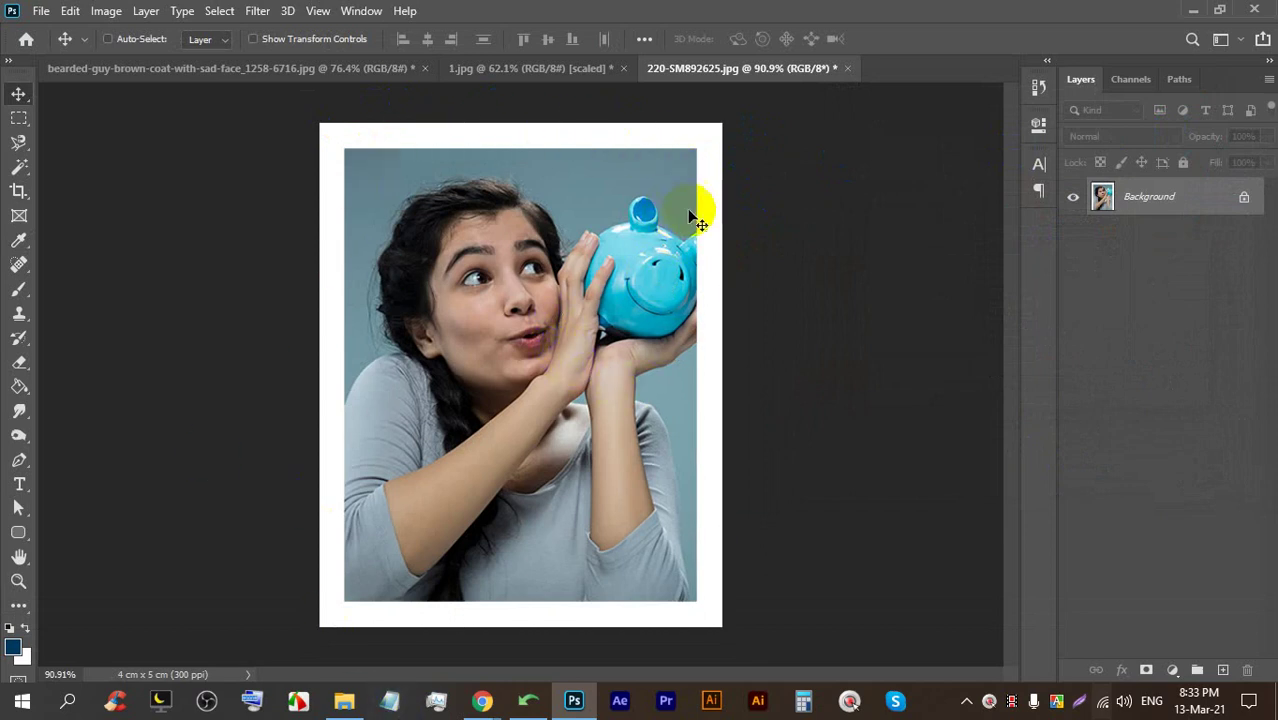
# Undo the canvas enlargement to remove the white border
pyautogui.click(548, 292)
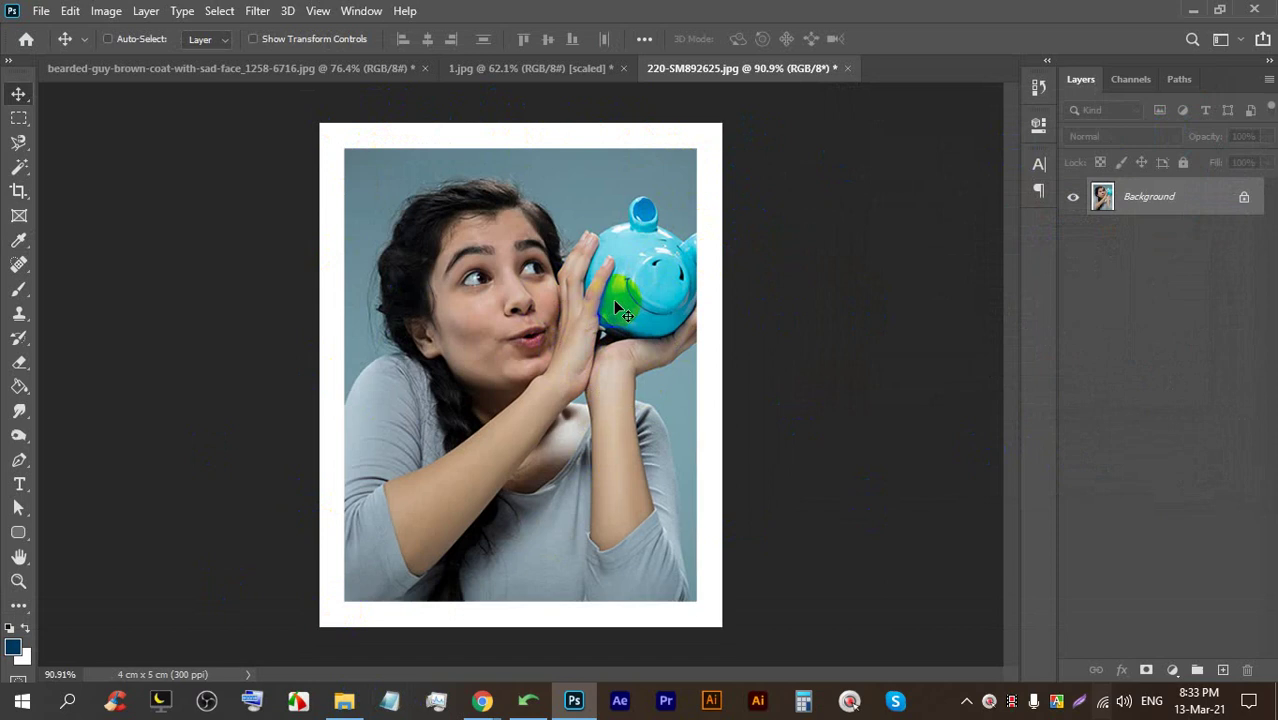
pyautogui.click(534, 217)
pyautogui.hotkey('ctrl', 'z')
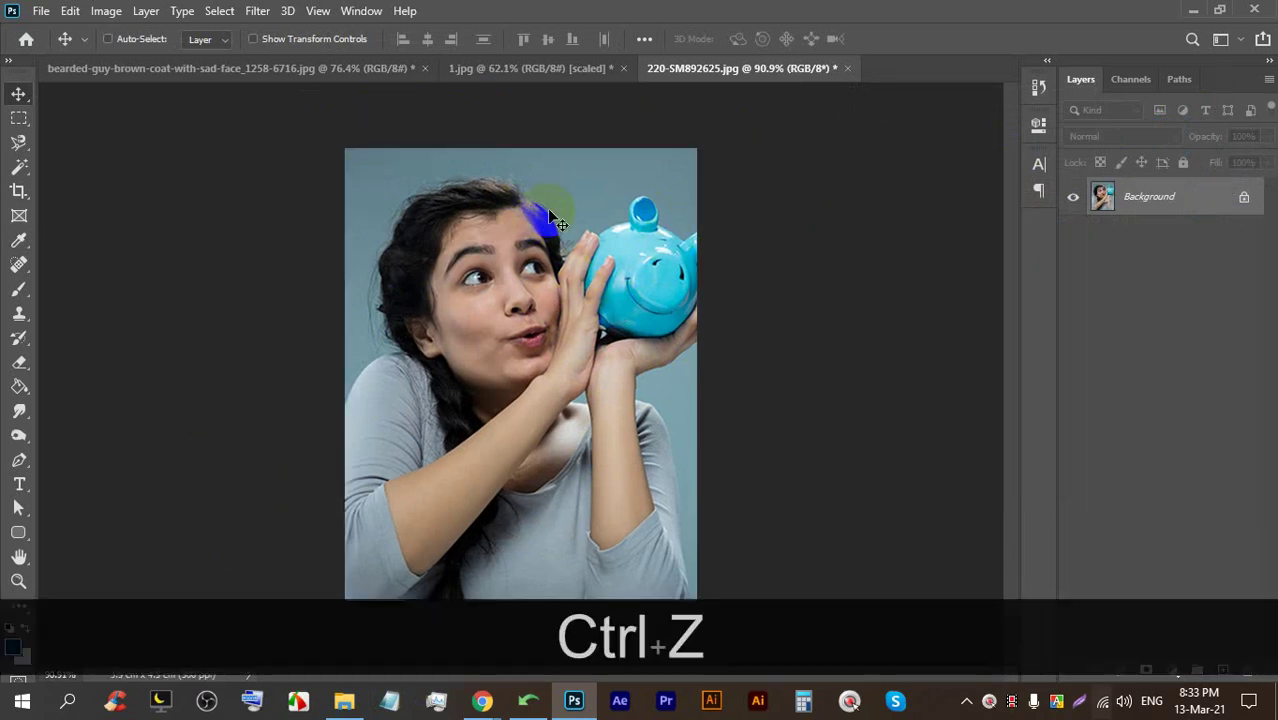
# In the Canvas Size settings, use millimeters and a relative extension of 5 mm in both width and height
pyautogui.hotkey('ctrl', 'alt', 'c')
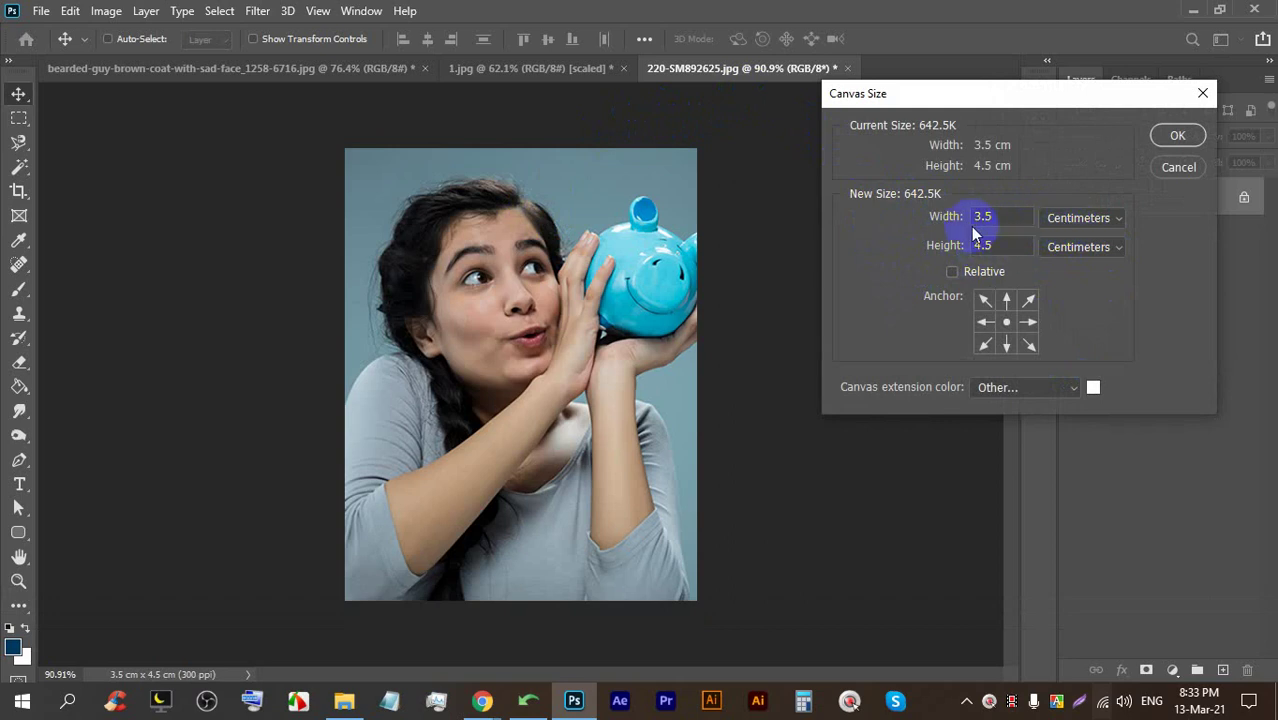
pyautogui.click(1050, 220)
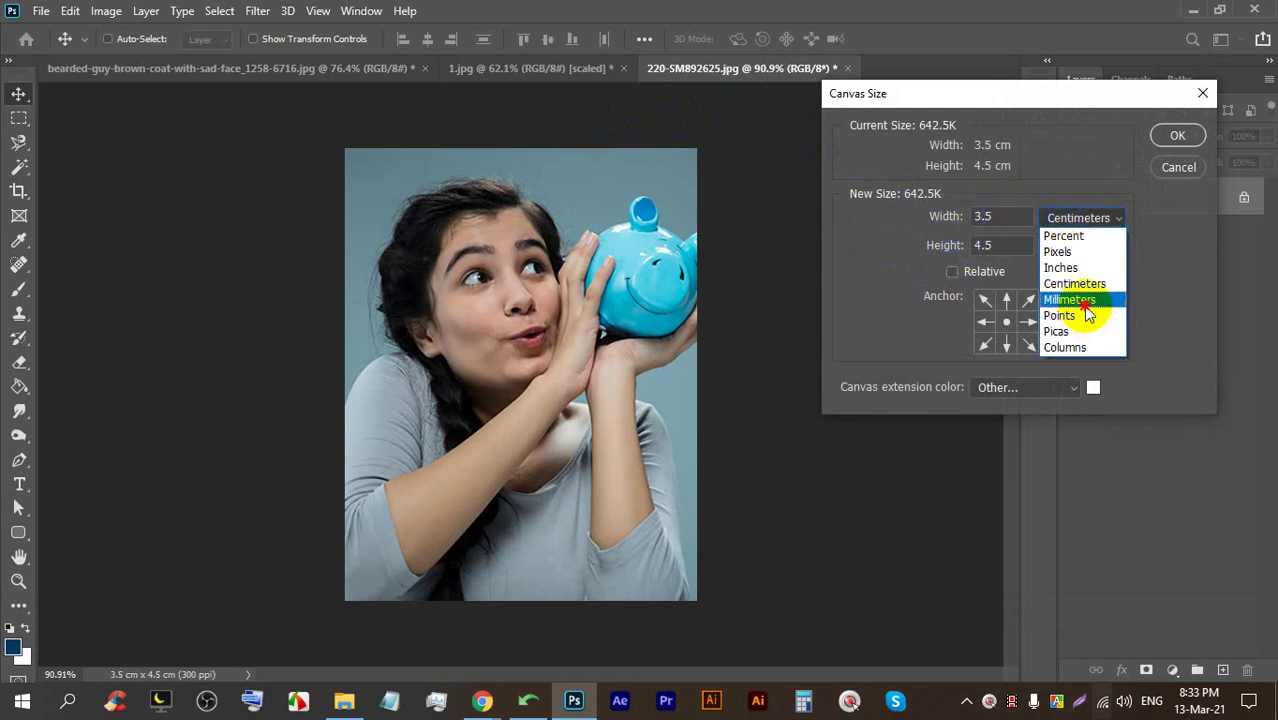
pyautogui.click(1075, 300)
pyautogui.moveTo(972, 217); pyautogui.dragTo(1020, 248)
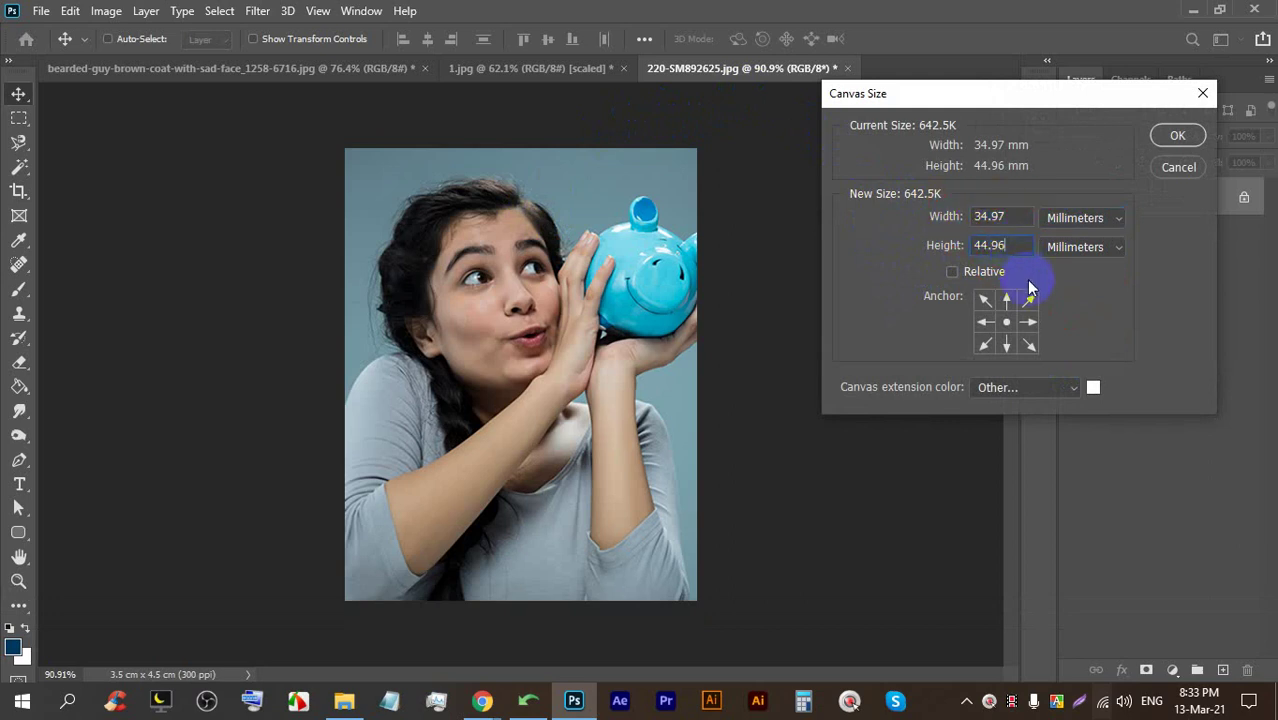
pyautogui.click(952, 271)
pyautogui.click(999, 225)
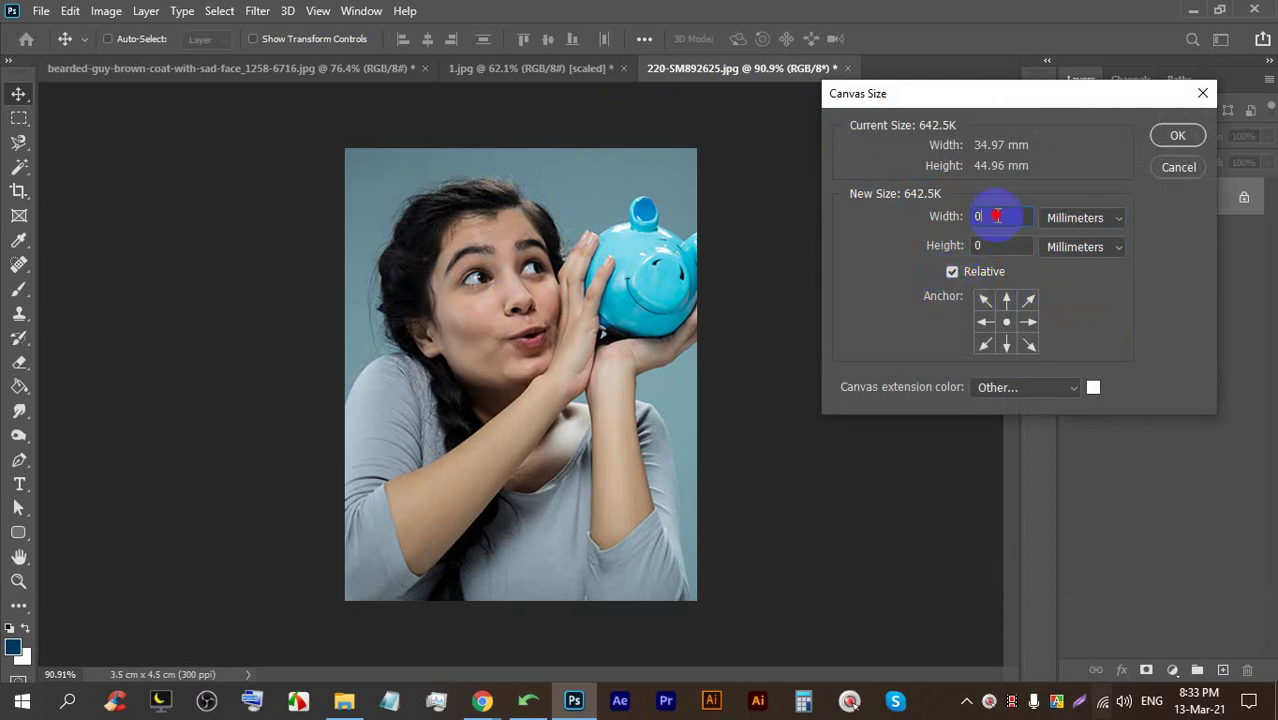
pyautogui.write('5')
pyautogui.click(997, 248)
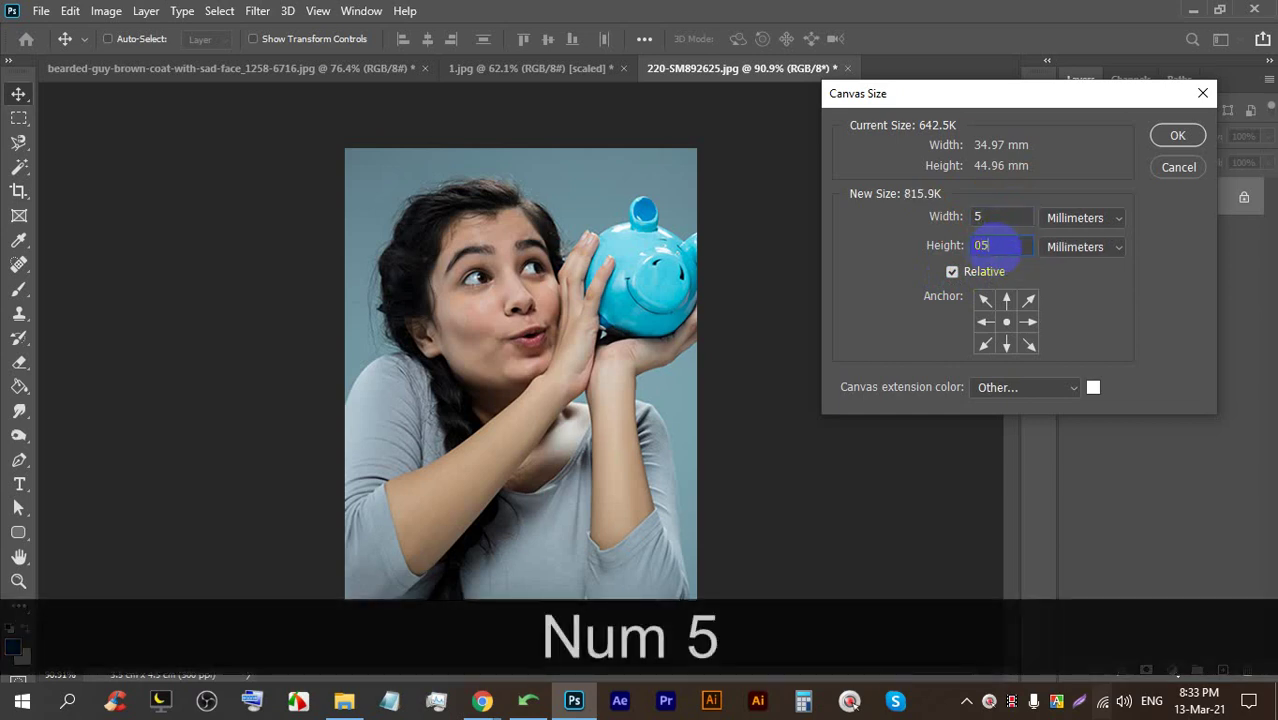
# Choose pale pink (e3d6d6) as the canvas extension color and apply the canvas enlargement
pyautogui.click(1092, 387)
pyautogui.moveTo(790, 226); pyautogui.dragTo(786, 218)
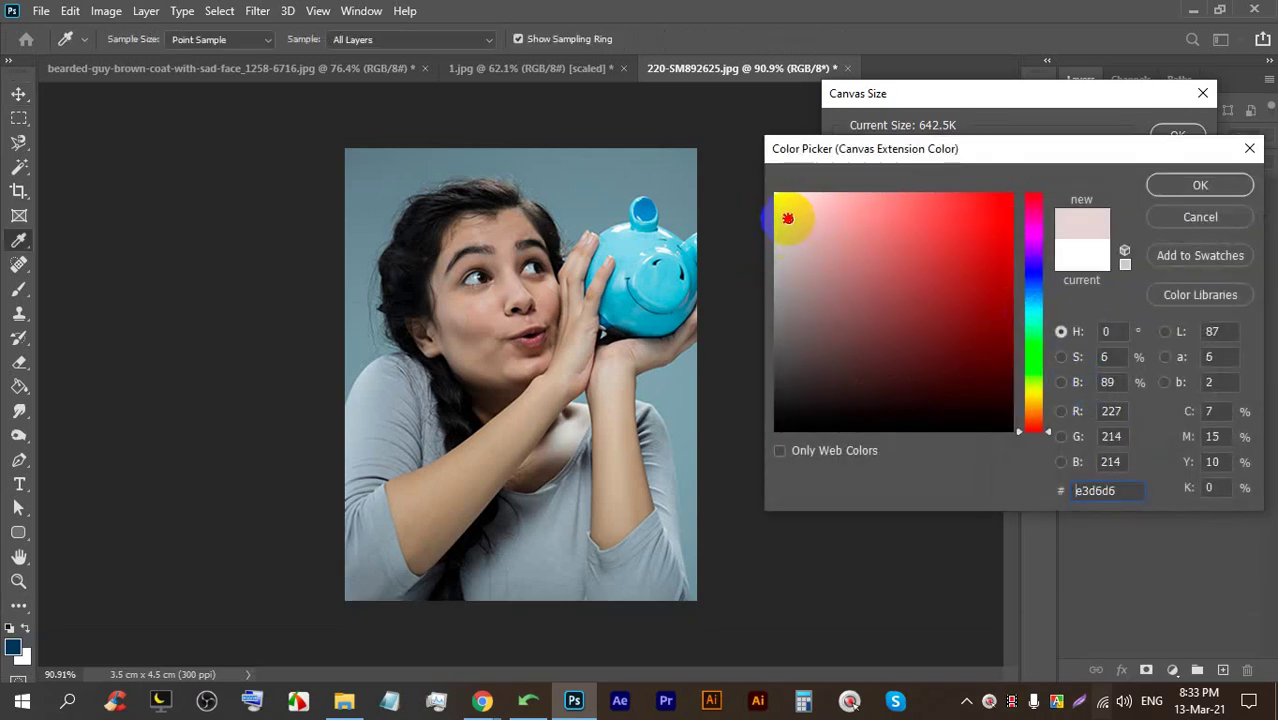
pyautogui.click(1205, 190)
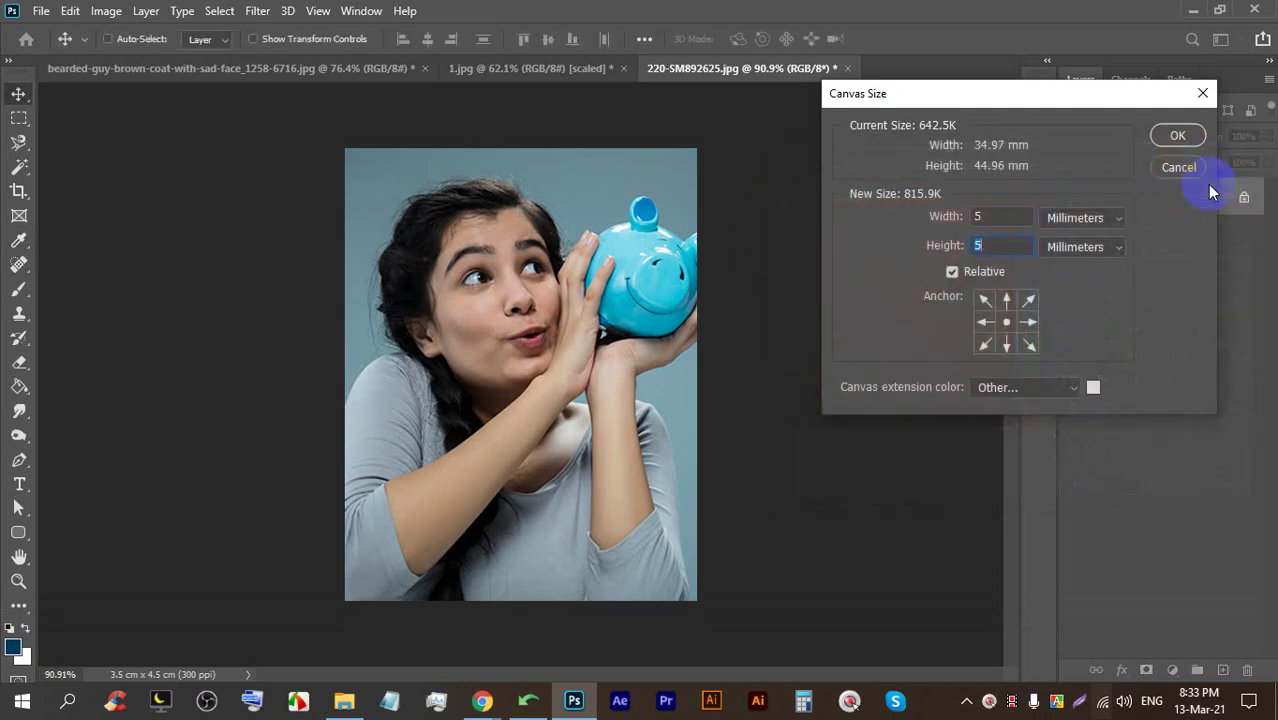
pyautogui.click(1179, 139)
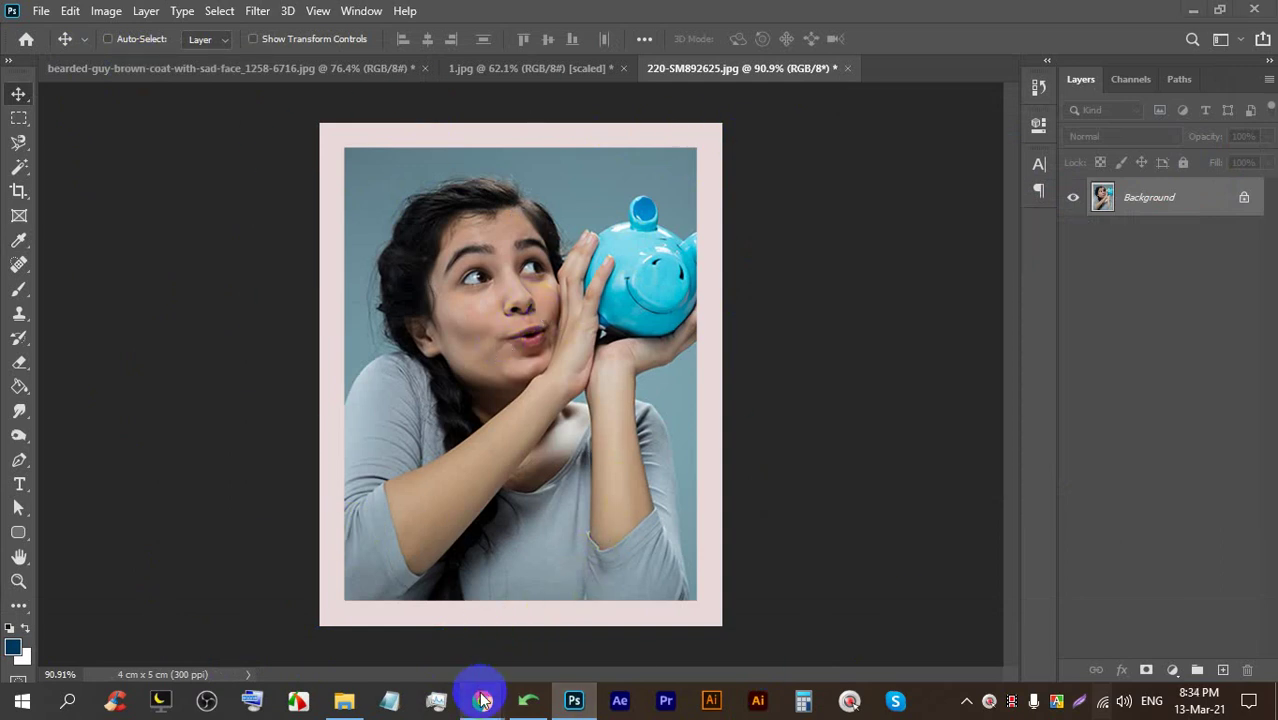
# Switch to the Google Meet call in Chrome to check it, dismiss the downloads bar, and return to Photoshop
pyautogui.moveTo(485, 695)
pyautogui.click(418, 637)
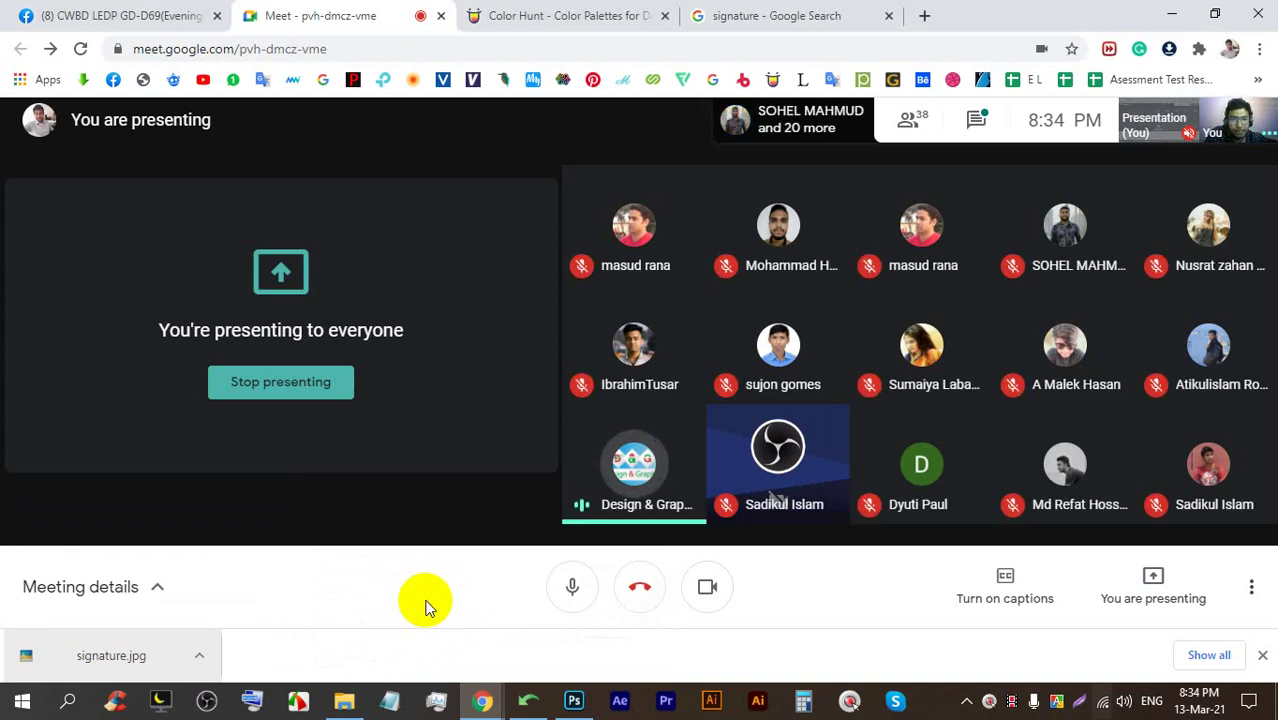
pyautogui.click(925, 683)
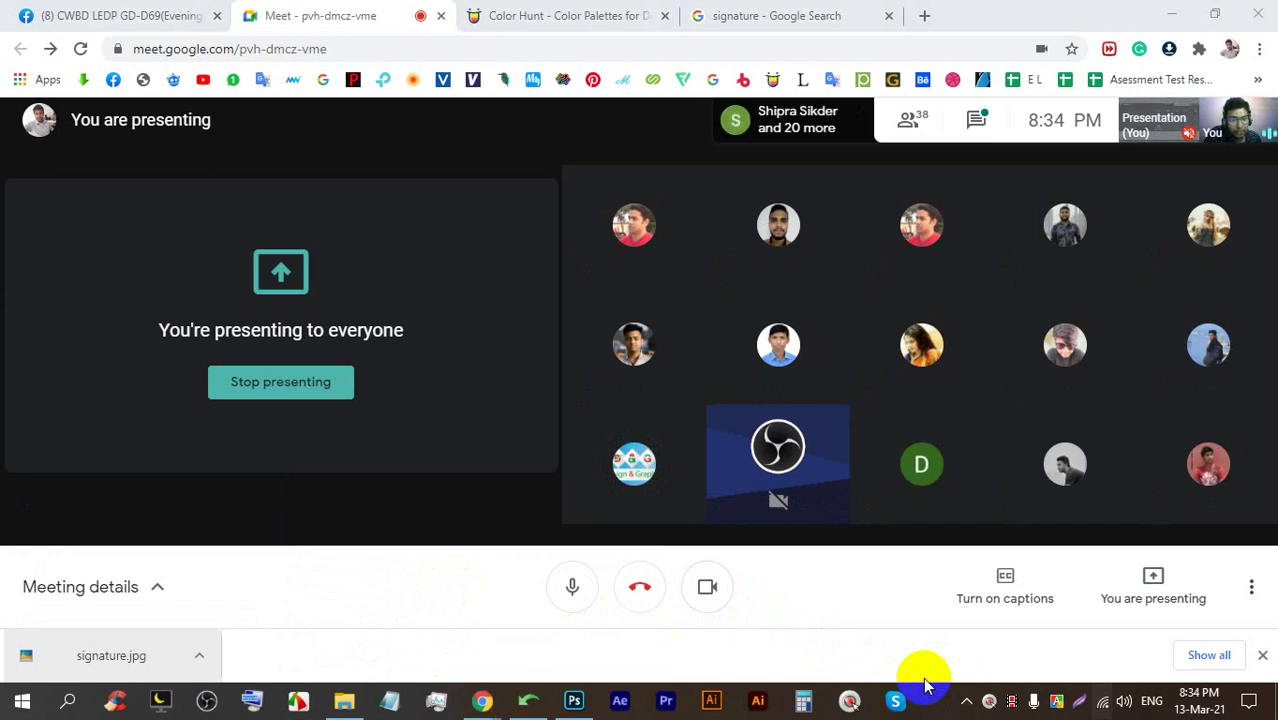
pyautogui.click(1262, 655)
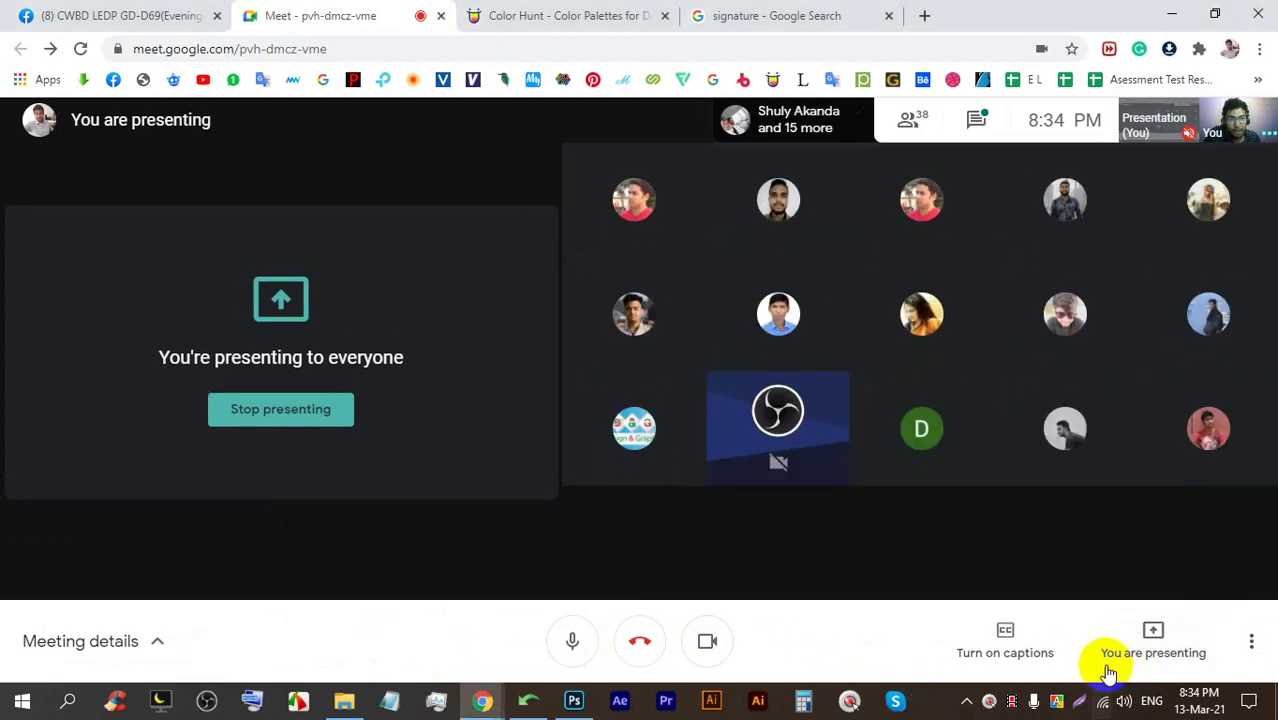
pyautogui.click(574, 700)
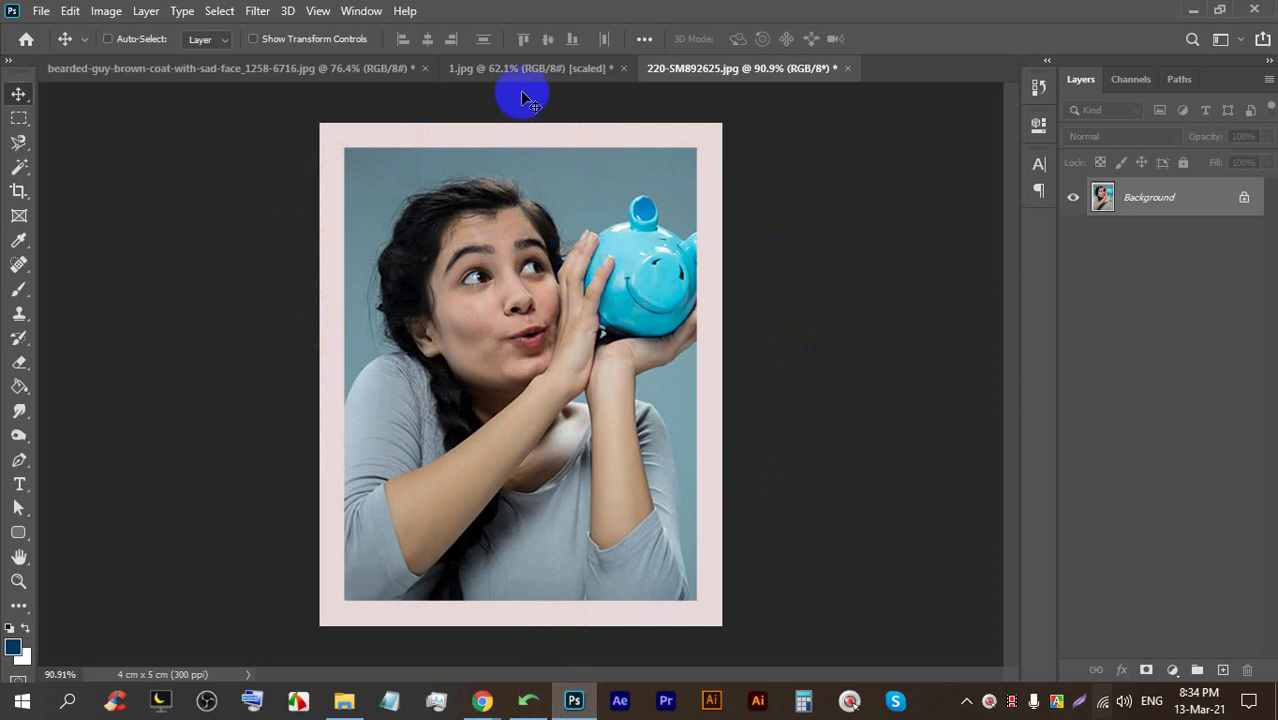
# Create a new portrait A4 print document, 210 × 297 mm at 300 ppi
pyautogui.click(41, 10)
pyautogui.click(41, 10)
pyautogui.hotkey('ctrl', 'n')
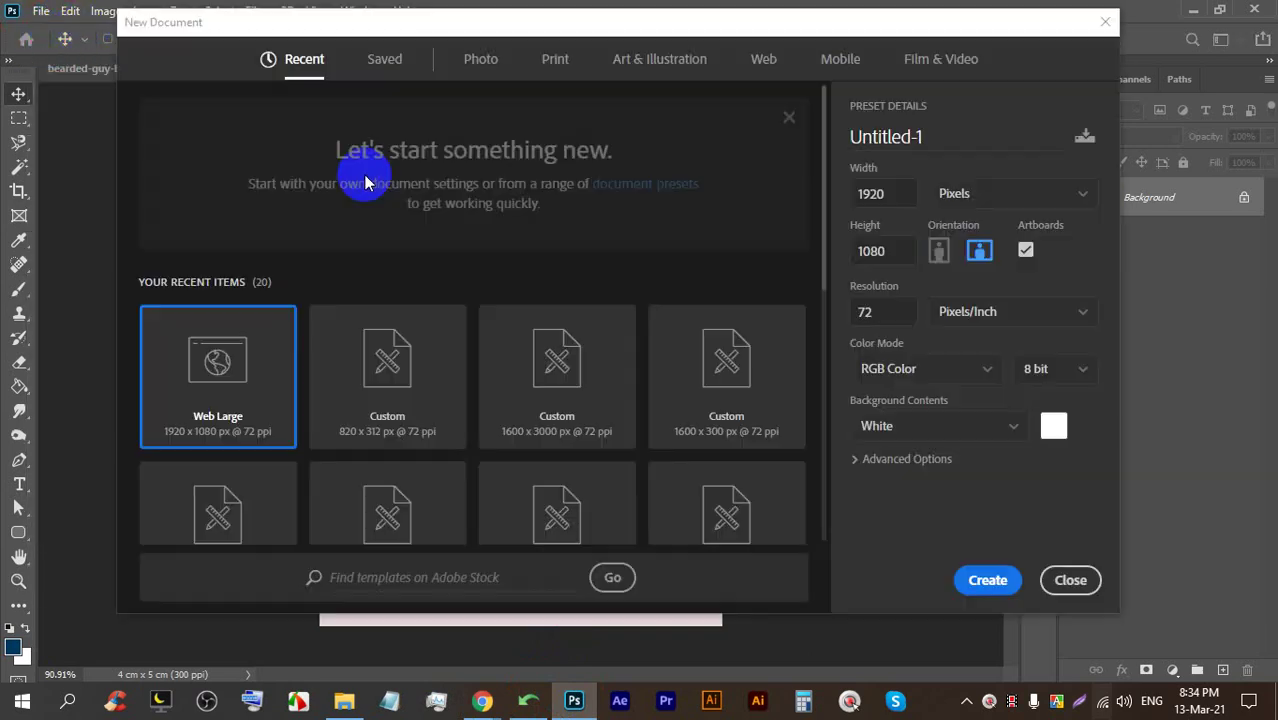
pyautogui.click(555, 60)
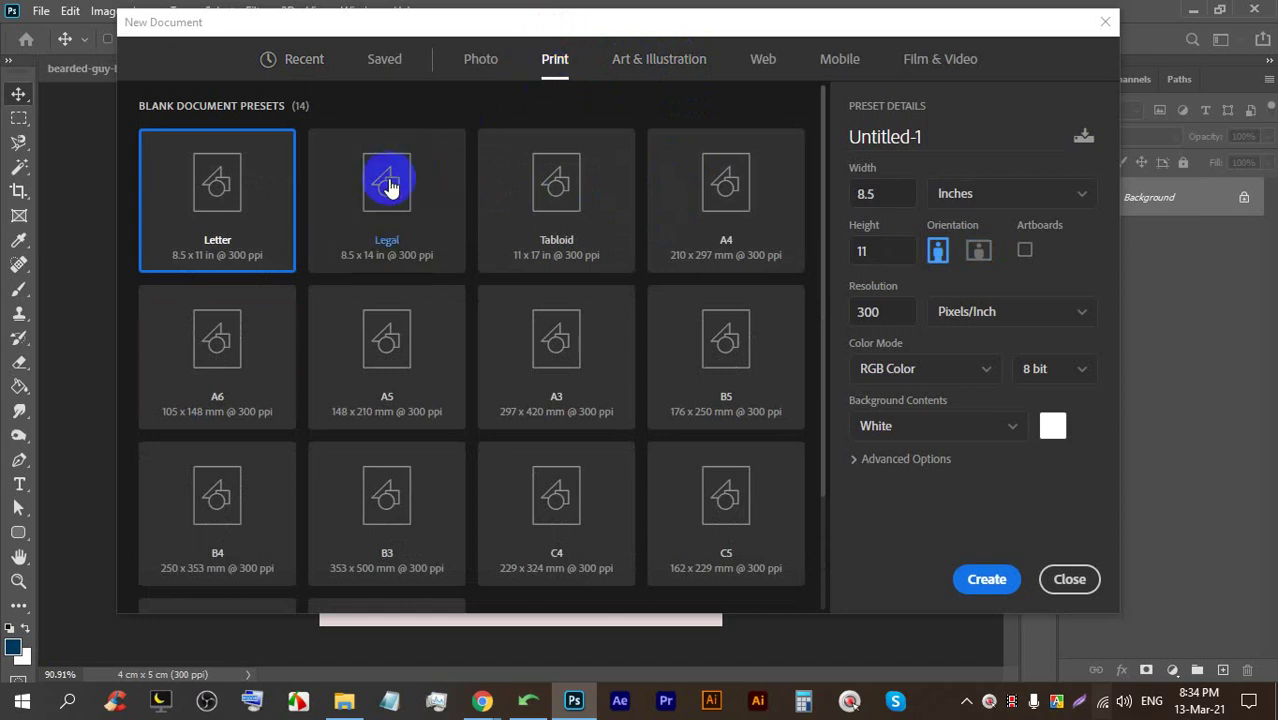
pyautogui.click(740, 201)
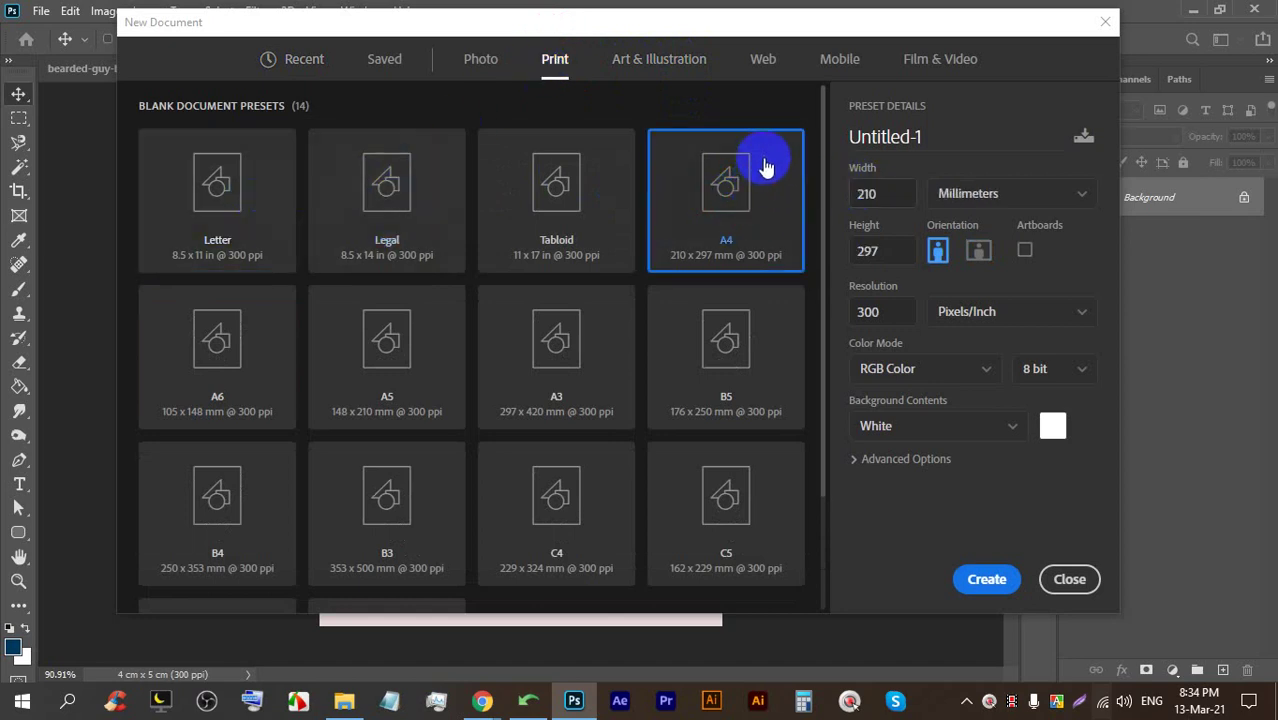
pyautogui.click(982, 580)
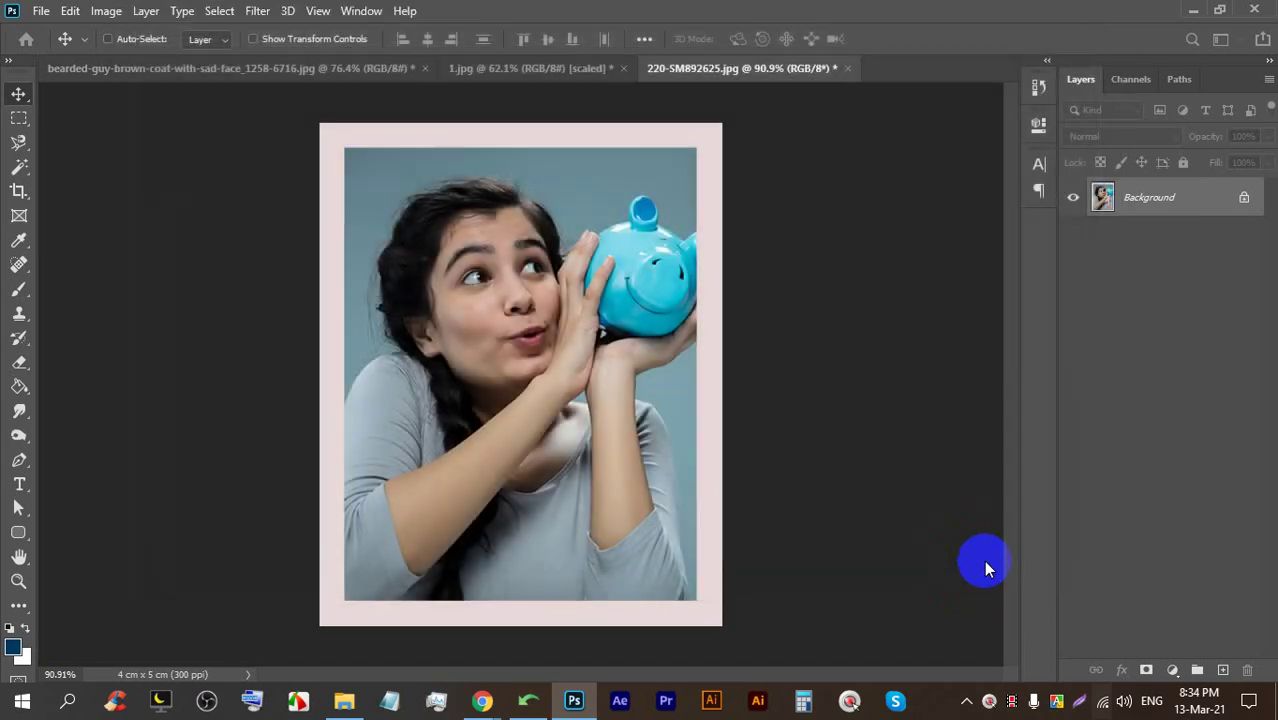
# Copy the bordered photo into the new A4 document and place it near the page's upper-left corner
pyautogui.click(694, 72)
pyautogui.moveTo(555, 160); pyautogui.dragTo(498, 203)
pyautogui.scroll(3, 337, 128)
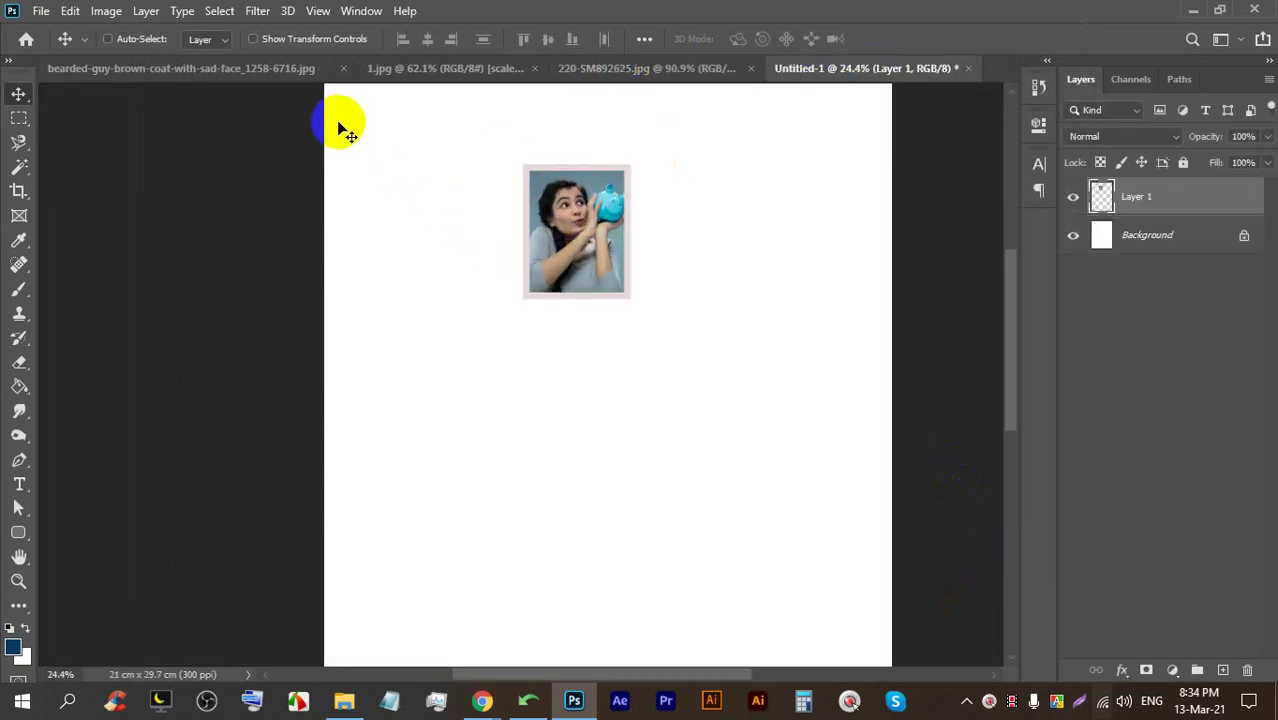
pyautogui.moveTo(613, 234); pyautogui.dragTo(422, 211)
pyautogui.scroll(-2, 432, 280)
pyautogui.scroll(4, 394, 143)
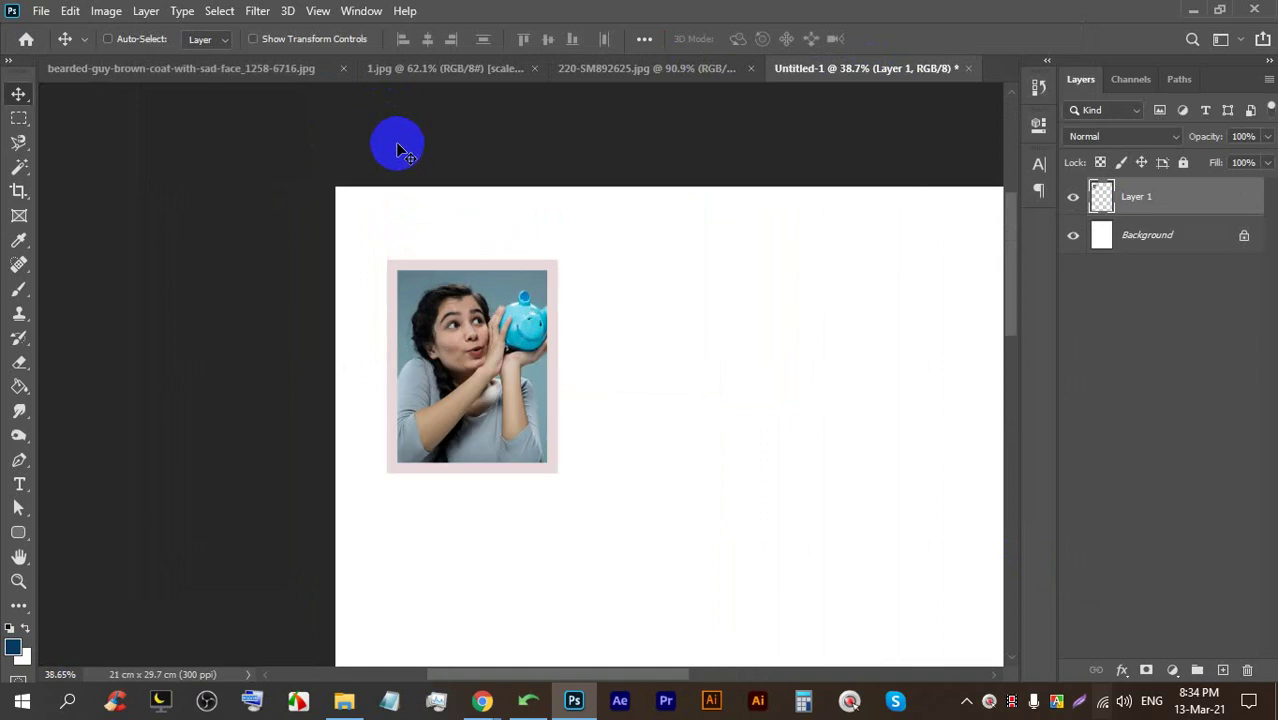
pyautogui.moveTo(408, 300); pyautogui.dragTo(442, 185)
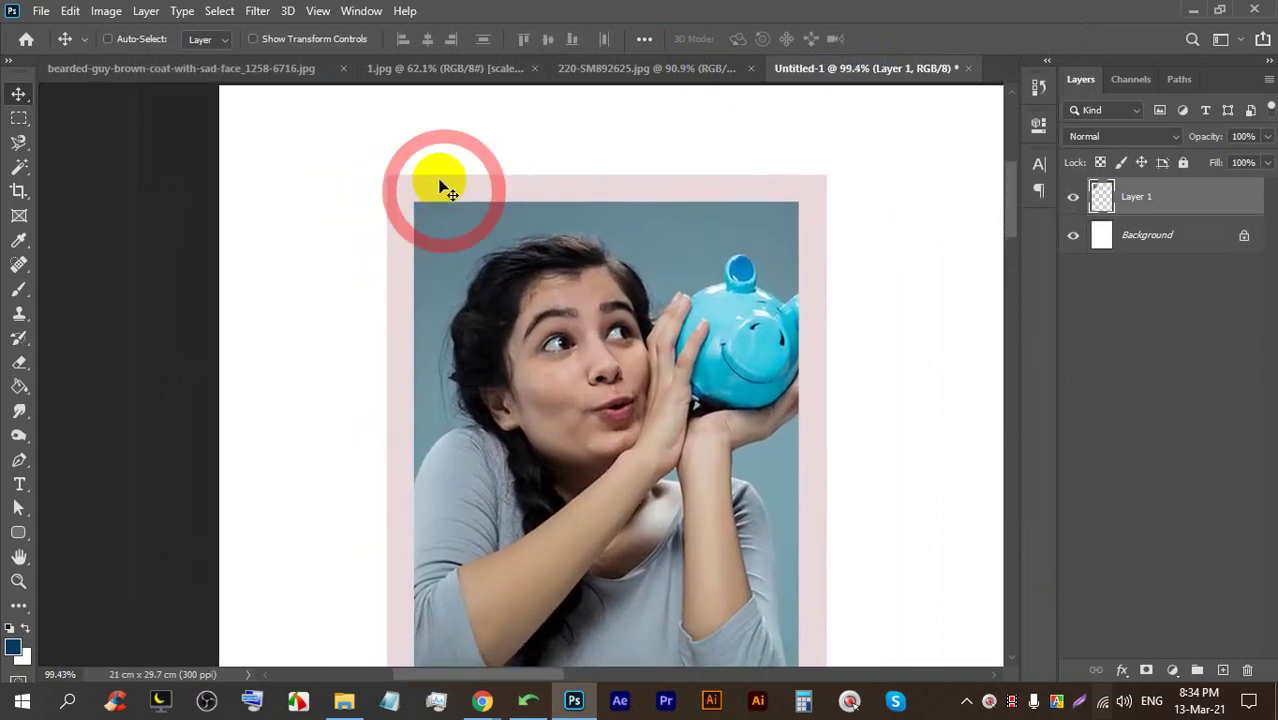
# Examine the upper-right corner of the photo's pink border against the white page at close range
pyautogui.scroll(2, 762, 175)
pyautogui.scroll(3, 762, 175)
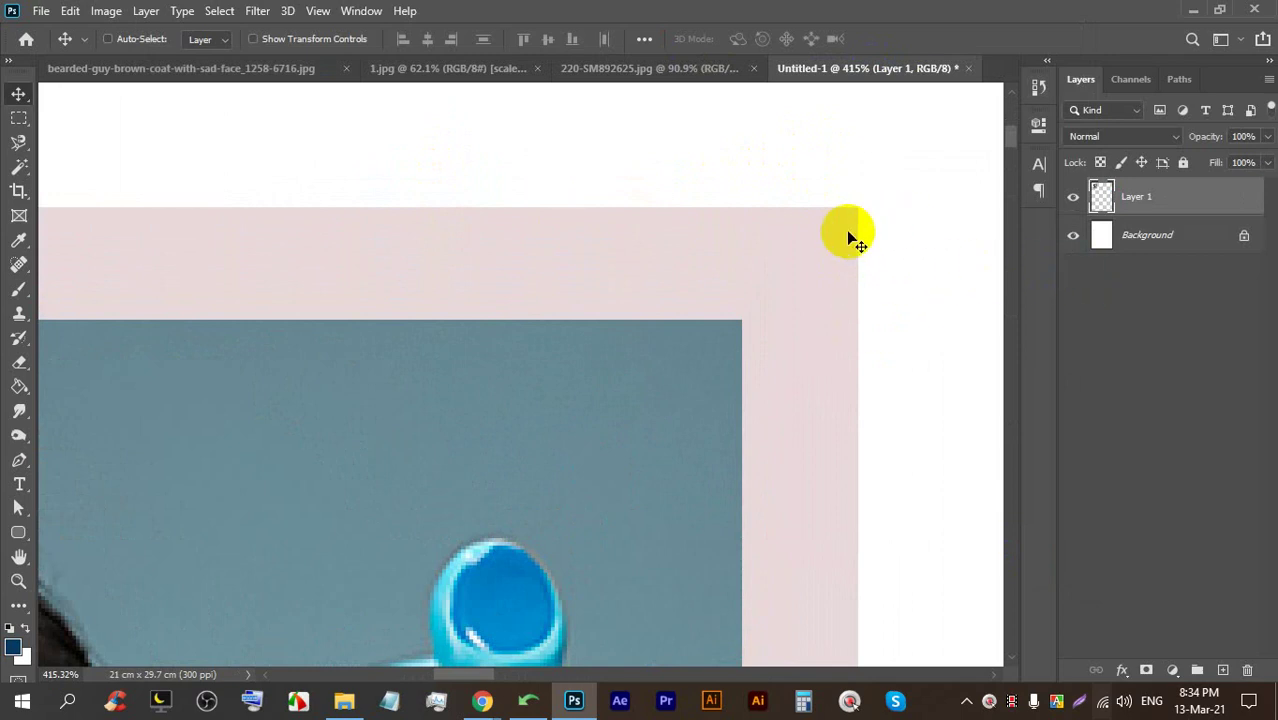
pyautogui.scroll(6, 855, 276)
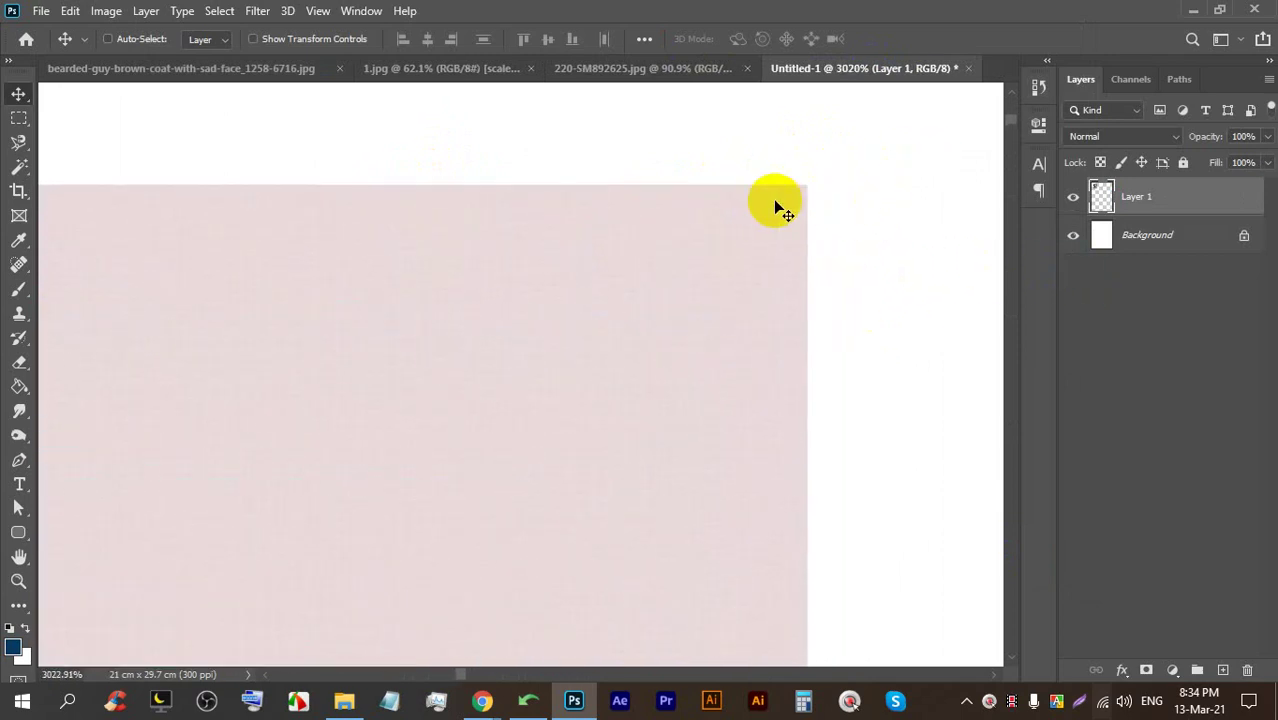
pyautogui.scroll(-5, 776, 192)
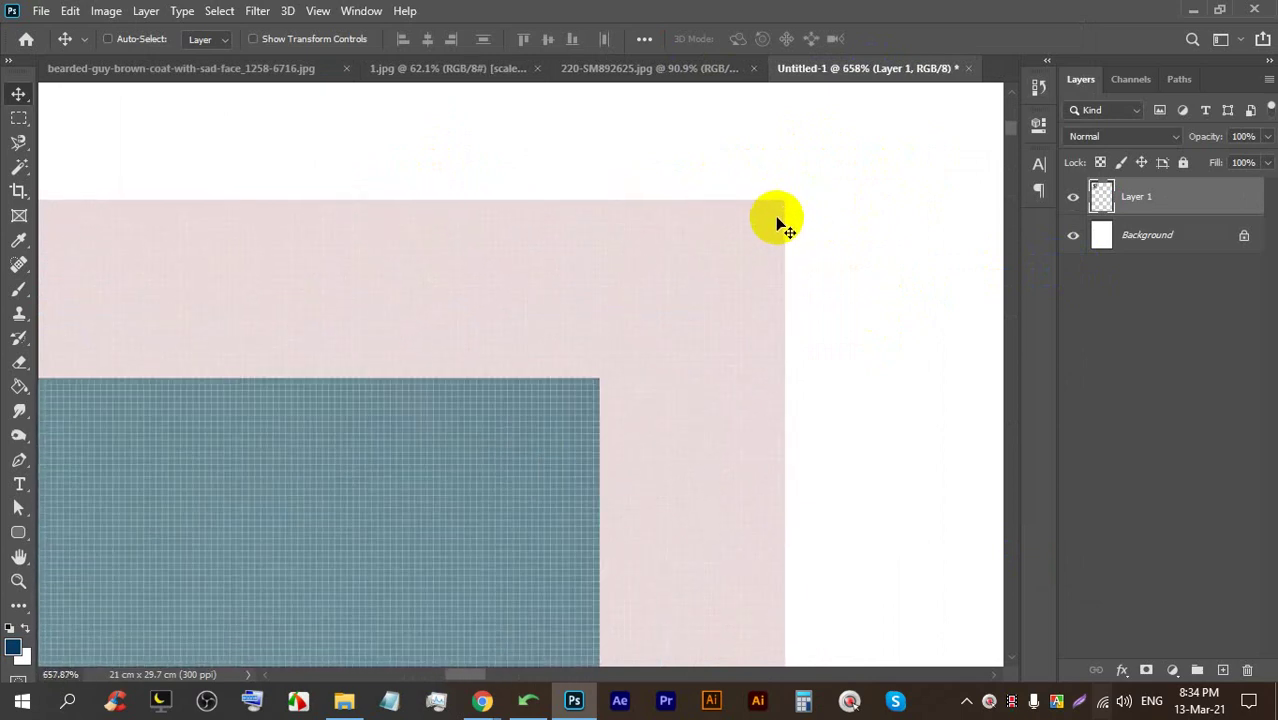
pyautogui.scroll(-3, 768, 246)
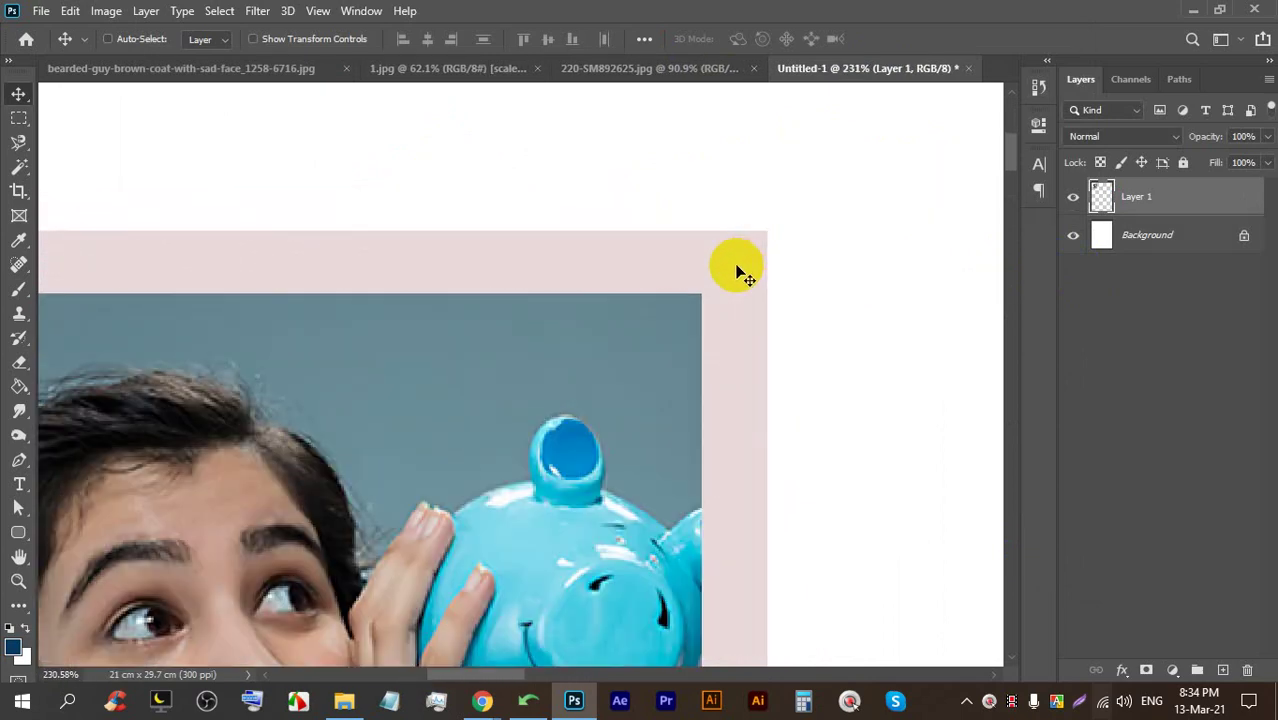
pyautogui.scroll(-4, 740, 266)
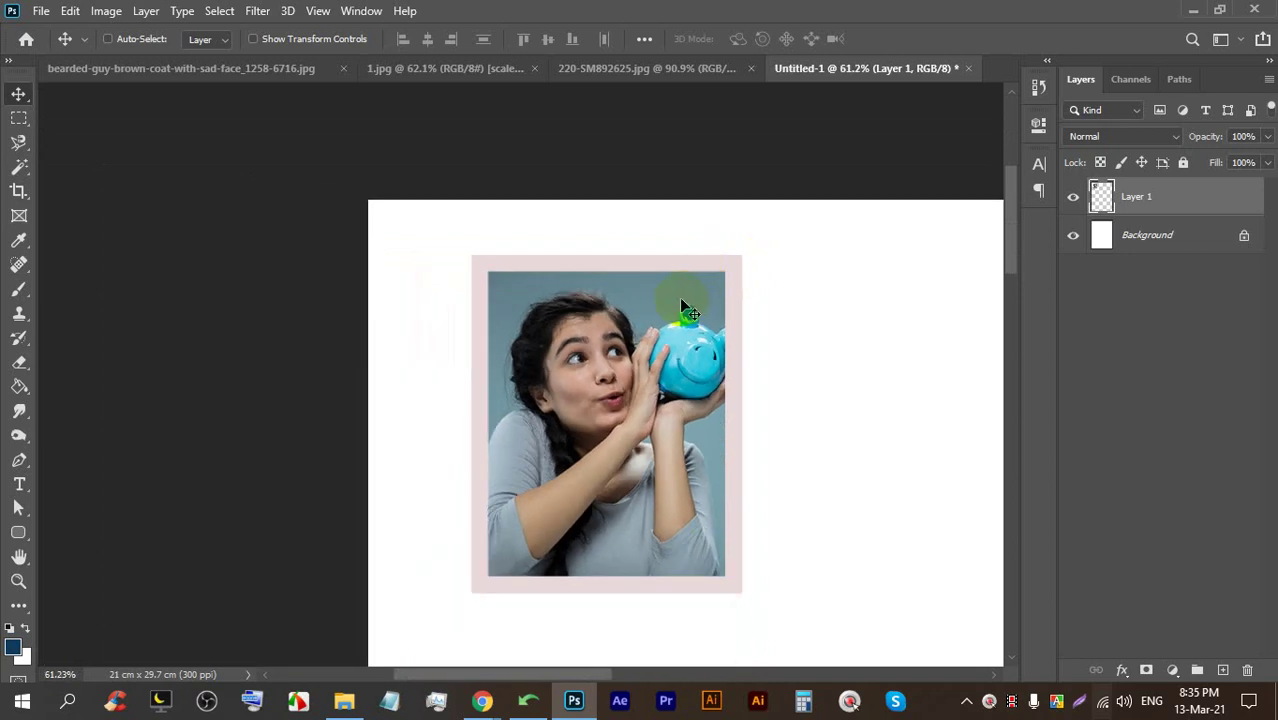
# Start resizing the bordered photo's canvas in 220-SM892625.jpg, using millimetres and a black extension colour
pyautogui.click(648, 70)
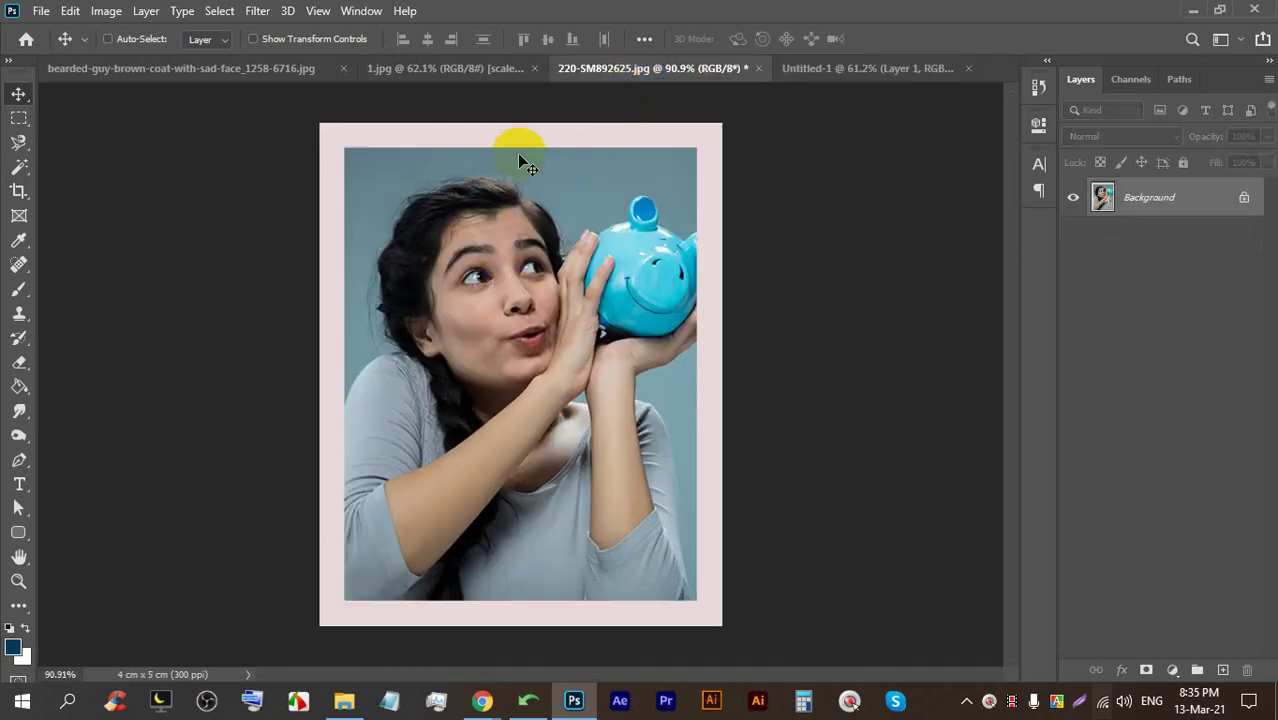
pyautogui.hotkey('ctrl', 'alt', 'c')
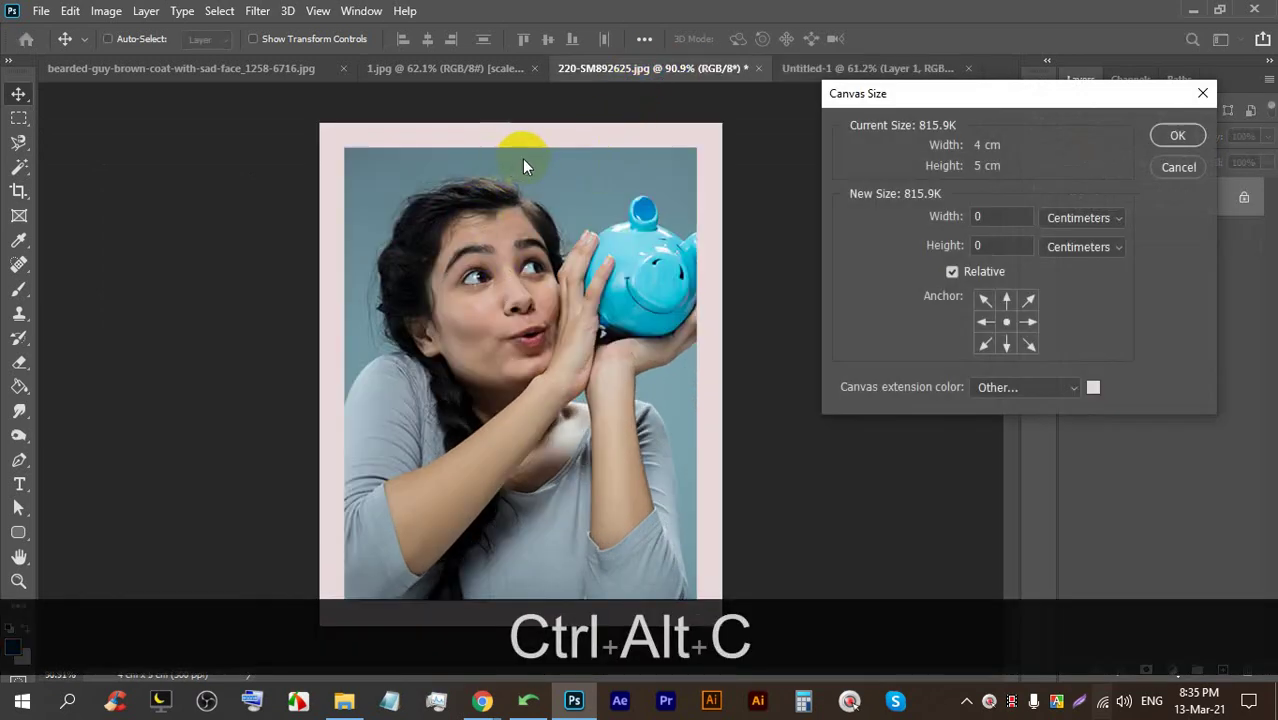
pyautogui.click(1044, 218)
pyautogui.click(1059, 302)
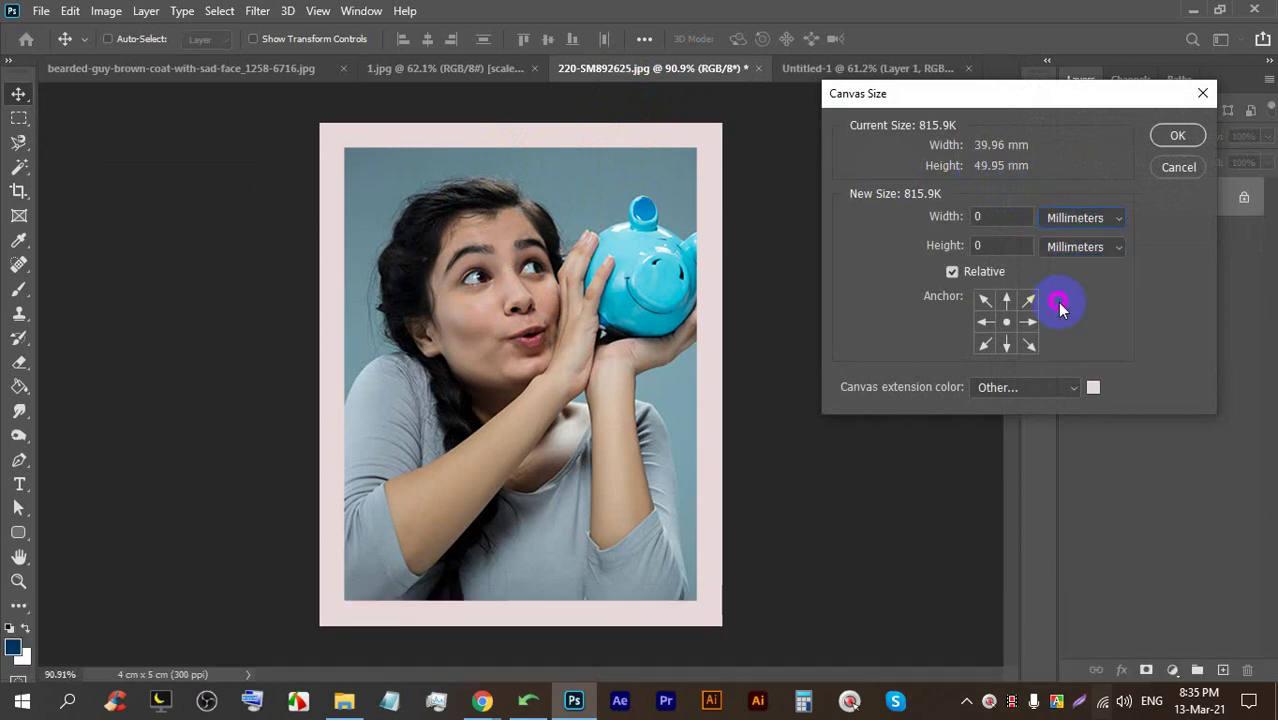
pyautogui.click(1093, 393)
pyautogui.click(913, 379)
pyautogui.click(850, 427)
pyautogui.click(1142, 190)
# Extend the photo's canvas by a relative 0.2 mm in width and 0.2 mm in height, adding a thin black outline
pyautogui.click(1000, 216)
pyautogui.write('.2')
pyautogui.click(990, 246)
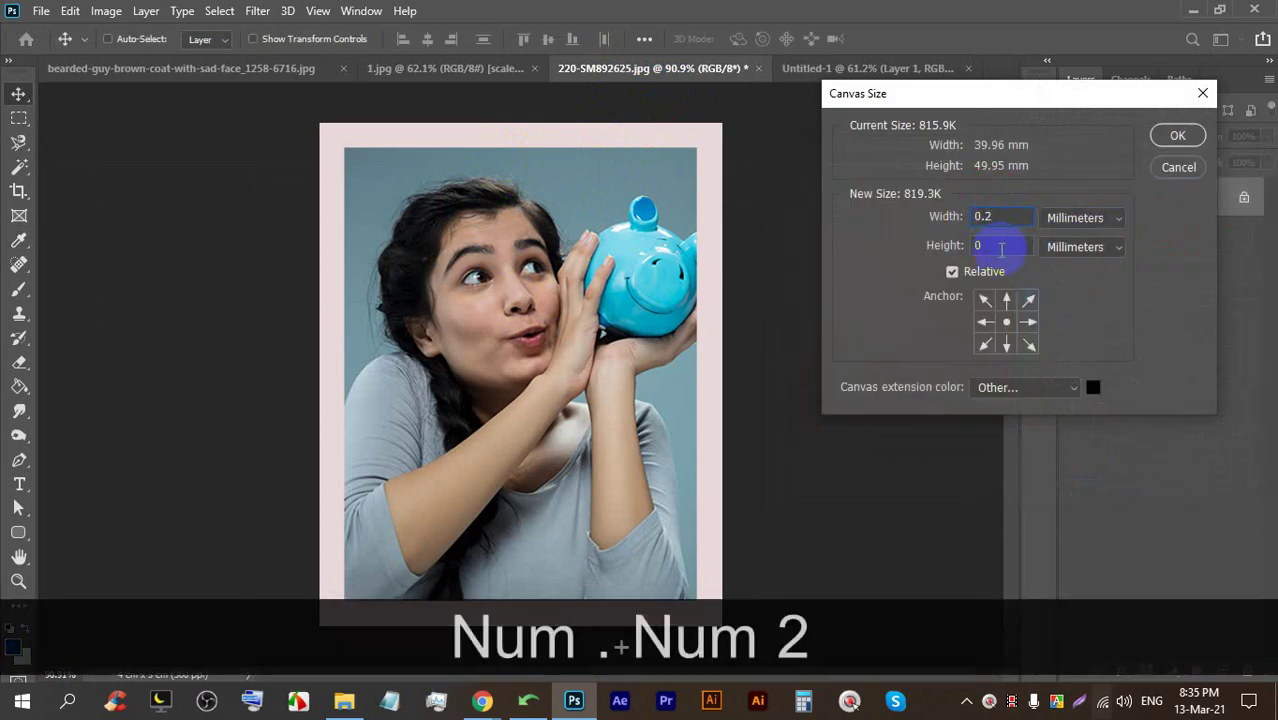
pyautogui.write('.2')
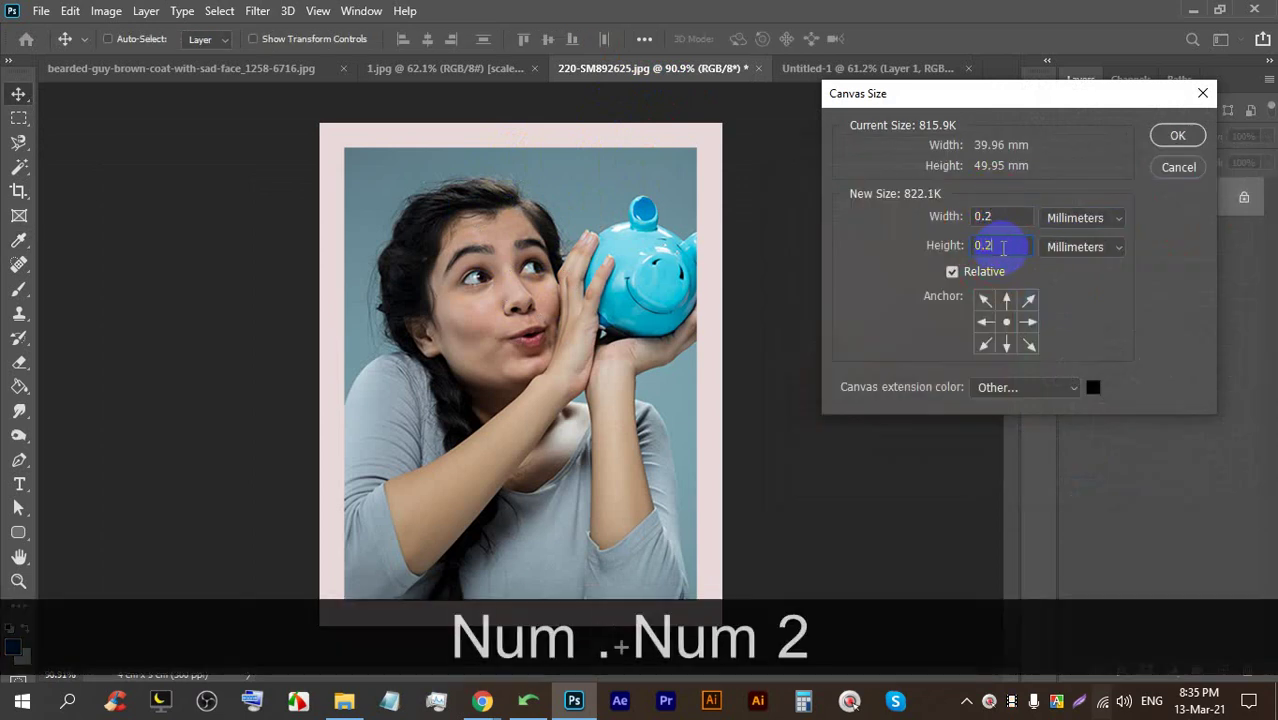
pyautogui.click(1176, 137)
pyautogui.scroll(10, 740, 280)
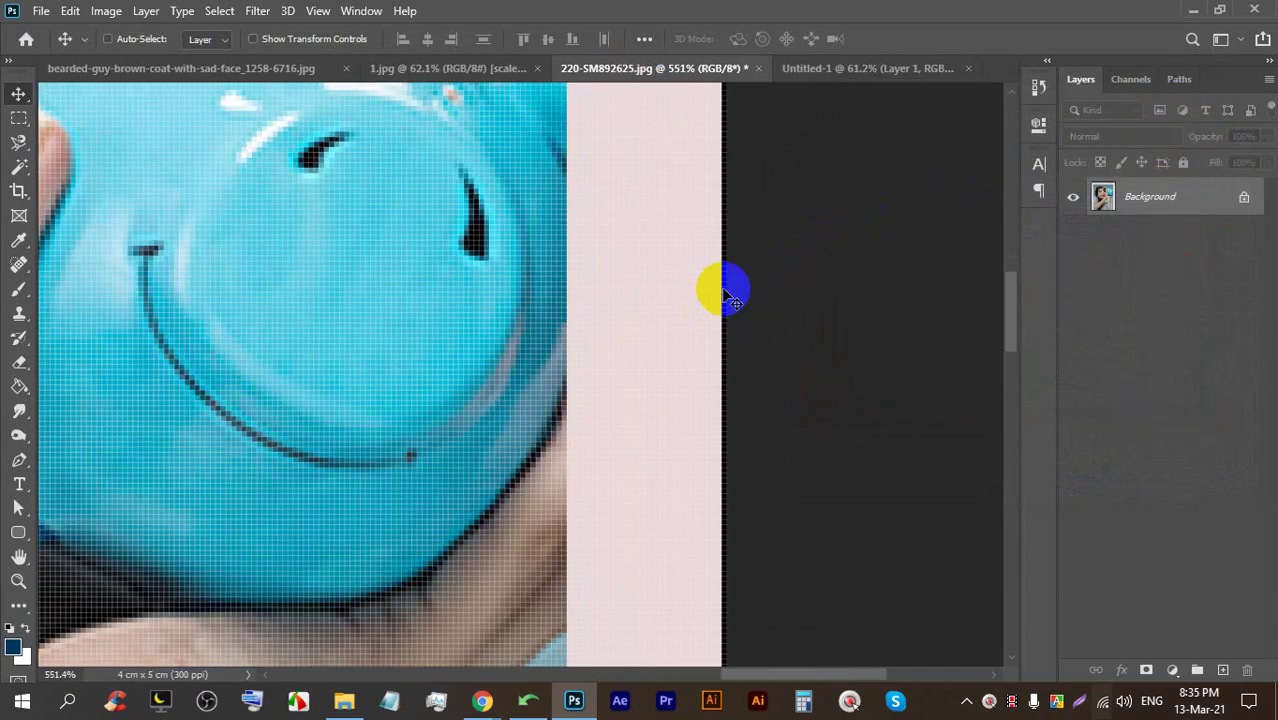
pyautogui.scroll(-9, 735, 300)
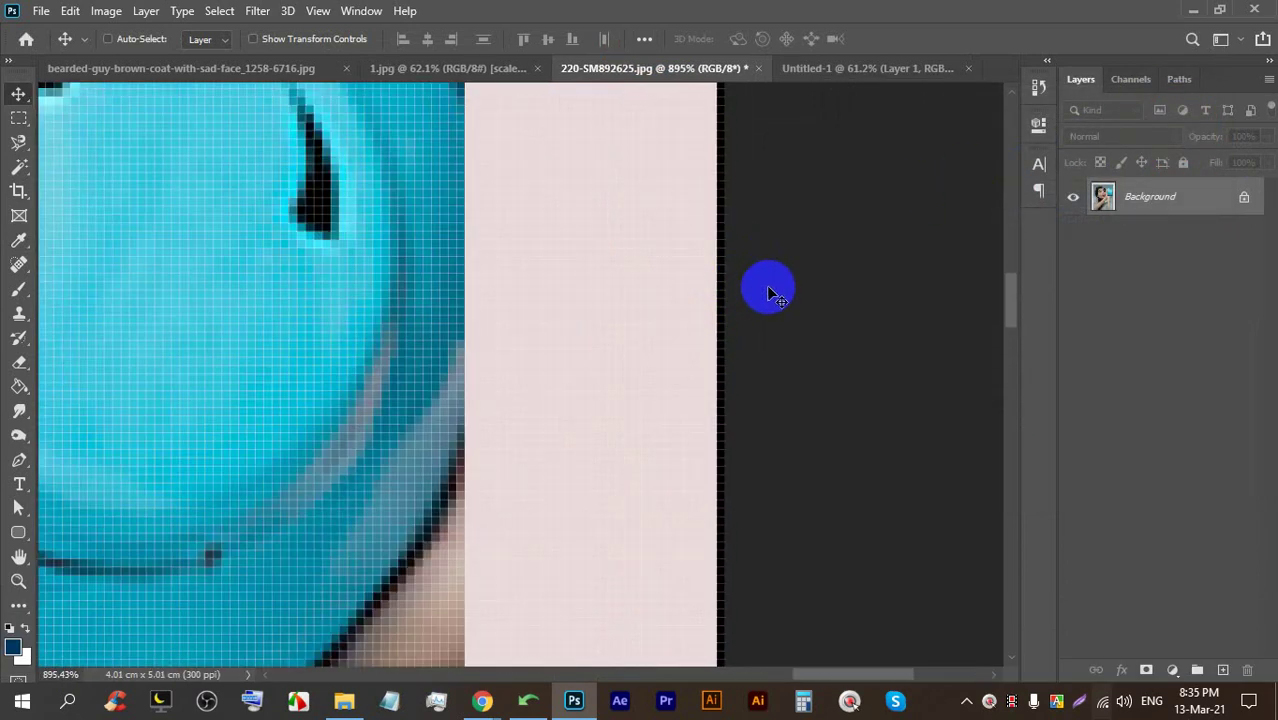
pyautogui.scroll(-5, 772, 268)
# Copy the outlined photo into the Untitled-1 A4 document, placing it beside the earlier copy
pyautogui.moveTo(592, 272); pyautogui.dragTo(533, 262)
pyautogui.scroll(5, 428, 226)
pyautogui.scroll(-4, 415, 186)
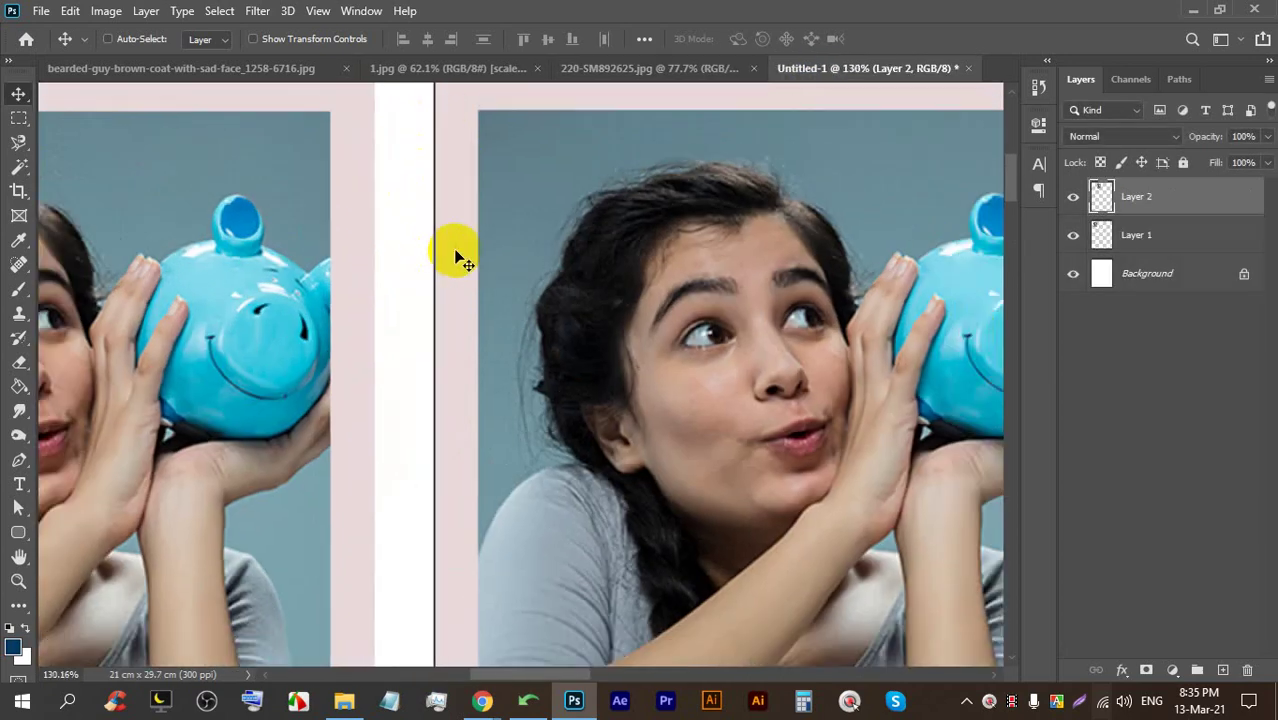
pyautogui.scroll(5, 430, 160)
pyautogui.scroll(-2, 513, 208)
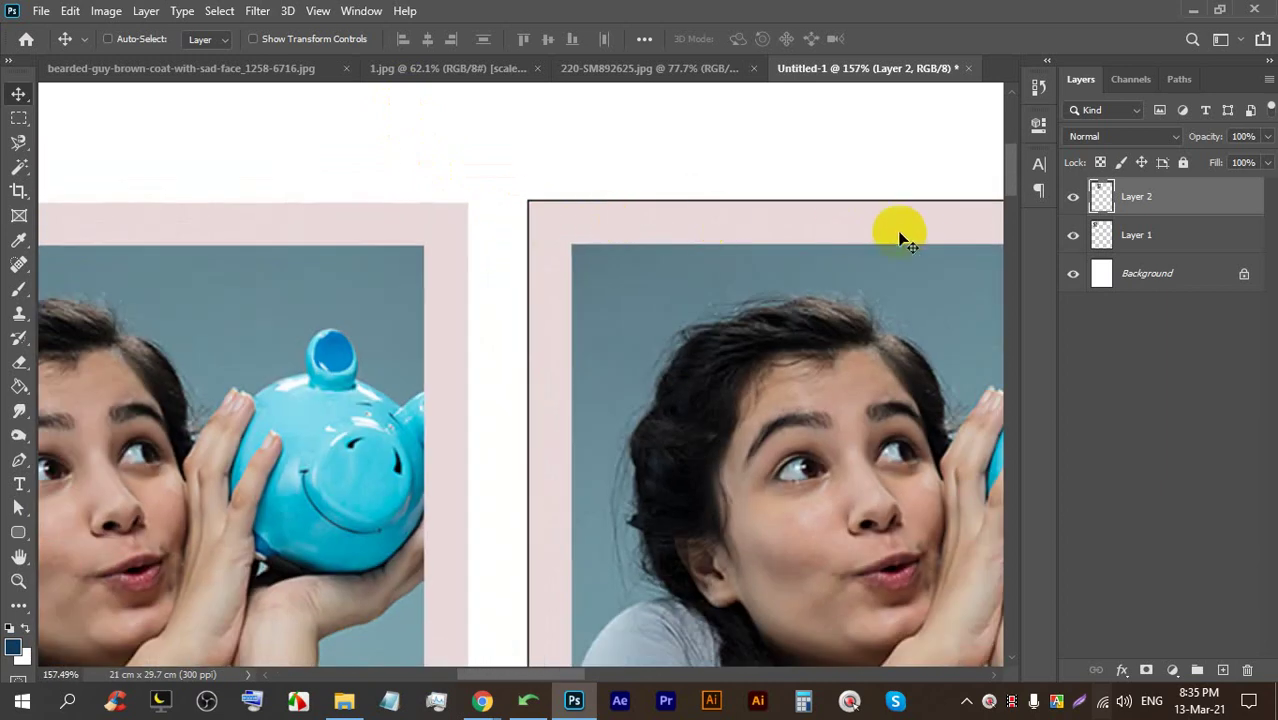
# Hide Layer 1 and move the outlined photo to the page's upper-left corner
pyautogui.click(1072, 240)
pyautogui.scroll(-5, 485, 285)
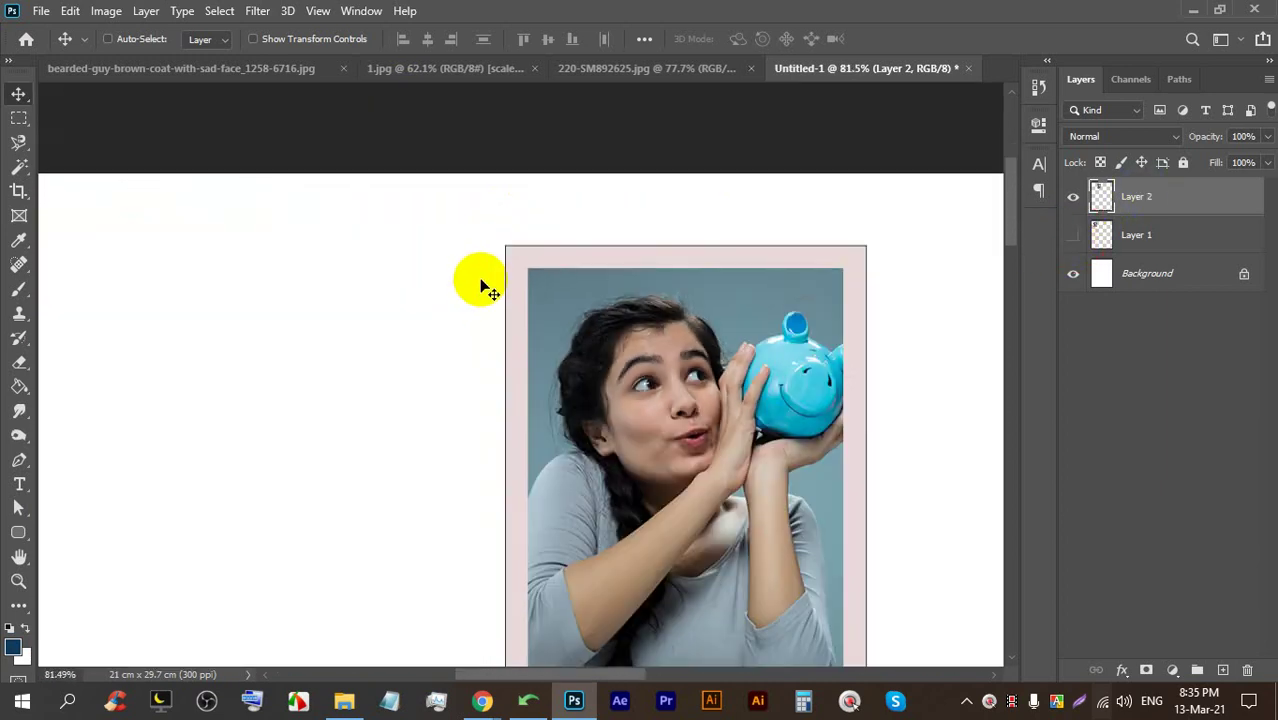
pyautogui.scroll(-1, 490, 290)
pyautogui.moveTo(491, 305); pyautogui.dragTo(365, 296)
# Duplicate the outlined photo three times across the page to form a row of four
pyautogui.scroll(-1, 390, 322)
pyautogui.scroll(-1, 390, 322)
pyautogui.moveTo(400, 155); pyautogui.dragTo(627, 170)
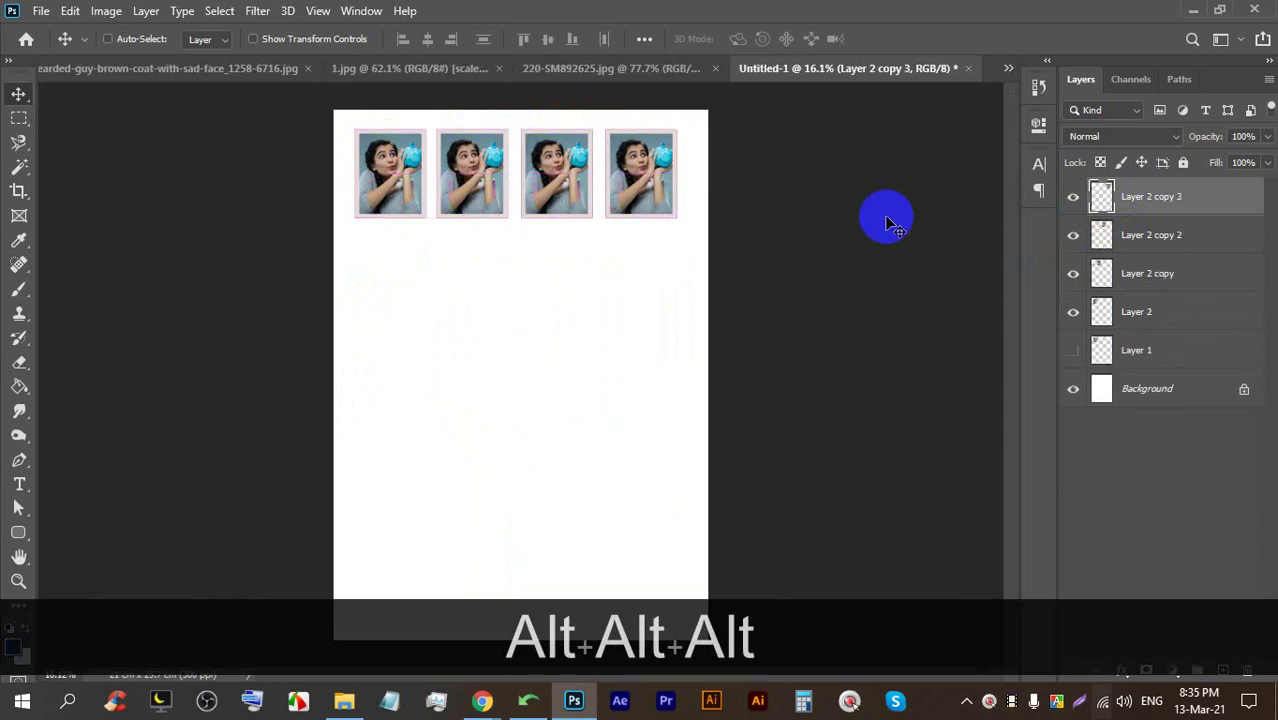
# Distribute the four photos evenly across and duplicate the row down the page to make five rows
pyautogui.keyDown('shift'); pyautogui.click(1150, 322); pyautogui.keyUp('shift')
pyautogui.click(606, 40)
pyautogui.scroll(-2, 590, 268)
pyautogui.moveTo(539, 245); pyautogui.dragTo(541, 512)
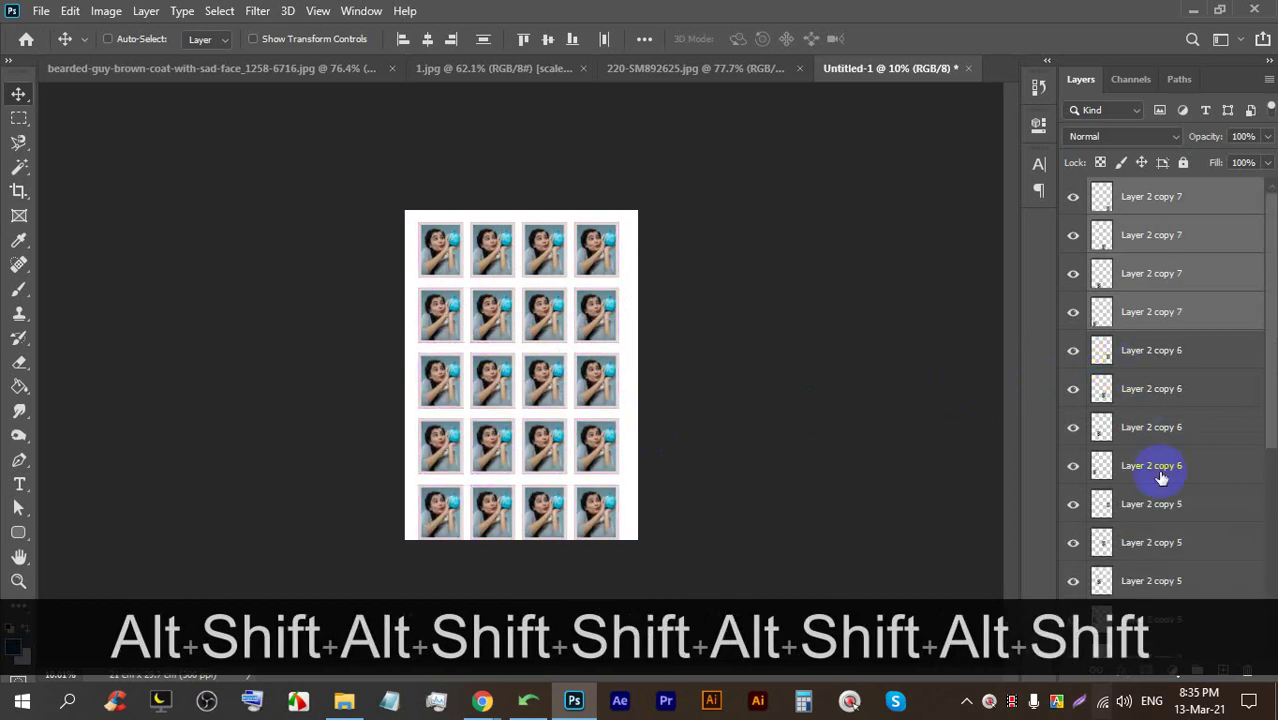
# Select all the visible photo layers and shift the whole grid slightly up and left on the page
pyautogui.scroll(-3, 1178, 462)
pyautogui.scroll(-1, 1178, 462)
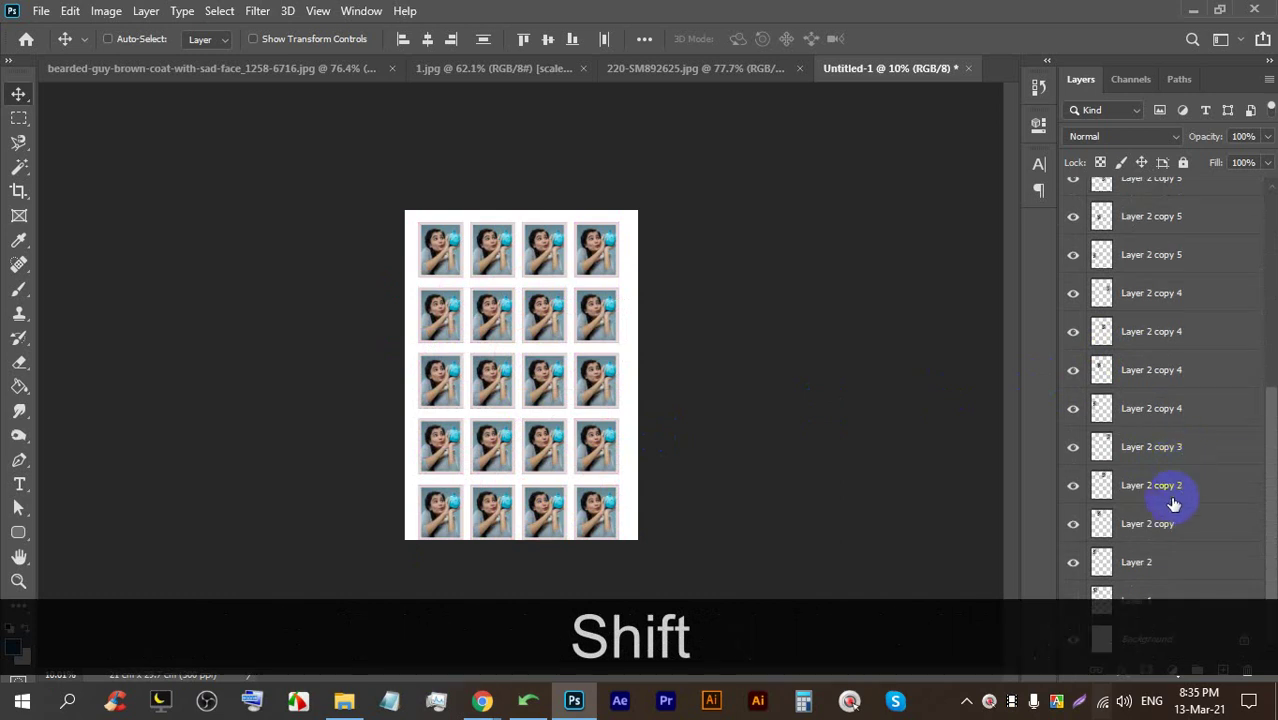
pyautogui.keyDown('shift'); pyautogui.click(1138, 600); pyautogui.keyUp('shift')
pyautogui.moveTo(549, 288); pyautogui.dragTo(549, 283)
pyautogui.press('Left')
pyautogui.press('Left')
pyautogui.press('Left')
pyautogui.press('Left')
pyautogui.press('Left')
# Examine the spacing and thin outlines of the photos in the A4 grid at close range
pyautogui.scroll(5, 475, 292)
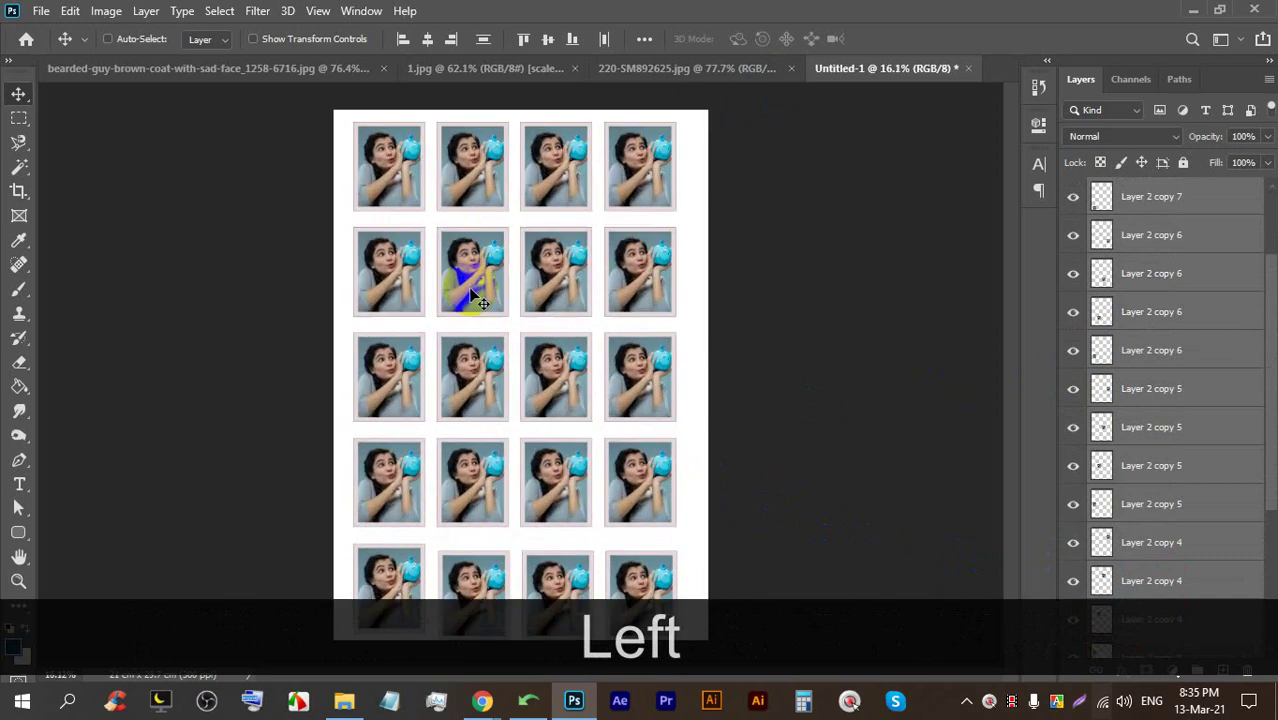
pyautogui.scroll(2, 476, 298)
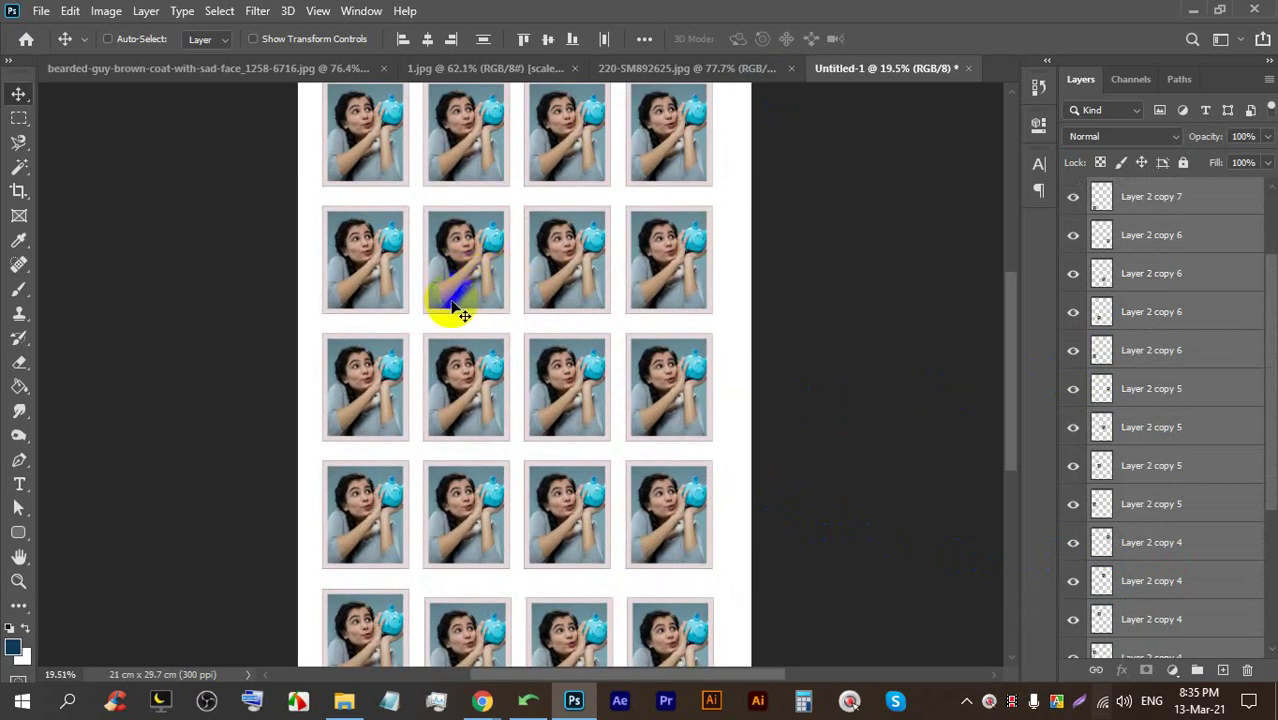
pyautogui.scroll(2, 465, 308)
pyautogui.scroll(2, 456, 298)
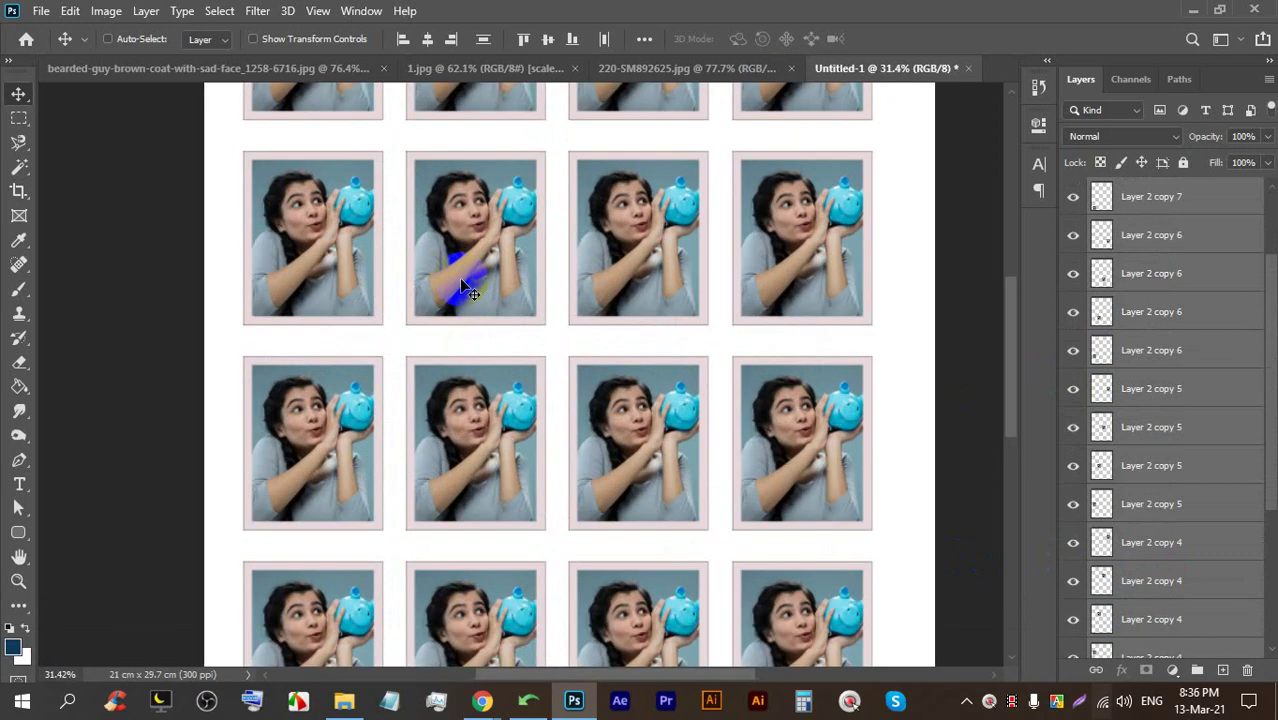
pyautogui.scroll(2, 465, 250)
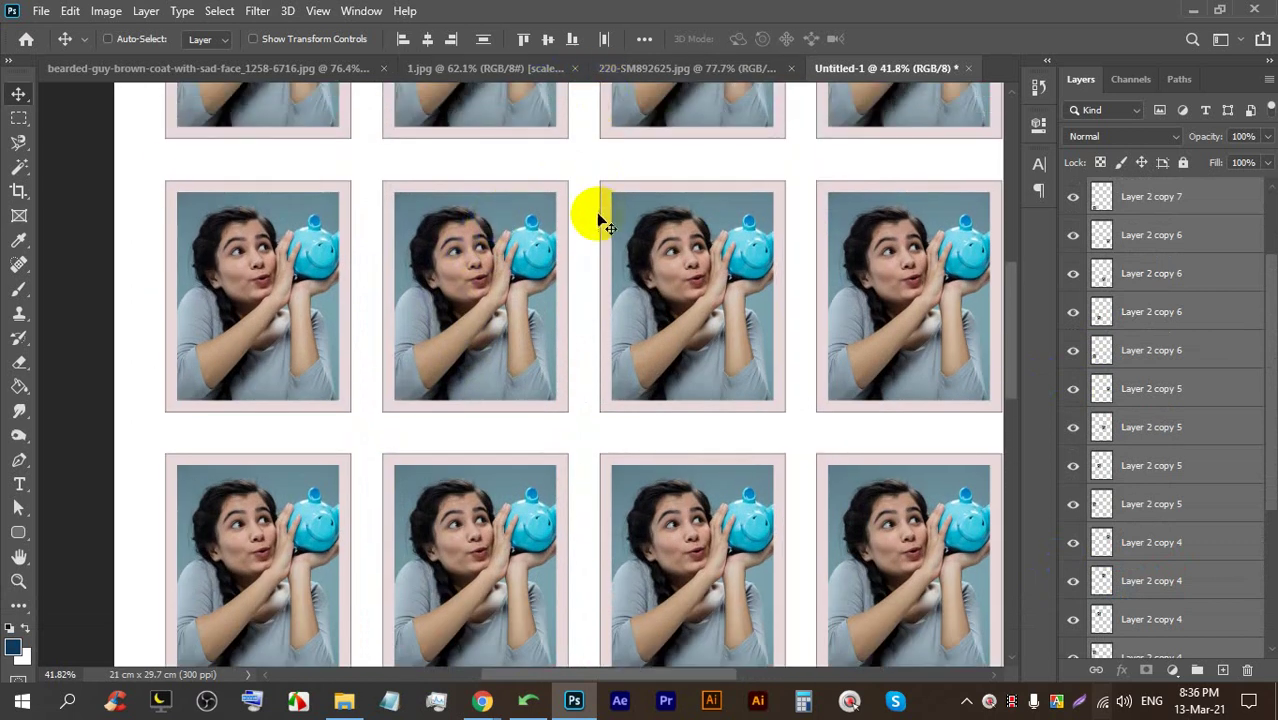
pyautogui.scroll(1, 596, 212)
pyautogui.scroll(-4, 594, 213)
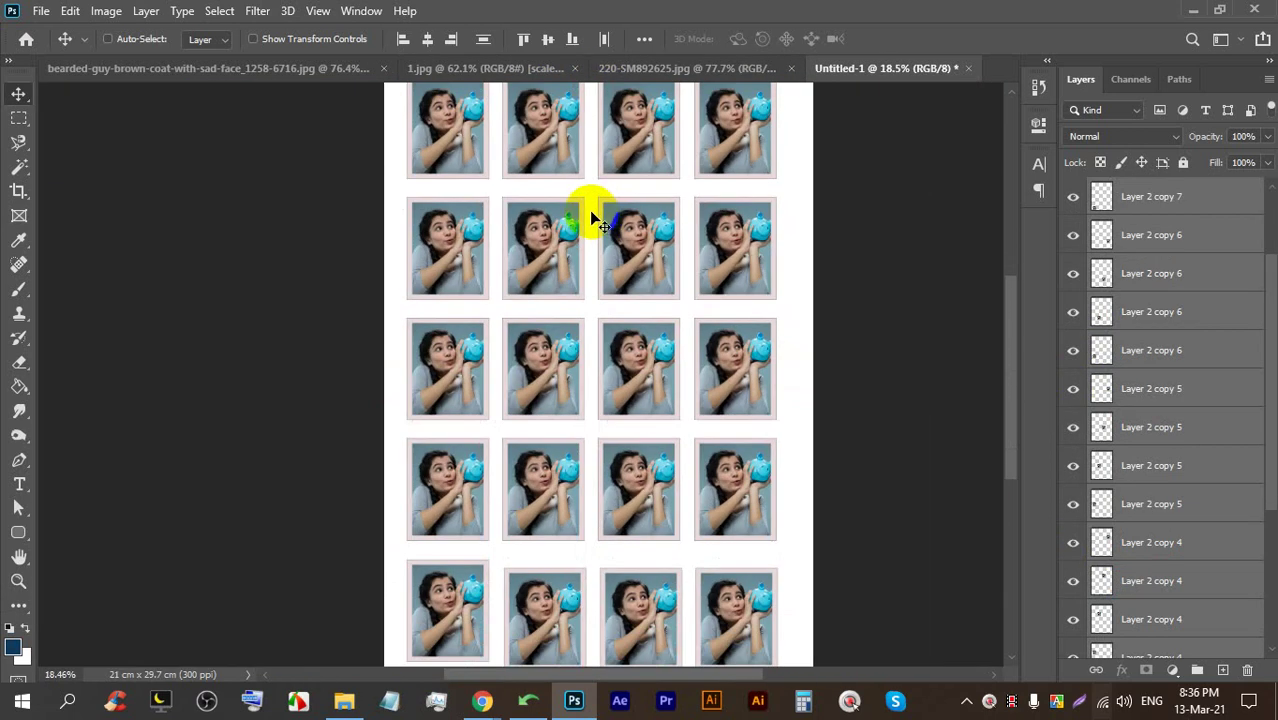
pyautogui.scroll(1, 598, 255)
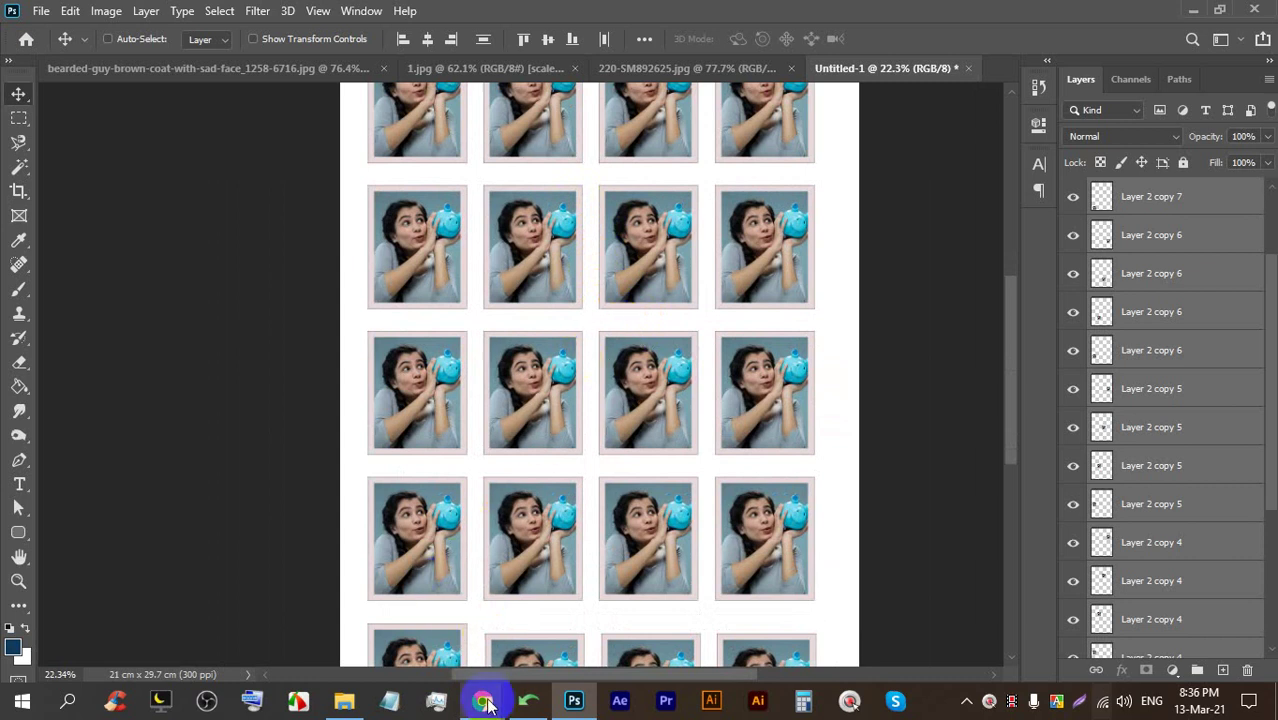
# Switch to the Google Meet call in Chrome and stop presenting the screen
pyautogui.moveTo(482, 700)
pyautogui.click(449, 630)
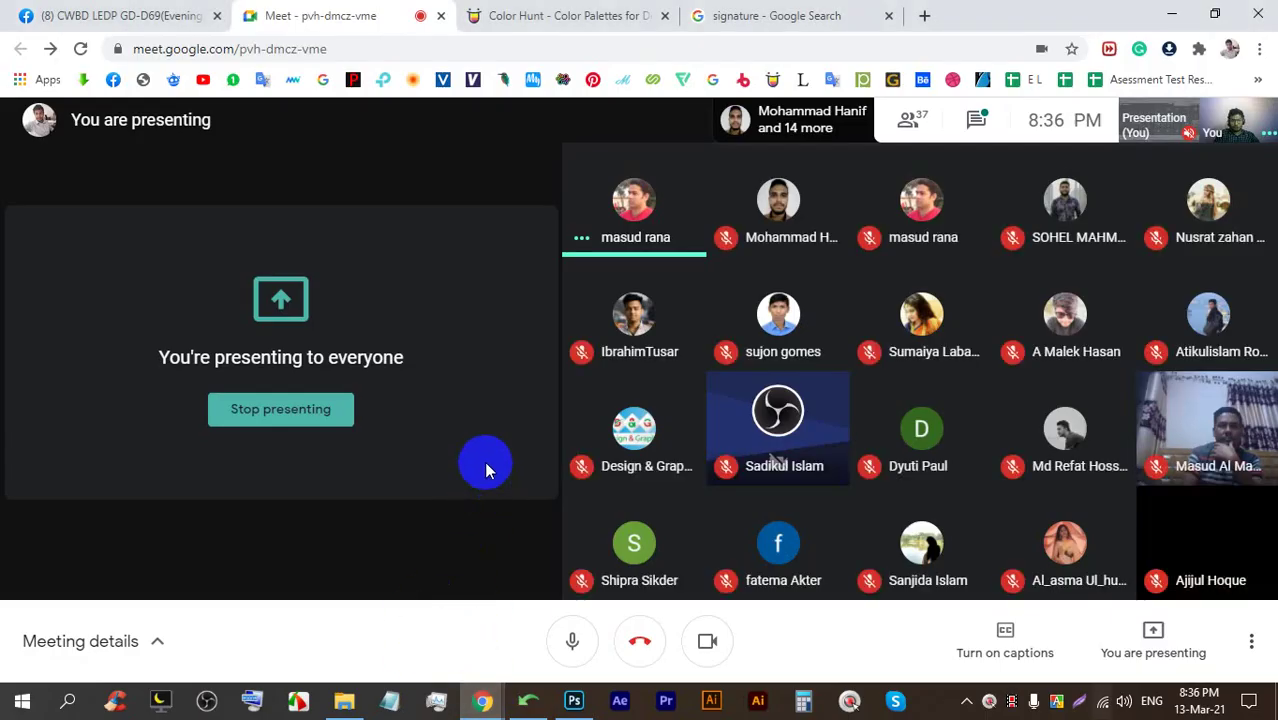
pyautogui.click(318, 410)
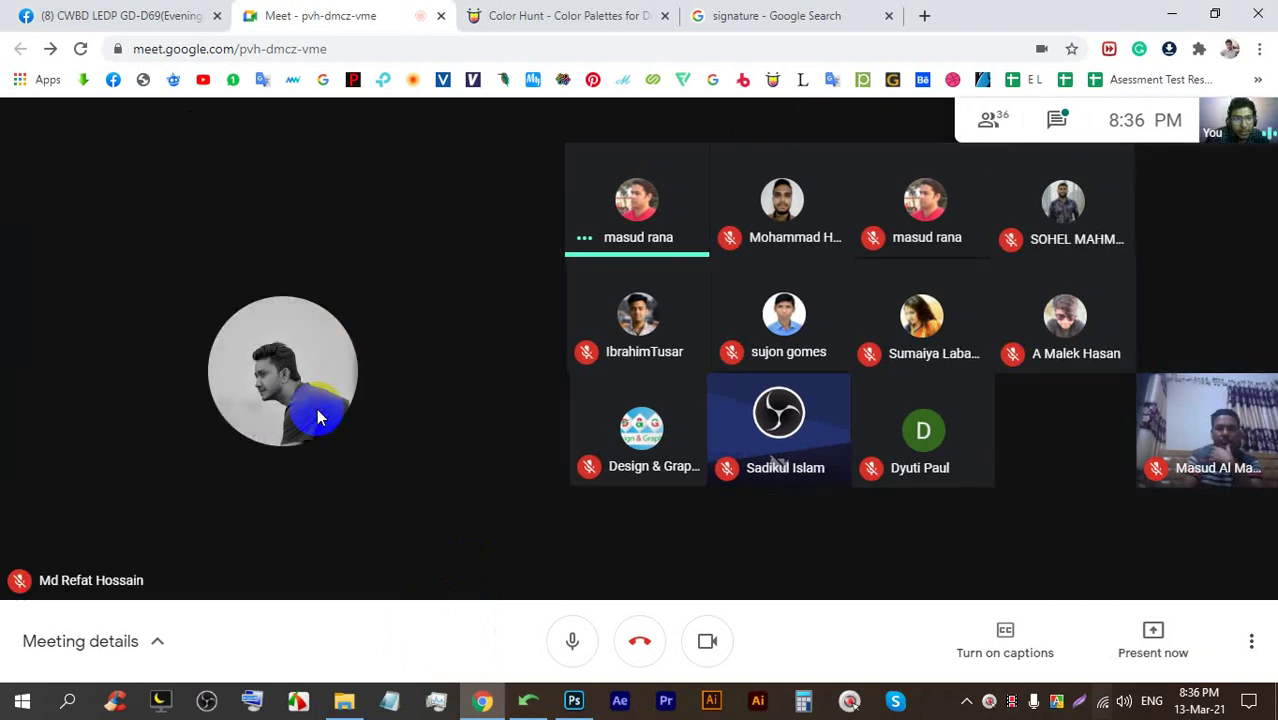
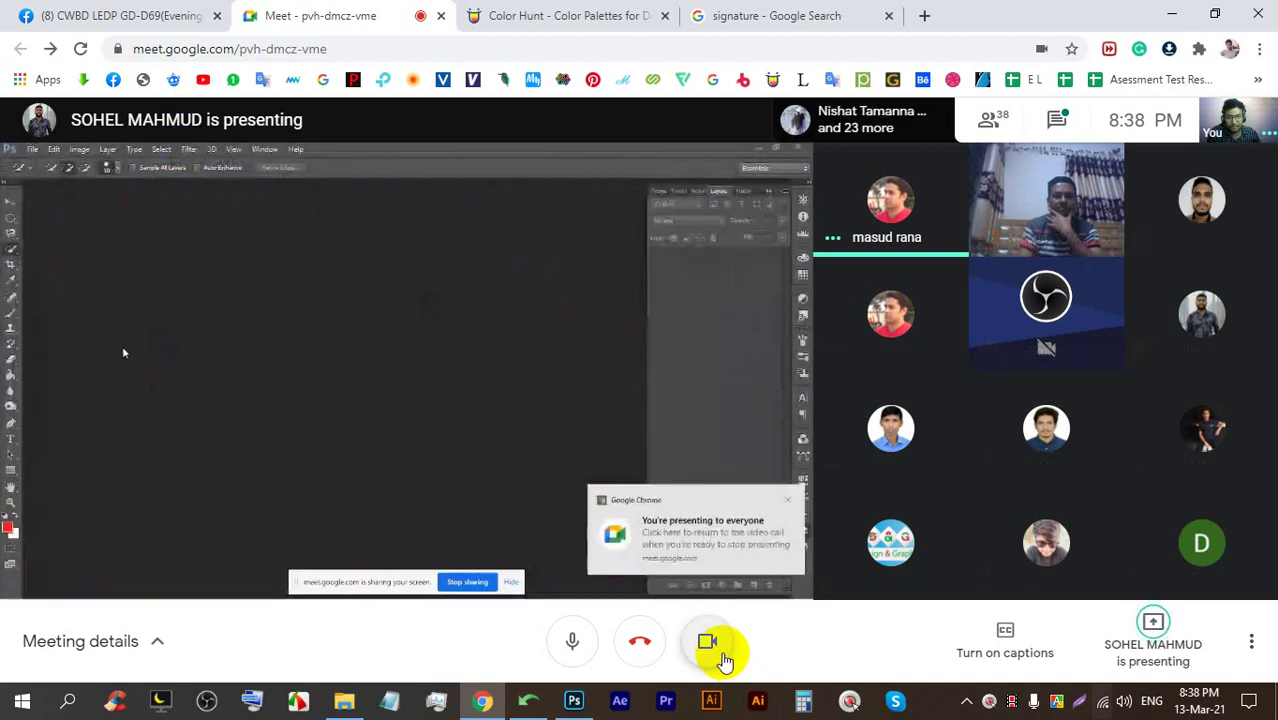
# Turn off the camera in the call and show the meeting full screen
pyautogui.click(707, 641)
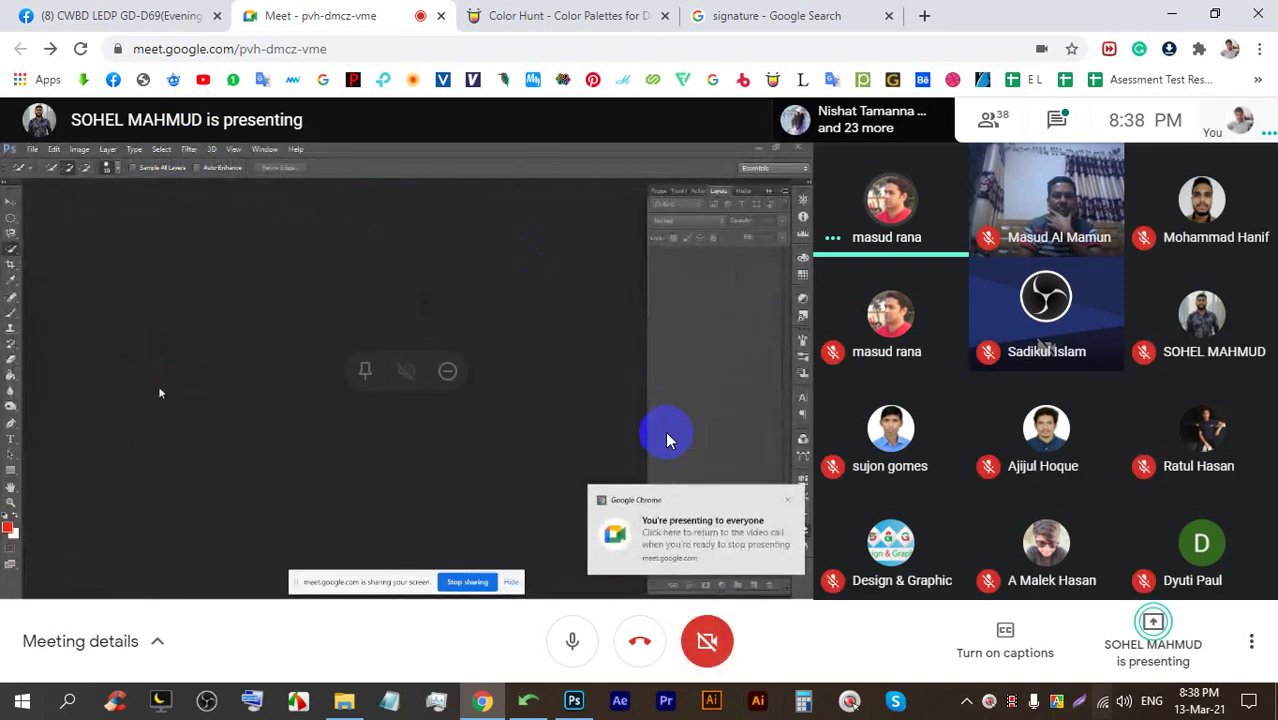
pyautogui.press('F11')
# Open the tie-and-shirt portrait JPG in the shared Photoshop, widen its document window, and close it
pyautogui.click(430, 341)
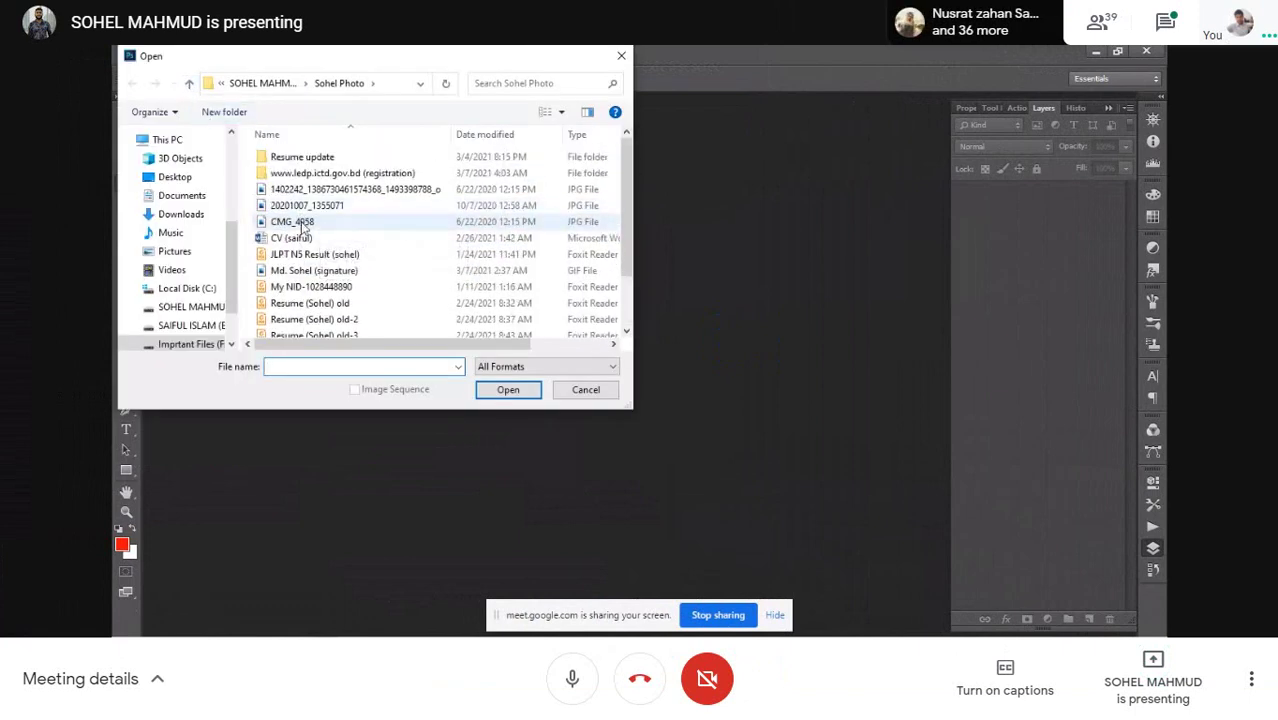
pyautogui.click(303, 224)
pyautogui.click(363, 274)
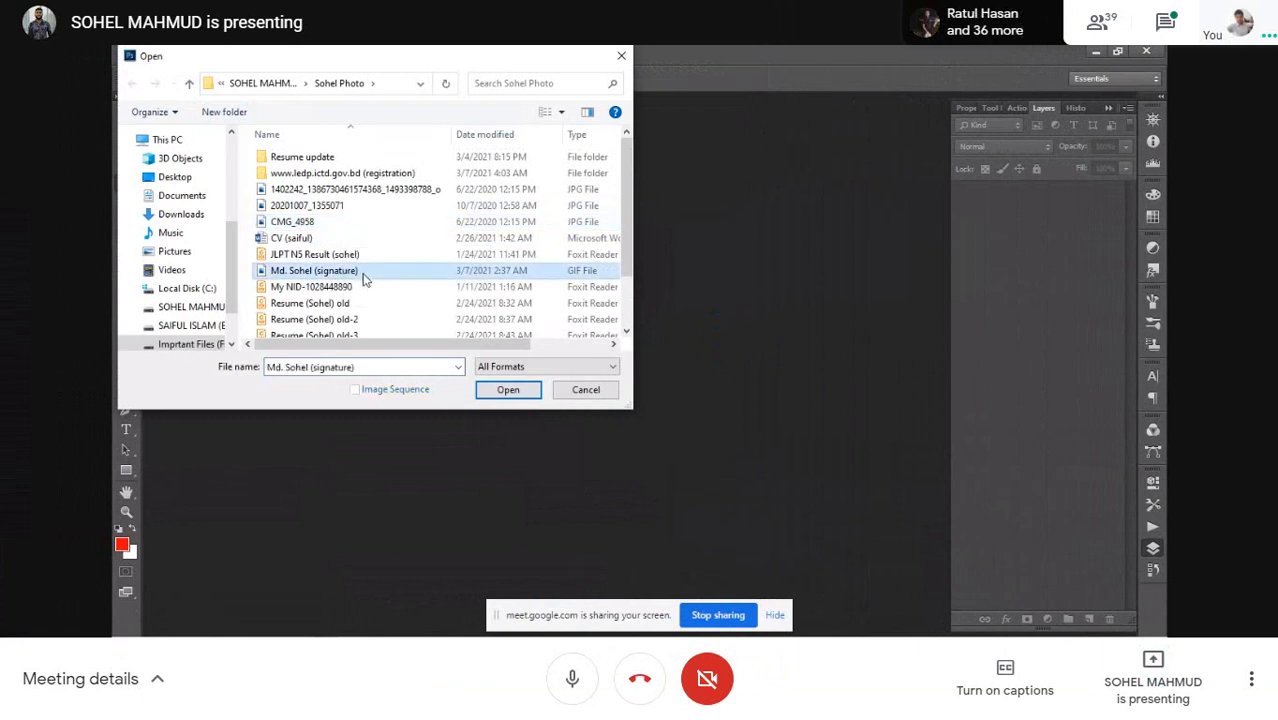
pyautogui.scroll(-2, 363, 280)
pyautogui.click(322, 296)
pyautogui.click(322, 282)
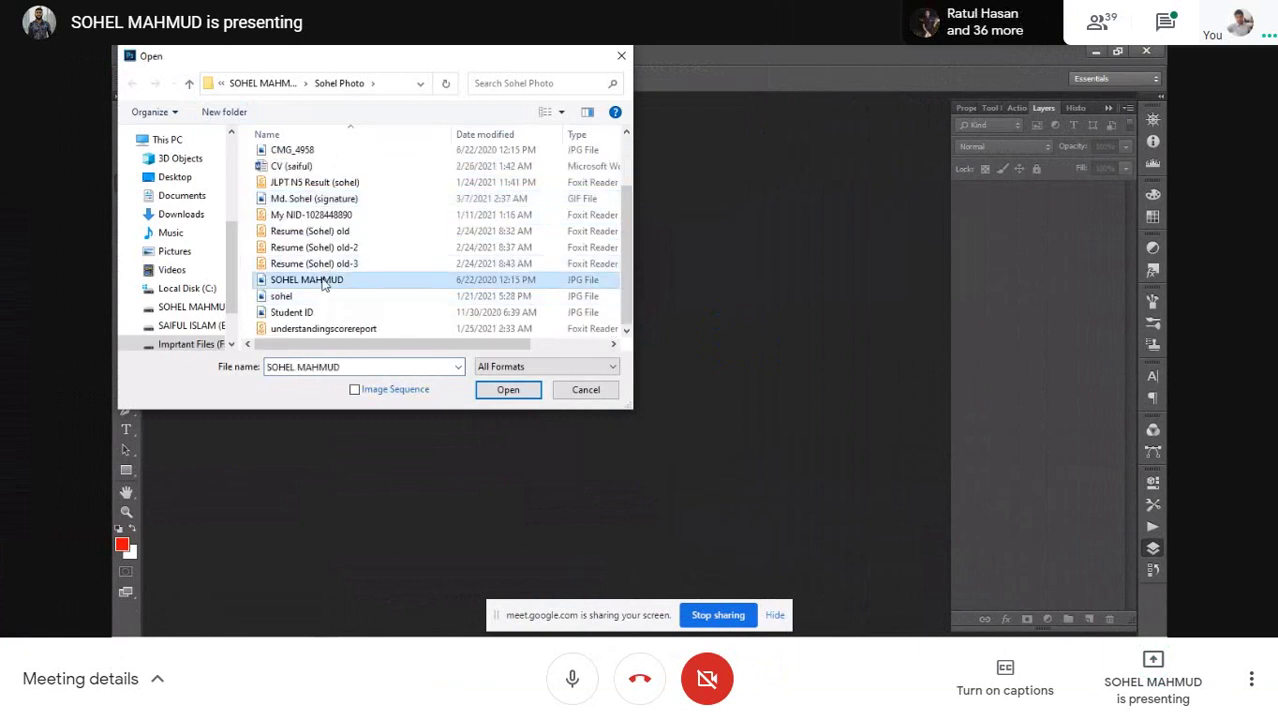
pyautogui.click(505, 390)
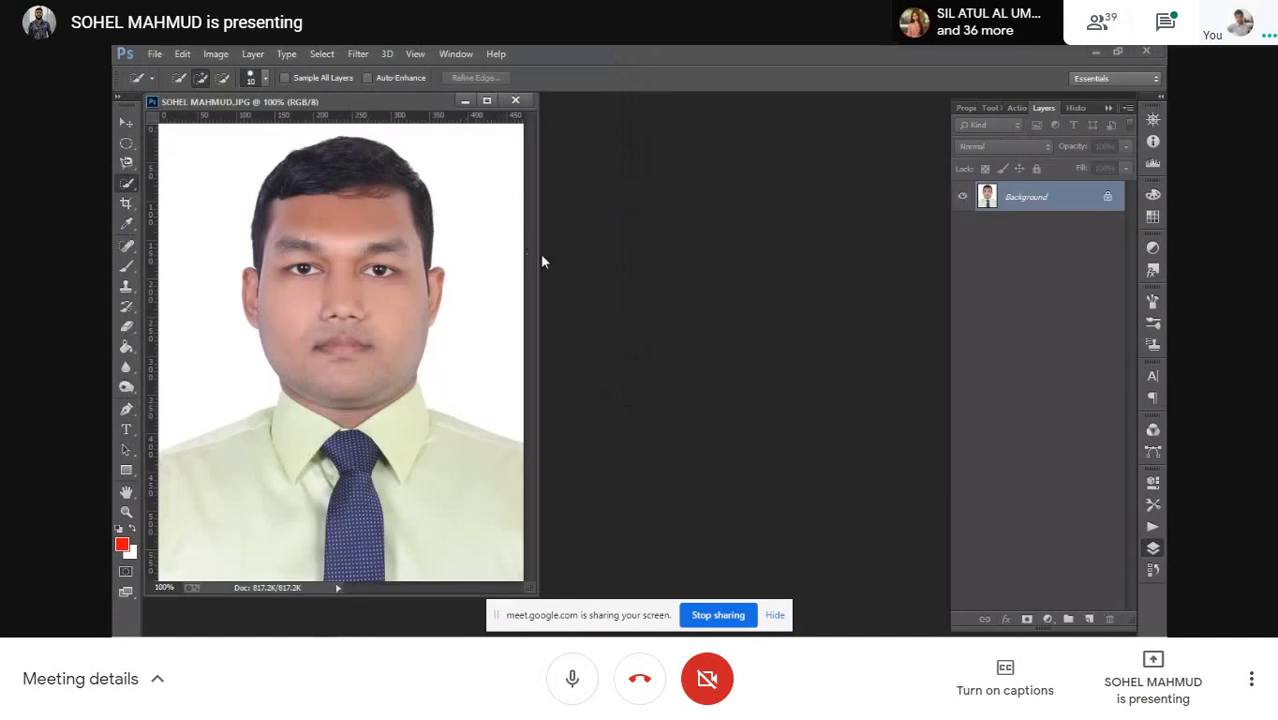
pyautogui.moveTo(539, 255); pyautogui.dragTo(844, 265)
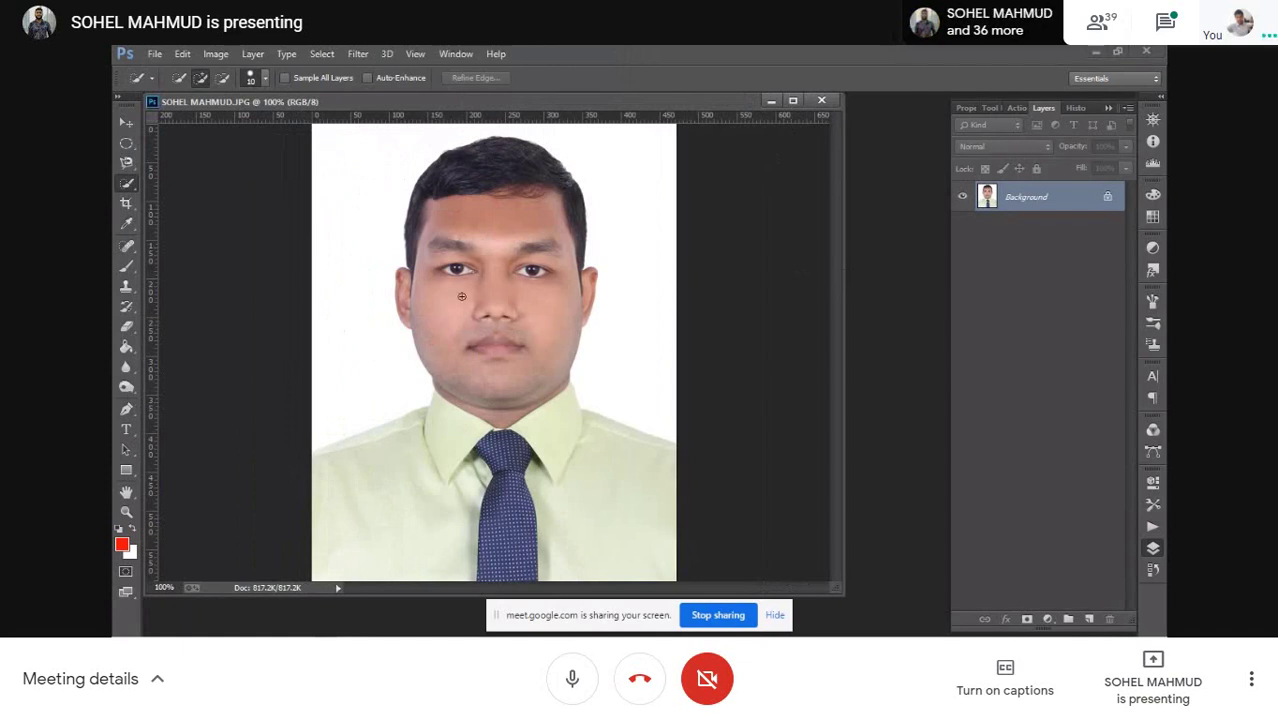
pyautogui.click(822, 101)
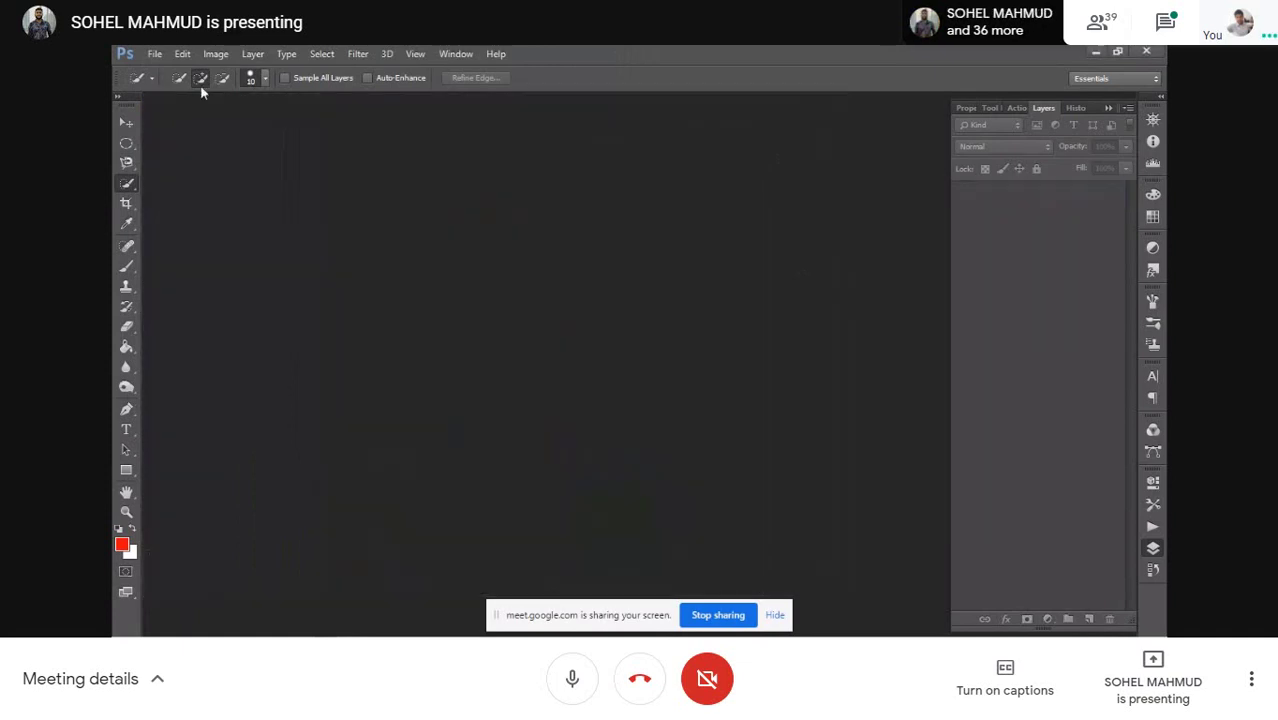
# Open the portrait JPG named after its subject from the photo folder and widen its document window
pyautogui.click(161, 52)
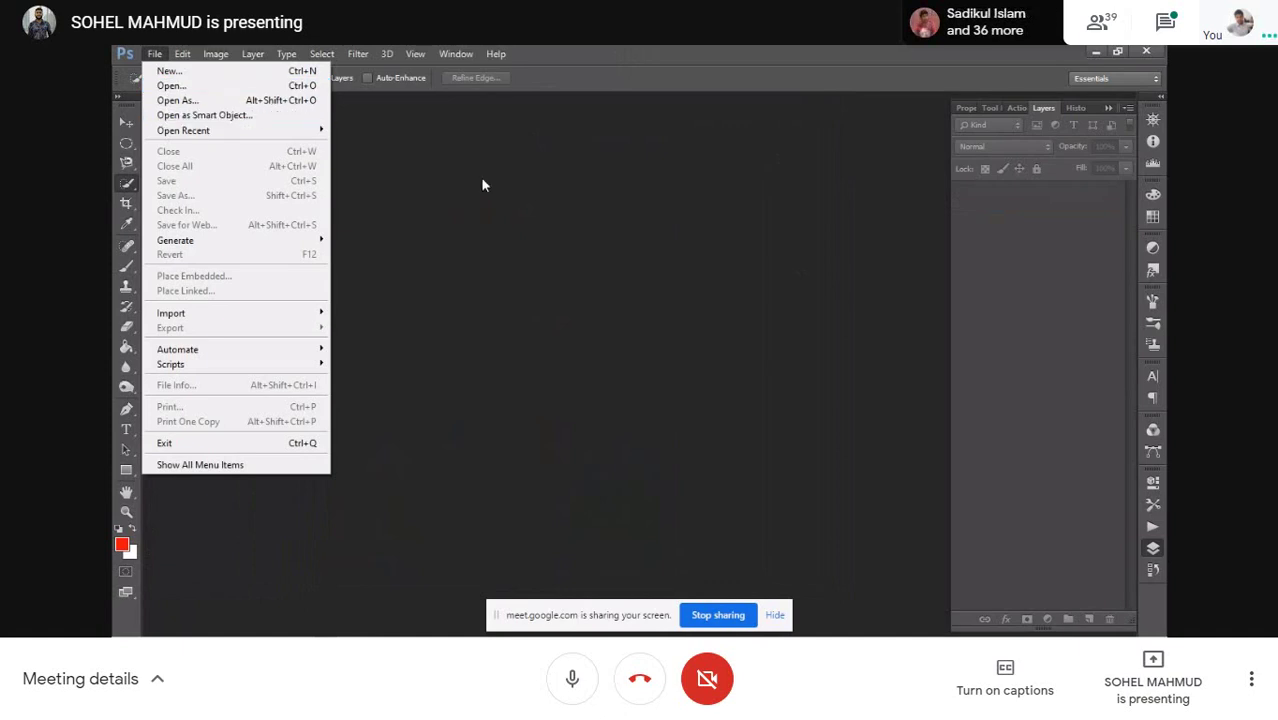
pyautogui.click(279, 92)
pyautogui.scroll(-2, 304, 234)
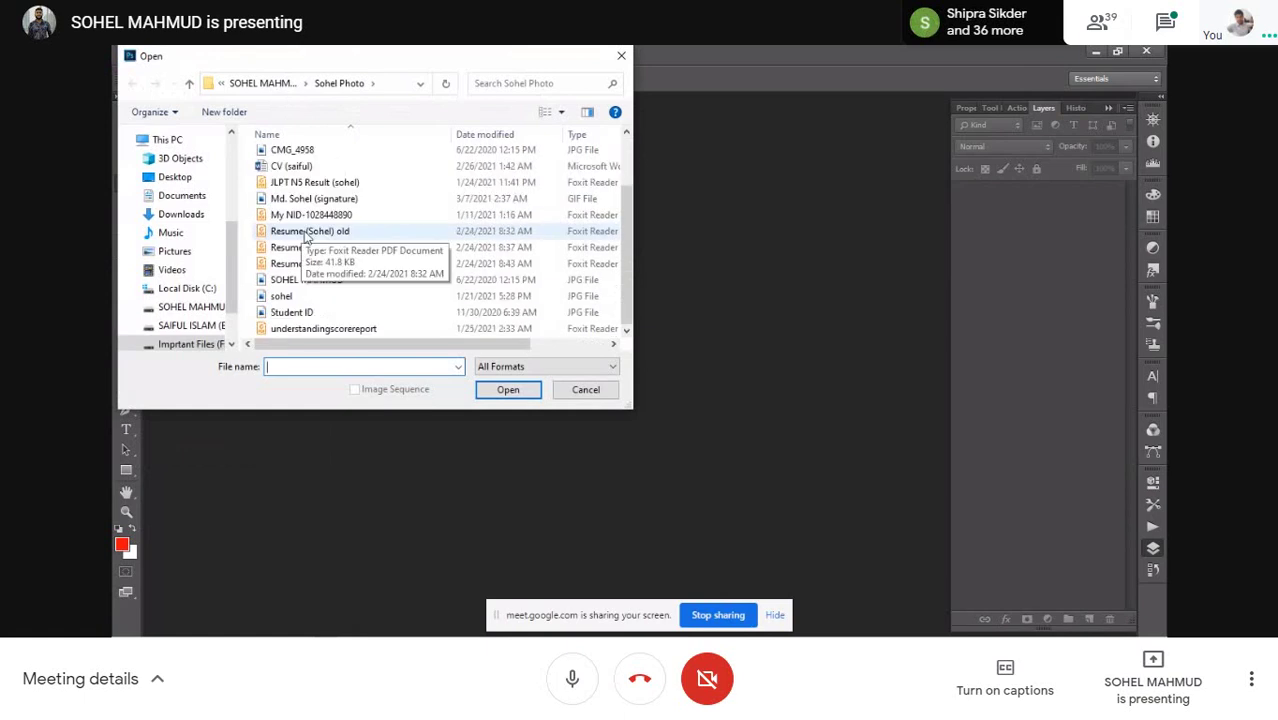
pyautogui.click(305, 279)
pyautogui.click(506, 389)
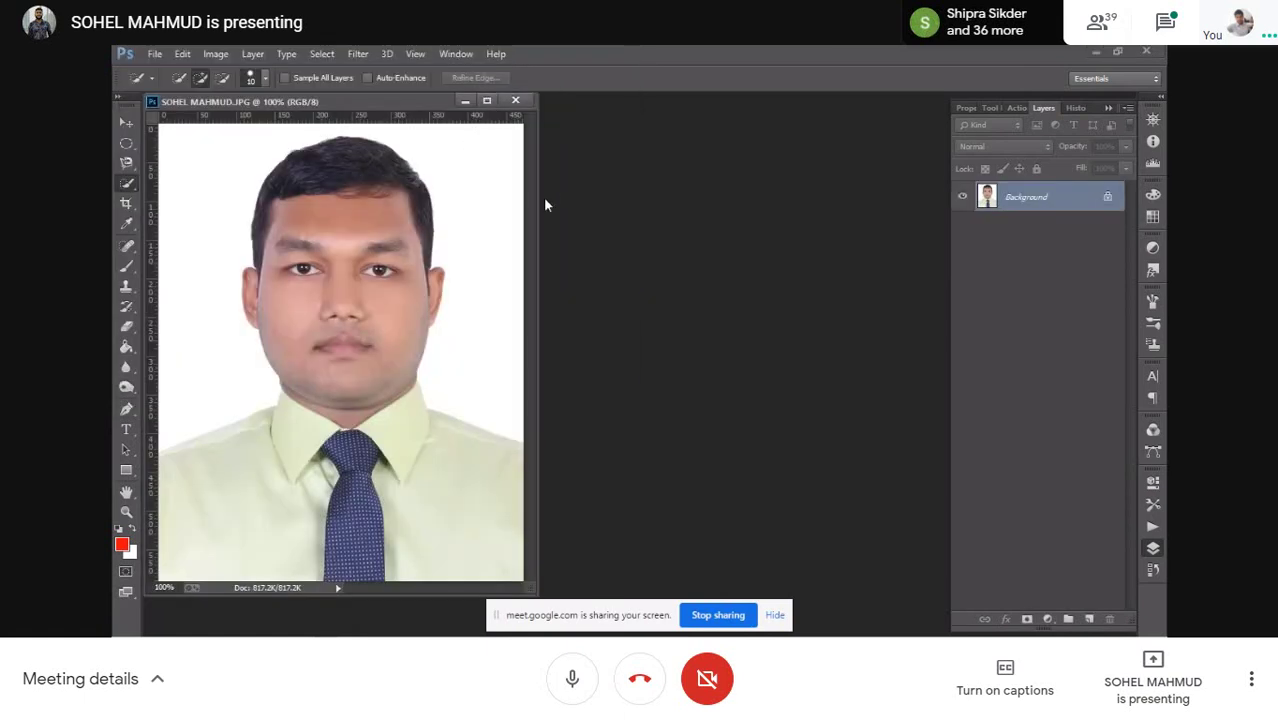
pyautogui.moveTo(536, 197); pyautogui.dragTo(884, 262)
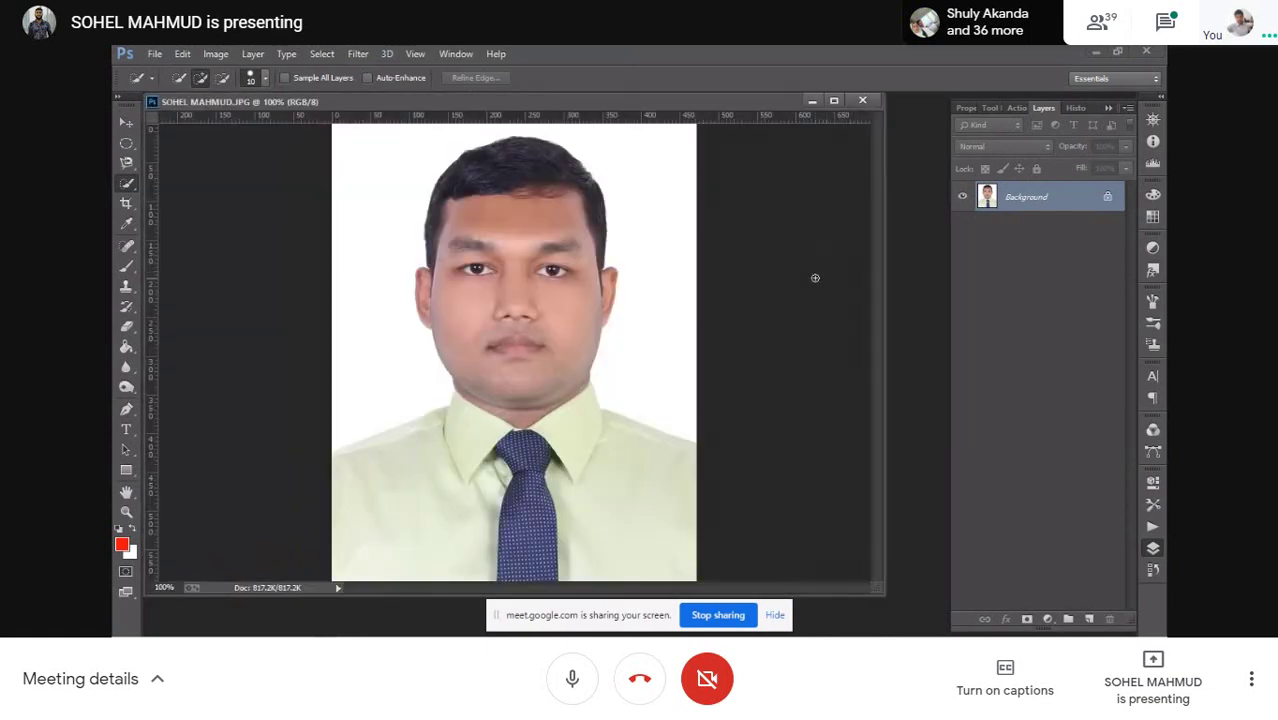
# Start the Crop tool on the portrait and set its ratio to 35 by 45
pyautogui.scroll(-3, 597, 299)
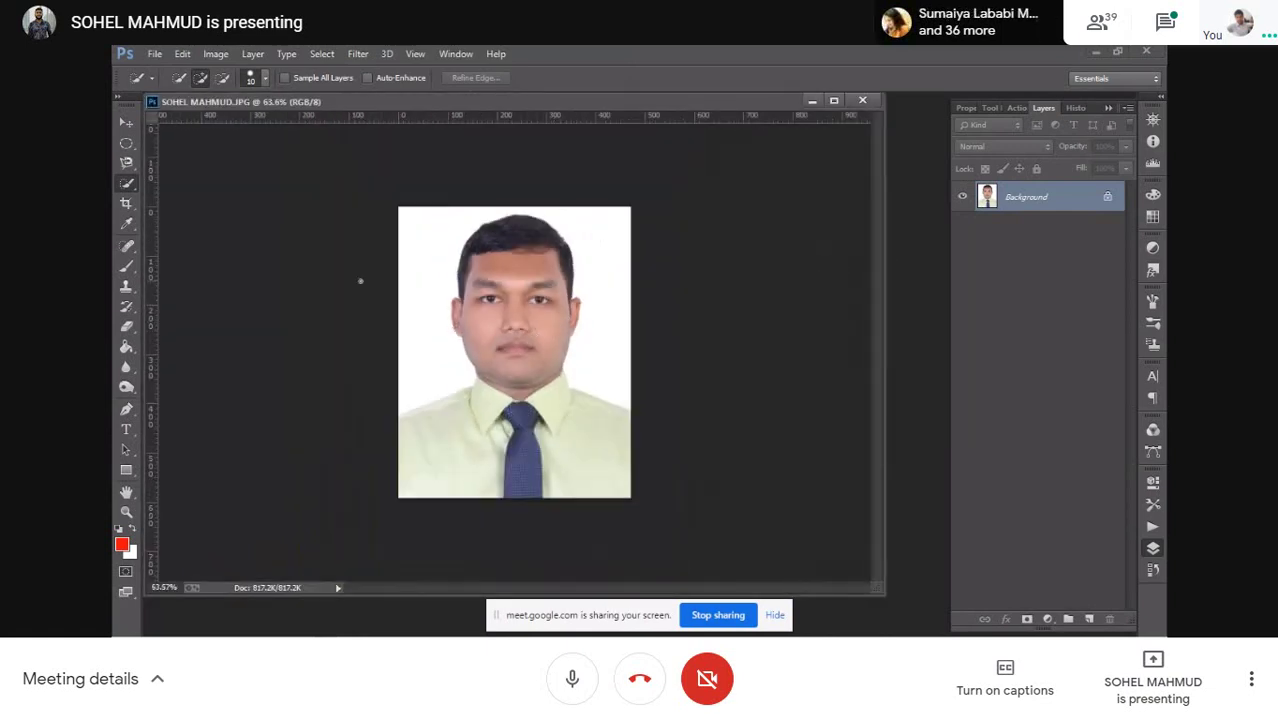
pyautogui.click(210, 52)
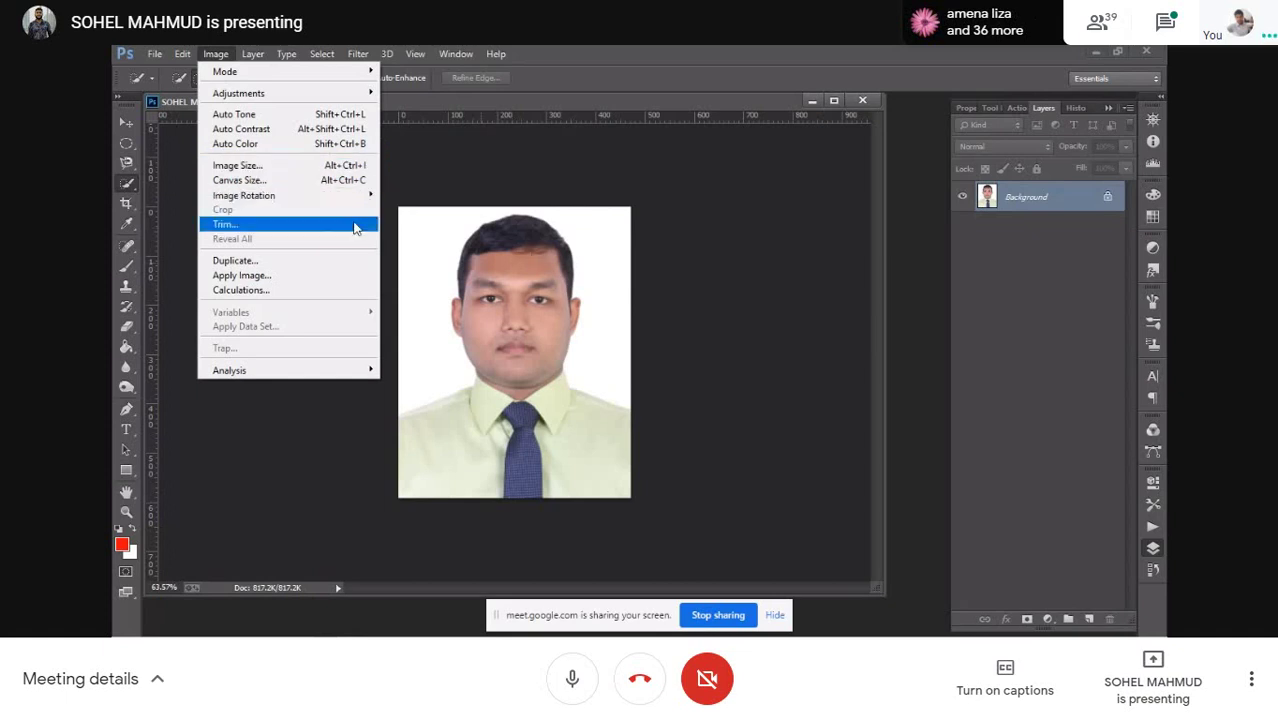
pyautogui.click(528, 262)
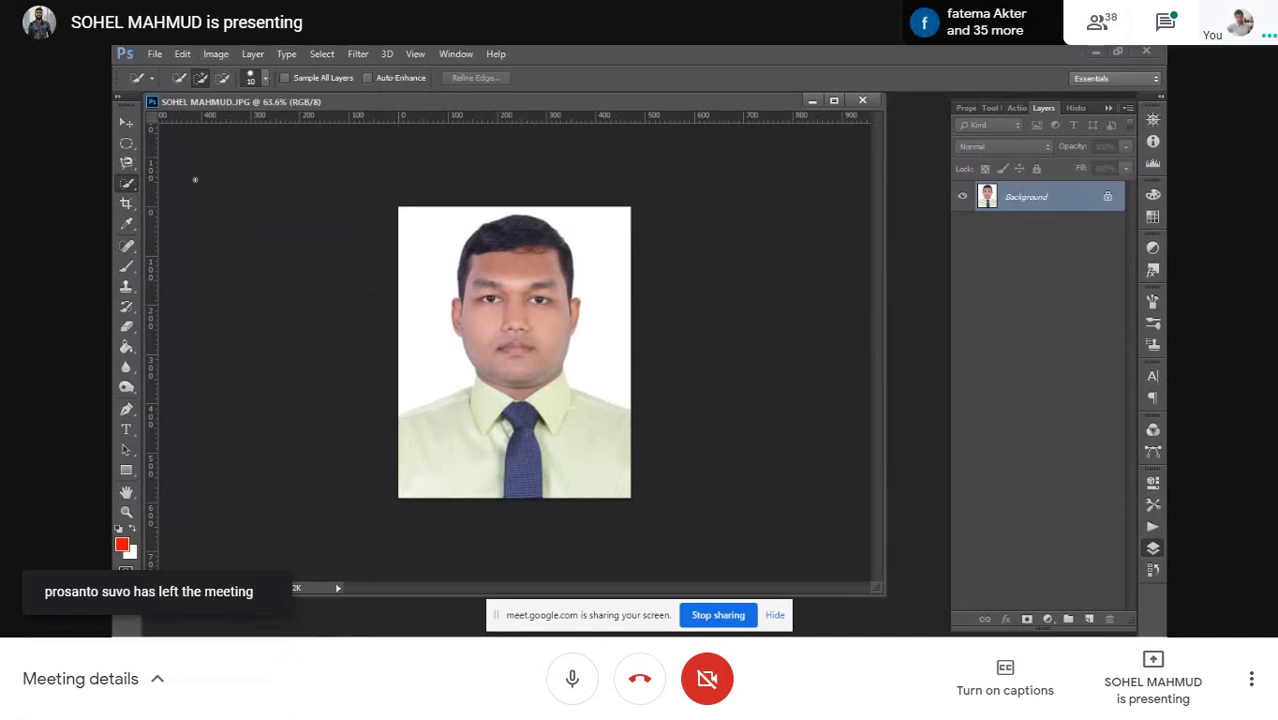
pyautogui.click(125, 204)
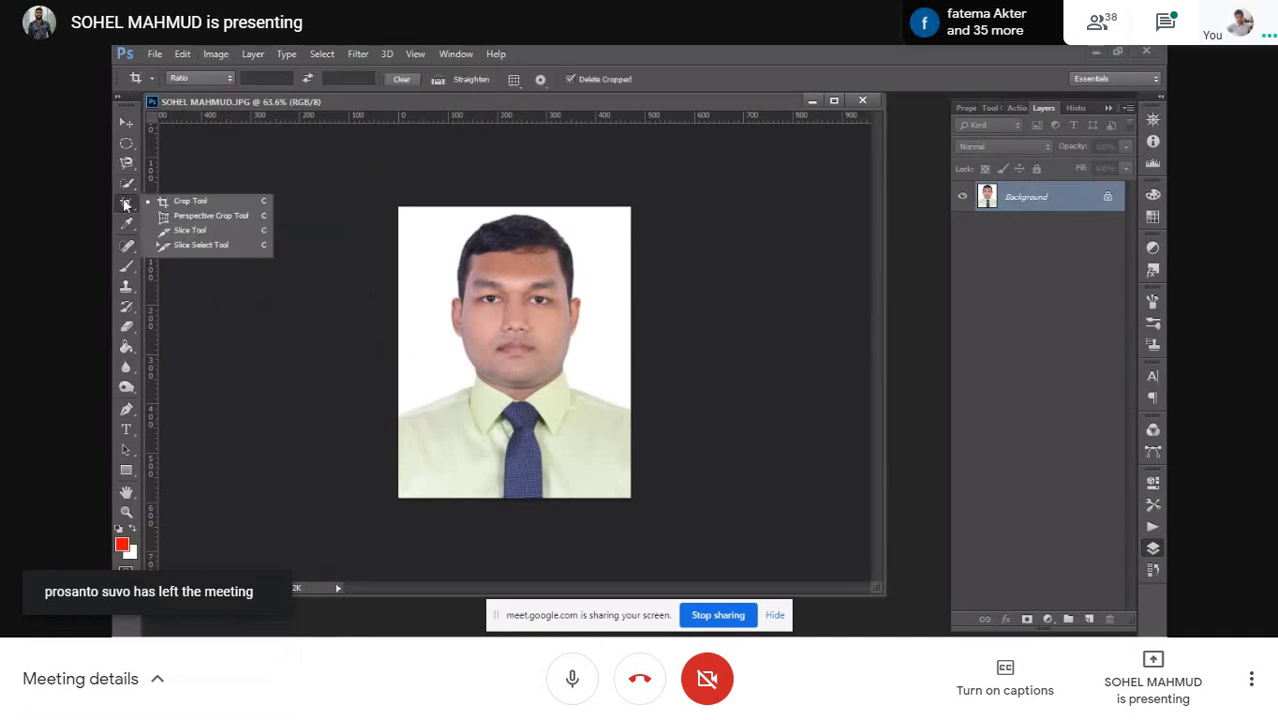
pyautogui.click(192, 203)
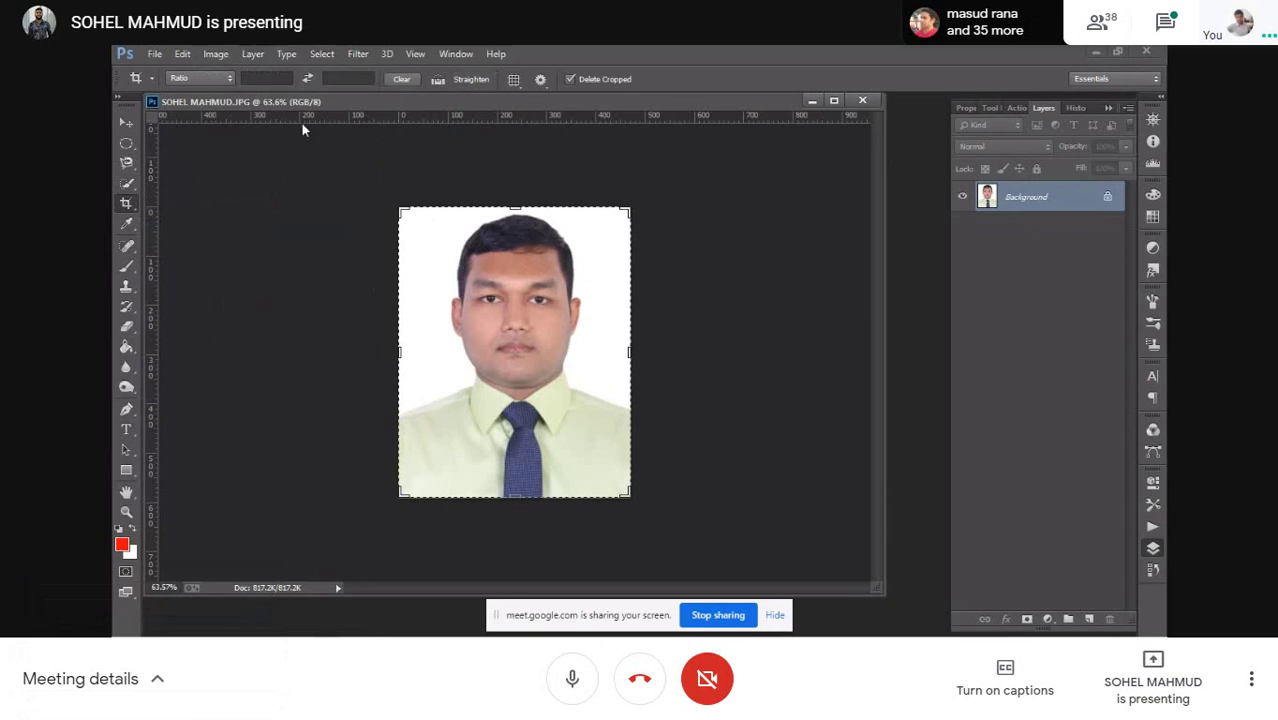
pyautogui.click(263, 79)
pyautogui.write('35')
pyautogui.click(351, 77)
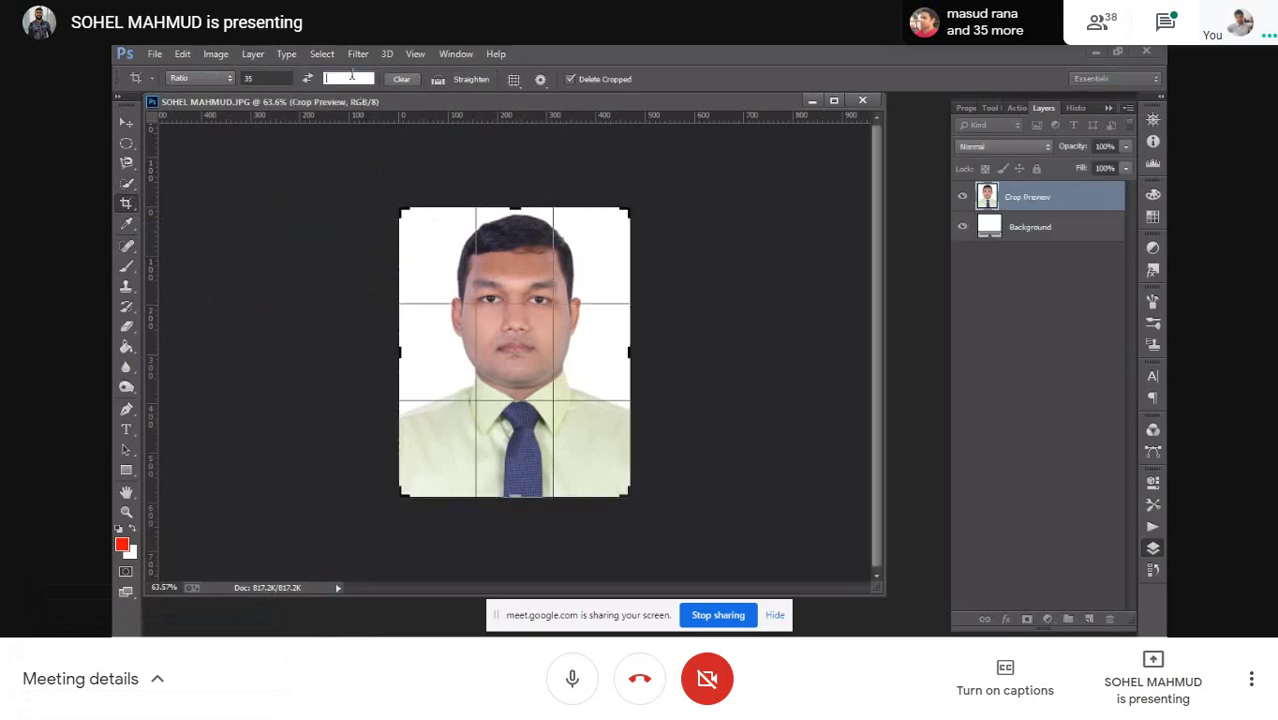
pyautogui.write('45')
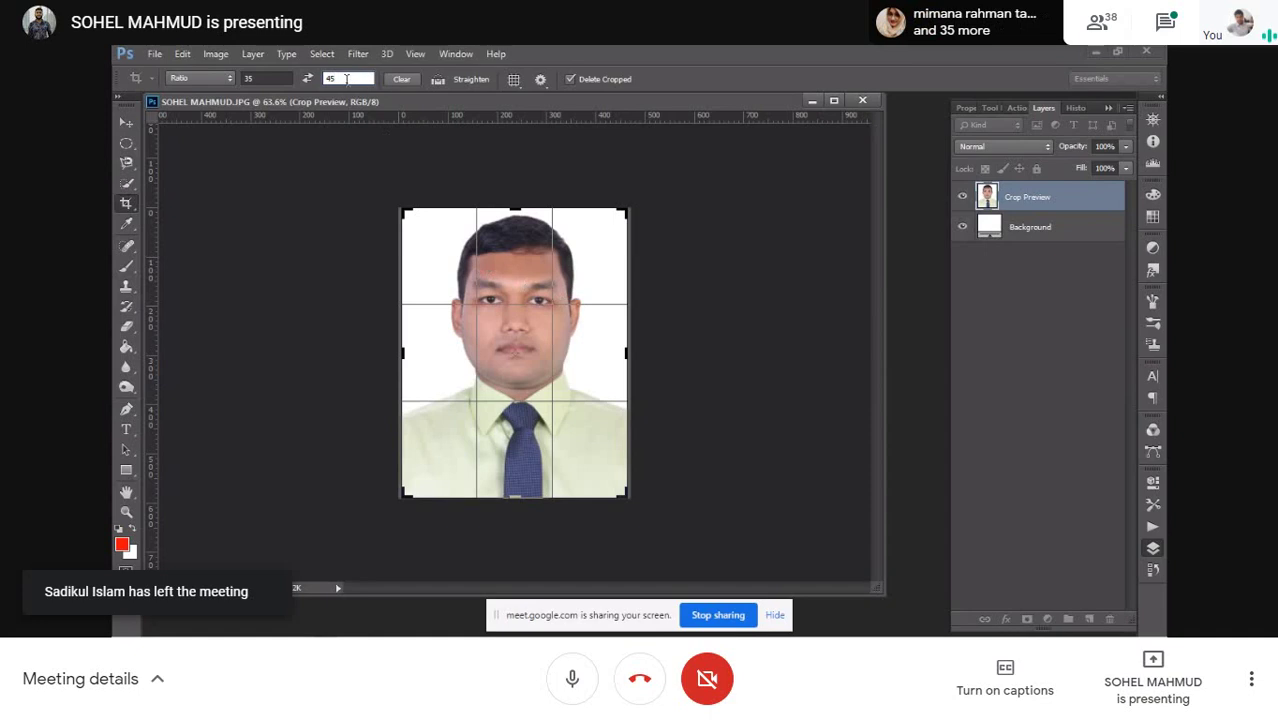
# Change the crop ratio to 40 by 50
pyautogui.click(260, 79)
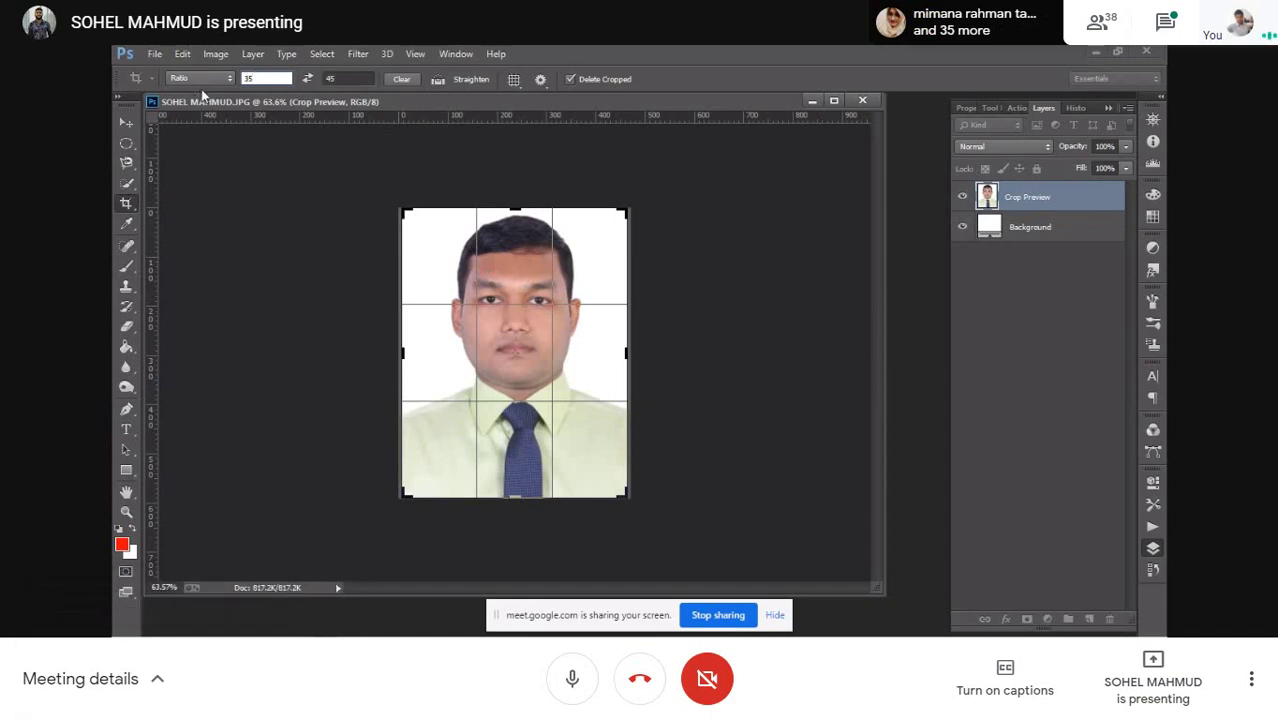
pyautogui.write('400')
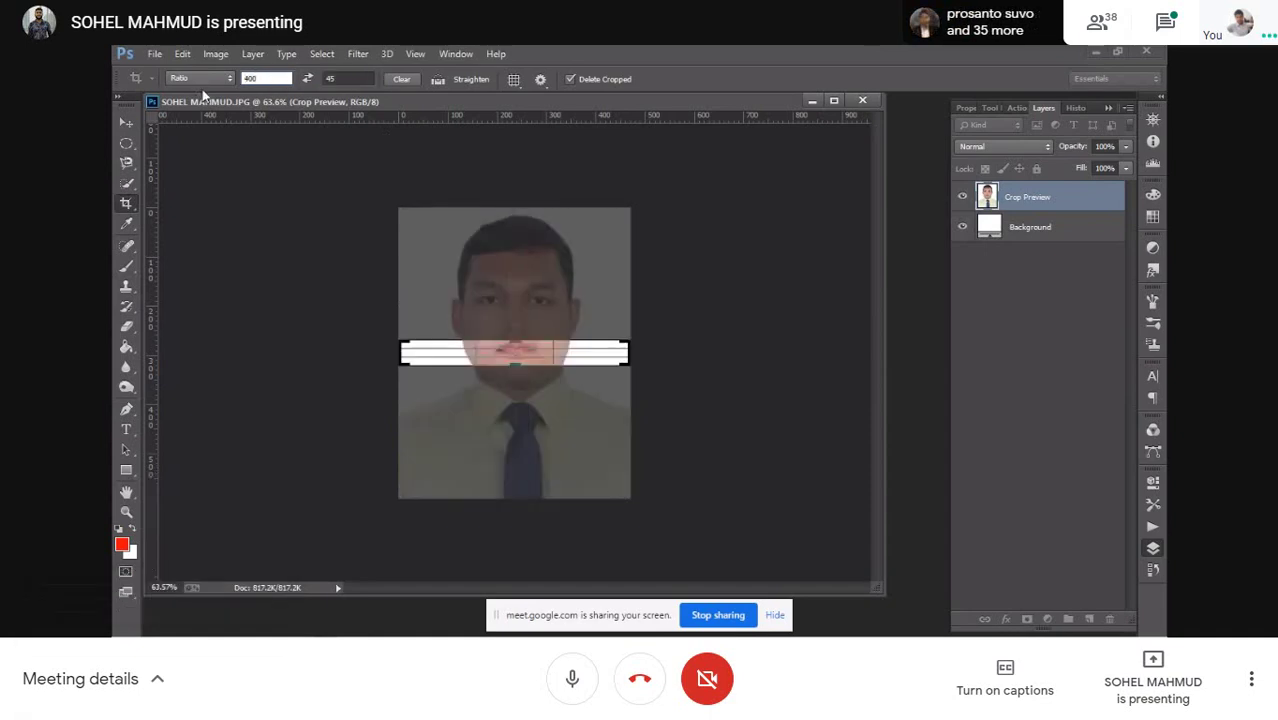
pyautogui.press('BackSpace')
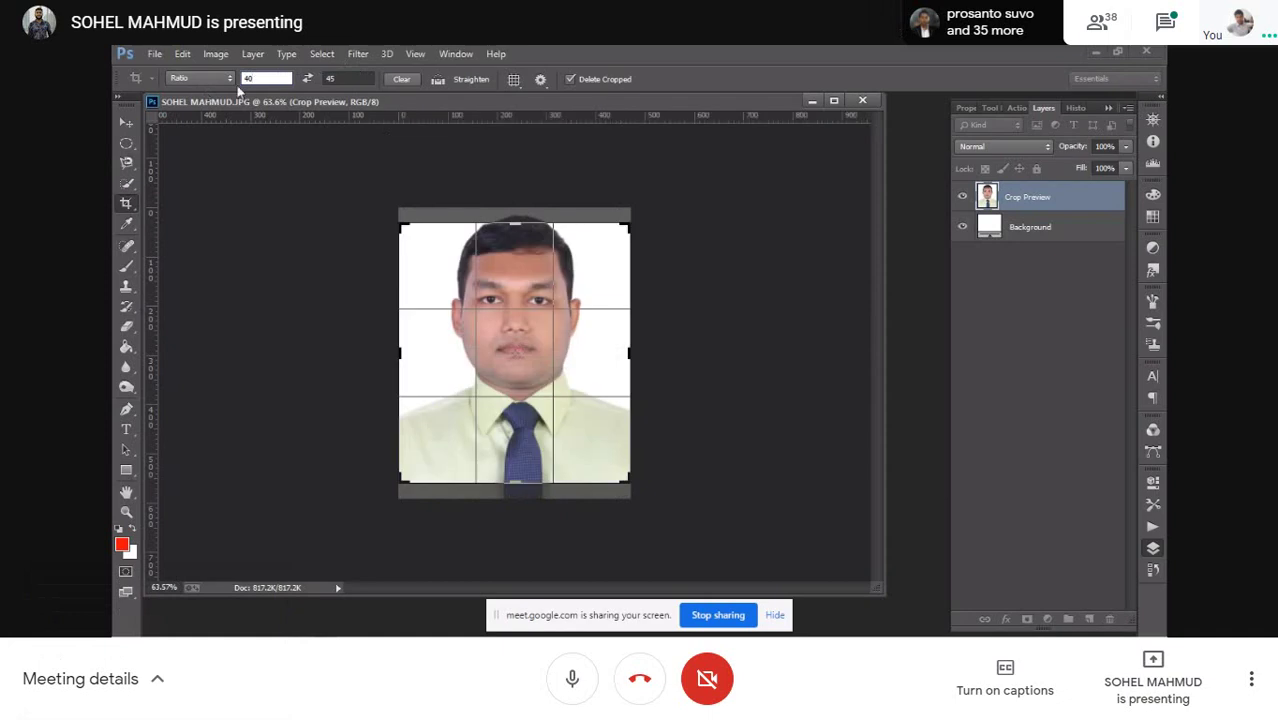
pyautogui.click(355, 79)
pyautogui.write('50')
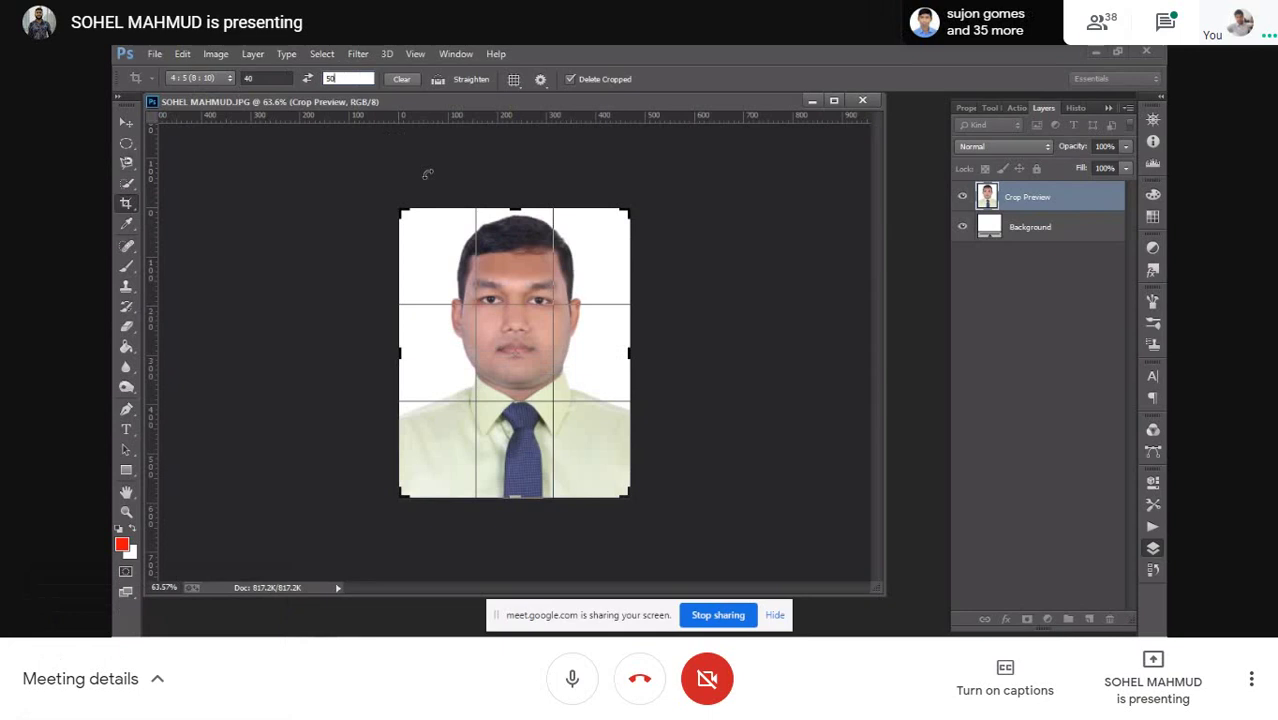
# Set the crop ratio to 2 by 2 for a square photo
pyautogui.click(268, 78)
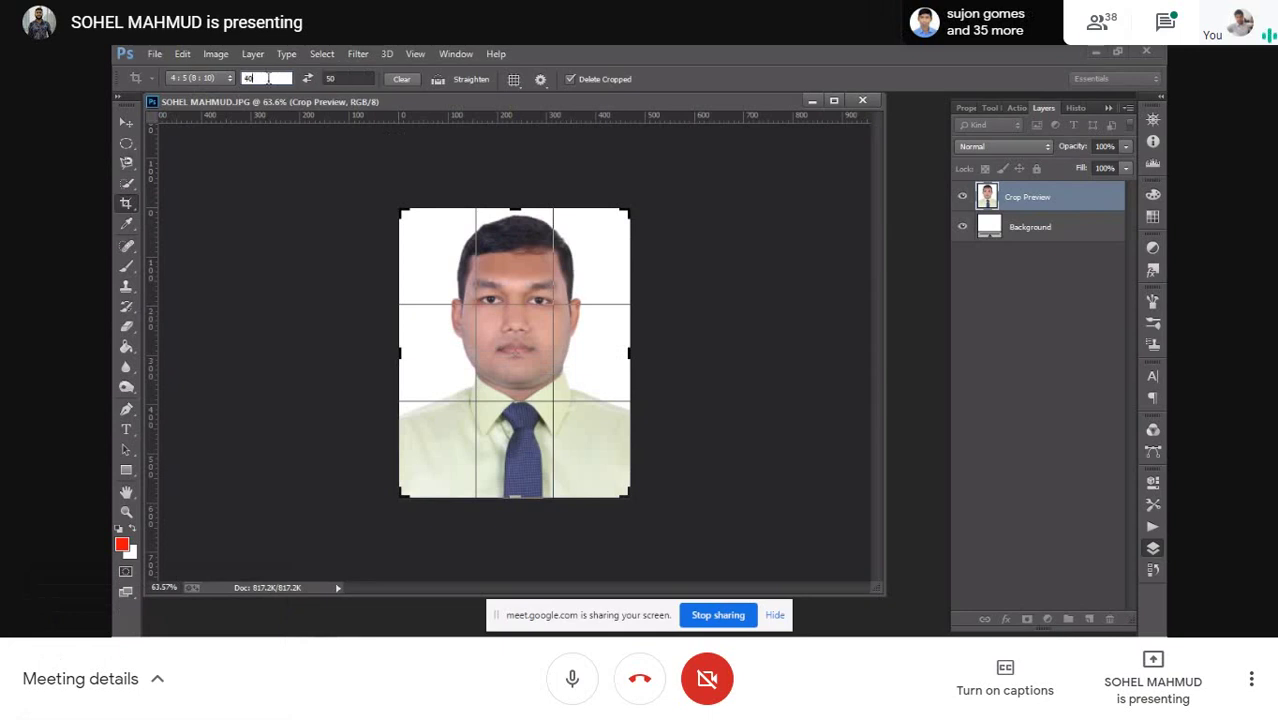
pyautogui.press('BackSpace')
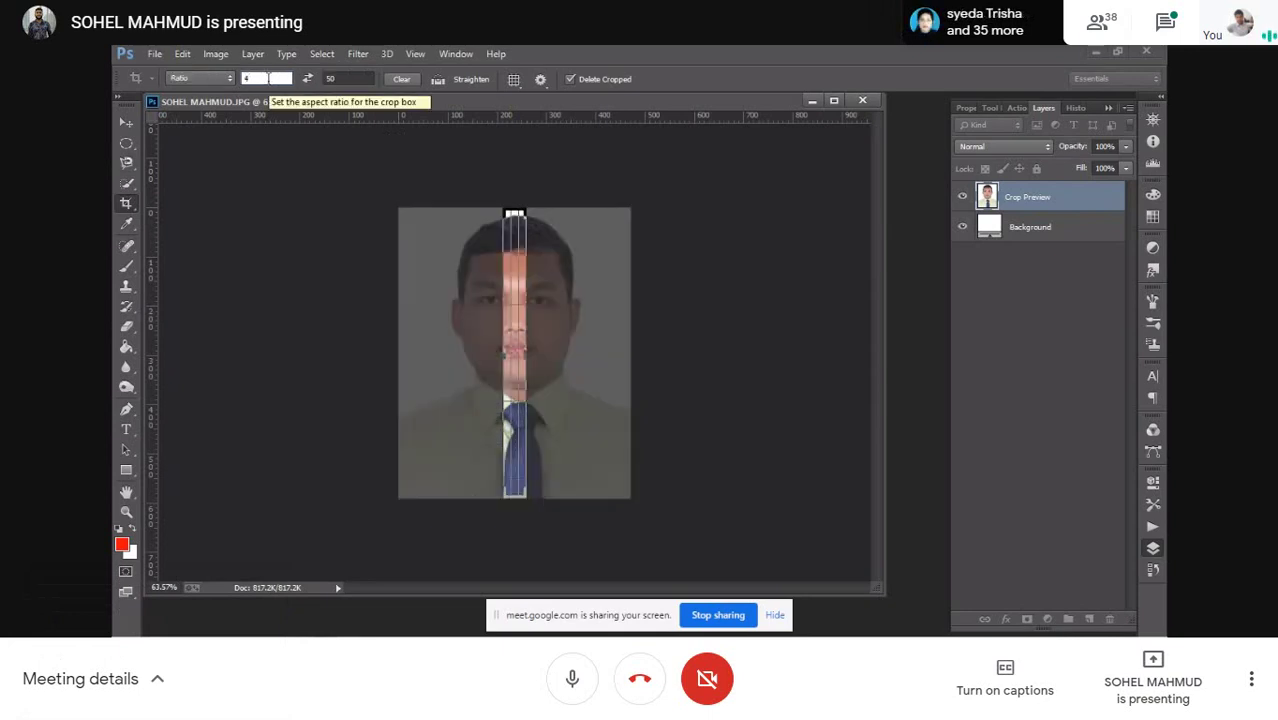
pyautogui.write('2')
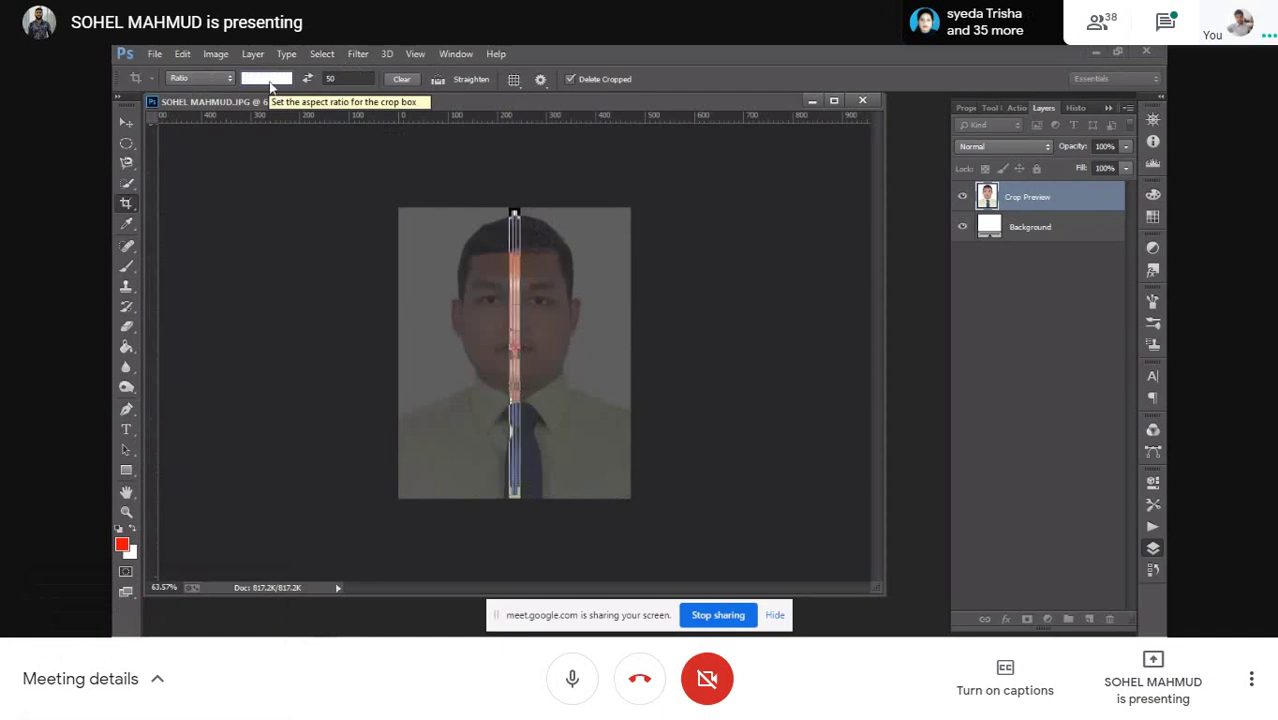
pyautogui.click(345, 78)
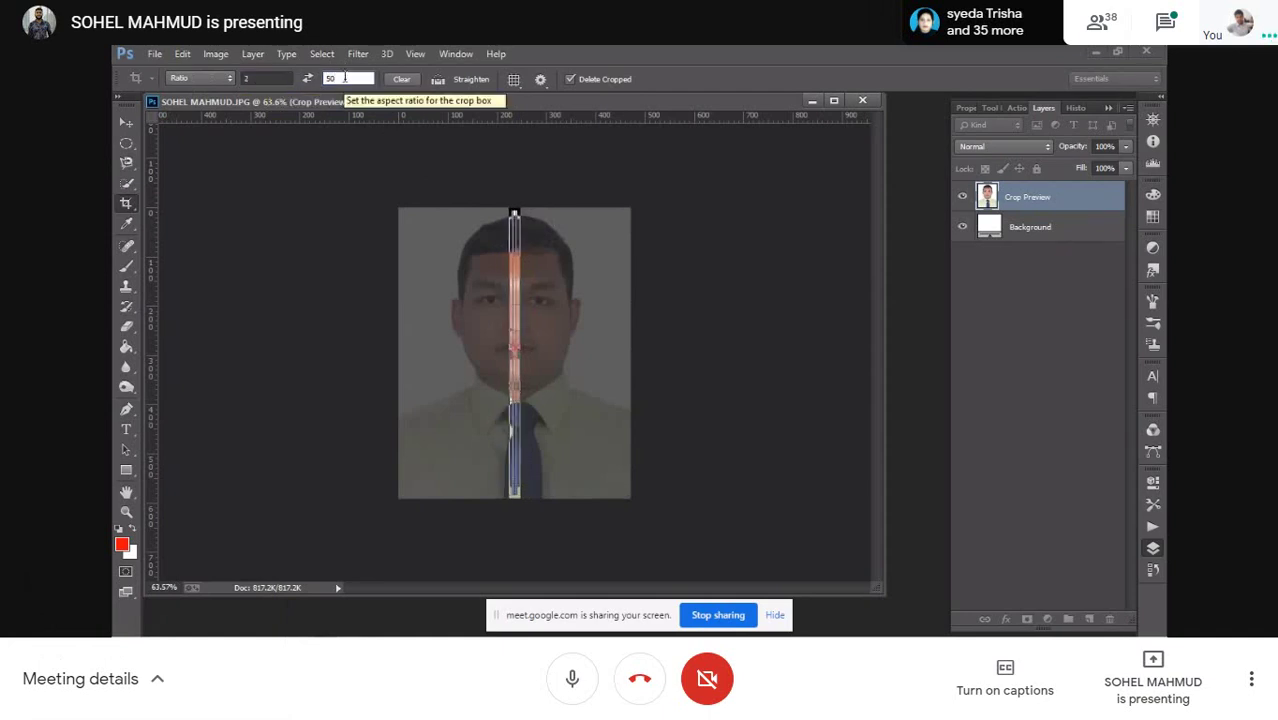
pyautogui.write('2')
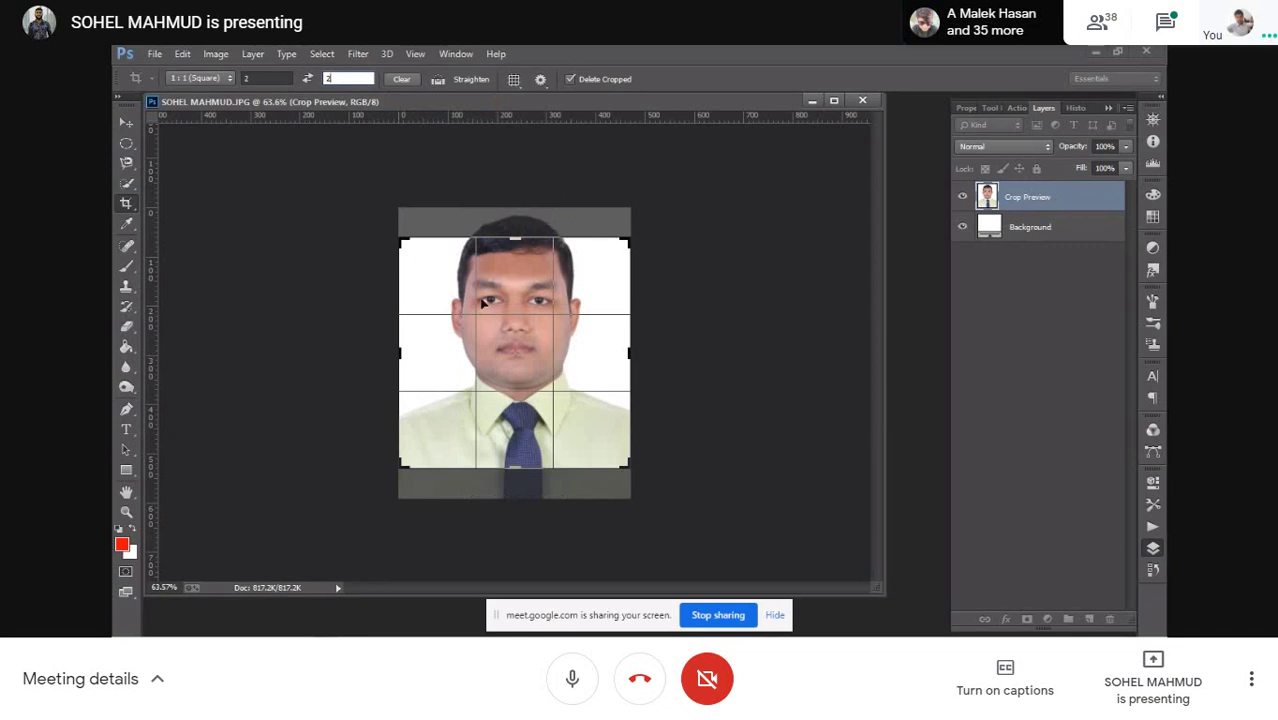
# Move the portrait down within the square crop frame so the whole head fits, and apply the crop
pyautogui.moveTo(504, 332); pyautogui.dragTo(530, 374)
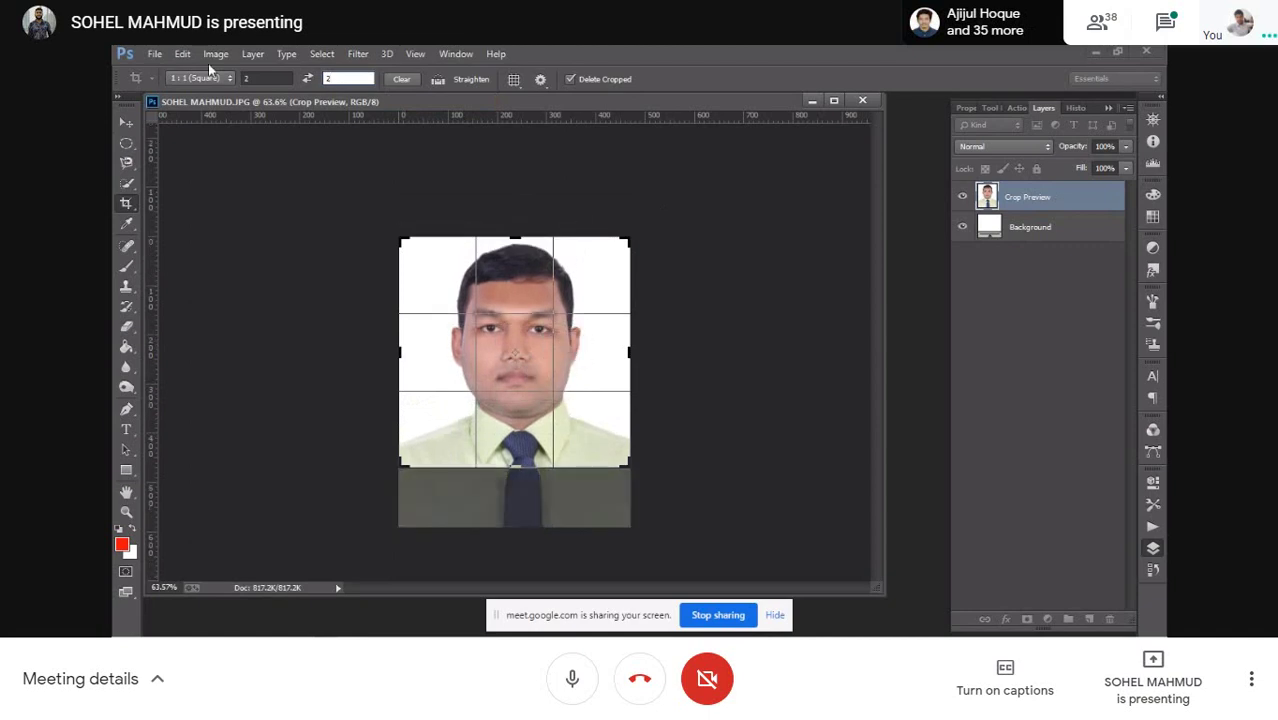
pyautogui.click(215, 54)
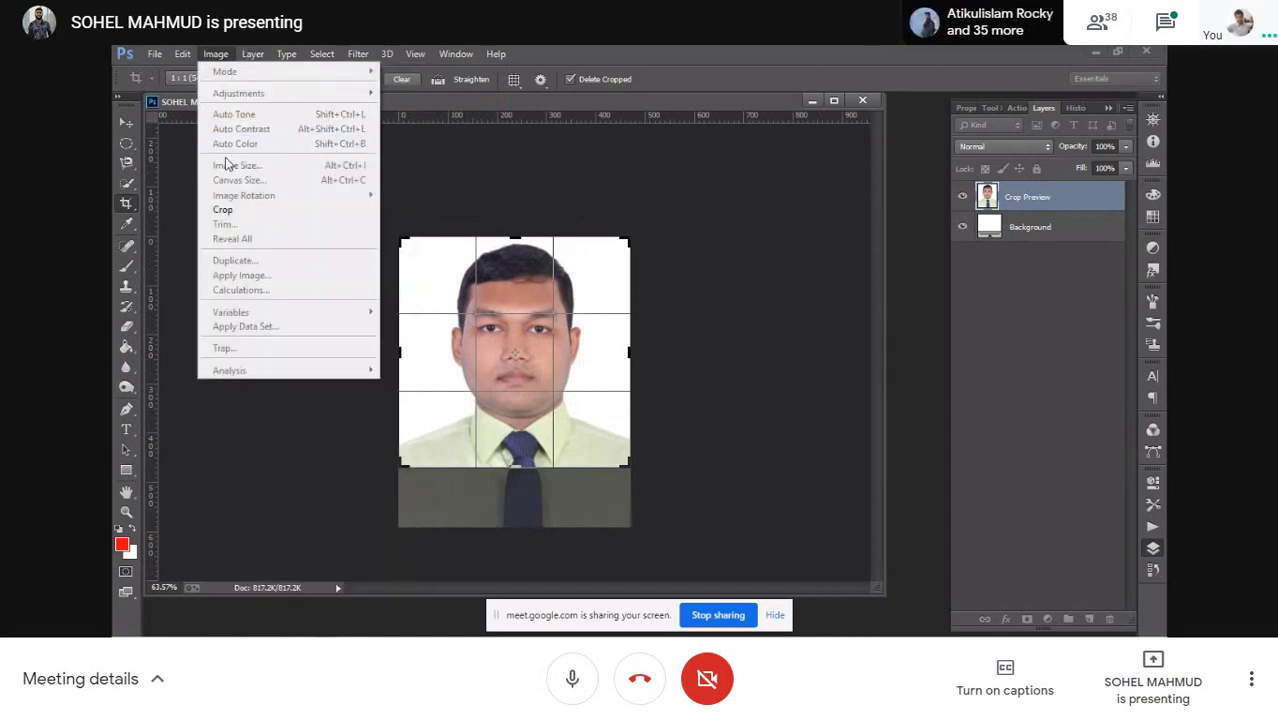
pyautogui.click(511, 330)
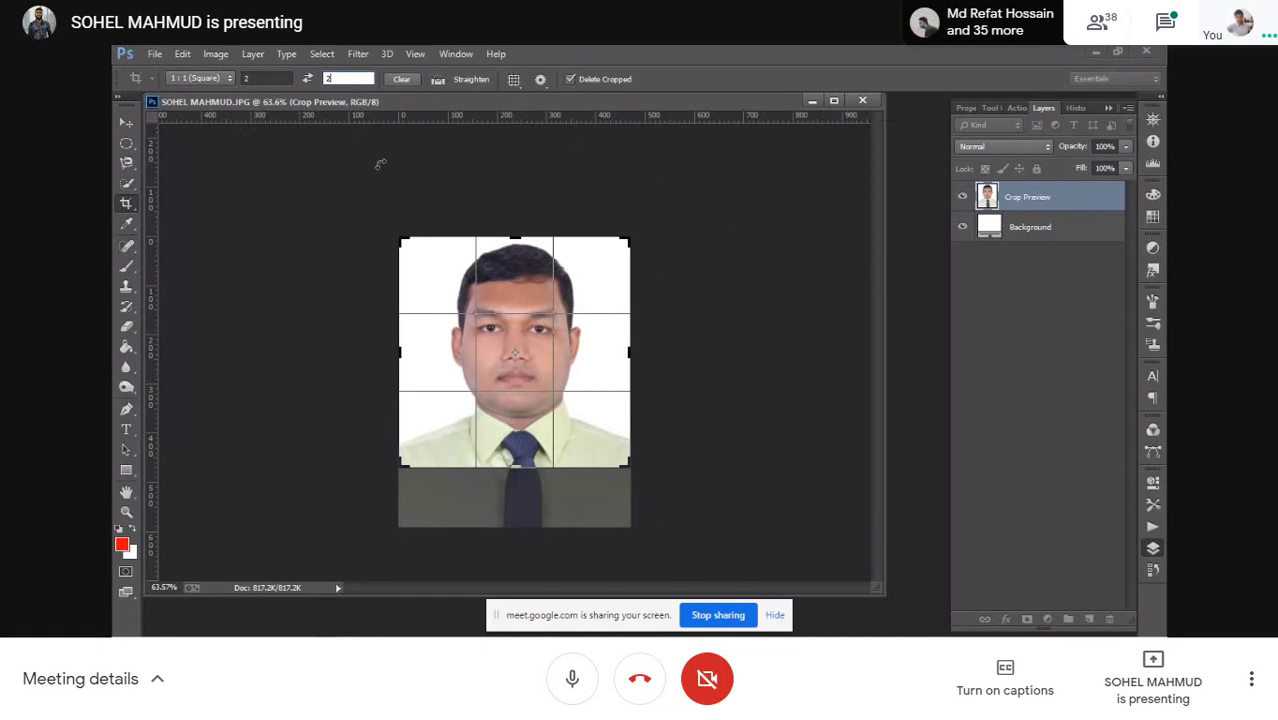
pyautogui.press('Return')
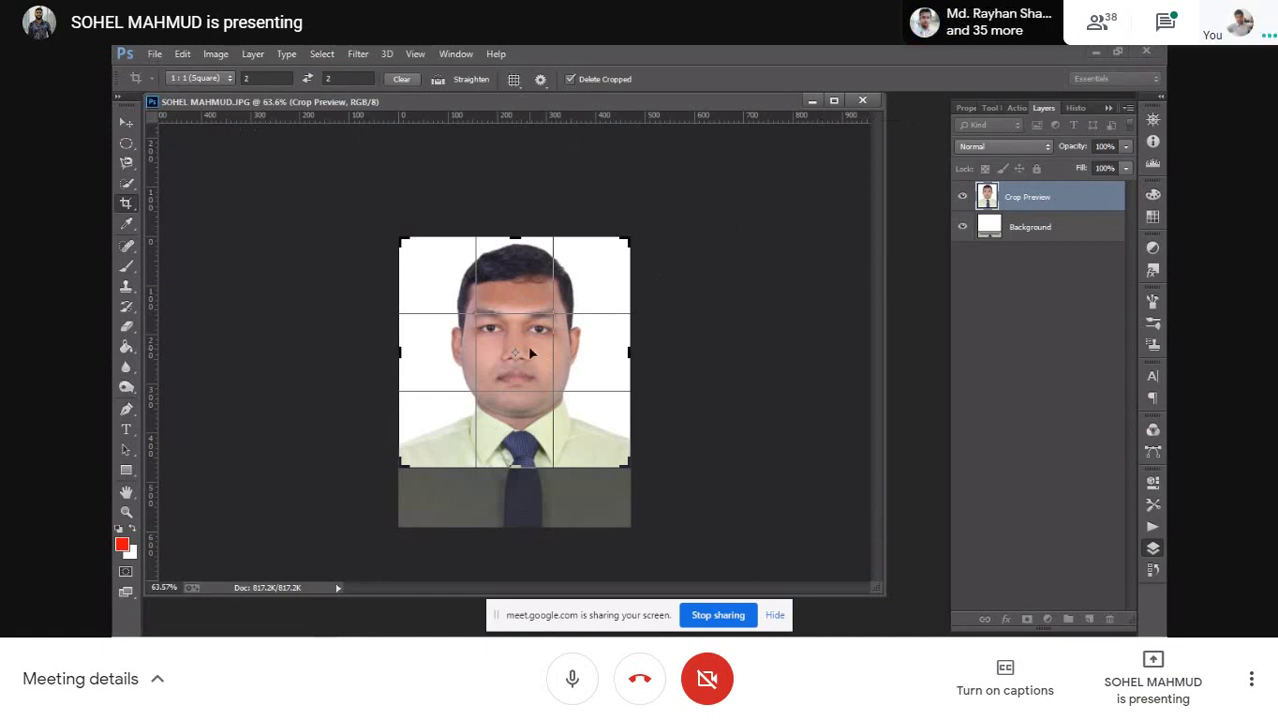
pyautogui.click(229, 53)
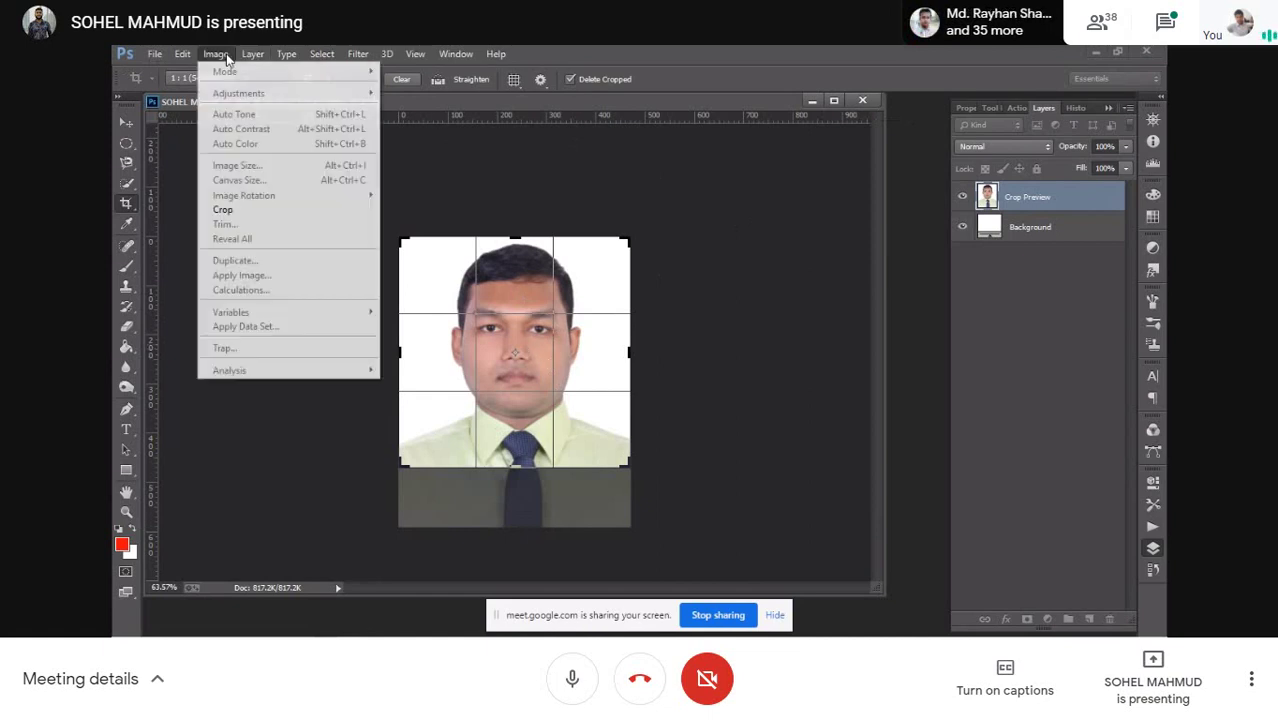
pyautogui.click(571, 360)
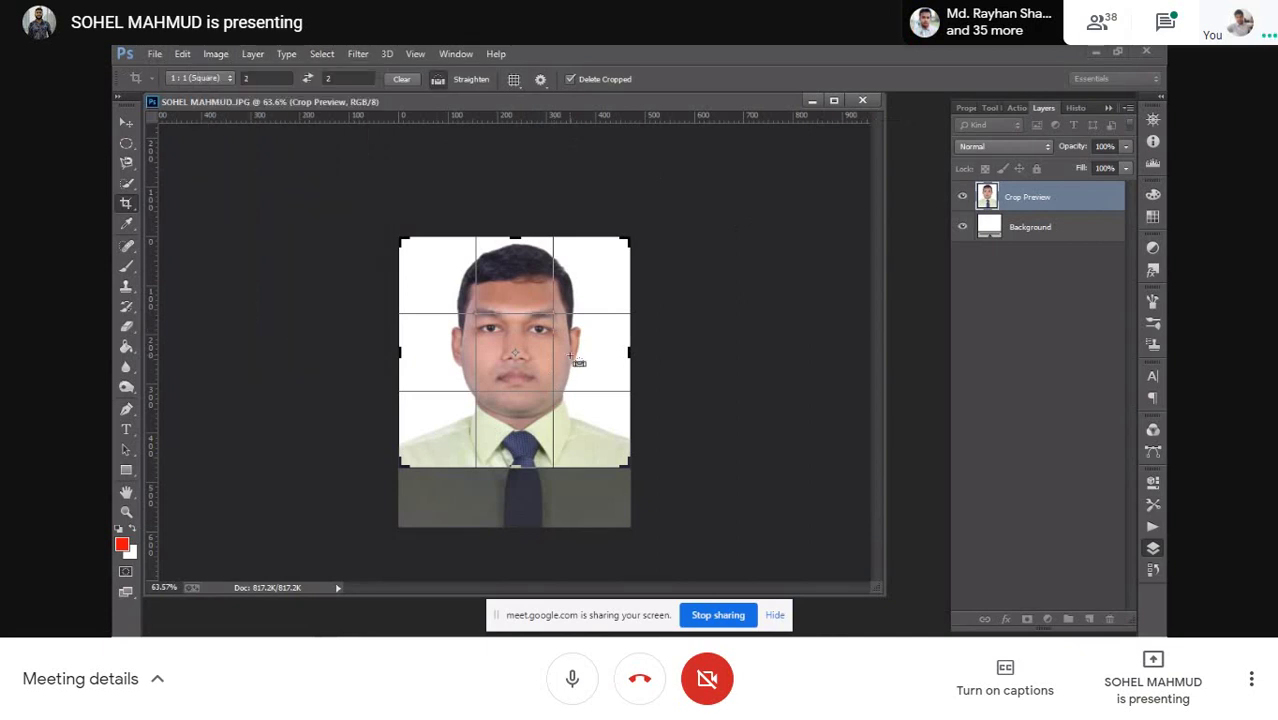
pyautogui.press('Return')
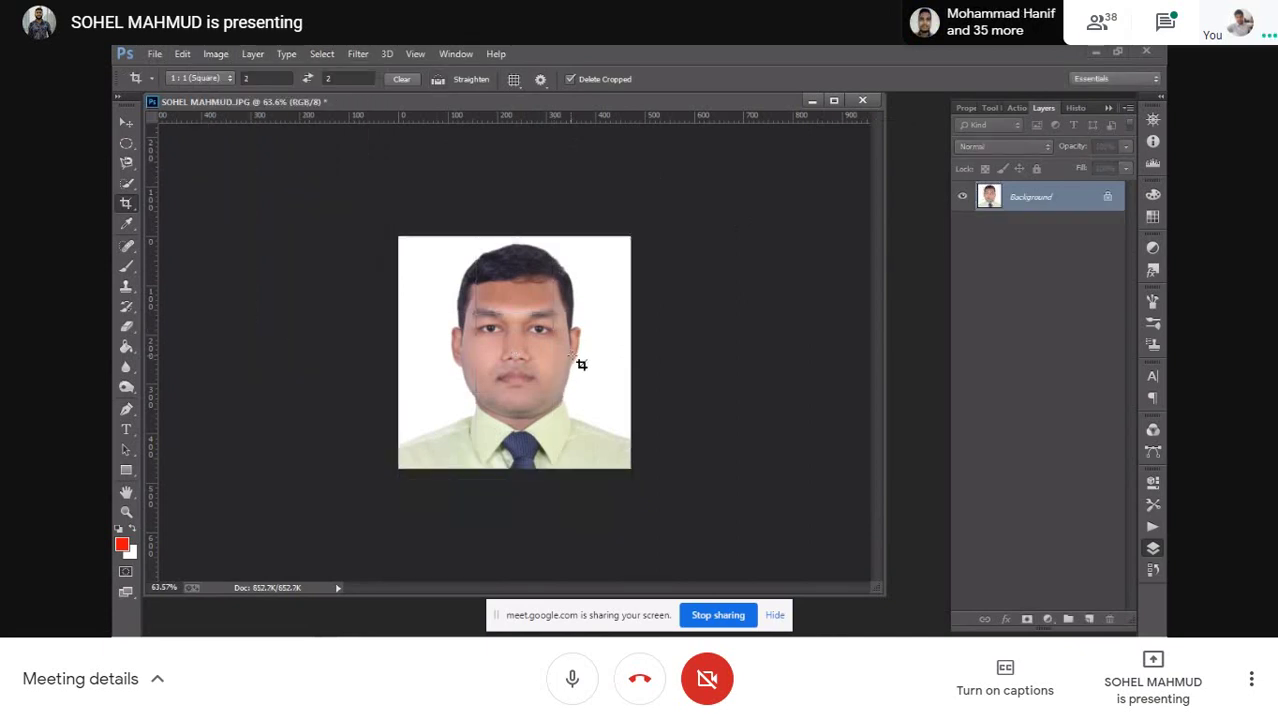
# Set the image size of the cropped portrait to 2 by 2 inches
pyautogui.click(216, 53)
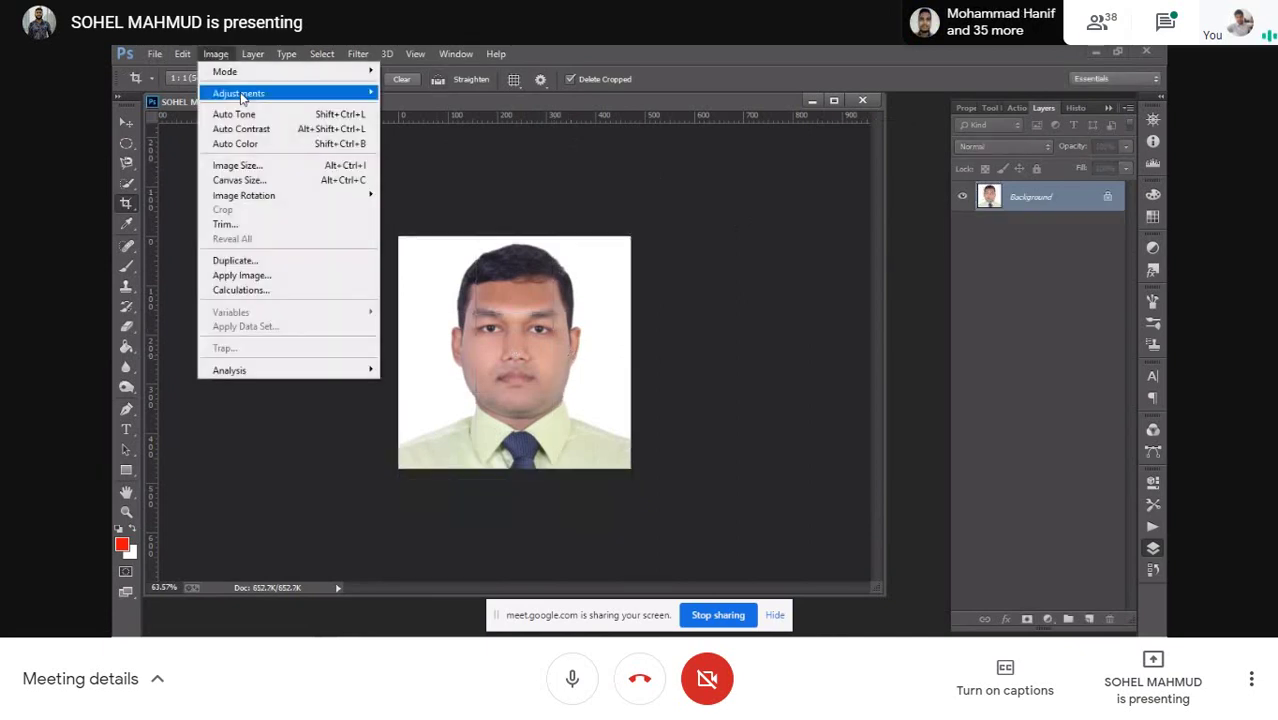
pyautogui.click(237, 165)
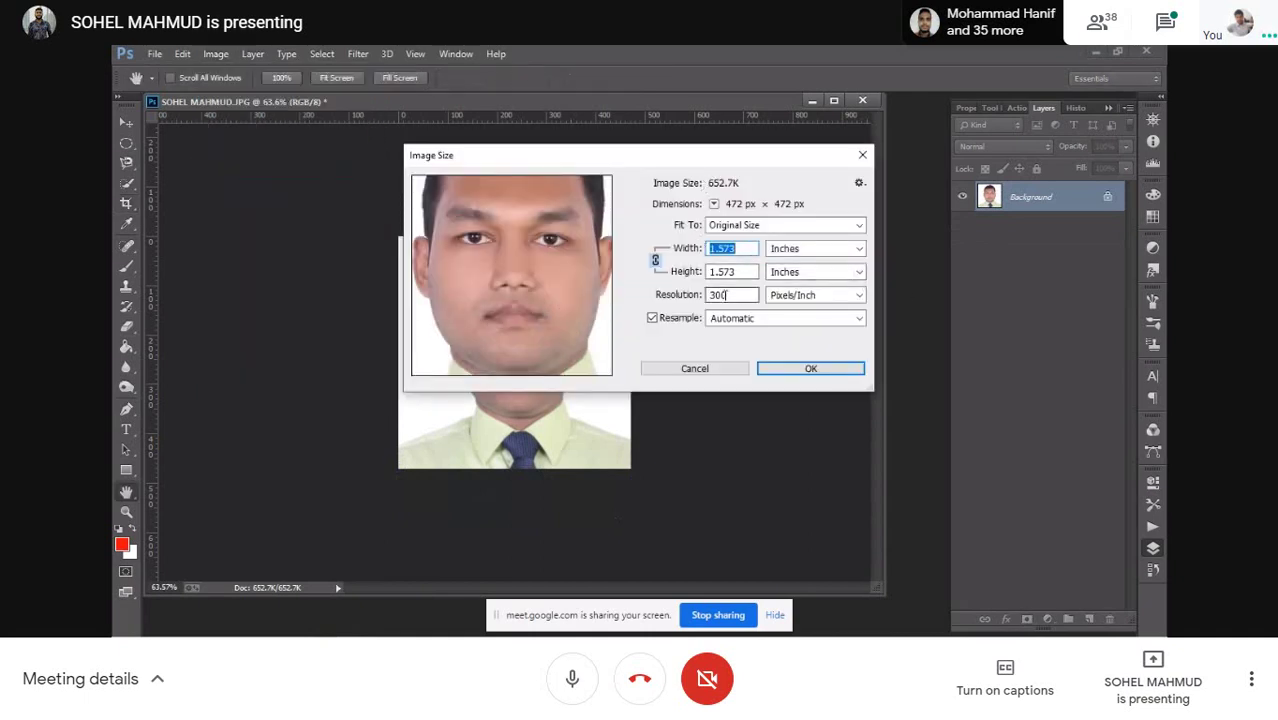
pyautogui.click(797, 253)
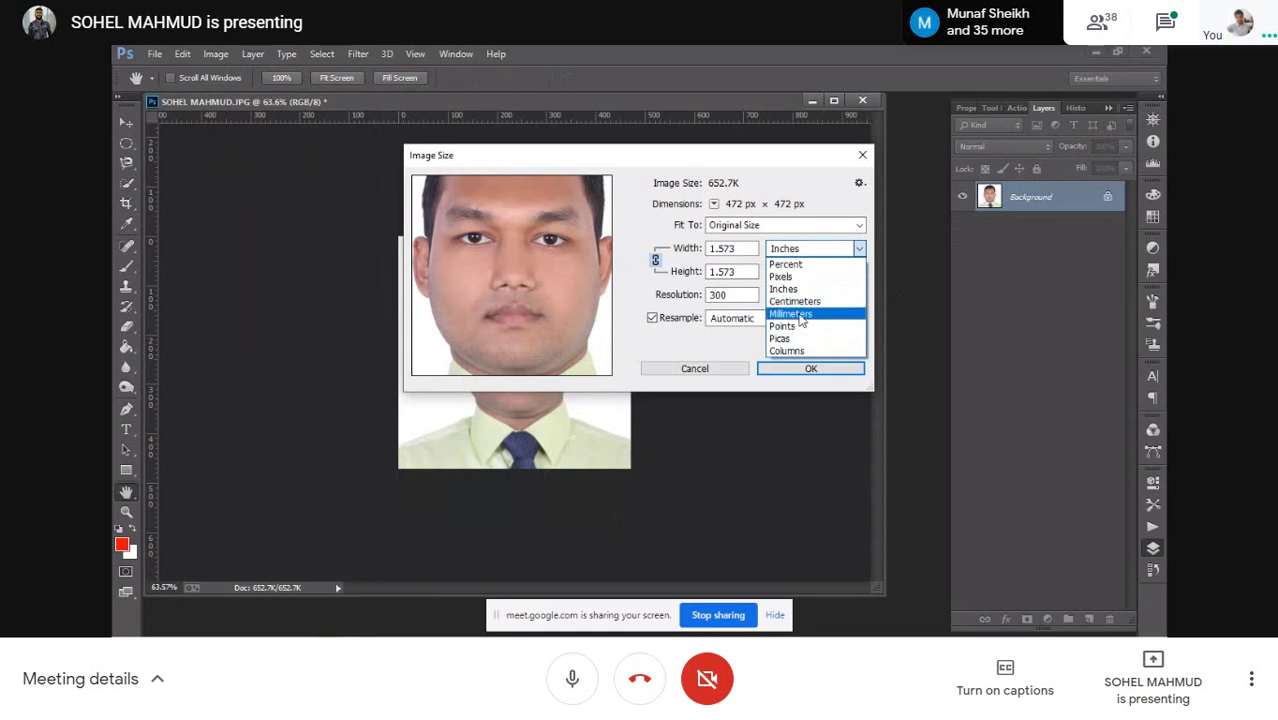
pyautogui.click(784, 289)
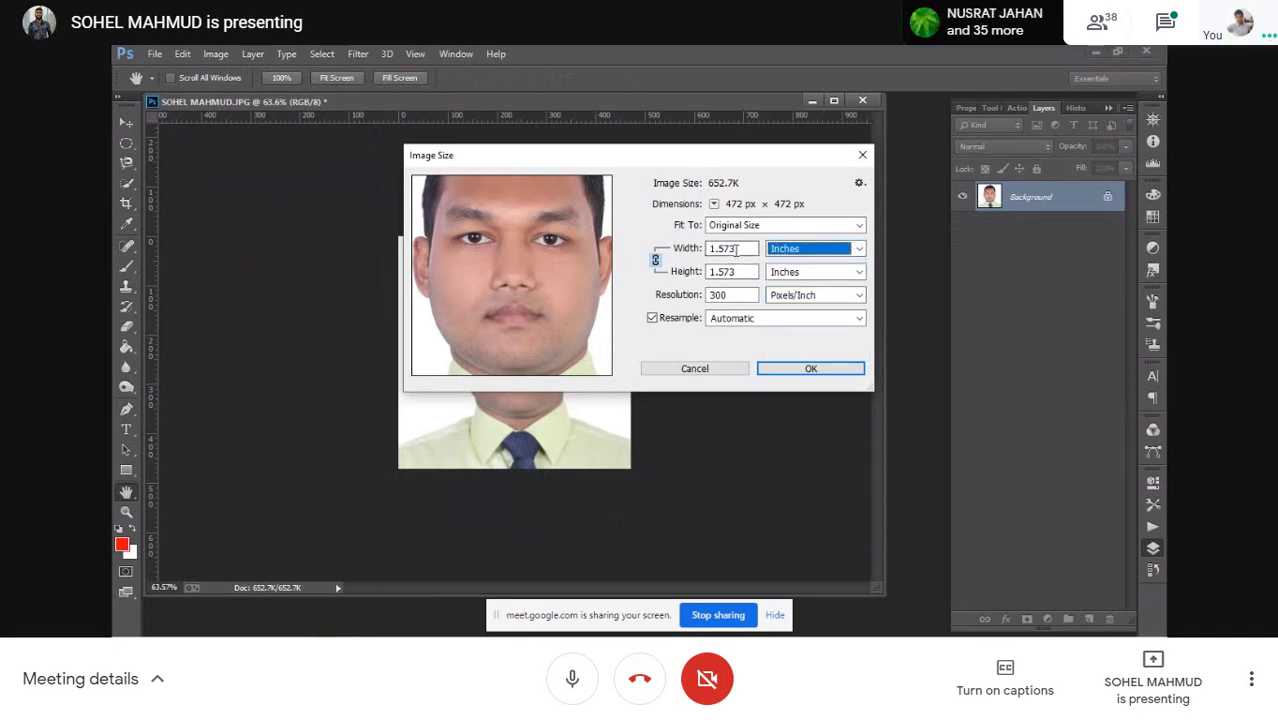
pyautogui.moveTo(737, 250); pyautogui.dragTo(656, 258)
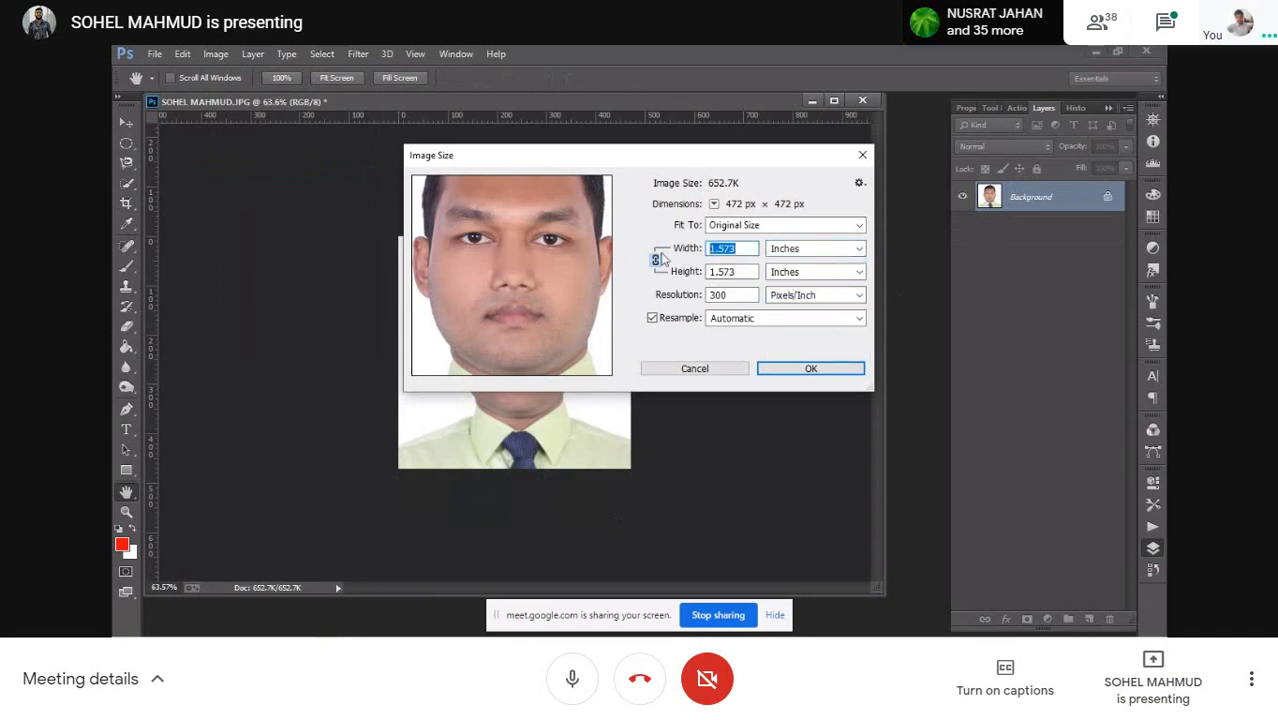
pyautogui.write('2')
pyautogui.press('Tab')
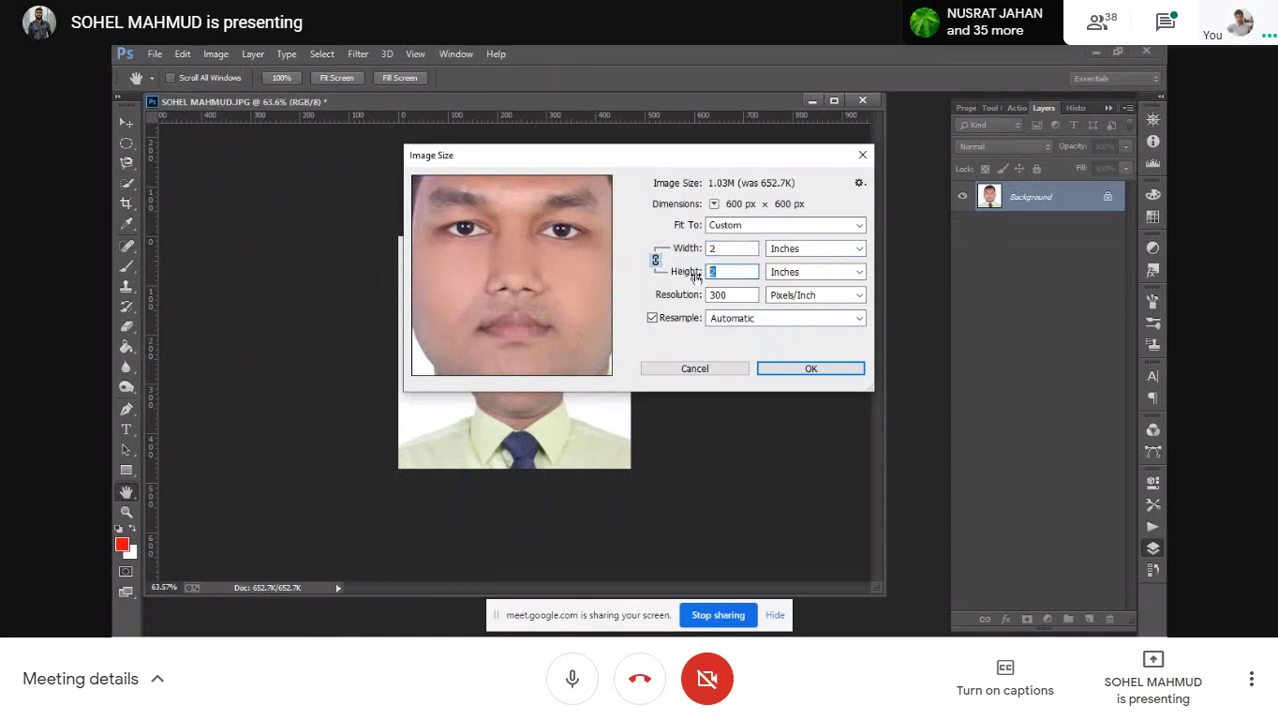
pyautogui.write('2')
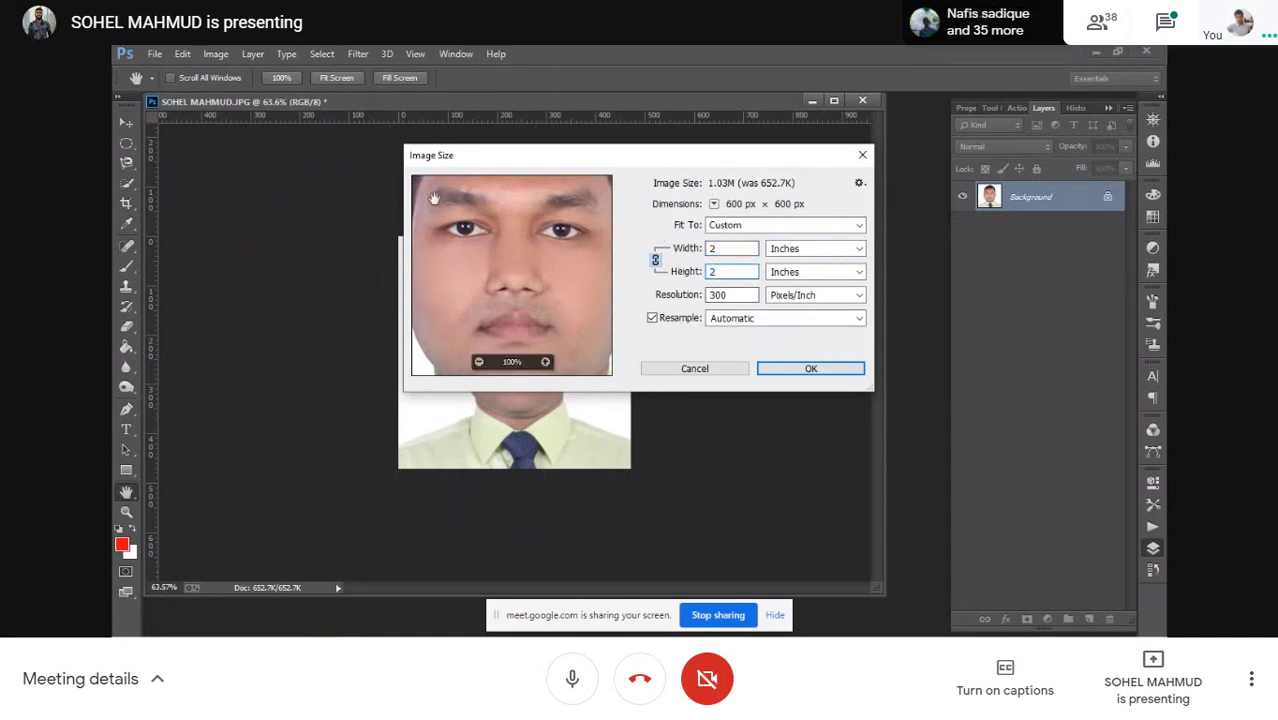
# Unpin the shared screen in the Google Meet call and turn on the camera
pyautogui.moveTo(820, 314)
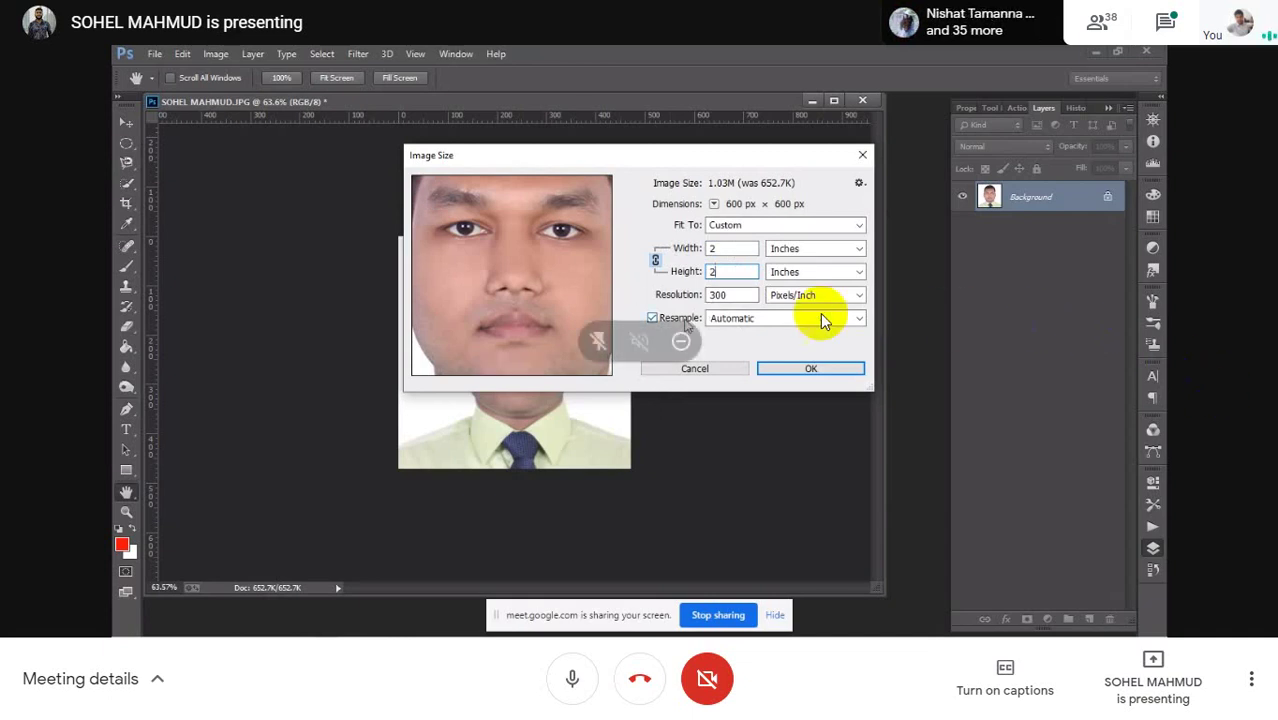
pyautogui.click(596, 343)
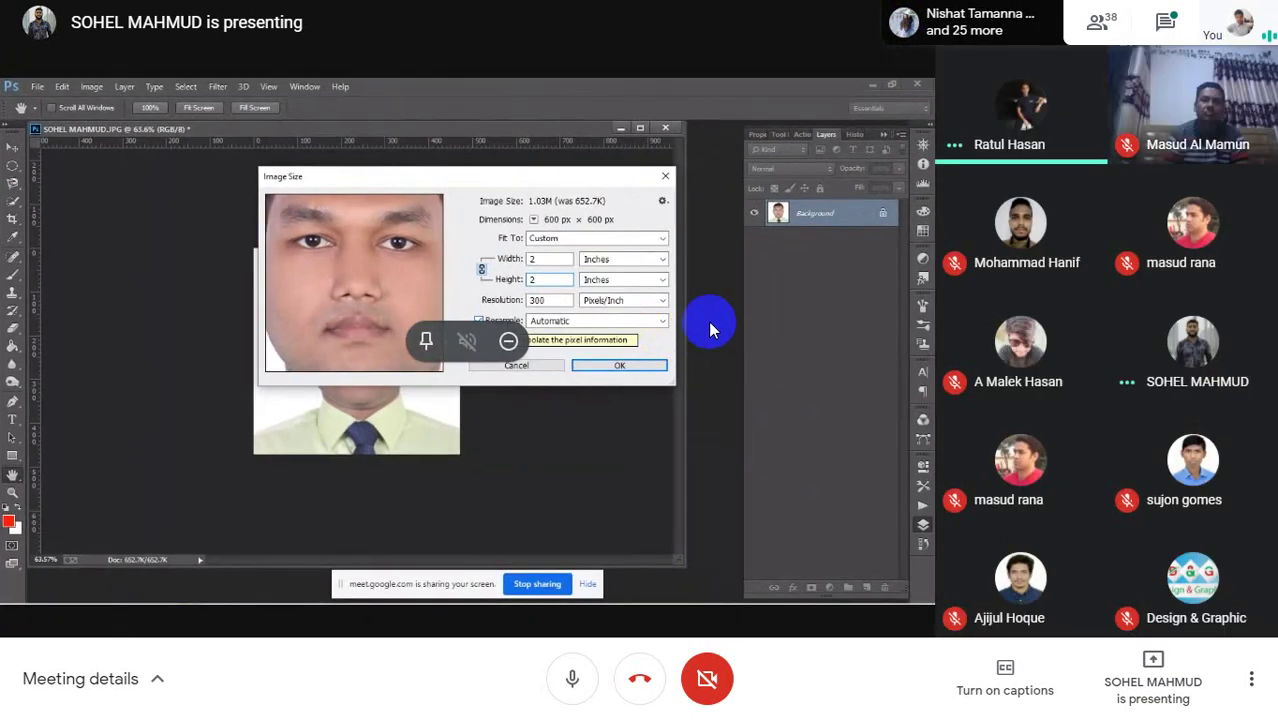
pyautogui.click(707, 678)
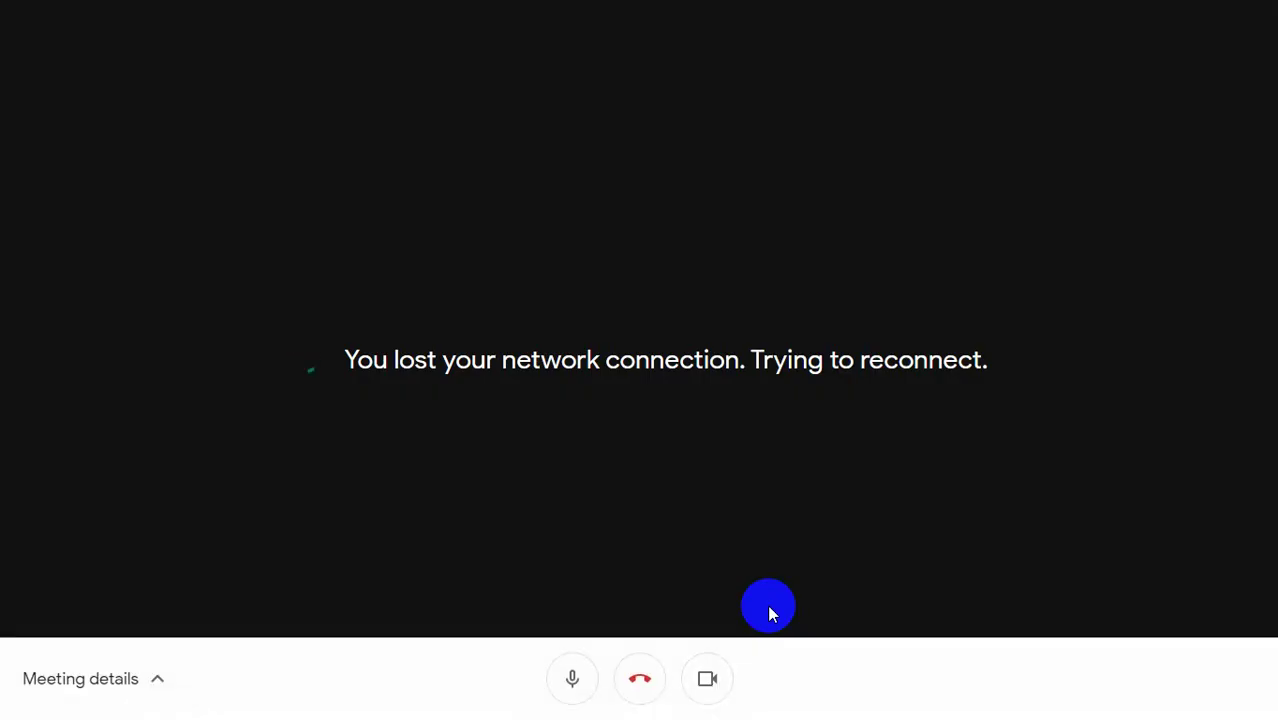
# Toggle the meeting's full-screen view while following the shared Photoshop screen, and return to the normal browser window
pyautogui.click(639, 38)
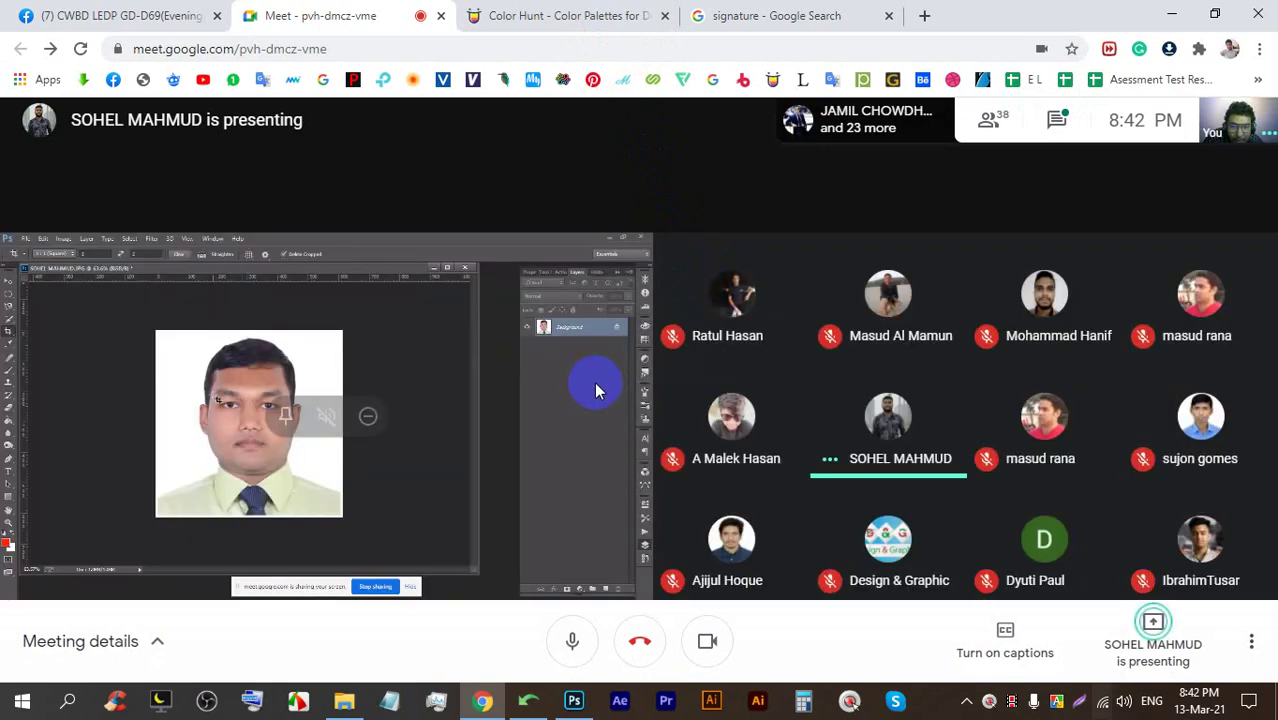
pyautogui.doubleClick(594, 381)
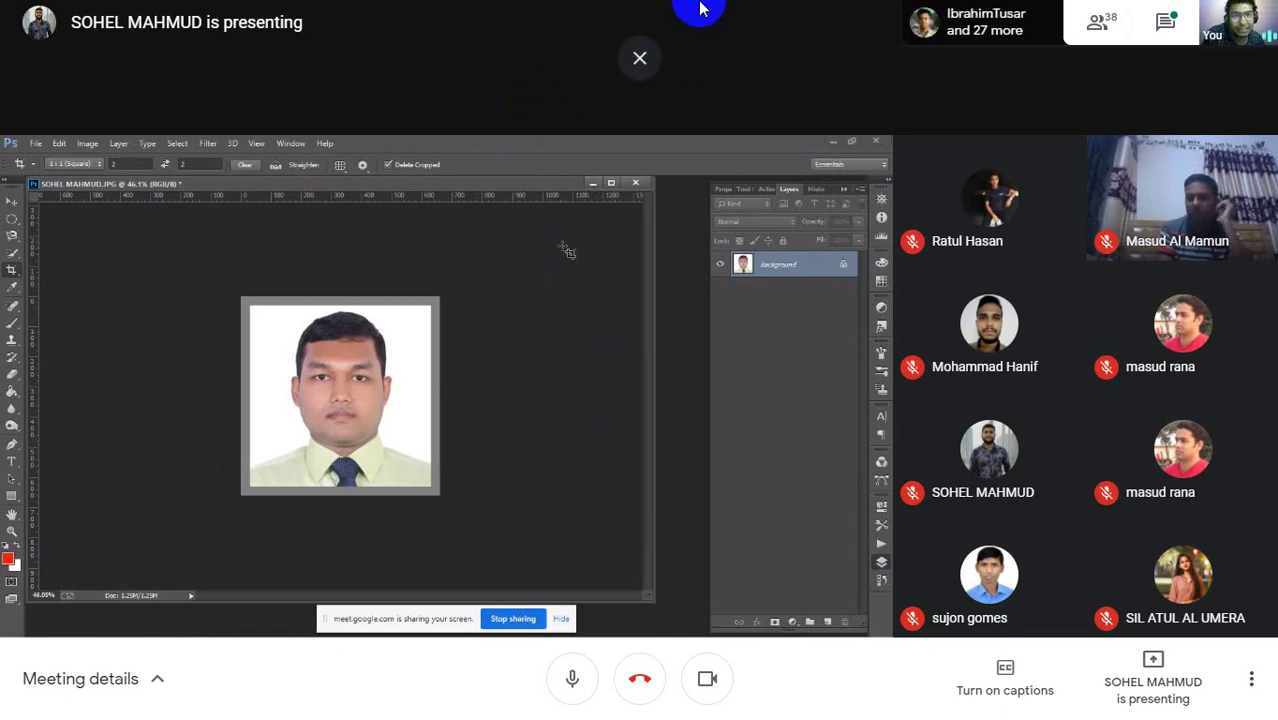
pyautogui.click(637, 71)
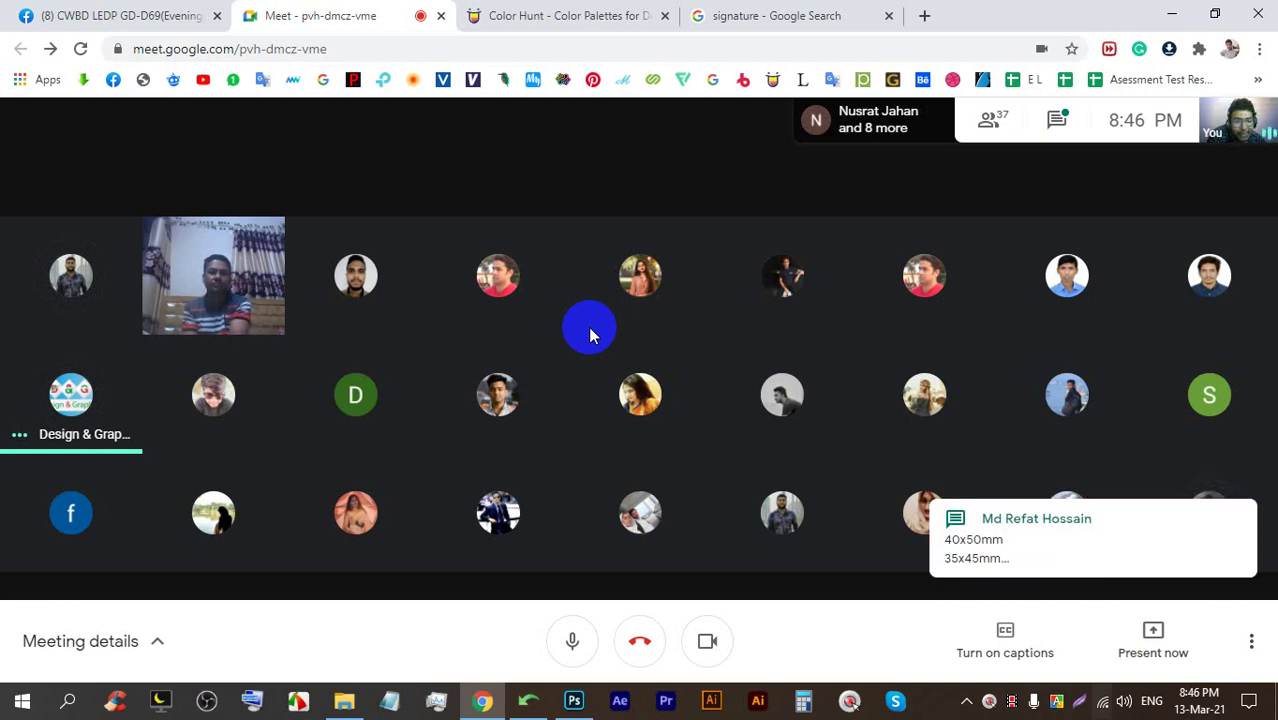
# Switch to Photoshop, look through the Lasso and Magic Wand tool groups, and return to the Google Meet call in Chrome
pyautogui.click(573, 700)
pyautogui.moveTo(19, 167); pyautogui.dragTo(110, 205)
pyautogui.moveTo(19, 143)
pyautogui.mouseDown()
pyautogui.moveTo(110, 158)
pyautogui.moveTo(123, 182)
pyautogui.mouseUp()
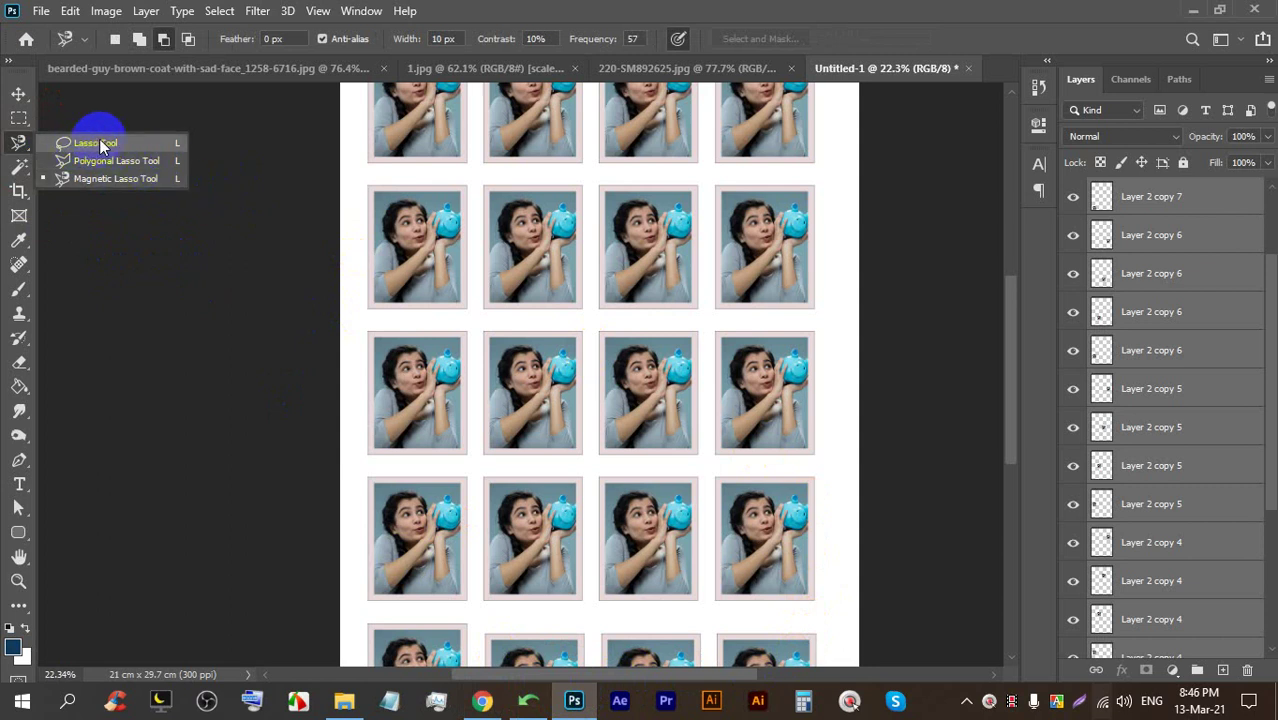
pyautogui.moveTo(14, 178); pyautogui.dragTo(115, 200)
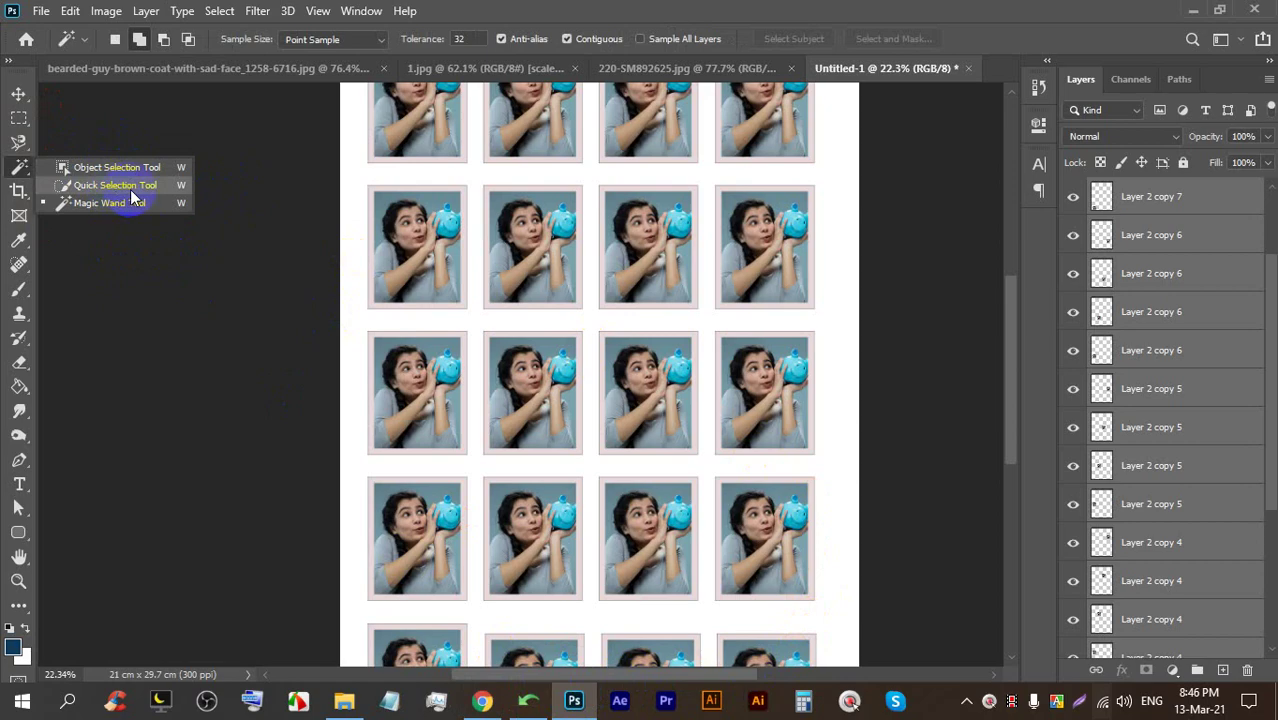
pyautogui.click(482, 700)
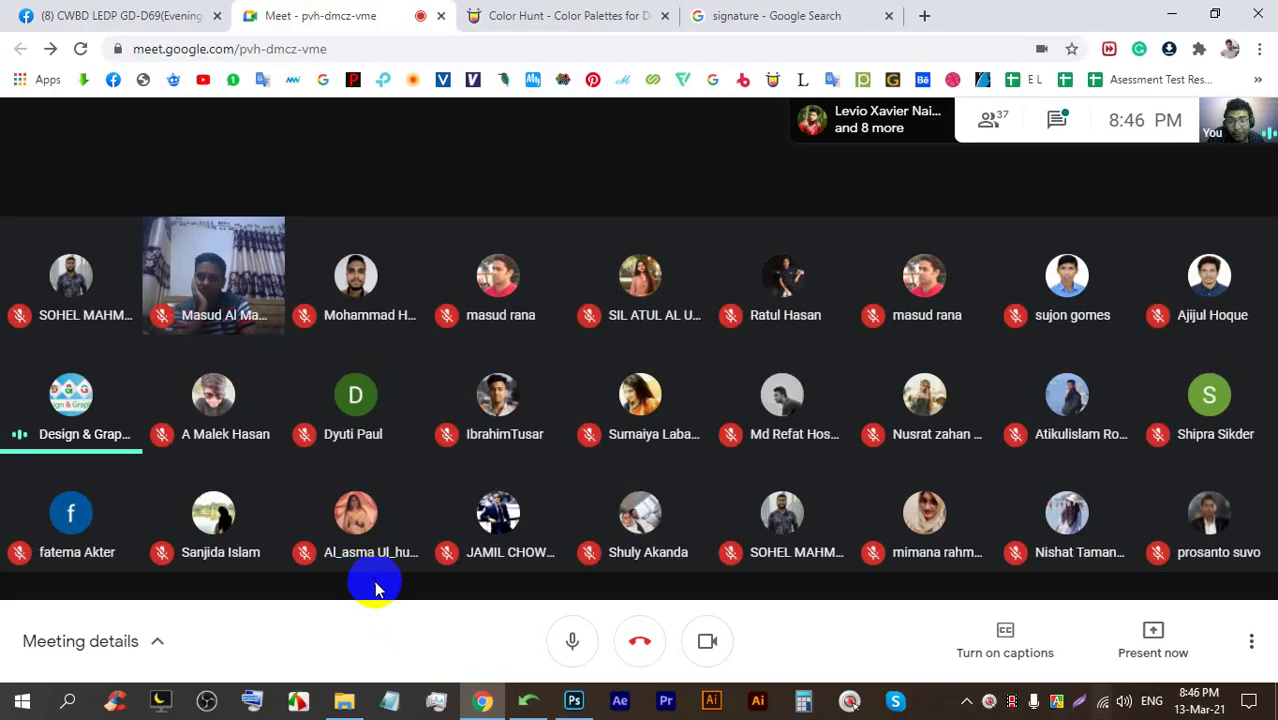
pyautogui.moveTo(1070, 520)
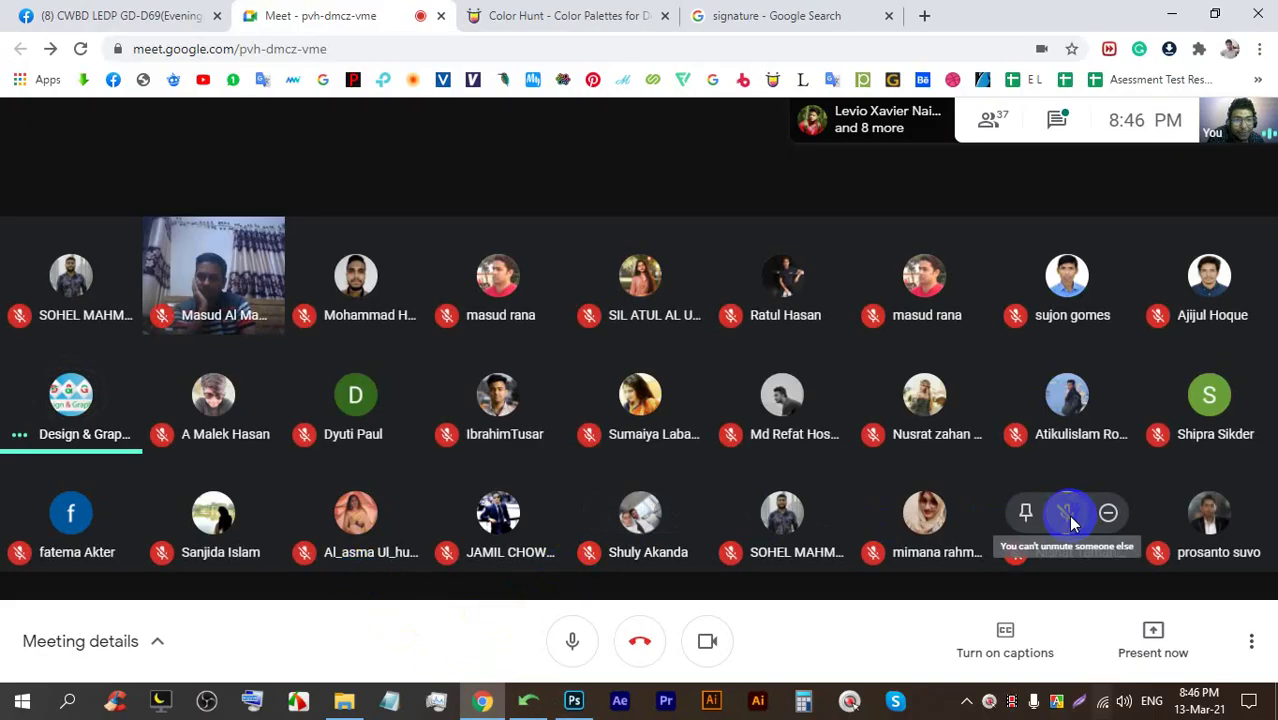